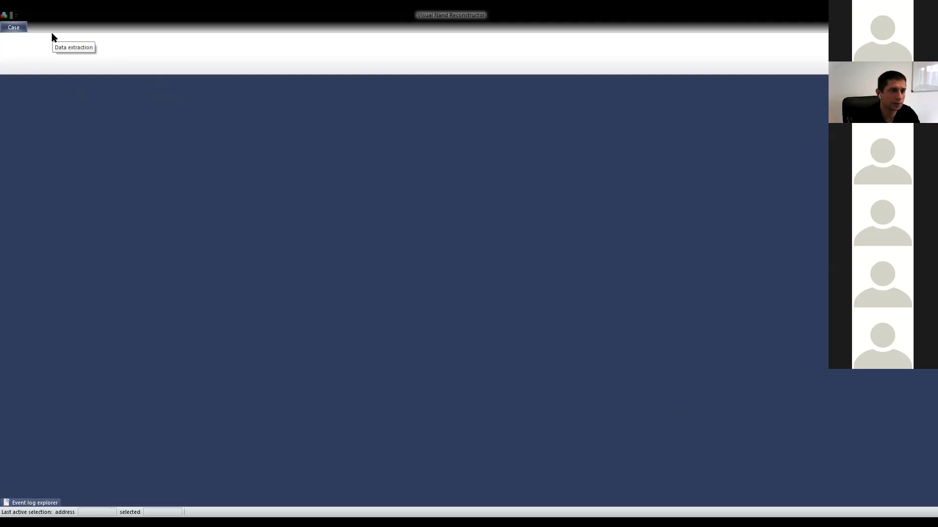
Open the case file 1_PS2251-50-F.case from the 1_PS2251-50-F folder on Local Disk (F:).
left_click(17, 29)
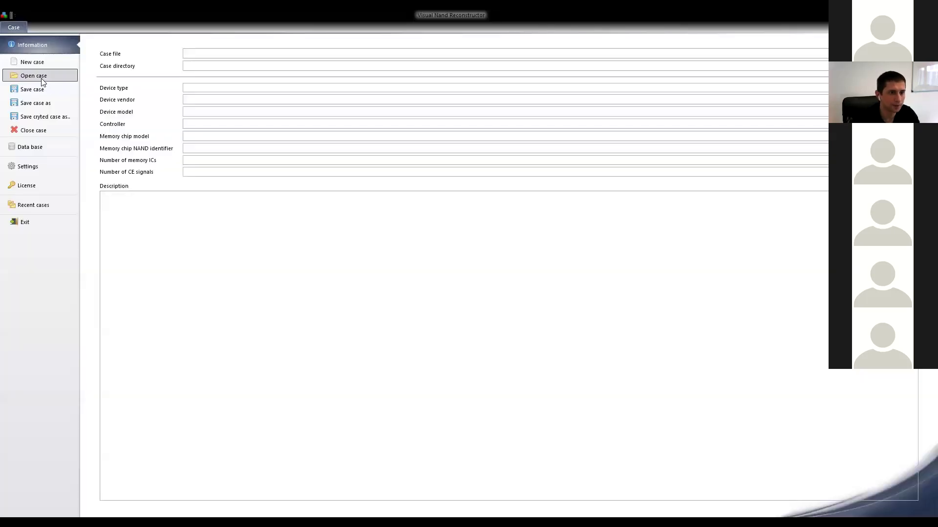
left_click(41, 78)
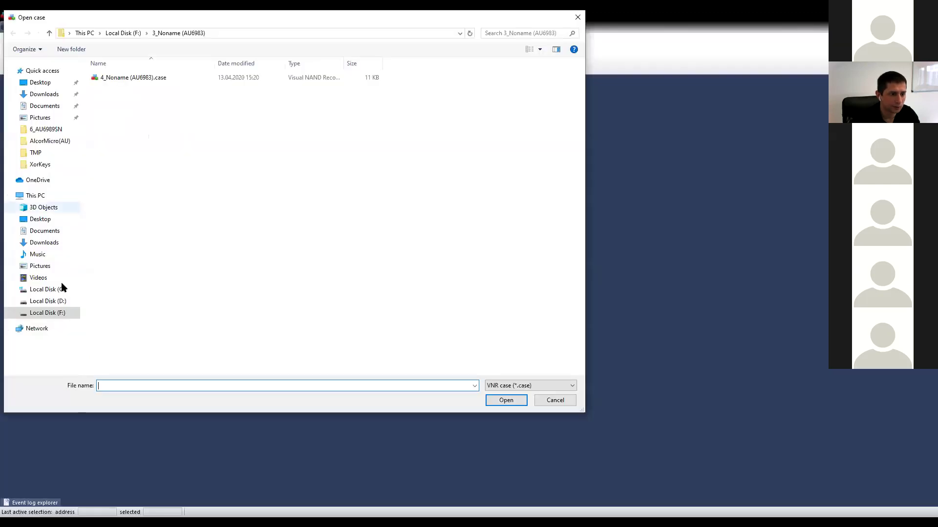
double_click(129, 78)
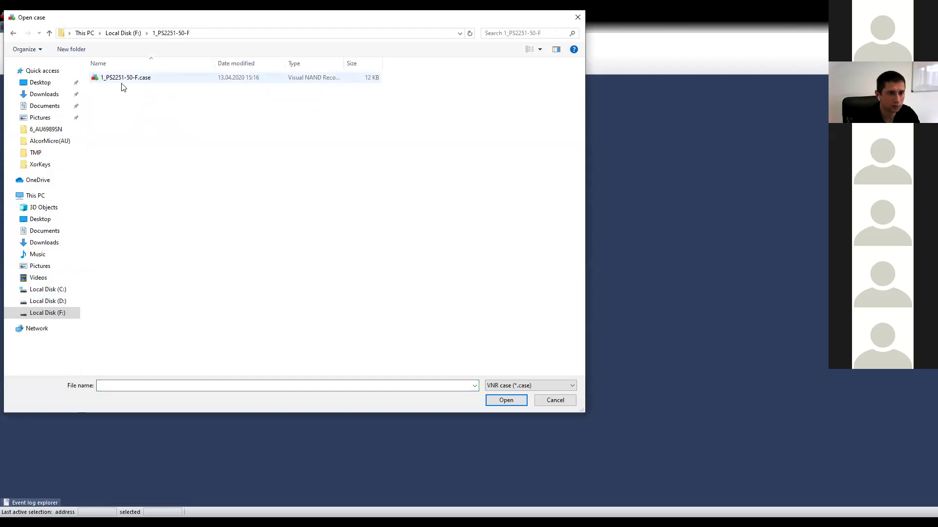
left_click(120, 78)
left_click(506, 402)
Select the element chain and reposition it higher up in the workspace.
left_click_drag(521, 175, 136, 320)
left_click_drag(135, 196, 274, 172)
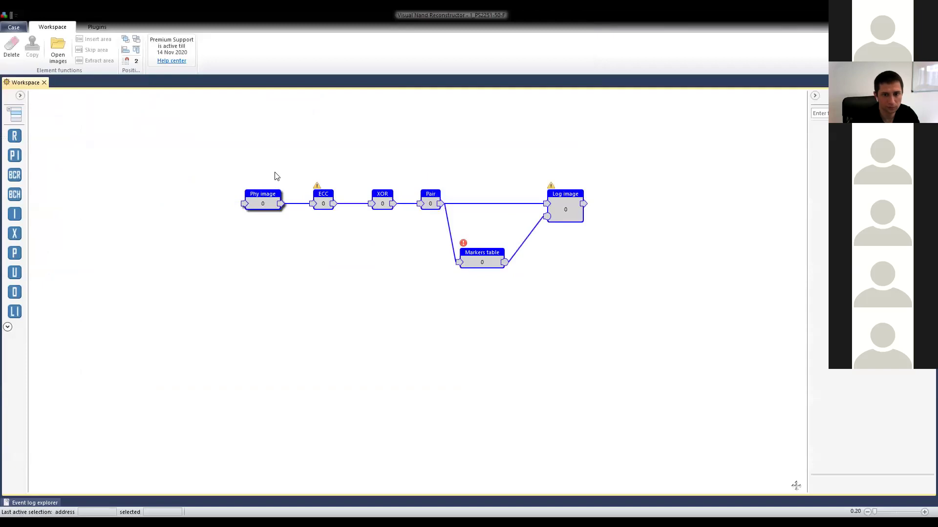
left_click(434, 318)
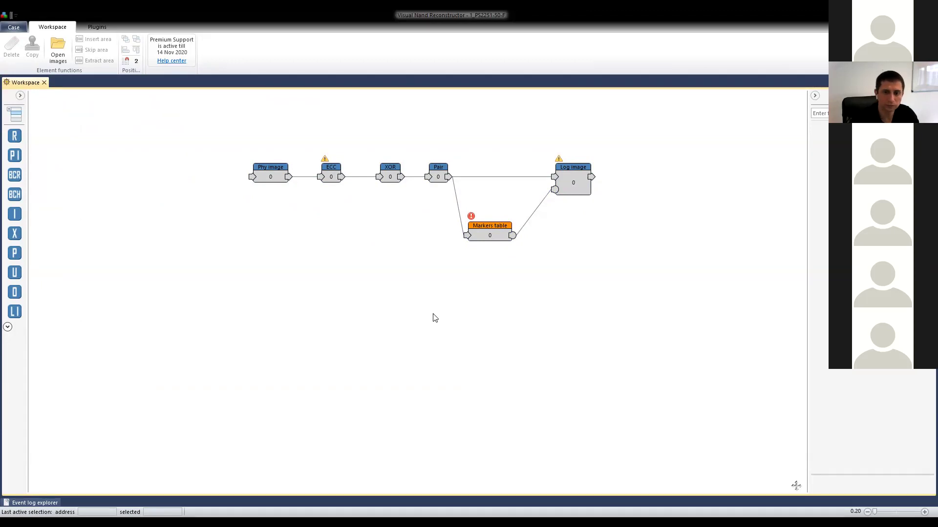
left_click_drag(640, 156, 316, 288)
left_click(337, 180)
left_click_drag(706, 128, 364, 145)
Move the Phy image element away from the chain and delete its connection to the ECC element.
left_click_drag(272, 175, 250, 231)
left_click(303, 197)
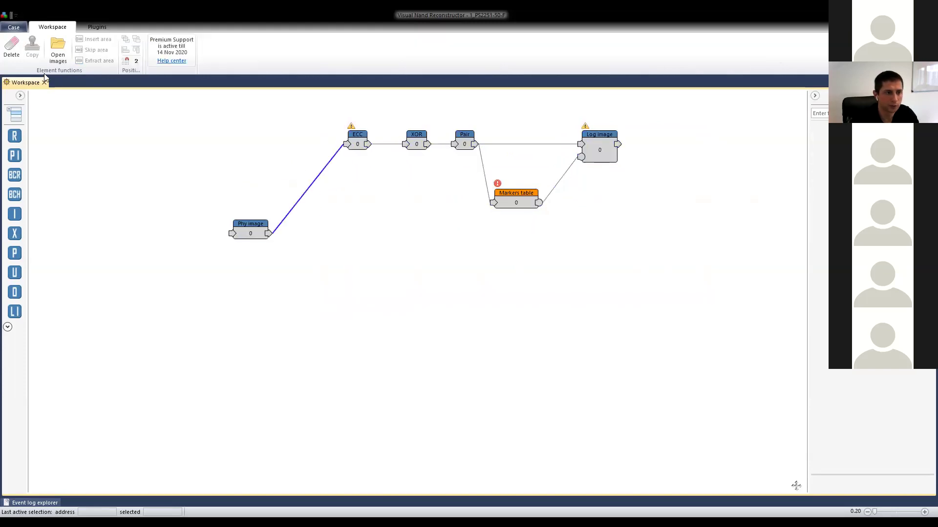
left_click(11, 46)
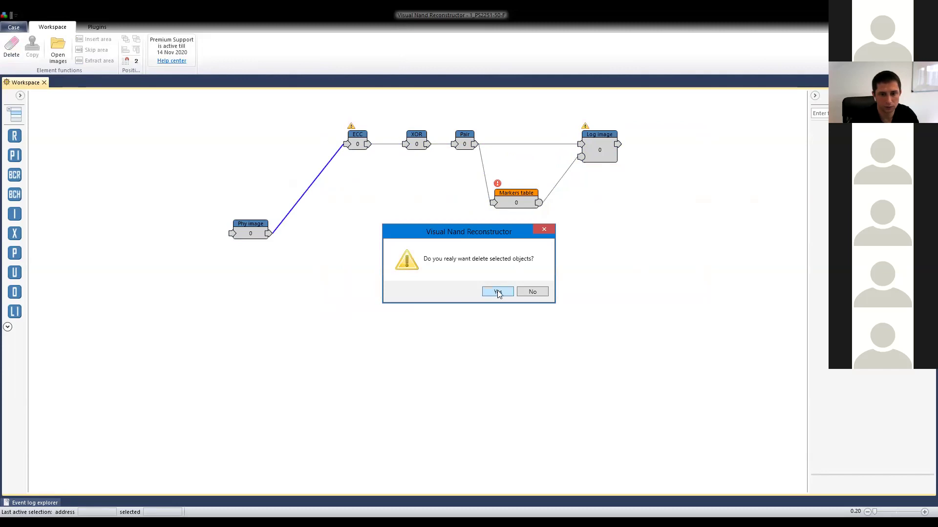
left_click(497, 291)
left_click_drag(244, 229, 213, 273)
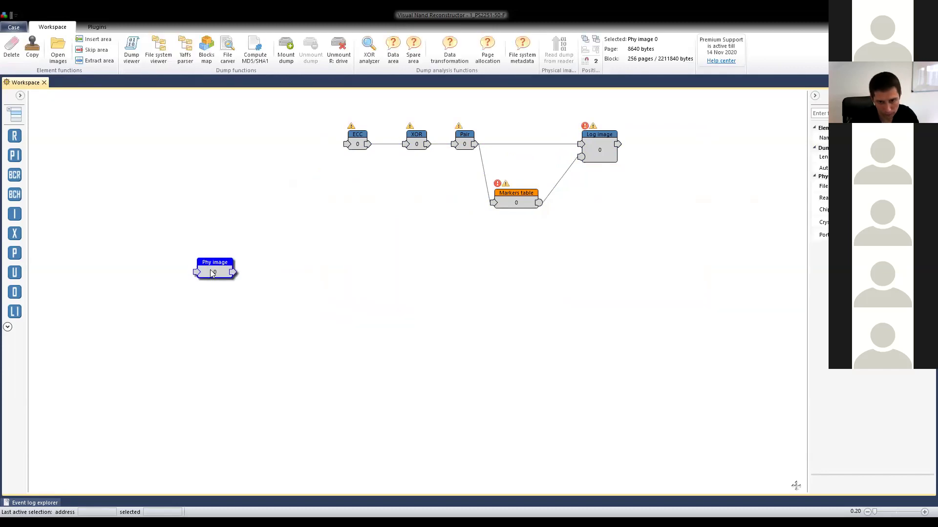
Shift the Markers table element under the Log image and move the Phy image element farther from the chain.
left_click_drag(509, 203, 540, 204)
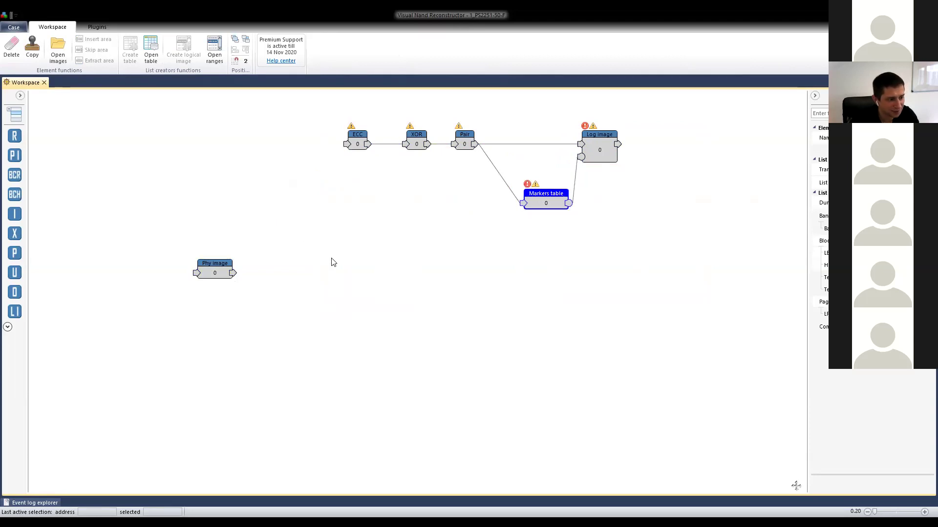
left_click(207, 264)
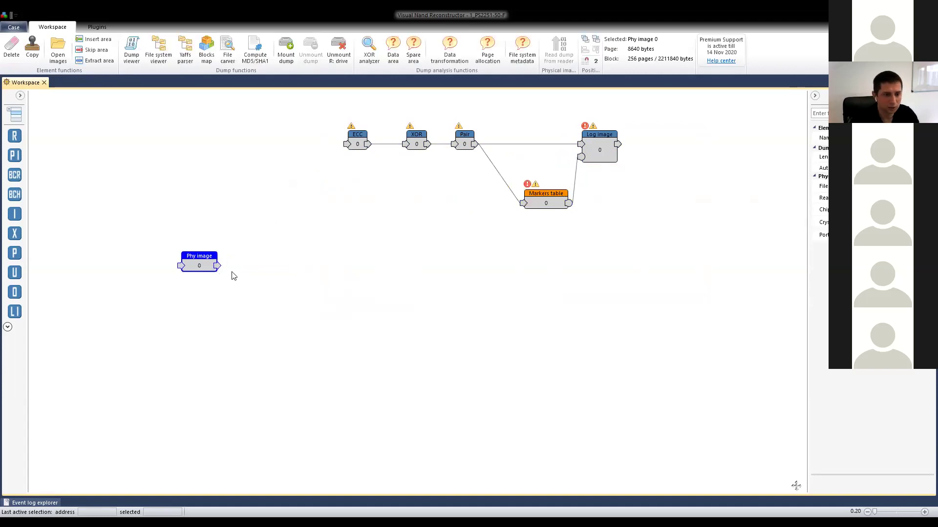
left_click_drag(209, 268, 183, 273)
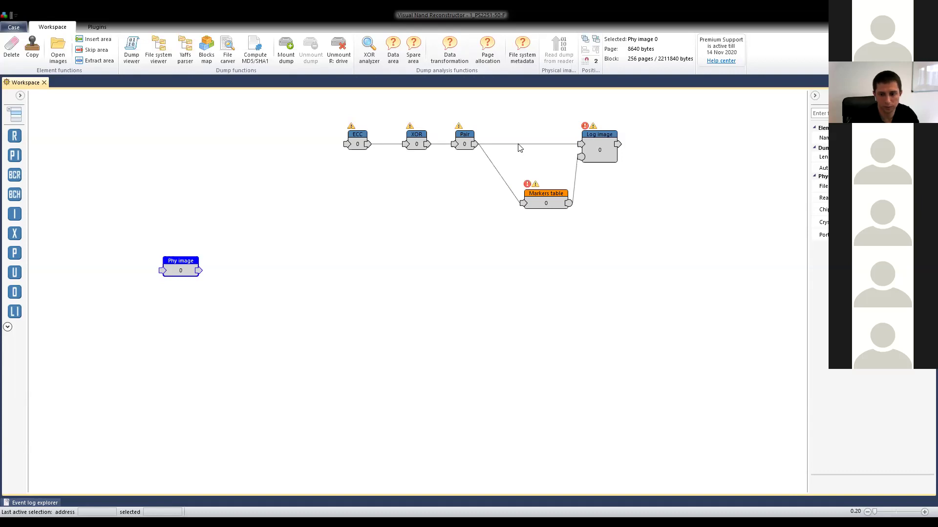
Switch to the presentation, review the physical to logical dump transformation slide, and return to Visual Nand Reconstructor.
key("alt+Tab")
scroll(464, 168, "up", 5)
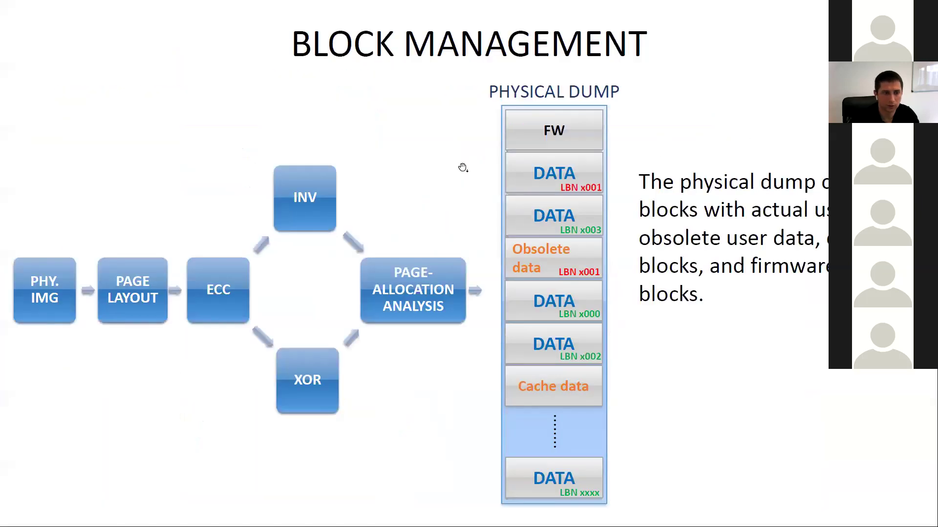
scroll(462, 168, "down", 5)
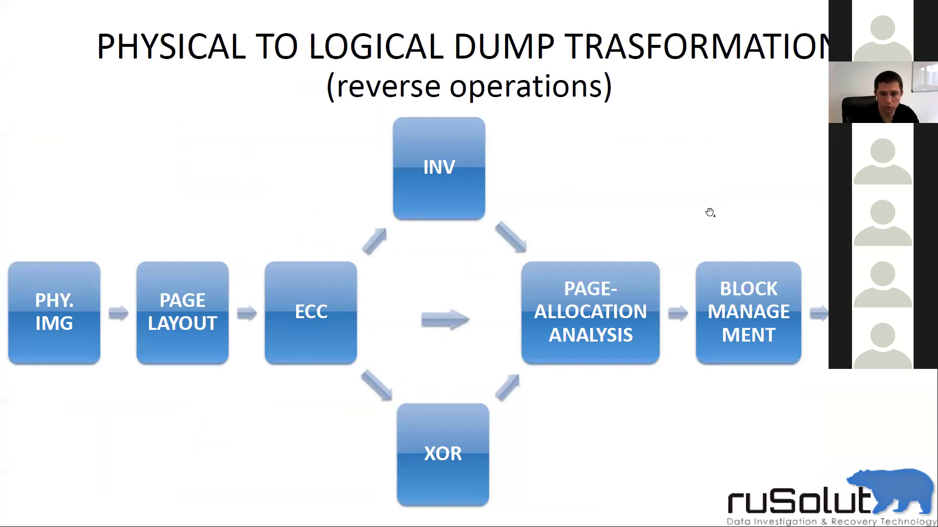
key("alt+Tab")
Open the Phy image dump in bitmap view and go to an area filled with scrambled data.
left_click_drag(201, 280, 195, 303)
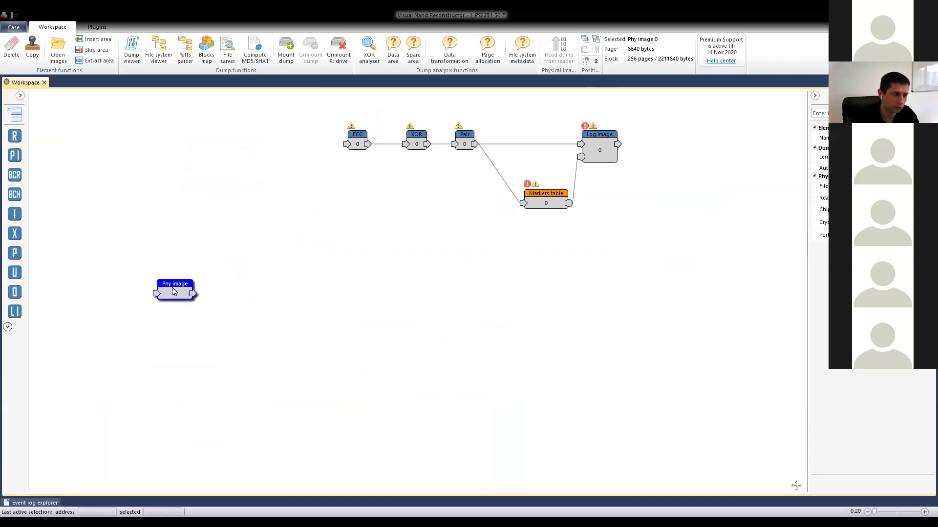
double_click(173, 292)
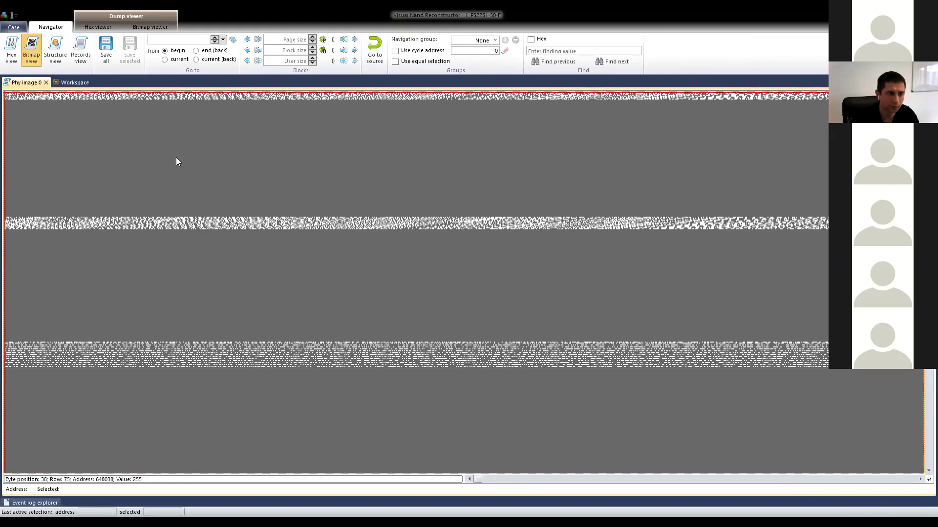
scroll(159, 145, "down", 5)
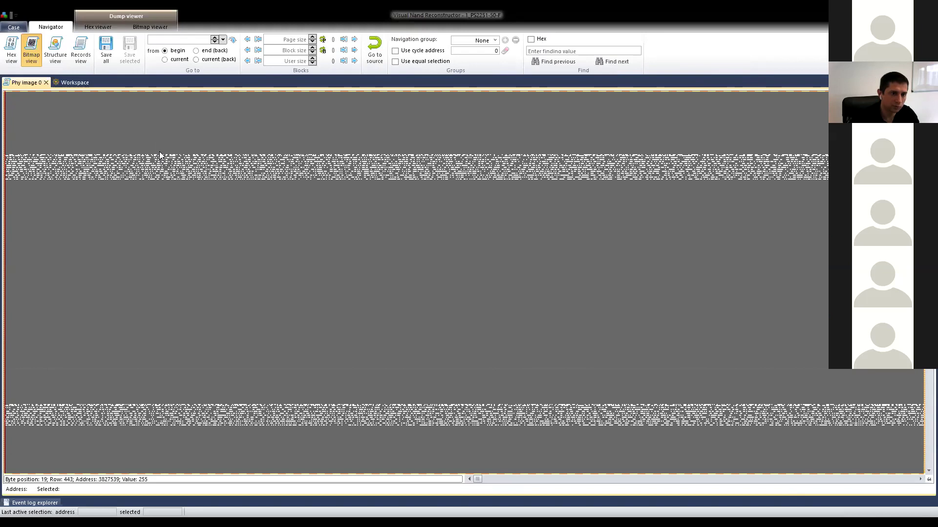
scroll(160, 156, "down", 5)
scroll(221, 219, "down", 5)
scroll(464, 283, "down", 3)
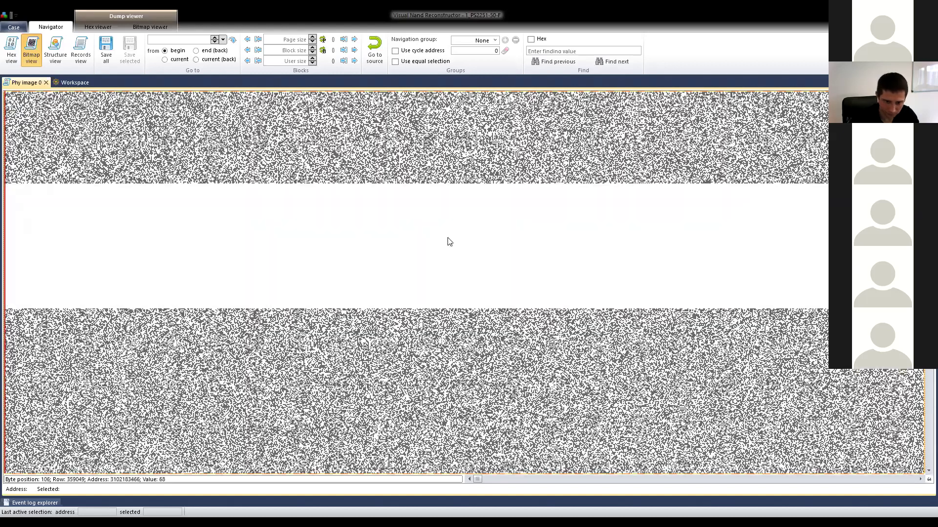
scroll(432, 206, "down", 3)
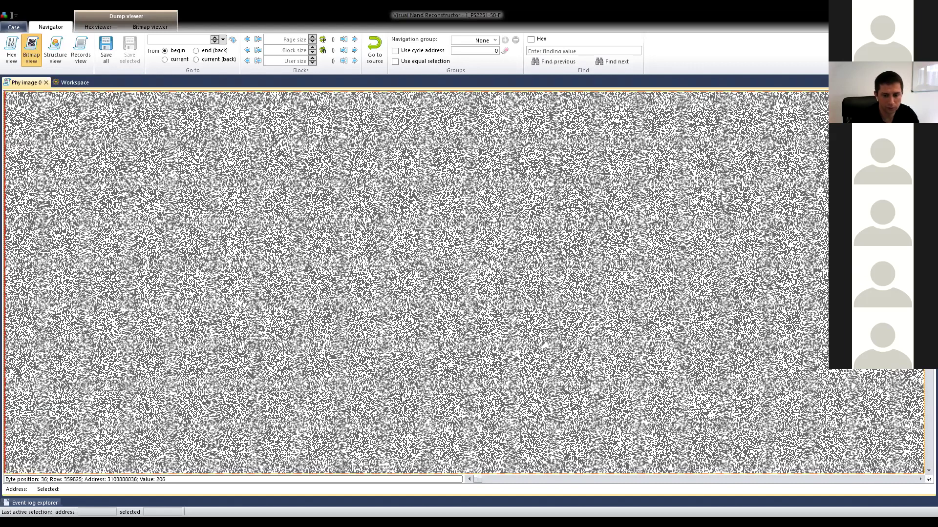
Mark several positions in the scrambled data and inspect the individual bits at high magnification.
left_click(7, 117)
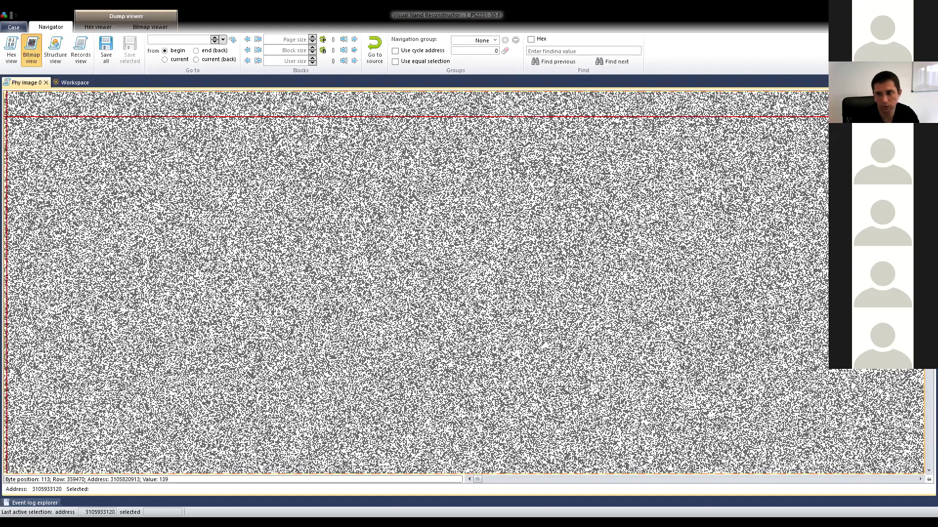
left_click(270, 111)
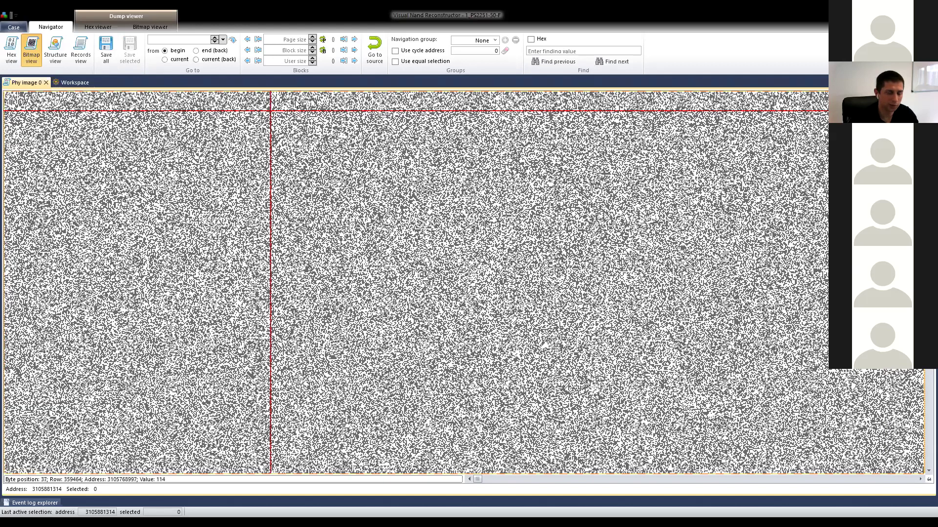
scroll(307, 117, "up", 2)
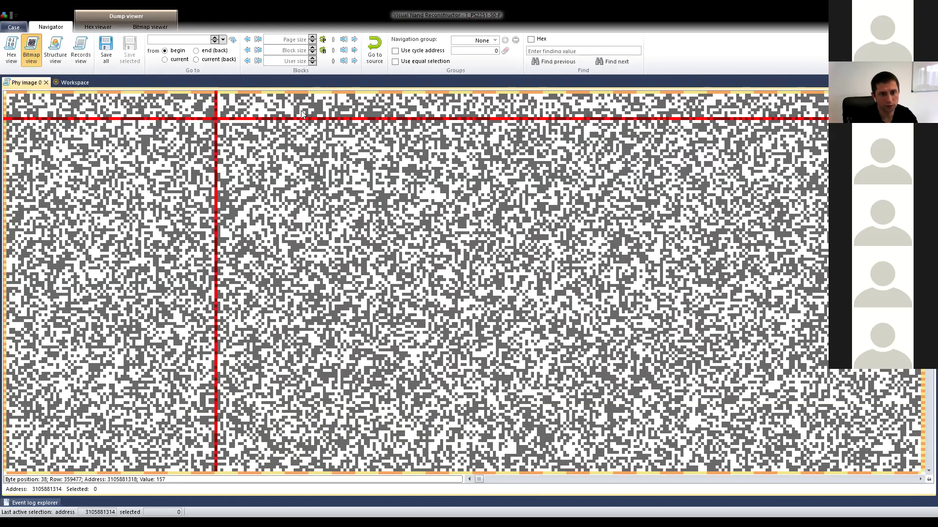
scroll(307, 112, "up", 2)
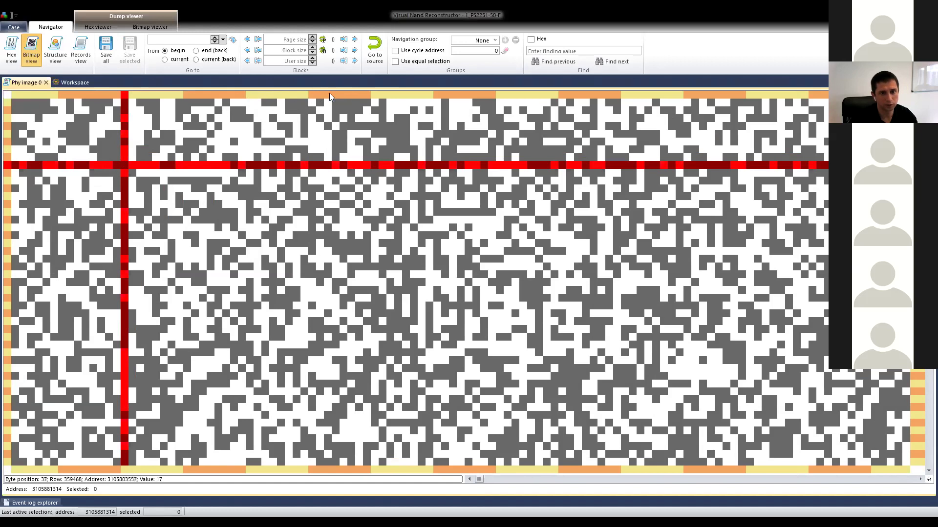
left_click(376, 107)
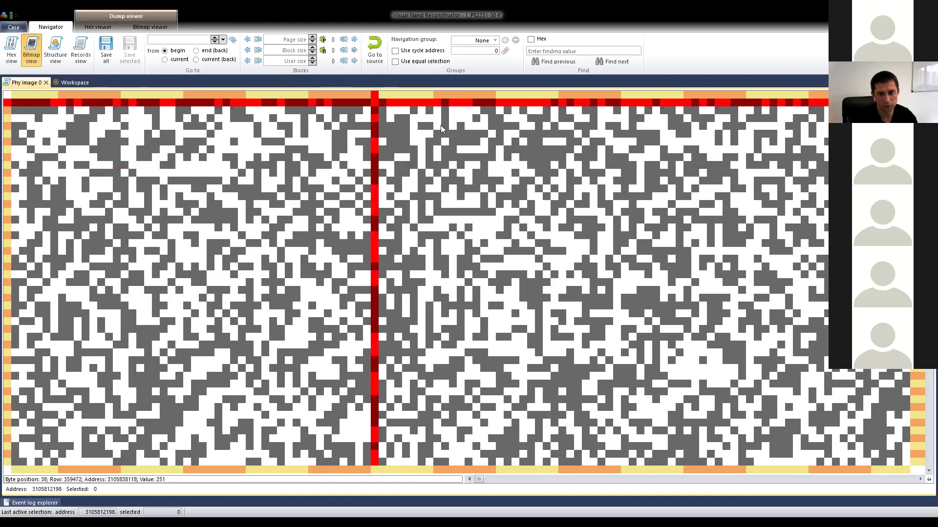
left_click(515, 126)
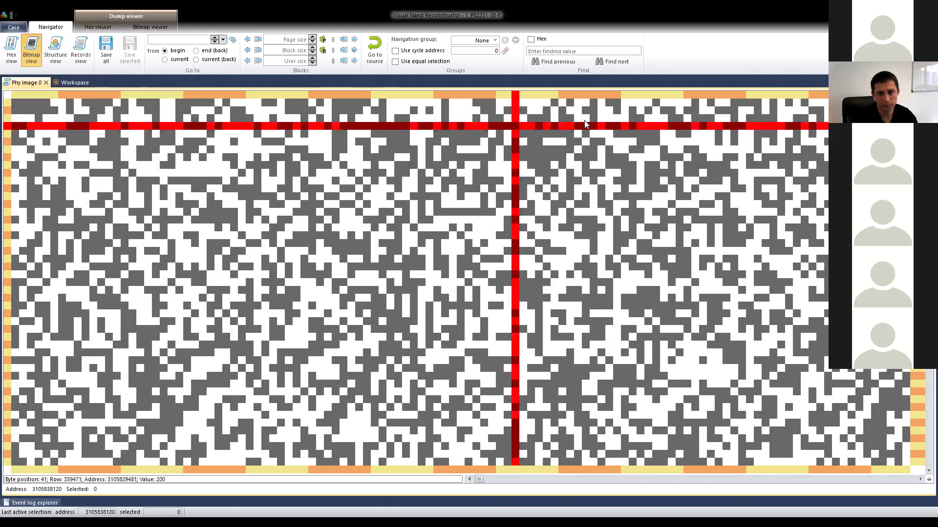
Examine the scrambled rows from the page start to the page end, including the unused area, and return to the start.
scroll(205, 164, "down", 1)
scroll(205, 164, "down", 3)
left_click(3, 127)
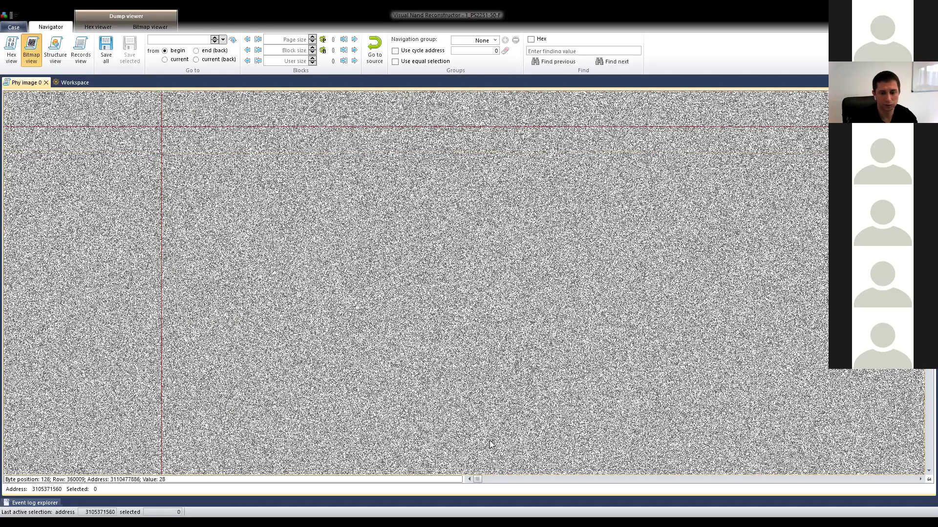
left_click(689, 479)
left_click(869, 477)
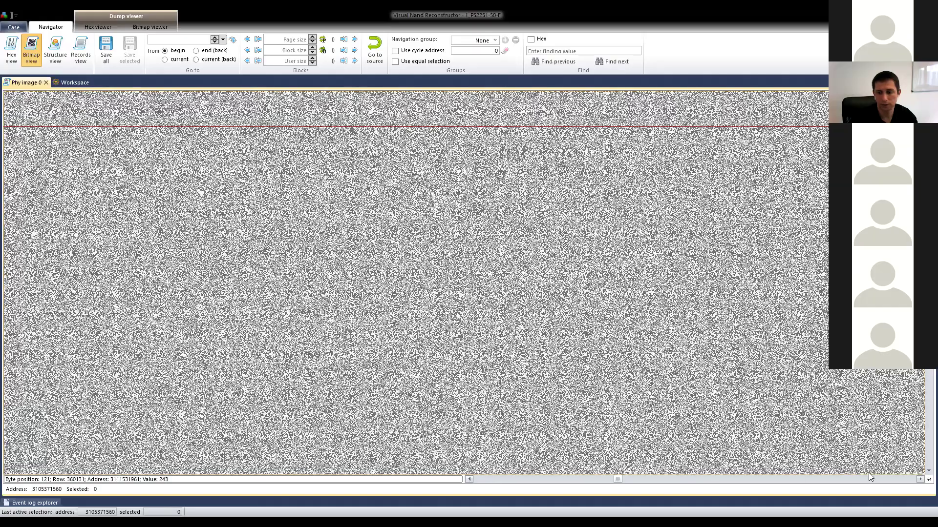
left_click(869, 477)
left_click(910, 478)
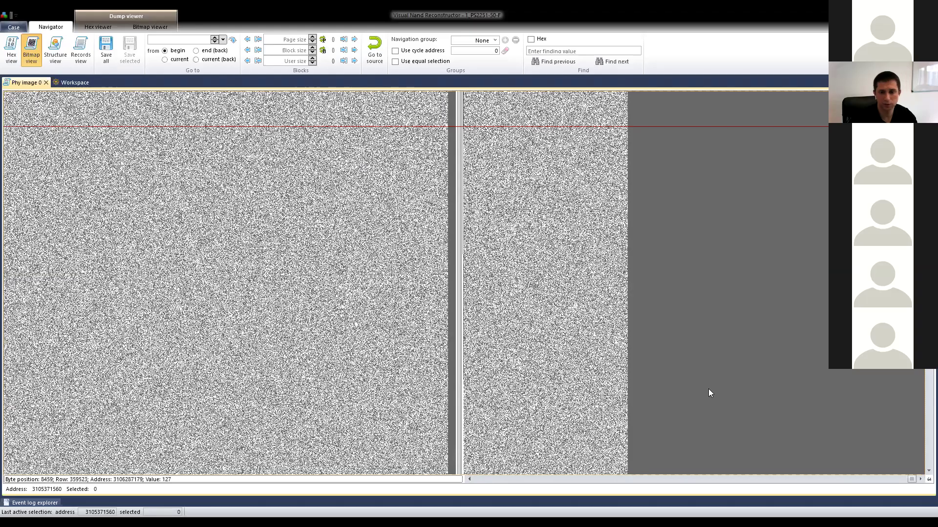
scroll(344, 212, "down", 3)
scroll(344, 213, "down", 3)
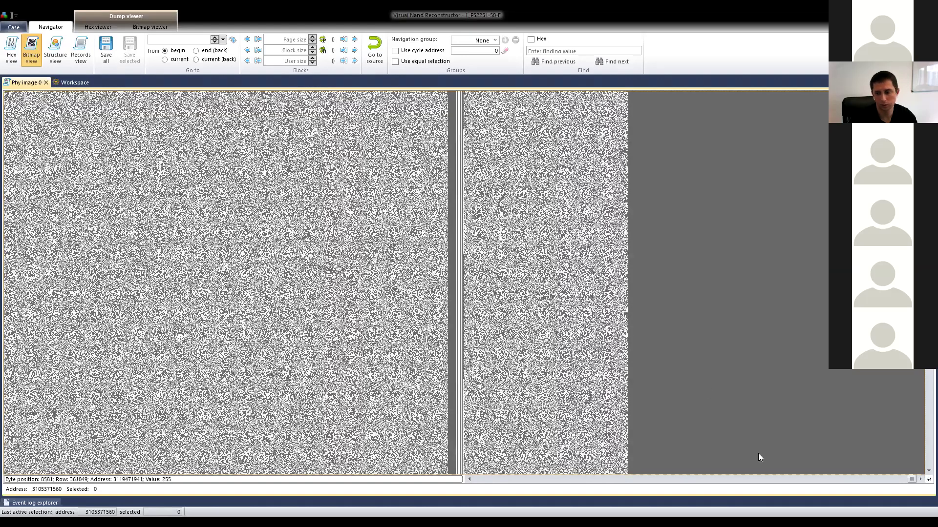
left_click_drag(624, 481, 464, 481)
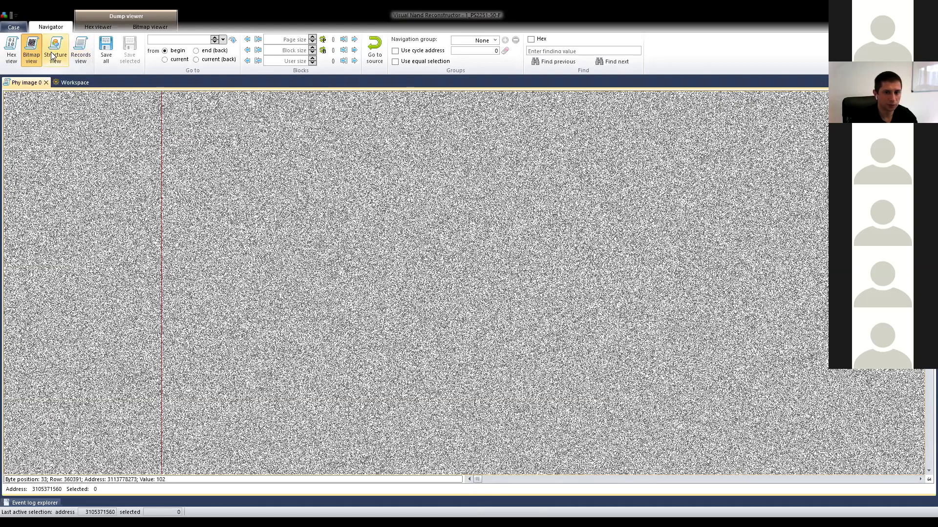
Show the dump's structure view, go down to the Page level, and remove all its area records.
left_click(52, 55)
left_click(537, 119)
double_click(539, 119)
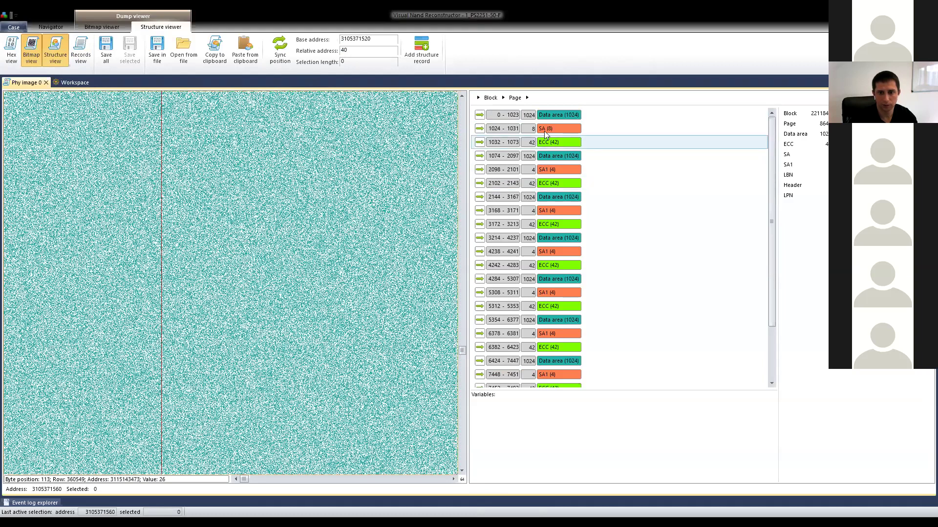
key("ctrl+a")
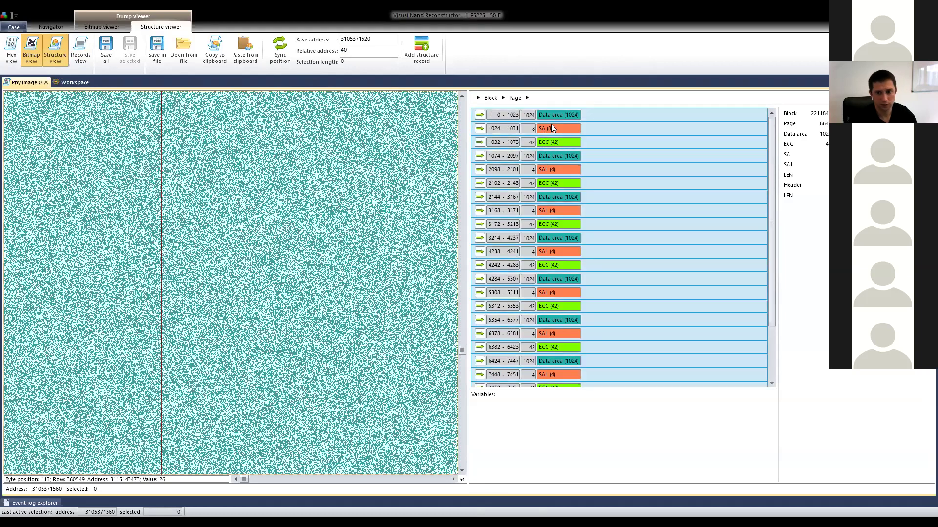
right_click(587, 143)
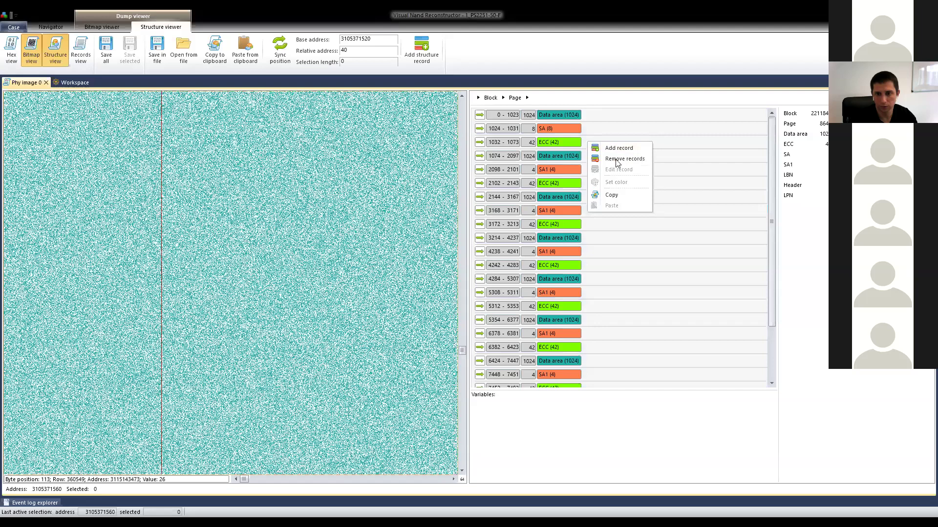
left_click(617, 161)
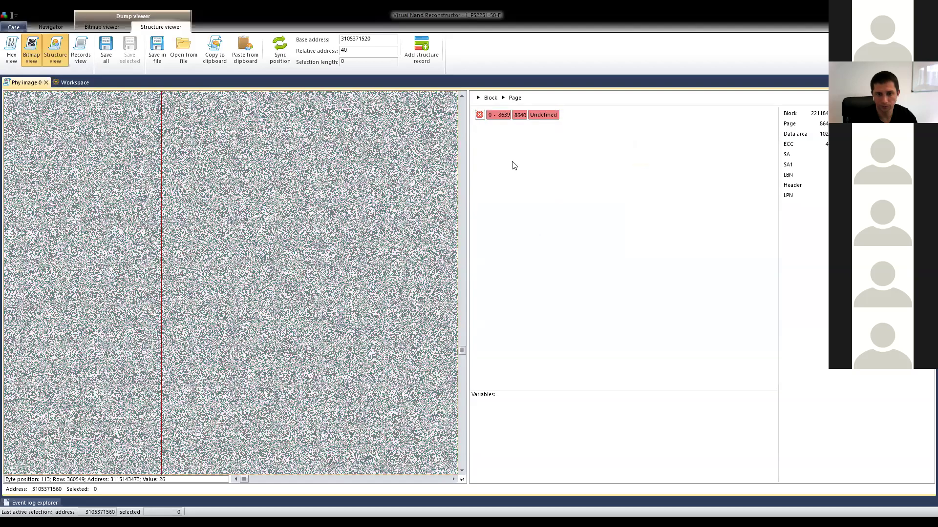
Review the dump's structure hierarchy from the root through the Block level down to the Page level.
left_click(479, 100)
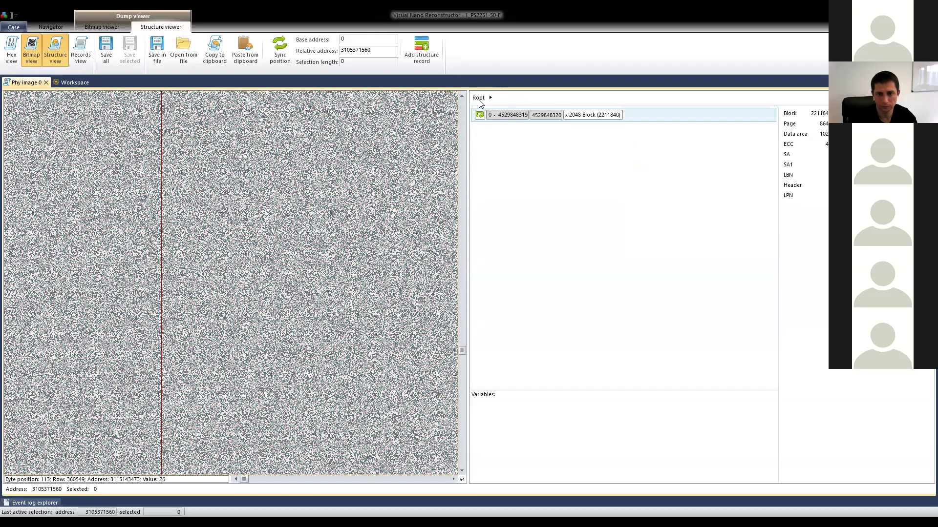
left_click(510, 117)
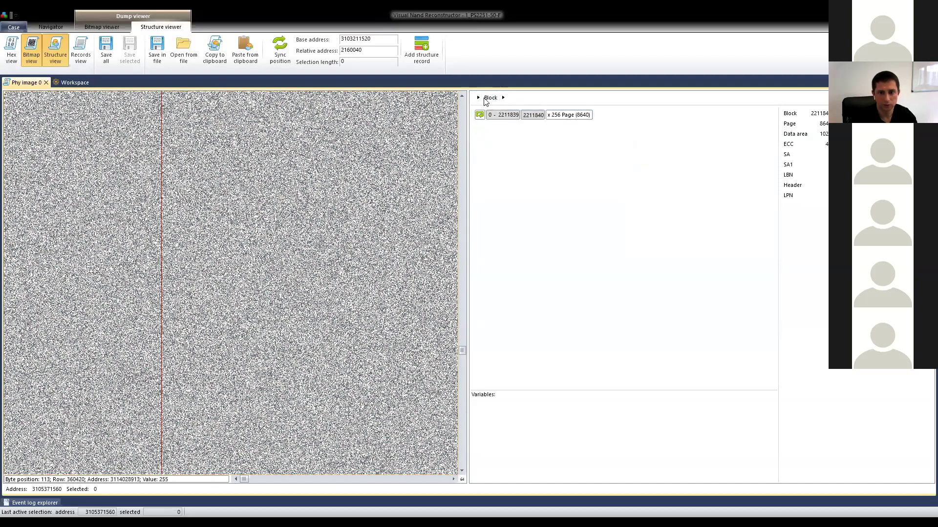
left_click(521, 117)
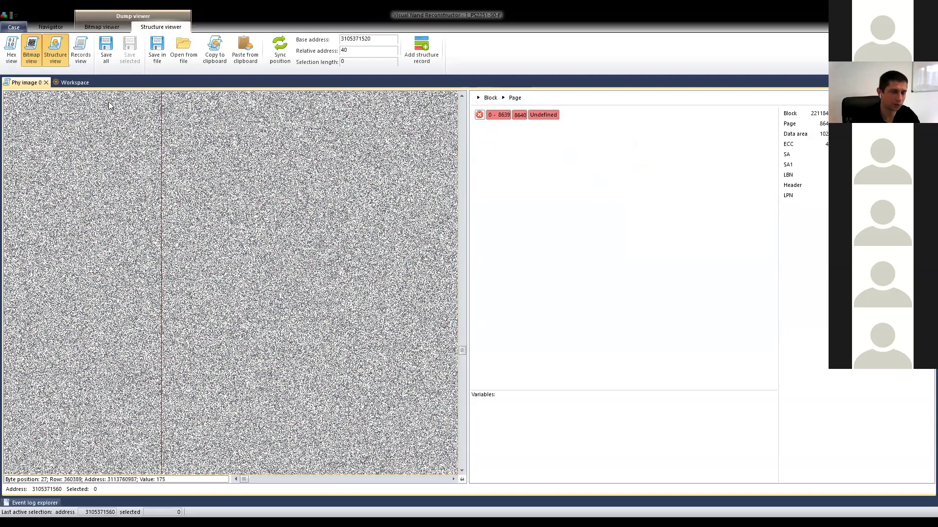
Close the dump viewer, add a BCH ECC element to the workspace, and connect the Phy image output to it.
left_click(47, 83)
left_click_drag(158, 274, 139, 253)
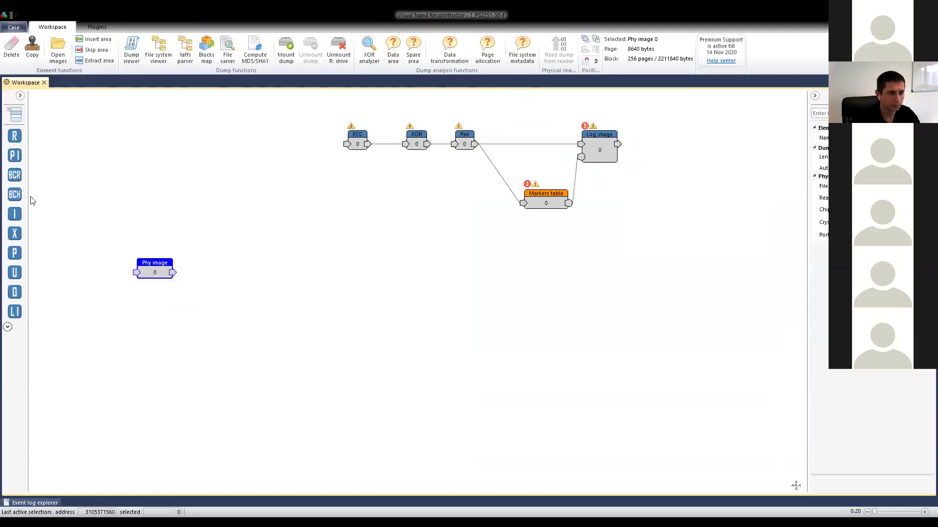
left_click_drag(14, 194, 244, 263)
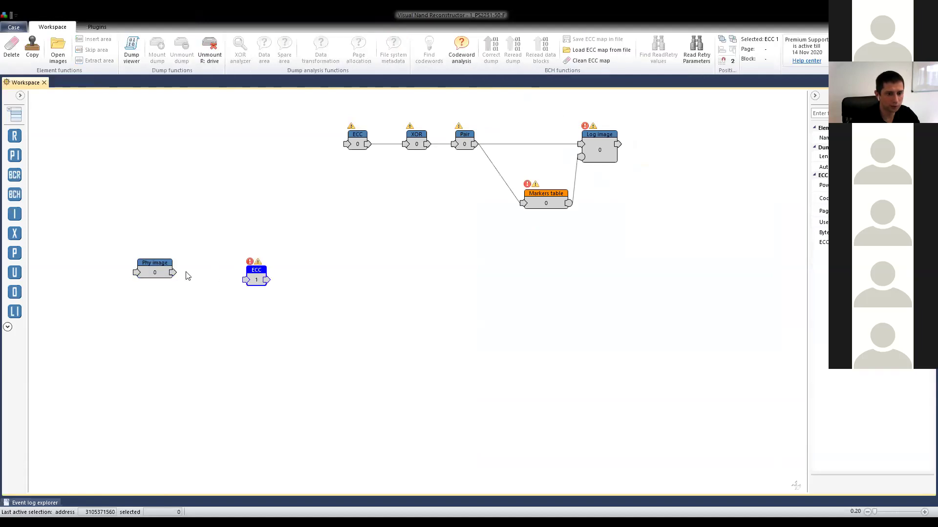
left_click_drag(172, 273, 247, 271)
left_click(251, 276)
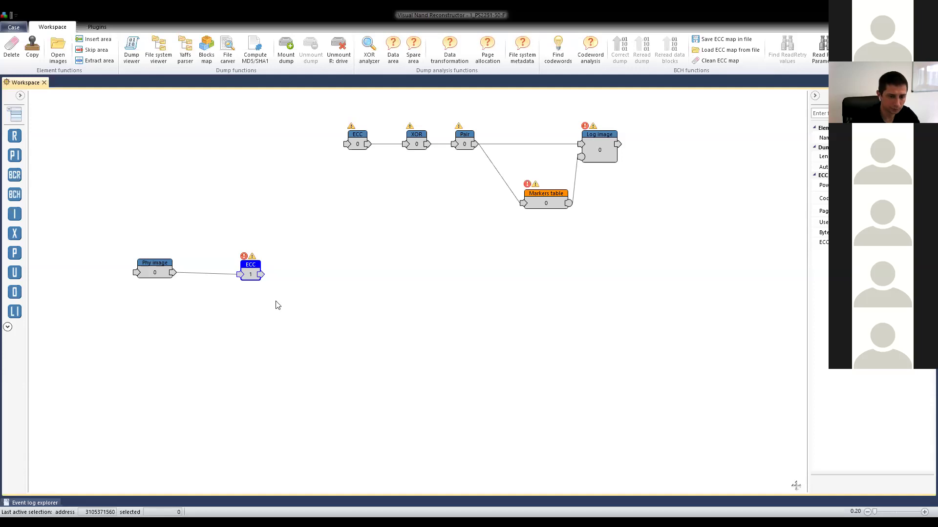
left_click_drag(244, 274, 237, 273)
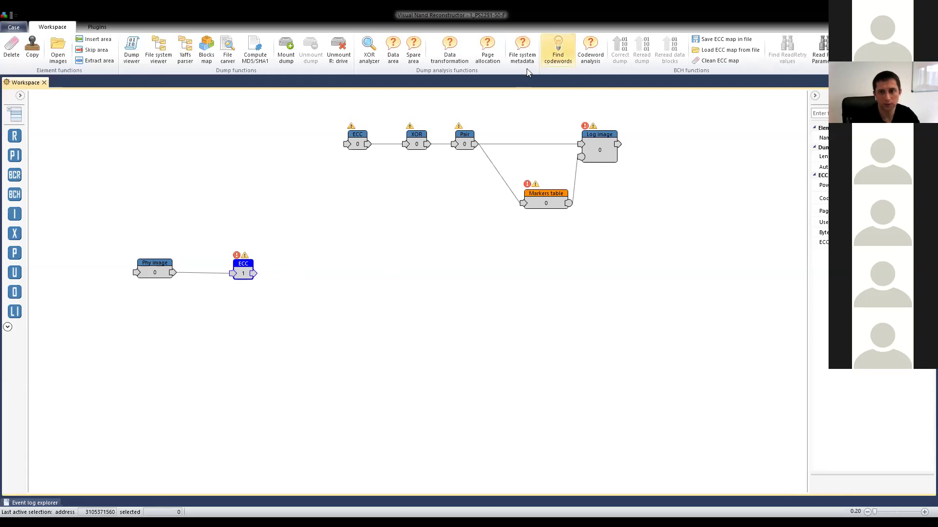
Search for ECC codewords among the Phison(PS) vendor configurations and apply PS2251-50-F_8576_8.bch to the new ECC element.
left_click(556, 53)
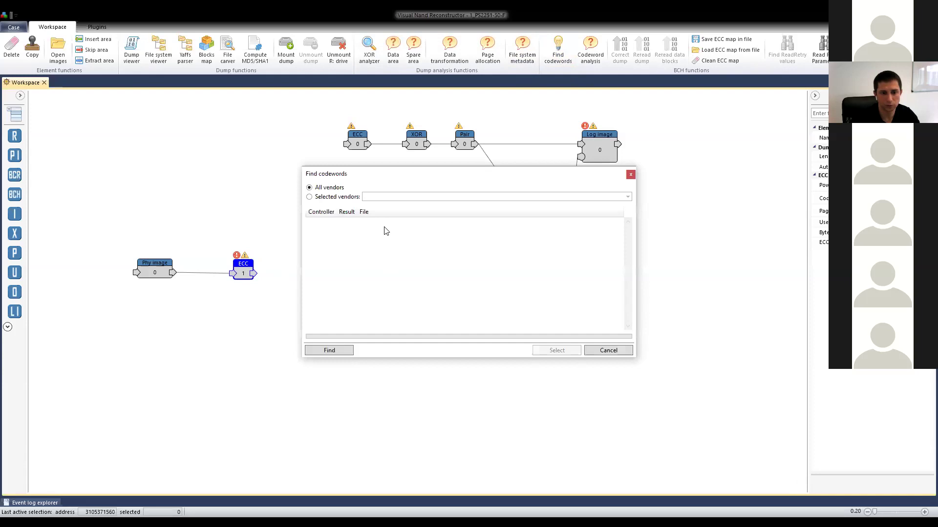
left_click(336, 197)
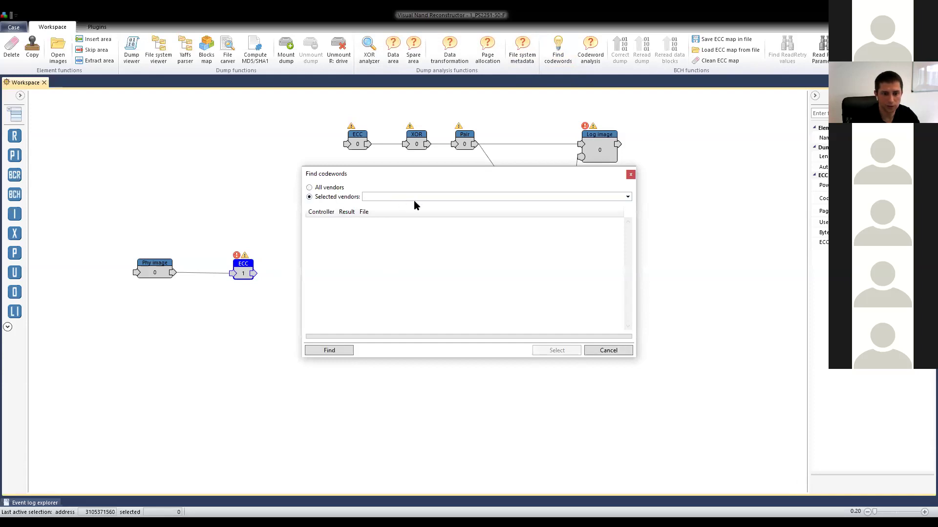
left_click(415, 199)
left_click(405, 284)
left_click(333, 350)
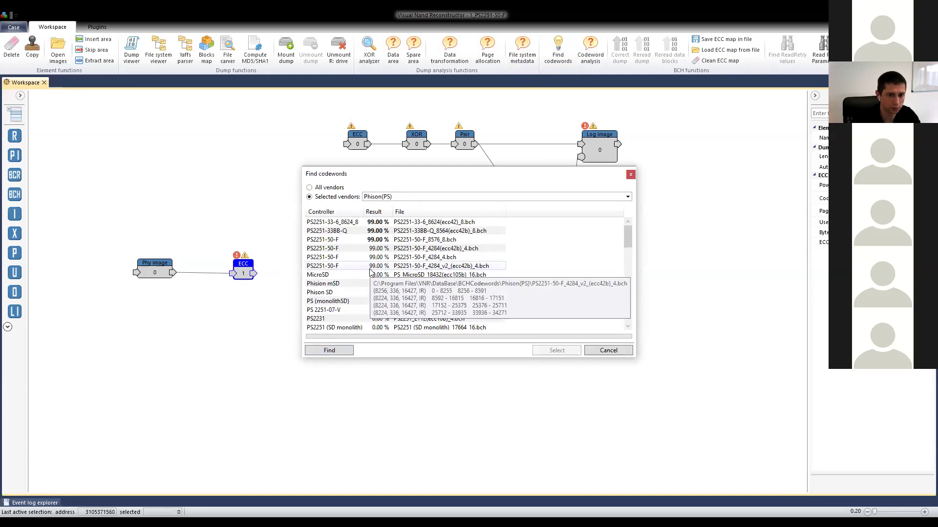
left_click(383, 240)
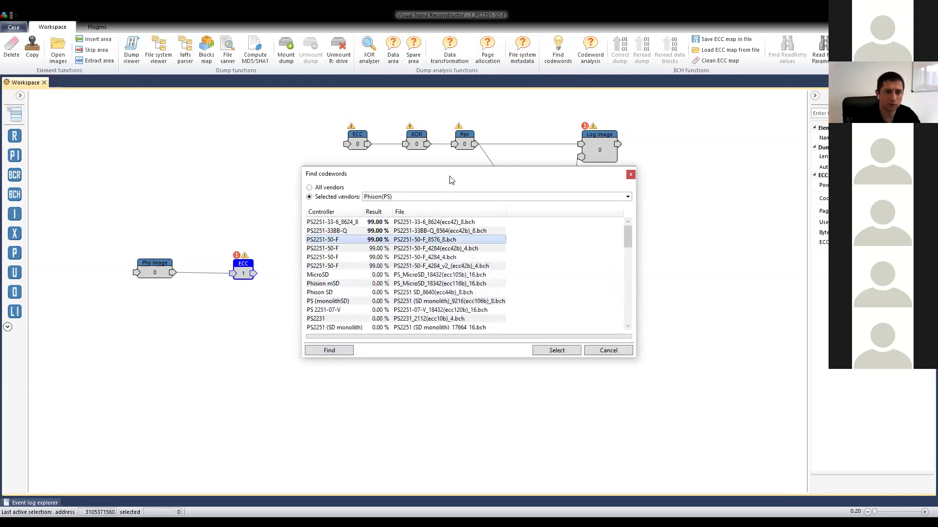
left_click_drag(450, 180, 474, 168)
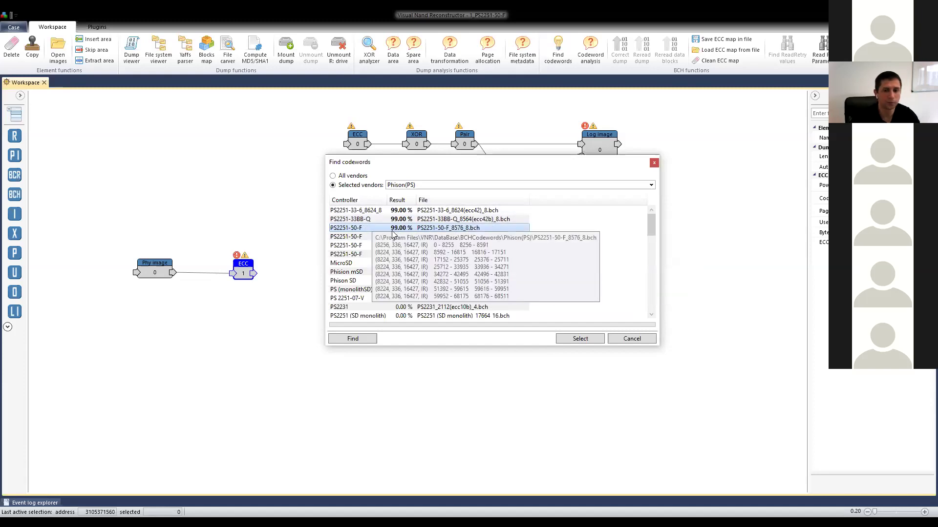
left_click(583, 338)
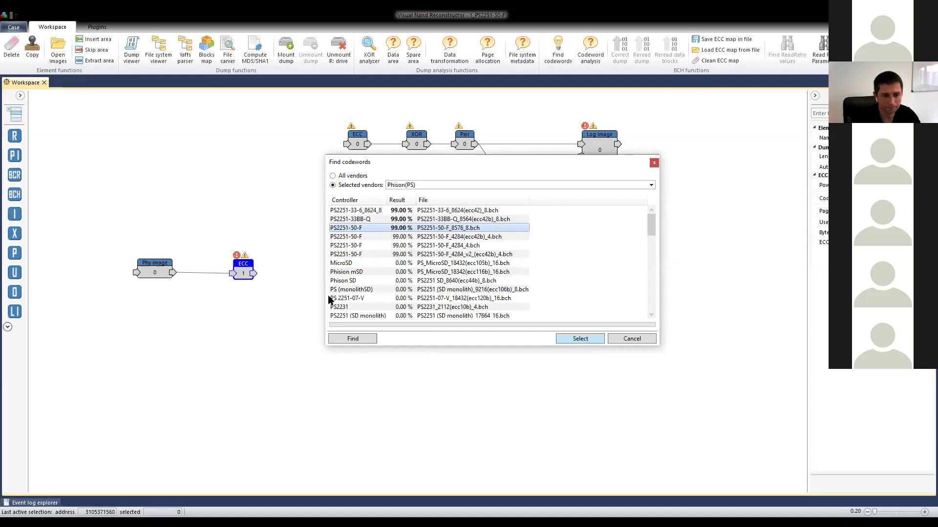
left_click_drag(243, 274, 253, 277)
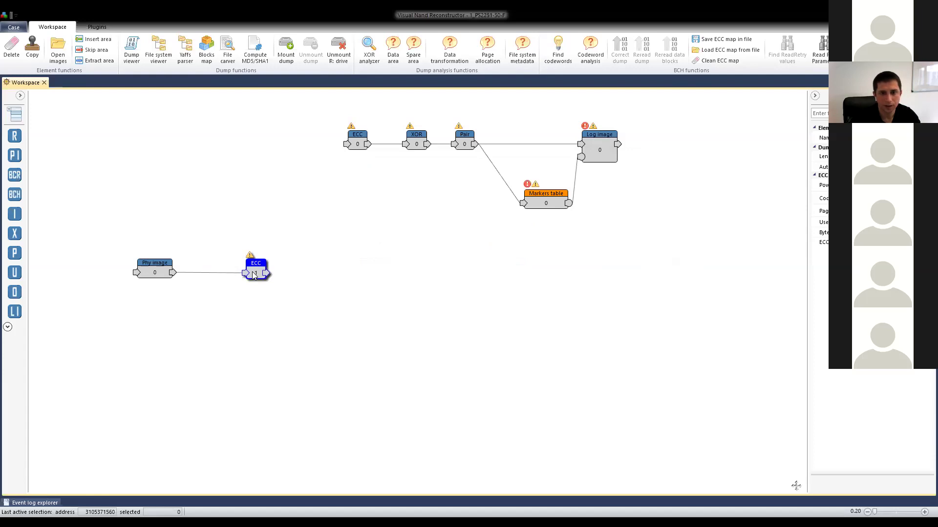
left_click(139, 273)
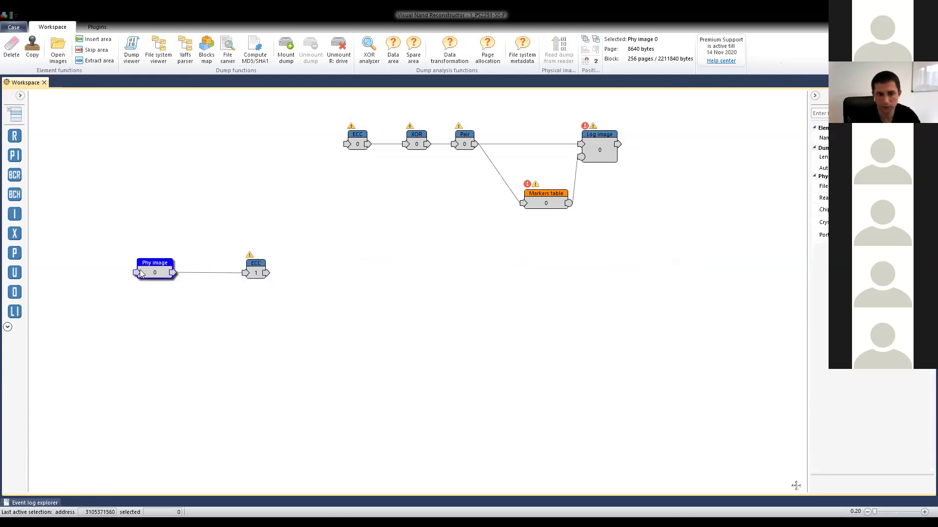
left_click_drag(150, 268, 157, 226)
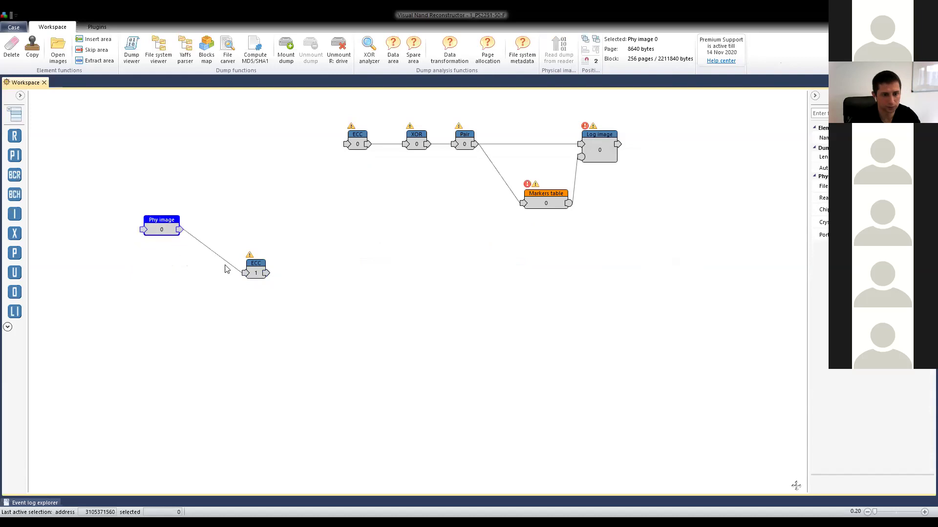
left_click_drag(267, 266, 286, 257)
left_click_drag(166, 228, 165, 217)
left_click_drag(267, 263, 276, 264)
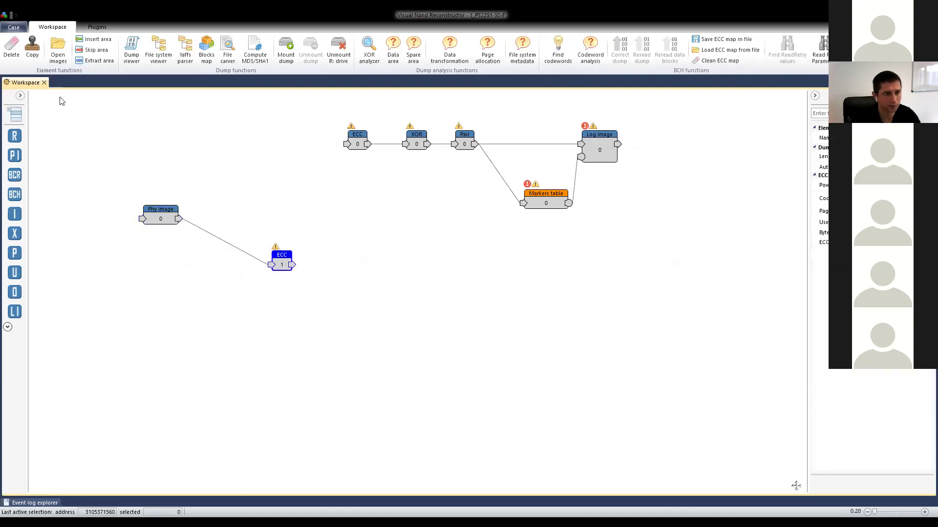
left_click_drag(159, 219, 161, 228)
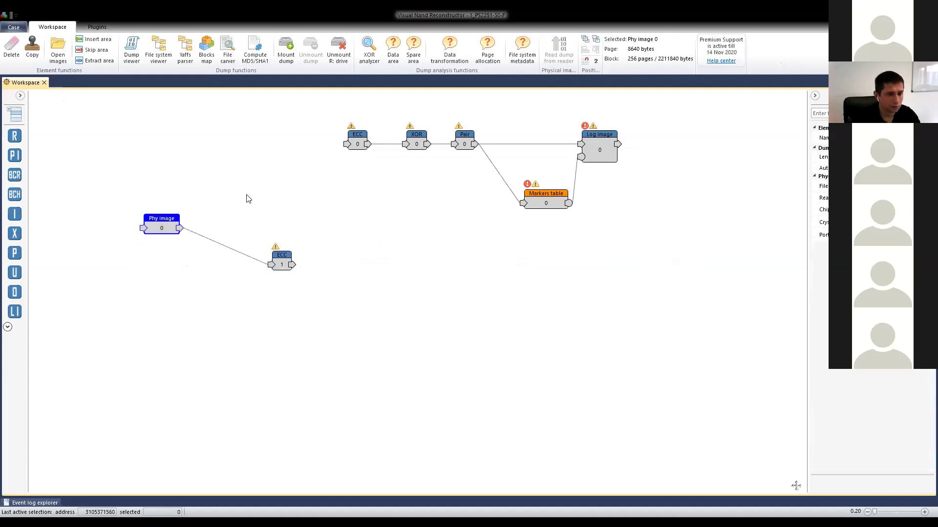
Open the Phy image dump, check its root structure and area types, and close the viewer.
double_click(156, 227)
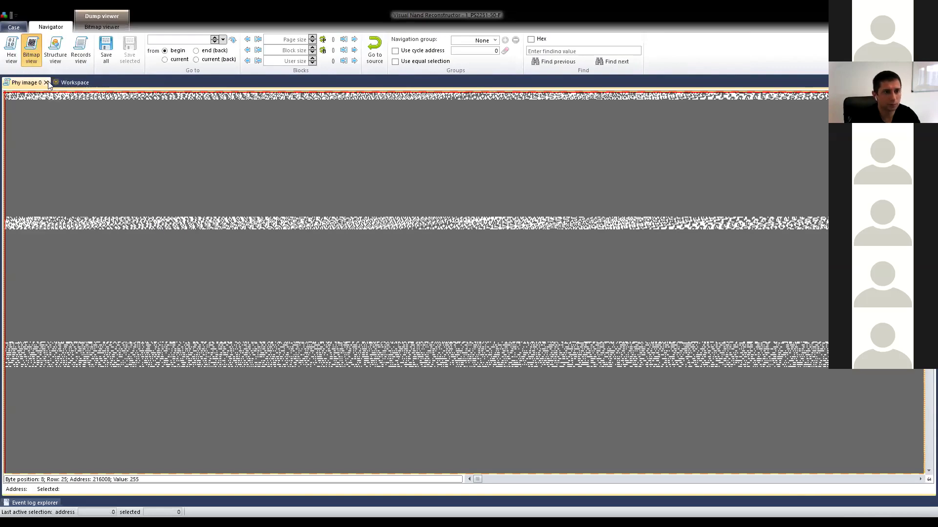
left_click(55, 49)
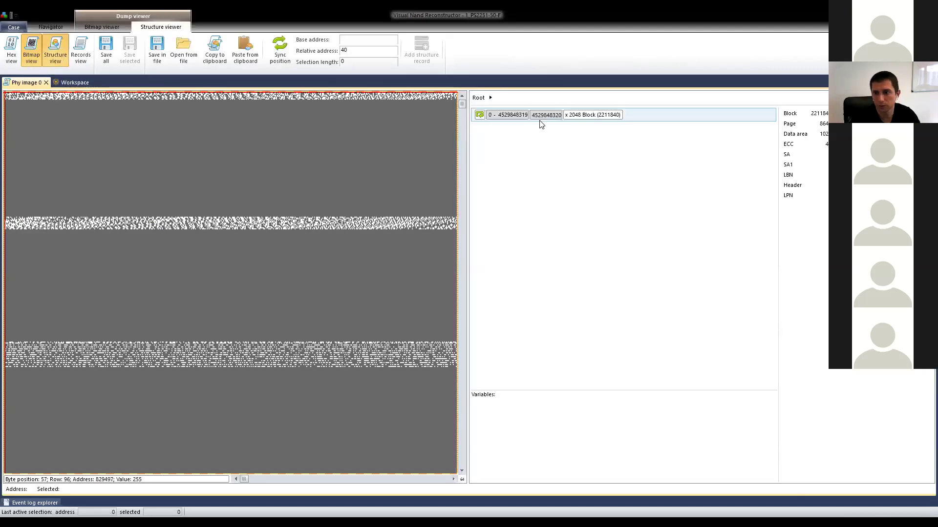
left_click(805, 145)
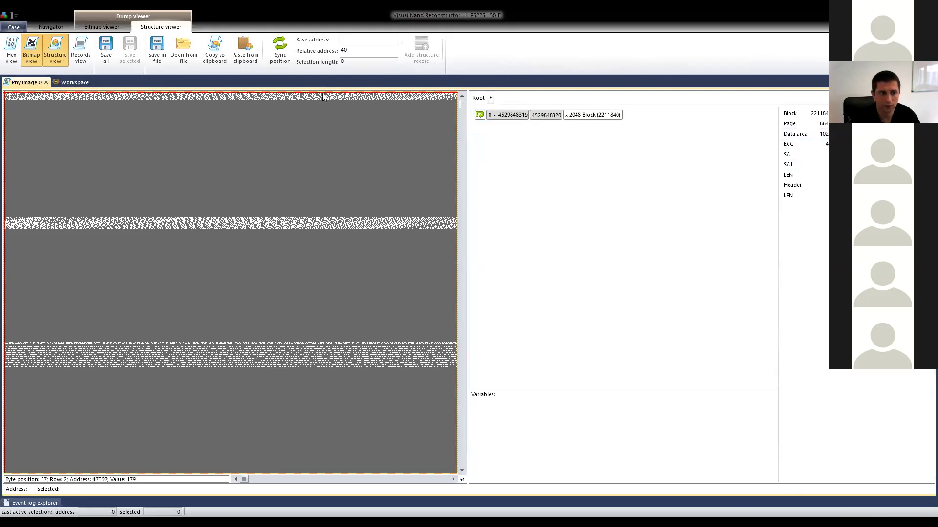
left_click(46, 83)
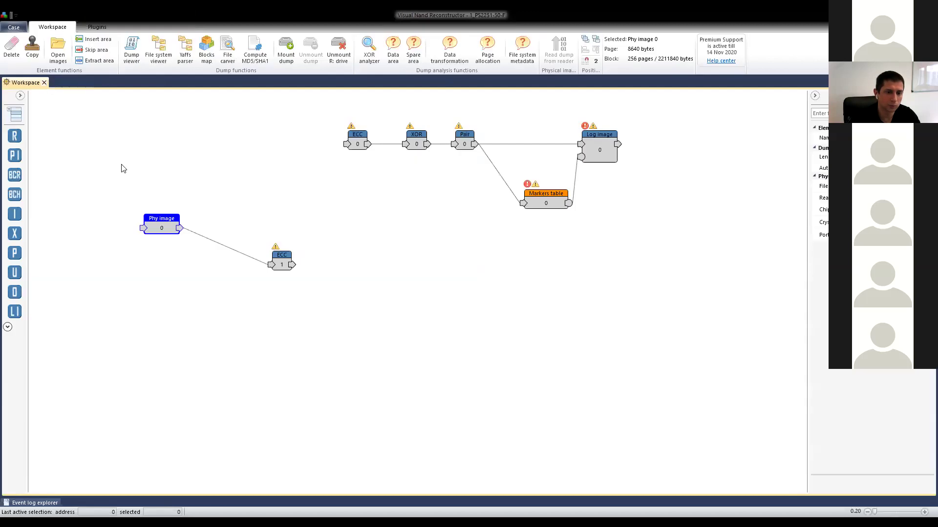
Line up the Phy image and its connected ECC element side by side in the workspace.
left_click_drag(280, 267, 267, 255)
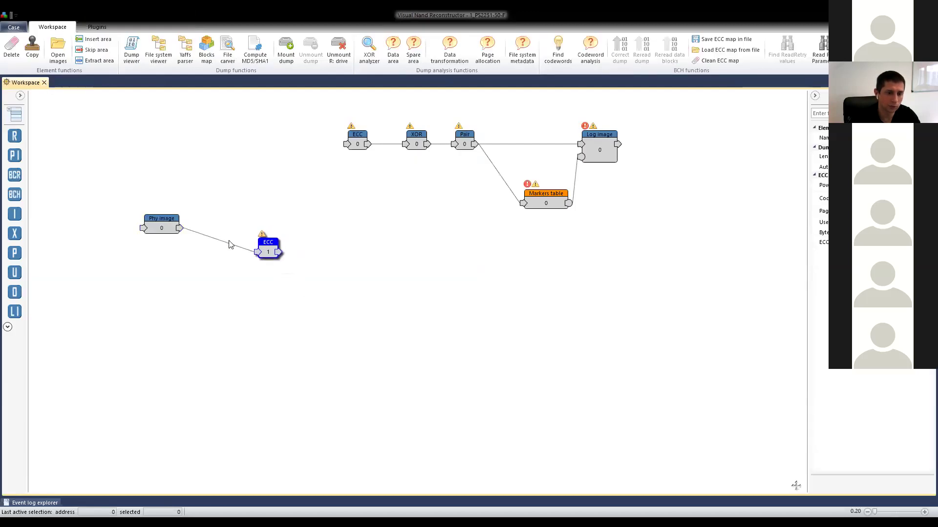
left_click_drag(162, 230, 196, 263)
left_click_drag(278, 254, 259, 262)
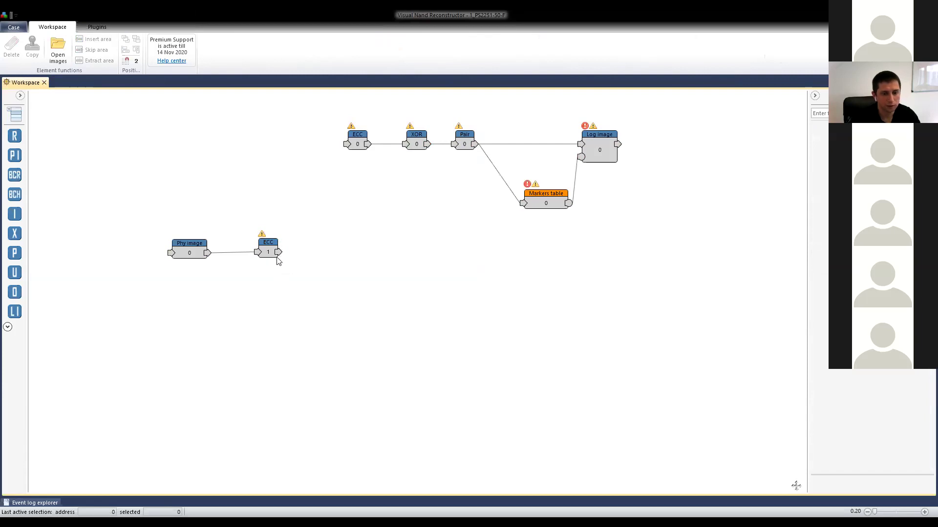
left_click_drag(275, 260, 279, 261)
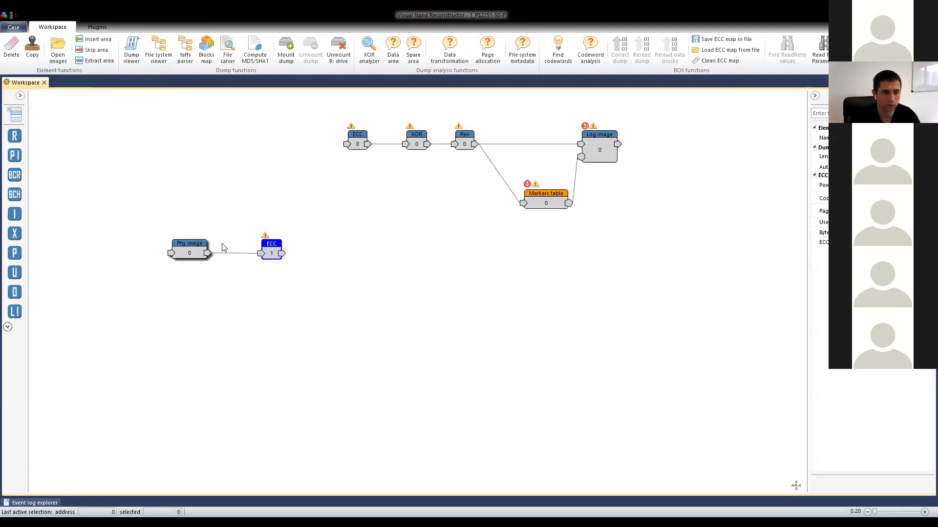
left_click(192, 252)
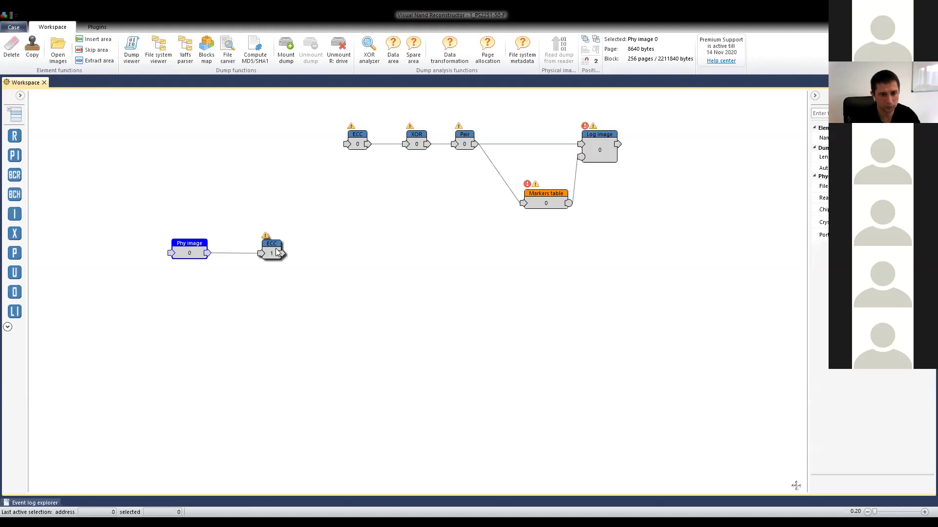
left_click(323, 271)
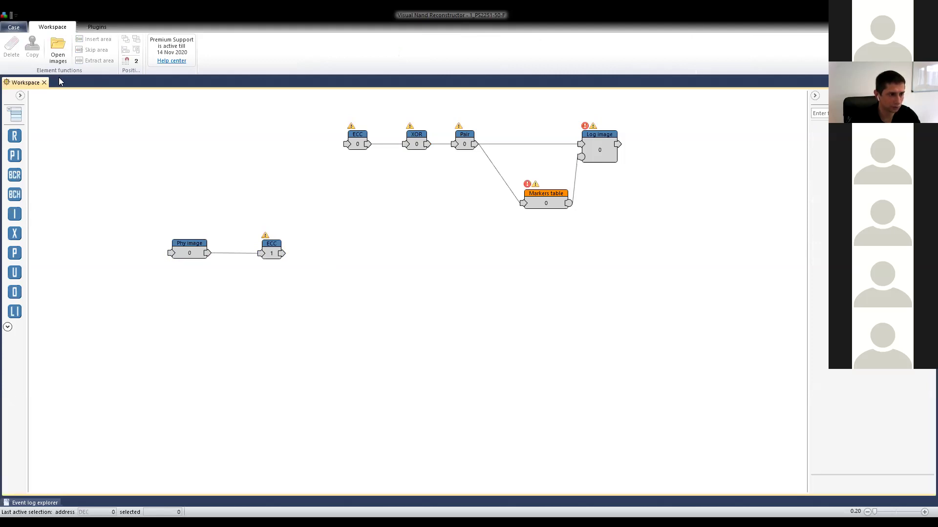
View the devices and NAND chips database settings of the case and return to the workspace.
left_click(13, 27)
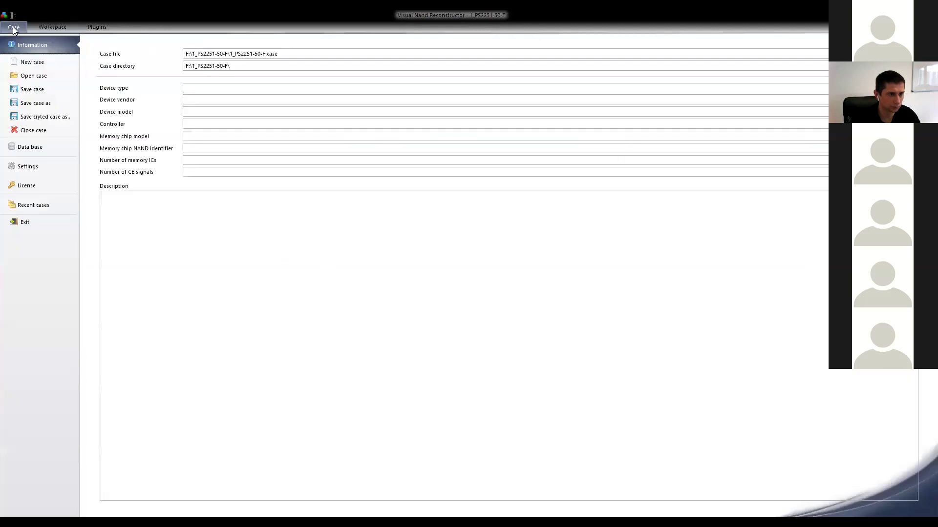
left_click(40, 147)
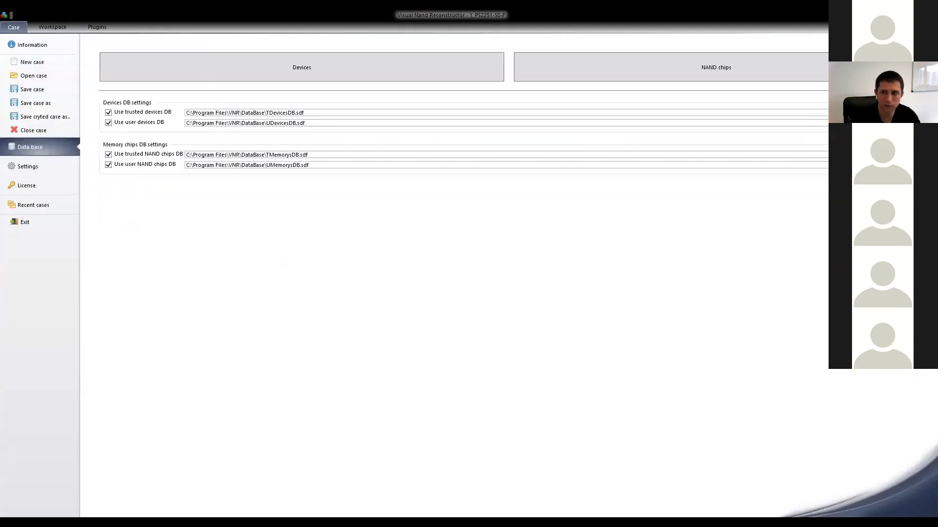
left_click(52, 25)
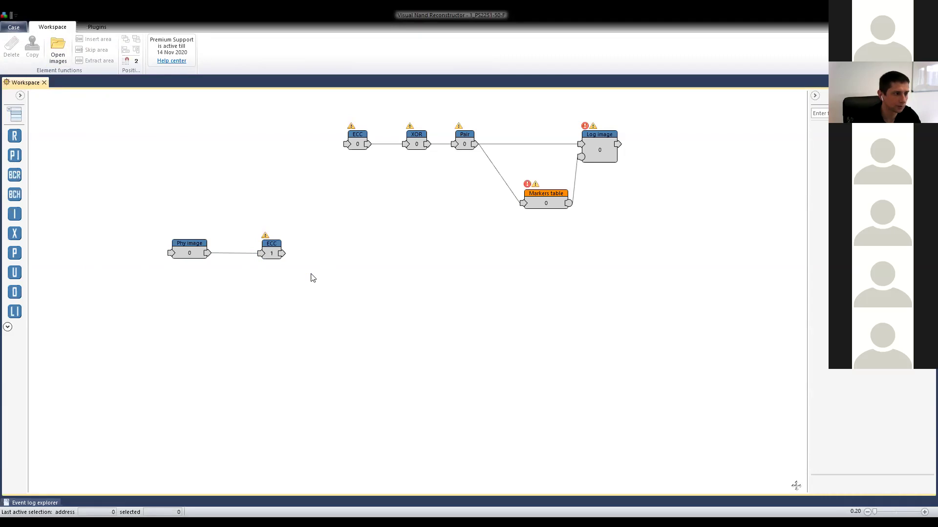
Open the Phy image dump and show its structure beside the bitmap view.
left_click(271, 250)
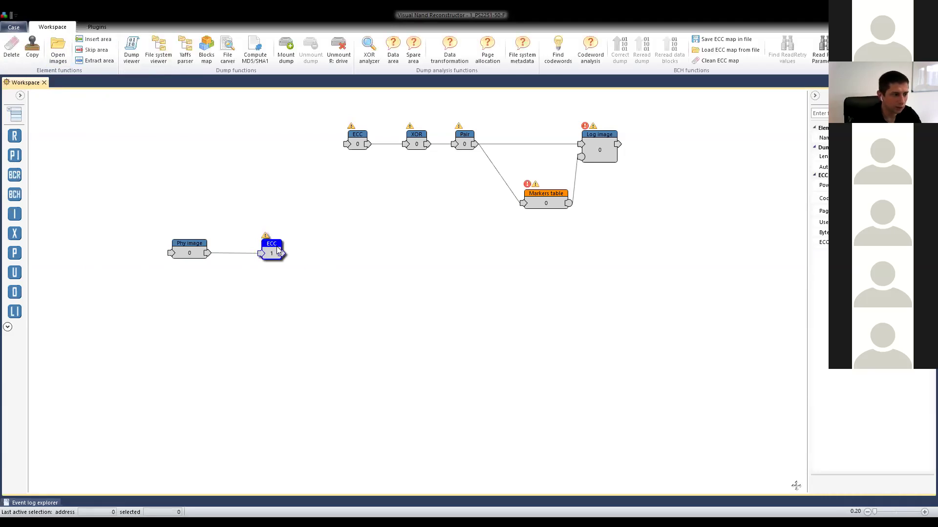
left_click(188, 250)
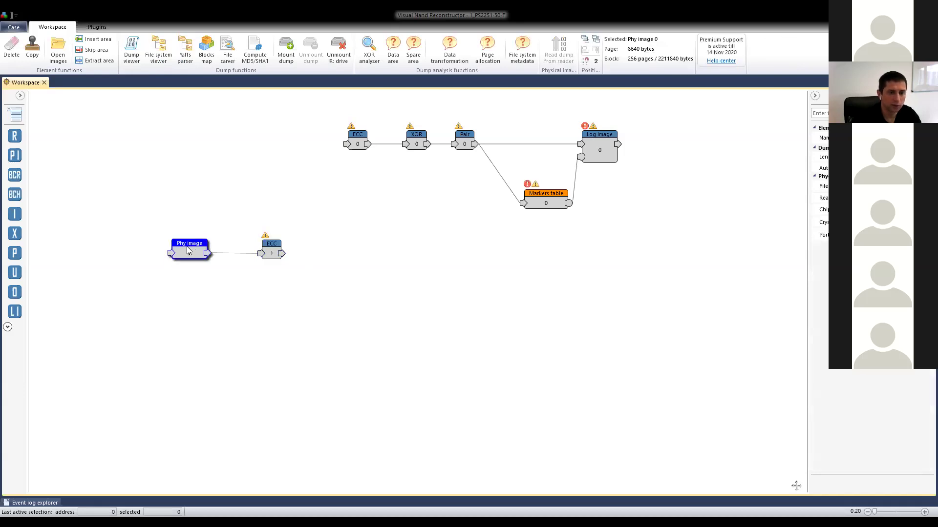
left_click(271, 251)
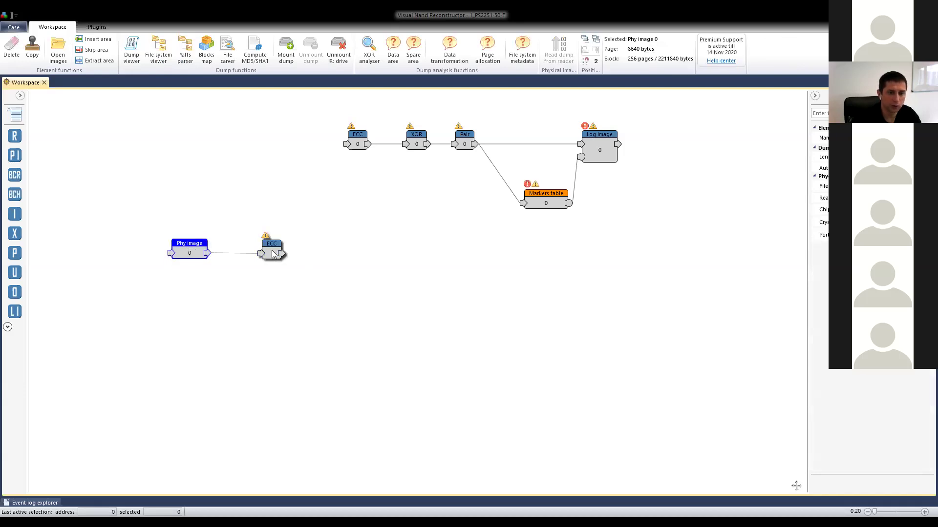
double_click(184, 251)
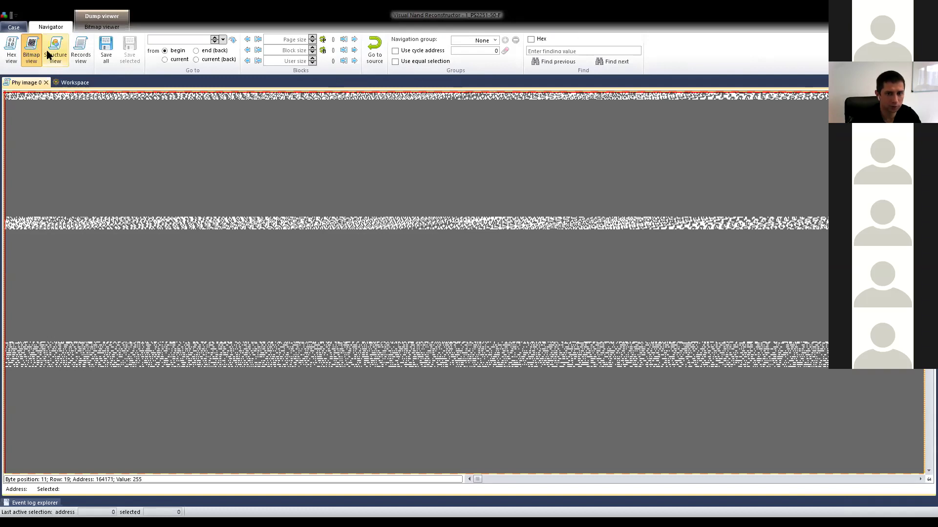
left_click(49, 55)
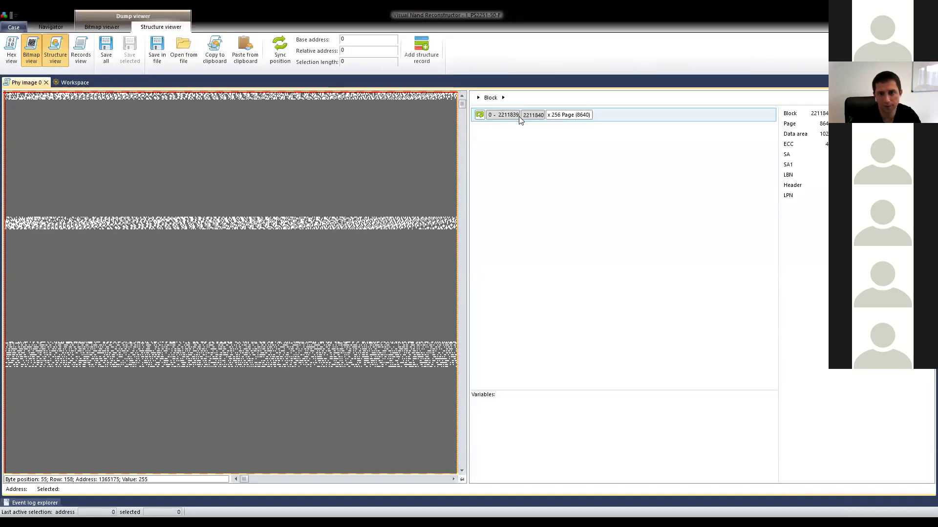
Go into the block's Page record and bring a data-filled region of the dump into a wider bitmap view.
double_click(519, 116)
left_click_drag(460, 102, 458, 292)
left_click_drag(457, 326, 455, 329)
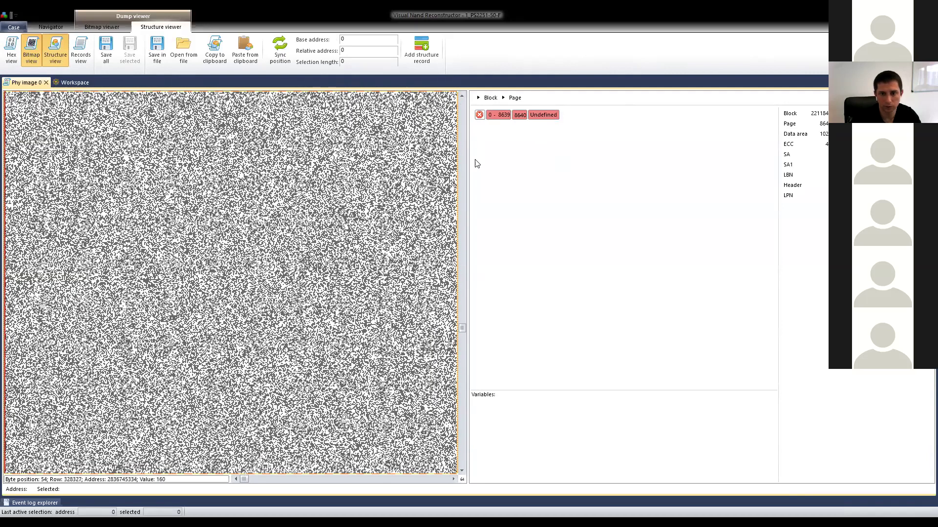
left_click(516, 120)
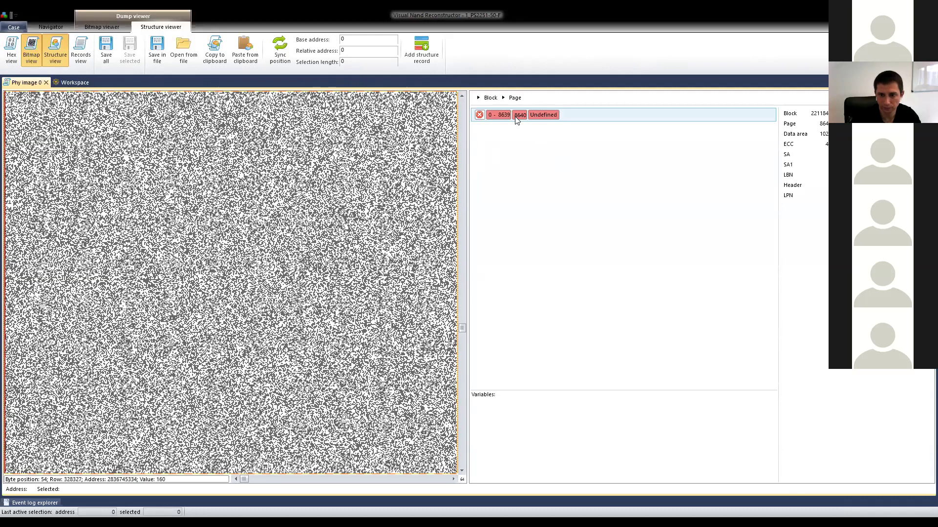
left_click_drag(468, 169, 524, 172)
left_click(345, 209)
left_click(238, 269)
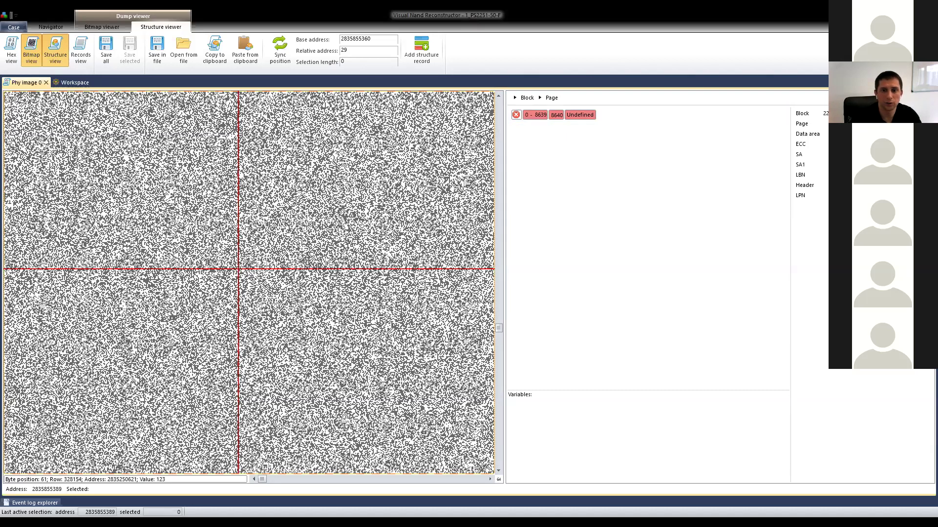
double_click(539, 119)
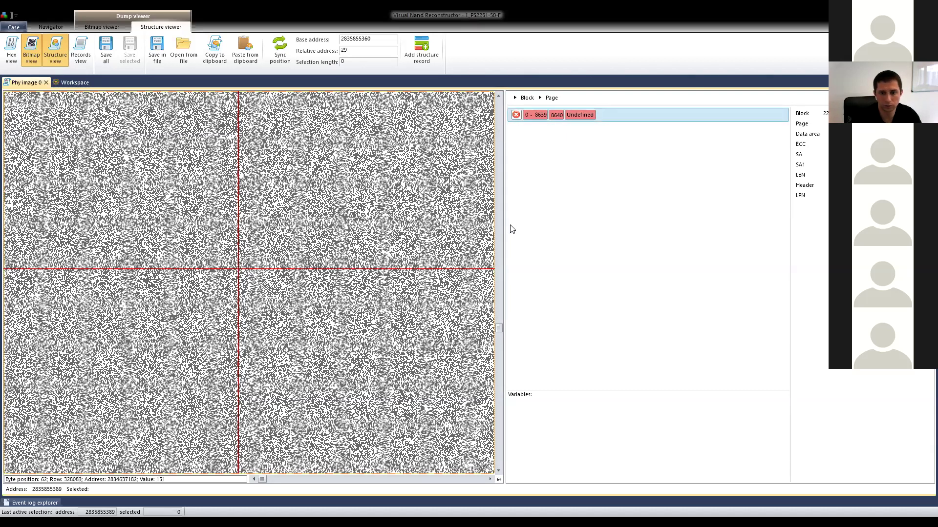
left_click_drag(505, 219, 562, 174)
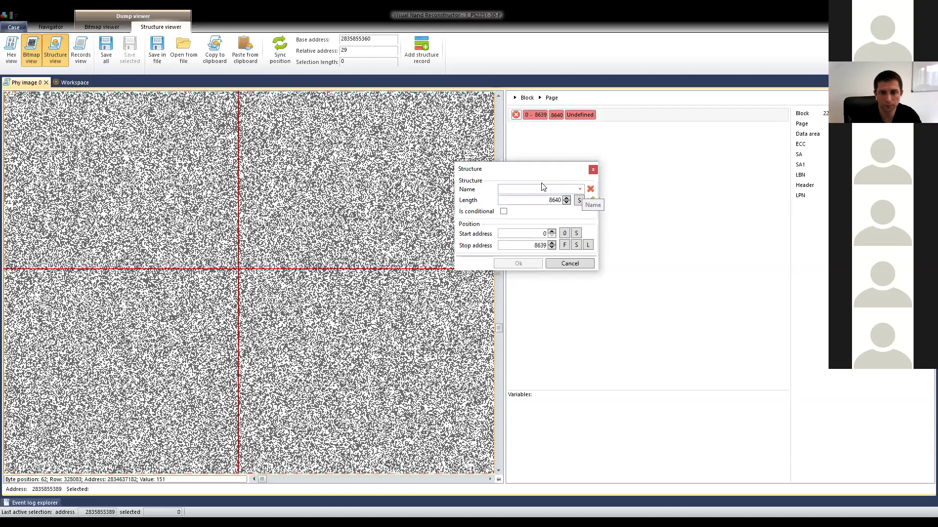
left_click(569, 263)
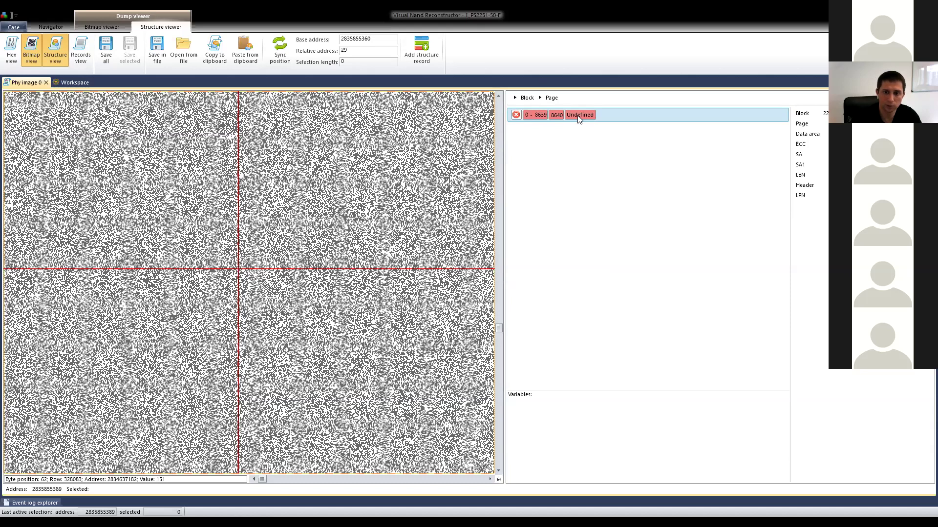
Define the start of the page's undefined record as Data area, from address 0 to 1023.
double_click(579, 119)
left_click(604, 215)
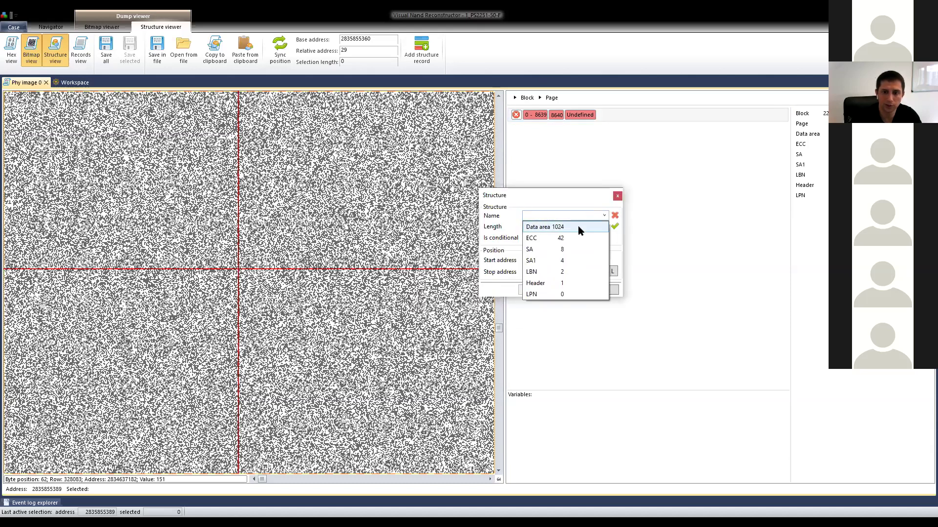
key("Return")
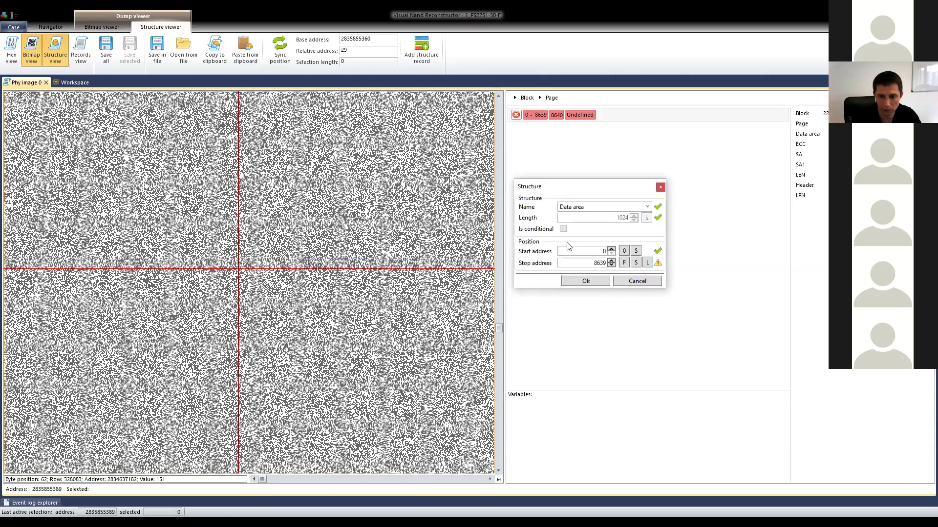
left_click(602, 256)
type("0")
left_click(647, 263)
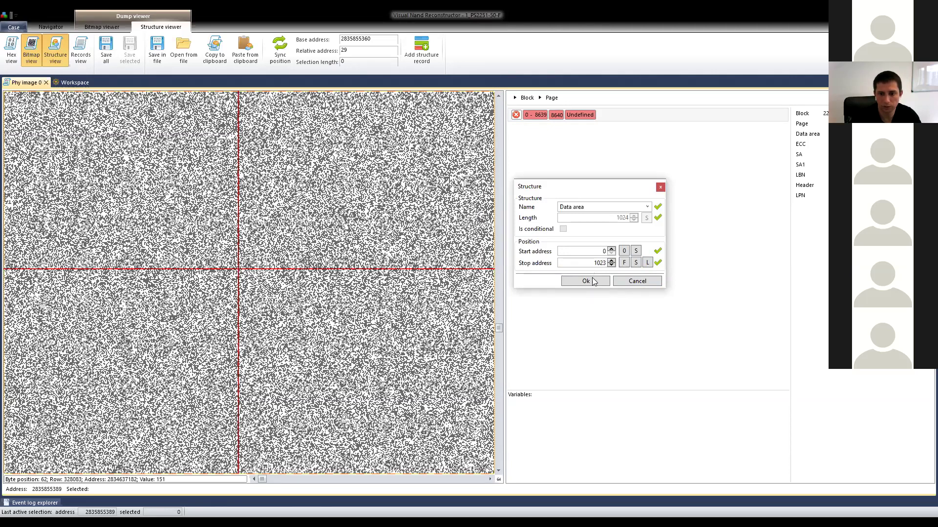
left_click(587, 281)
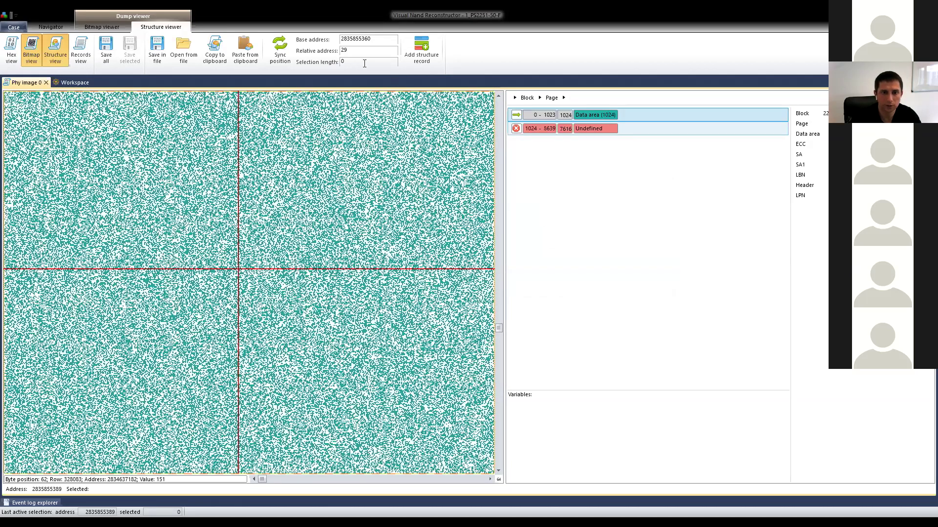
Turn on position syncing and inspect the bitmap where the undefined record starts, right after the Data area.
left_click(288, 49)
left_click(600, 130)
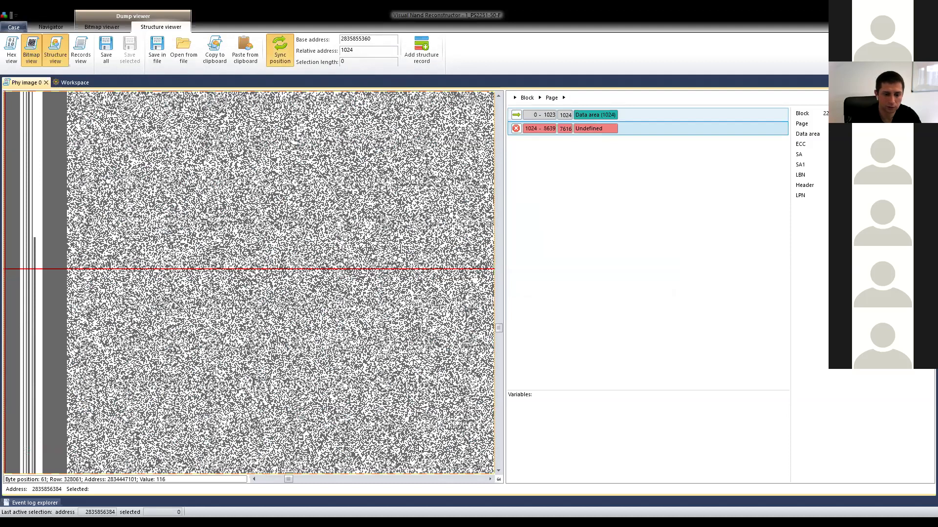
left_click(254, 479)
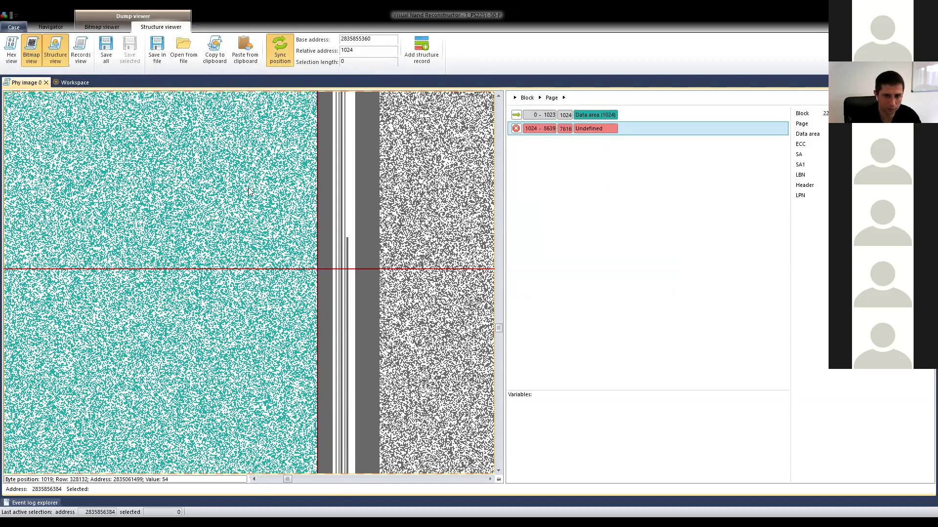
left_click_drag(287, 479, 209, 483)
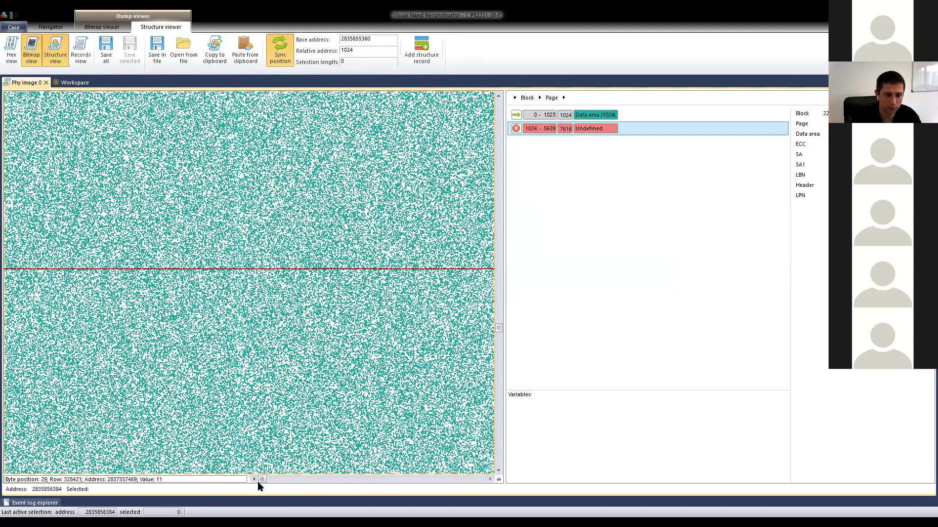
left_click_drag(264, 482, 289, 483)
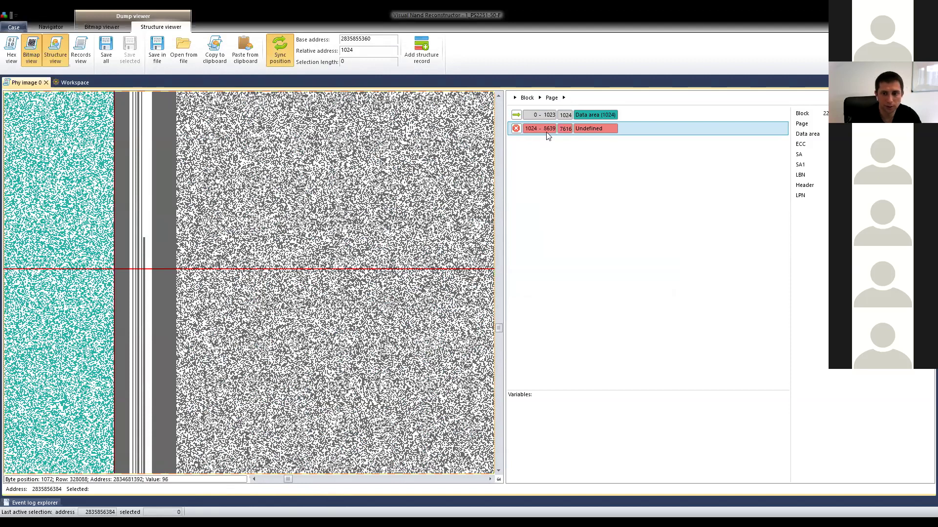
Define the SA area right after the Data area, from address 1024 to 1031.
key("Return")
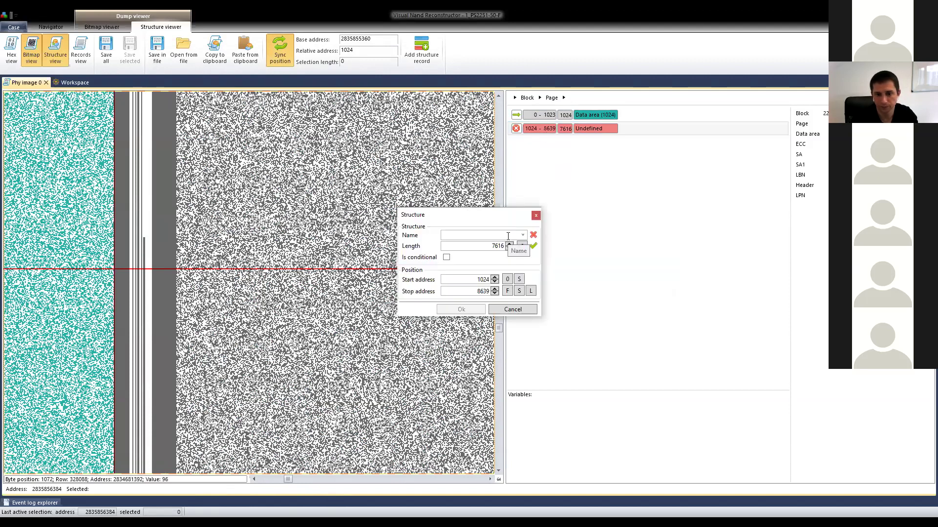
left_click(522, 235)
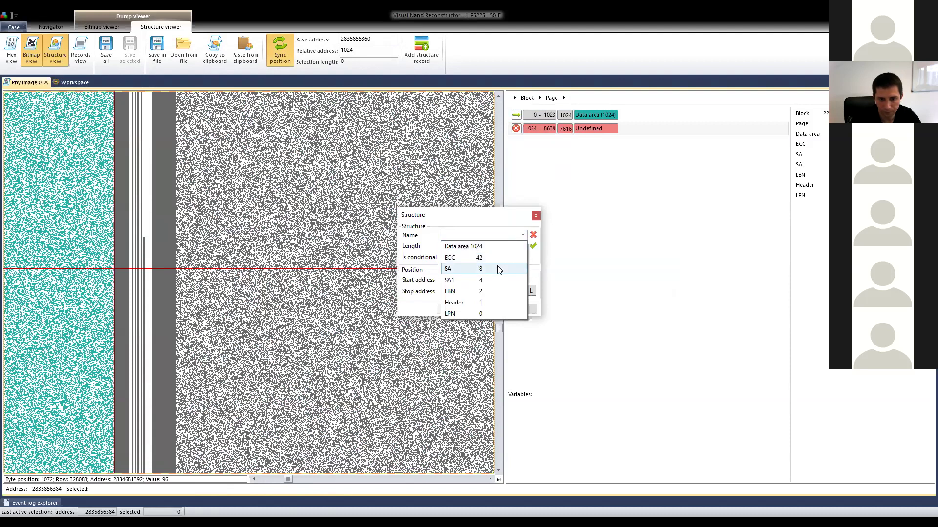
key("Return")
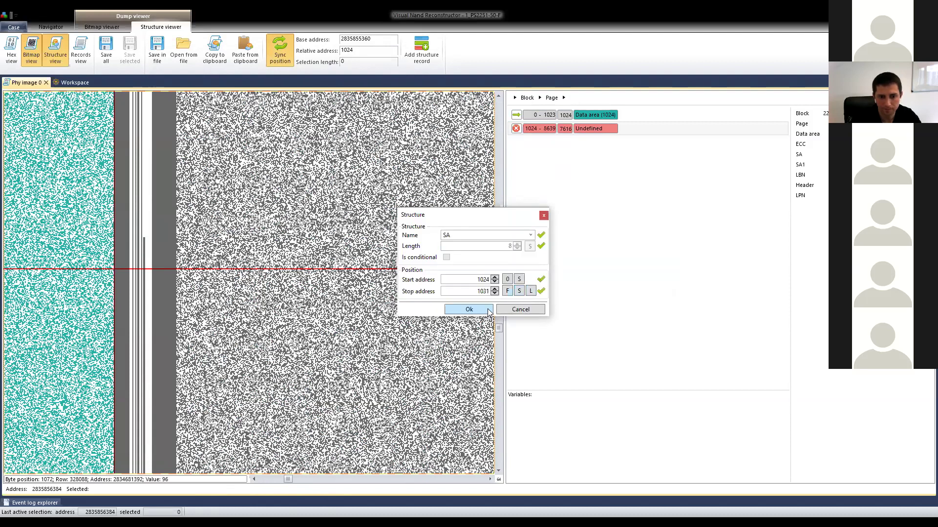
left_click(469, 310)
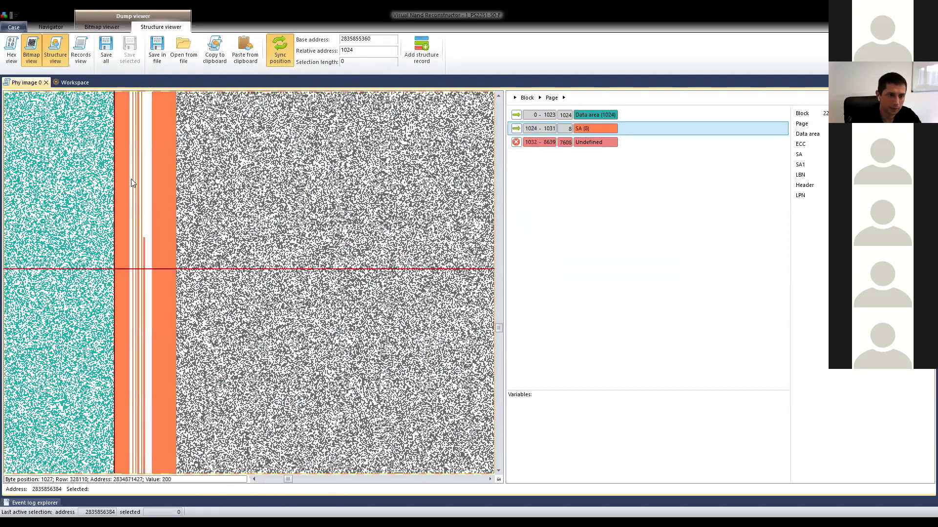
Examine the bitmap from the SA area through to the end of the page, including the last service bytes and the trailing filler.
left_click(490, 479)
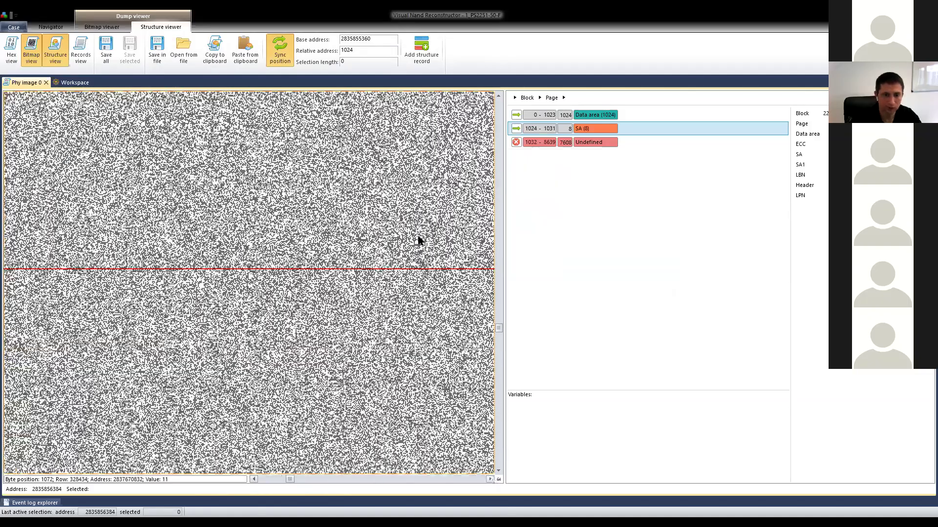
left_click(254, 480)
left_click(254, 479)
left_click(255, 480)
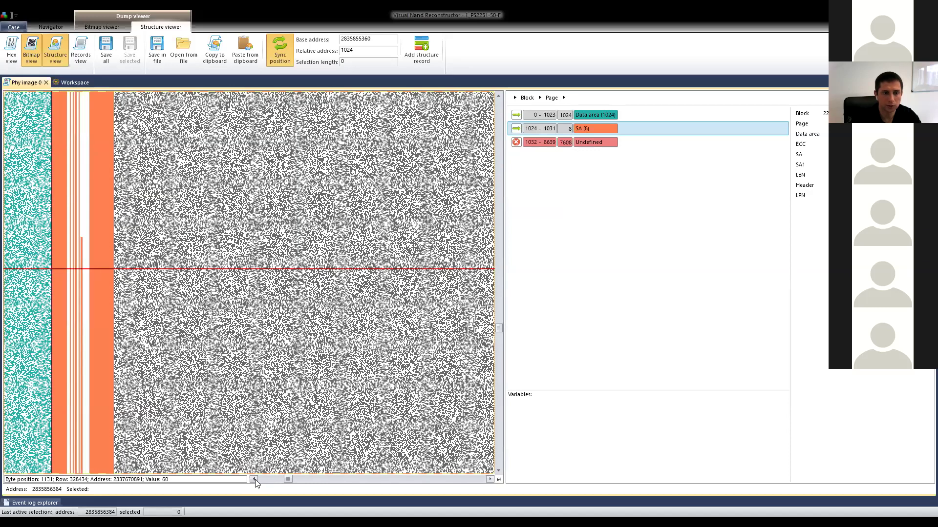
left_click(254, 480)
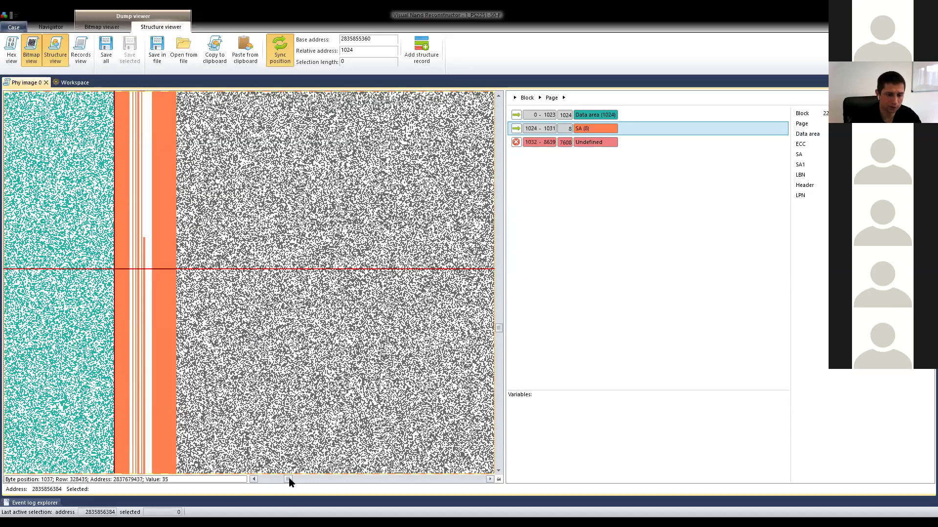
left_click(332, 358)
scroll(295, 350, "down", 1)
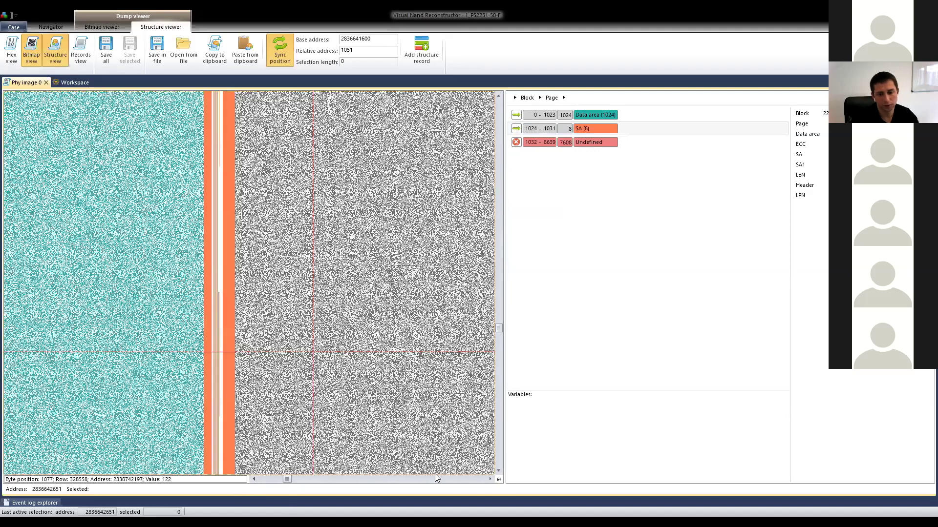
left_click(490, 479)
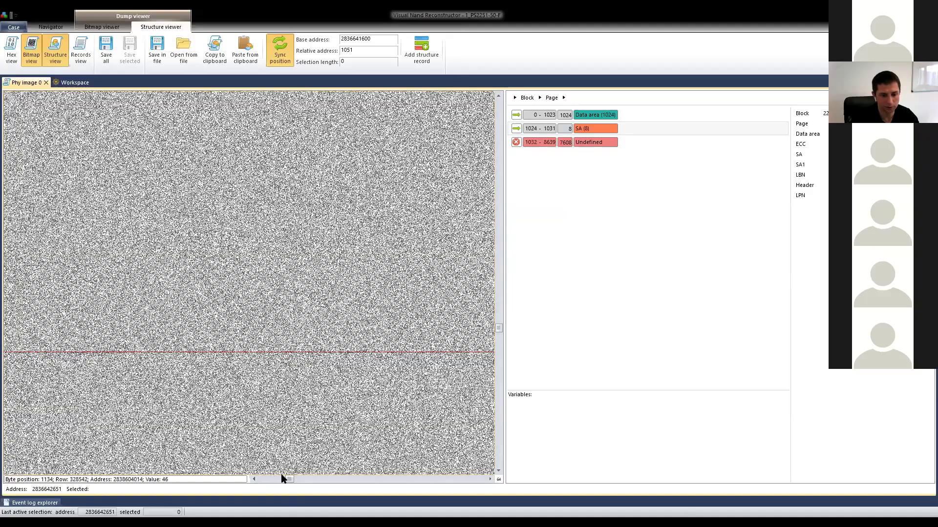
left_click_drag(287, 479, 485, 488)
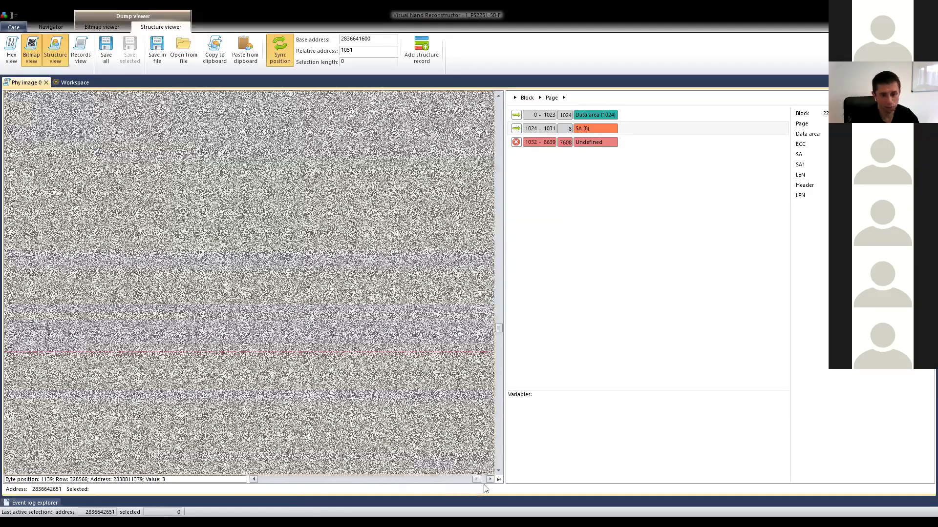
left_click(254, 479)
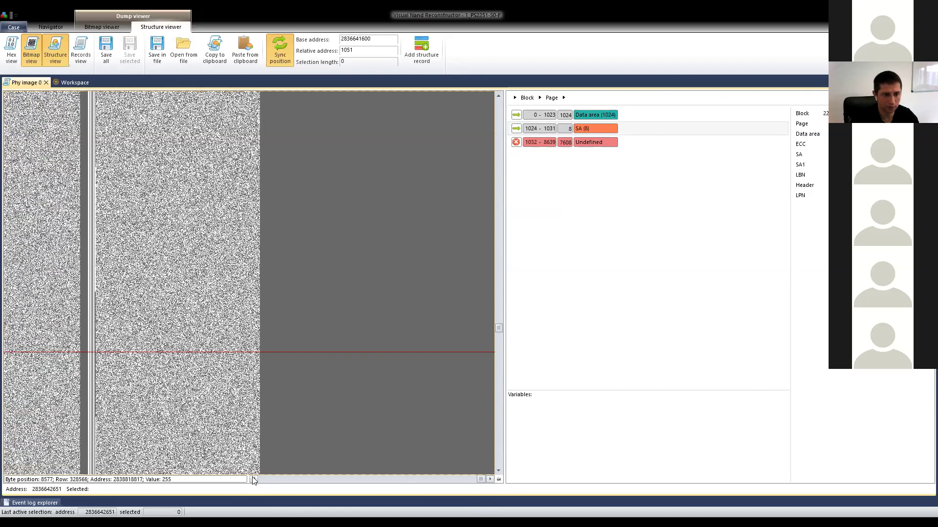
left_click(254, 479)
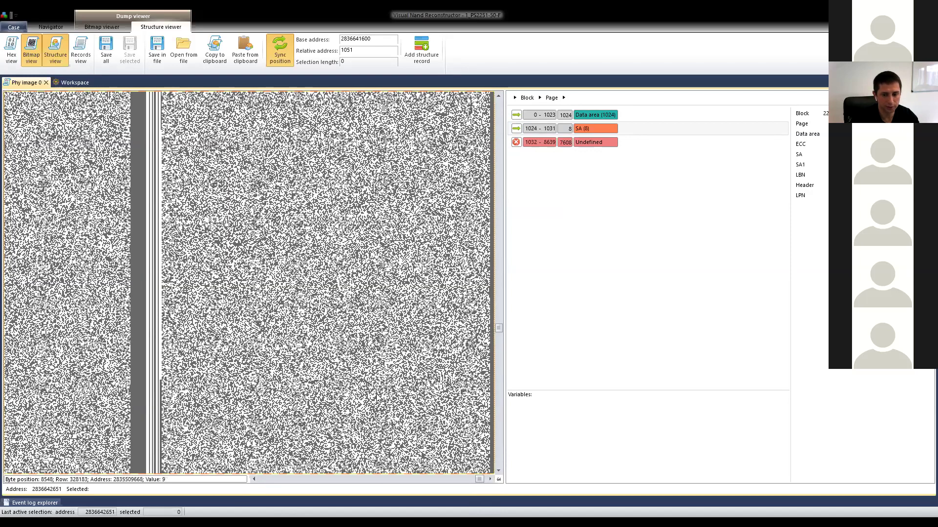
Measure the length of the last ECC block in the bitmap, from byte 8522 up to the trailing filler.
left_click_drag(502, 312, 562, 312)
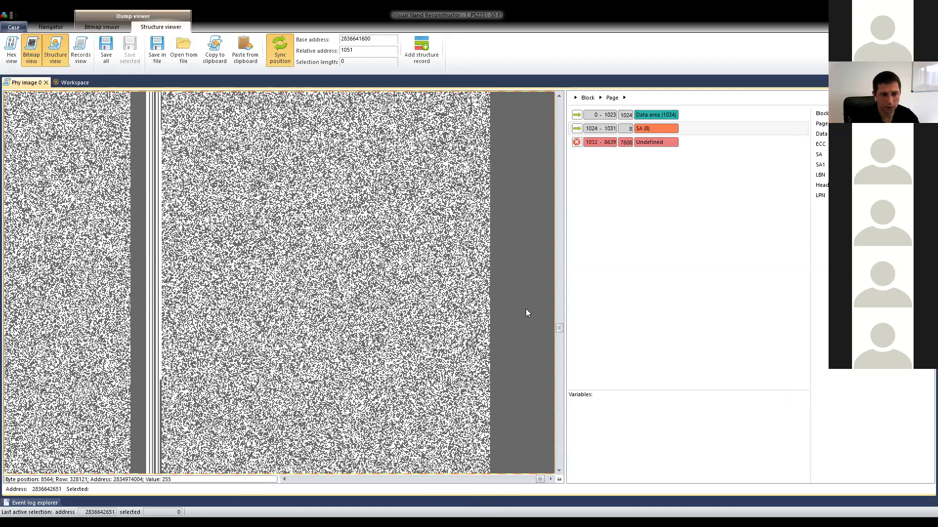
left_click(166, 106)
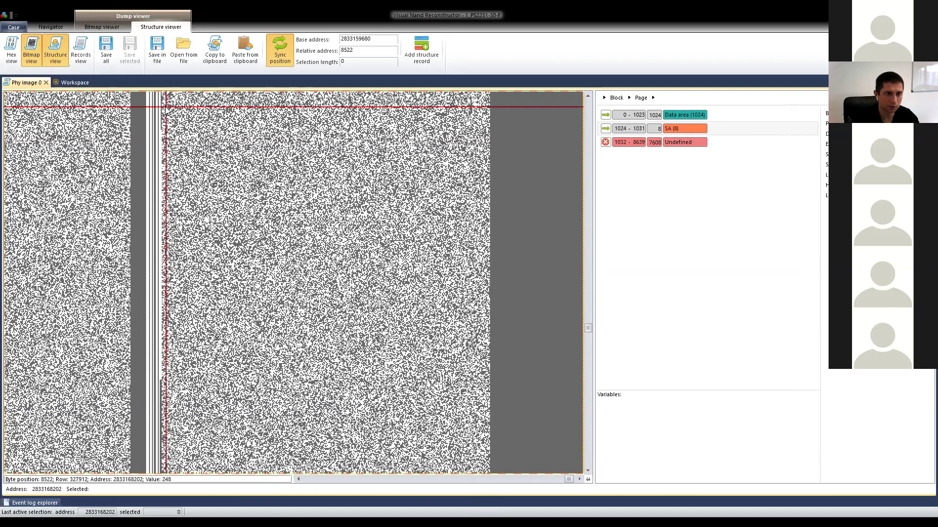
left_click(489, 111, "shift")
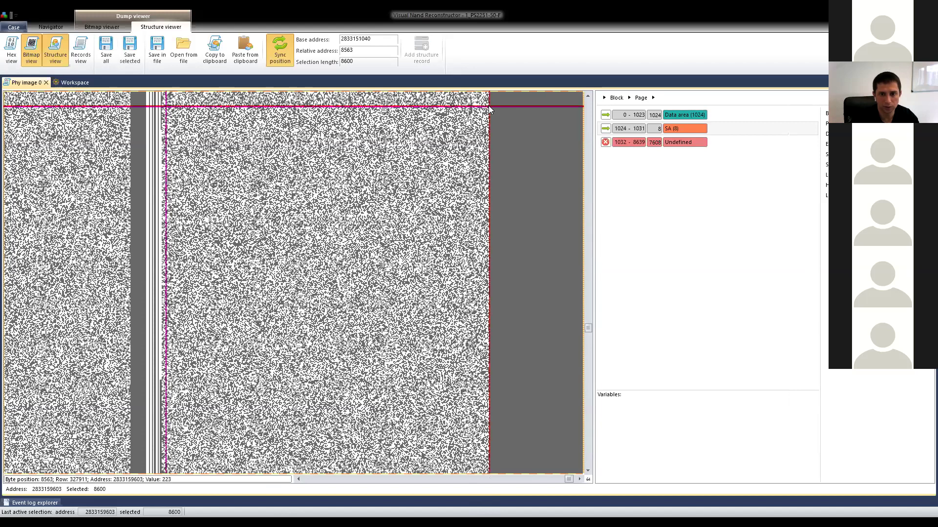
left_click(167, 100)
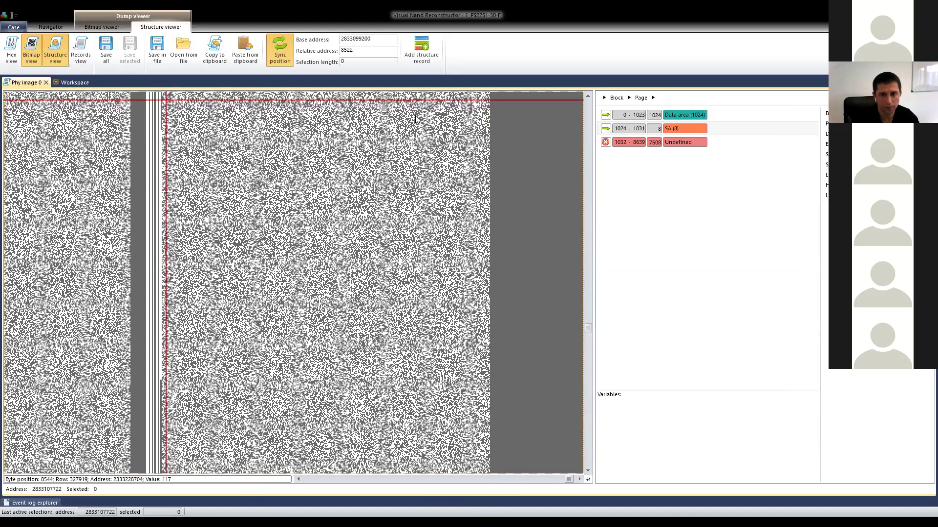
scroll(488, 112, "up", 2)
left_click(488, 117, "shift")
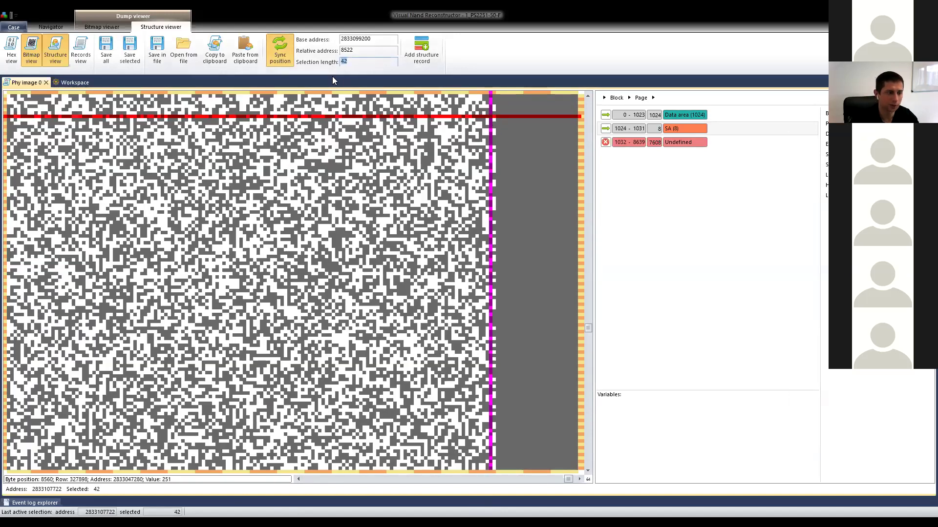
left_click(270, 198)
Define the ECC area right after the SA area, from address 1032 to 1073.
left_click(667, 143)
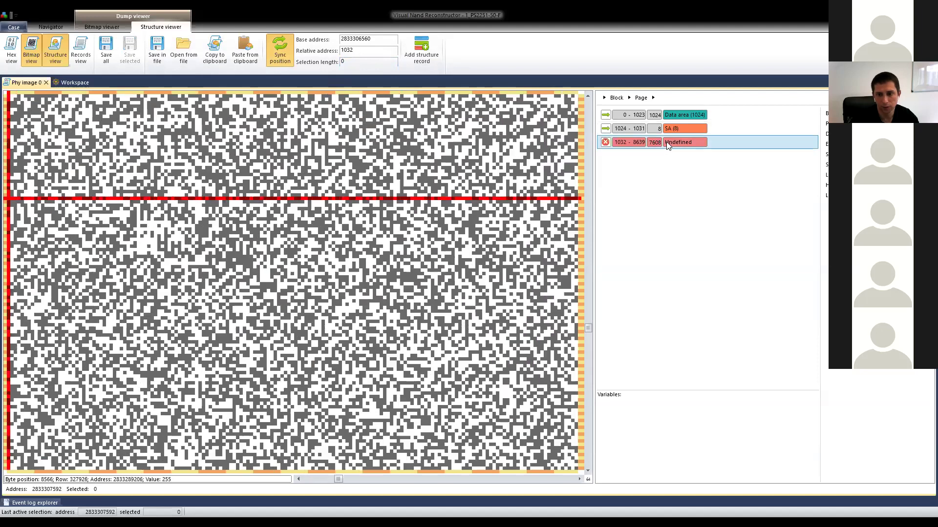
double_click(667, 145)
left_click(481, 235)
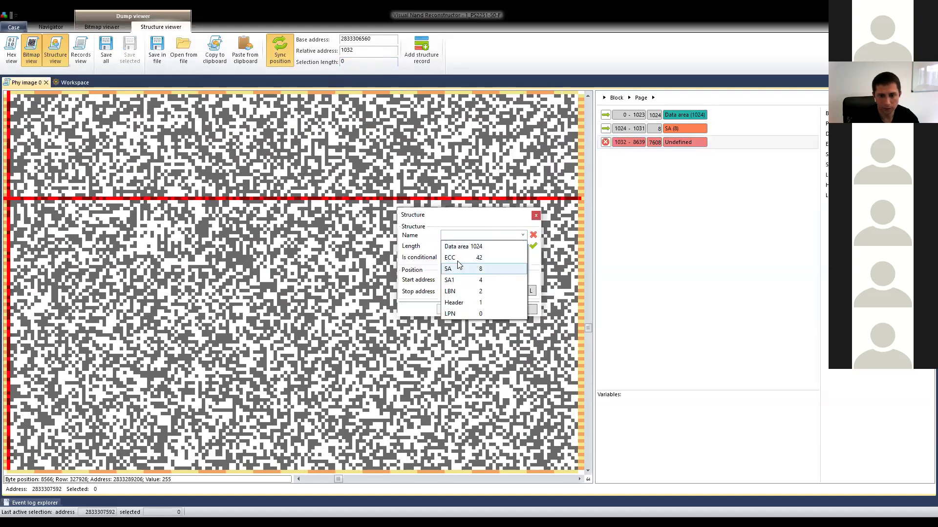
left_click(528, 294)
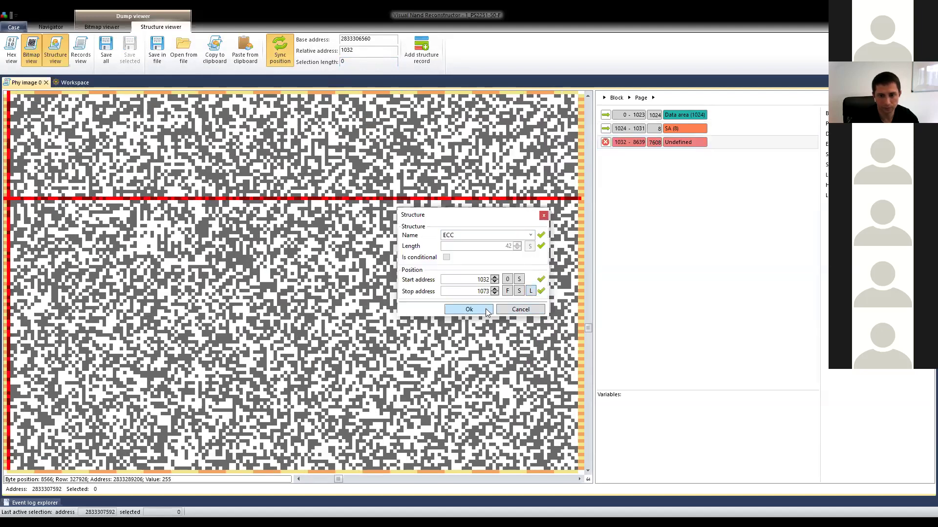
key("Return")
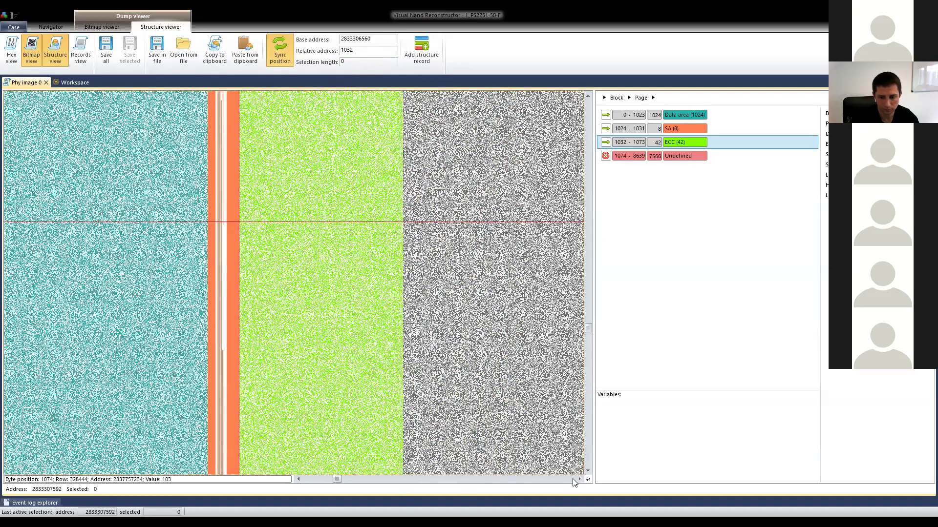
left_click(579, 480)
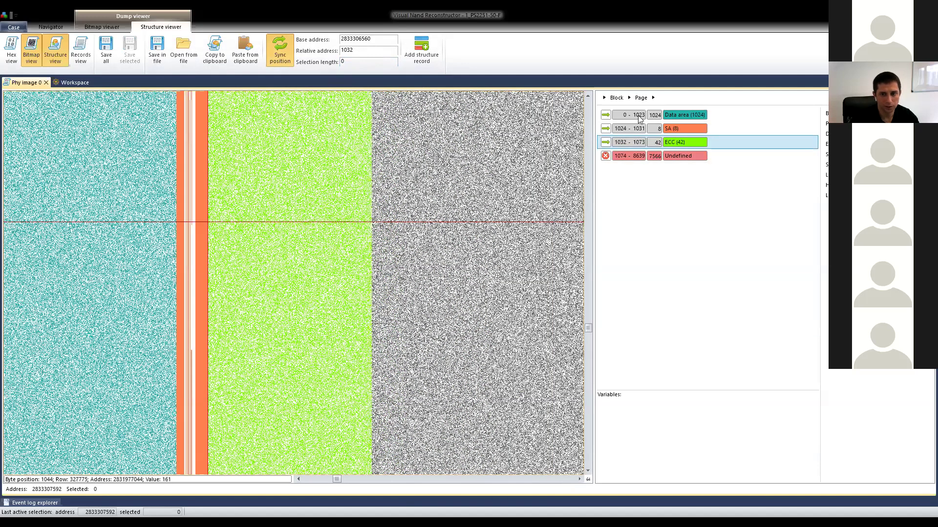
Copy the first Data area record and paste it onto the undefined record, covering addresses 1074 to 2097.
left_click(686, 116)
right_click(687, 115)
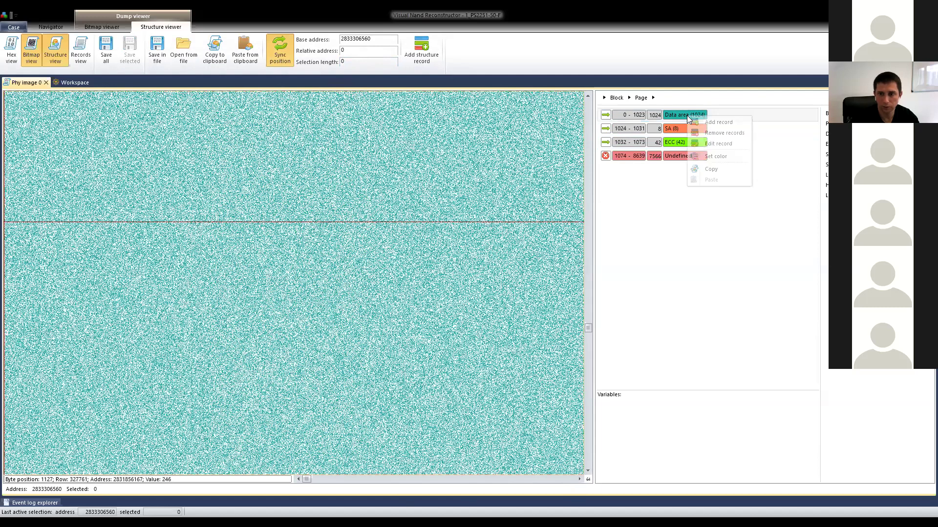
left_click(661, 158)
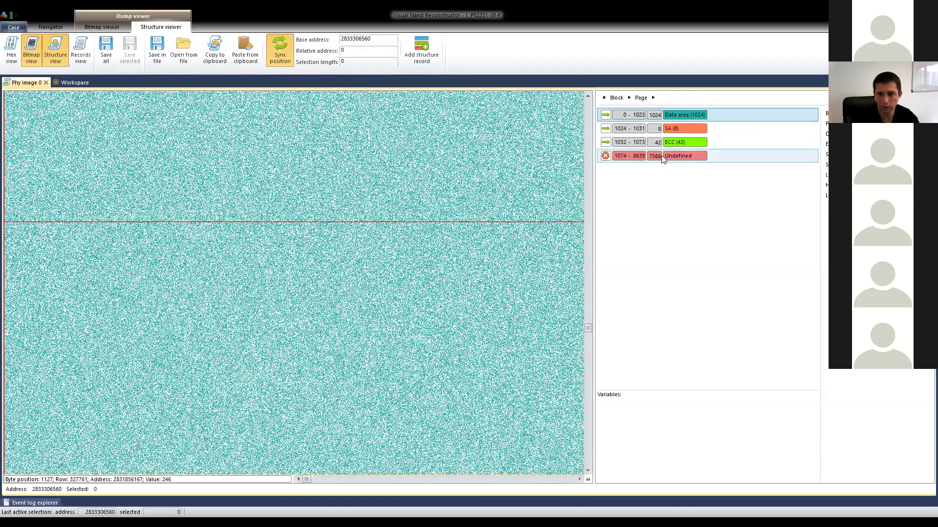
right_click(662, 157)
left_click(686, 220)
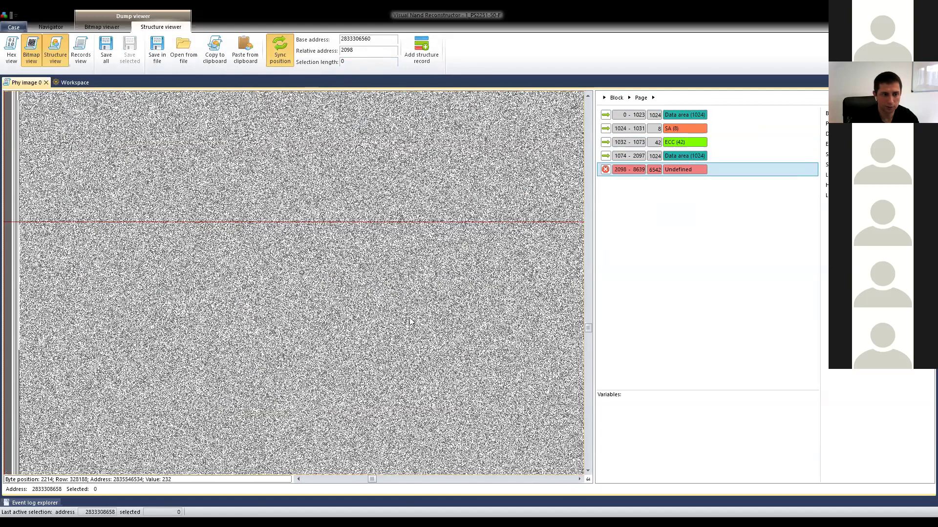
Define a 4-byte SA1 area right after the second Data area, from address 2098 to 2101.
left_click(298, 479)
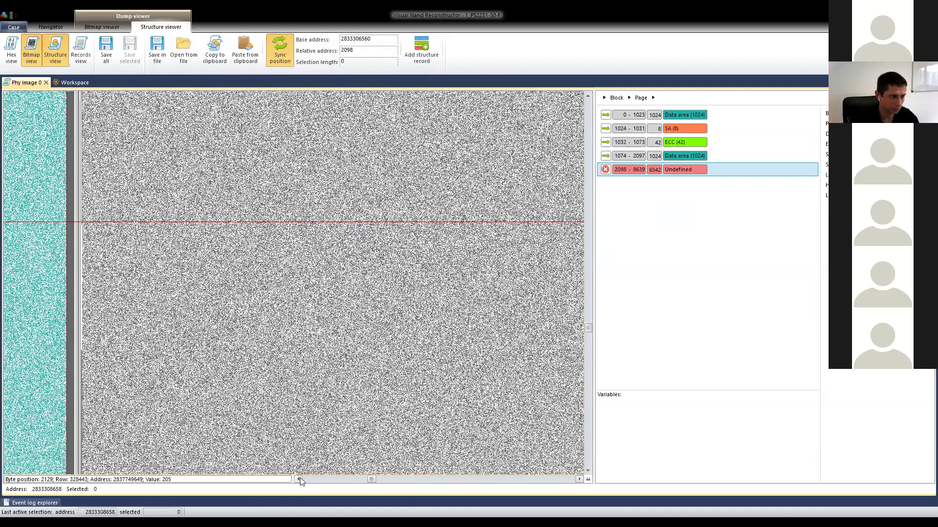
scroll(114, 114, "up", 3)
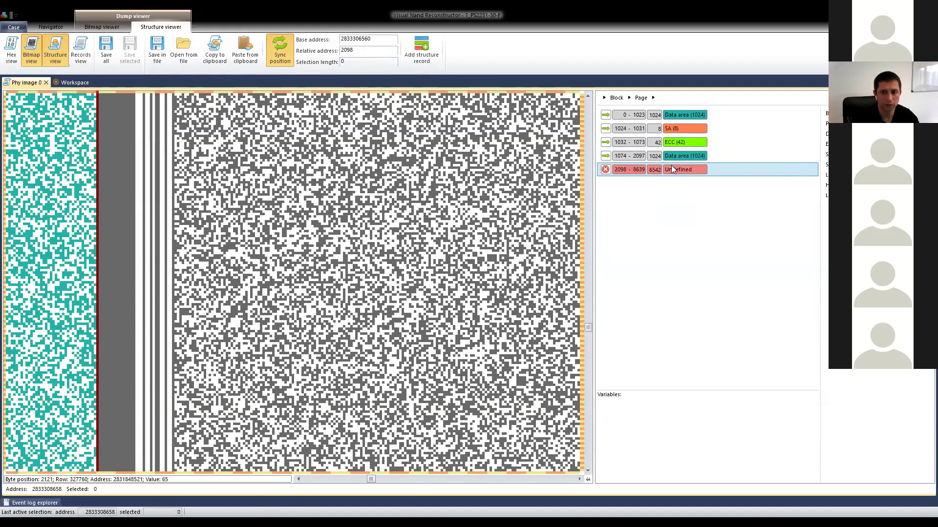
double_click(527, 242)
left_click(523, 236)
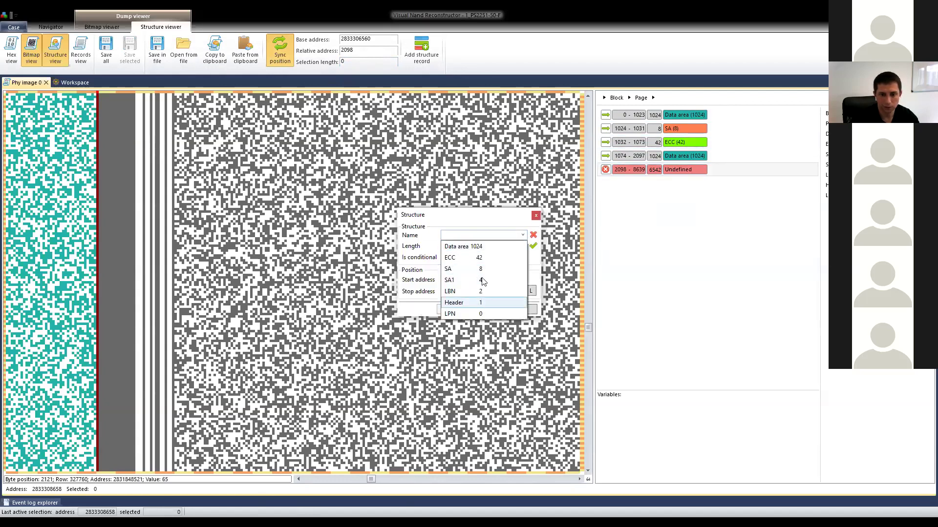
left_click(524, 282)
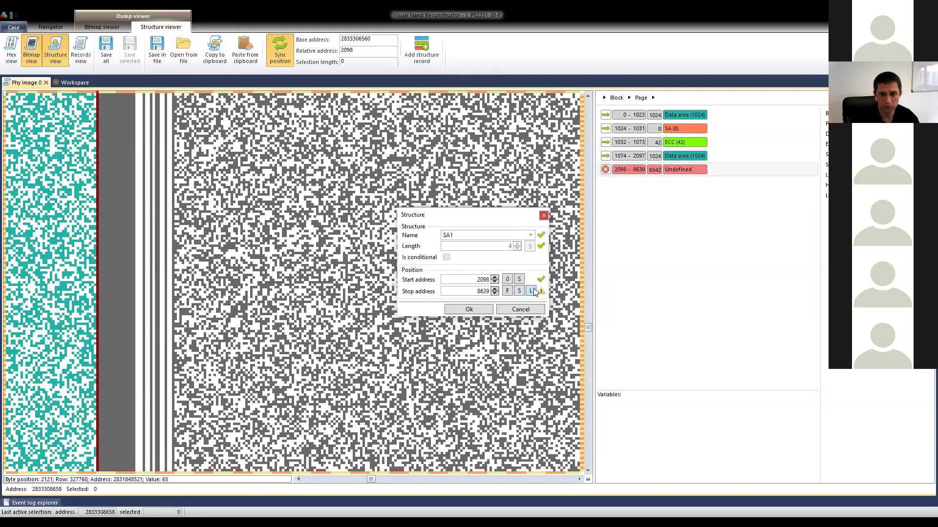
left_click(477, 309)
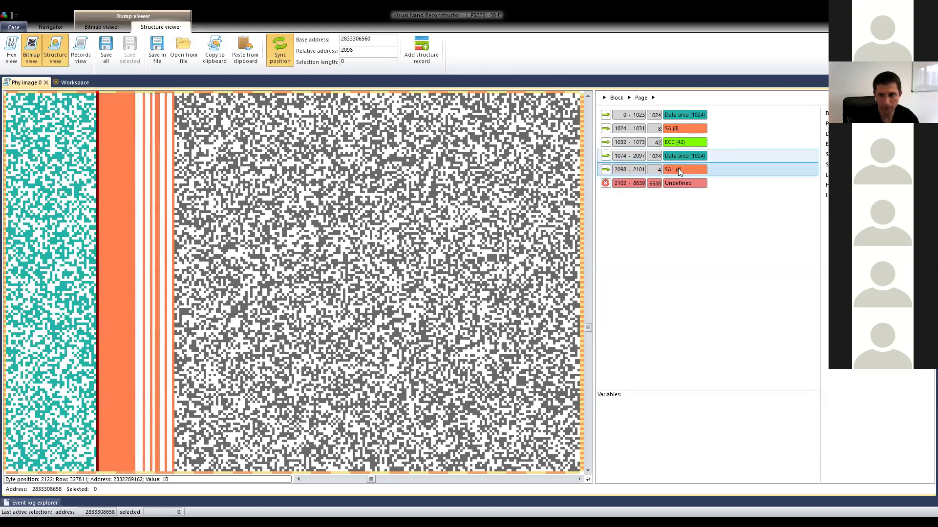
Define the second ECC area right after SA1, from address 2102 to 2143.
double_click(674, 186)
left_click(523, 235)
left_click(491, 261)
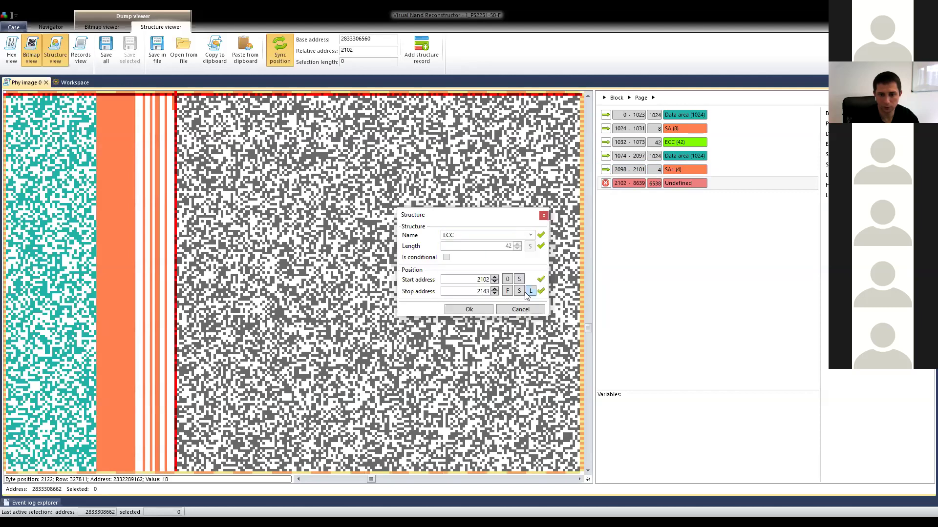
left_click(481, 310)
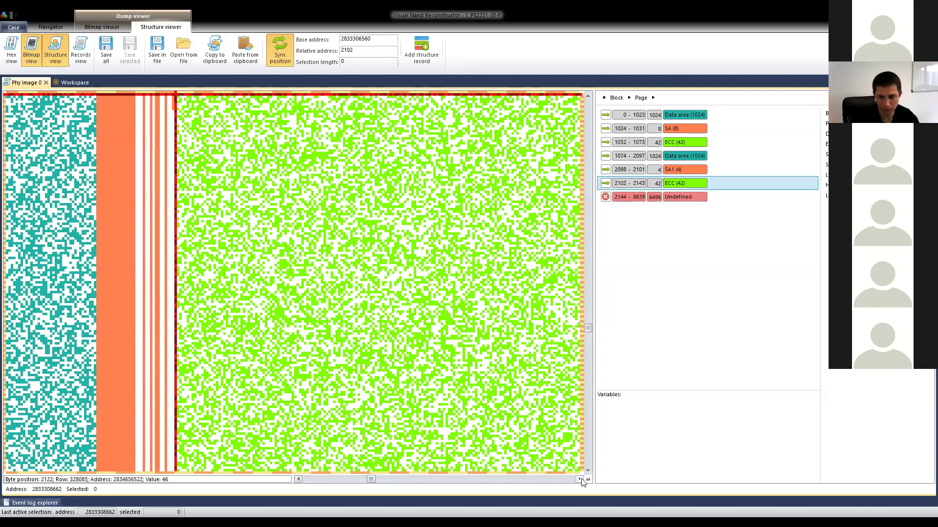
left_click(580, 479)
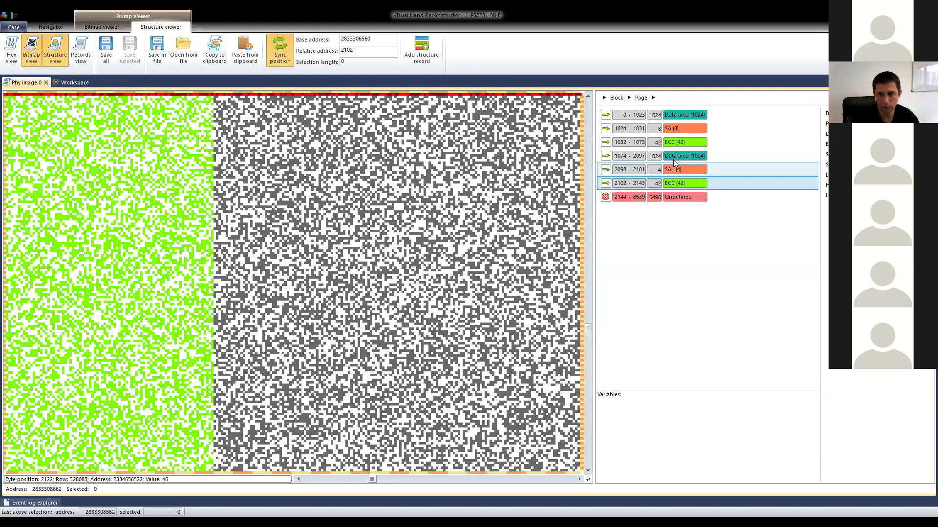
Duplicate the second Data area, SA1 and ECC records as a group over the undefined record until the codewords reach address 8563.
left_click(673, 158)
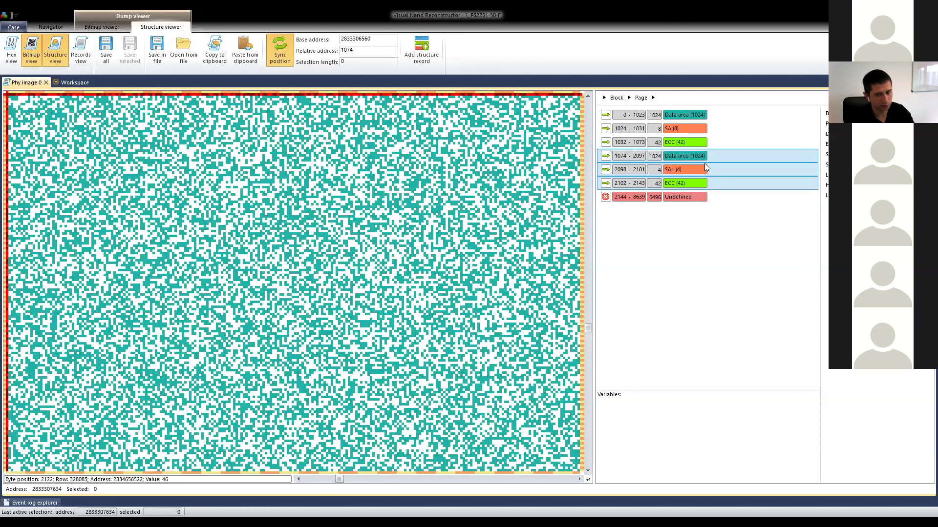
left_click(676, 200)
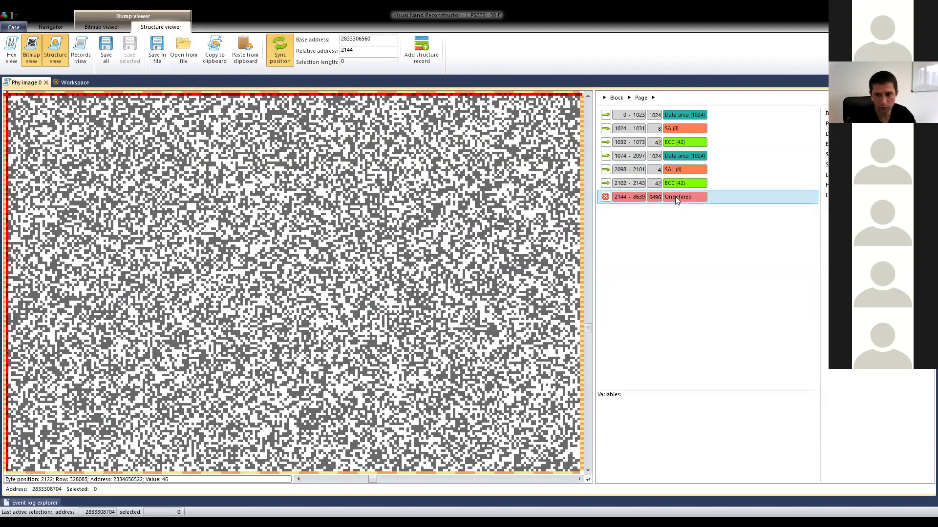
key("Insert")
key("Insert")
key("Insert")
key("Insert")
key("Insert")
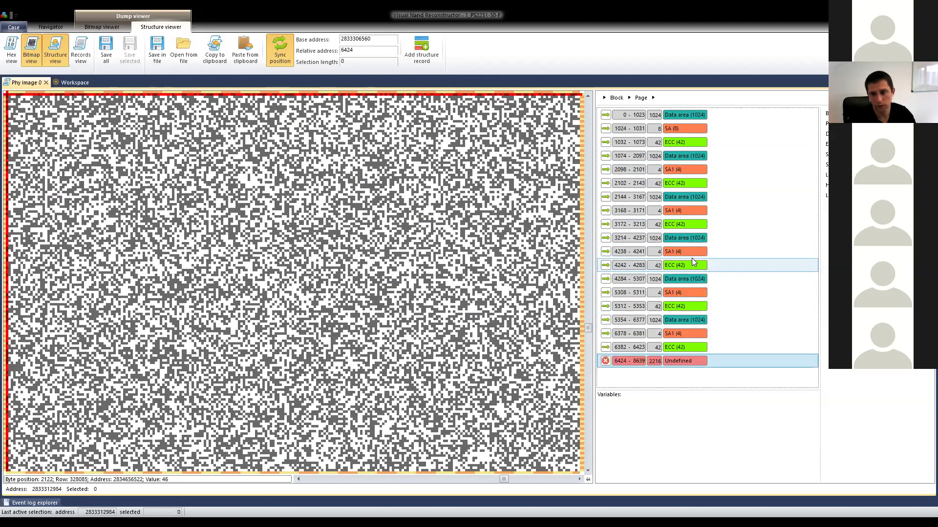
key("Insert")
key("Insert")
key("Insert")
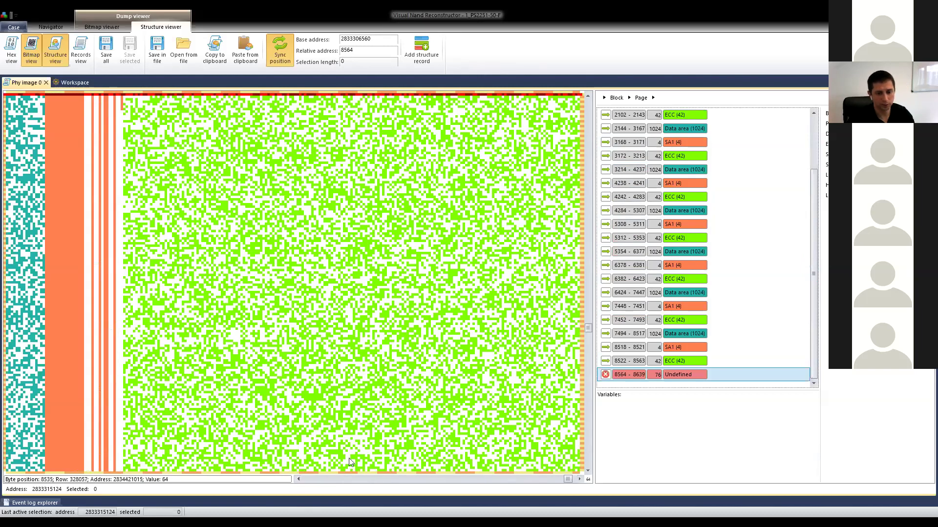
Examine in the bitmap whether the last Data, SA1 and ECC areas line up with the data before the trailing filler.
left_click(298, 479)
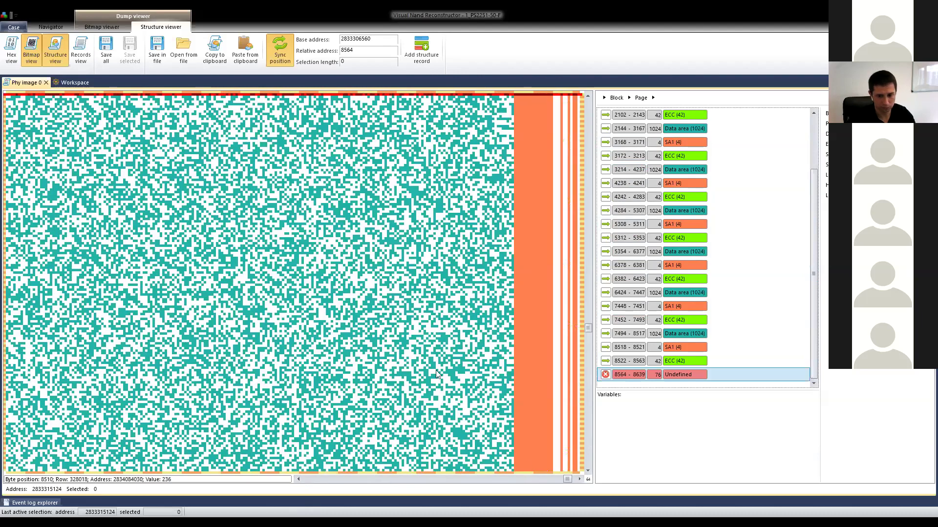
left_click(579, 479)
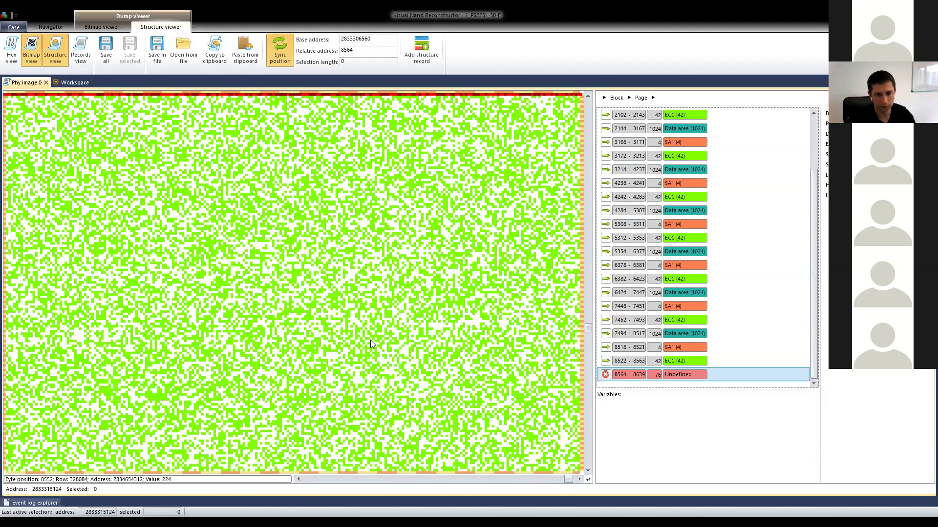
left_click(299, 268)
scroll(299, 268, "down", 3)
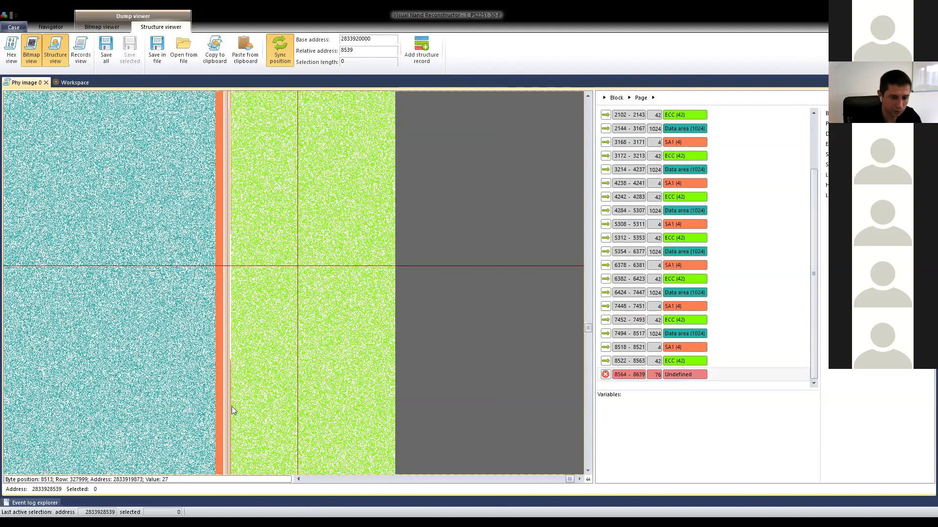
left_click(298, 479)
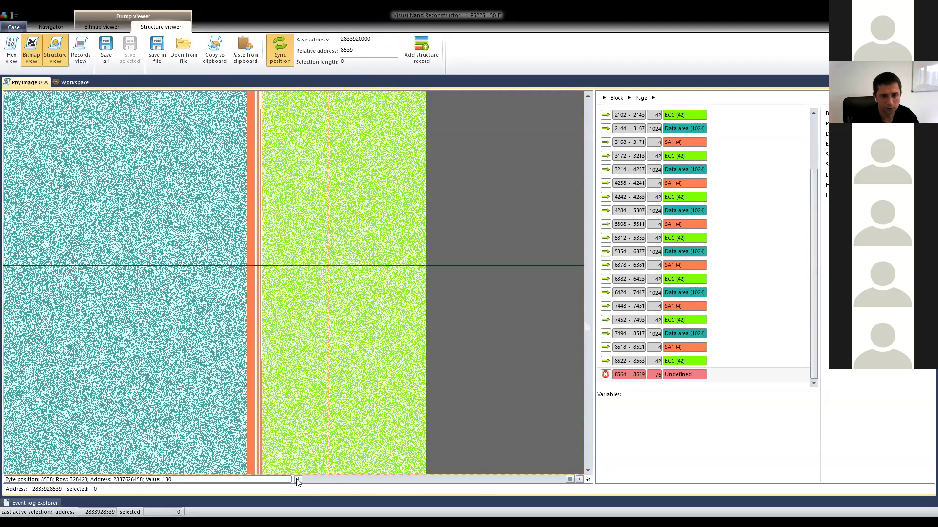
left_click(298, 479)
left_click(298, 479)
left_click(298, 479)
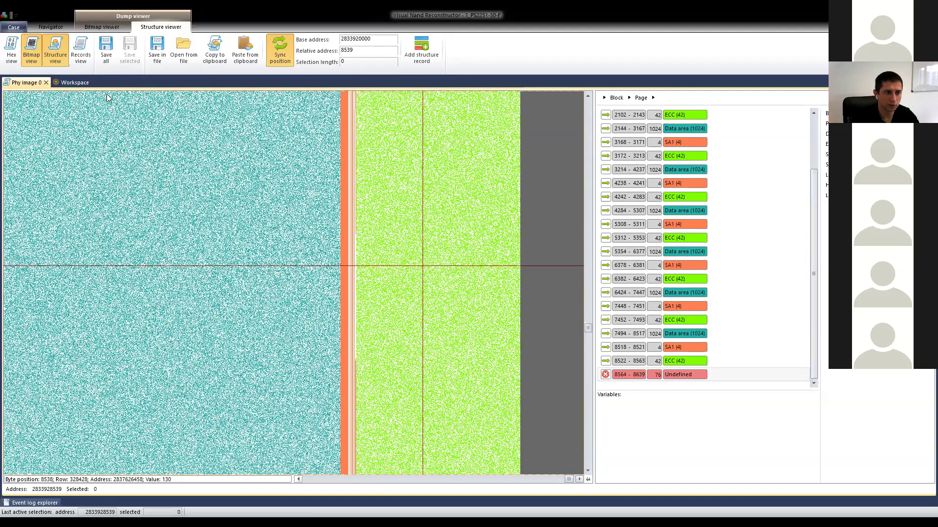
scroll(108, 97, "left", 4)
Close the dump viewer of Phy image 0 and reposition the Phy image 0 and ECC 1 elements in the workspace.
left_click(45, 82)
left_click_drag(188, 253, 164, 254)
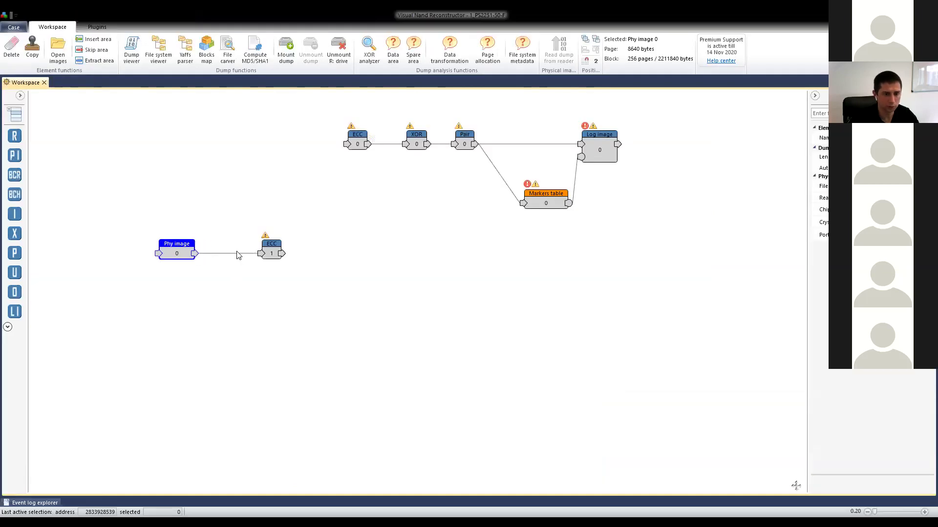
left_click_drag(272, 253, 261, 253)
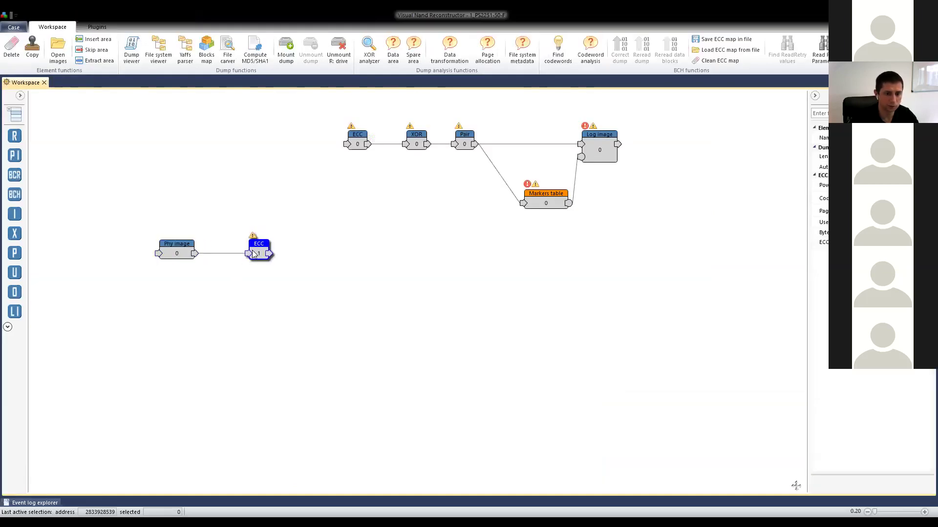
left_click(368, 250)
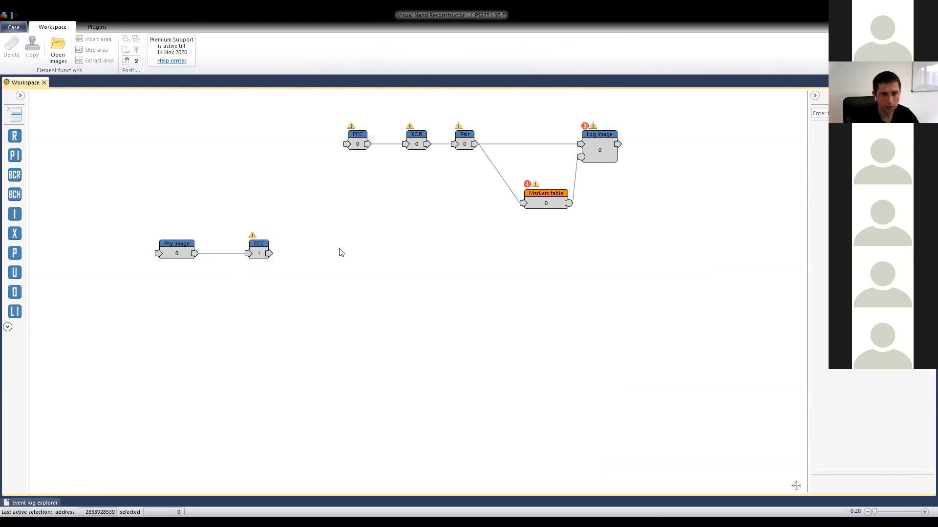
Open the XOR analyzer for the ECC 1 element and start the autodetection of XOR blocks and keys.
left_click(259, 253)
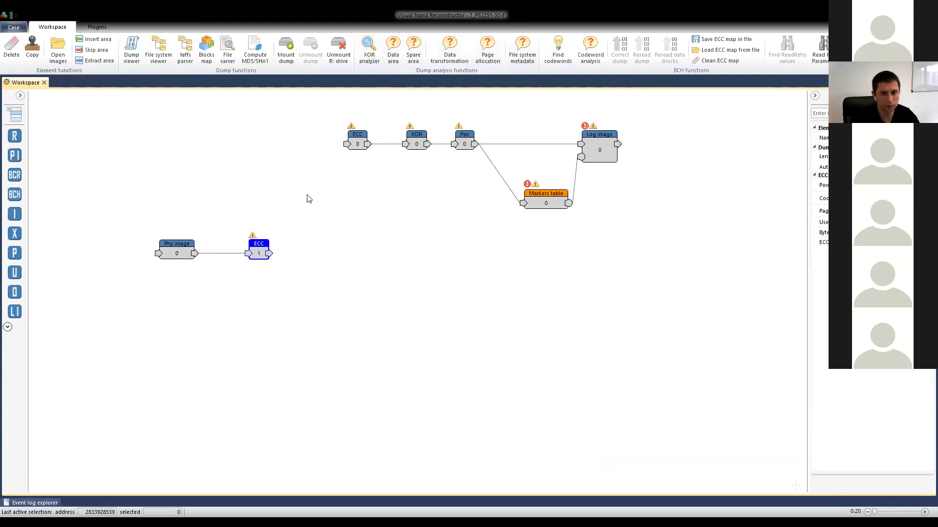
left_click(369, 52)
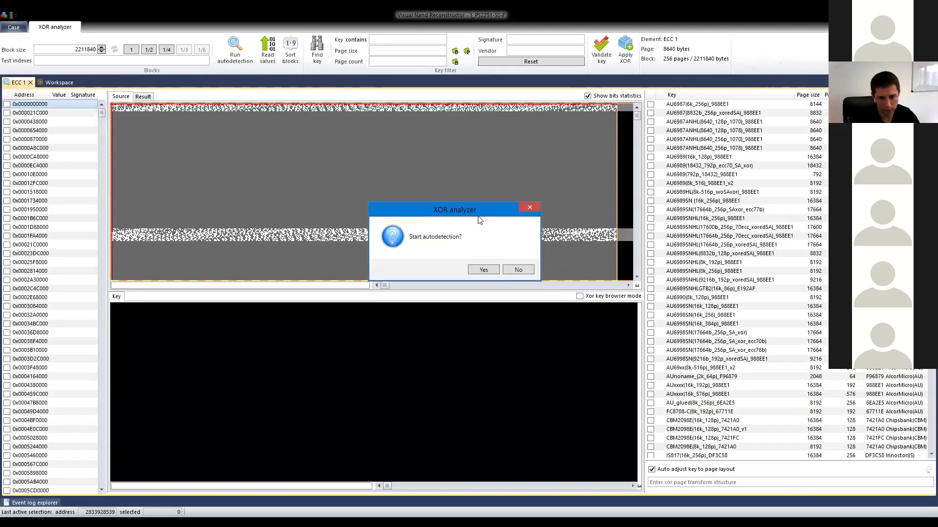
left_click_drag(478, 216, 469, 215)
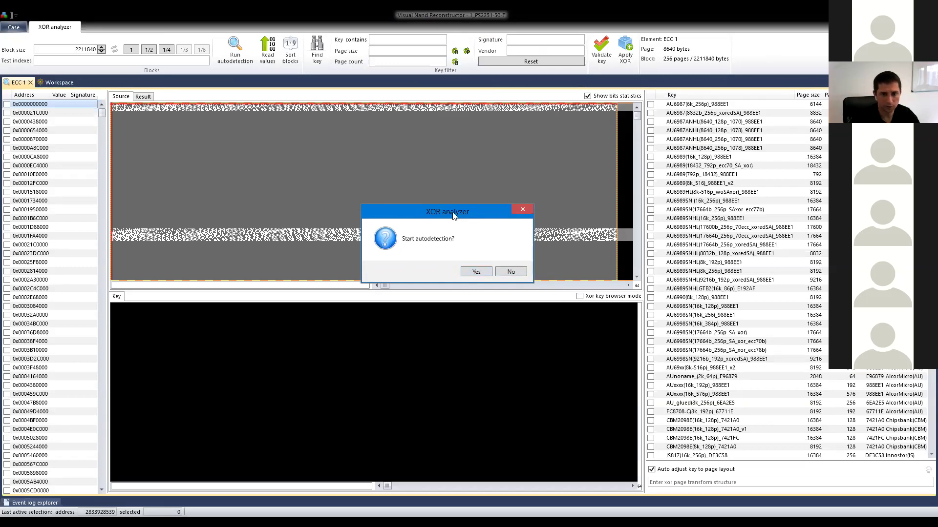
left_click(479, 272)
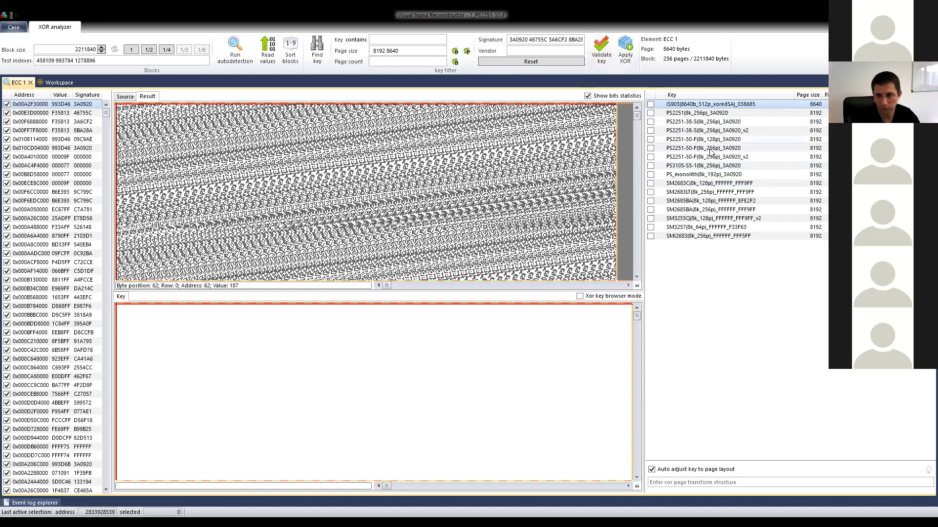
Validate the candidate keys by the current block and preview the PS2251-50-F(8k_128p)_3A0920 key.
left_click(605, 55)
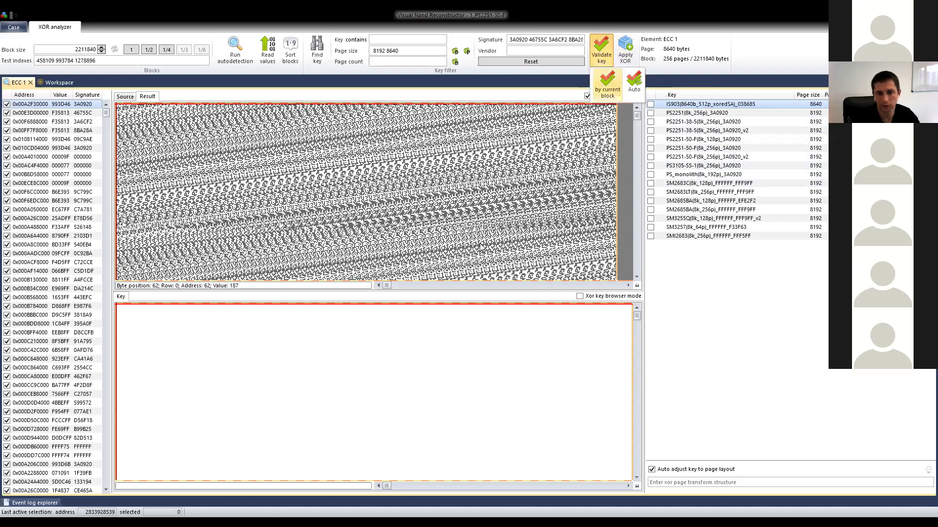
left_click(610, 81)
left_click(441, 276)
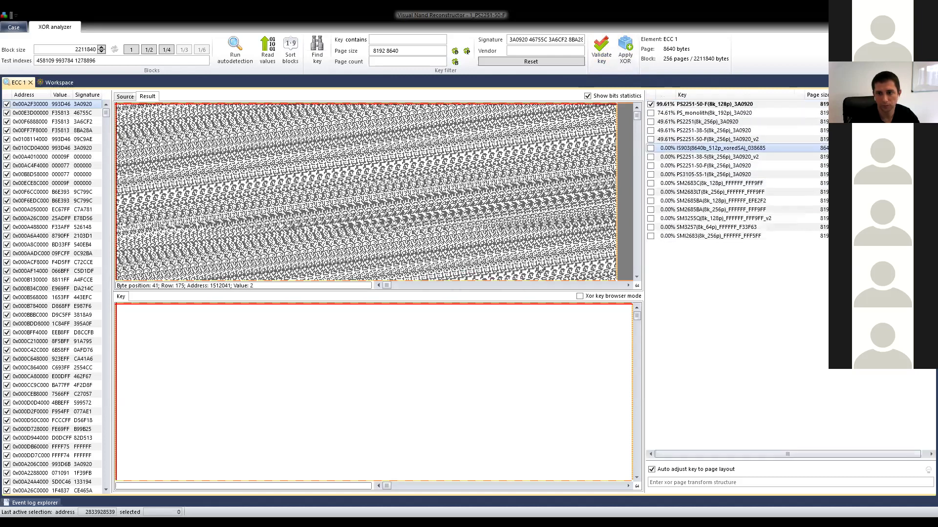
left_click(690, 106)
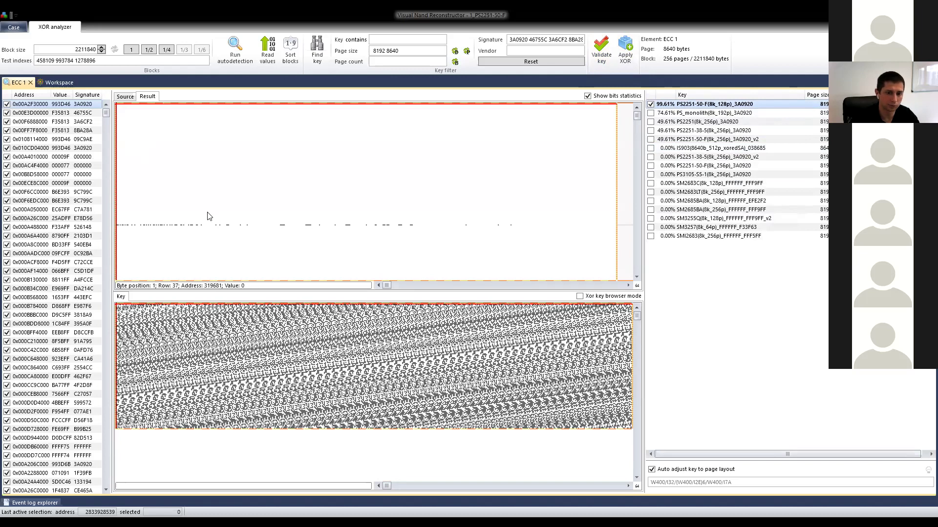
Examine the descrambling result of the PS2251-50-F(8k_128p)_3A0920 key on the blocks from 0x00E3D00000 to 0x010CD04000.
left_click(48, 114)
left_click(44, 122)
left_click(43, 131)
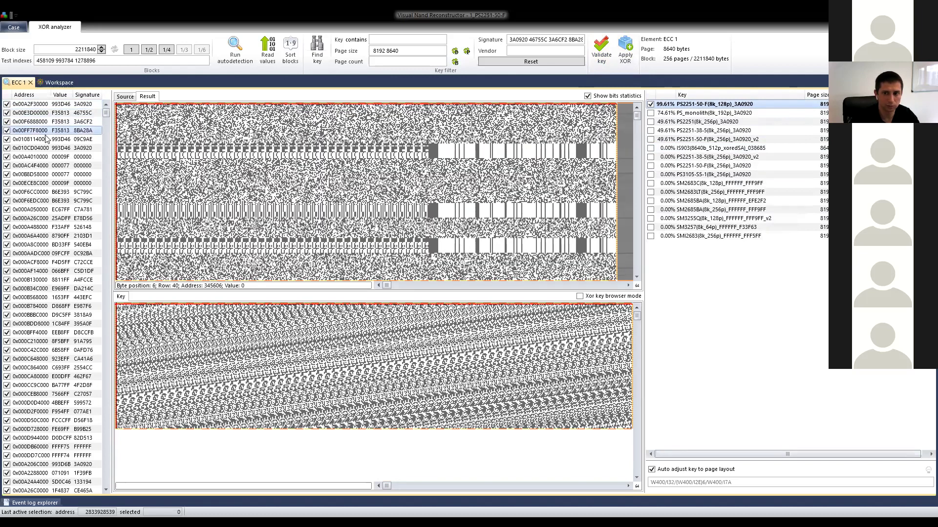
left_click(49, 140)
left_click(61, 148)
left_click(61, 140)
left_click(63, 148)
Revalidate the keys by block 0x010CD04000 and compare the results of PS2251-50-F(8k_256p)_3A0920_v2 and PS2251-50-F(8k_128p)_3A0920.
left_click(601, 53)
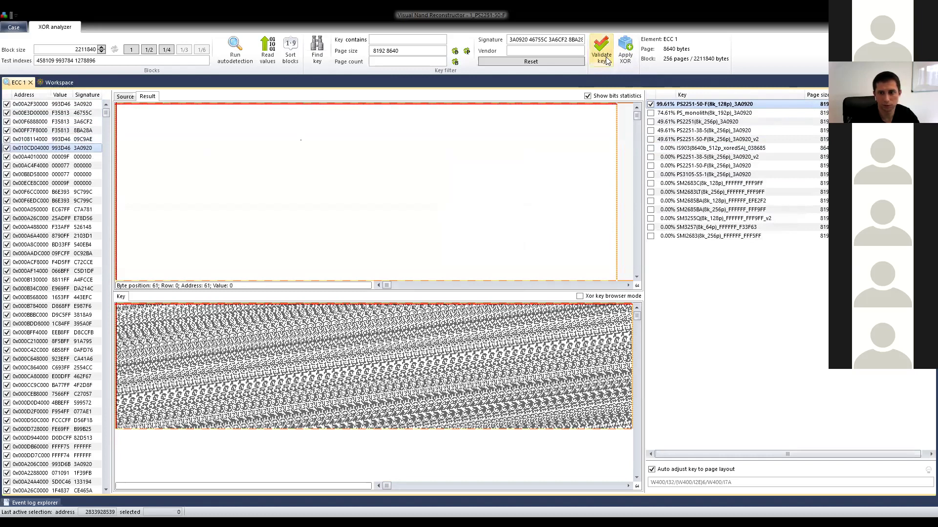
left_click(606, 86)
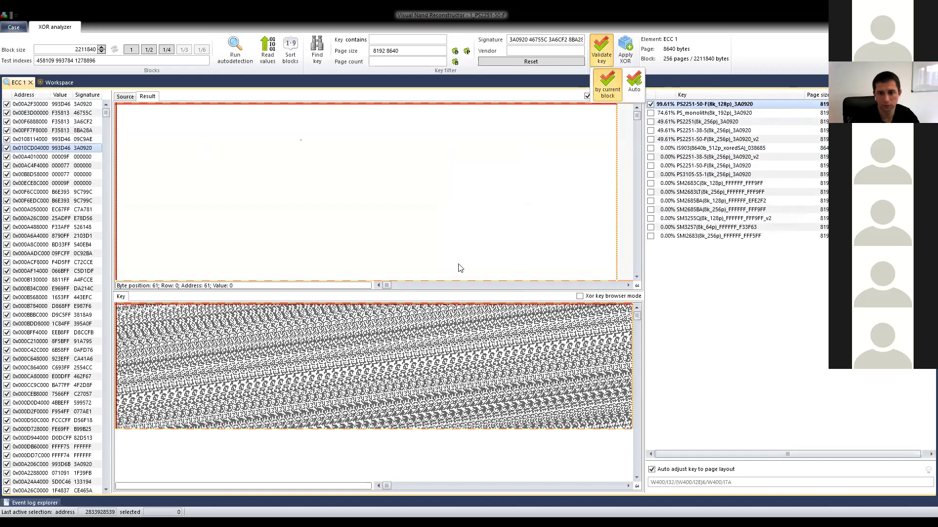
left_click(444, 277)
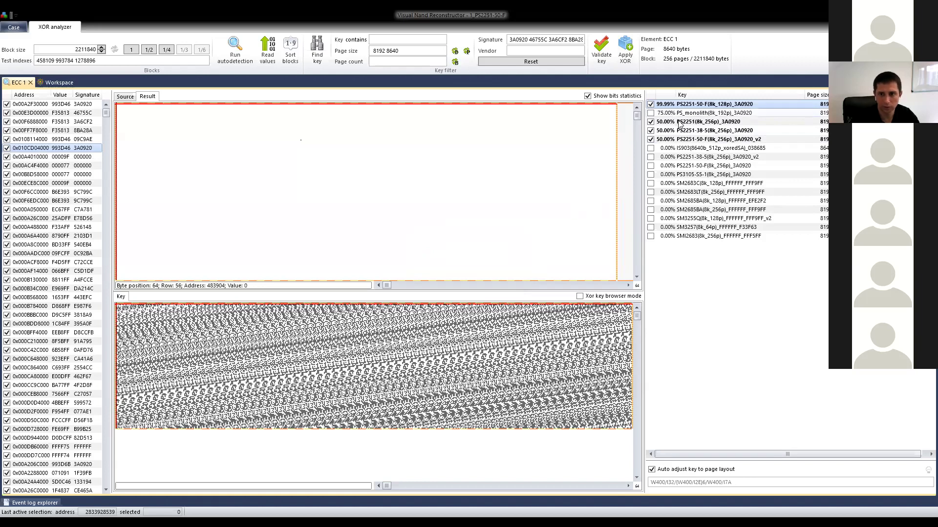
left_click(675, 138)
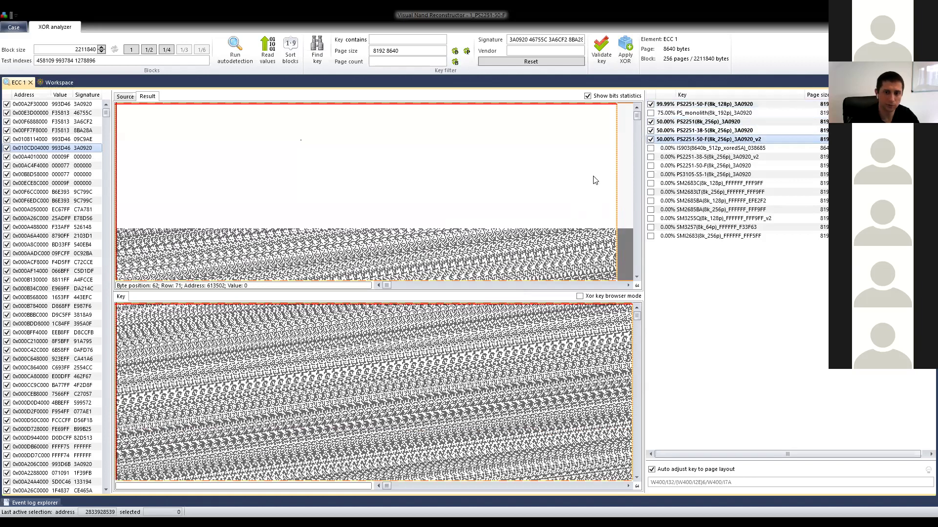
left_click(698, 105)
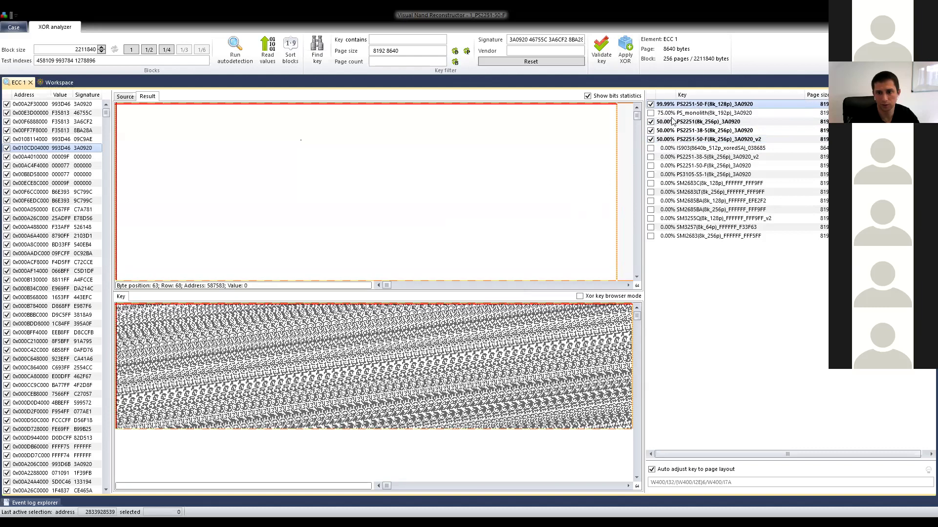
Apply only the PS2251-50-F(8k_128p)_3A0920 key to ECC 1 and place the new XOR element beside ECC 1 in the workspace.
left_click(650, 122)
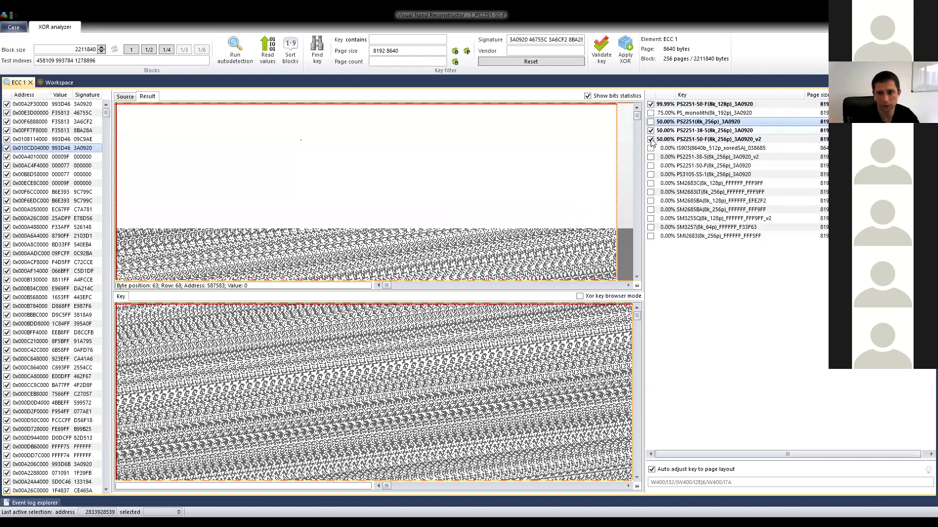
left_click(651, 139)
left_click(652, 131)
left_click(681, 105)
left_click(651, 104)
left_click(626, 49)
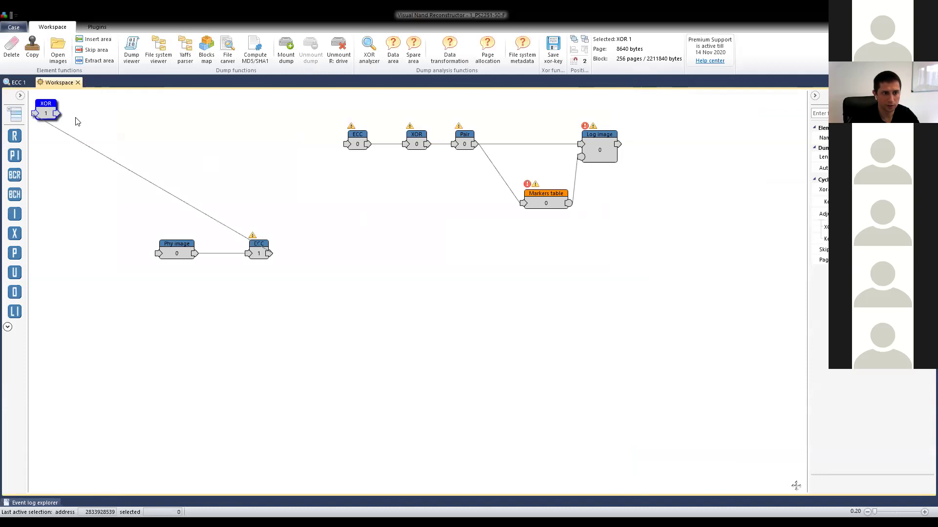
left_click_drag(43, 105, 333, 253)
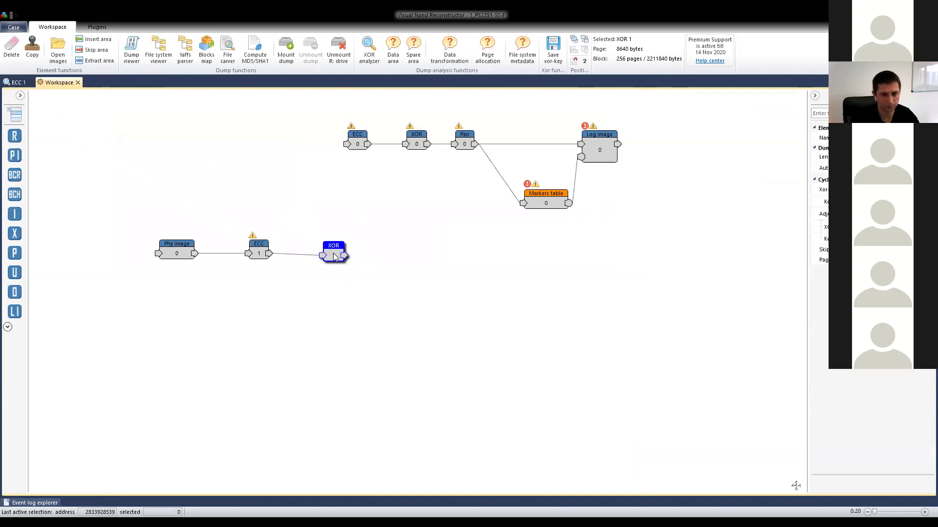
Examine the bitmap of the XOR 1 dump for readable data structures, and close its viewer and the XOR analyzer.
double_click(334, 255)
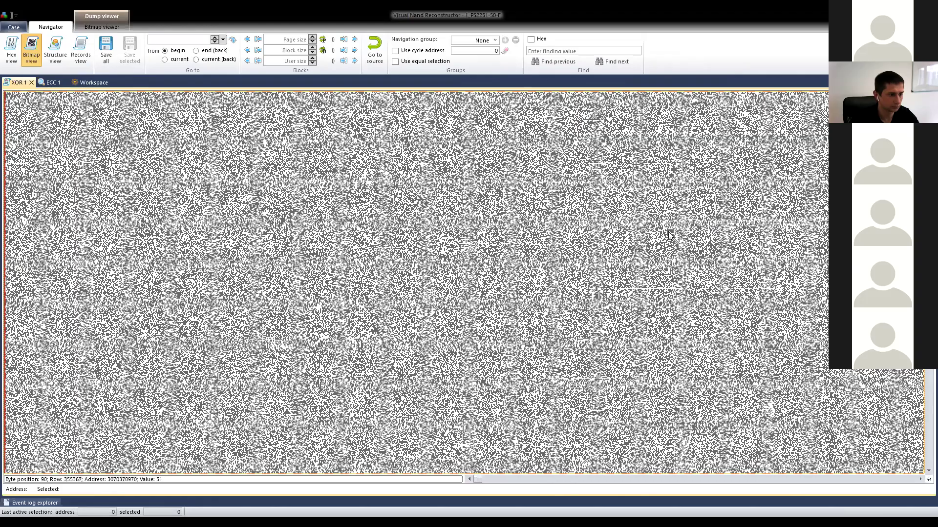
scroll(703, 252, "down", 1)
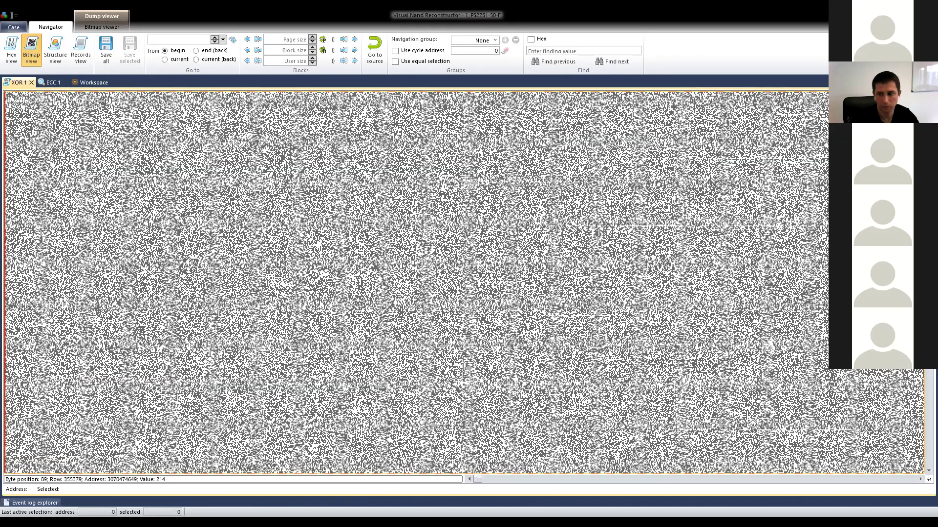
scroll(464, 283, "down", 4)
scroll(464, 282, "down", 5)
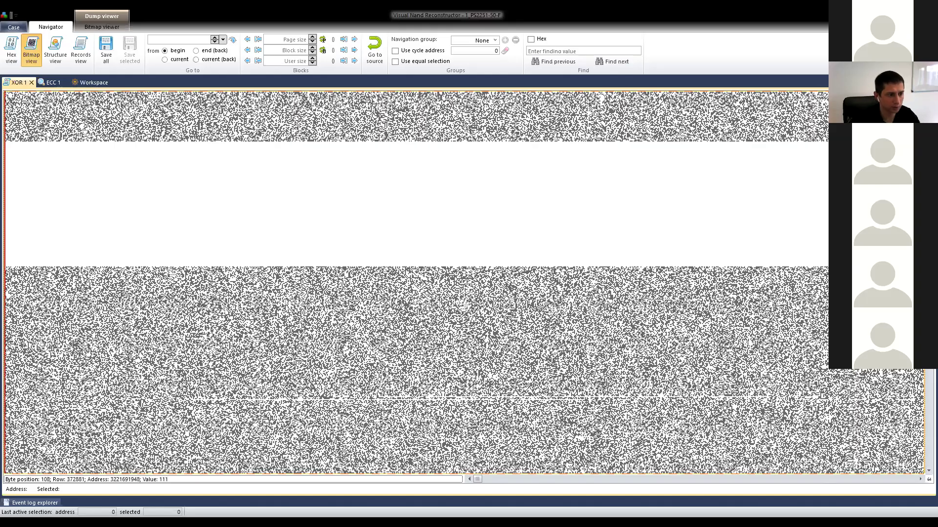
left_click_drag(923, 374, 923, 406)
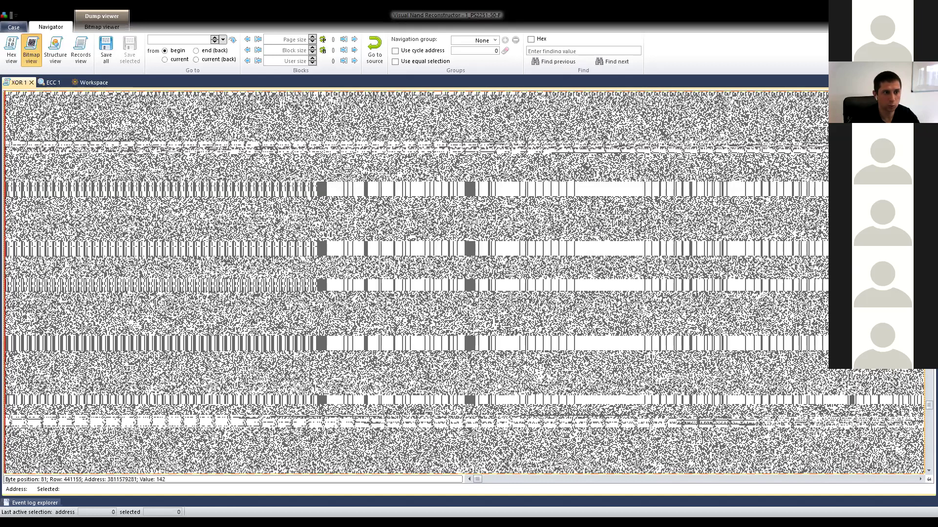
left_click(31, 84)
left_click(30, 84)
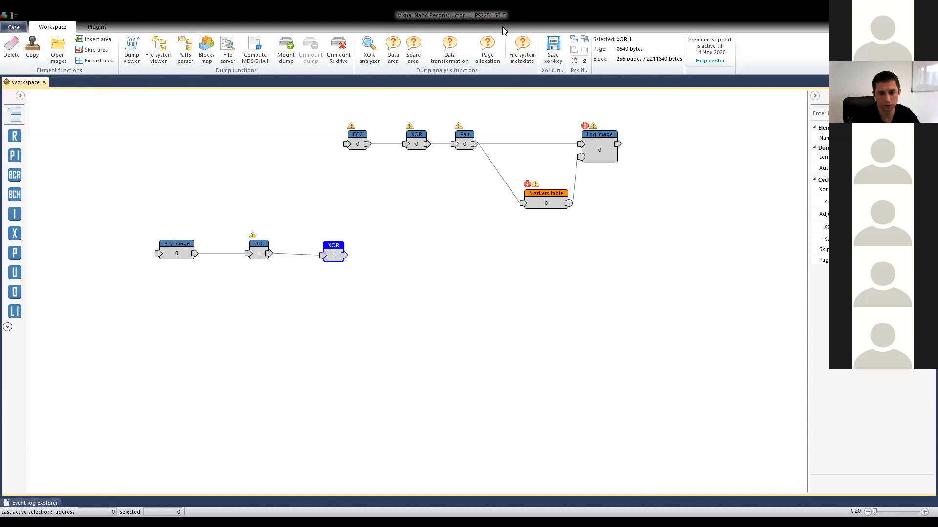
key("alt+Tab")
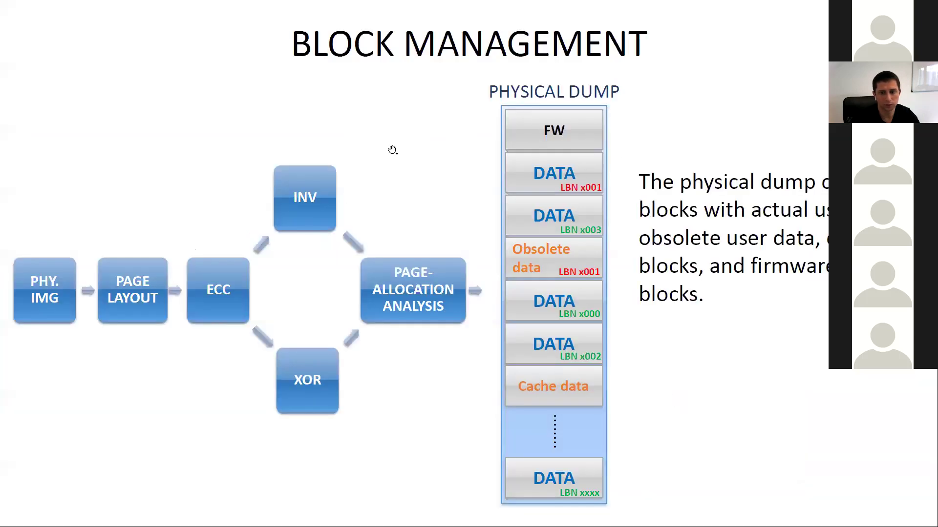
scroll(393, 151, "up", 1)
scroll(421, 218, "down", 1)
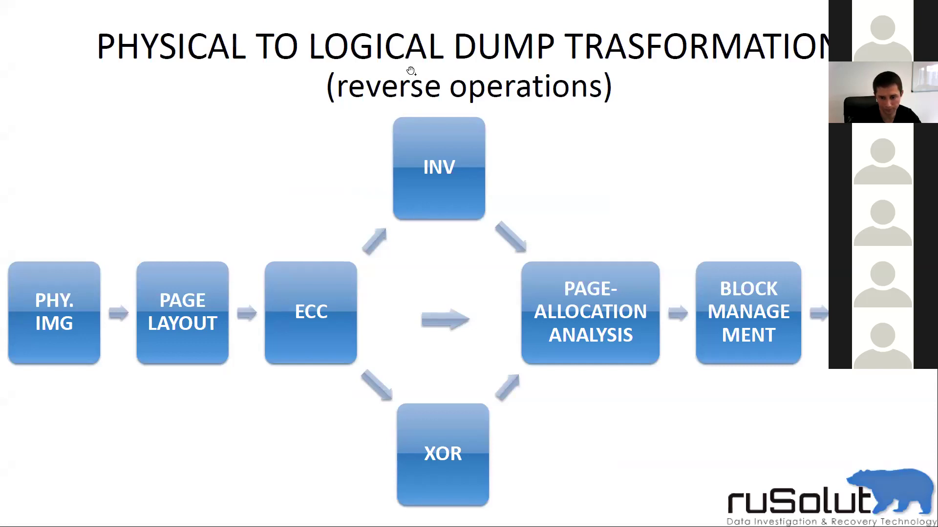
key("alt+Tab")
Move the XOR 1 element slightly closer to ECC 1 and examine its dump as a zoomed-out bitmap.
left_click(341, 261)
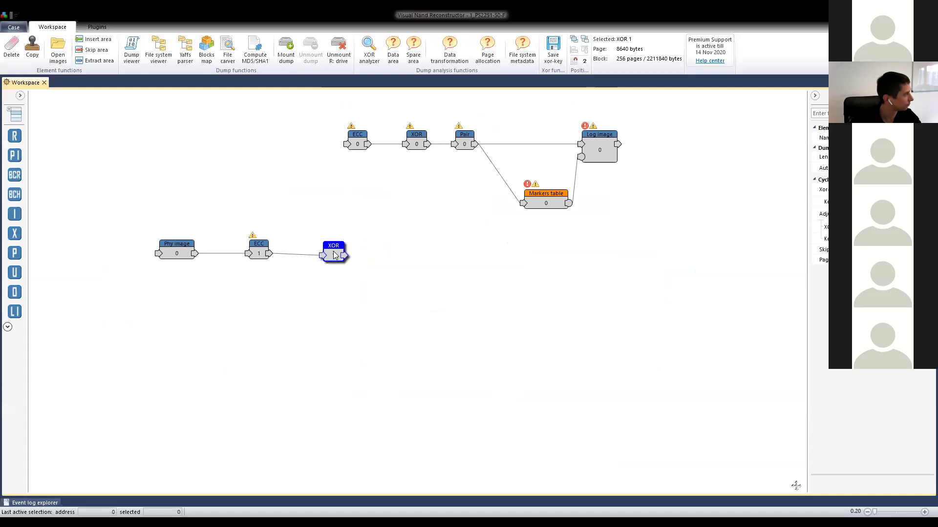
left_click_drag(334, 253, 326, 251)
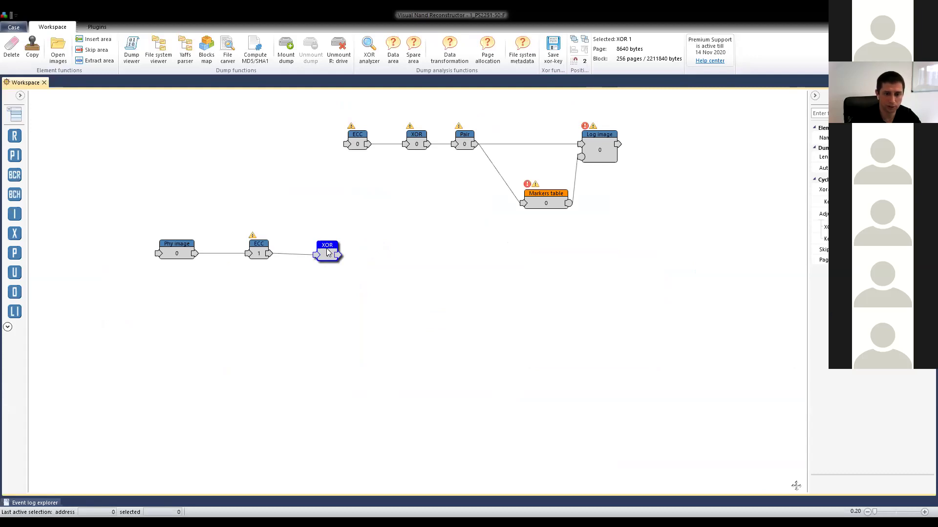
double_click(327, 251)
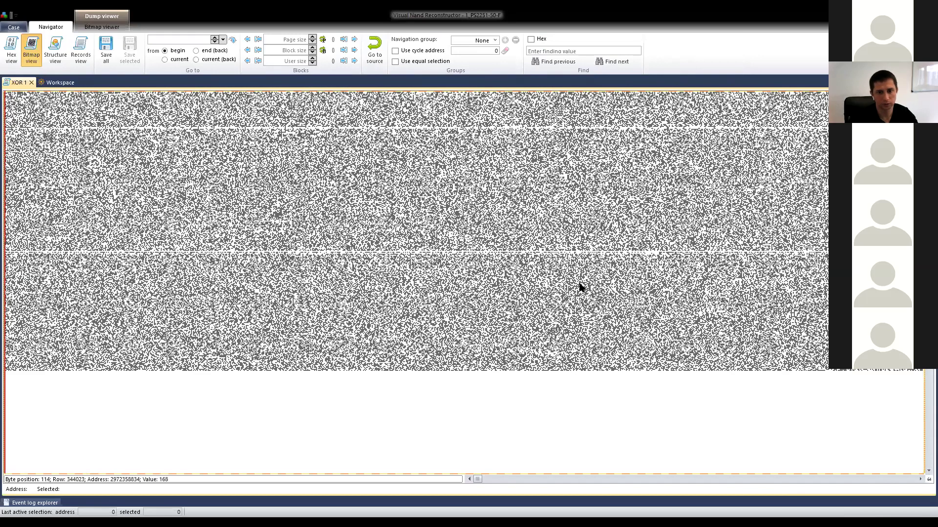
left_click(579, 284)
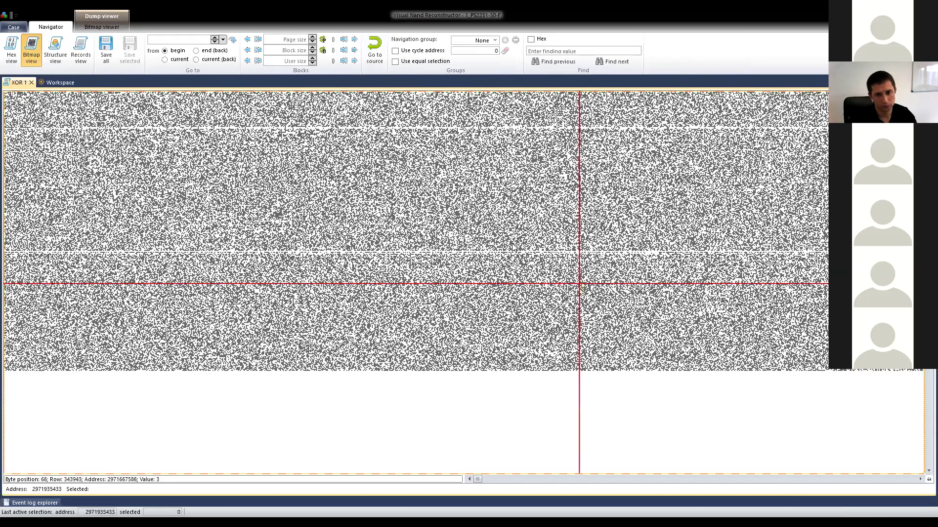
scroll(512, 246, "down", 1)
scroll(405, 203, "up", 1)
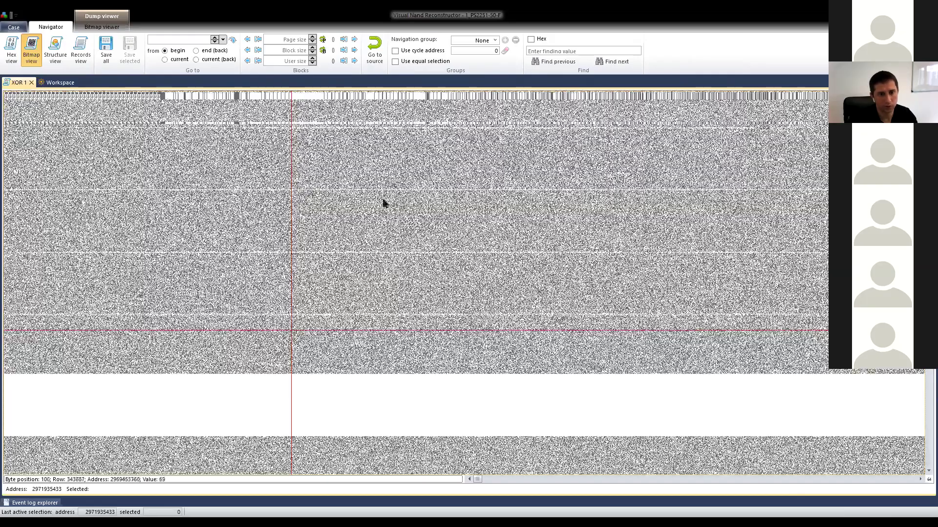
scroll(378, 200, "up", 1)
scroll(376, 199, "up", 2)
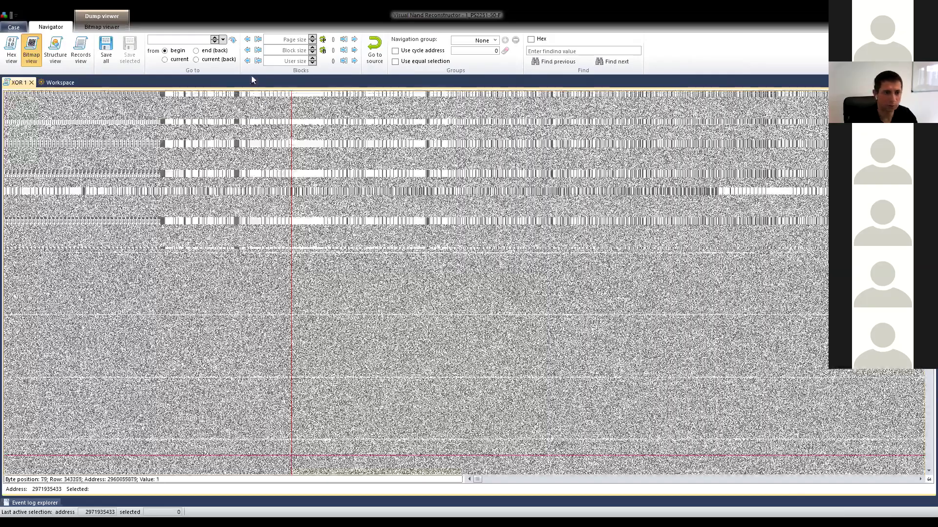
Highlight the blocks in the XOR 1 bitmap and examine the data patterns across neighbouring blocks and at the first service area.
left_click(108, 29)
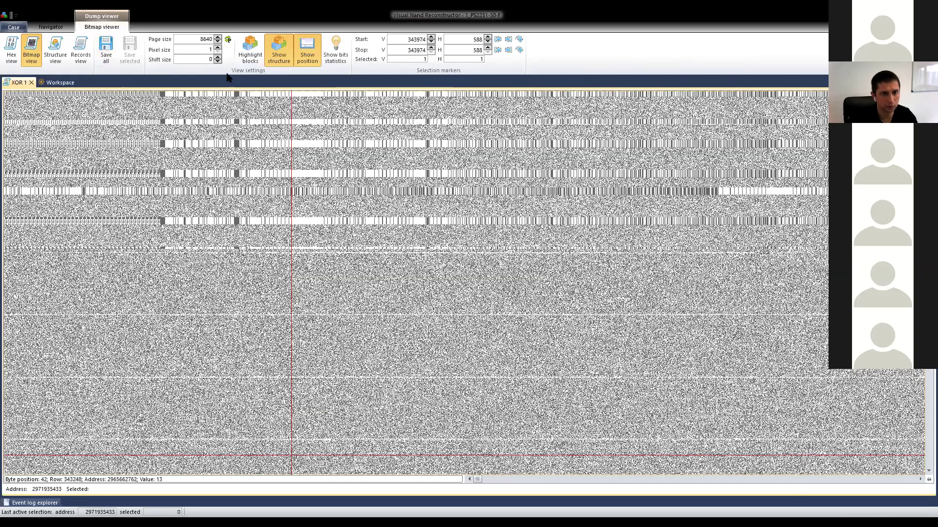
left_click(248, 50)
scroll(313, 170, "up", 3)
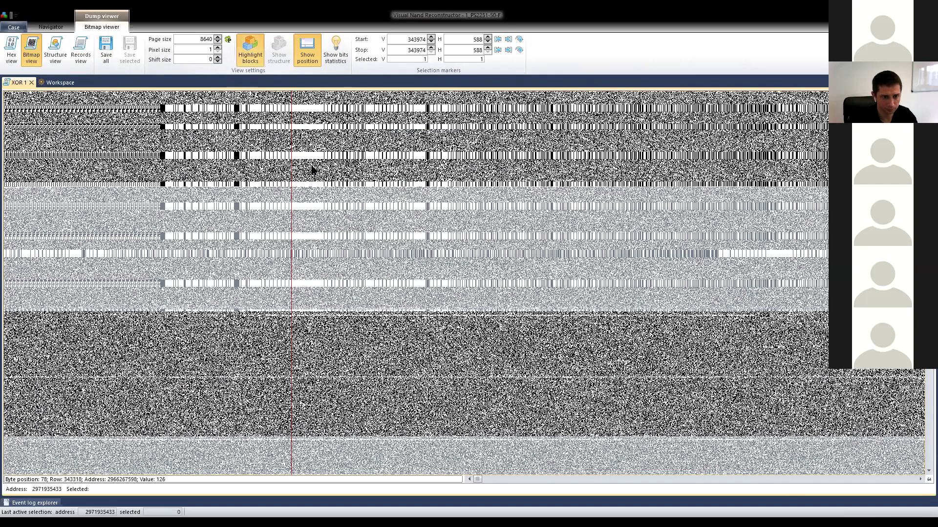
scroll(313, 169, "up", 6)
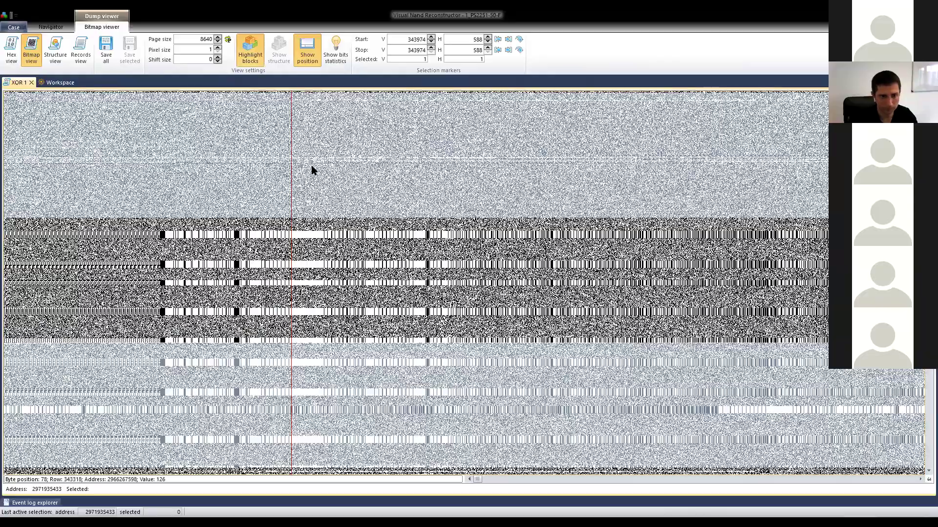
scroll(313, 170, "up", 3)
scroll(313, 170, "down", 6)
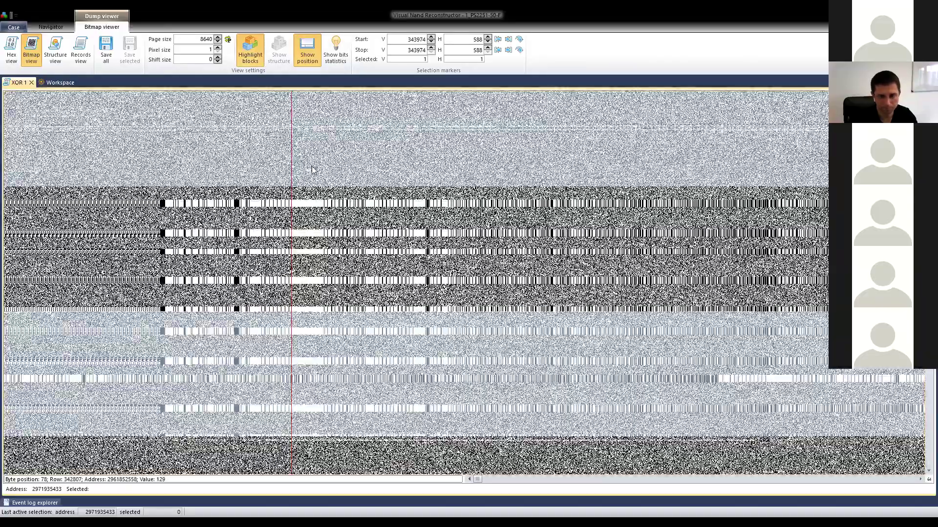
scroll(312, 170, "down", 6)
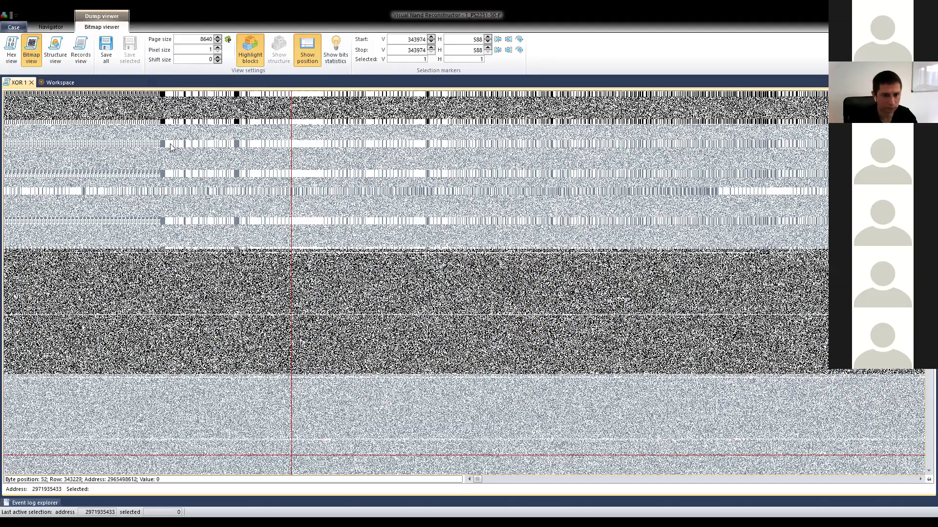
left_click_drag(477, 480, 525, 493)
scroll(451, 333, "down", 3)
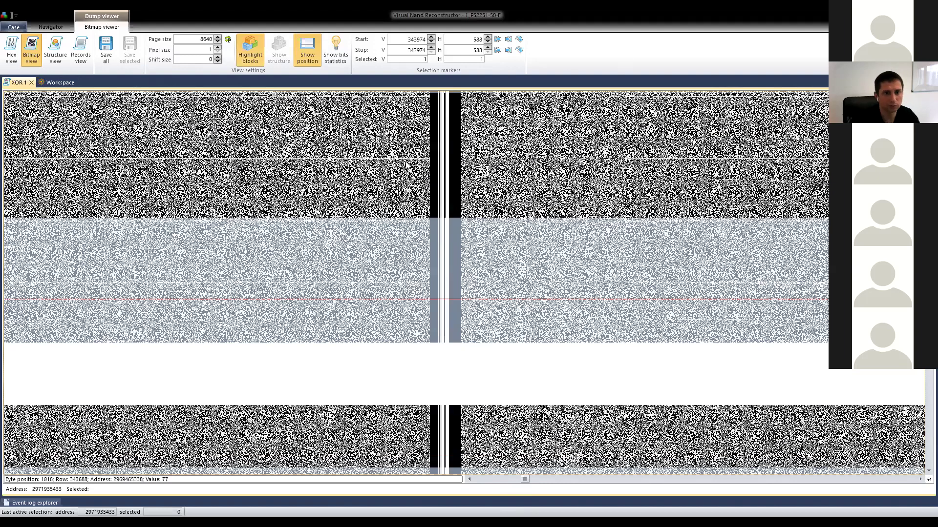
Compare the page patterns across preceding highlighted blocks in the XOR 1 bitmap at pixel size 2, and close its viewer.
scroll(406, 166, "up", 1)
scroll(311, 160, "up", 2)
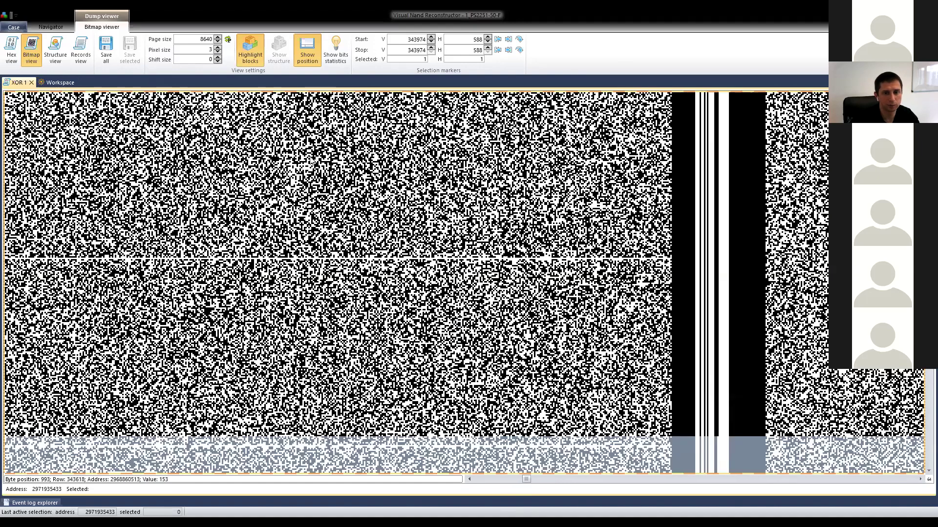
scroll(332, 168, "down", 1)
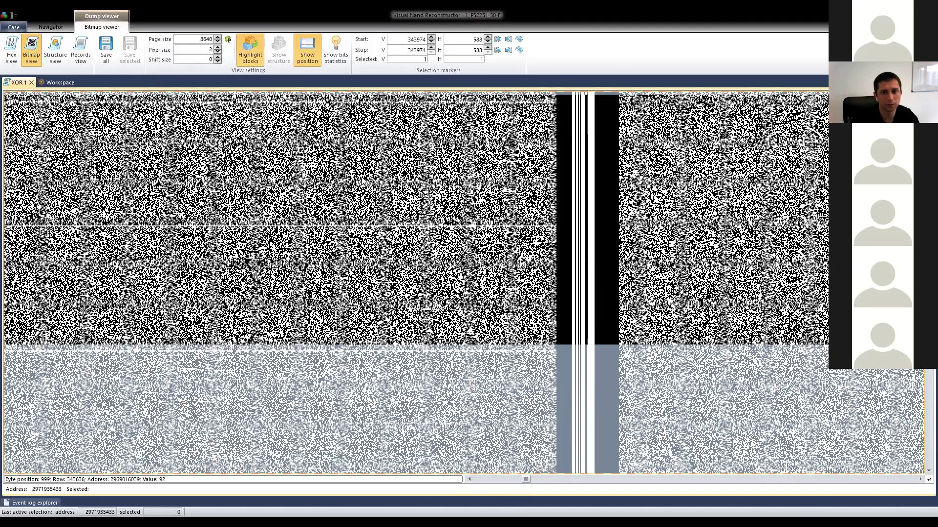
scroll(510, 176, "up", 1)
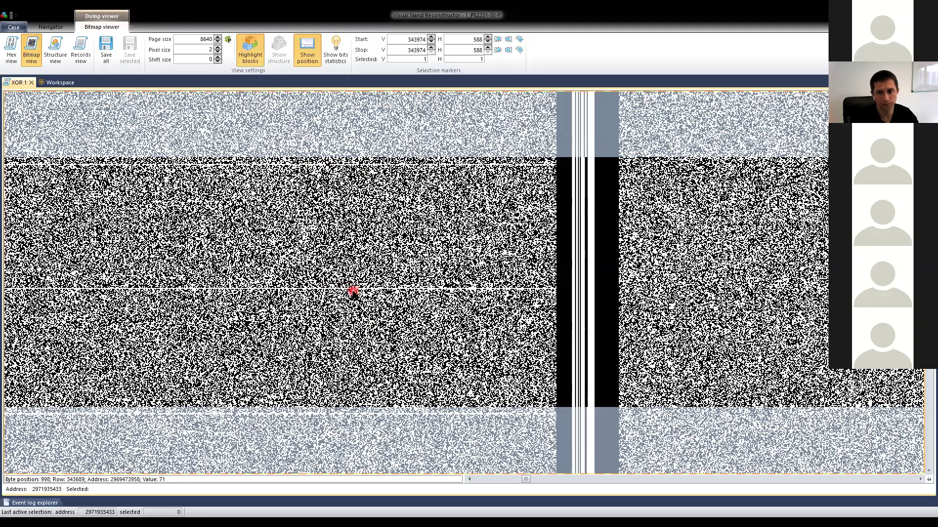
scroll(351, 291, "up", 3)
scroll(352, 292, "up", 5)
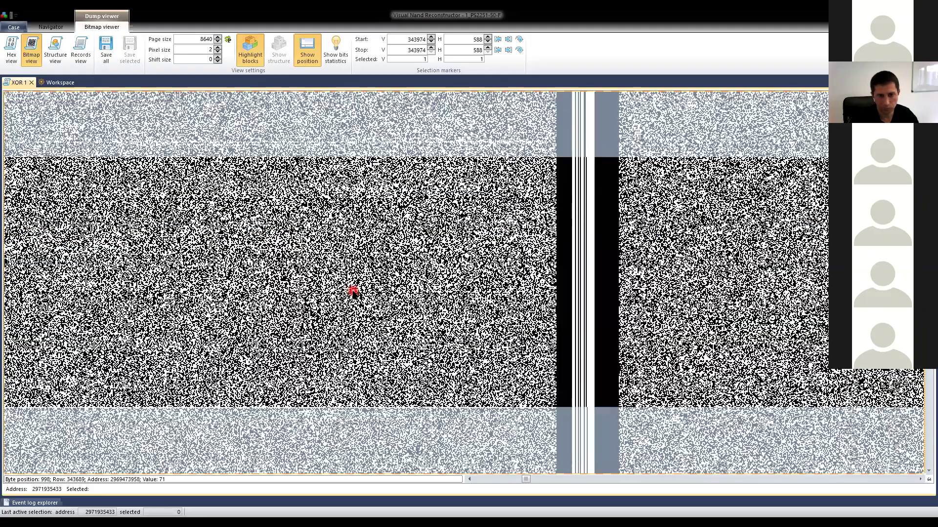
scroll(353, 291, "up", 10)
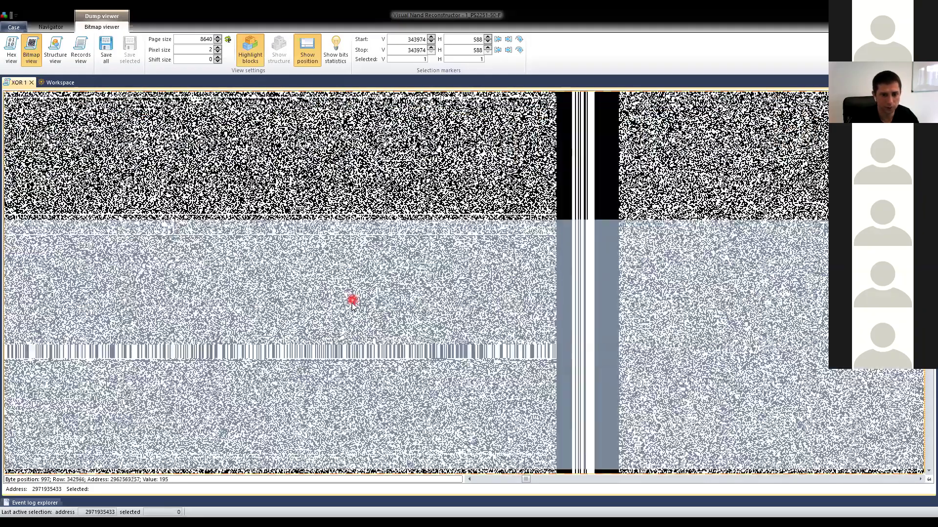
scroll(352, 305, "up", 6)
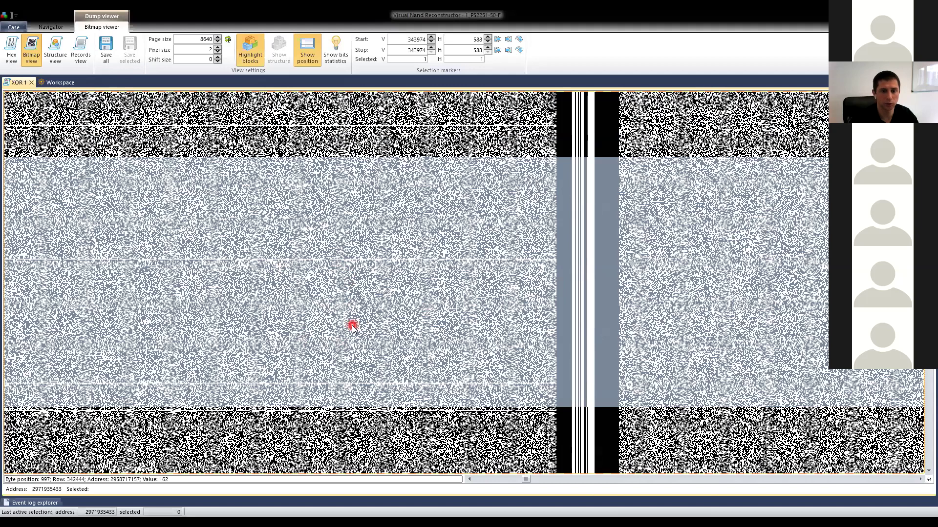
scroll(351, 326, "up", 3)
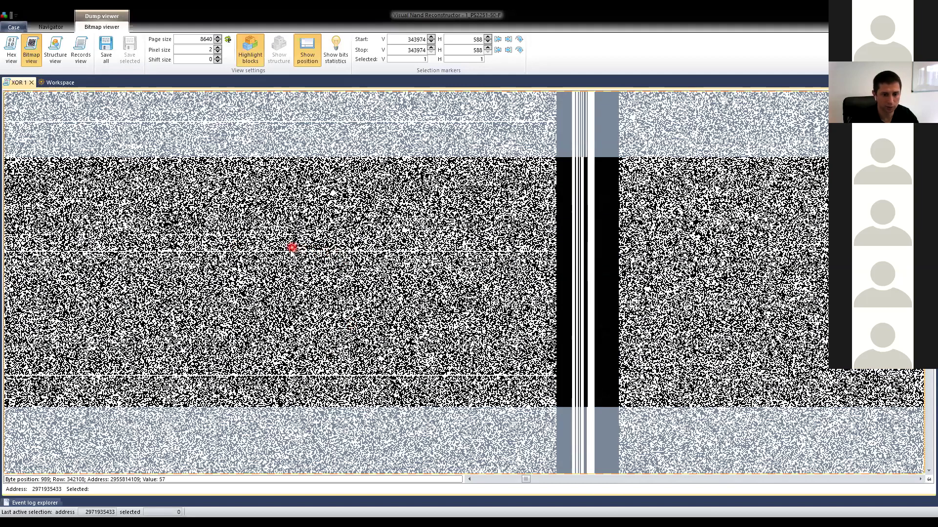
scroll(349, 346, "up", 6)
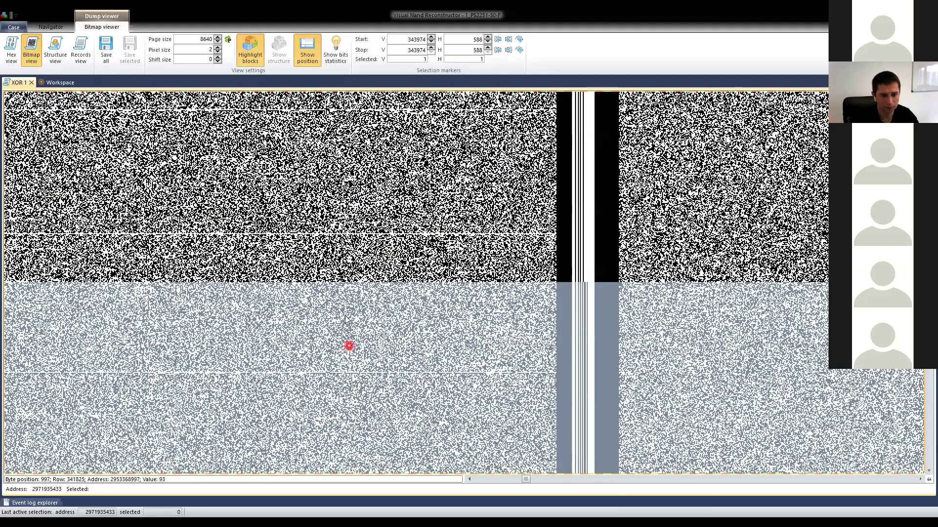
scroll(347, 322, "up", 4)
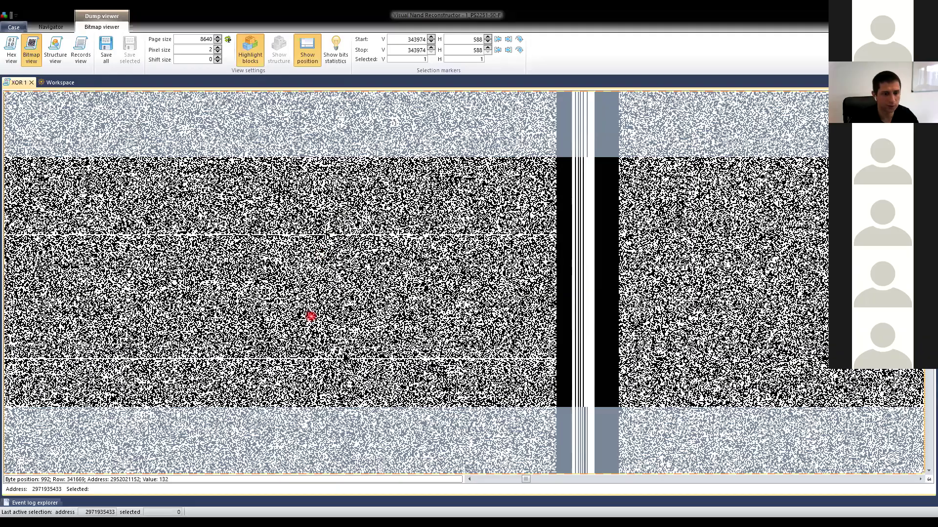
scroll(372, 329, "up", 3)
scroll(371, 329, "up", 3)
scroll(386, 278, "up", 3)
scroll(386, 277, "up", 3)
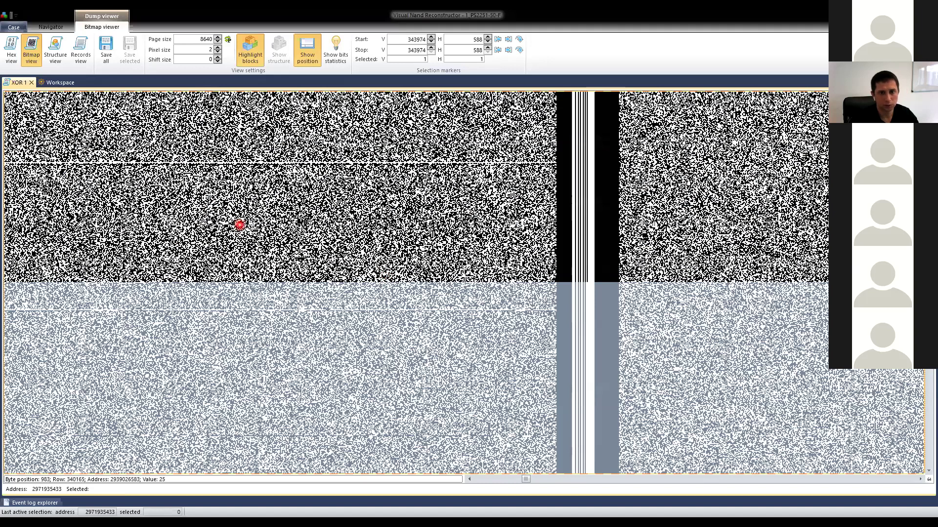
scroll(239, 225, "up", 3)
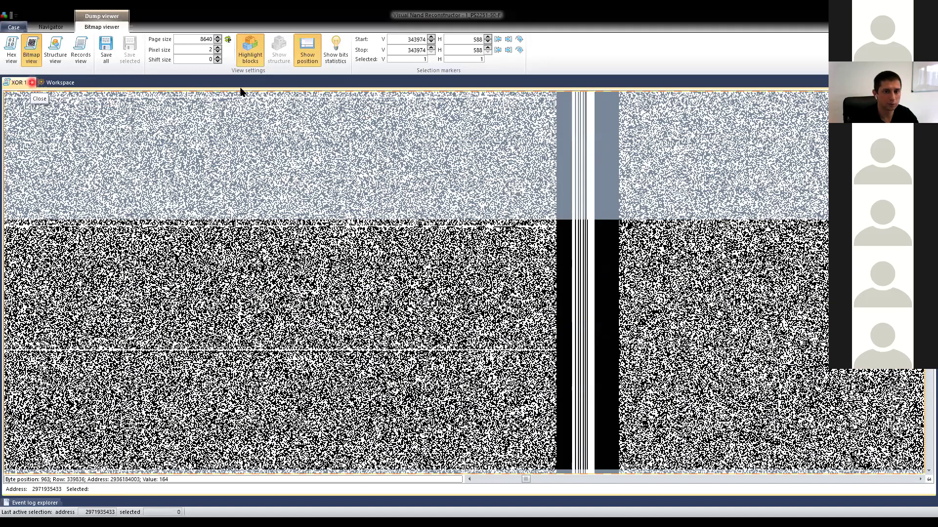
left_click(32, 82)
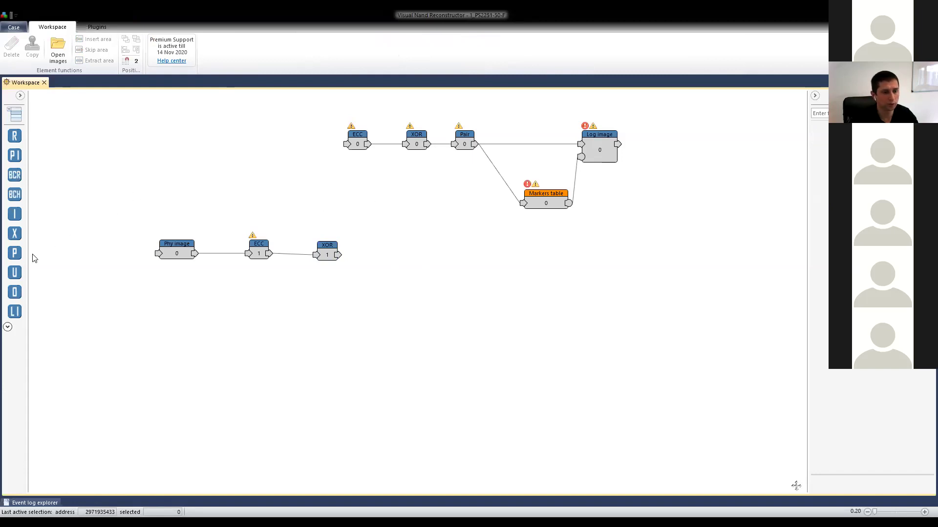
Add a Pair element to the workspace and connect the XOR 1 output to its input.
left_click_drag(15, 254, 401, 231)
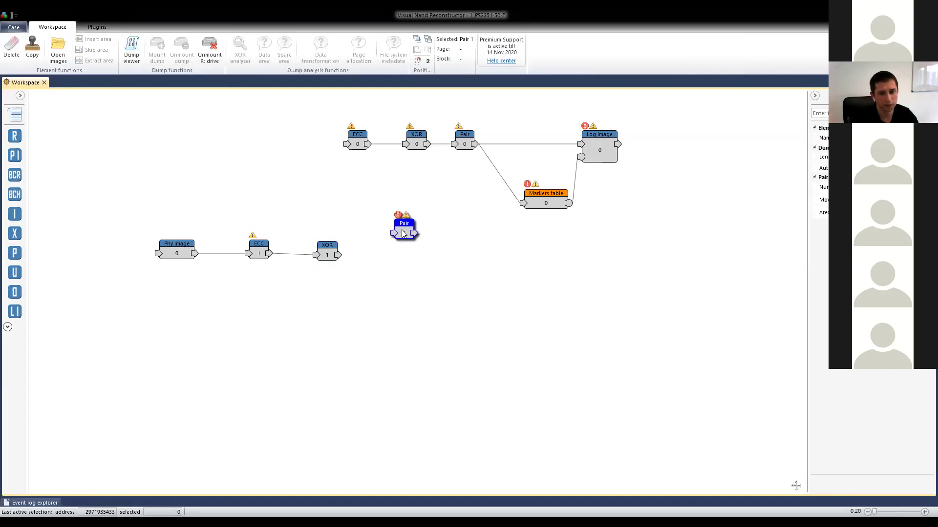
left_click_drag(339, 255, 392, 256)
left_click(325, 254)
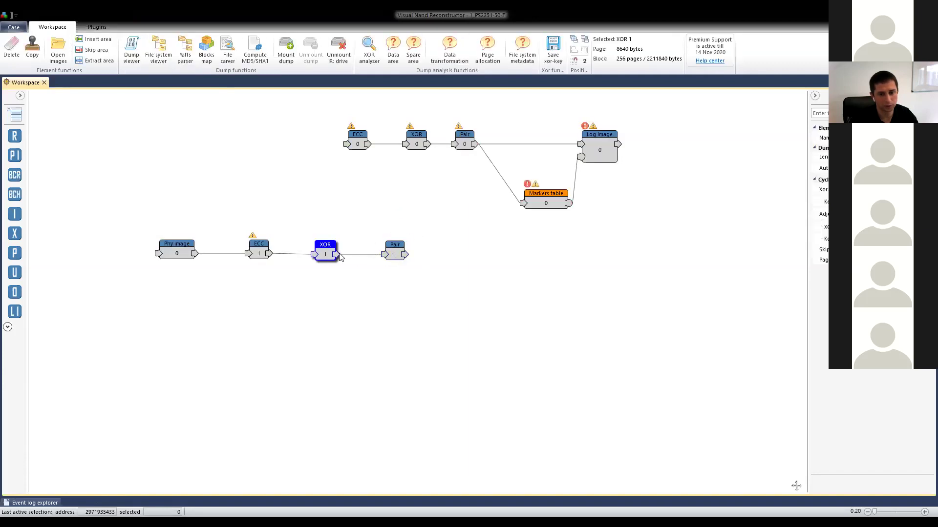
left_click(398, 254)
Move the whole Phy image, ECC, XOR and Pair chain slightly down and to the left, and select XOR 1.
left_click_drag(442, 232, 113, 298)
left_click_drag(176, 259, 158, 289)
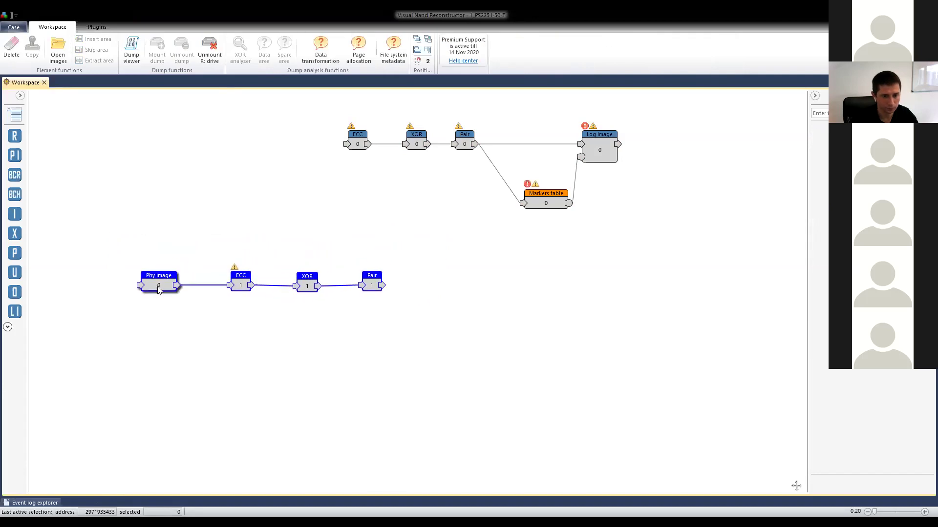
left_click(470, 351)
left_click(313, 288)
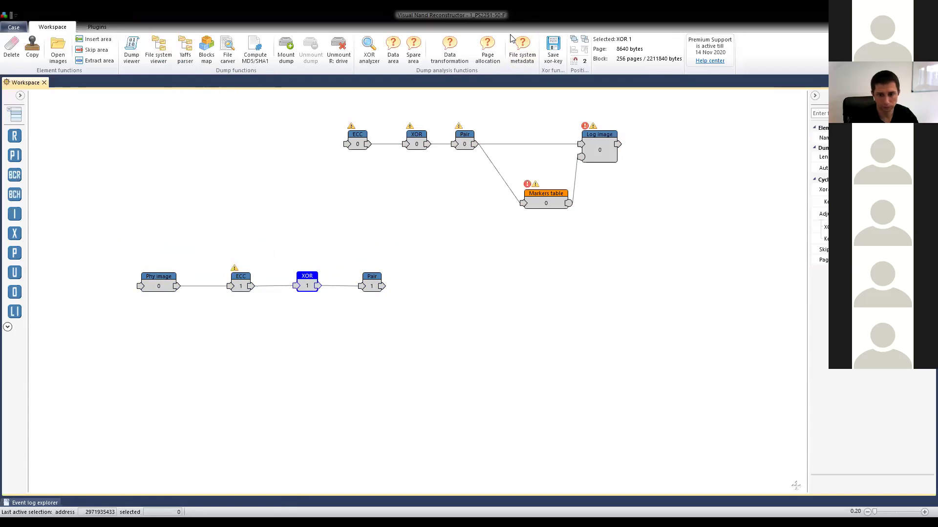
key("alt+Tab")
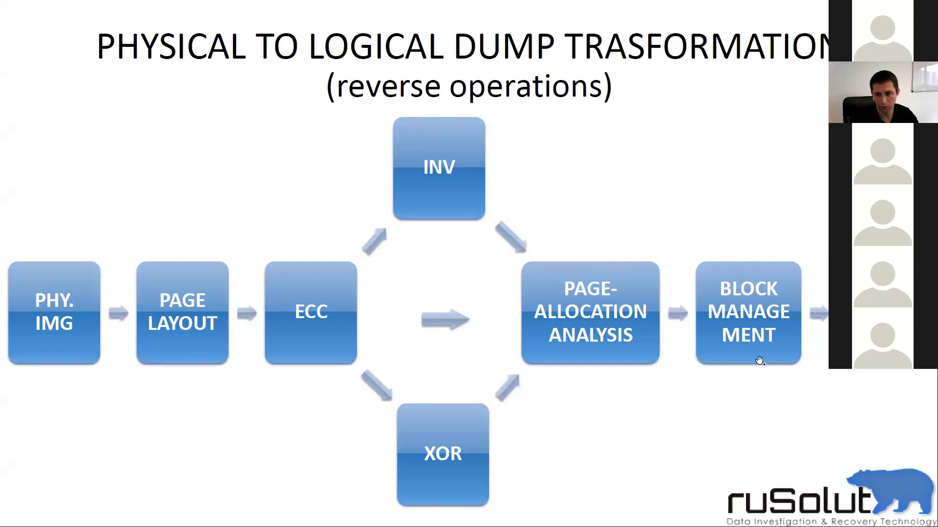
left_click(737, 272)
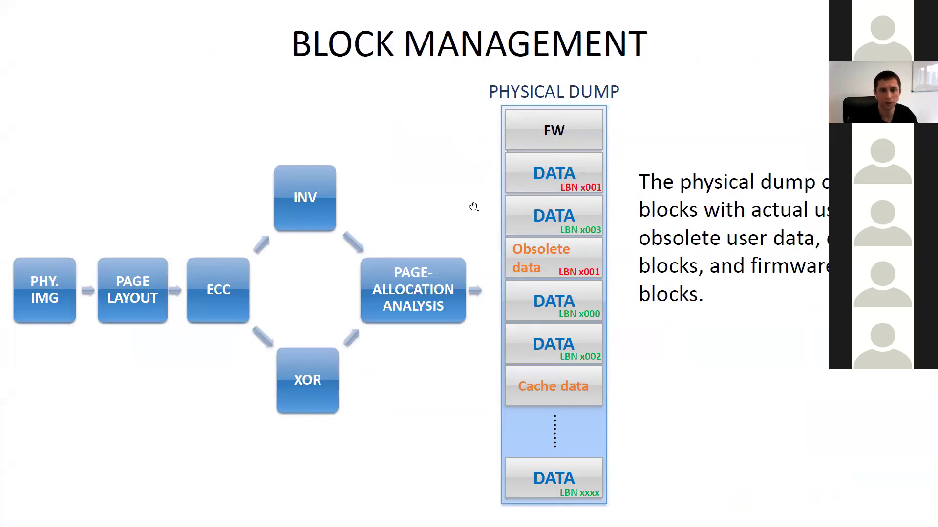
left_click(444, 100)
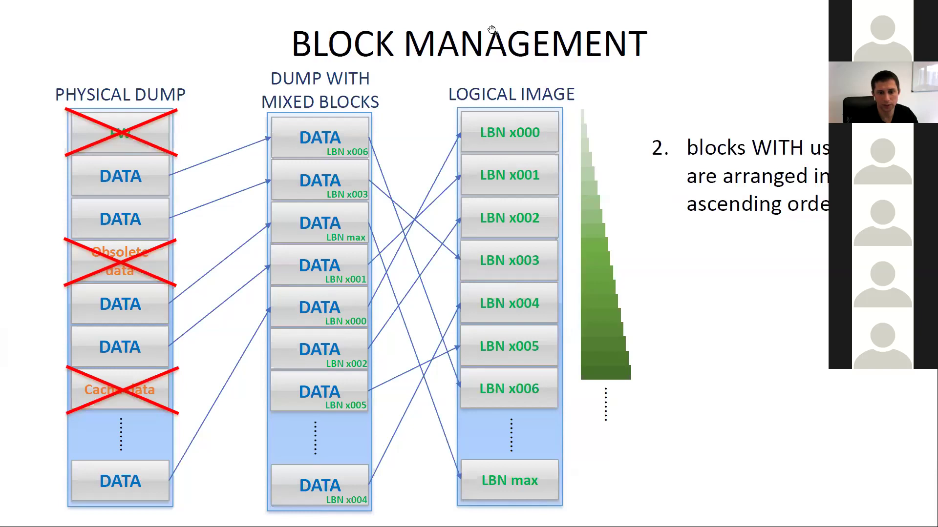
key("alt+Tab")
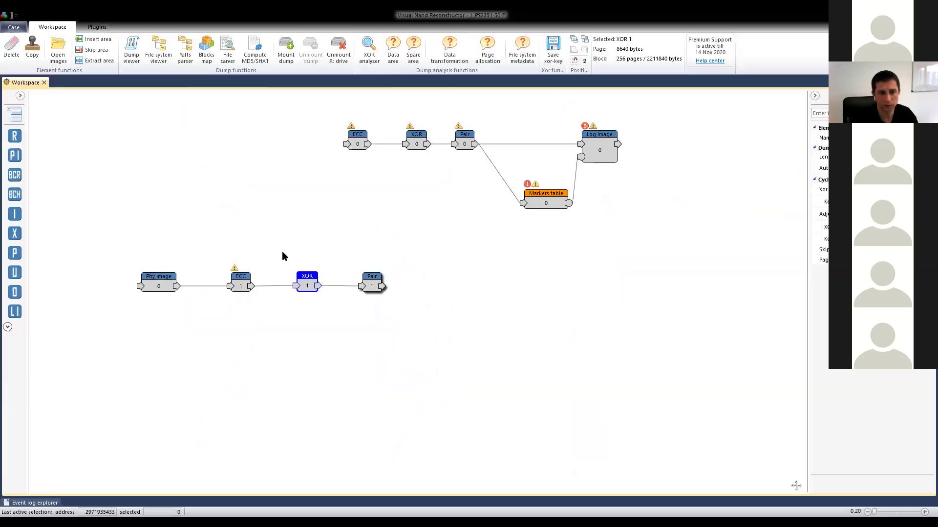
Open the Phy image 0 dump with its structure beside the bitmap and enter the Block definition down to the page layout.
left_click(161, 284)
double_click(161, 284)
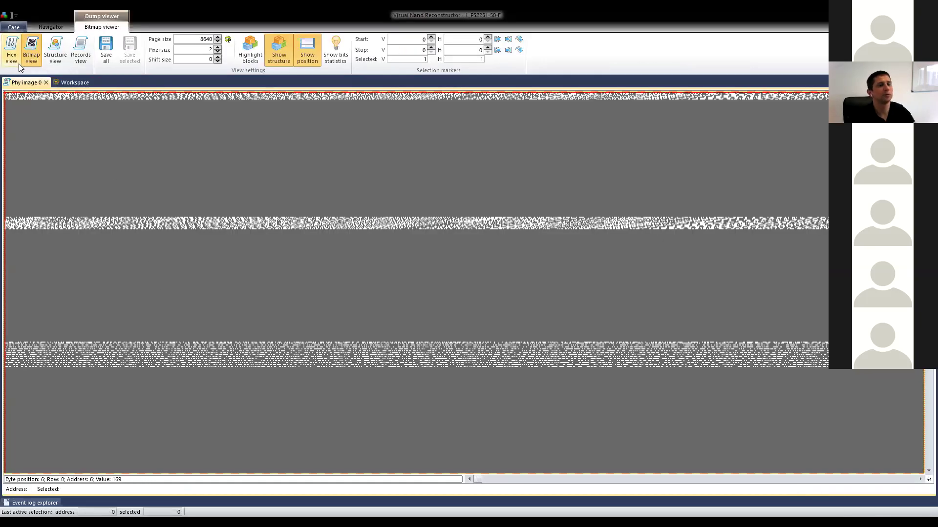
left_click(55, 49)
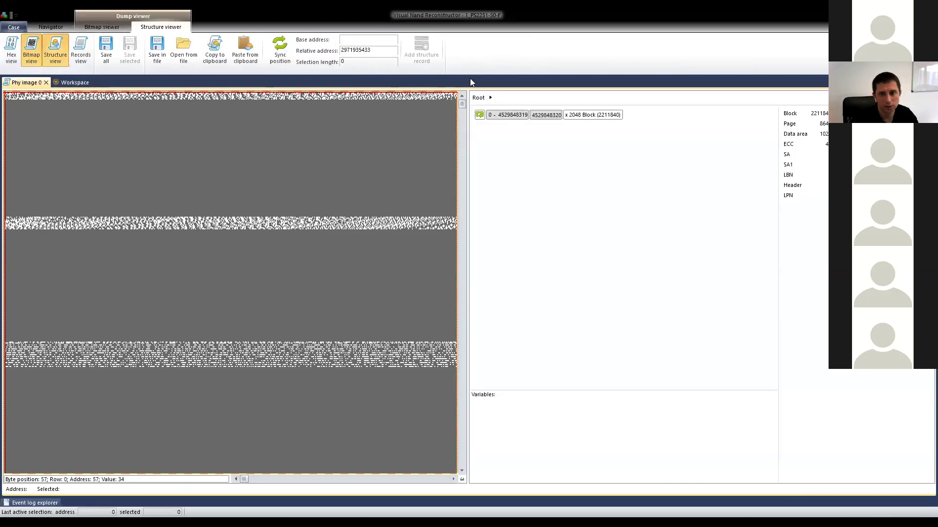
left_click(555, 117)
left_click(519, 115)
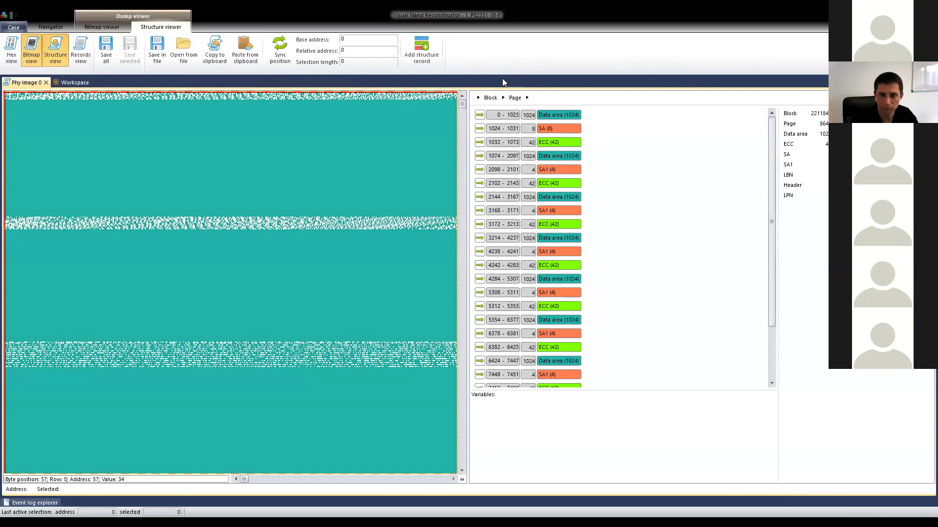
Bring the first service area of a data-filled region into view and open the 8-byte SA record of the page structure.
left_click_drag(462, 104, 455, 211)
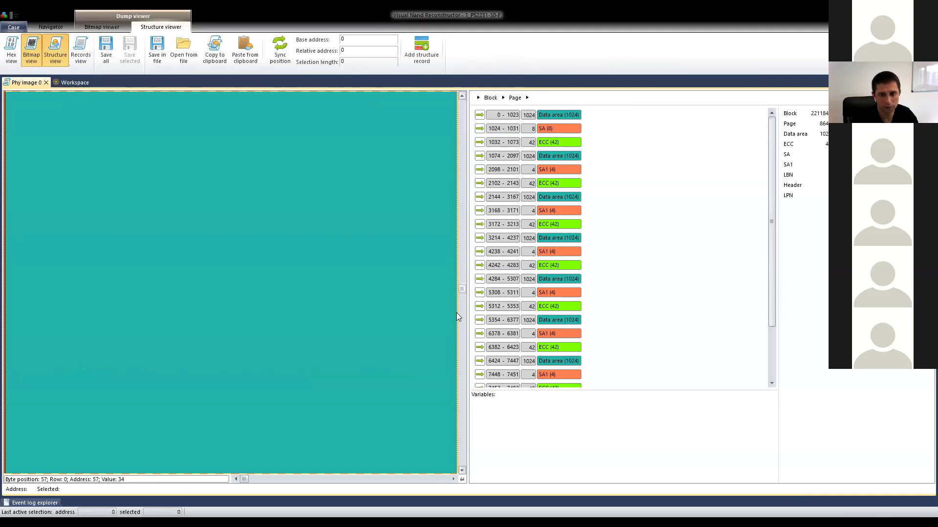
left_click_drag(462, 289, 459, 344)
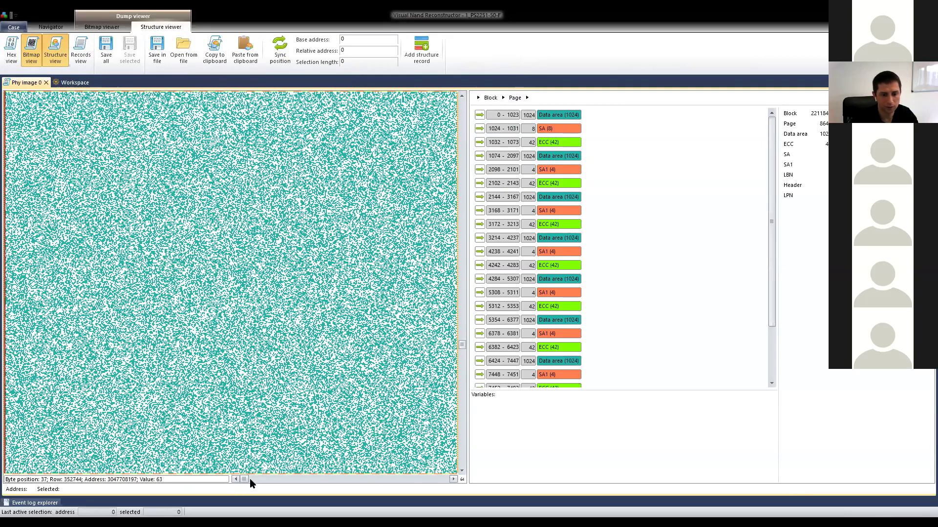
left_click_drag(243, 479, 268, 485)
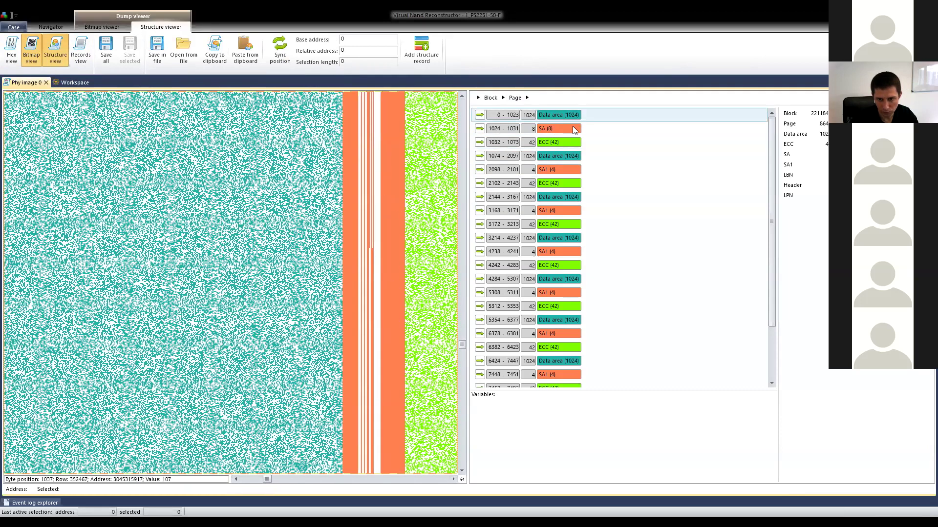
double_click(547, 129)
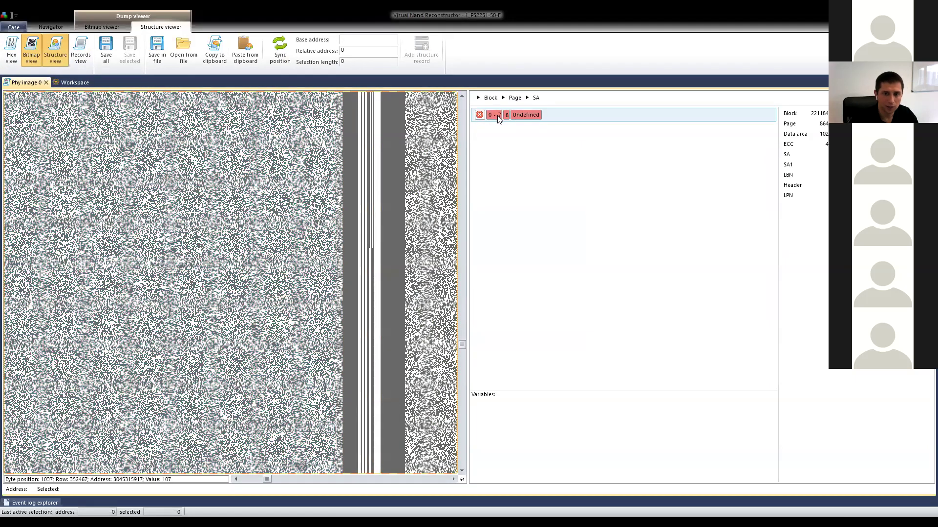
Mark relative address 3 in the first service area and examine how the SA byte columns change across the following blocks.
left_click(453, 479)
left_click(453, 479)
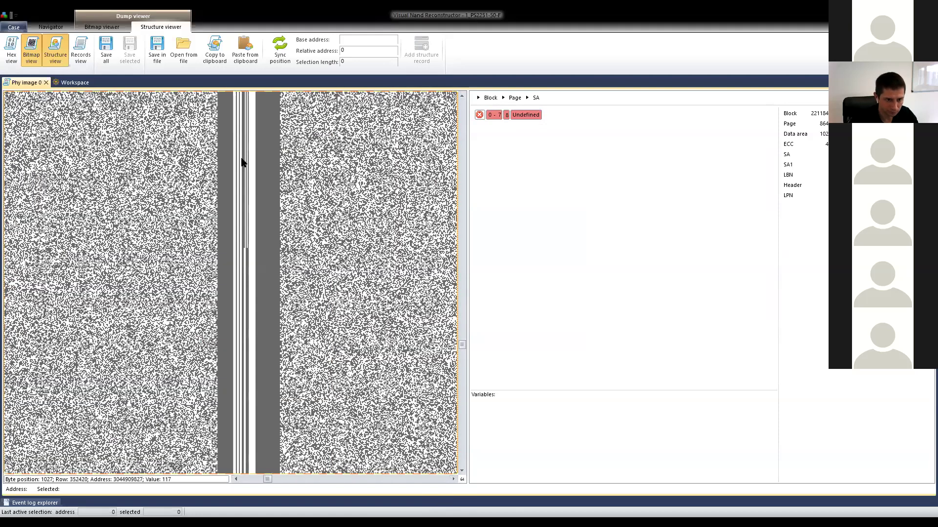
left_click(243, 167)
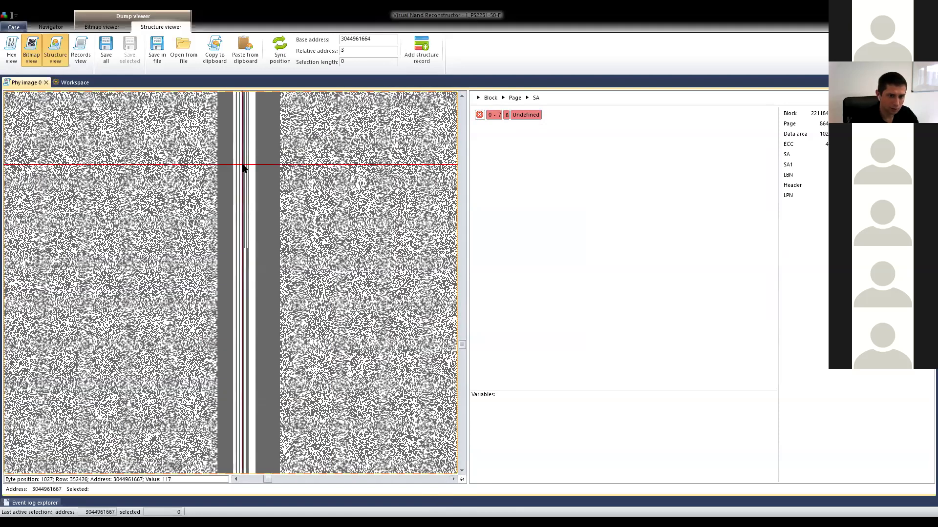
scroll(242, 168, "down", 1)
scroll(344, 169, "up", 1)
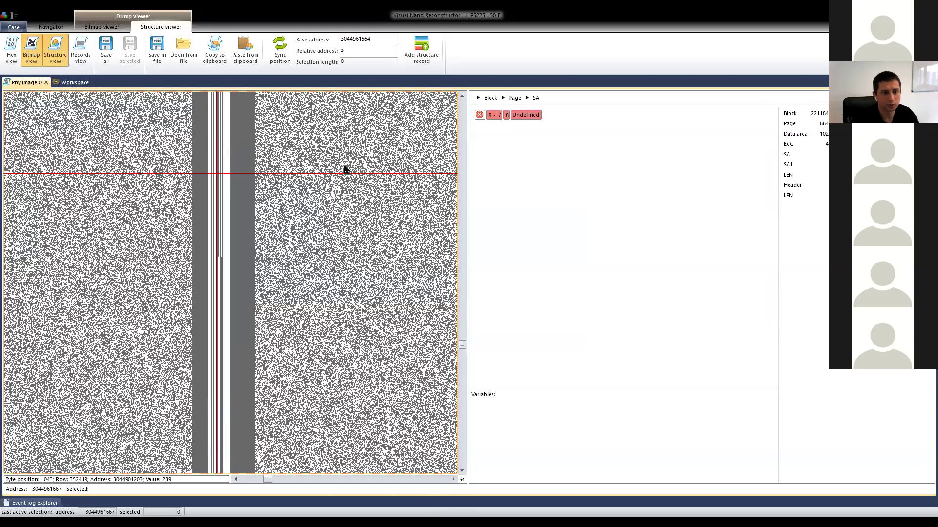
scroll(277, 185, "down", 5)
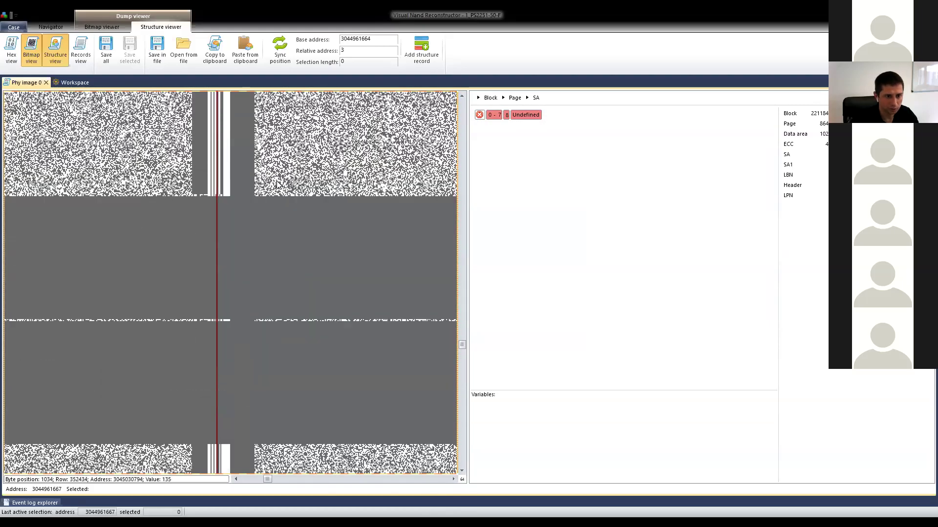
scroll(269, 162, "down", 2)
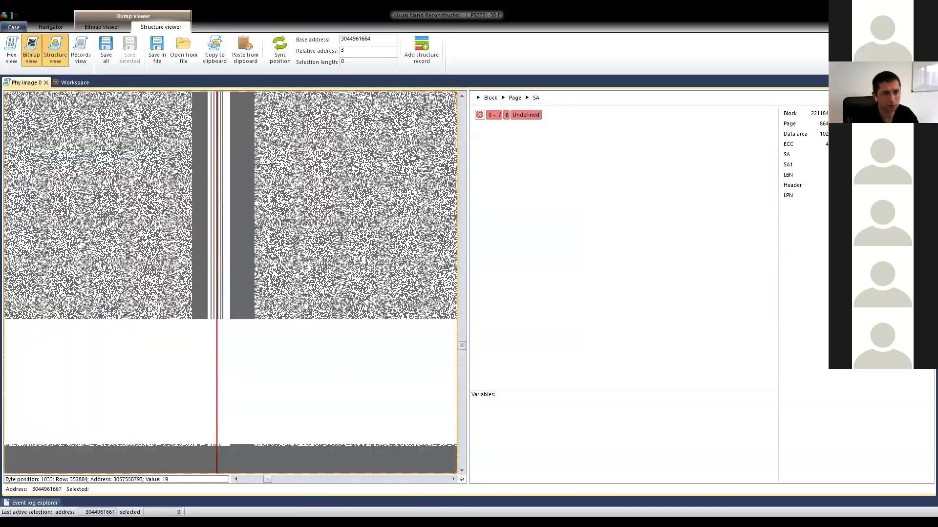
scroll(267, 161, "down", 4)
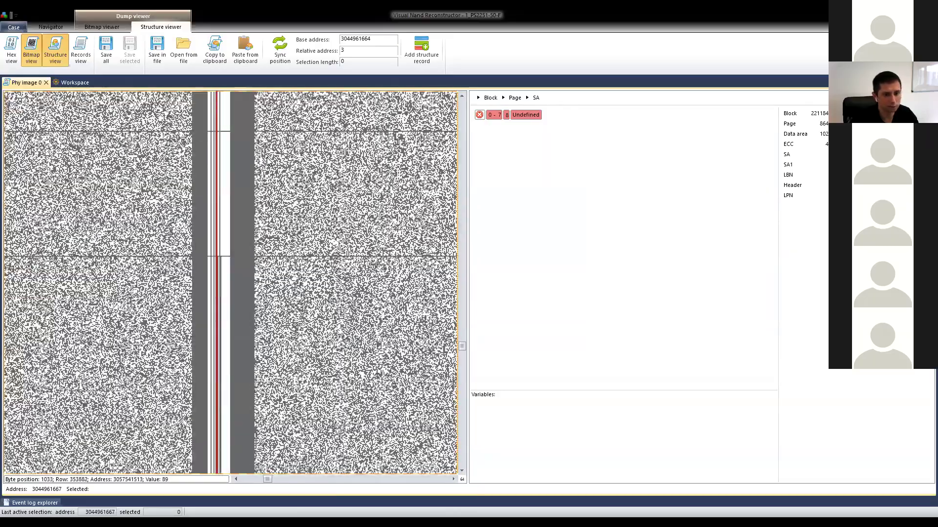
scroll(265, 158, "down", 7)
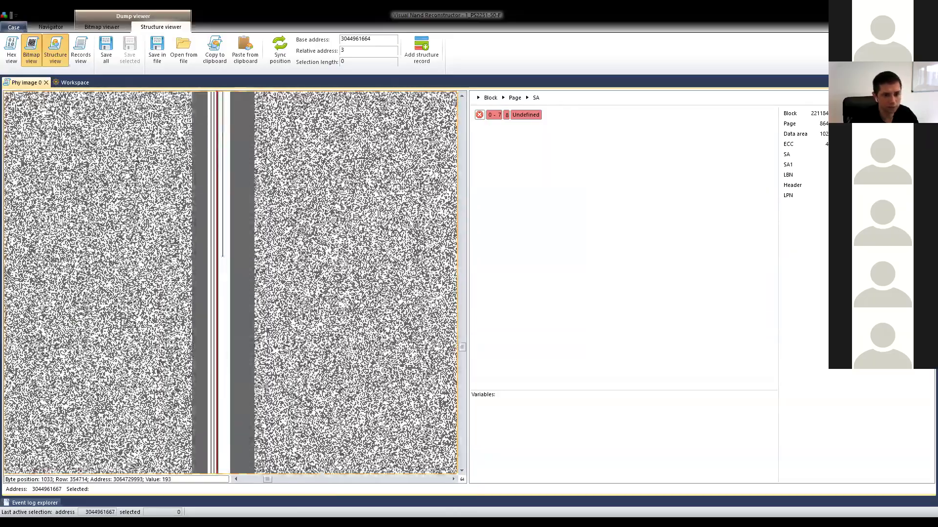
scroll(266, 158, "down", 4)
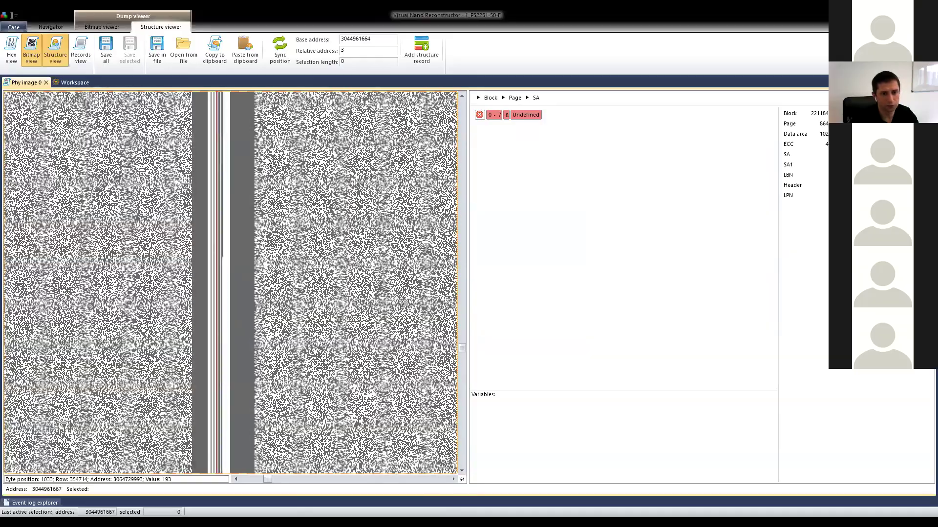
Examine how the SA byte columns change across the following blocks of the dump bitmap.
scroll(265, 158, "down", 5)
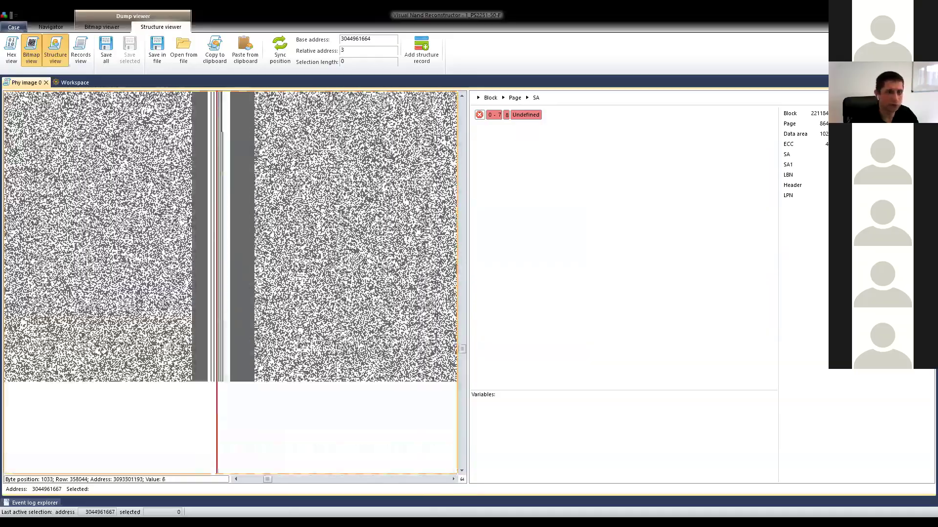
scroll(265, 161, "down", 3)
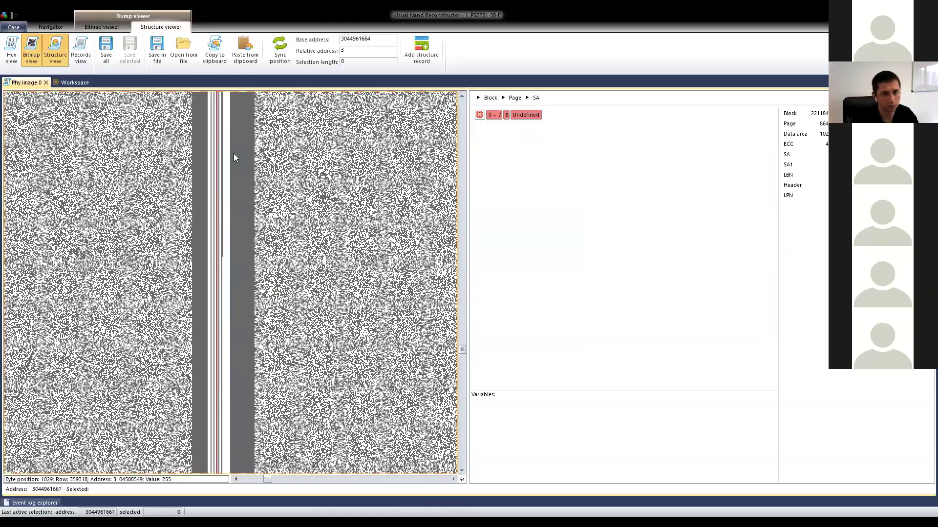
scroll(233, 154, "down", 2)
scroll(234, 155, "down", 5)
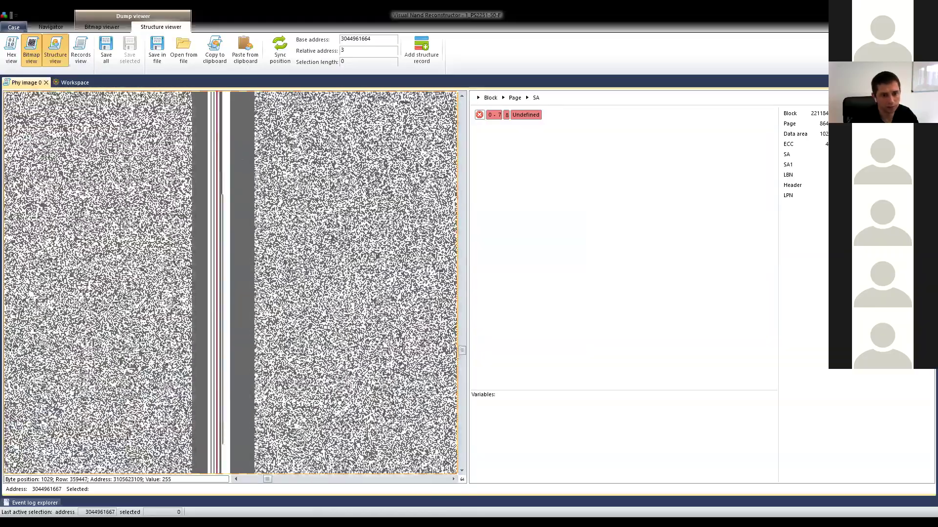
left_click(332, 171)
left_click(372, 230)
scroll(364, 226, "down", 3)
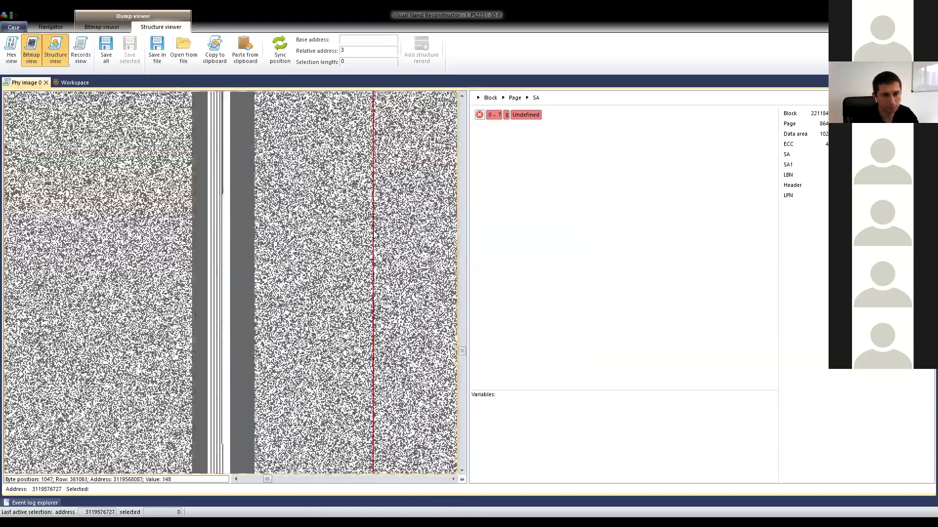
scroll(310, 195, "down", 3)
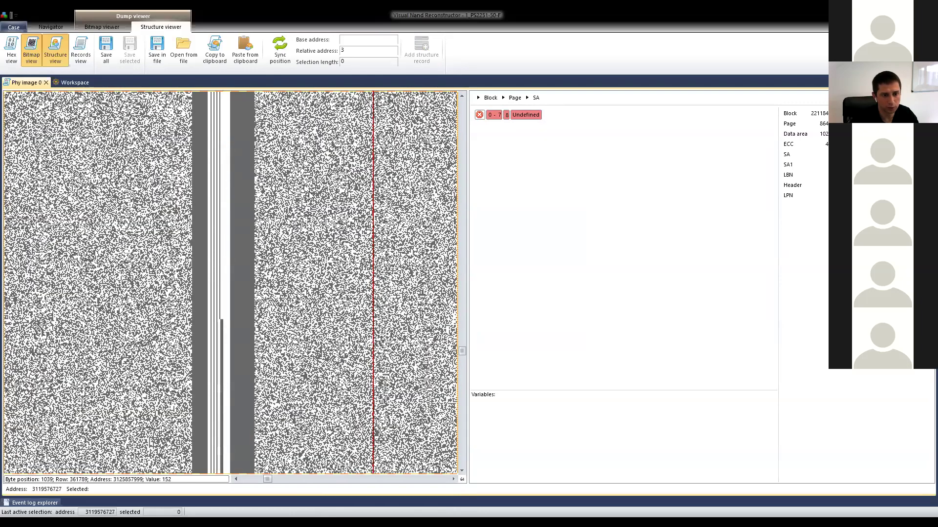
scroll(296, 185, "up", 3)
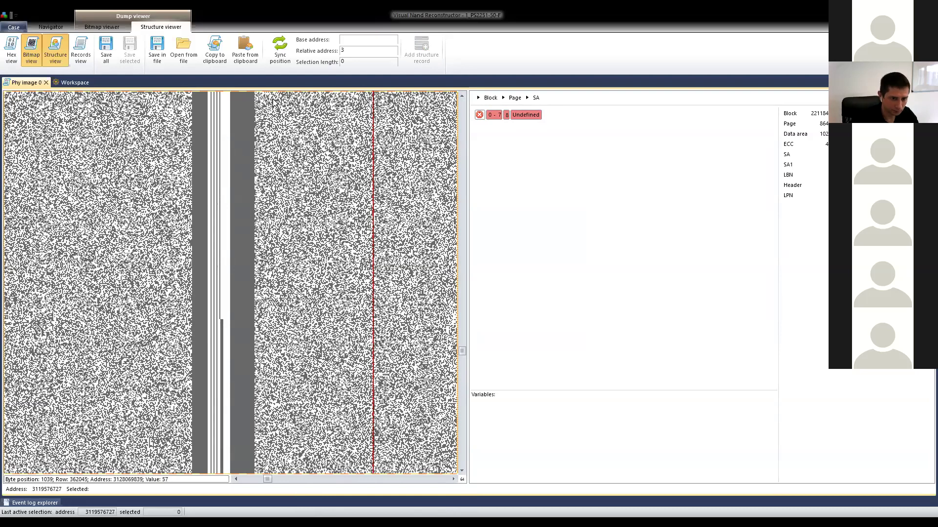
scroll(240, 183, "up", 2)
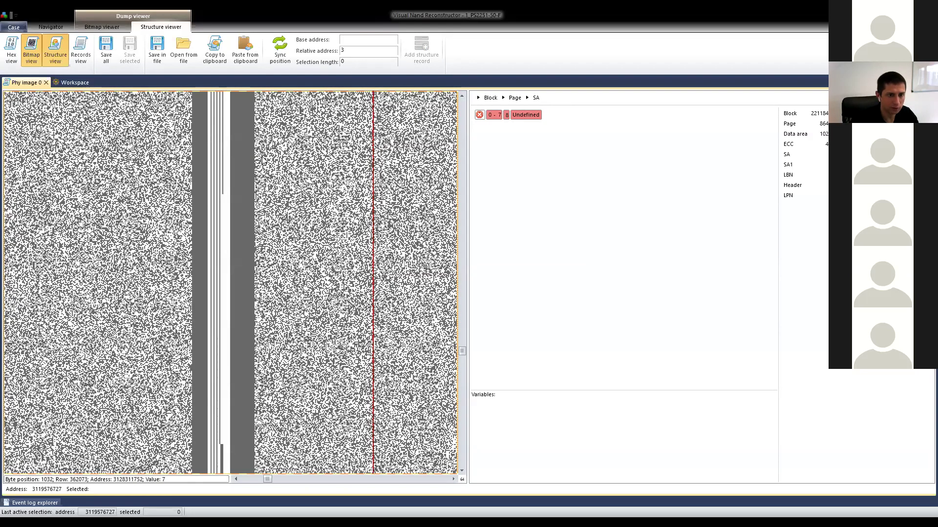
Select the stretch between two consecutive pattern changes in the SA columns to measure its length in rows.
left_click(223, 132)
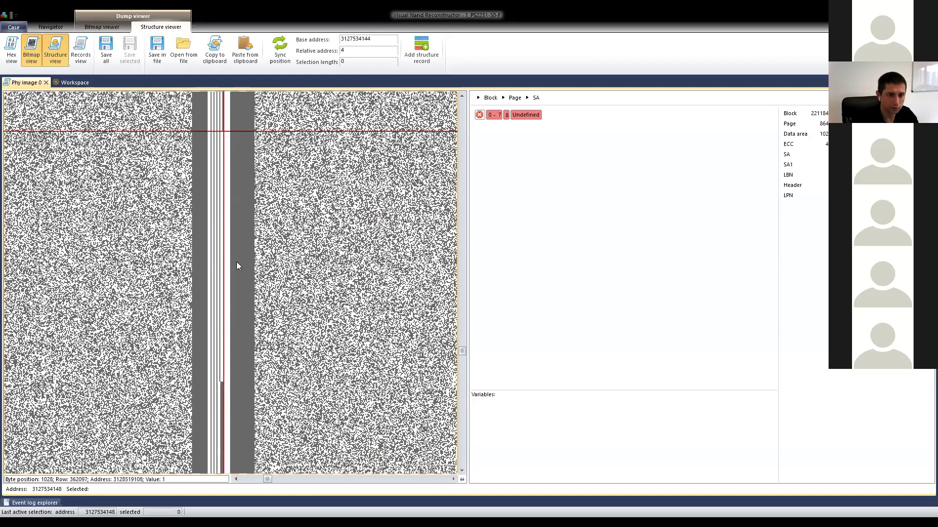
left_click(252, 382)
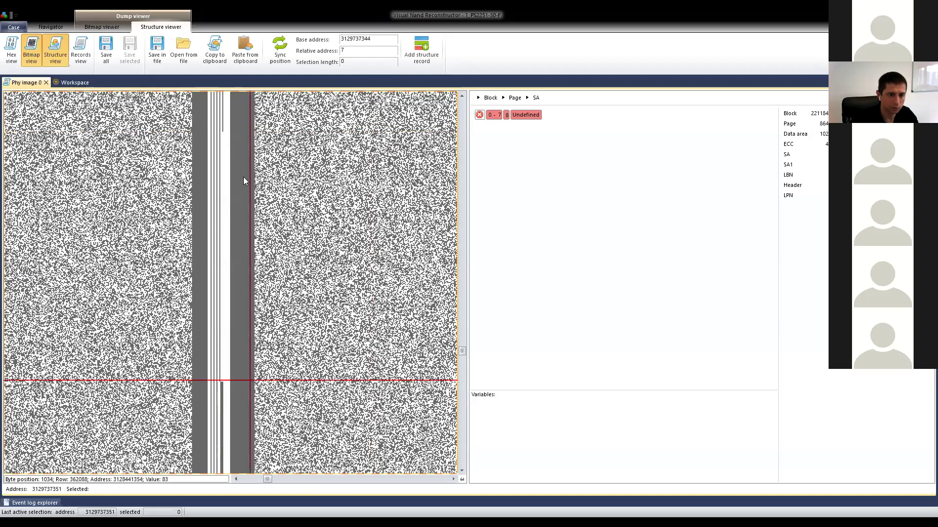
left_click(239, 130)
left_click(253, 380, "shift")
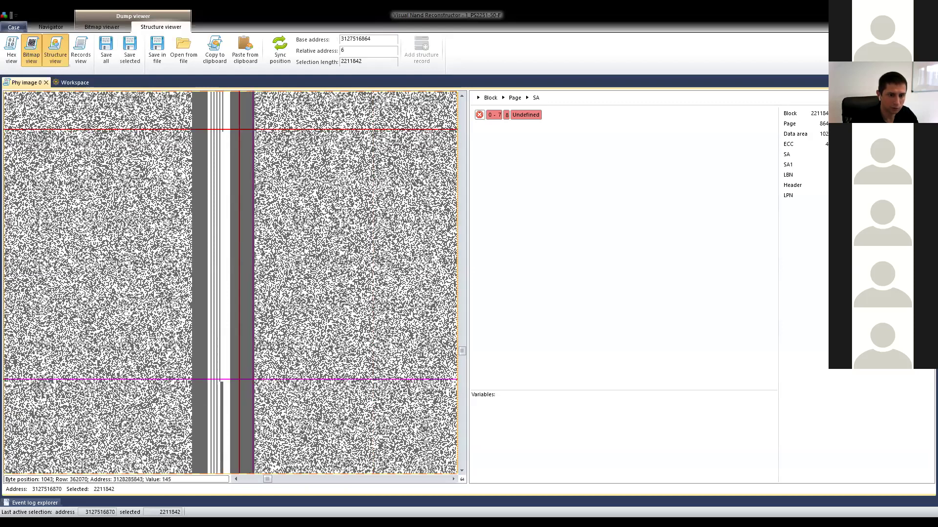
scroll(264, 257, "down", 8)
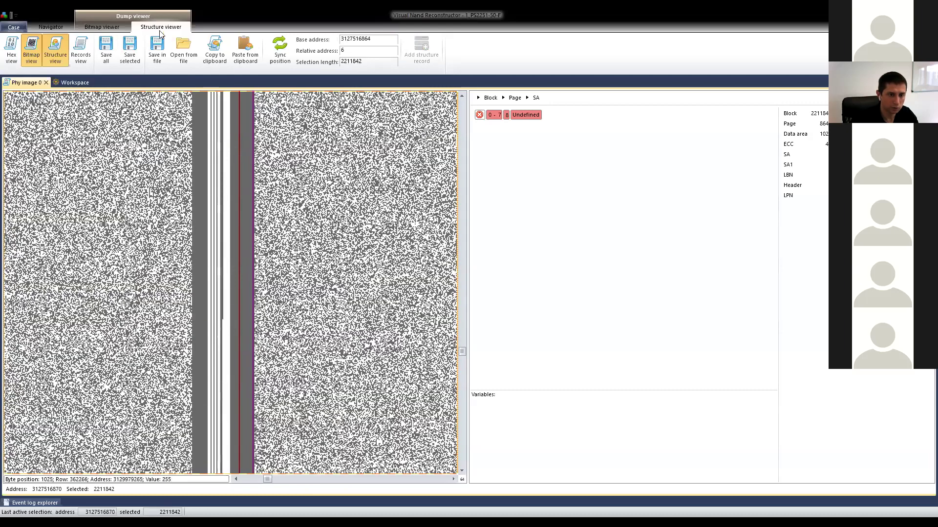
Highlight the blocks in the bitmap and compare their boundaries with the changes in the SA columns.
left_click(104, 26)
left_click(250, 49)
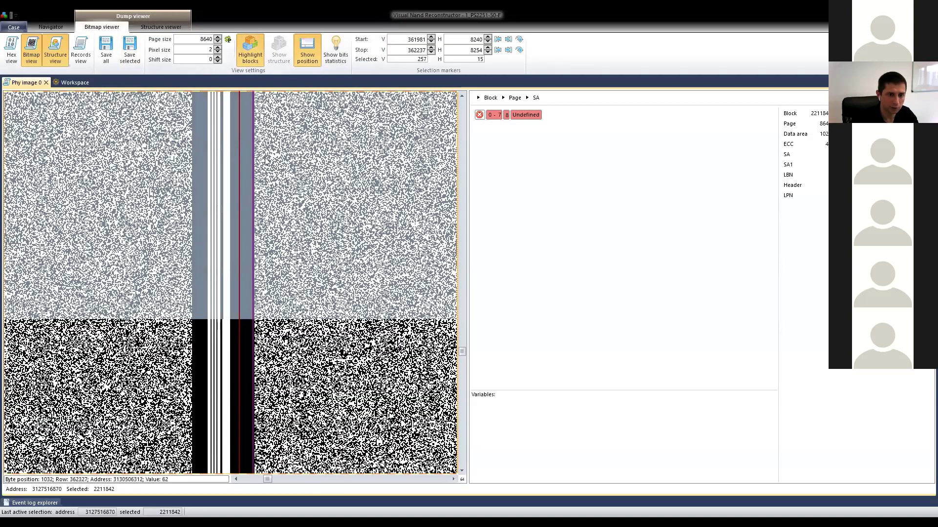
scroll(249, 133, "down", 3)
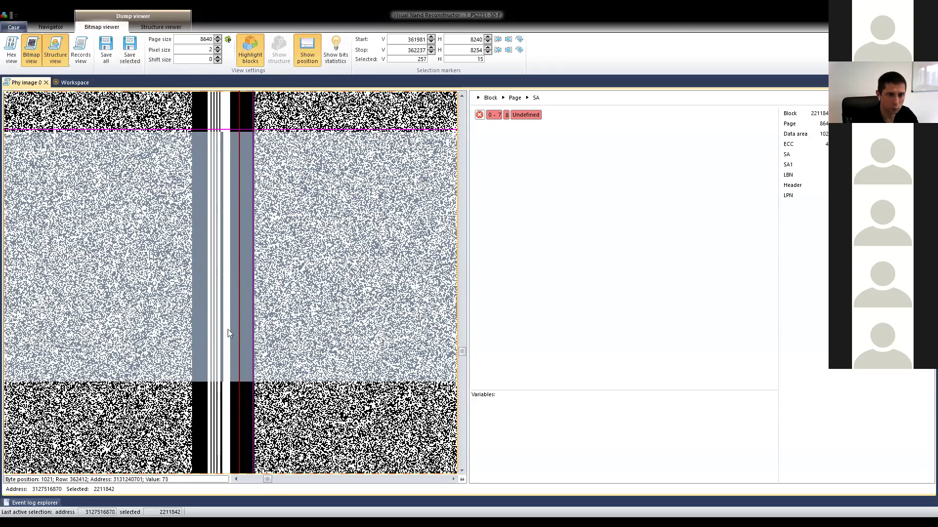
scroll(230, 333, "down", 6)
scroll(278, 274, "down", 3)
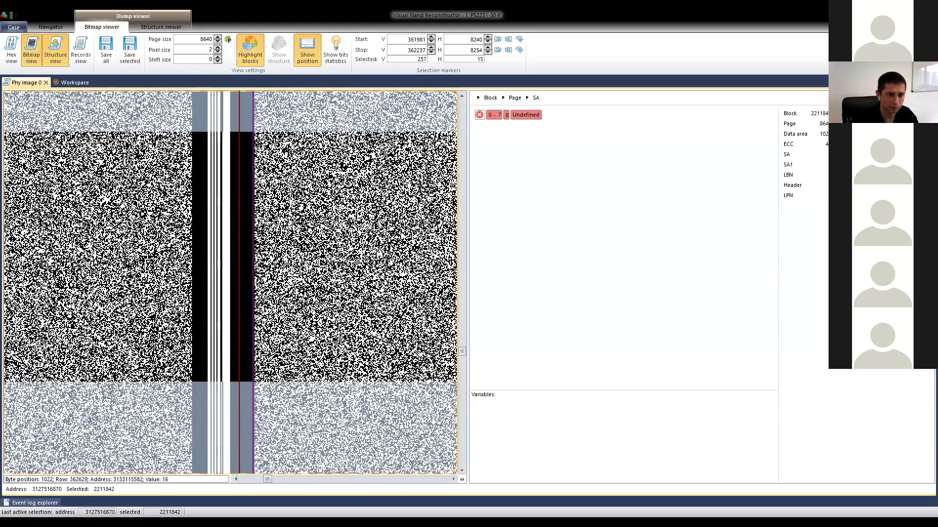
scroll(252, 195, "down", 3)
scroll(254, 220, "down", 3)
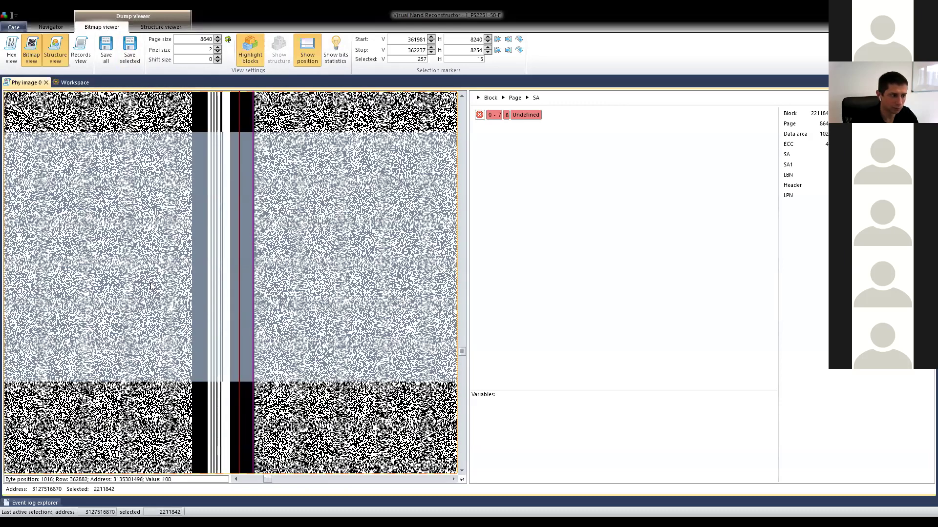
scroll(255, 266, "down", 3)
scroll(258, 271, "down", 3)
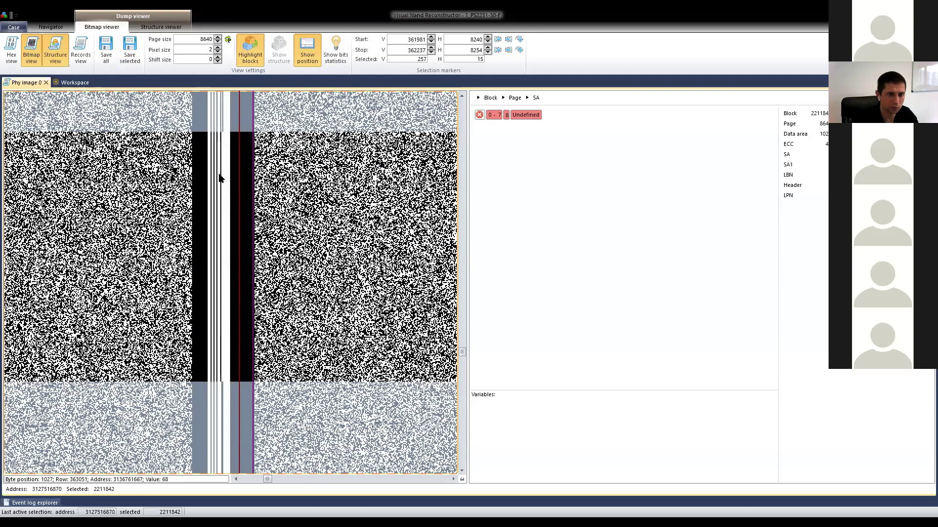
Enlarge the bitmap to pixel size 4 and select the SA columns from row 362997 down to the block boundary at row 363006.
scroll(215, 152, "up", 3)
scroll(215, 152, "down", 3)
left_click(218, 141)
left_click(313, 174)
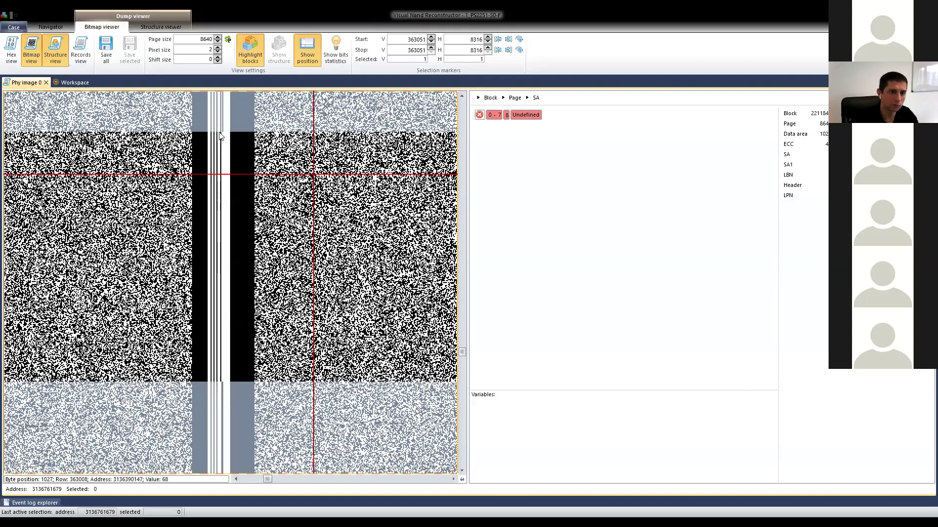
scroll(219, 155, "up", 2)
left_click(199, 93)
left_click(249, 95, "shift")
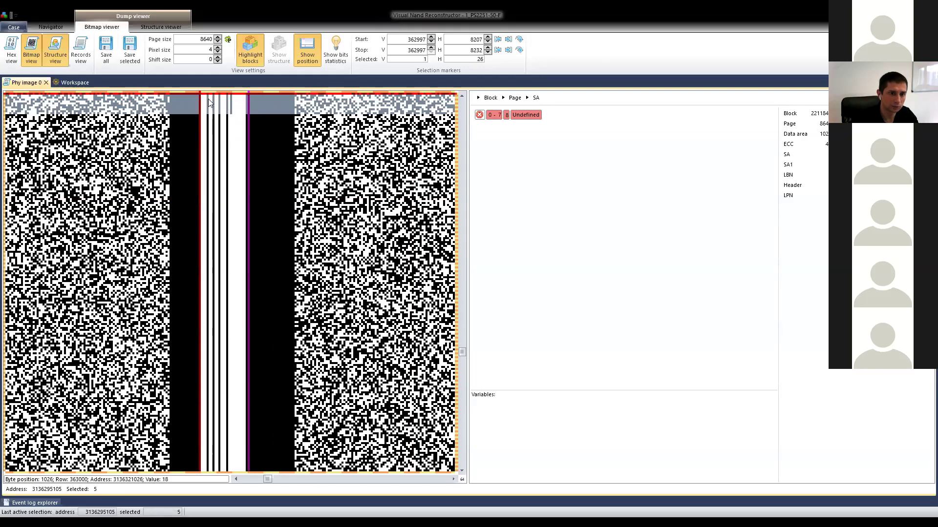
left_click(234, 118, "shift")
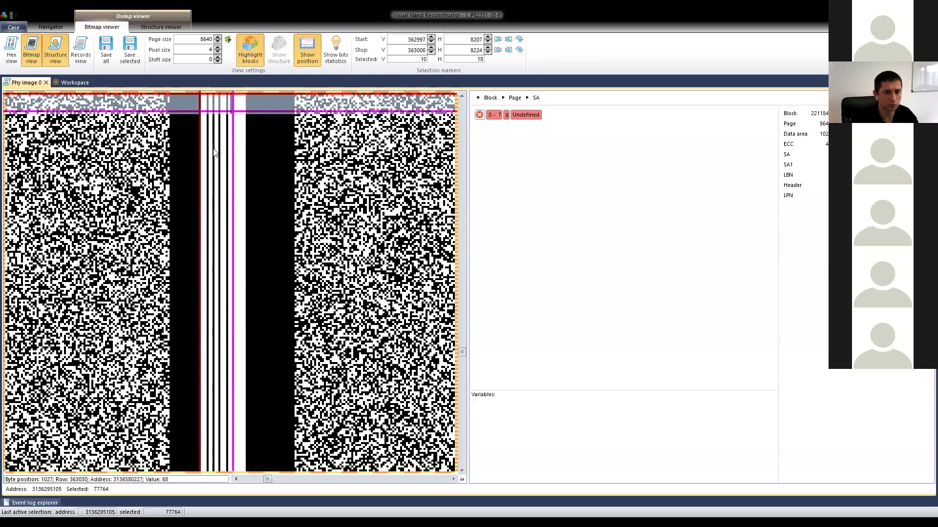
Turn off block highlighting and mark an SA byte just below the next block boundary, in row 363527.
scroll(213, 148, "down", 5)
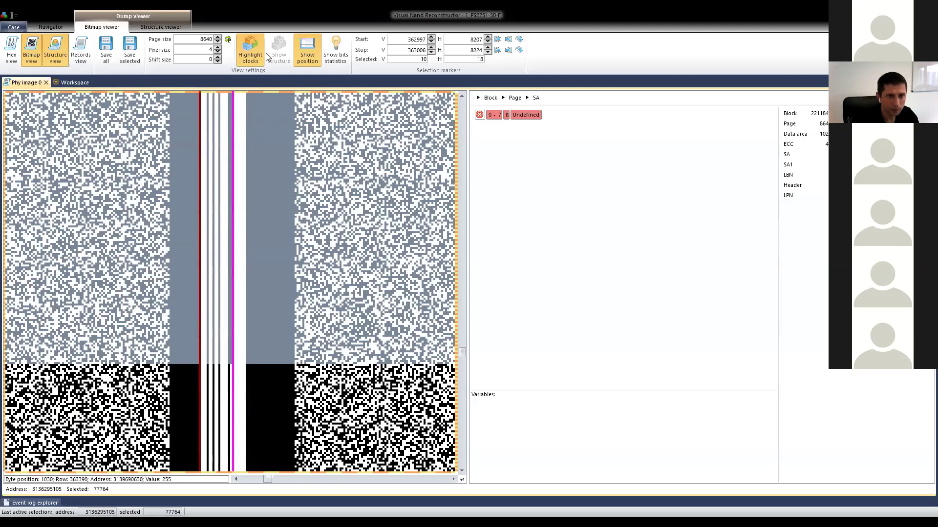
left_click(249, 49)
scroll(240, 215, "down", 2)
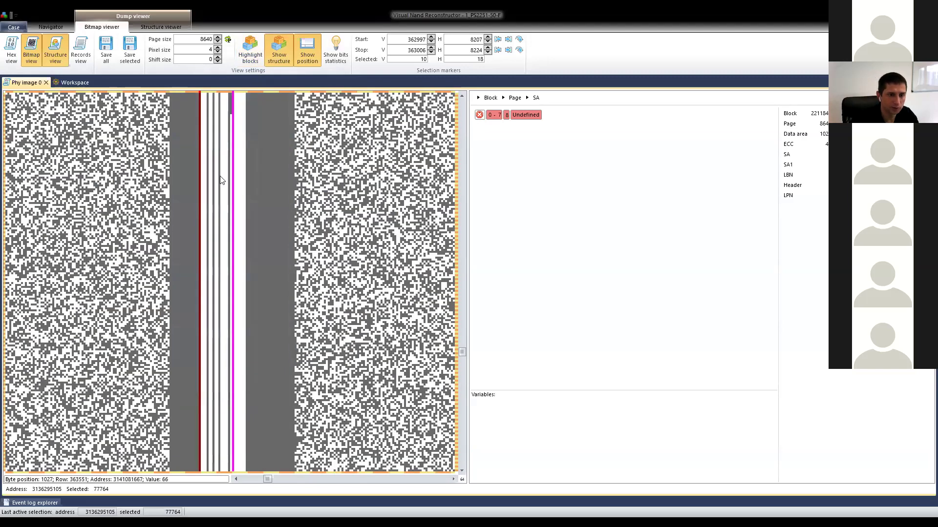
scroll(223, 180, "down", 1)
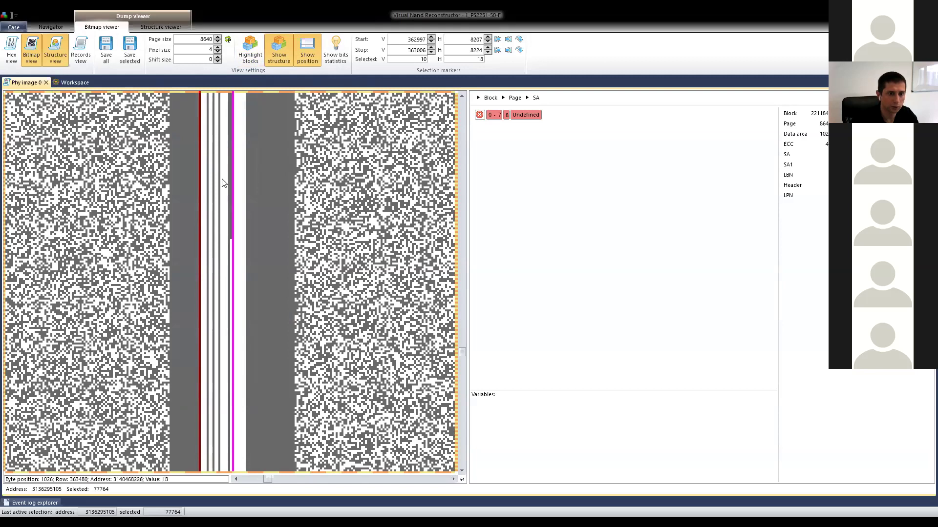
left_click(219, 229)
left_click(215, 247)
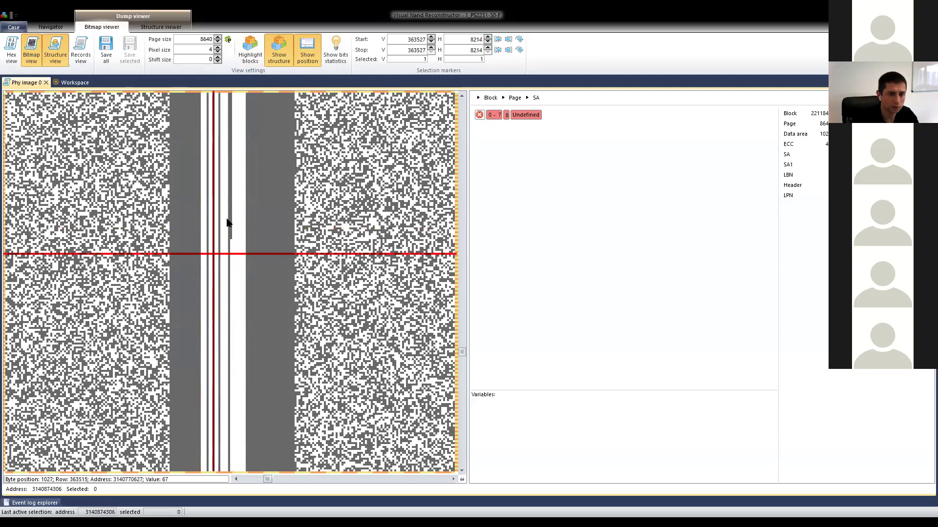
Show the hex data beside the bitmap and bring the 8 SA bytes of page 363527 into view.
left_click(12, 51)
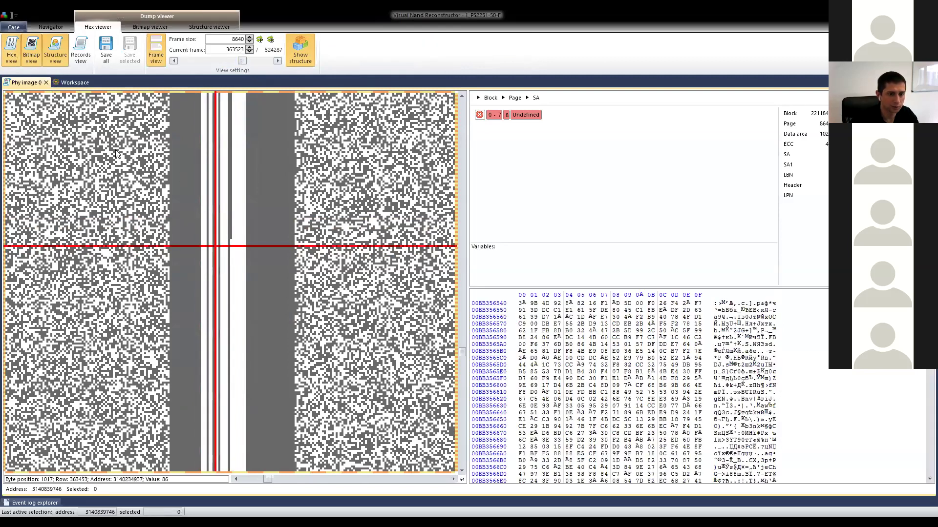
left_click(211, 218)
left_click(217, 254)
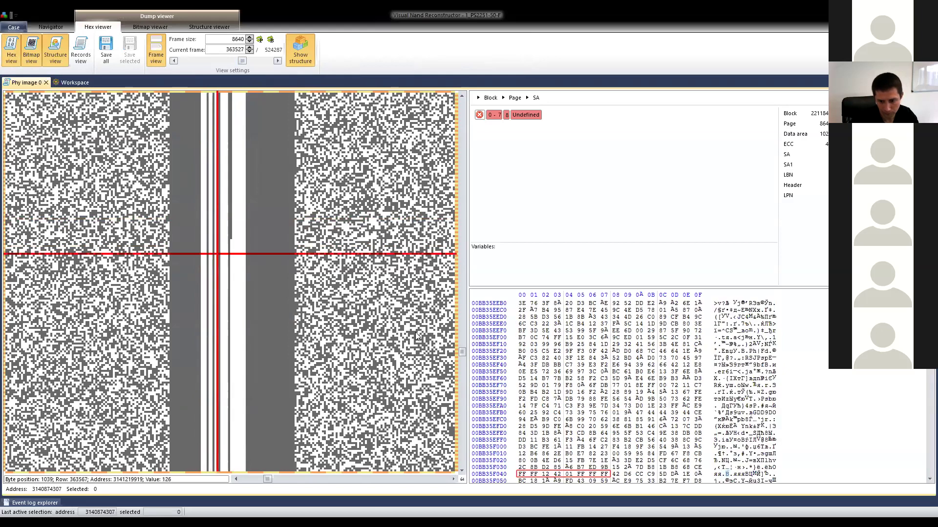
scroll(591, 391, "down", 4)
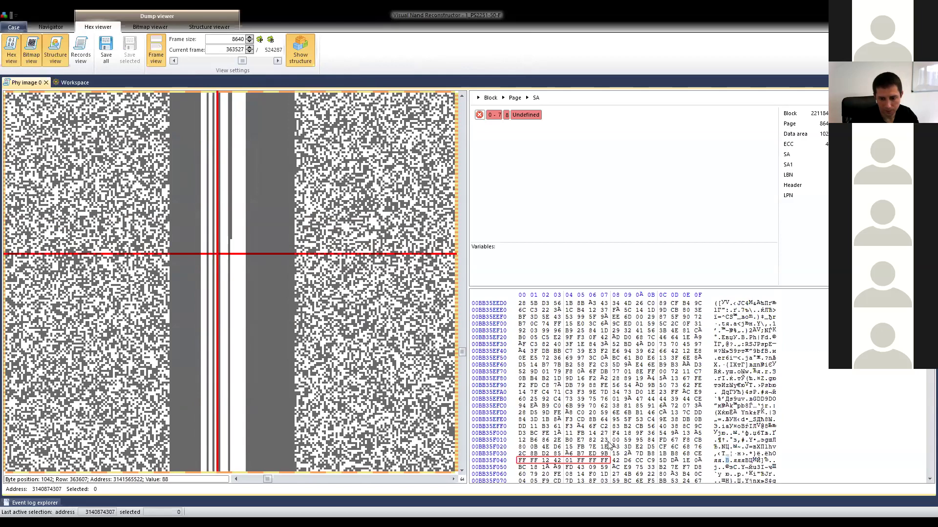
scroll(588, 383, "down", 1)
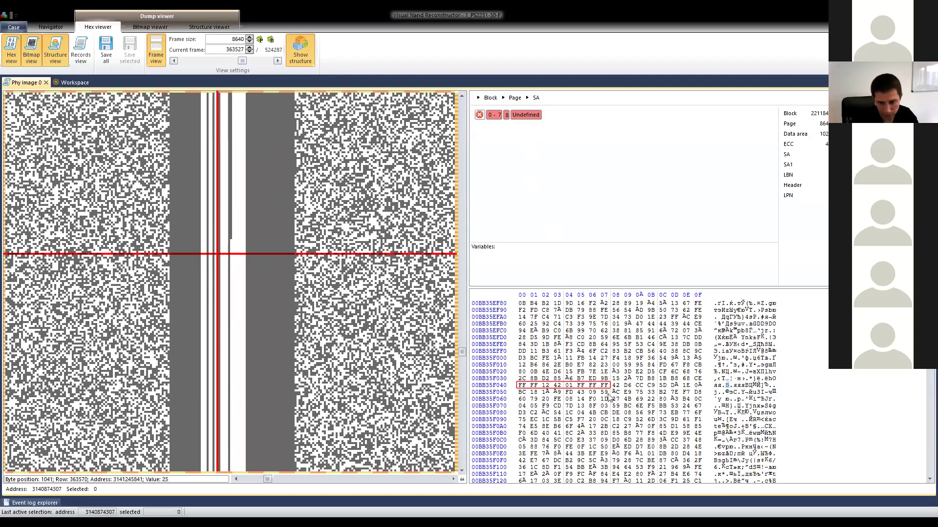
Compare the SA bytes in hex between pages of the same block and pages of the preceding blocks to identify the block number bytes.
left_click_drag(226, 367, 219, 318)
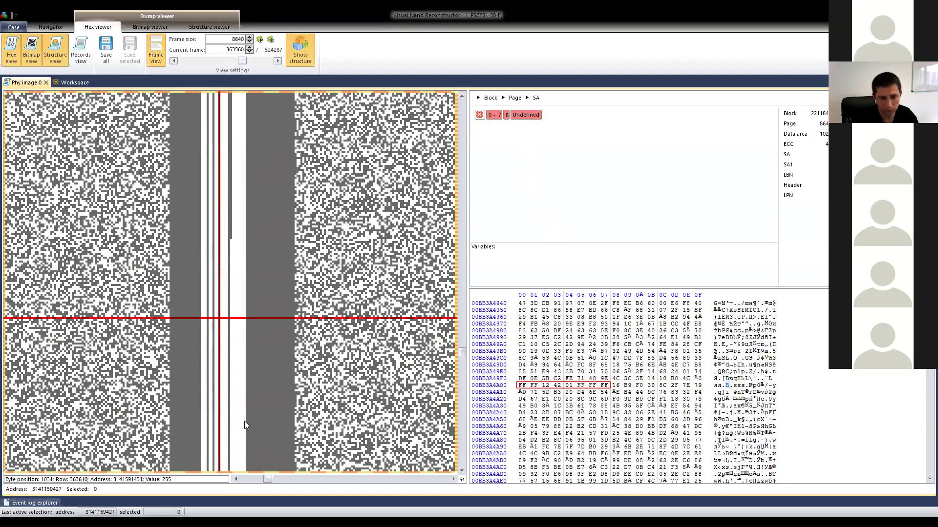
left_click_drag(221, 430, 226, 261)
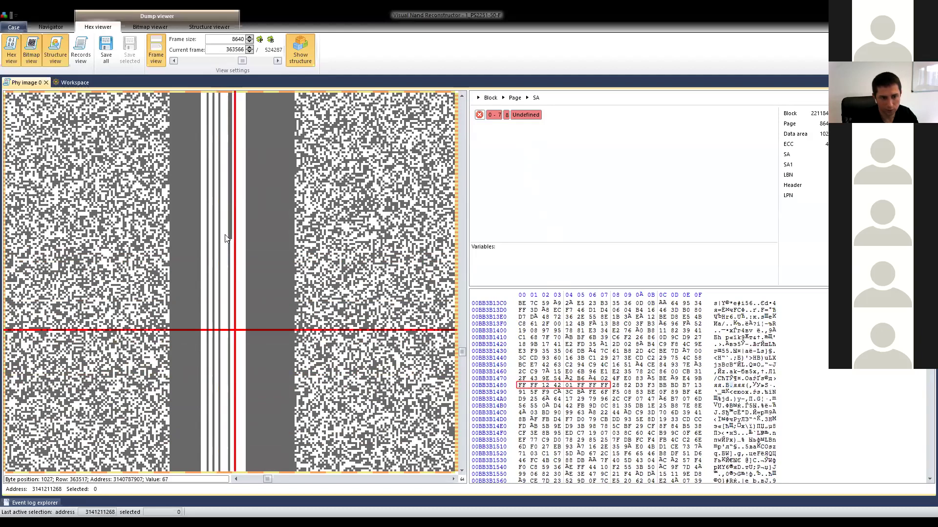
left_click(218, 205)
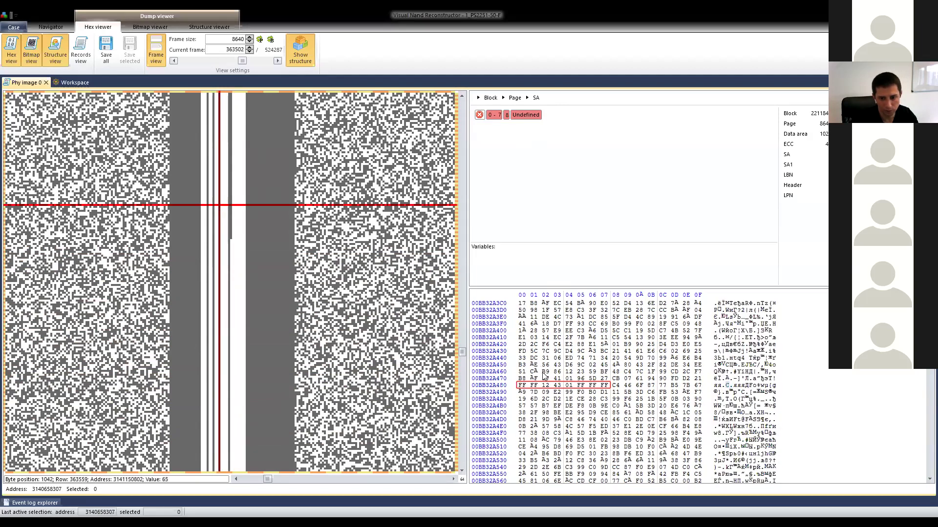
scroll(213, 117, "up", 5)
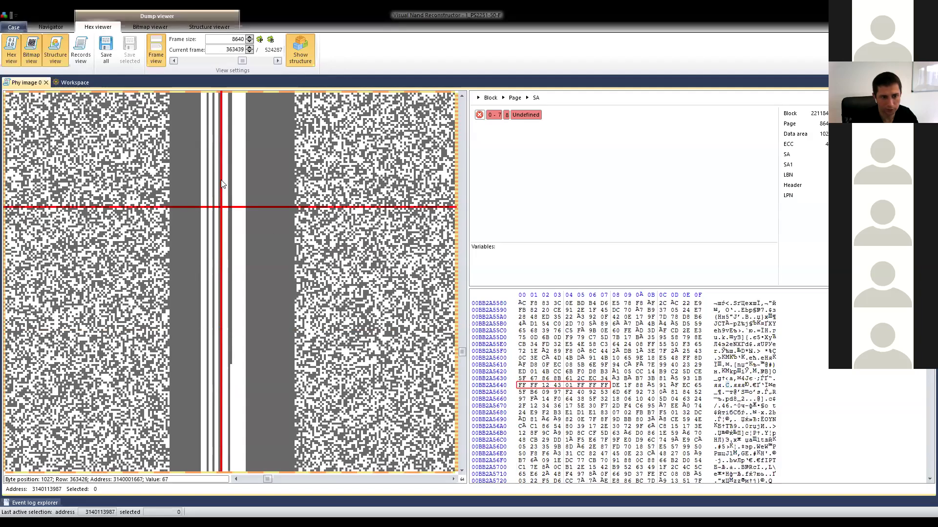
scroll(213, 117, "up", 2)
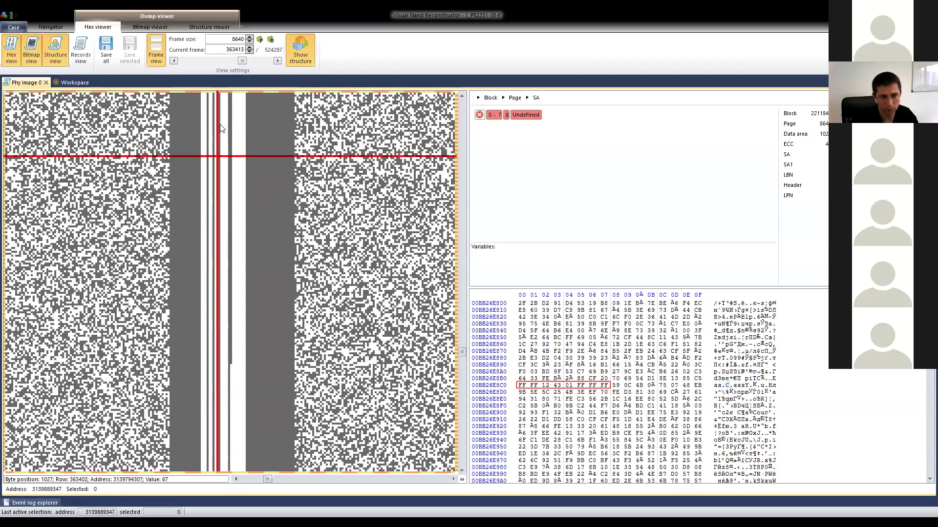
scroll(221, 214, "up", 8)
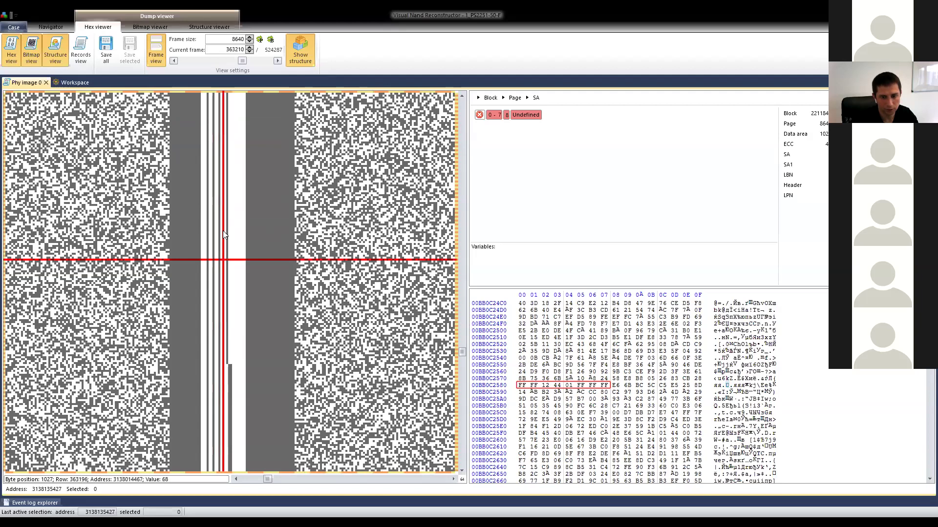
scroll(217, 166, "down", 2)
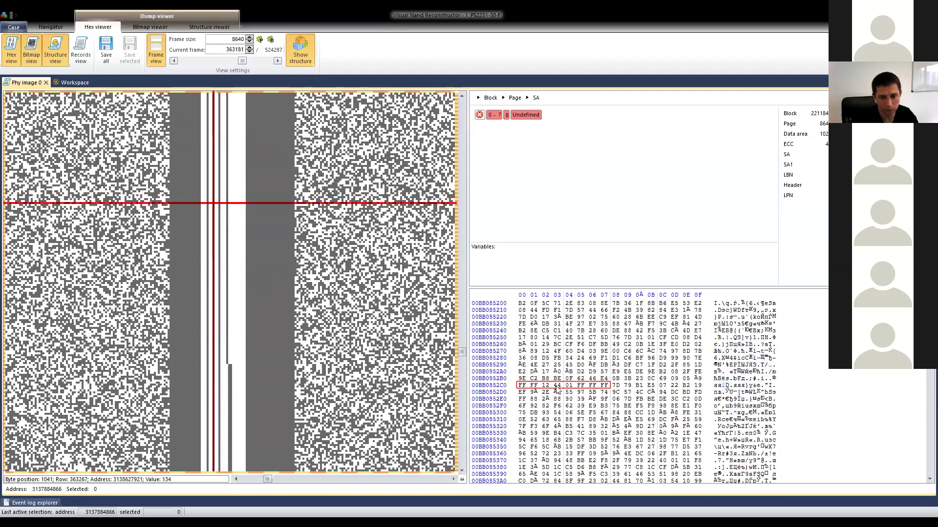
scroll(219, 294, "down", 3)
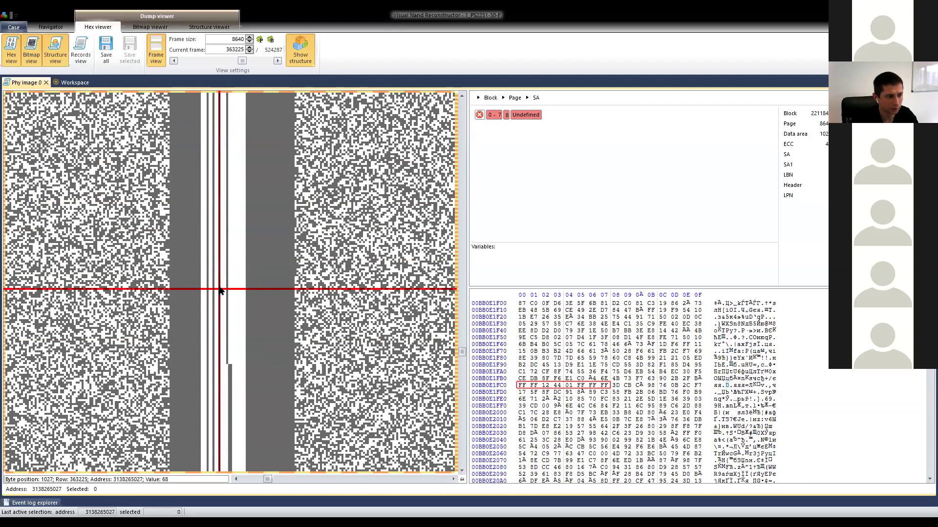
Examine the SA columns in the bitmap across the neighbouring blocks, from row 362916 down to about row 364798, for changes at block boundaries.
scroll(225, 219, "up", 3)
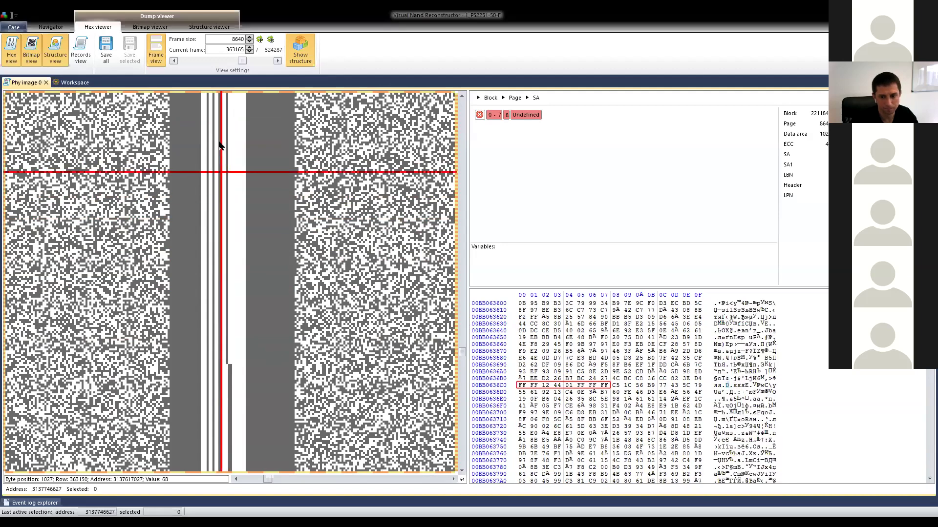
scroll(196, 227, "up", 5)
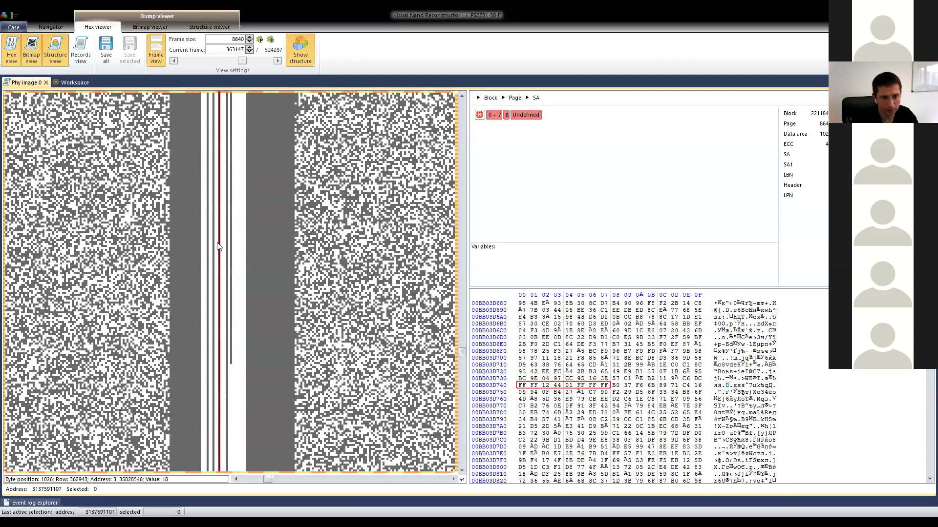
left_click(218, 189)
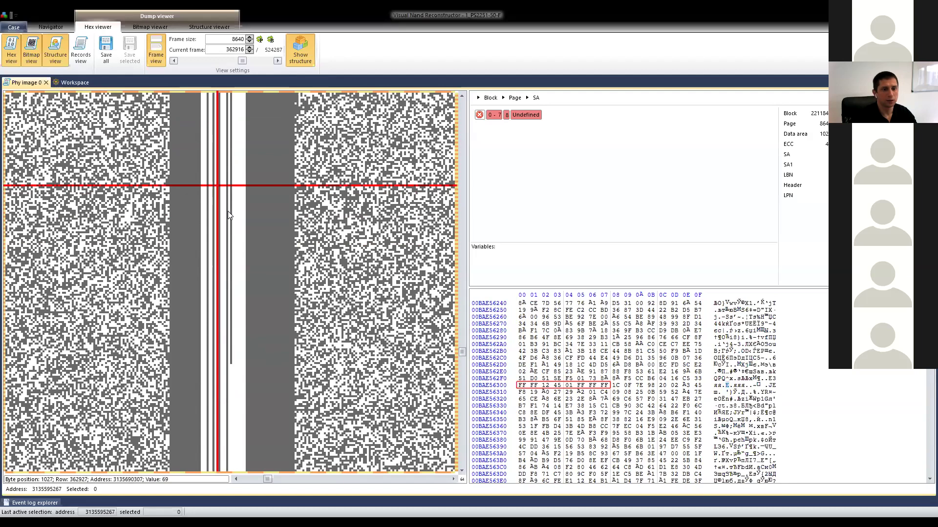
scroll(228, 212, "down", 4)
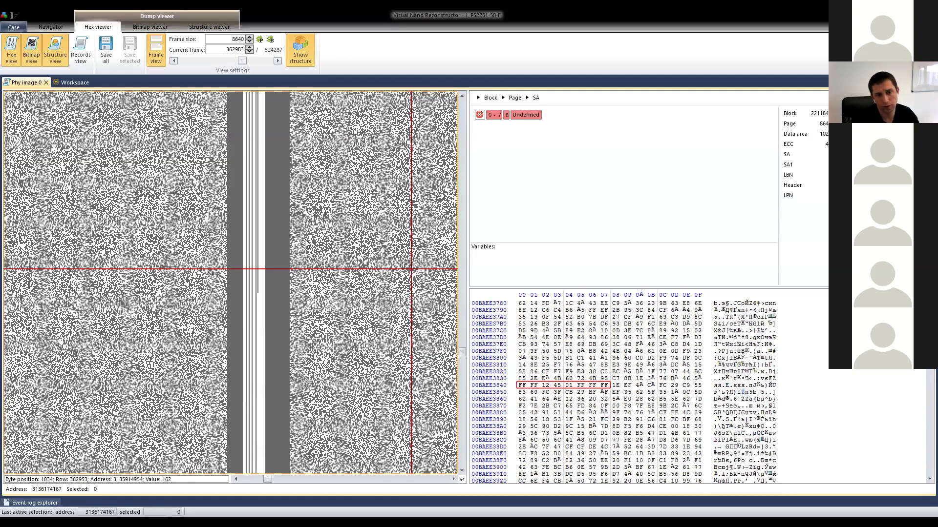
scroll(285, 240, "down", 5)
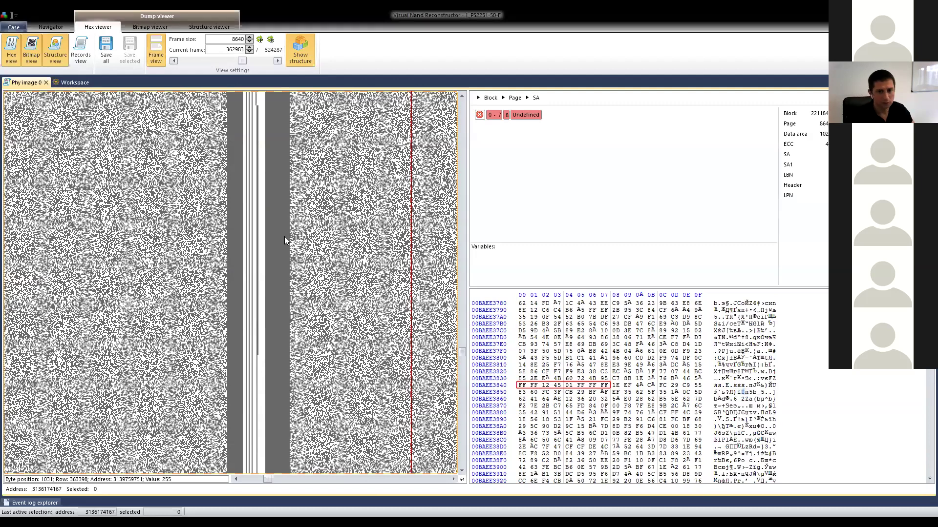
scroll(275, 224, "down", 5)
scroll(276, 220, "down", 4)
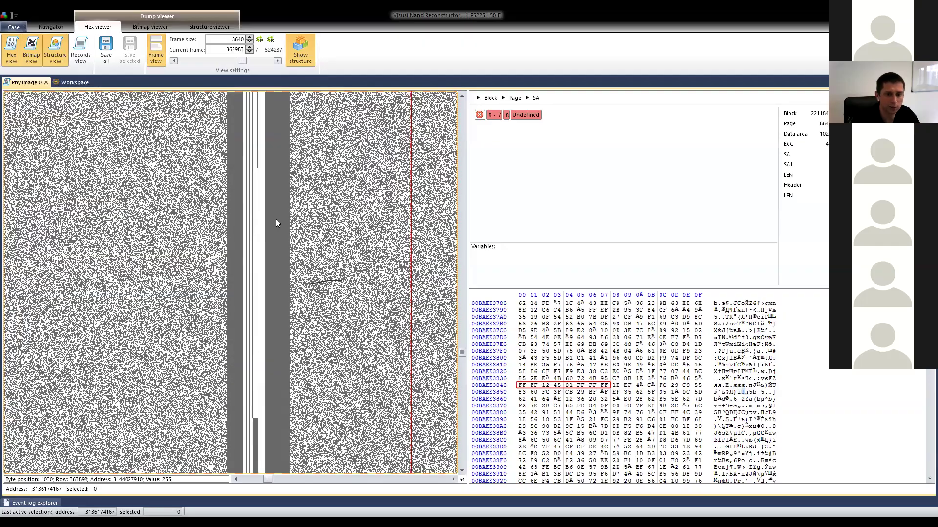
scroll(276, 219, "down", 3)
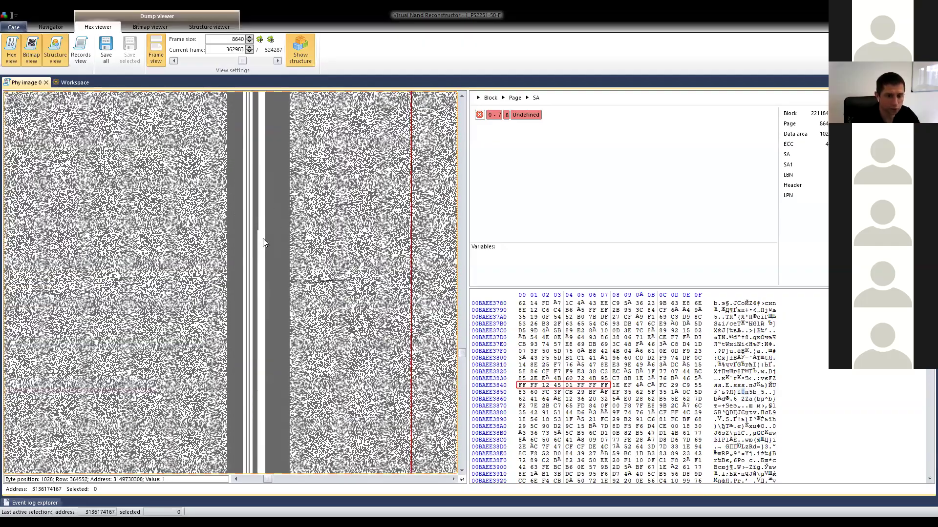
scroll(263, 234, "down", 3)
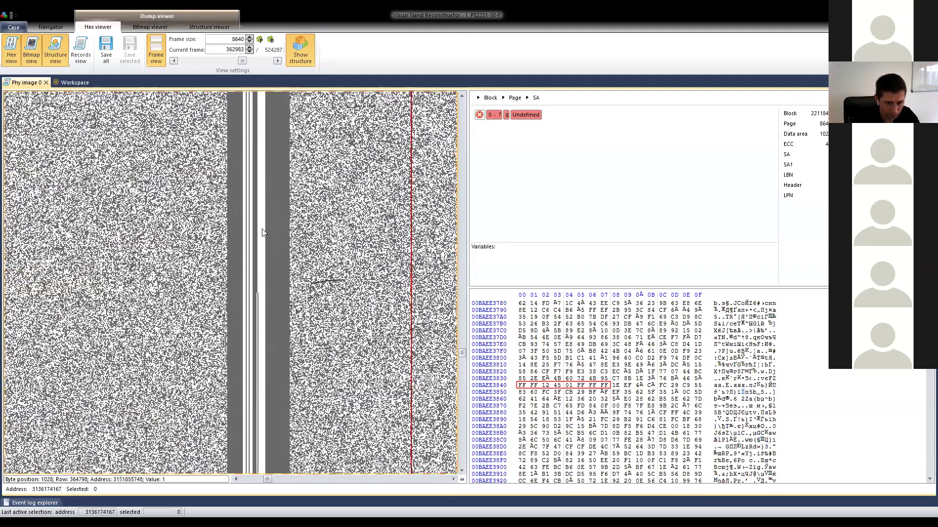
scroll(263, 207, "up", 2)
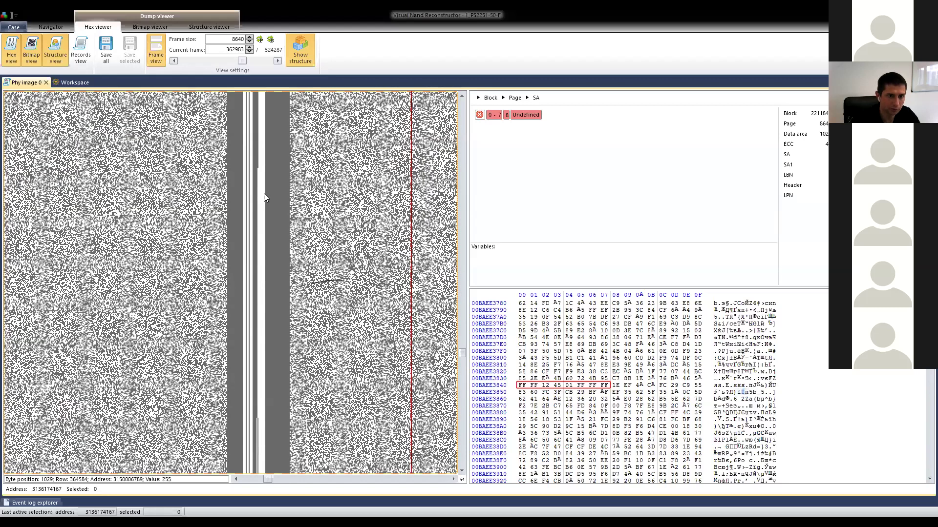
Compare the SA bytes in hex on both sides of the block boundaries near rows 364543 and 364800 and in the blocks below.
left_click(254, 169)
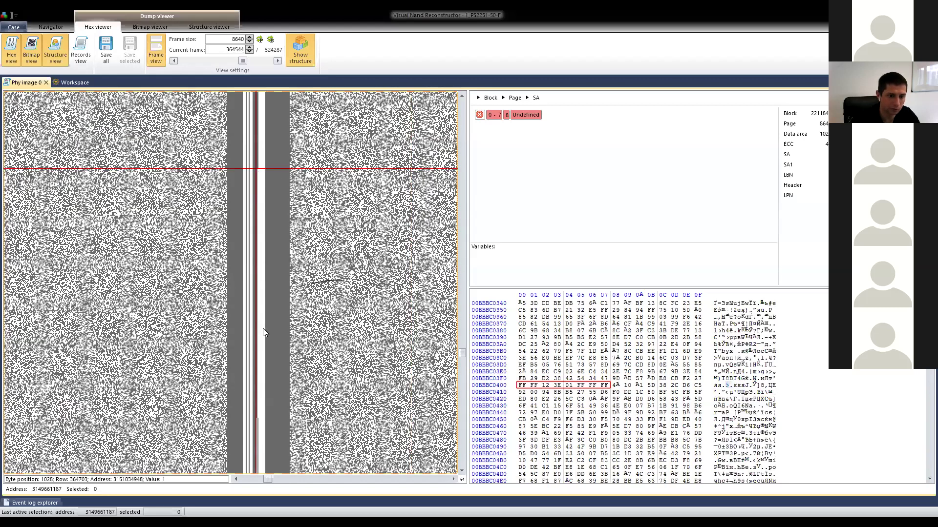
left_click(258, 420)
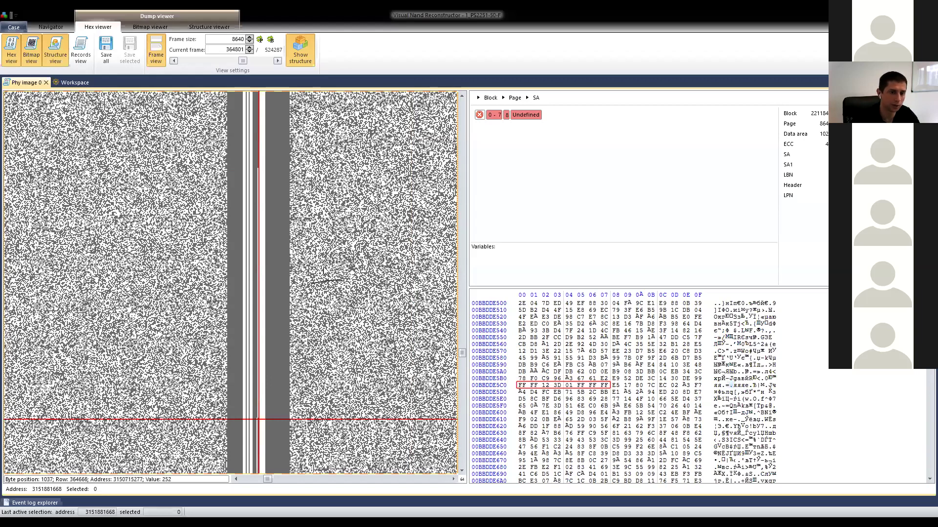
left_click(266, 167)
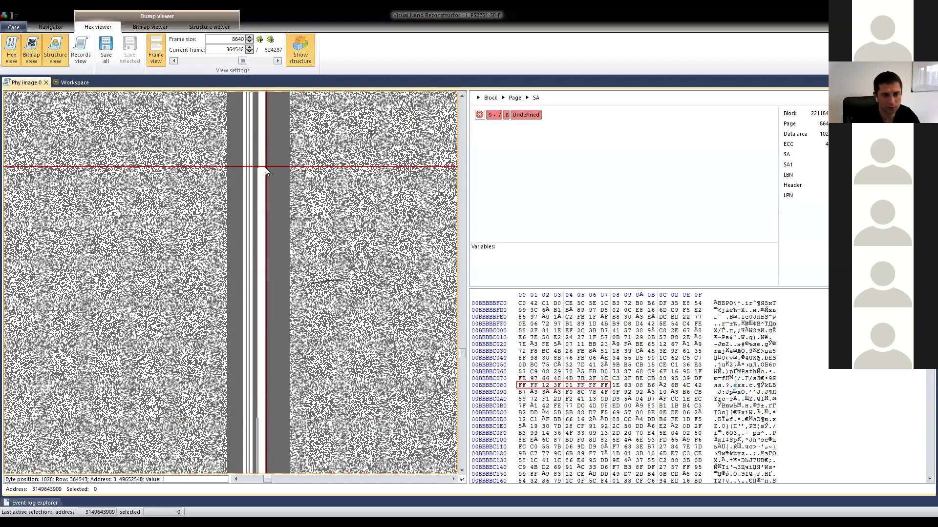
left_click(265, 167)
left_click(262, 417)
scroll(297, 263, "down", 3)
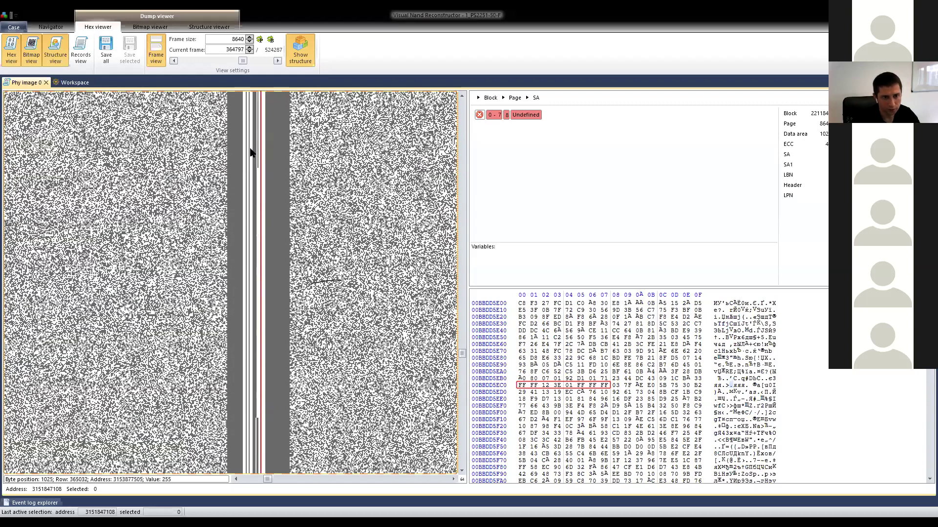
left_click(260, 166)
left_click(268, 291)
left_click_drag(269, 383, 261, 417)
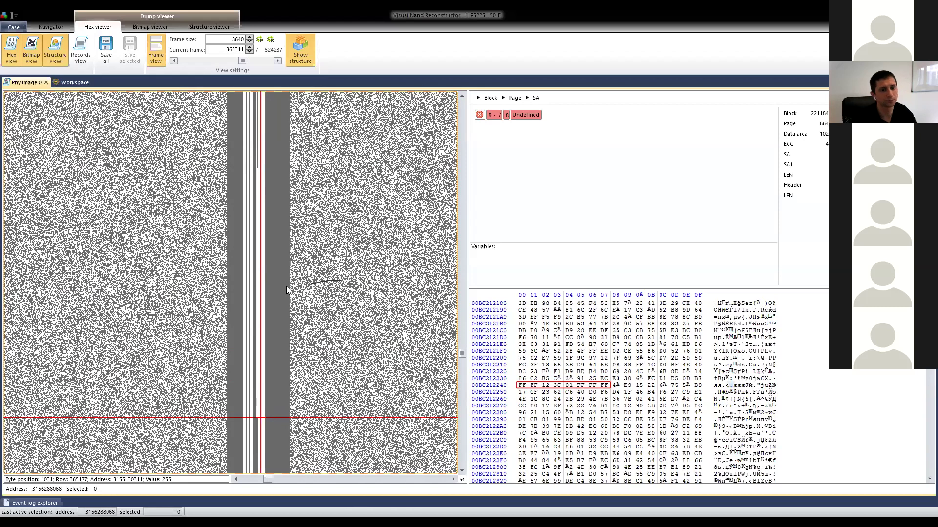
mouse_move(239, 248)
left_mouse_down()
mouse_move(263, 164)
mouse_move(249, 177)
mouse_move(264, 194)
mouse_move(240, 182)
mouse_move(253, 185)
left_mouse_up()
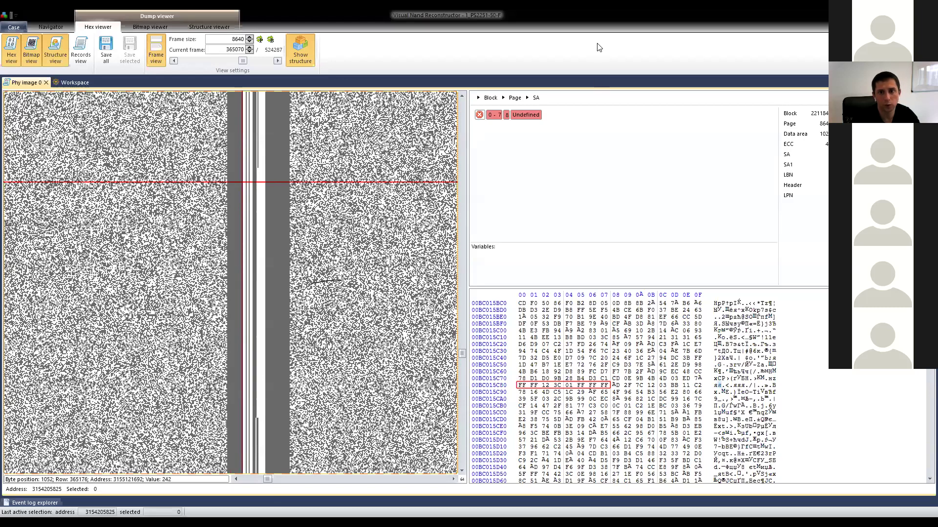
Define the LBN structure in the SA from start address 2 to stop address 3.
left_click(519, 119)
double_click(519, 118)
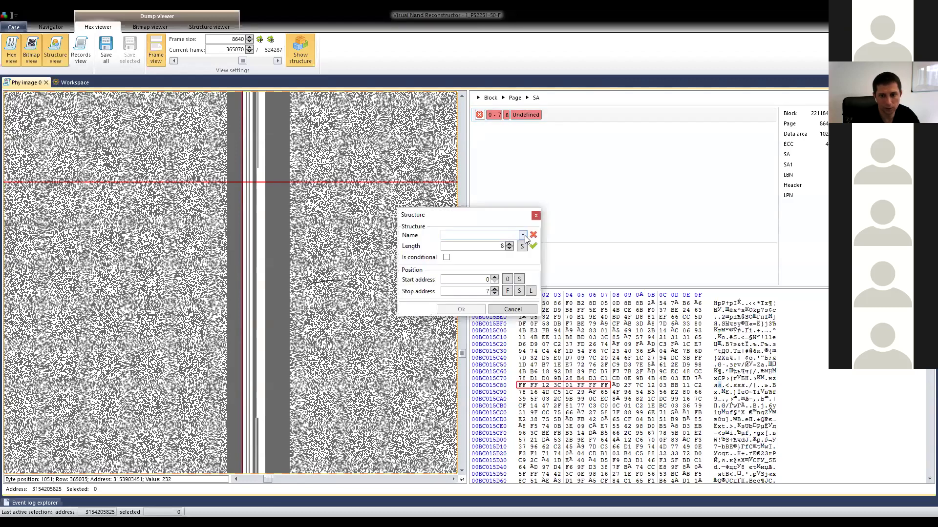
left_click(523, 236)
left_click(464, 258)
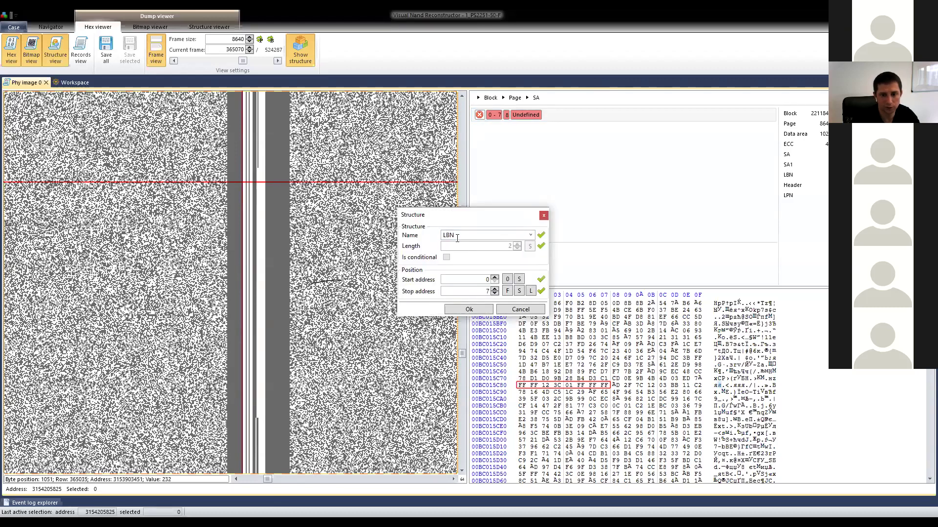
left_click(495, 278)
left_click(494, 278)
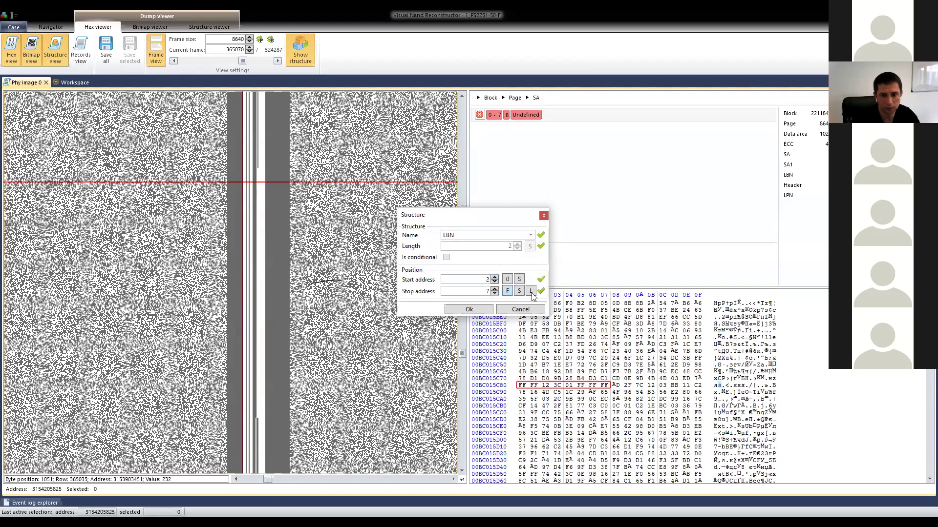
left_click(494, 288)
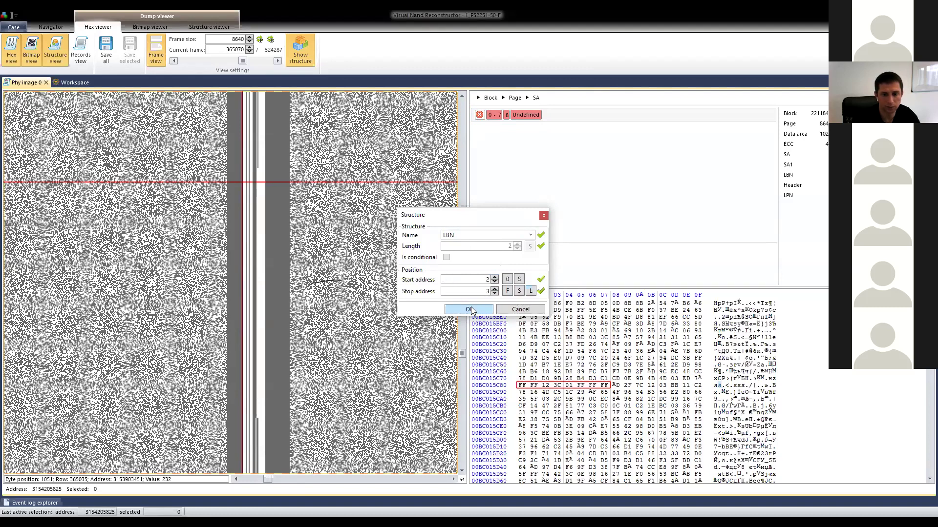
left_click(471, 310)
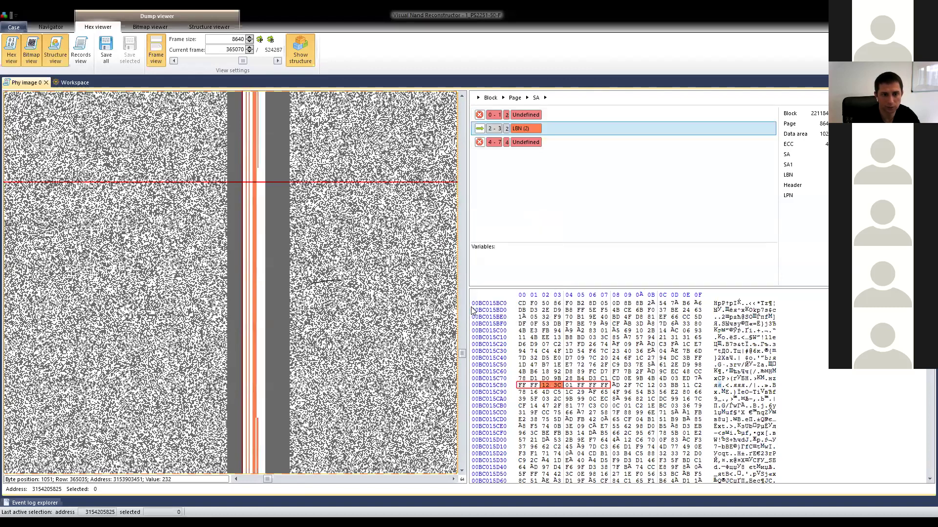
Check the highlighted LBN columns in the bitmap across the following blocks down to about row 369663.
left_click(325, 212)
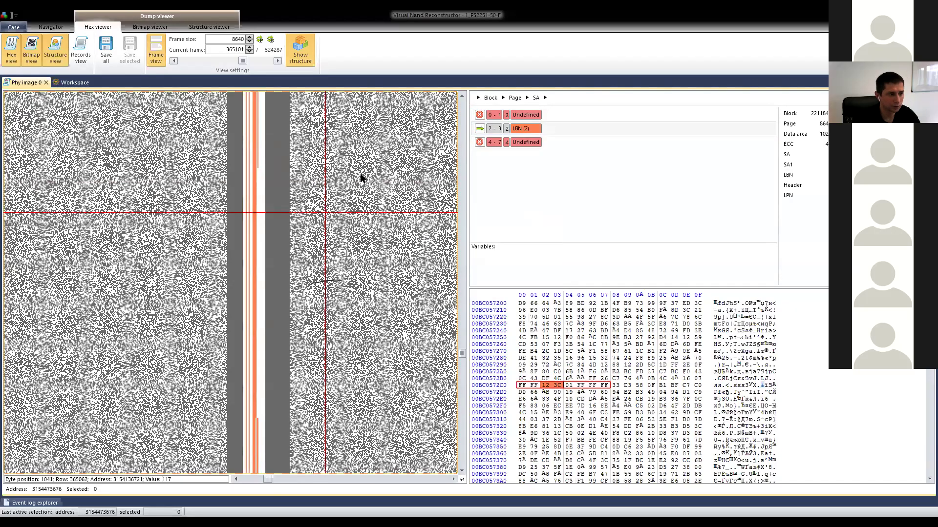
scroll(339, 174, "down", 3)
scroll(339, 174, "down", 10)
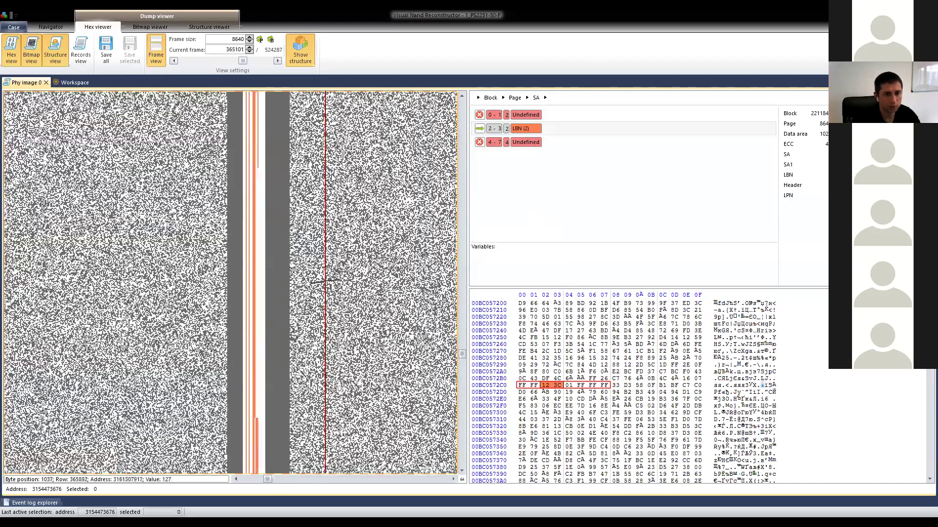
scroll(317, 179, "down", 5)
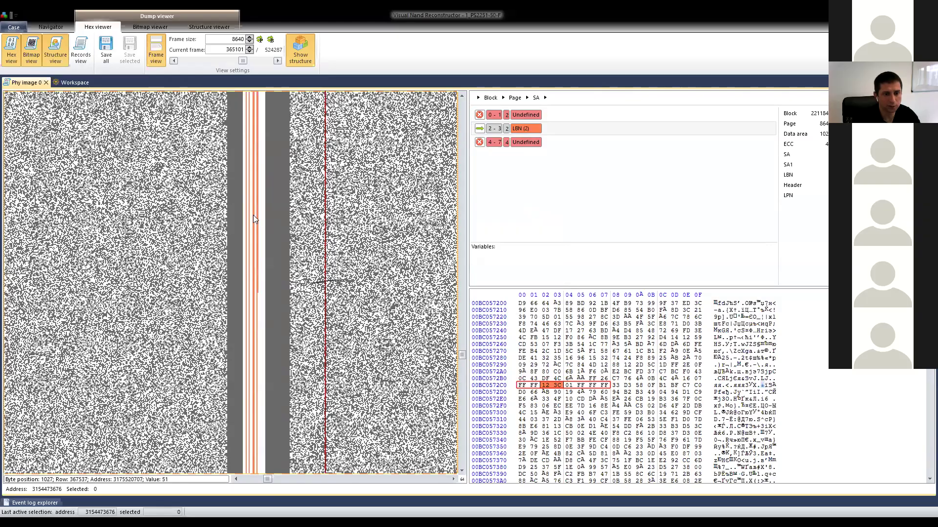
scroll(314, 210, "down", 5)
scroll(314, 210, "down", 10)
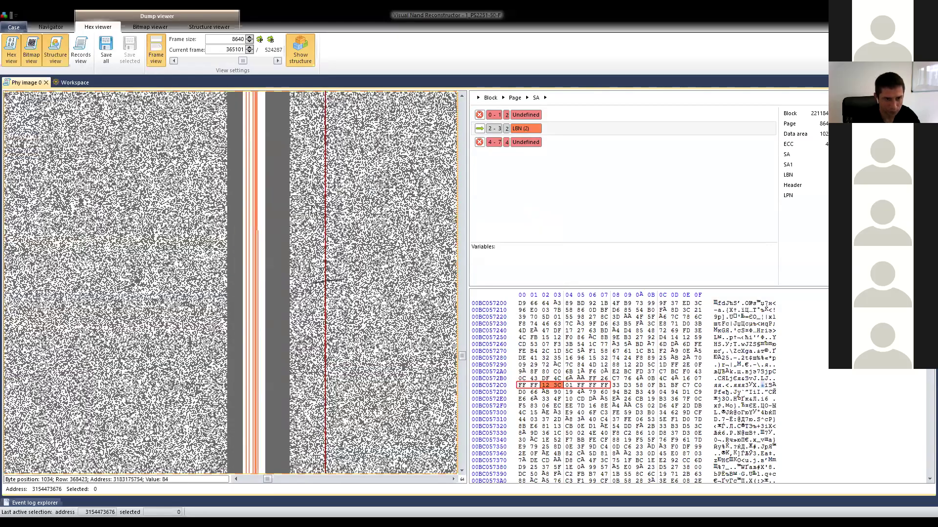
scroll(278, 157, "down", 5)
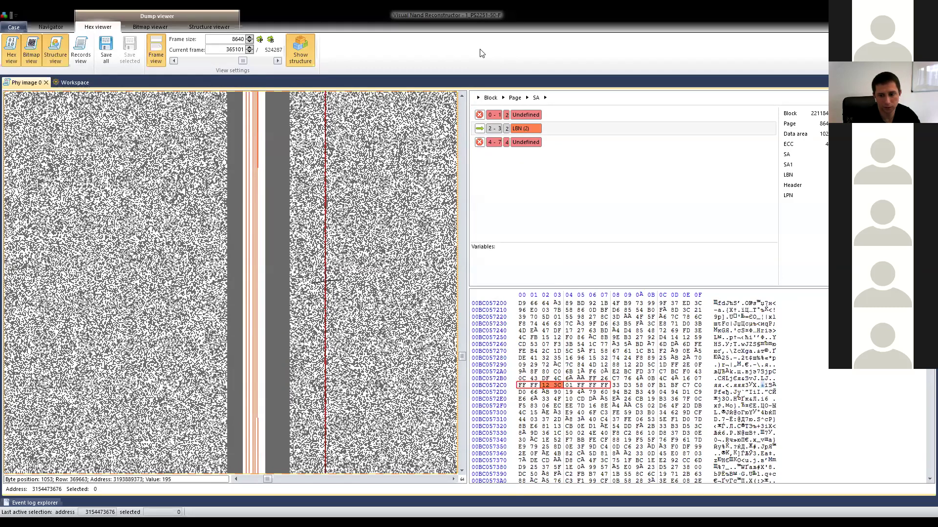
Consult the presentation slide on typical header and LBN locations for SM and Phison controllers, and return to the dump viewer.
key("alt+Tab")
scroll(452, 266, "down", 2)
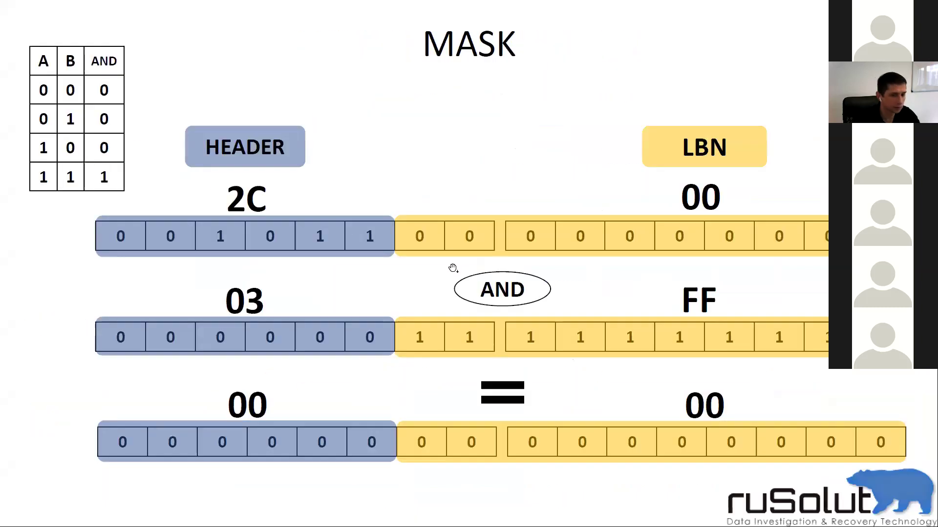
scroll(486, 264, "up", 4)
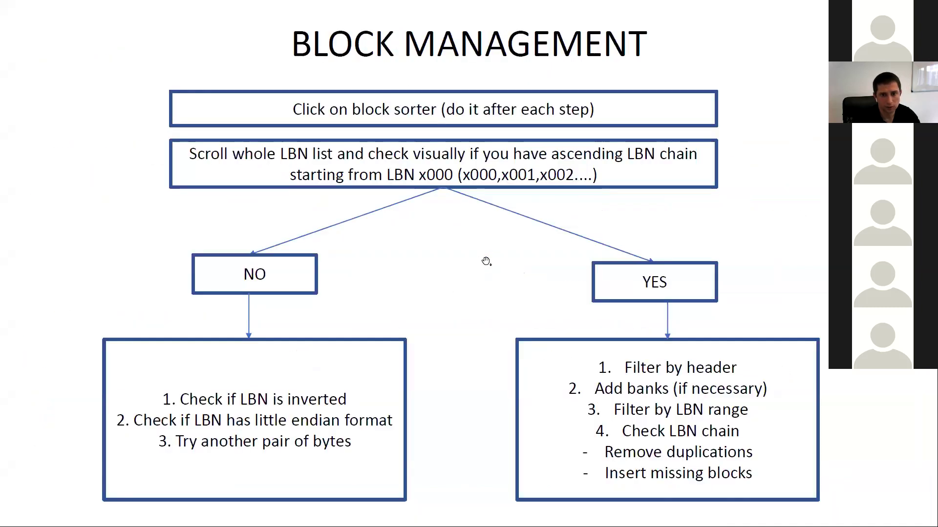
scroll(486, 262, "down", 1)
scroll(486, 263, "up", 1)
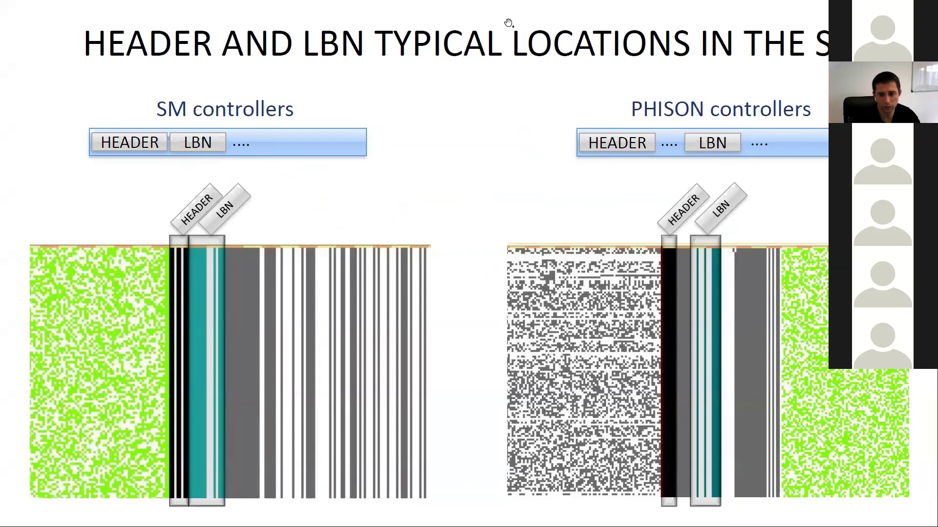
key("alt+Tab")
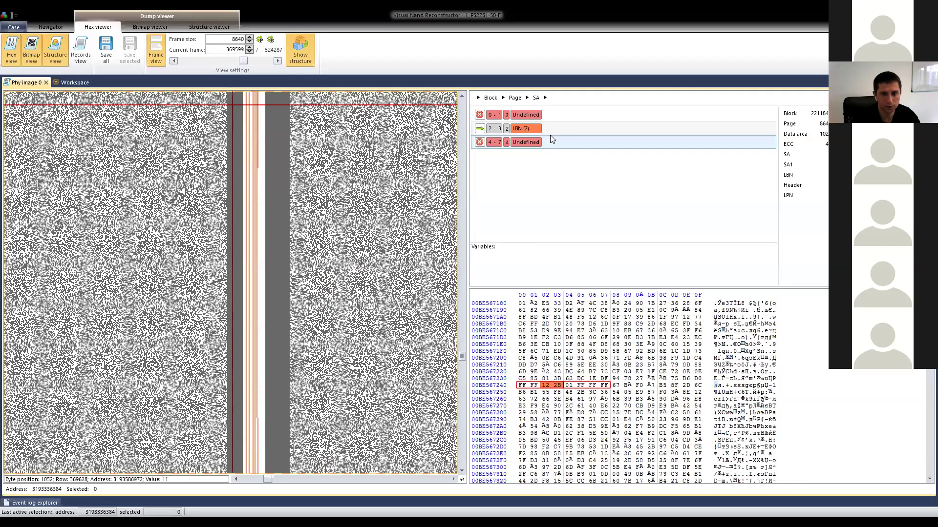
Define the one-byte Header structure at address 0 of the SA.
double_click(540, 118)
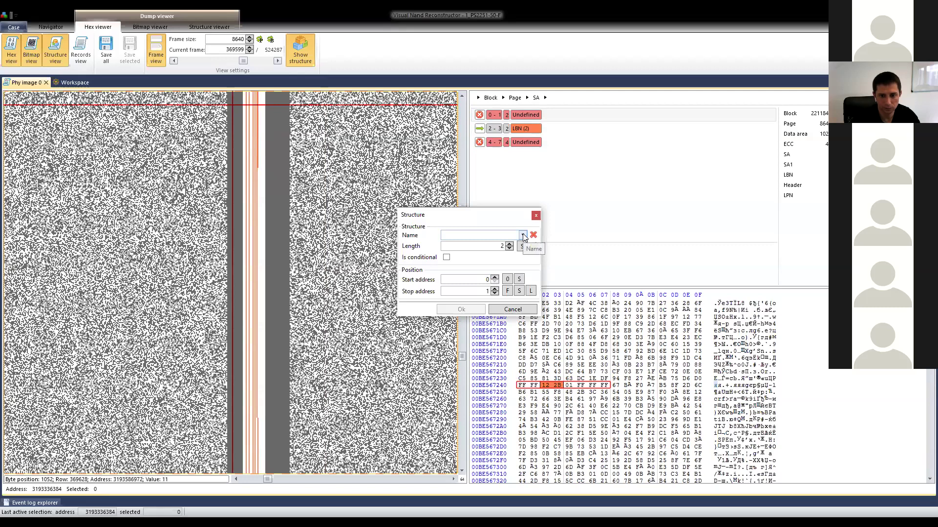
left_click(523, 236)
left_click(476, 270)
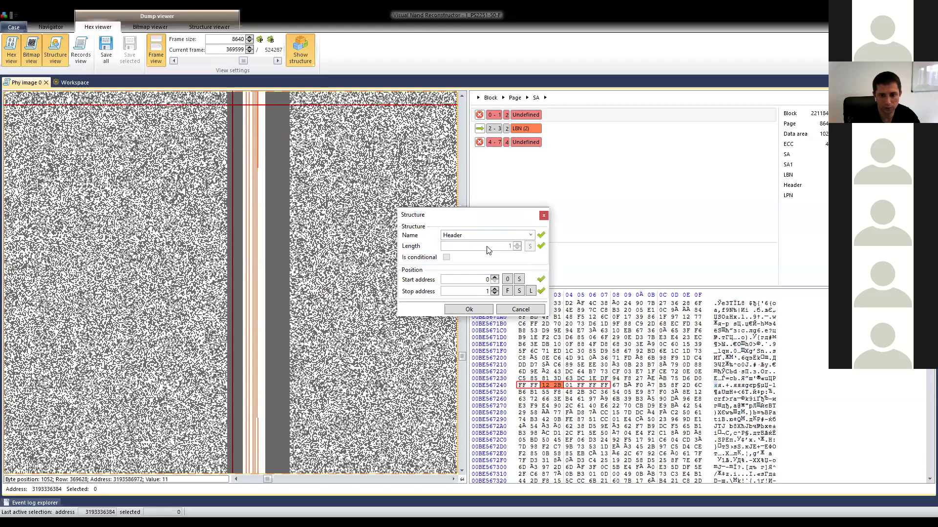
left_click(531, 291)
left_click(478, 311)
left_click(246, 190)
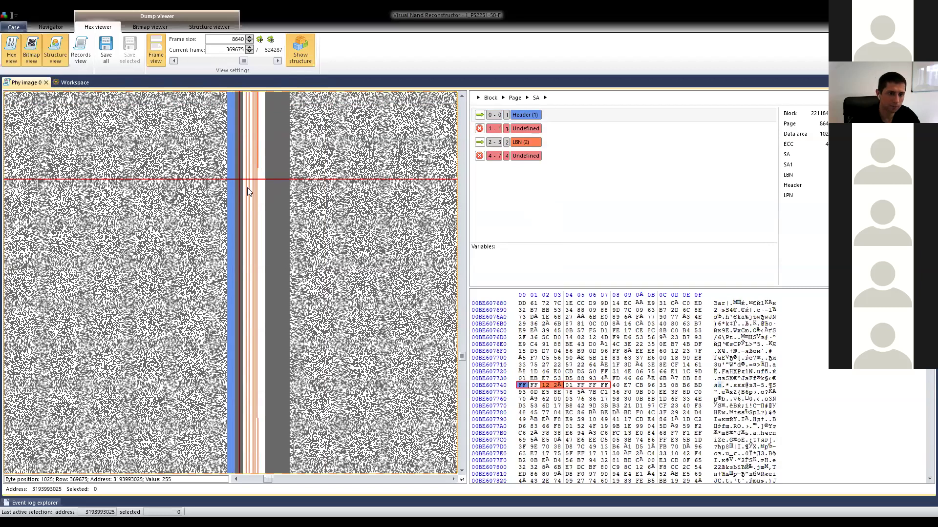
Define a one-byte structure named test at address 1 of the SA, between Header and LBN.
double_click(531, 130)
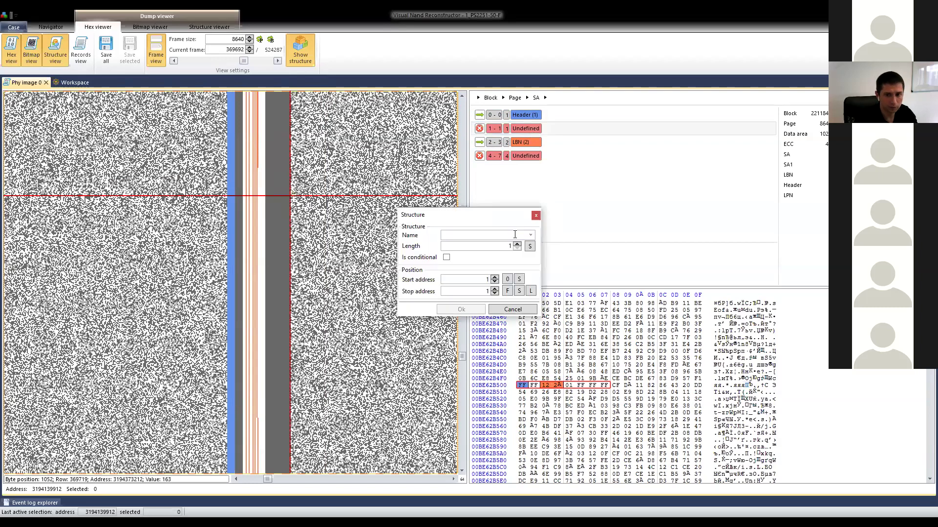
type("test")
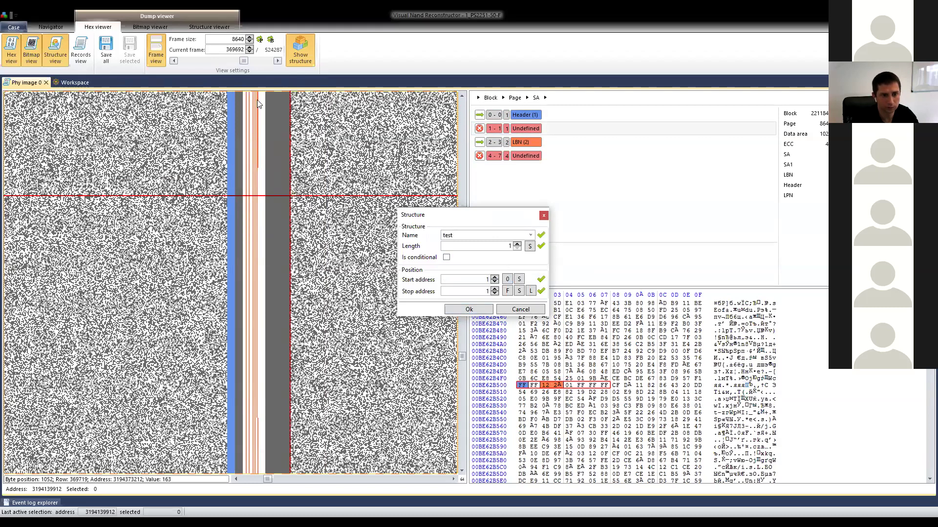
left_click(477, 309)
scroll(259, 151, "down", 5)
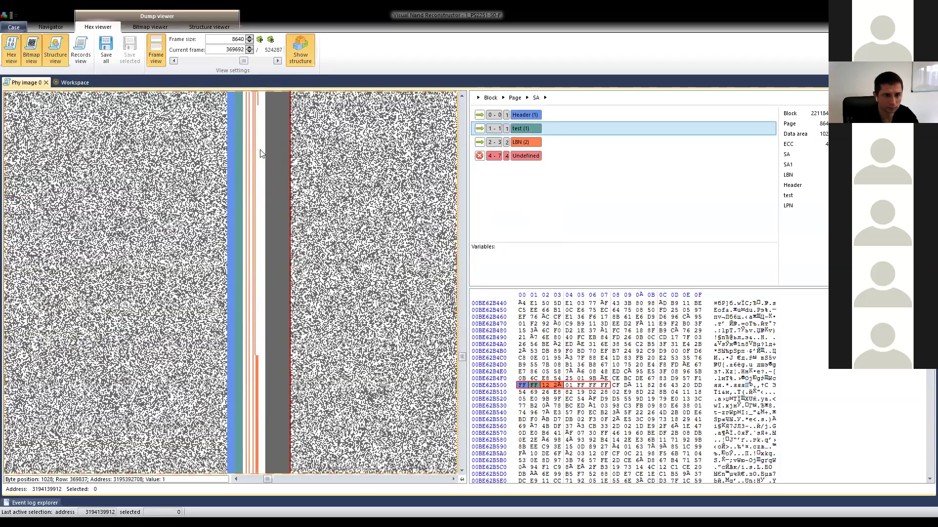
Check the Header, test and LBN columns in the bitmap across the following blocks down to about row 372484, and close the dump viewer.
scroll(259, 151, "down", 10)
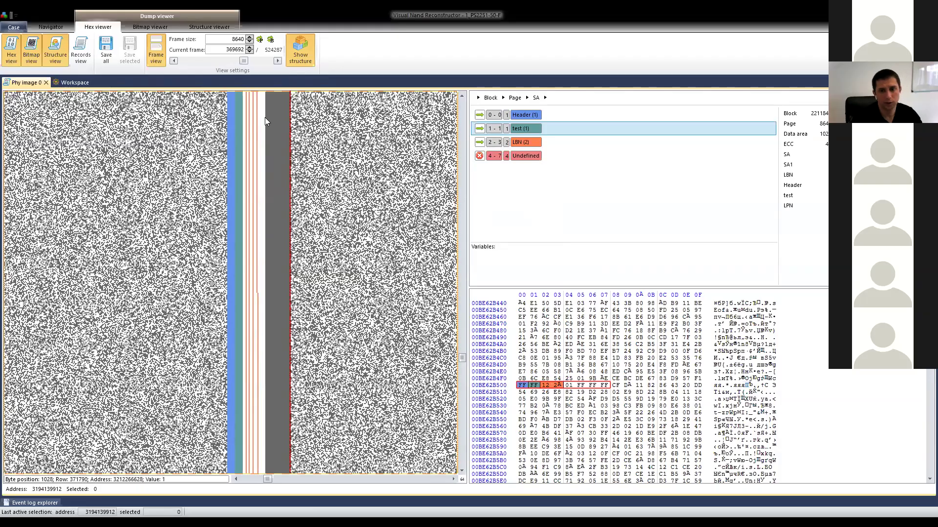
scroll(299, 168, "down", 3)
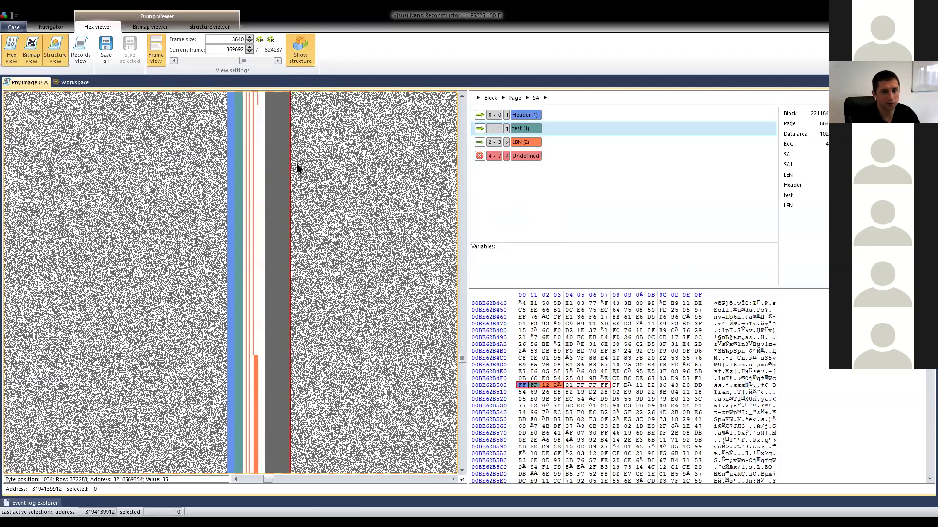
scroll(263, 145, "up", 3)
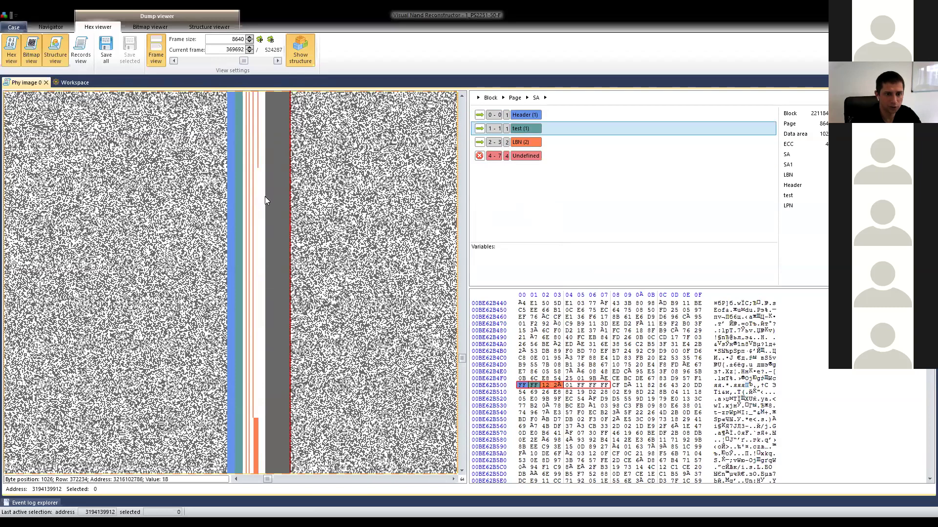
left_click(254, 168)
left_click(256, 422)
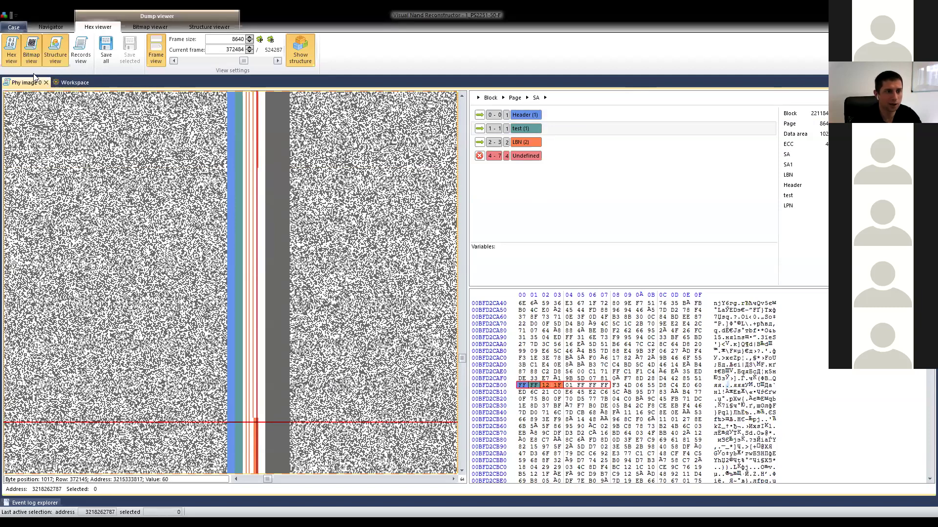
left_click(47, 82)
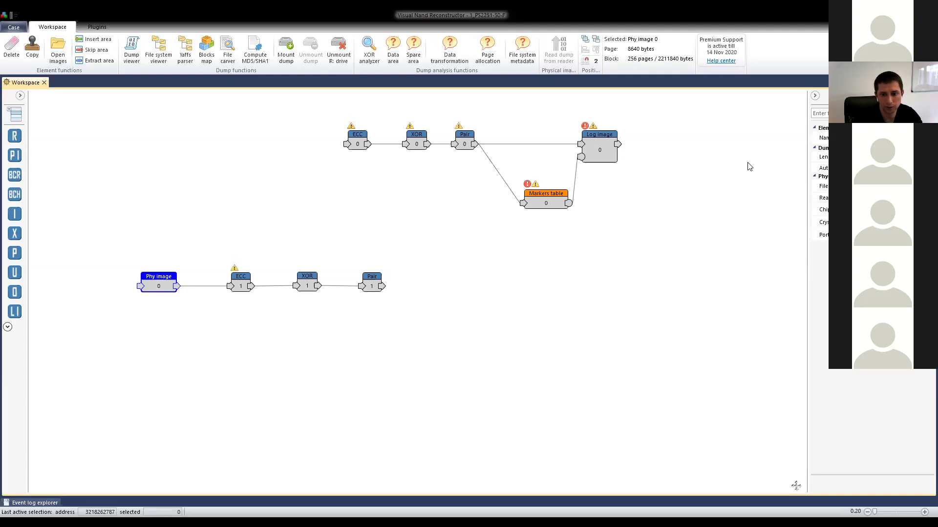
Consult the presentation slide on the HEADER byte and filtering out blocks by header, and return to the workspace.
key("alt+Tab")
left_click(528, 263)
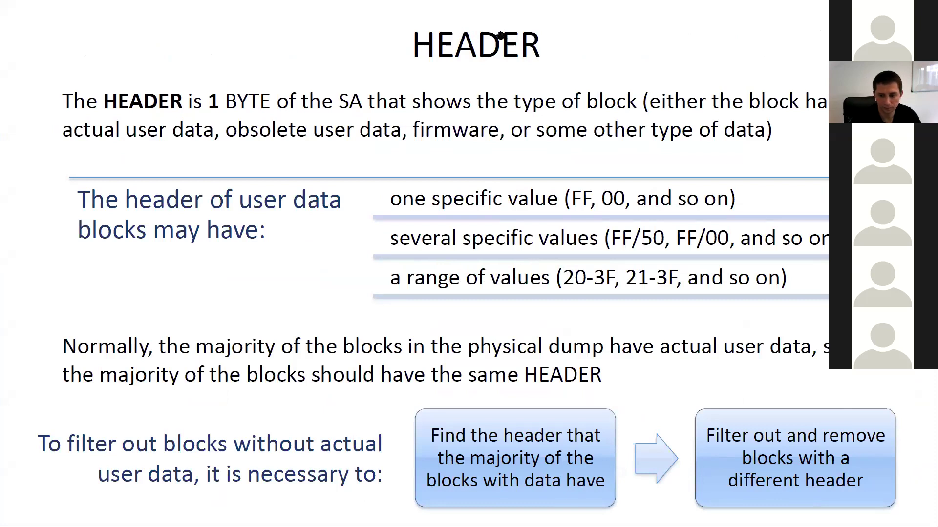
key("alt+Tab")
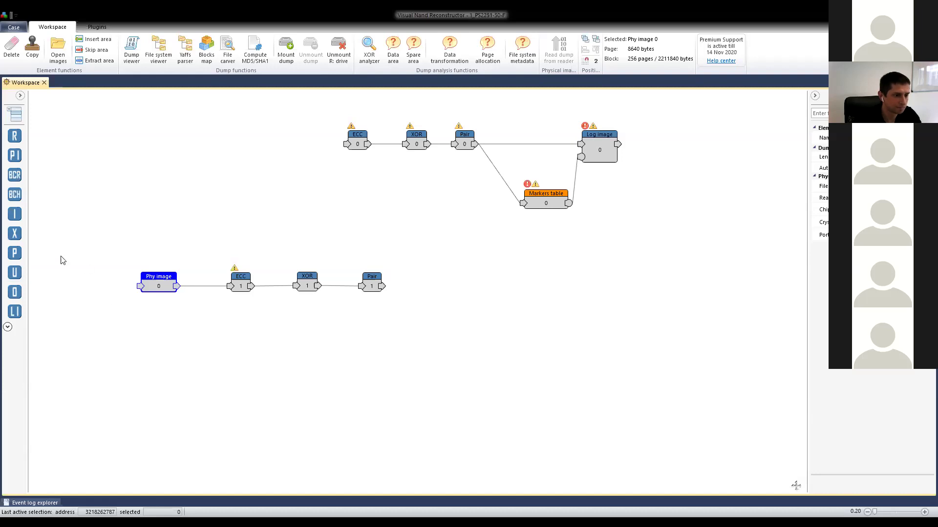
Add a Log image element after Pair 1 and a Markers table element below them in the workspace.
left_click_drag(13, 316, 124, 320)
left_click_drag(509, 282, 507, 291)
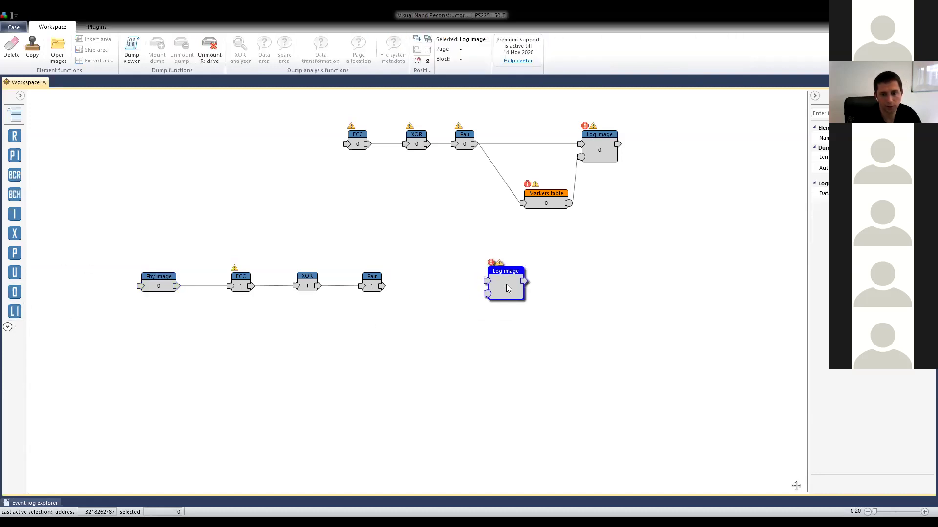
left_click(20, 117)
left_click(49, 131)
left_click_drag(15, 136, 447, 358)
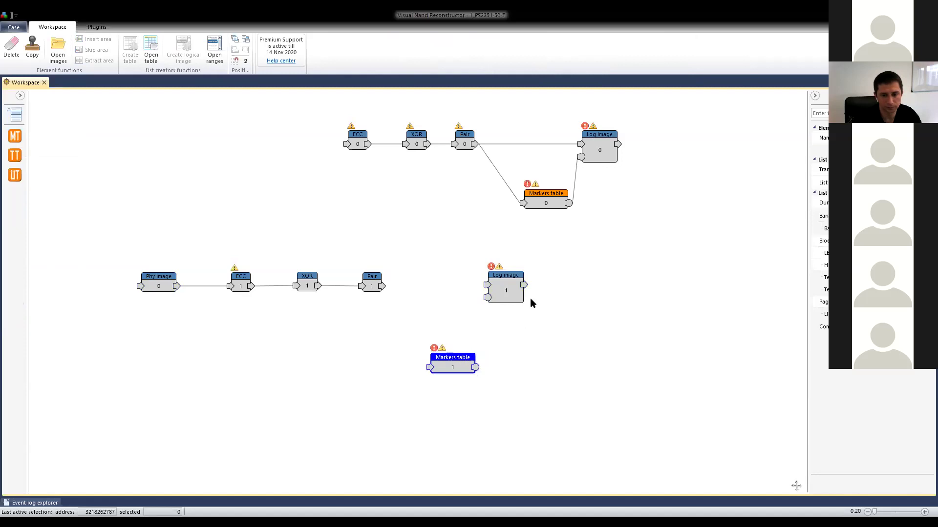
Connect Pair 1 to Log image 1 and Markers table 1, link the Markers table to the Log image, and align the elements.
left_click_drag(520, 298, 535, 297)
left_click_drag(382, 287, 507, 289)
left_click(374, 285)
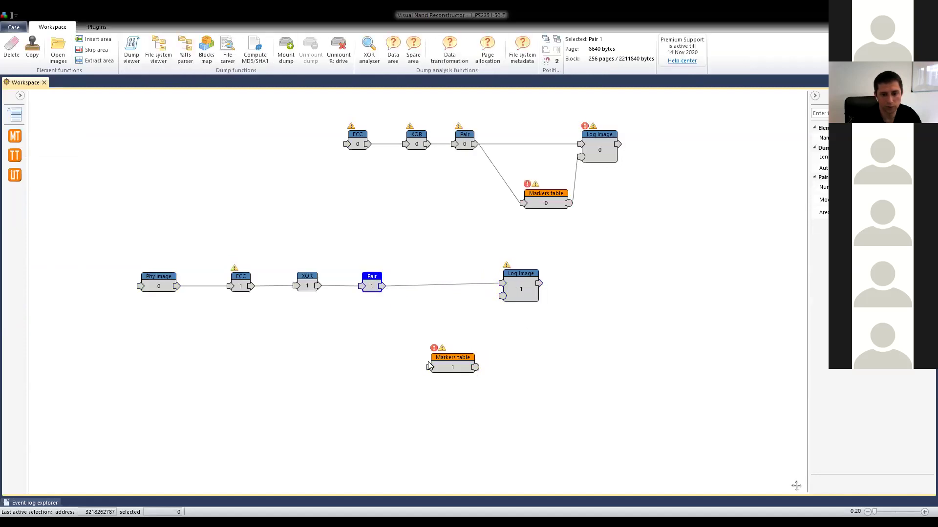
left_click_drag(382, 291, 503, 296)
left_click_drag(452, 365, 444, 357)
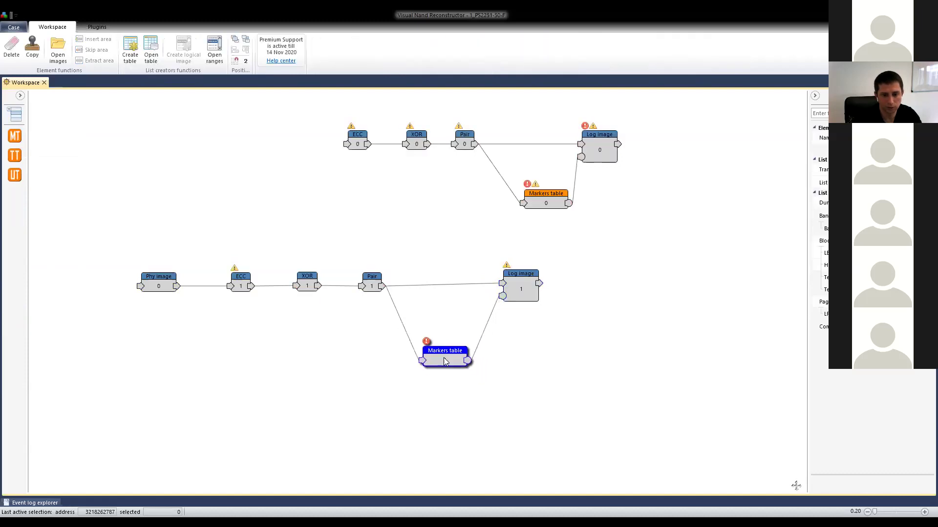
left_click_drag(526, 291, 524, 294)
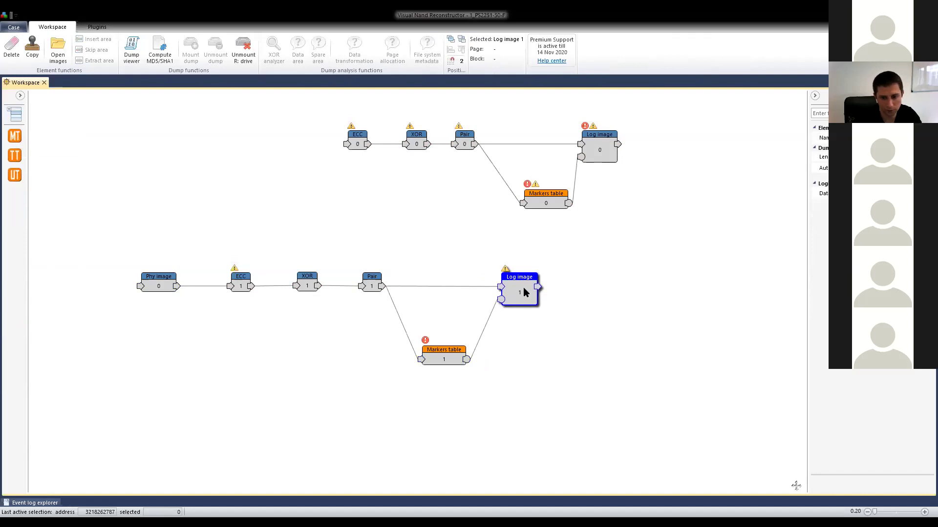
Set up the LBN, Header and Test1 positions in the parameters of Markers table 1.
left_click(440, 357)
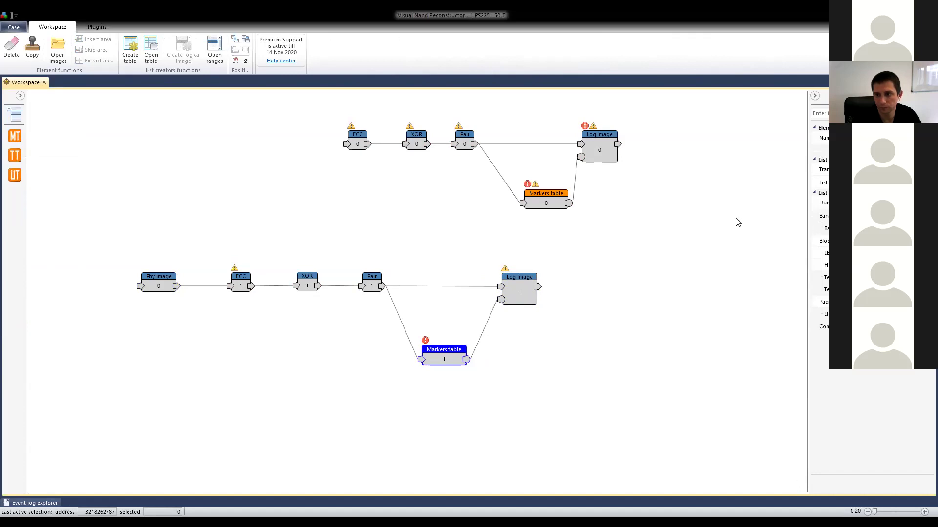
left_click(795, 485)
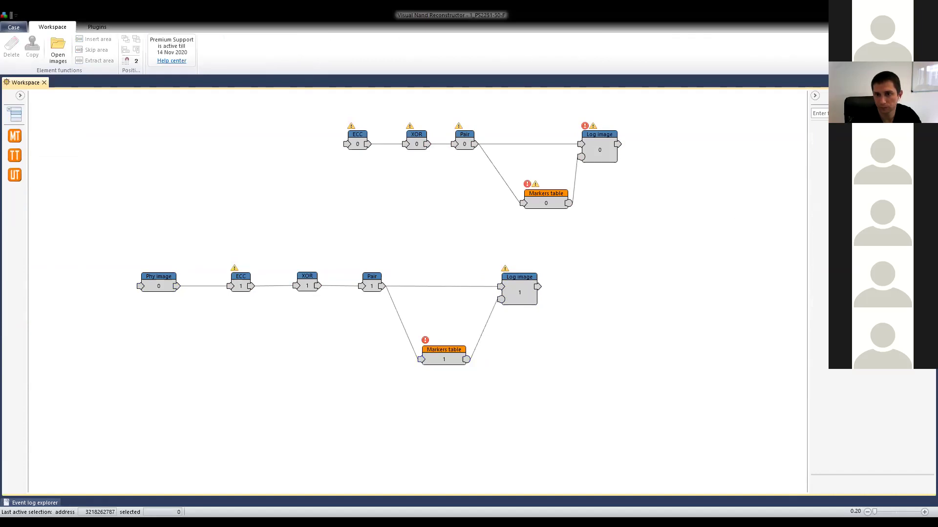
left_click(449, 359)
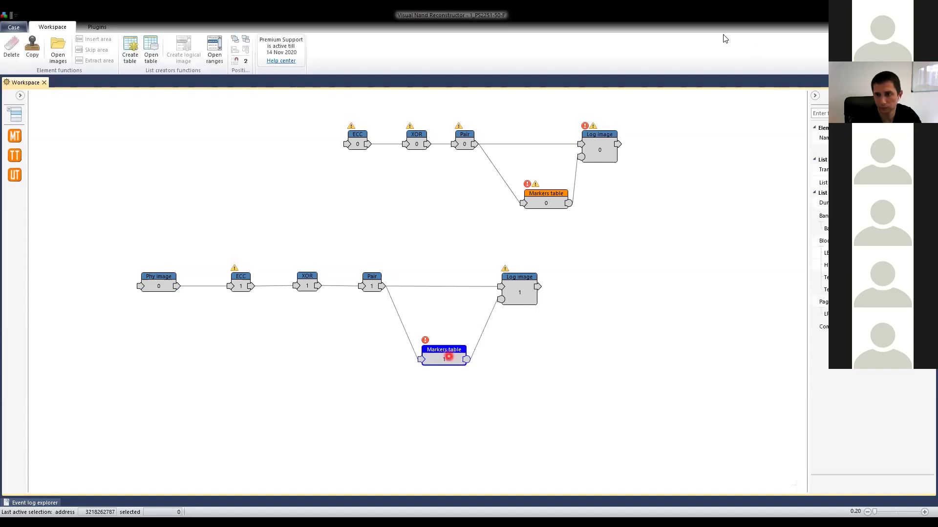
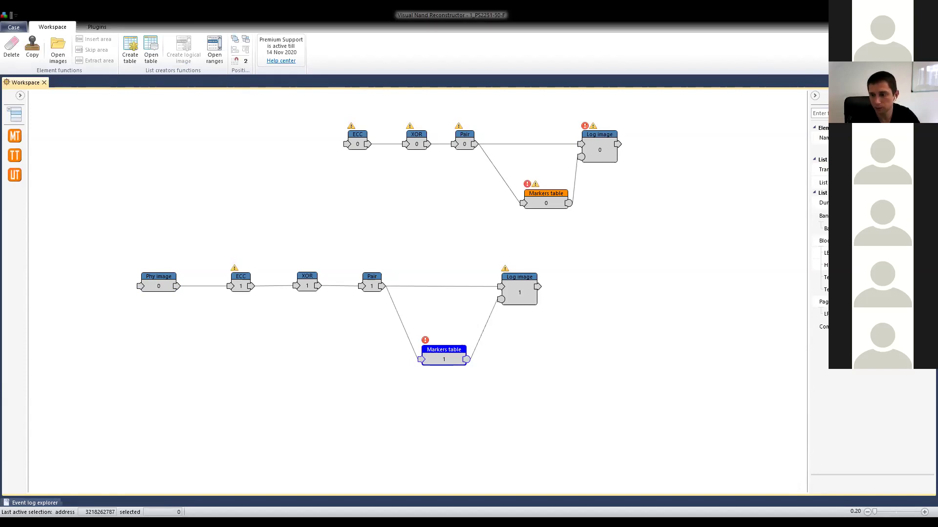
left_click(827, 277)
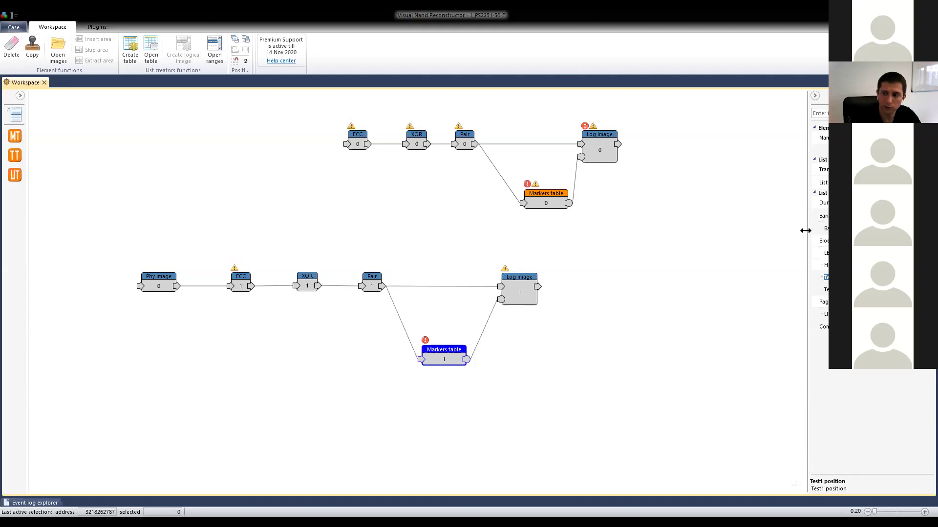
left_click(825, 252)
left_click(825, 265)
left_click(825, 277)
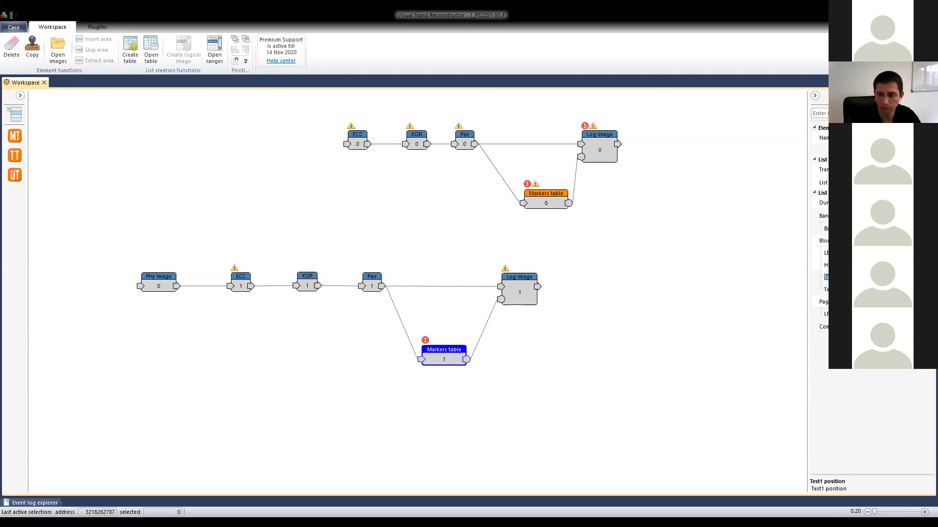
left_click(825, 252)
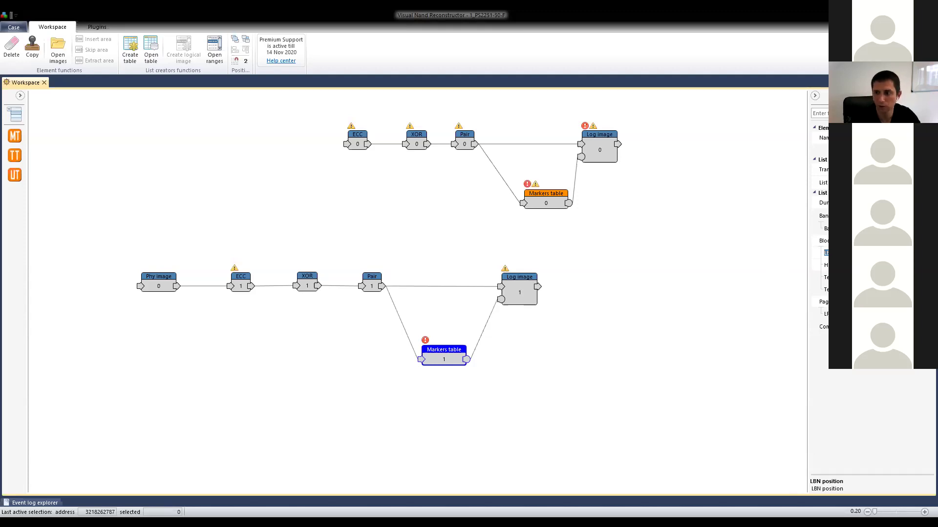
Review the Header, test and LBN structures within the SA of Phy image 0, and close the dump viewer.
left_click(164, 284)
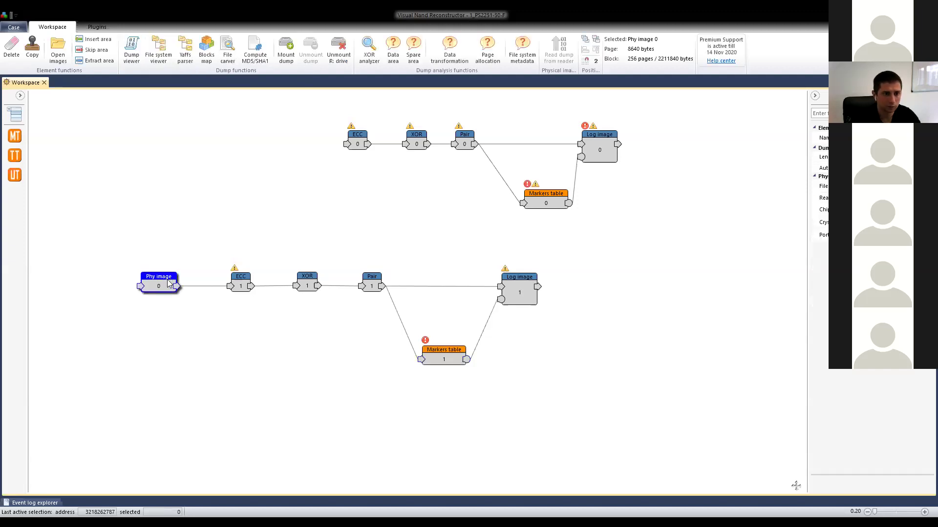
double_click(168, 283)
left_click(55, 49)
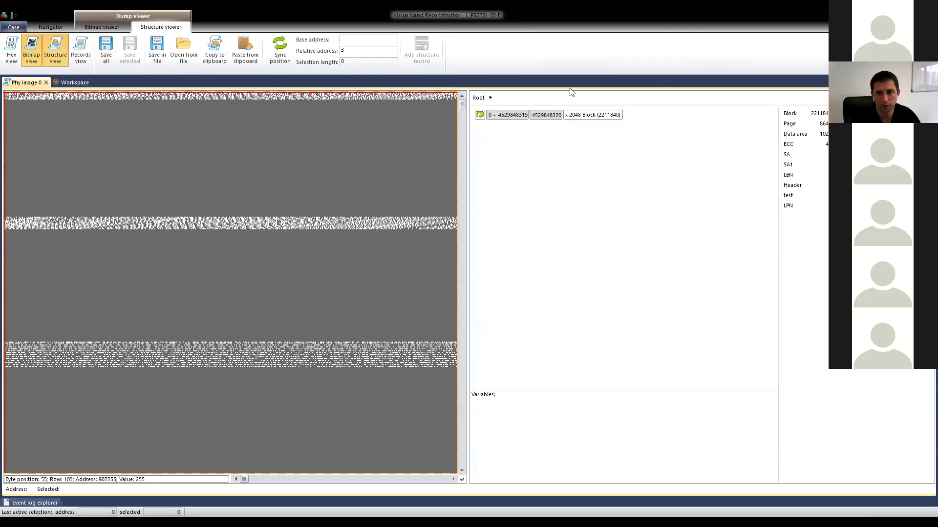
double_click(539, 117)
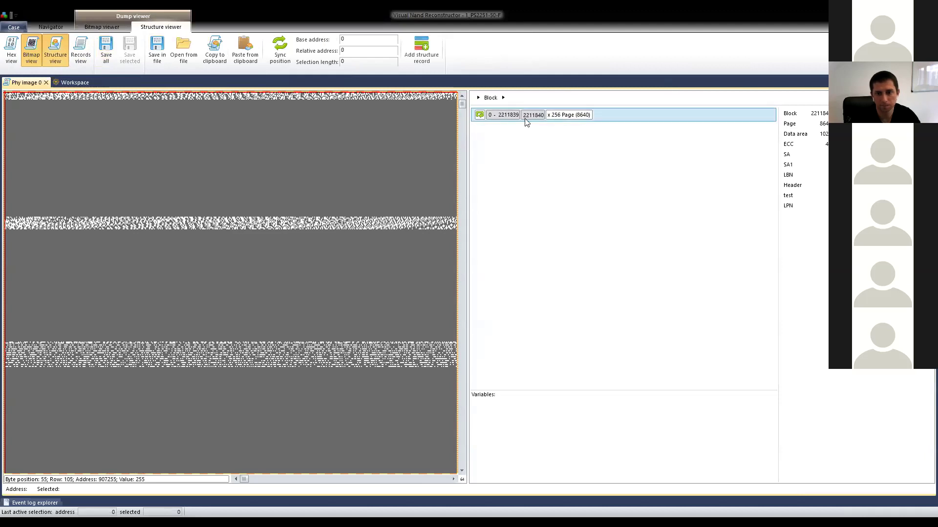
double_click(527, 122)
double_click(553, 129)
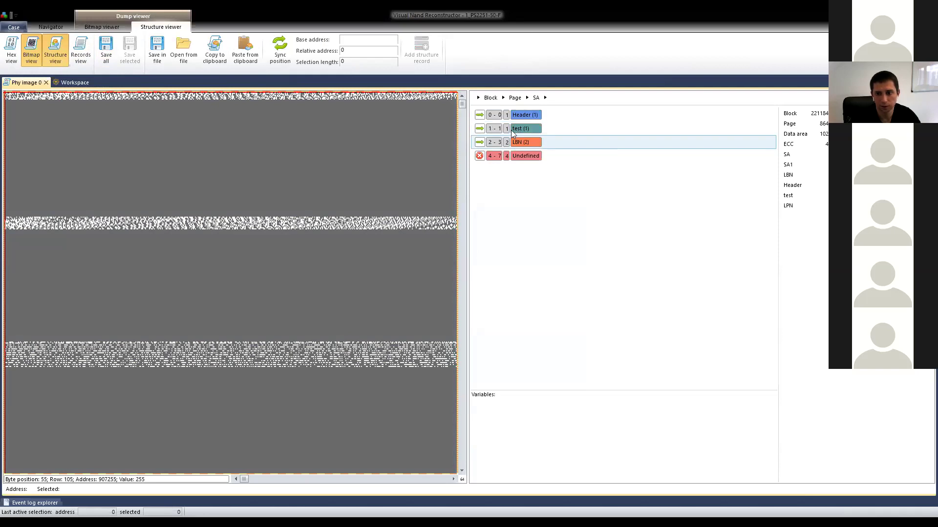
left_click(518, 115)
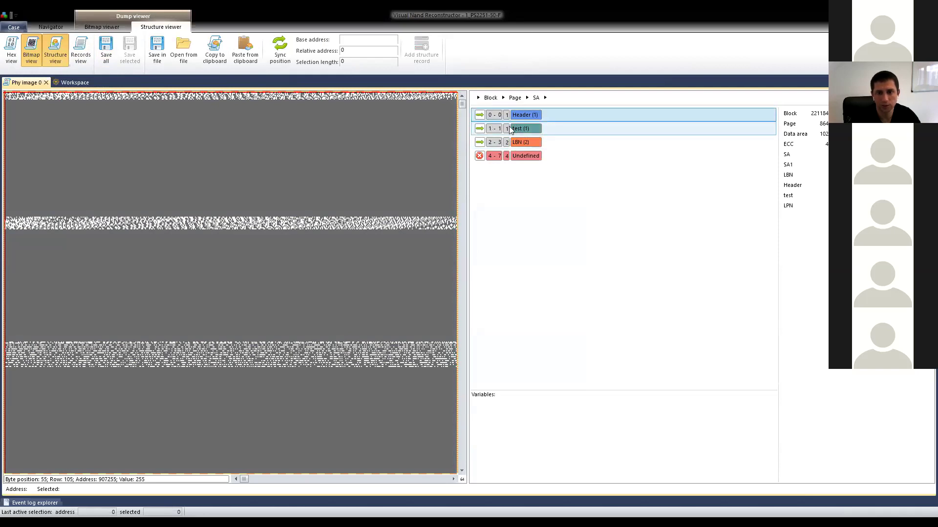
left_click(46, 82)
Create the table for Markers table 1 and check its Test1 position parameter.
left_click(453, 357)
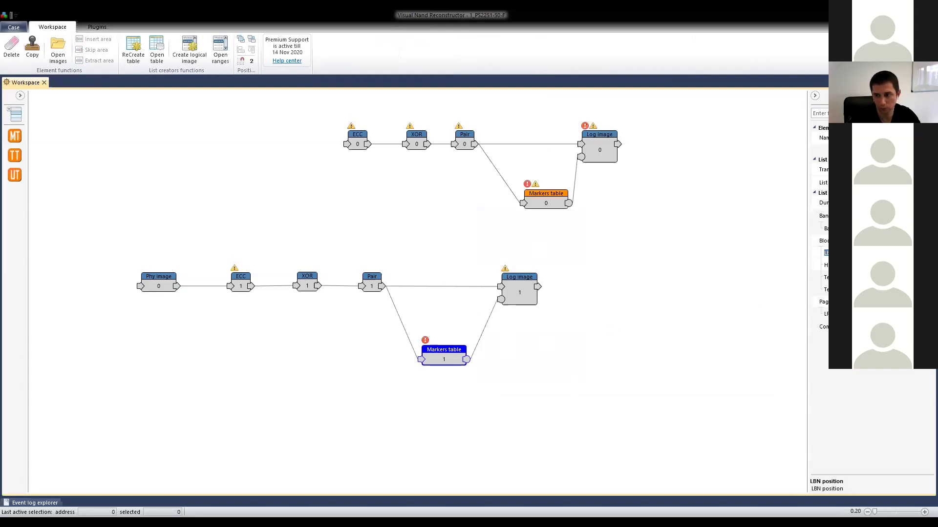
left_click(826, 277)
left_click(701, 265)
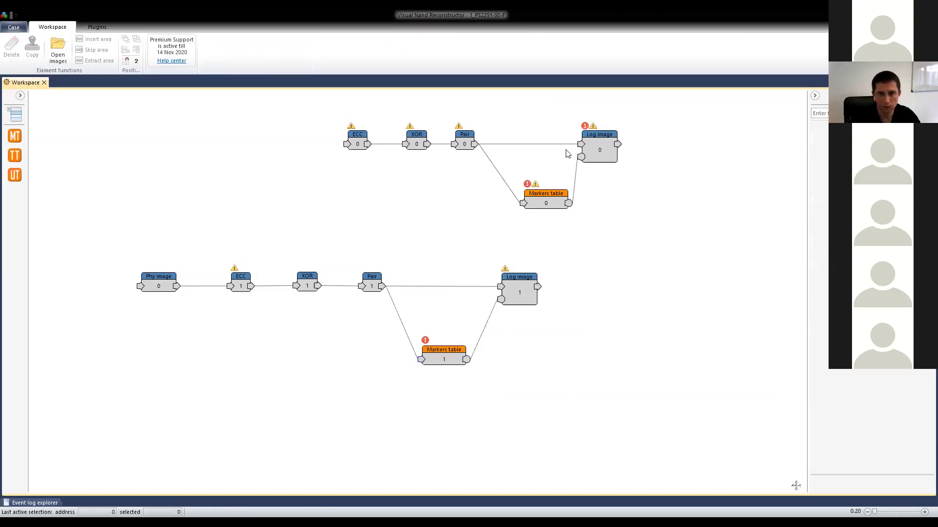
left_click(465, 351)
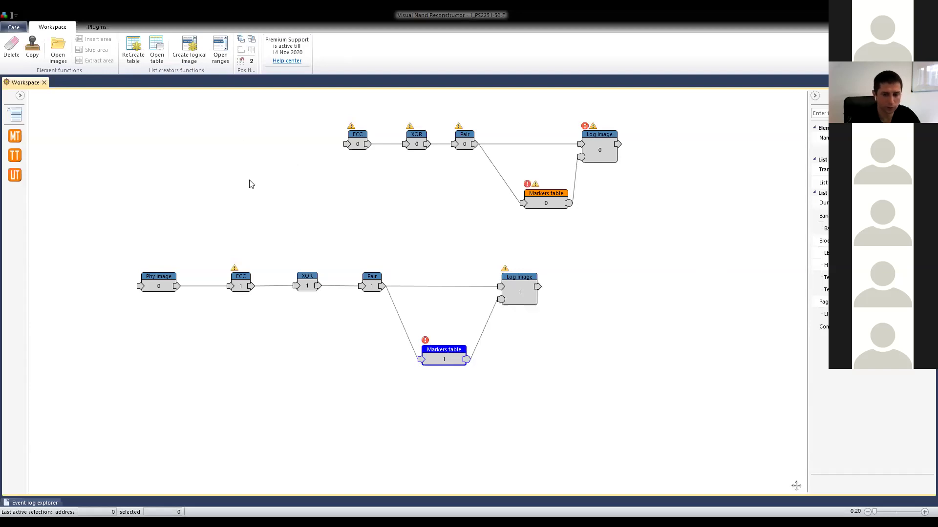
Open Markers table 1 and examine the LBN, Header and Test 1 values across the block markers.
double_click(441, 357)
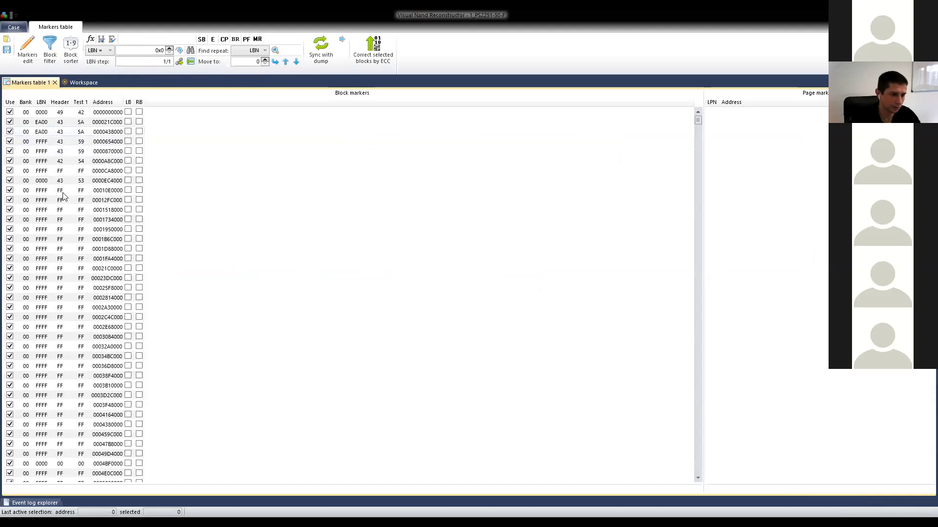
scroll(69, 178, "down", 8)
scroll(69, 178, "up", 8)
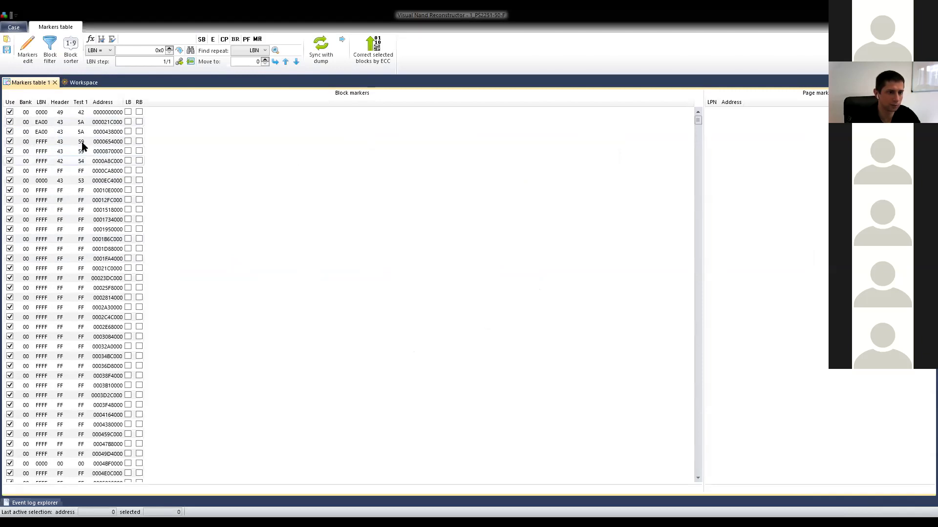
left_click_drag(697, 121, 702, 236)
left_click_drag(704, 296, 696, 348)
left_click_drag(691, 259, 688, 106)
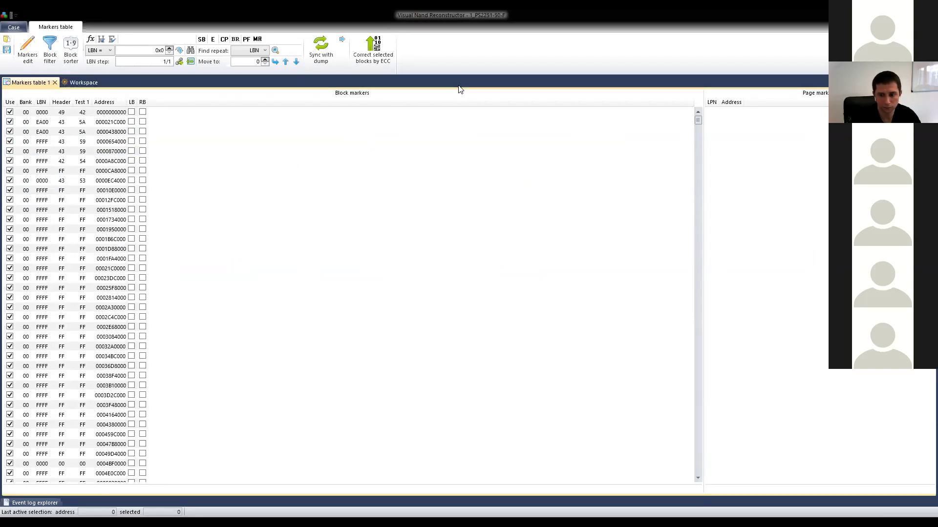
Consult the presentation slides on block management stages and on inverted or little-endian LBN values.
key("alt+Tab")
scroll(514, 241, "down", 1)
scroll(514, 242, "up", 1)
scroll(437, 242, "up", 4)
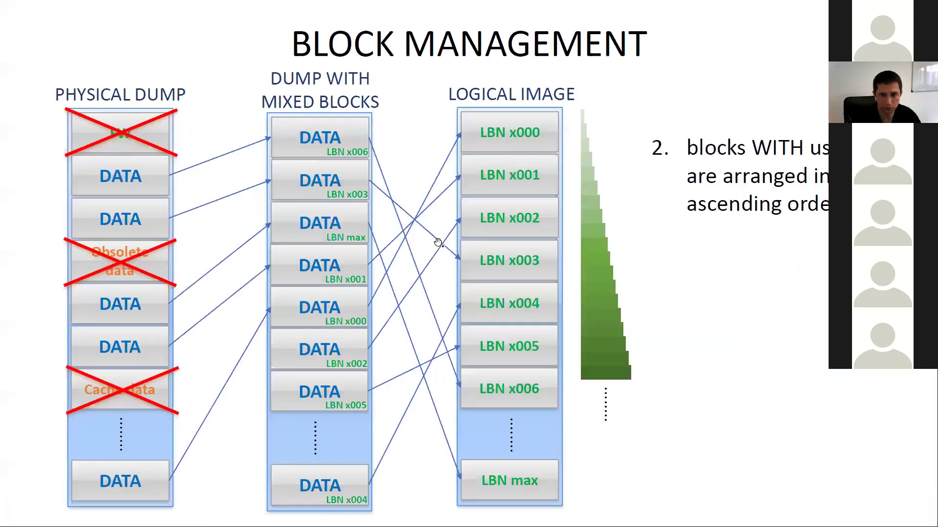
scroll(746, 274, "down", 1)
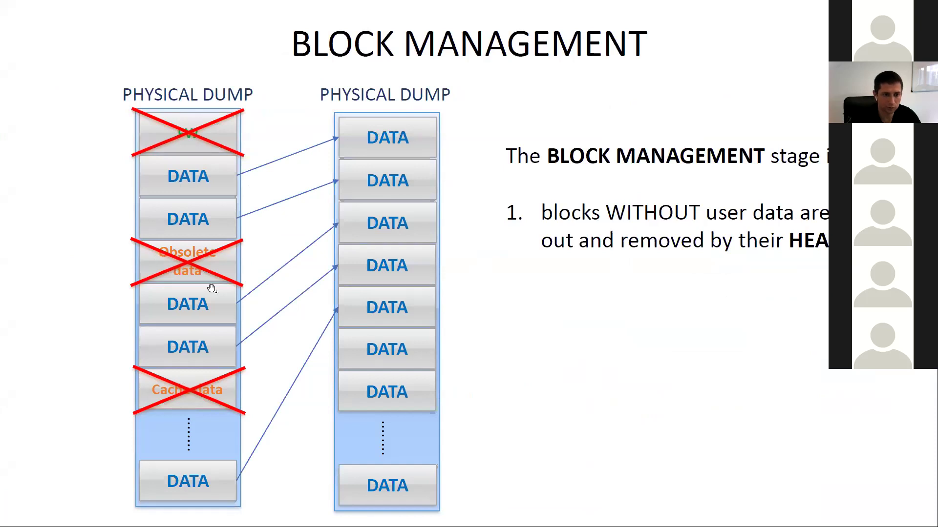
left_click(612, 258)
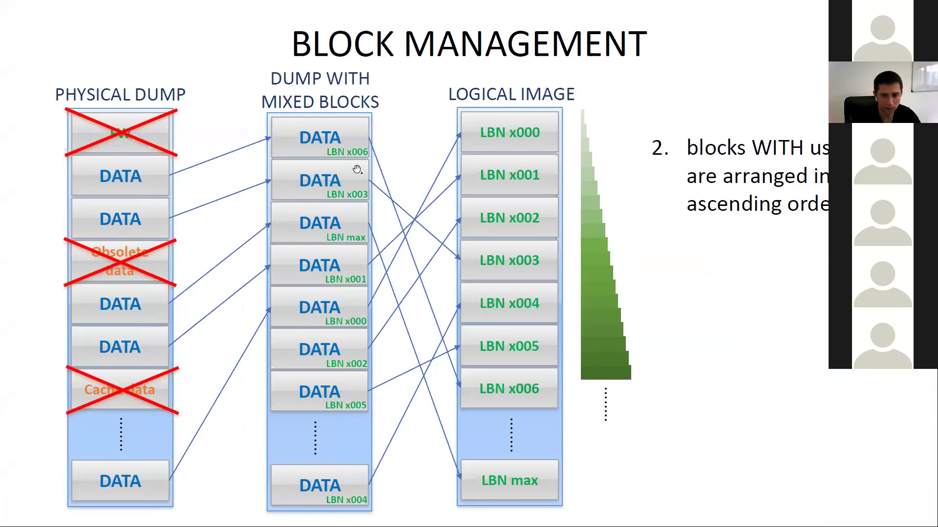
key("Left")
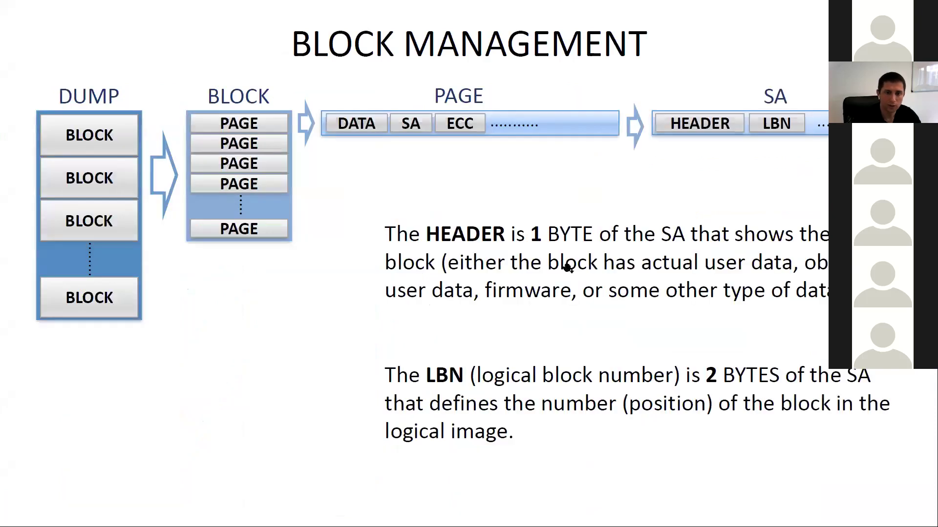
key("Right")
key("Right")
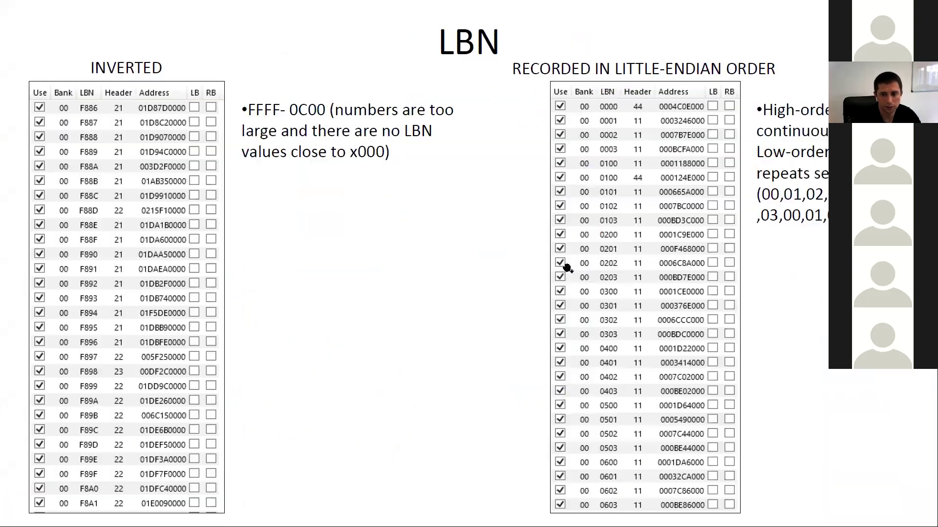
Consult the Block Management slide for the LBN chain check and its NO and YES follow-up actions.
key("Right")
key("Left")
key("Right")
key("Right")
key("Right")
key("Left")
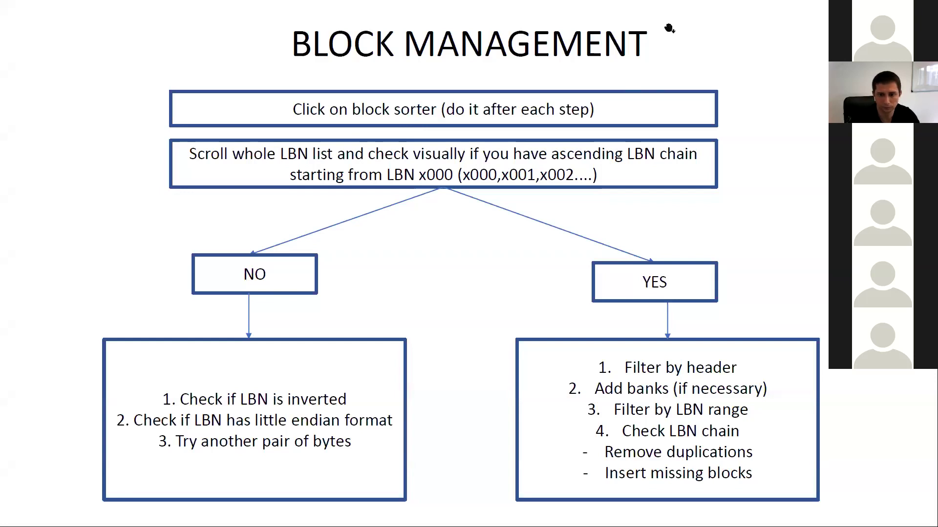
Switch to Visual Nand Reconstructor and check Markers table 1 for an ascending LBN chain starting from LBN 1000.
key("alt+Tab")
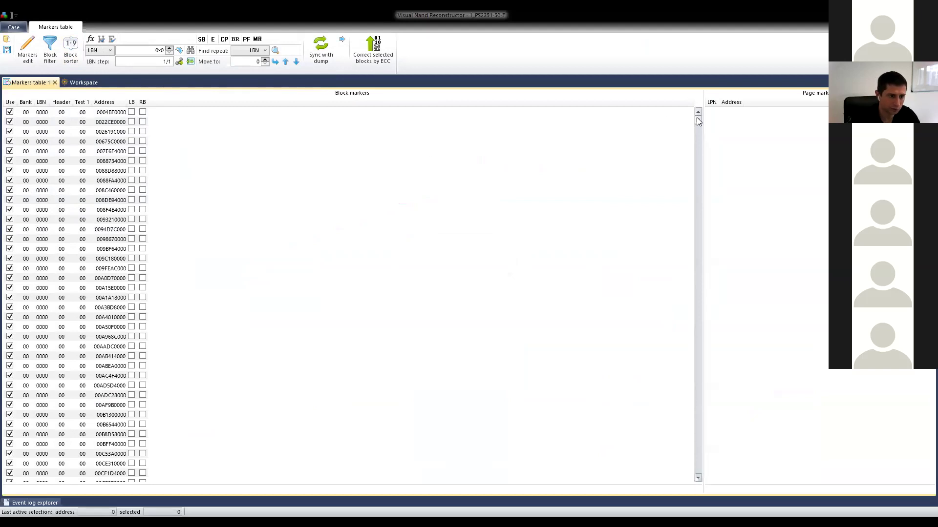
left_click_drag(697, 118, 697, 117)
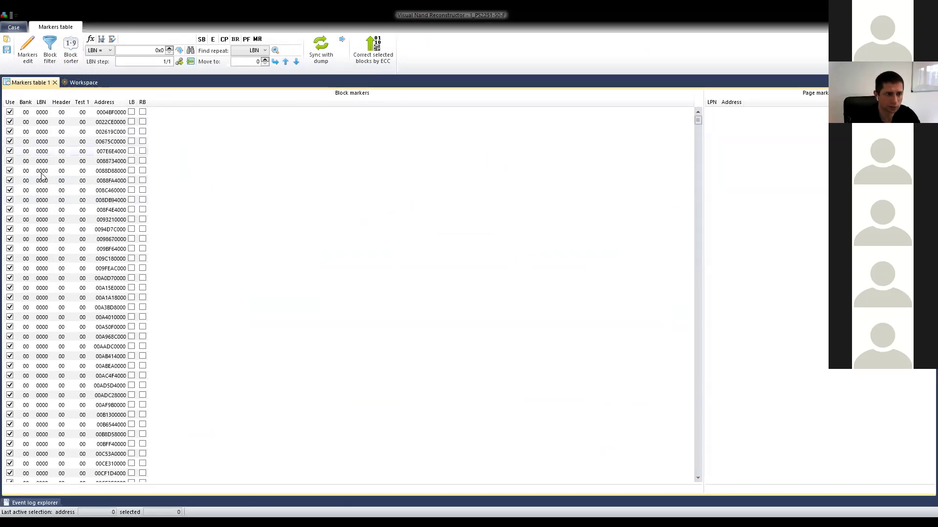
left_click_drag(697, 121, 698, 134)
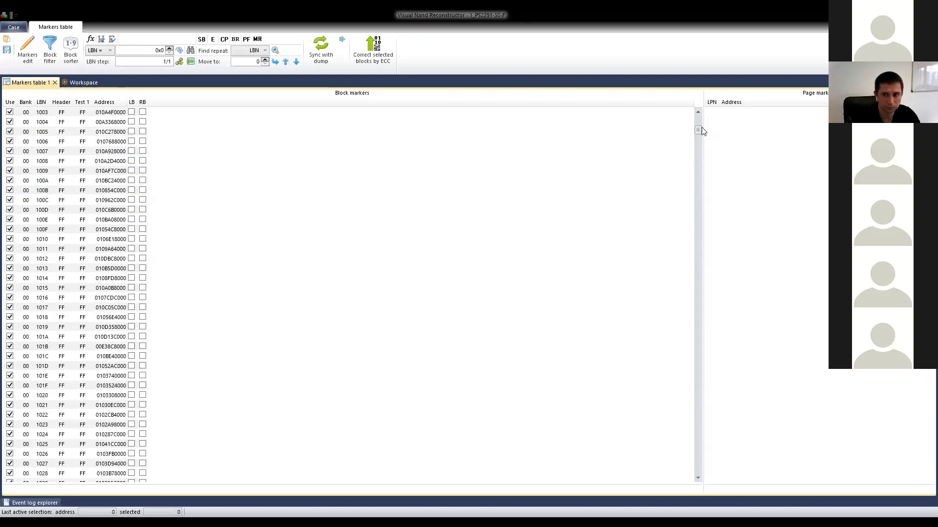
left_click_drag(699, 129, 698, 123)
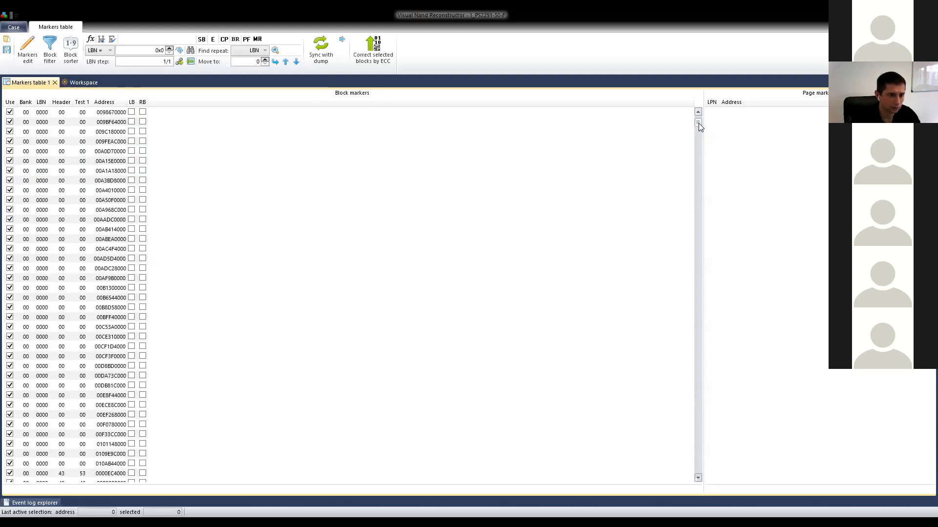
left_click(39, 162)
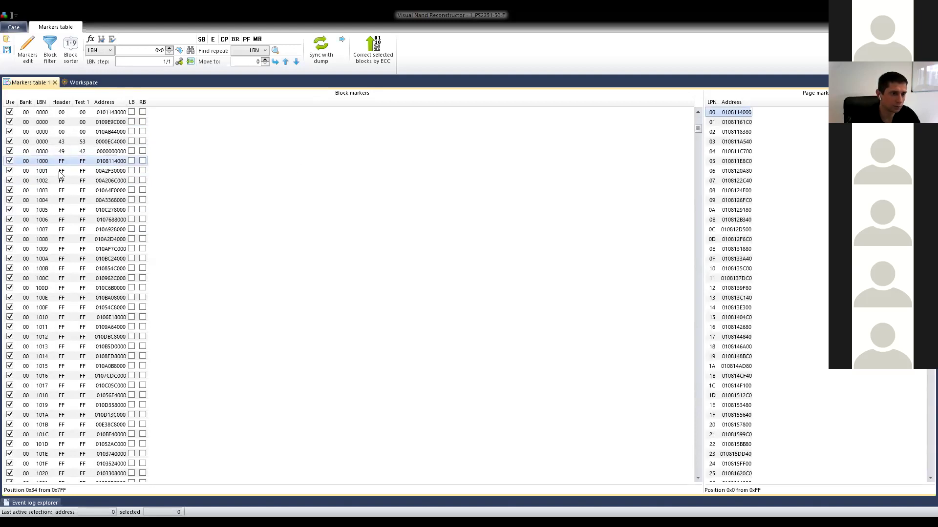
scroll(53, 156, "down", 3)
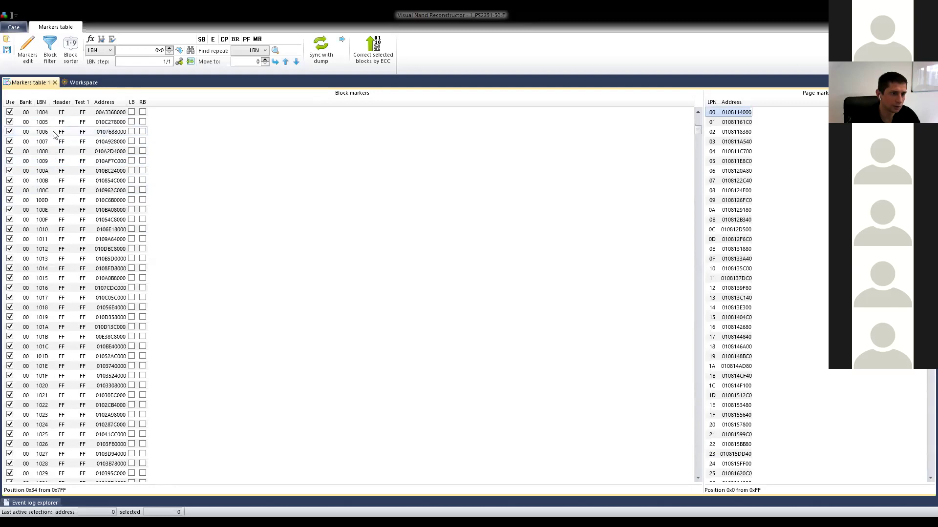
scroll(53, 132, "up", 2)
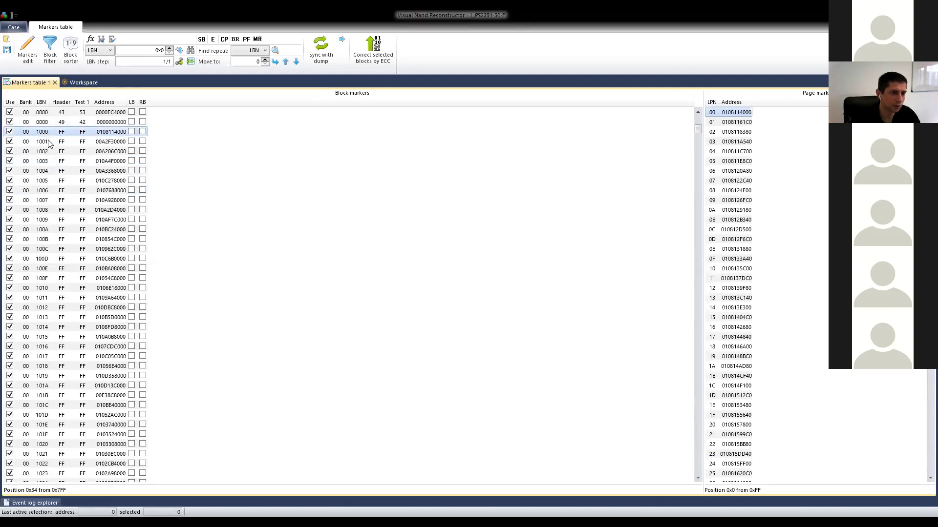
scroll(53, 147, "down", 8)
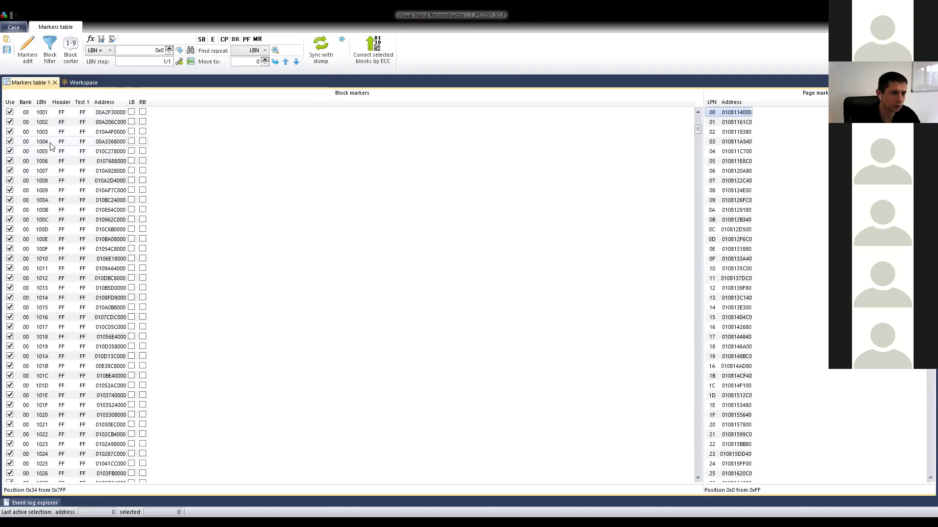
scroll(49, 148, "down", 11)
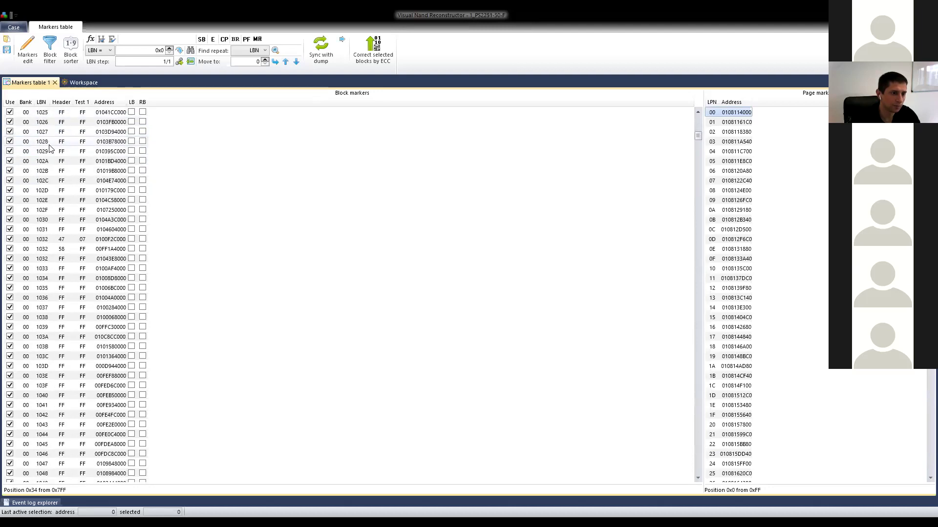
scroll(47, 148, "down", 1)
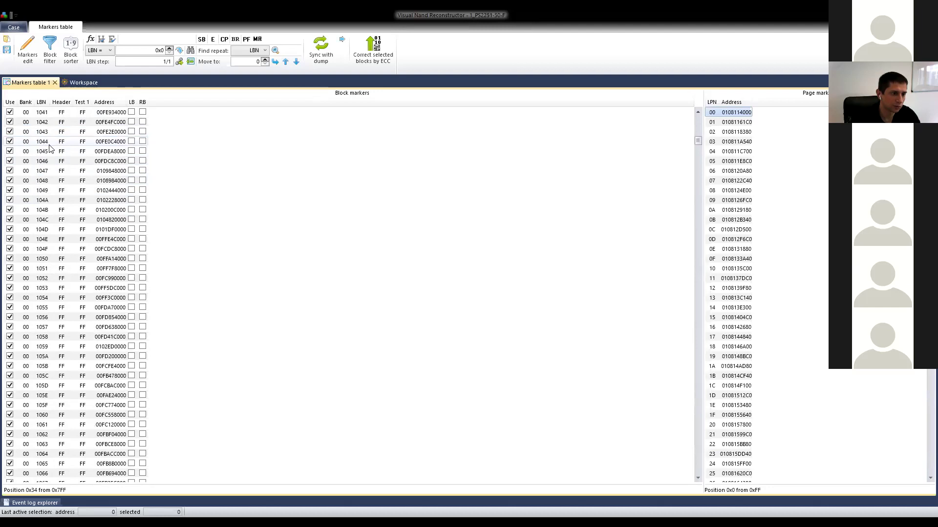
scroll(53, 169, "down", 20)
scroll(53, 171, "down", 16)
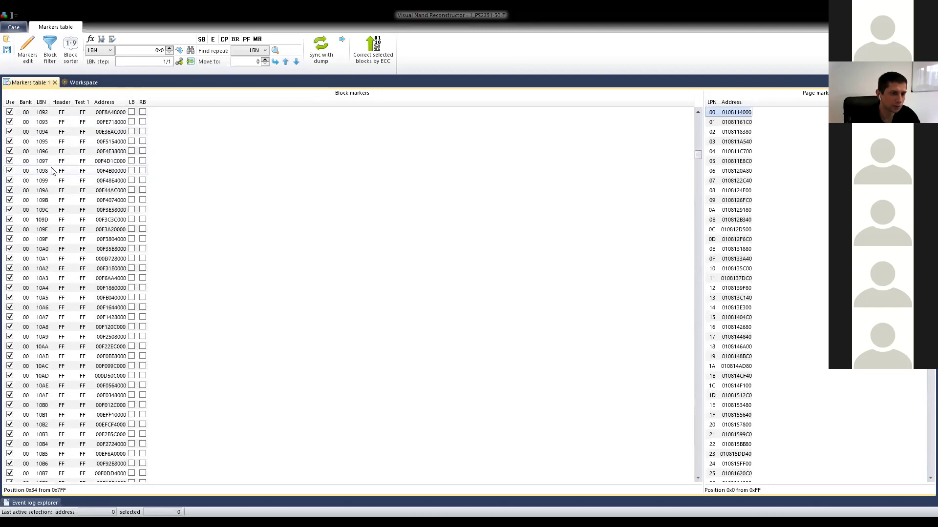
scroll(53, 170, "down", 20)
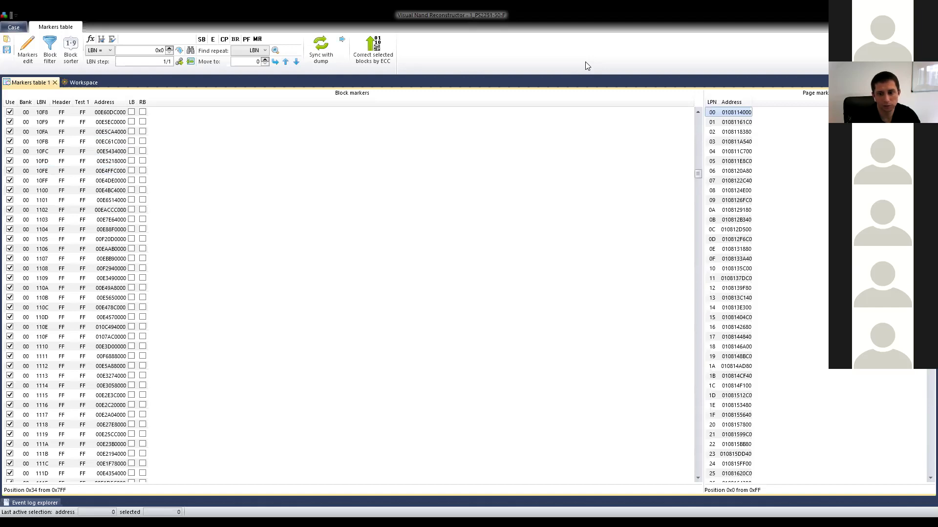
Switch to the presentation and consult the slides on LBN ranges, Header and LBN locations, and block management.
key("alt+Tab")
key("Right")
key("Right")
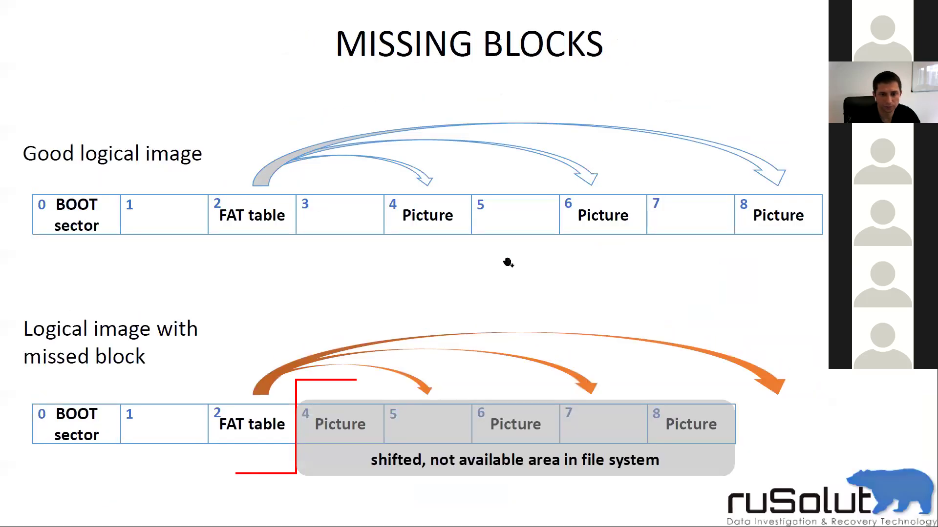
key("Right")
key("Right")
key("Left")
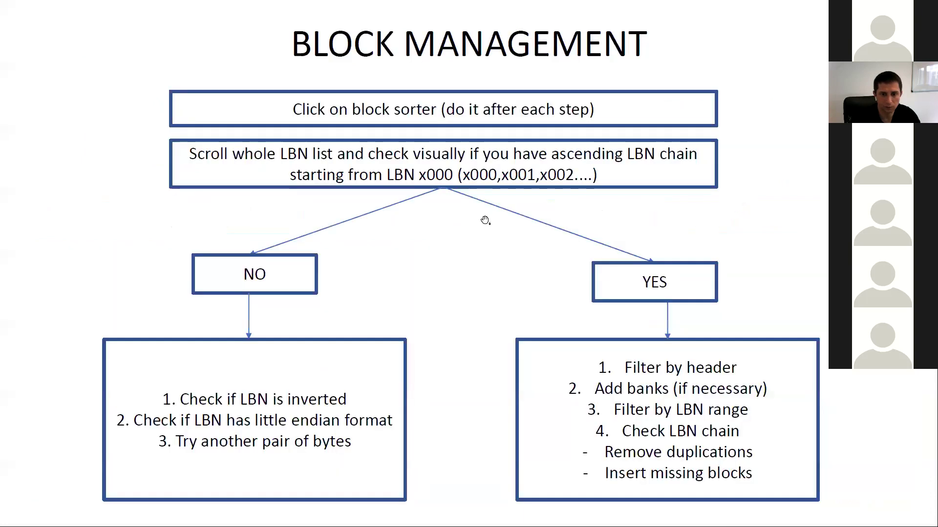
key("Right")
key("Right")
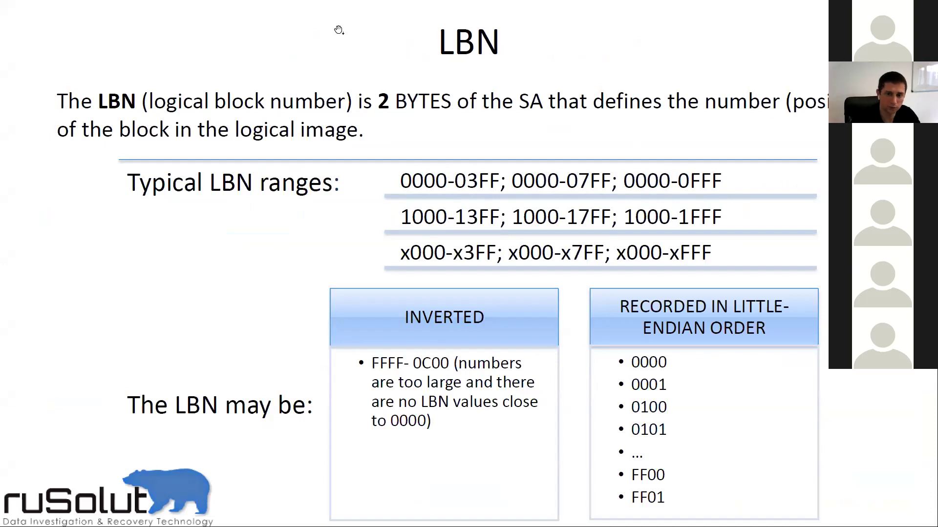
left_click(483, 170)
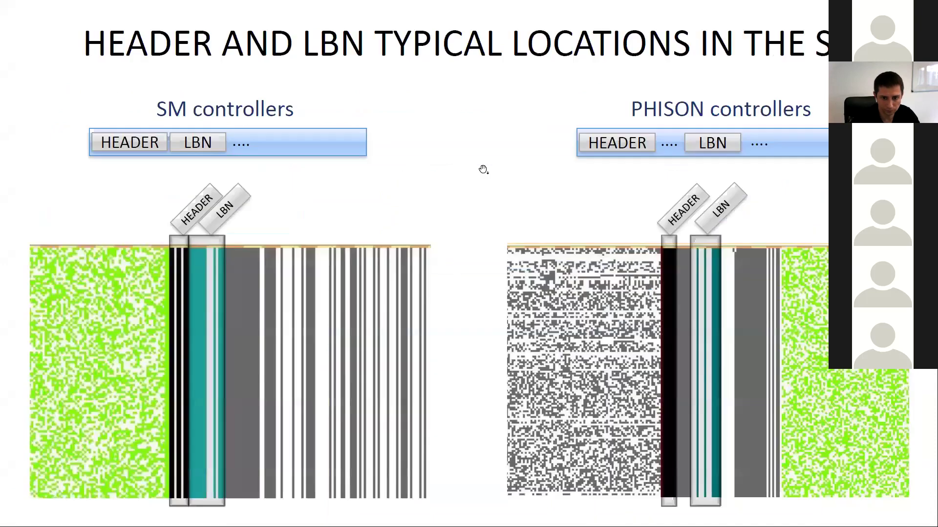
left_click(441, 171)
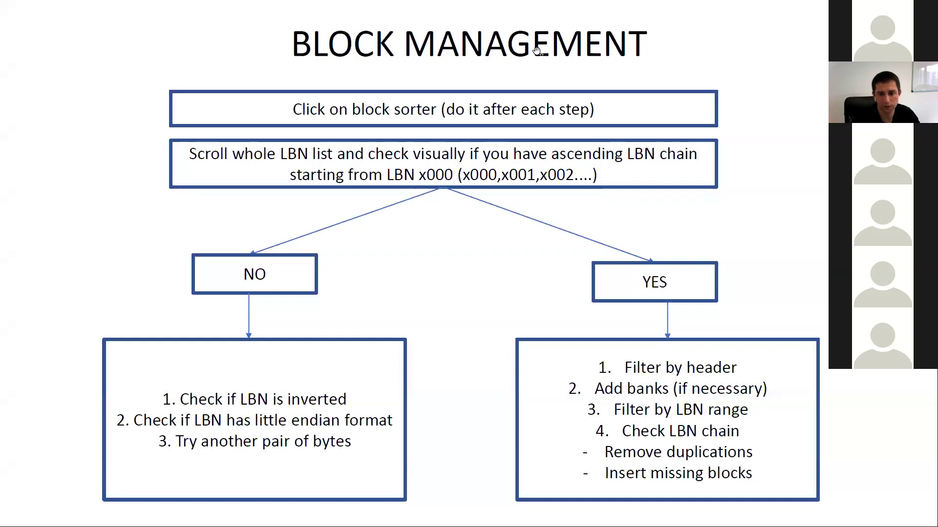
Return to Visual Nand Reconstructor and compare the LBN 0000 rows with the start of the LBN 1000 chain.
key("alt+Tab")
scroll(205, 202, "up", 20)
scroll(195, 220, "up", 20)
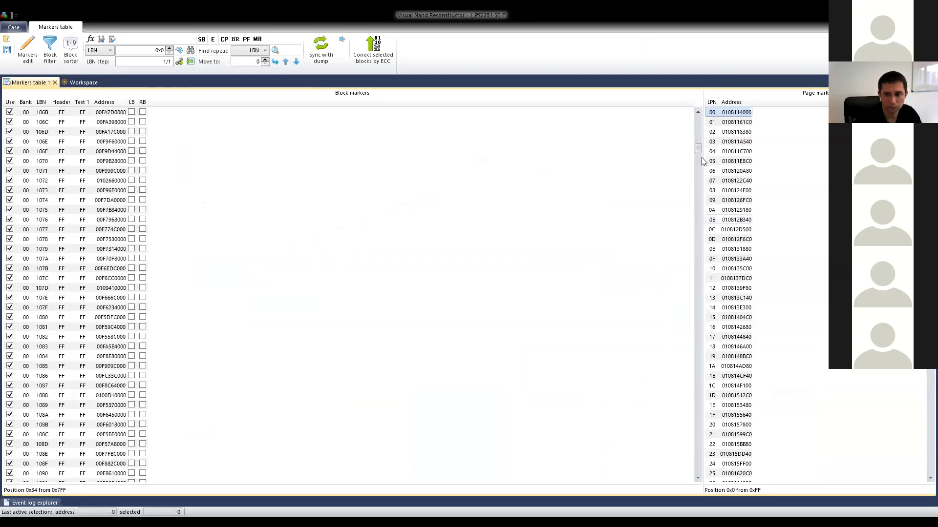
left_click_drag(698, 147, 699, 126)
scroll(443, 215, "up", 2)
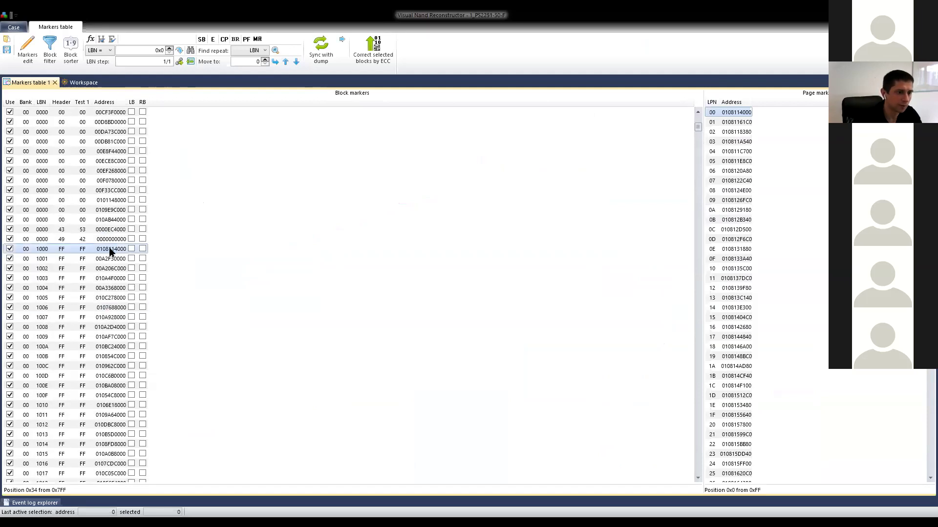
scroll(111, 251, "down", 2)
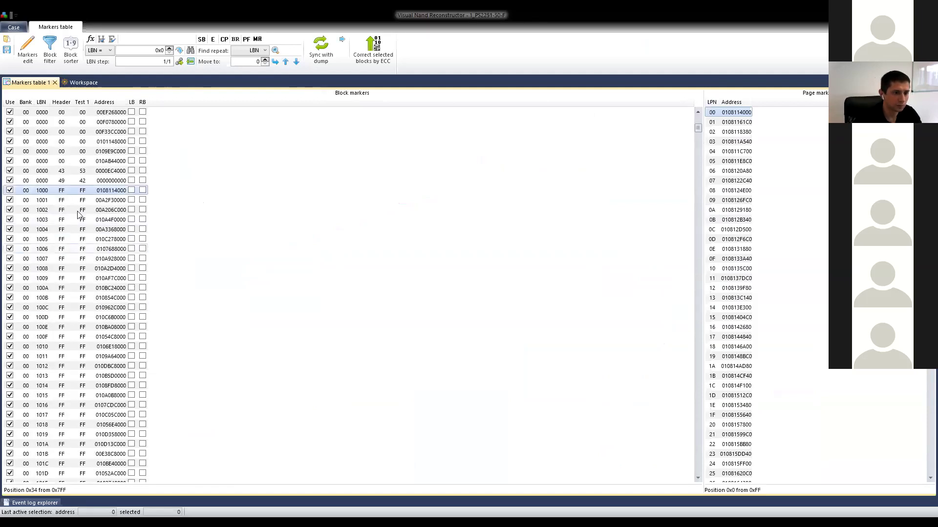
scroll(107, 249, "up", 15)
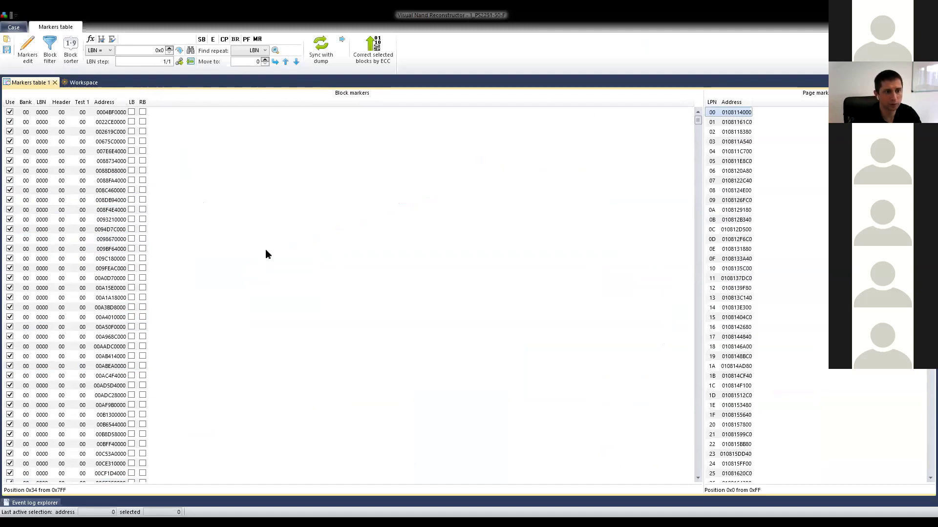
scroll(192, 254, "down", 6)
scroll(144, 247, "up", 6)
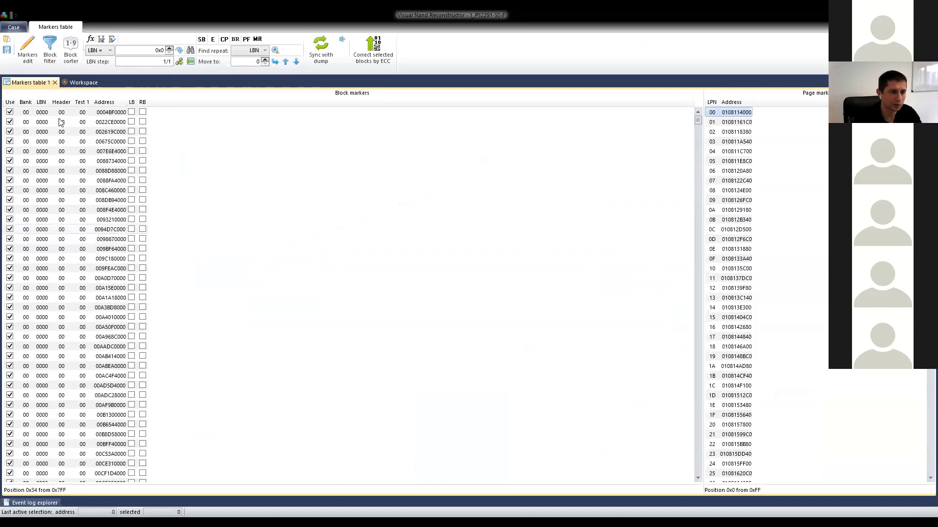
left_click(44, 163)
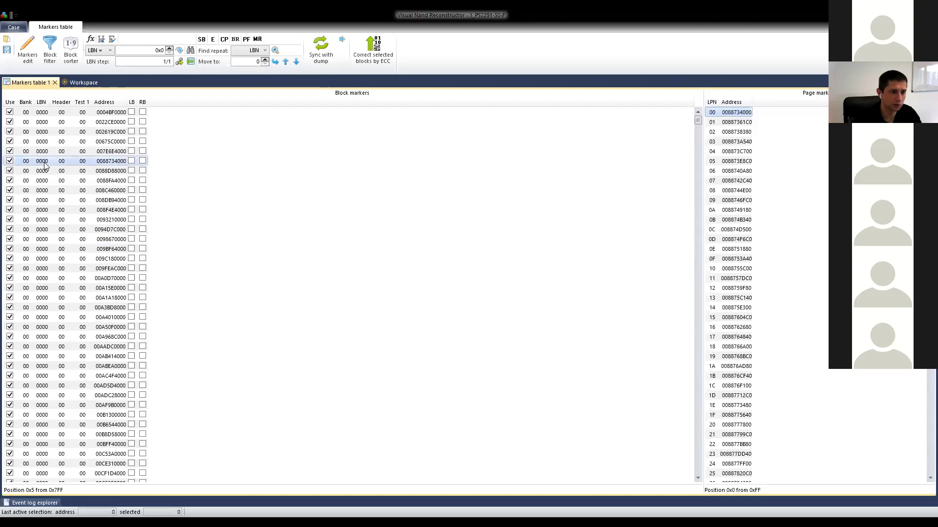
double_click(44, 164)
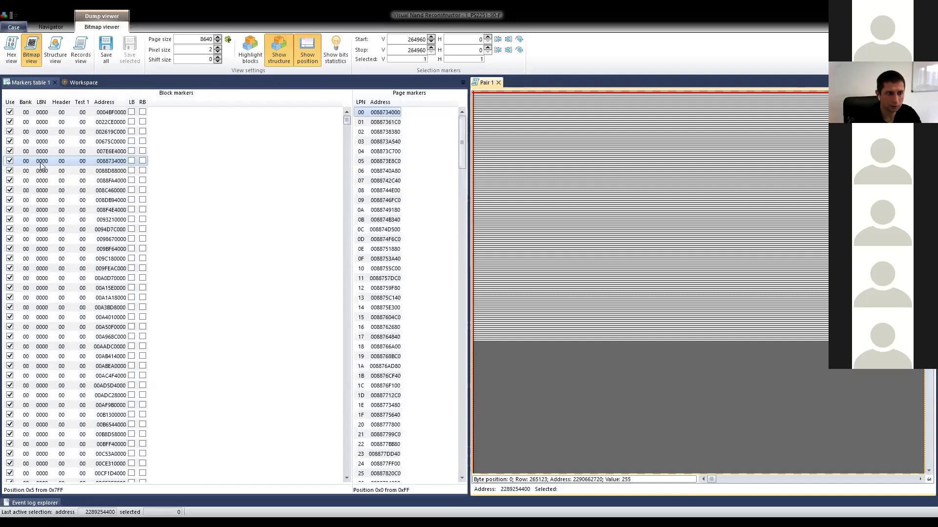
left_click(41, 164)
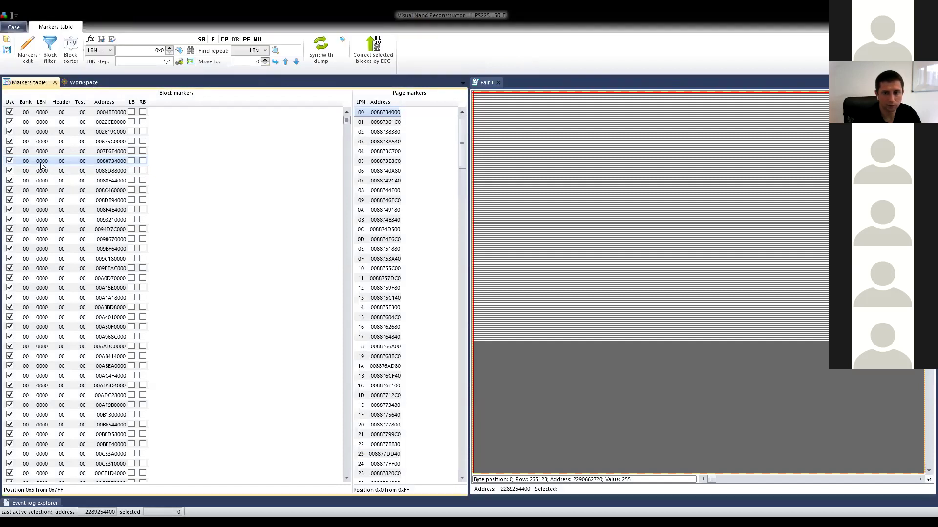
left_click(316, 47)
Inspect the synchronized dump bitmap for several blocks with LBN 0000.
left_click(51, 122)
left_click(42, 145)
left_click(45, 162)
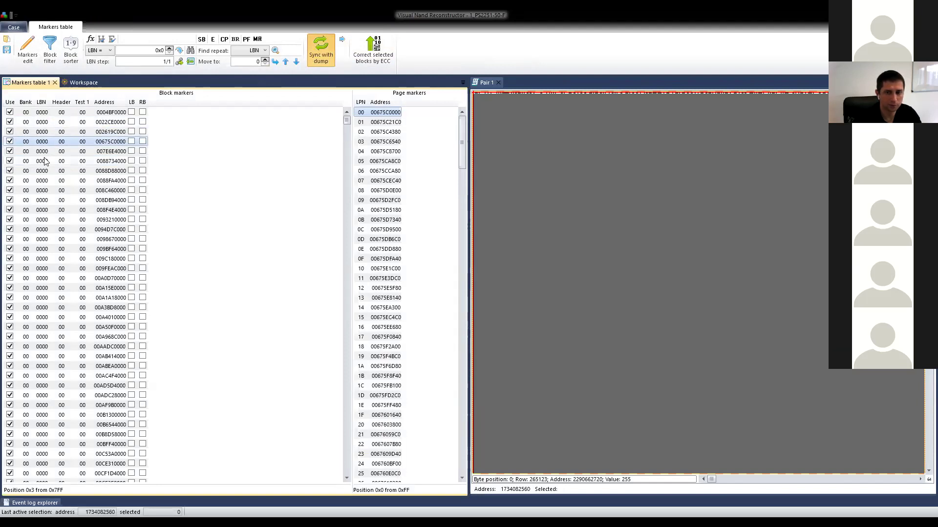
left_click(43, 210)
left_click(42, 248)
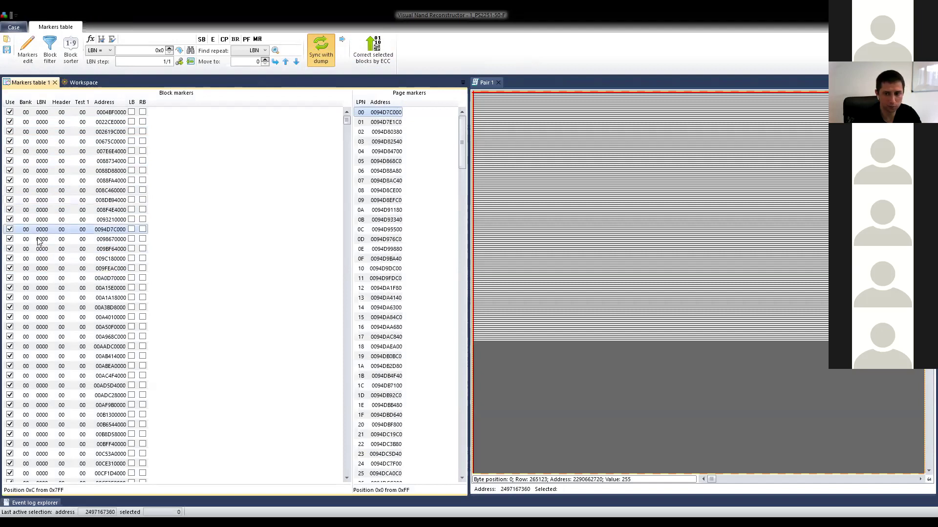
left_click(39, 239)
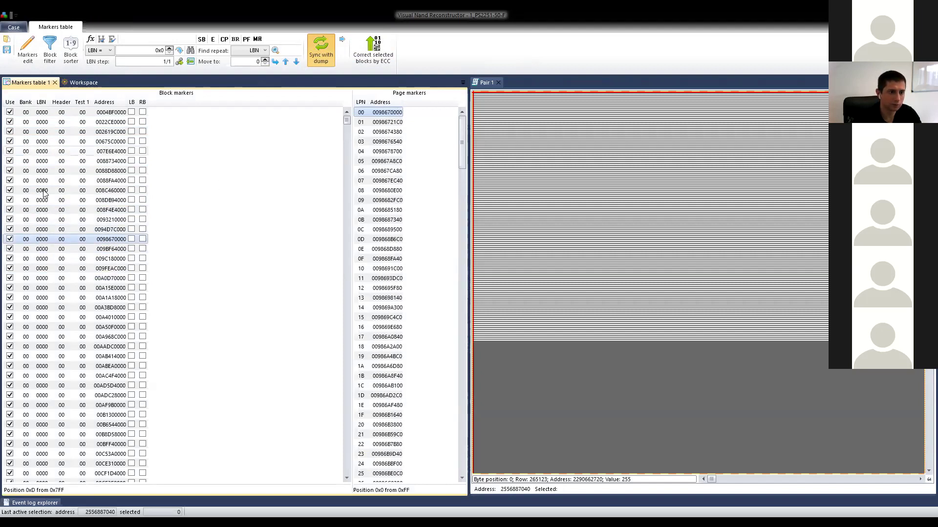
Inspect the synchronized dump bitmap for sample blocks in the chain from LBN 1000 to 1025.
scroll(44, 149, "down", 5)
scroll(45, 149, "down", 16)
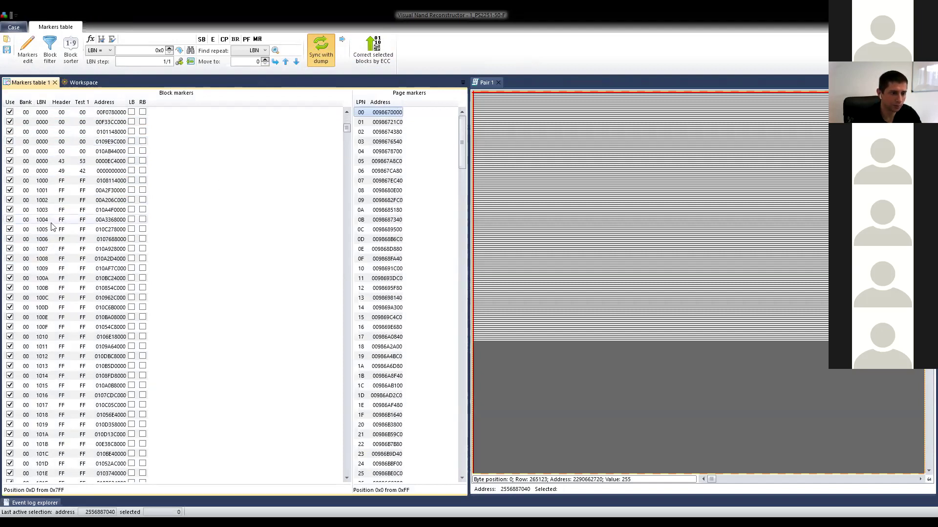
left_click(43, 181)
left_click(47, 224)
left_click(47, 269)
left_click(42, 307)
left_click(42, 366)
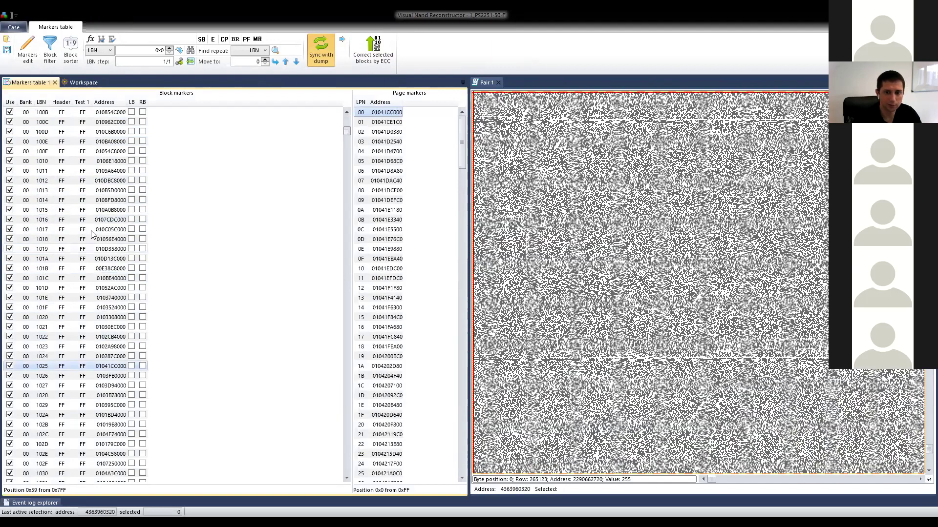
left_click(43, 239)
left_click(42, 288)
left_click(41, 318)
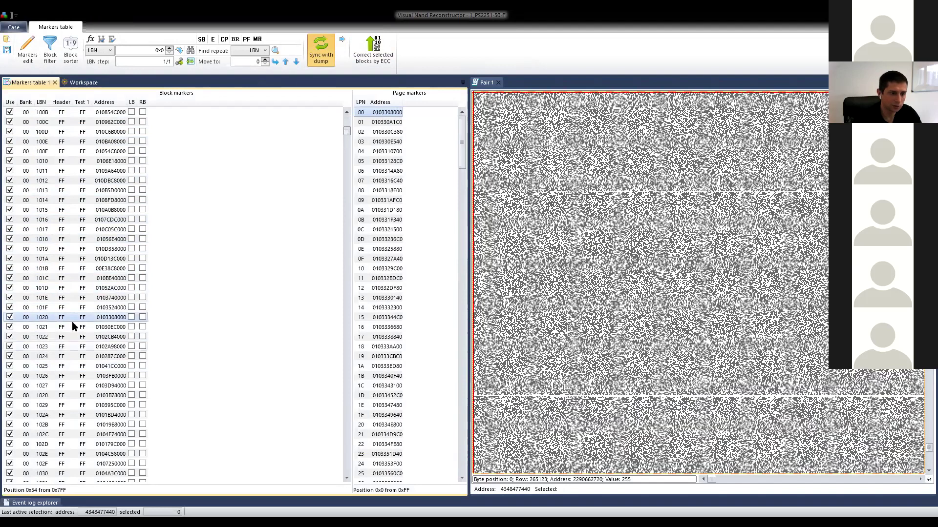
left_click(44, 346)
Review the Header and Test 1 values along the LBN chain, including the repeated LBN 1032 entries.
scroll(89, 172, "up", 6)
scroll(90, 172, "down", 4)
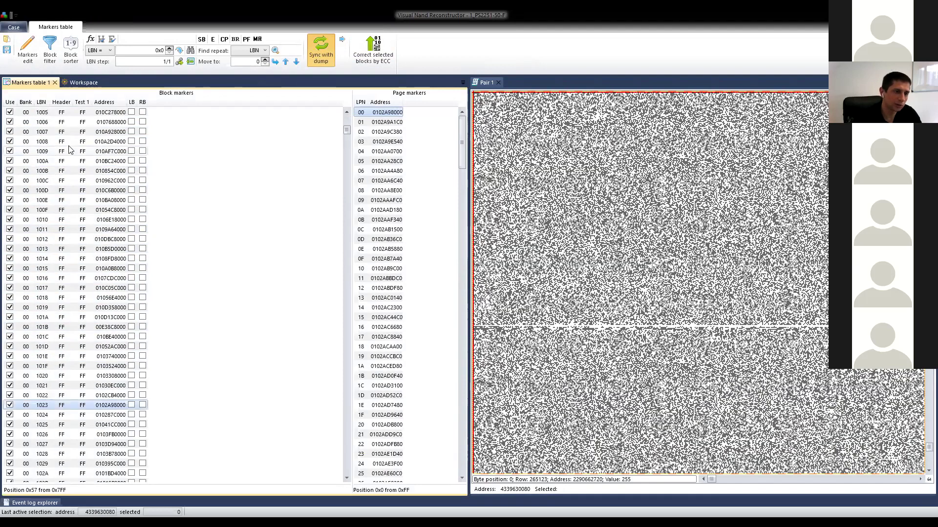
scroll(68, 150, "up", 3)
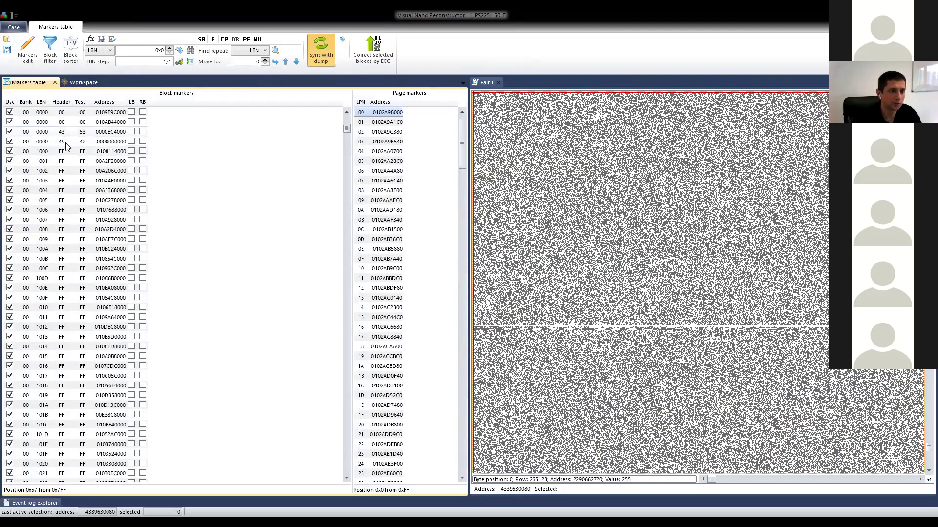
scroll(48, 167, "down", 19)
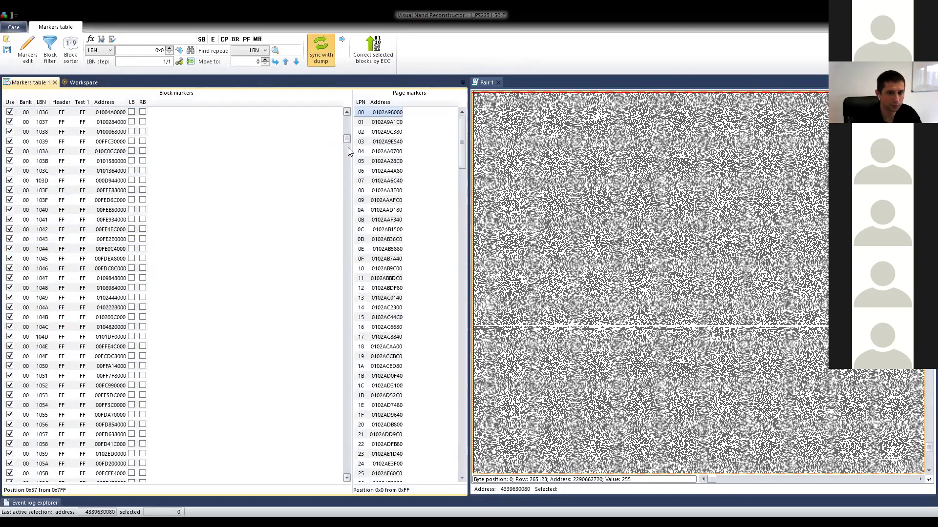
mouse_move(347, 146)
left_mouse_down()
mouse_move(349, 129)
mouse_move(351, 144)
left_mouse_up()
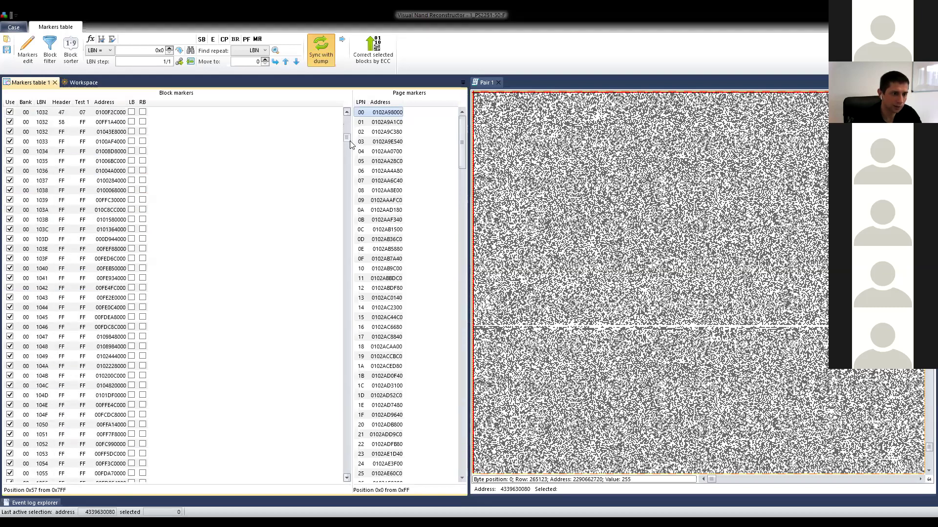
Examine the block markers list for a continuous ascending LBN chain, duplicate LBNs and differing header values.
scroll(98, 185, "up", 4)
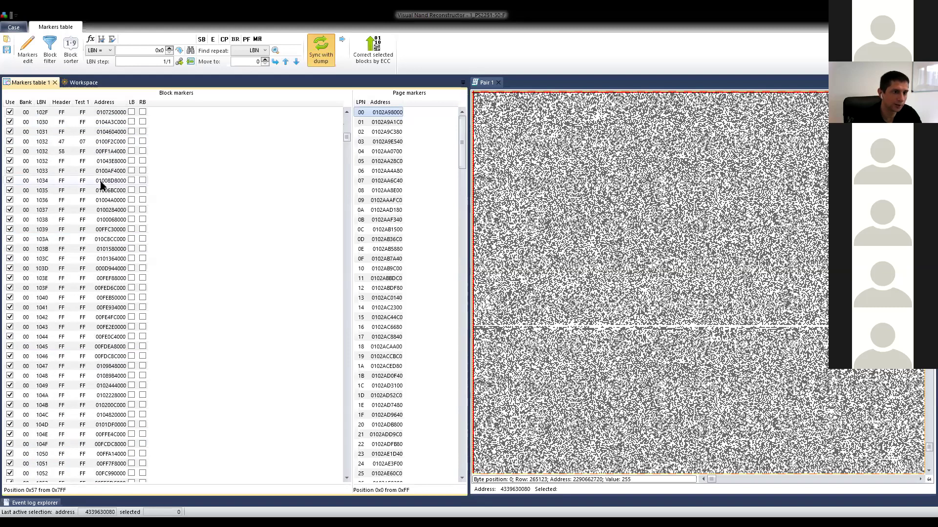
scroll(66, 337, "down", 18)
scroll(66, 313, "down", 20)
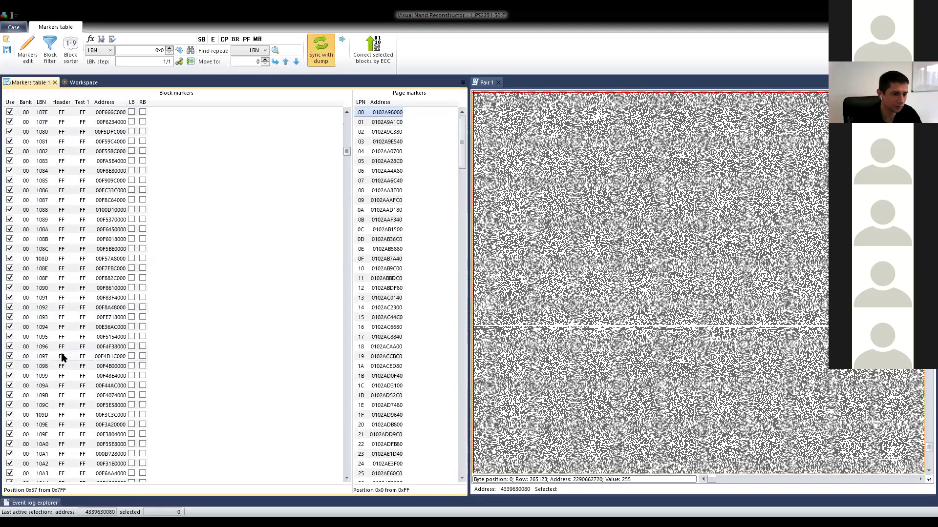
scroll(62, 371, "down", 9)
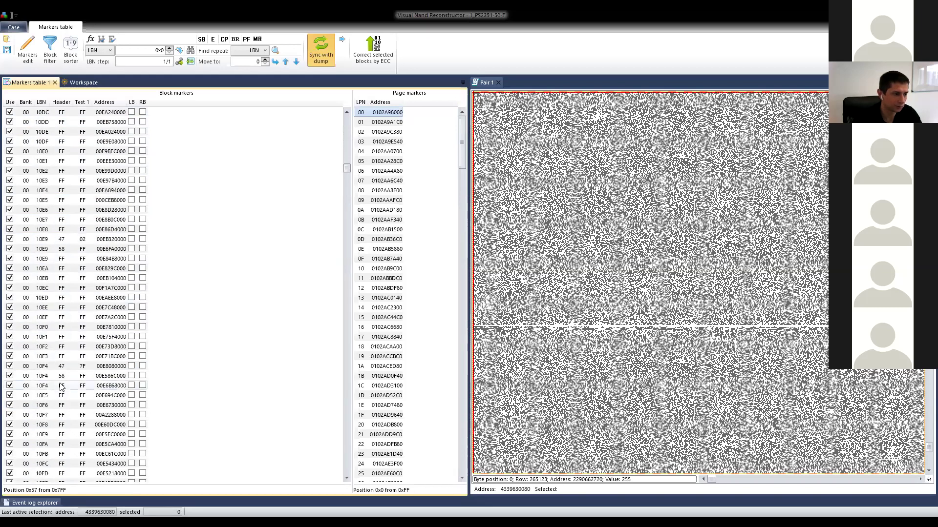
scroll(64, 341, "up", 2)
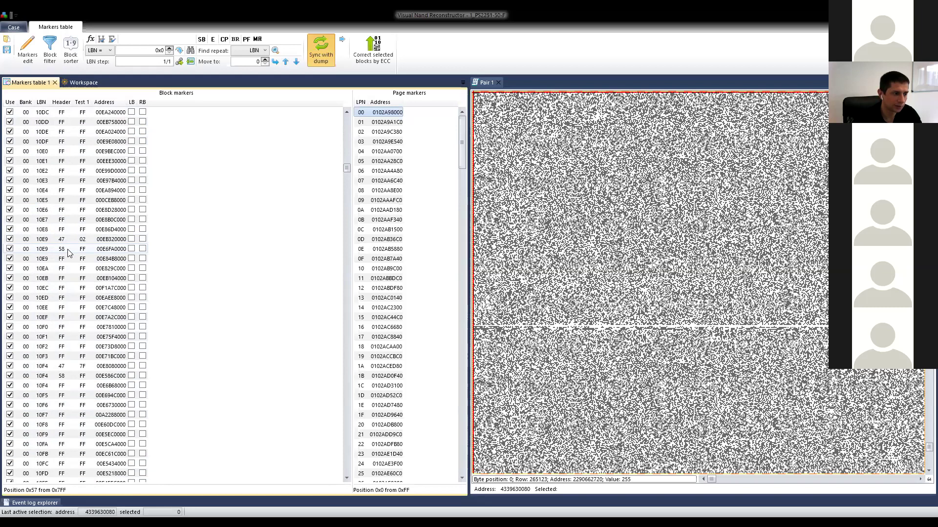
scroll(67, 255, "down", 14)
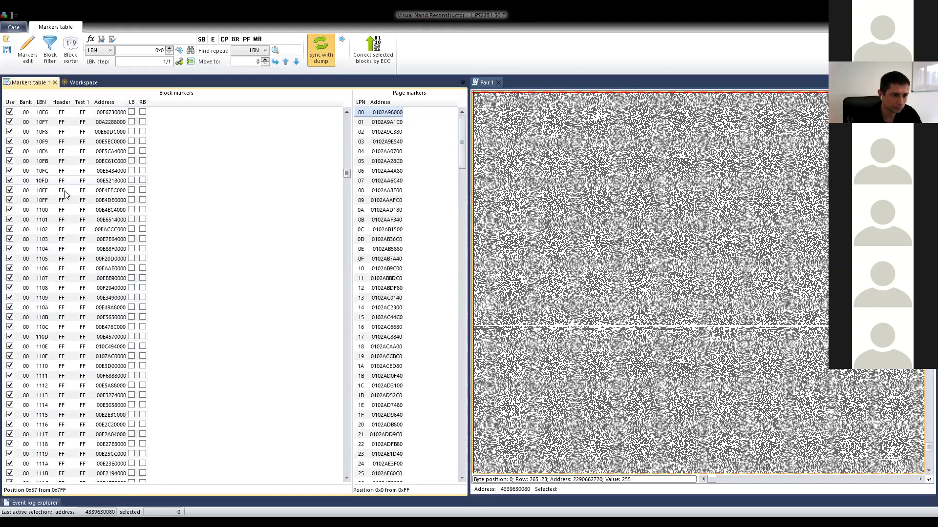
scroll(60, 274, "down", 15)
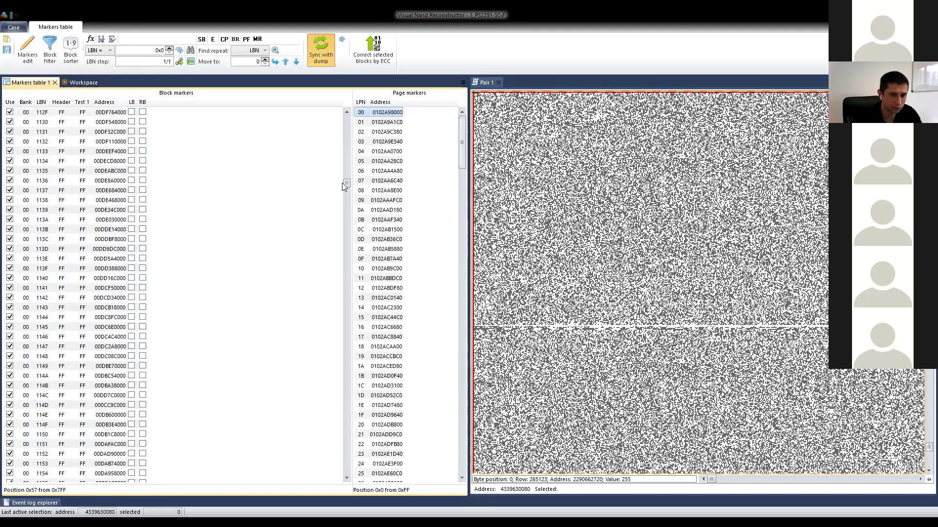
left_click_drag(346, 188, 355, 240)
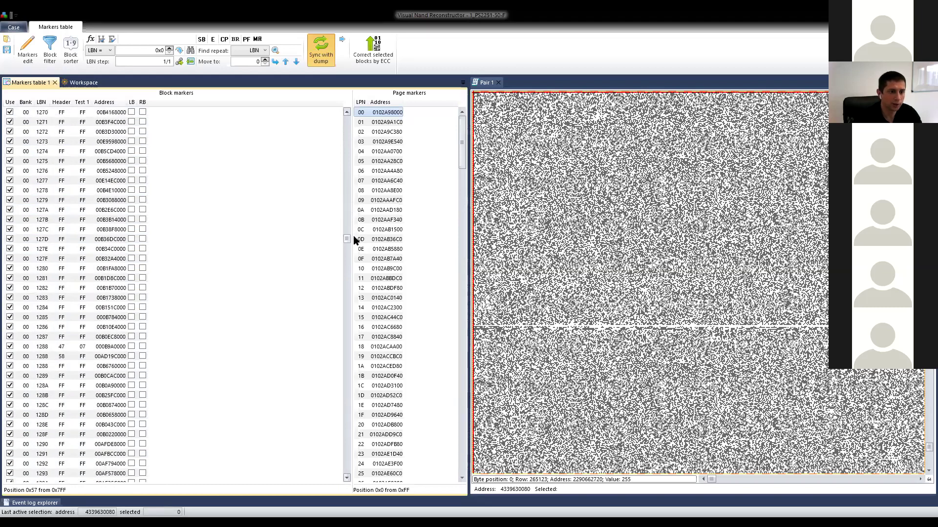
left_click_drag(355, 240, 355, 188)
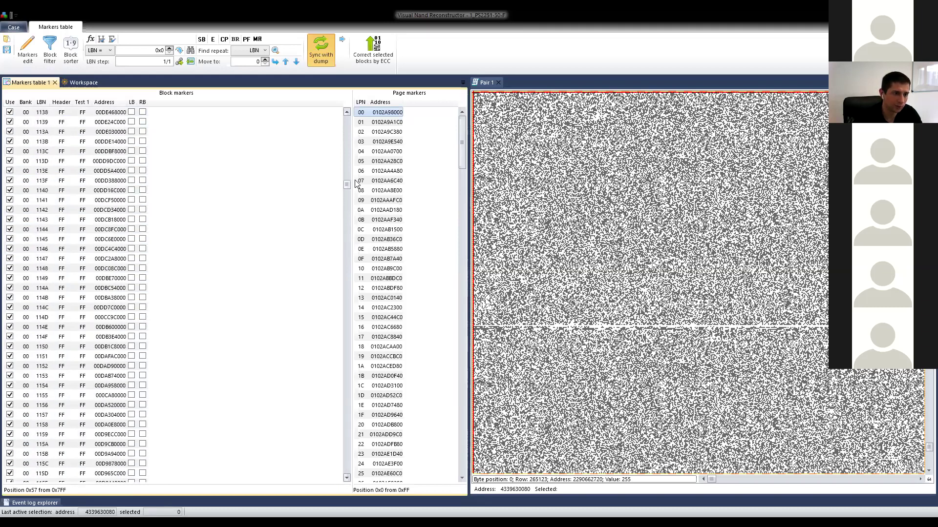
scroll(86, 190, "up", 20)
scroll(85, 190, "up", 6)
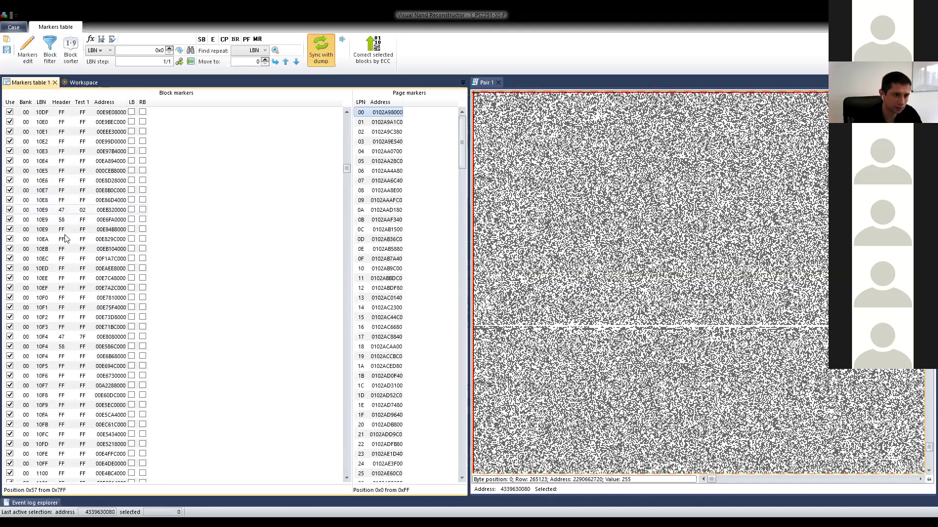
Compare the dump contents of the three blocks sharing LBN 10E9, including those with headers 47 and 58.
left_click(66, 210)
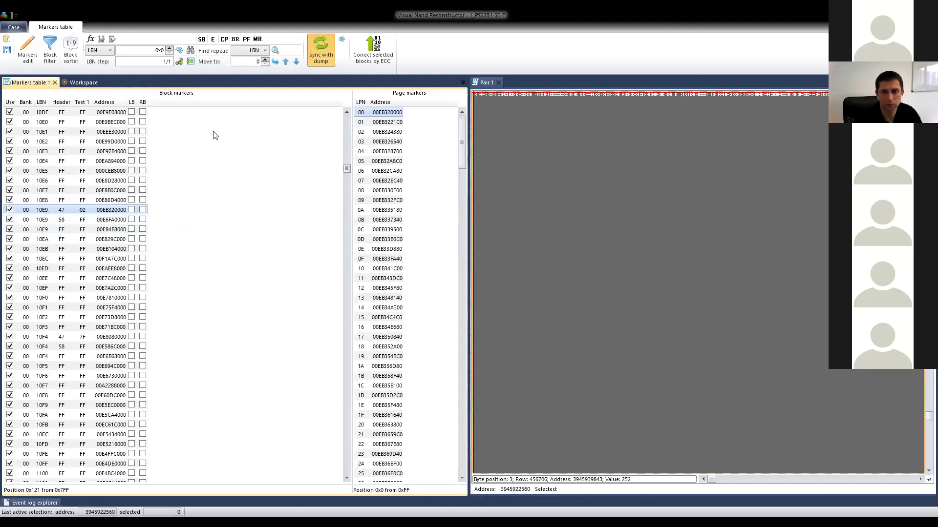
left_click(67, 223)
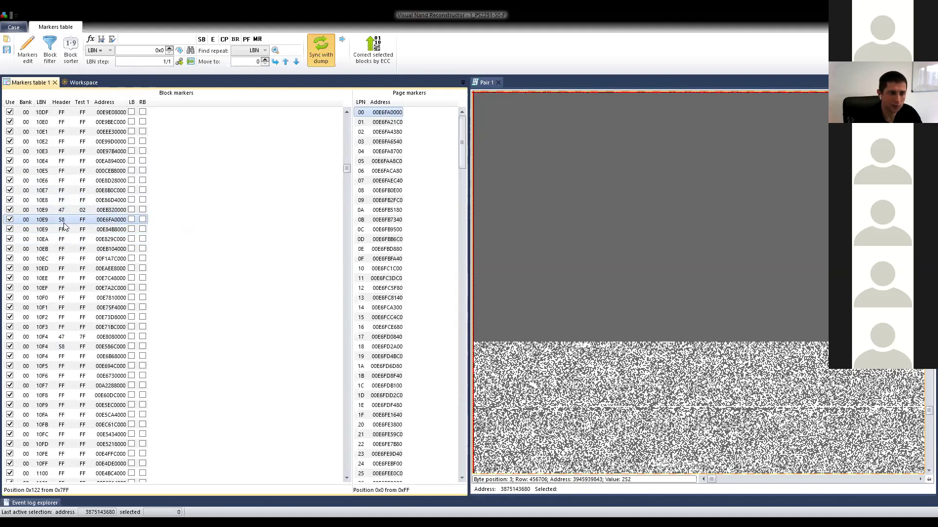
left_click(59, 229)
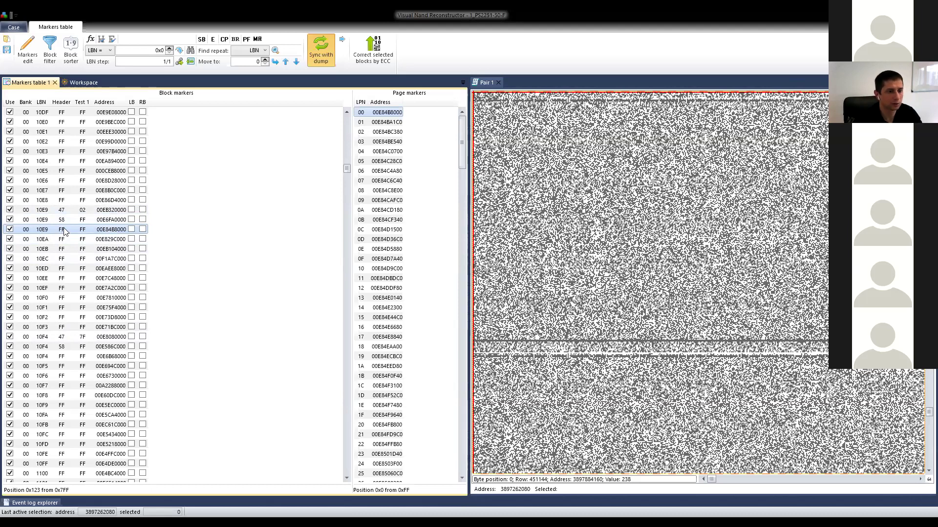
scroll(349, 144, "up", 2)
scroll(349, 144, "down", 20)
scroll(343, 211, "down", 20)
scroll(97, 160, "up", 6)
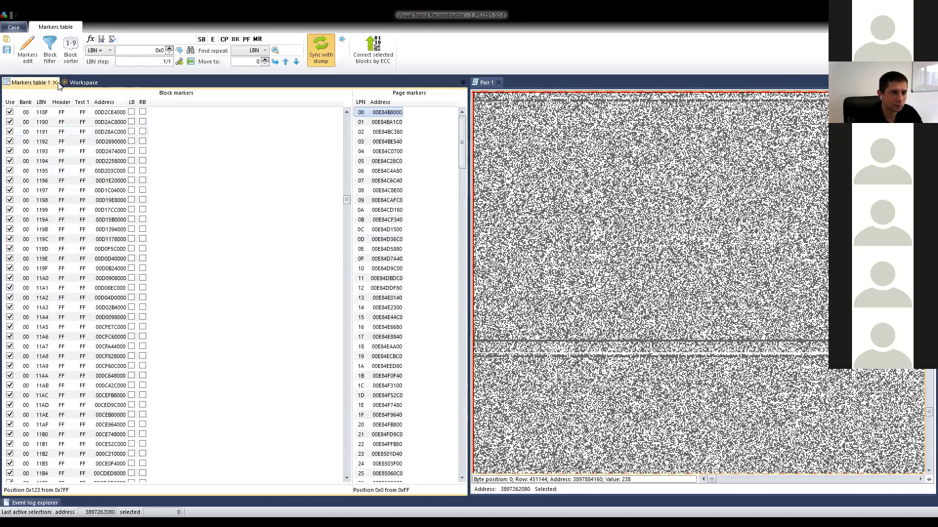
Set up a block filter on the Header field with the Set condition.
left_click(50, 53)
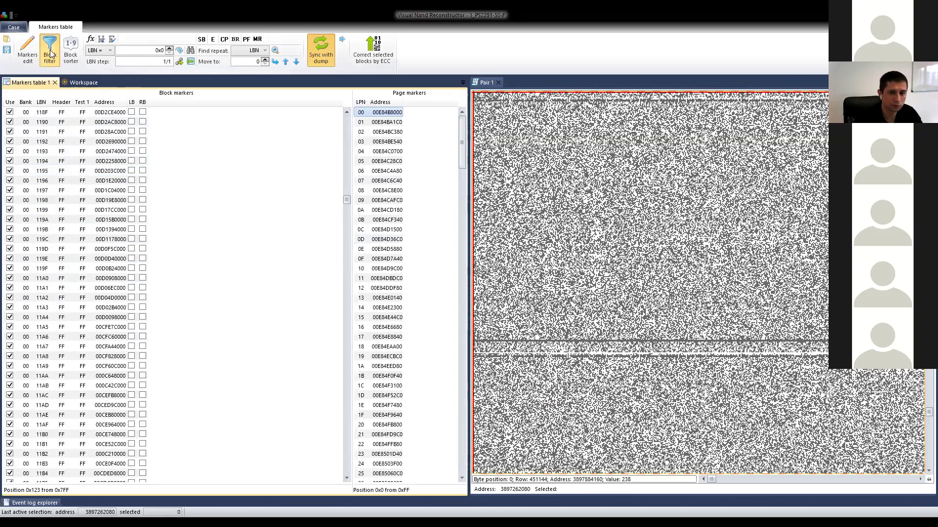
left_click_drag(453, 249, 323, 162)
left_click(272, 175)
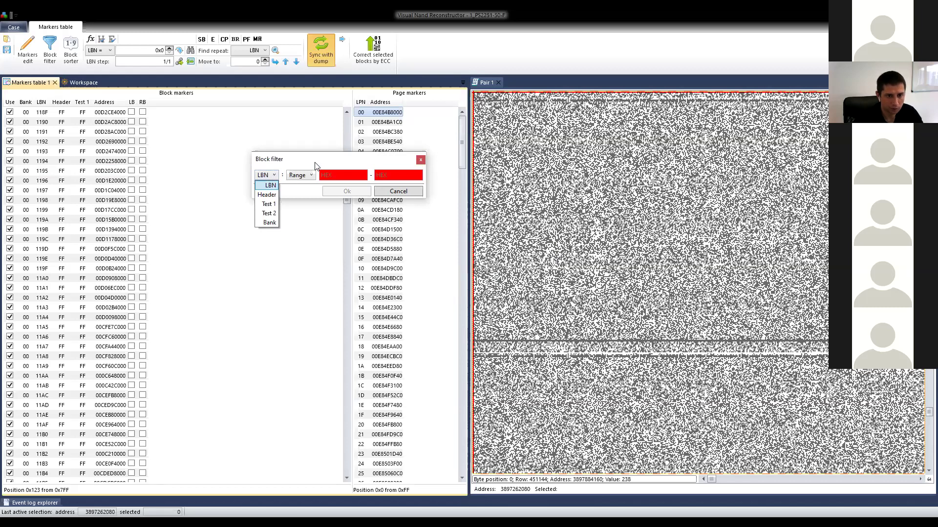
left_click(274, 176)
left_click(274, 175)
left_click(272, 195)
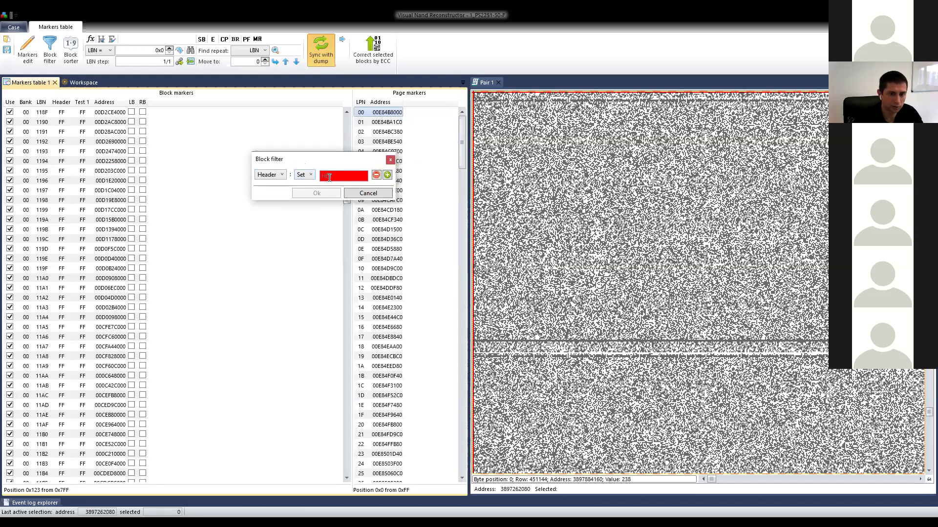
left_click(305, 177)
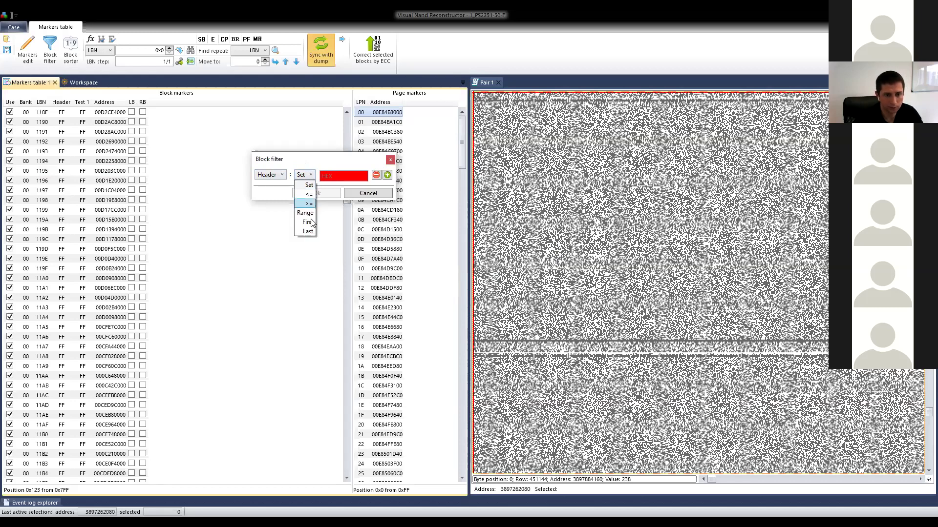
left_click(310, 185)
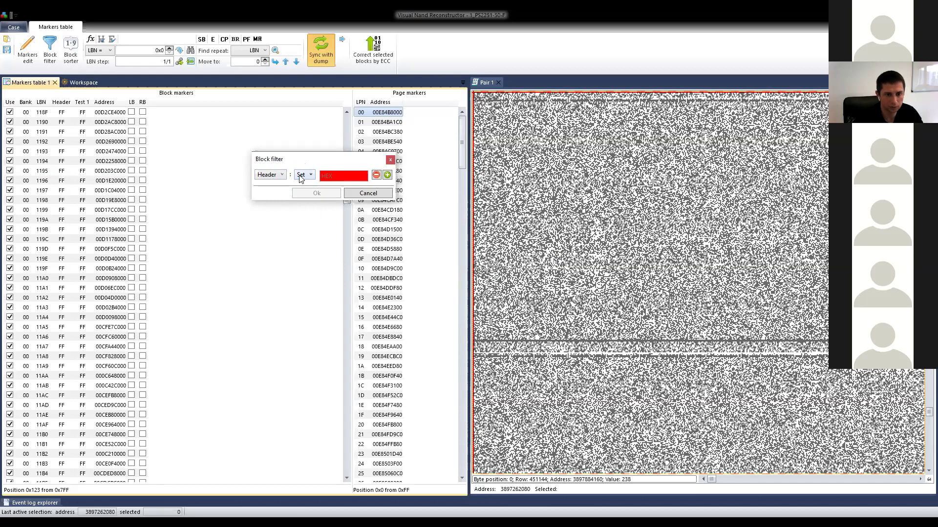
Enter ff as the only header value in the block filter and apply it to the markers table.
left_click(332, 176)
type("ff")
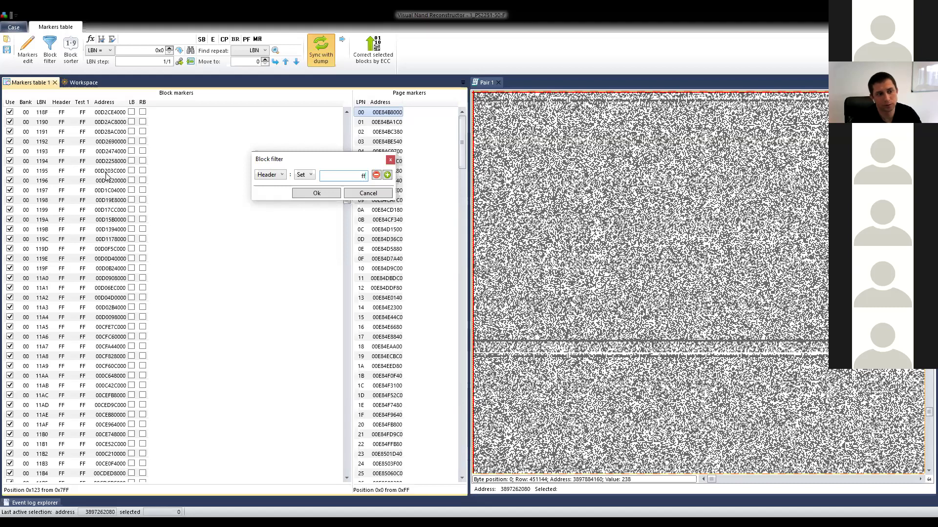
left_click(387, 175)
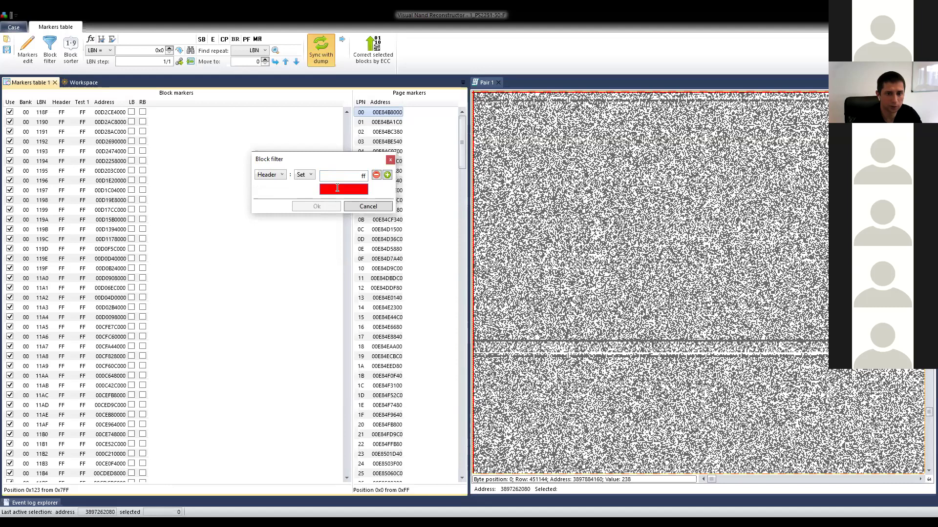
left_click(356, 177)
left_click(376, 176)
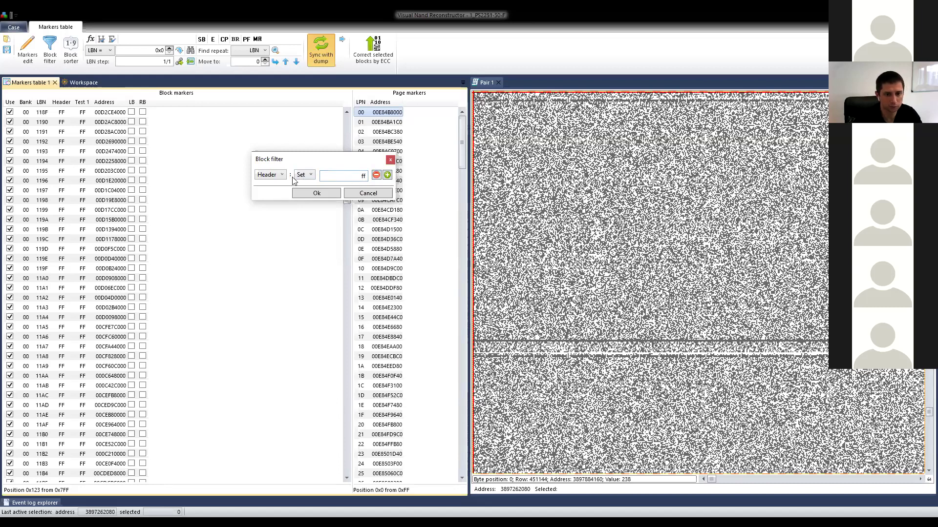
left_click(317, 193)
Check which duplicate blocks at LBN 1288 are excluded from use, and switch to the Block Management slide.
scroll(101, 237, "down", 8)
scroll(103, 234, "down", 20)
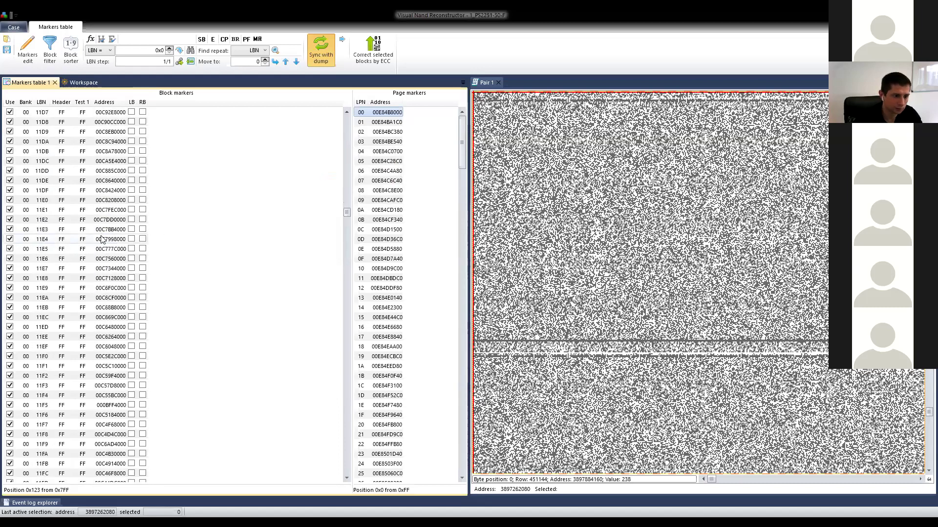
scroll(105, 232, "down", 12)
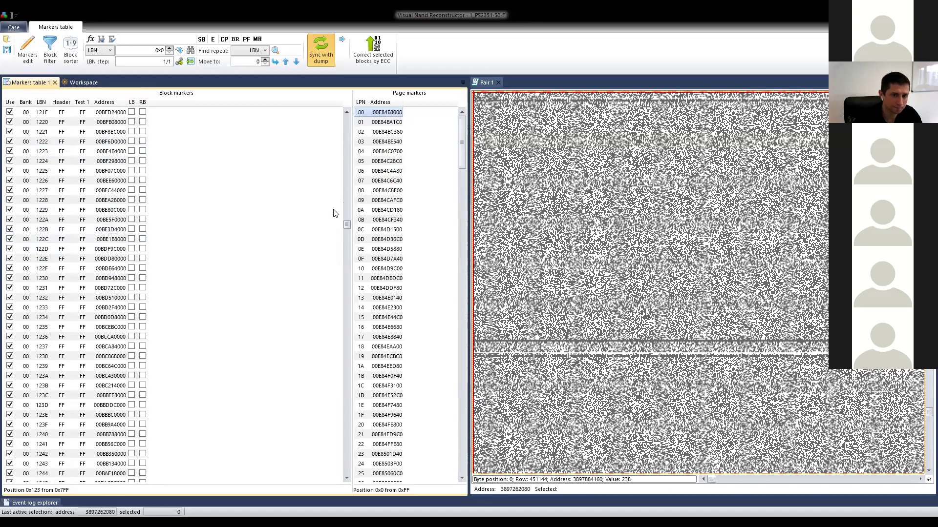
left_click_drag(347, 223, 348, 241)
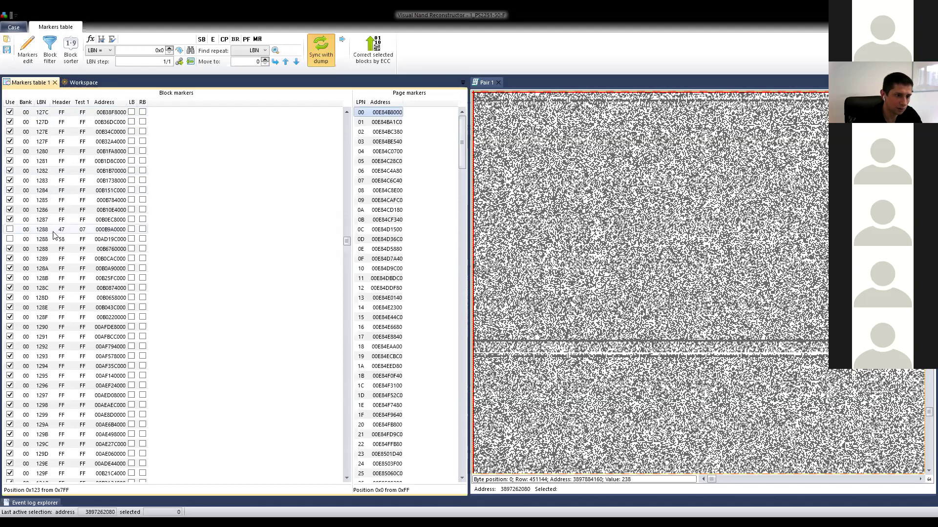
left_click(8, 228)
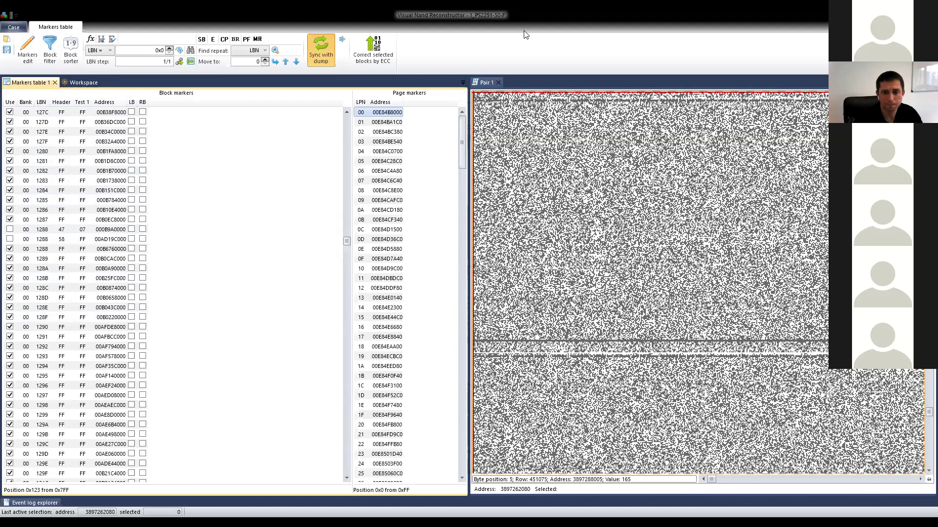
key("alt+Tab")
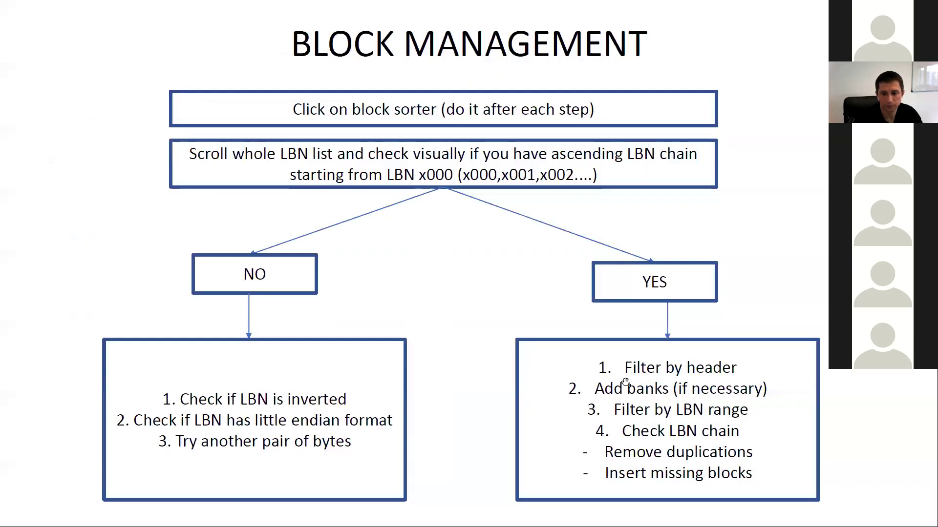
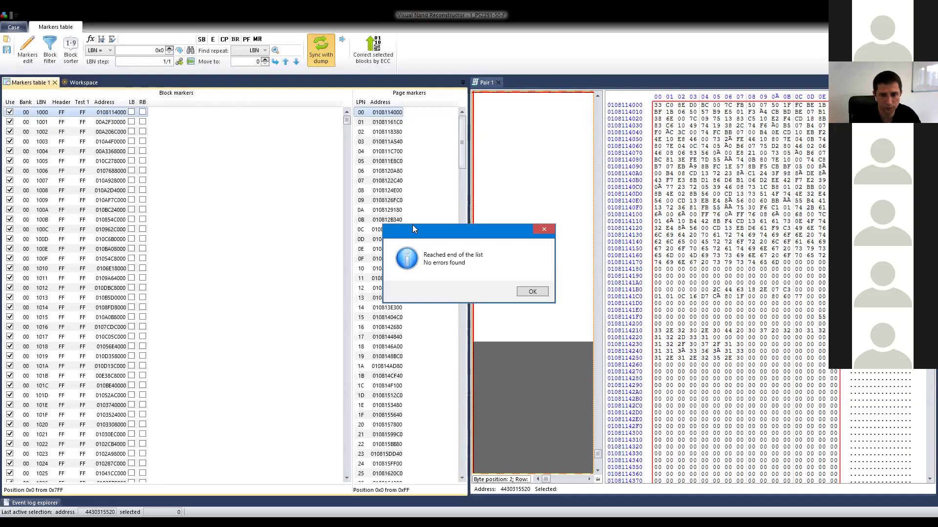
Dismiss the LBN chain check message and close the Pair 1 dump view to return to the workspace.
left_click_drag(465, 228, 451, 200)
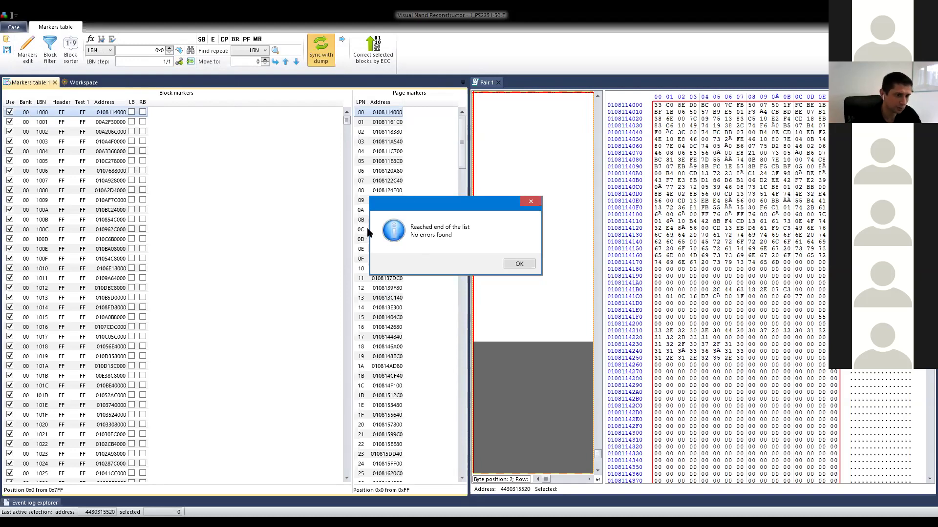
left_click(519, 264)
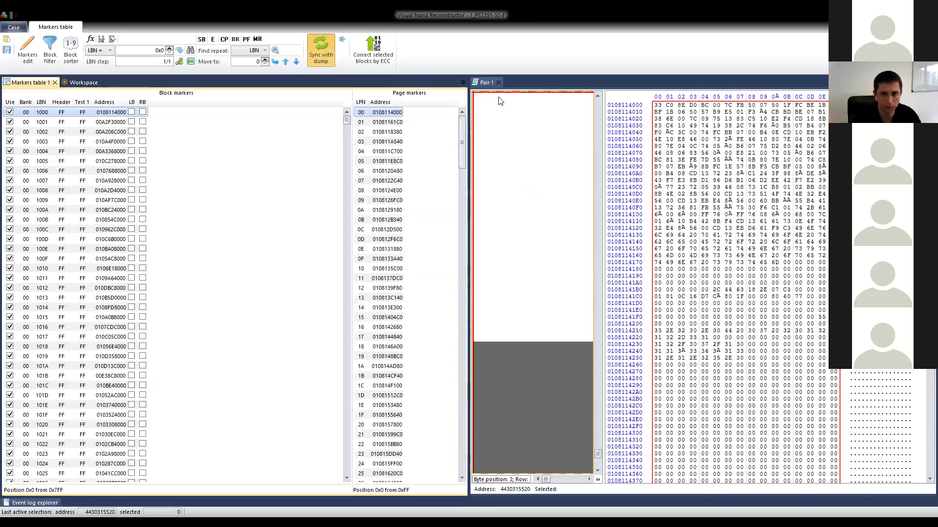
left_click(498, 83)
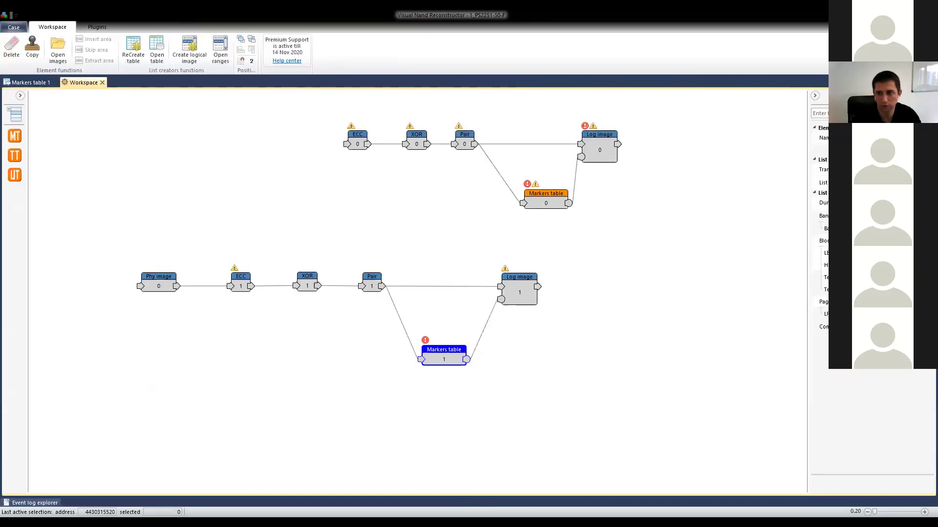
Create the list for Markers table 1 with the Auto option, and shift its element slightly in the workspace.
left_click(824, 182)
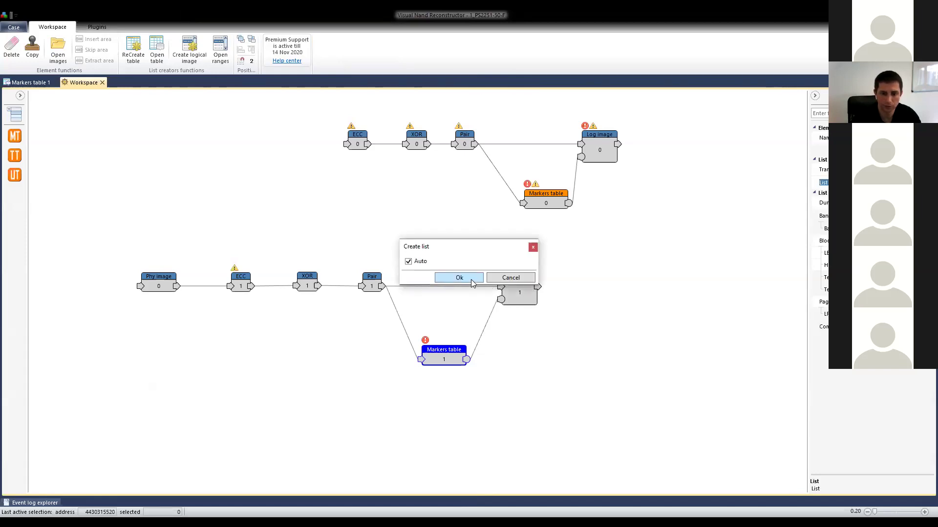
left_click(471, 278)
left_click_drag(430, 355, 417, 359)
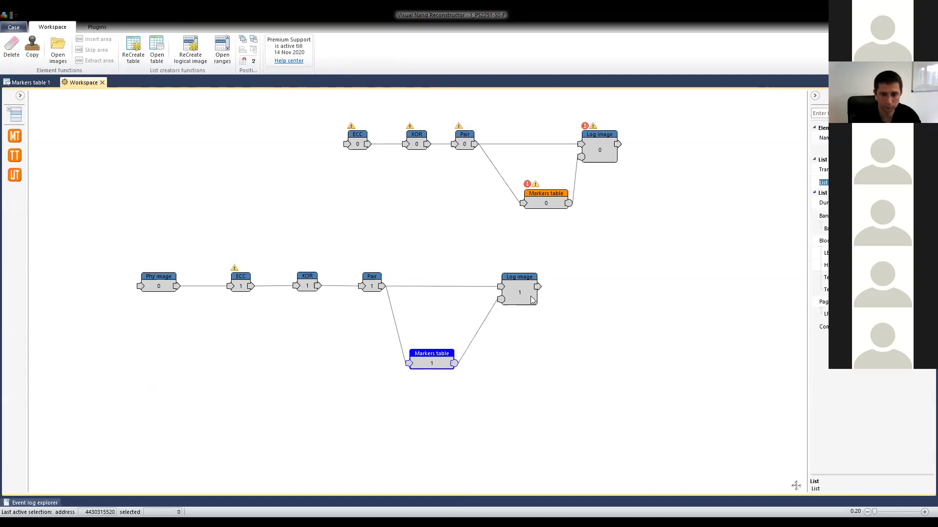
Open Log image 1 in the file system viewer and expand its MBR down to the FAT32 Volume0.
left_click_drag(523, 289, 517, 290)
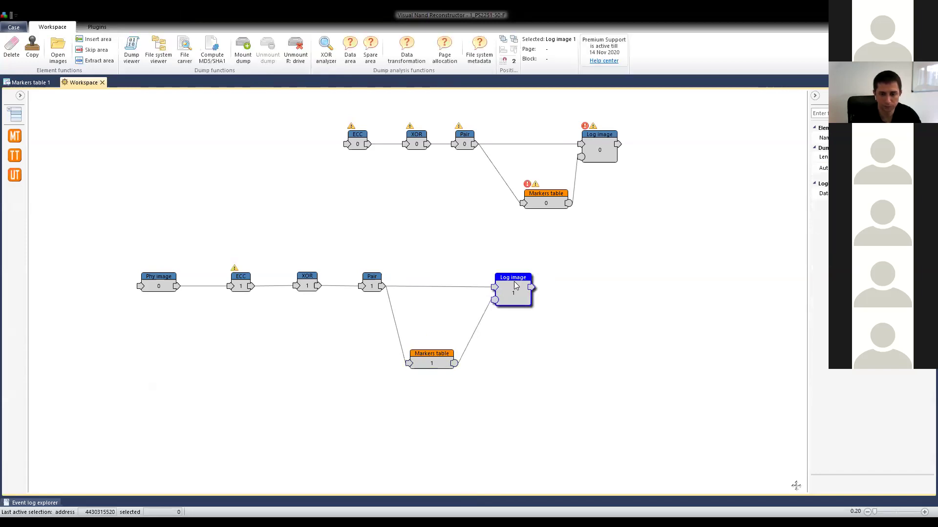
left_click(154, 47)
left_click(9, 112)
left_click(19, 122)
double_click(31, 131)
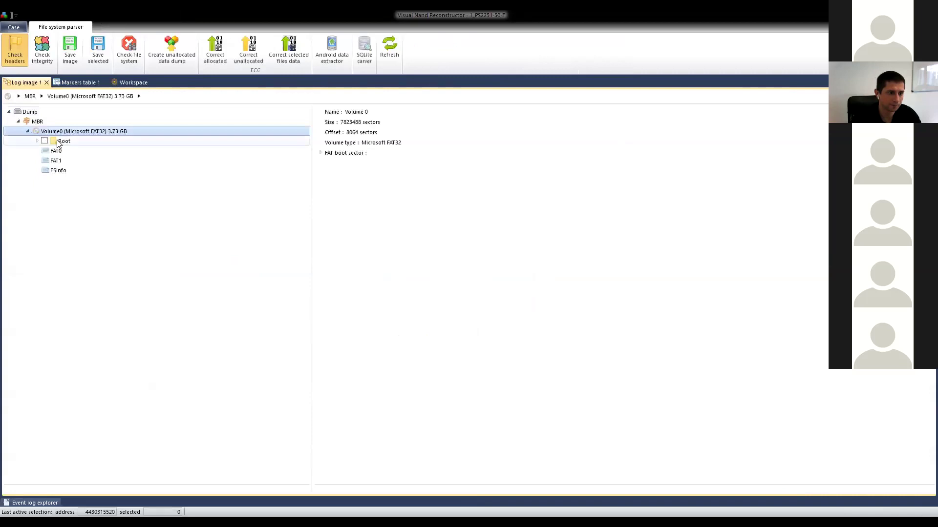
Expand the Root folder and view the files in backup_photos, DISTRIB and PHOTOS.
left_click(40, 142)
left_click(38, 141)
left_click(83, 160)
left_click(89, 152)
left_click(84, 164)
left_click(83, 171)
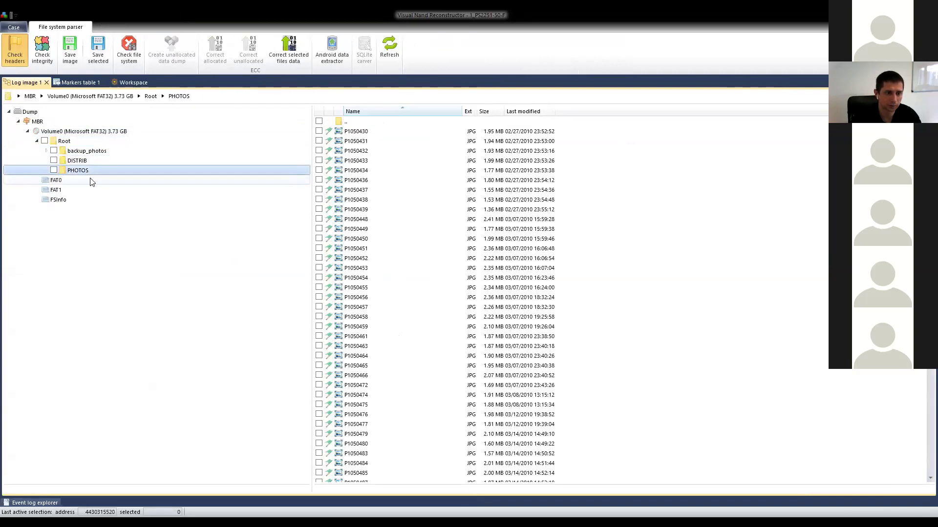
Close the current case and open the case file from the 2_SM3255QAB folder on Local Disk (F:).
left_click(361, 239)
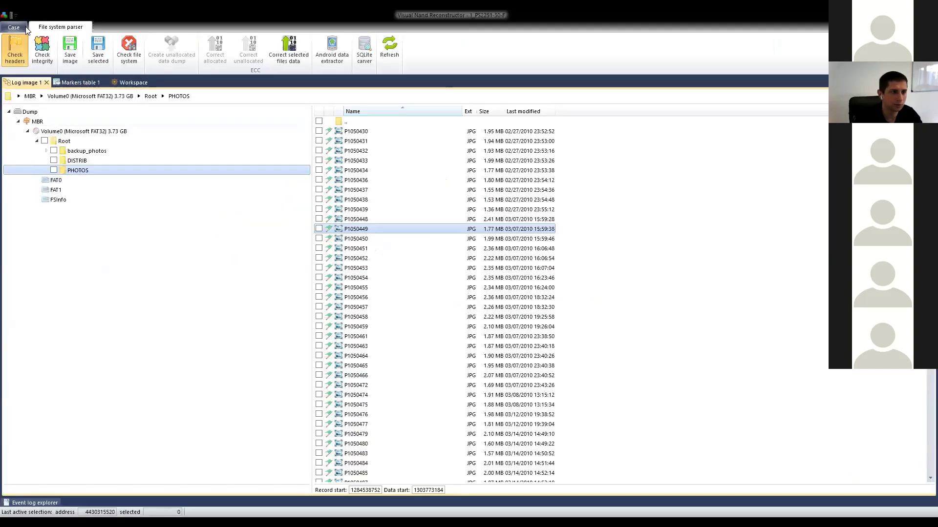
left_click(20, 28)
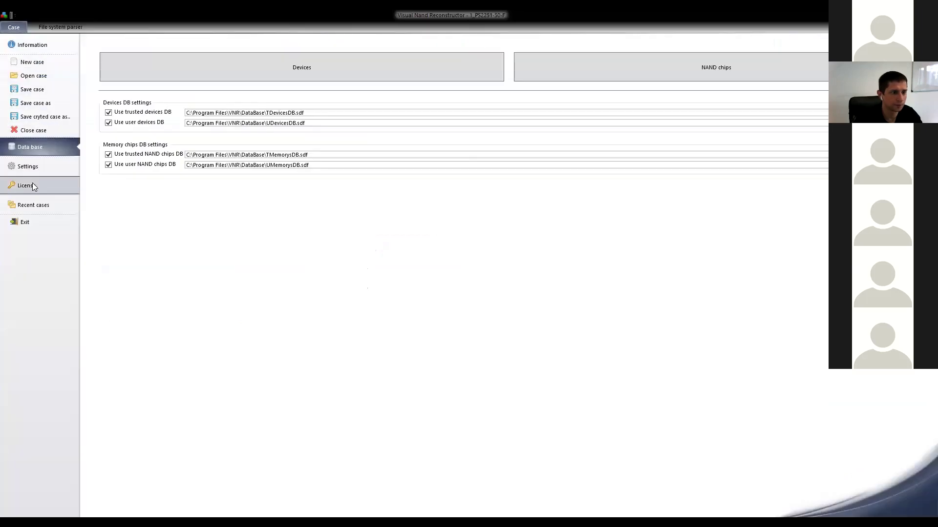
left_click(49, 77)
left_click(496, 292)
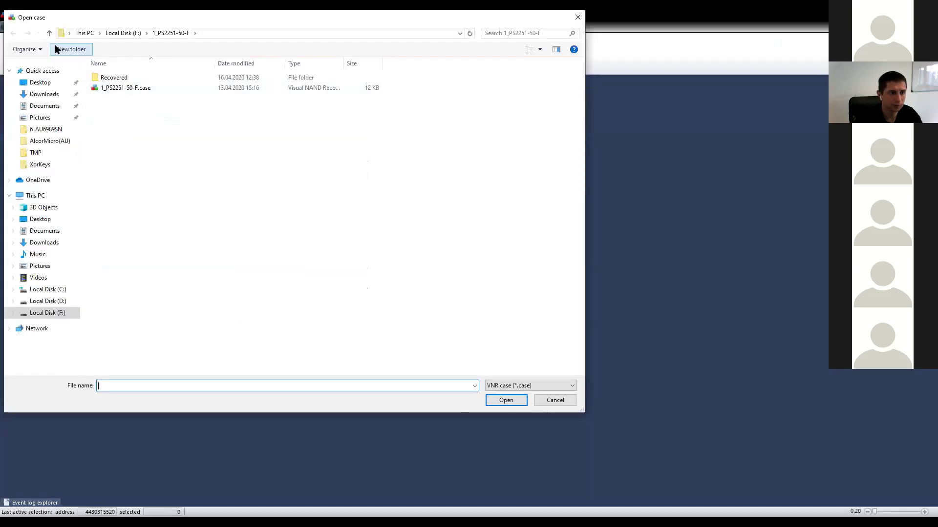
left_click(49, 33)
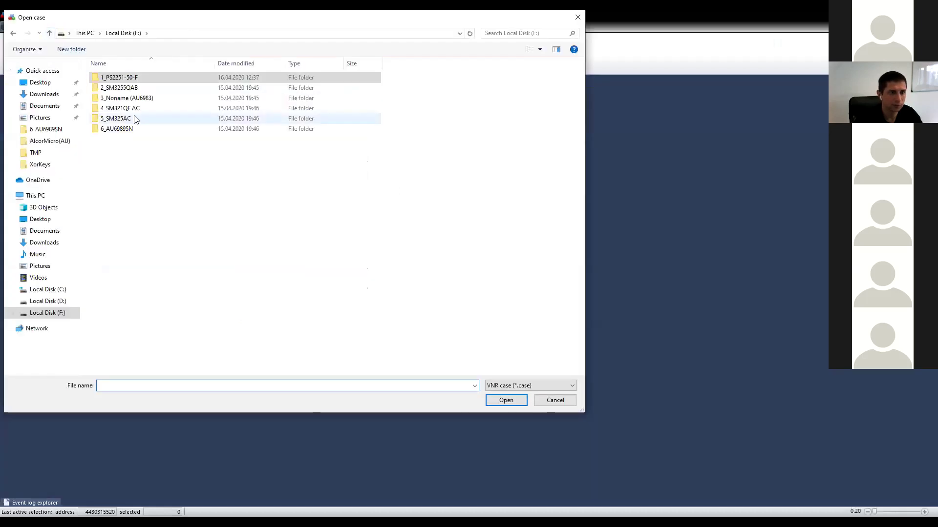
double_click(123, 88)
left_click(122, 78)
key("Return")
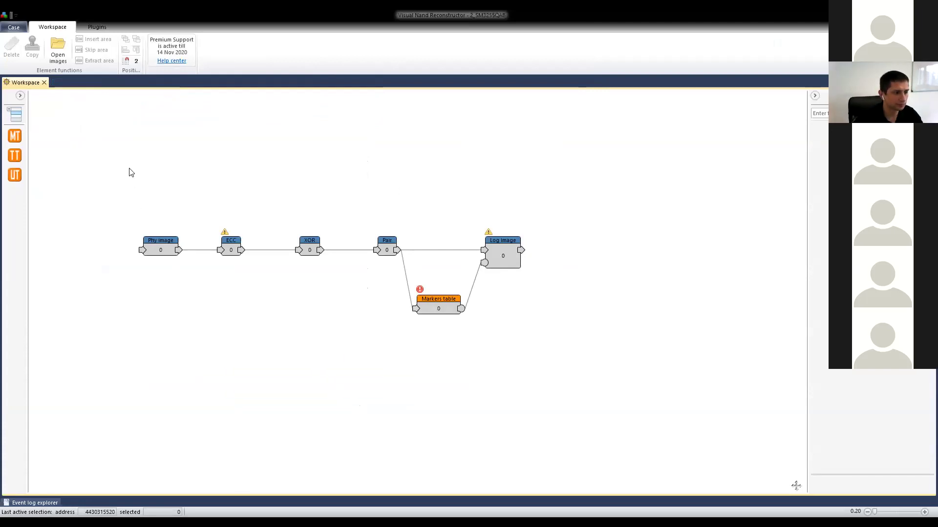
Move the whole chain of elements higher in the workspace as one group.
left_click_drag(145, 206, 567, 345)
left_click_drag(436, 307, 427, 239)
left_click(283, 244)
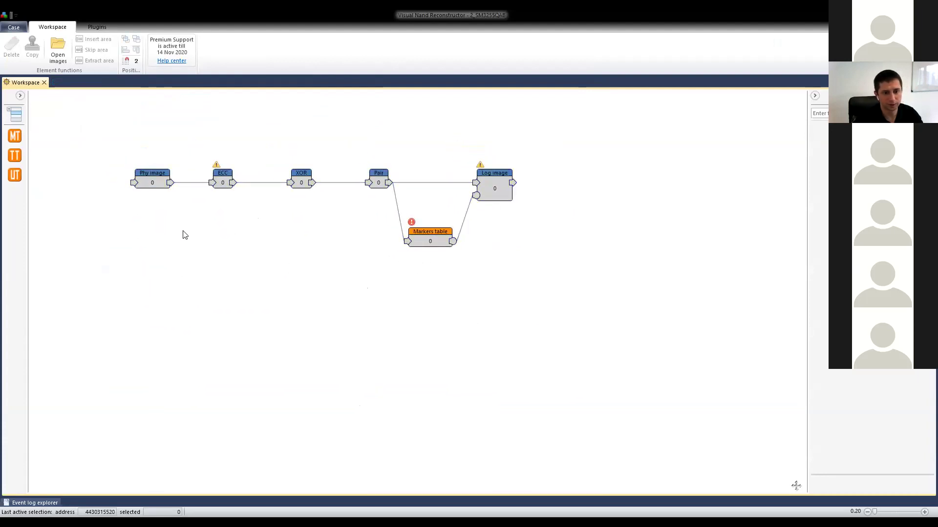
Go through the Phy image, ECC, XOR, Pair and Markers table elements in order, nudging them slightly into line.
left_click(158, 183)
left_click(224, 178)
left_click(169, 183)
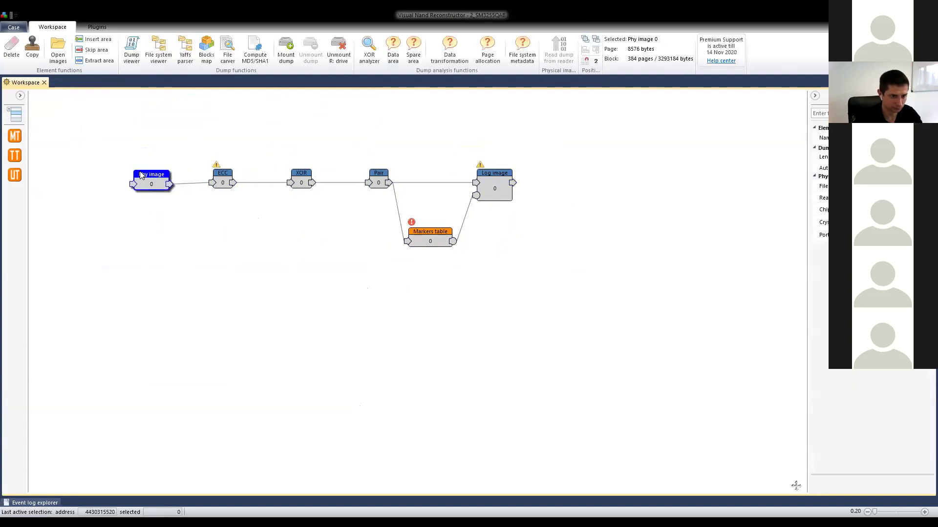
left_click_drag(142, 189, 144, 189)
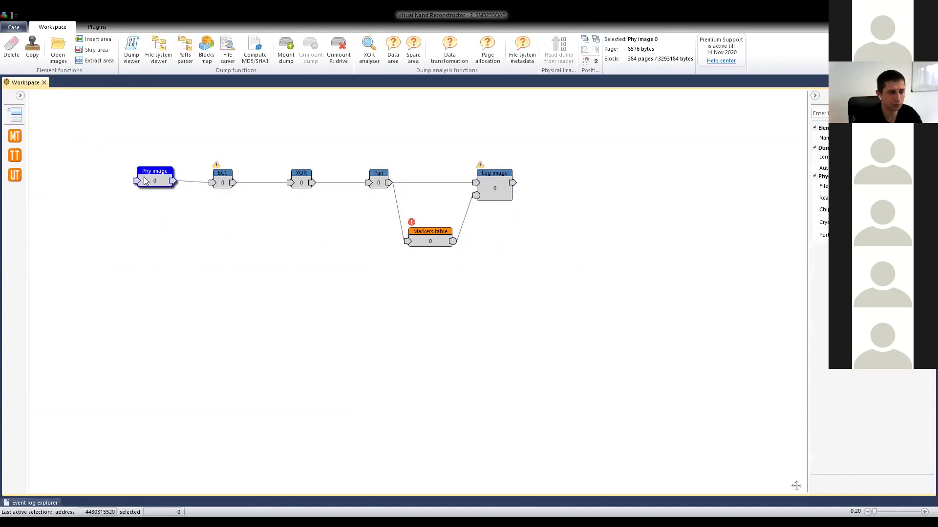
left_click(222, 176)
left_click(301, 178)
left_click(379, 184)
left_click(423, 240)
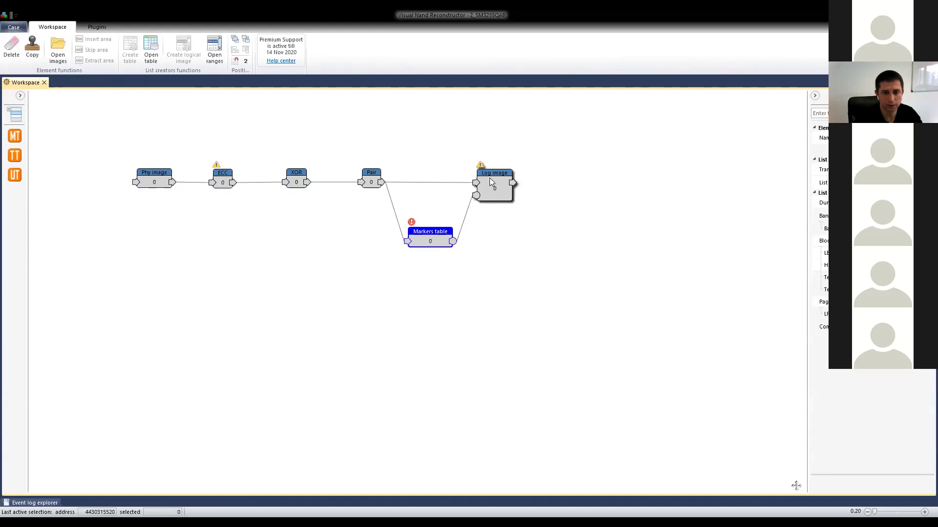
Check the Log image element, then open Markers table 0 and return to the workspace.
left_click(489, 178)
left_click(429, 243)
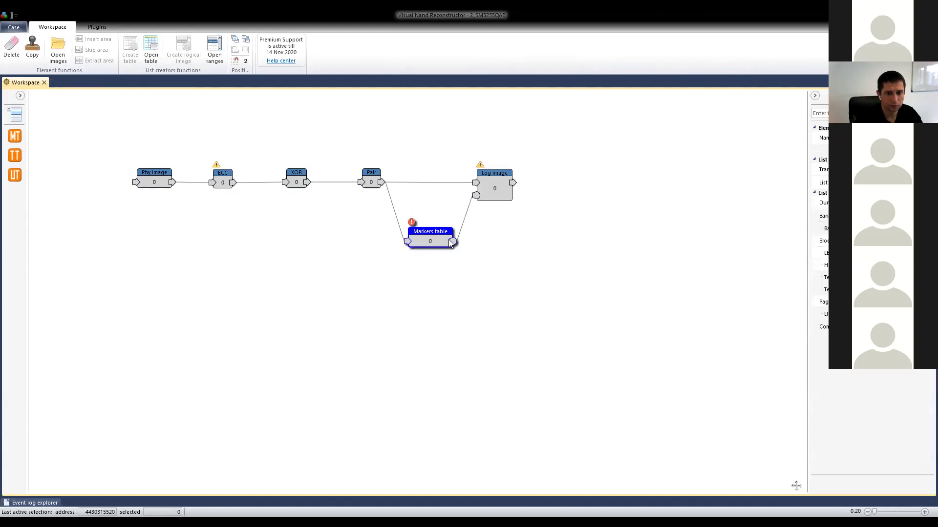
double_click(415, 243)
left_click(54, 82)
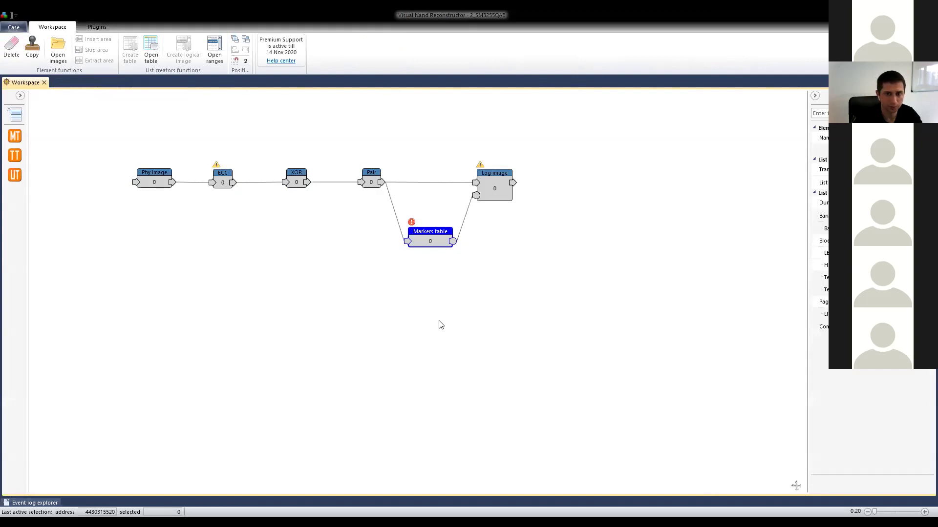
Open the Phy image 0 dump, and consult the presentation slides on missing blocks, duplicated blocks and typical header and LBN locations.
double_click(153, 178)
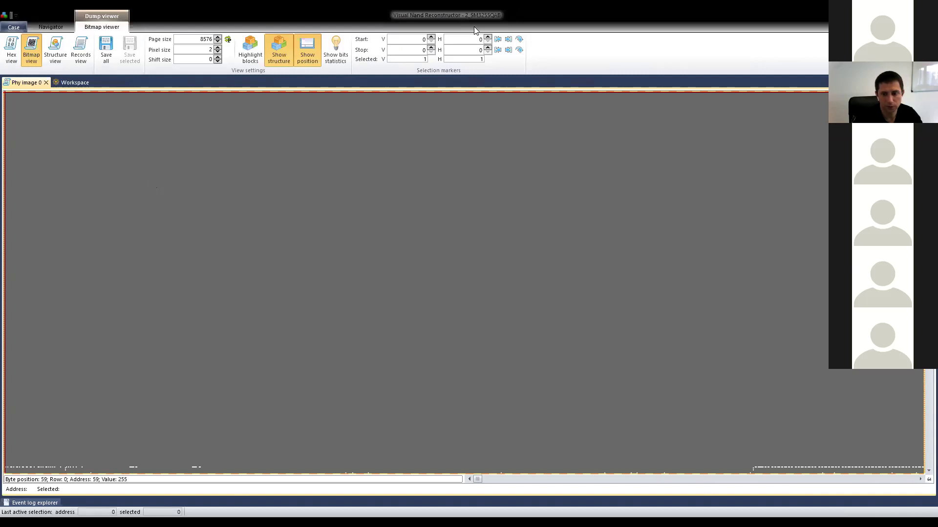
key("alt+Tab")
scroll(545, 285, "down", 4)
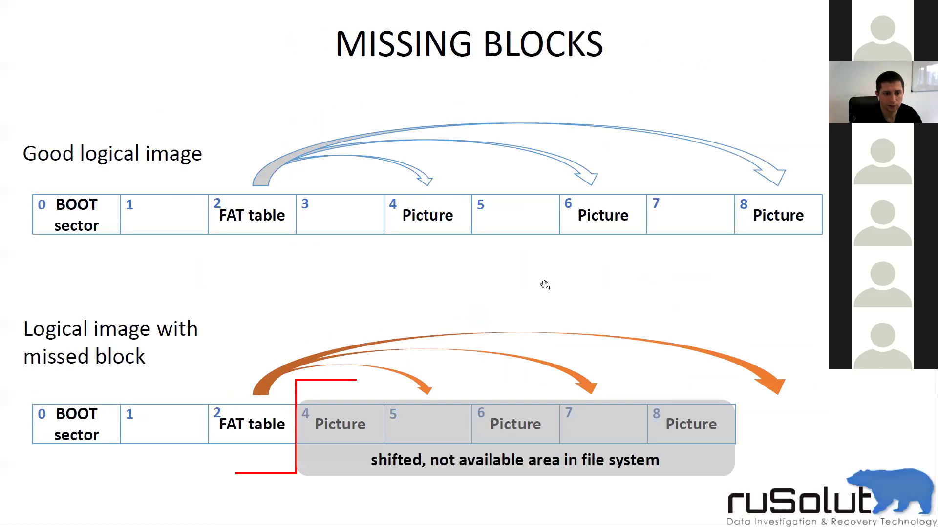
scroll(544, 284, "up", 1)
scroll(544, 285, "down", 3)
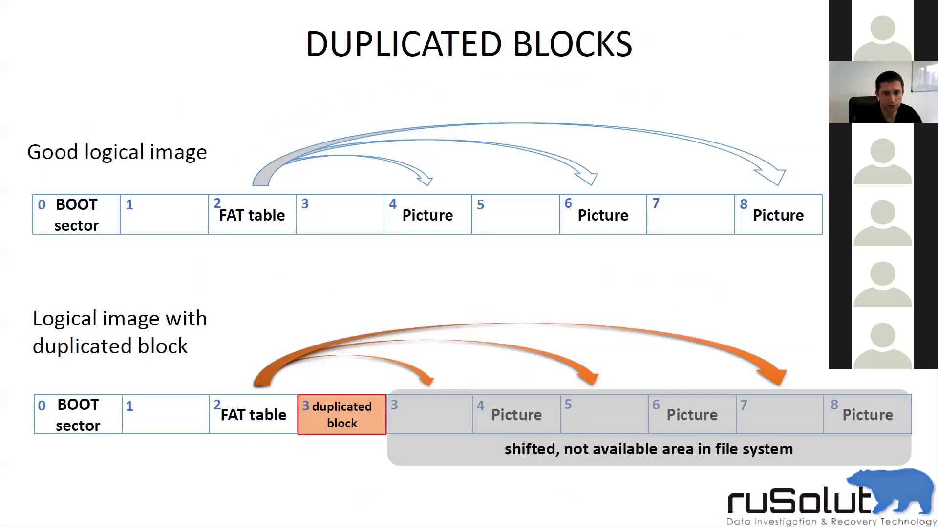
scroll(545, 285, "down", 1)
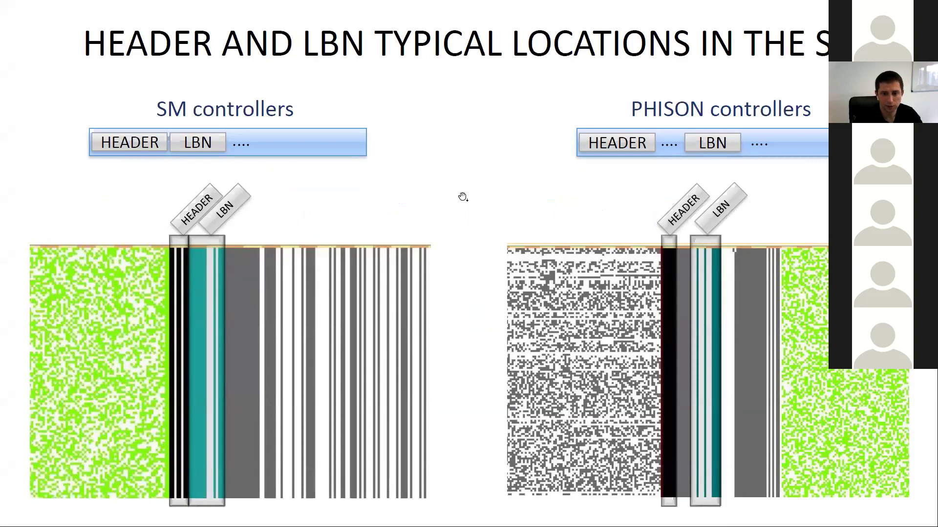
key("alt+Tab")
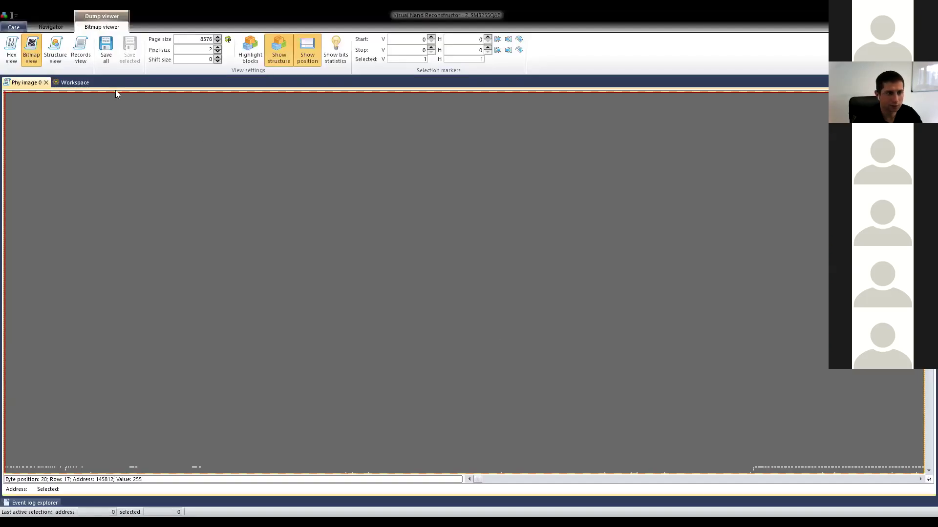
Reopen the Phy image 0 dump further into its data and show its structure down to the Page layout.
left_click(44, 83)
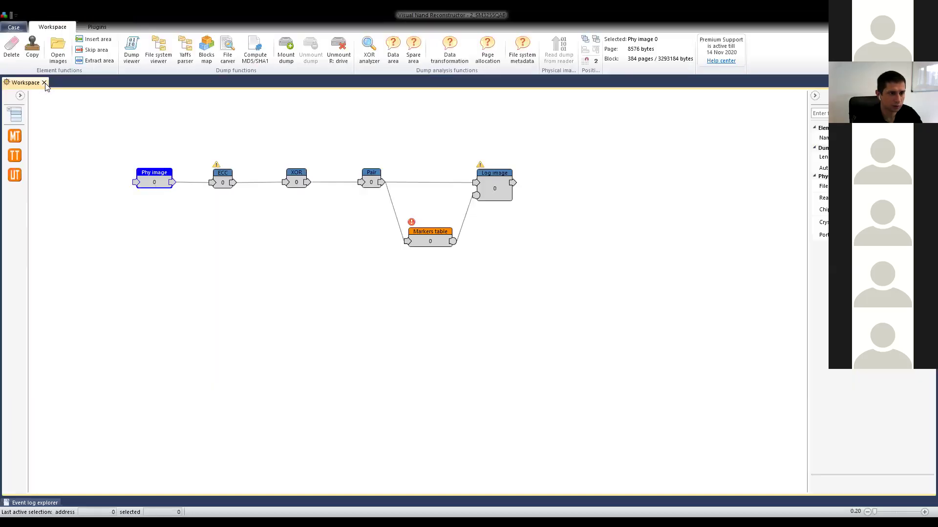
double_click(146, 177)
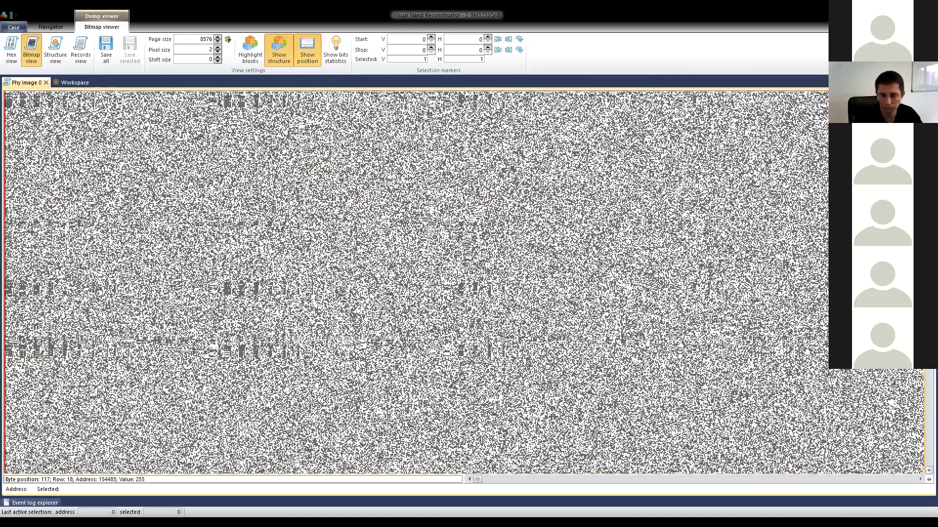
left_click_drag(929, 127, 929, 176)
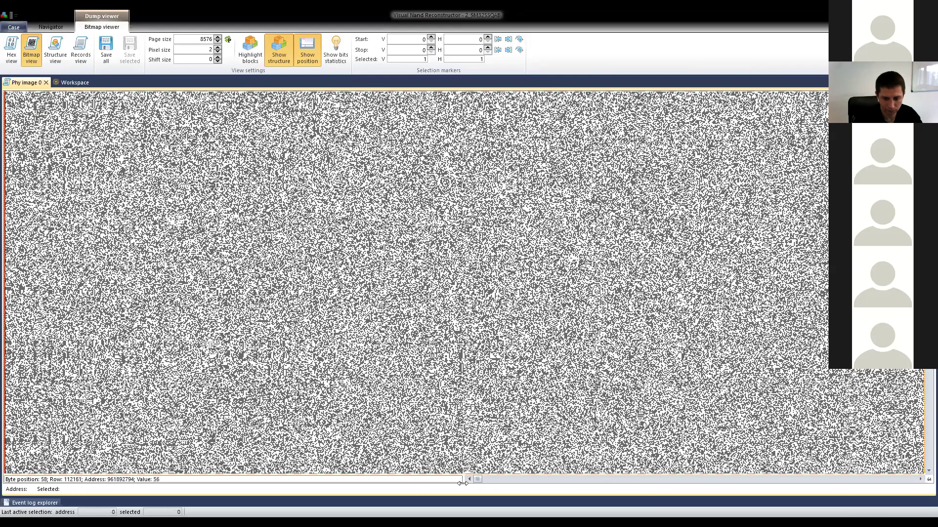
left_click_drag(478, 479, 511, 485)
left_click(55, 51)
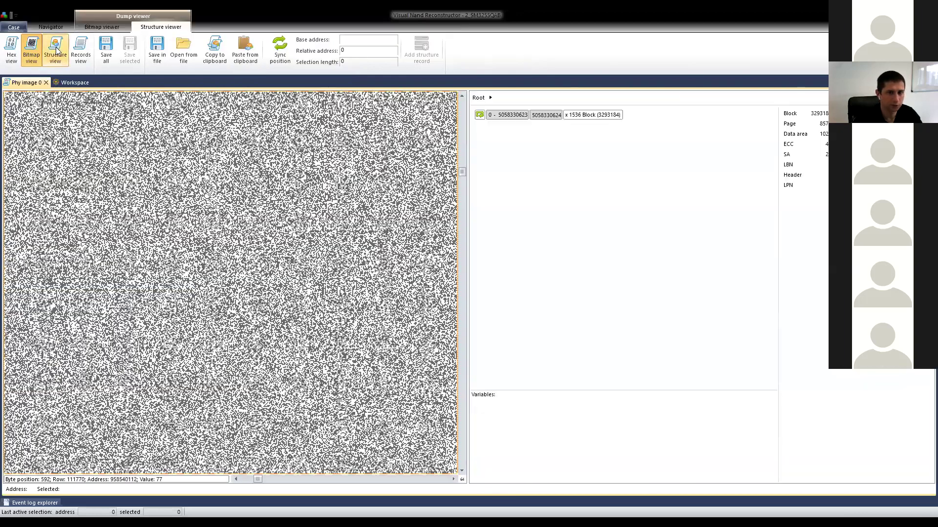
double_click(547, 115)
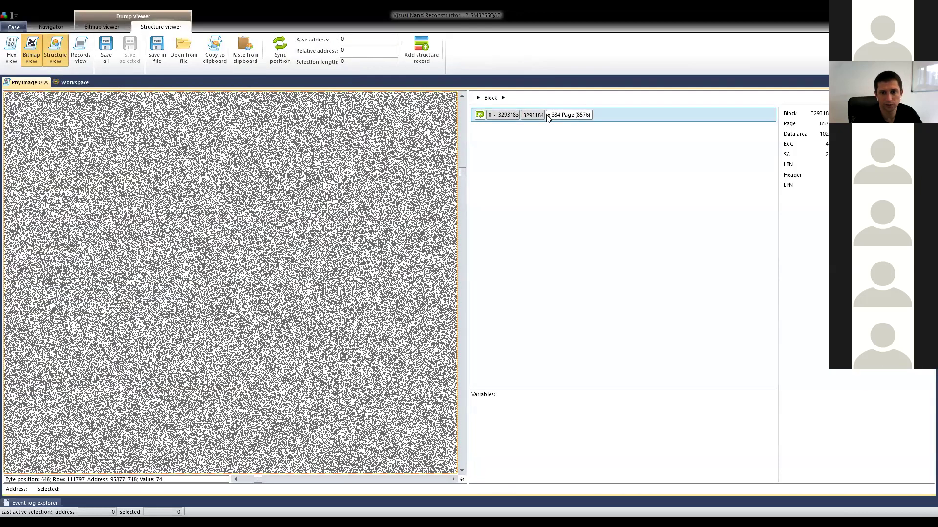
double_click(546, 114)
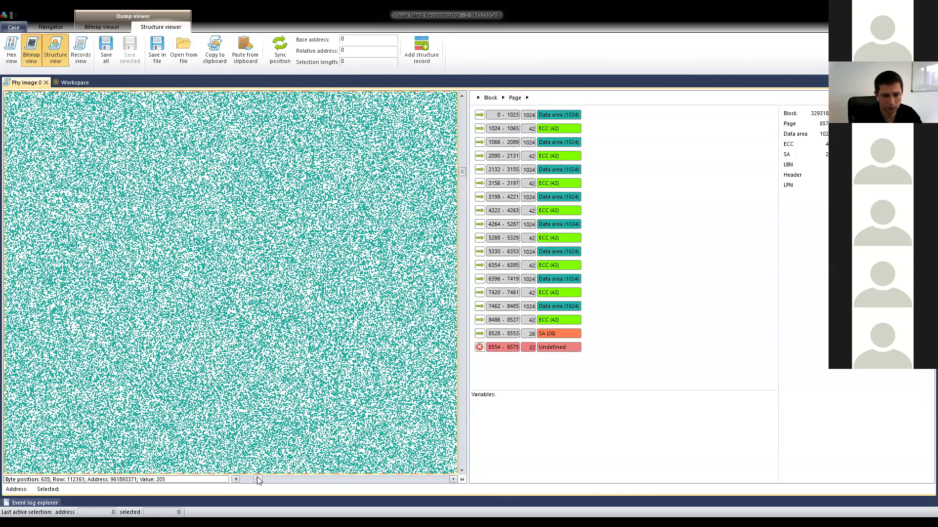
Examine the page layout in the bitmap from the first data area and ECC through to the SA bytes.
left_click_drag(259, 480, 268, 483)
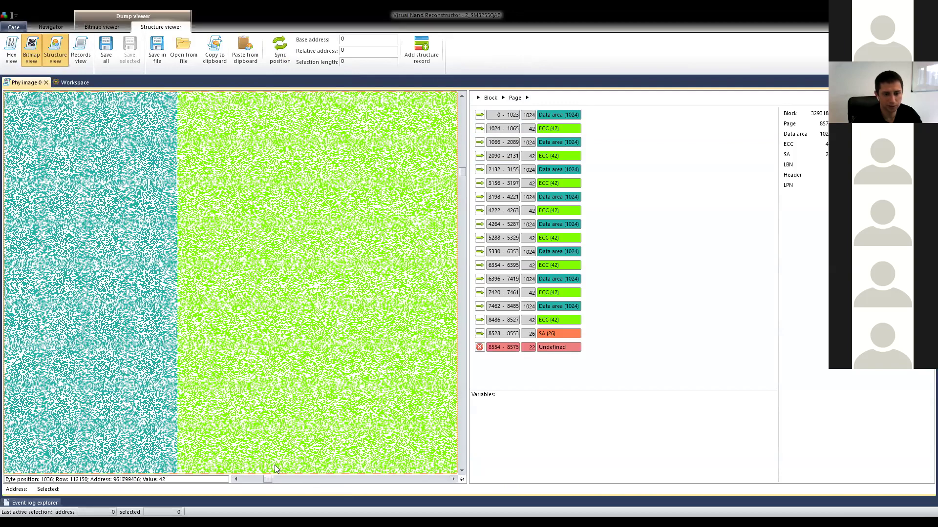
left_click_drag(269, 478, 450, 487)
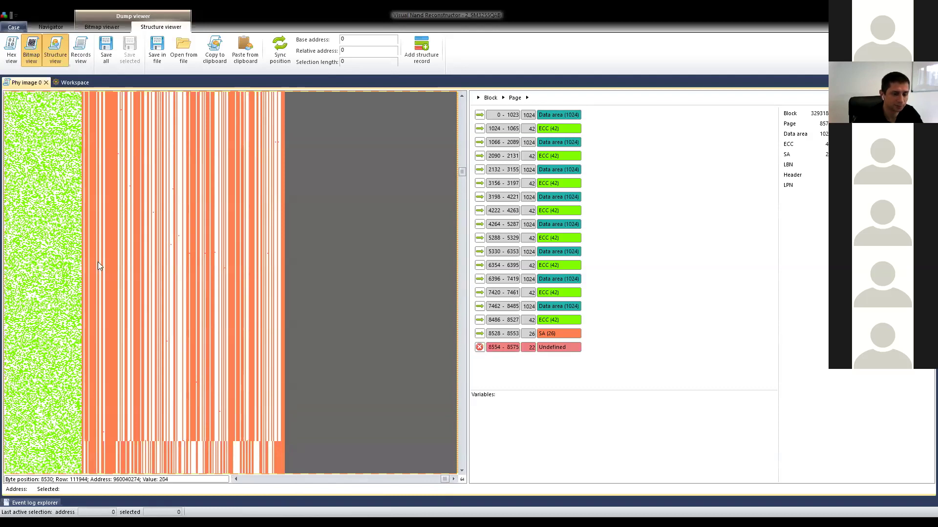
left_click(236, 479)
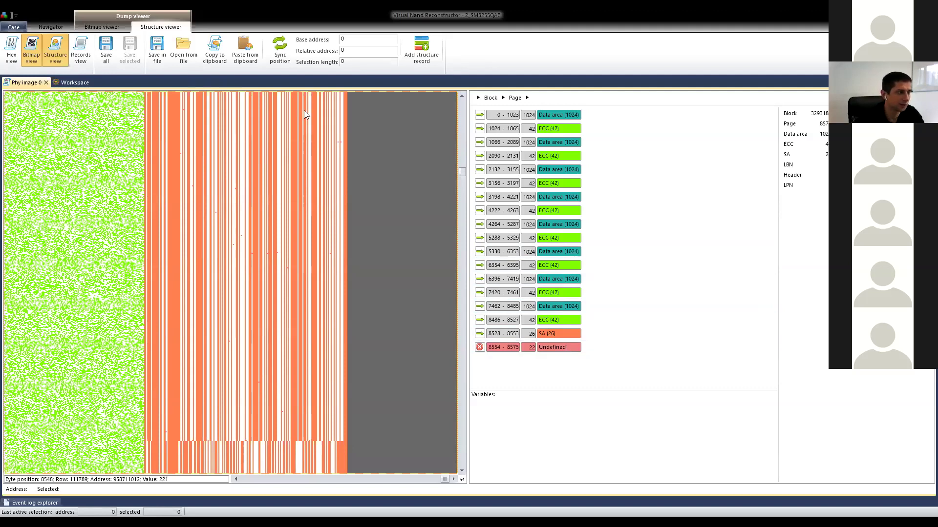
Define a Header structure in the page's SA with start address 0 and stop address 0.
double_click(543, 333)
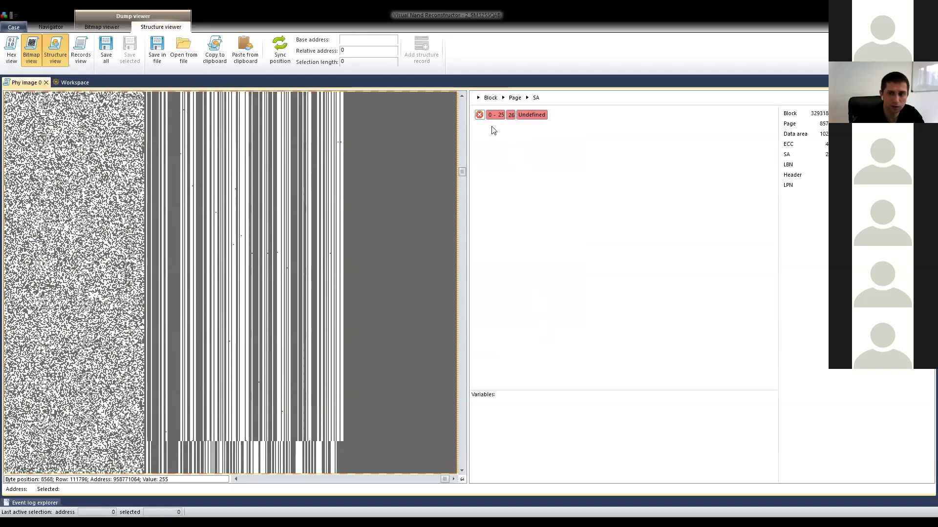
double_click(515, 118)
left_click_drag(476, 214, 554, 174)
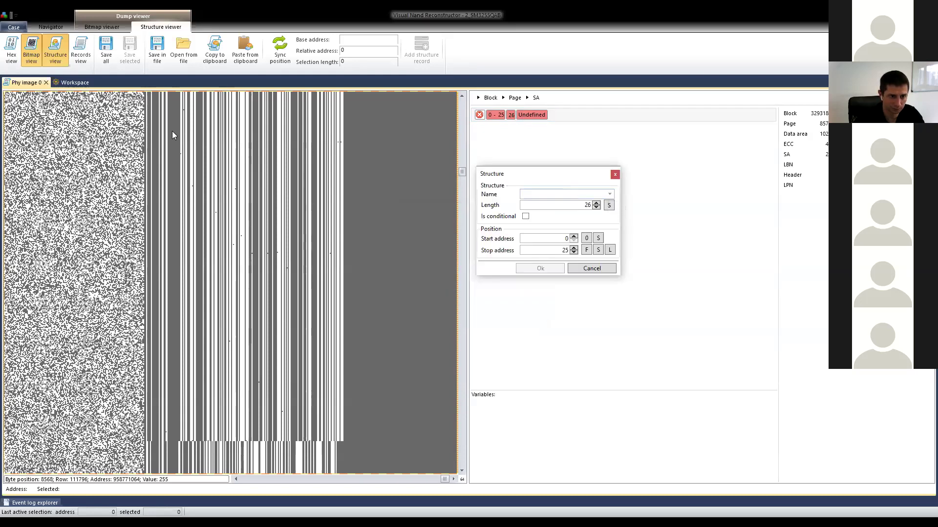
left_click(610, 193)
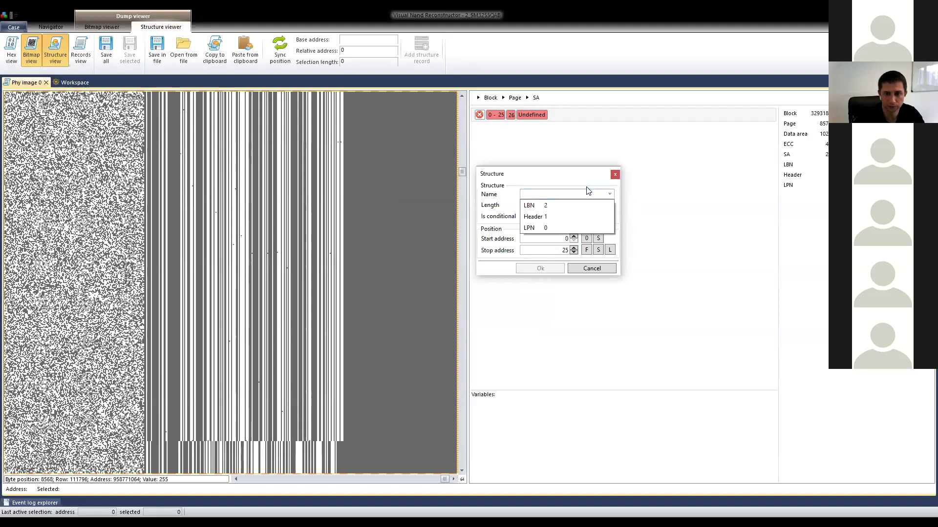
left_click(540, 218)
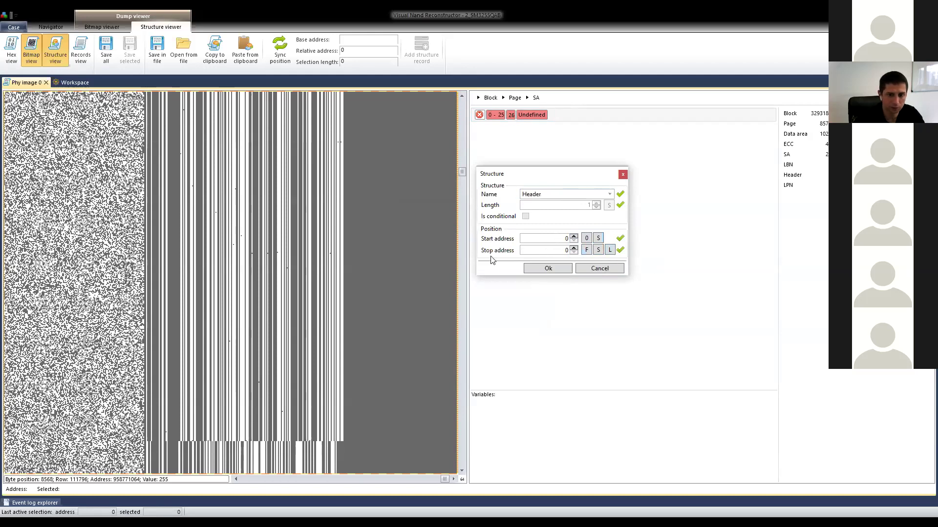
left_click(551, 268)
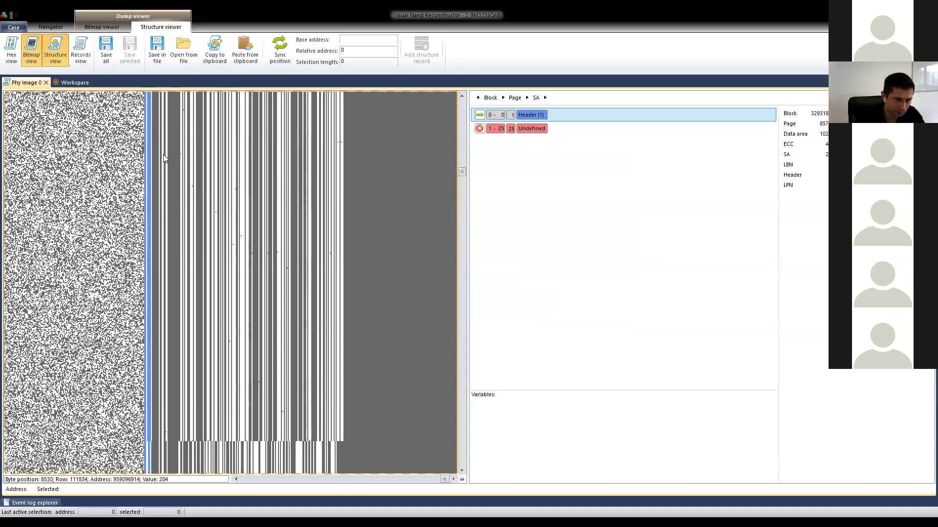
Define an LBN structure in the undefined SA range with start address 1 and stop address 2, and inspect it across the block boundary.
left_click(532, 134)
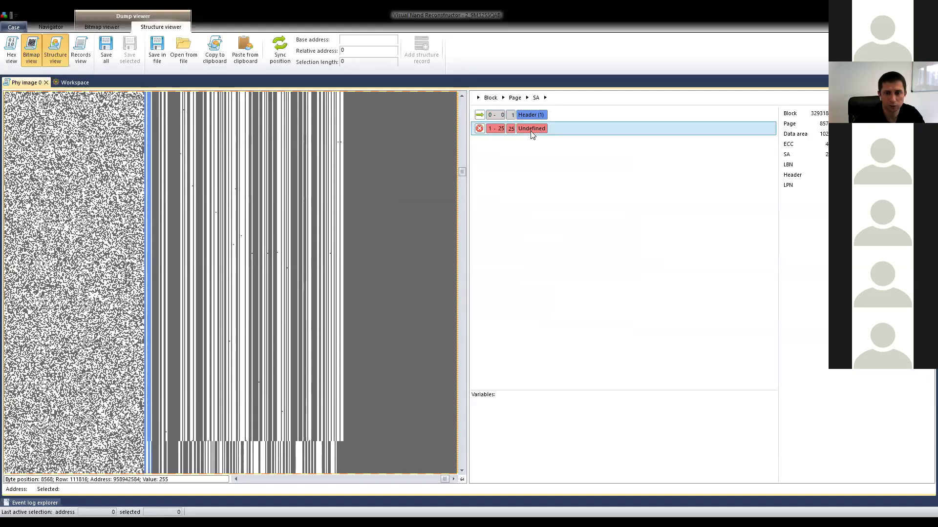
double_click(532, 134)
left_click(531, 235)
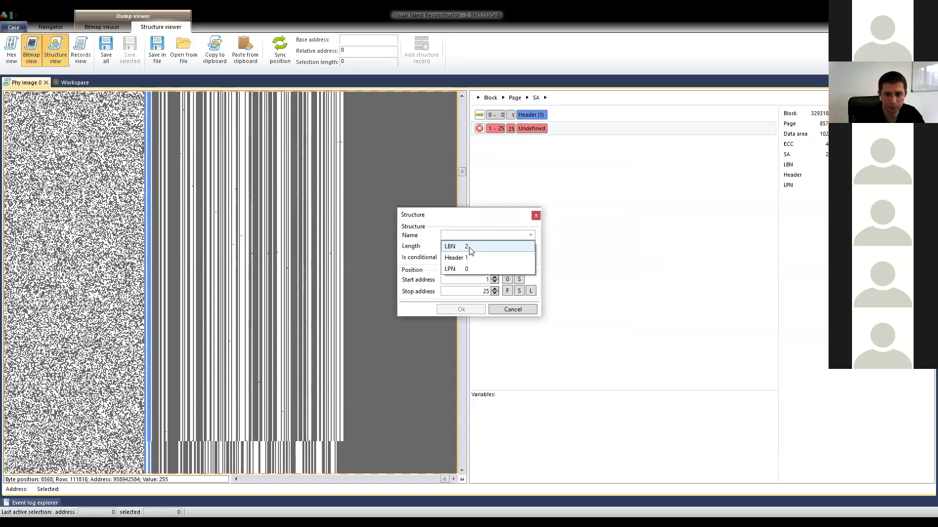
left_click(470, 250)
left_click(531, 291)
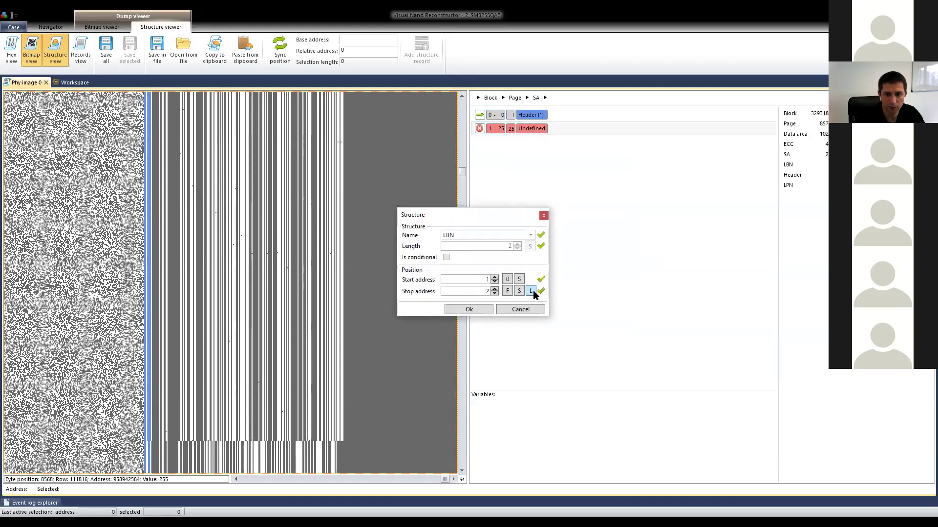
left_click(468, 310)
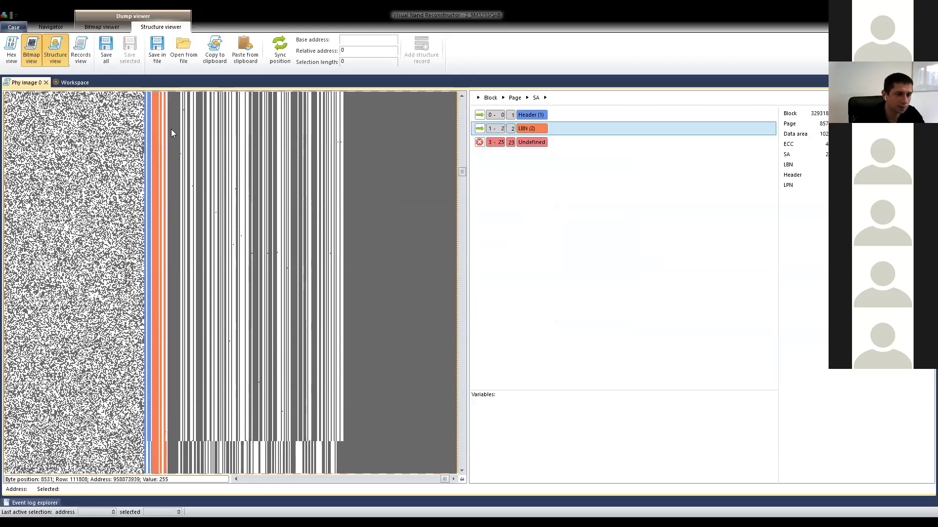
scroll(146, 113, "down", 3)
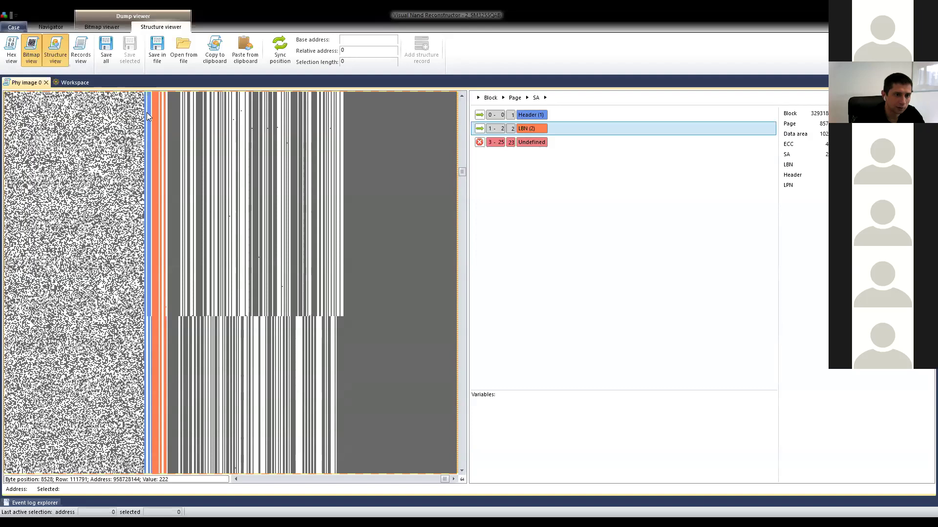
Examine the Header and LBN bytes in the bitmap across successive block boundaries further into the dump.
scroll(147, 112, "down", 6)
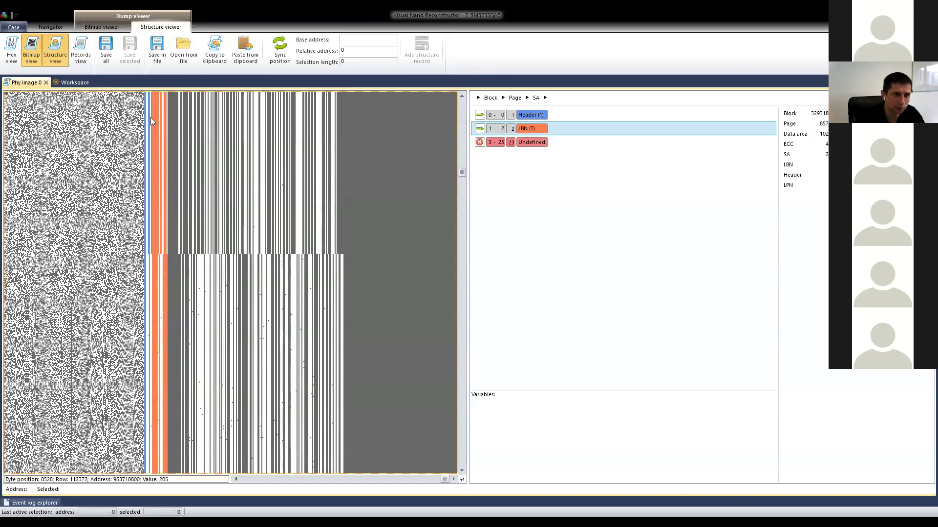
scroll(148, 120, "down", 3)
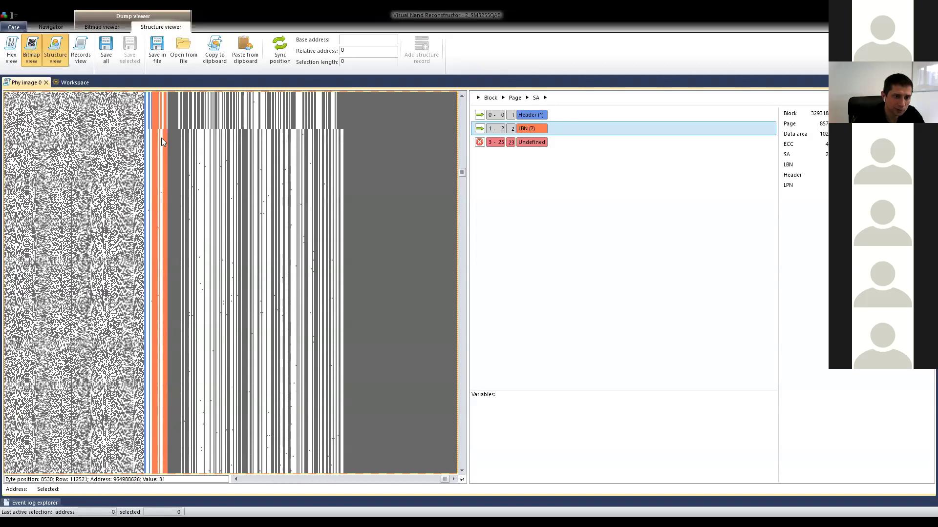
scroll(161, 138, "down", 5)
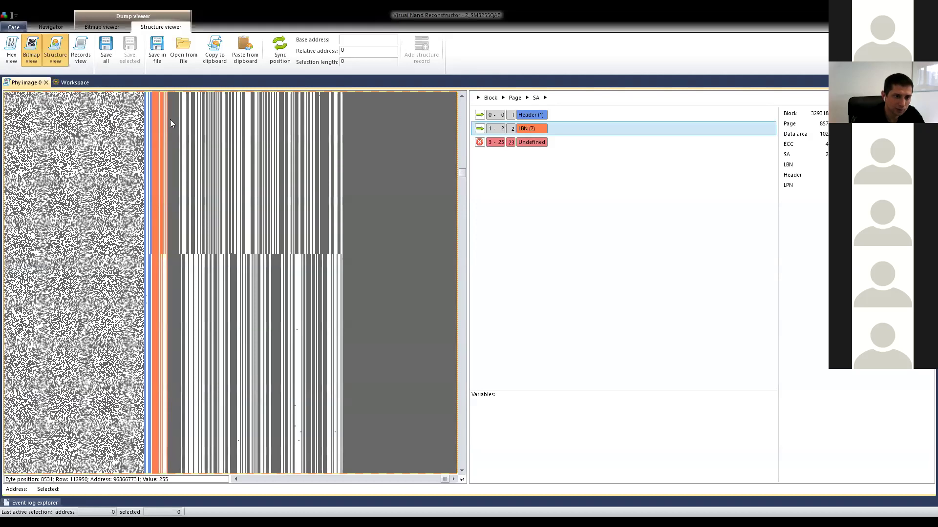
scroll(166, 140, "down", 2)
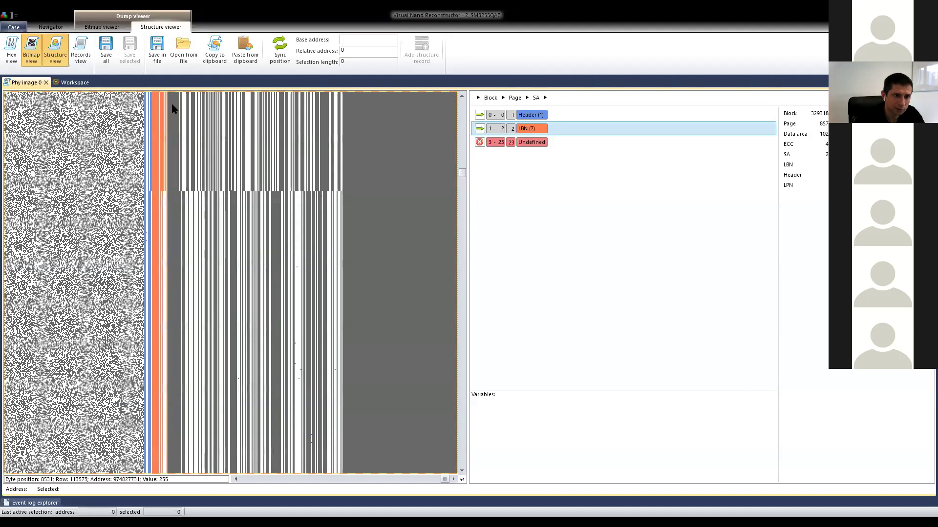
scroll(171, 98, "down", 2)
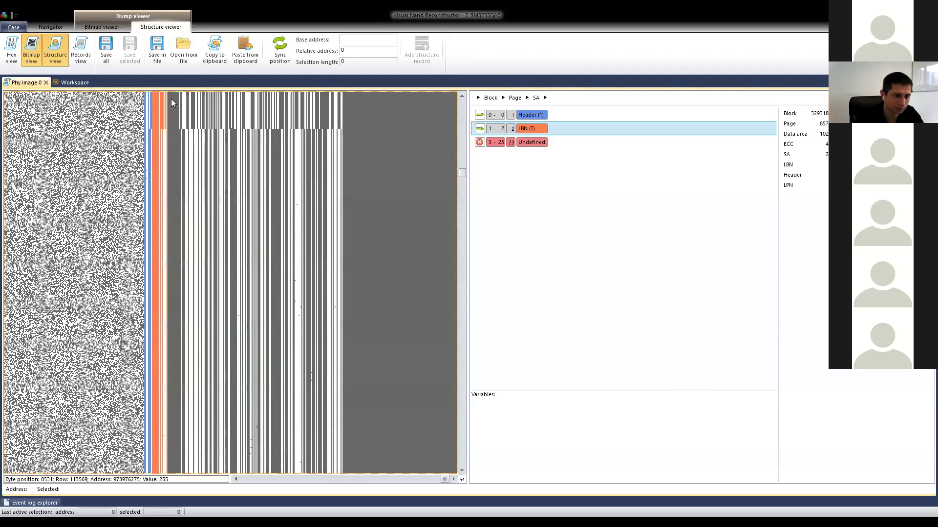
scroll(171, 99, "up", 3)
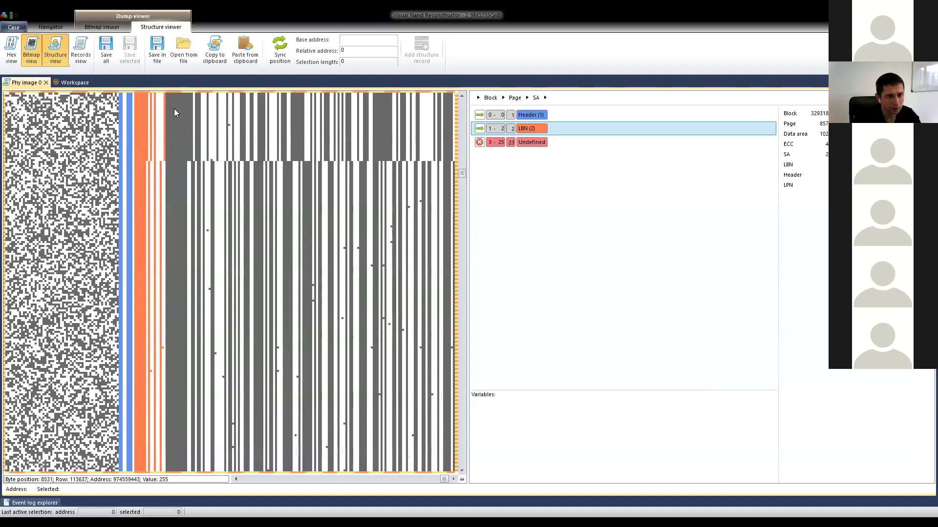
scroll(174, 108, "down", 10)
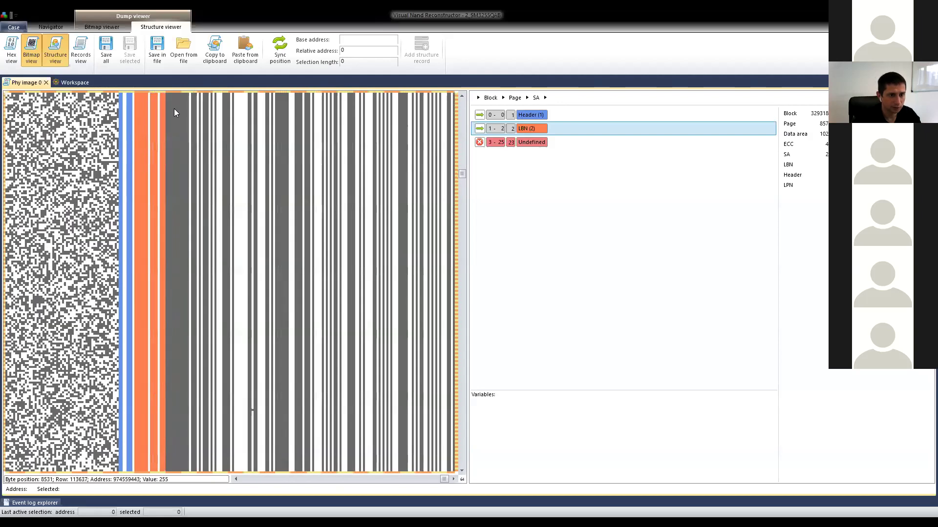
scroll(175, 113, "down", 8)
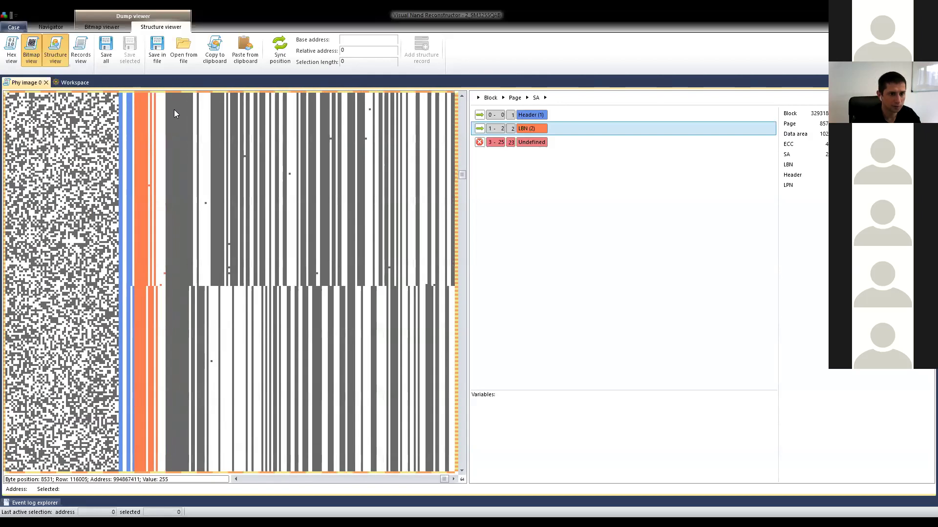
scroll(174, 110, "down", 10)
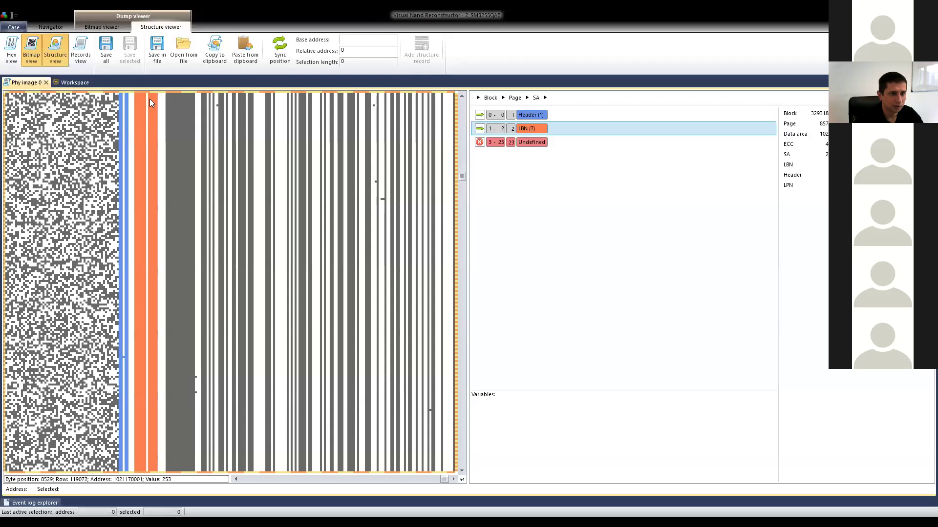
scroll(168, 98, "down", 3)
scroll(171, 104, "down", 3)
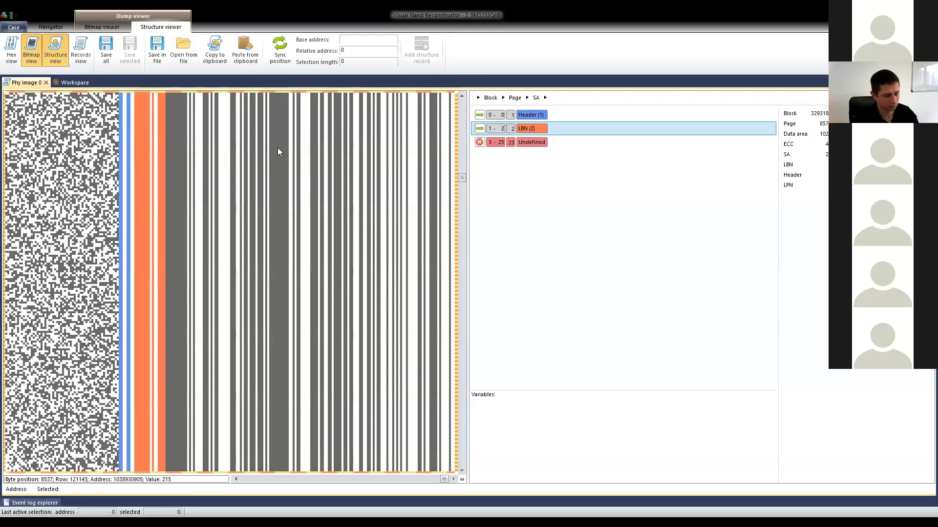
scroll(278, 149, "down", 4)
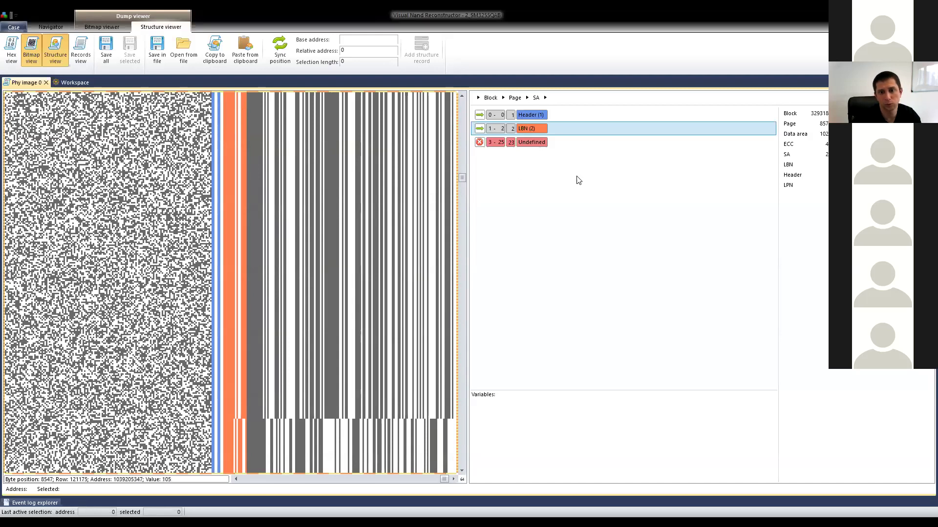
In the workspace, move the Markers table element slightly down, assign its LBN and Header positions, and create the table.
left_click(47, 83)
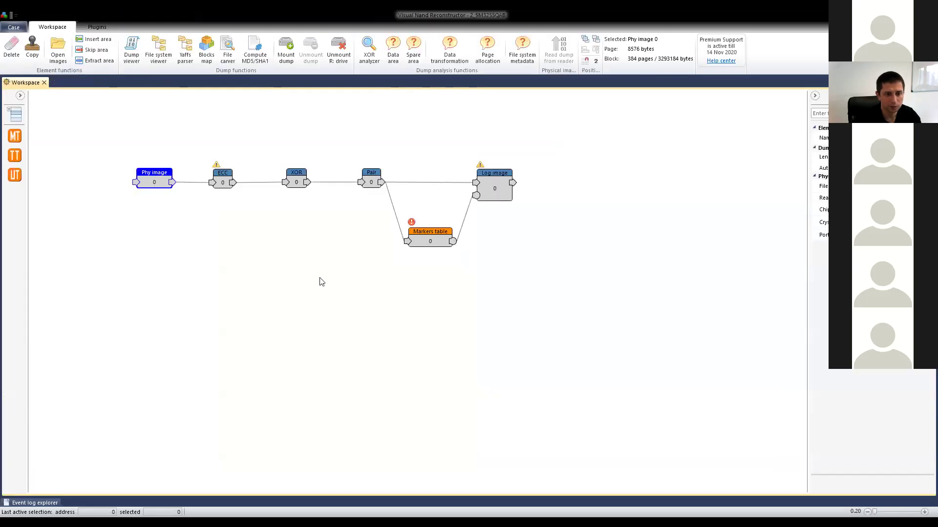
left_click(424, 249)
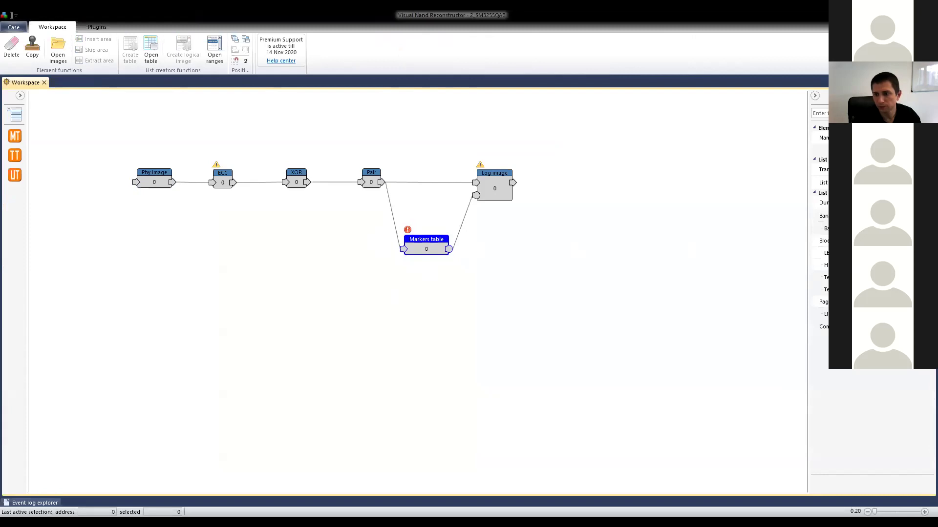
left_click_drag(421, 250, 420, 256)
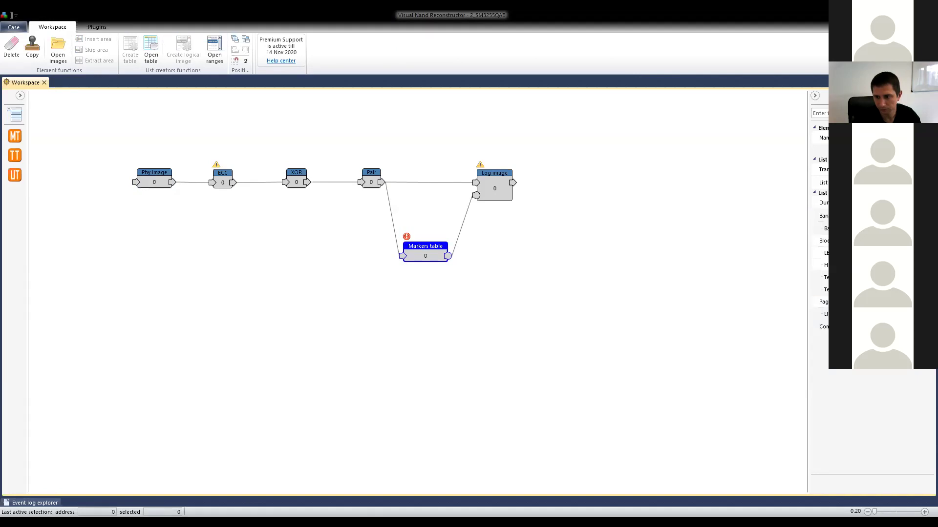
left_click(845, 253)
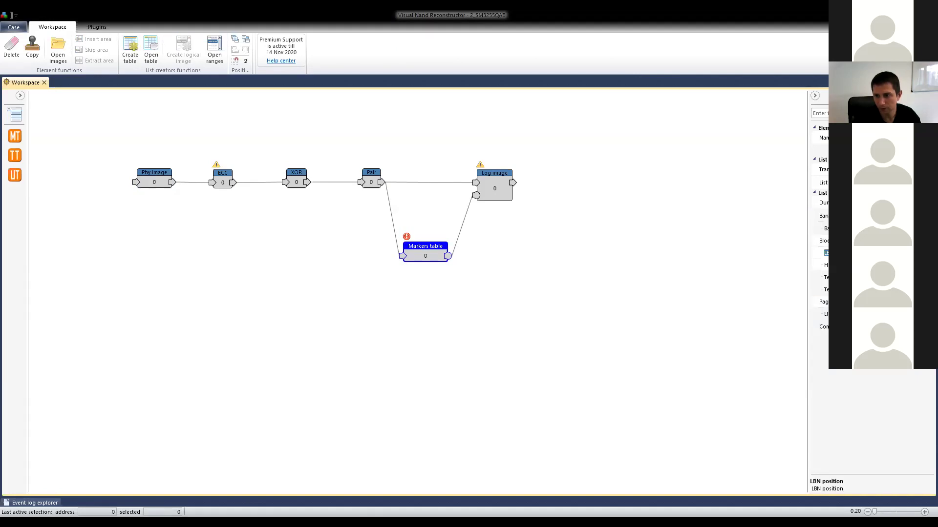
left_click(845, 265)
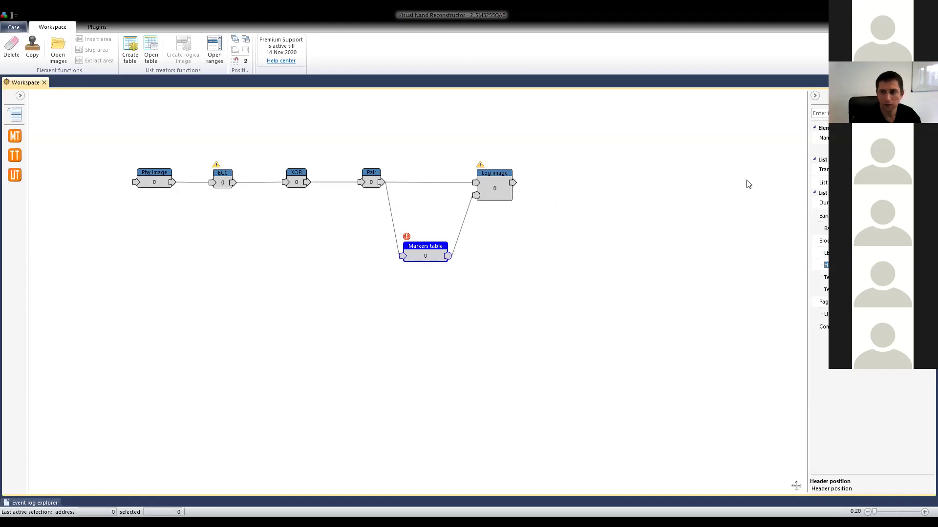
left_click(824, 170)
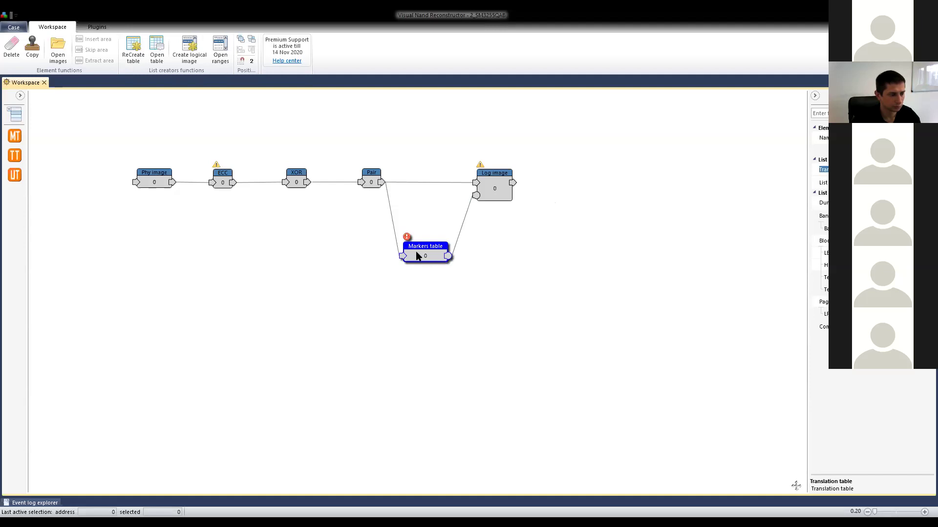
left_click(44, 503)
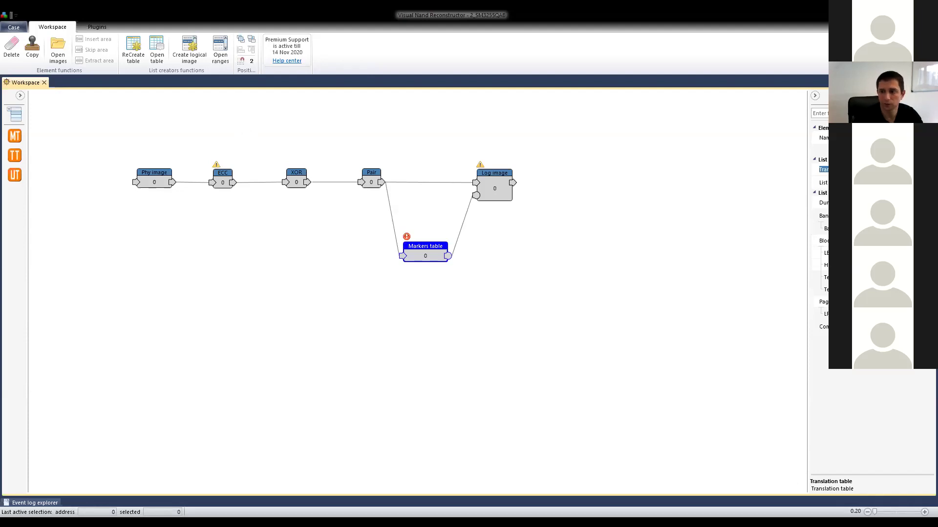
Open the created Markers table and look through its LBN and Header values in the block markers list.
double_click(424, 250)
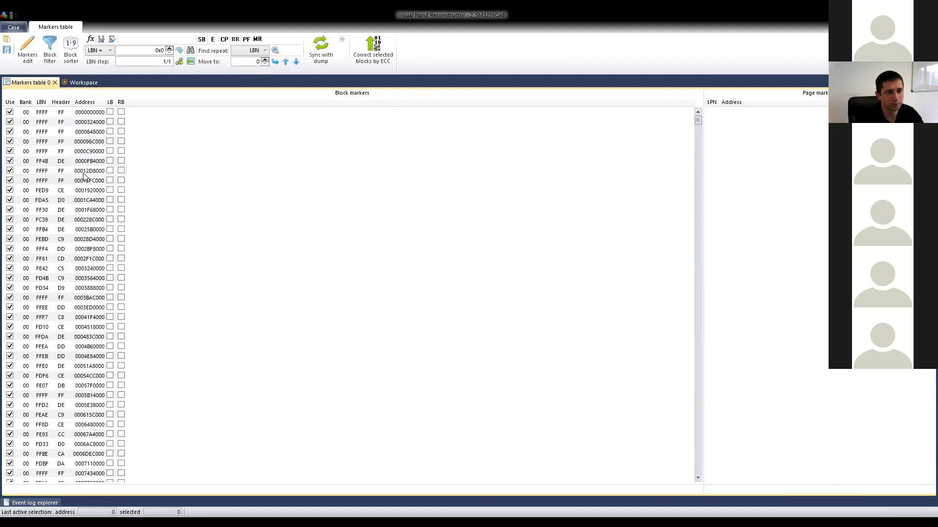
scroll(43, 215, "down", 4)
scroll(43, 215, "down", 18)
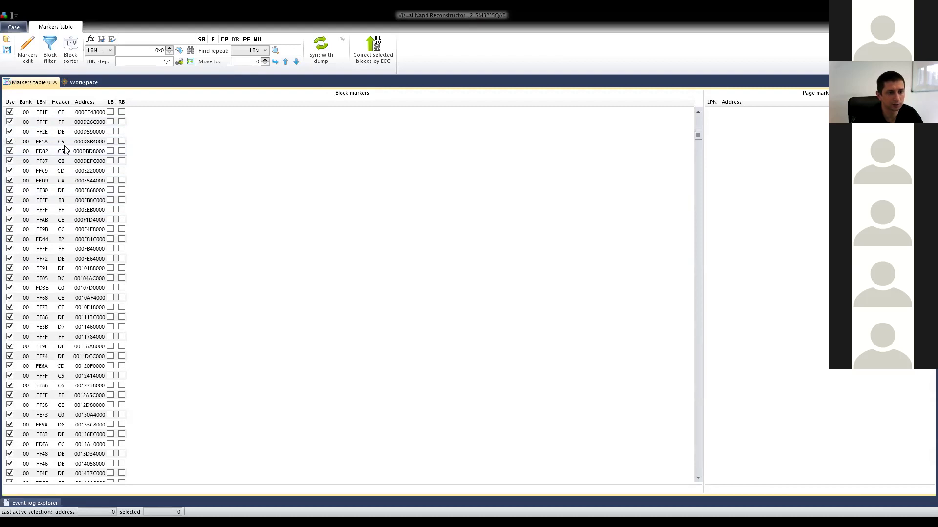
scroll(66, 168, "up", 10)
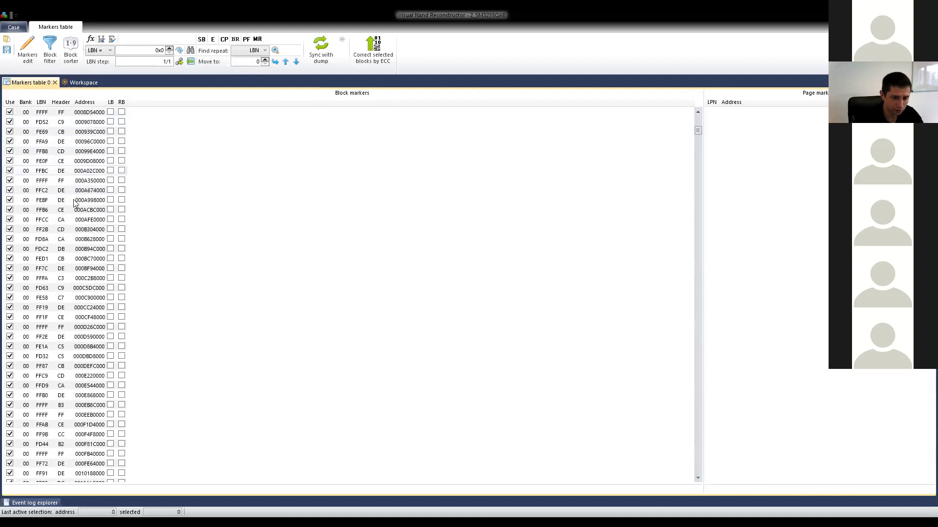
scroll(72, 204, "up", 1)
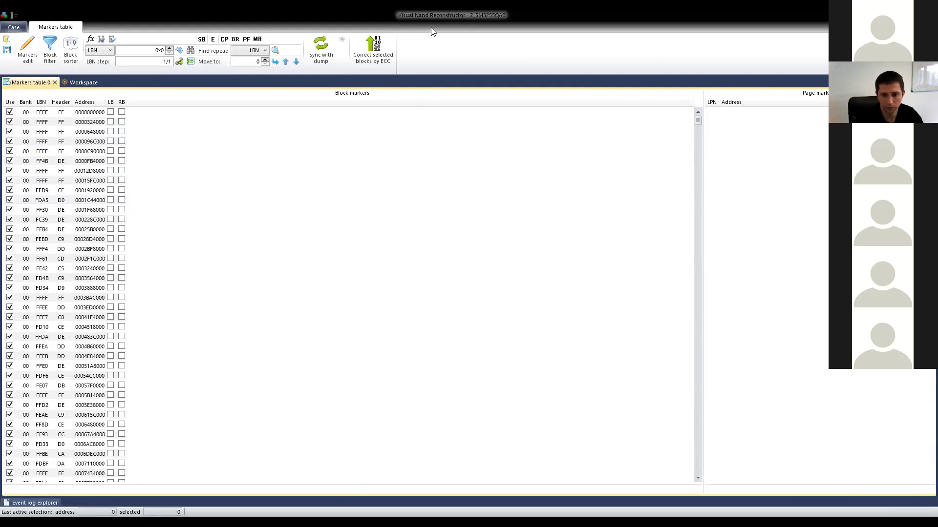
Switch to the presentation and advance from the MASK slide to the BLOCK MANAGEMENT slide.
key("alt+Tab")
left_click(480, 205)
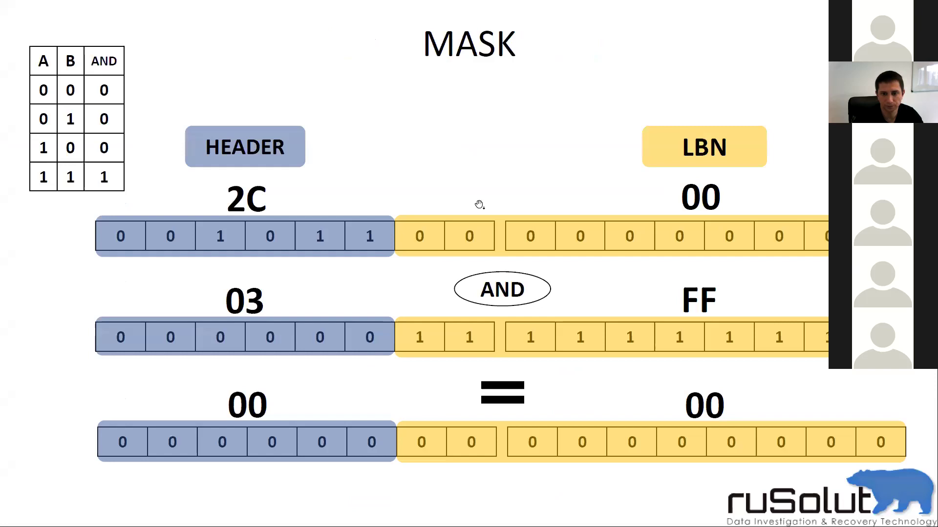
left_click(480, 205)
left_click(479, 205)
left_click(480, 205)
left_click(479, 204)
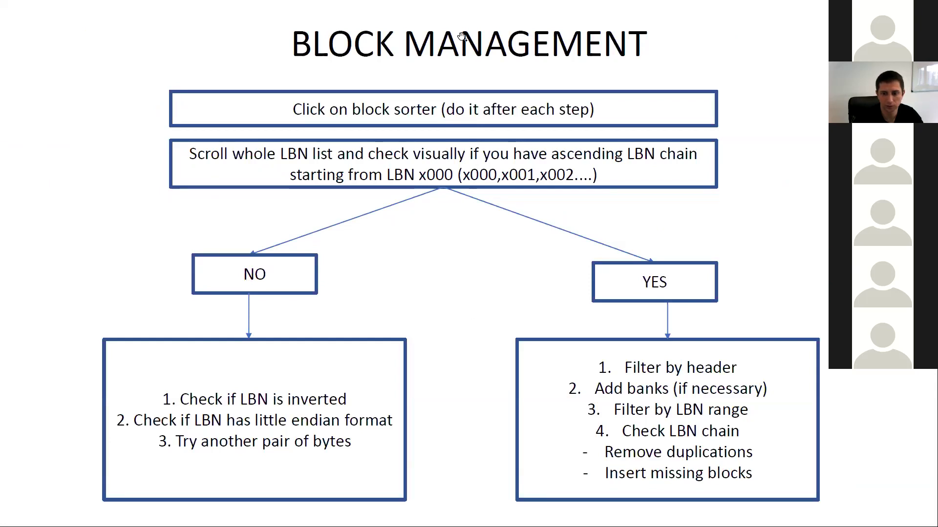
Switch back to Visual Nand Reconstructor and sort the block markers using the Default block sorter option.
key("alt+Tab")
left_click(69, 53)
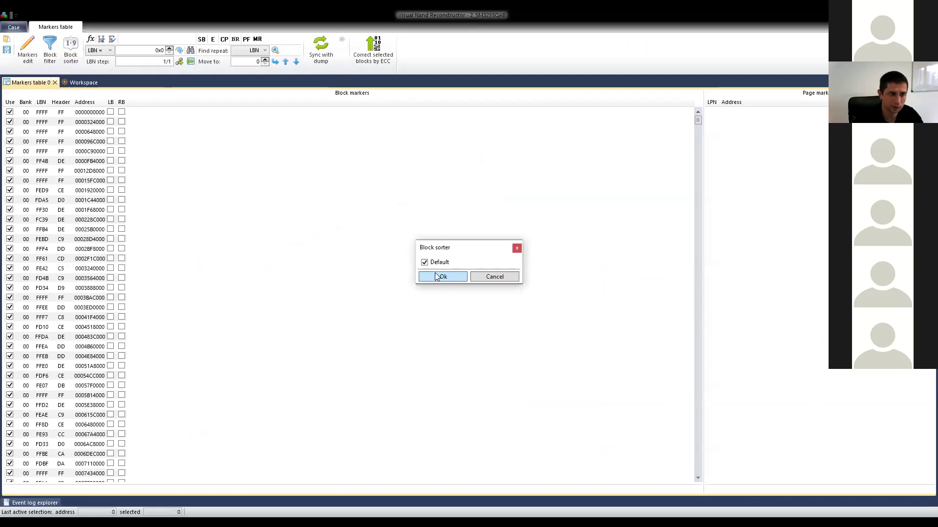
left_click(437, 276)
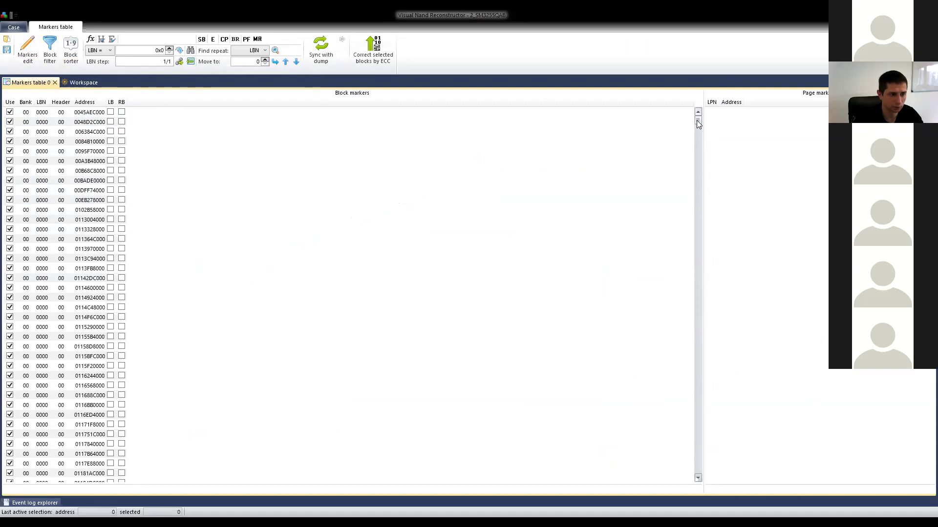
Check the sorted block list for an ascending LBN chain and select the first block whose LBN is not 0000.
scroll(697, 121, "down", 3)
left_click_drag(697, 123, 689, 154)
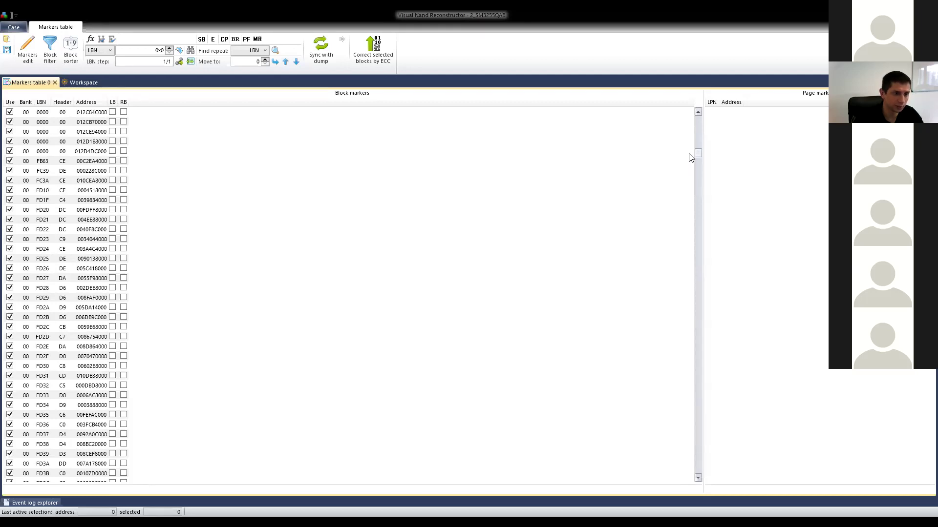
left_click_drag(690, 156, 706, 343)
left_click_drag(697, 308, 696, 209)
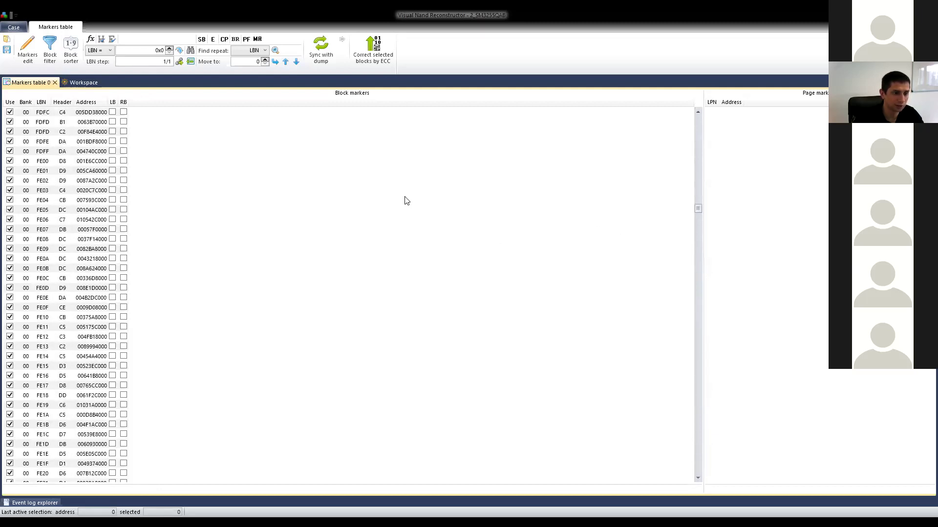
scroll(379, 205, "up", 16)
scroll(364, 219, "up", 9)
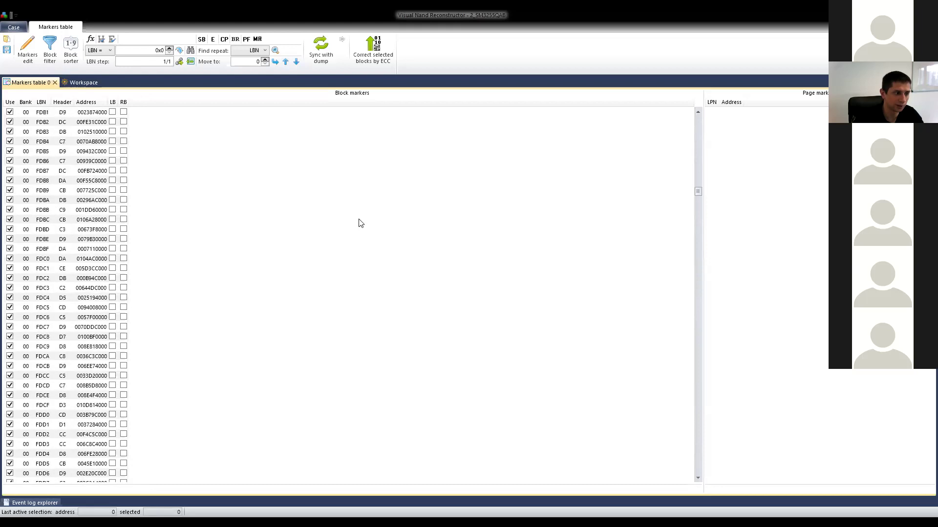
scroll(337, 226, "up", 20)
scroll(268, 196, "up", 10)
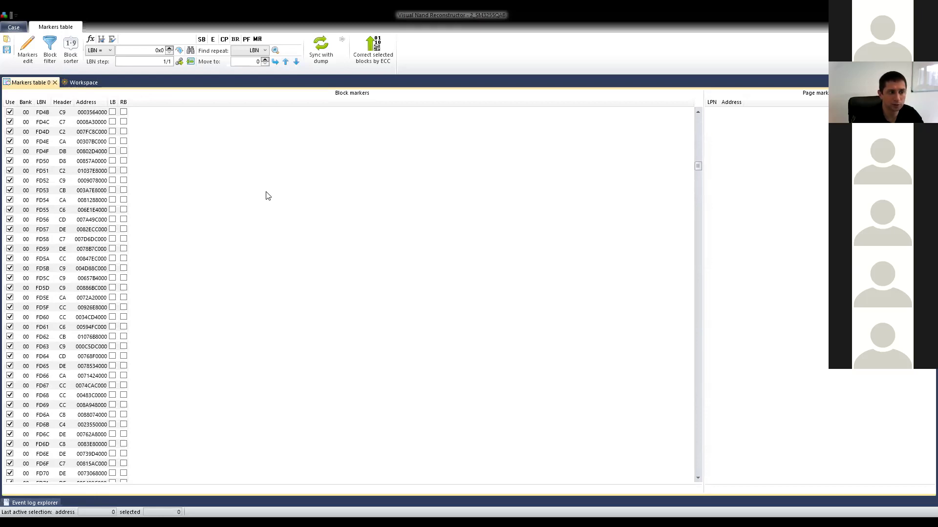
scroll(268, 196, "up", 18)
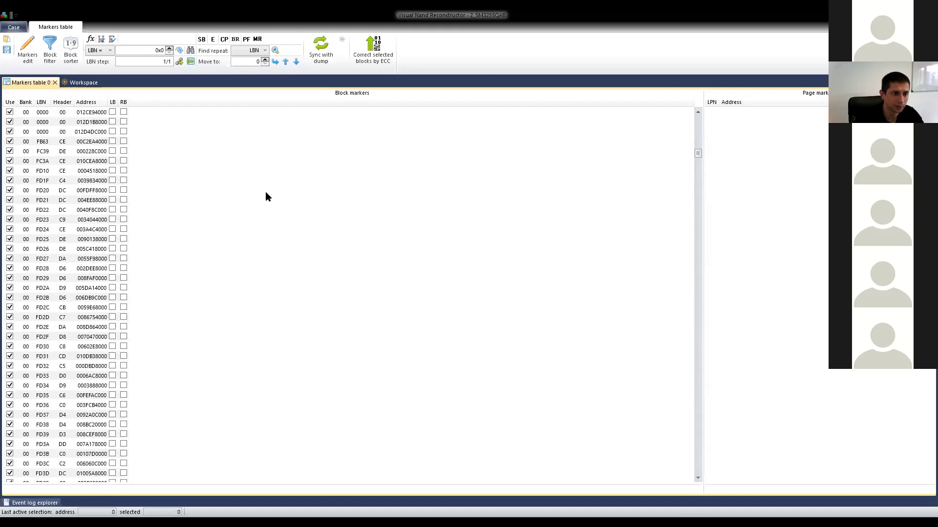
left_click(49, 171)
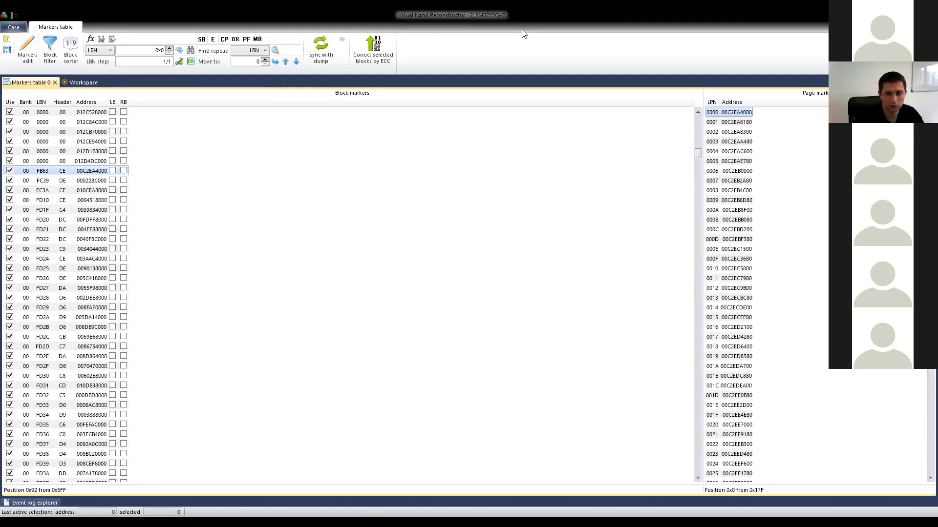
Consult the BLOCK MANAGEMENT slide and invert the LBN and Header values of the markers table with Markers edit.
key("alt+Tab")
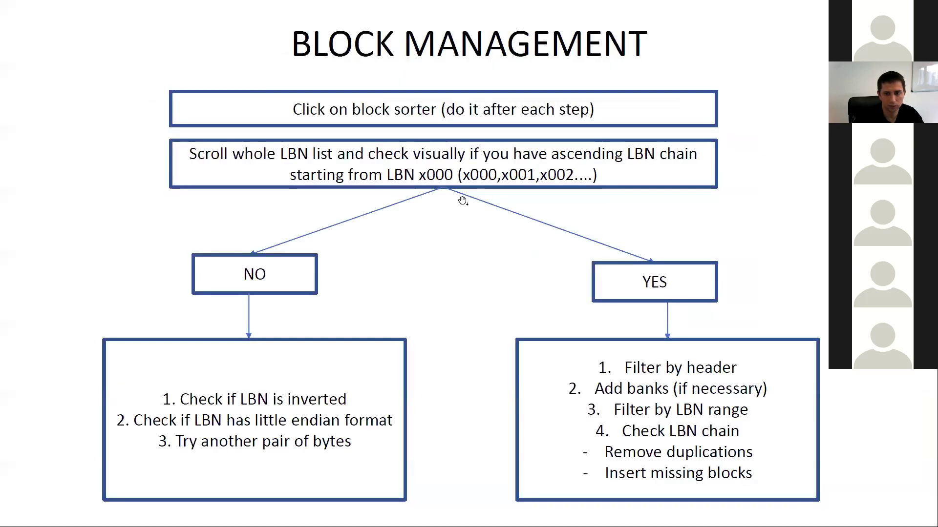
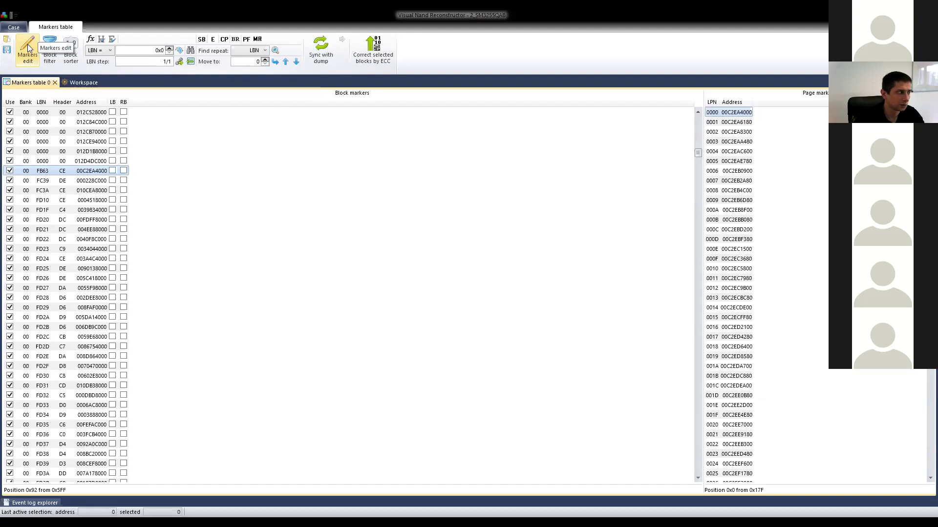
left_click(28, 44)
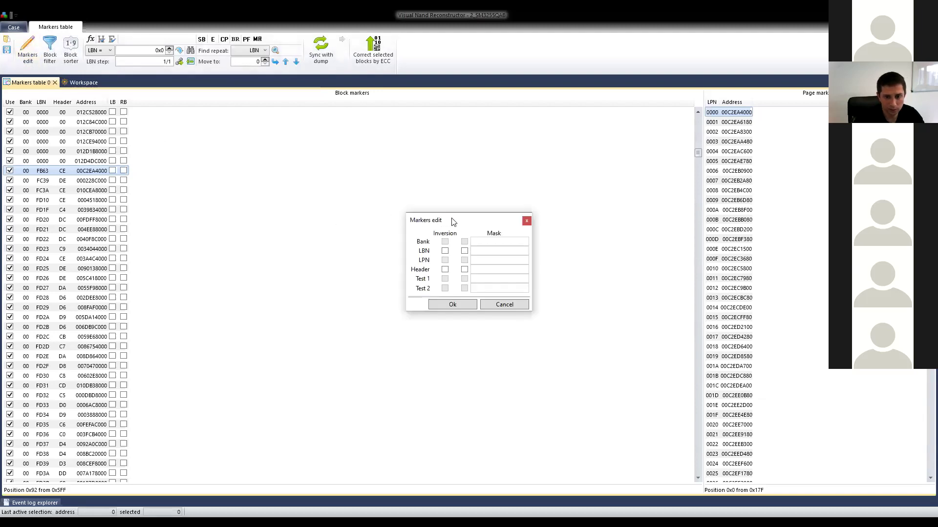
left_click_drag(453, 221, 398, 163)
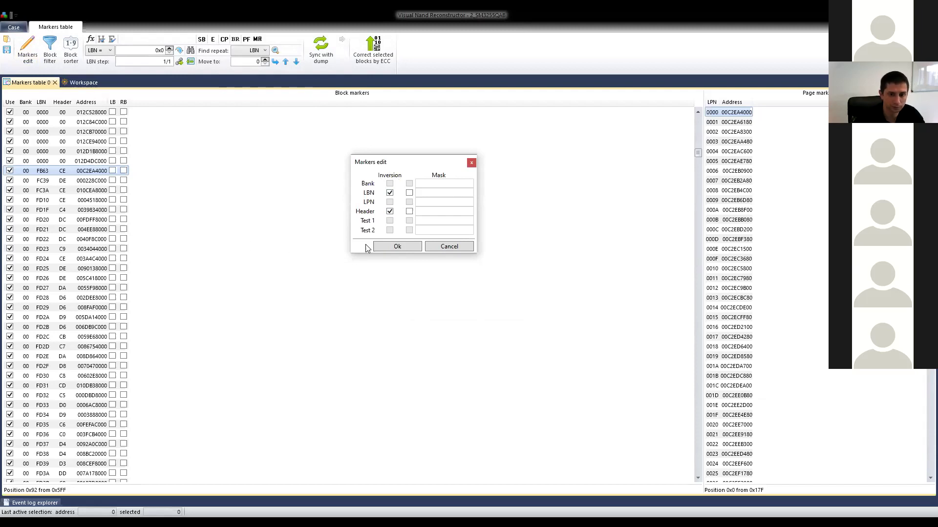
left_click(396, 247)
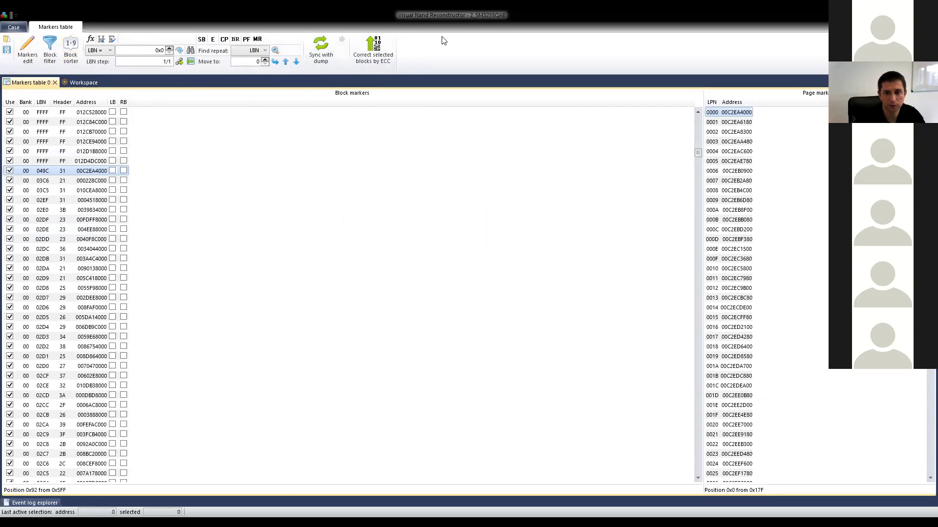
Switch to the presentation and return to the BLOCK MANAGEMENT slide.
key("alt+Tab")
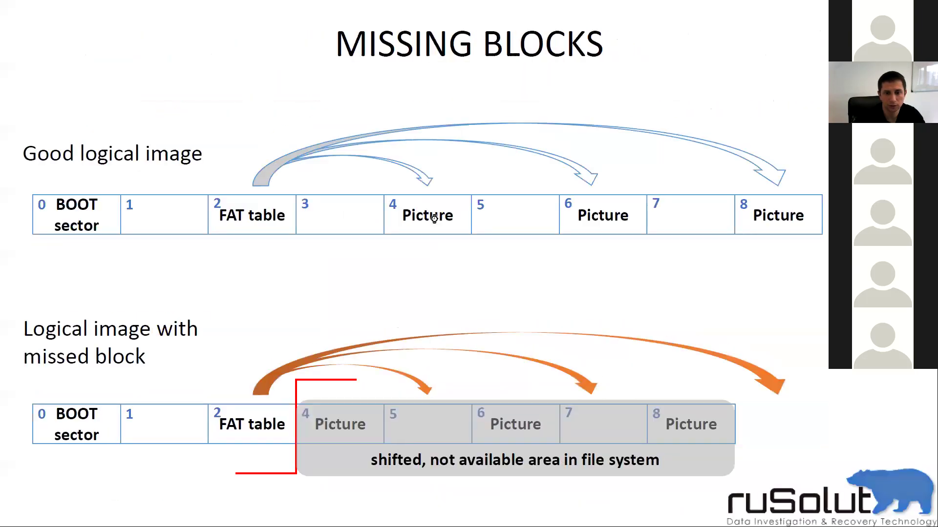
key("Right")
key("Right")
key("Right")
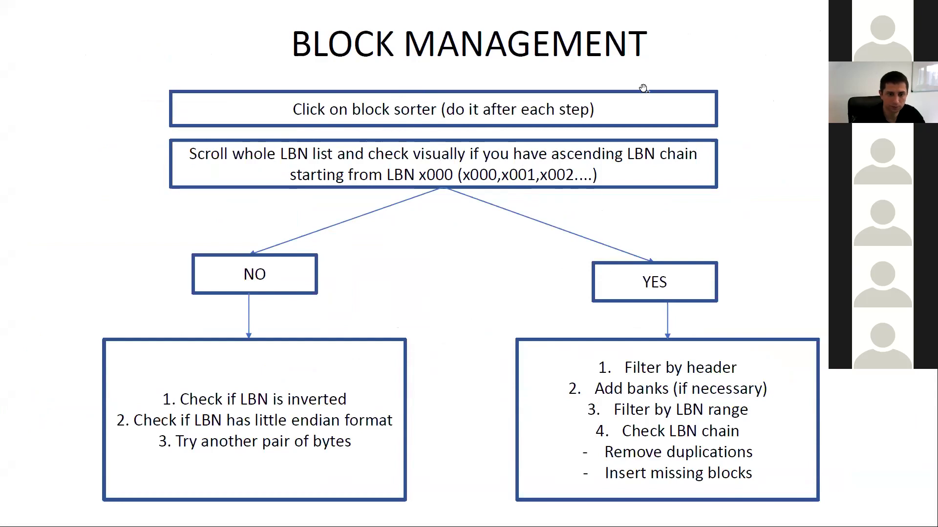
Switch back to Visual Nand Reconstructor and re-sort the inverted block markers using the Default sorter option.
key("alt+Tab")
left_click(71, 49)
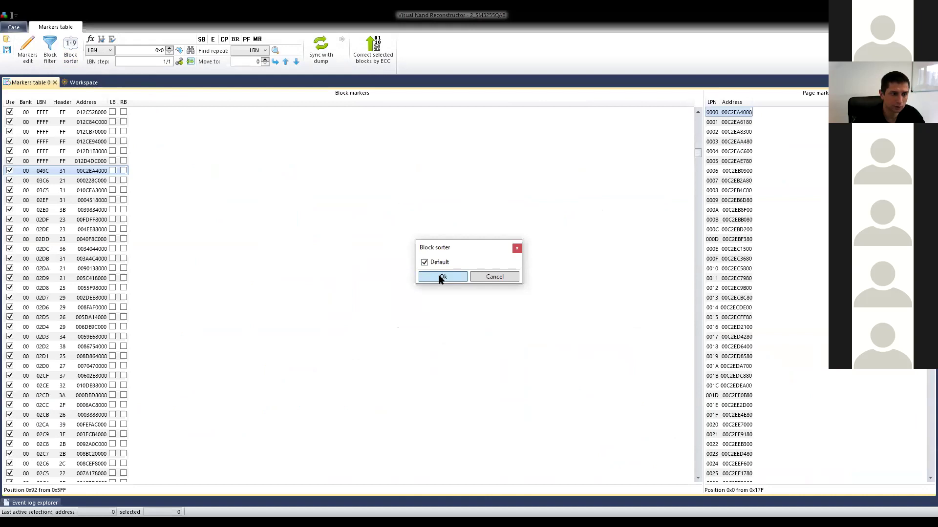
left_click(441, 276)
Look through the re-sorted block markers for an ascending LBN chain starting from 0000.
left_click_drag(697, 151, 678, 270)
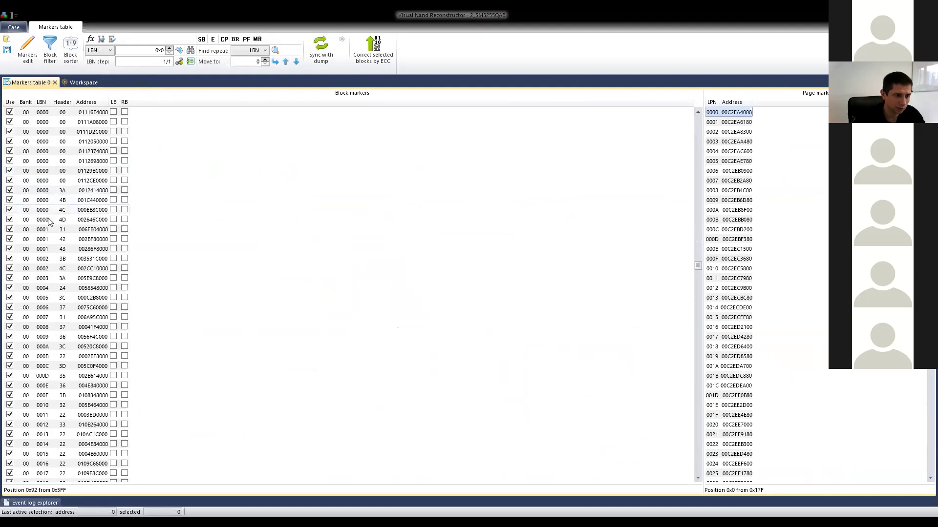
scroll(48, 188, "down", 2)
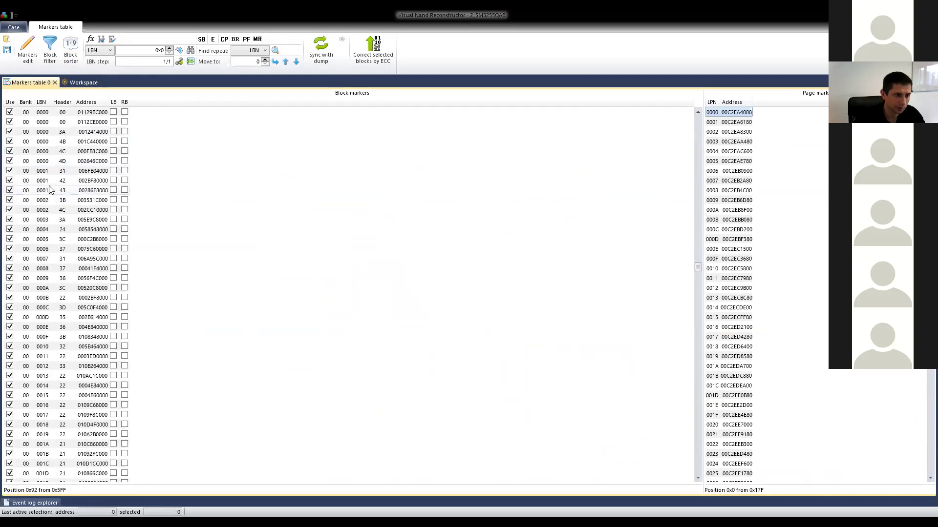
scroll(45, 161, "down", 1)
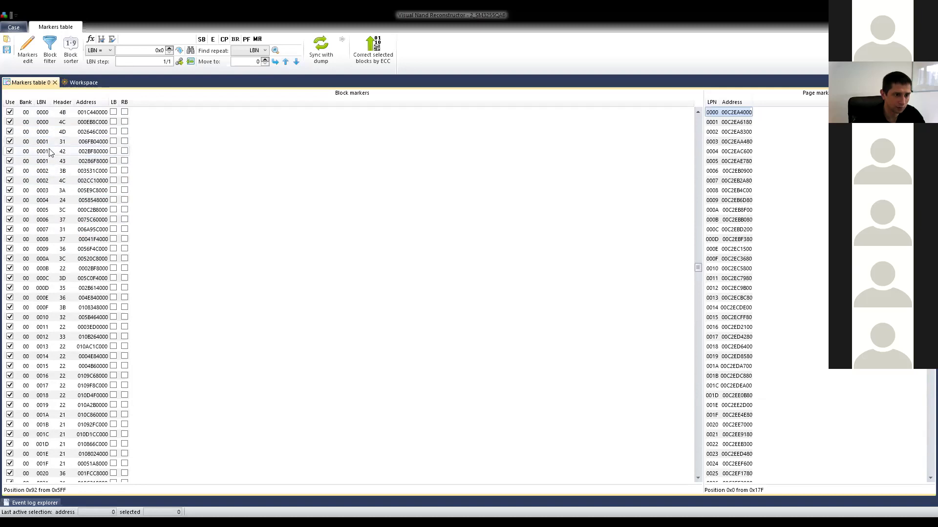
scroll(49, 149, "down", 3)
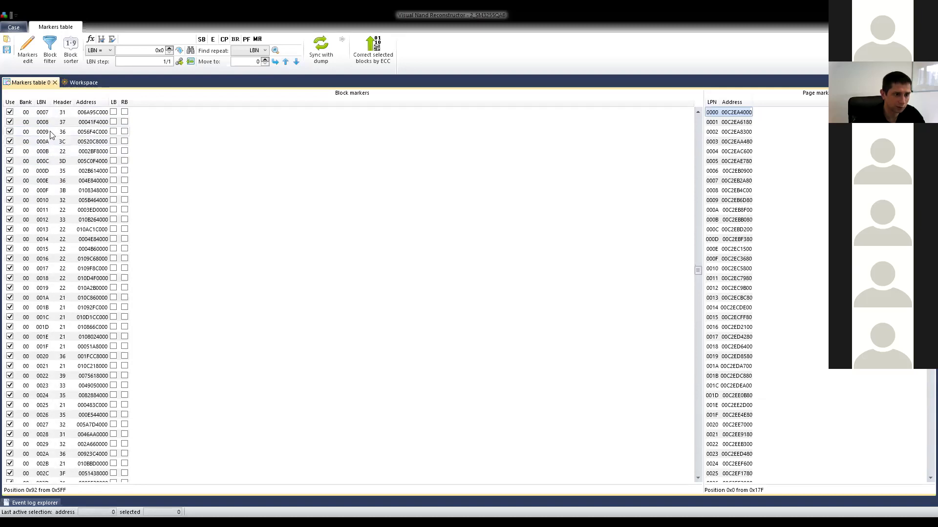
scroll(54, 166, "down", 9)
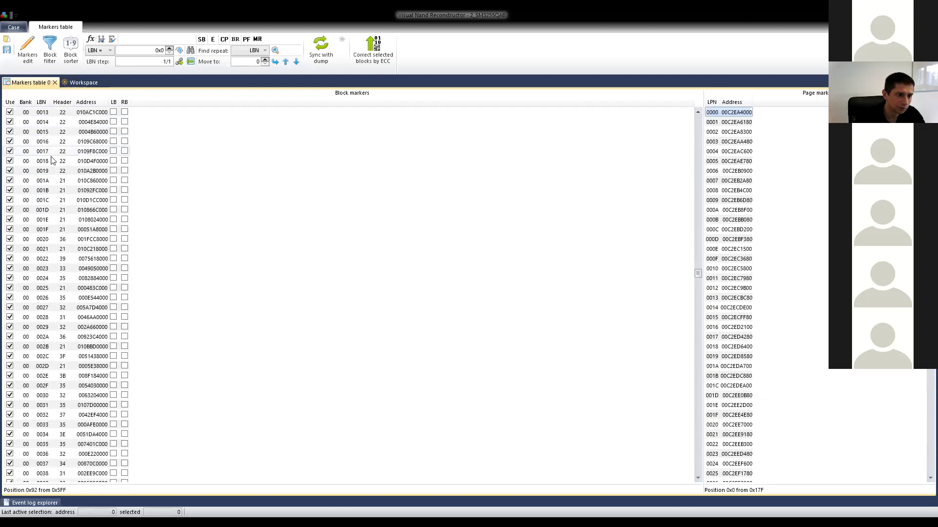
scroll(54, 180, "down", 13)
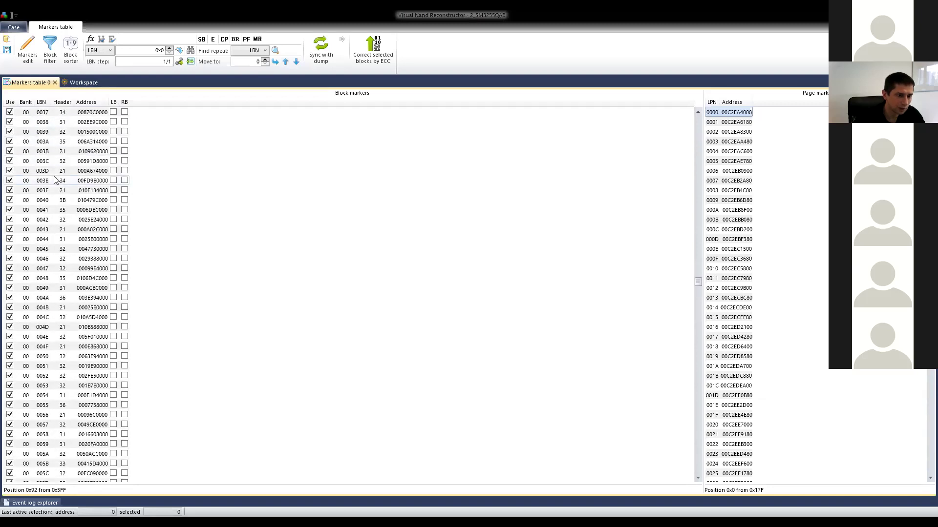
scroll(55, 180, "down", 5)
scroll(55, 180, "down", 12)
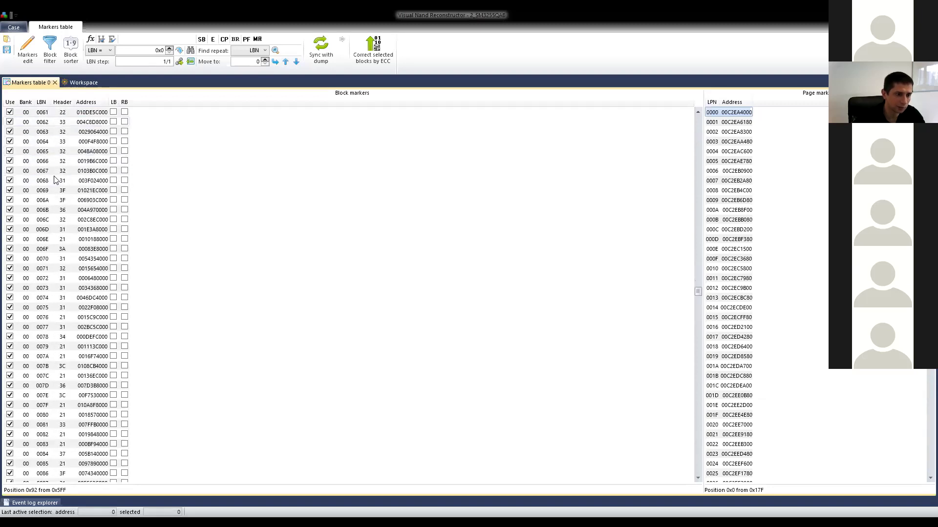
scroll(56, 171, "down", 20)
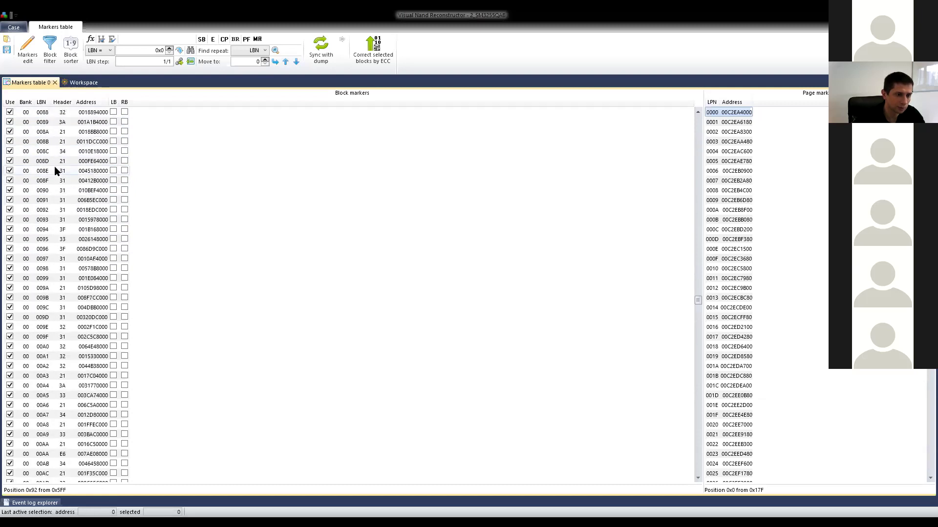
scroll(54, 169, "down", 20)
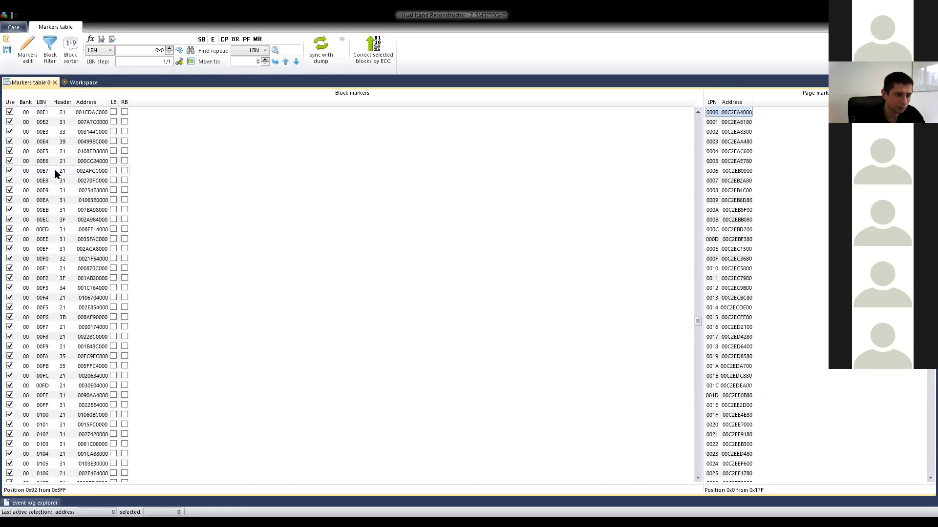
scroll(54, 184, "up", 7)
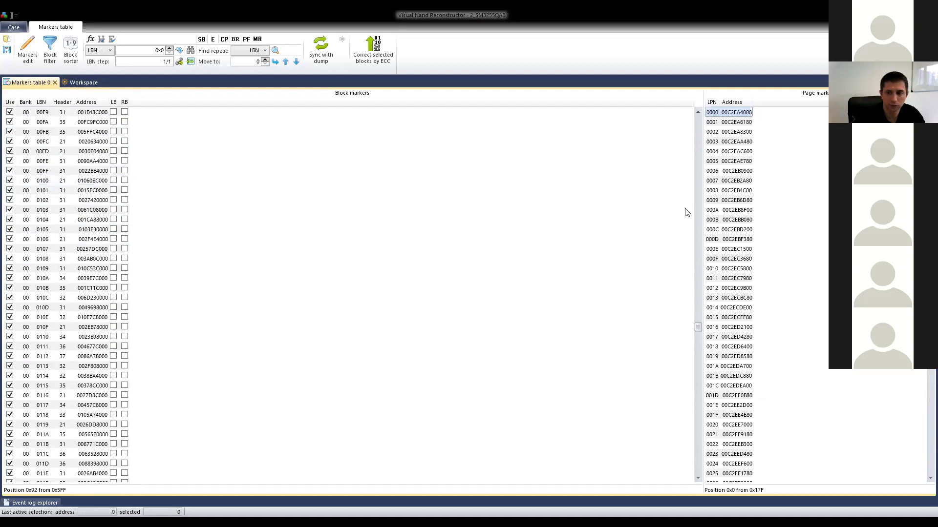
left_click_drag(697, 327, 720, 318)
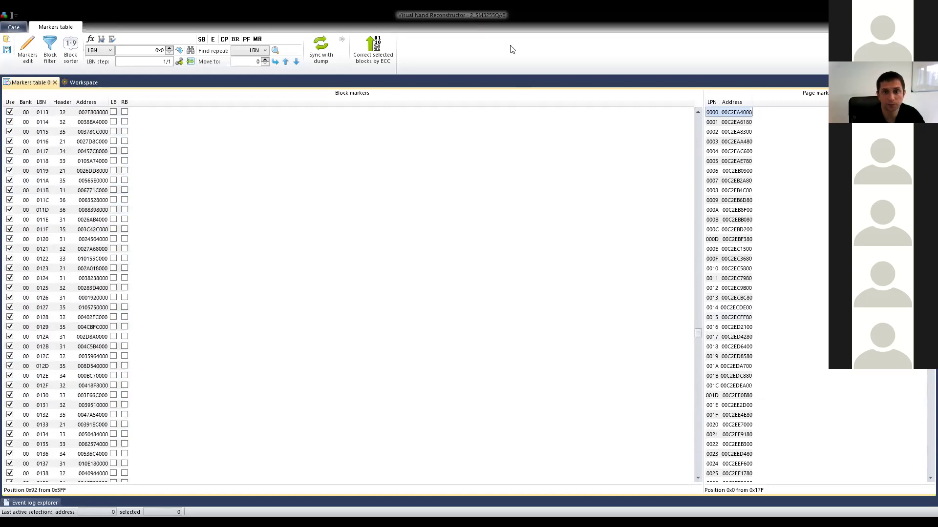
Recheck the BLOCK MANAGEMENT slide and examine the Header values of the blocks along the LBN chain.
key("alt+Tab")
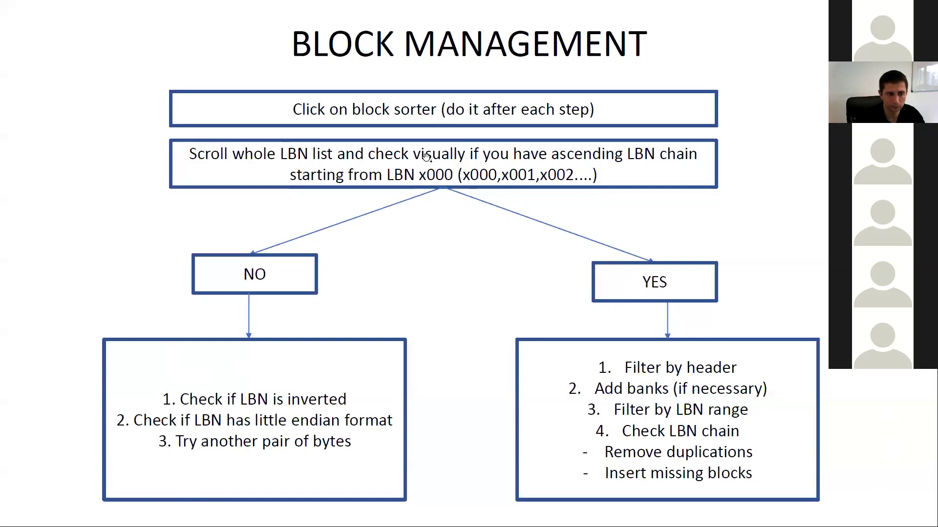
key("alt+Tab")
scroll(205, 228, "up", 15)
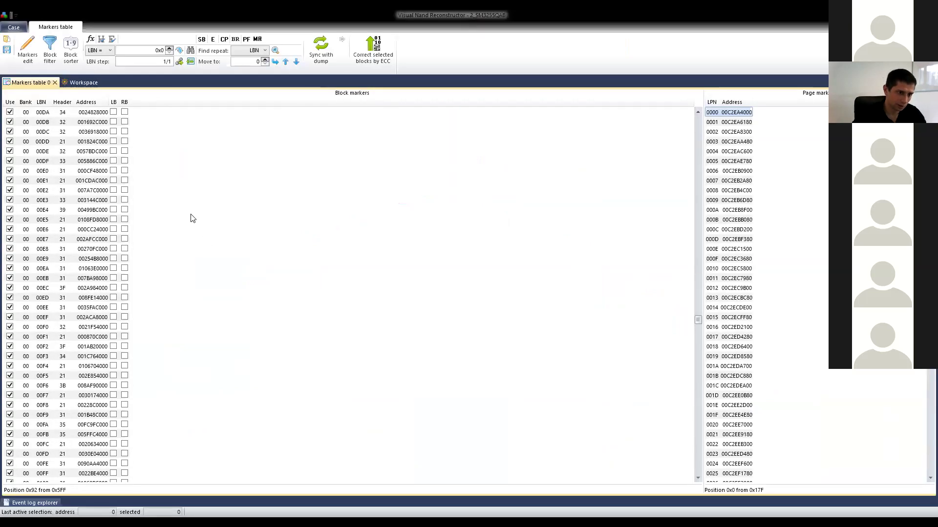
scroll(190, 215, "up", 20)
scroll(55, 191, "up", 20)
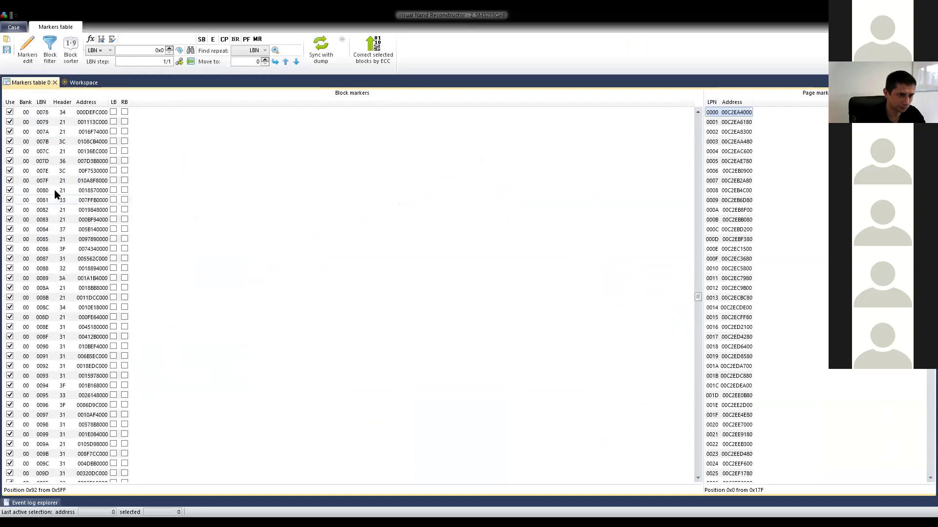
scroll(59, 156, "up", 20)
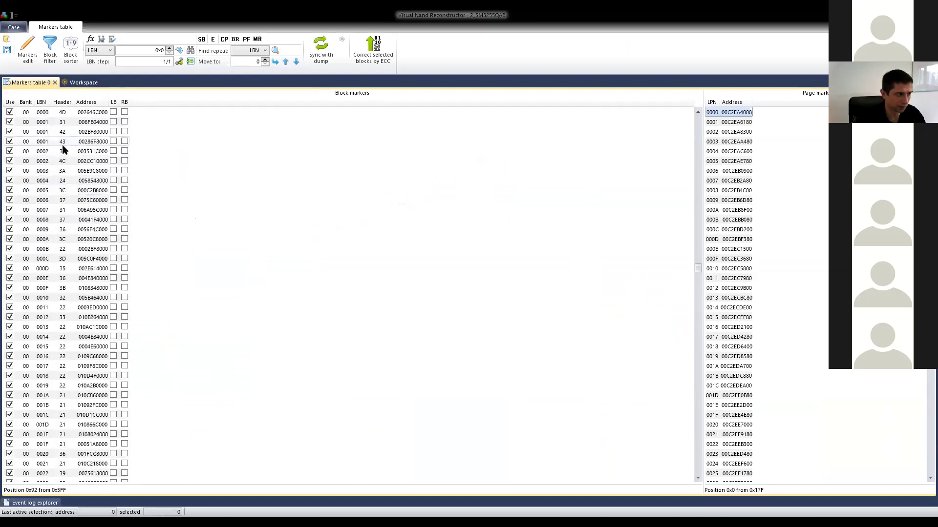
scroll(62, 231, "up", 7)
scroll(61, 228, "down", 20)
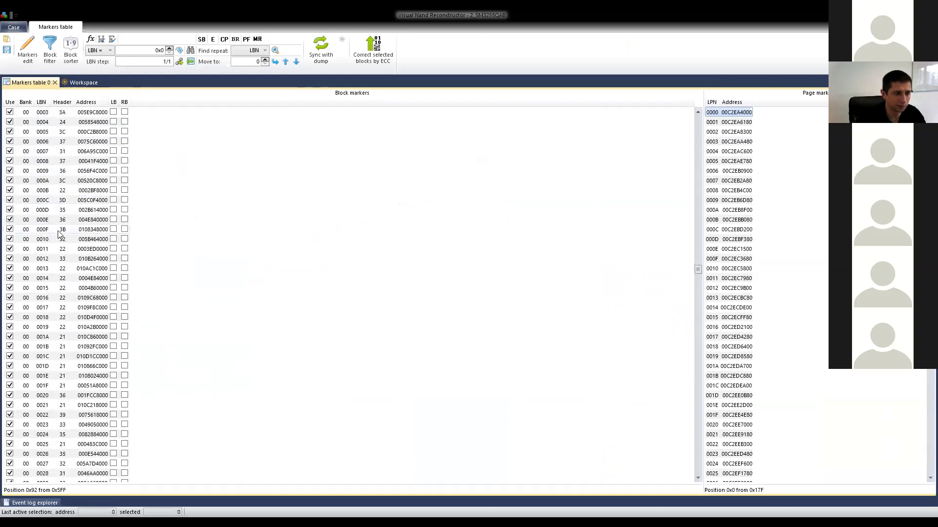
scroll(58, 238, "down", 8)
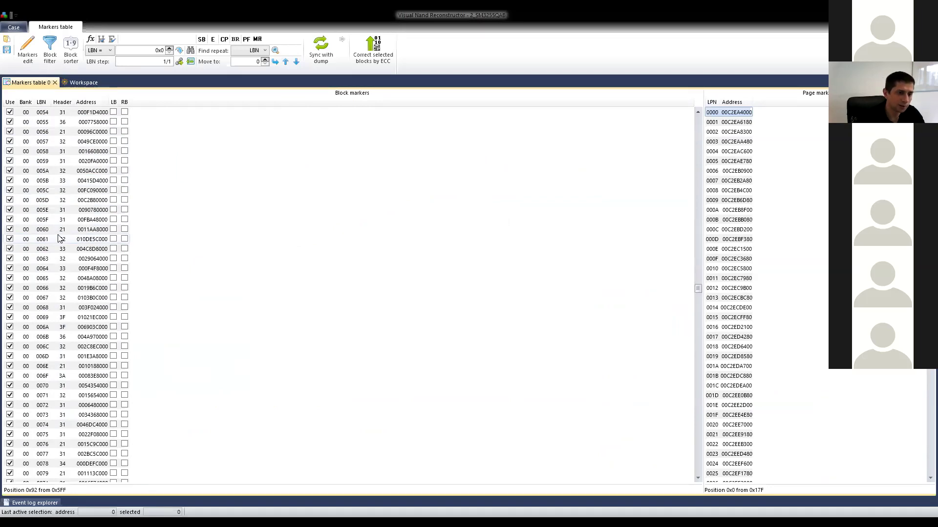
scroll(68, 238, "down", 11)
scroll(73, 238, "down", 20)
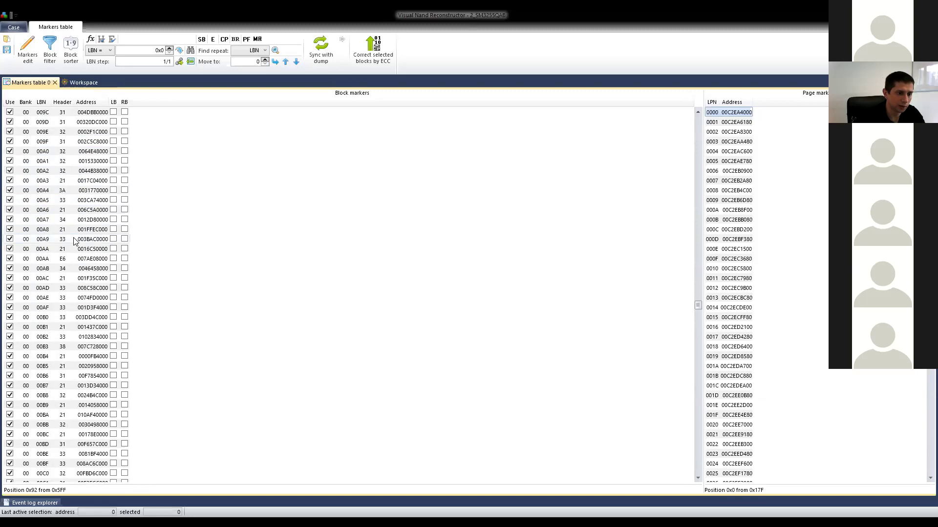
scroll(73, 234, "down", 20)
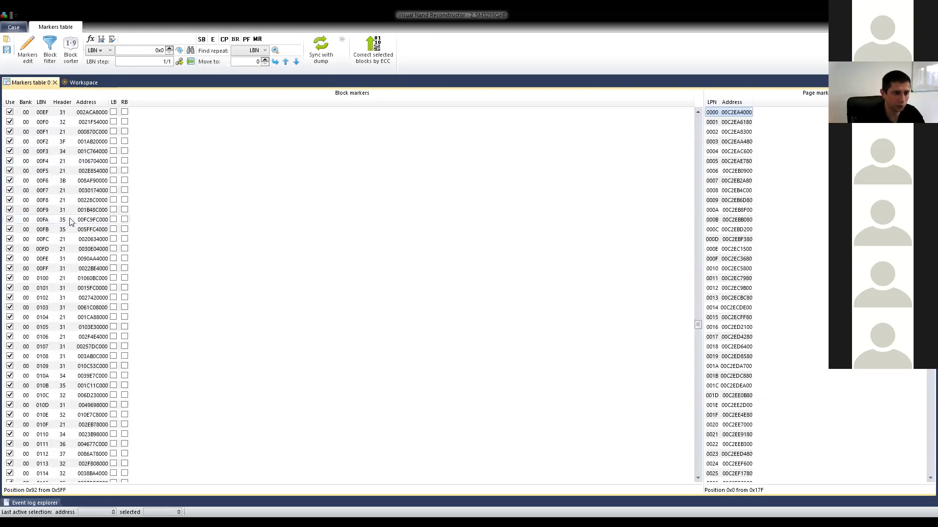
scroll(69, 250, "down", 18)
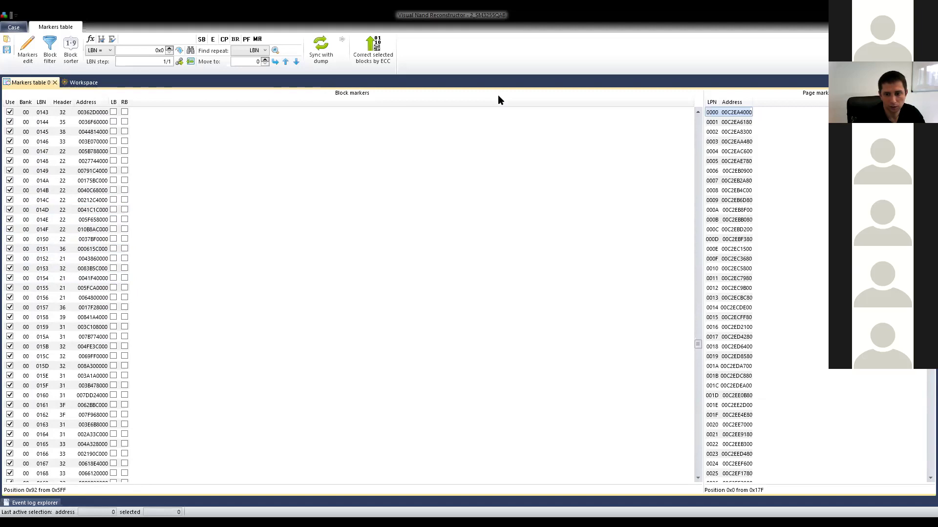
Switch to the presentation and go to the HEADER slide describing the header values of user data blocks.
key("alt+Tab")
scroll(521, 177, "up", 2)
scroll(521, 178, "down", 1)
scroll(521, 178, "up", 1)
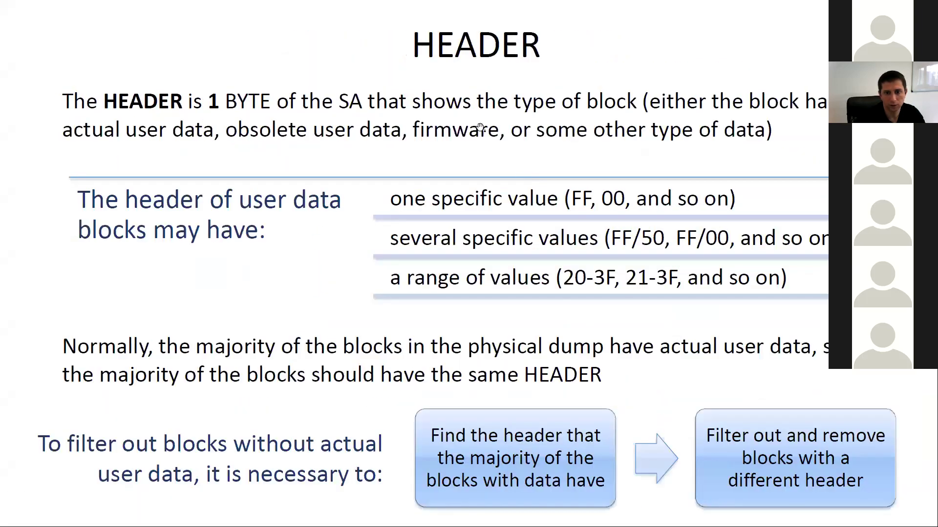
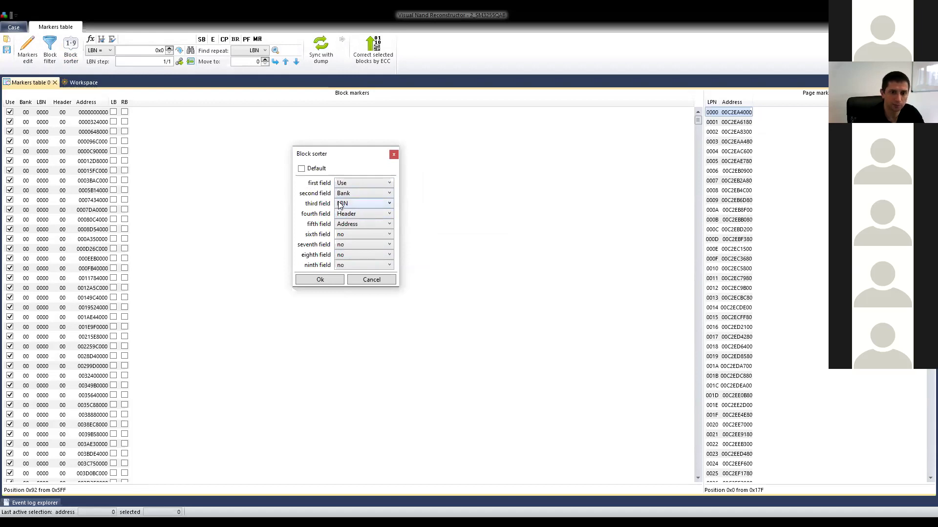
Sort the block markers with Header as the third sorter field and find where the headers stop being 00.
left_click(356, 211)
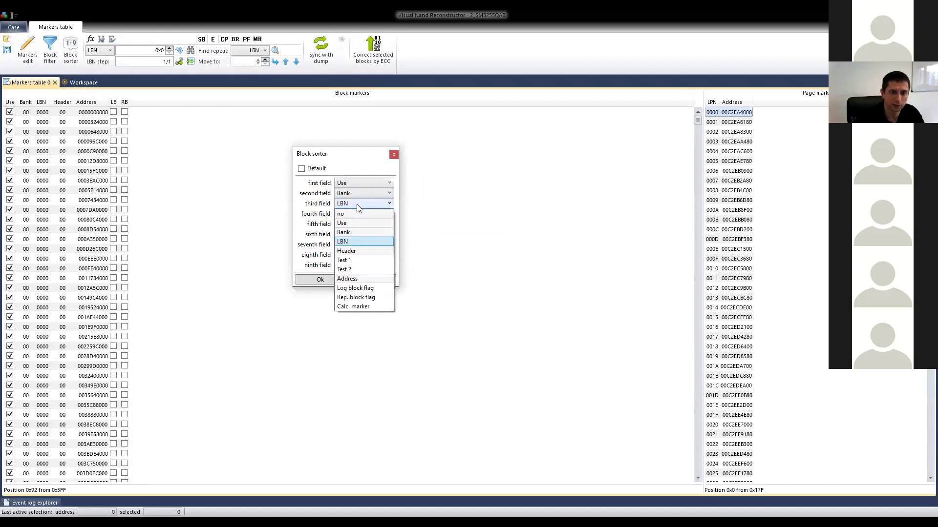
left_click(357, 251)
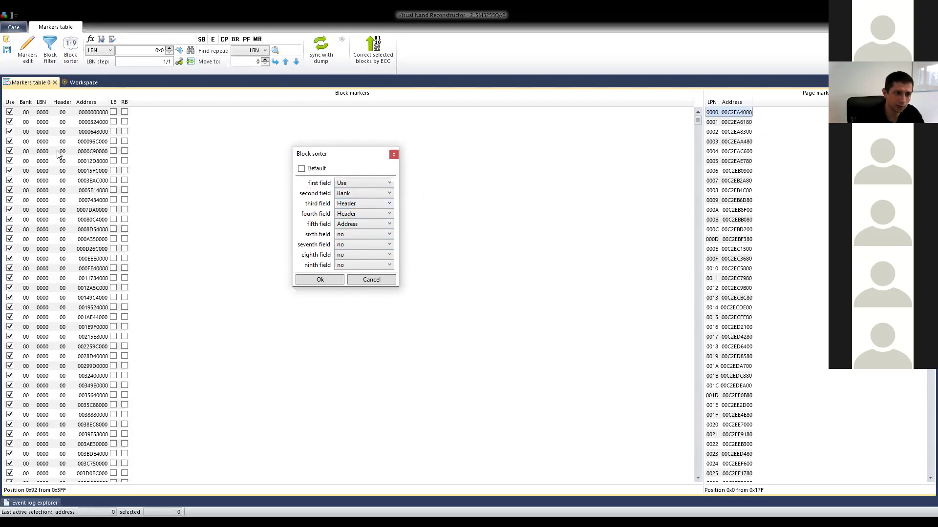
left_click(329, 284)
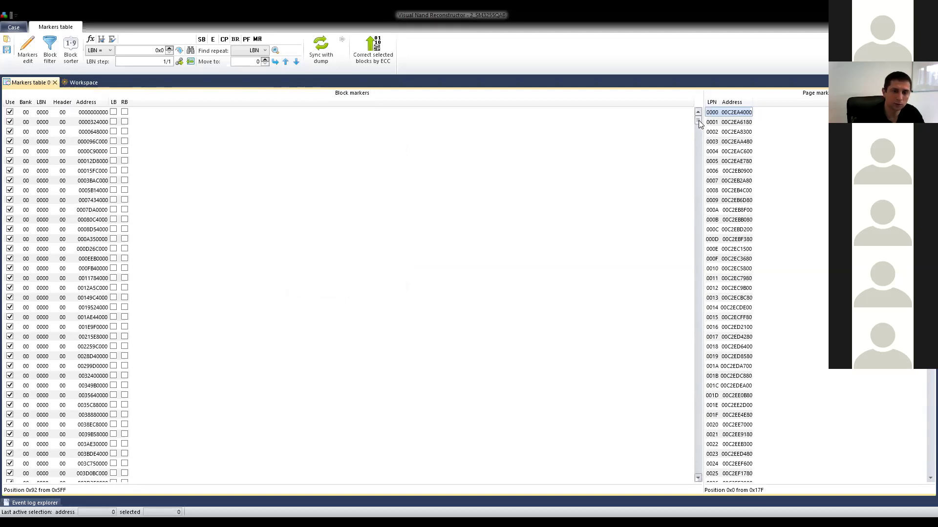
left_click_drag(698, 122, 695, 270)
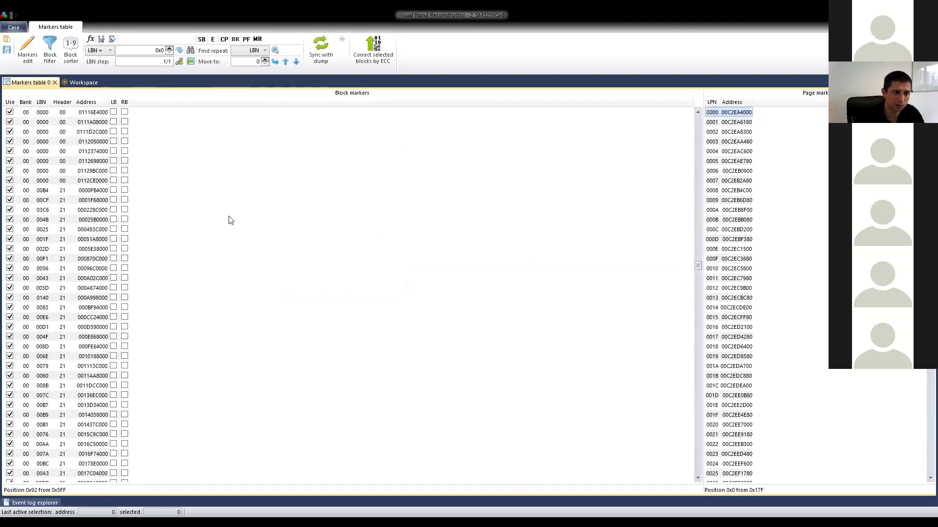
scroll(66, 197, "up", 1)
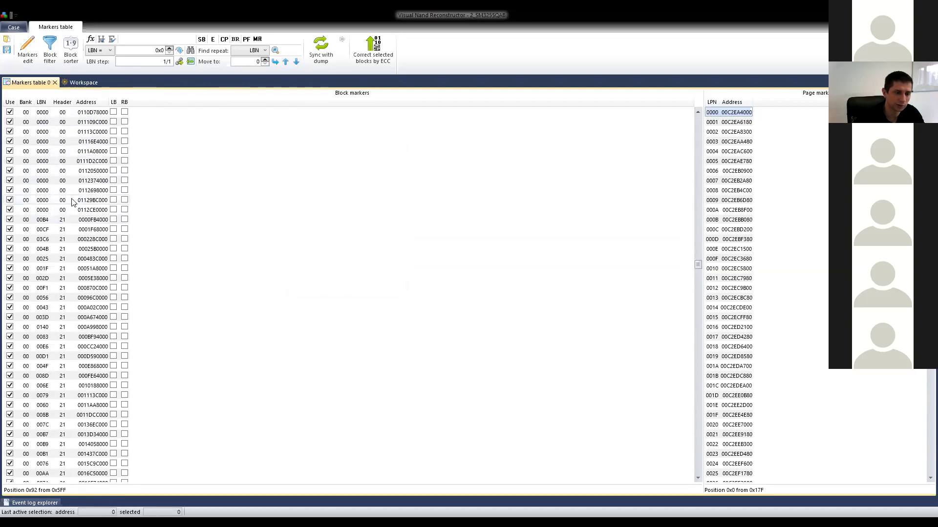
Look through the block markers after the 00 headers, following the Header values from 21 into the 31 group.
scroll(73, 210, "down", 1)
scroll(73, 207, "down", 2)
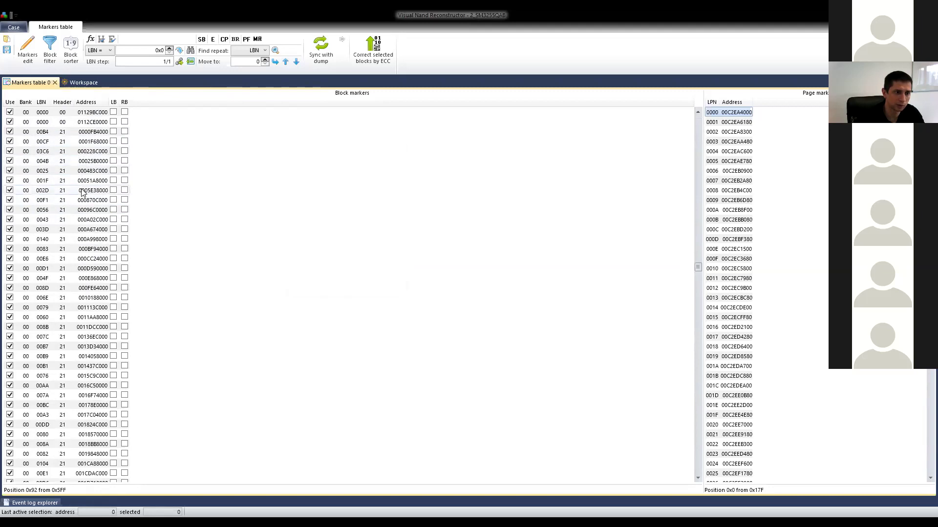
scroll(73, 169, "down", 15)
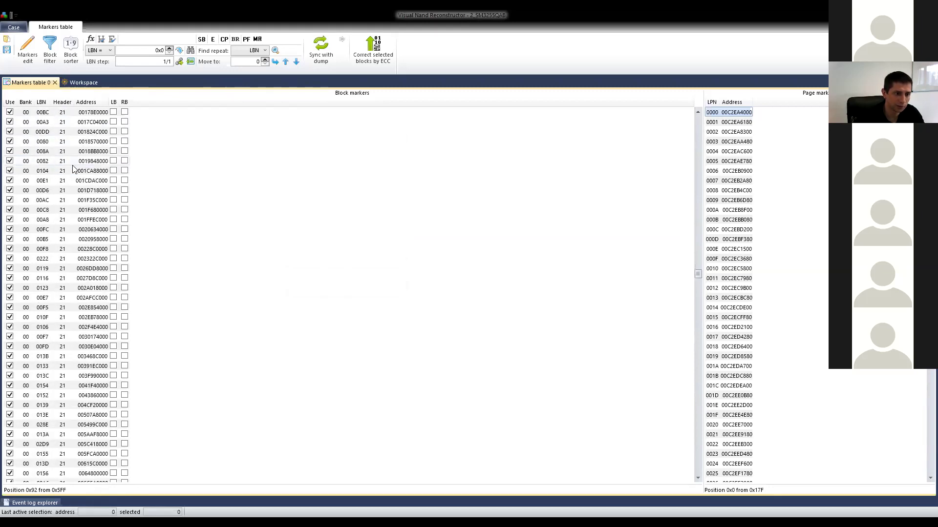
scroll(73, 169, "down", 10)
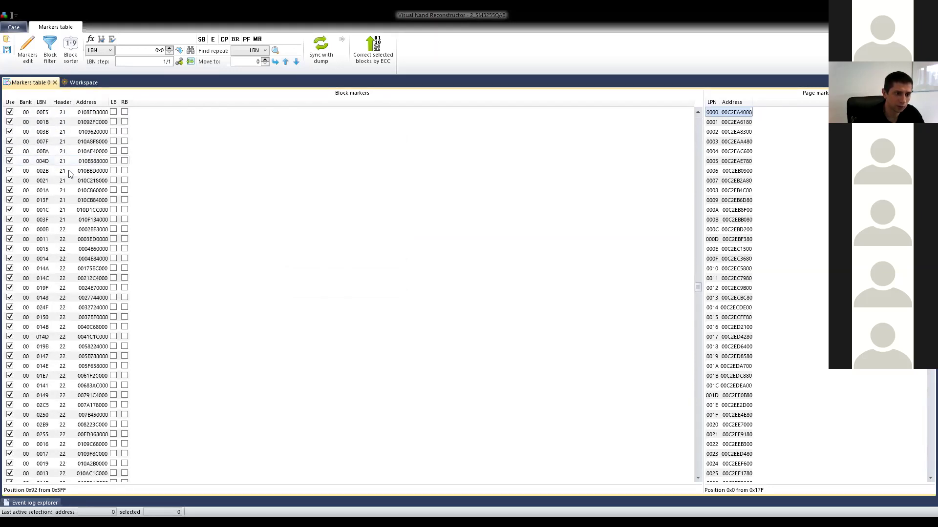
scroll(69, 181, "down", 15)
scroll(69, 187, "down", 15)
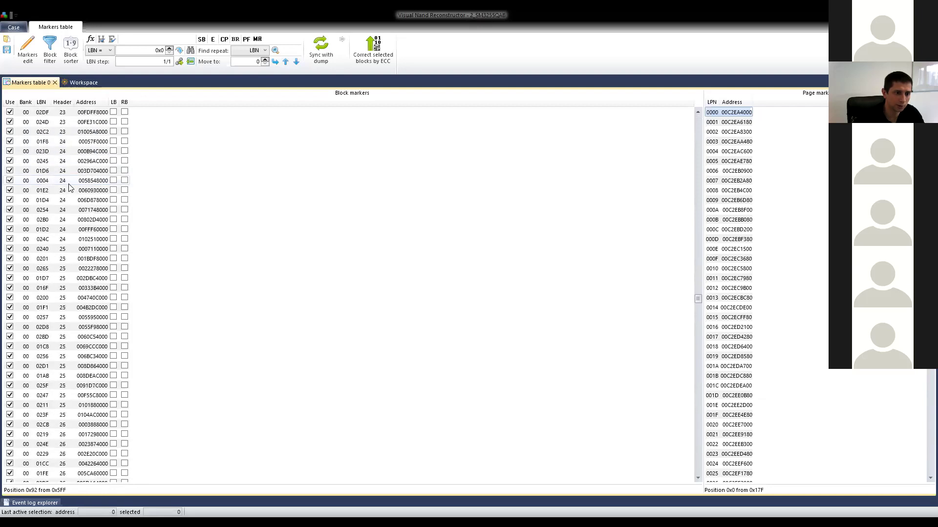
scroll(70, 187, "down", 8)
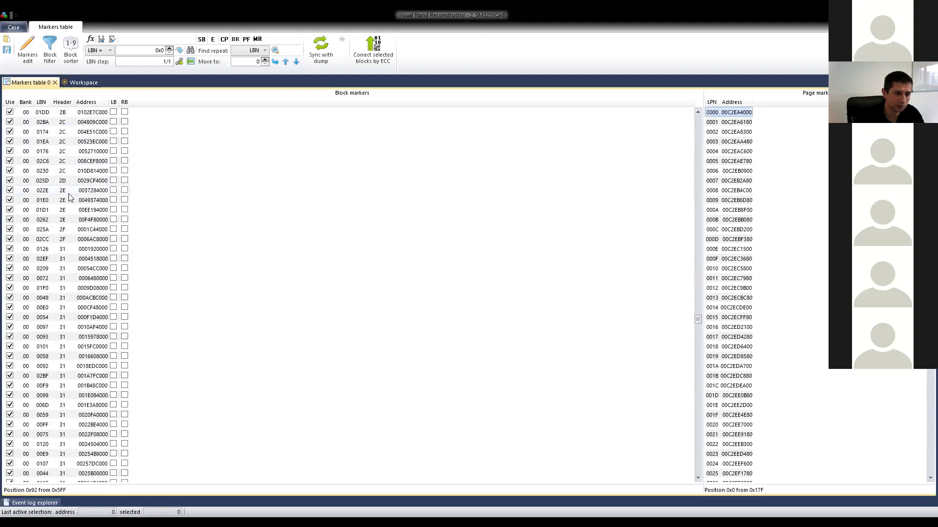
scroll(69, 198, "down", 3)
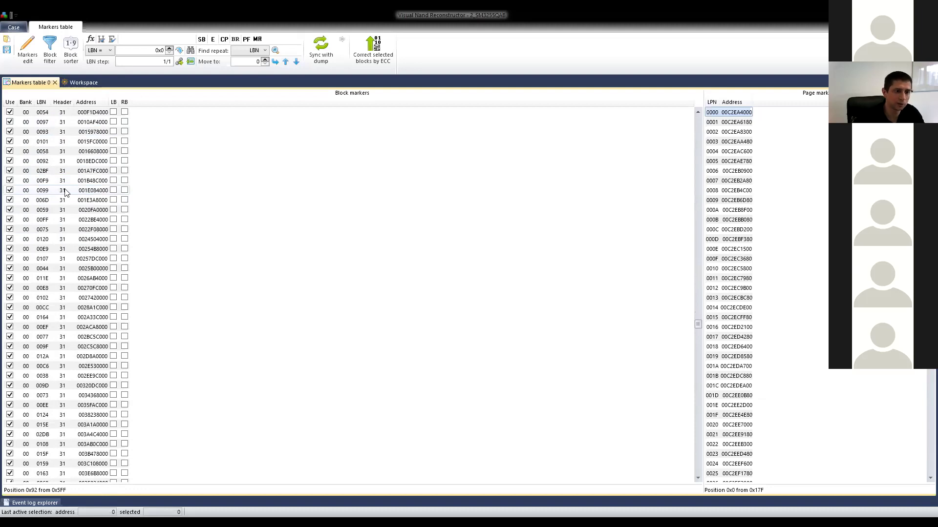
scroll(66, 192, "down", 11)
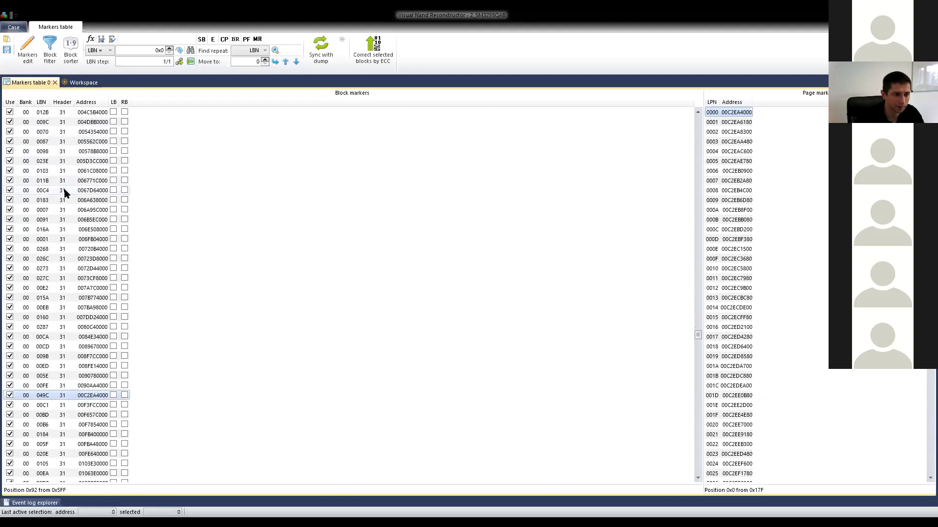
Follow the Header values from the start of the 31 group onward to find where the continuous 3x range ends.
scroll(66, 193, "up", 11)
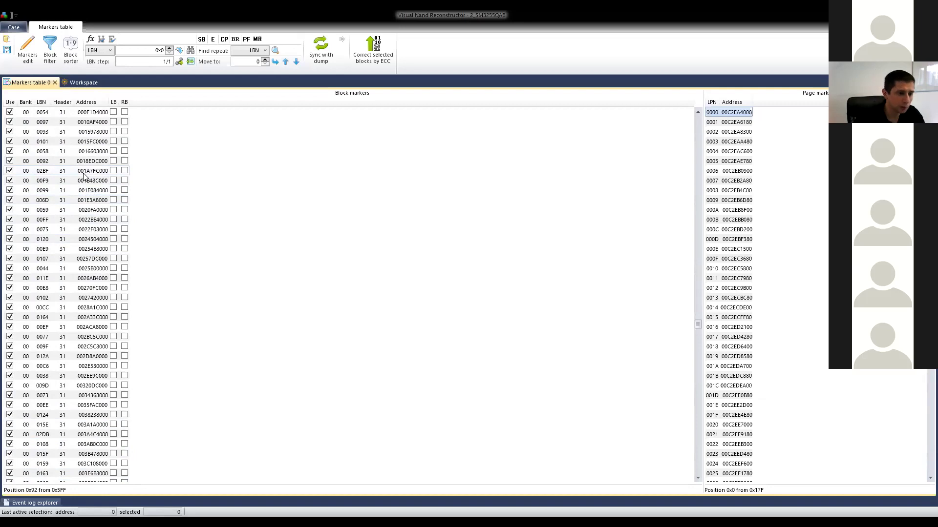
scroll(97, 169, "down", 15)
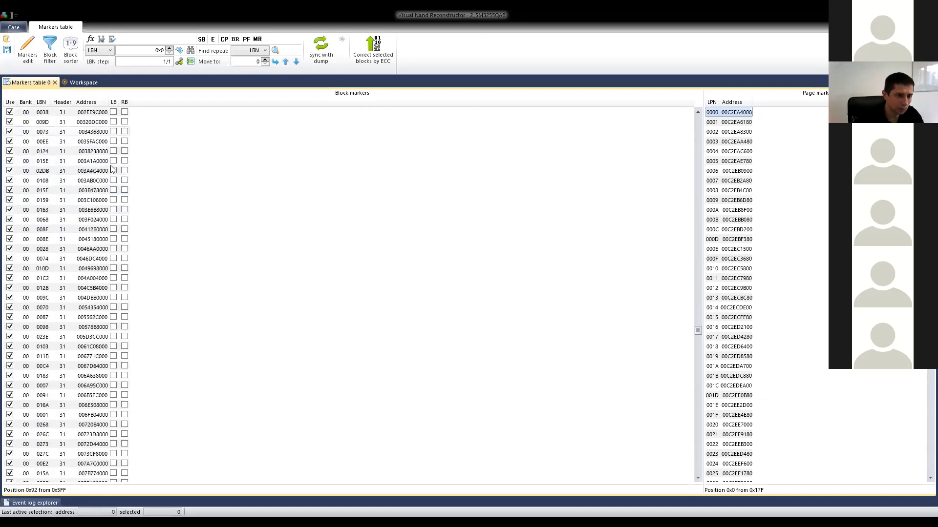
scroll(110, 169, "down", 11)
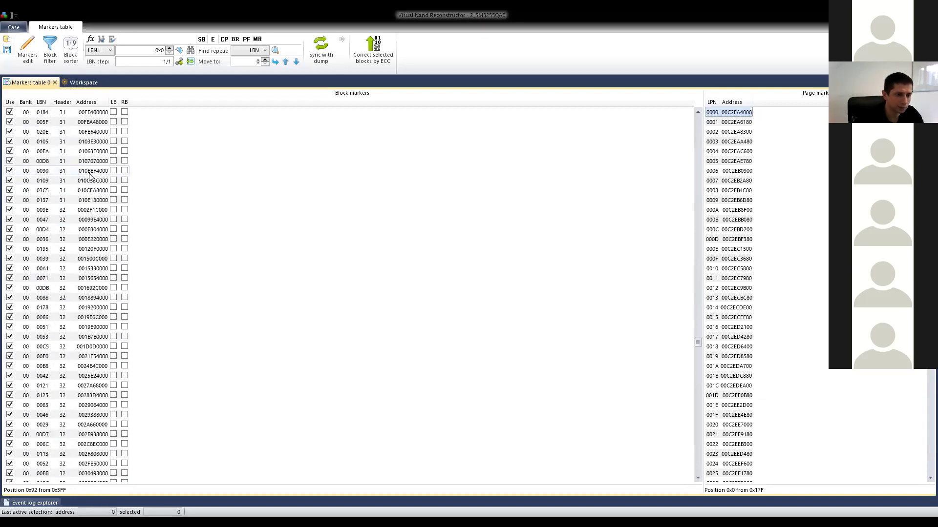
scroll(68, 166, "down", 7)
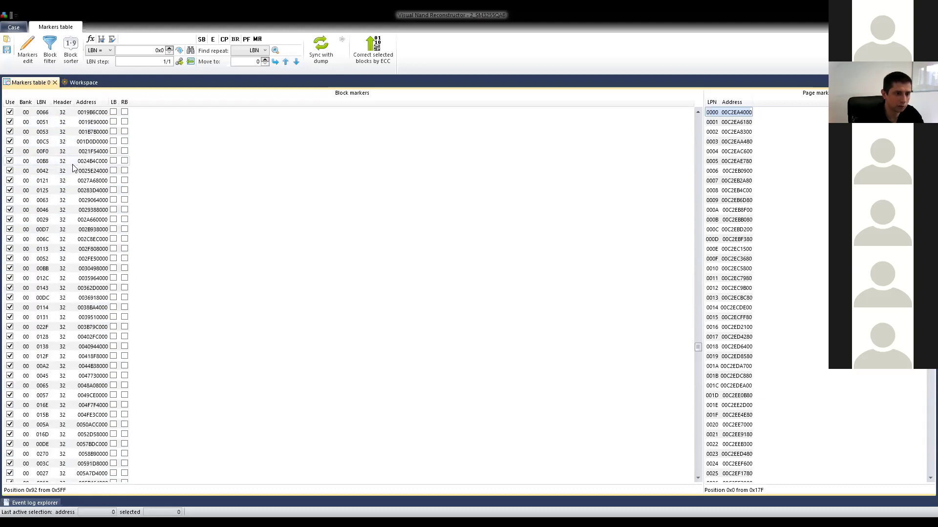
scroll(68, 180, "down", 15)
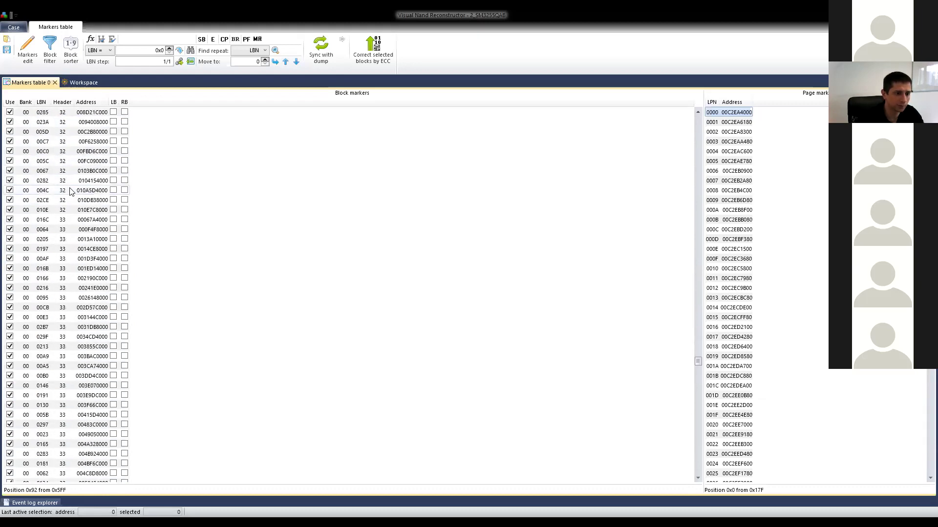
scroll(70, 191, "down", 15)
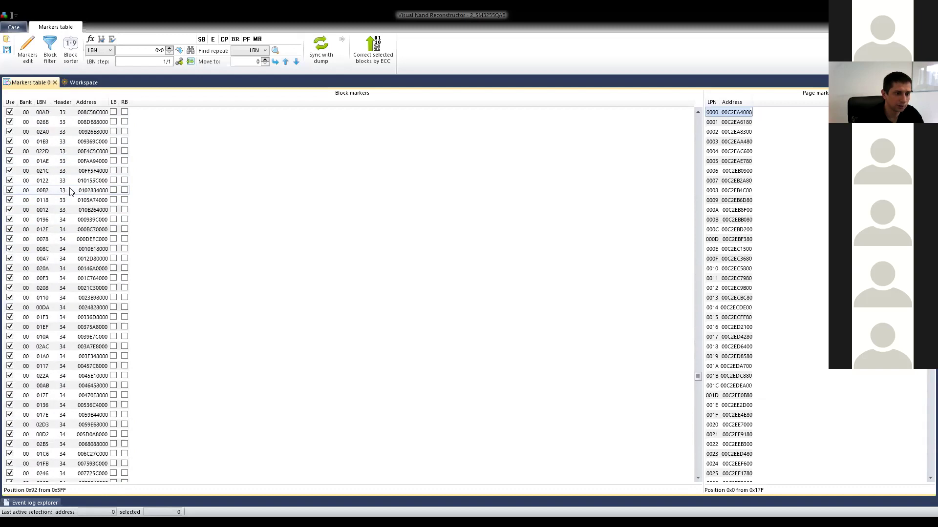
scroll(70, 191, "down", 15)
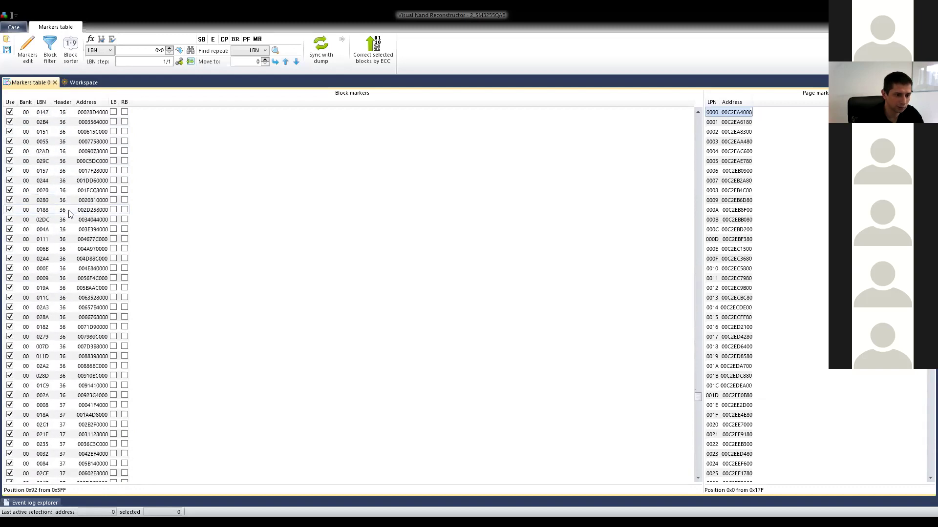
scroll(70, 219, "down", 15)
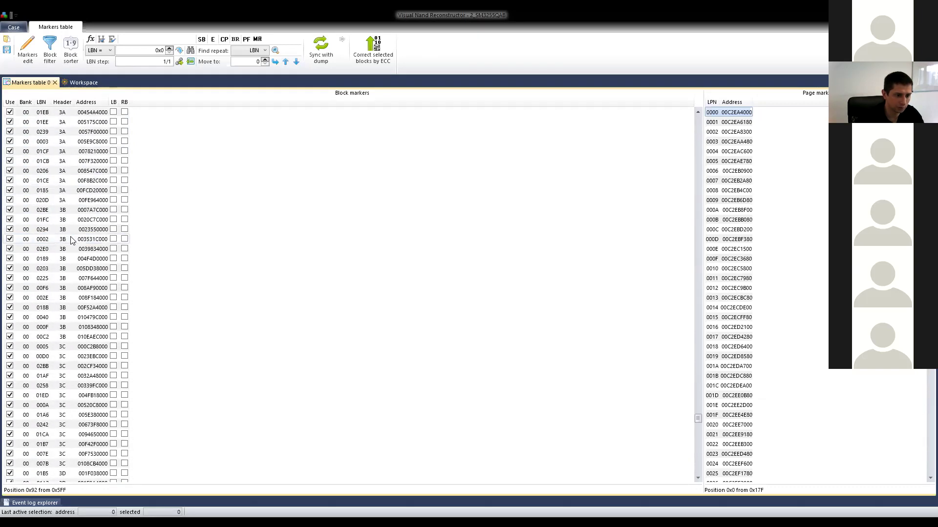
scroll(72, 240, "down", 11)
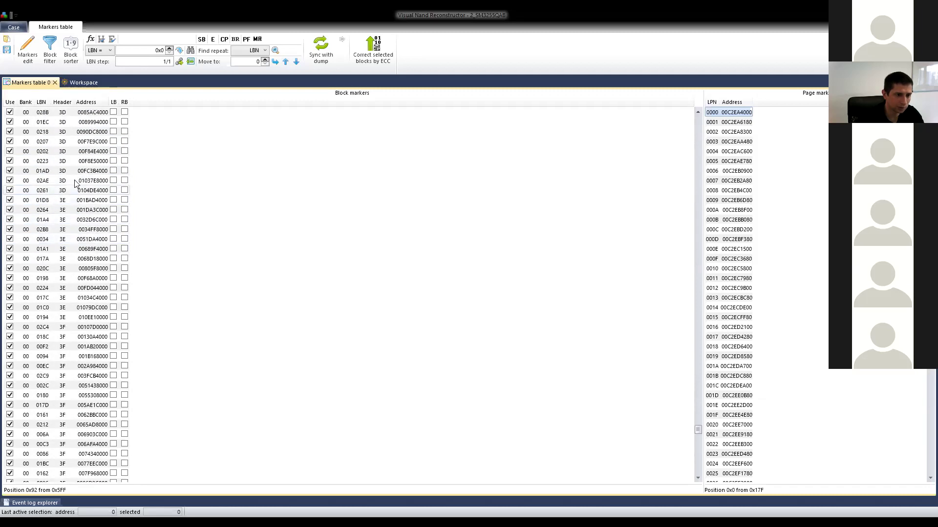
scroll(73, 212, "down", 9)
scroll(76, 215, "down", 3)
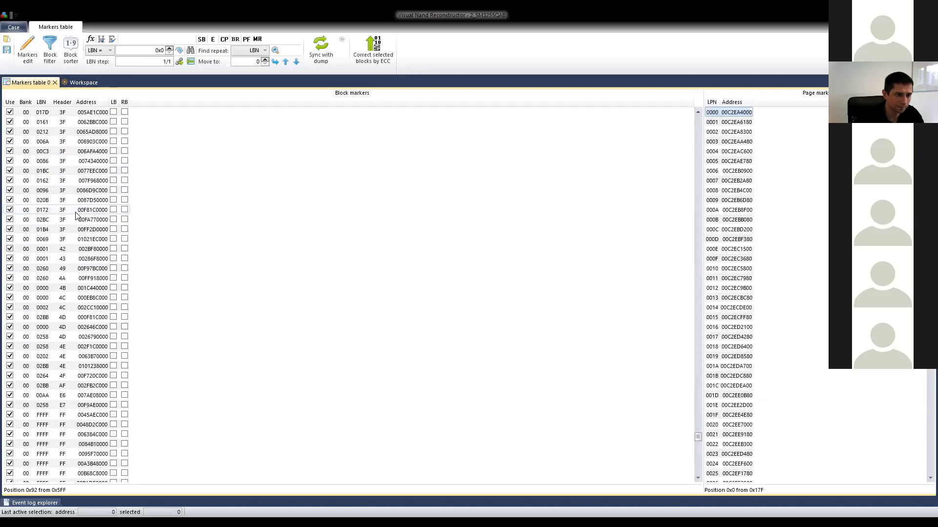
Select the last block marker with Header 3F and recheck the header groups that precede it.
left_click(67, 239)
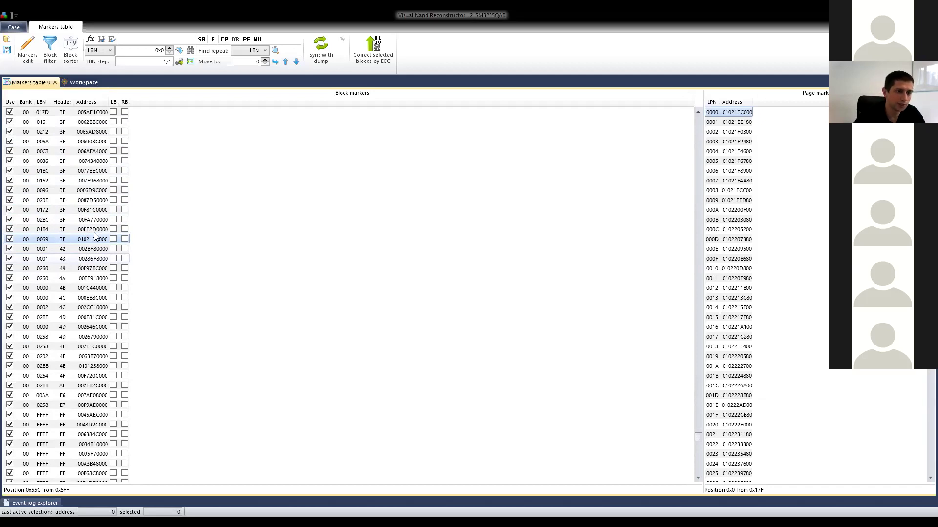
scroll(123, 196, "up", 10)
scroll(124, 195, "up", 9)
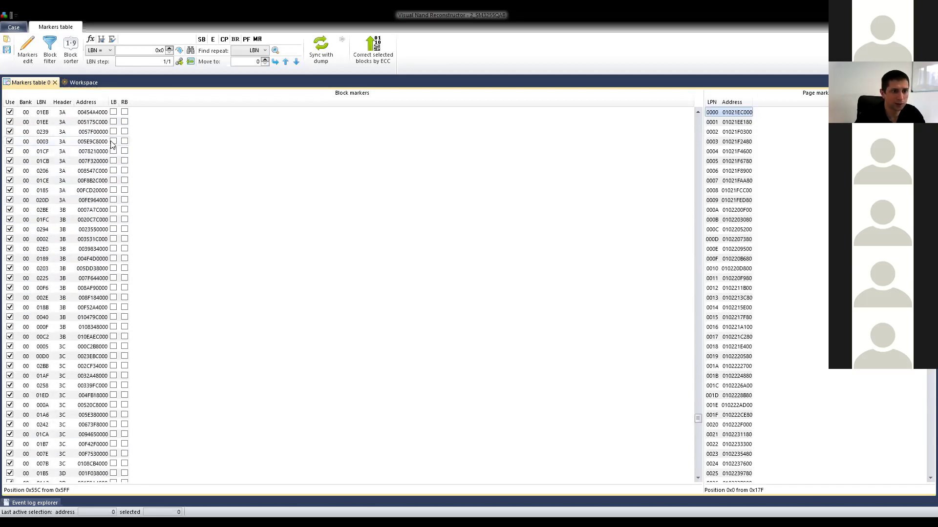
scroll(98, 213, "down", 10)
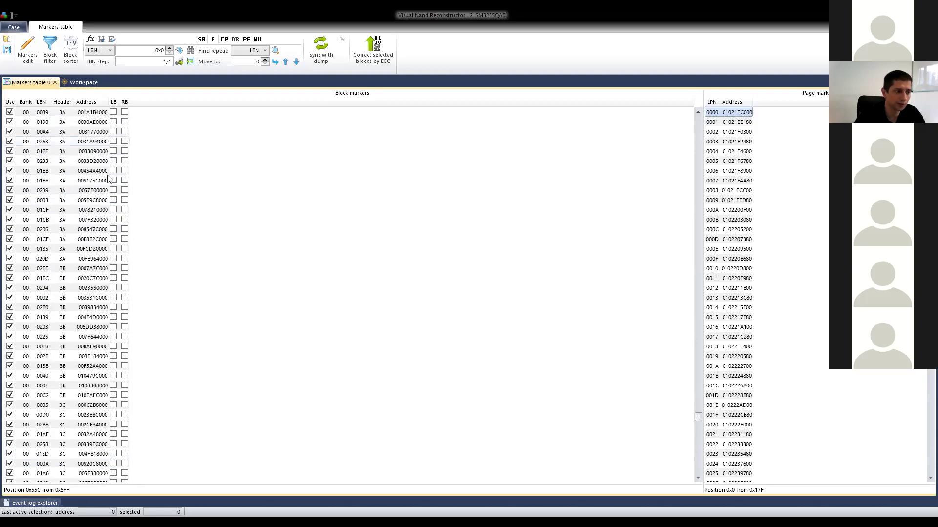
scroll(96, 214, "down", 10)
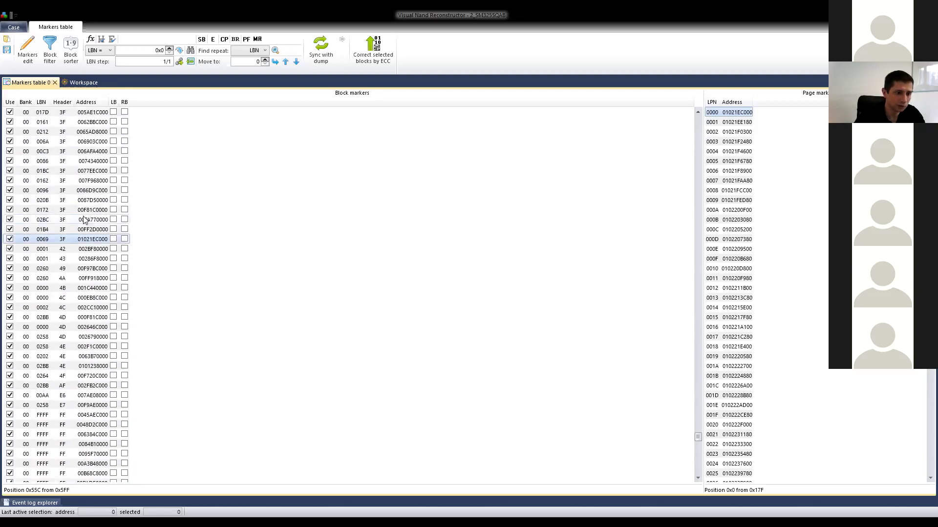
Examine the Header and LBN values of the block markers after the 3F group through the end of the table.
scroll(72, 242, "down", 2)
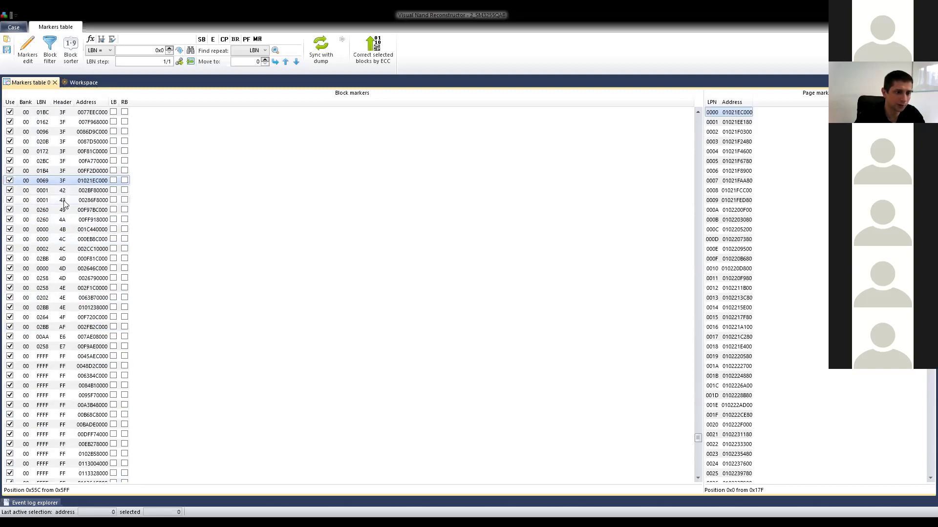
scroll(64, 205, "down", 2)
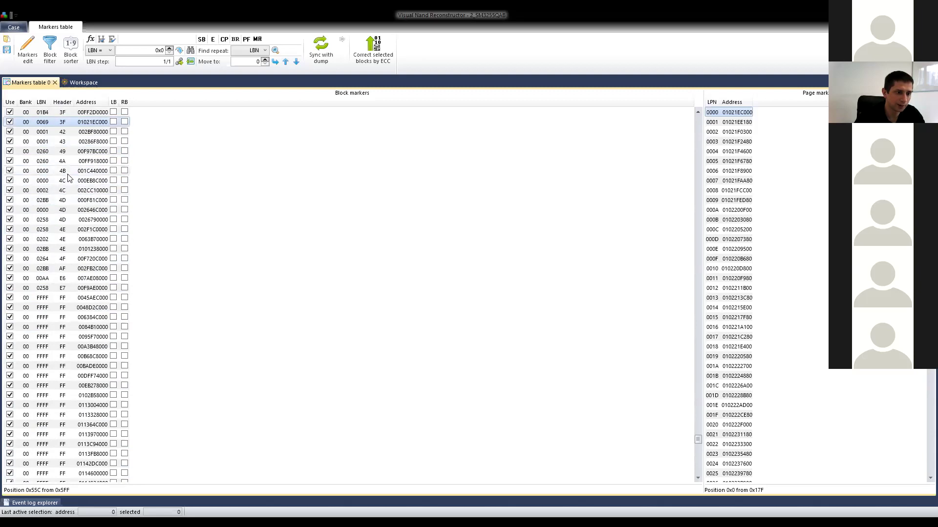
scroll(69, 184, "down", 1)
scroll(69, 184, "down", 2)
scroll(68, 195, "down", 20)
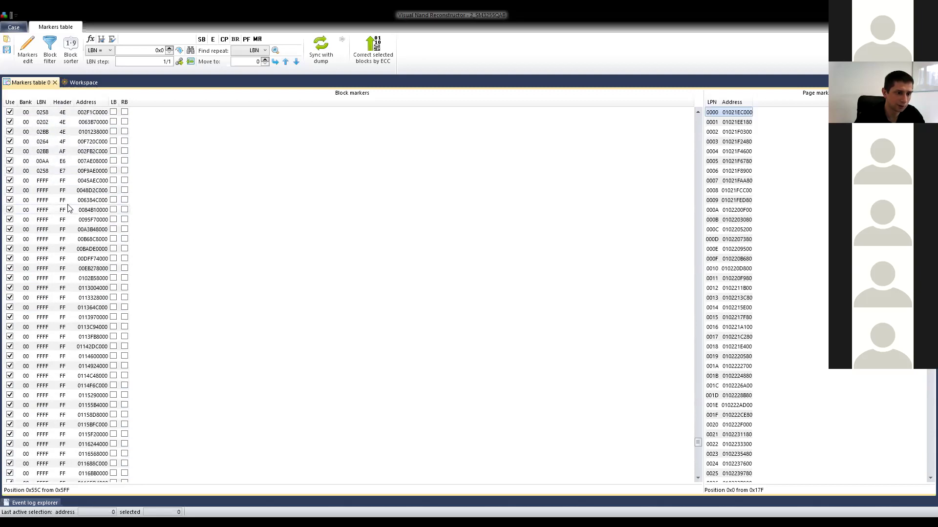
scroll(65, 214, "down", 15)
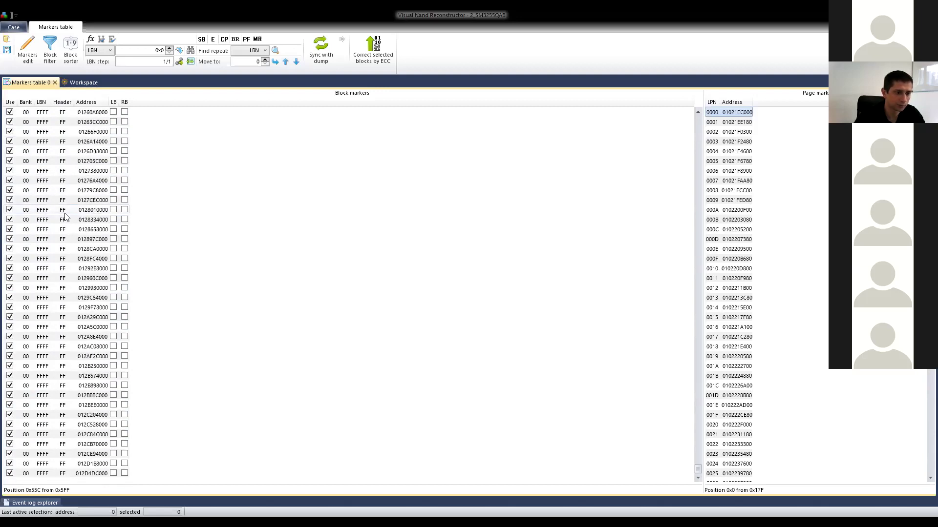
scroll(698, 468, "up", 3)
scroll(366, 249, "up", 20)
scroll(327, 260, "up", 10)
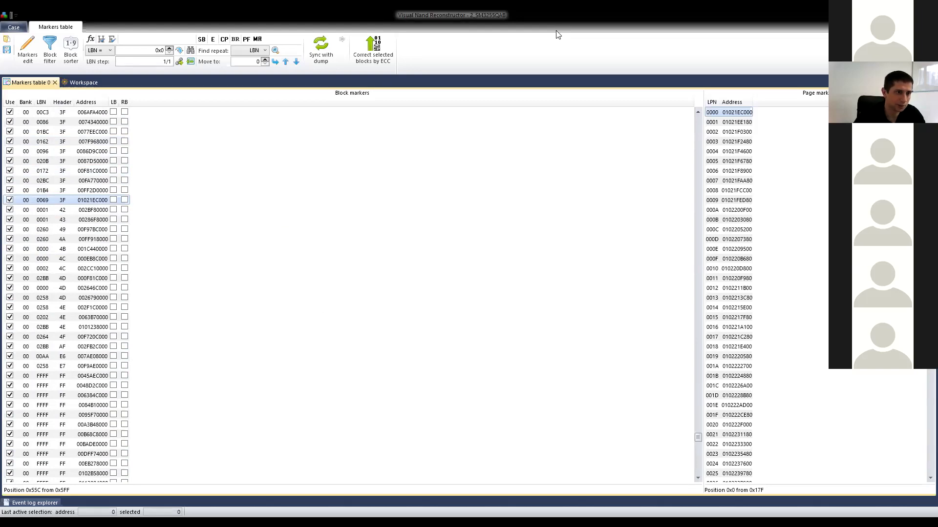
Filter the block markers by Header, keeping only the range 21 to 3f in use.
left_click(48, 53)
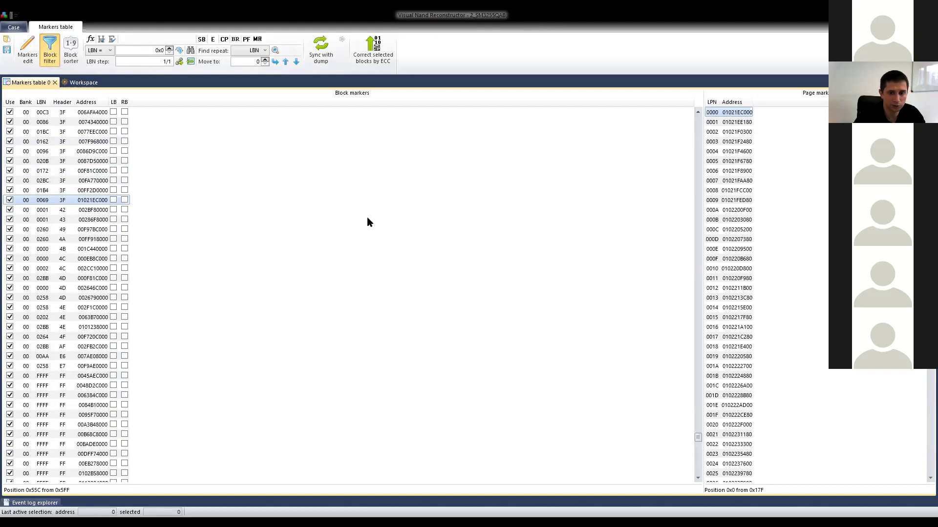
left_click_drag(414, 247, 367, 192)
left_click(350, 207)
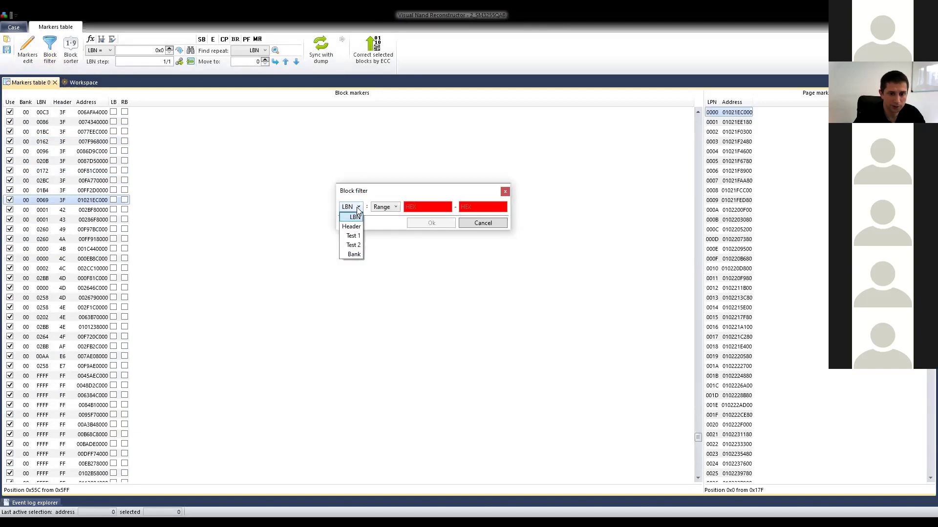
left_click(351, 226)
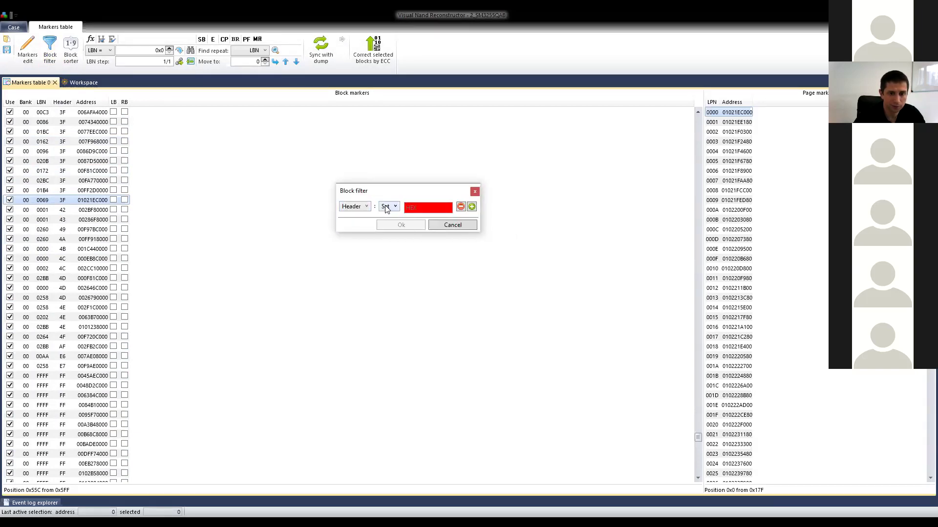
left_click(386, 209)
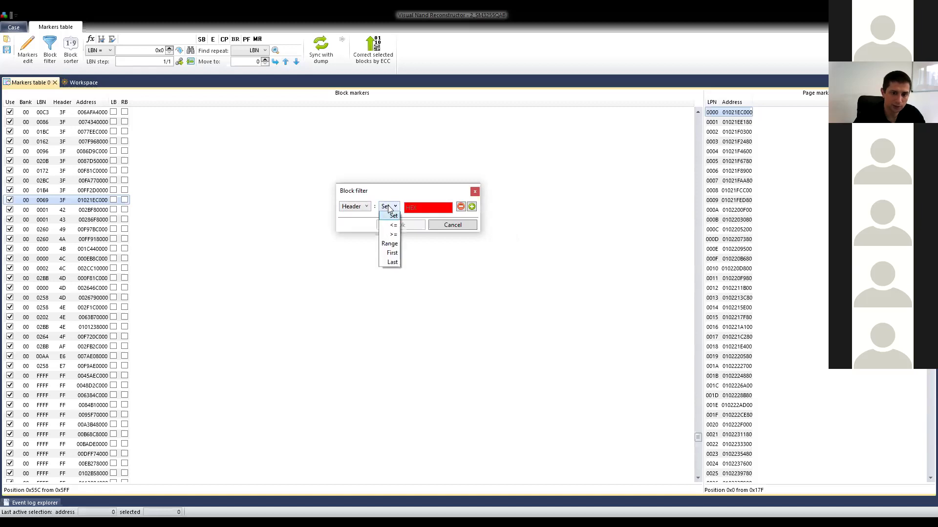
left_click(389, 244)
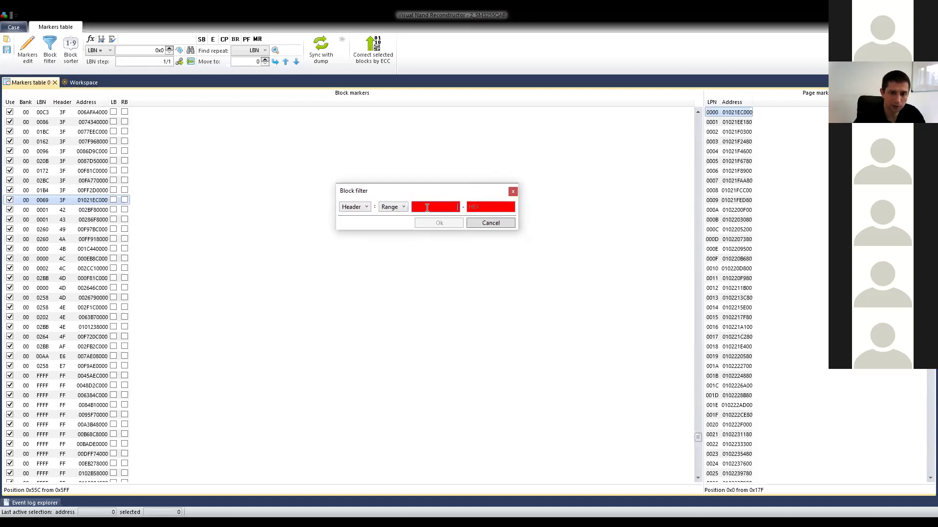
type("21")
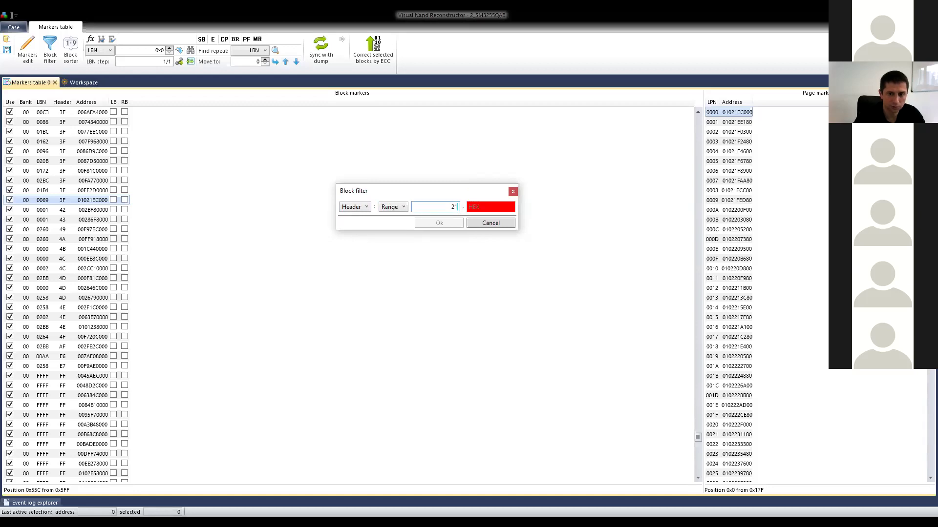
key("Tab")
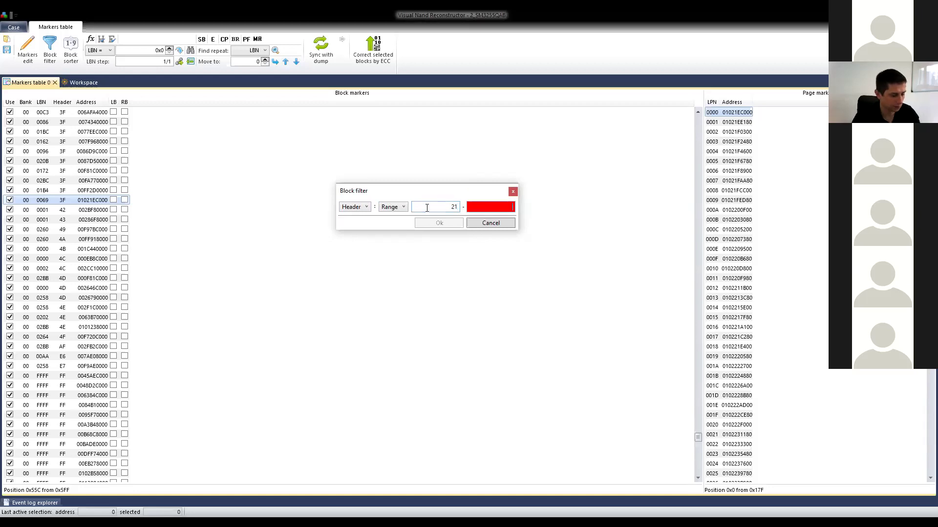
left_click(422, 207)
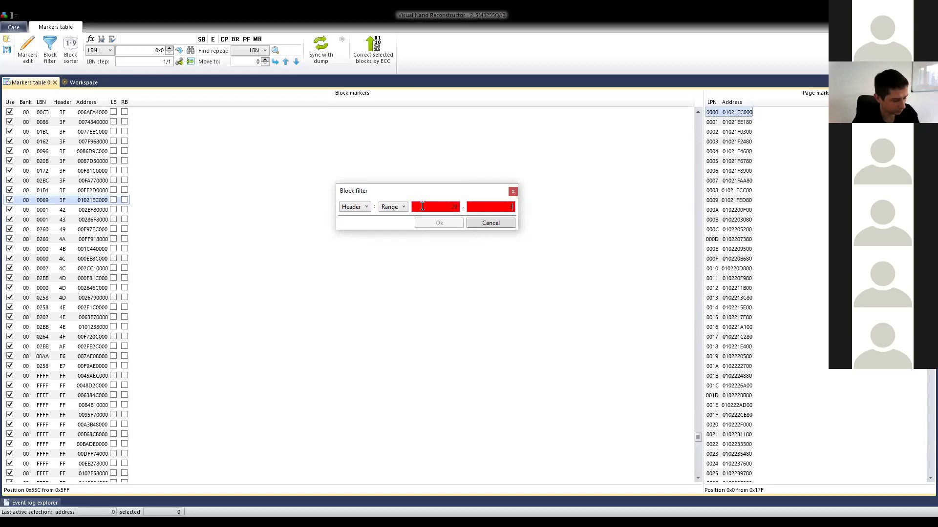
type("3f")
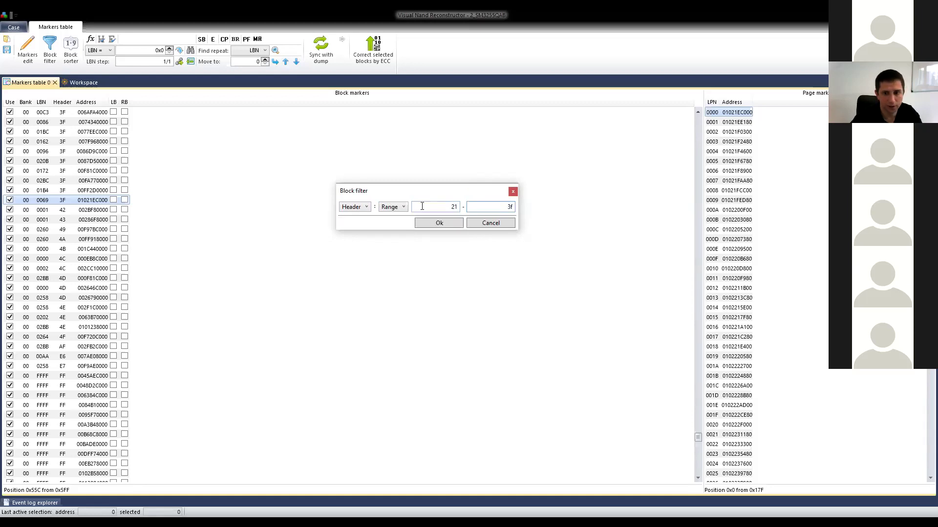
left_click(449, 222)
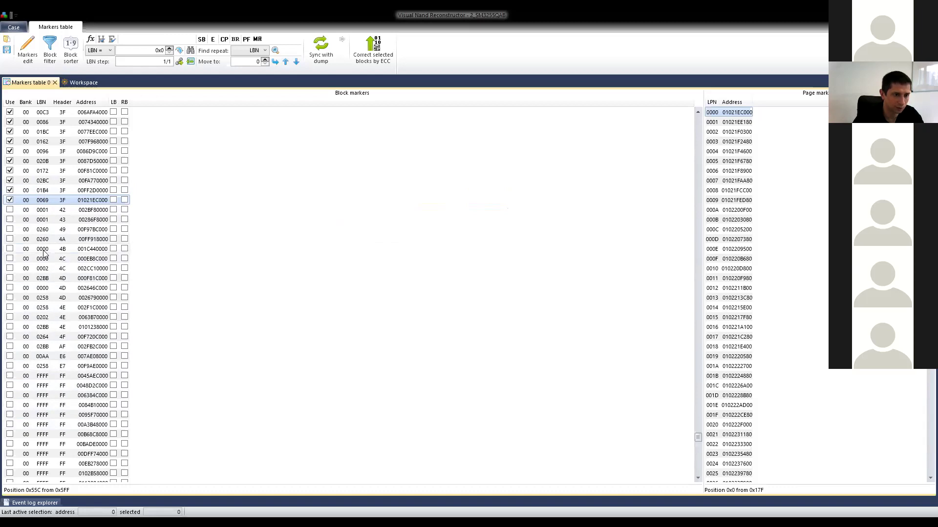
Sort the block markers with the default block sorter and select the first marker, LBN 0000.
left_click(71, 47)
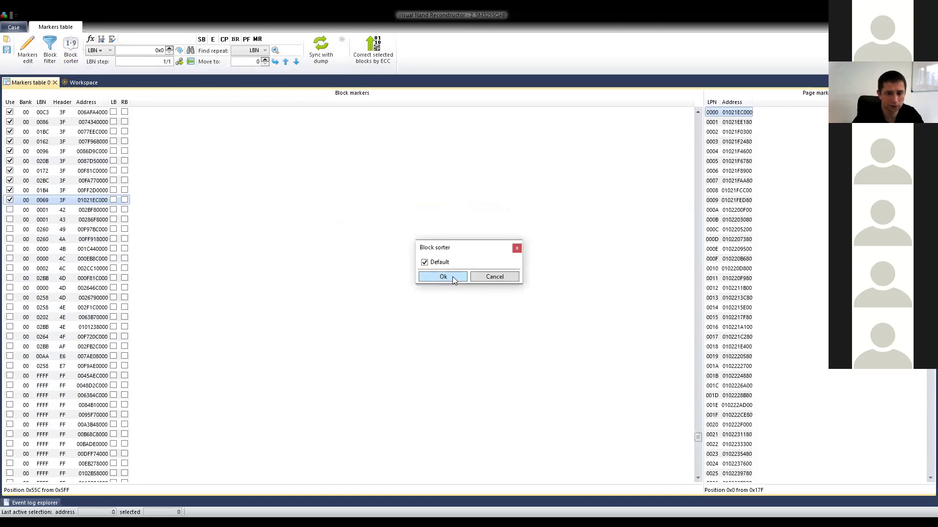
left_click(452, 277)
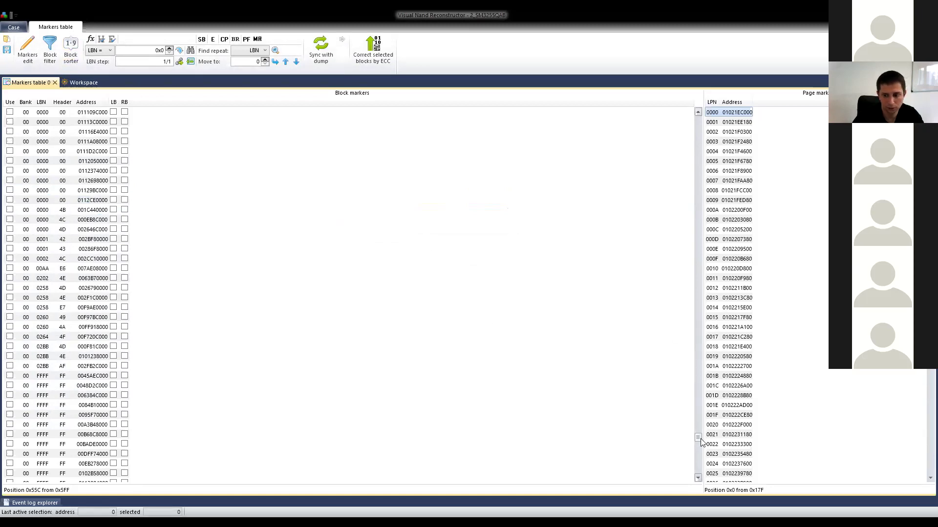
left_click_drag(699, 432, 678, 101)
left_click(46, 114)
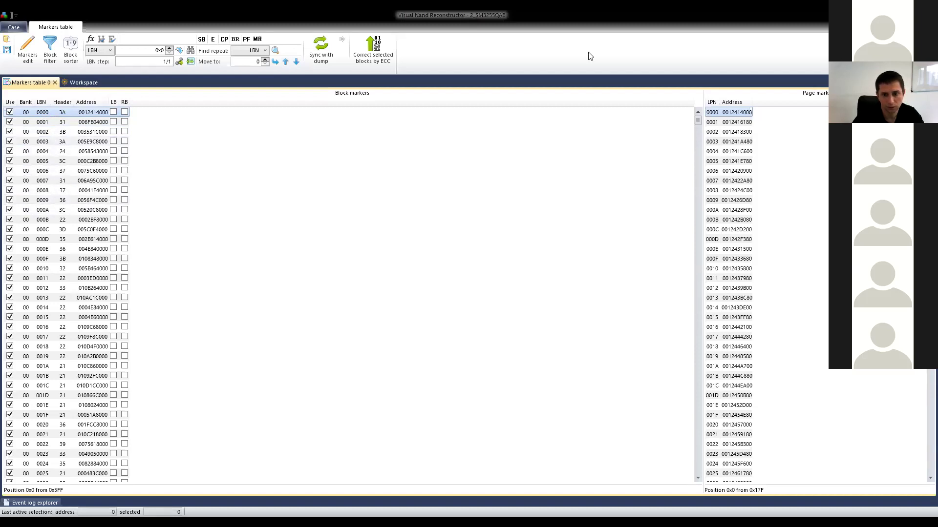
Switch to the presentation, review the Block Management slide and return to the markers table.
key("alt+Tab")
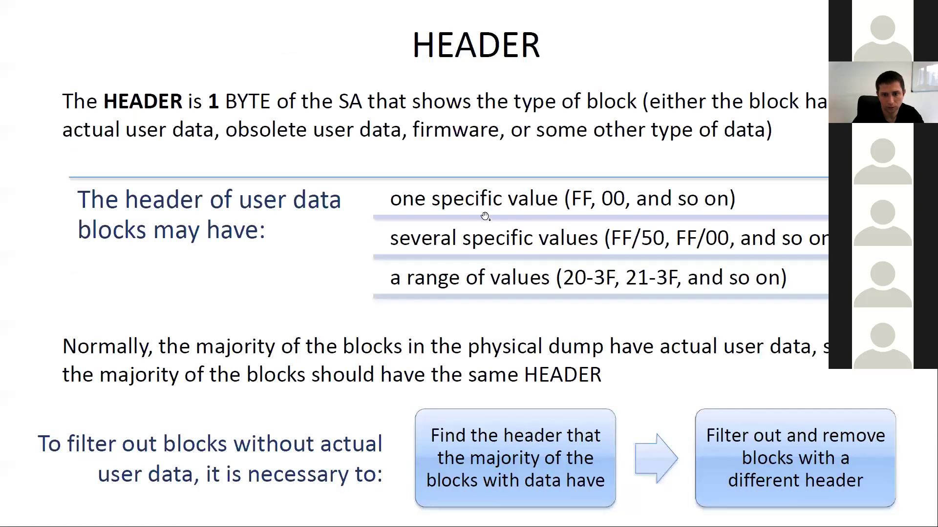
key("Right")
key("Right")
key("Right")
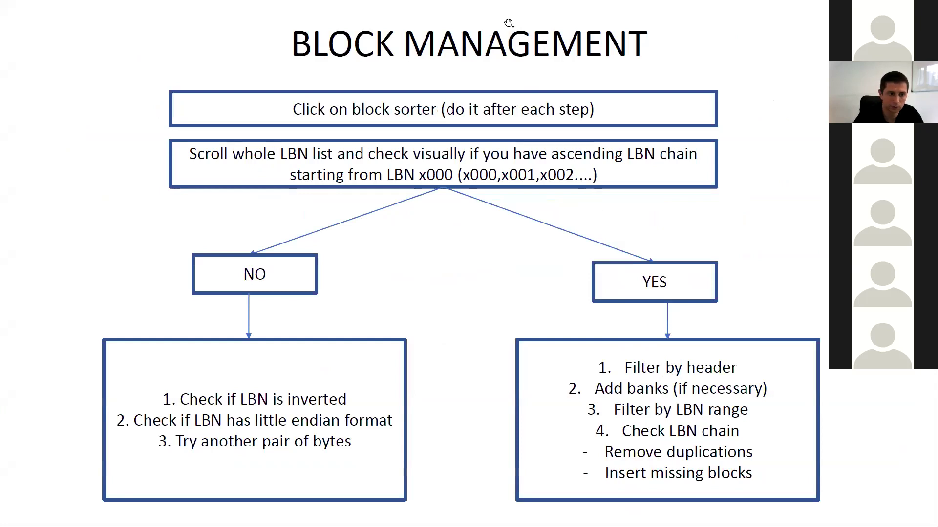
key("alt+Tab")
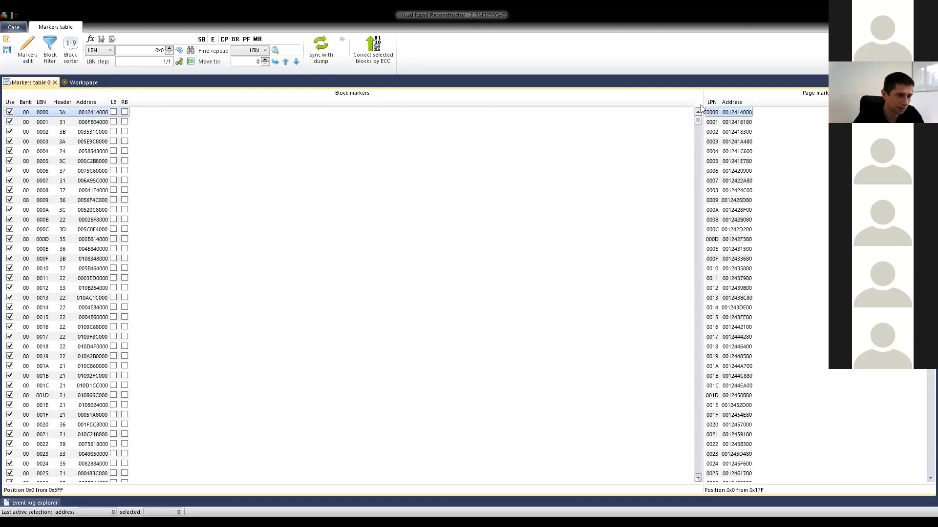
Follow the ascending LBN chain to the last used block markers and inspect LBN 03C6 and 049C.
left_click_drag(701, 120, 722, 292)
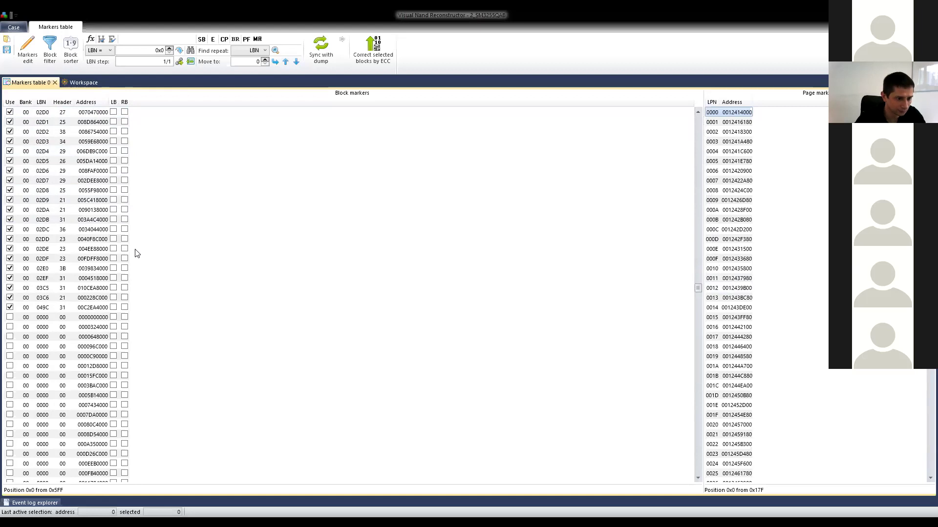
left_click(44, 299)
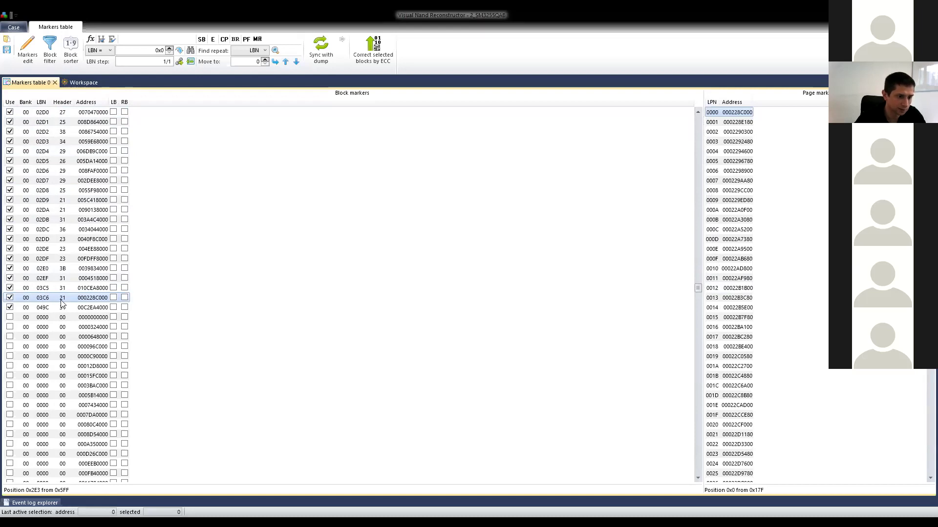
left_click(47, 310)
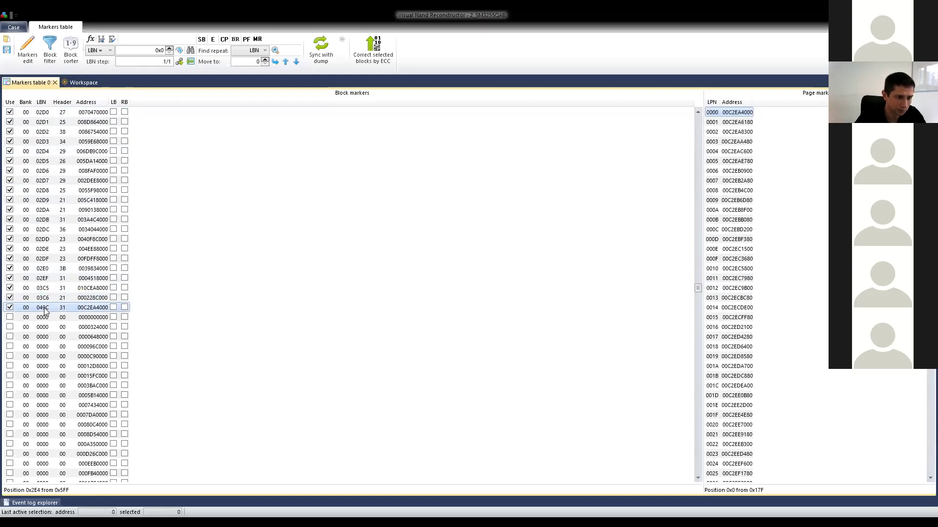
Open block 049C in the dump's bitmap view and enable Sync with dump to compare blocks 03C6 and 03C5.
double_click(44, 311)
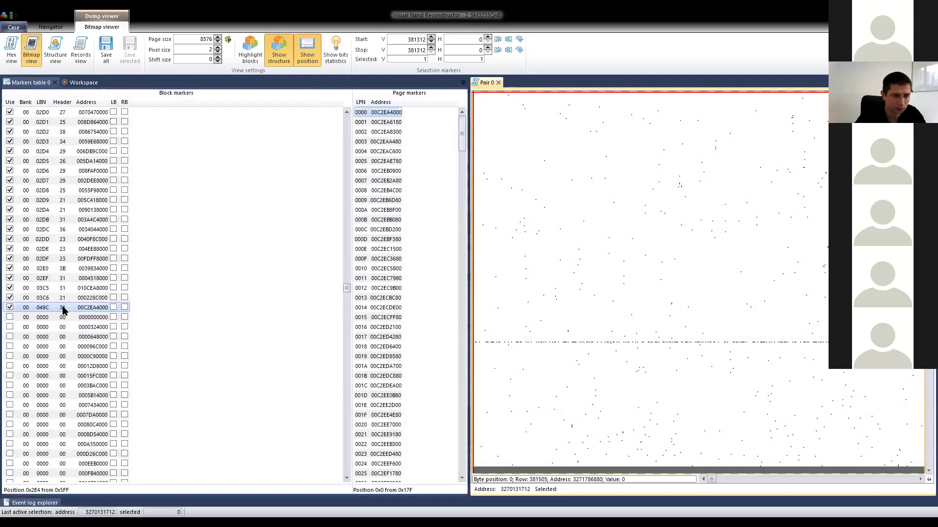
left_click(394, 100)
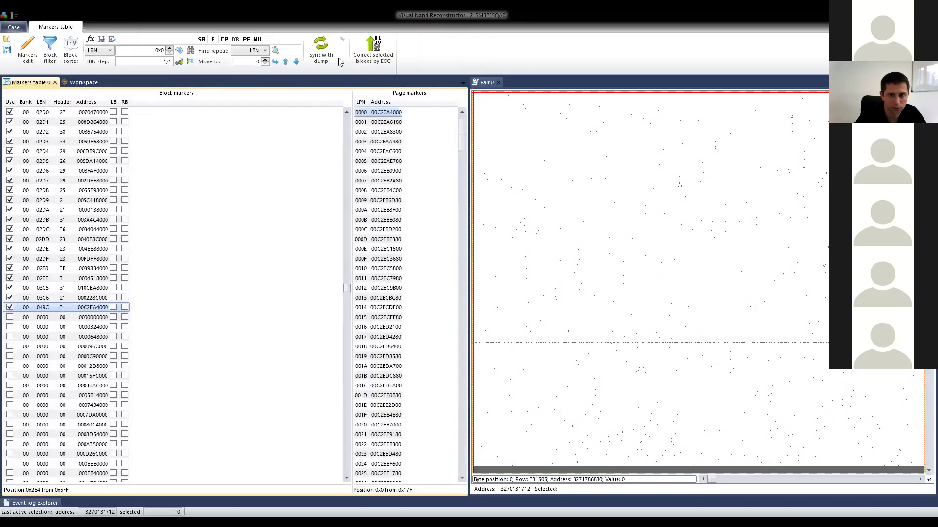
left_click(48, 297)
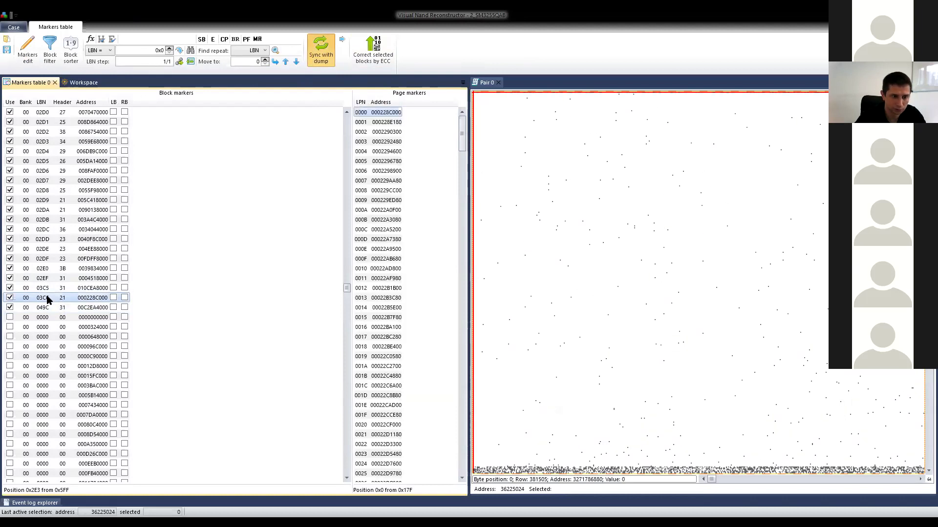
left_click(46, 288)
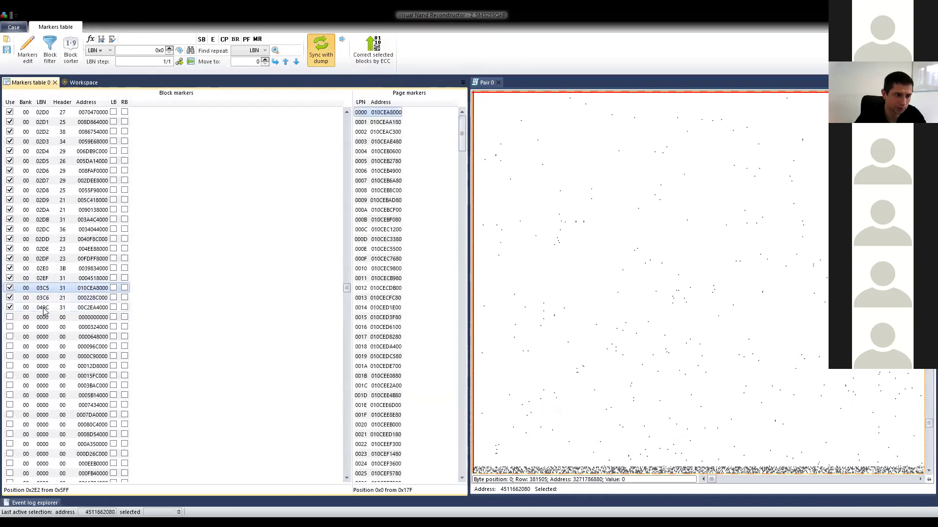
Exclude block 049C from use and filter the block markers to the LBN range 0000 to 03ff.
left_click(44, 309)
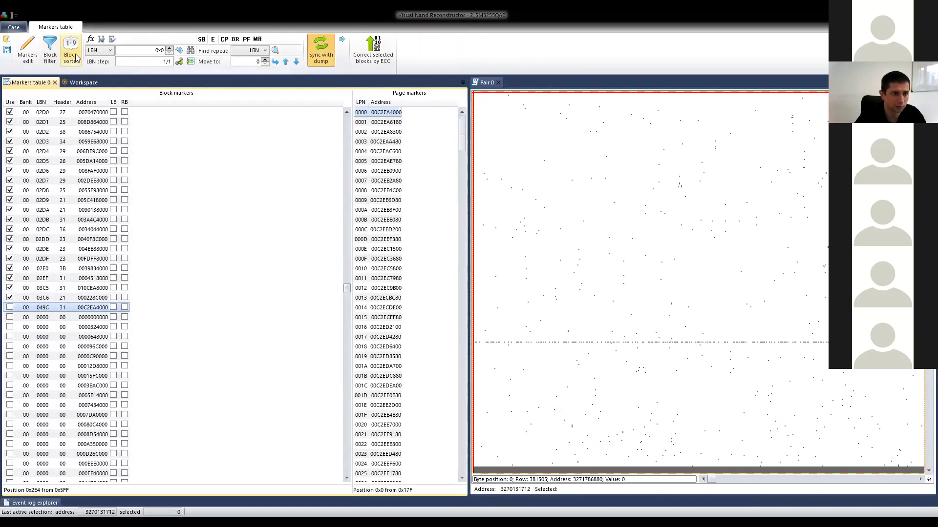
left_click(49, 50)
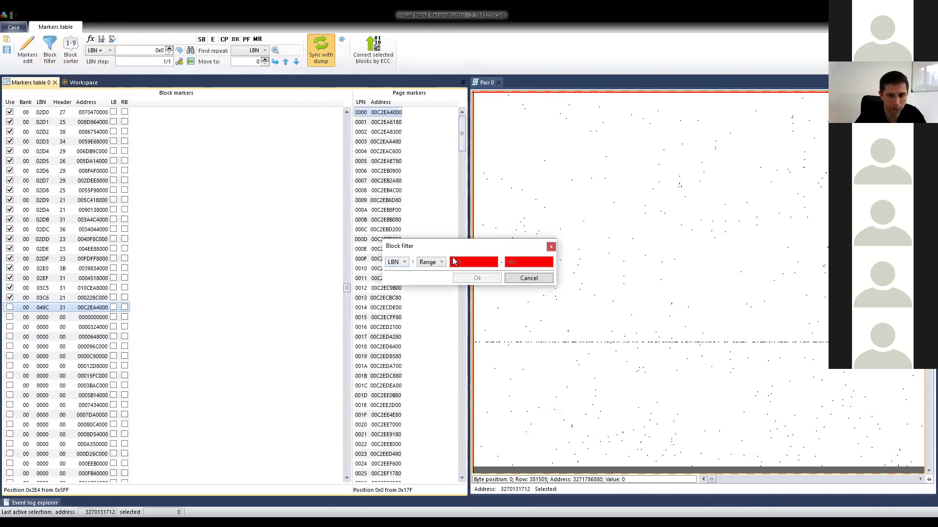
type("0000")
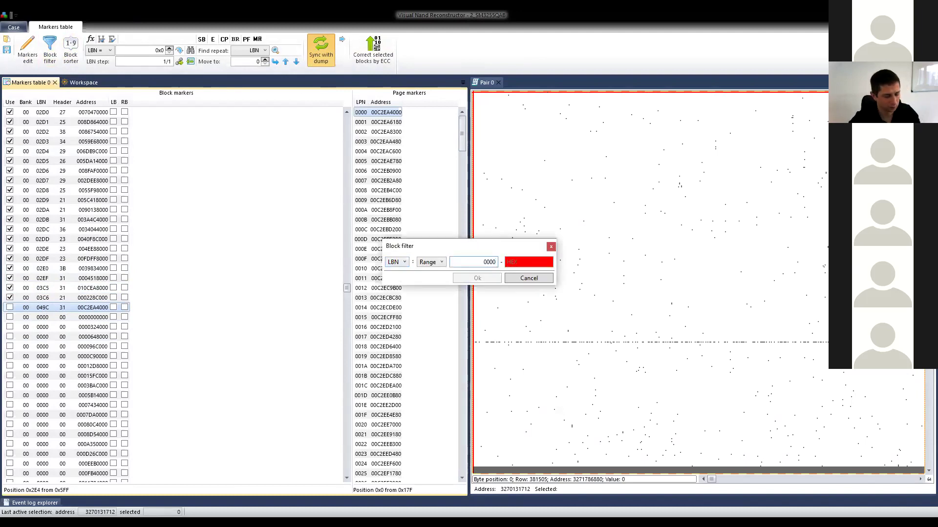
key("Tab")
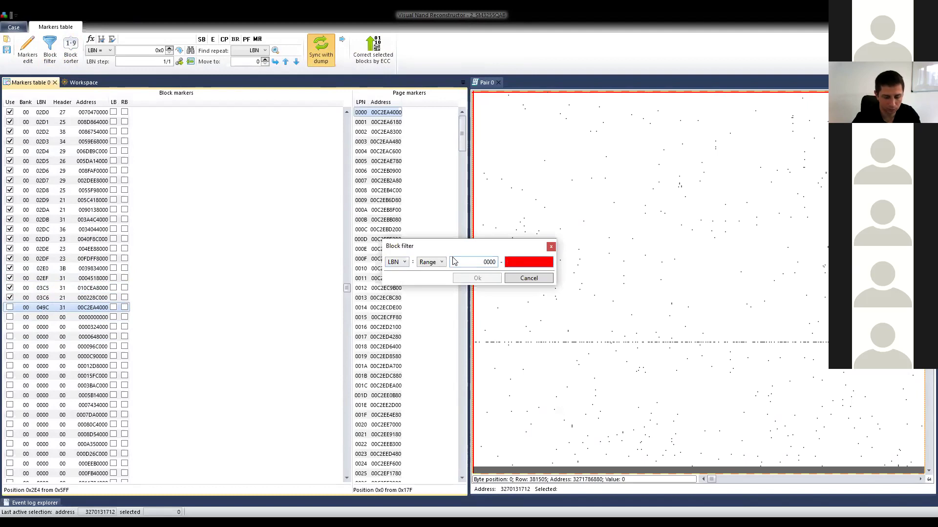
type("03ff")
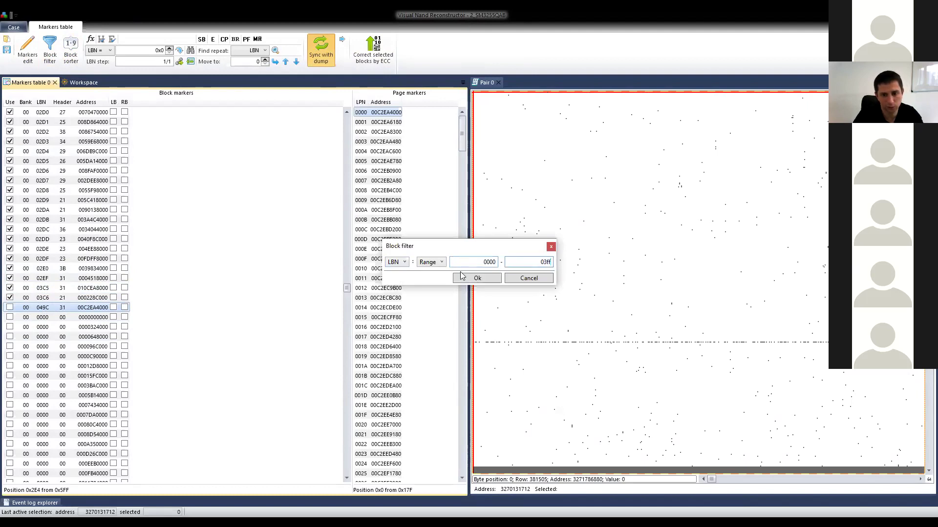
left_click(476, 278)
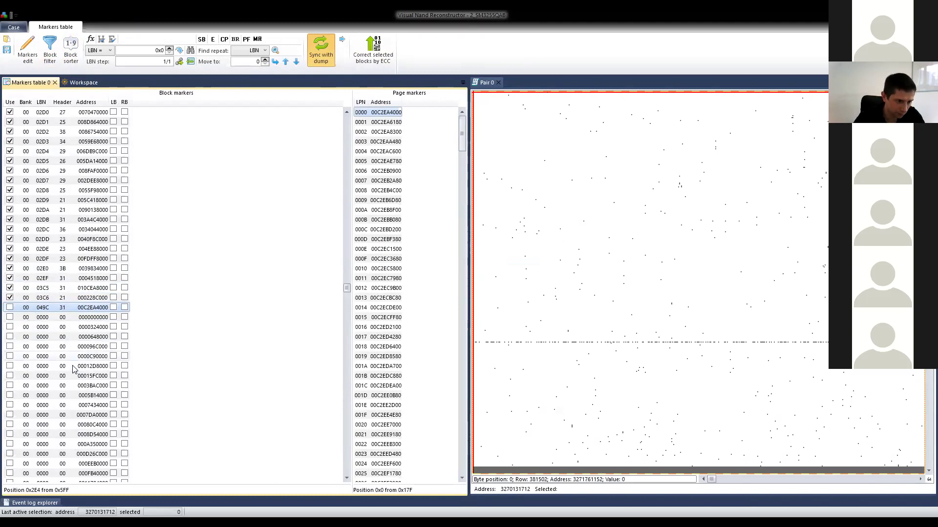
View the dump data of the first block marker, LBN 0000, and recheck the Block Management slide.
left_click_drag(348, 287, 342, 101)
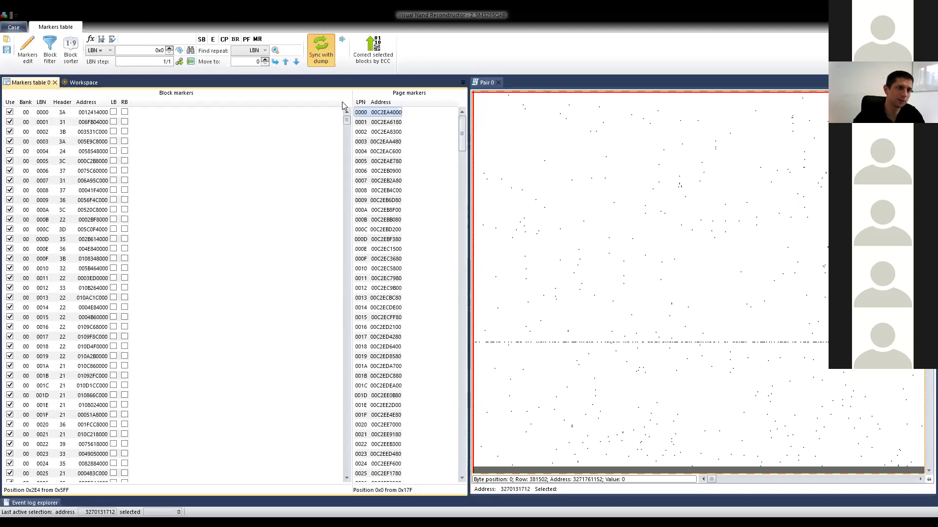
left_click(53, 113)
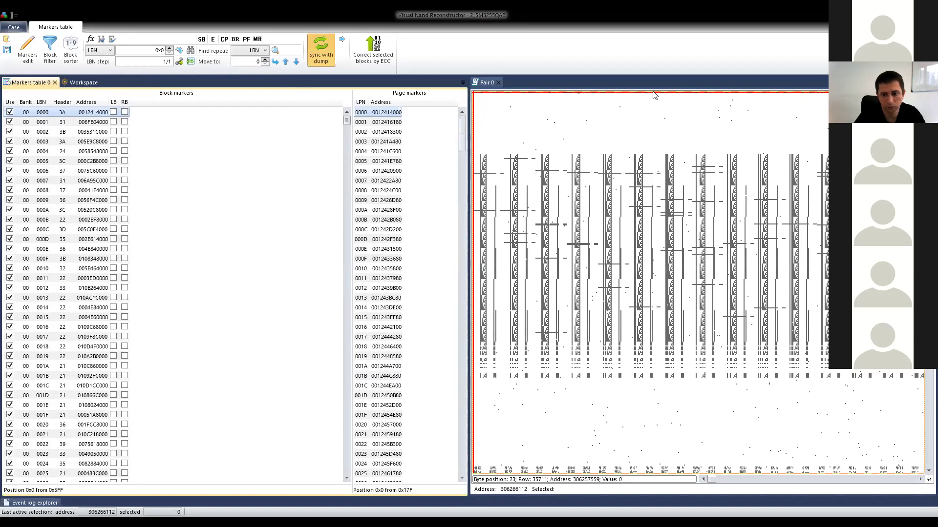
key("alt+Tab")
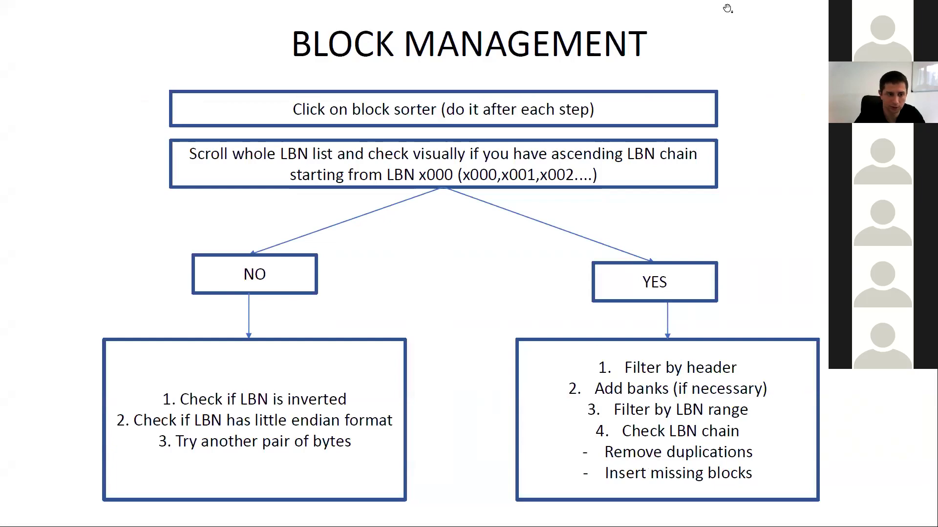
key("alt+Tab")
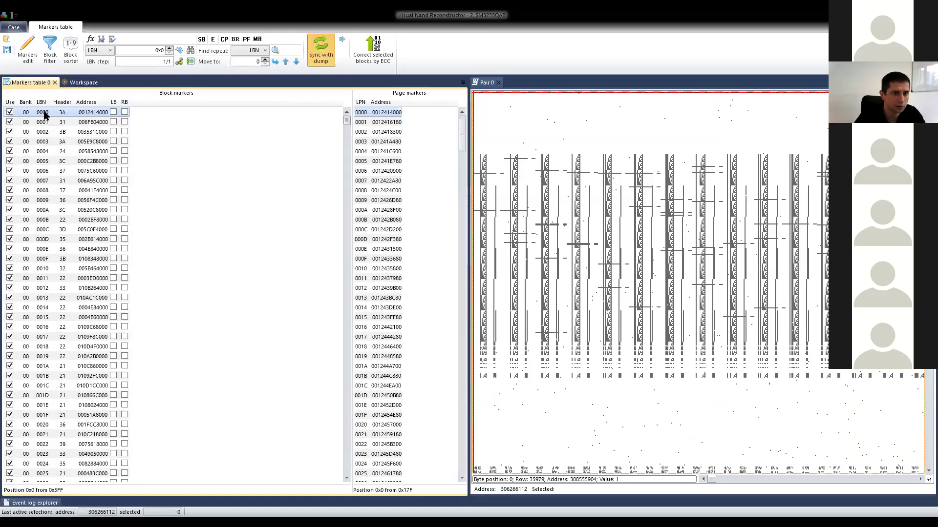
Check the LBN chain for a break using LBN step 1/1 and examine the last used block markers.
left_click(180, 62)
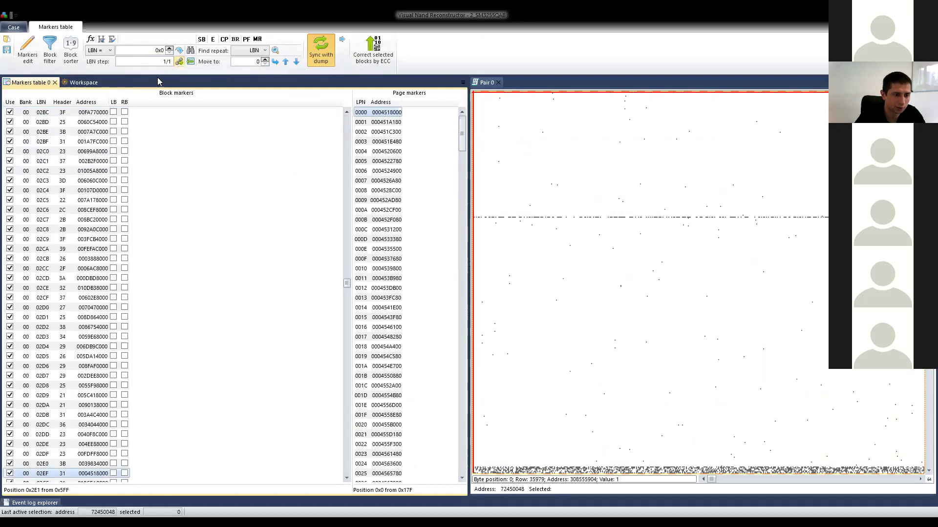
scroll(86, 228, "down", 7)
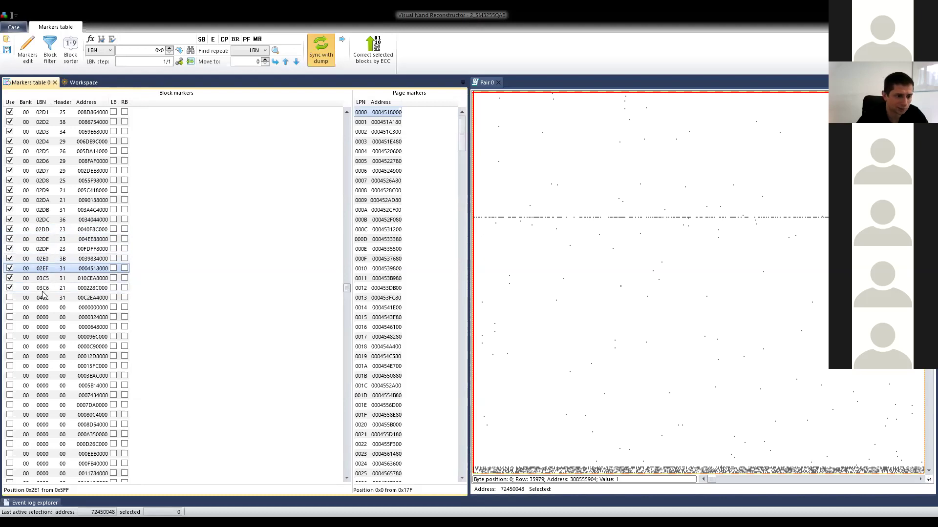
Compare the dump bitmaps of the last used blocks 02EF, 03C5 and 03C6 with those of blocks 02DC to 02E0.
key("Down")
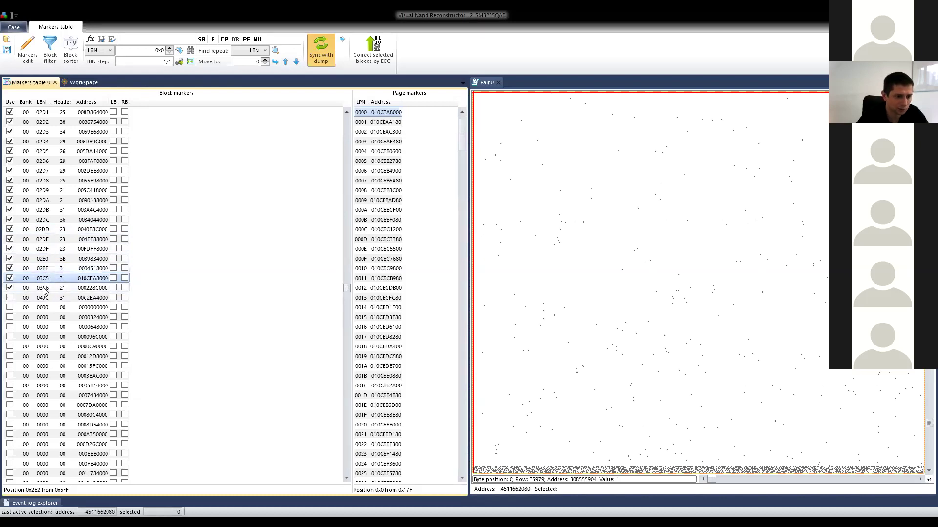
key("Down")
key("Up")
key("Down")
left_click(43, 279)
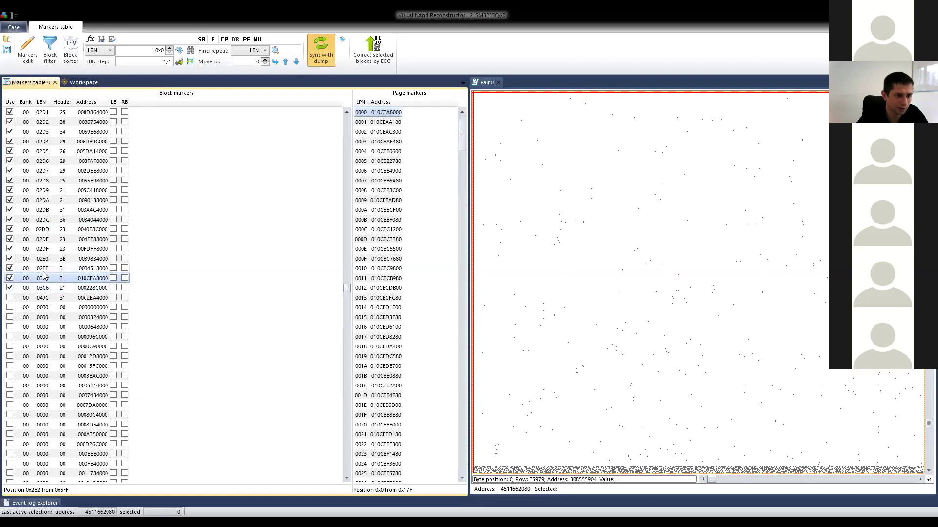
left_click(44, 270)
left_click(44, 261)
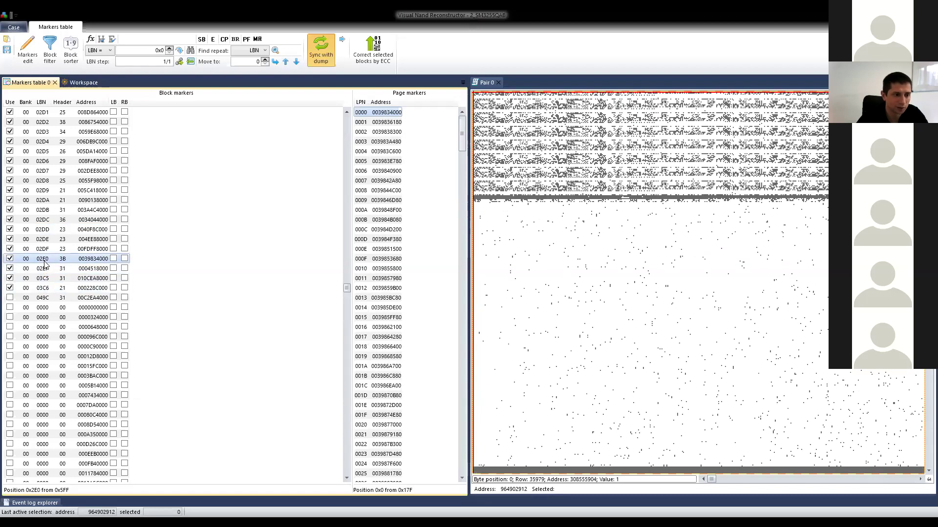
key("Up")
key("Up")
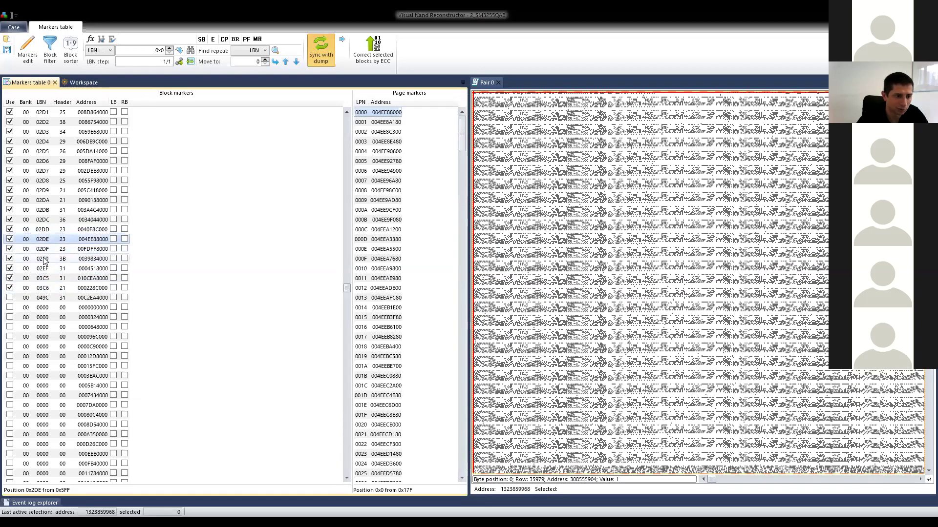
left_click(43, 261)
left_click(43, 222)
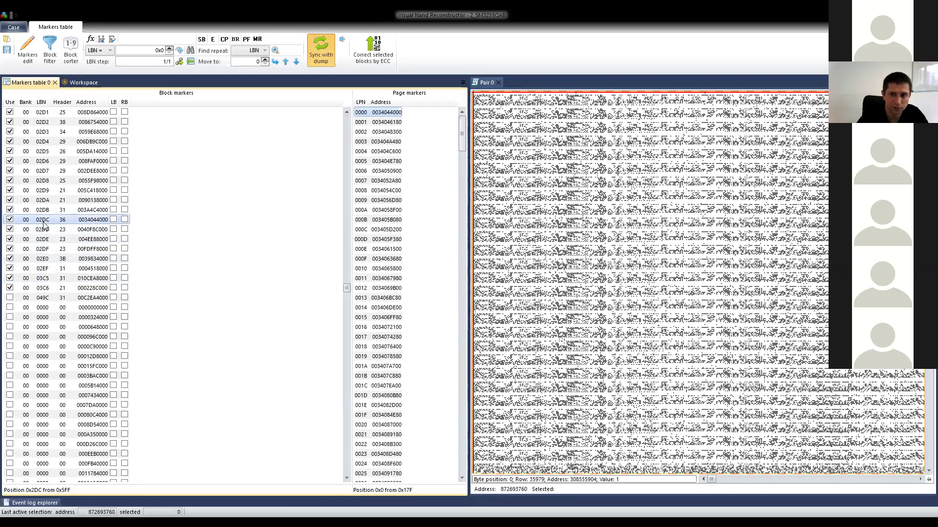
key("Down")
key("Down")
key("Down")
key("Down")
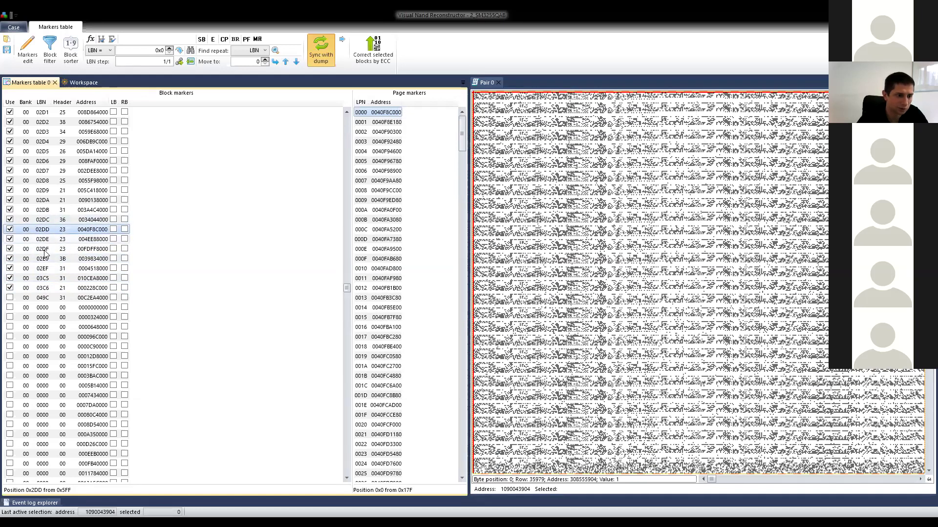
left_click(45, 269)
left_click(44, 277)
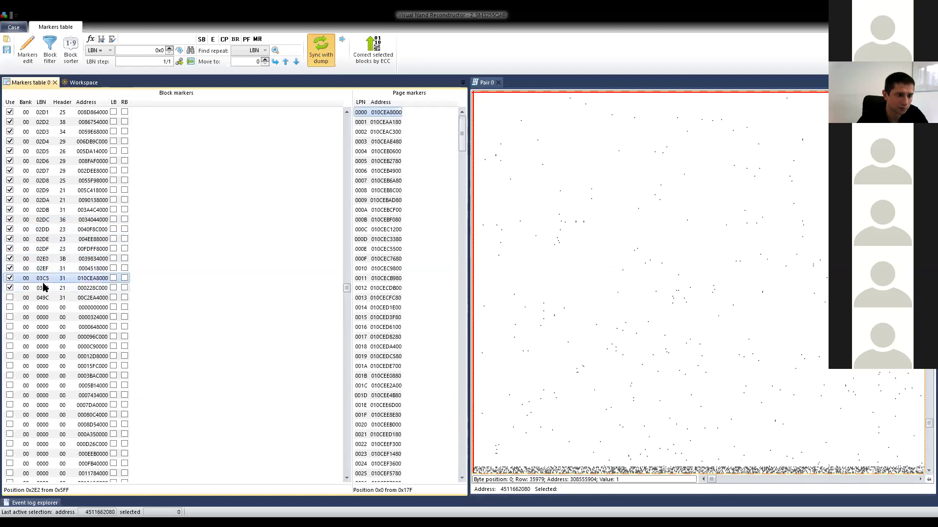
left_click(43, 288)
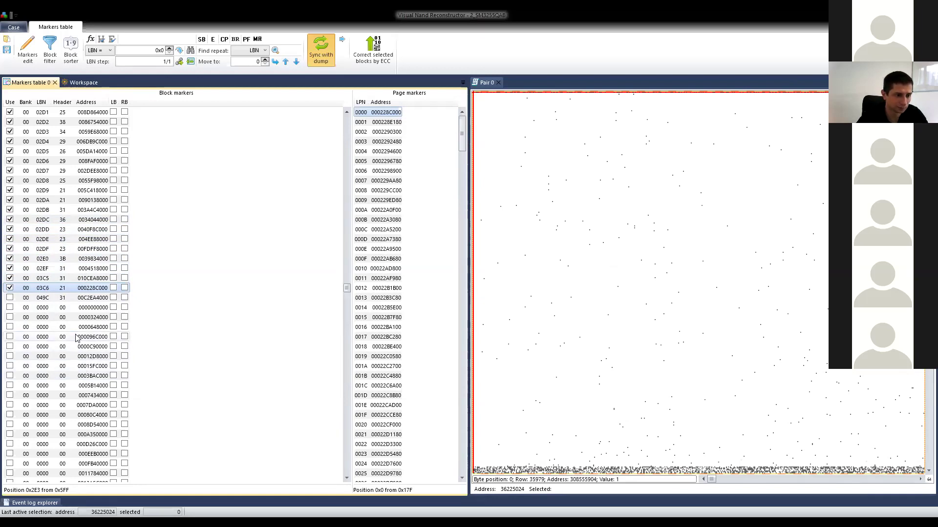
Recheck the bitmaps of blocks 02DF, 02E0 and 02EF, and exclude blocks 02EF, 03C5 and 03C6 from use.
left_click(53, 258)
left_click(54, 270)
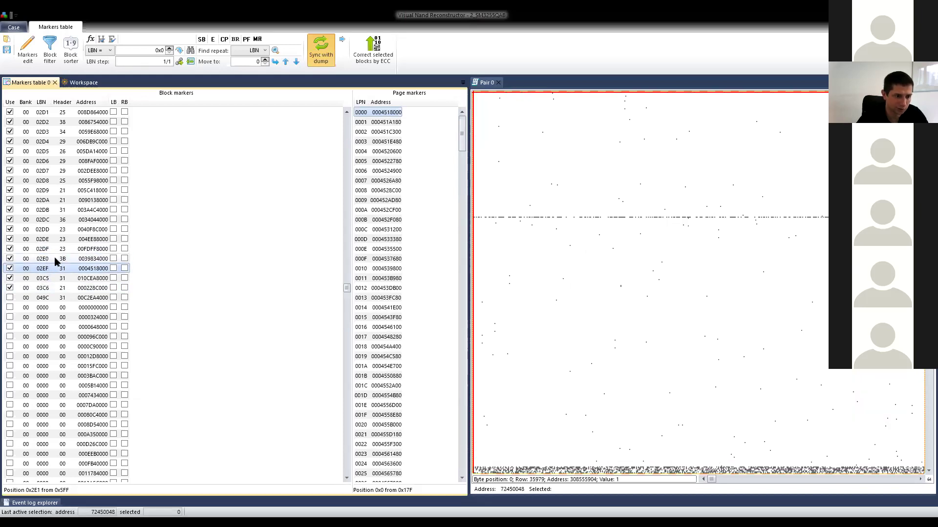
left_click(55, 259)
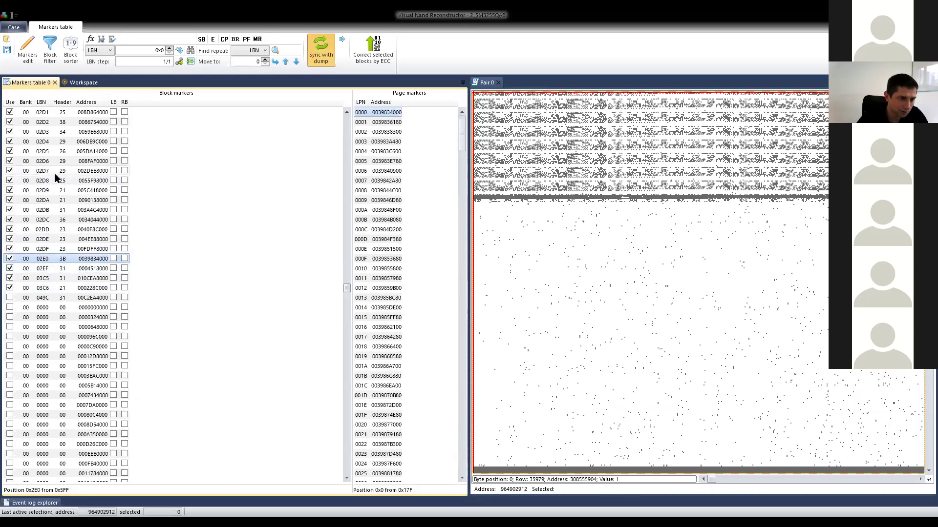
left_click(47, 250)
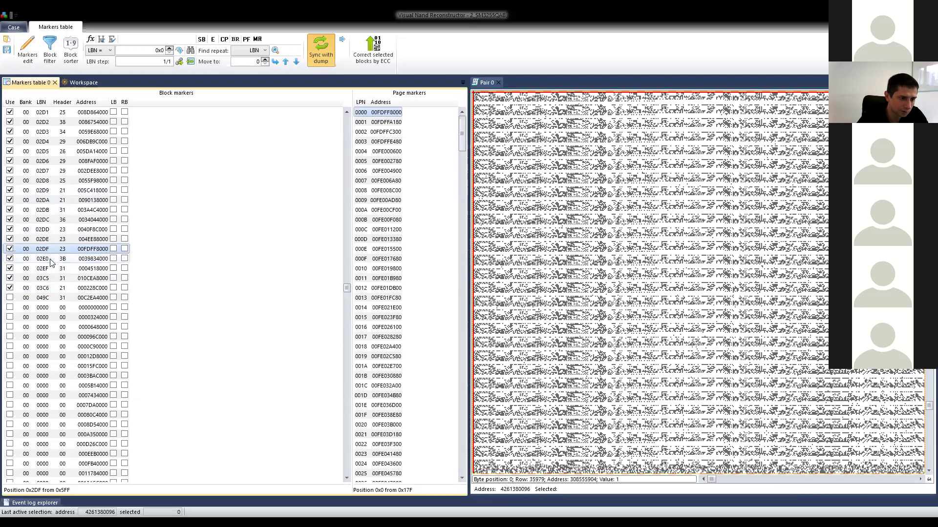
left_click(51, 262)
left_click(47, 269)
left_click(10, 269)
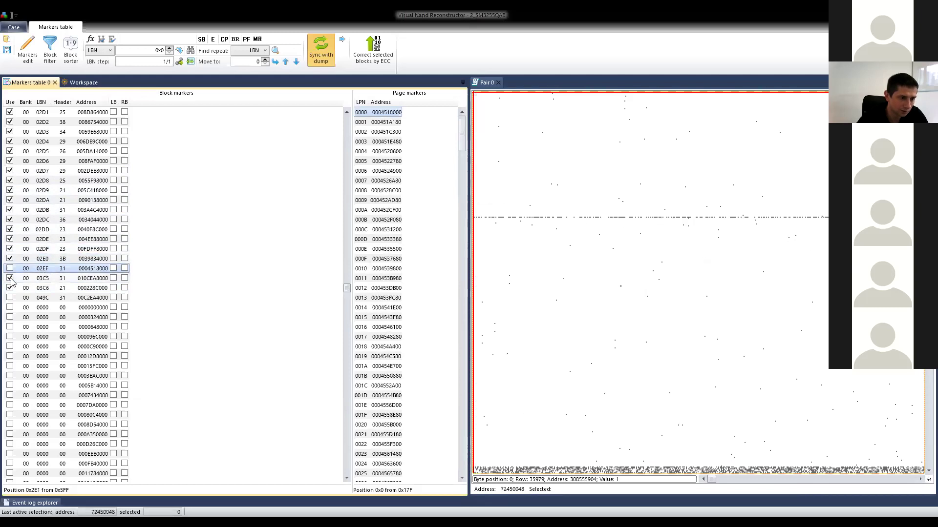
left_click(9, 278)
left_click(10, 288)
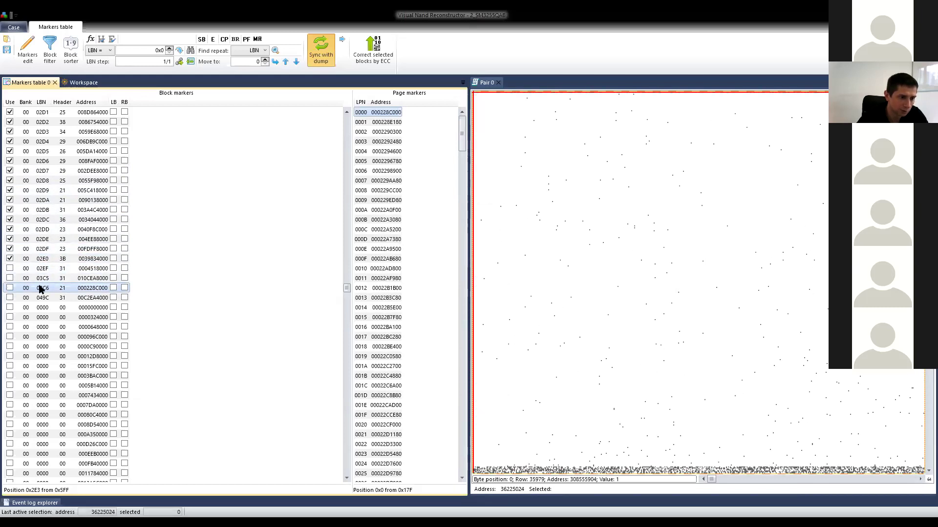
Review the dump bitmaps of the excluded blocks against the last used block, 02E0.
left_click(42, 268)
left_click(47, 280)
left_click(47, 290)
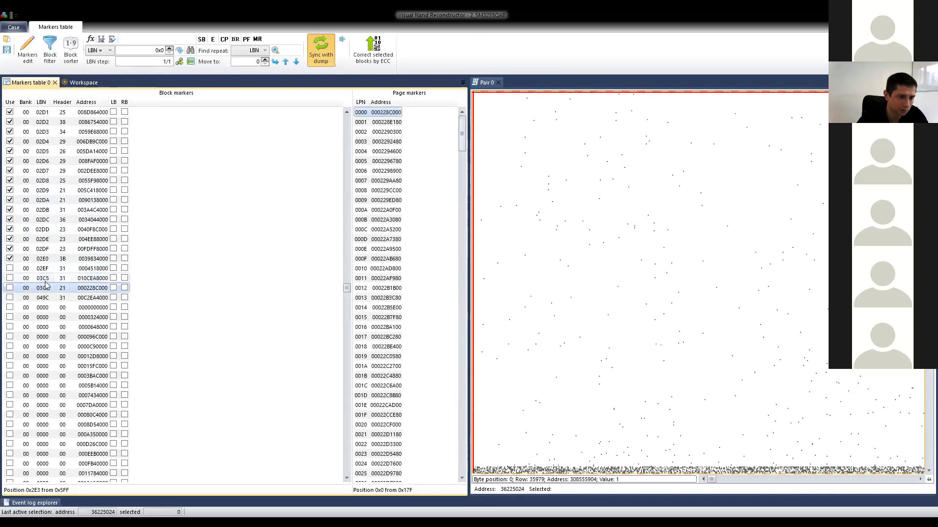
left_click(49, 262)
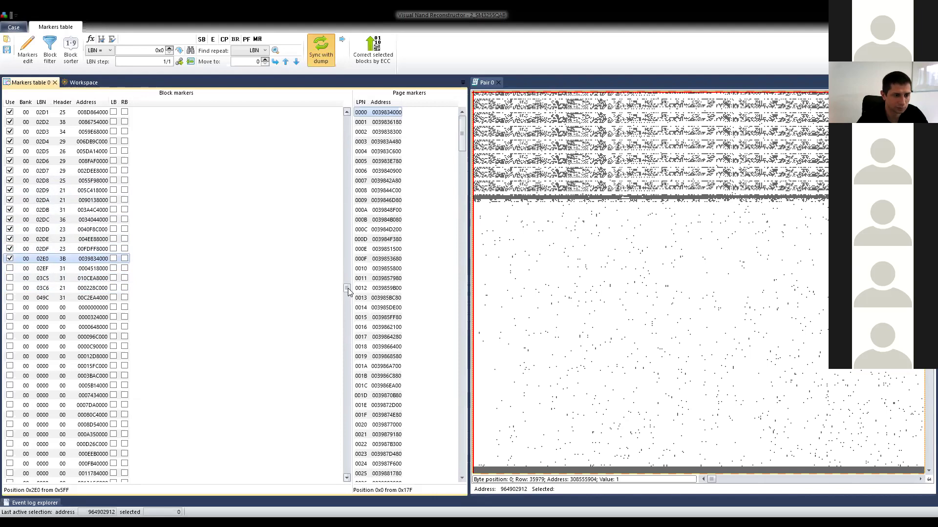
Check the LBN chain again from the first block marker, LBN 0000, with LBN step 1/1.
left_click_drag(347, 288, 347, 117)
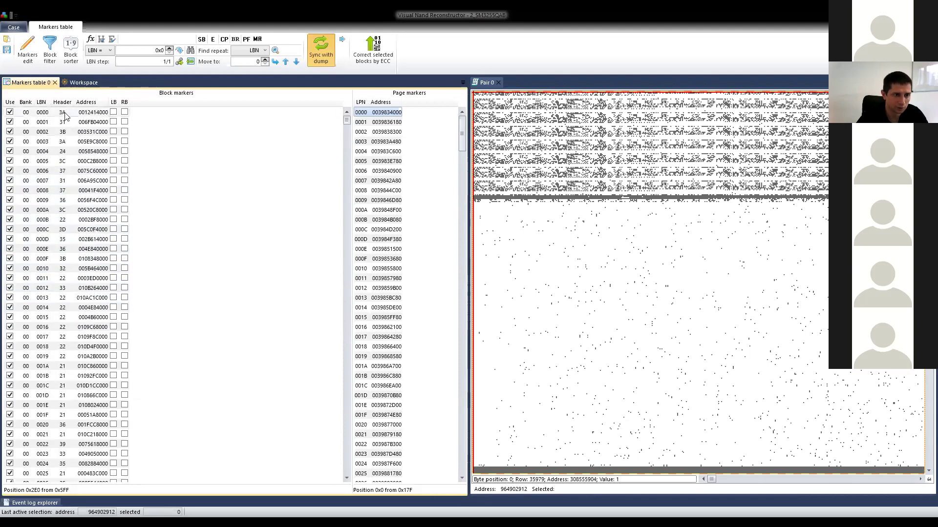
left_click(64, 113)
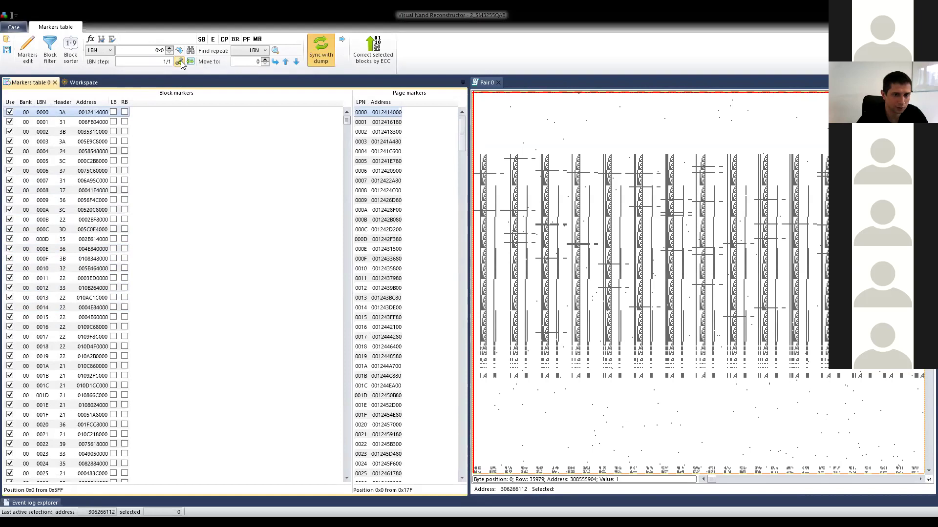
left_click(180, 61)
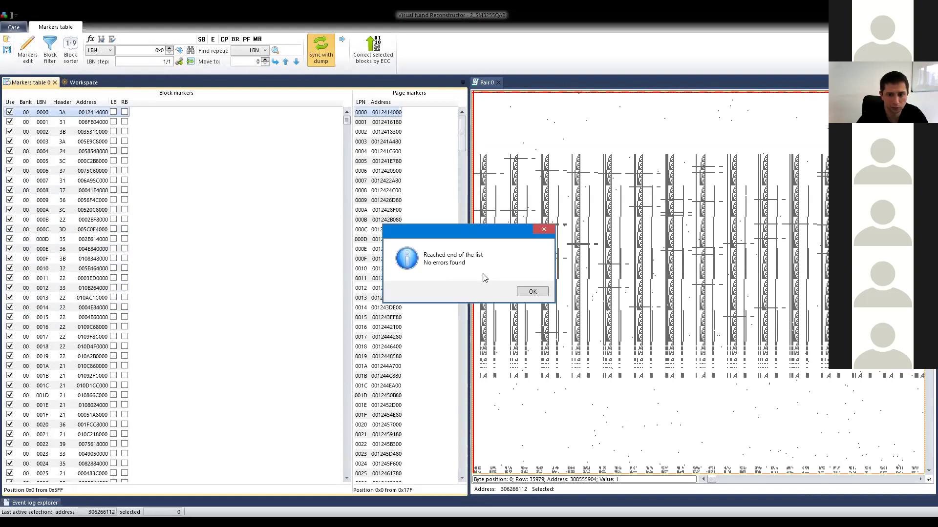
left_click(532, 292)
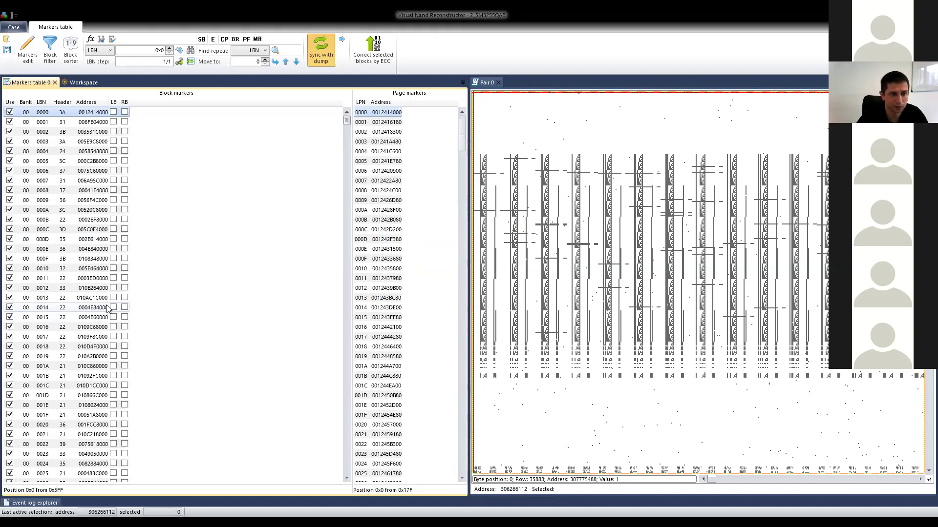
scroll(122, 317, "down", 5)
scroll(122, 317, "down", 2)
scroll(130, 320, "up", 7)
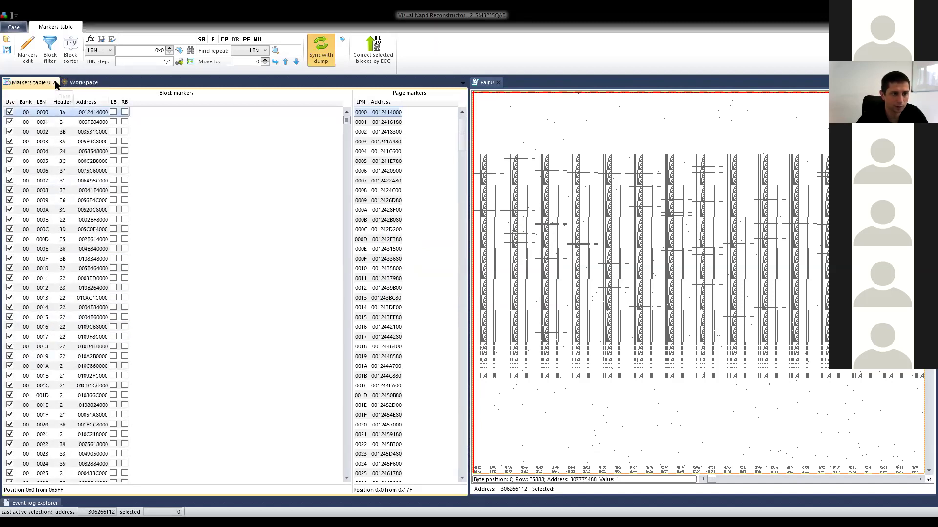
Close the markers table and create the logical image from it.
left_click(56, 83)
left_click(427, 182)
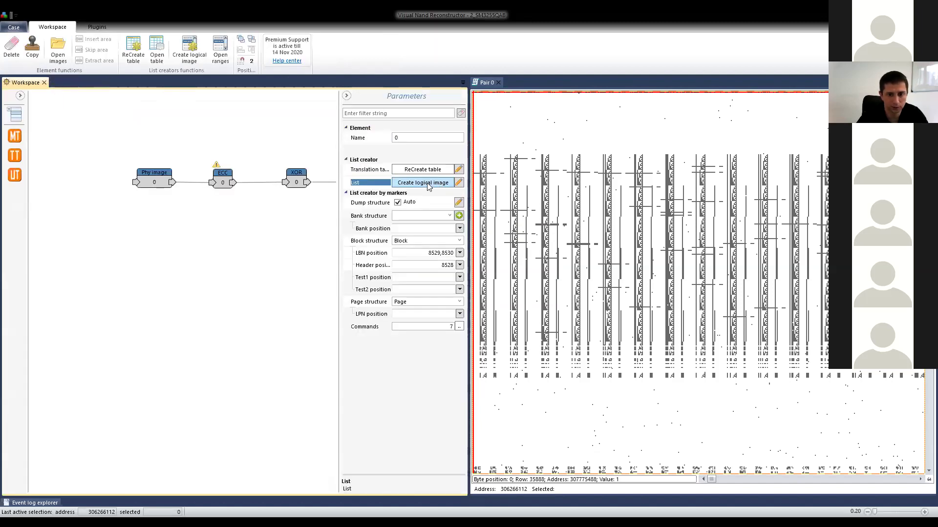
left_click(459, 278)
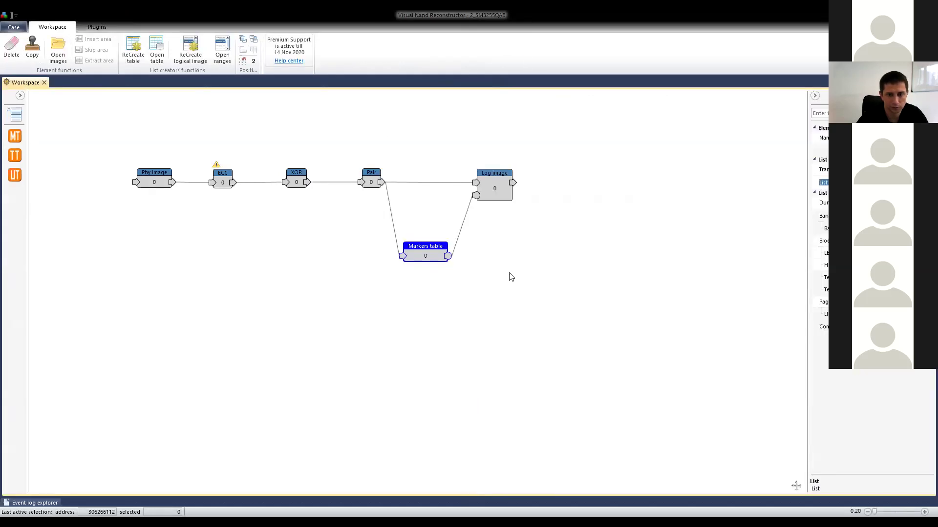
Open Log image 0 in the File system viewer and expand MBR and Volume0 to list the Root folder's contents.
left_click(490, 194)
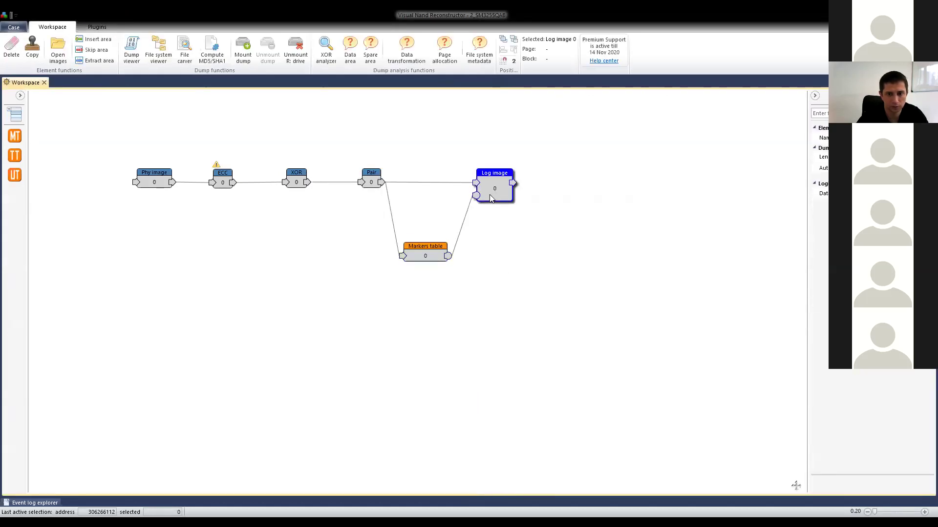
left_click(165, 48)
left_click(8, 112)
left_click(19, 122)
left_click(28, 131)
left_click(61, 142)
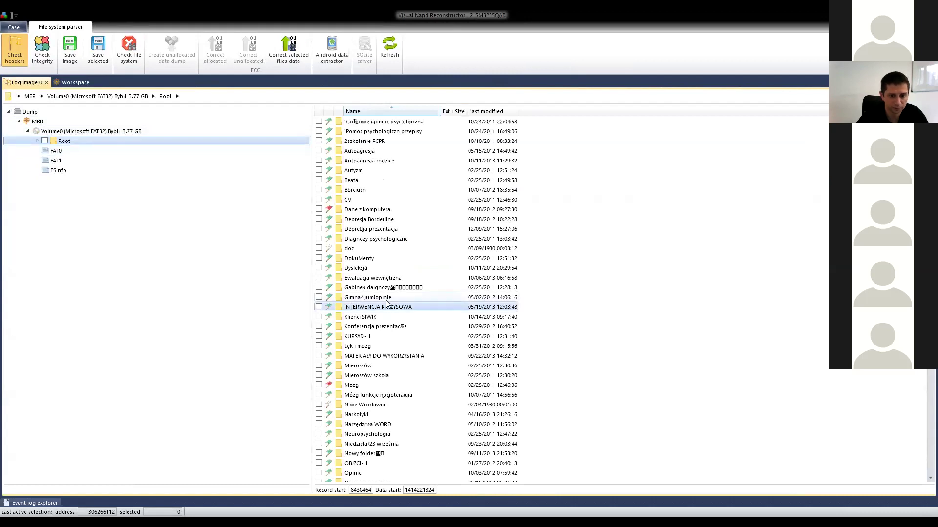
Examine the header-check flags of the folders and files in Root, including the Autyzm document and the Dane z komputera folder.
scroll(387, 299, "down", 8)
scroll(387, 299, "down", 8)
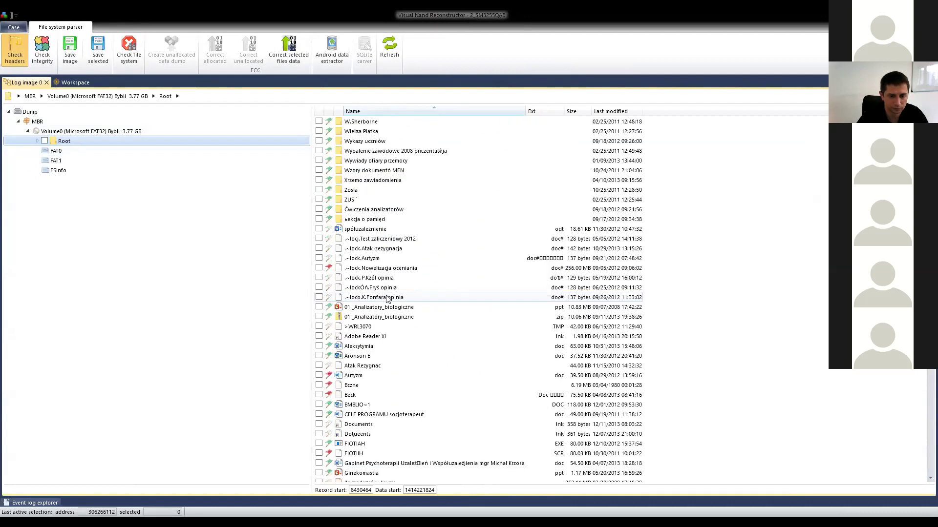
scroll(387, 299, "up", 12)
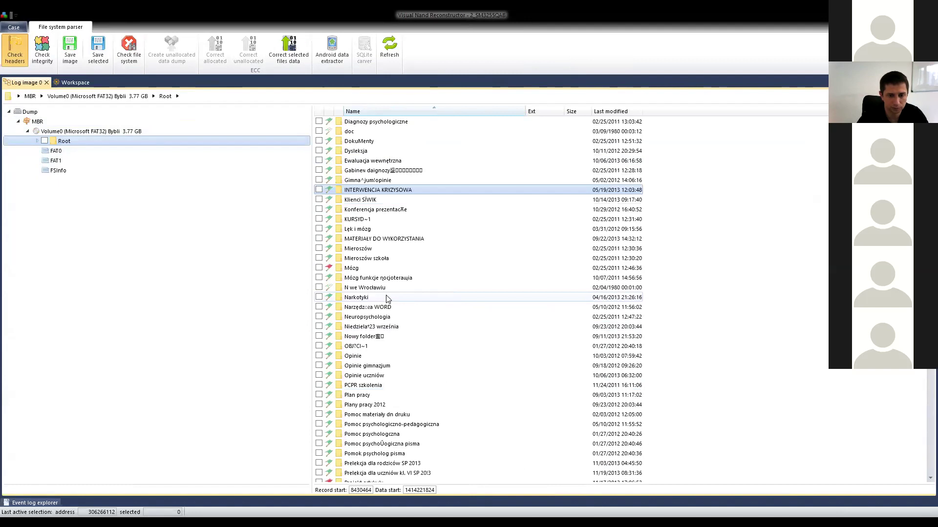
scroll(387, 299, "up", 4)
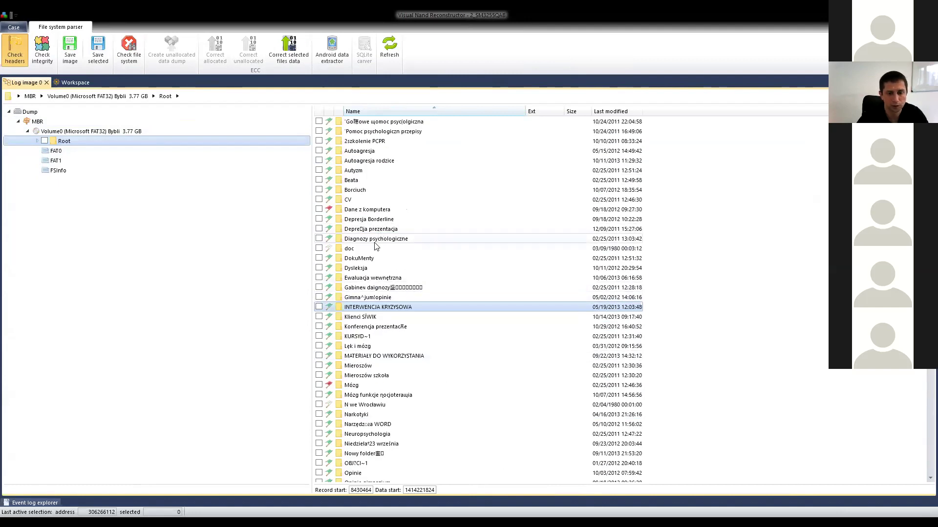
scroll(375, 253, "down", 16)
scroll(375, 253, "down", 14)
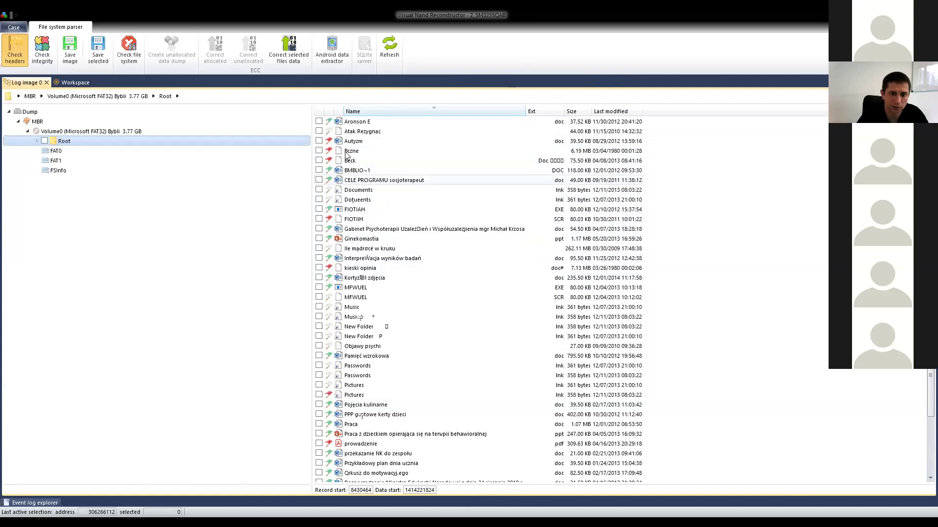
left_click(355, 141)
scroll(364, 200, "up", 12)
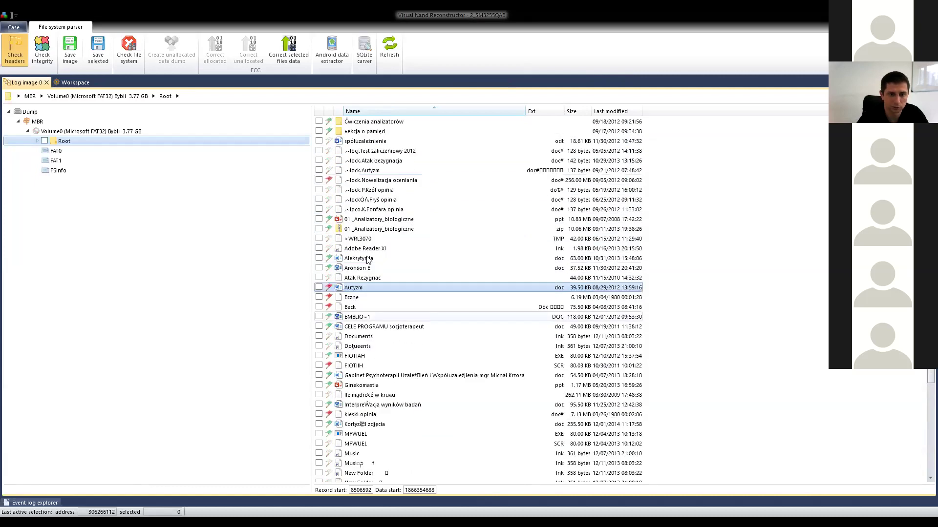
scroll(365, 262, "up", 6)
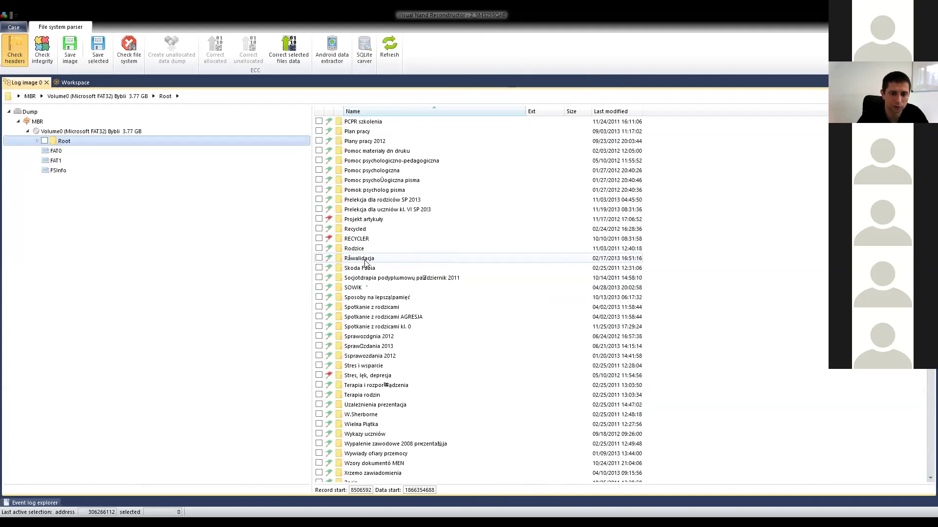
scroll(386, 288, "up", 12)
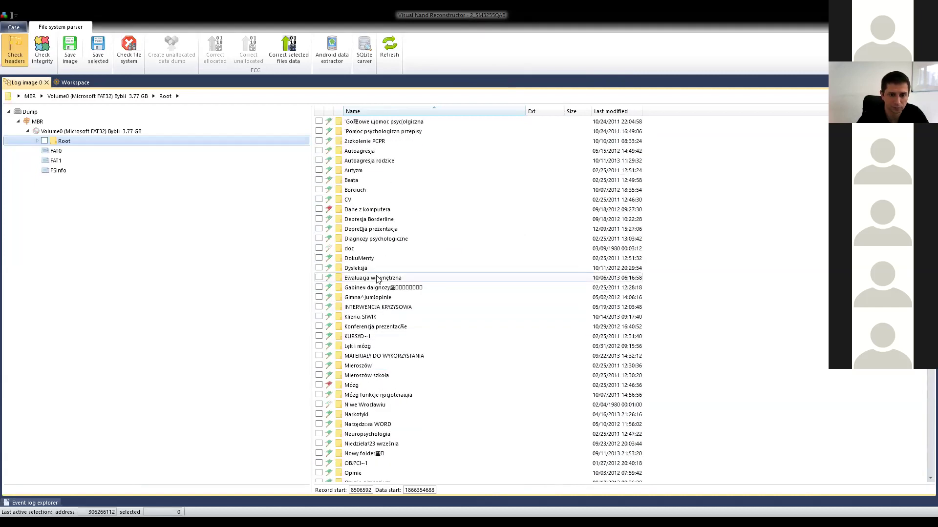
left_click(383, 211)
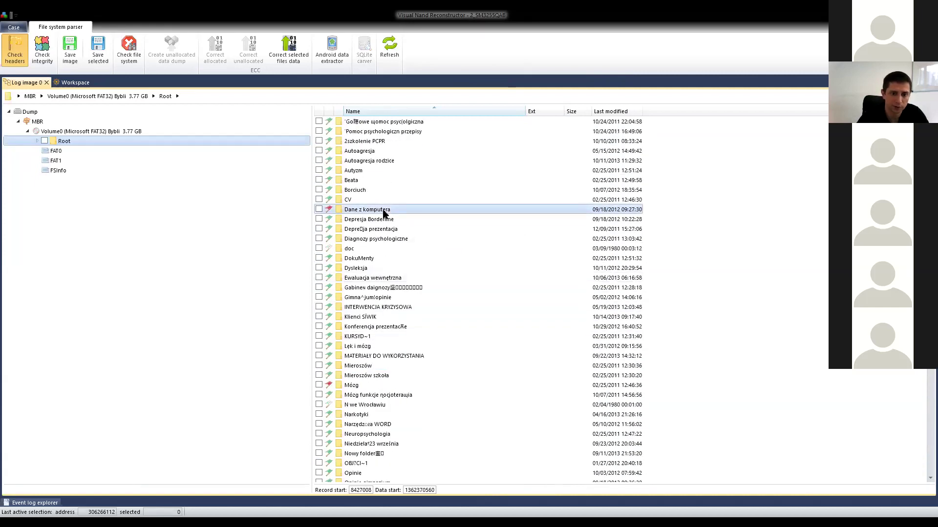
scroll(410, 303, "down", 10)
scroll(410, 302, "down", 15)
scroll(410, 301, "up", 12)
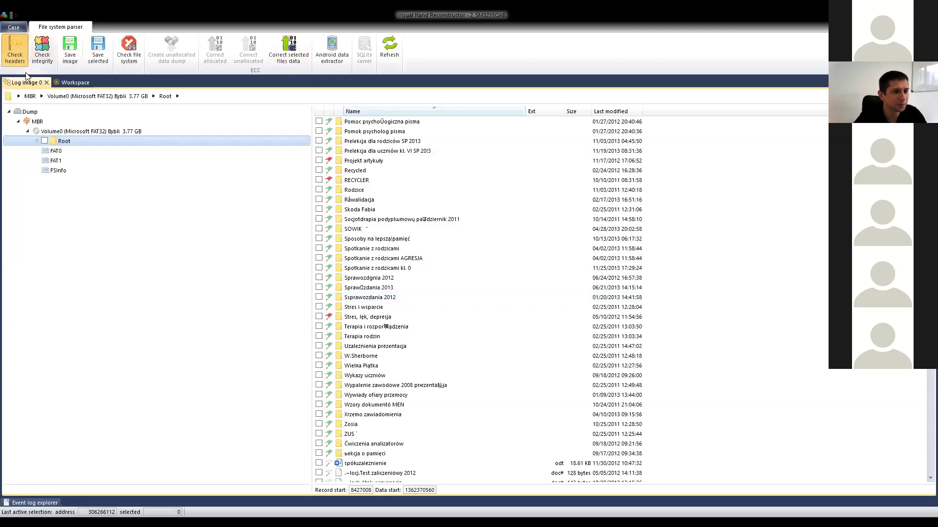
Leave the current case without saving it and open the case in the 3_Noname (AU6983) folder on Local Disk (F:).
left_click(13, 28)
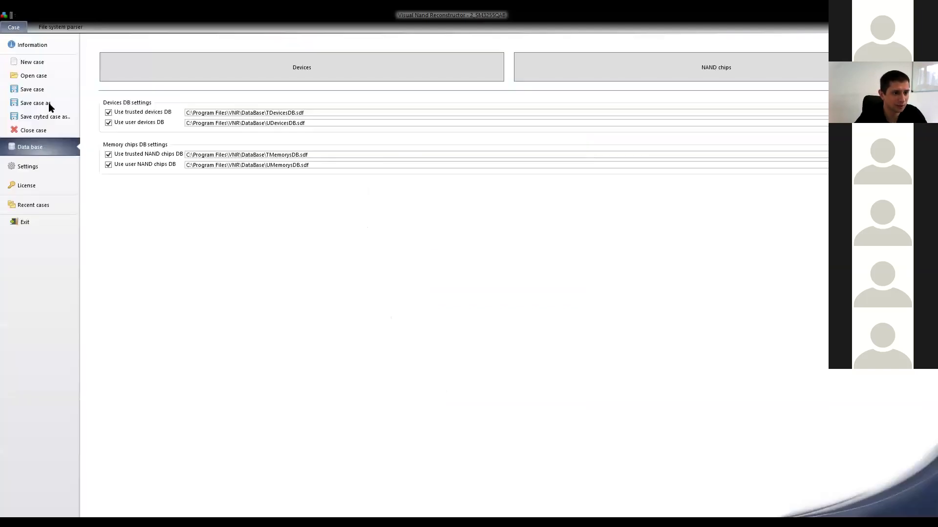
left_click(33, 76)
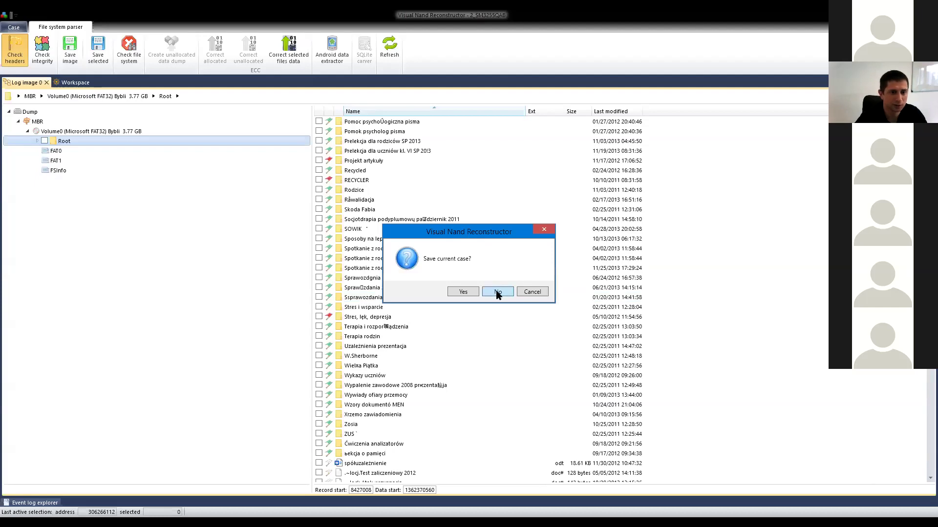
left_click(498, 291)
left_click(49, 33)
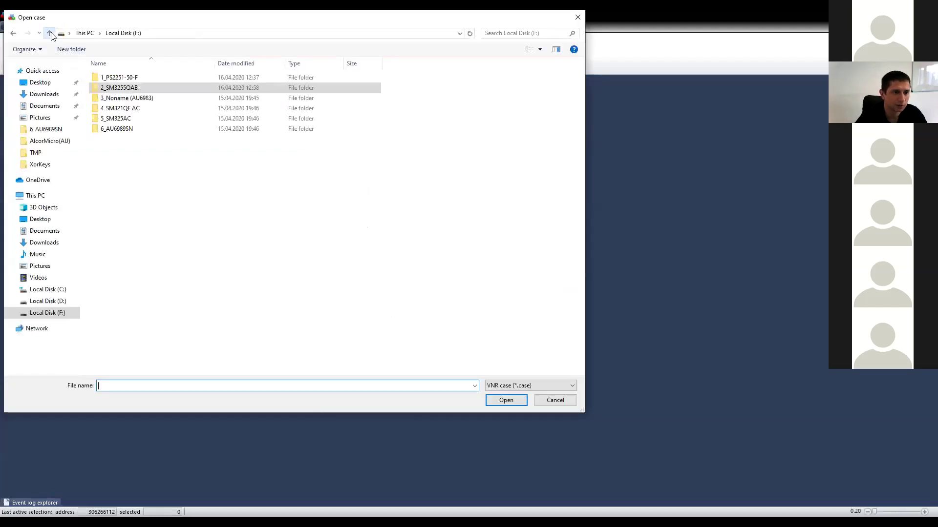
left_click(136, 98)
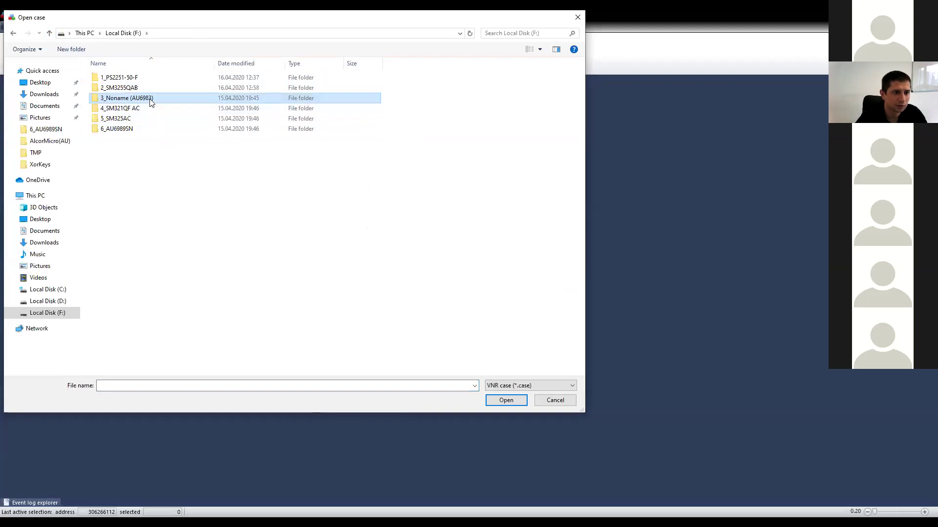
double_click(151, 100)
double_click(128, 77)
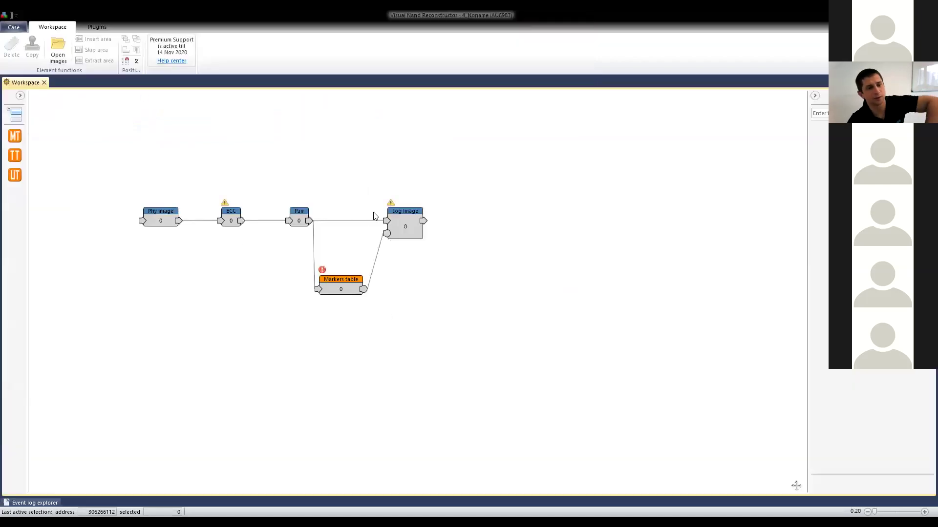
Reposition the whole element chain on the workspace, and move Phy image and ECC farther away from Pair.
left_click(161, 216)
left_click_drag(517, 195, 166, 318)
left_click_drag(169, 222, 261, 212)
left_click(337, 279)
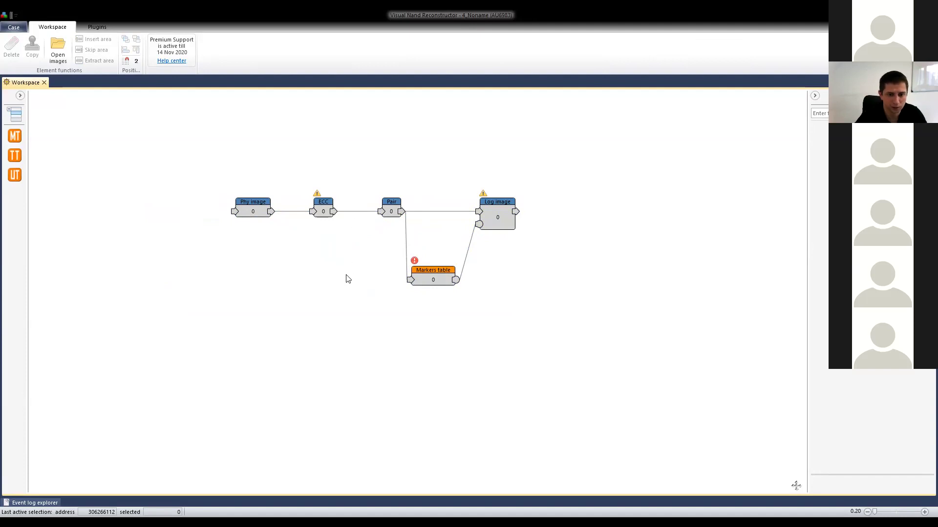
left_click_drag(231, 189, 298, 212)
left_click(318, 236)
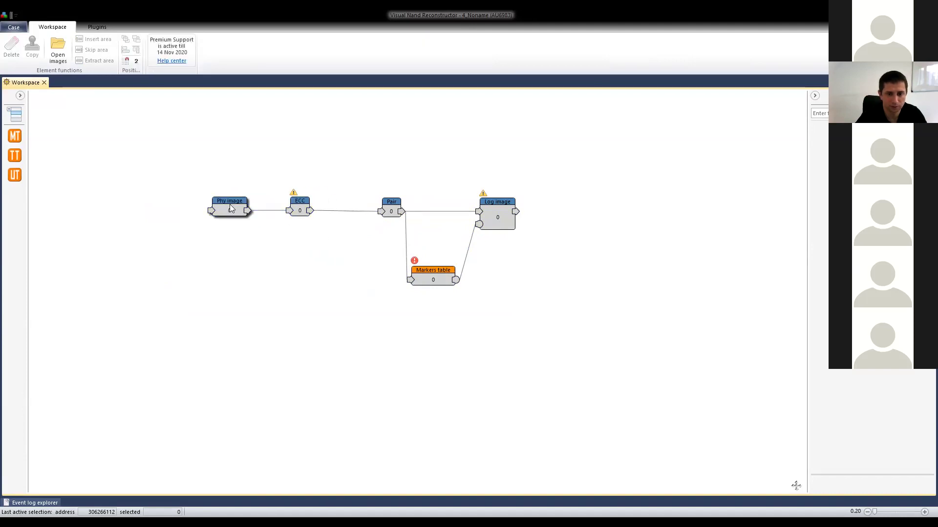
Open Phy image 0 with its structure view and go down through Block to the Page structure's list of areas.
double_click(238, 213)
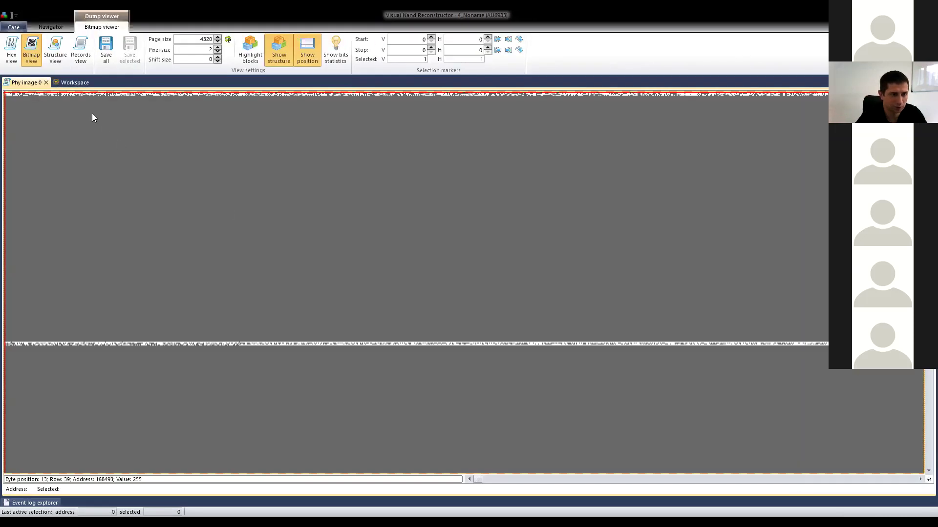
left_click(54, 53)
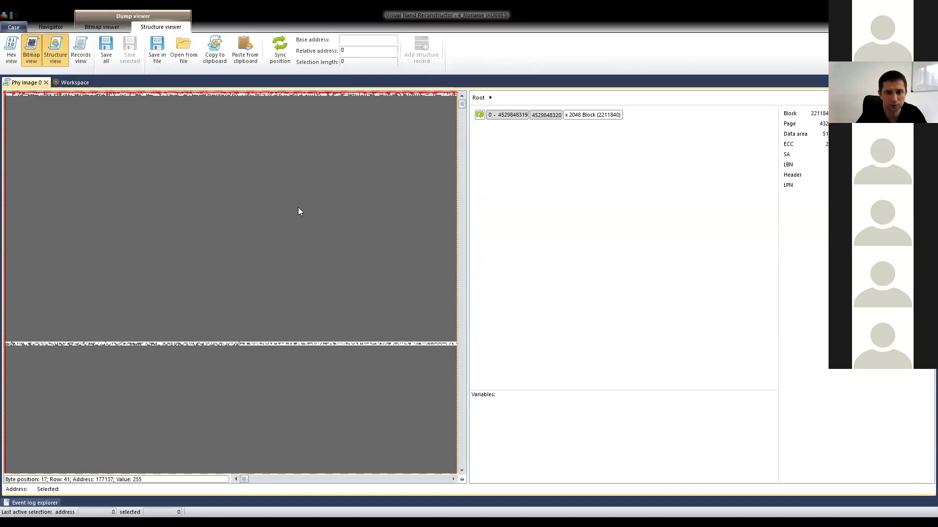
double_click(513, 116)
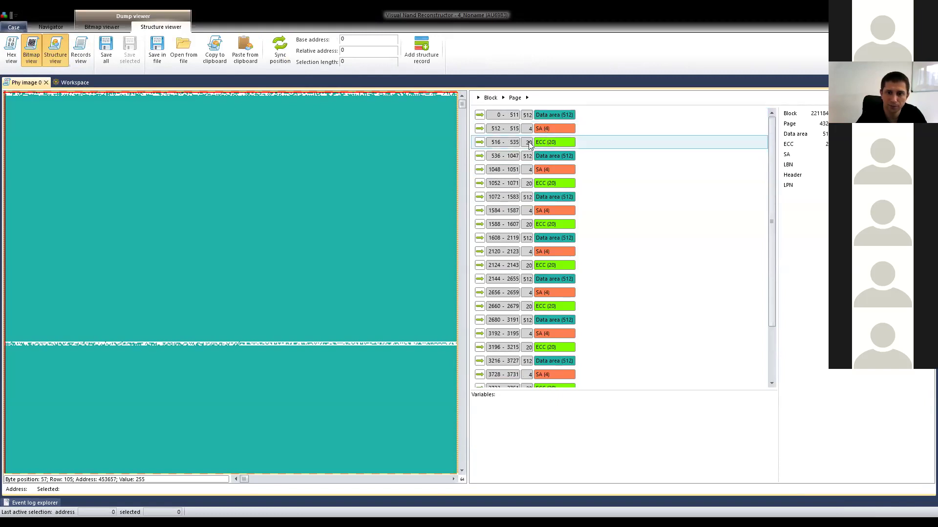
left_click(544, 155)
scroll(543, 226, "down", 1)
scroll(543, 226, "up", 1)
Synchronise the structure position with the bitmap around row 120198 and open the first SA (4) area at bytes 512-515.
left_click(280, 48)
left_click_drag(462, 103, 463, 144)
left_click(221, 201)
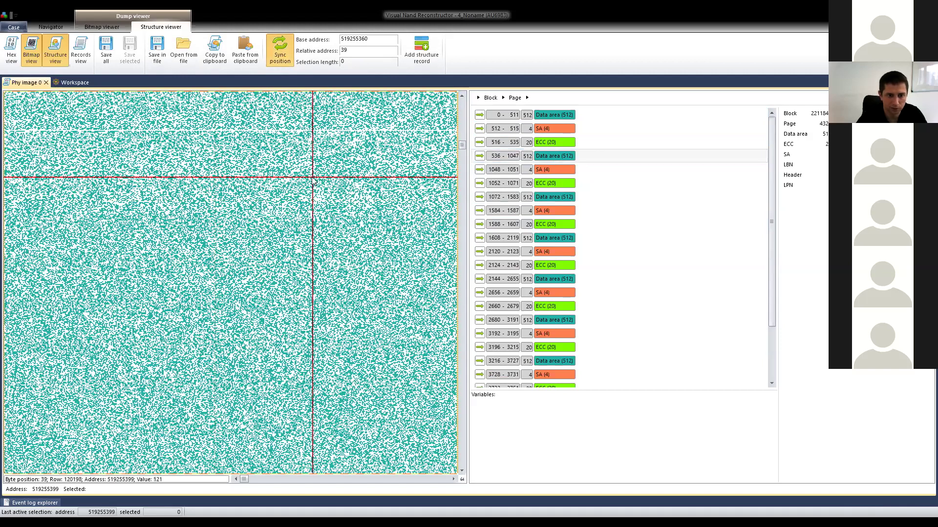
double_click(544, 128)
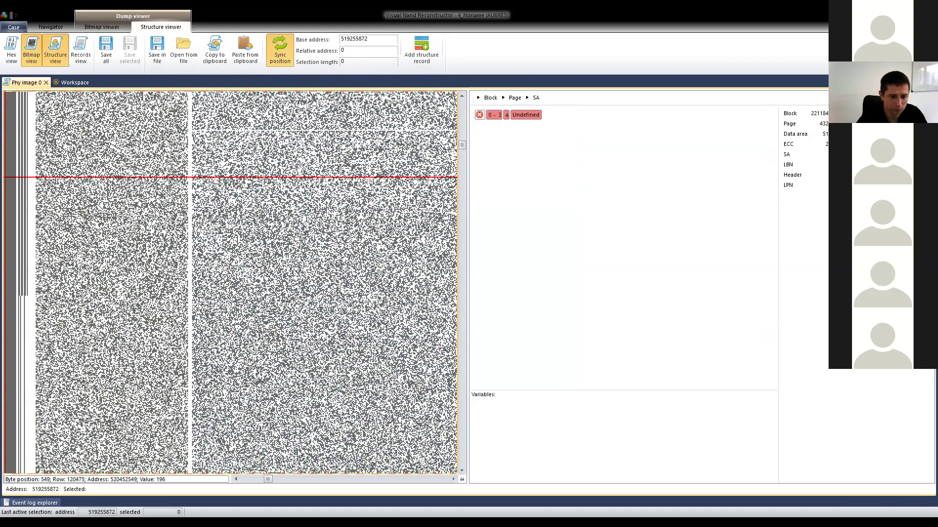
left_click(236, 479)
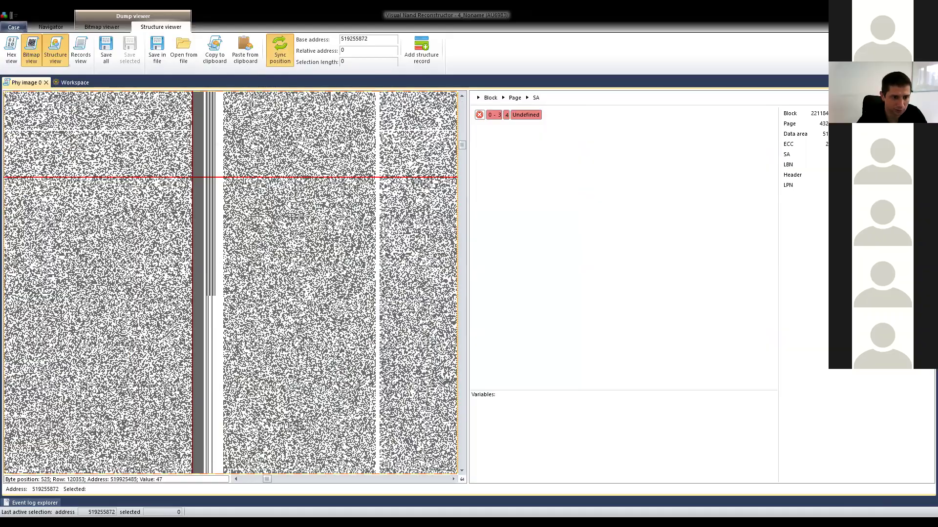
Examine how the first SA area's byte columns change from block to block between about rows 120353 and 127139.
scroll(313, 264, "down", 3)
scroll(313, 265, "down", 3)
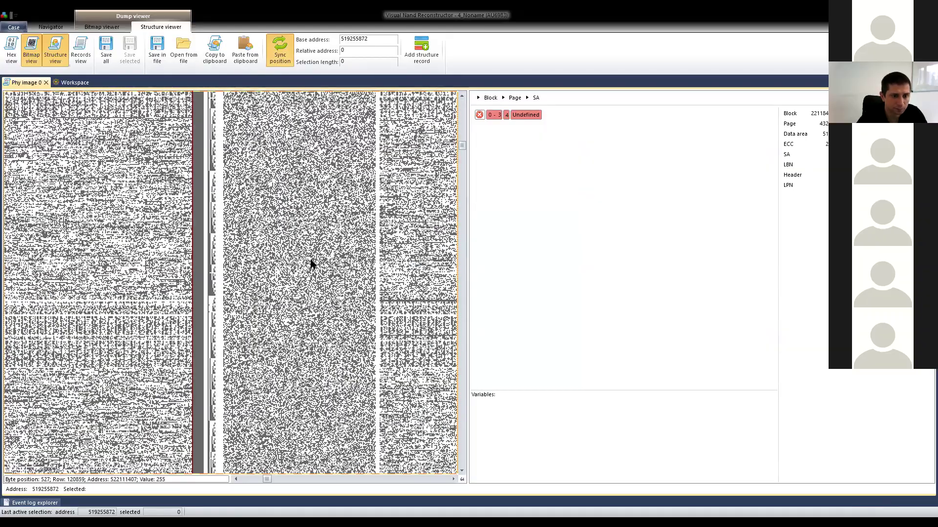
scroll(311, 264, "down", 5)
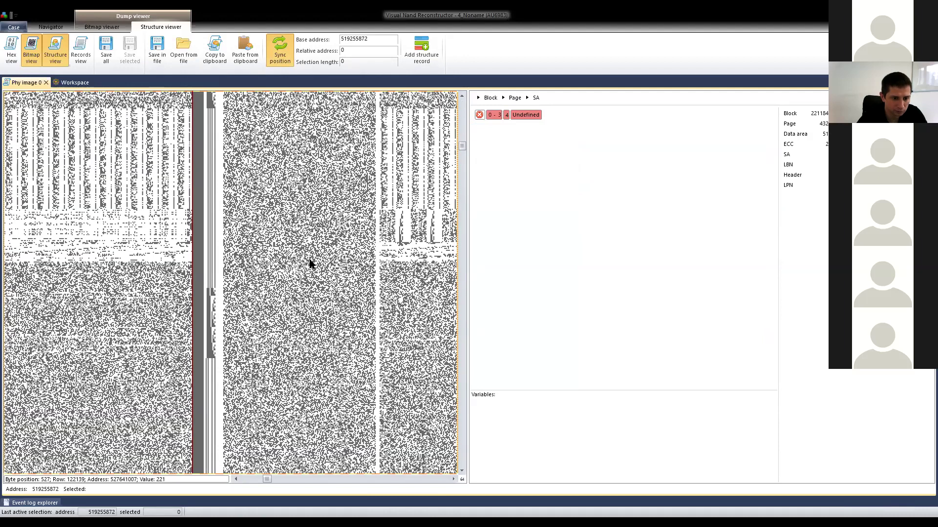
scroll(309, 264, "down", 7)
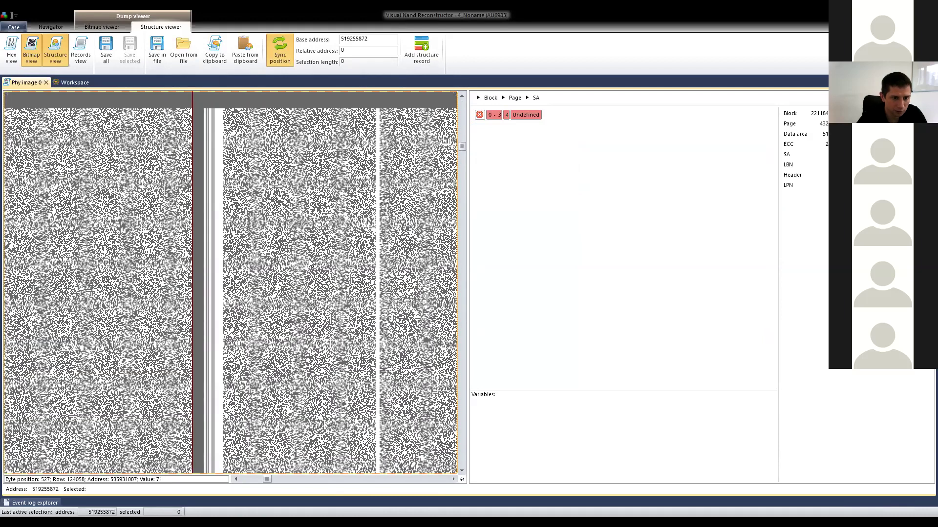
left_click(197, 124)
left_click(211, 149)
left_click(259, 167)
scroll(285, 226, "down", 2)
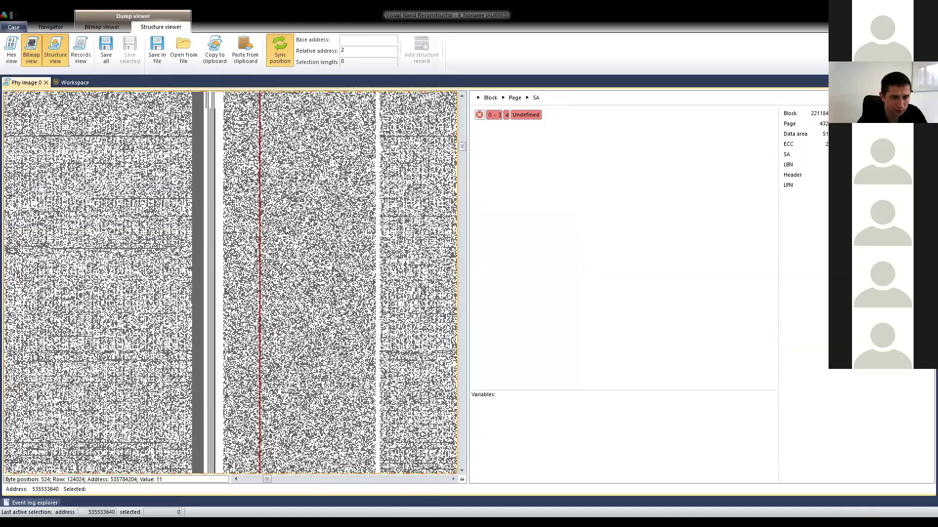
scroll(285, 226, "down", 2)
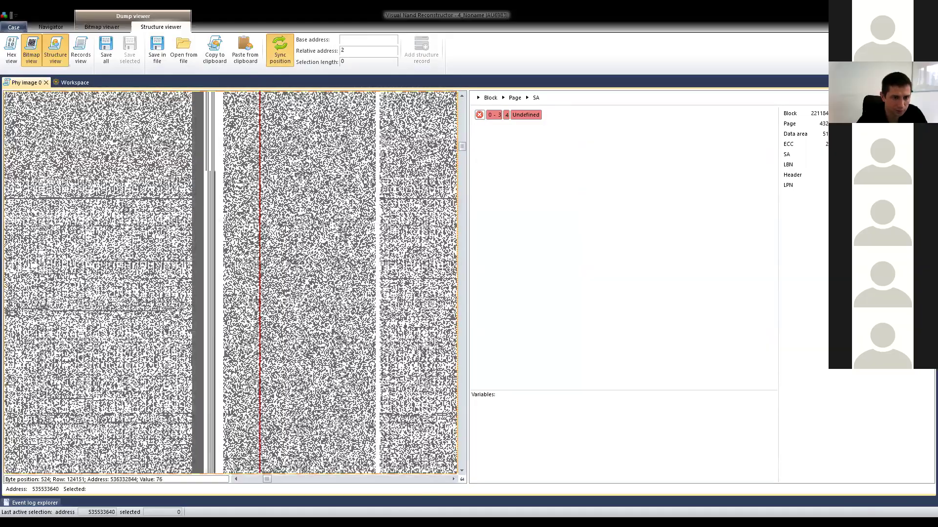
scroll(285, 225, "down", 8)
scroll(285, 225, "down", 8)
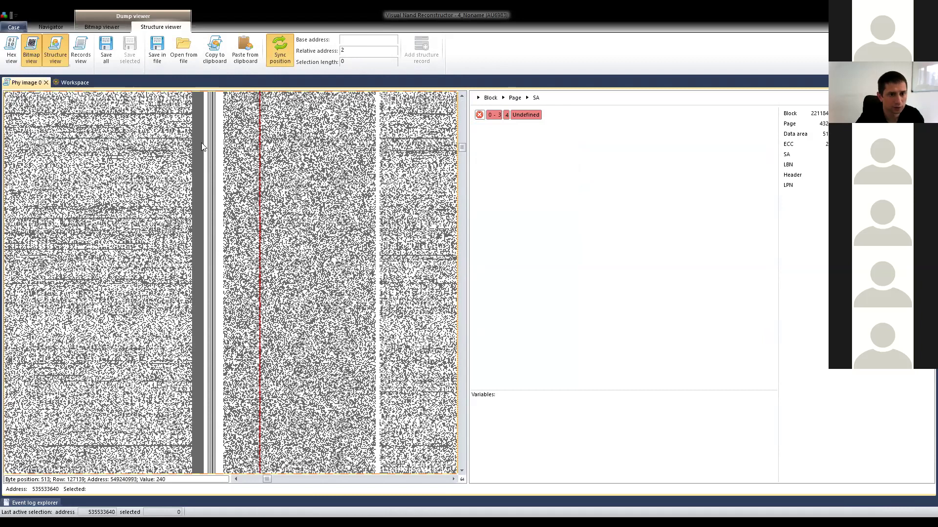
Inspect SA byte 514 at enlarged scale and compare its pattern at addresses 549176194, 555168034 and 557379874.
scroll(202, 144, "up", 3)
left_click(218, 102)
left_click(239, 112)
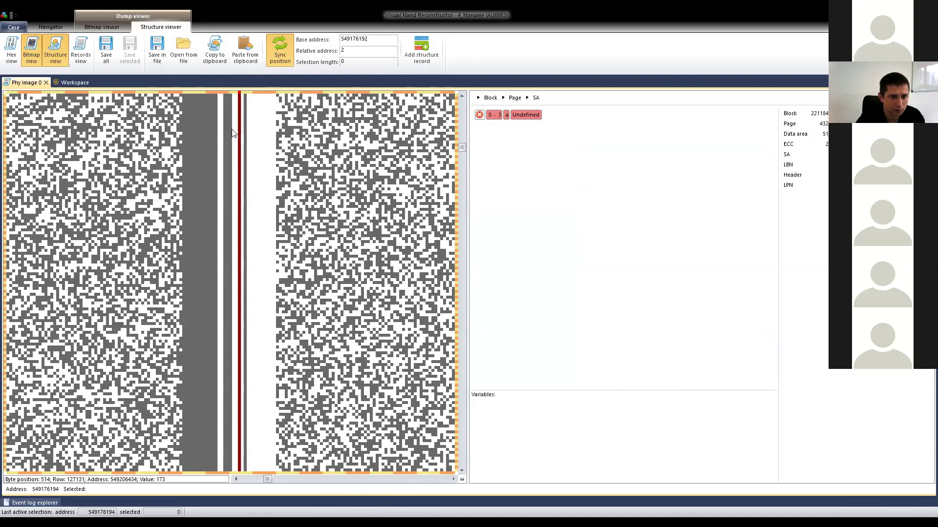
scroll(233, 132, "down", 10)
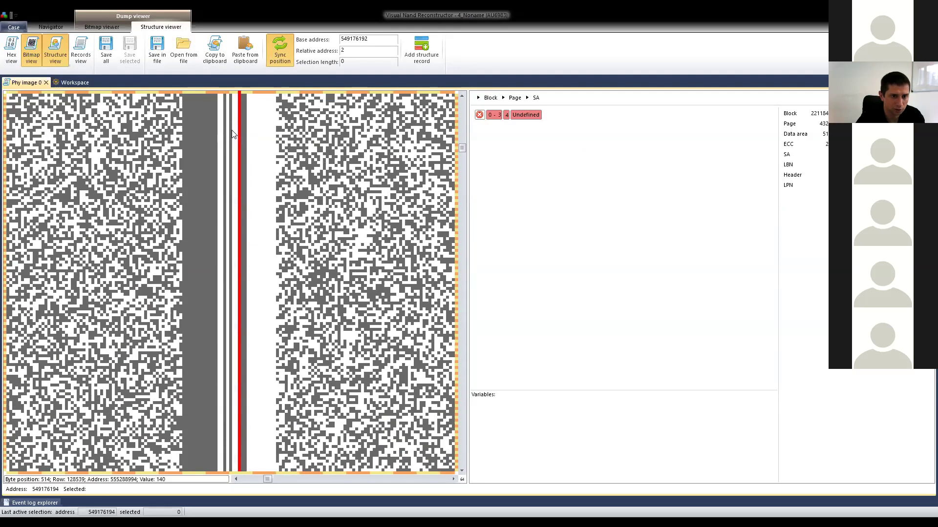
scroll(231, 130, "down", 3)
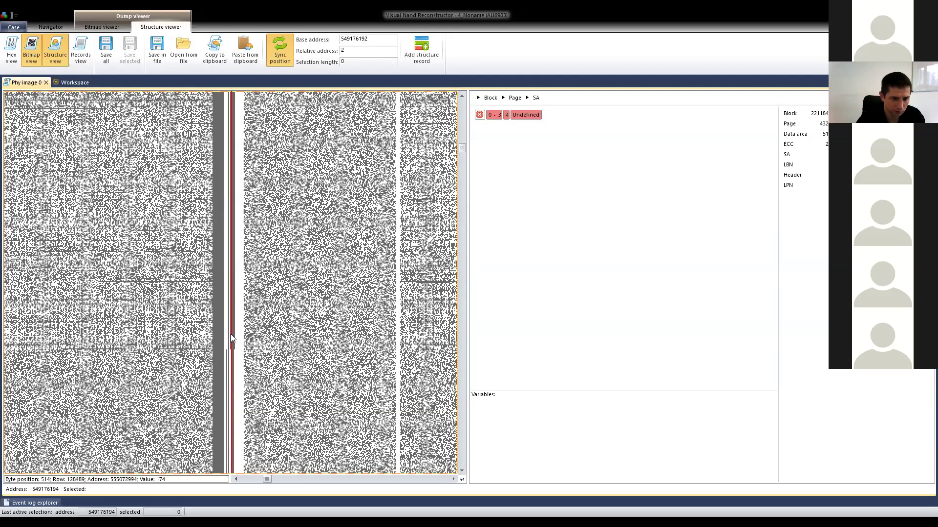
left_click(234, 352)
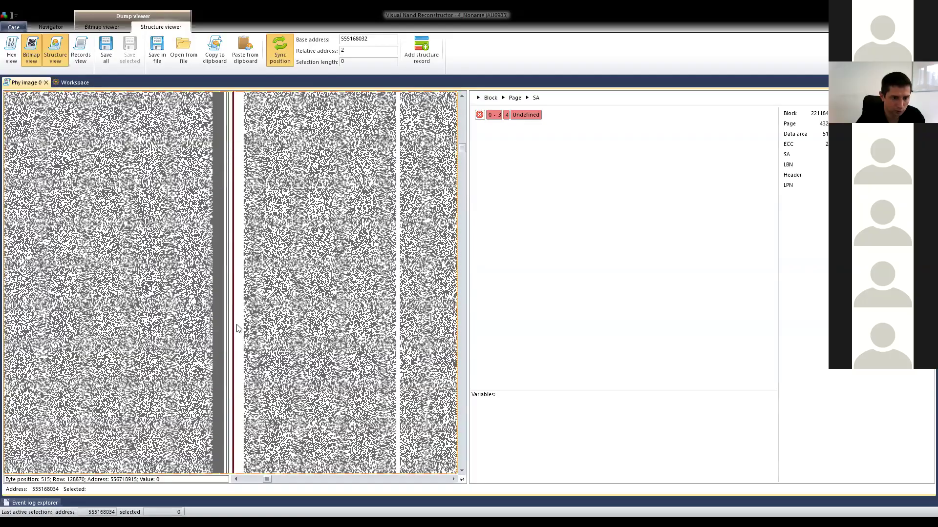
left_click(232, 225)
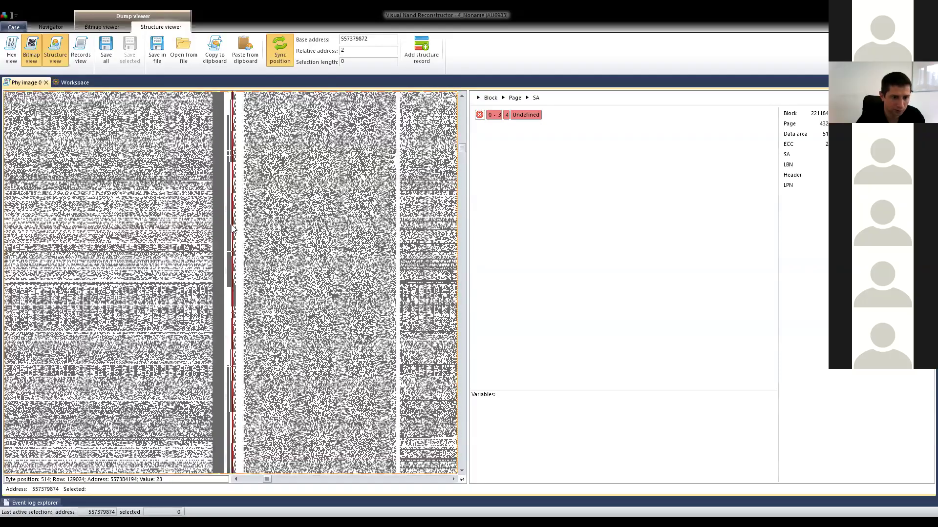
Compare the SA byte columns around the block boundaries near addresses 561803555 and 561034593, and farther down near row 472606.
scroll(232, 226, "down", 5)
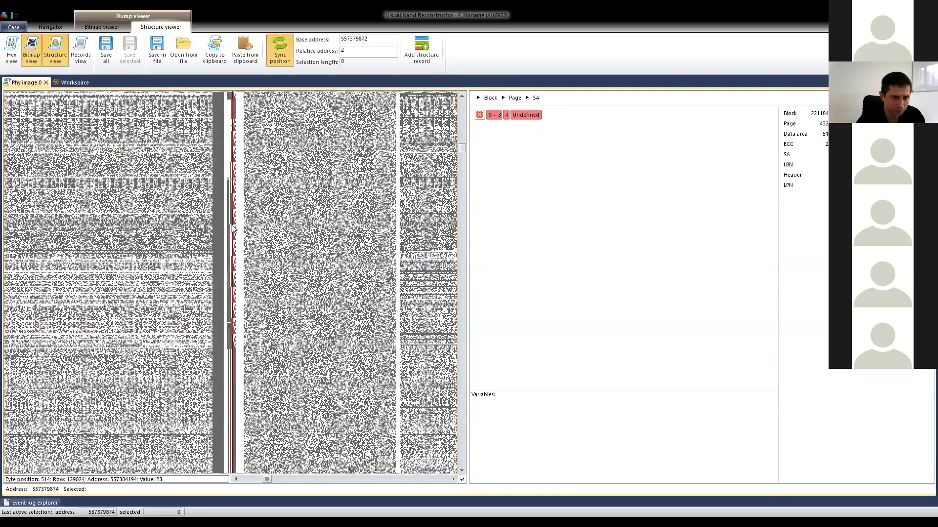
left_click(230, 101)
left_click(238, 287)
scroll(222, 111, "up", 2)
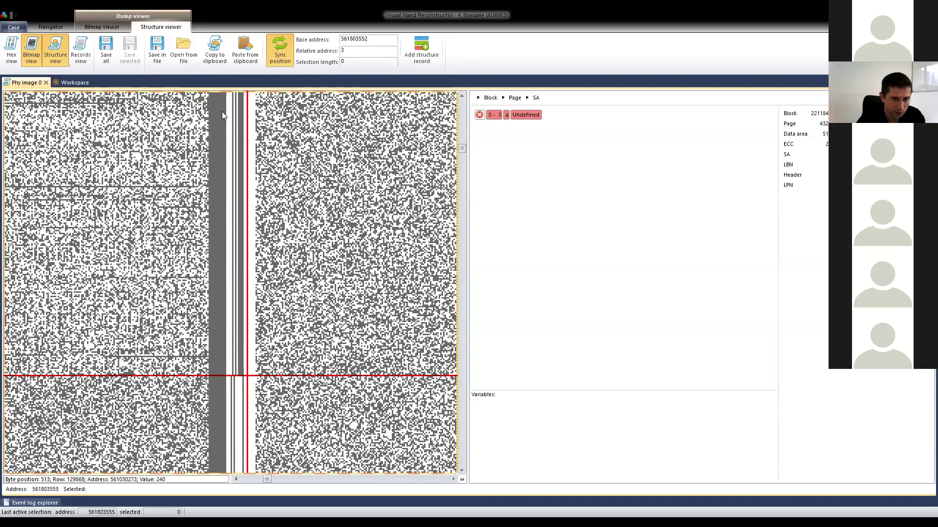
left_click(254, 96)
left_click(234, 121)
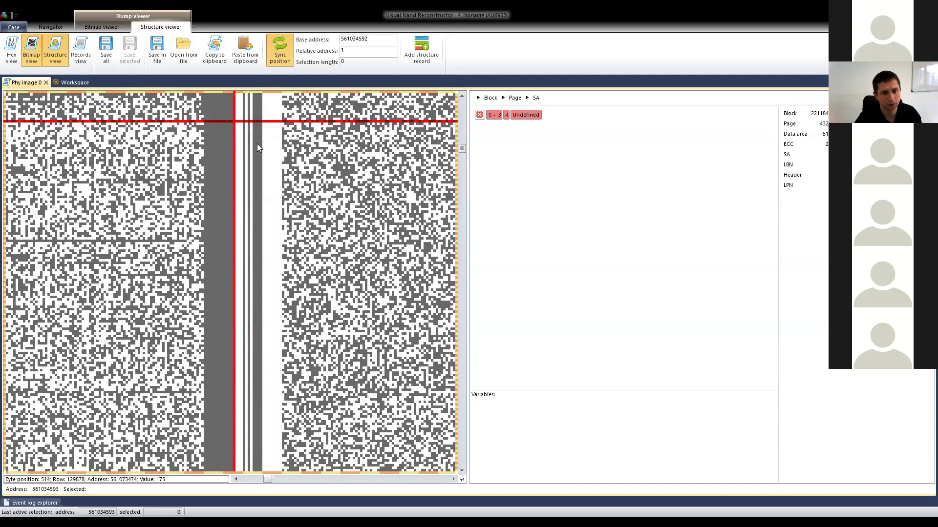
left_click(217, 104)
scroll(213, 163, "down", 5)
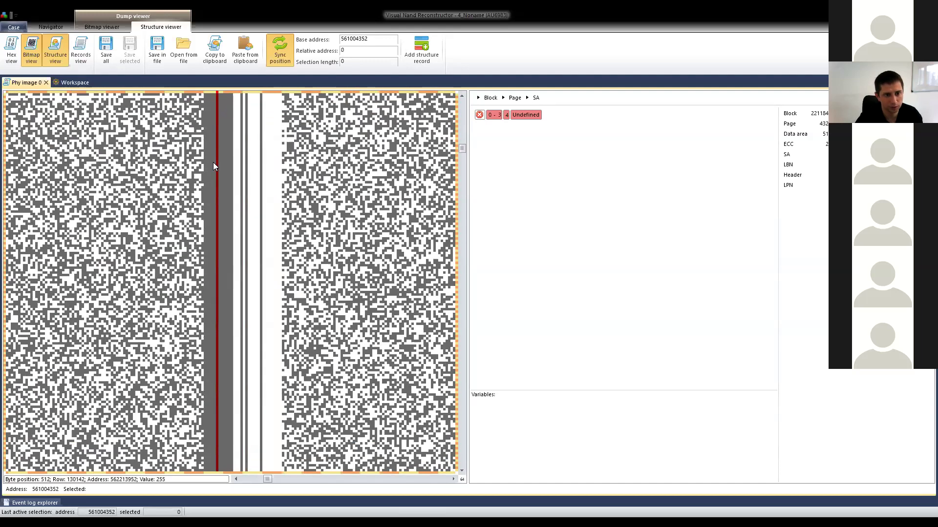
left_click_drag(462, 148, 468, 262)
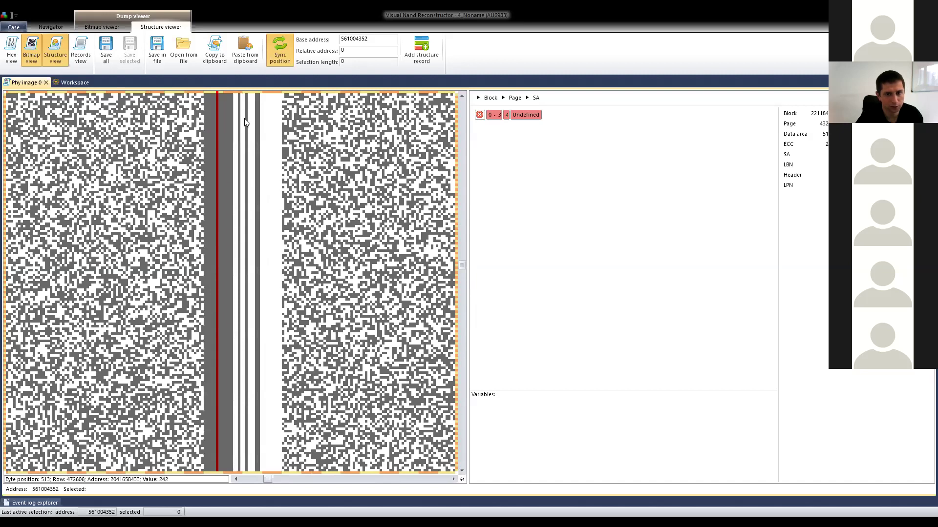
Define the undefined SA byte 0 as a 1-byte Header structure.
left_click(523, 119)
double_click(522, 119)
left_click(523, 235)
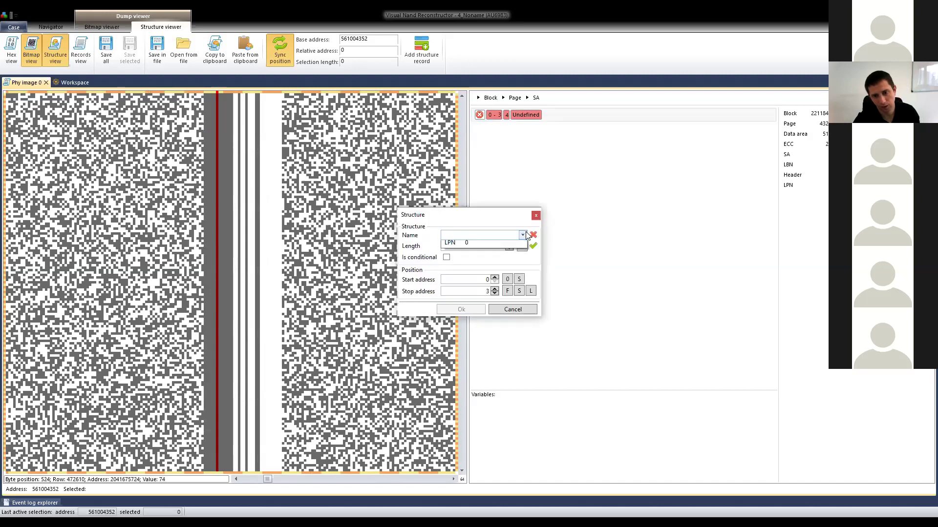
left_click(475, 262)
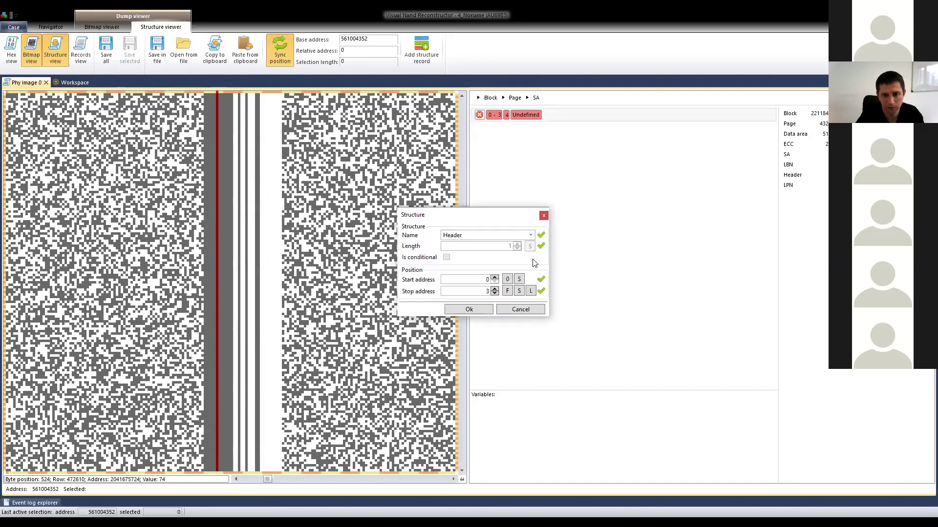
left_click(469, 309)
Define SA bytes 1-2 as a 2-byte LBN structure.
left_click(521, 129)
double_click(521, 129)
left_click(523, 235)
left_click(481, 249)
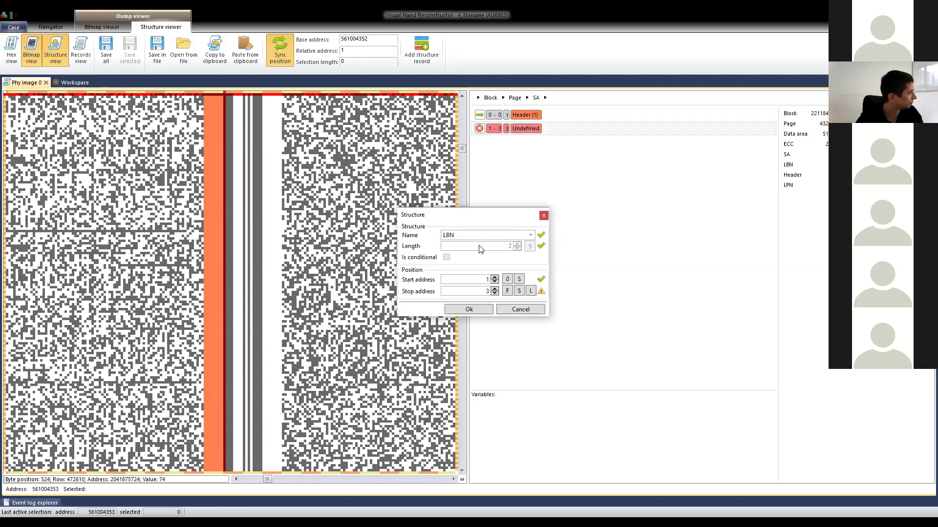
left_click(529, 292)
left_click(469, 309)
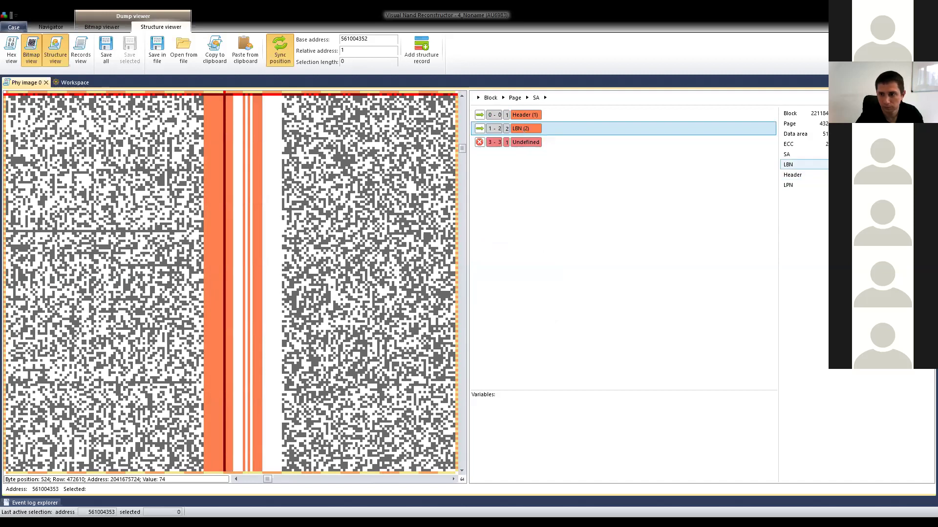
Set the display colour of the LBN structure to bright green.
right_click(767, 167)
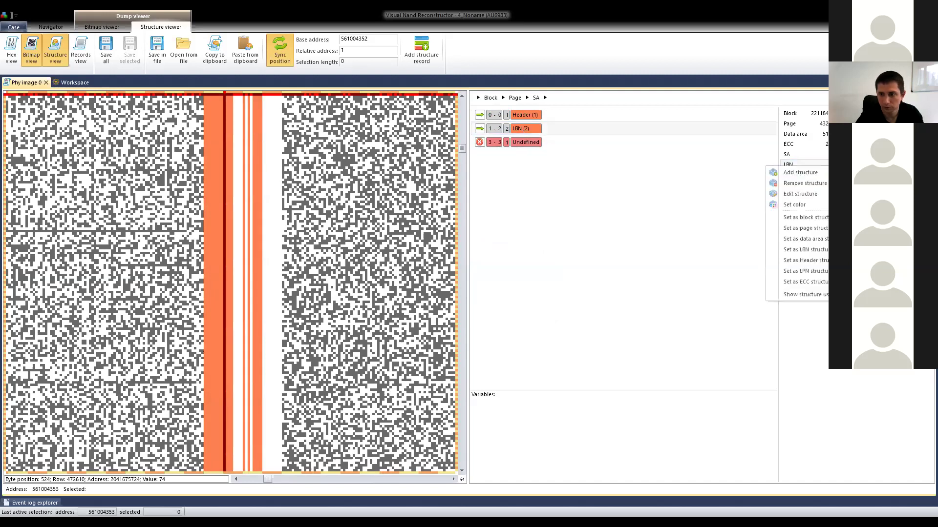
left_click(784, 205)
left_click(506, 263)
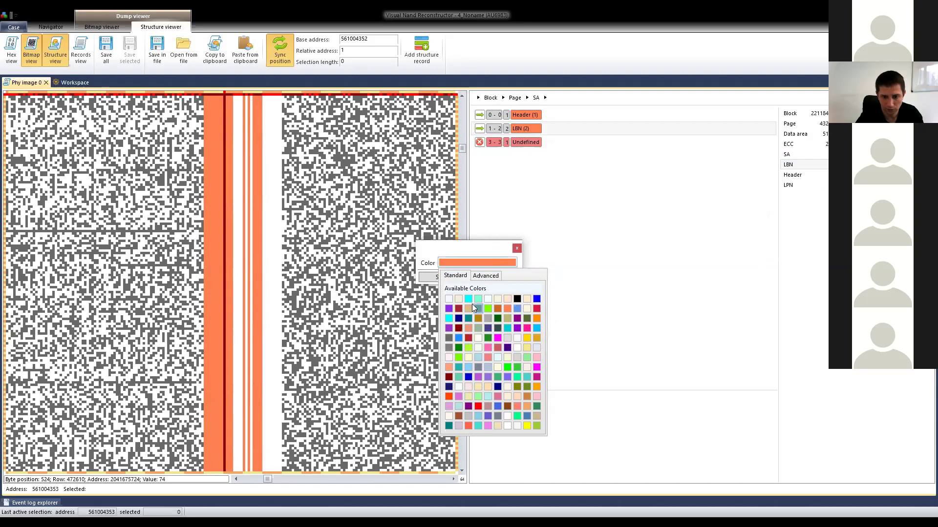
left_click(449, 318)
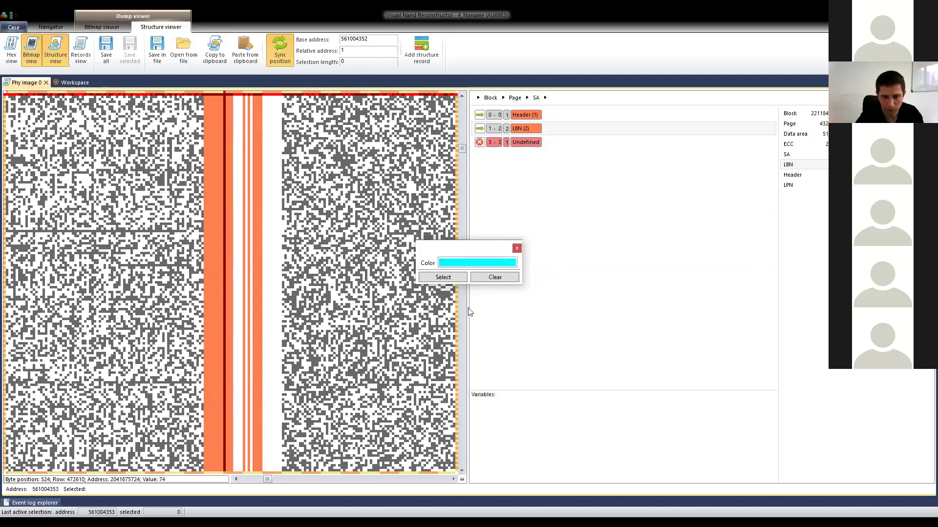
left_click(443, 277)
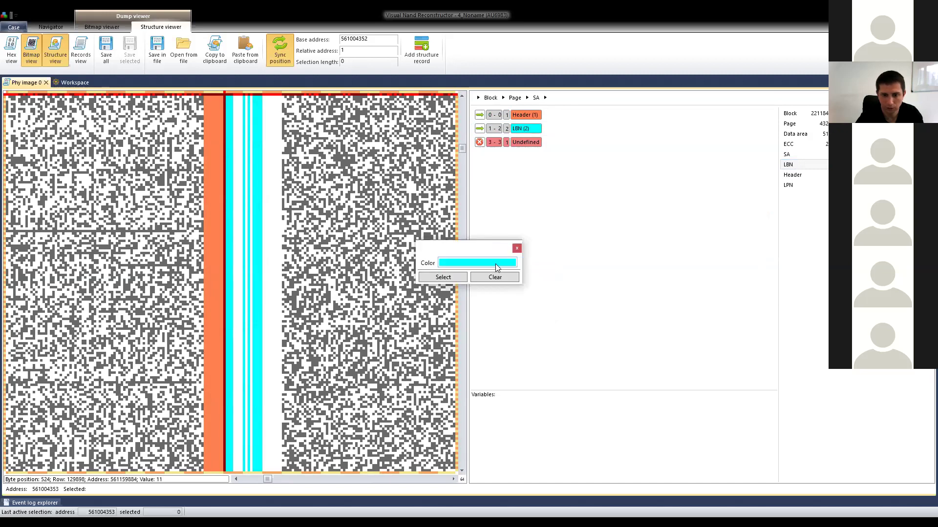
left_click(496, 264)
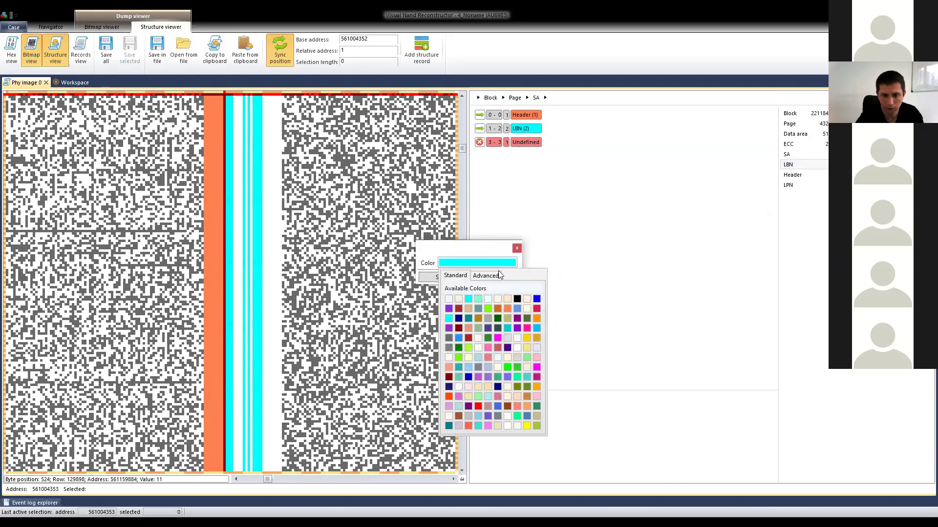
left_click(489, 309)
left_click(454, 282)
Compare the highlighted Header and LBN columns across blocks around row 128311 at different scales.
mouse_move(460, 151)
left_mouse_down()
mouse_move(448, 284)
mouse_move(444, 147)
left_mouse_up()
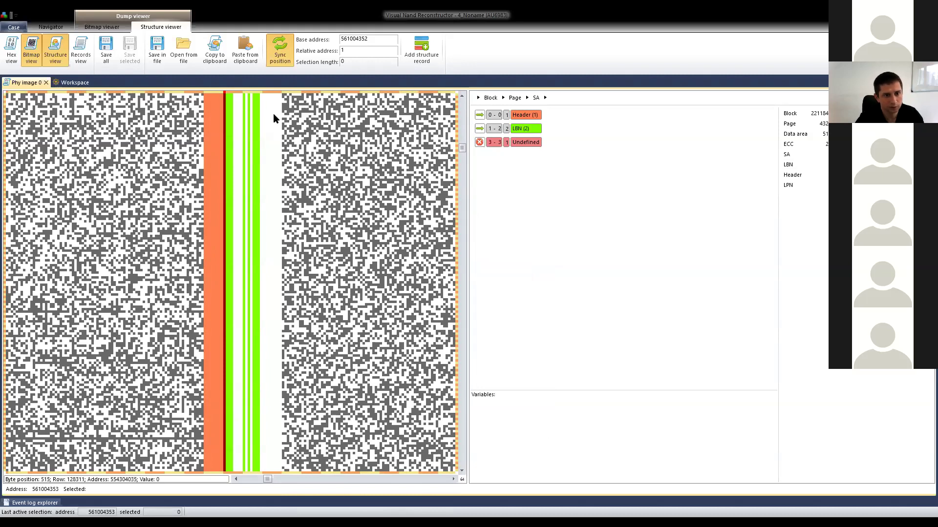
scroll(273, 142, "down", 2)
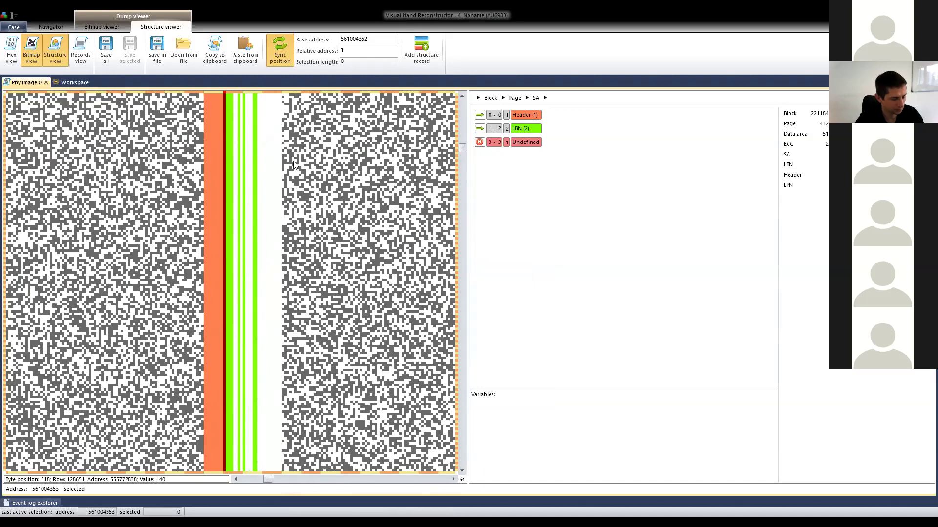
scroll(291, 162, "down", 2)
scroll(291, 163, "down", 1)
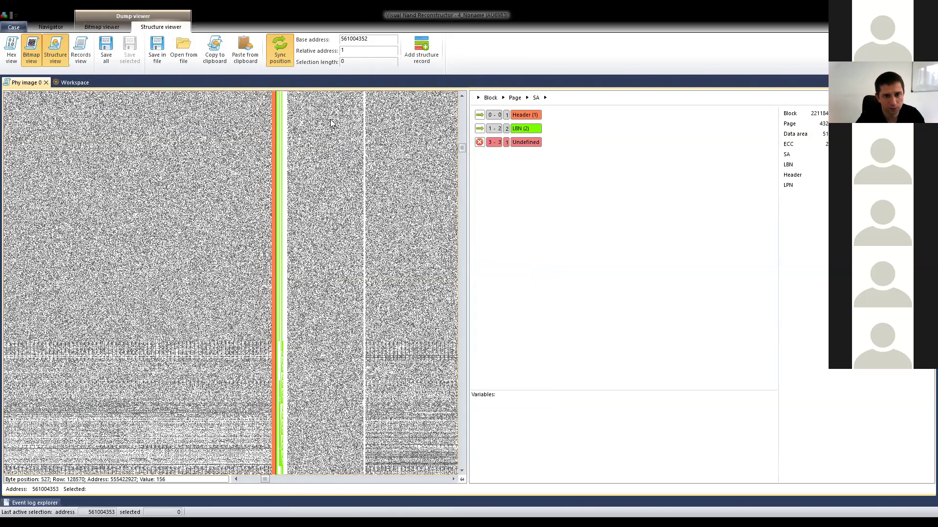
scroll(331, 122, "up", 3)
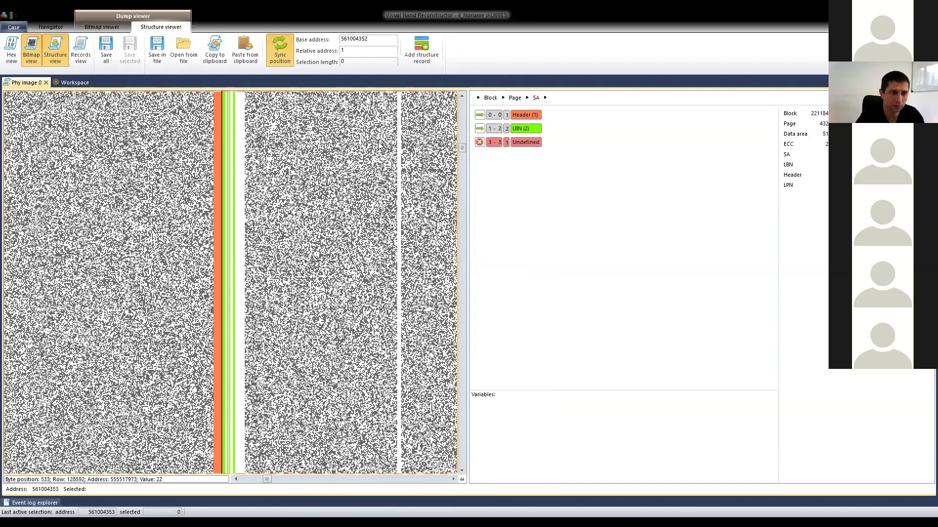
Close the physical image view, set the Markers table element's LBN and Header positions, and create its table.
left_click(45, 83)
left_click(432, 280)
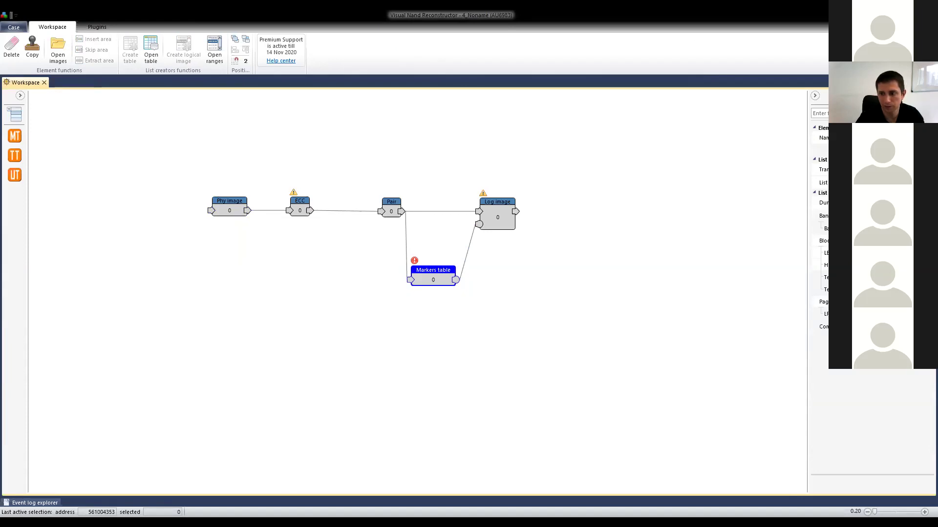
left_click(825, 252)
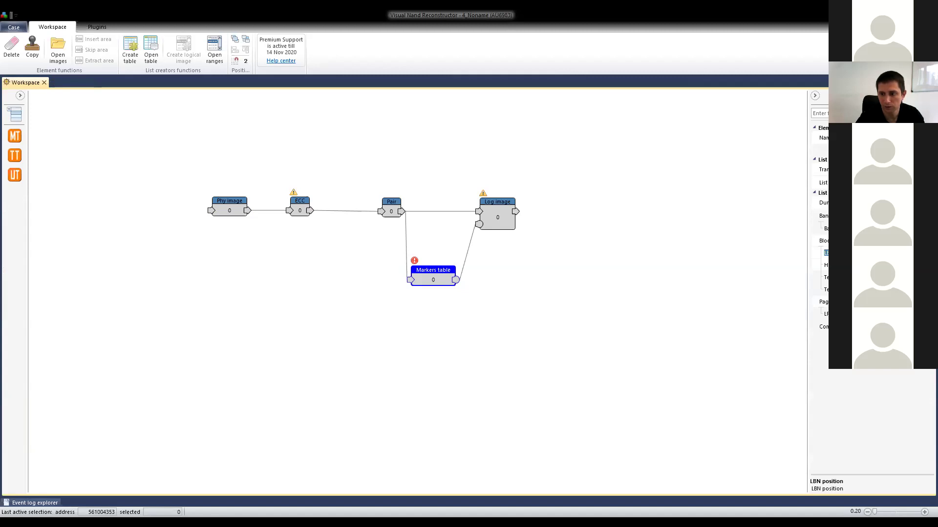
left_click(825, 264)
left_click(823, 170)
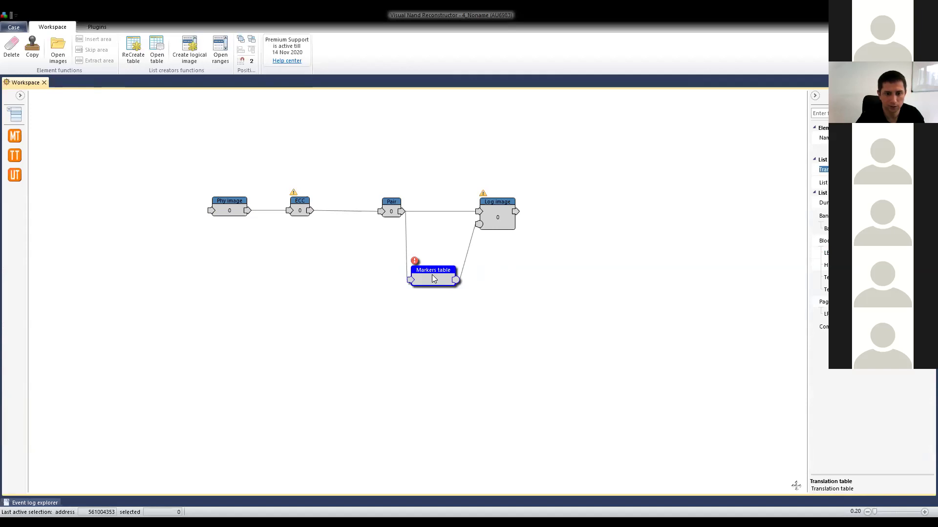
Open the created Markers table and look through its block markers in physical order.
double_click(432, 275)
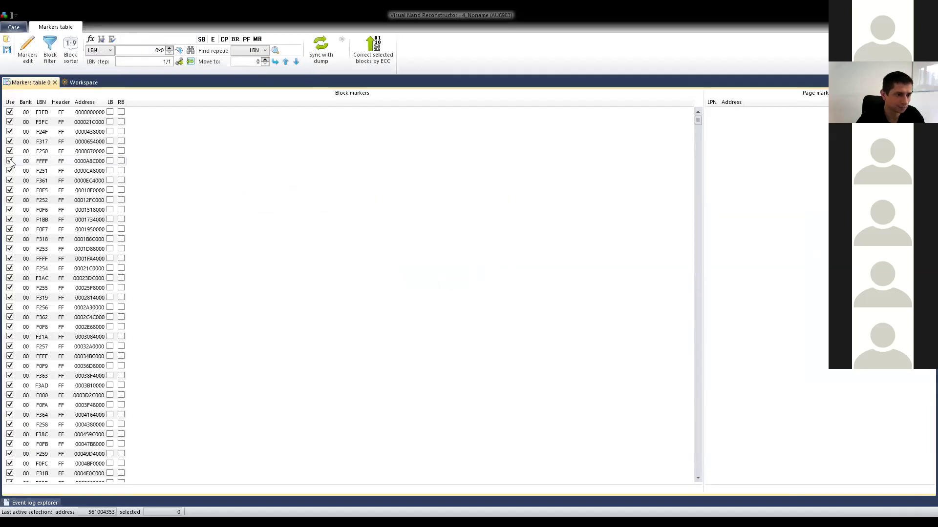
scroll(118, 268, "down", 8)
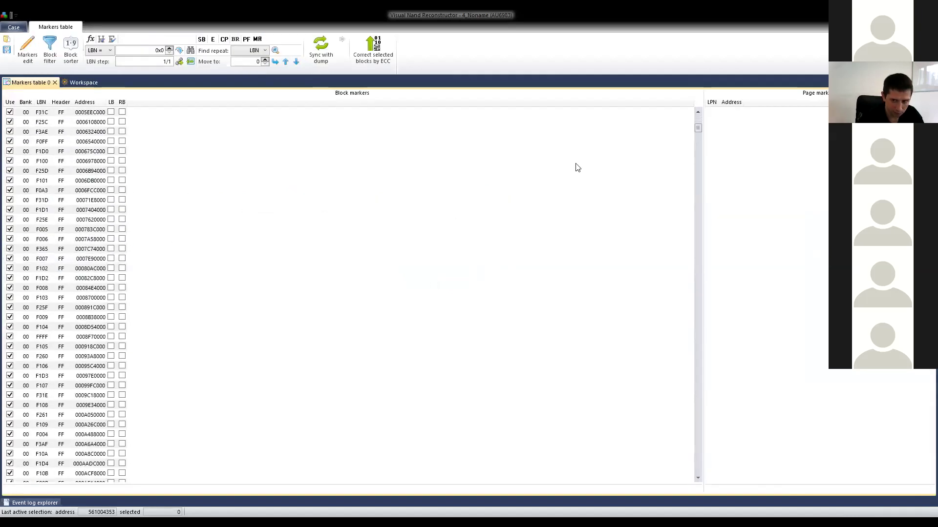
left_click_drag(698, 128, 700, 154)
left_click_drag(704, 205, 672, 100)
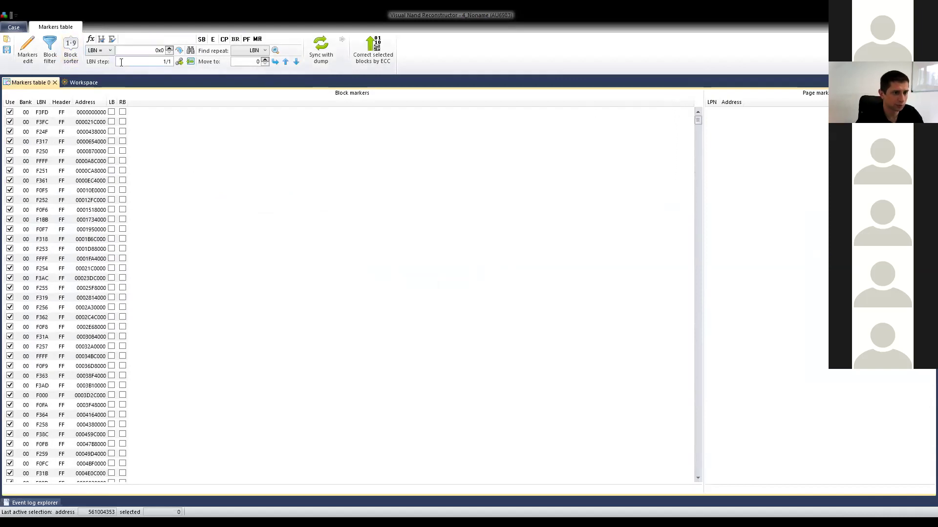
Sort the block markers with the default block sorter and check the order of the first LBN values.
left_click(71, 56)
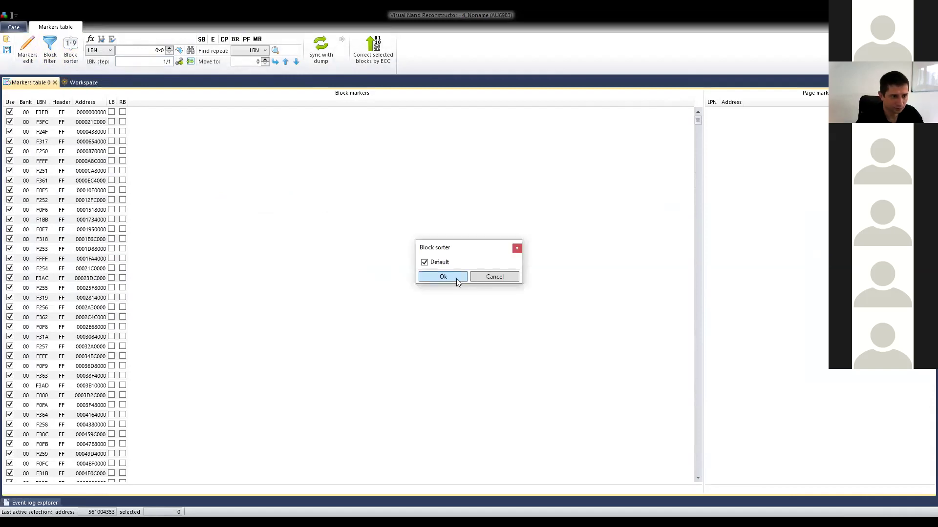
left_click(456, 278)
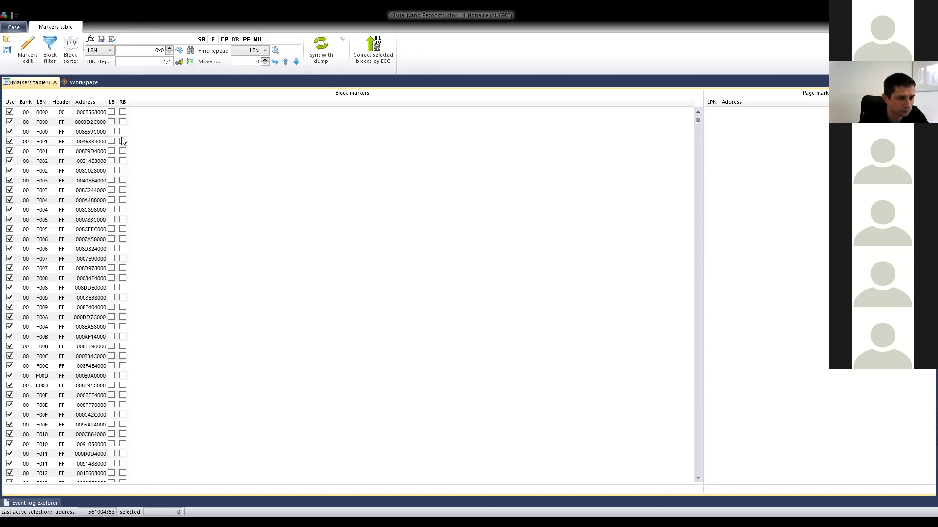
scroll(158, 151, "down", 11)
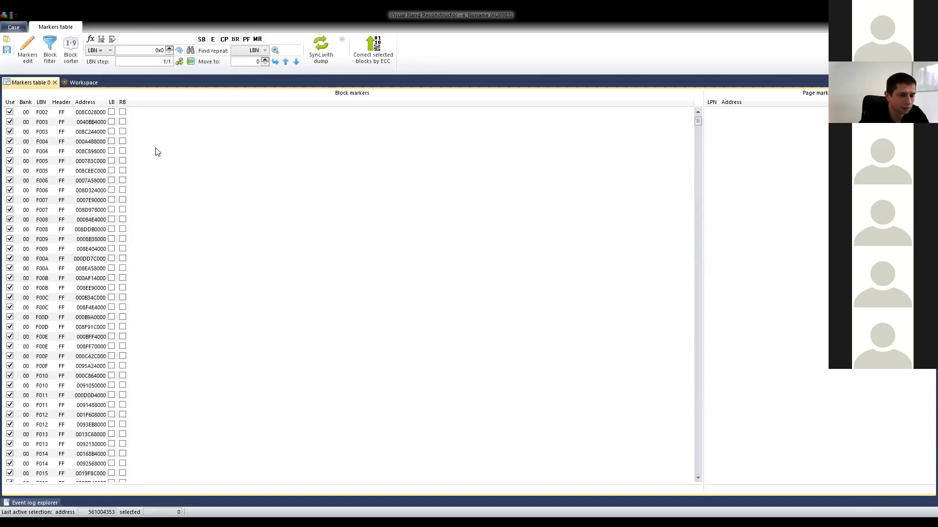
scroll(156, 151, "down", 7)
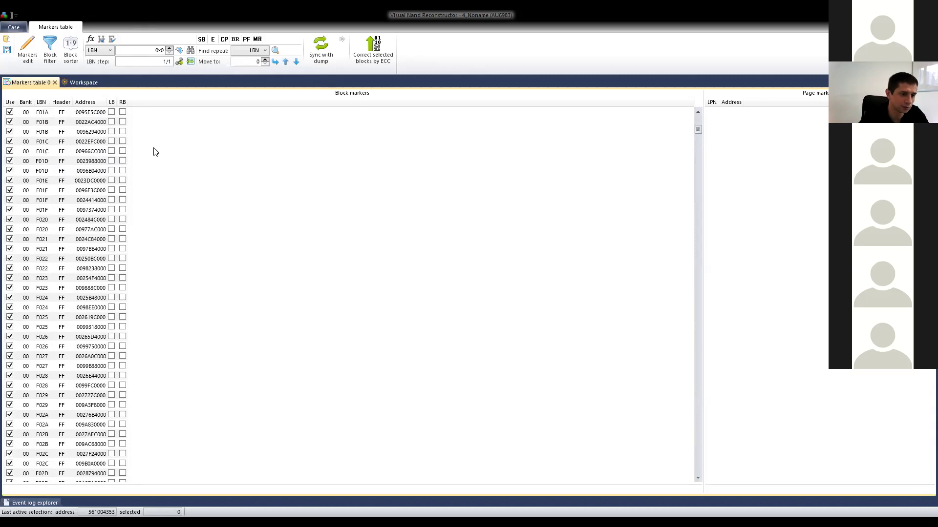
scroll(137, 153, "up", 14)
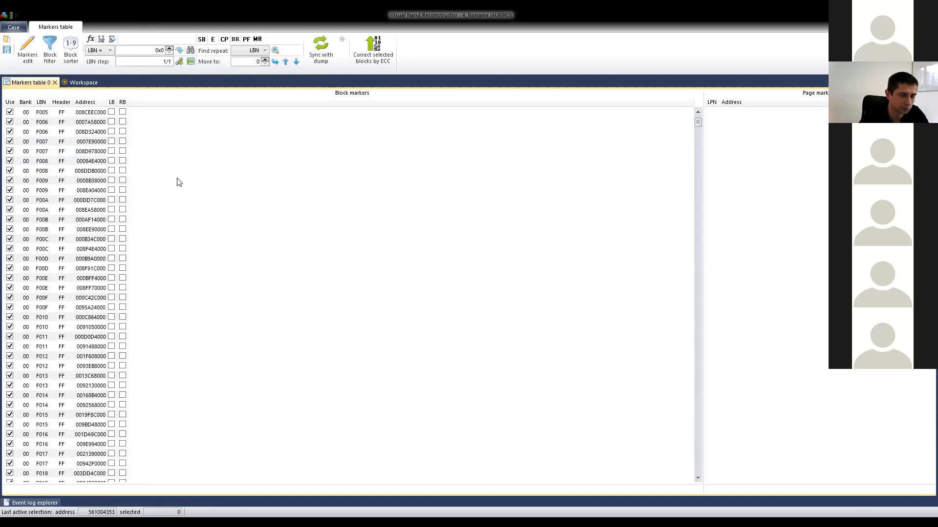
scroll(177, 181, "up", 4)
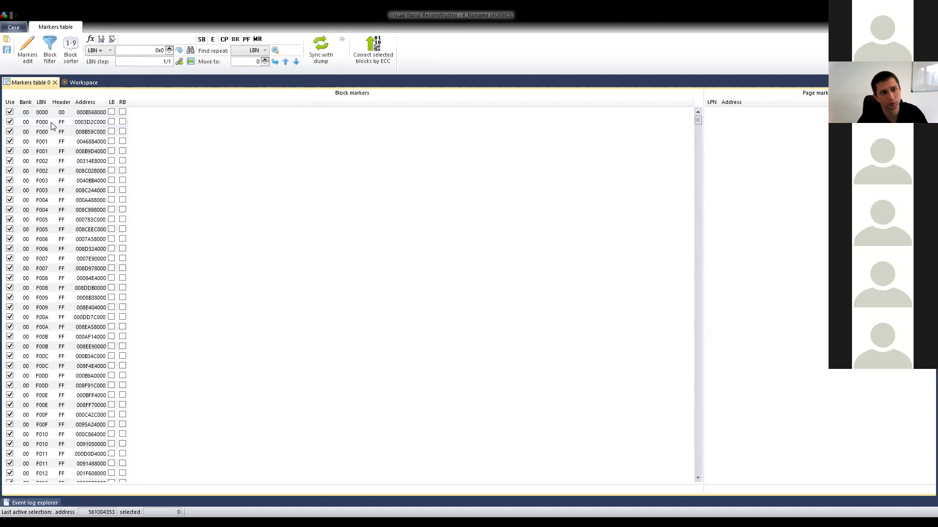
Select the F000 block marker at address 0003D2C000 and check the ascending LBN chain from there past F074.
left_click(51, 124)
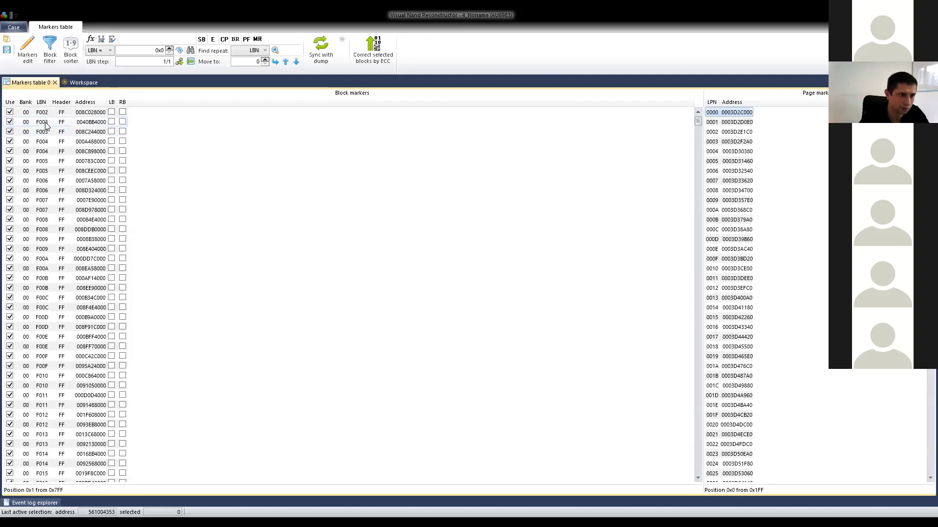
scroll(54, 128, "down", 6)
scroll(55, 133, "down", 8)
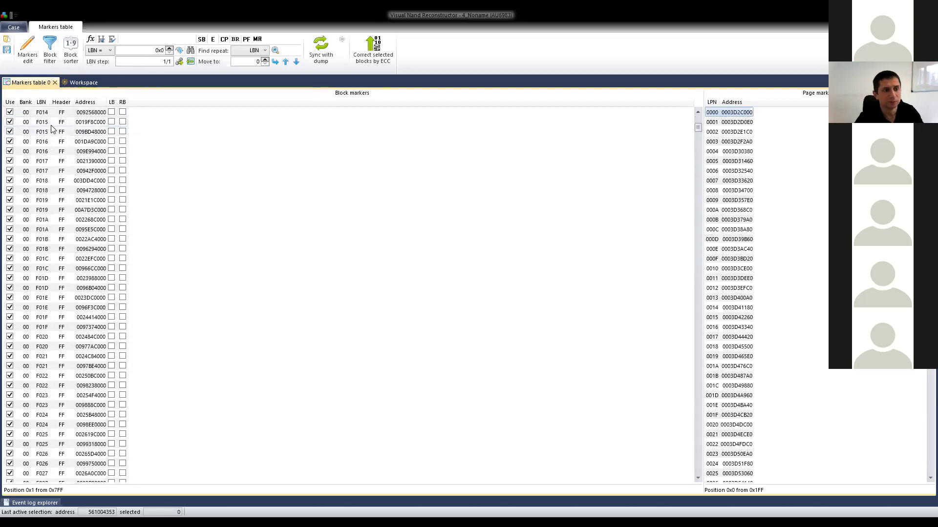
scroll(55, 149, "down", 16)
scroll(57, 159, "down", 15)
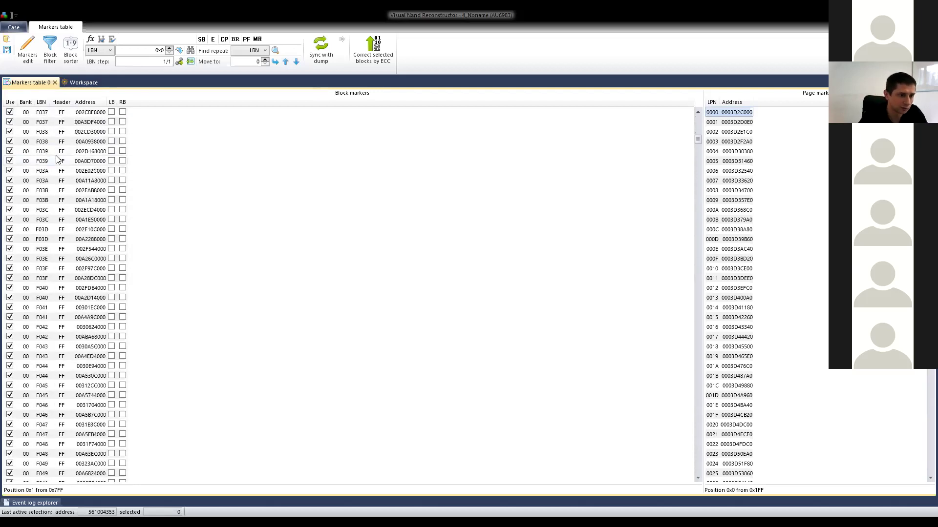
scroll(56, 160, "down", 20)
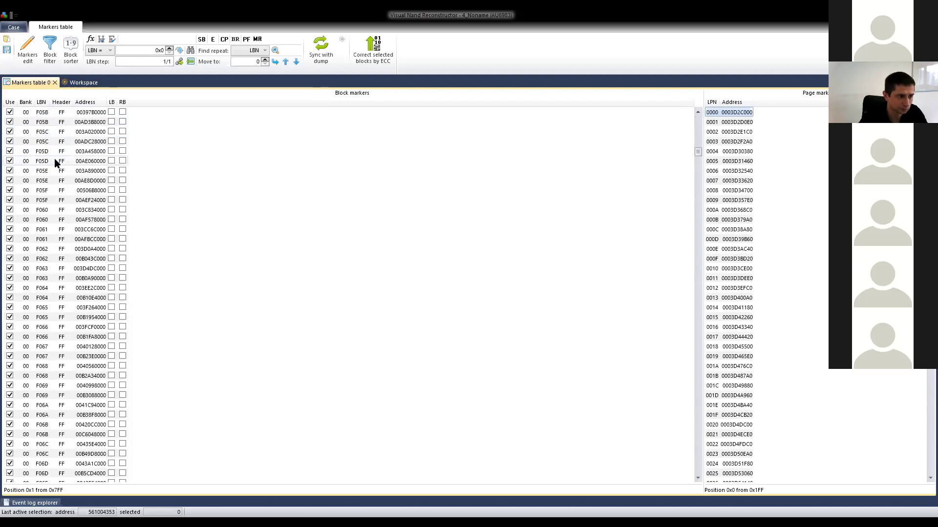
scroll(55, 161, "down", 6)
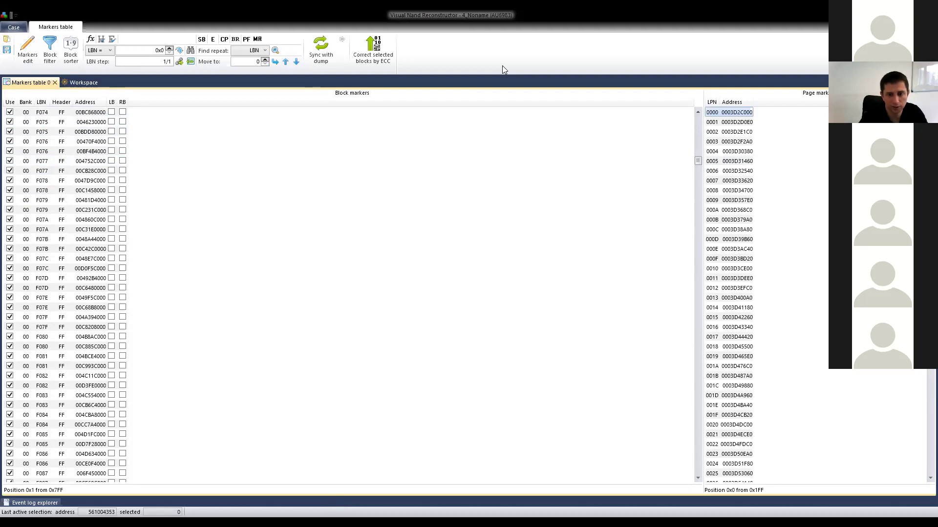
key("alt+Tab")
scroll(502, 201, "up", 2)
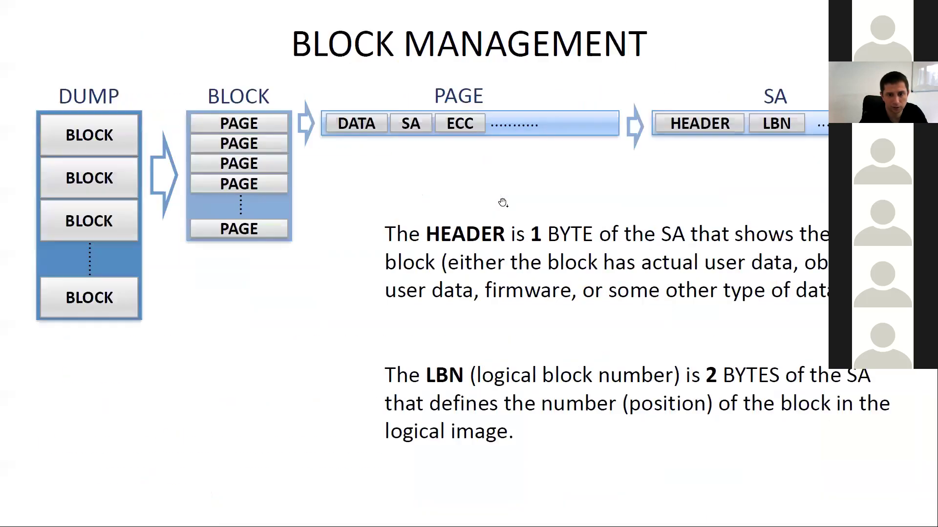
scroll(502, 200, "down", 1)
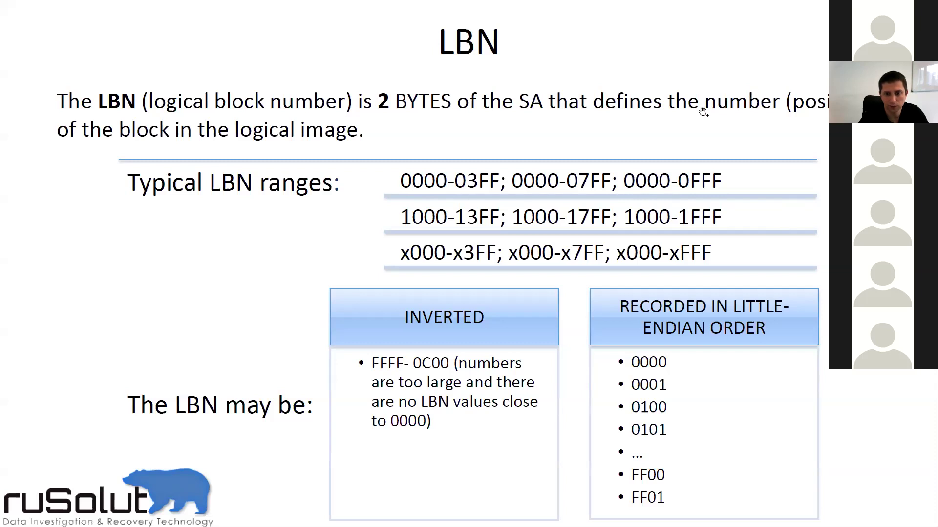
scroll(677, 198, "down", 2)
scroll(678, 198, "down", 2)
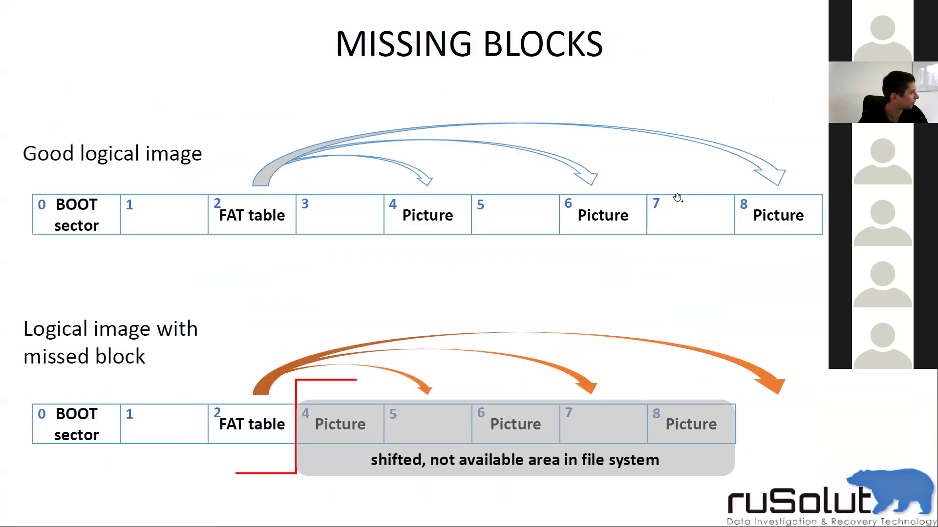
scroll(677, 198, "up", 2)
scroll(678, 198, "down", 3)
scroll(678, 198, "up", 4)
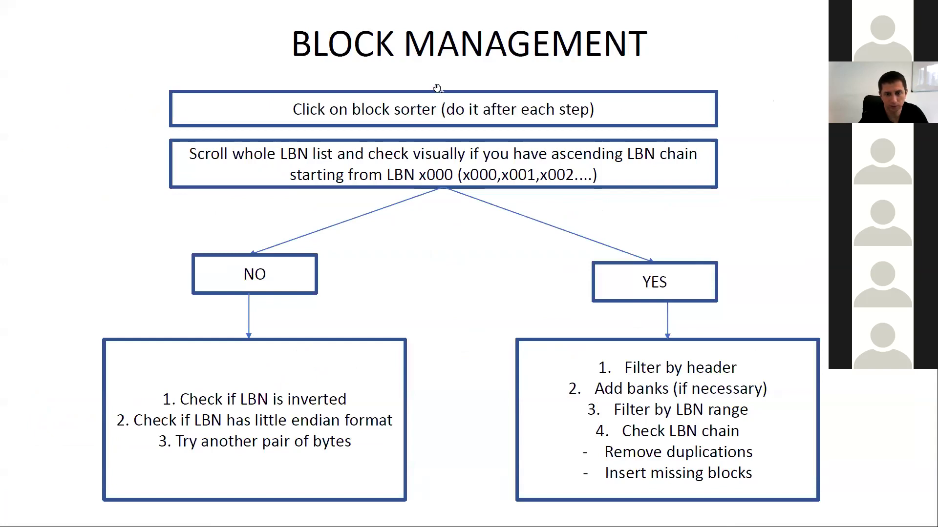
key("alt+Tab")
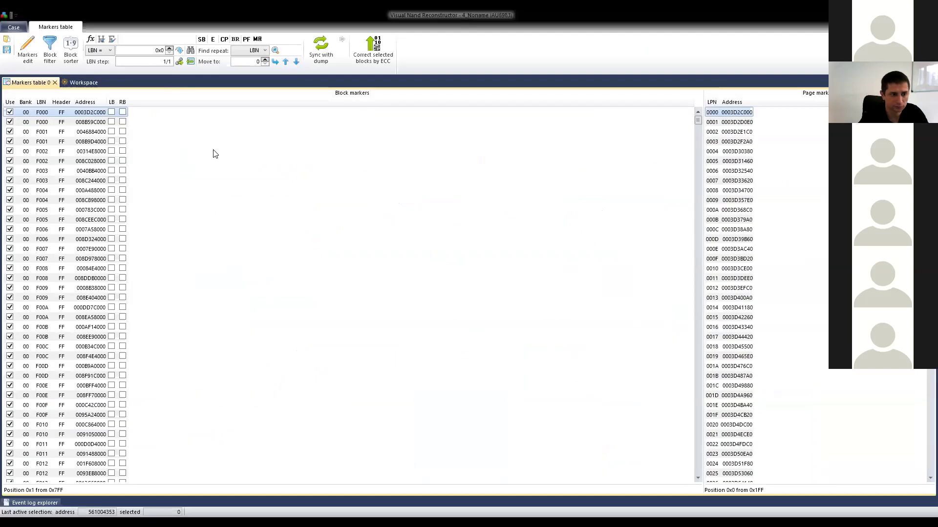
Check the sorted LBN list again from its start and select the block marker with LBN 0000 and header 00.
scroll(282, 161, "up", 1)
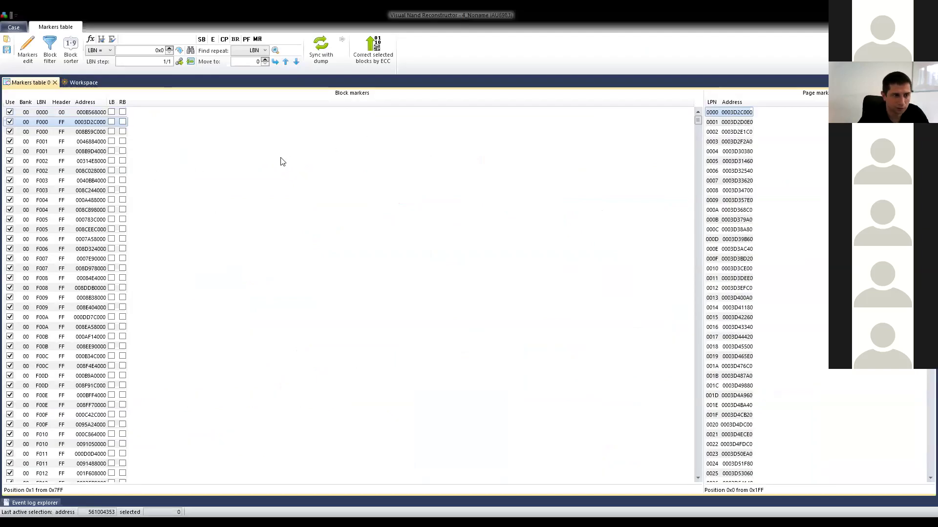
scroll(697, 123, "down", 5)
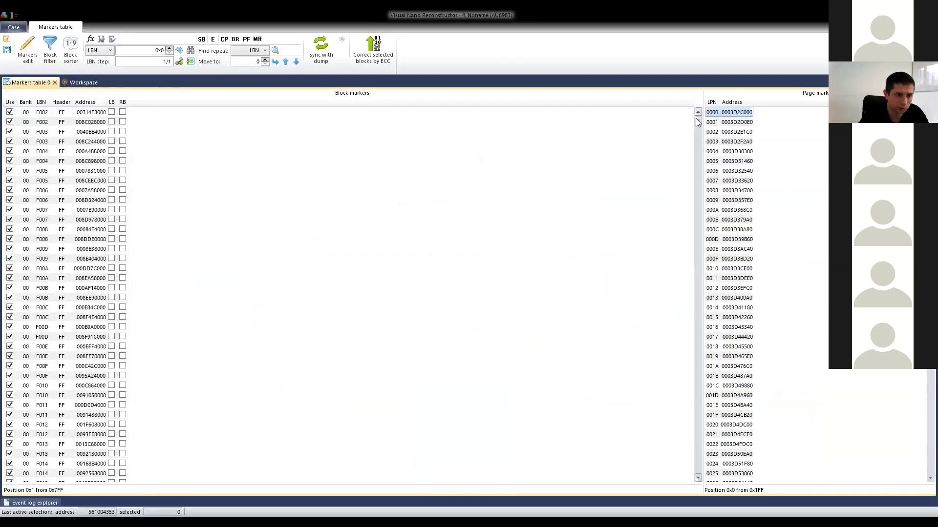
left_click_drag(698, 124, 729, 136)
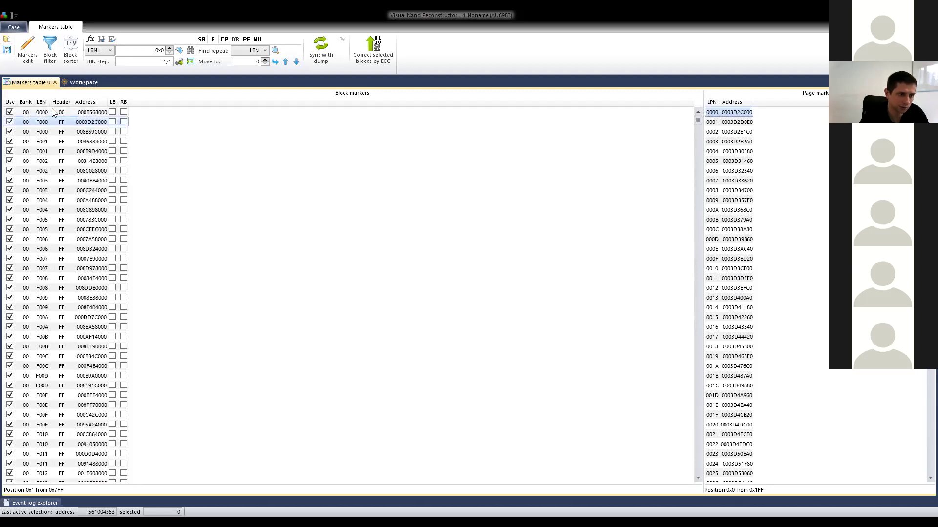
left_click(56, 110)
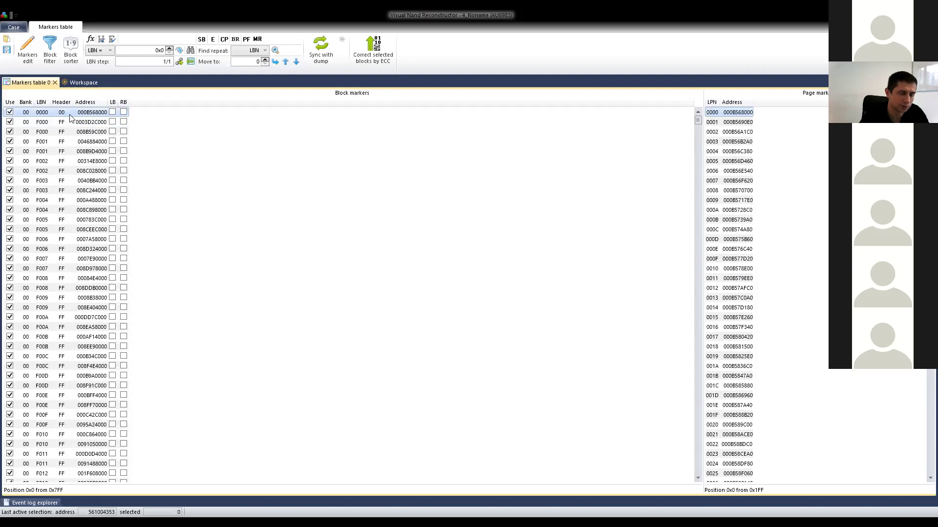
Filter the block markers to the header set FF and sort them again with the default block sorter.
left_click(48, 46)
left_click(405, 264)
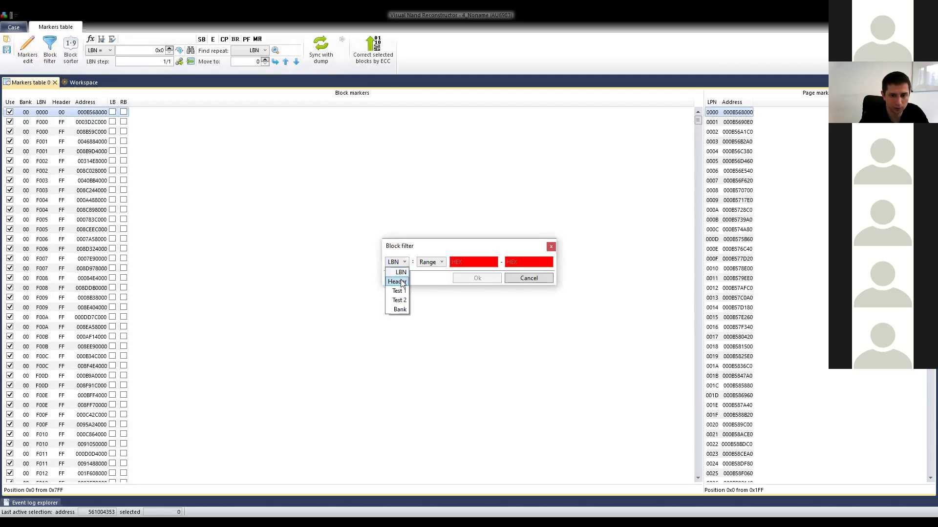
left_click(398, 282)
left_click(466, 262)
type("ff")
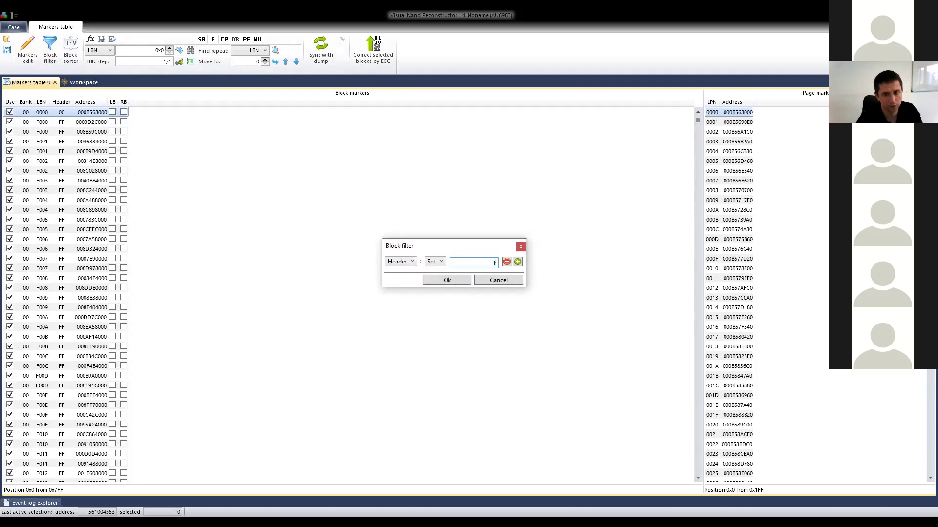
left_click(446, 280)
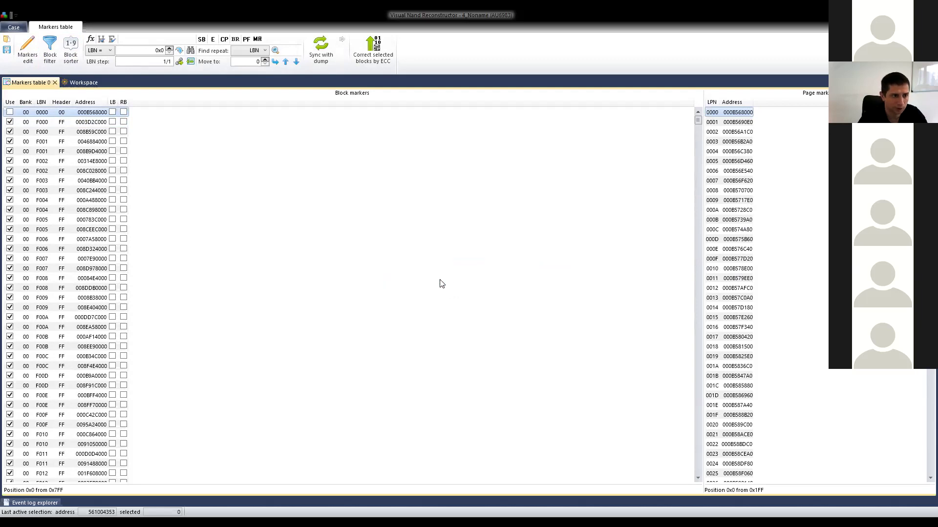
left_click(68, 44)
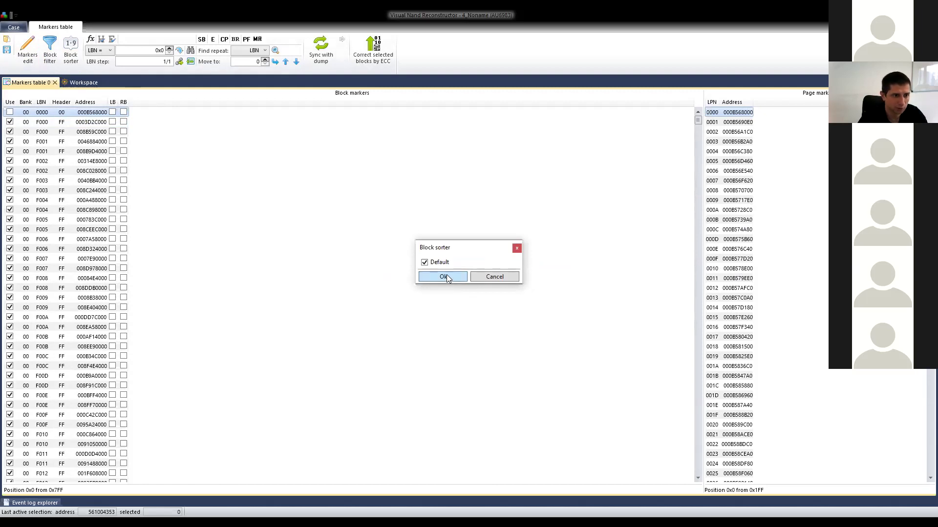
left_click(445, 276)
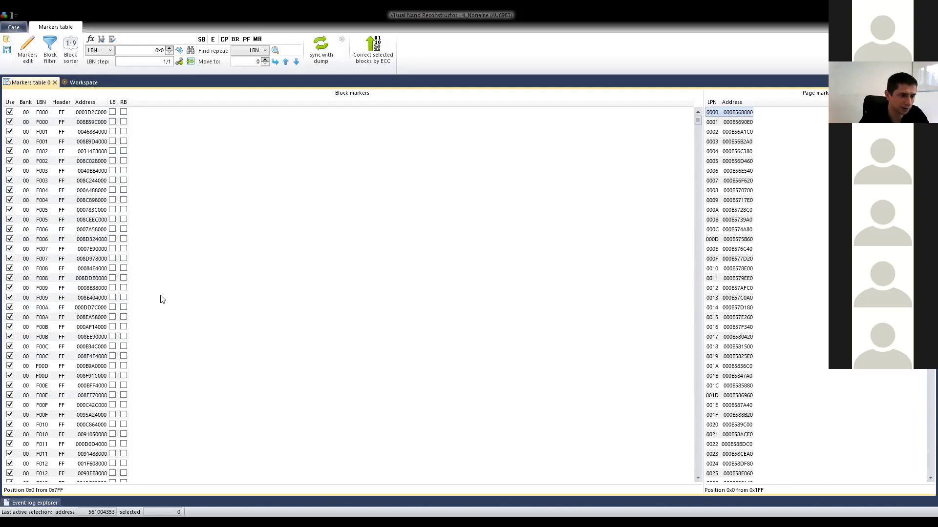
Look through the sorted block markers for repeated LBN values, checking the pairs F028, F033 and F040.
scroll(73, 263, "down", 20)
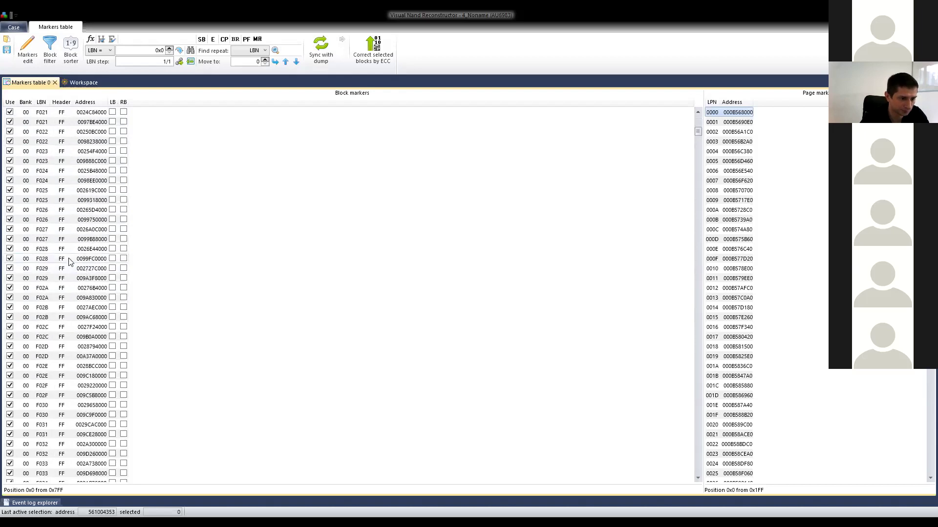
left_click(47, 250)
scroll(49, 273, "down", 6)
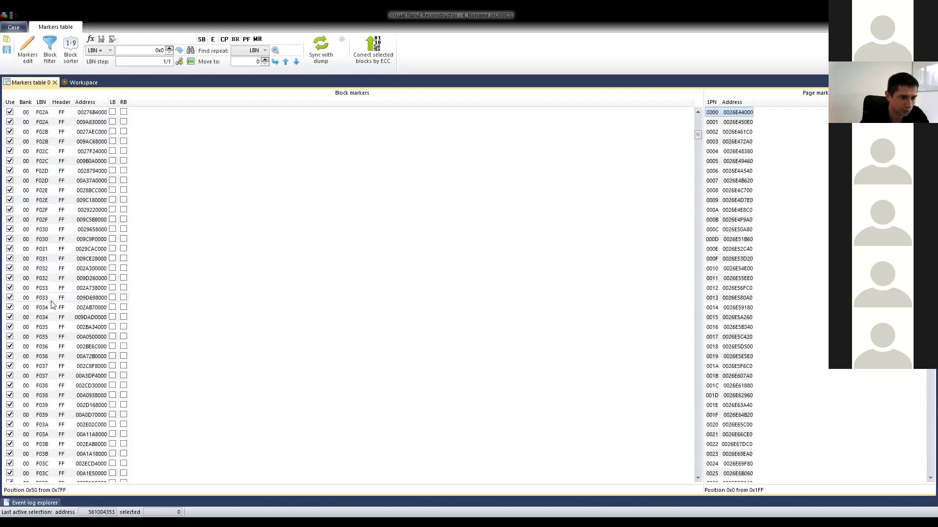
left_click(51, 297)
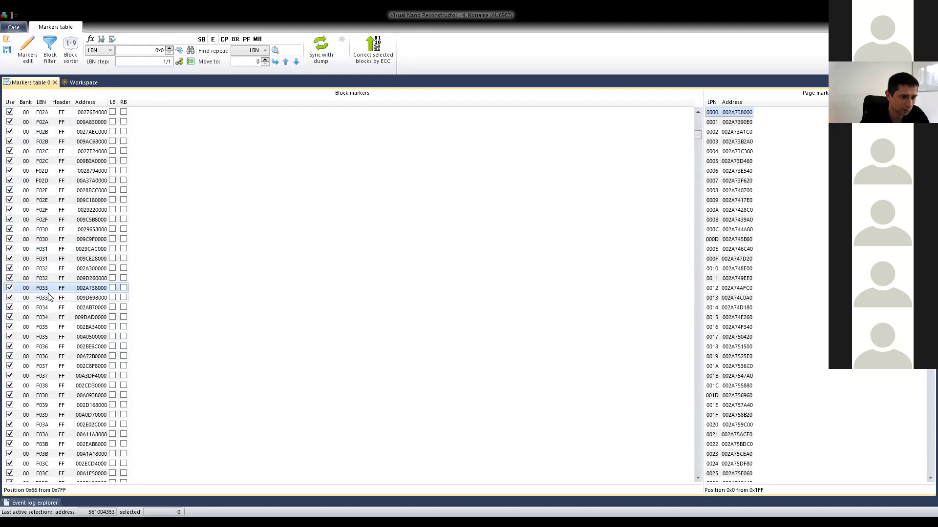
scroll(51, 342, "down", 6)
left_click(51, 359)
key("Down")
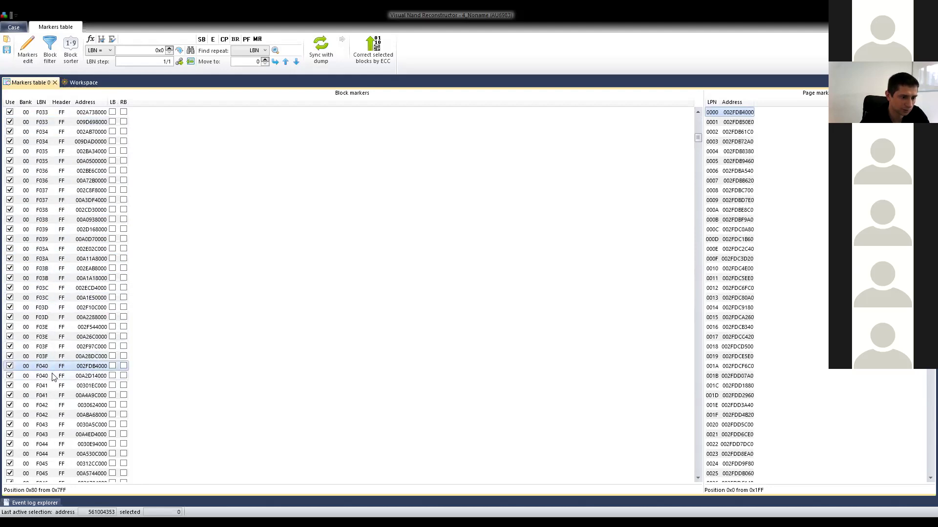
key("Down")
Compare the paired block markers with LBN F113 and F110 and the addresses of both F110 entries.
left_click_drag(697, 138, 697, 213)
left_click(48, 258)
left_click(47, 268)
left_click(46, 261)
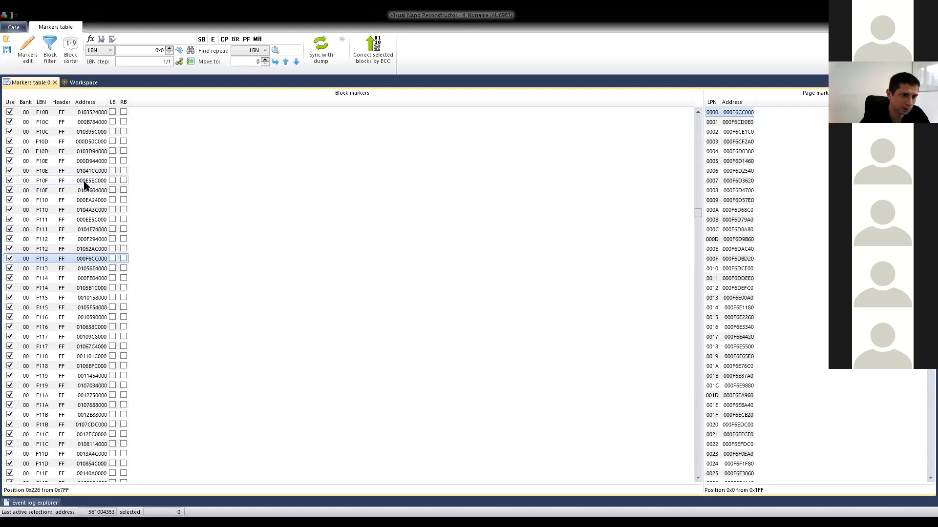
left_click(47, 203)
left_click(45, 208)
left_click(46, 203)
left_click(44, 207)
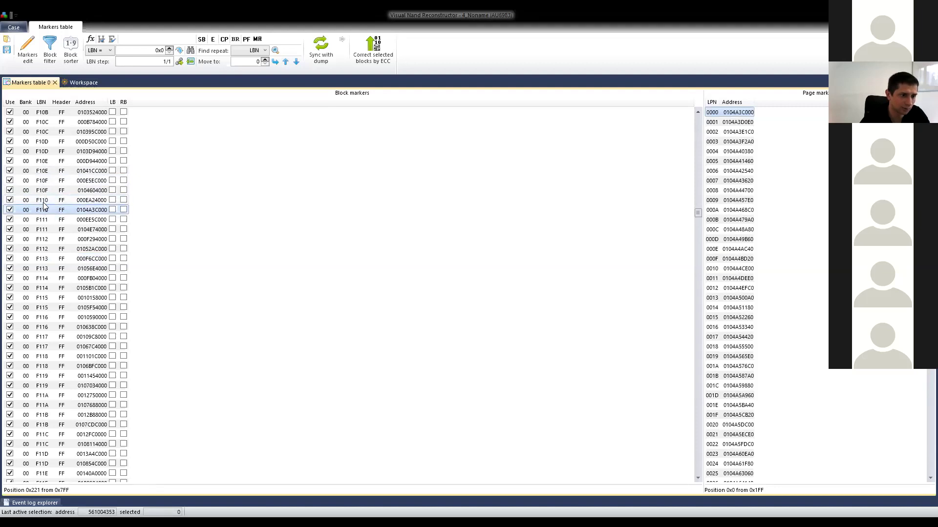
left_click(44, 201)
left_click(90, 210)
left_click(89, 203)
left_click(87, 212)
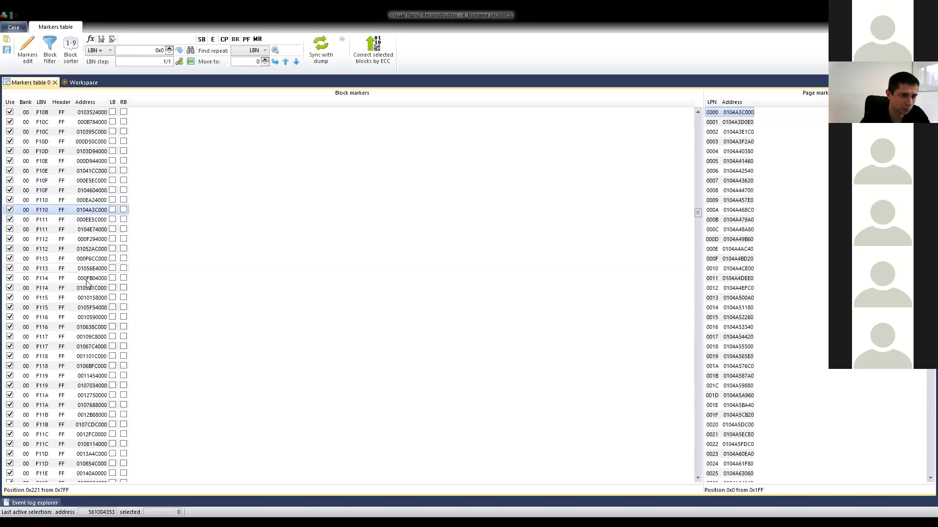
Open the dump bitmap at the F114 block marker's address 0105B1C000, return to the Markers table and look further down.
left_click(62, 289)
left_click(85, 297)
double_click(85, 289)
left_click(89, 299)
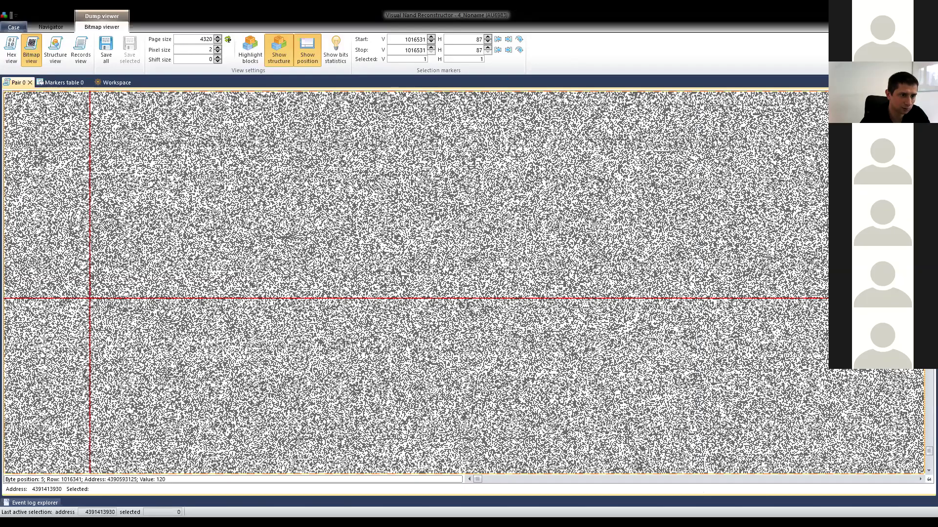
left_click(109, 82)
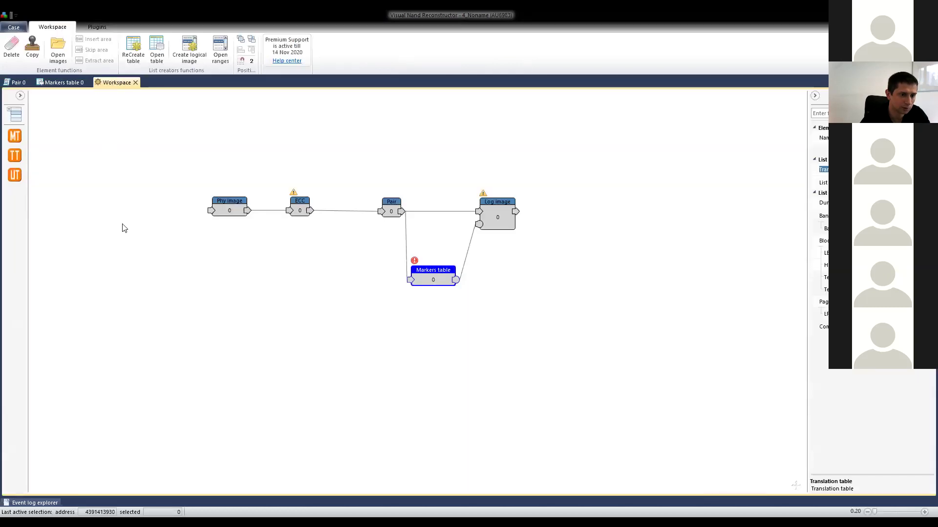
left_click(58, 82)
scroll(90, 282, "down", 3)
scroll(89, 283, "down", 10)
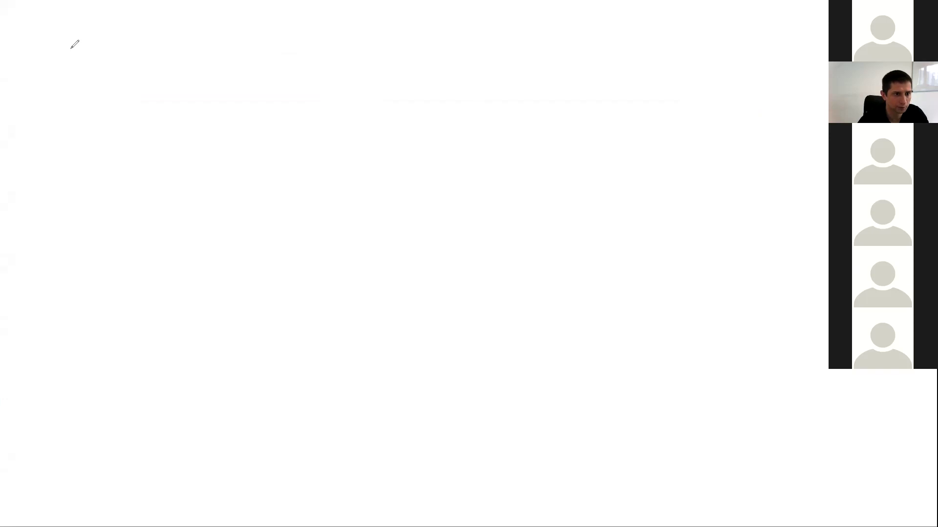
Sketch a tall rectangle with a brace labelled 2048 on the whiteboard and divide the rectangle into two halves.
mouse_move(72, 50)
left_mouse_down()
mouse_move(59, 366)
mouse_move(209, 366)
mouse_move(208, 52)
mouse_move(72, 40)
left_mouse_up()
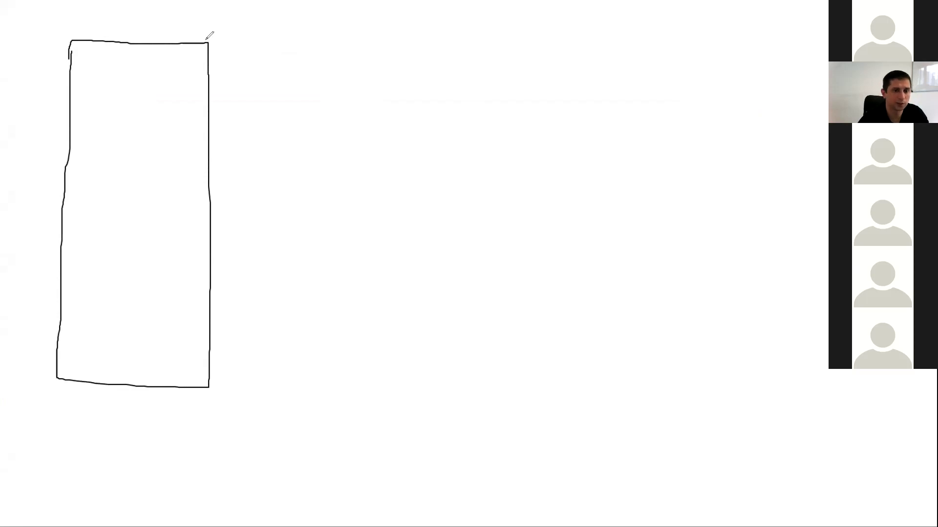
mouse_move(208, 42)
left_mouse_down()
mouse_move(259, 147)
mouse_move(245, 182)
mouse_move(291, 220)
mouse_move(209, 379)
left_mouse_up()
mouse_move(309, 199)
left_mouse_down()
mouse_move(315, 229)
mouse_move(342, 254)
left_mouse_up()
mouse_move(395, 197)
left_mouse_down()
mouse_move(371, 229)
mouse_move(417, 210)
mouse_move(483, 211)
mouse_move(461, 250)
left_mouse_up()
mouse_move(548, 199)
left_mouse_down()
mouse_move(530, 229)
mouse_move(501, 217)
left_mouse_up()
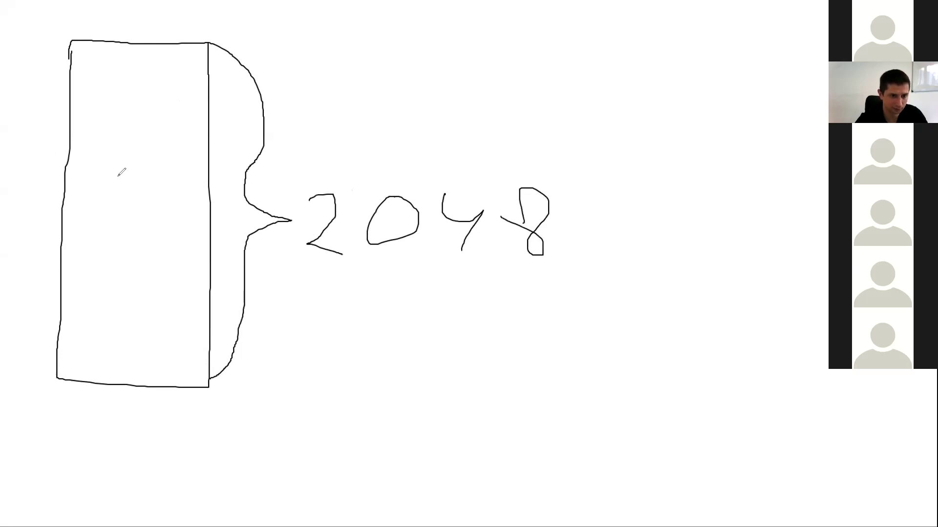
left_click_drag(63, 218, 204, 223)
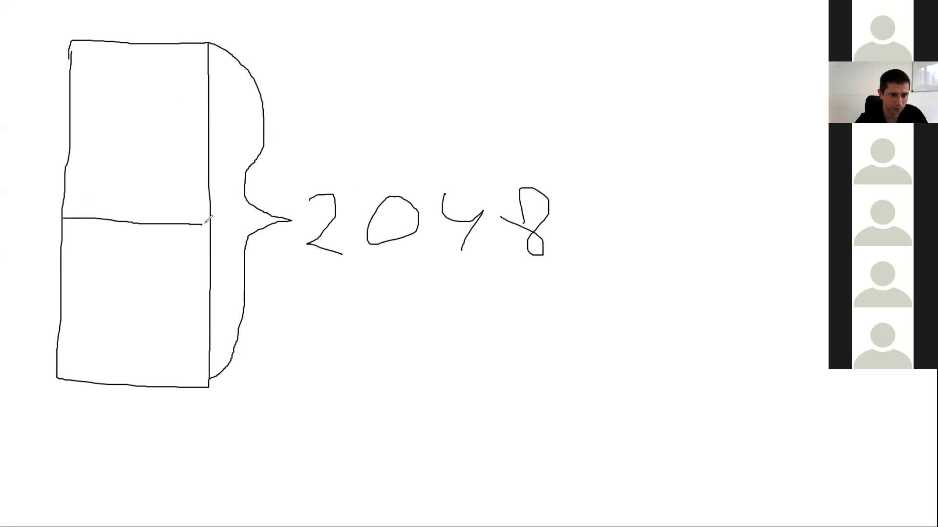
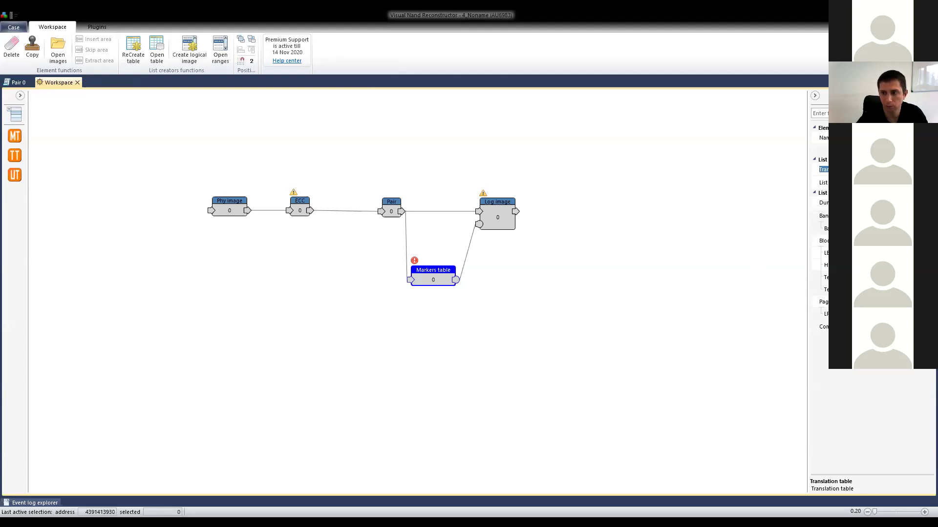
Add a bank structure named Bank with 2 banks to the Markers table element and recreate its translation table.
left_click(823, 215)
left_click(928, 216)
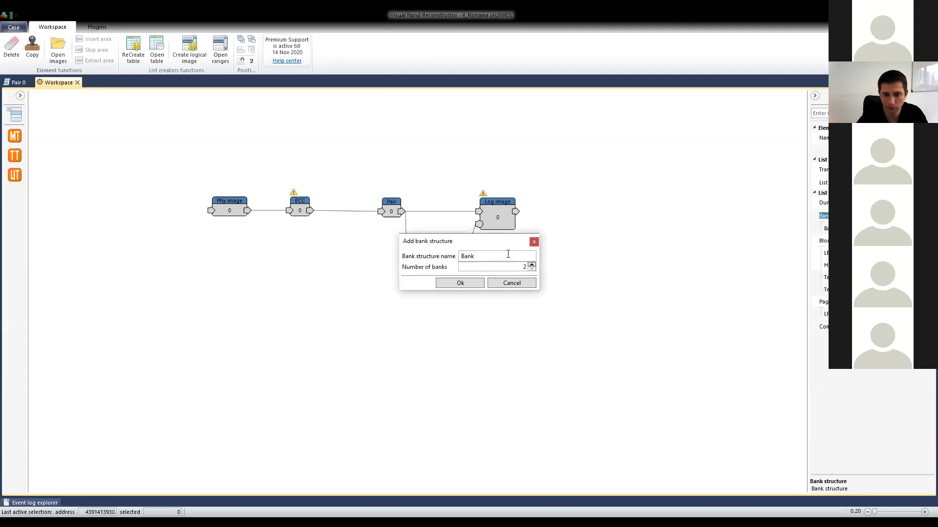
left_click_drag(499, 244, 603, 198)
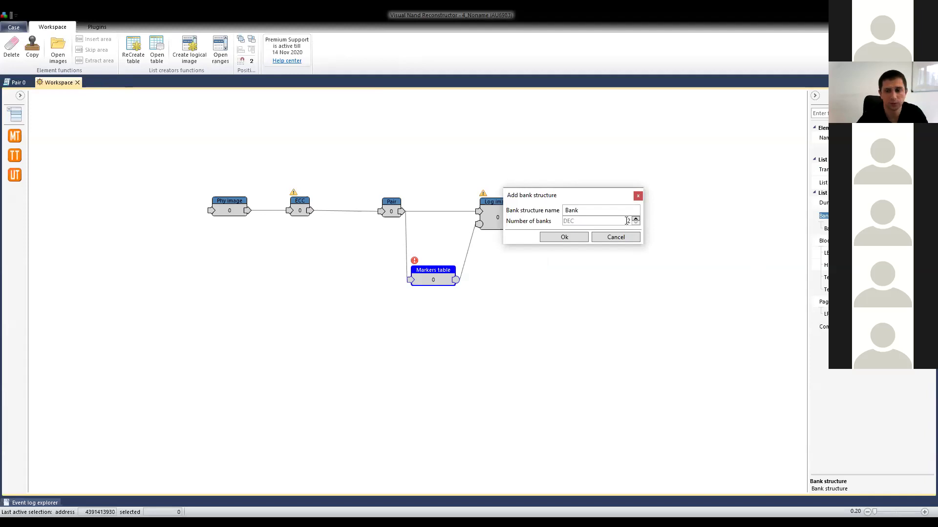
left_click(565, 238)
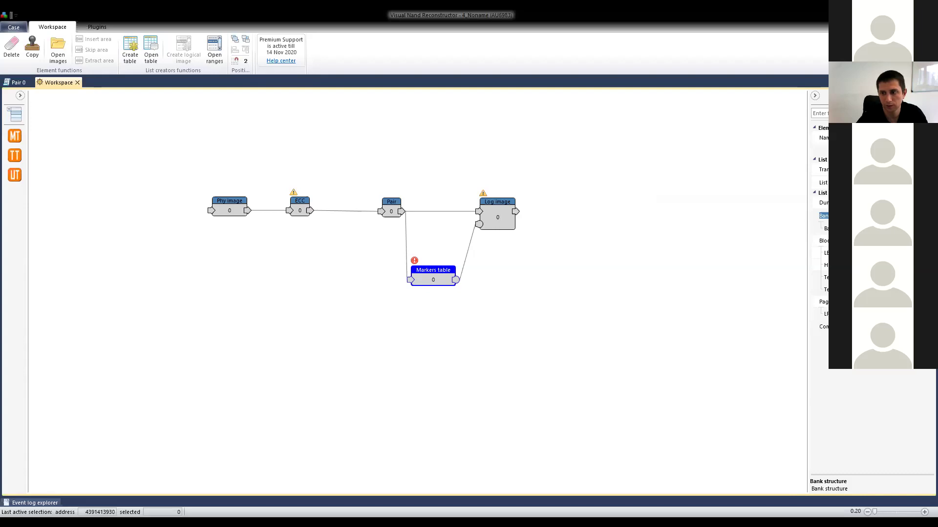
left_click(823, 169)
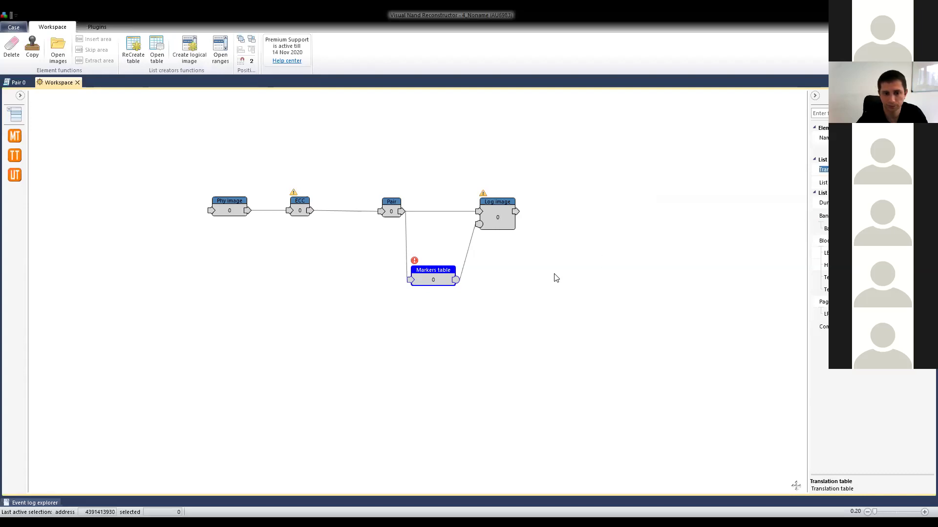
Open the recreated Markers table and sort its block markers with the default block sorter.
double_click(428, 274)
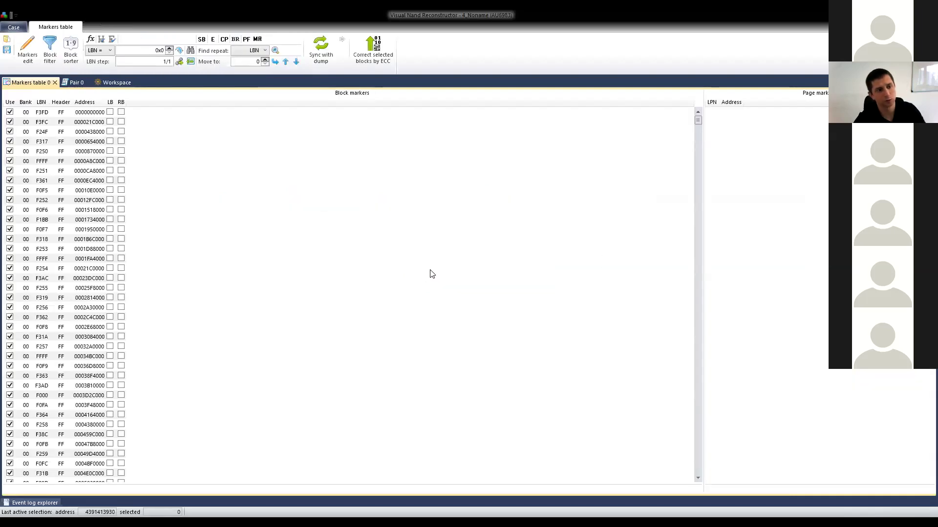
left_click(73, 58)
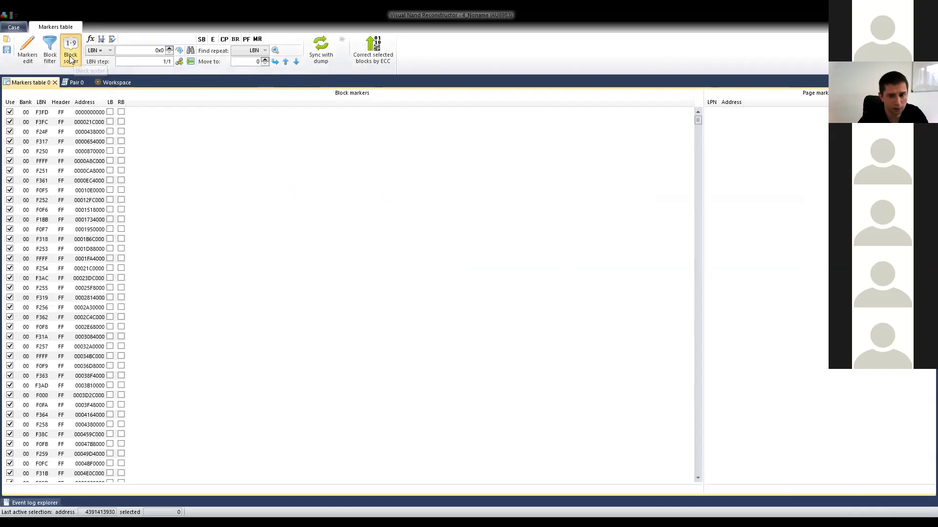
left_click(437, 277)
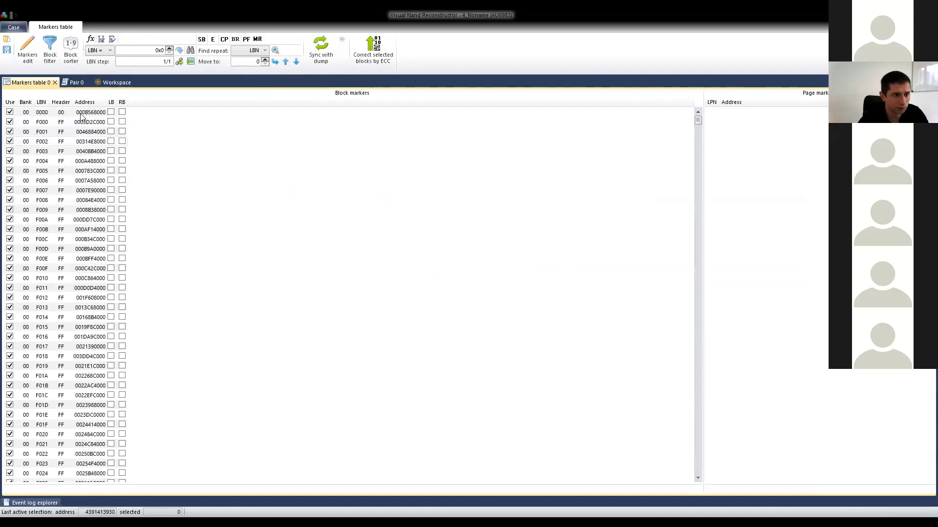
left_click(72, 47)
left_click(488, 276)
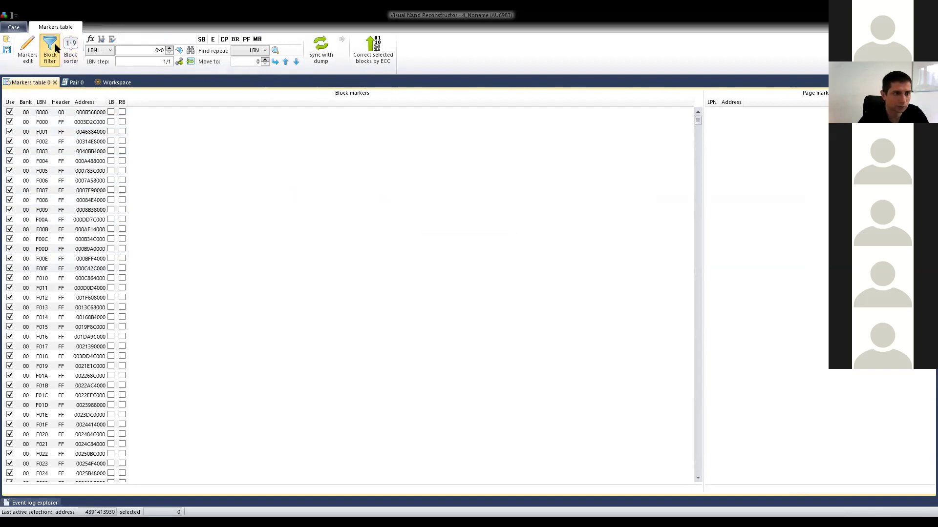
Filter the recreated table's block markers to the header set FF and apply the default block sorter.
left_click(53, 48)
left_click(401, 262)
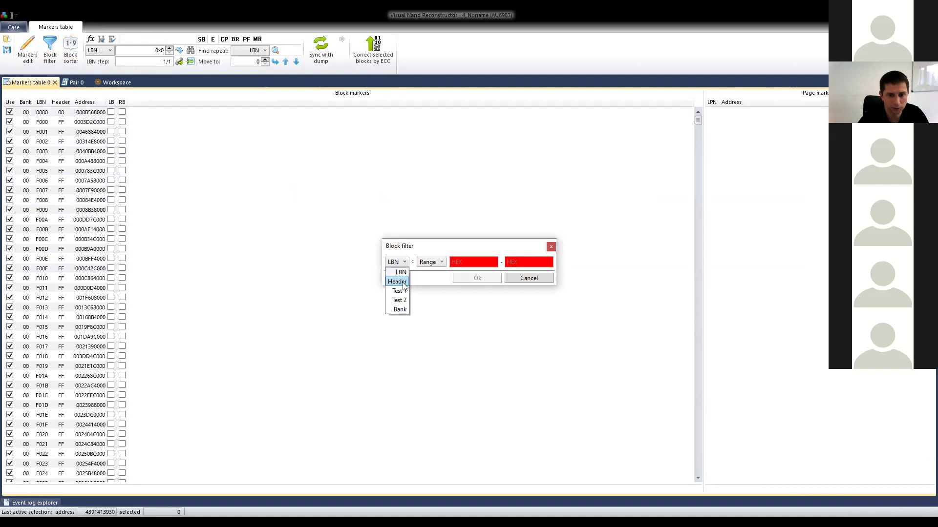
left_click(403, 283)
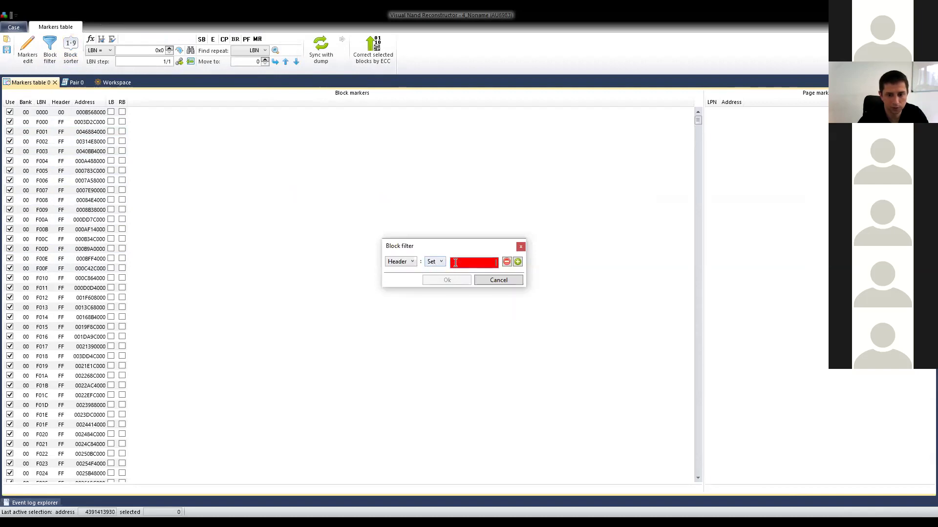
type("ff")
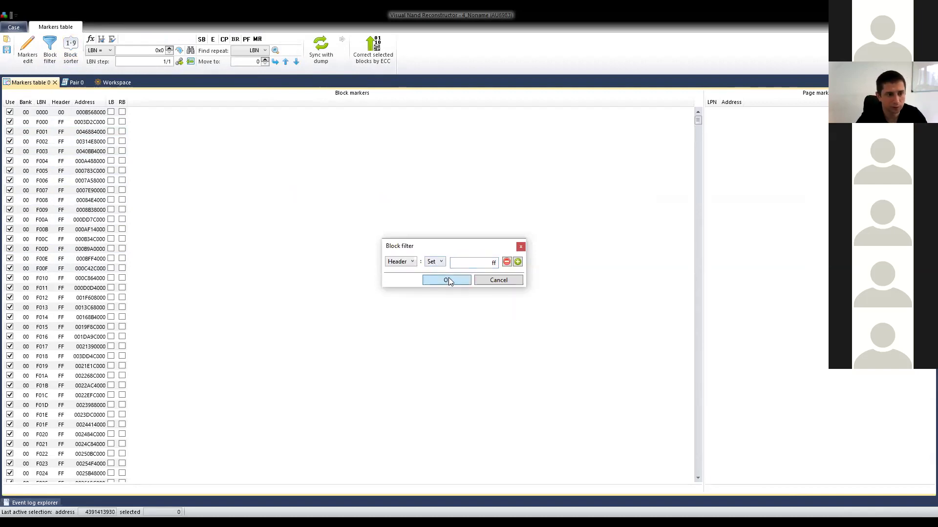
left_click(72, 47)
left_click(449, 276)
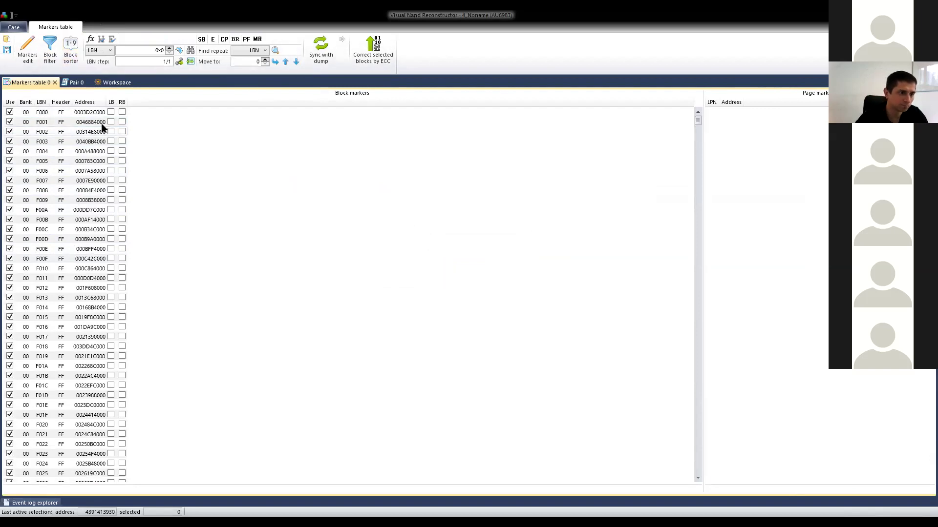
Check the LBN order from F000 in bank 00 across the transition to F000 in bank 01, and return to the first marker.
left_click(60, 114)
left_click(60, 124)
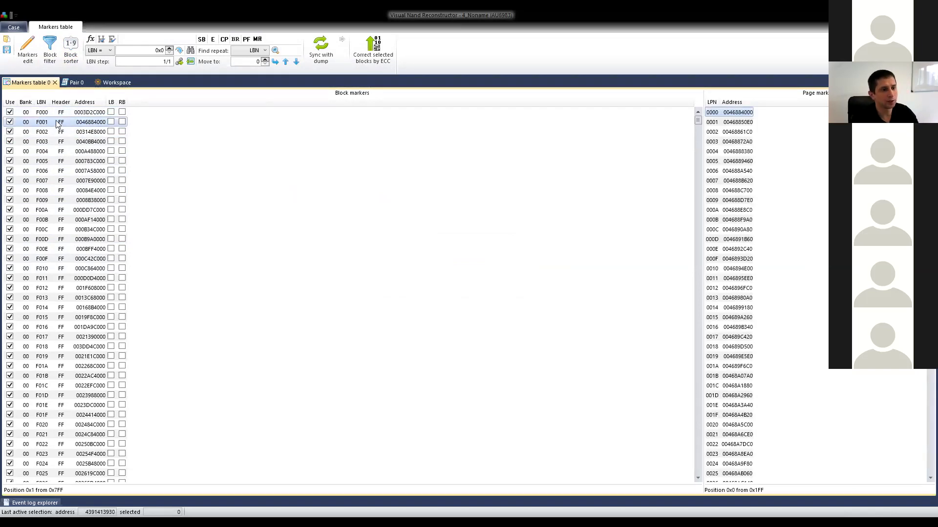
left_click(41, 115)
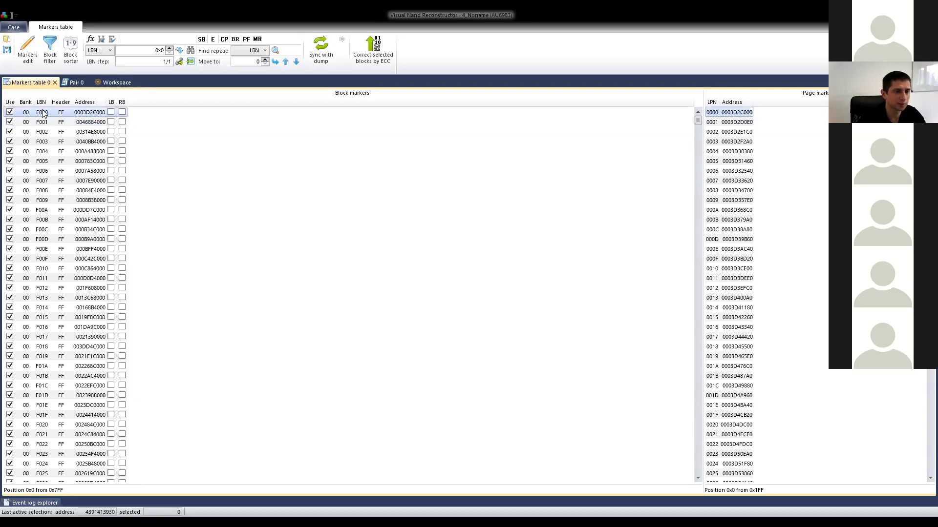
left_click_drag(698, 122, 698, 213)
left_click_drag(713, 262, 723, 298)
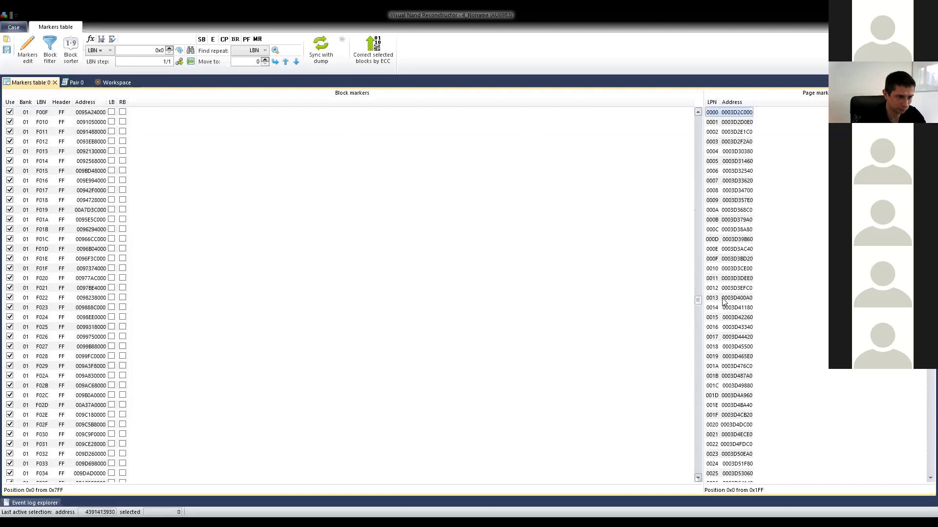
scroll(425, 268, "up", 7)
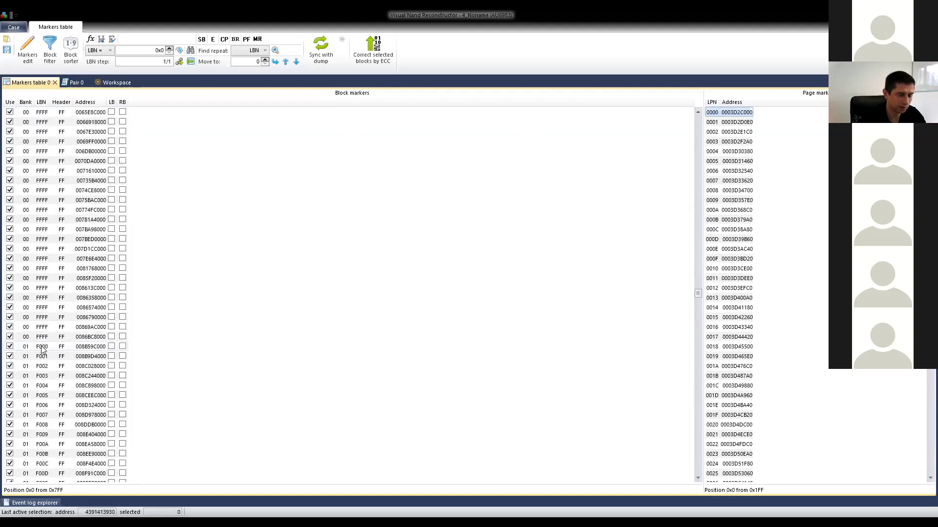
scroll(43, 347, "down", 3)
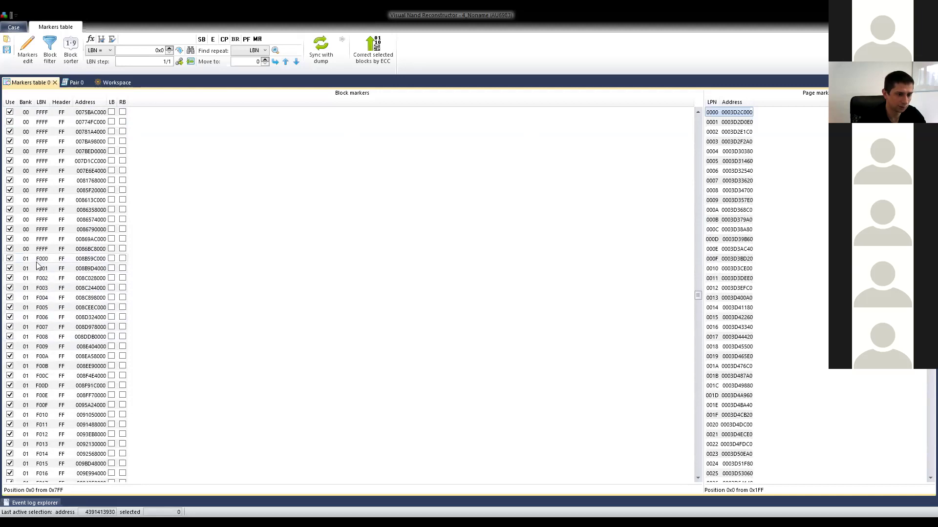
scroll(103, 209, "up", 4)
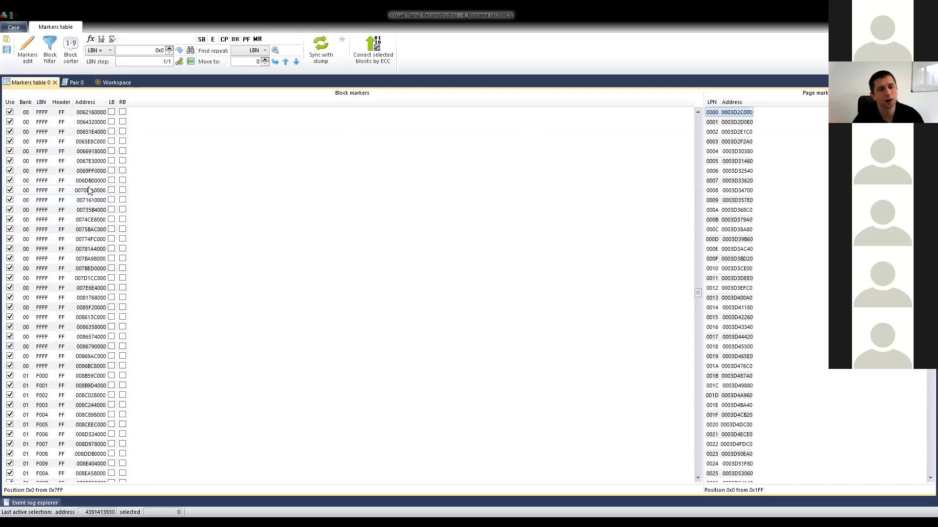
left_click_drag(697, 293, 698, 112)
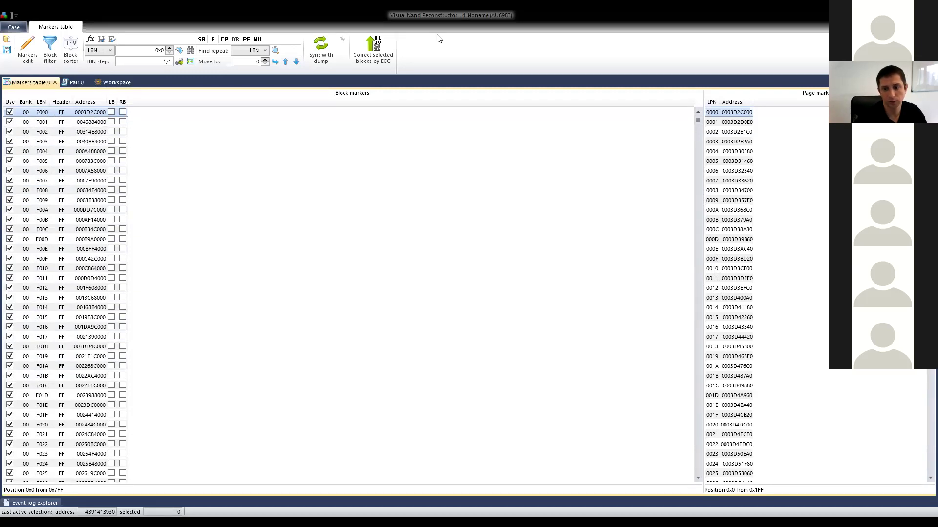
Consult the block management flowchart slide and check the LBN list in the markers table for an ascending chain.
key("alt+Tab")
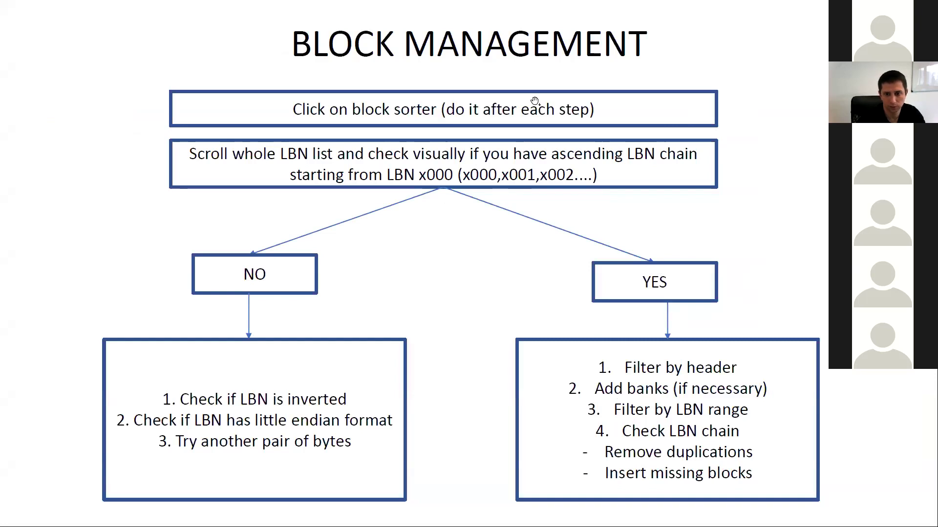
key("alt+Tab")
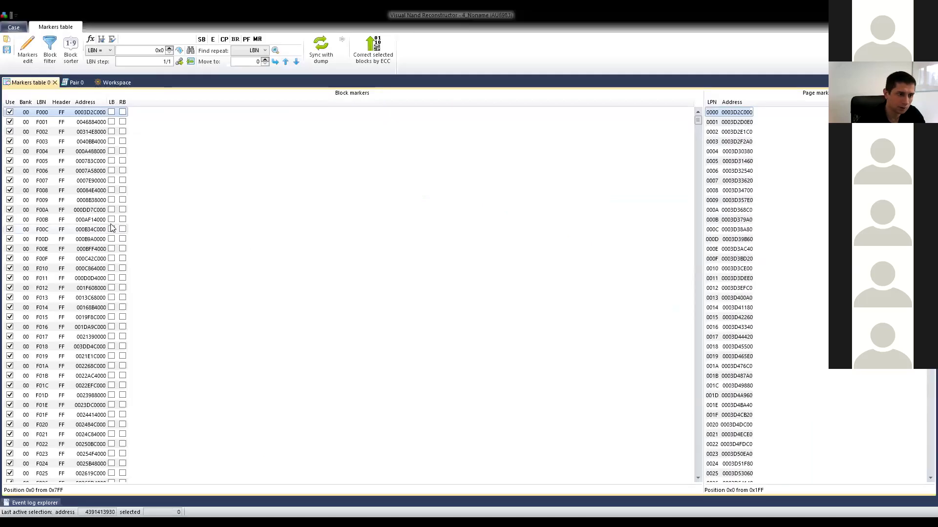
left_click_drag(696, 123, 696, 210)
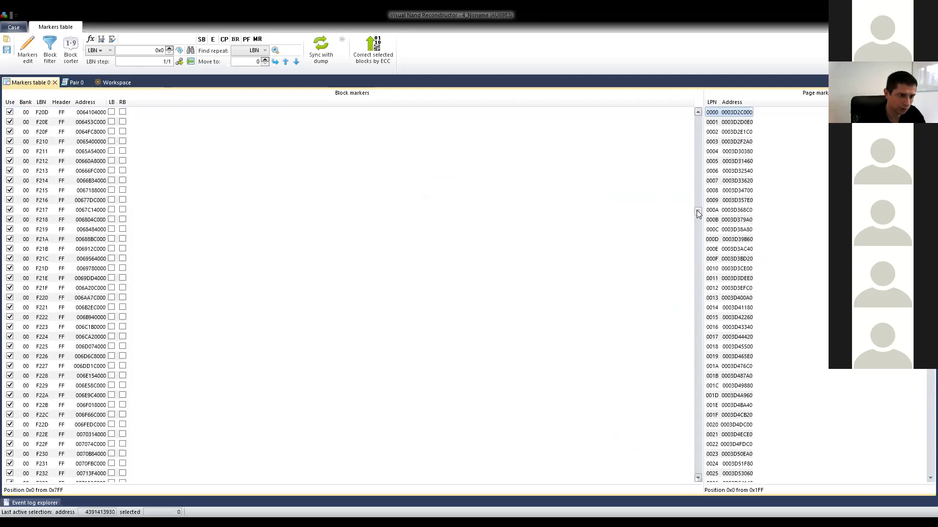
scroll(51, 205, "down", 15)
Show block F253 in the dump viewer, enable syncing with the dump, and view blocks F254 and F256.
double_click(48, 210)
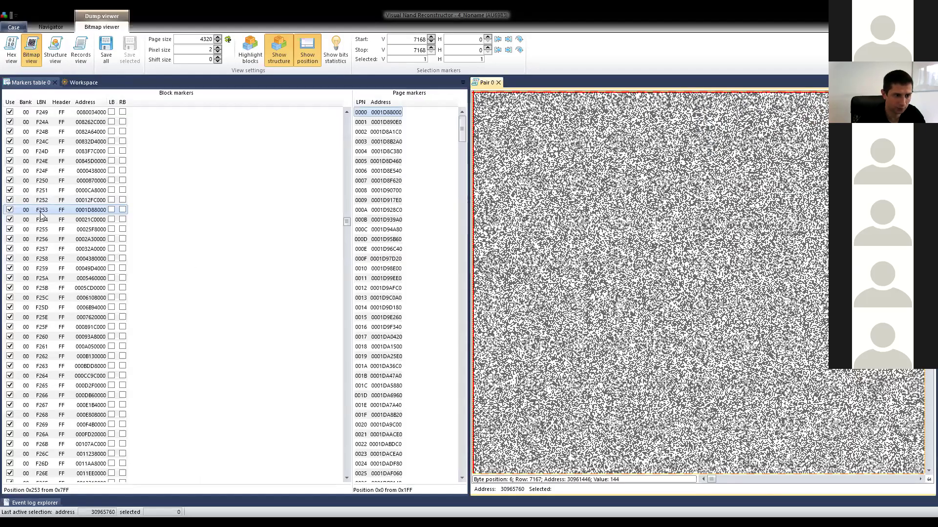
left_click(228, 130)
left_click(318, 59)
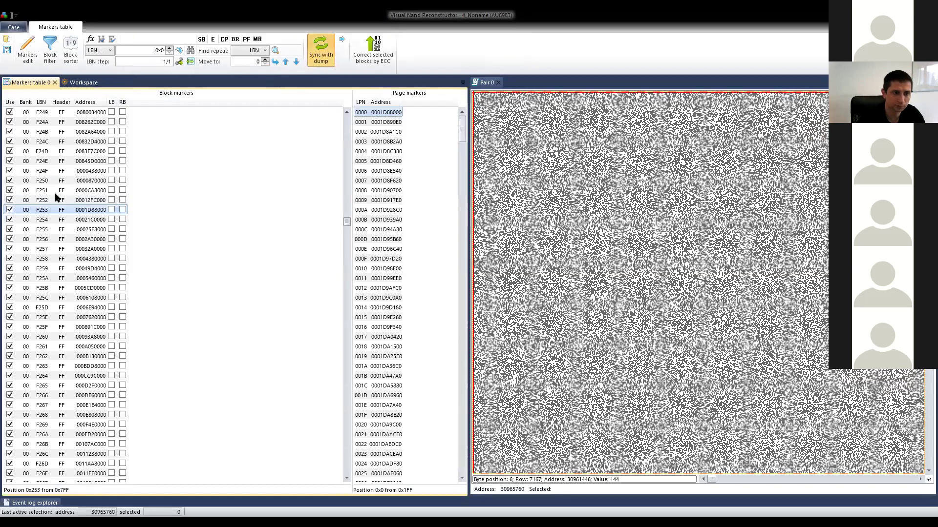
left_click(42, 221)
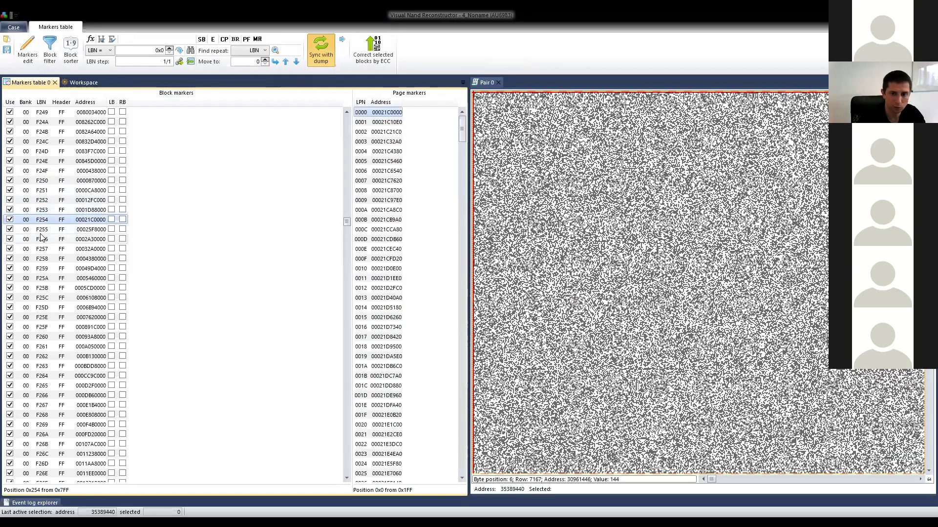
left_click(42, 241)
Inspect the dump data of bank 00 blocks near the end of the chain, between F3BC and F3FD.
left_click_drag(347, 223, 355, 297)
scroll(39, 205, "up", 10)
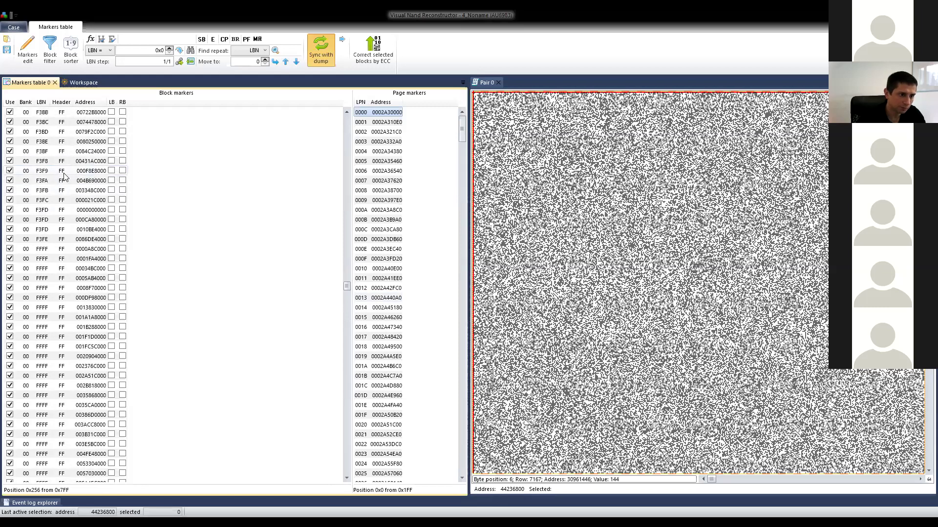
left_click(43, 232)
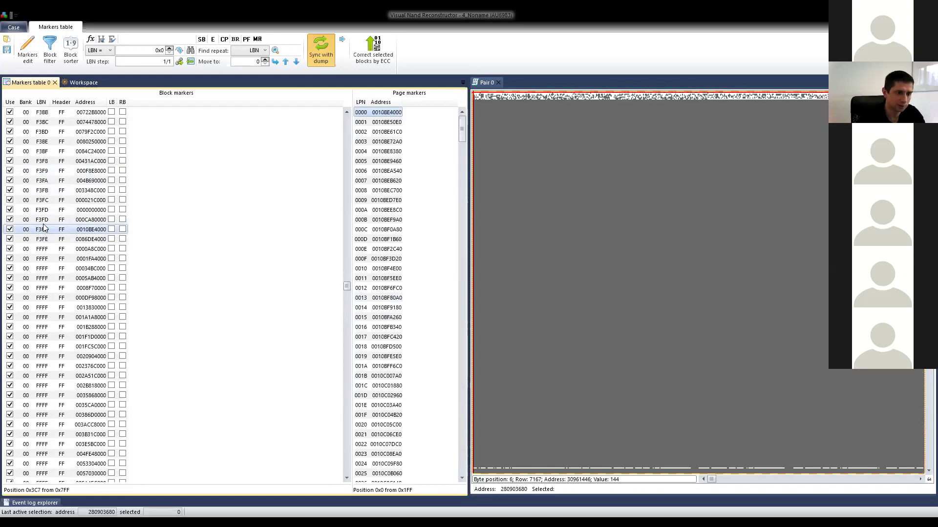
left_click(42, 195)
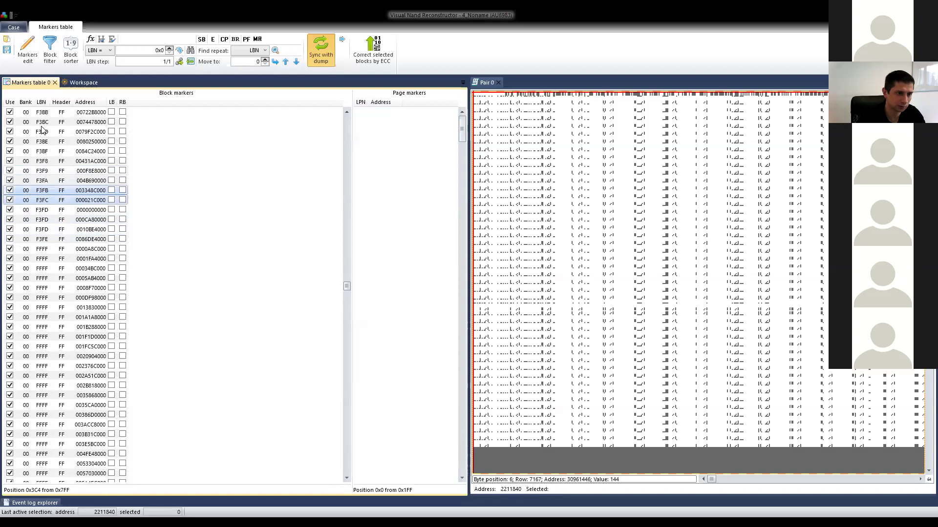
left_click(38, 144)
left_click(38, 123)
Inspect the dump data of several FFFF blocks in bank 00 and check the block list up to the start of bank 01.
left_click(42, 250)
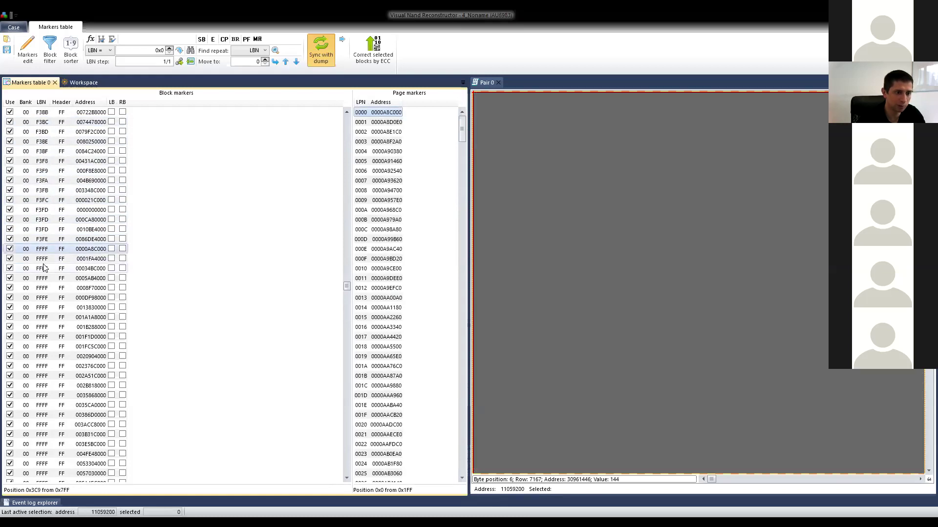
left_click(44, 268)
left_click(56, 288)
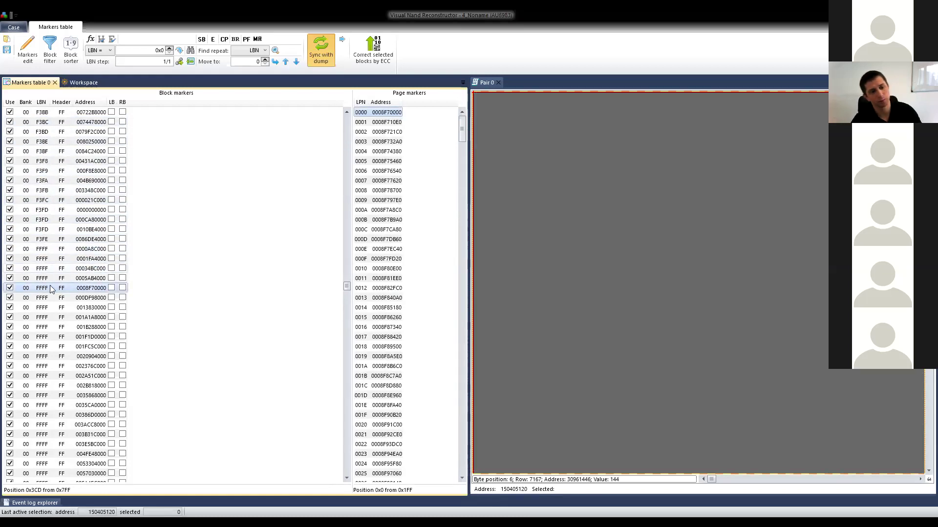
left_click(42, 346)
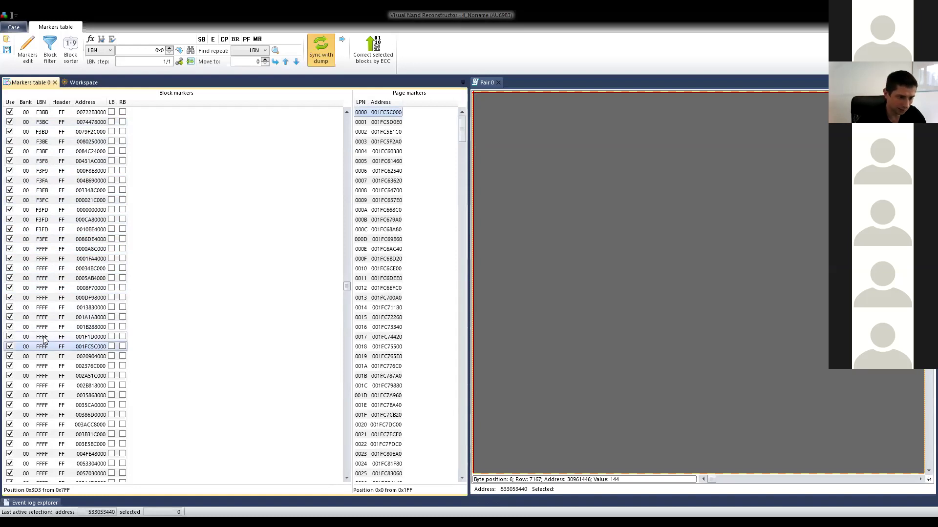
scroll(47, 334, "down", 5)
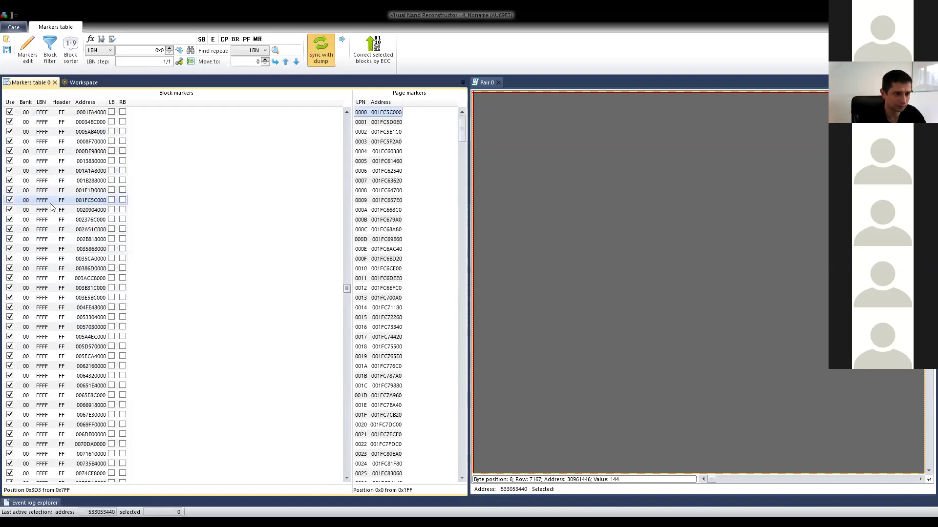
scroll(54, 239, "down", 15)
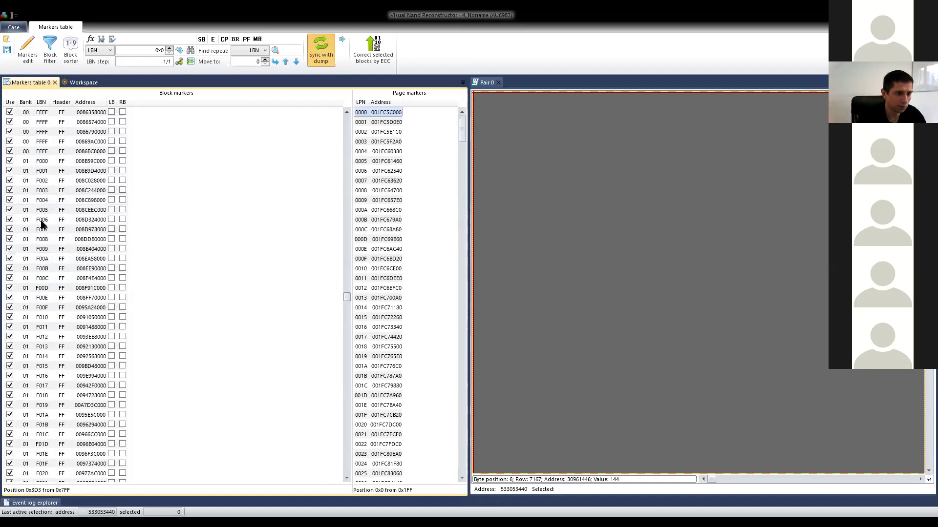
scroll(57, 194, "up", 2)
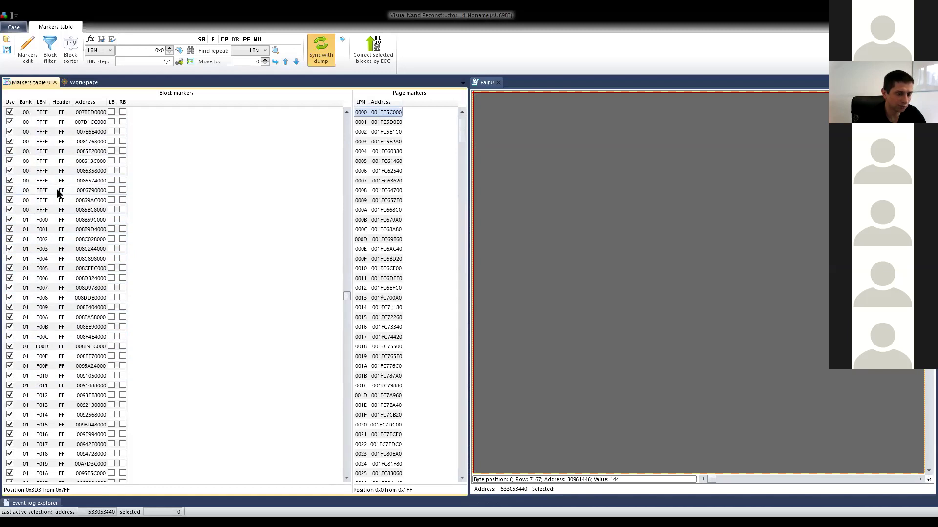
scroll(58, 194, "up", 4)
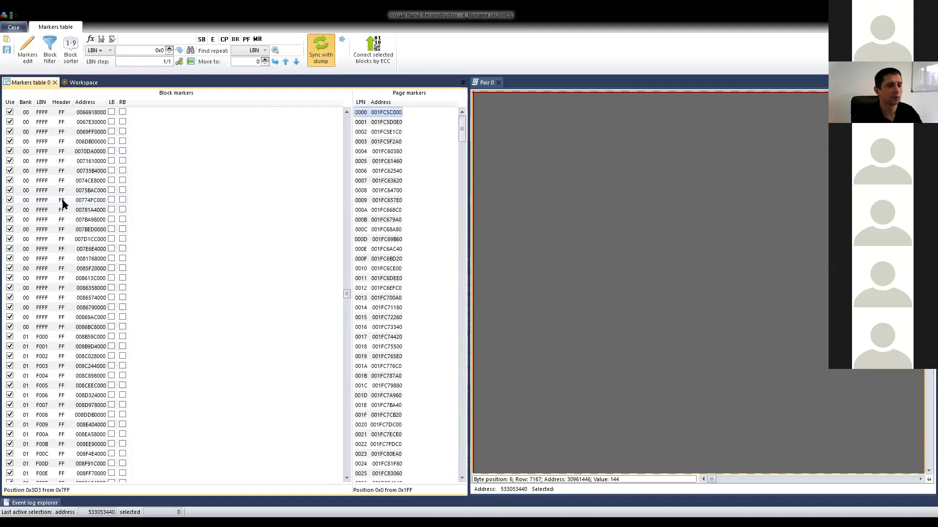
Examine the bank 00 LBN chain between F37F and F3FE for gaps in the sequence.
scroll(86, 194, "up", 13)
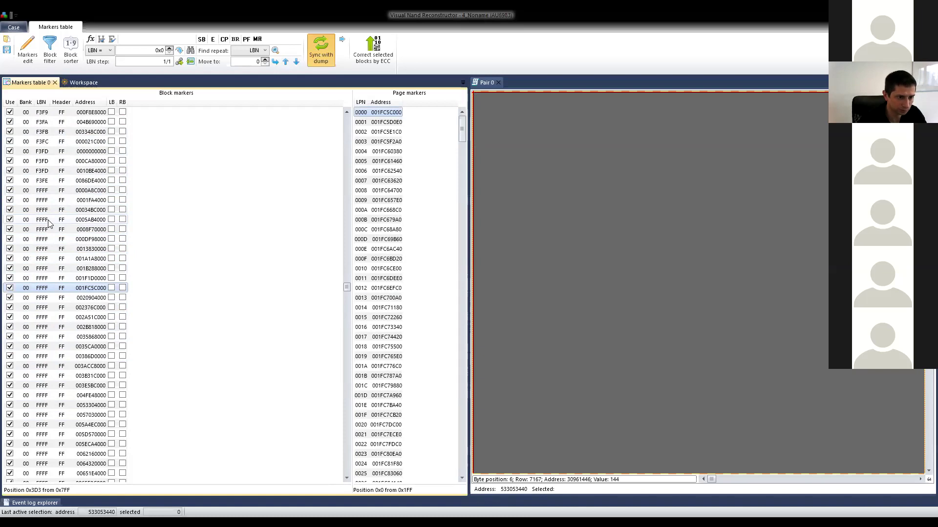
scroll(48, 223, "up", 11)
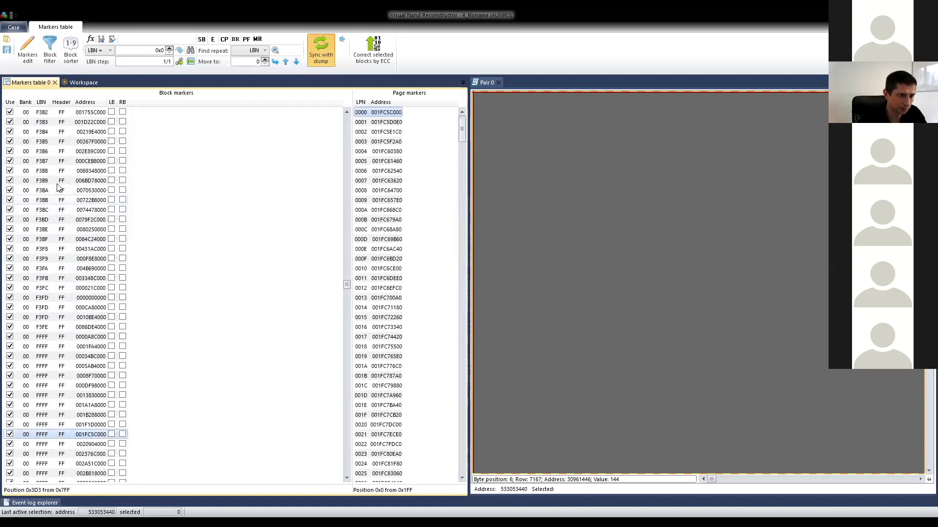
scroll(60, 183, "up", 6)
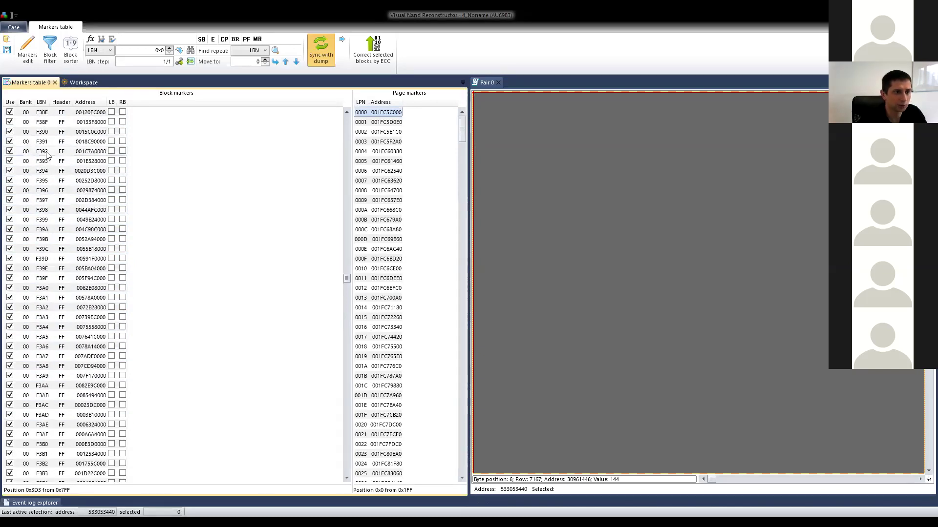
scroll(60, 181, "up", 5)
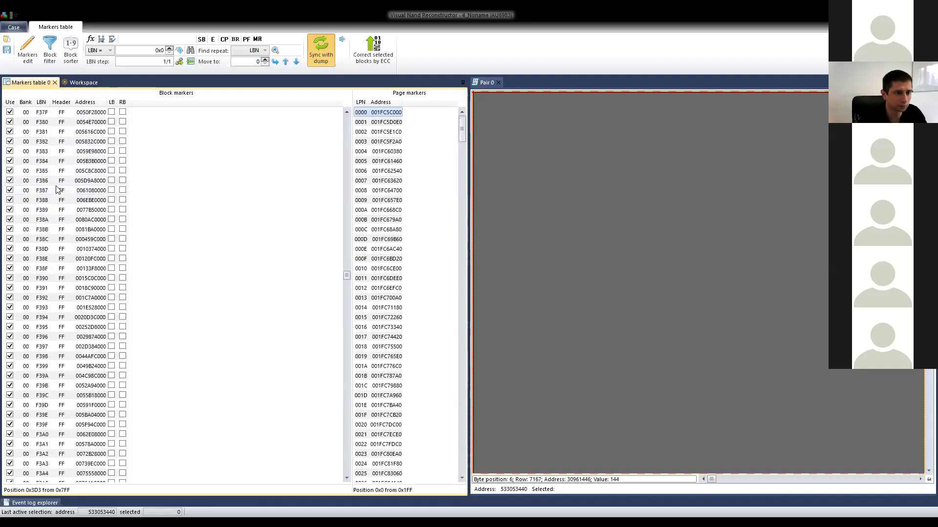
scroll(53, 190, "down", 3)
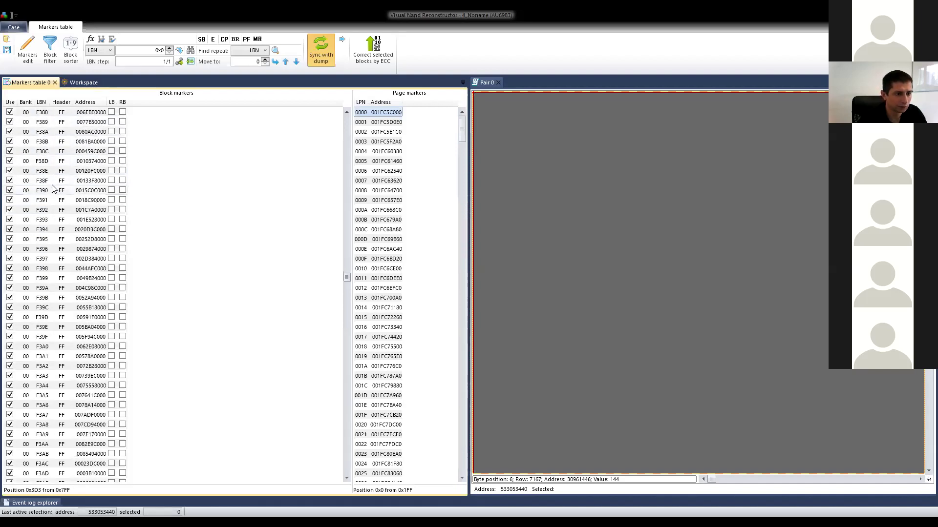
scroll(51, 191, "down", 2)
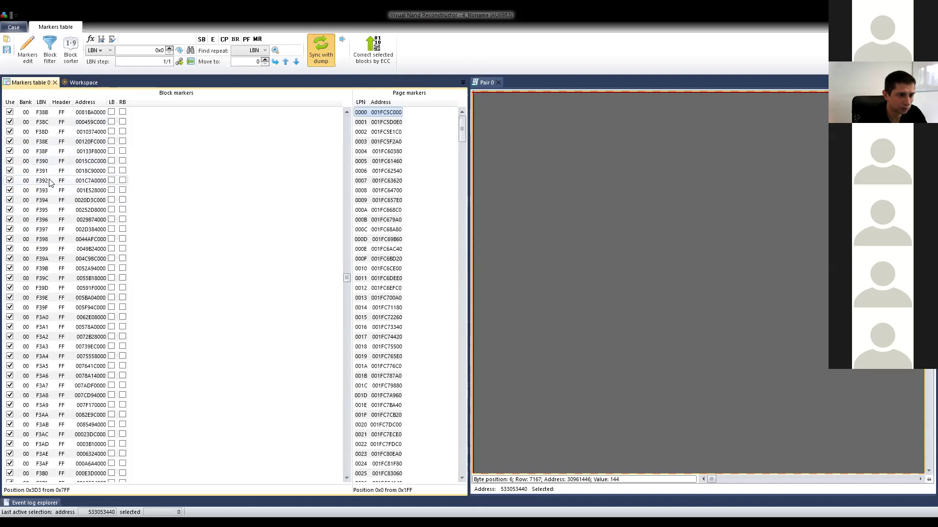
scroll(50, 191, "down", 1)
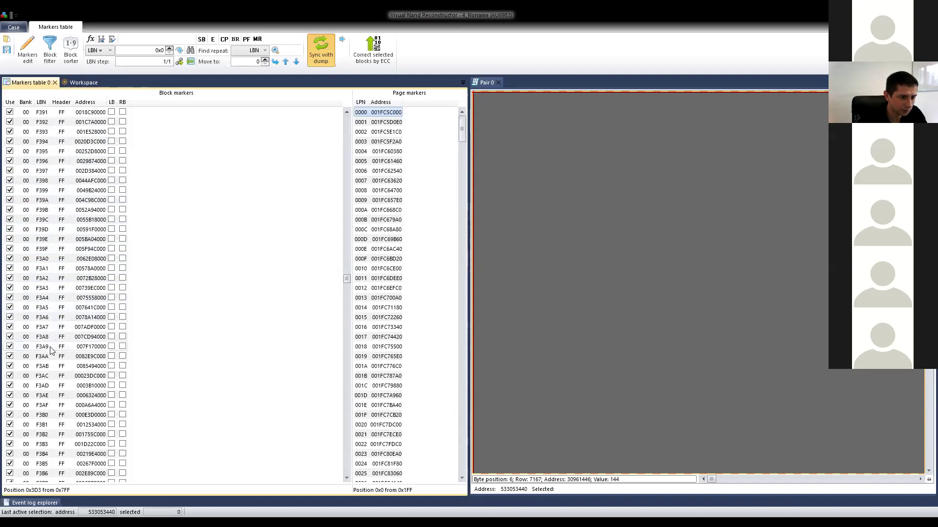
scroll(53, 359, "down", 2)
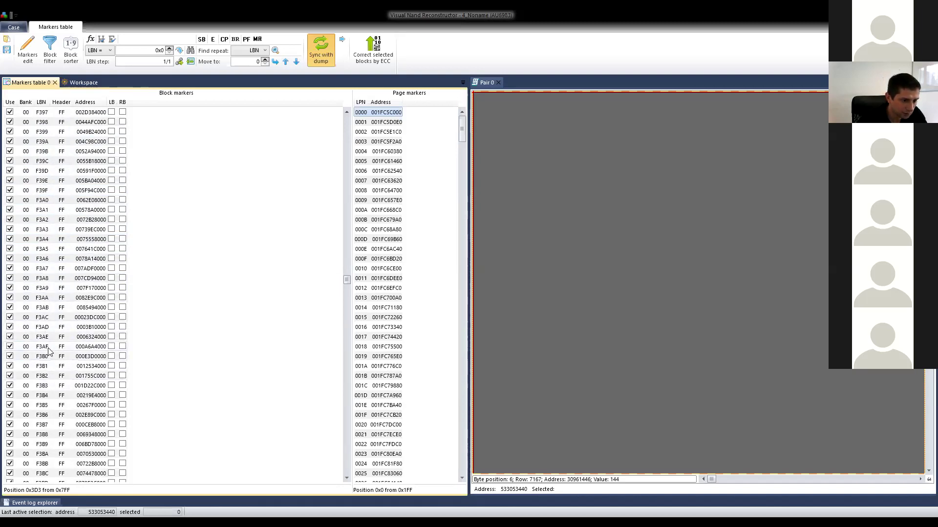
Inspect the dump data of bank 00 blocks in the F3AF to F3B3 range.
left_click(49, 355)
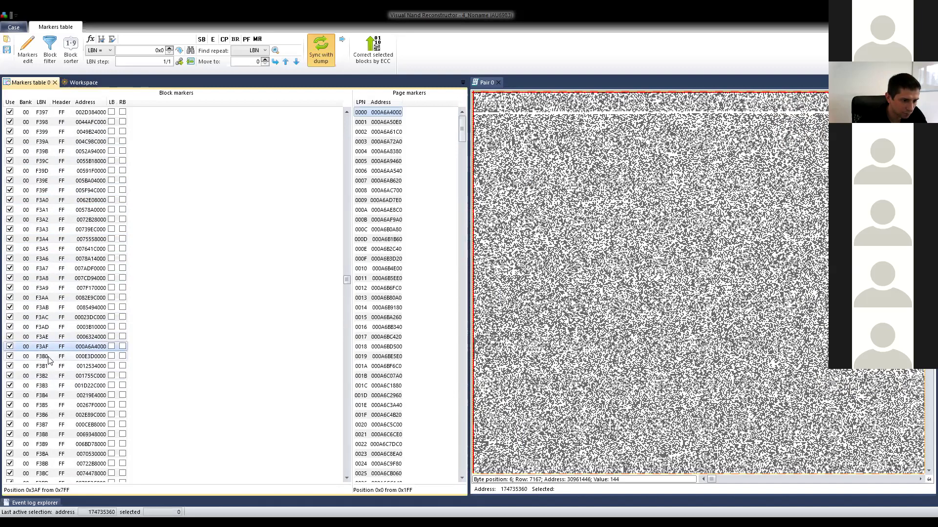
left_click(51, 375)
left_click(48, 386)
scroll(53, 405, "down", 7)
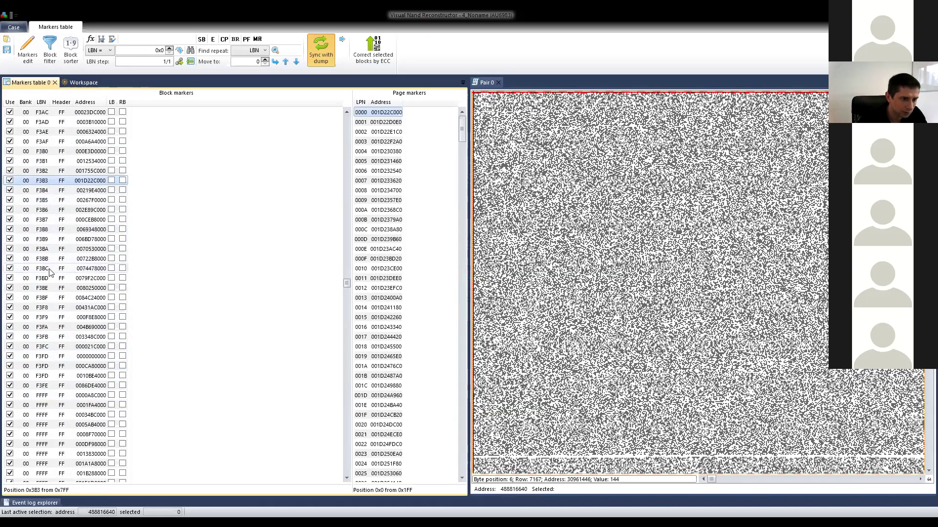
Compare the dump data of blocks F3BE, F3BF and F3F8 in bank 00, and exclude F3F8 from use.
left_click(50, 301)
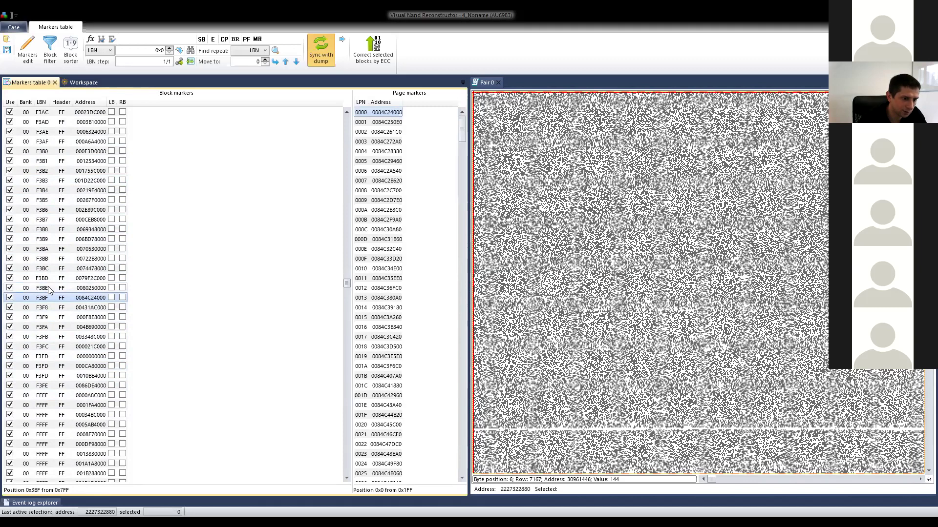
left_click(49, 289)
left_click(45, 300)
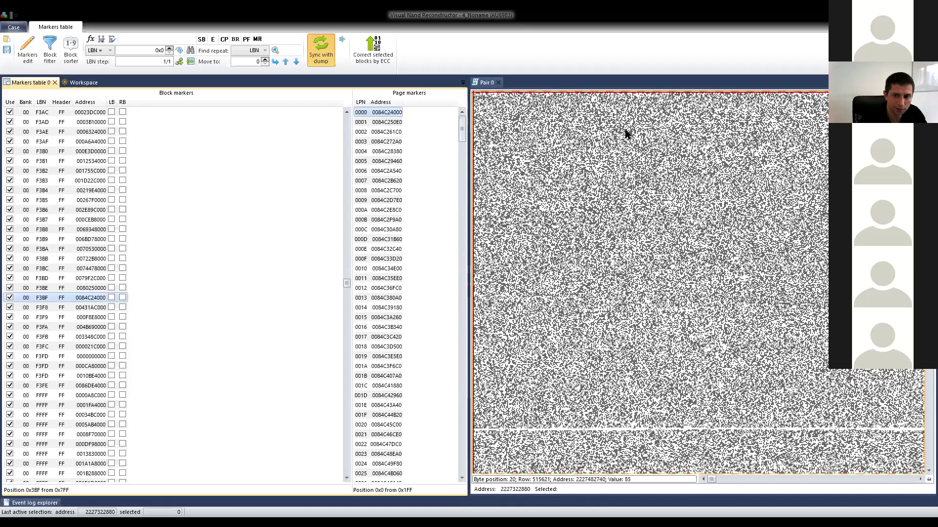
left_click(46, 311)
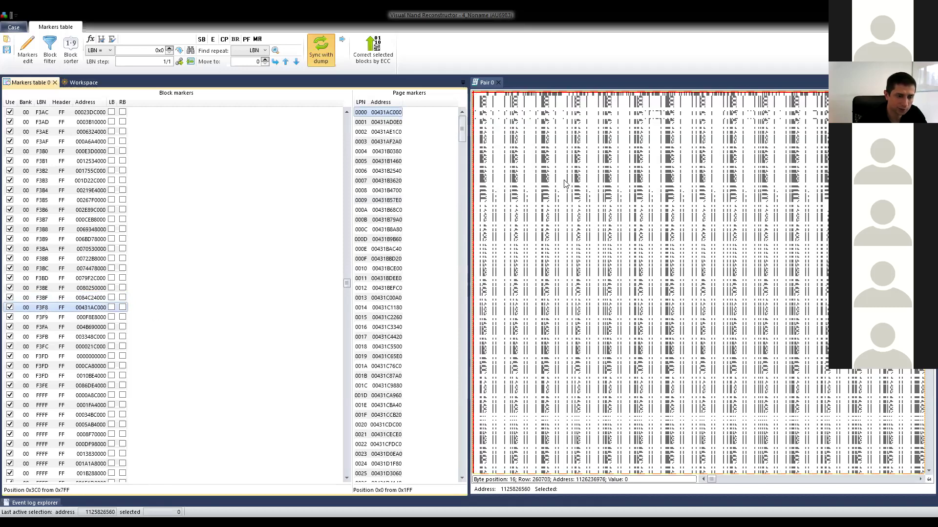
left_click(10, 307)
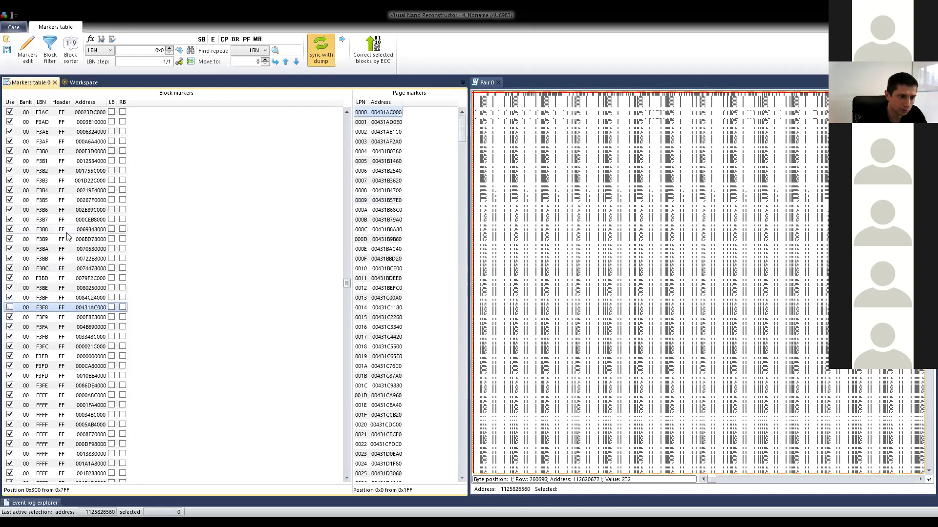
Check the block list from F3F8 in bank 00 to the start of bank 01.
scroll(44, 235, "down", 6)
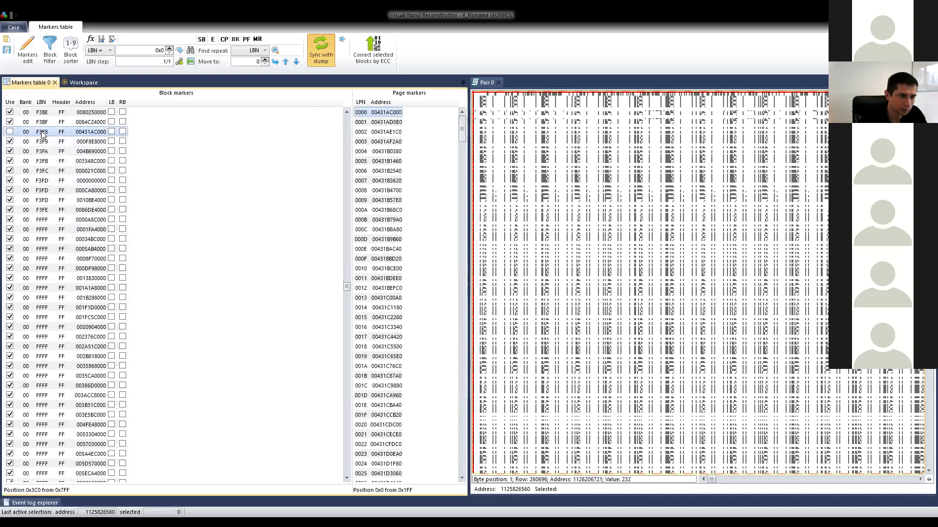
scroll(52, 258, "down", 15)
scroll(53, 258, "up", 1)
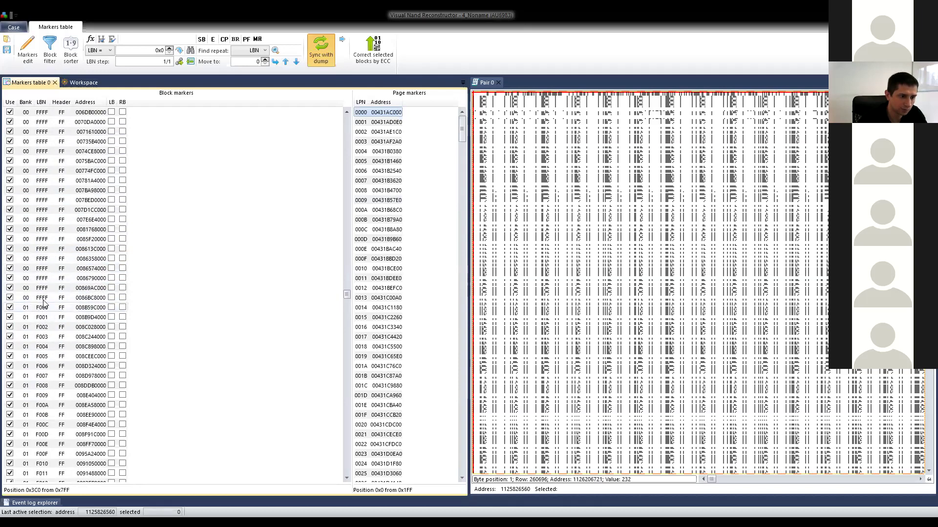
scroll(62, 234, "up", 5)
scroll(59, 237, "up", 13)
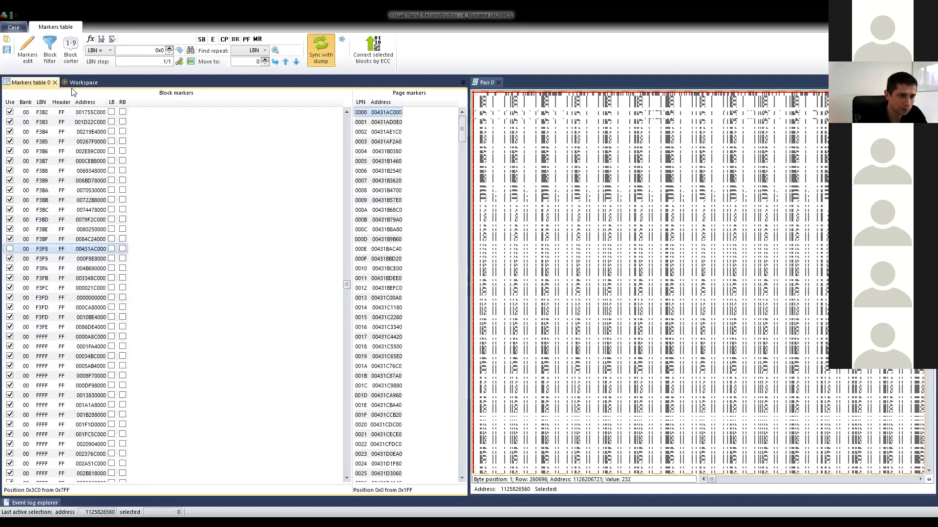
left_click(51, 49)
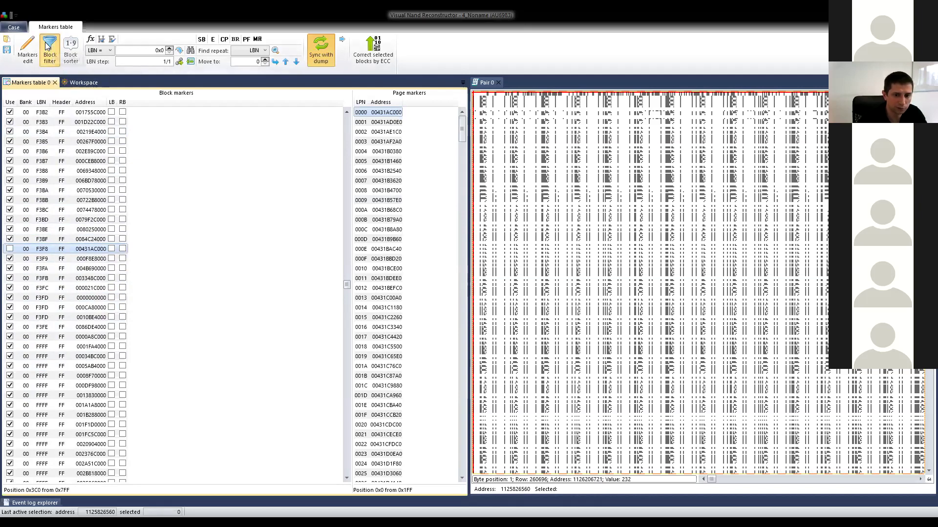
left_click(468, 263)
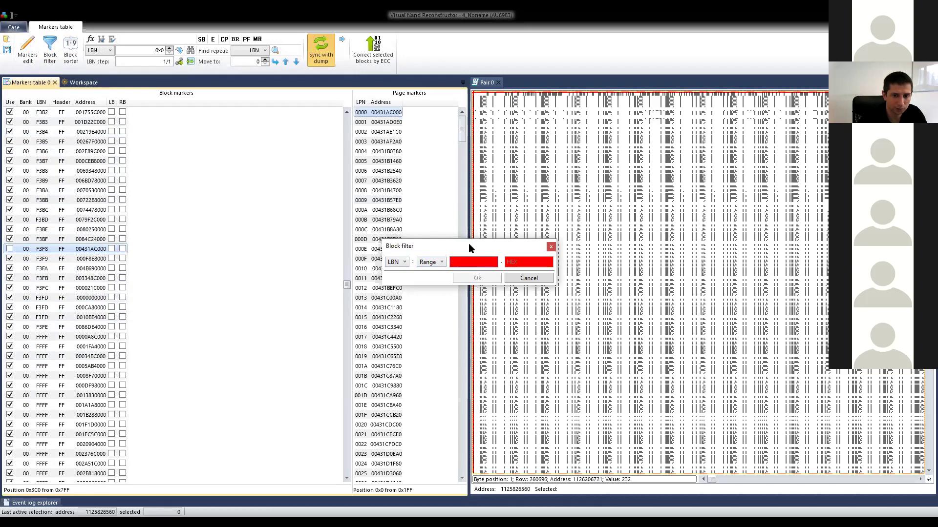
left_click_drag(468, 244, 365, 206)
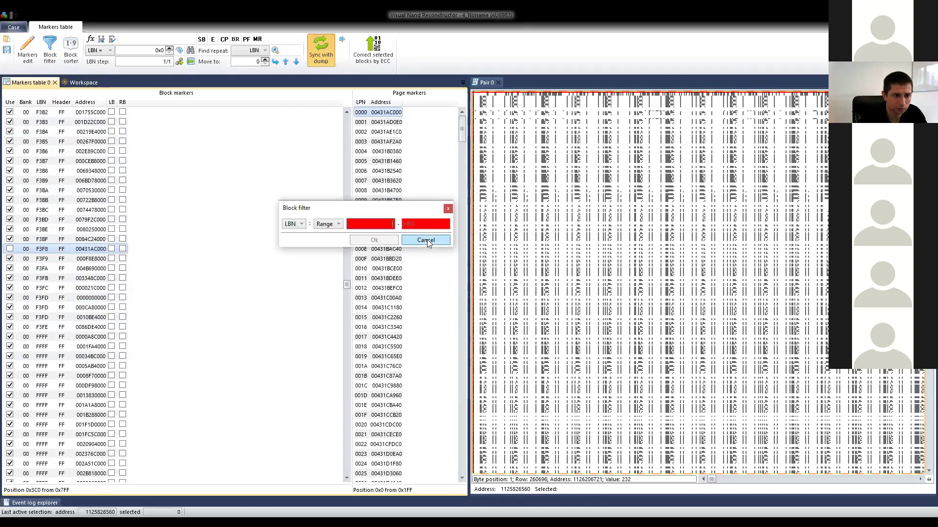
left_click(426, 240)
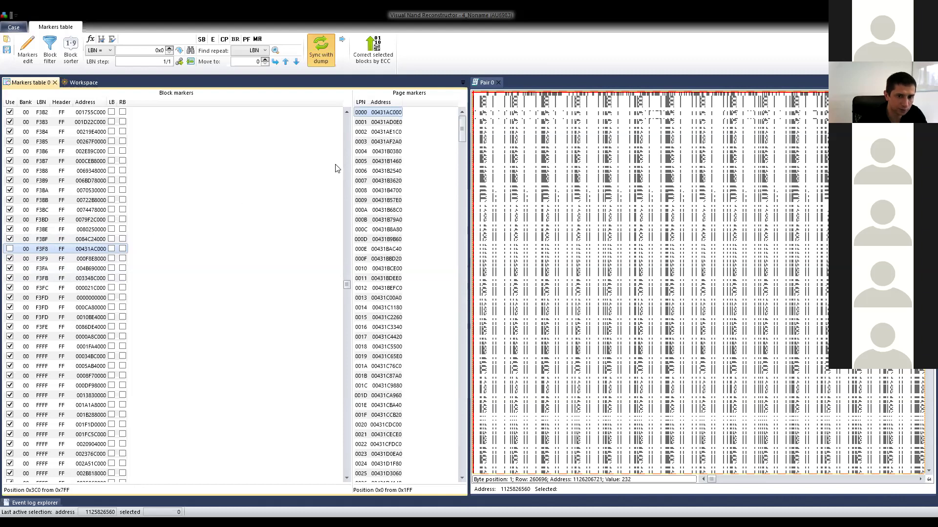
Examine the end of the bank 01 LBN chain and inspect the dump data of its out-of-sequence blocks between F1E4 and F34D.
left_click(344, 371)
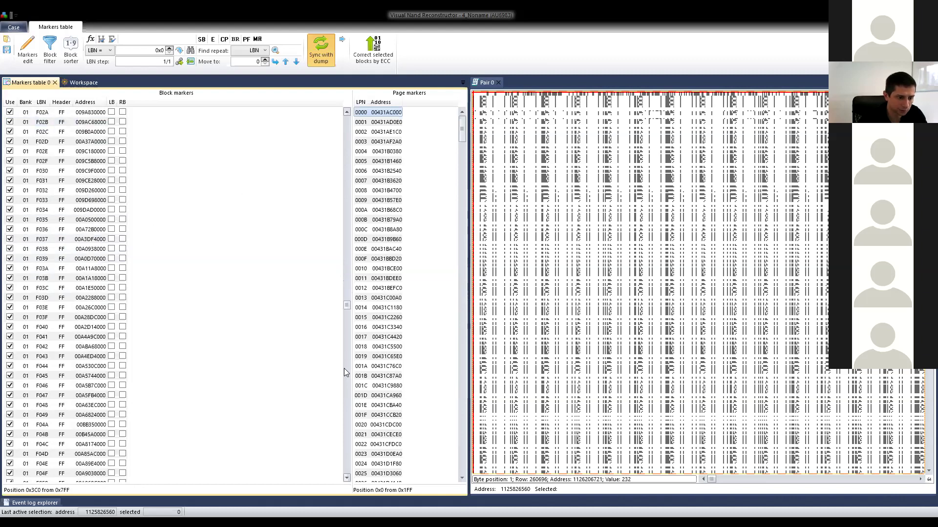
left_click(343, 419)
left_click_drag(347, 395, 345, 353)
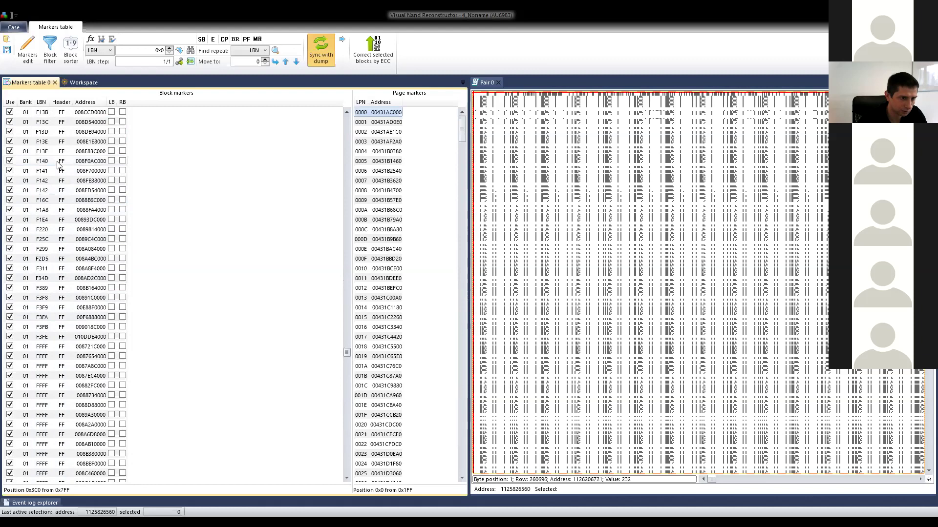
scroll(49, 197, "up", 4)
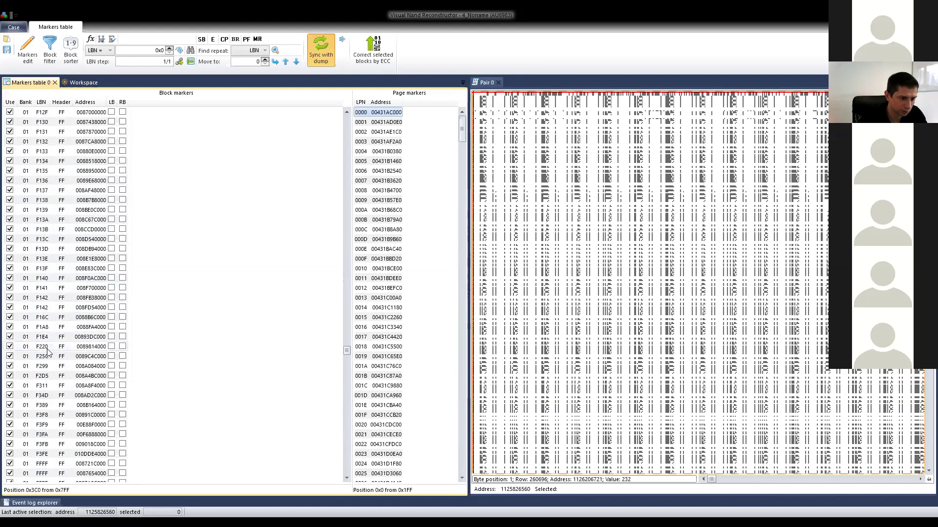
left_click(58, 287)
left_click(51, 336)
key("Down")
key("Down")
key("Down")
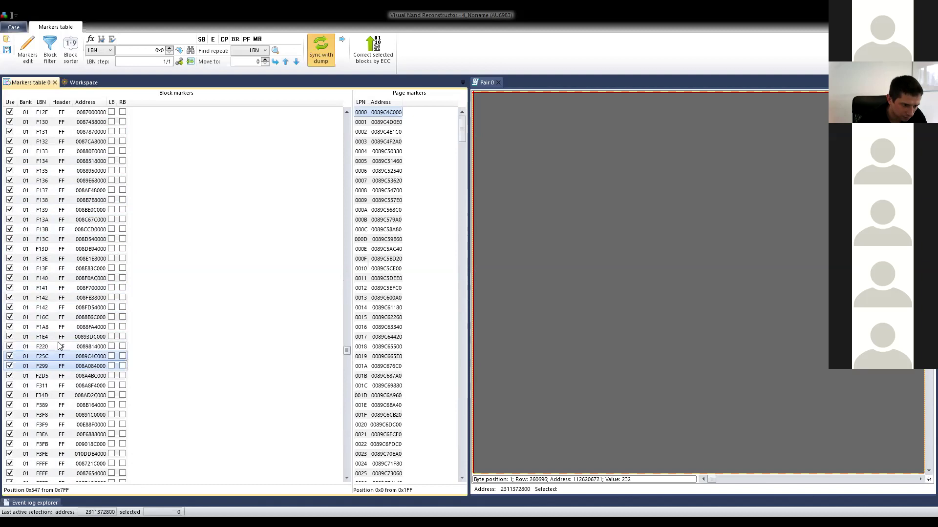
left_click(51, 394)
Inspect the dump data of blocks F000, F3F8 and F3BF in bank 00 to establish the valid LBN range.
left_click_drag(346, 350, 347, 111)
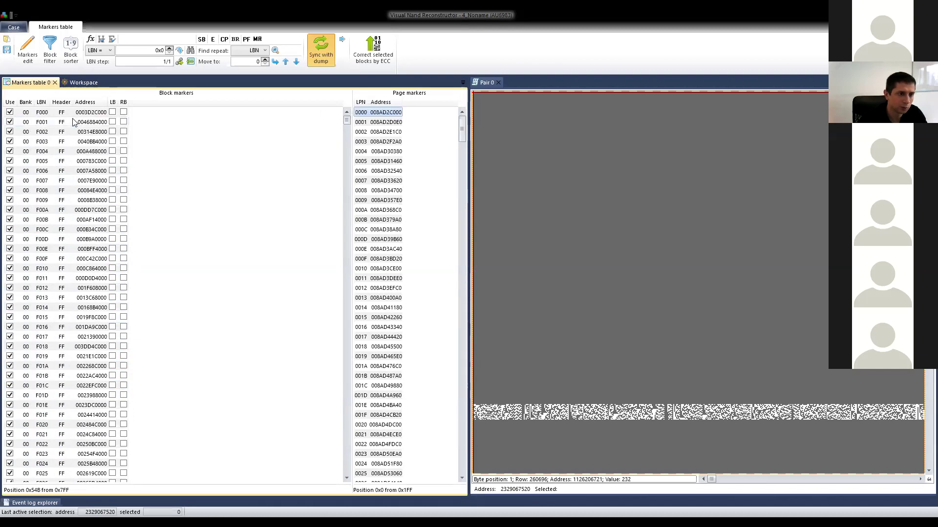
left_click(55, 116)
left_click_drag(346, 120, 324, 282)
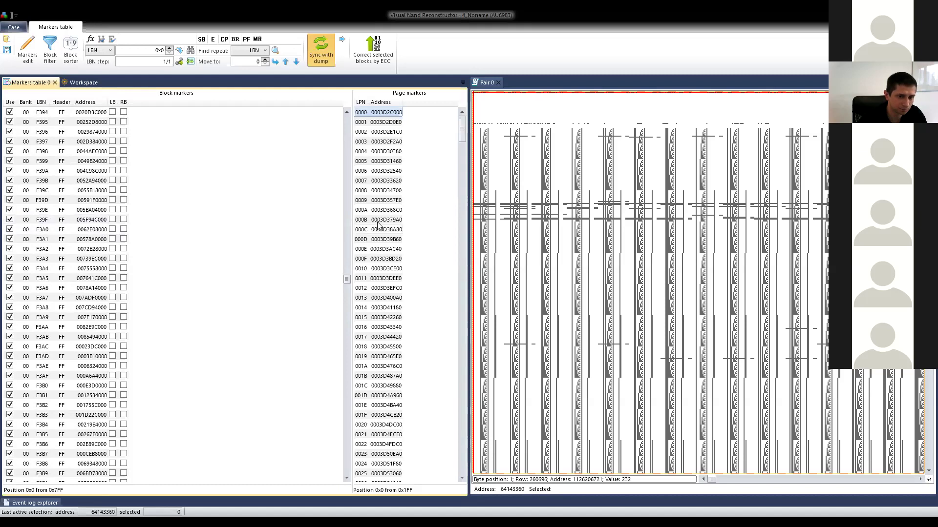
left_click(345, 273)
left_click_drag(344, 278, 345, 287)
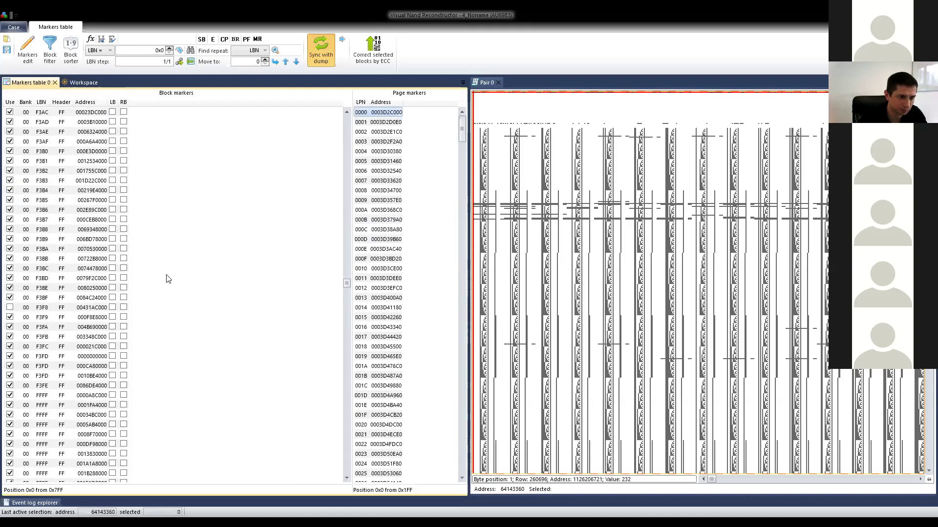
left_click(51, 308)
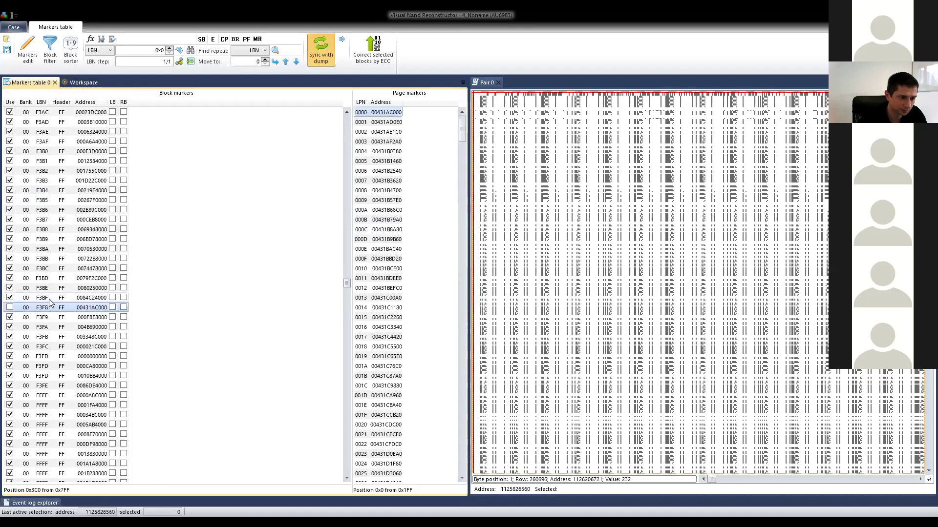
left_click(49, 299)
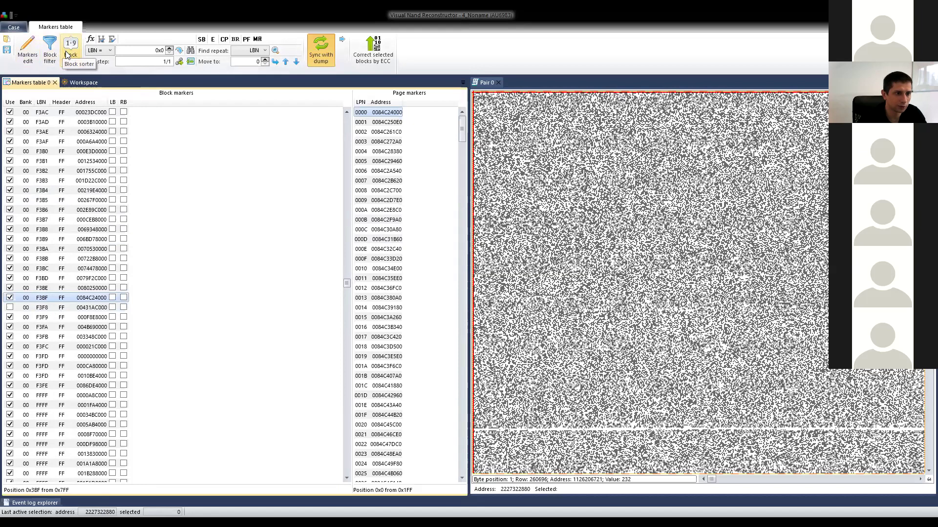
Filter the blocks by the LBN range f000 to f3bf and check the Use marks up to the start of bank 01.
left_click(50, 59)
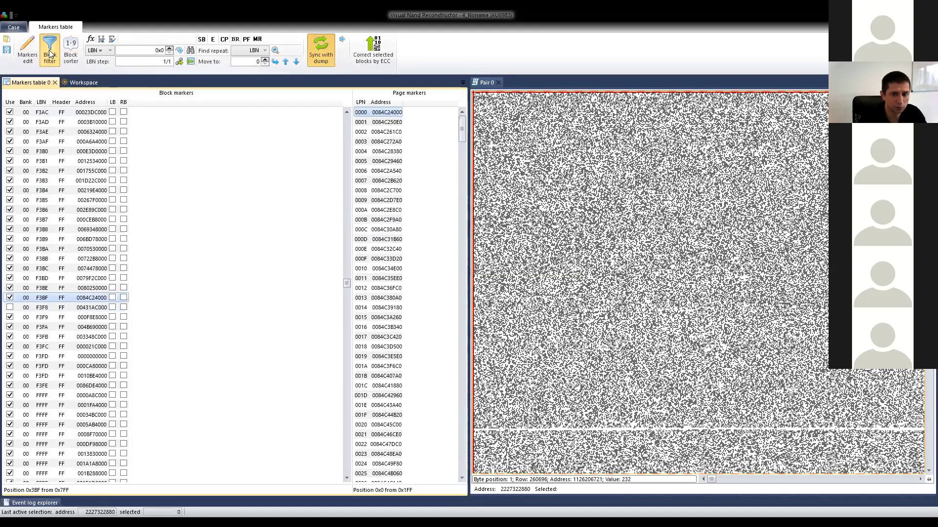
left_click(473, 263)
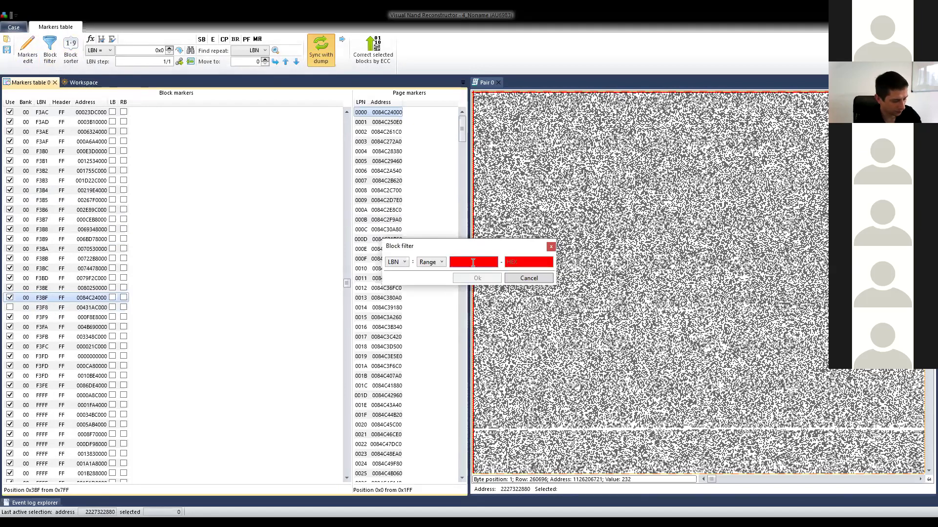
type("f000")
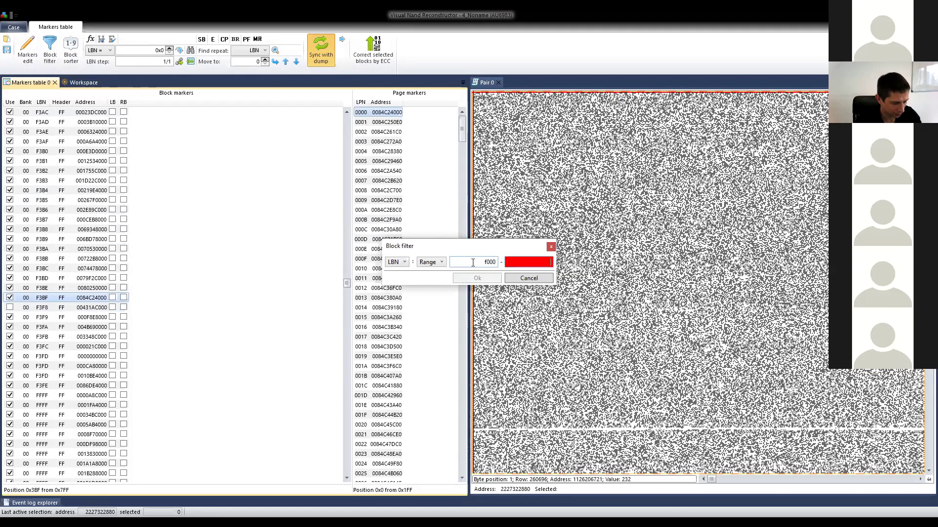
type("f3bf")
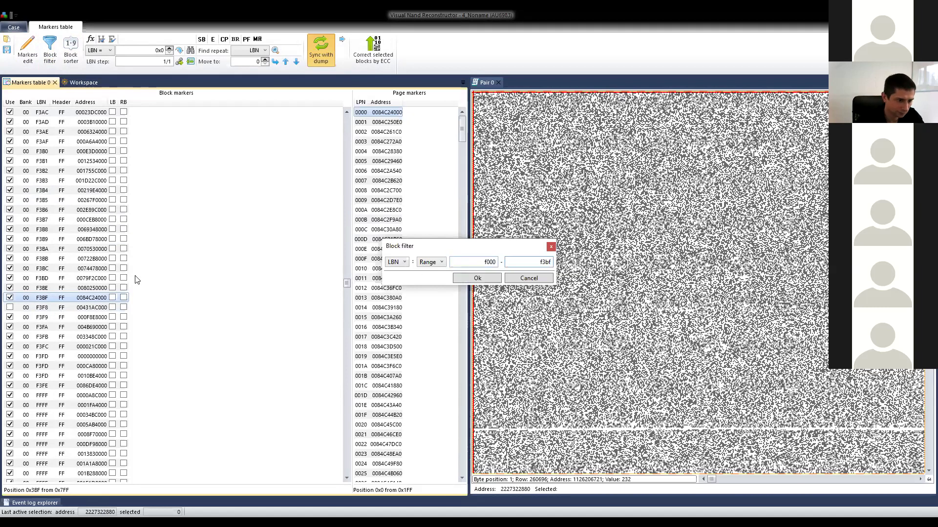
left_click(470, 280)
scroll(29, 299, "down", 2)
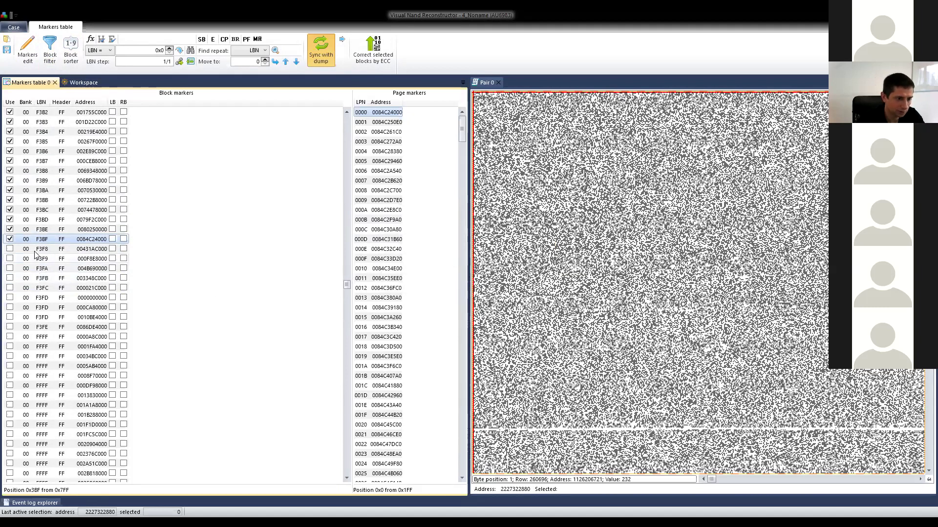
scroll(48, 246, "down", 2)
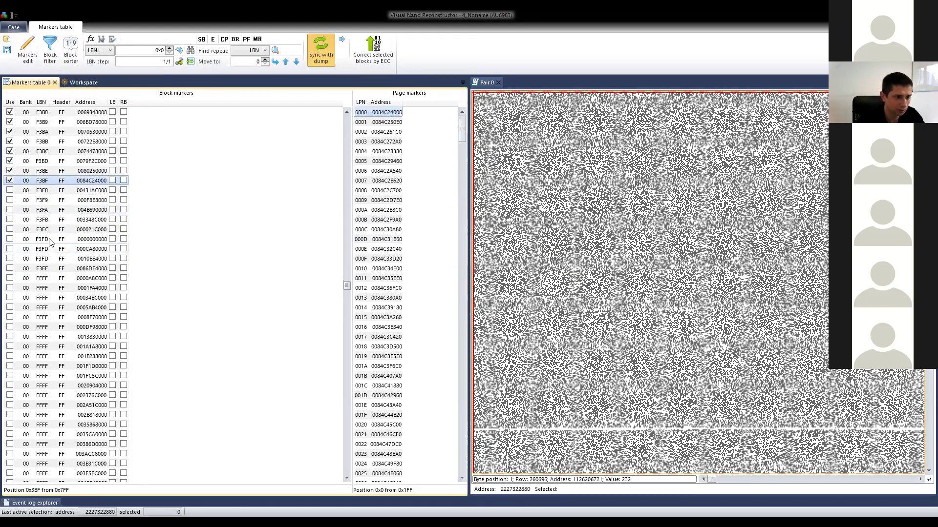
scroll(51, 211, "down", 8)
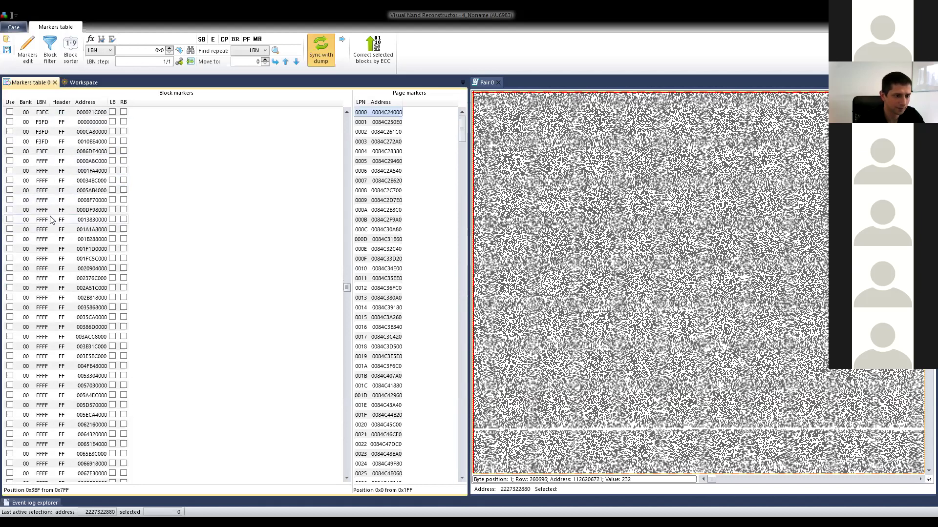
scroll(50, 219, "down", 11)
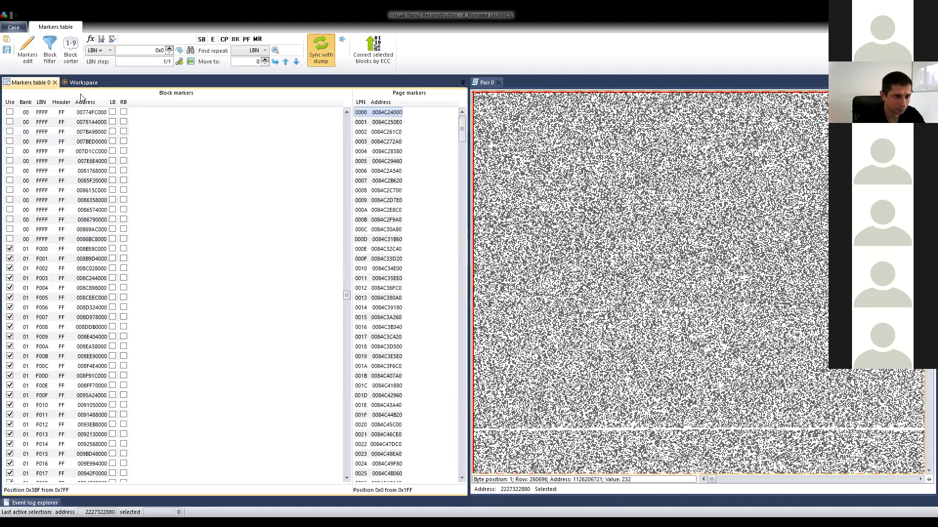
Sort the blocks with the default Block sorter setting and select the first block, F000 in bank 00.
left_click(70, 49)
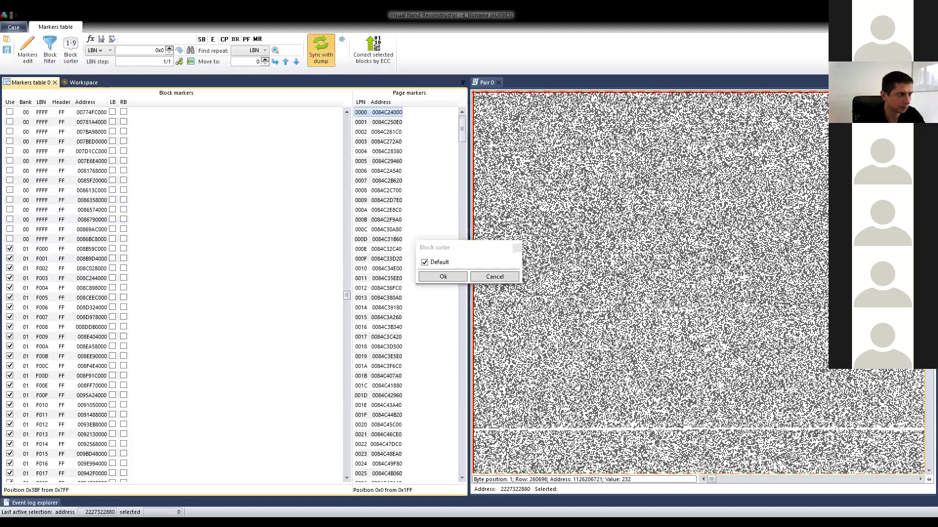
left_click(442, 278)
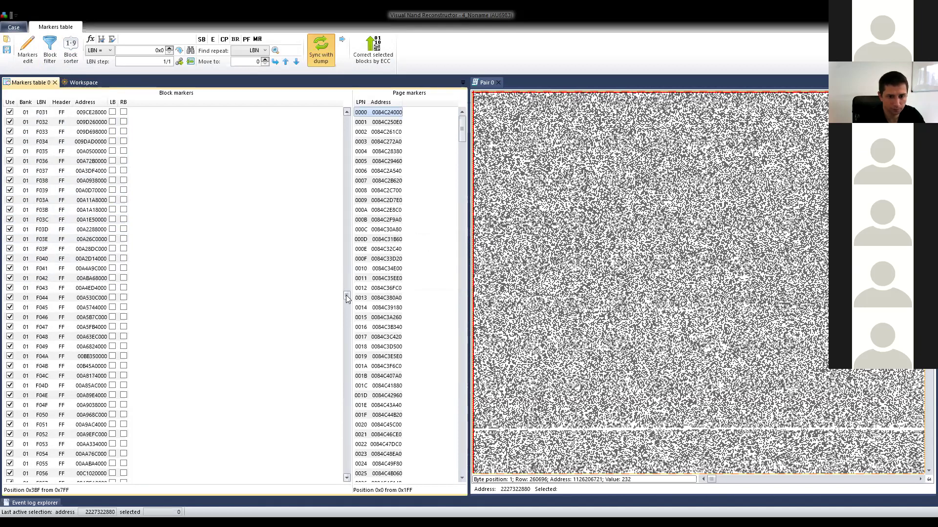
left_click_drag(346, 297, 345, 117)
scroll(72, 126, "down", 12)
left_click(355, 122)
mouse_move(348, 128)
left_mouse_down()
mouse_move(350, 189)
mouse_move(349, 113)
left_mouse_up()
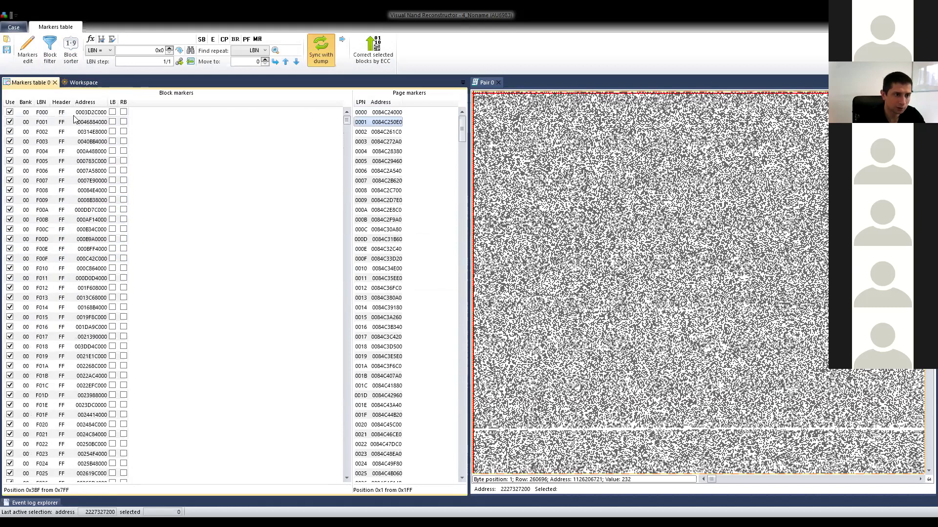
left_click(65, 113)
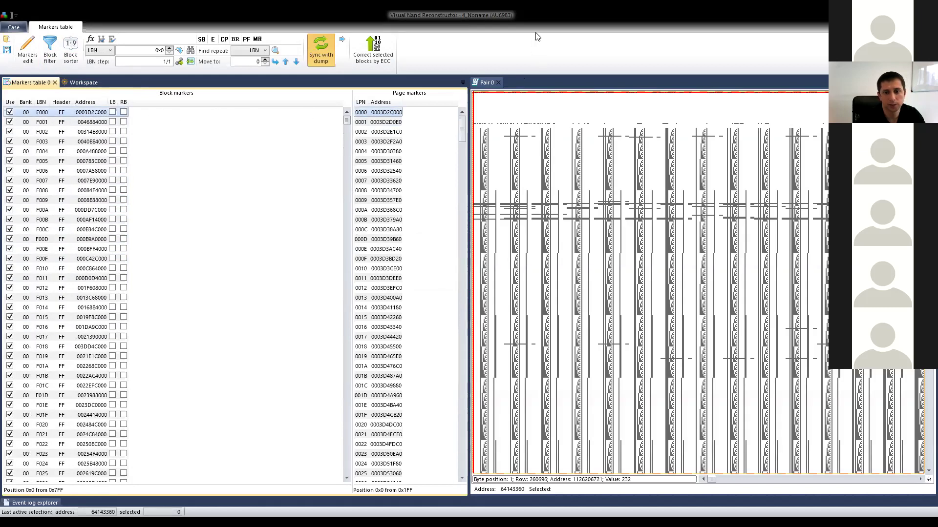
Consult the Block Management slide in the presentation, and search the markers table for a break in the LBN chain with LBN step 1/1.
key("alt+Tab")
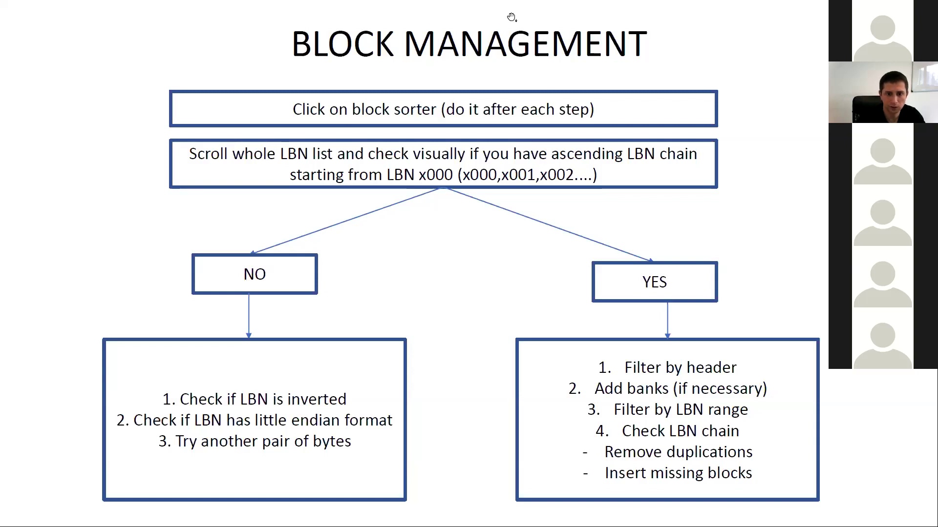
key("alt+Tab")
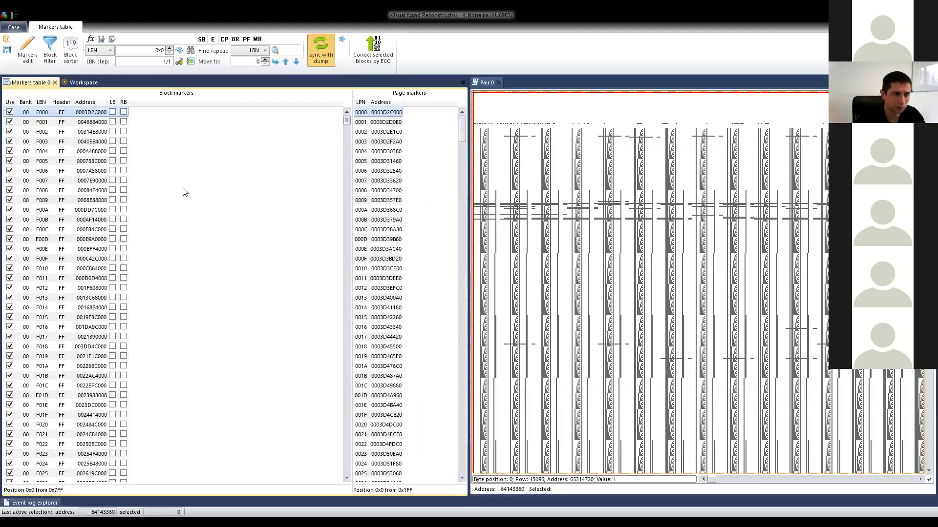
left_click(180, 62)
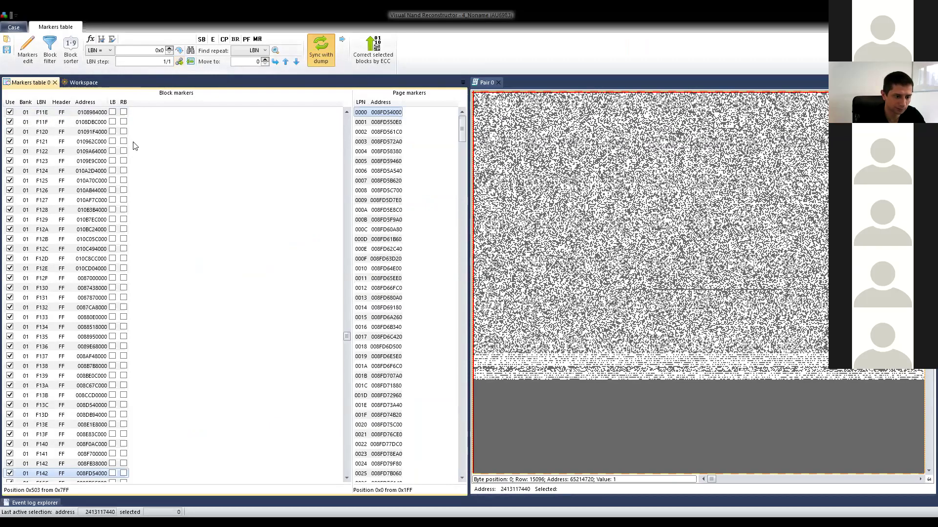
scroll(82, 203, "down", 9)
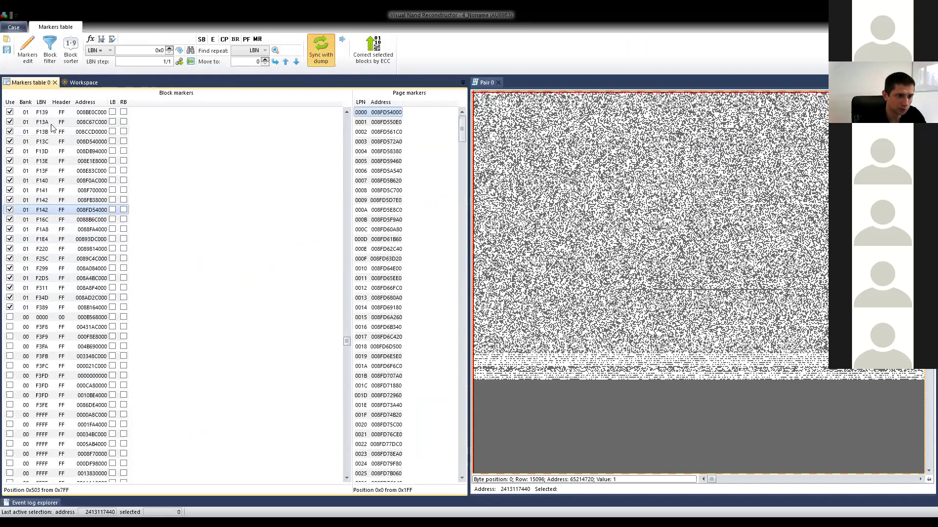
Compare the dump data of the two duplicate F142 blocks in bank 01 and inspect the following block, F16C.
left_click(50, 209)
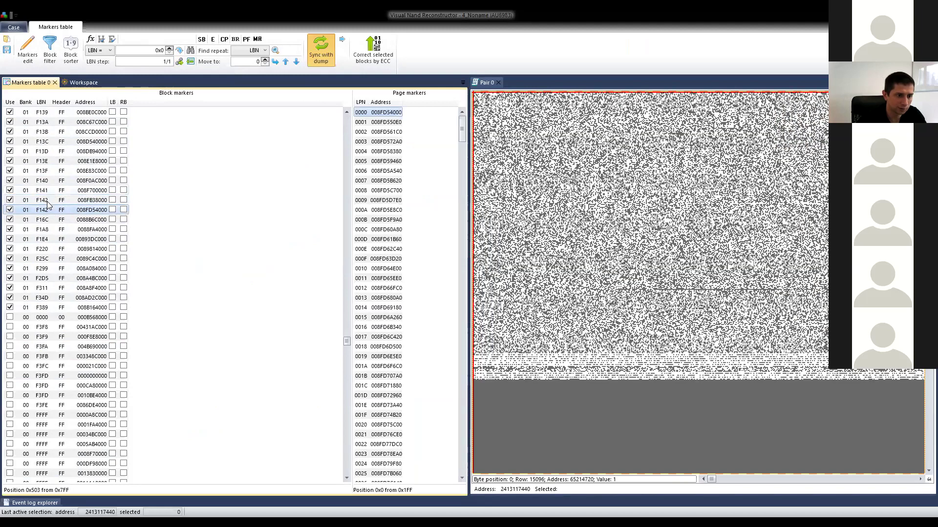
left_click(47, 200)
left_click(47, 208)
left_click(48, 200)
left_click(47, 208)
left_click(46, 202)
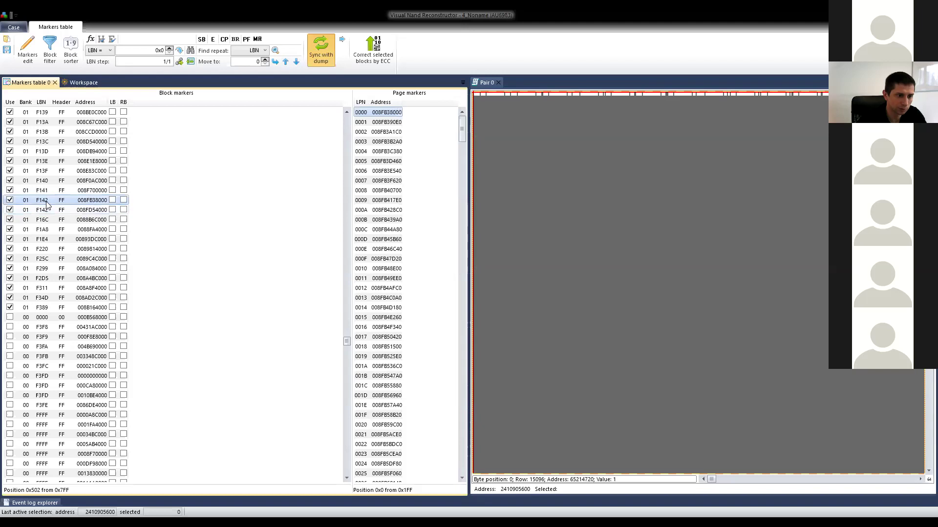
left_click(47, 219)
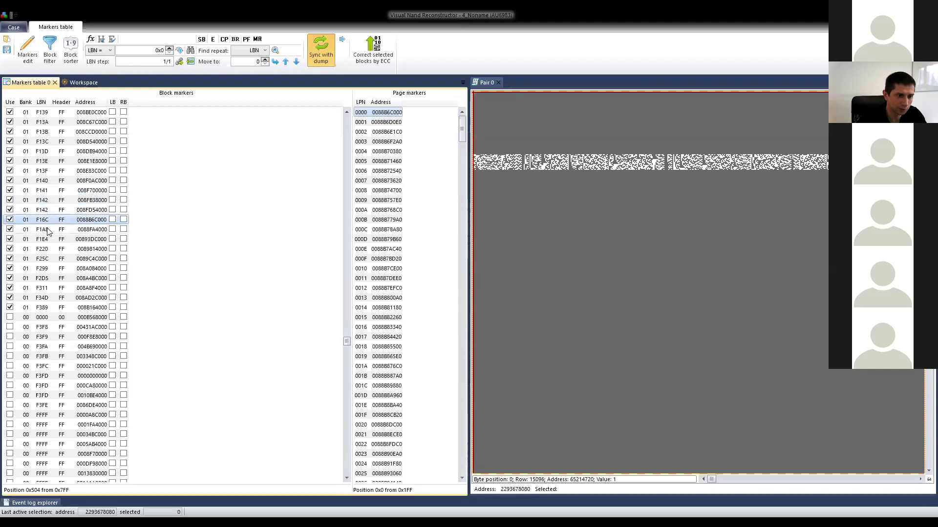
Inspect the dump data of the bank 01 blocks from F1A8 through F389.
left_click(47, 229)
left_click(48, 239)
left_click(48, 249)
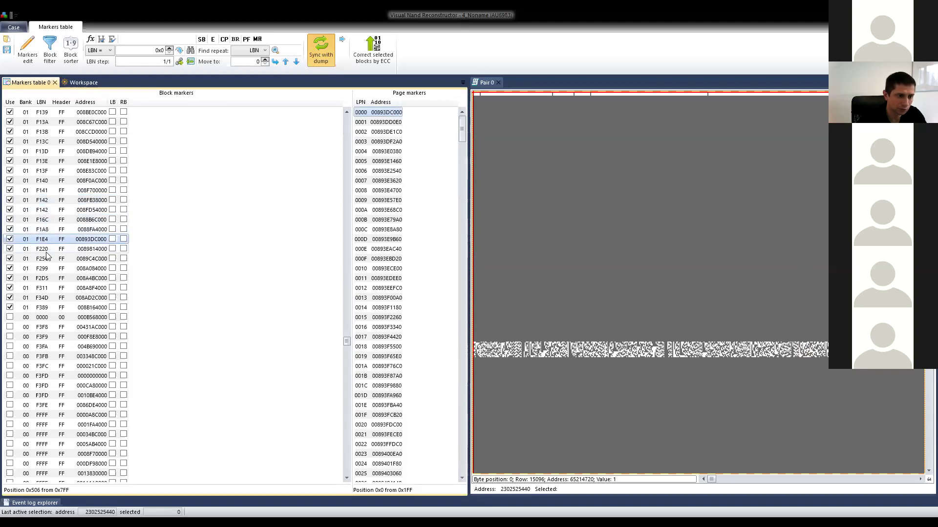
left_click(47, 259)
left_click(49, 290)
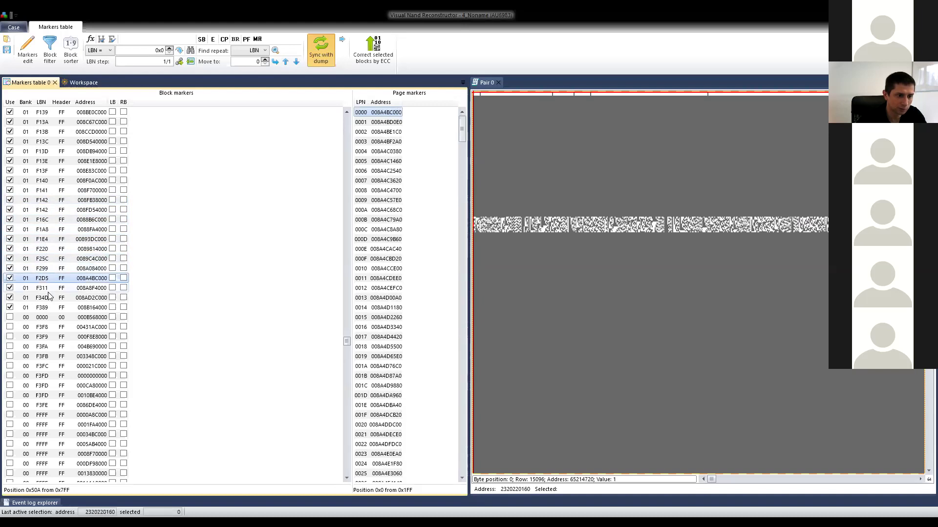
left_click(49, 299)
left_click(37, 309)
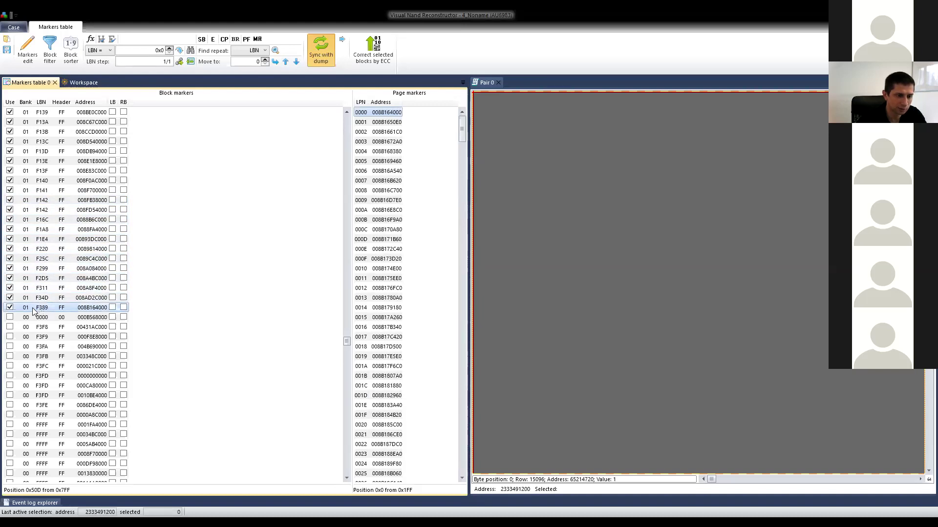
Exclude the bank 01 blocks F16C through F389 from use.
left_click(10, 308)
left_click(9, 297)
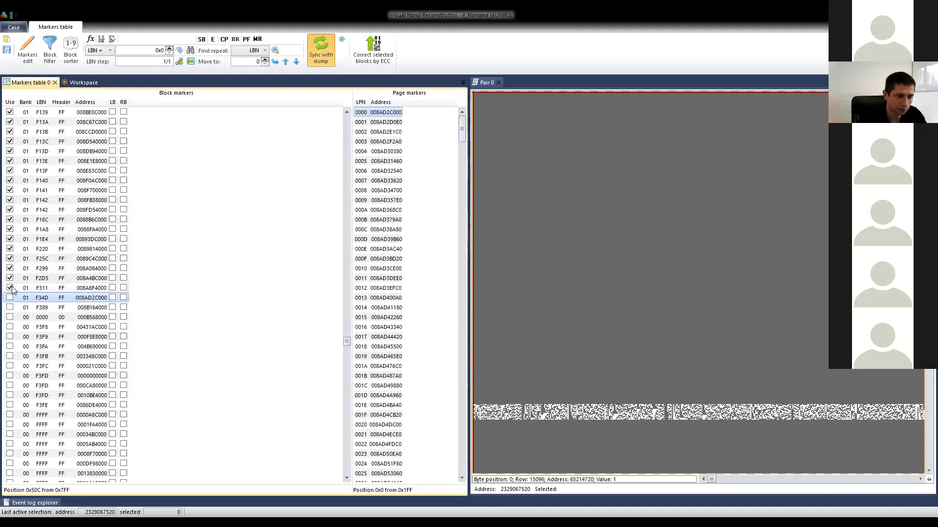
left_click(10, 287)
left_click(10, 278)
left_click(10, 268)
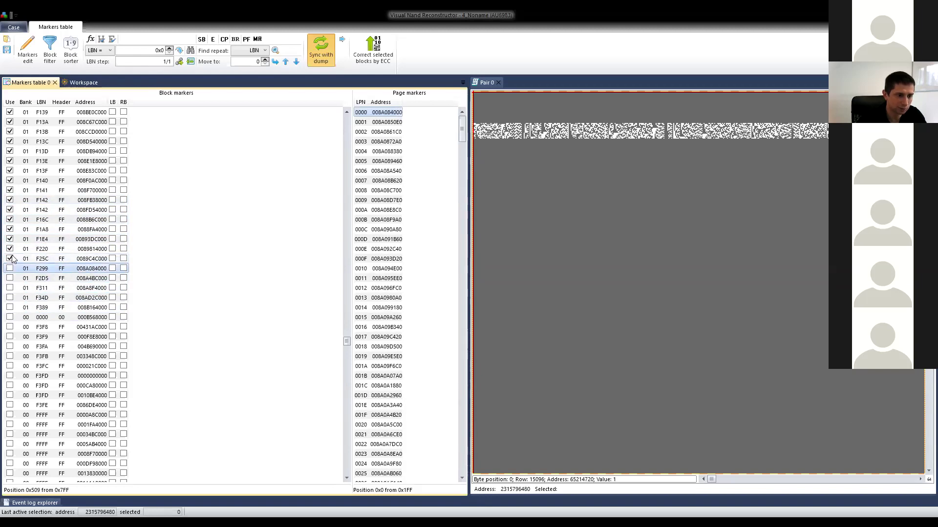
left_click(10, 258)
left_click(10, 249)
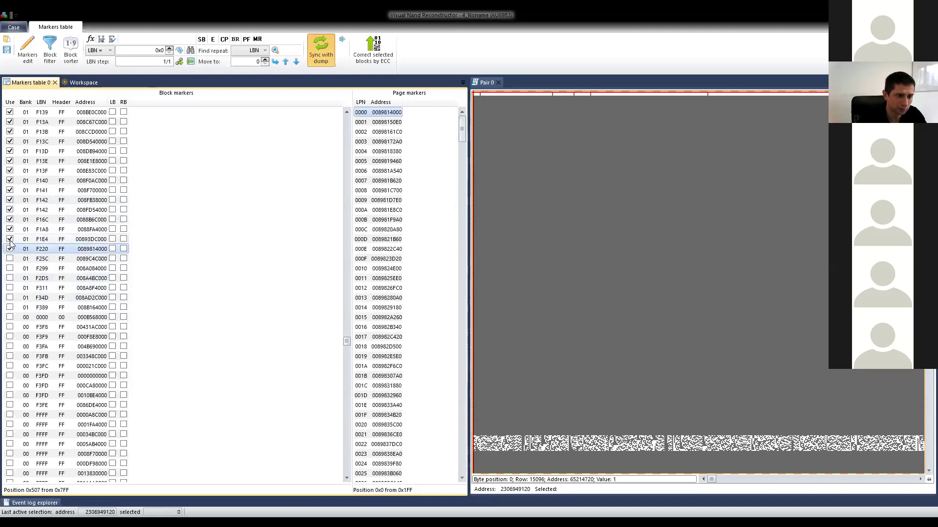
left_click(10, 238)
left_click(10, 229)
left_click(10, 219)
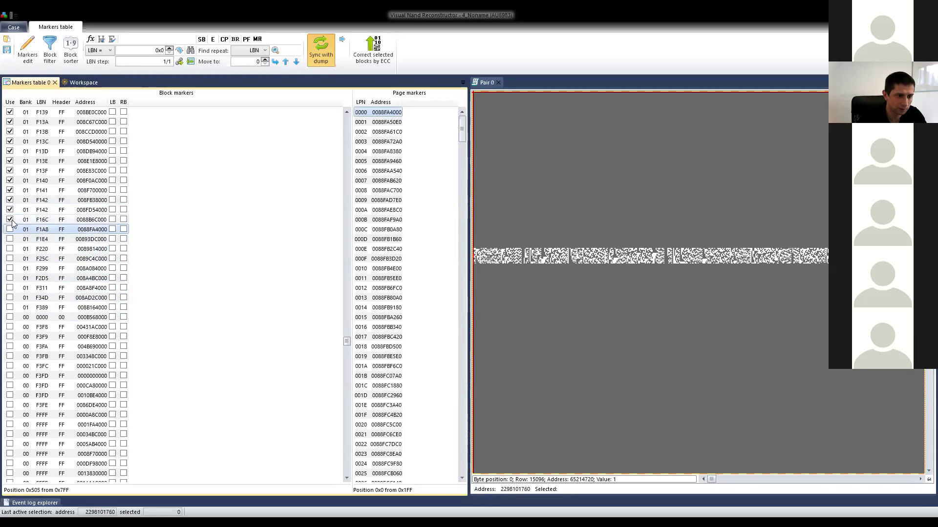
Compare the dump data of the two F142 blocks at addresses 008FB38000 and 008FD54000 in bank 01.
left_click(48, 211)
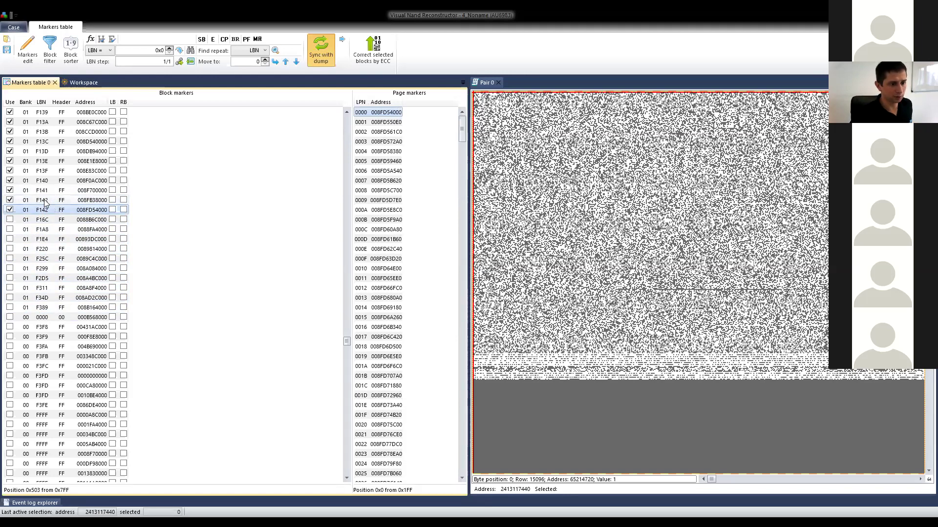
left_click(48, 200)
left_click(49, 209)
left_click(48, 200)
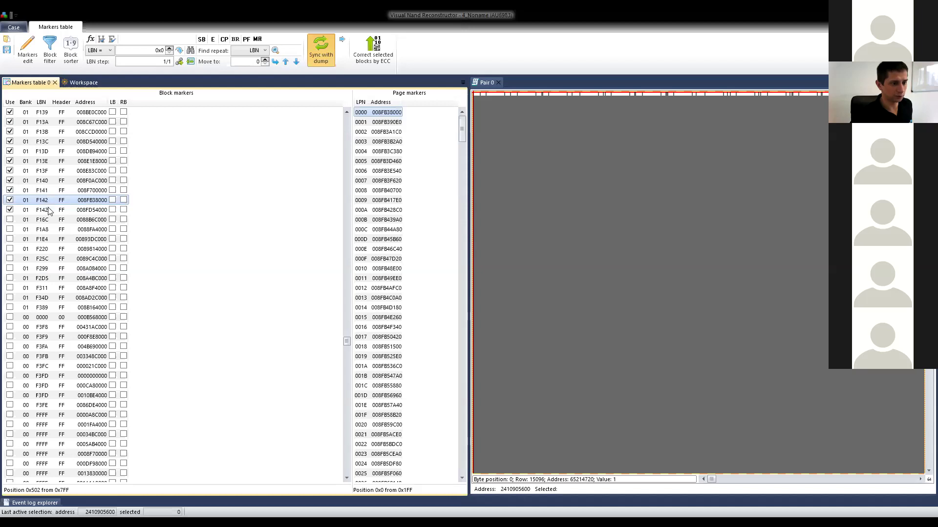
key("Down")
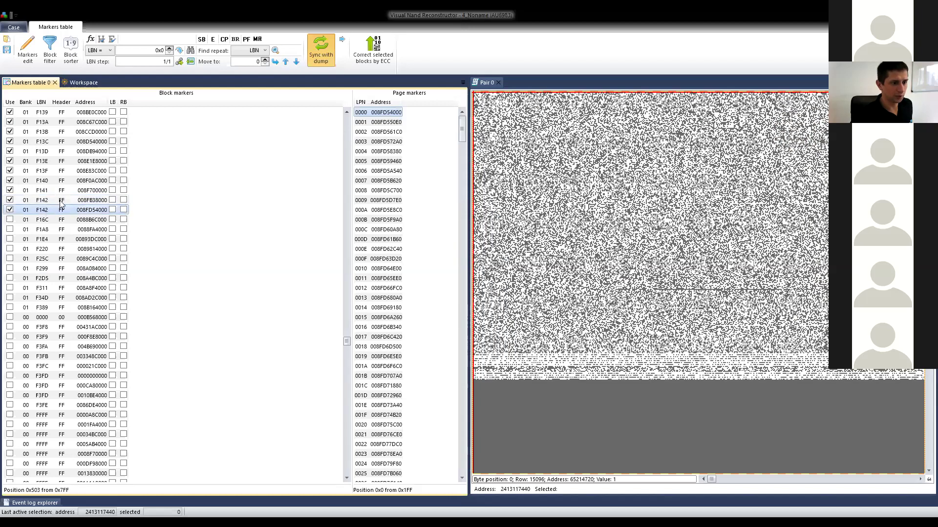
left_click(64, 202)
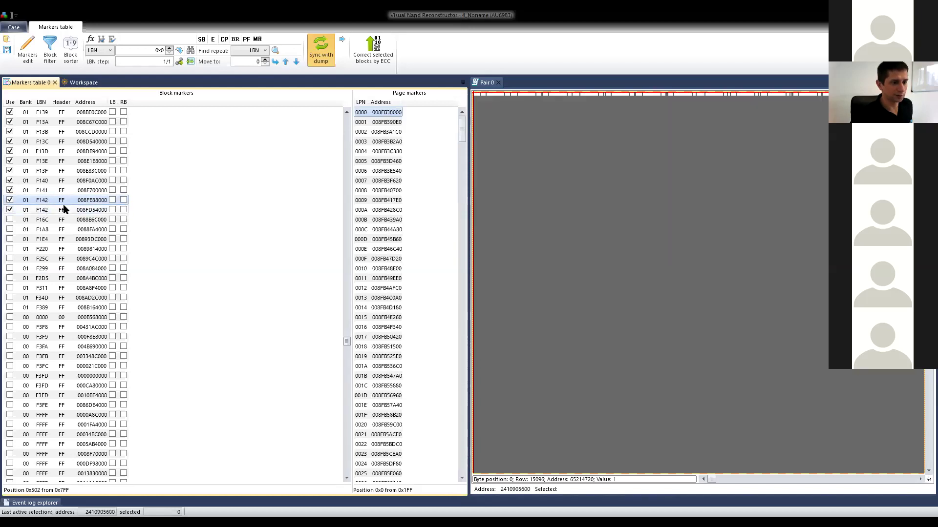
left_click(63, 208)
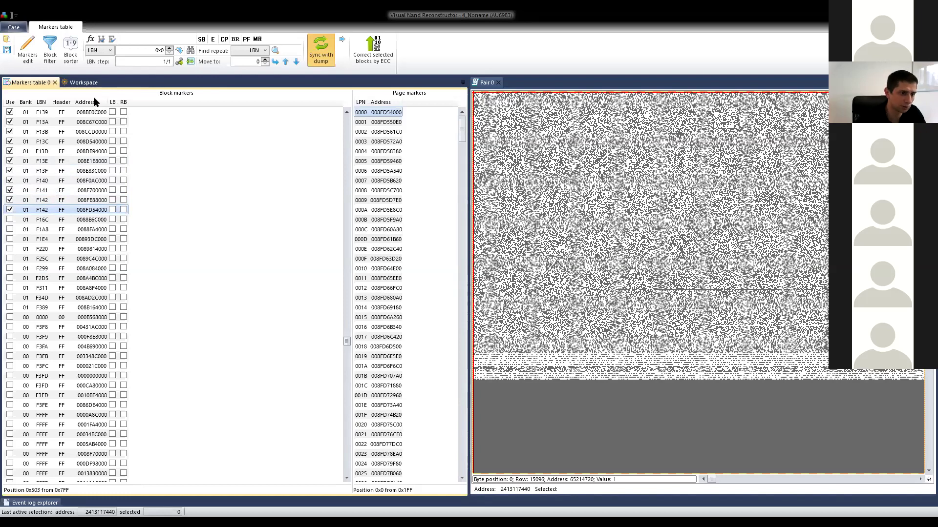
Check the dump data of the preceding bank 01 blocks F13F to F141 against both F142 blocks.
left_click(48, 191)
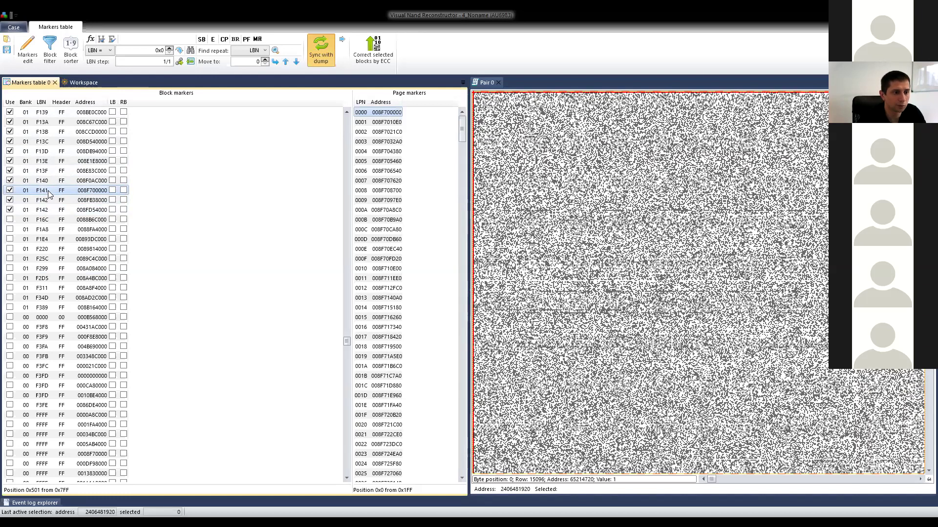
left_click(50, 180)
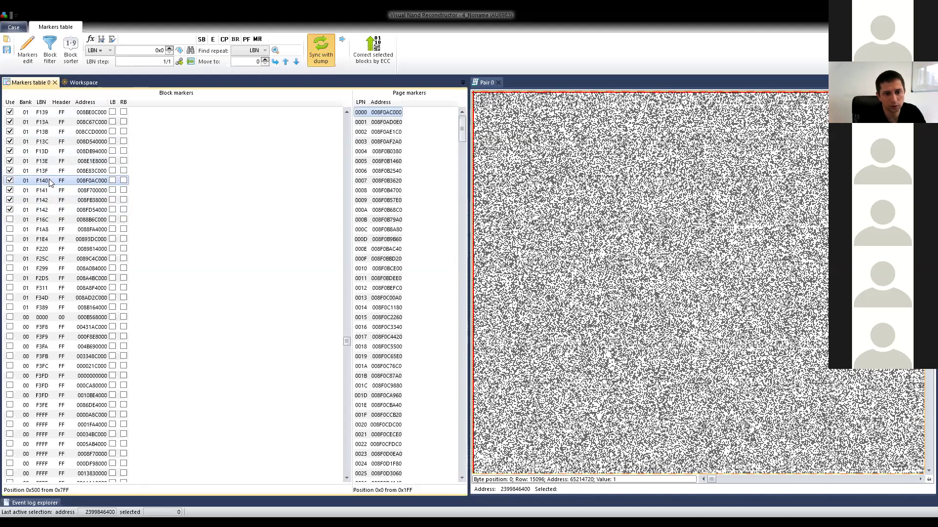
left_click(49, 162)
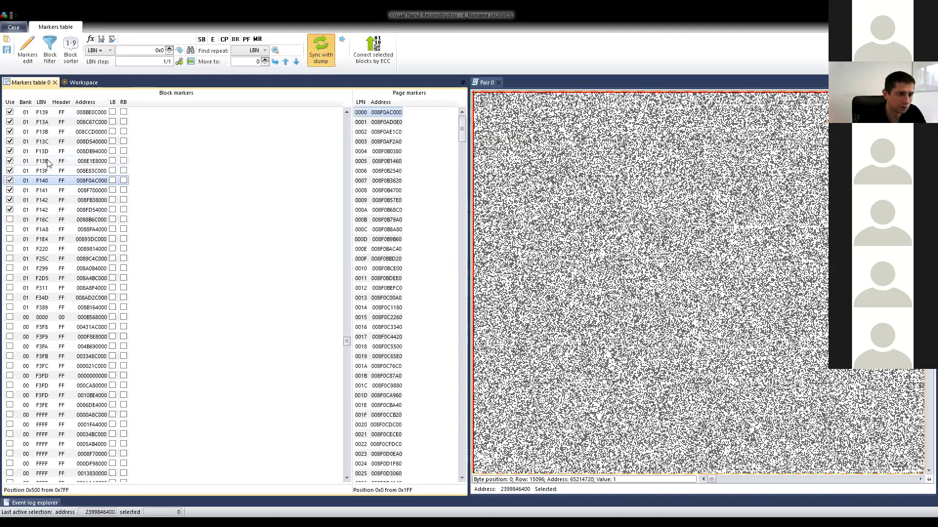
left_click(43, 172)
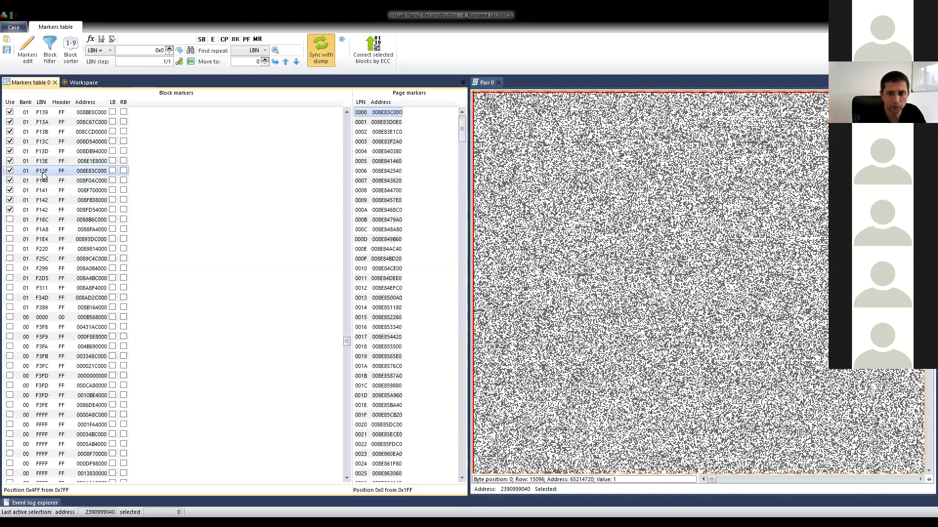
left_click(48, 182)
left_click(48, 194)
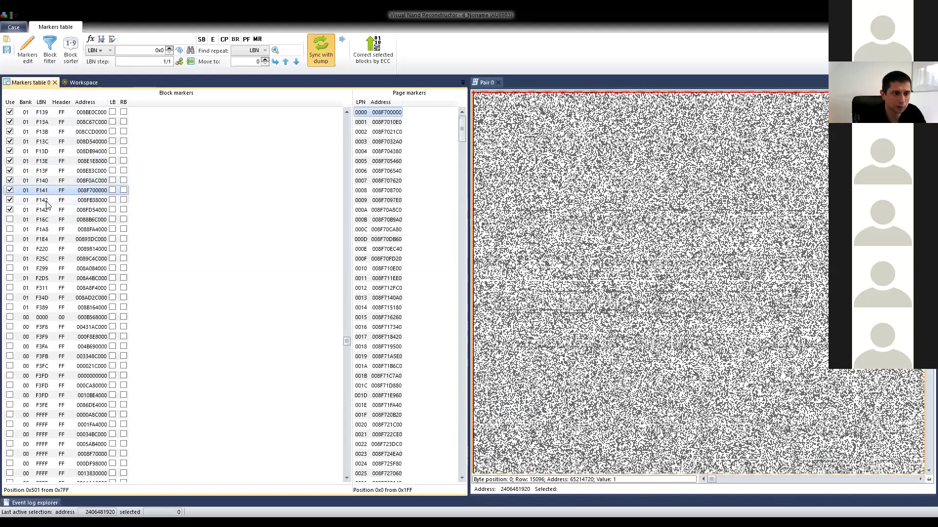
left_click(49, 202)
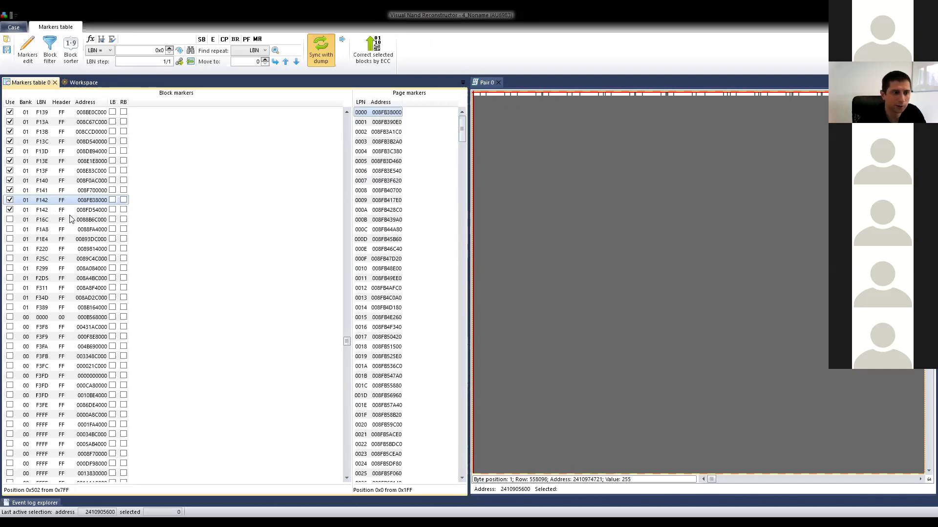
left_click(40, 212)
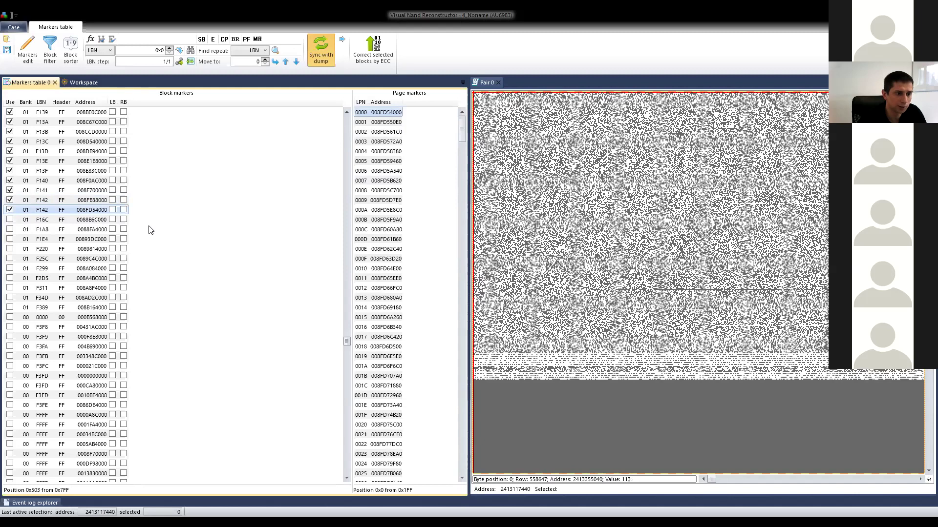
Exclude the duplicate F142 block at address 008FB38000 from use and review the dump data of the F142 block kept.
left_click(49, 201)
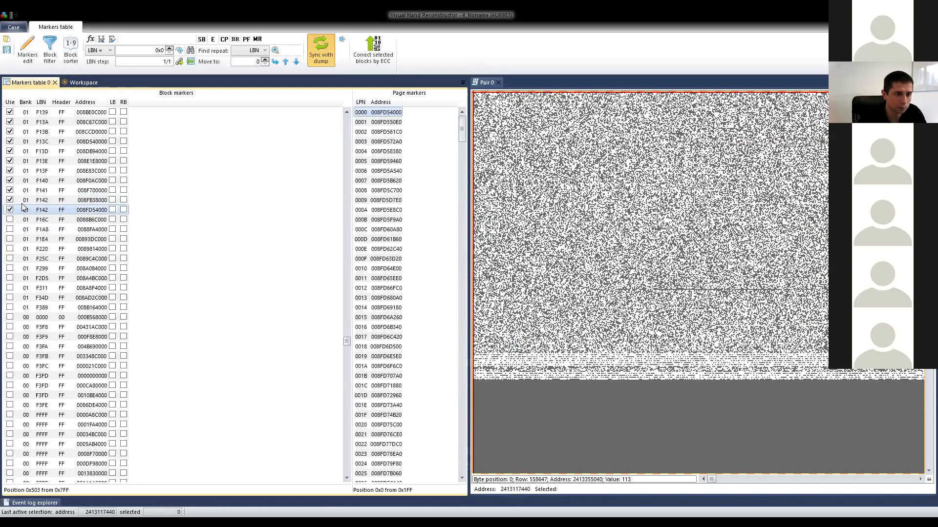
left_click(25, 203)
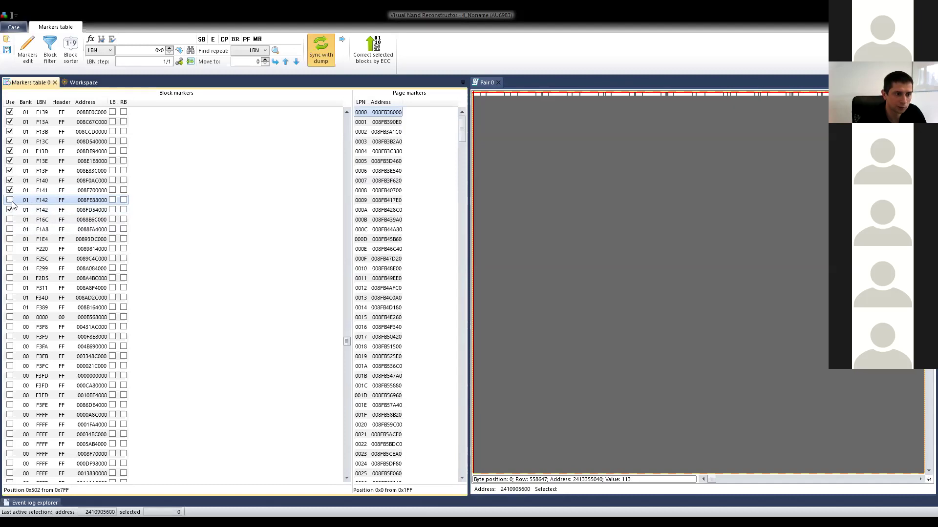
left_click(44, 180)
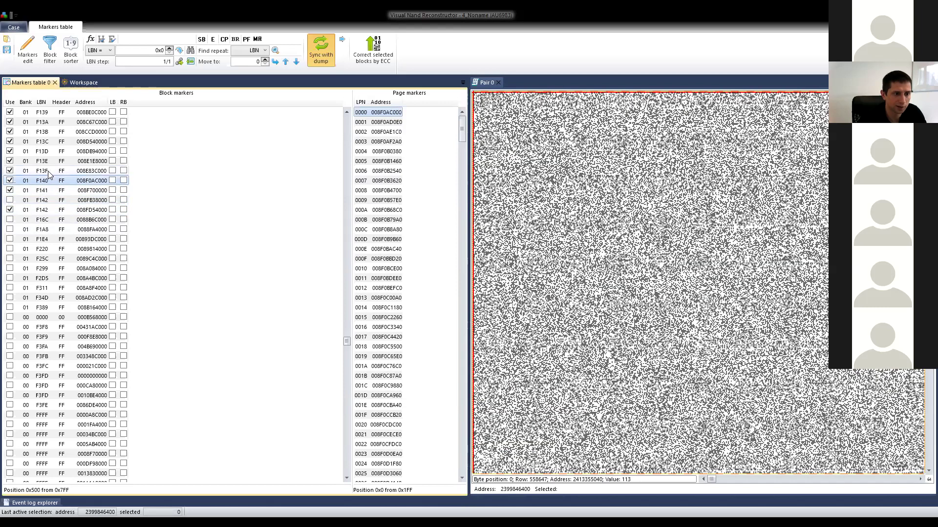
left_click(47, 210)
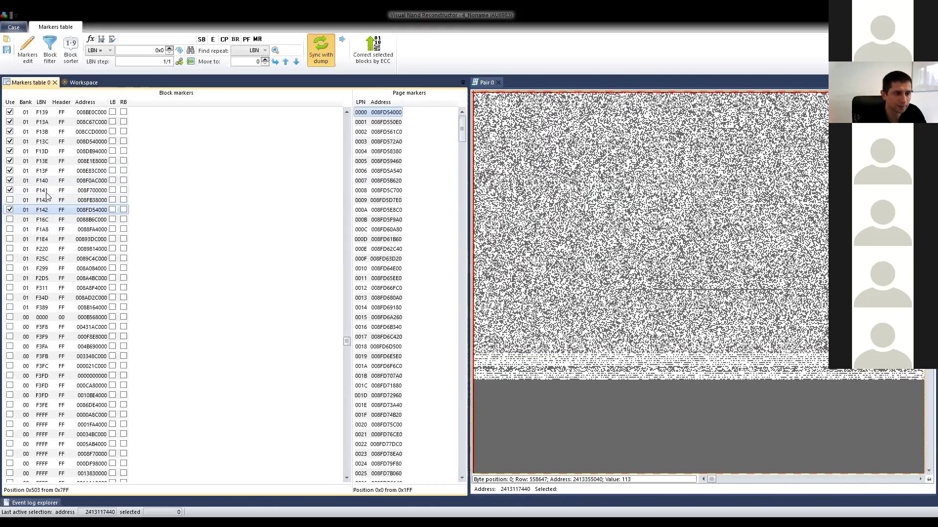
Re-sort the blocks with the default Block sorter setting and select the first block, F000 in bank 00.
left_click(71, 49)
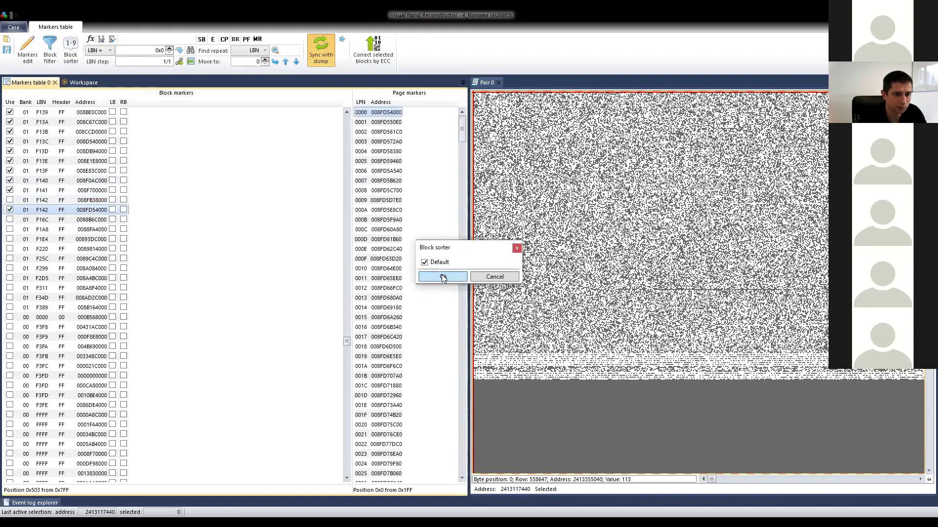
left_click(442, 277)
left_click_drag(344, 199, 343, 97)
left_click(51, 112)
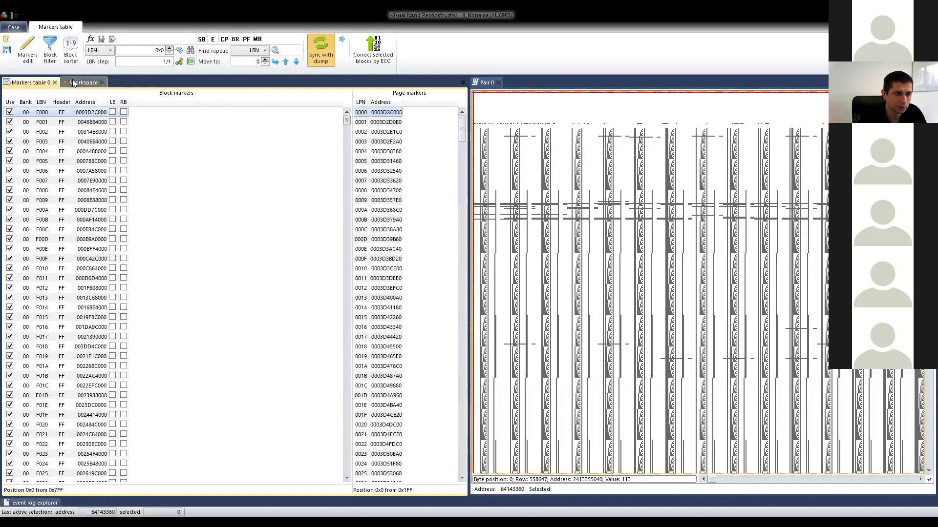
left_click(71, 52)
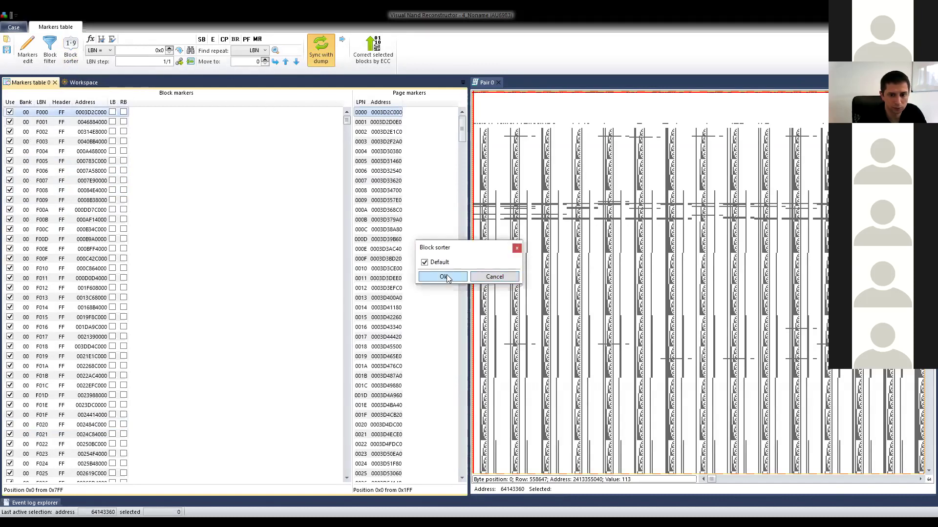
left_click(444, 277)
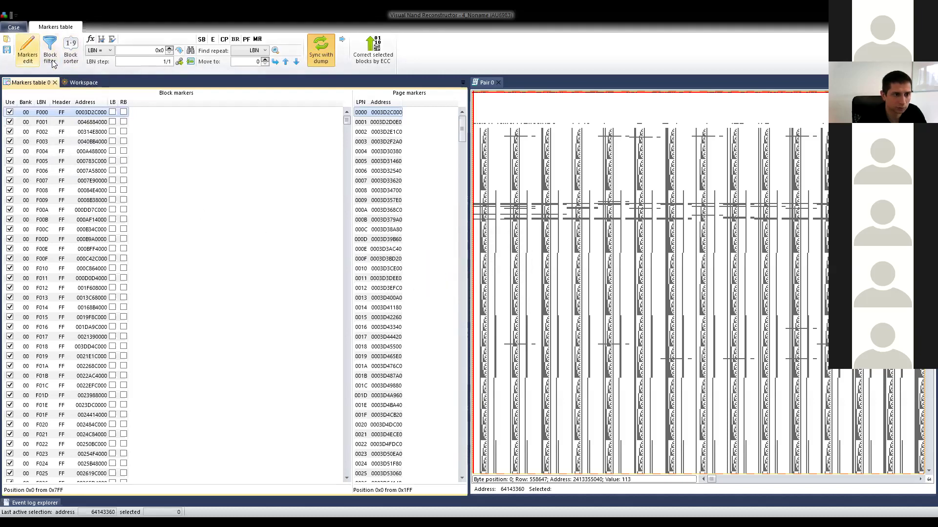
Check the LBN chain for errors from block F000 with LBN step 1/1.
left_click(180, 62)
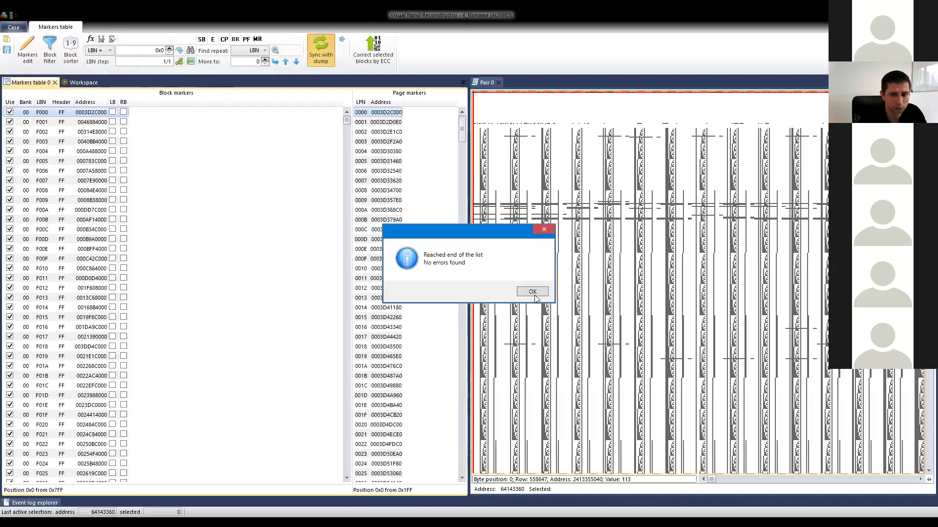
left_click(539, 296)
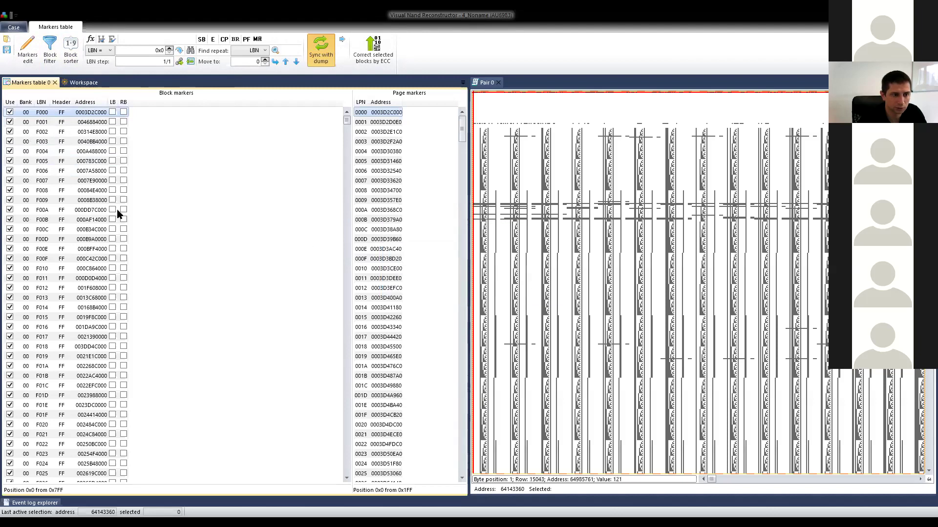
scroll(78, 253, "down", 1)
scroll(78, 253, "up", 1)
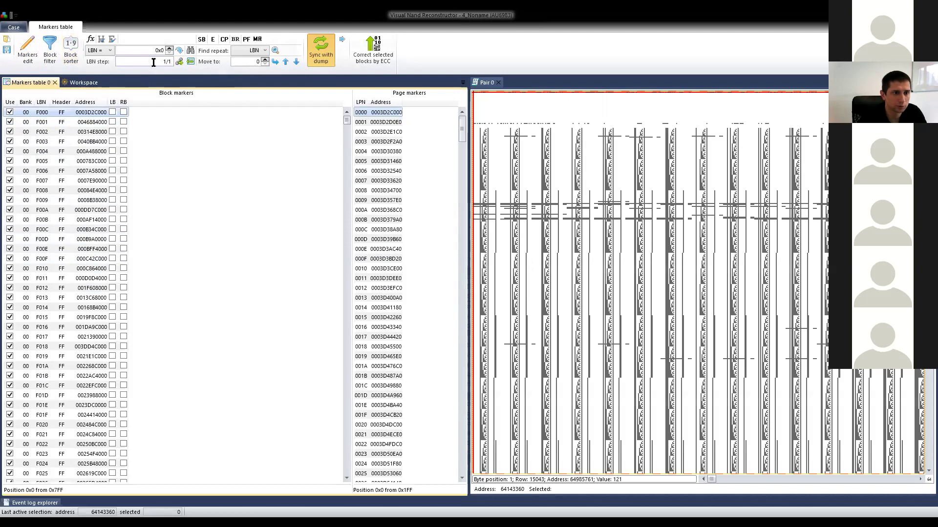
left_click(180, 61)
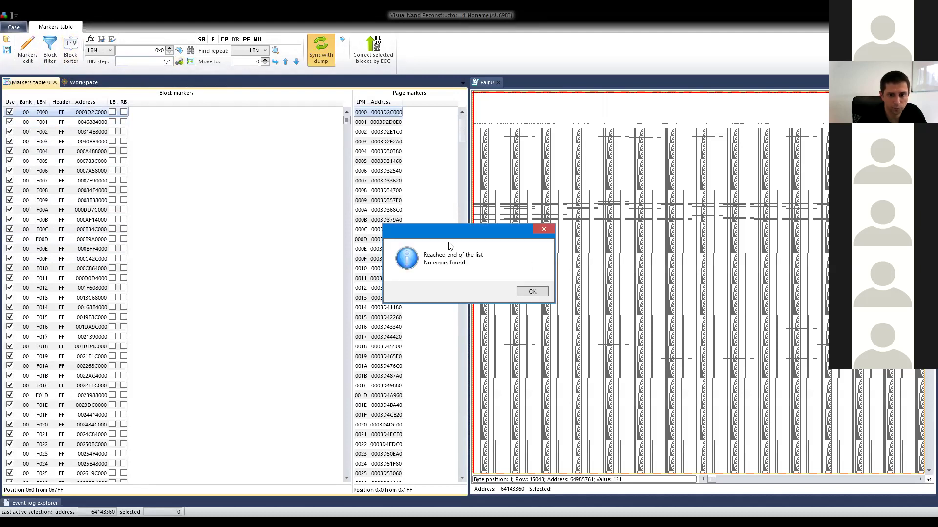
left_click_drag(454, 233, 380, 180)
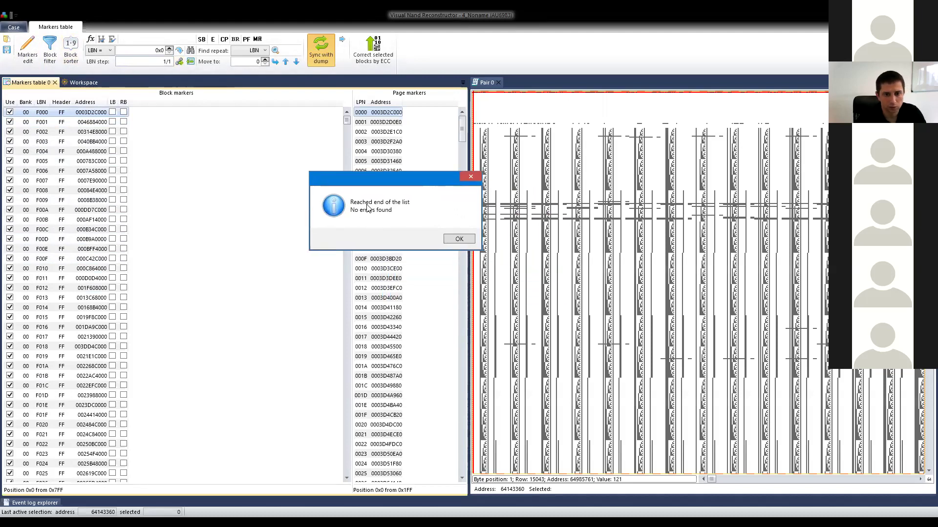
left_click(459, 239)
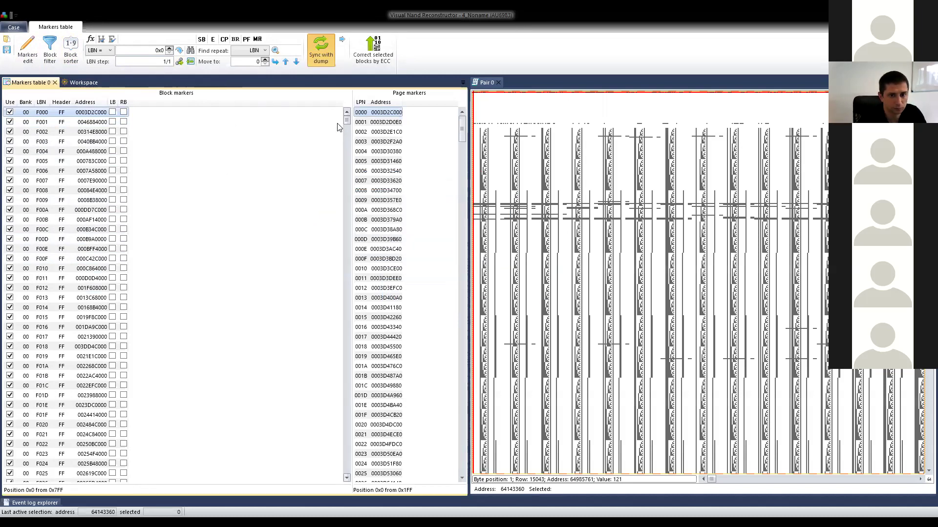
Review the sorted block markers from bank 00 through bank 01 down to the unused FFFF blocks.
left_click_drag(346, 121, 343, 283)
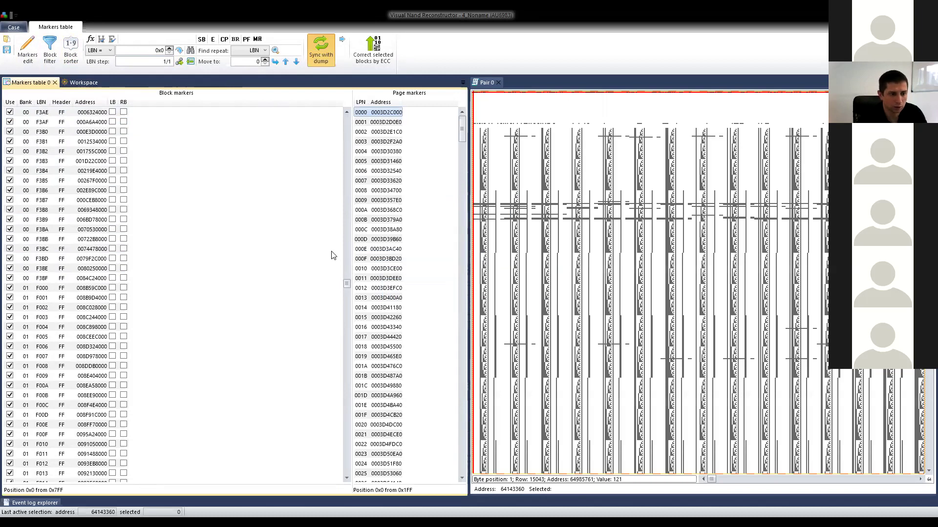
left_click_drag(346, 283, 336, 389)
scroll(66, 218, "down", 15)
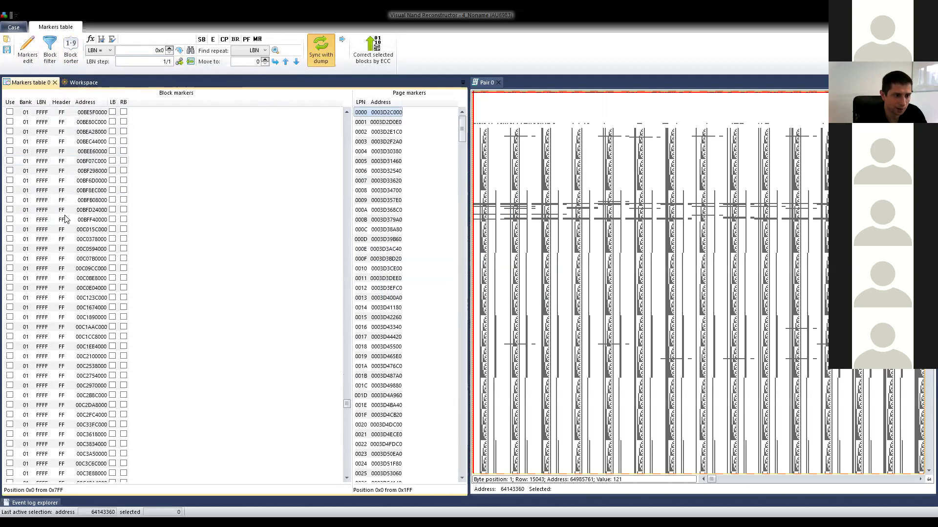
scroll(328, 393, "down", 15)
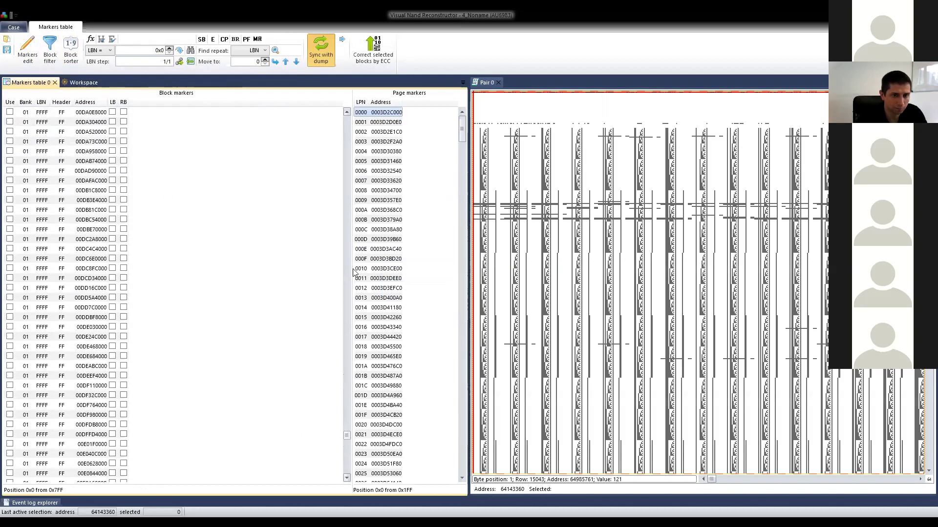
Close the Pair 0 dump view and create the list for the Markers table element with the Auto option.
left_click(500, 82)
left_click(499, 82)
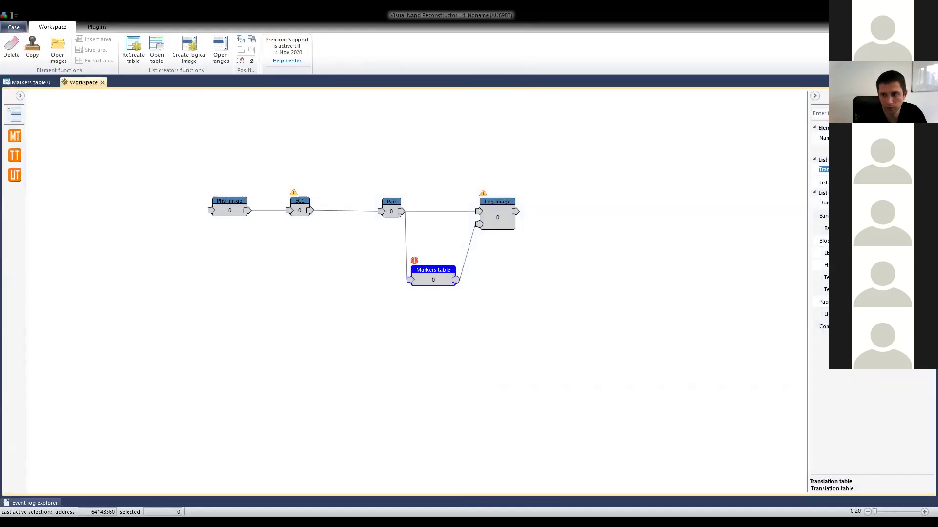
left_click(927, 183)
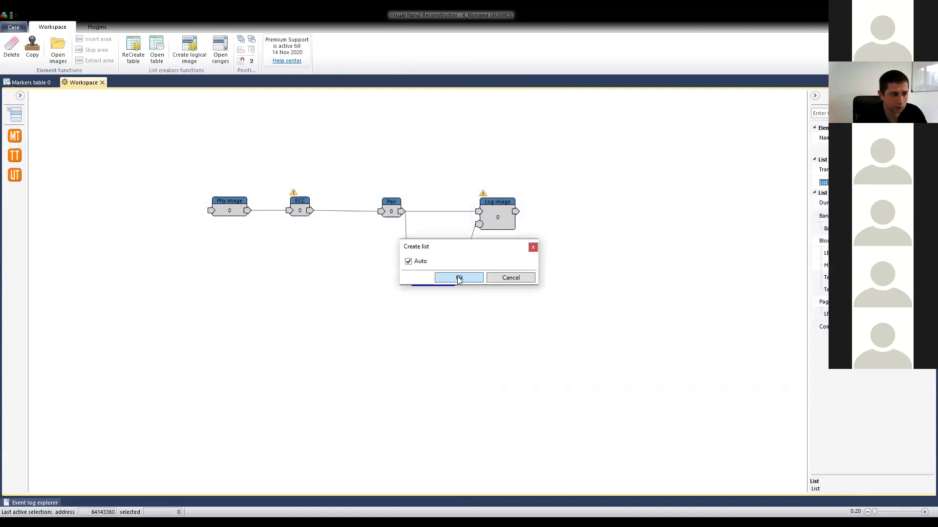
left_click(458, 278)
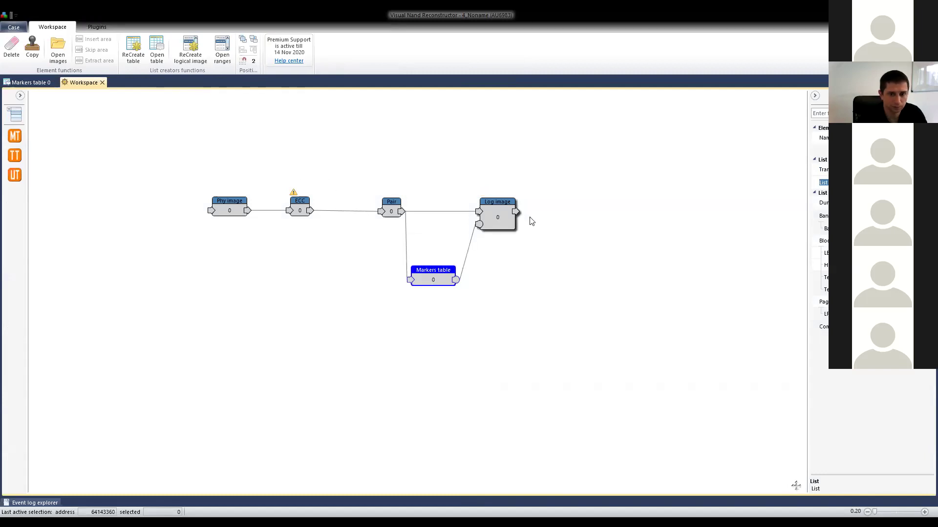
Open Log image 0 in the File system viewer and list the Root folder of the FAT32 Volume0 under MBR.
left_click(501, 211)
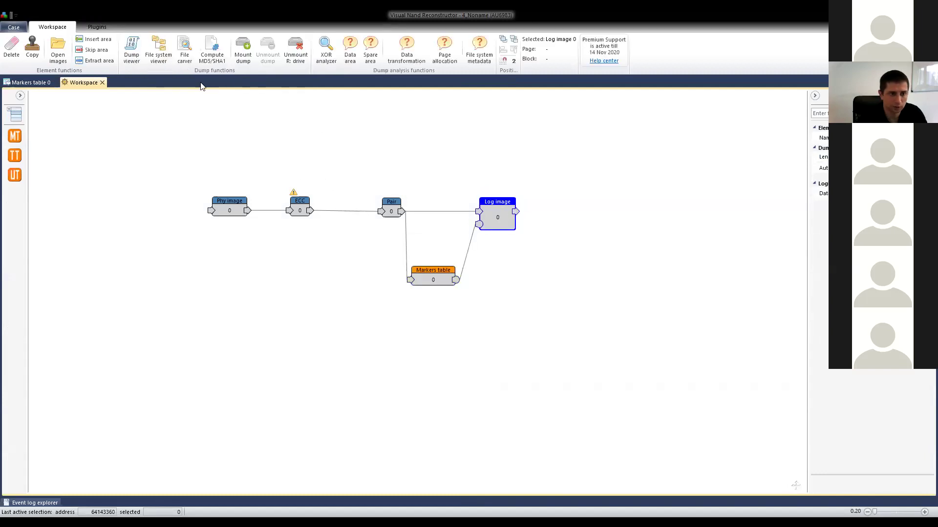
left_click(160, 46)
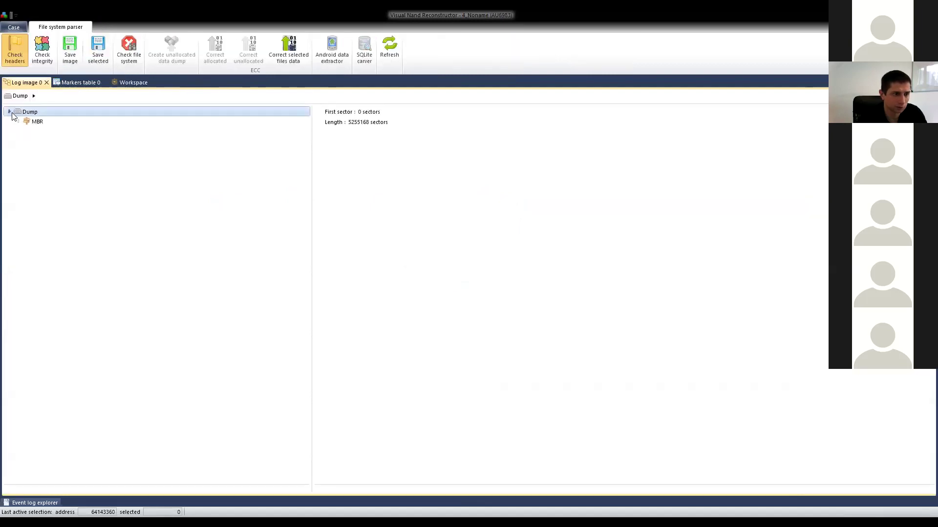
left_click(35, 122)
left_click(19, 121)
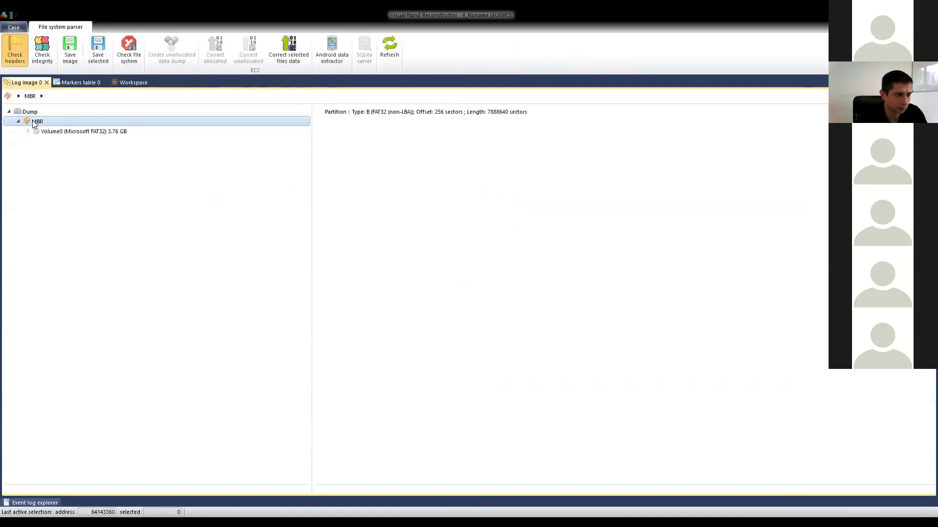
left_click(49, 135)
left_click(28, 131)
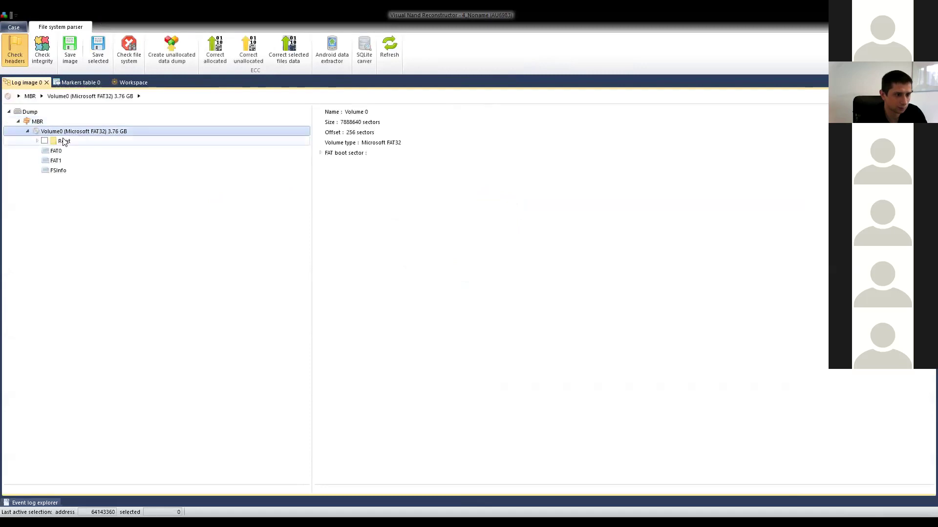
left_click(64, 140)
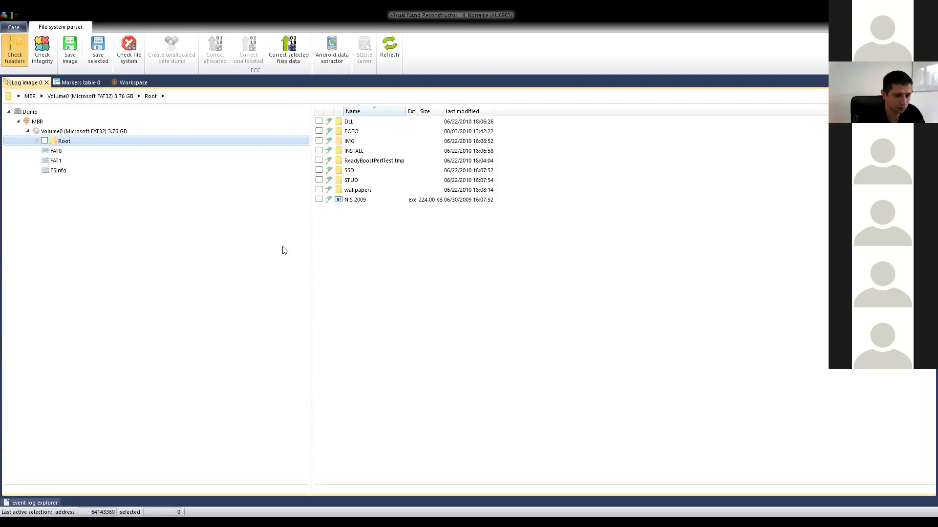
Review the start of the Markers table again together with the element chain in the workspace.
left_click(78, 83)
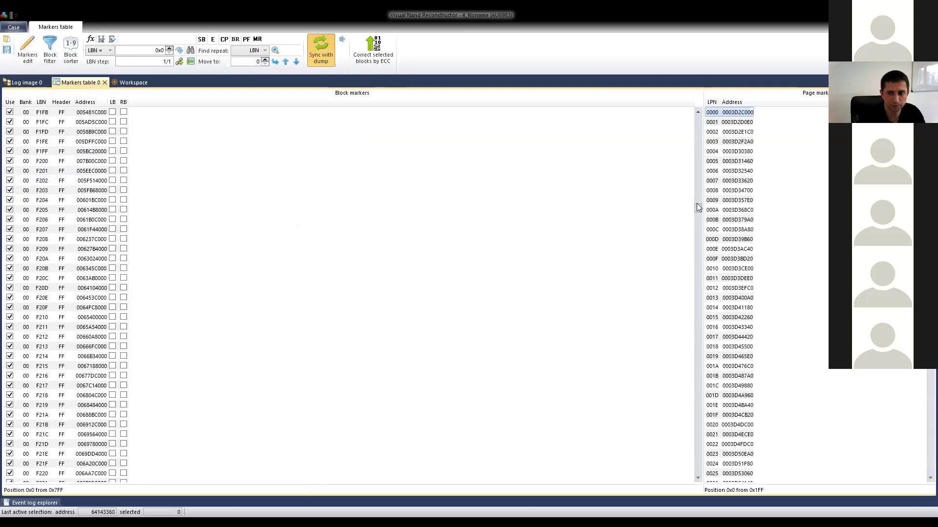
left_click_drag(697, 212, 694, 109)
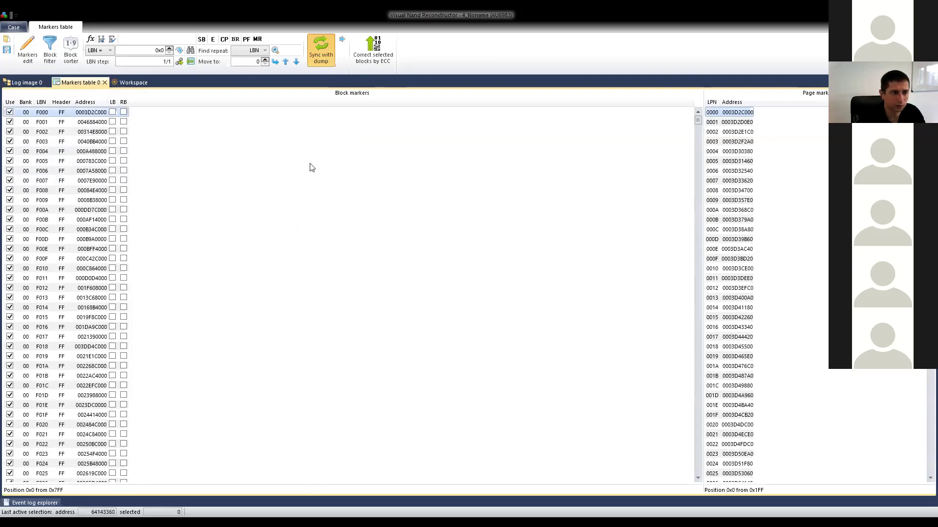
left_click(27, 83)
left_click(123, 84)
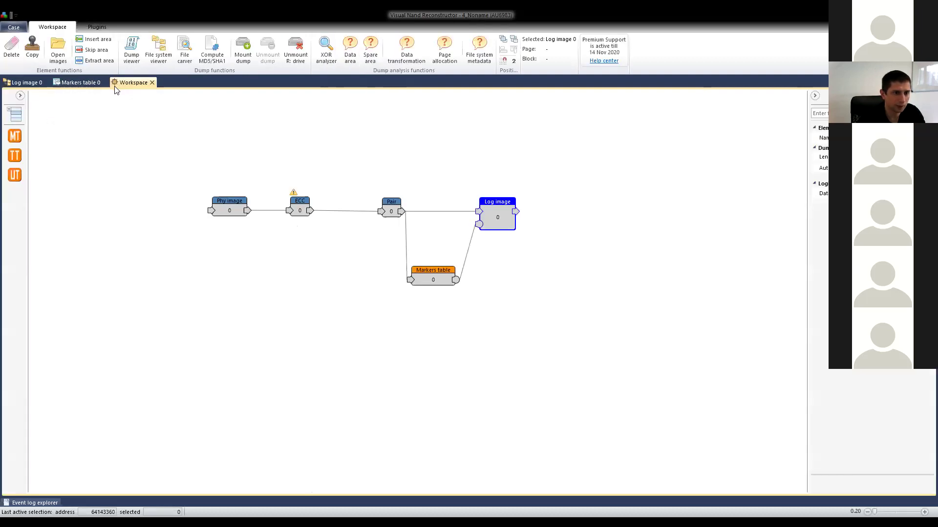
left_click_drag(389, 212, 372, 213)
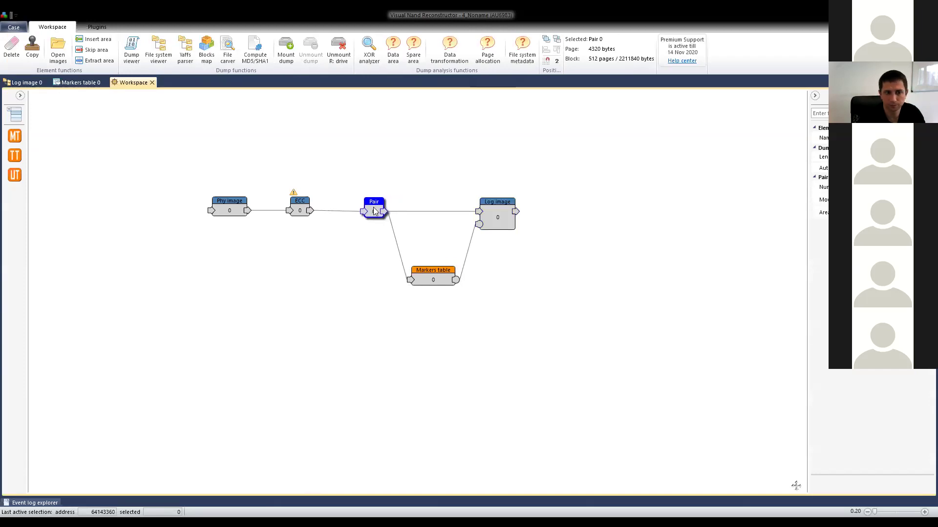
left_click(10, 28)
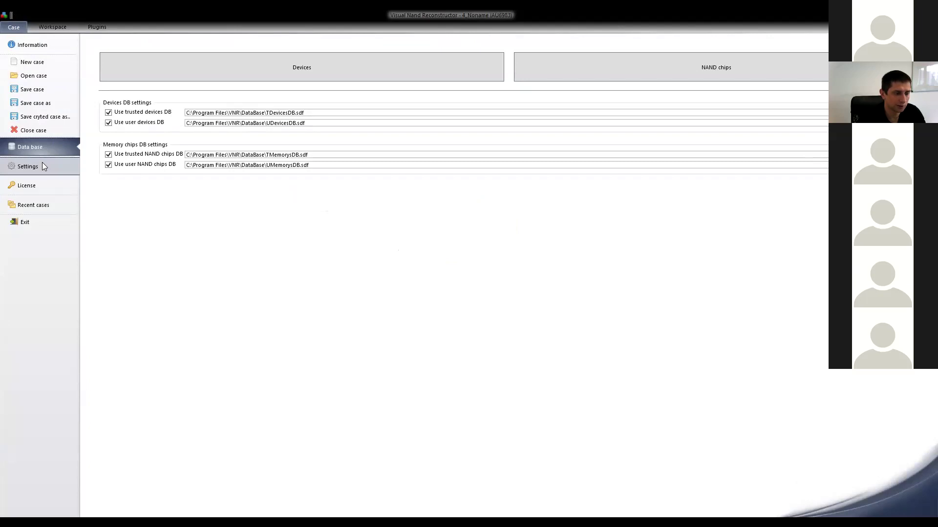
left_click(51, 27)
double_click(433, 276)
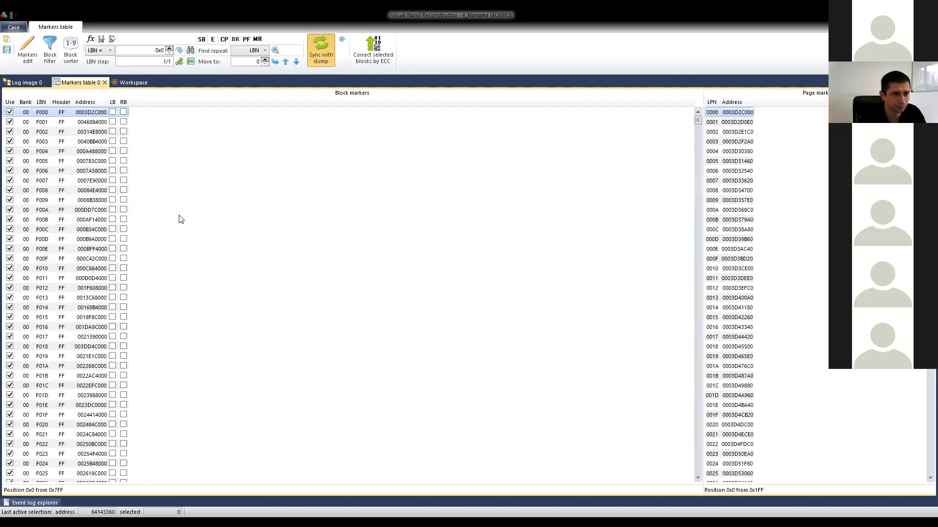
Open the case 5_SM321QF AC.case from the folder 4_SM321QF AC on Local Disk (F:).
left_click(15, 28)
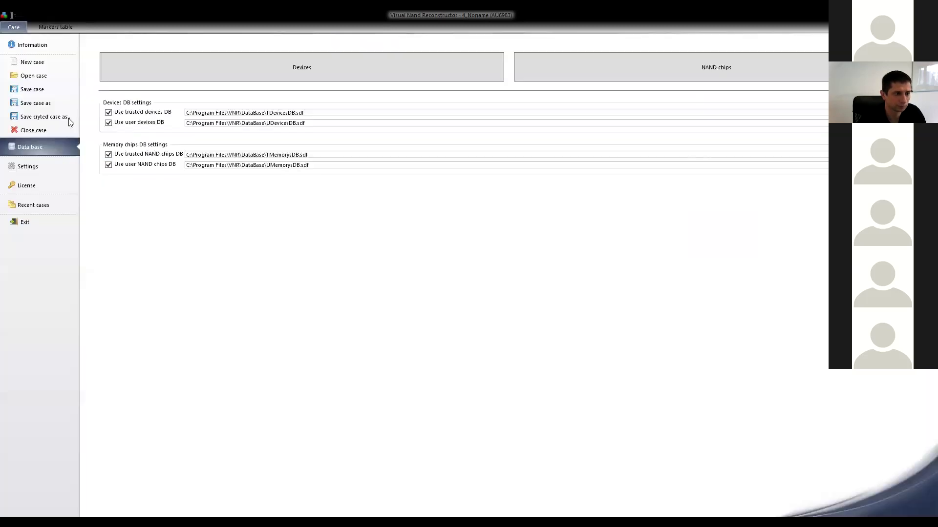
left_click(42, 77)
left_click(497, 293)
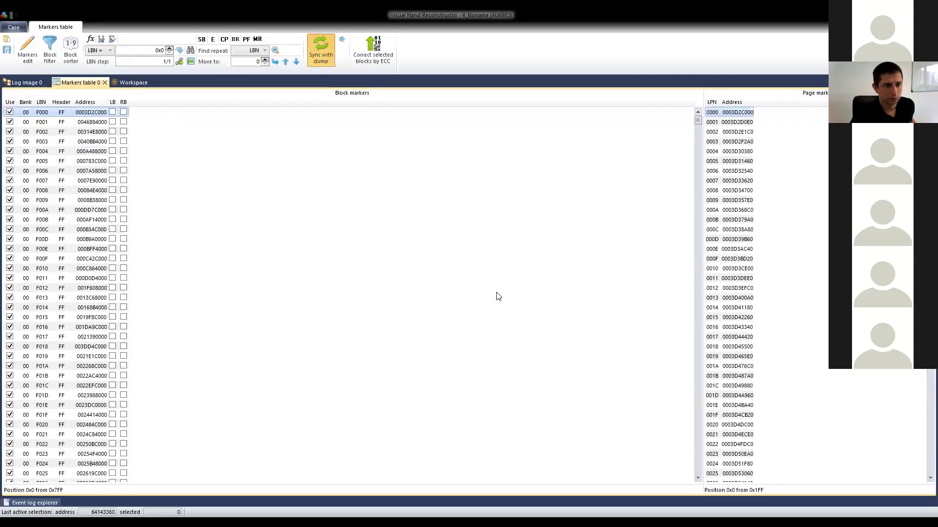
left_click(124, 33)
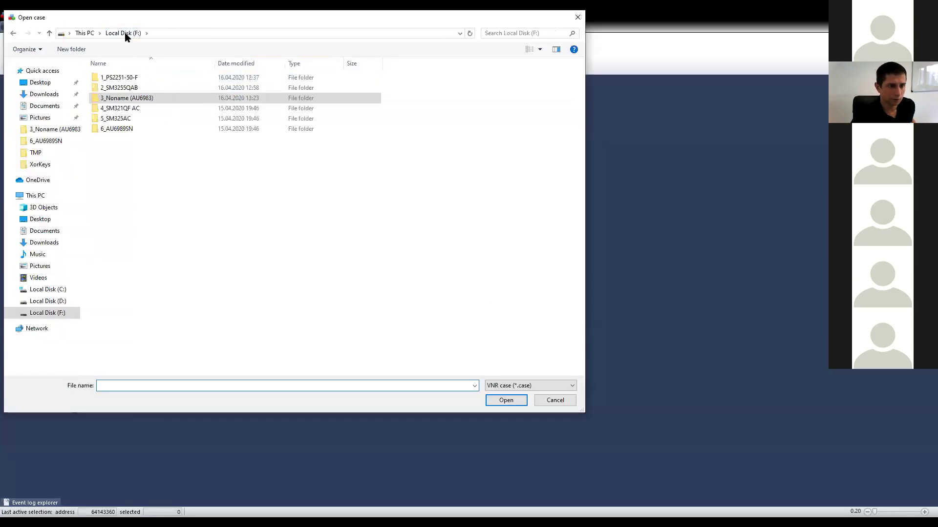
double_click(139, 109)
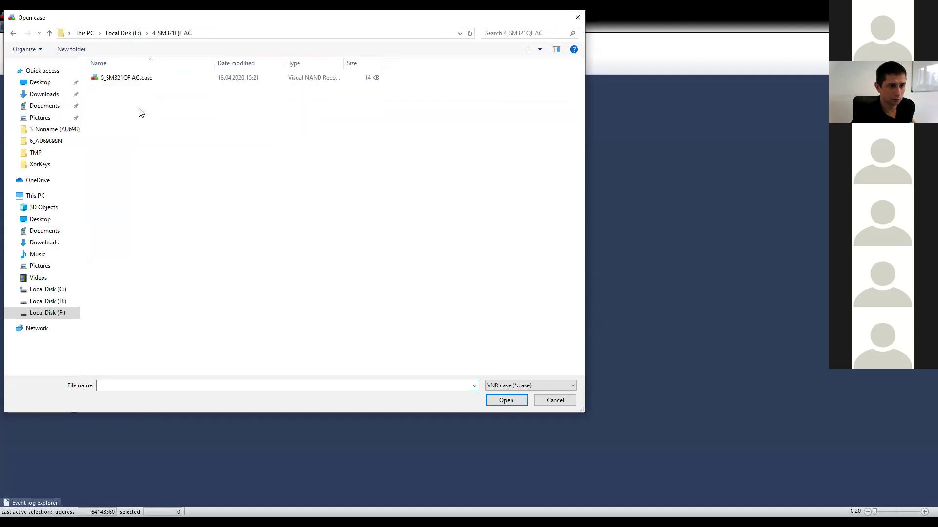
double_click(128, 81)
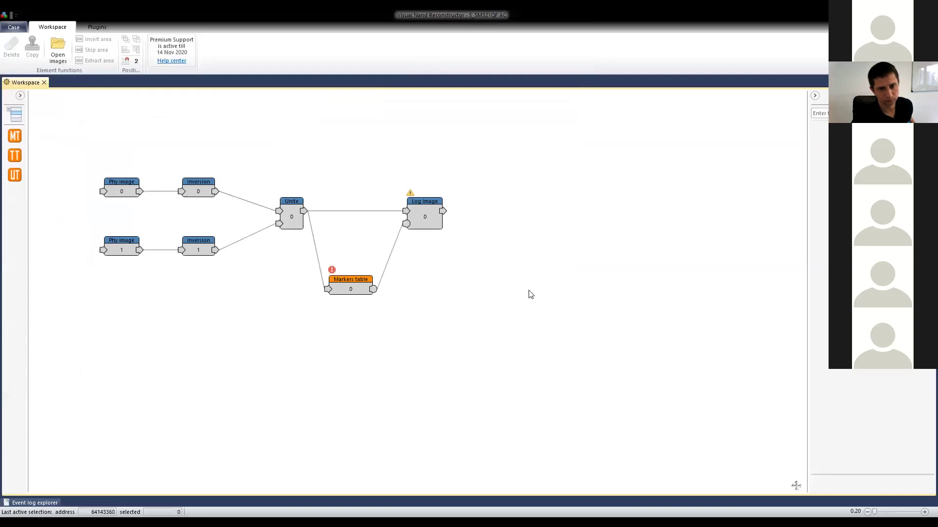
Select all elements of the new case and move the whole chain closer to the middle of the workspace.
left_click_drag(388, 389, 59, 389)
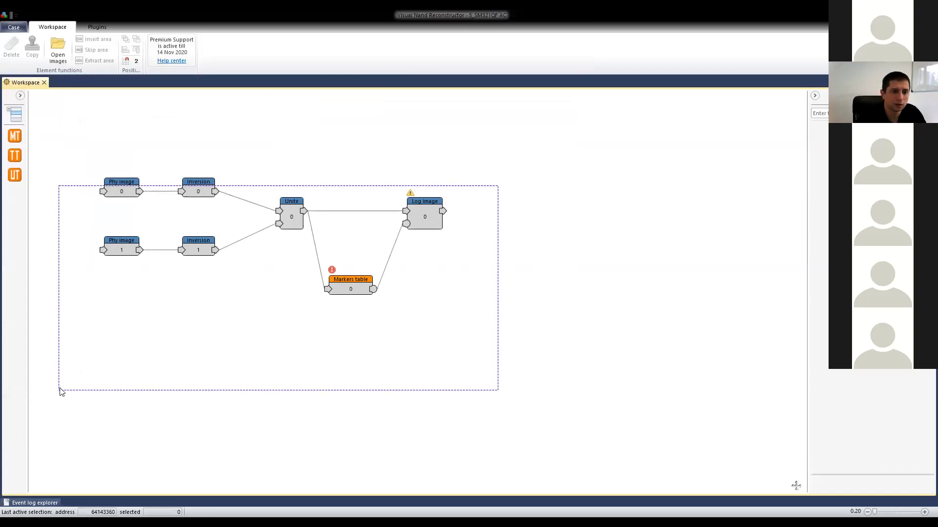
left_click_drag(196, 196, 273, 215)
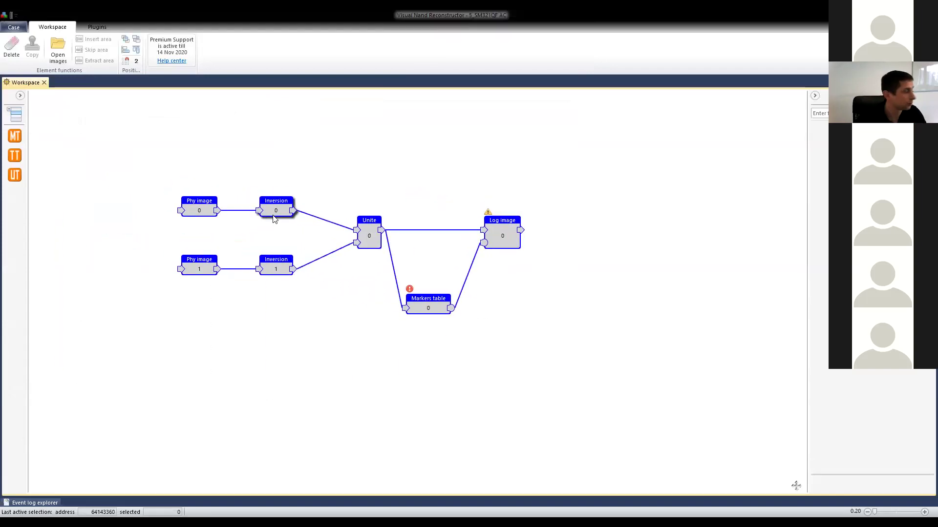
left_click(524, 343)
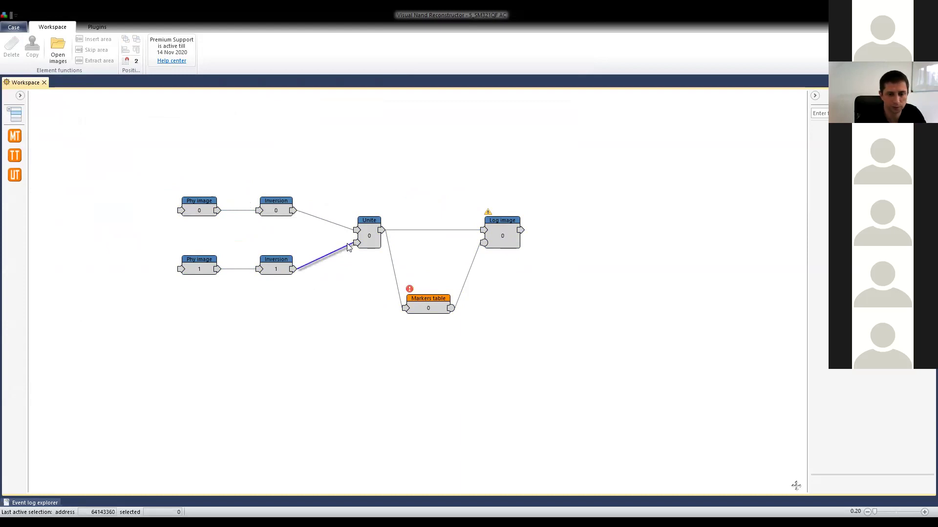
Shift the Log image element slightly away from Unite and move the Markers table element up closer to the chain.
left_click(366, 237)
left_click(420, 307)
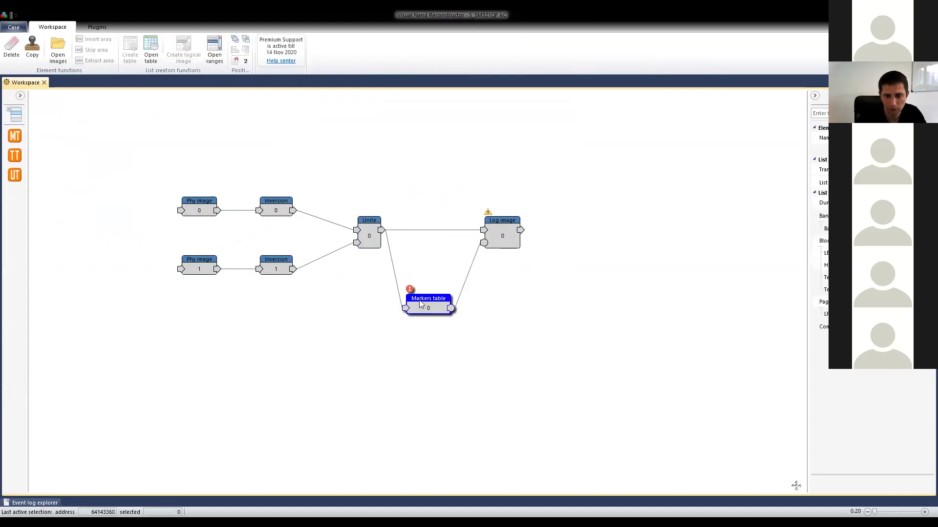
left_click(507, 234)
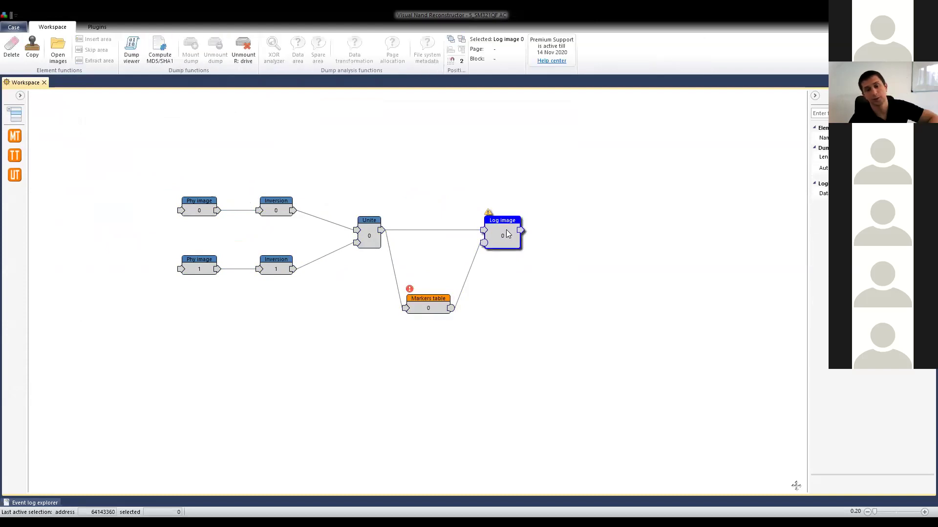
left_click_drag(425, 315, 435, 322)
left_click_drag(494, 234, 502, 235)
left_click_drag(441, 309, 426, 291)
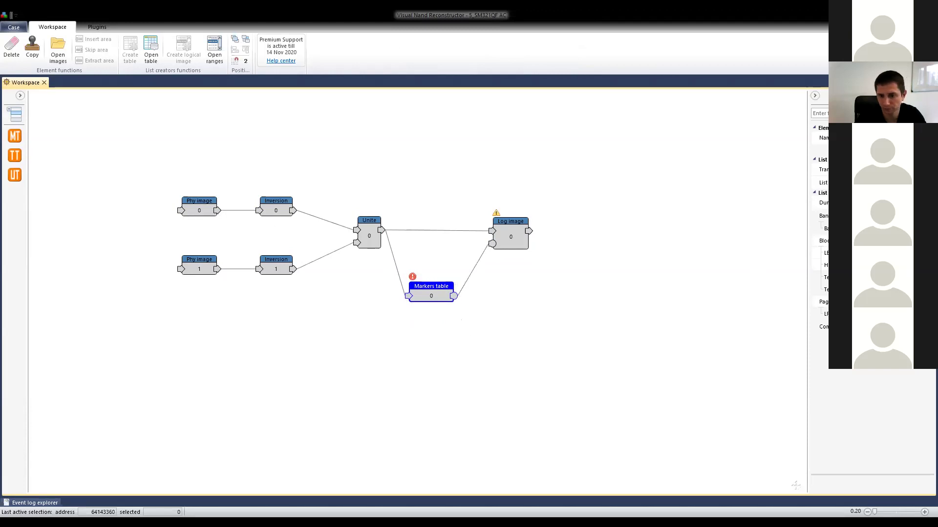
Open the Phy image 0 dump with the Structure view beside the bitmap and expand the block's 2112-byte page structure.
double_click(197, 210)
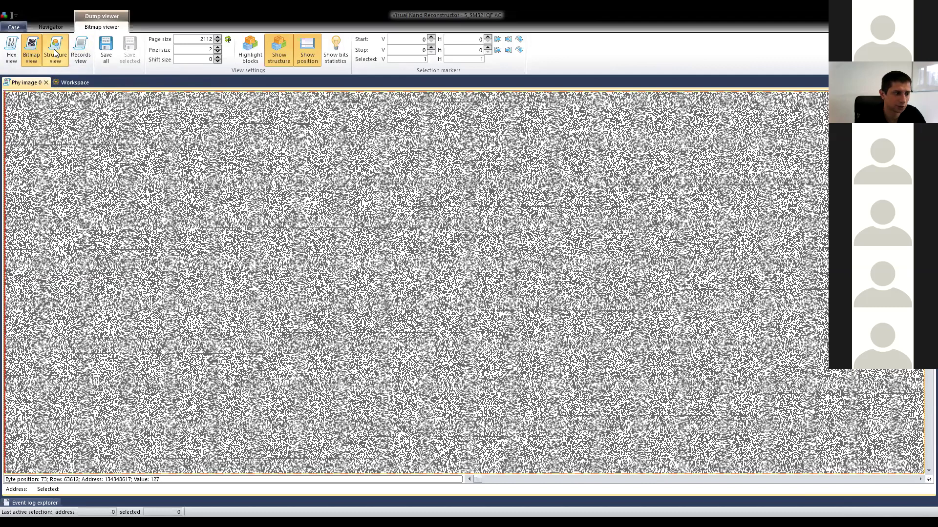
left_click(55, 49)
double_click(588, 117)
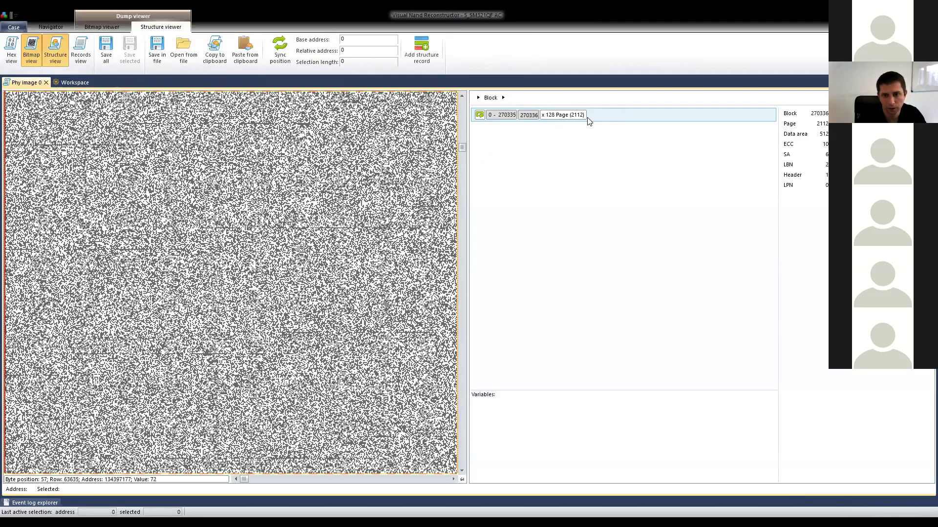
double_click(557, 117)
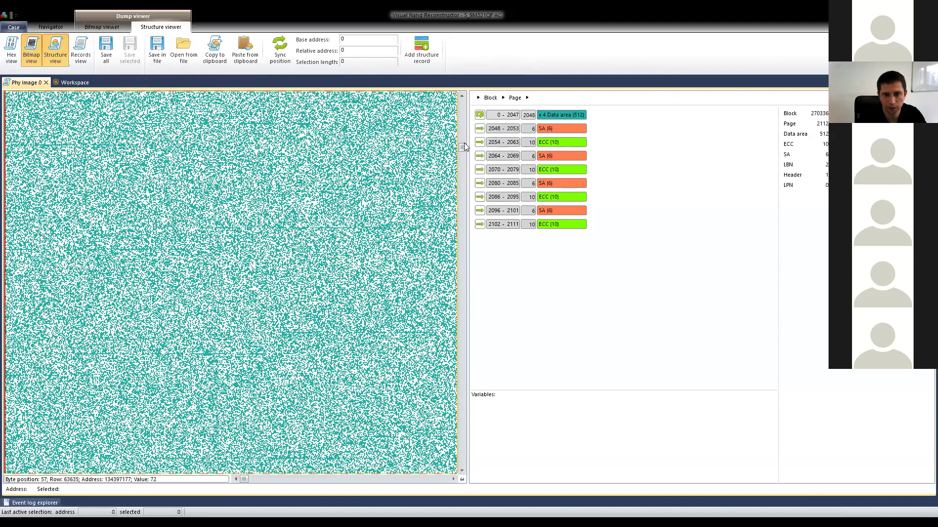
Examine the SA and ECC areas at the end of the pages in a widened bitmap view.
left_click_drag(461, 147, 462, 185)
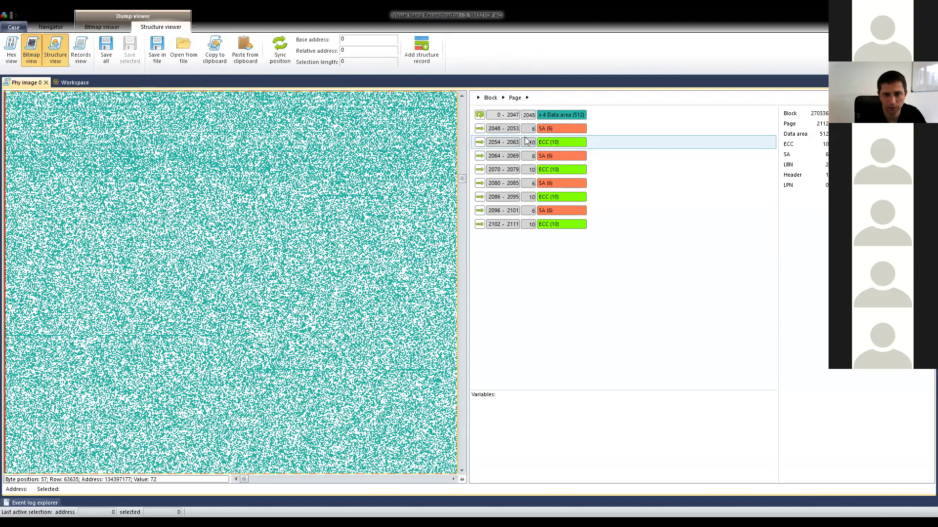
left_click(546, 117)
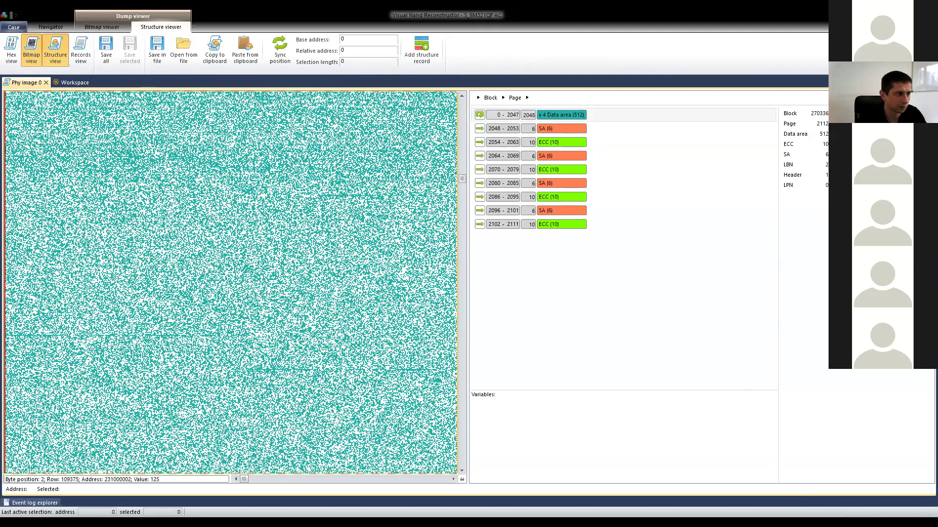
left_click(529, 116)
left_click_drag(244, 480, 443, 486)
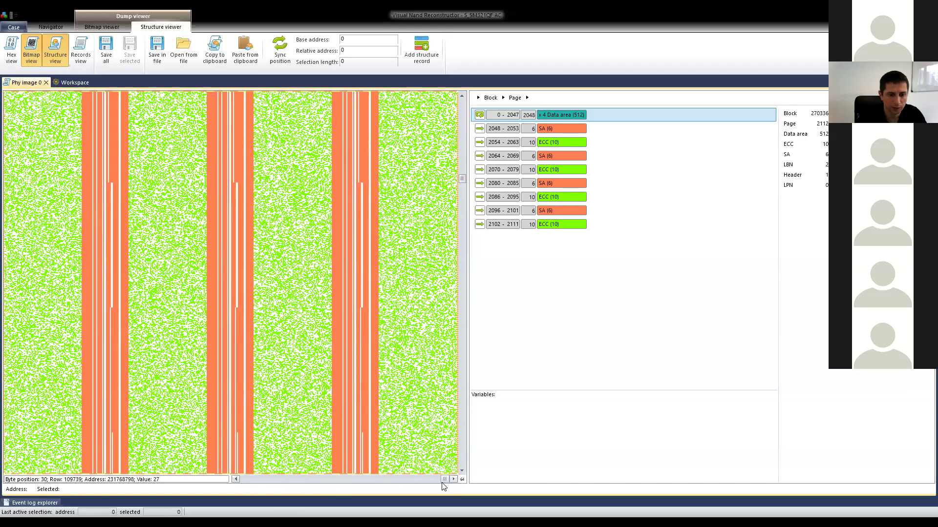
left_click_drag(468, 341, 599, 348)
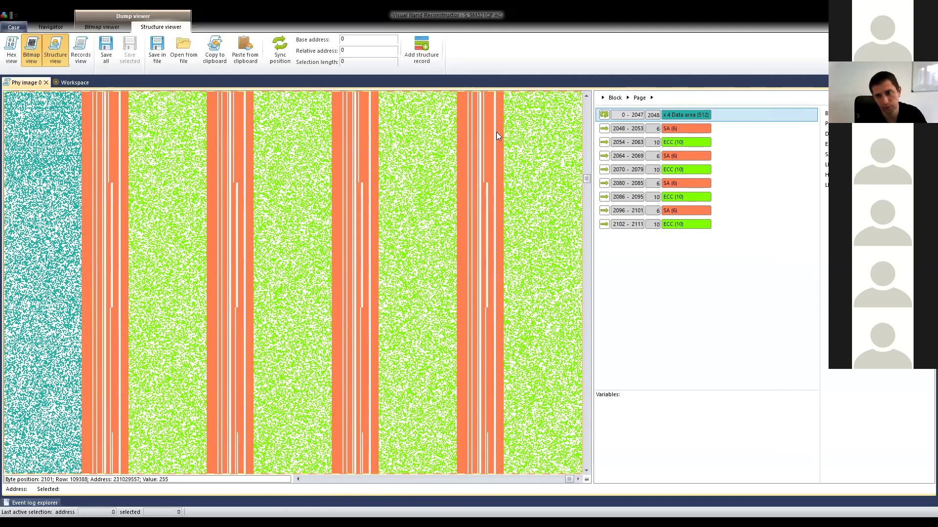
Open the structure of the first 6-byte SA record at 2048 - 2053, with its columns enlarged in the bitmap.
double_click(625, 130)
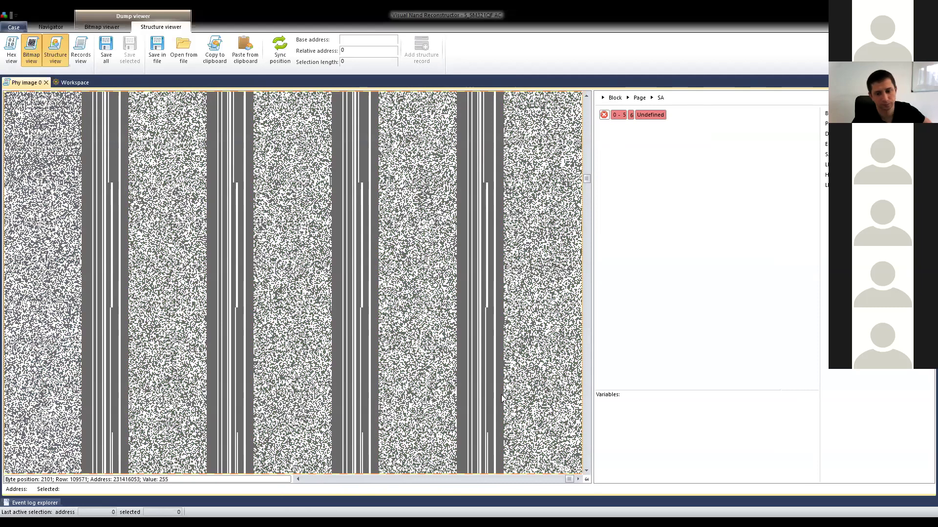
scroll(296, 479, "left", 3)
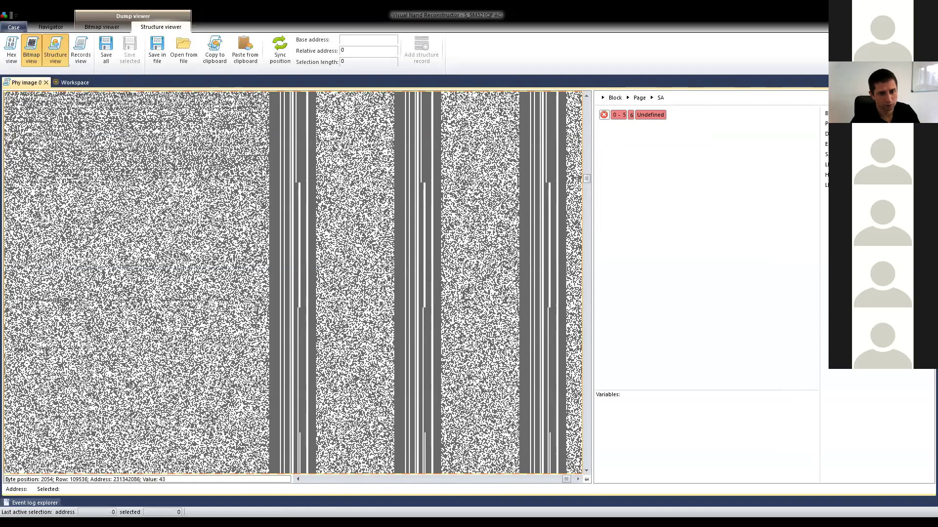
scroll(283, 269, "up", 2)
scroll(236, 254, "down", 2)
scroll(341, 248, "up", 2)
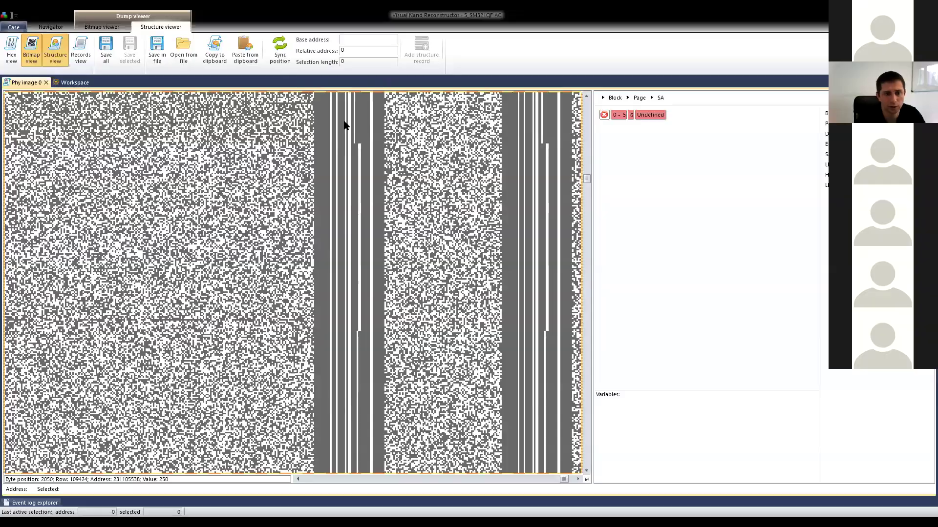
Examine how the SA byte columns change from block to block through the following part of the dump.
scroll(338, 135, "down", 5)
scroll(341, 139, "down", 12)
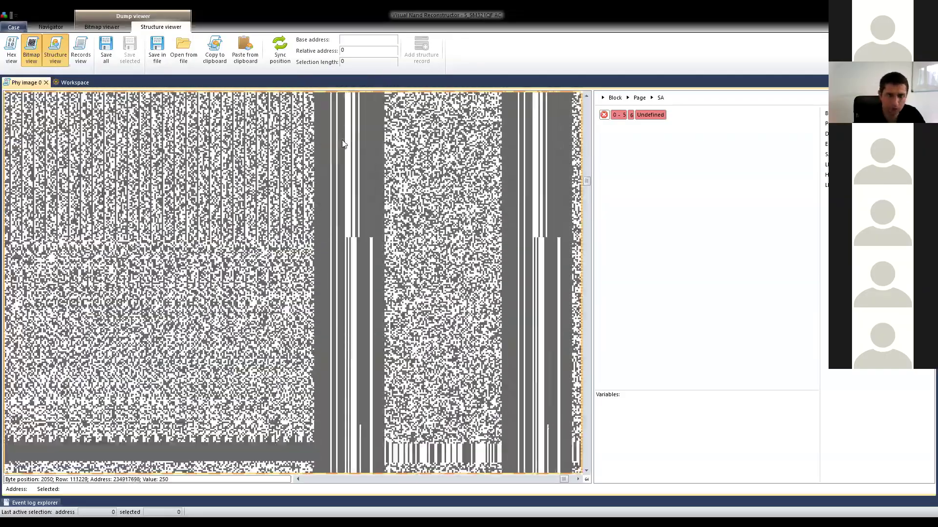
scroll(342, 140, "down", 20)
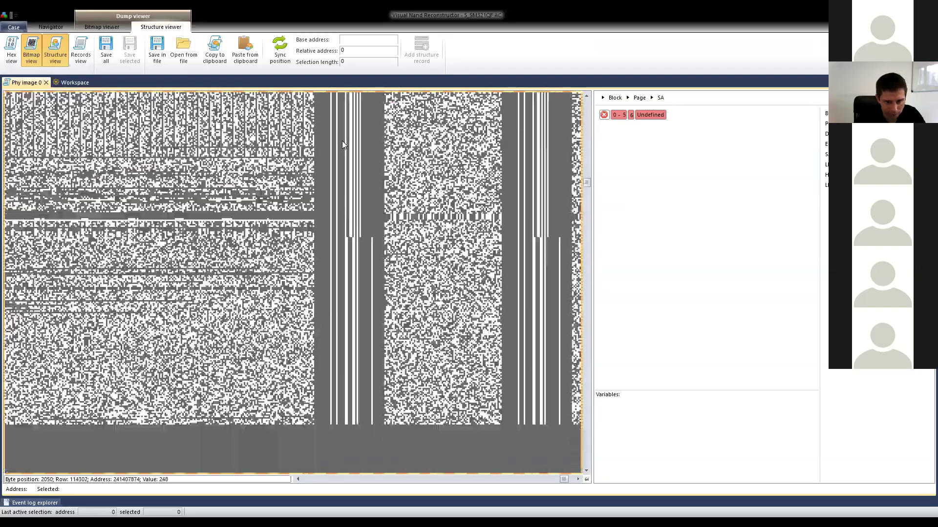
scroll(342, 140, "down", 20)
left_click(317, 118)
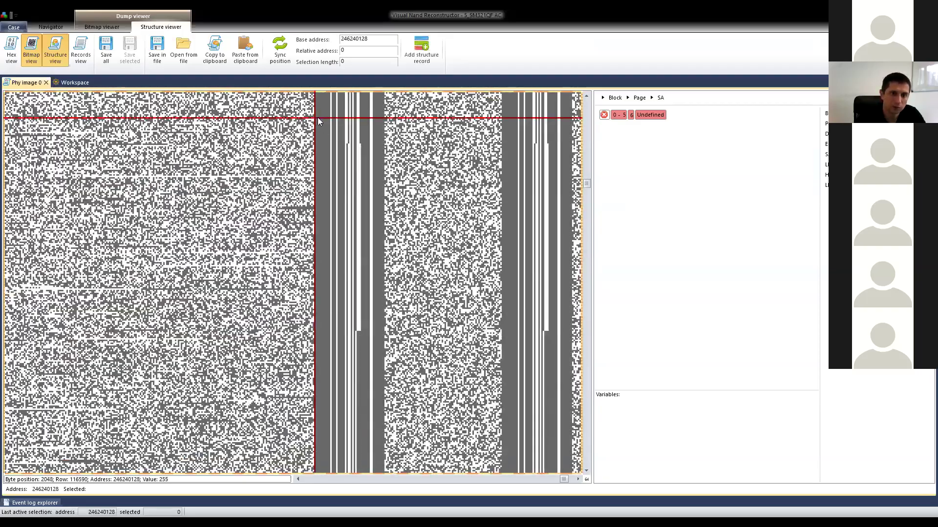
left_click(323, 129)
scroll(323, 144, "down", 20)
left_click(323, 143)
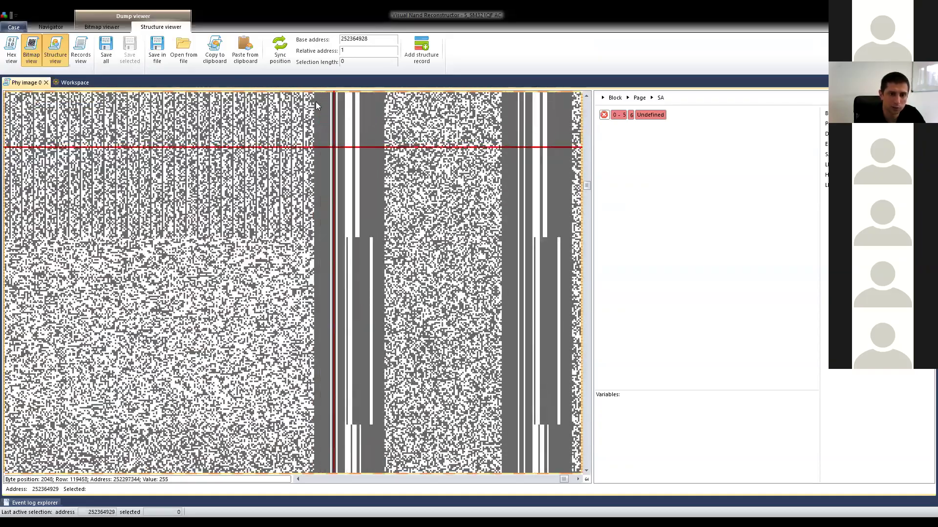
scroll(318, 113, "down", 11)
scroll(319, 128, "down", 10)
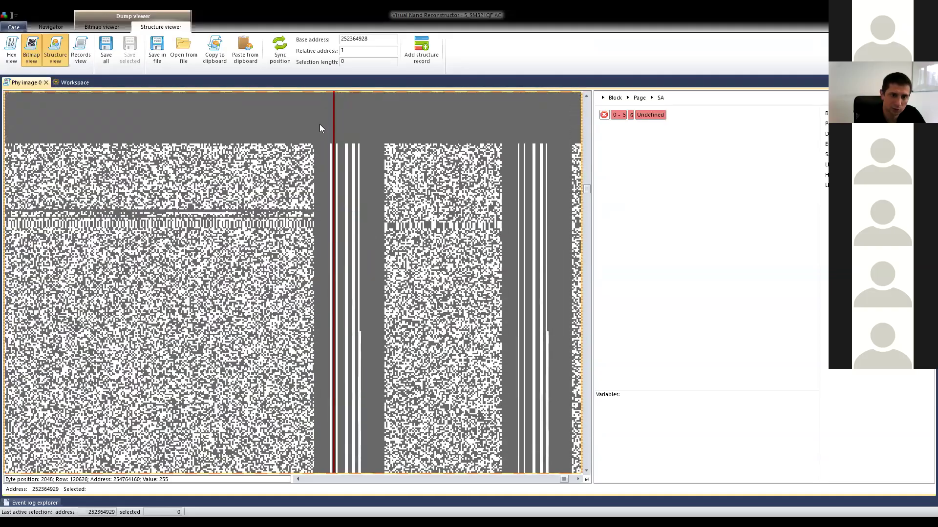
scroll(321, 128, "down", 10)
Inspect the first three SA bytes individually to locate the boundary between the constant columns and the changing ones.
left_click(343, 138)
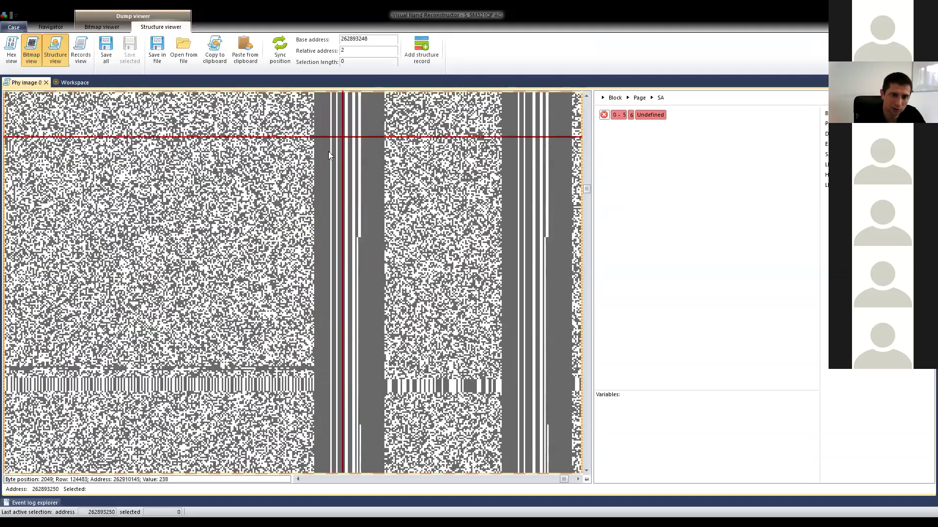
left_click(315, 156)
left_click(335, 134)
left_click(327, 105)
left_click(330, 96)
left_click(335, 99)
left_click(336, 100)
left_click(333, 104)
left_click(335, 105)
scroll(378, 129, "down", 9)
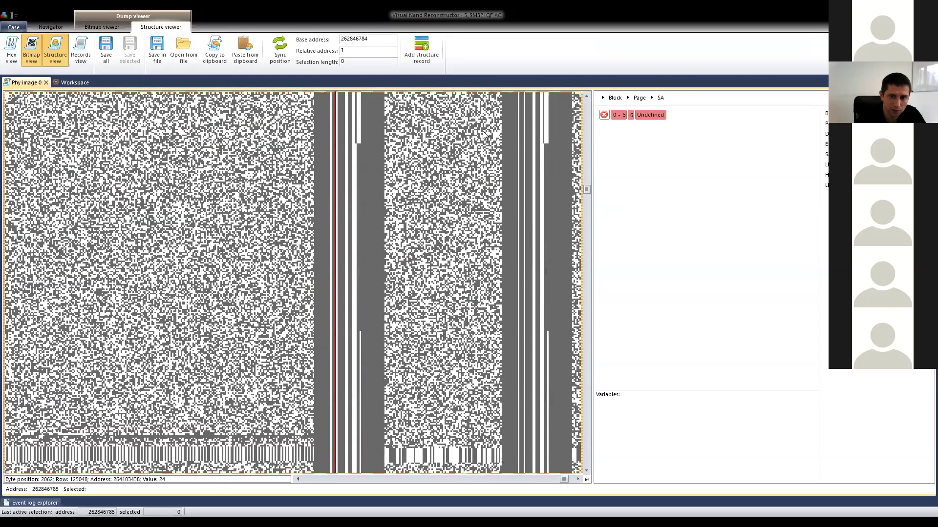
Compare the SA columns in distant parts of the dump, marking a span that starts at the second SA byte.
left_click_drag(586, 189, 596, 325)
left_click(448, 165)
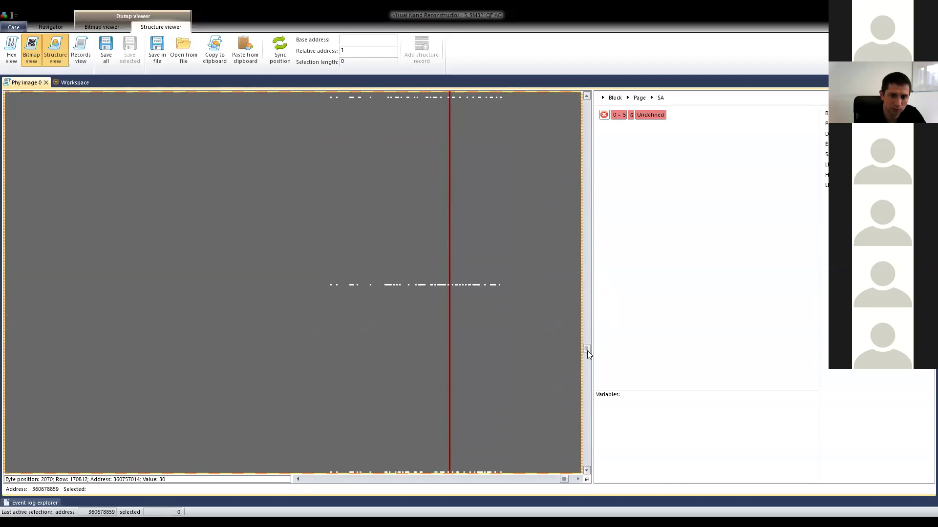
left_click_drag(590, 411, 574, 268)
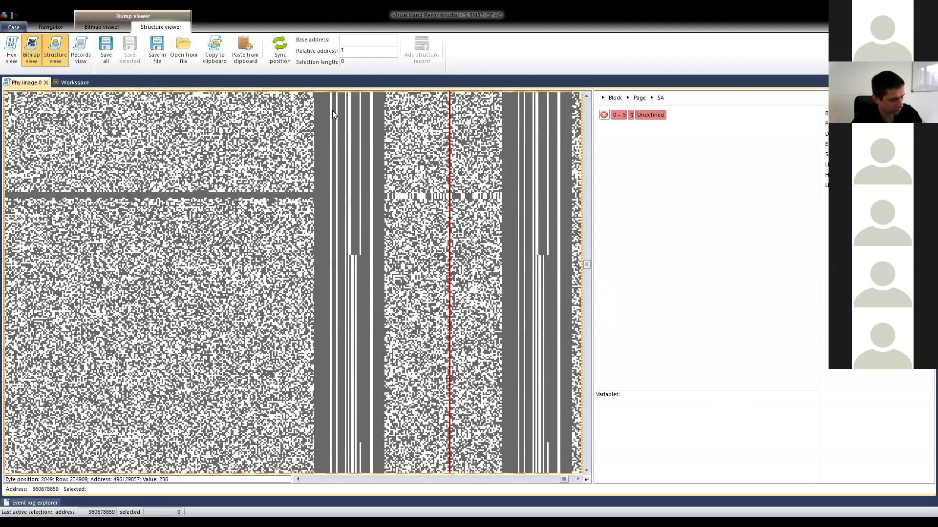
scroll(335, 111, "up", 2)
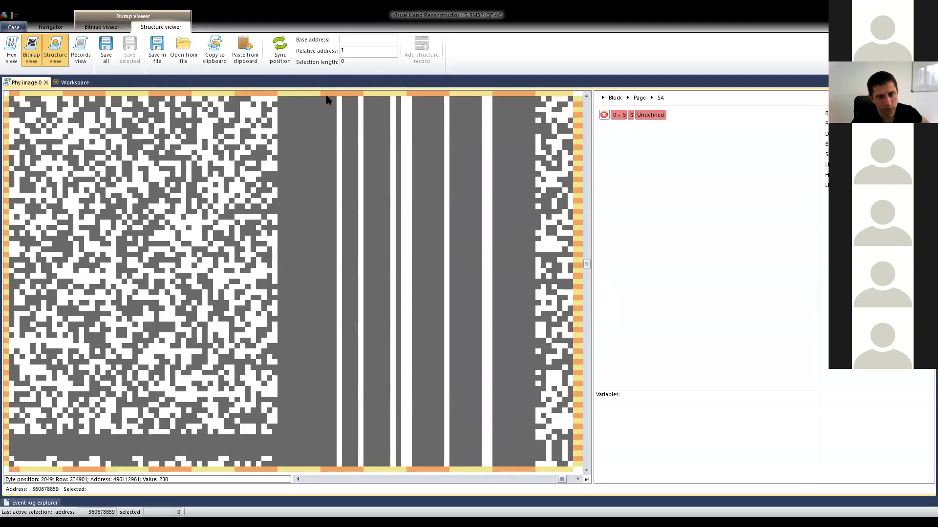
left_click_drag(324, 101, 369, 107)
scroll(341, 122, "down", 5)
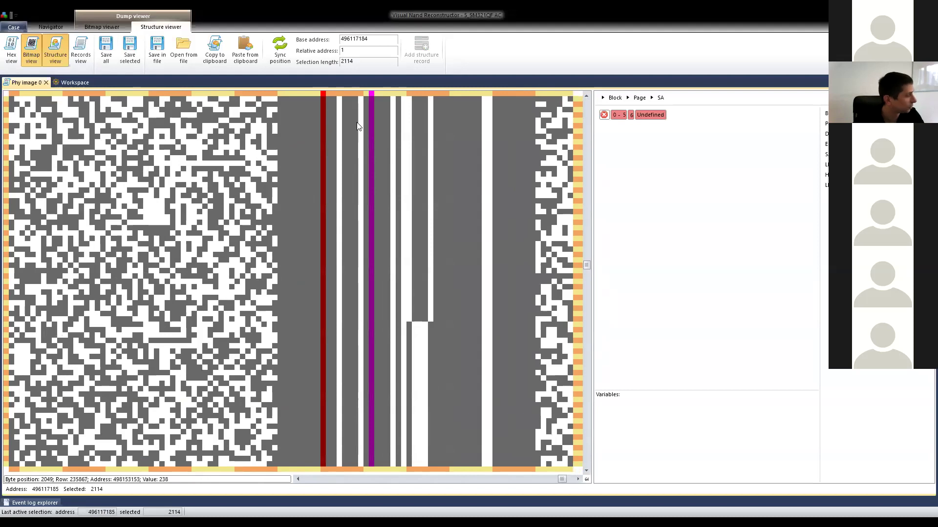
left_click_drag(586, 264, 590, 224)
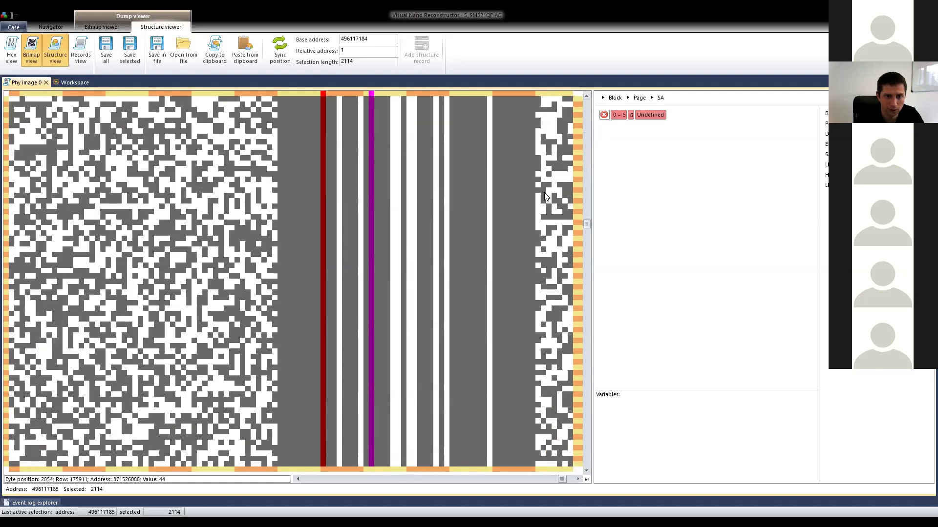
Check the SA bytes one by one in the enlarged bitmap, from relative address 0 to 4.
left_click(290, 105)
left_click(299, 119)
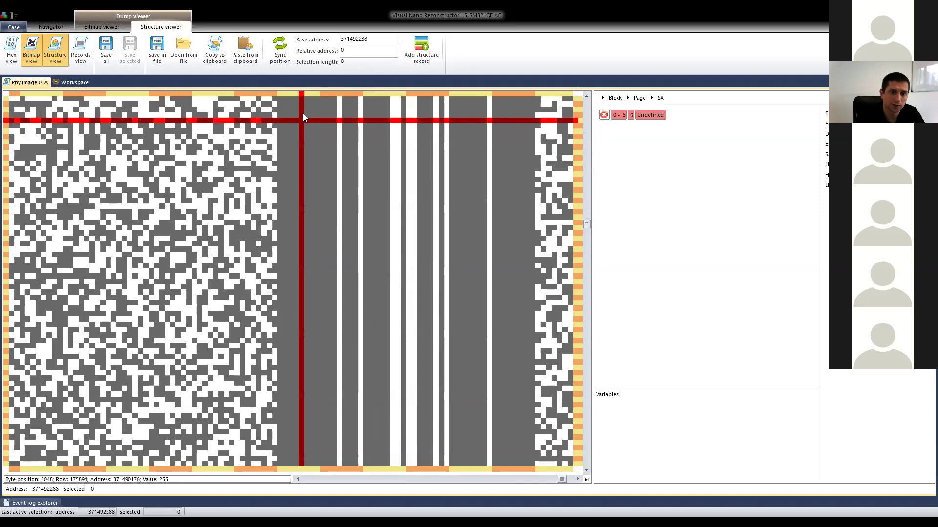
left_click(292, 110)
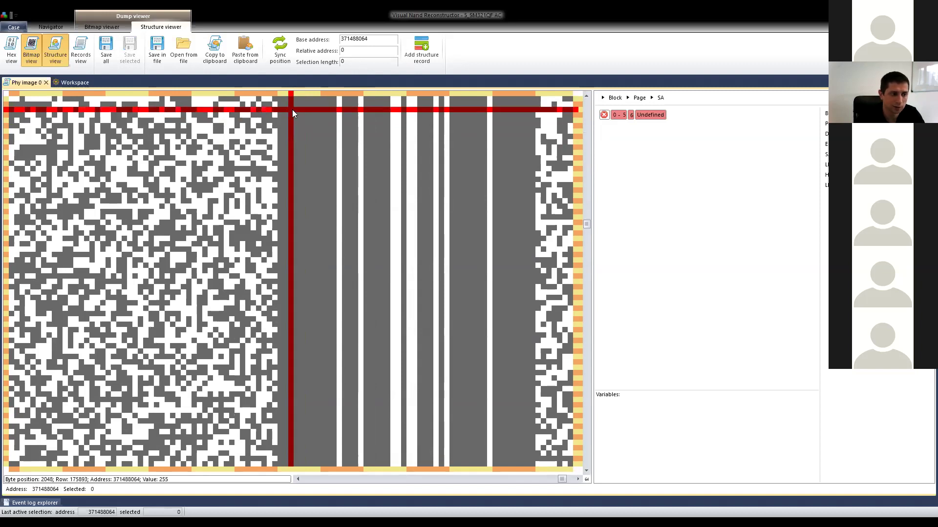
left_click(307, 105)
left_click(297, 131)
left_click(339, 126)
left_click(355, 142)
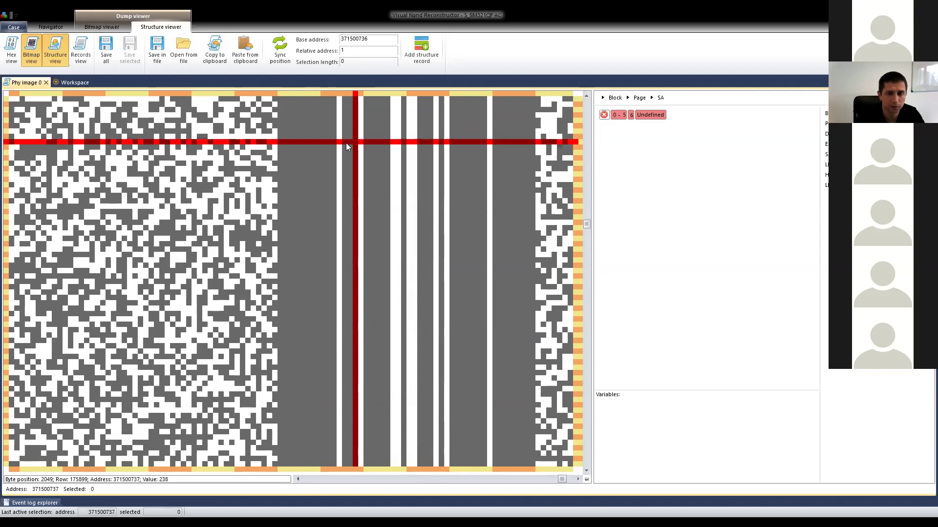
left_click(376, 110)
left_click(420, 116)
left_click(472, 126)
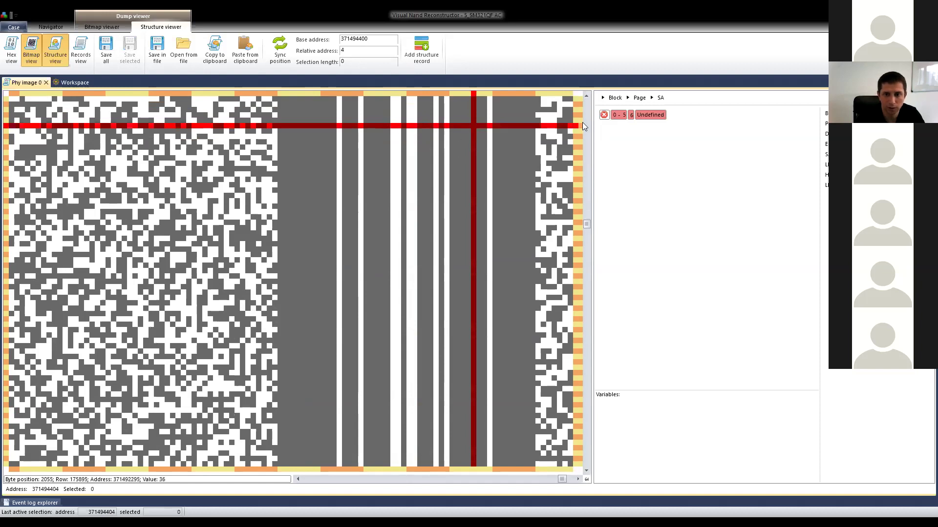
Examine the SA columns around block boundaries further into the dump and mark the byte at relative address 3.
scroll(493, 169, "down", 3)
scroll(494, 159, "down", 3)
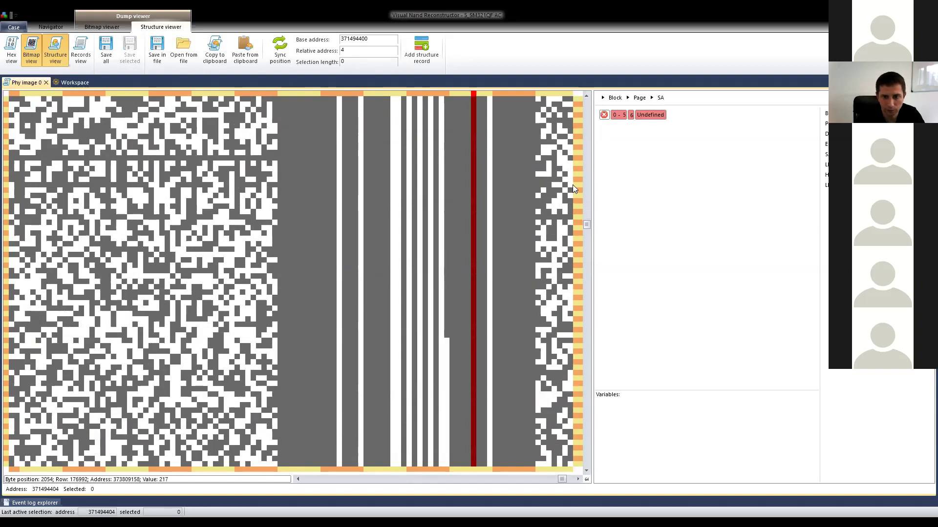
scroll(588, 228, "down", 3)
left_click_drag(588, 228, 600, 259)
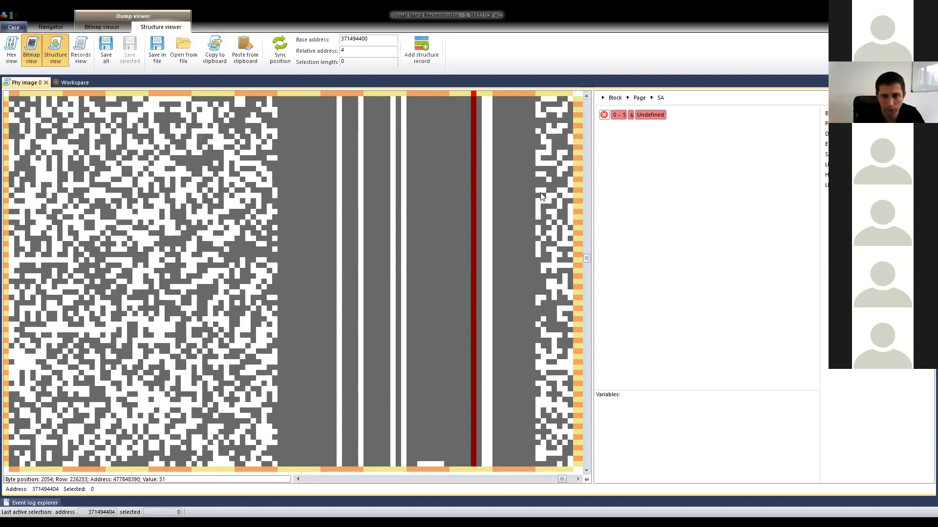
left_click(543, 190)
scroll(586, 256, "up", 5)
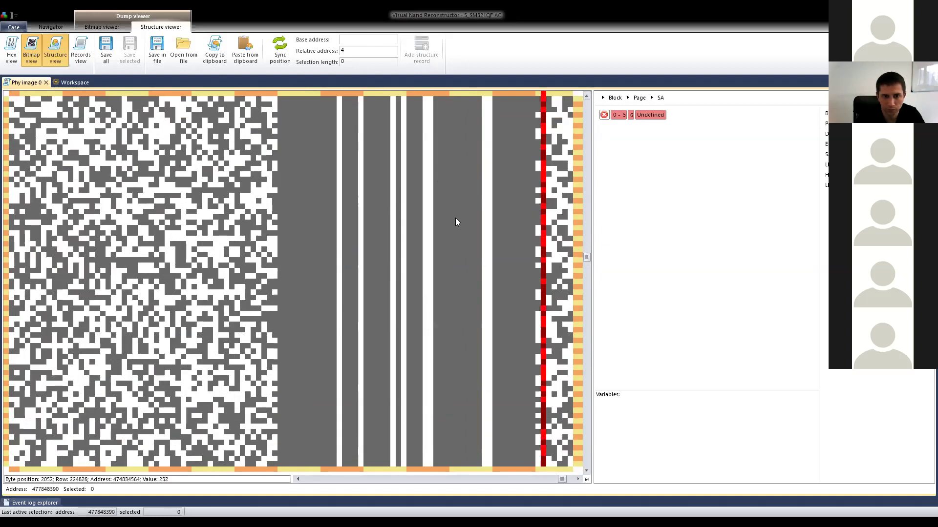
scroll(455, 209, "down", 2)
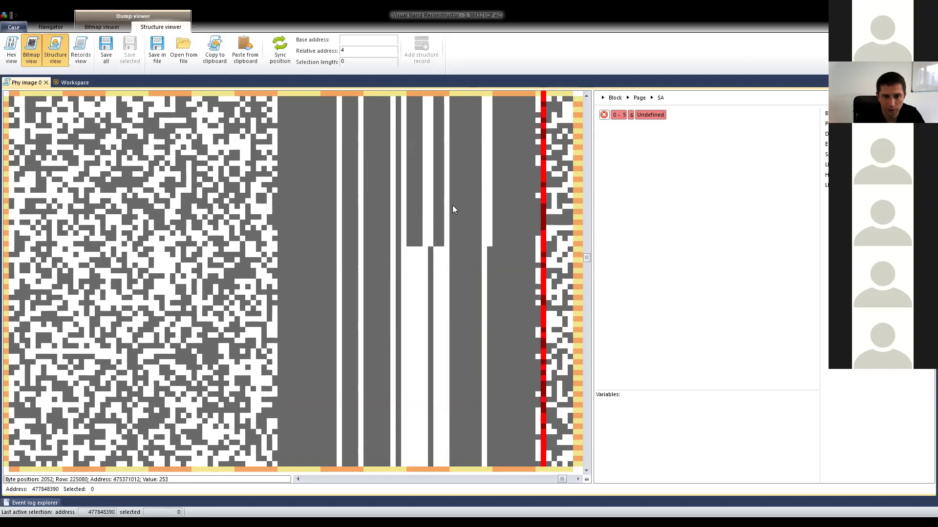
left_click(393, 244)
left_click(424, 229)
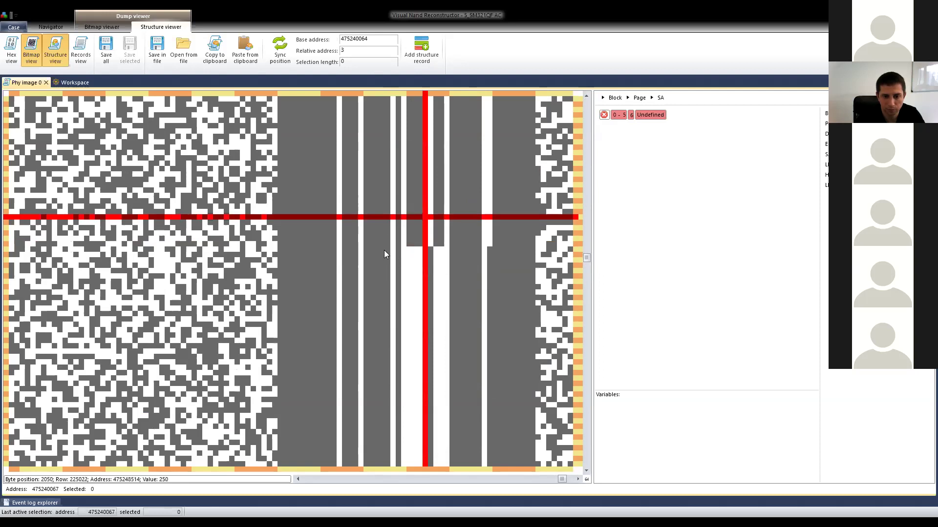
Look back through earlier blocks for places where the SA byte values change between neighbouring blocks.
scroll(461, 179, "up", 5)
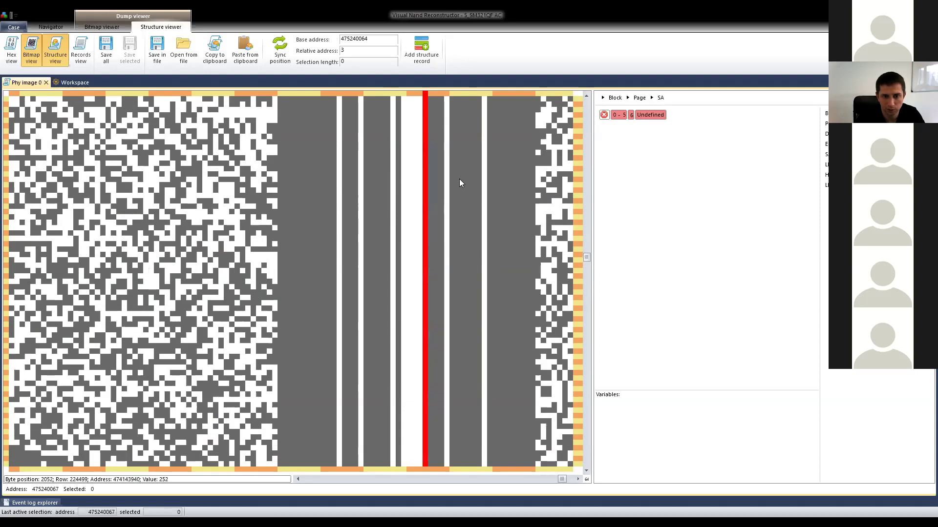
scroll(459, 178, "up", 5)
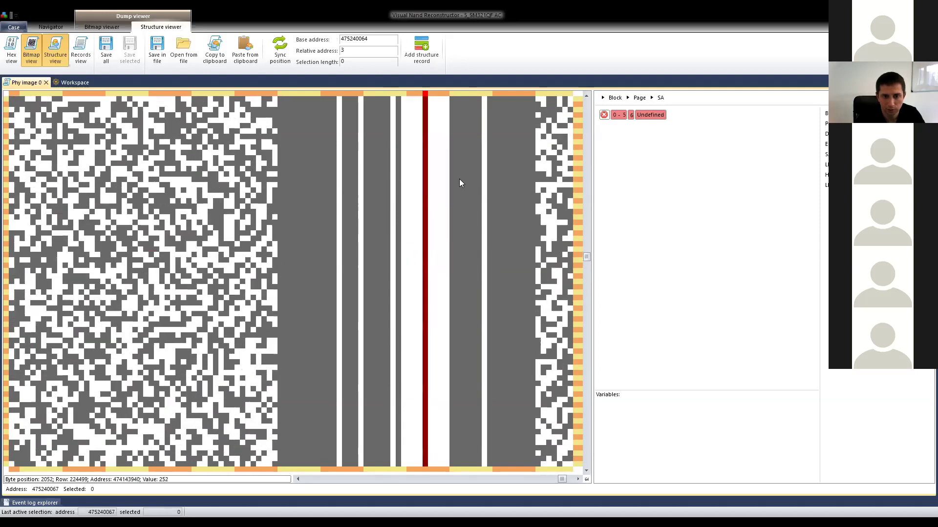
scroll(459, 179, "up", 1)
left_click_drag(586, 258, 585, 241)
scroll(377, 153, "up", 4)
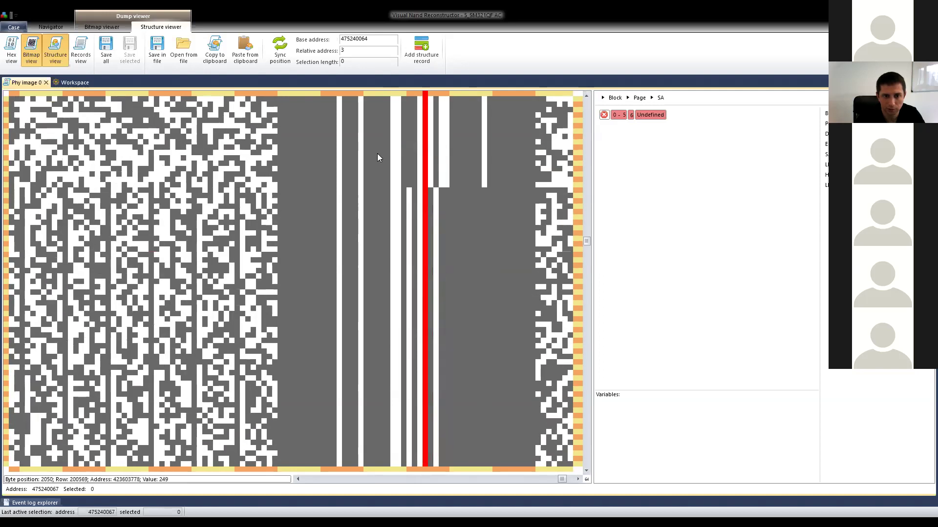
scroll(377, 153, "up", 1)
scroll(401, 184, "up", 4)
scroll(397, 183, "up", 8)
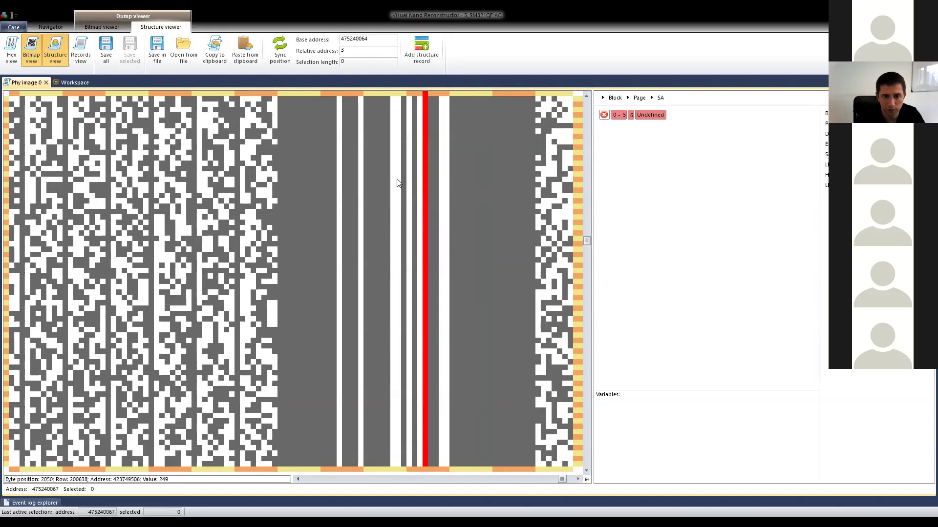
scroll(397, 183, "up", 8)
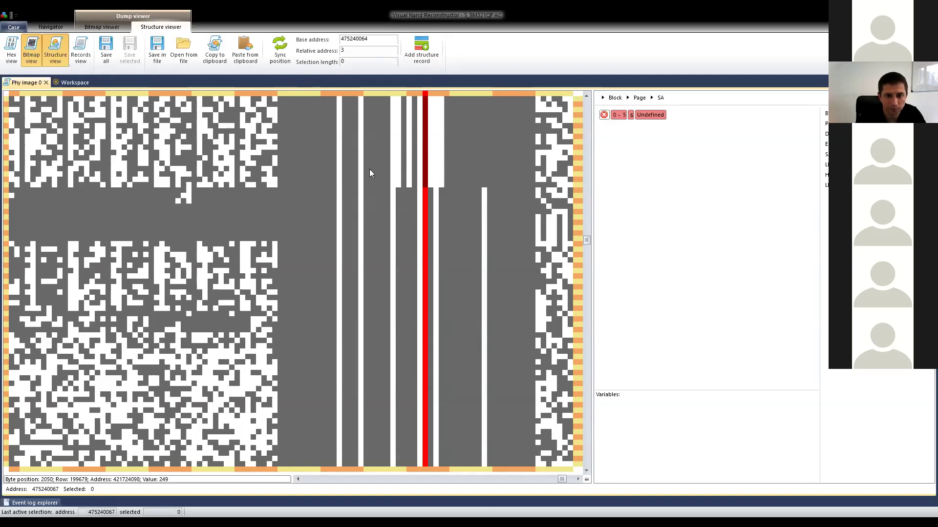
Inspect the SA bytes directly at the block boundary, covering the changing number bytes and the constant leading ones.
left_click(365, 191)
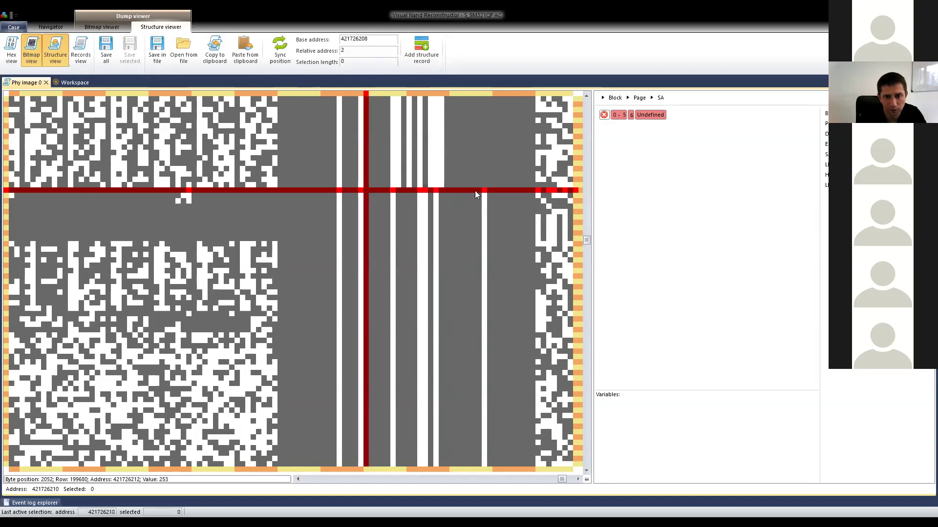
left_click(491, 192, "shift")
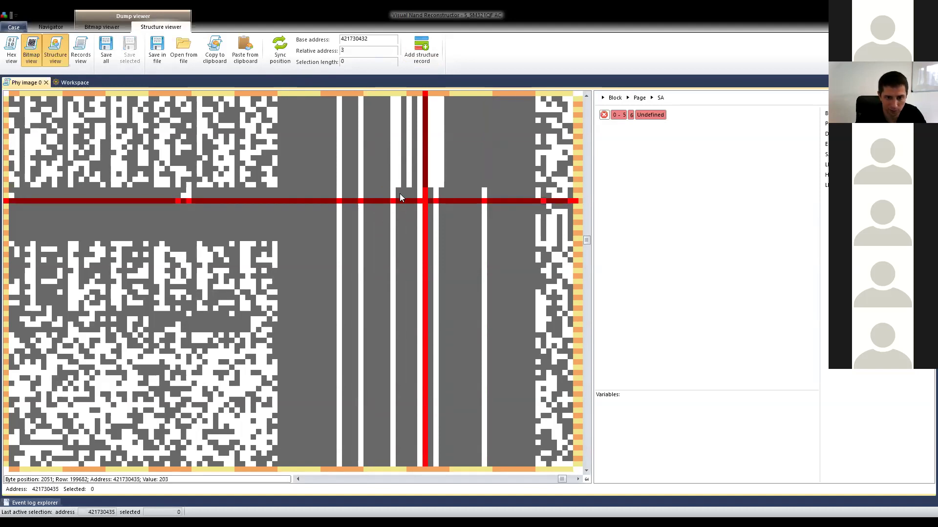
left_click(323, 189)
key("Up")
key("Up")
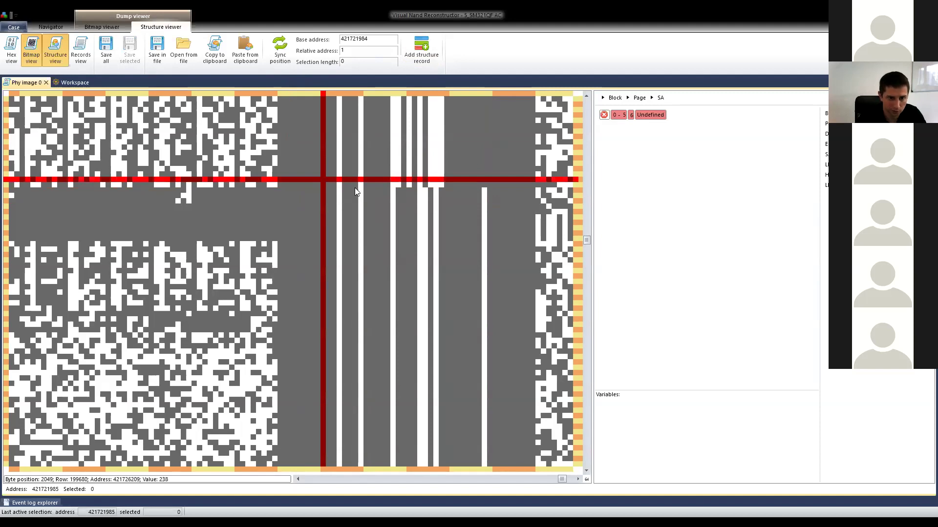
left_click(396, 190)
left_click(296, 177)
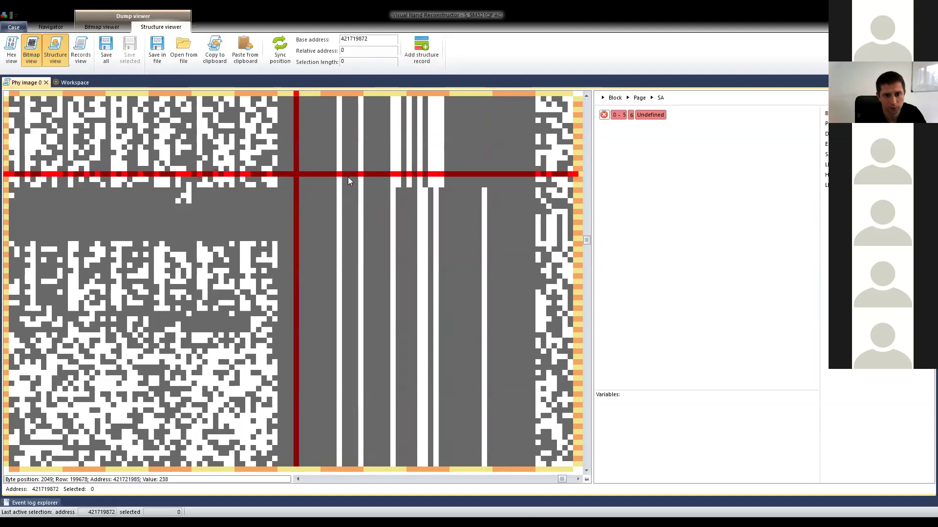
Define the SA byte at address 0 as the one-byte Header field.
double_click(634, 115)
left_click(481, 235)
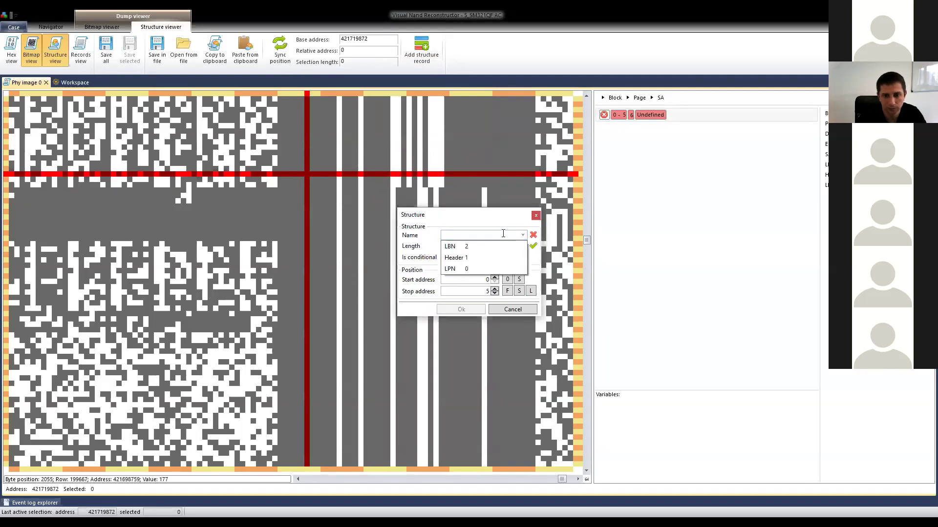
left_click(468, 259)
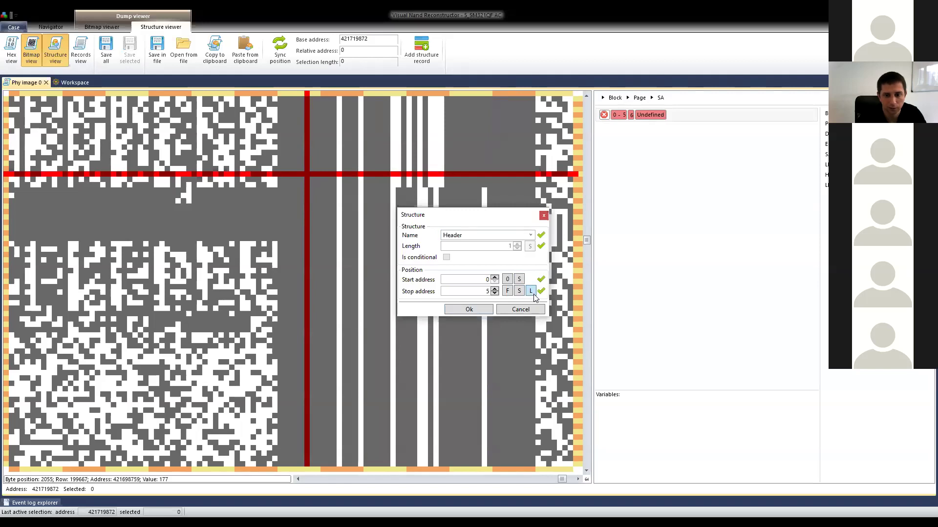
left_click(464, 304)
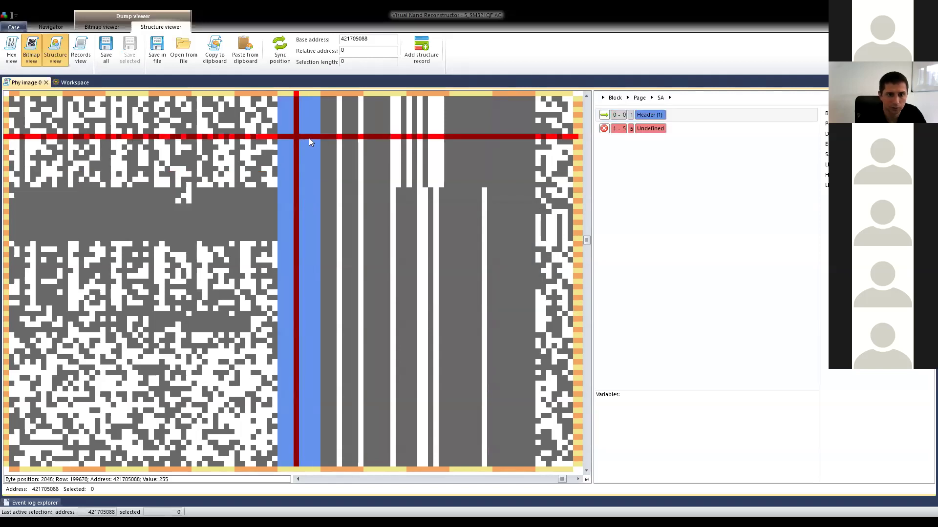
Add a one-byte field named test to the SA structure at address 1.
scroll(342, 152, "down", 5)
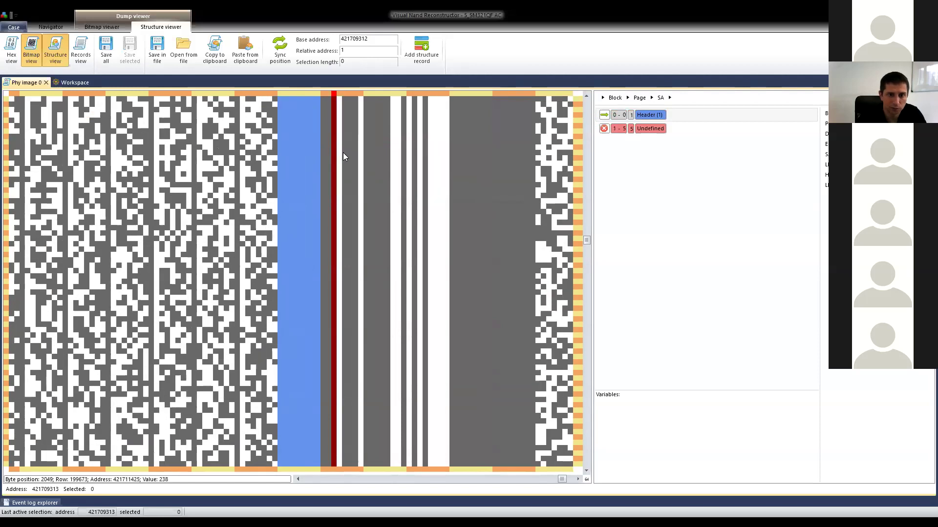
double_click(655, 130)
left_click(523, 235)
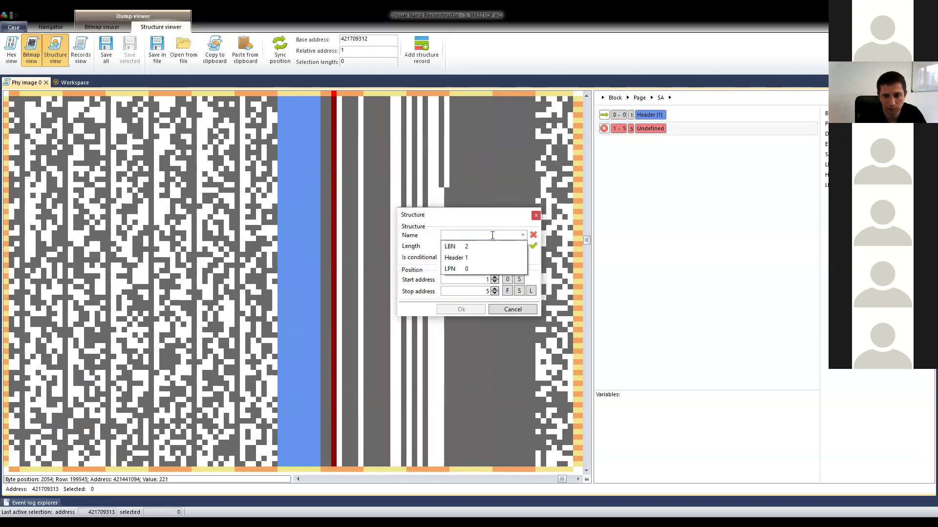
left_click(492, 235)
type("test")
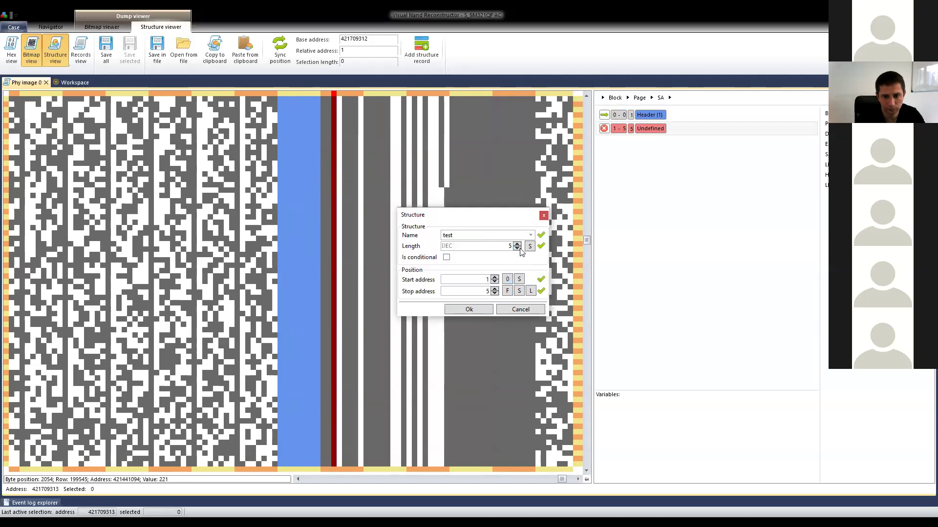
left_click(519, 291)
left_click(470, 310)
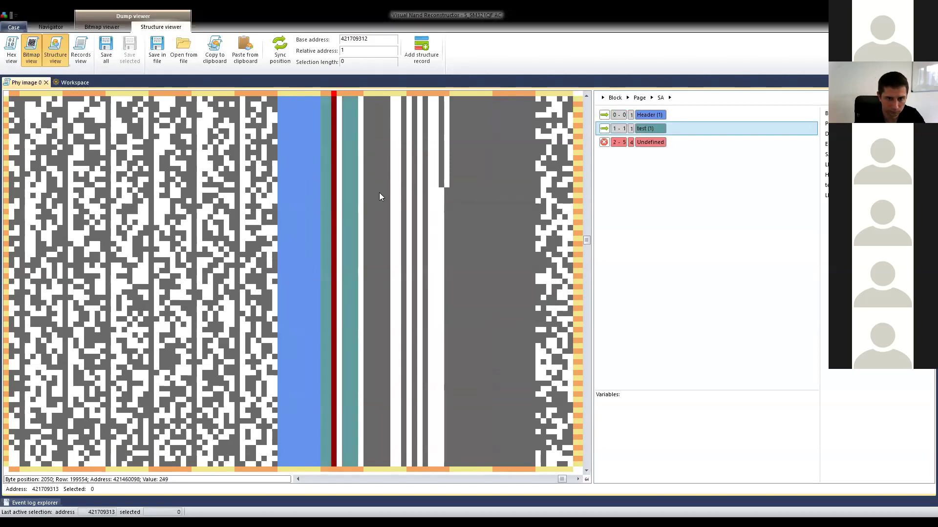
Compare the bytes at relative addresses 2 and 3 near the block boundary to locate the block number.
left_click(377, 146)
left_click(418, 147)
left_click(387, 147)
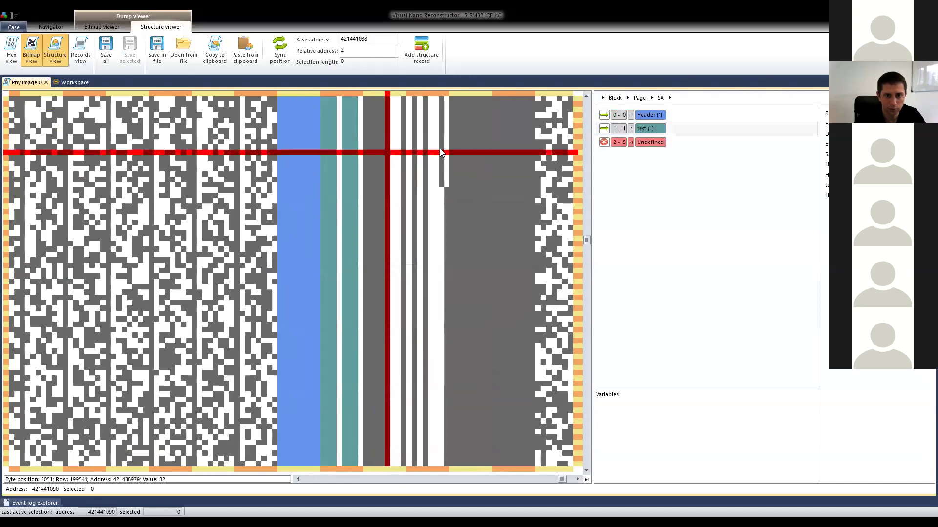
left_click(421, 147)
left_click(420, 152)
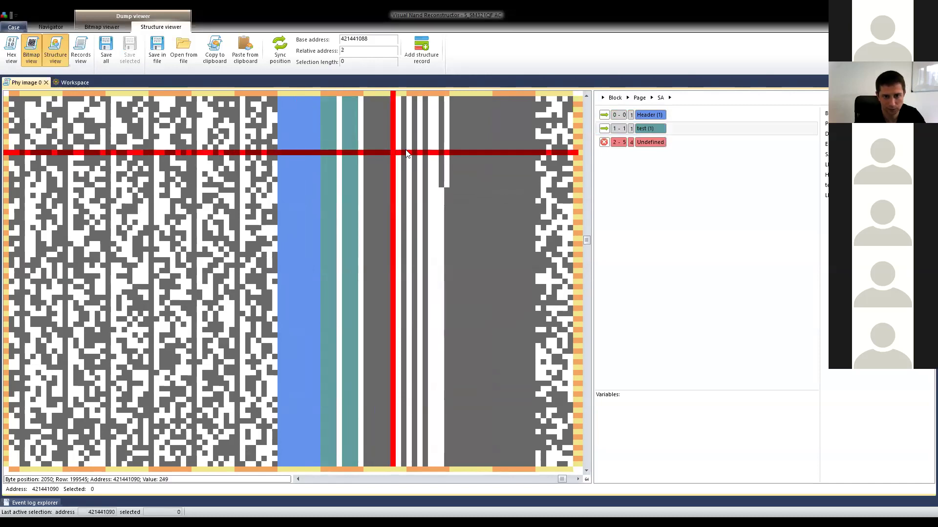
left_click(421, 152)
left_click(395, 157)
left_click(417, 146)
left_click(393, 153)
Define the SA bytes at addresses 2 to 3 as the LBN field and check the remaining undefined bytes.
double_click(634, 140)
left_click(524, 235)
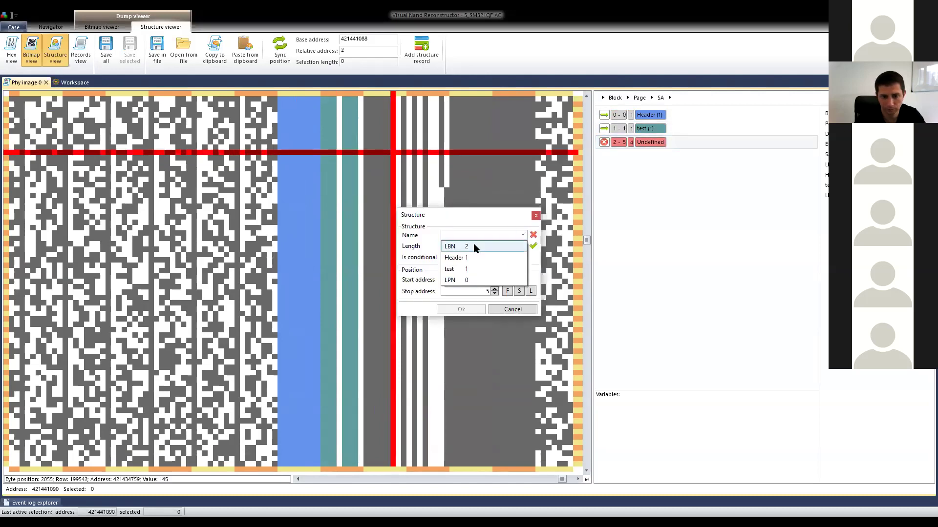
left_click(465, 244)
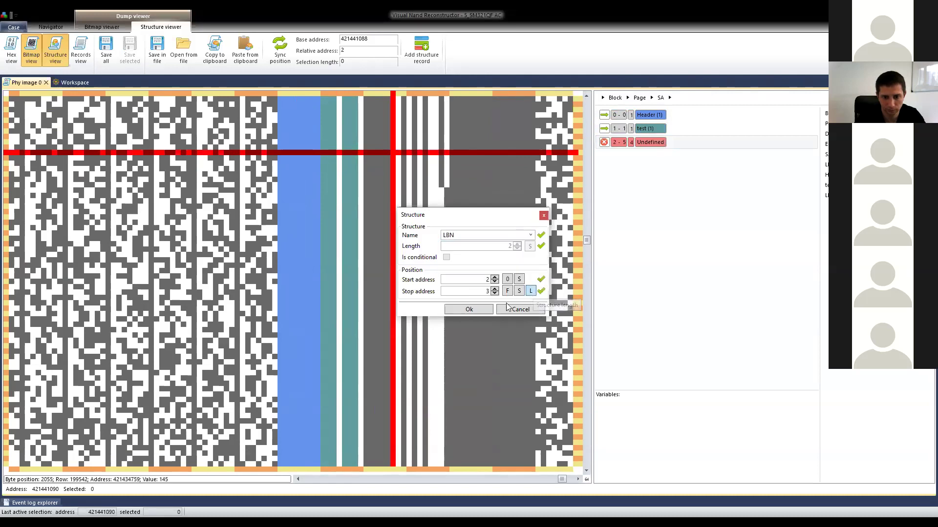
left_click(469, 309)
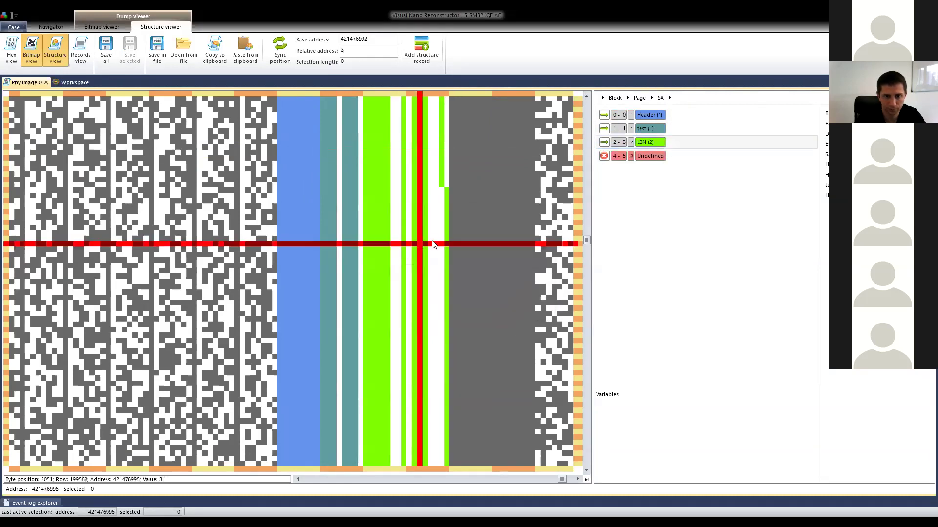
left_click(508, 218)
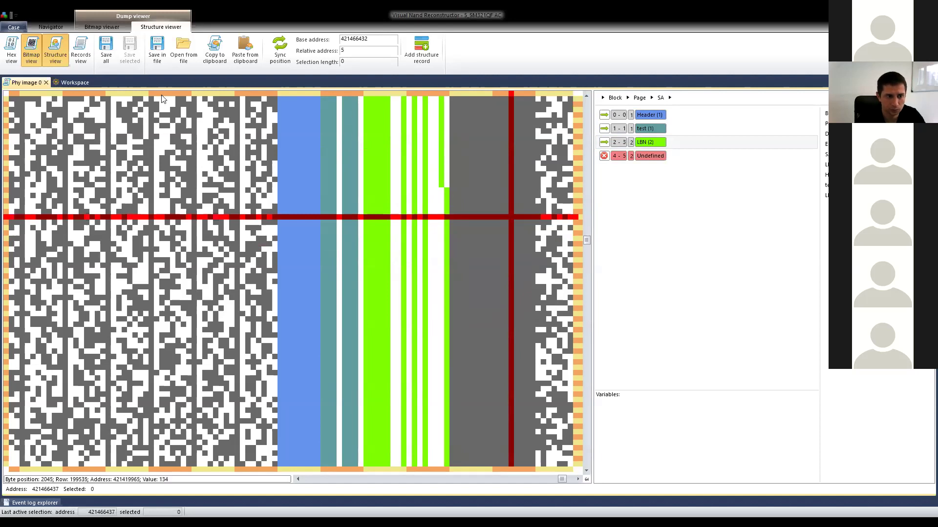
In the workspace, configure the LBN, Header and Test 1 positions of the Markers table element and create its translation table.
left_click(71, 82)
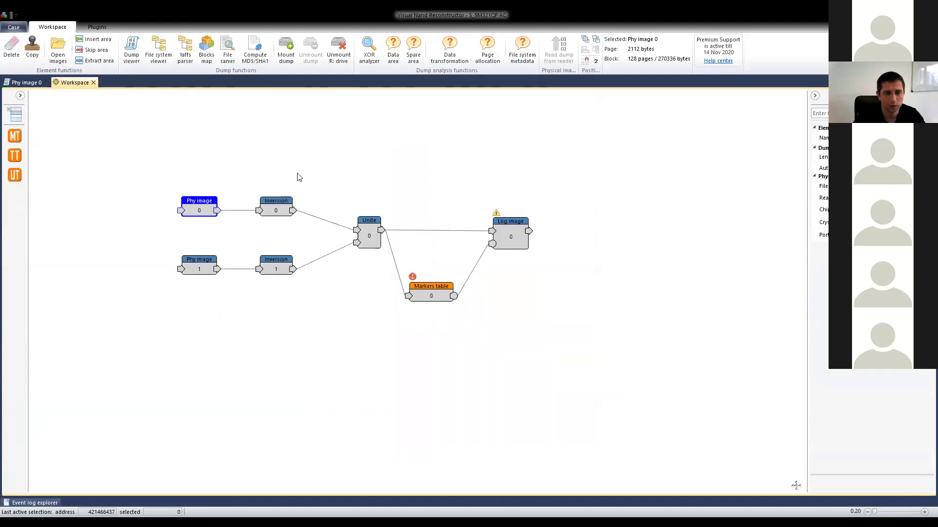
left_click_drag(424, 288, 426, 297)
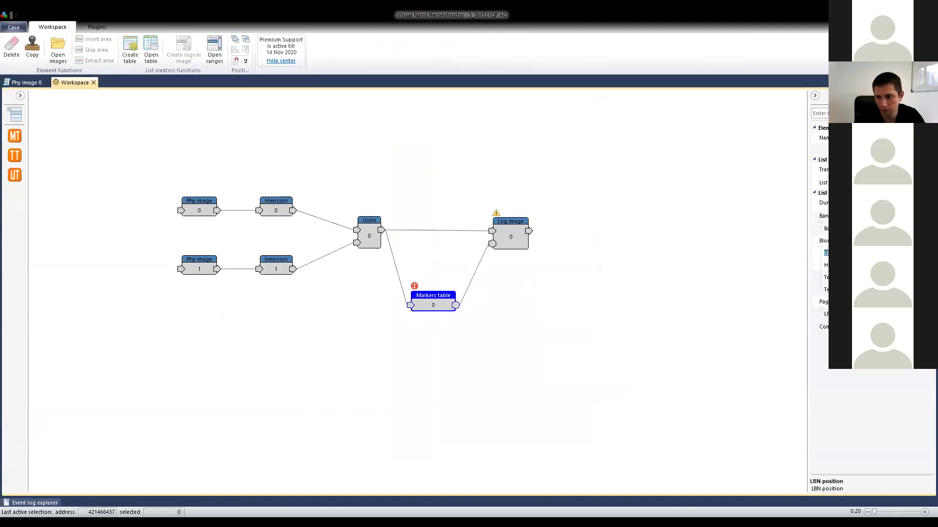
left_click(826, 265)
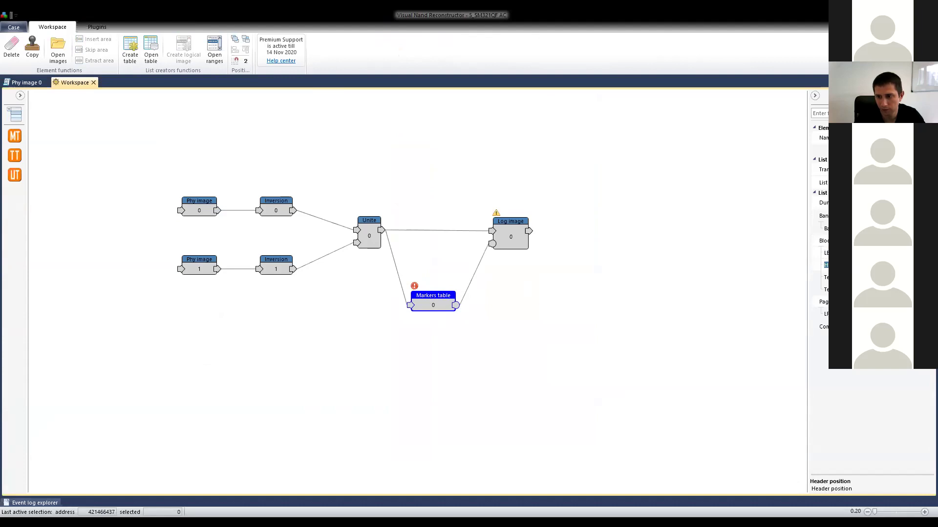
left_click(826, 277)
left_click(824, 170)
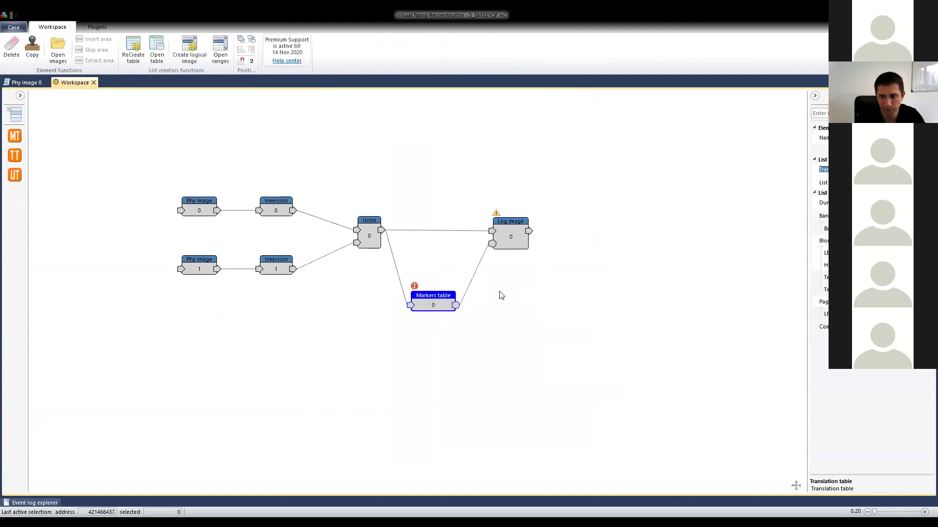
Open the created markers table and sort its blocks with the default block sorter.
double_click(432, 305)
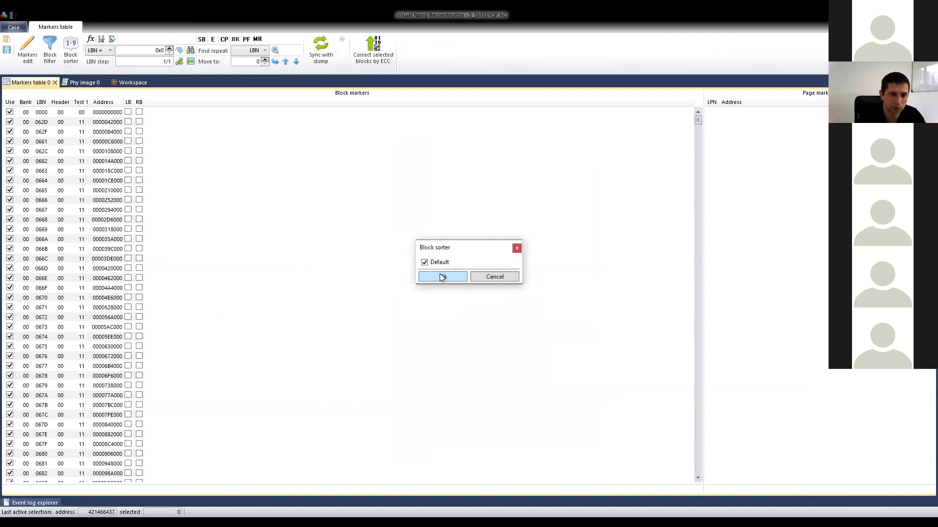
left_click(442, 277)
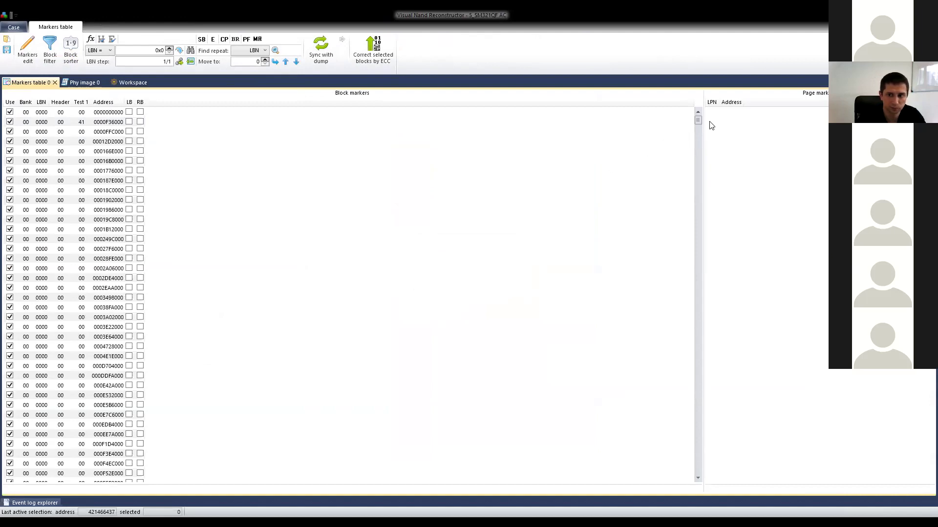
Examine the lowest LBN values in the sorted block markers, from 0000 up to 000E, for repeated numbers and gaps.
scroll(154, 260, "down", 10)
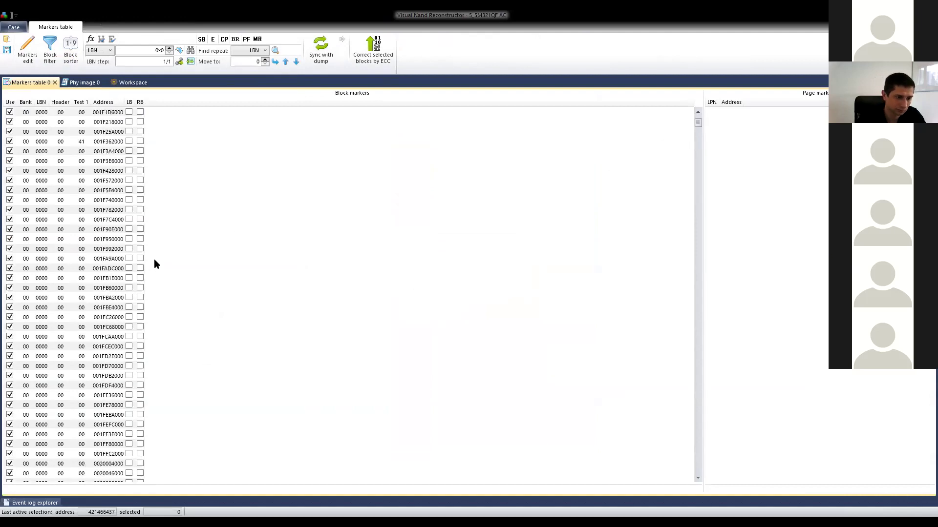
scroll(163, 209, "down", 1)
scroll(164, 209, "down", 7)
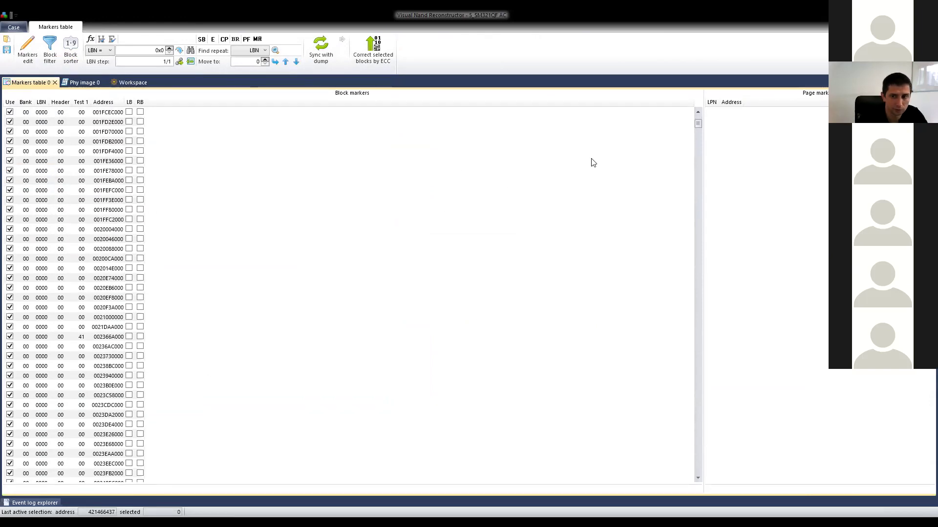
left_click_drag(699, 124, 699, 135)
scroll(215, 173, "up", 18)
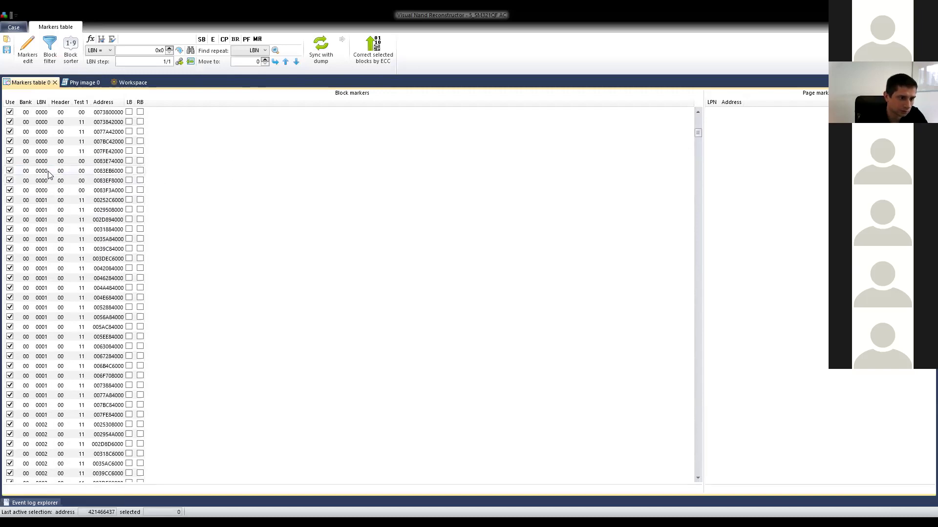
left_click(53, 201)
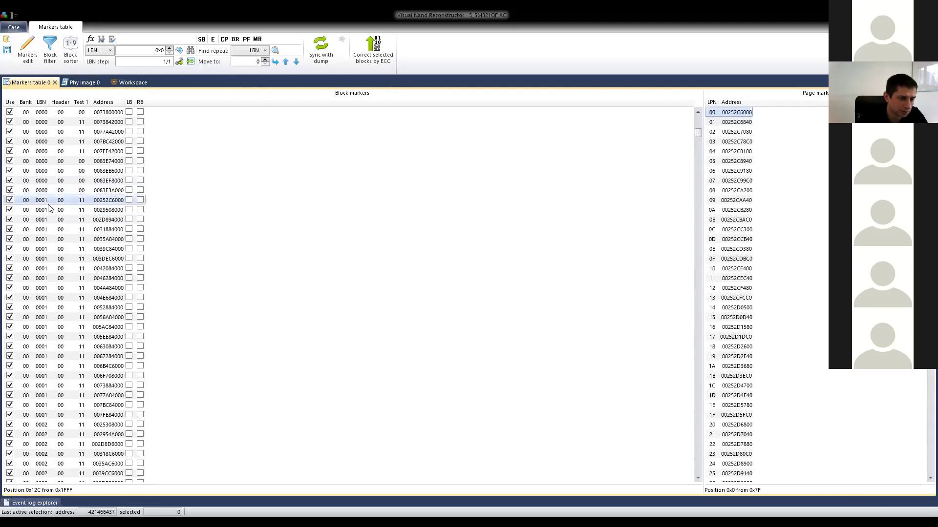
scroll(49, 206, "down", 1)
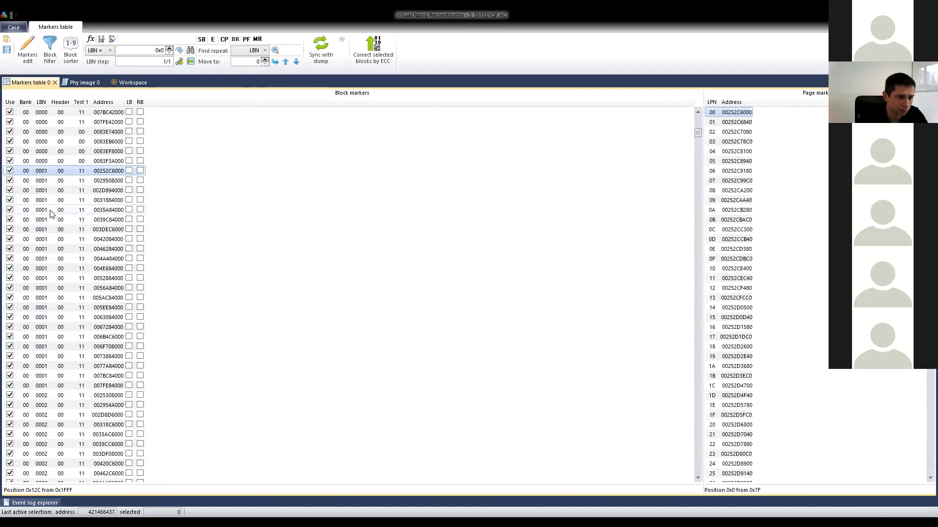
scroll(50, 219, "down", 6)
scroll(50, 219, "down", 17)
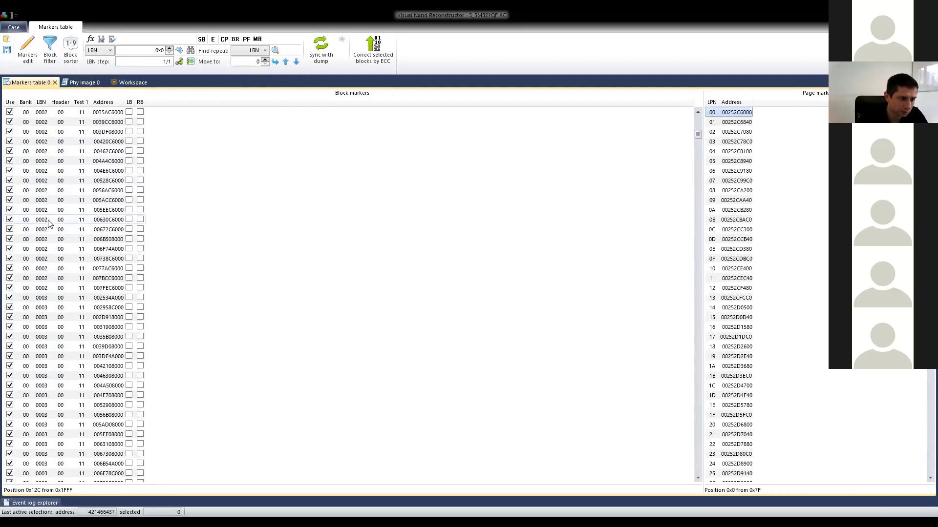
left_click_drag(696, 139, 700, 142)
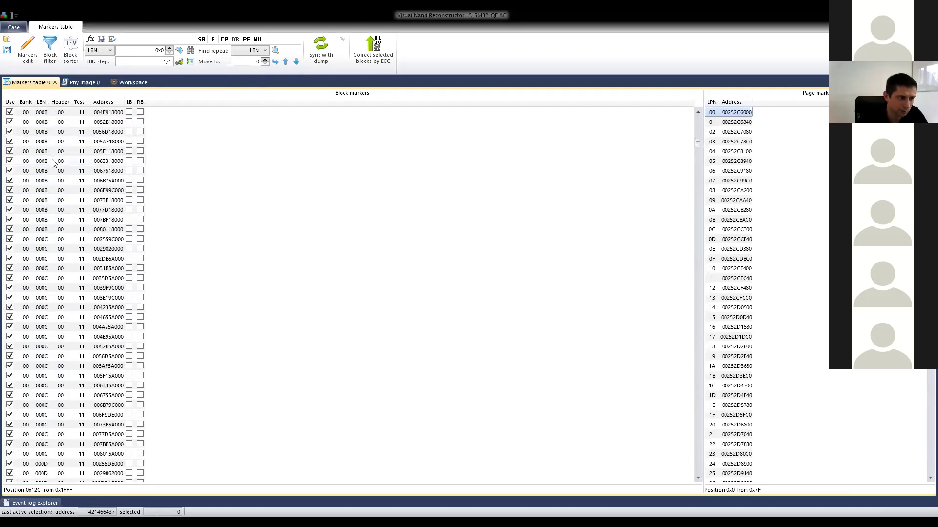
scroll(53, 186, "down", 18)
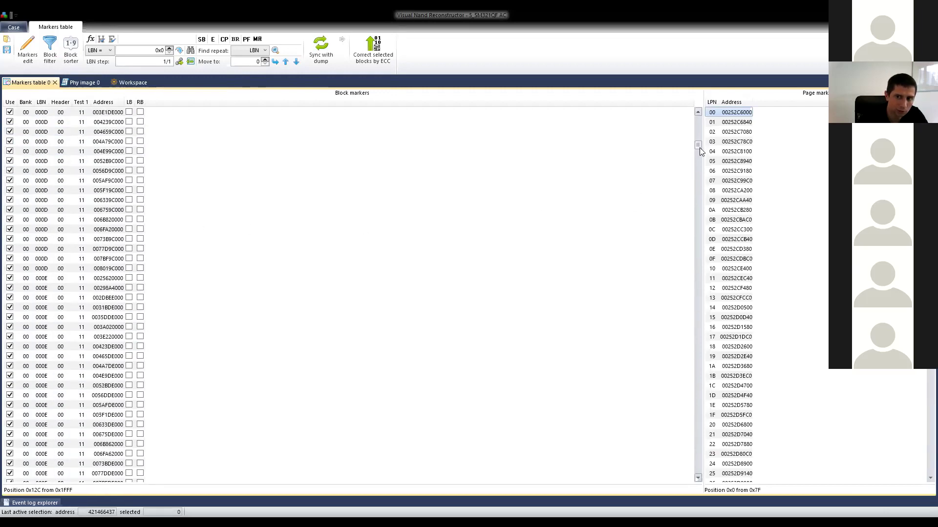
Examine how the LBN sequence continues after 00FF, through the 0400 range and into the 0500 range.
left_click_drag(701, 157, 699, 374)
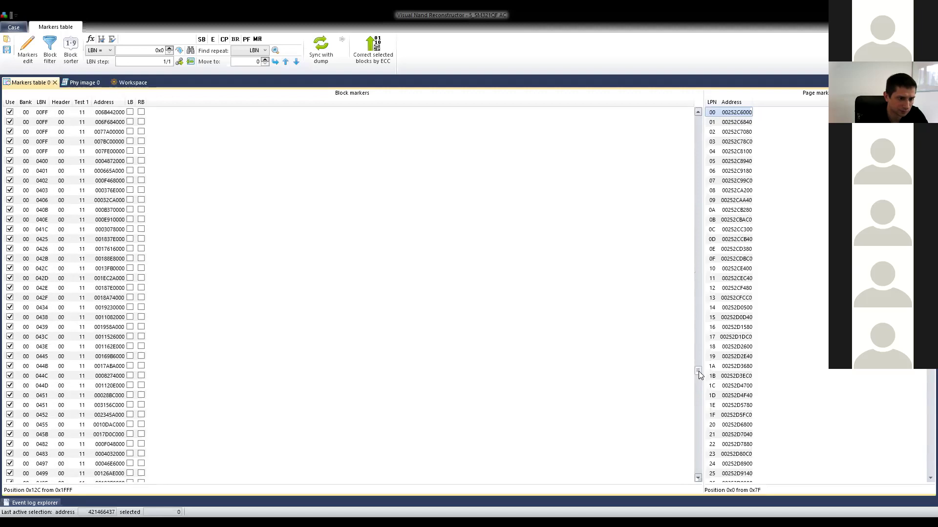
scroll(336, 333, "up", 3)
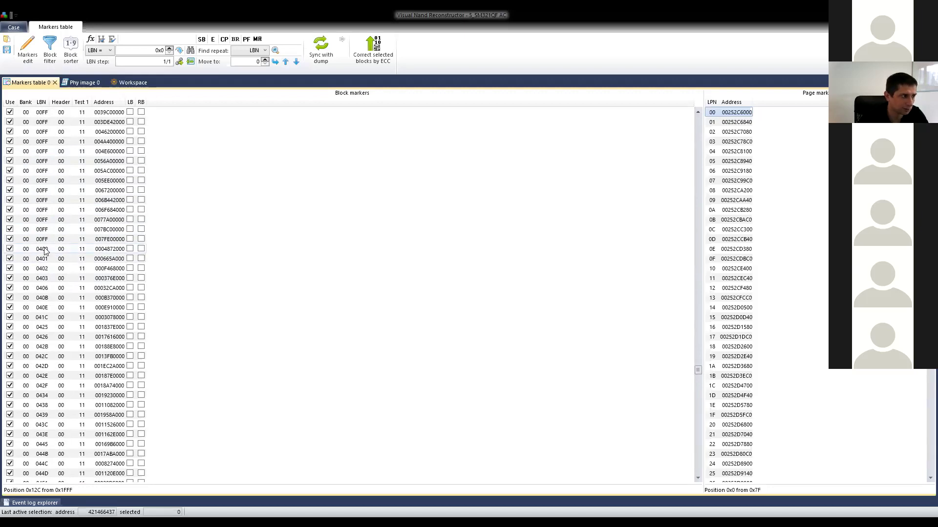
scroll(53, 254, "down", 2)
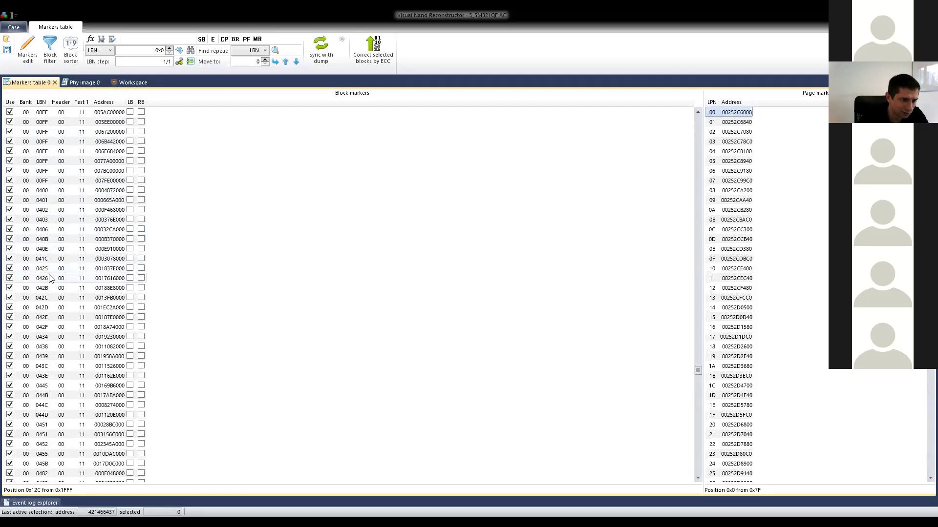
scroll(49, 278, "down", 20)
scroll(49, 279, "down", 15)
scroll(49, 244, "up", 11)
scroll(53, 194, "up", 2)
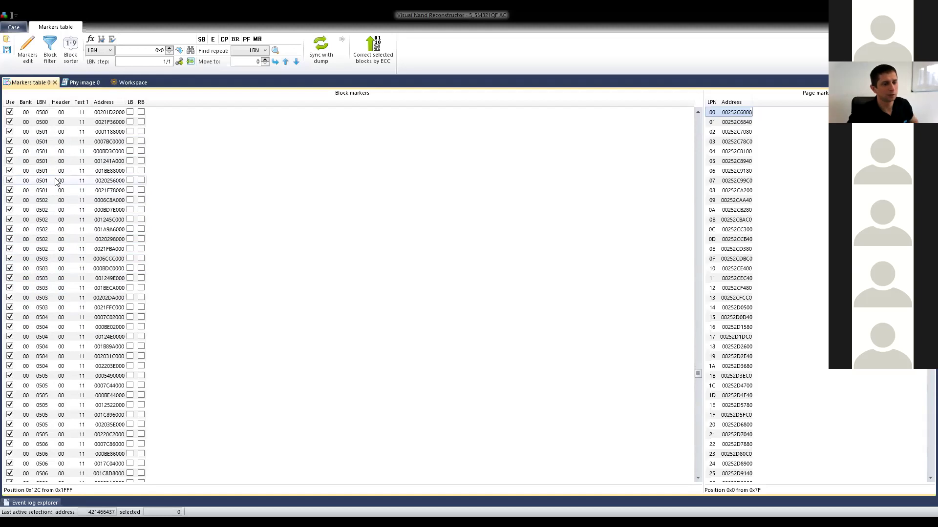
scroll(56, 181, "up", 11)
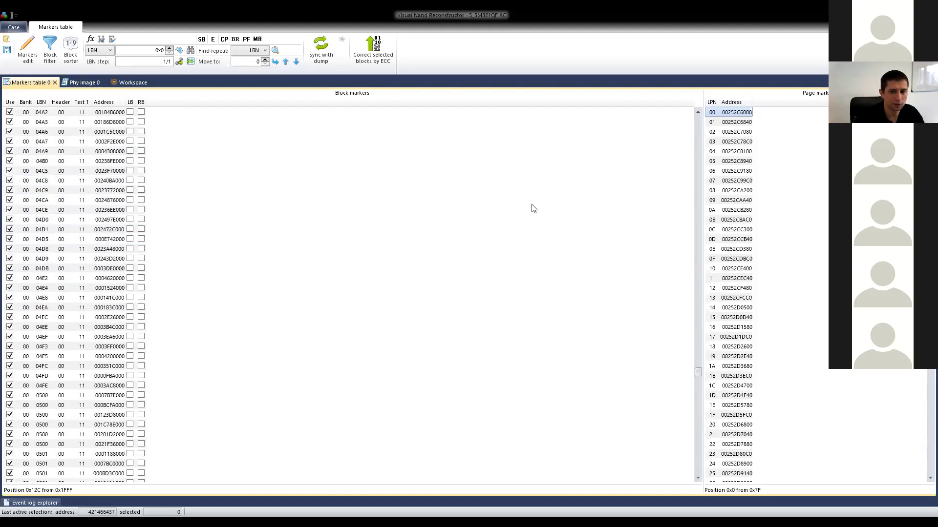
Select the last block with LBN 00DE and compare how often LBNs repeat there and around 0520.
left_click_drag(697, 372, 698, 337)
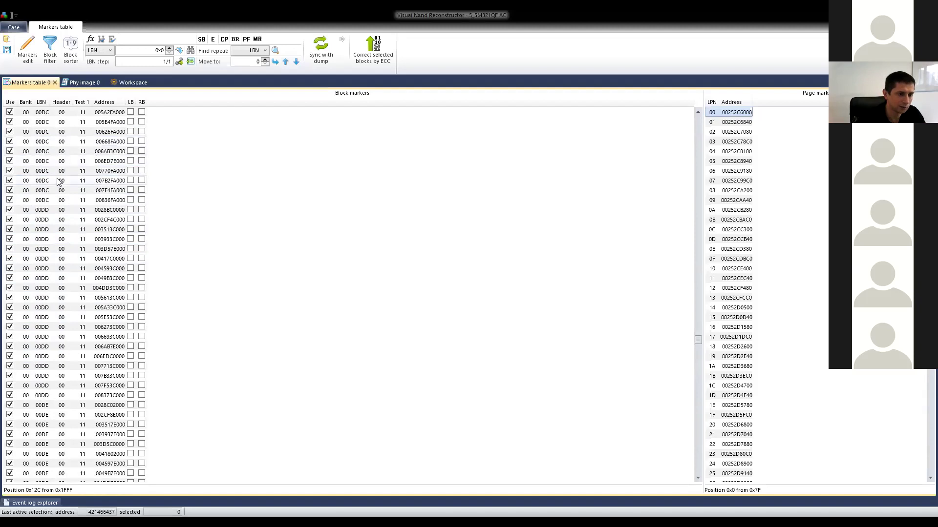
scroll(58, 181, "down", 2)
scroll(61, 182, "down", 6)
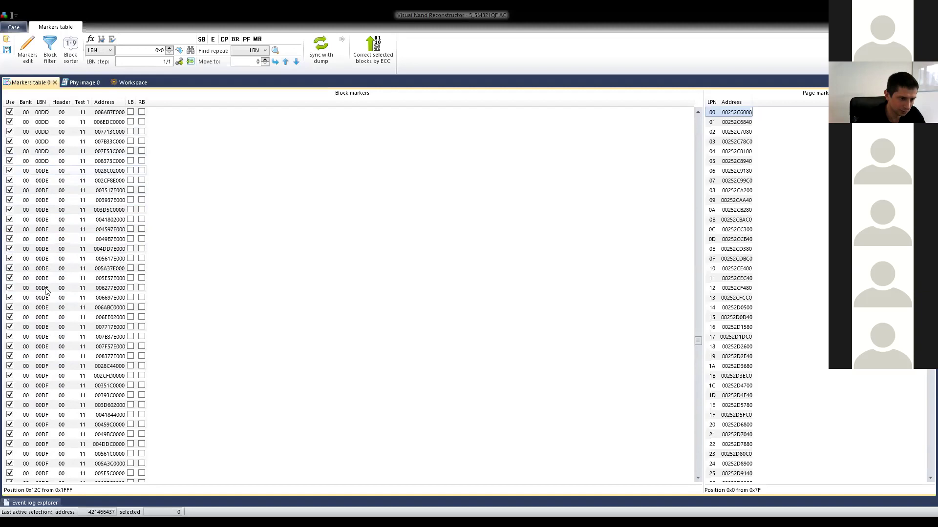
key("Down")
right_click(55, 360)
left_click(217, 329)
left_click_drag(698, 349, 698, 382)
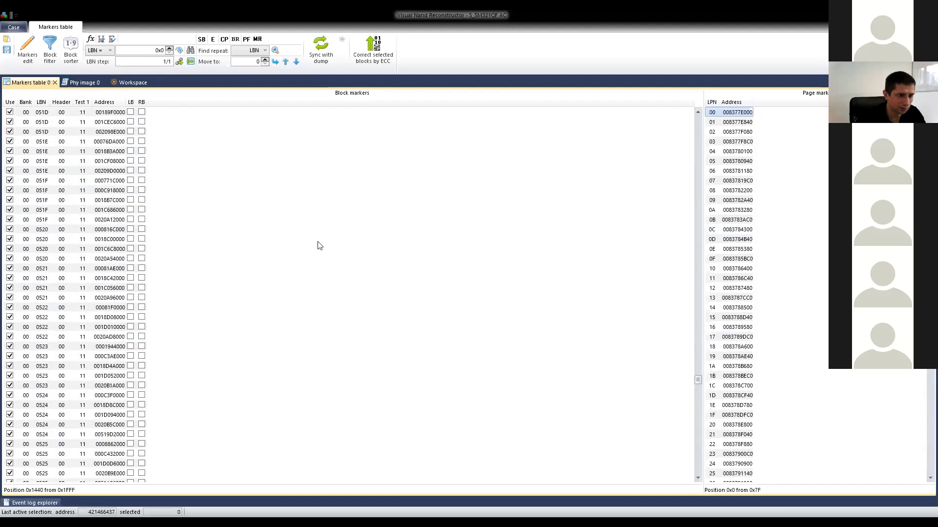
Examine the sorted block markers from LBN 0517 through 052D for repeated numbers and gaps.
scroll(69, 156, "up", 5)
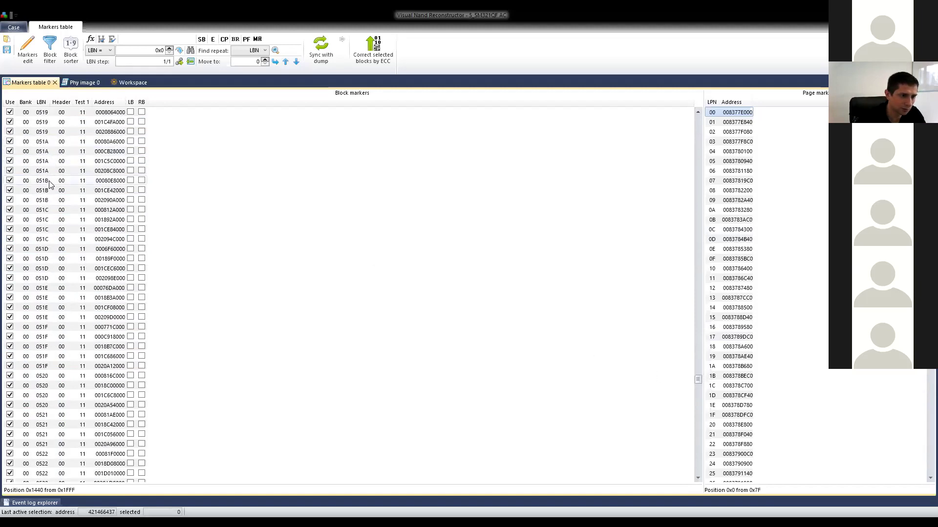
scroll(59, 217, "down", 7)
scroll(65, 225, "down", 10)
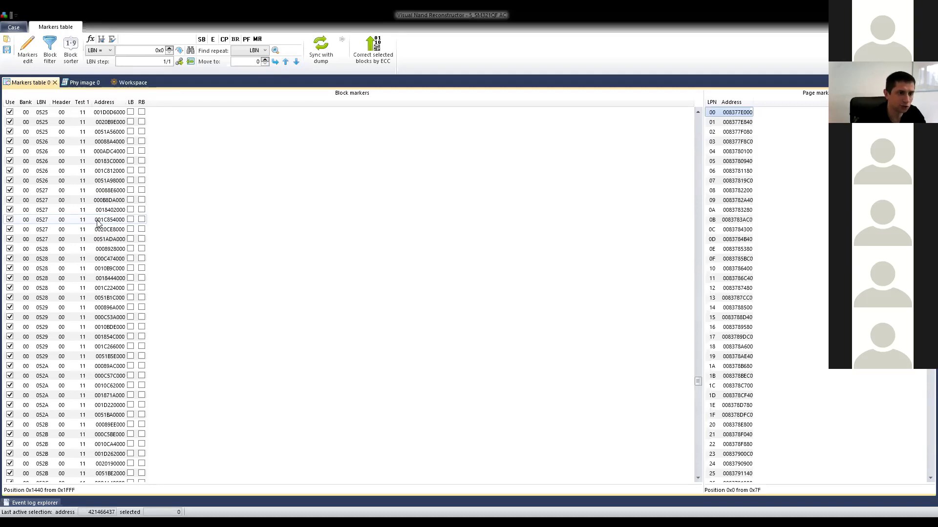
scroll(115, 223, "up", 3)
scroll(181, 240, "down", 1)
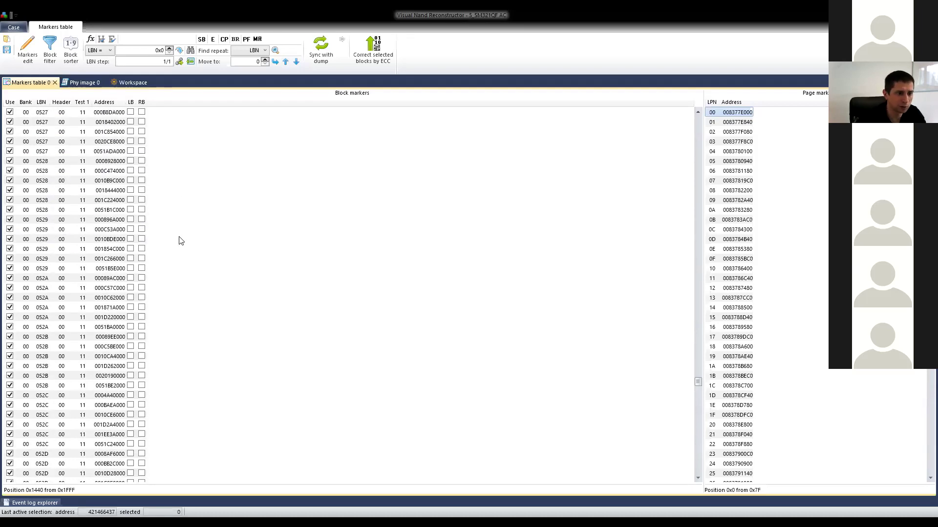
left_click(83, 213)
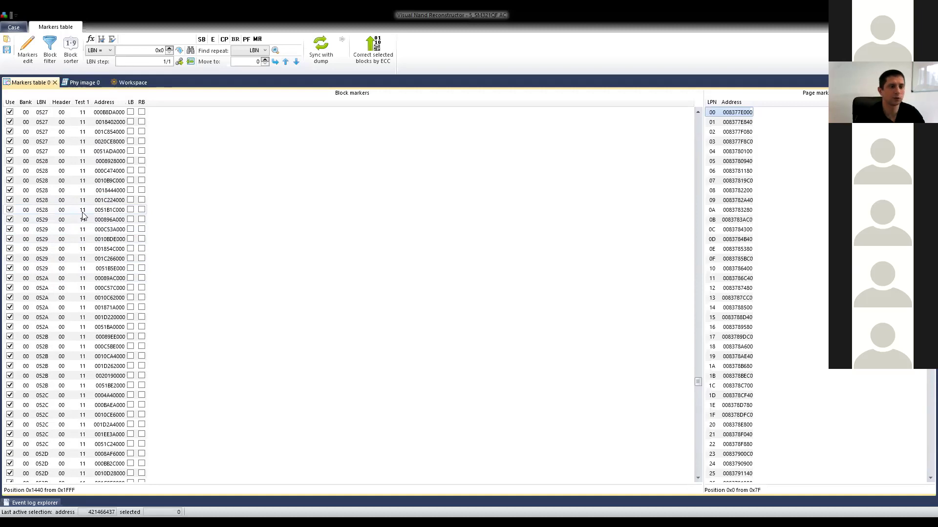
scroll(83, 212, "up", 8)
scroll(83, 211, "up", 8)
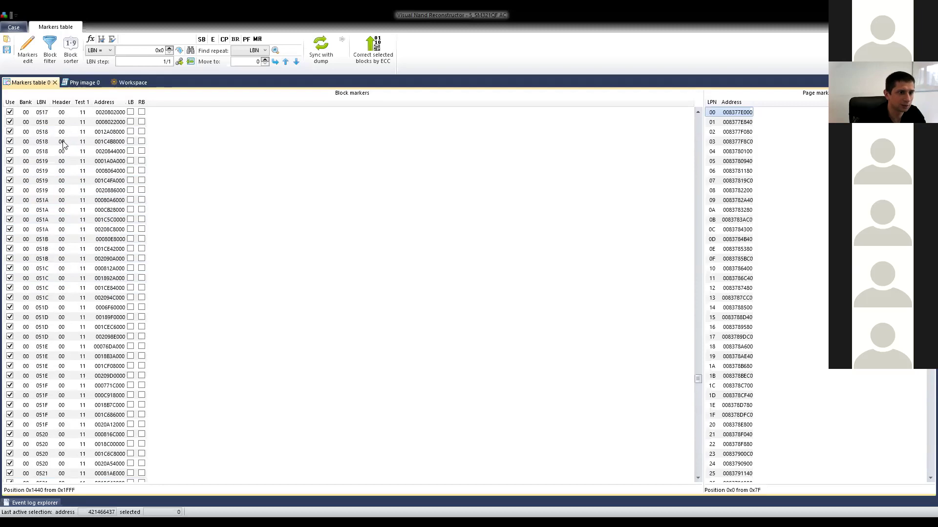
Show the Unite 0 dump beside the markers table and synchronise it with the selected 051E, 0521 and 0522 blocks.
double_click(49, 190)
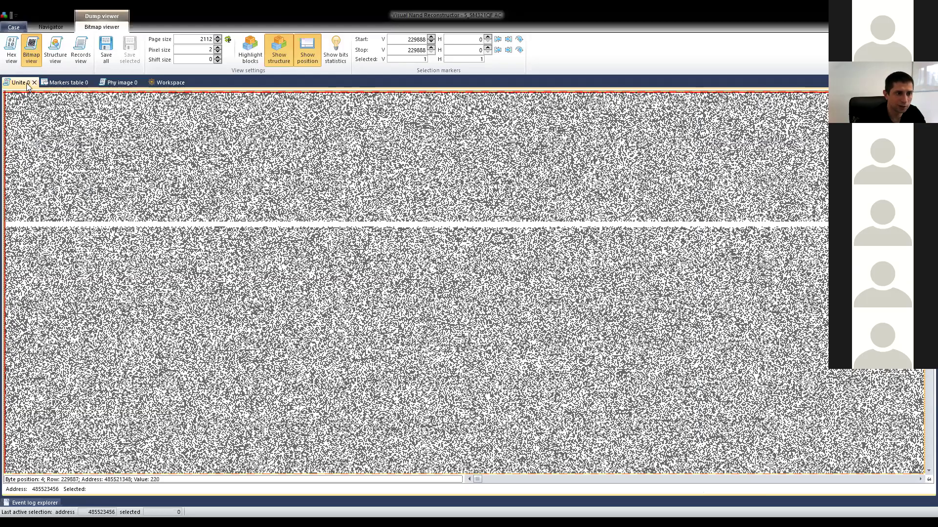
key("ctrl+F4")
middle_click(469, 286)
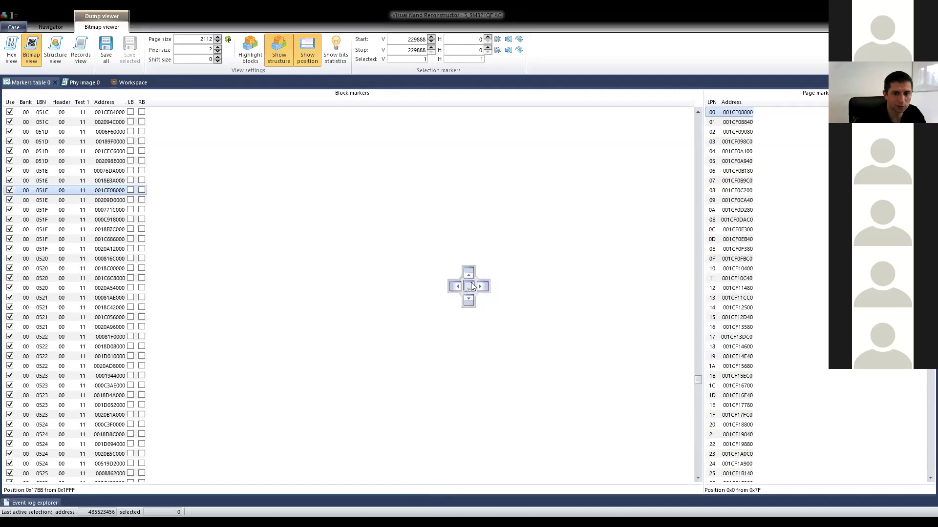
left_click(40, 200)
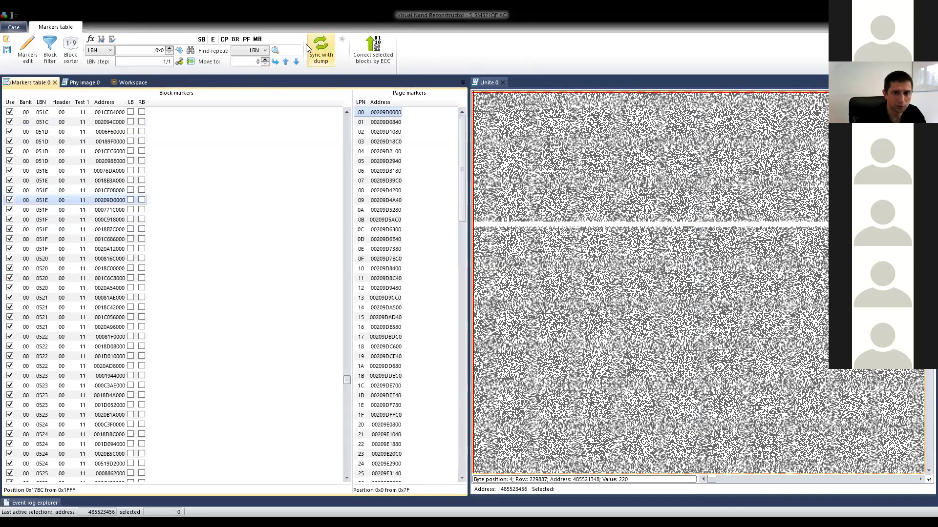
left_click(41, 298)
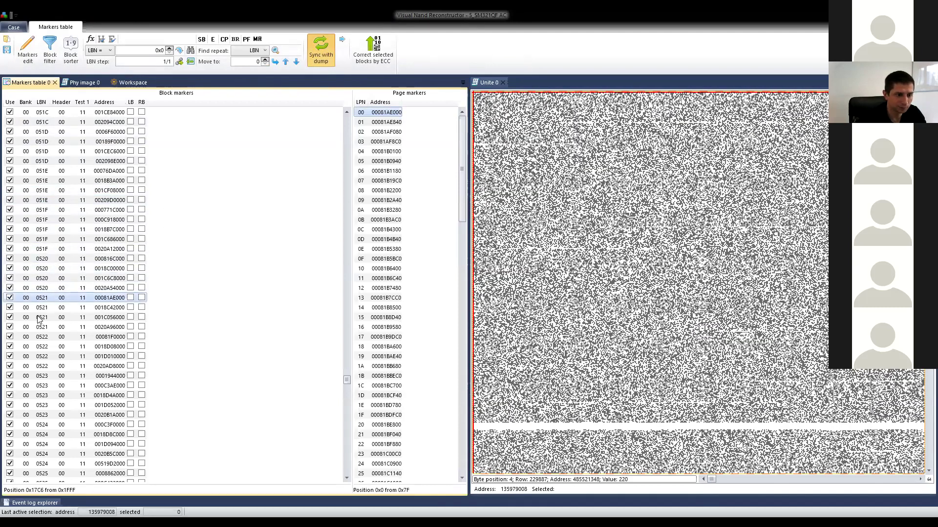
left_click(50, 356)
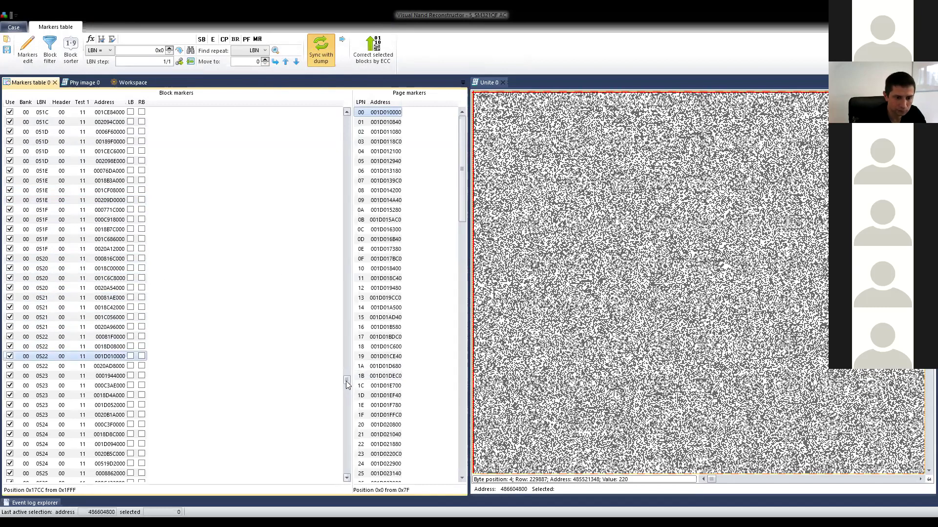
Compare the dump content of blocks at the end of the list, including LBNs 07FB, 1D01 and several 8108 blocks.
scroll(347, 386, "down", 10)
left_click_drag(347, 392, 349, 449)
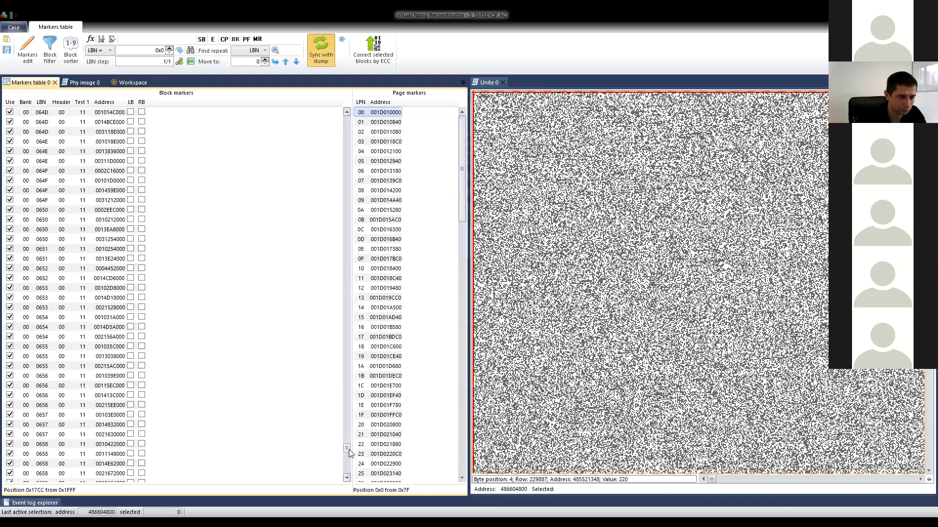
scroll(195, 401, "down", 12)
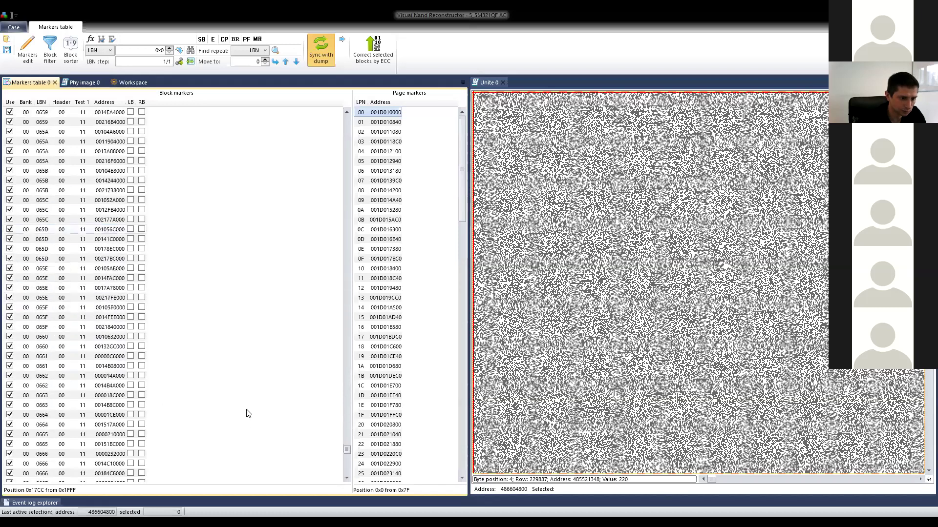
left_click_drag(349, 451, 347, 475)
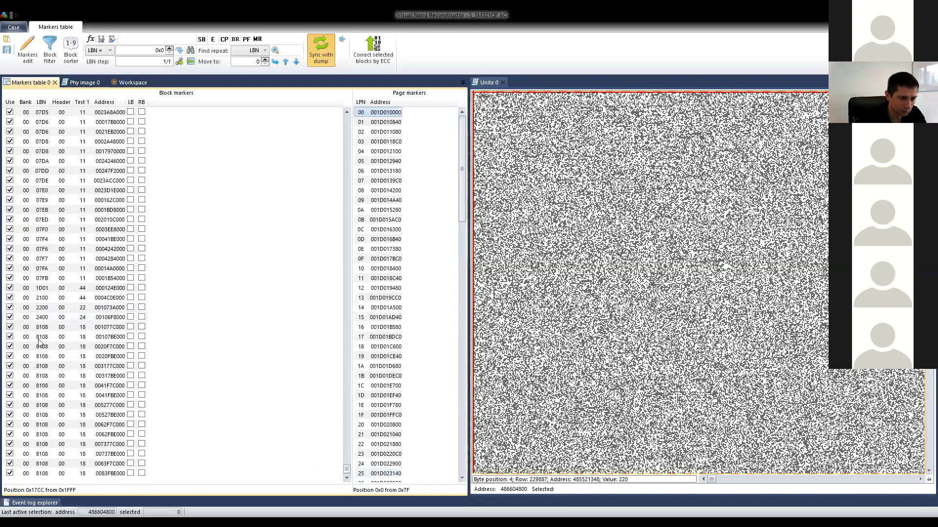
left_click(44, 279)
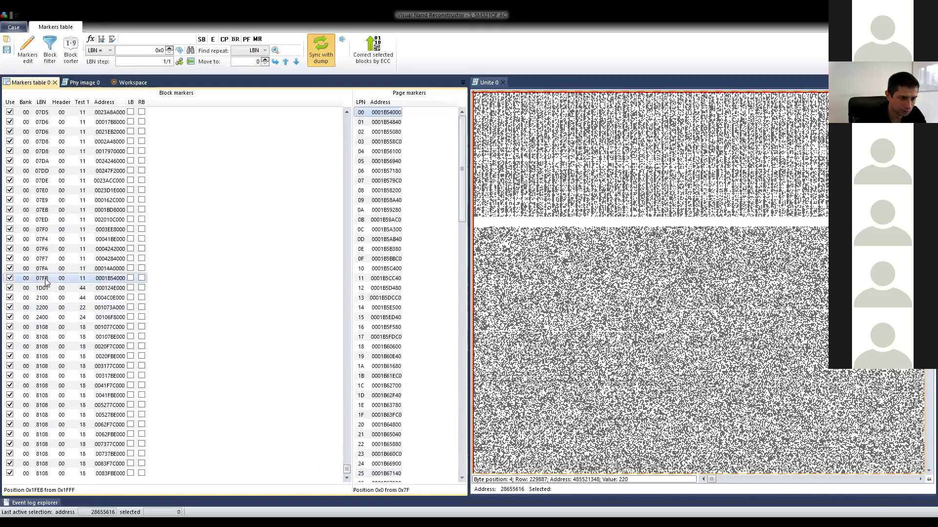
left_click(44, 289)
left_click(45, 337)
left_click(44, 386)
left_click(51, 425)
left_click(52, 445)
Review the repeated LBNs around 004B and 00D9 and consult the Block Management slide in the presentation.
left_click_drag(347, 474, 348, 204)
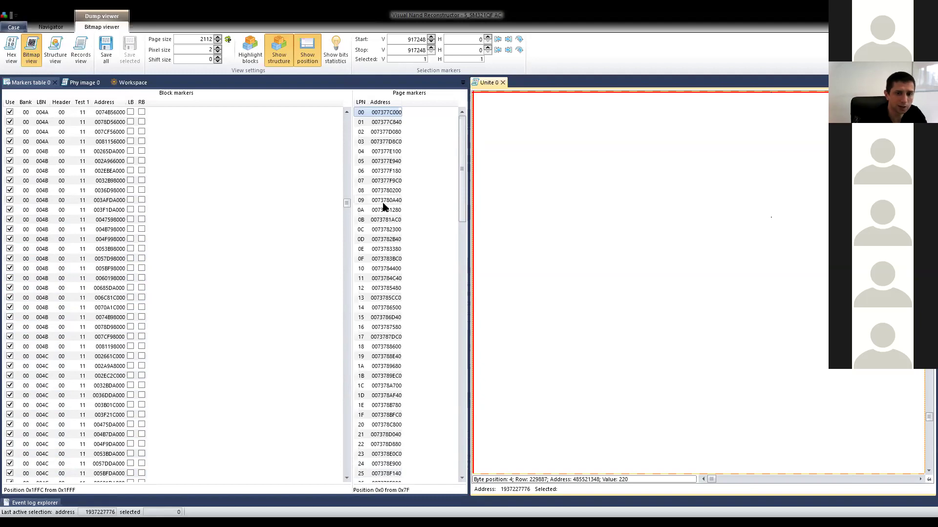
scroll(348, 217, "down", 4)
left_click_drag(348, 225, 339, 328)
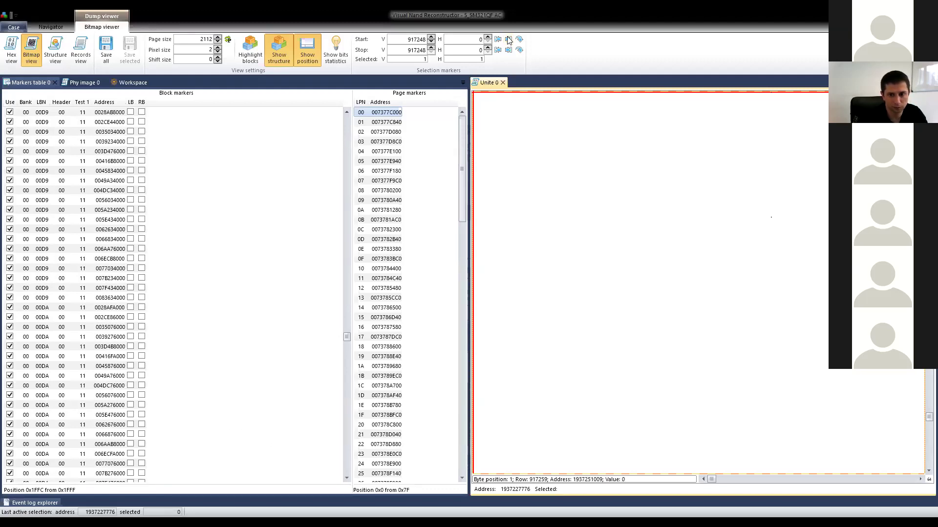
key("alt+Tab")
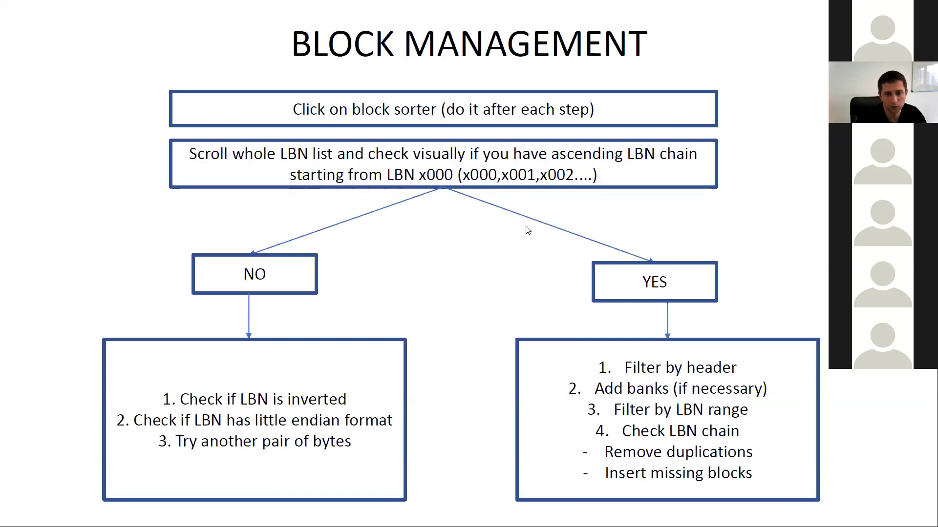
key("alt+Tab")
scroll(49, 136, "down", 18)
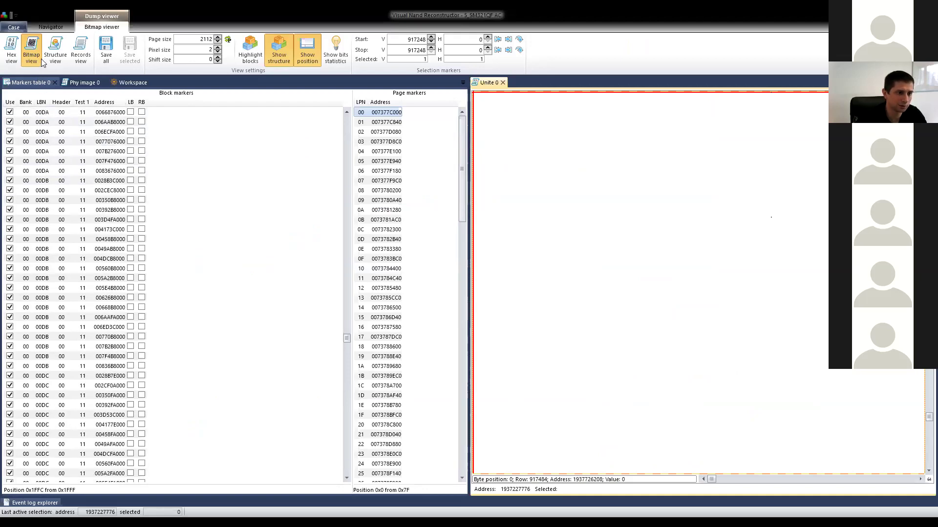
Invert the LBN, Header and Test 1 markers, re-sort with the default block sorter and check the resulting LBN sequence.
left_click(28, 83)
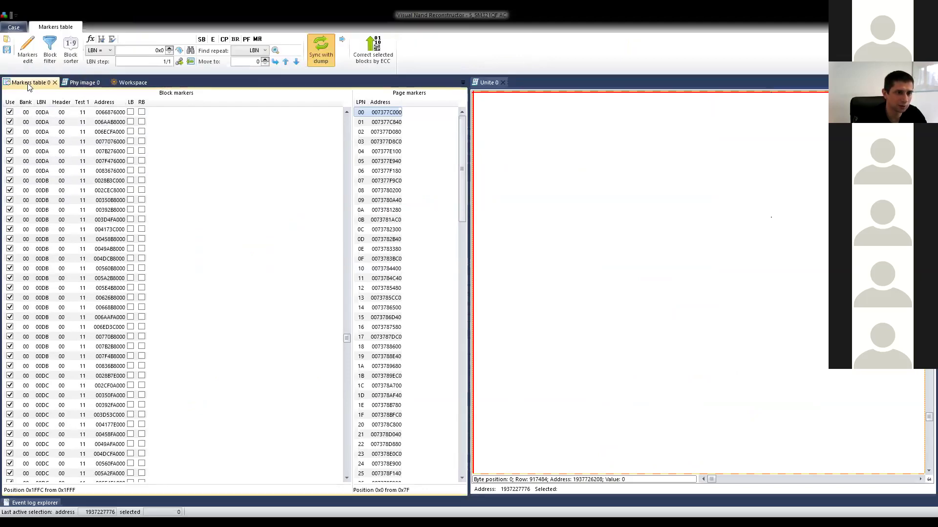
left_click(27, 49)
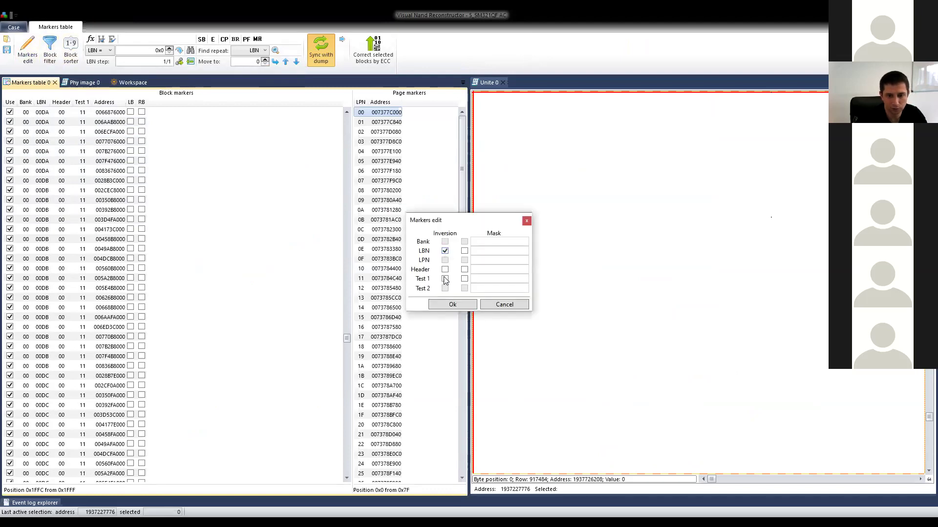
left_click(444, 269)
left_click(445, 278)
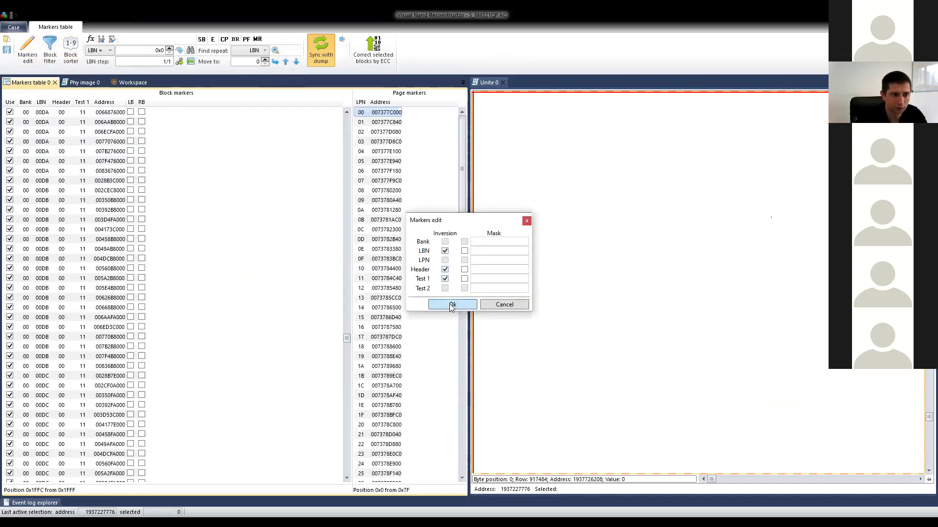
left_click(451, 305)
left_click(80, 51)
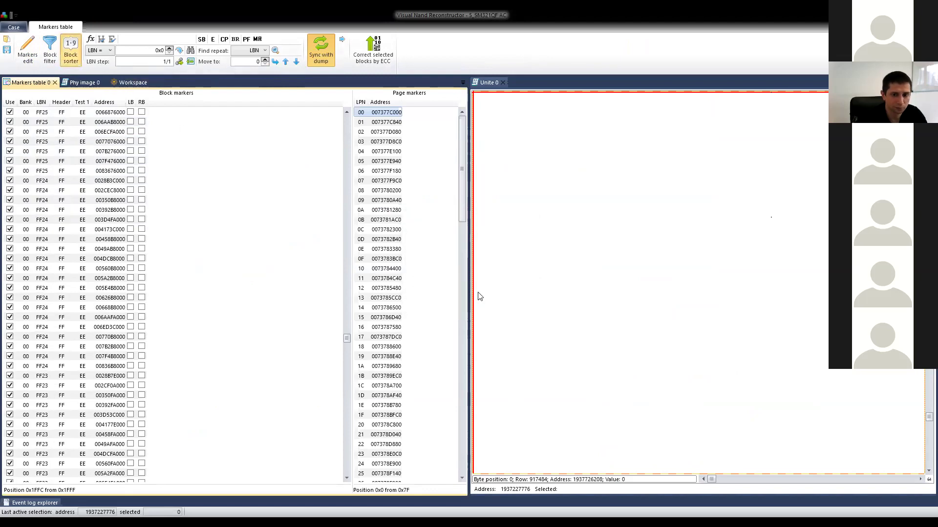
left_click(452, 279)
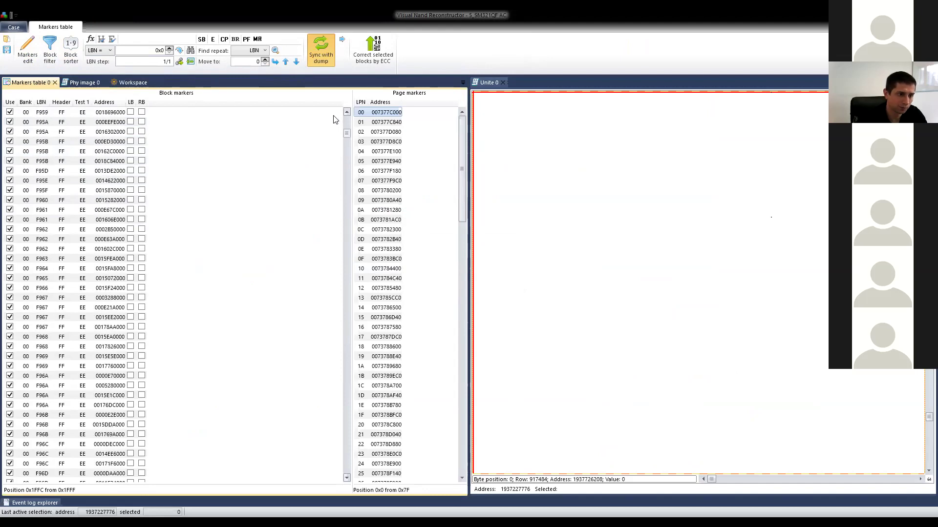
scroll(75, 209, "down", 15)
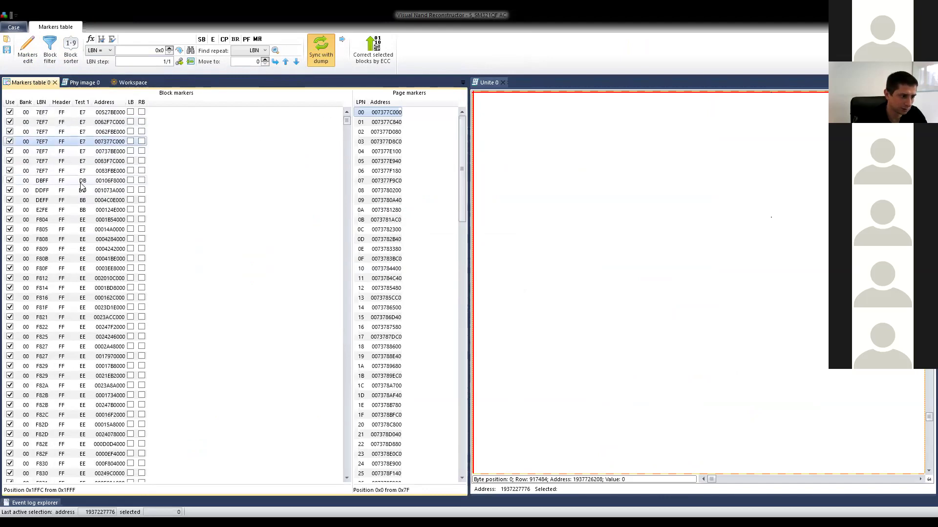
scroll(74, 209, "down", 12)
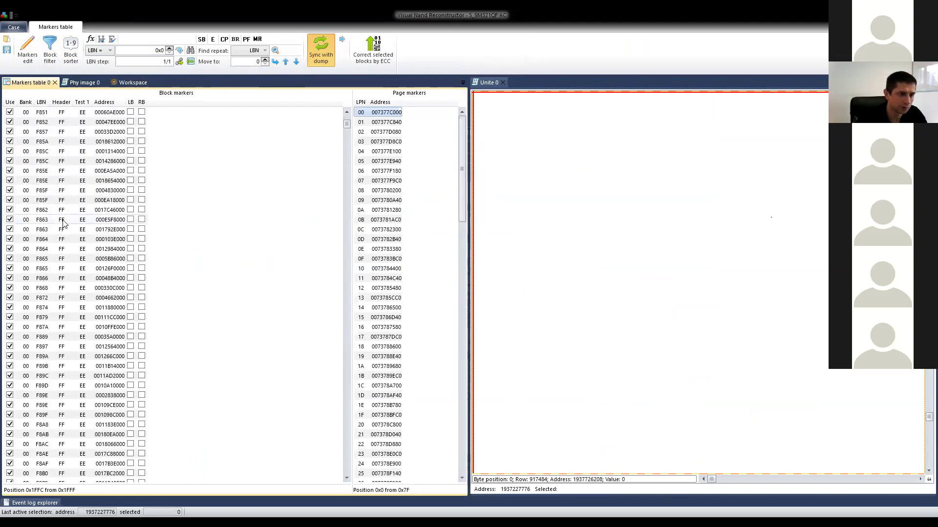
Invert the LBN, Header and Test 1 markers back and re-sort the blocks with the default sorter.
left_click(22, 47)
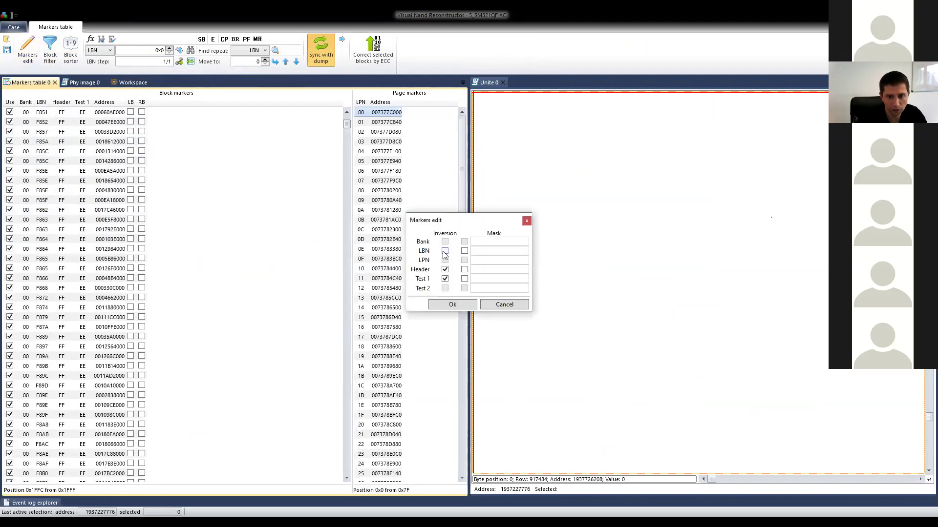
left_click(447, 304)
left_click(71, 48)
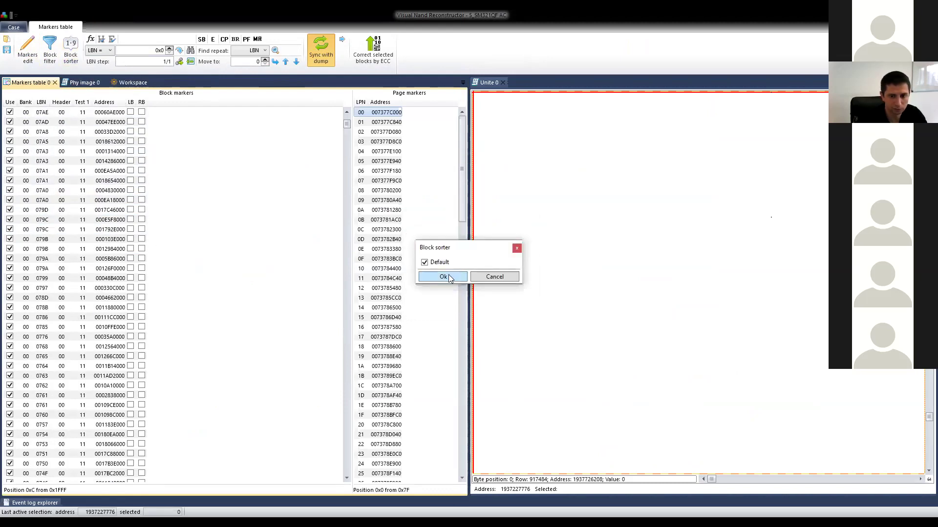
left_click(442, 276)
left_click_drag(346, 123, 339, 183)
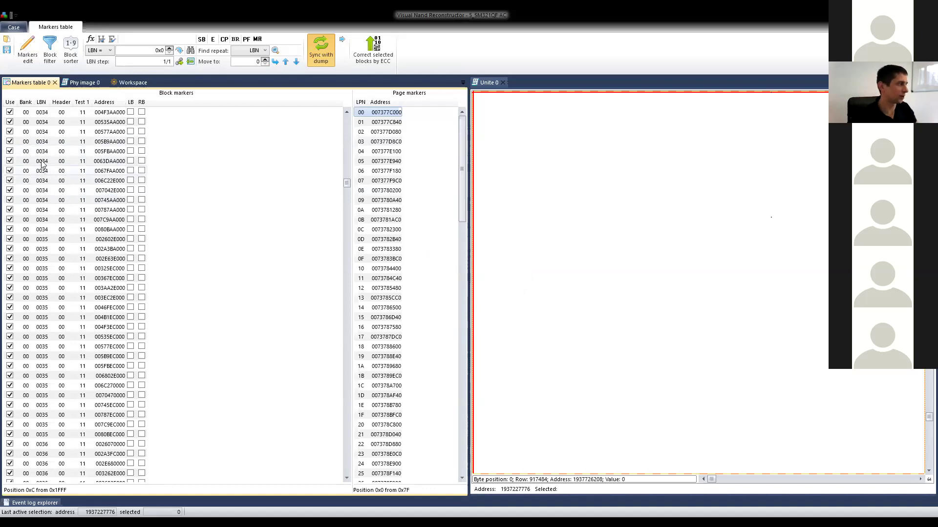
Swap the LBN byte order in the workspace's list creator by setting the LBN position to 2051,2050.
left_click(132, 82)
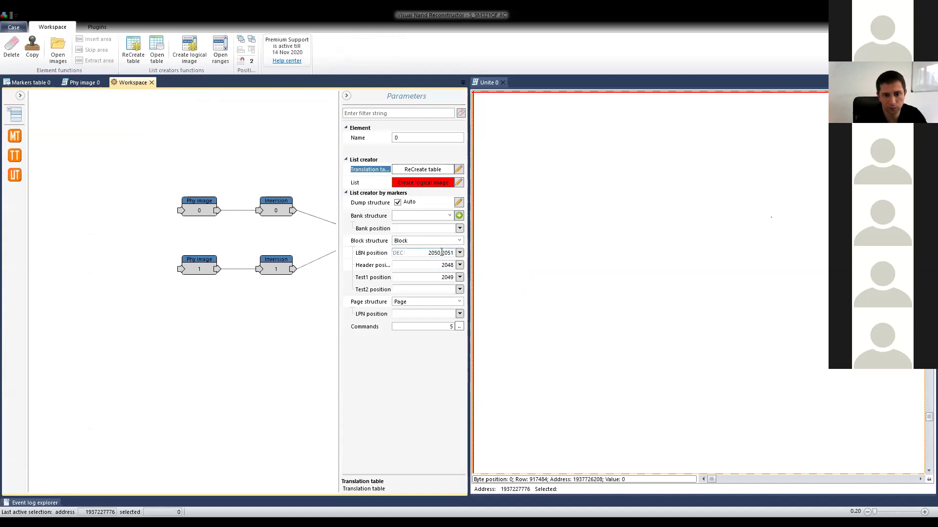
left_click_drag(429, 252, 449, 253)
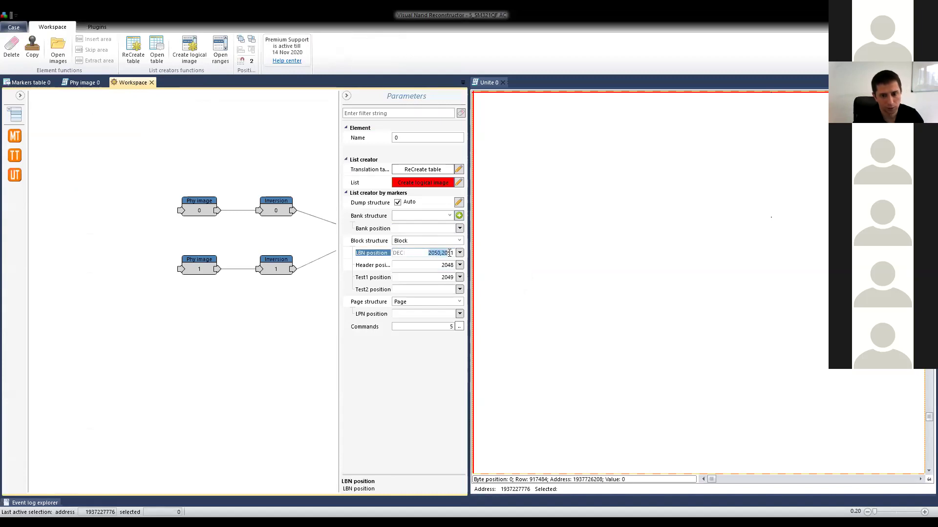
left_click(491, 292)
left_click(496, 292)
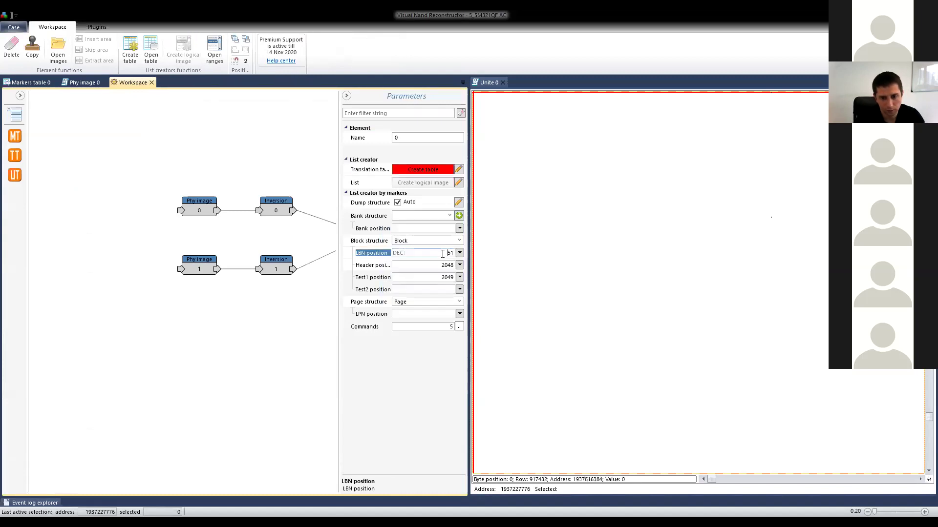
type("2051,2050")
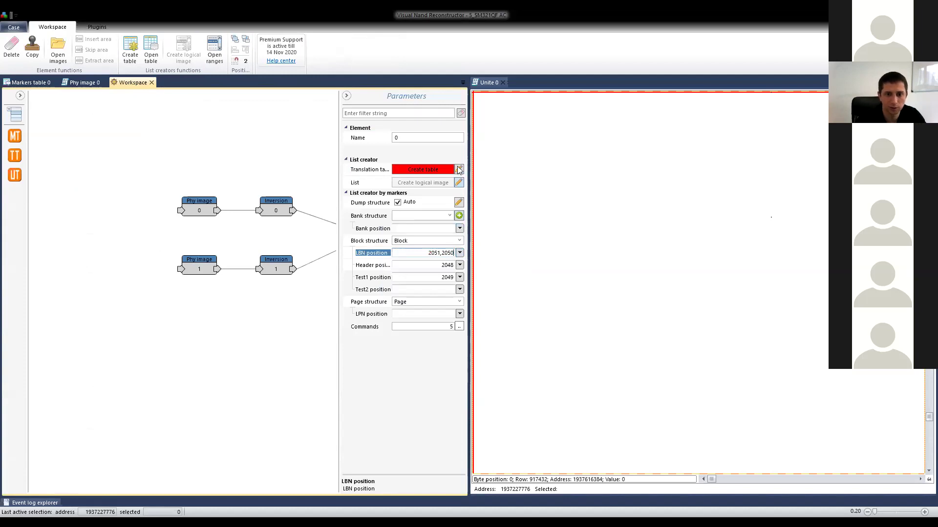
Create the translation table with the swapped LBN position and open it.
left_click(431, 171)
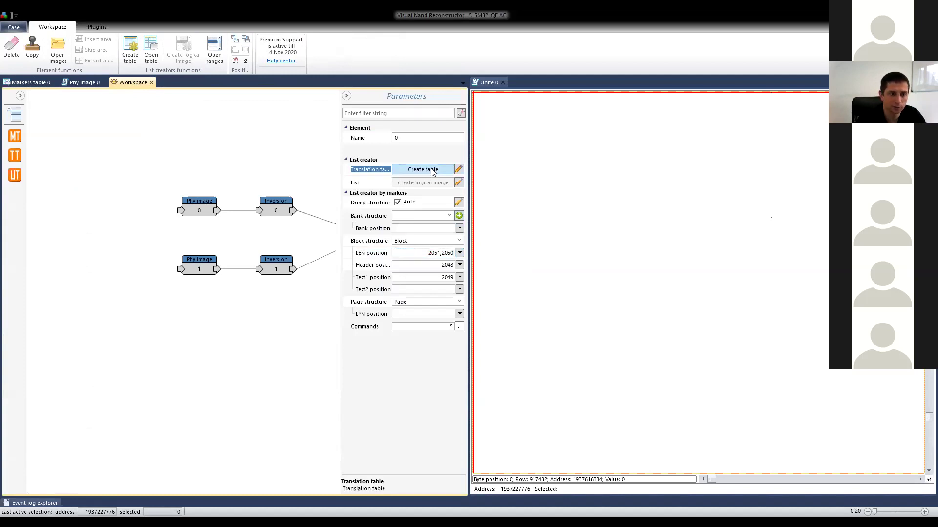
left_click(432, 171)
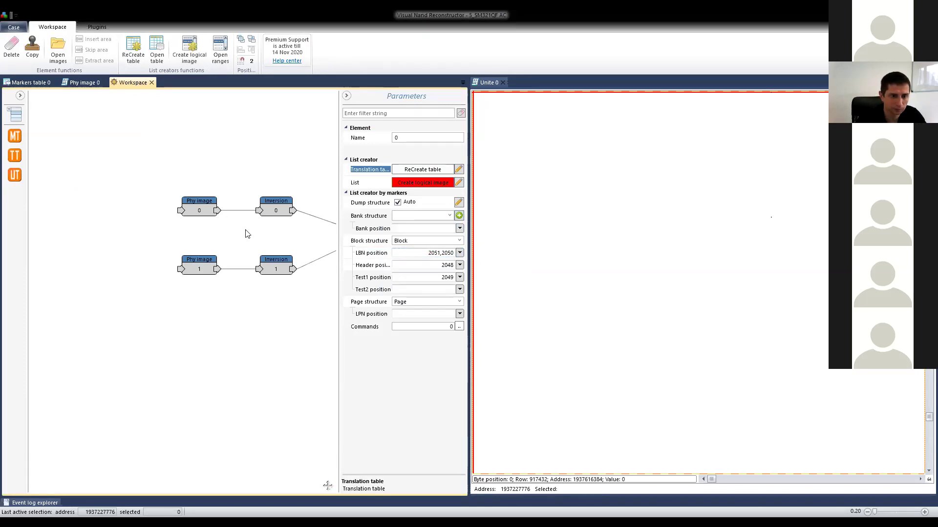
left_click(157, 57)
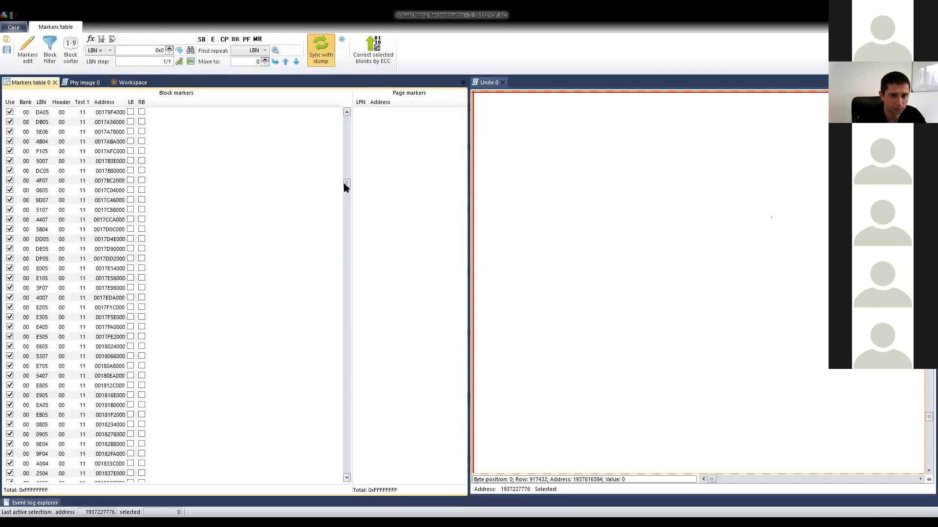
Sort the blocks of the markers table with the default block sorter.
left_click_drag(345, 185, 346, 152)
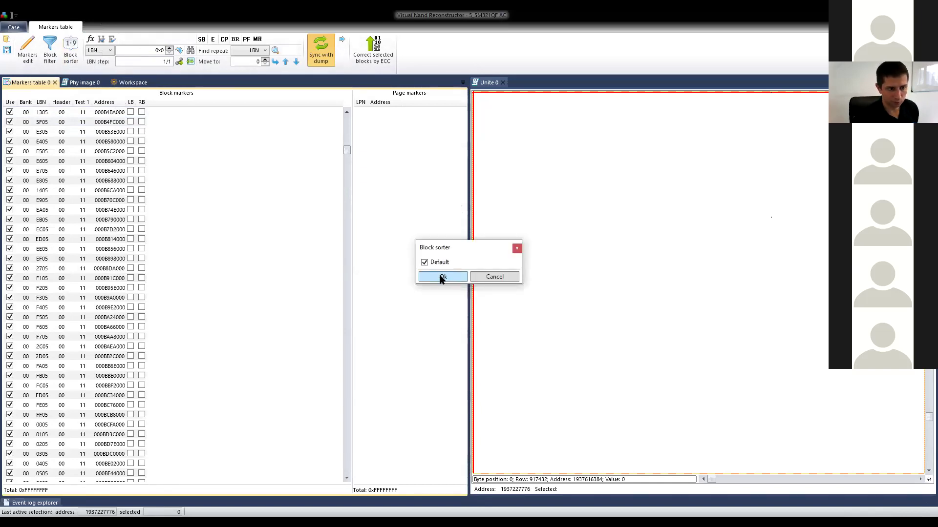
left_click(441, 277)
mouse_move(346, 140)
left_mouse_down()
mouse_move(345, 99)
mouse_move(346, 134)
left_mouse_up()
Examine the sorted LBN column for repeated values and for how the numbering progresses from block to block.
scroll(209, 174, "down", 5)
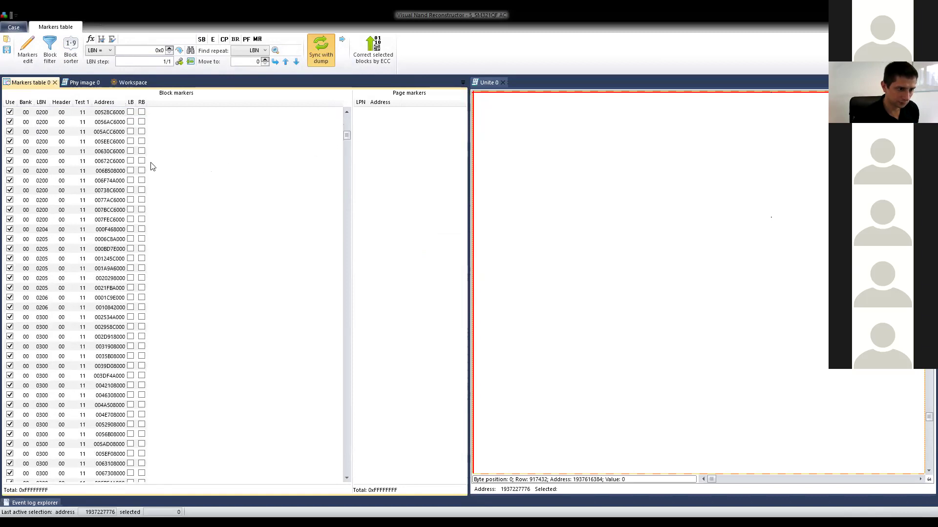
scroll(71, 135, "up", 5)
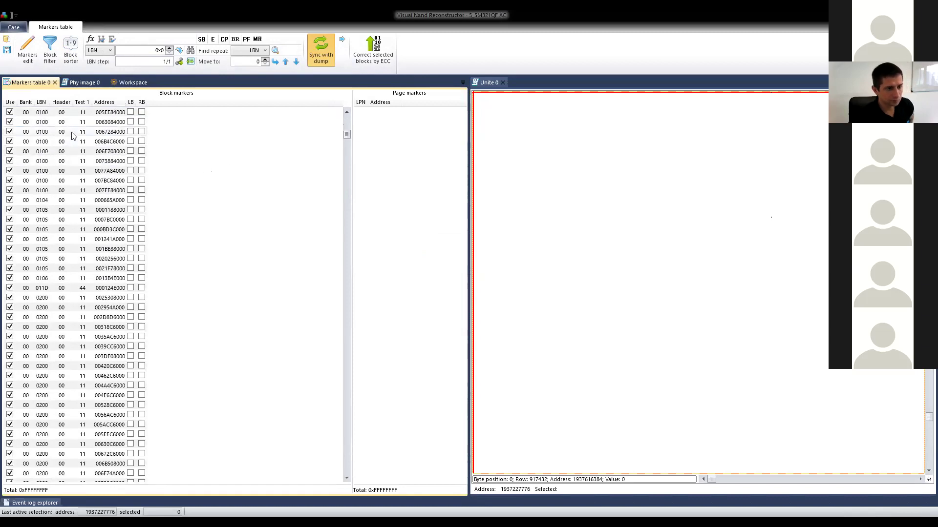
scroll(70, 136, "up", 3)
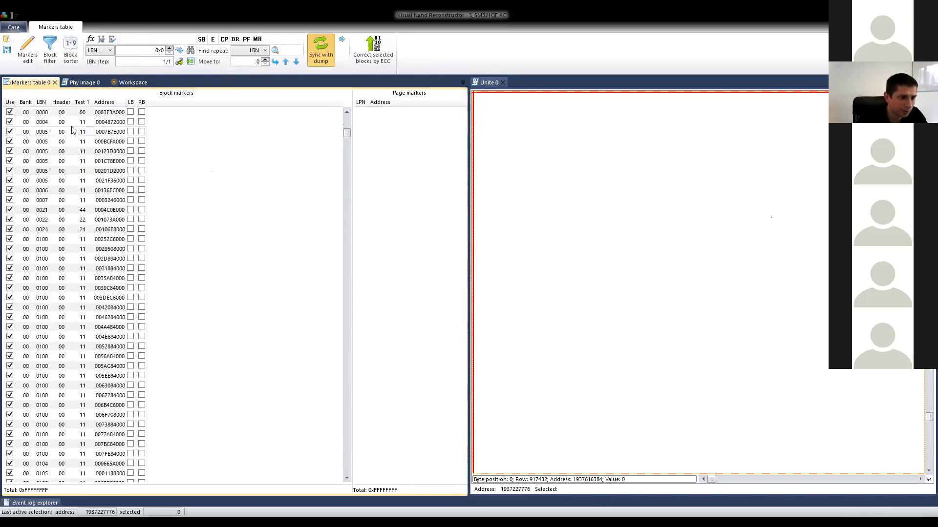
scroll(69, 131, "up", 2)
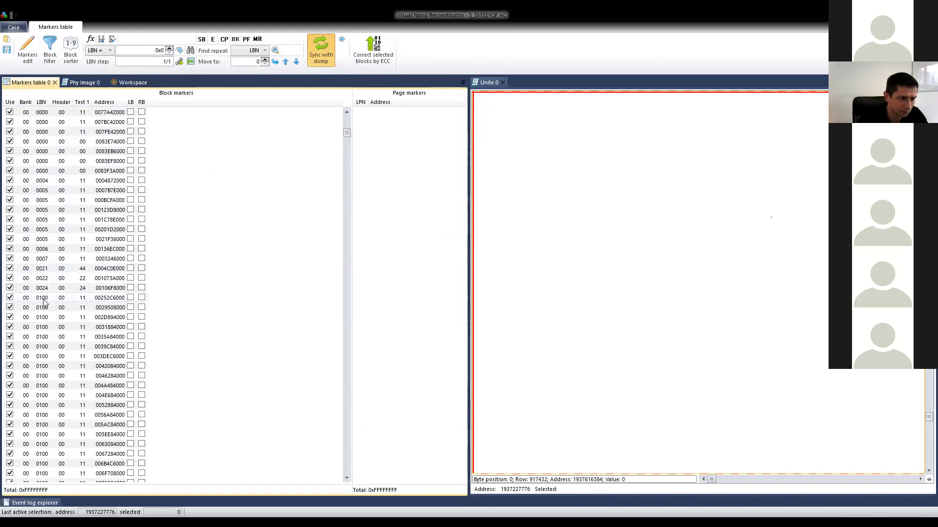
scroll(48, 301, "down", 6)
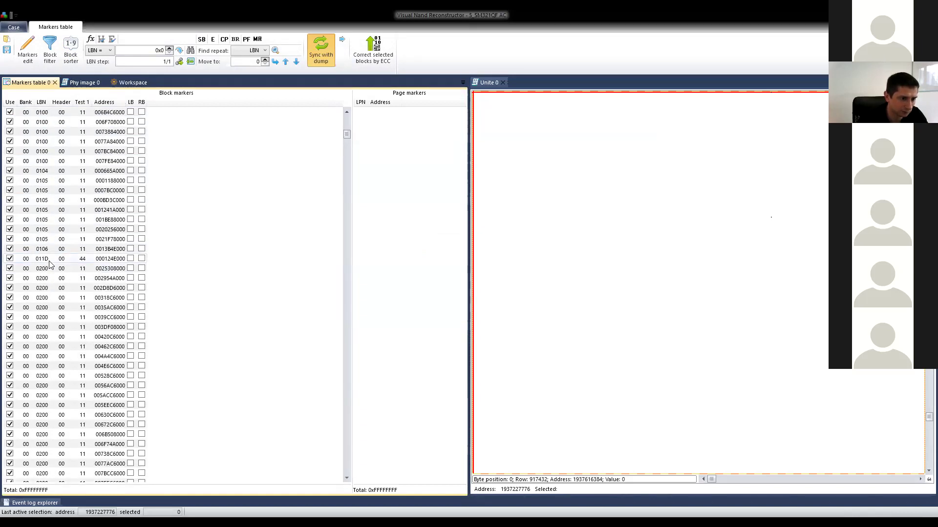
scroll(49, 255, "down", 14)
scroll(49, 255, "down", 14)
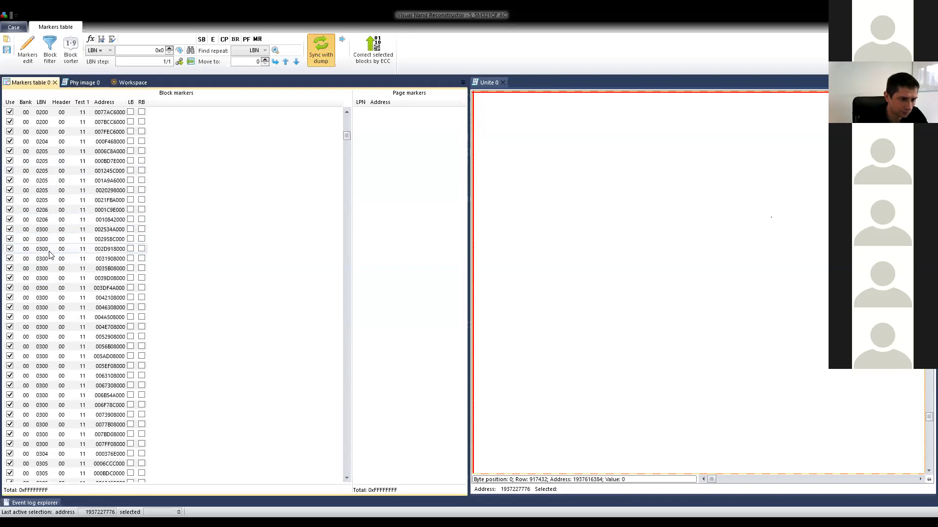
scroll(50, 254, "down", 6)
scroll(49, 254, "up", 8)
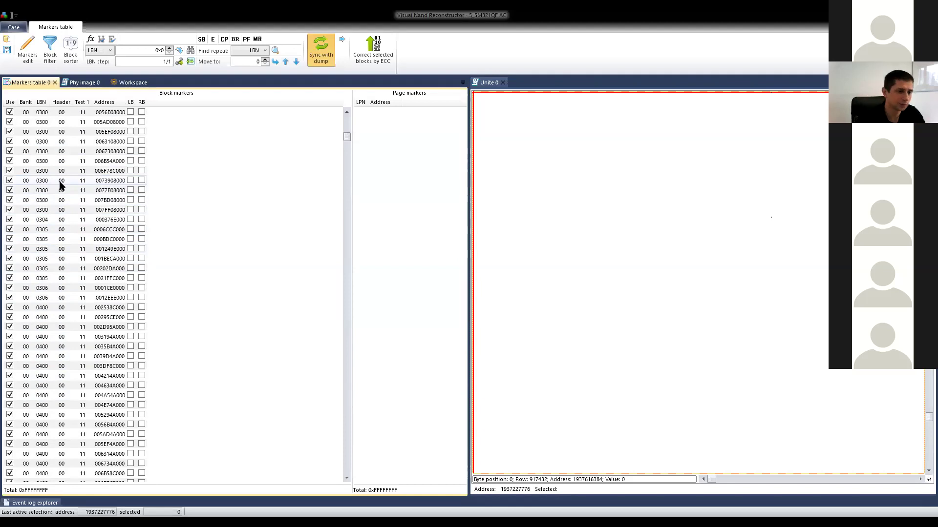
scroll(56, 195, "down", 20)
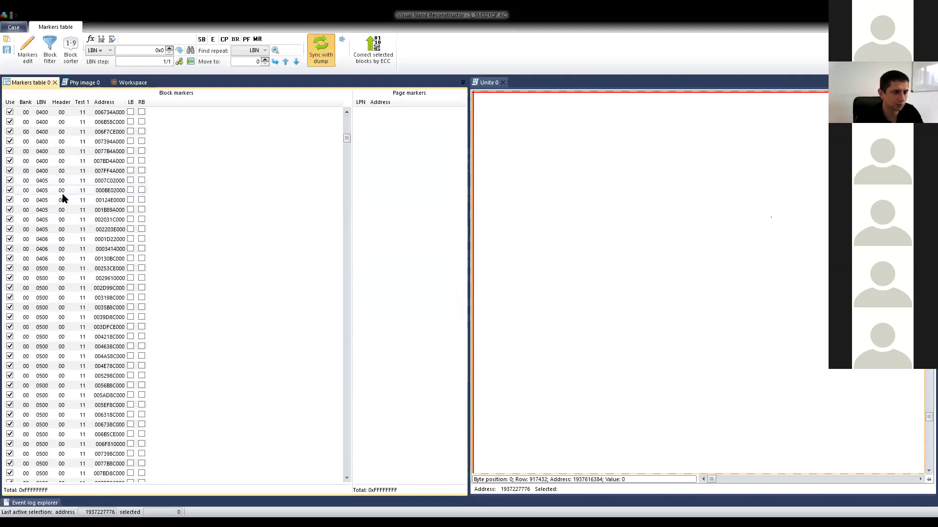
scroll(62, 199, "down", 15)
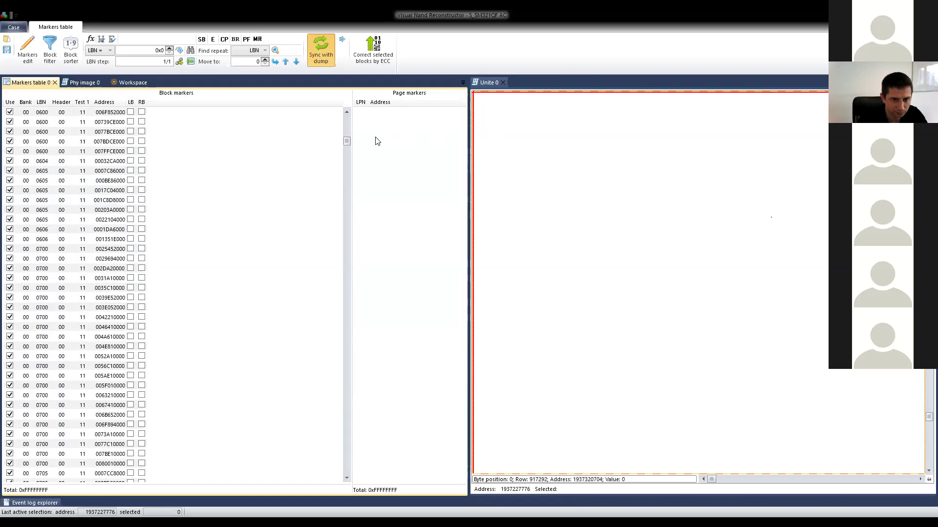
left_click_drag(348, 140, 342, 237)
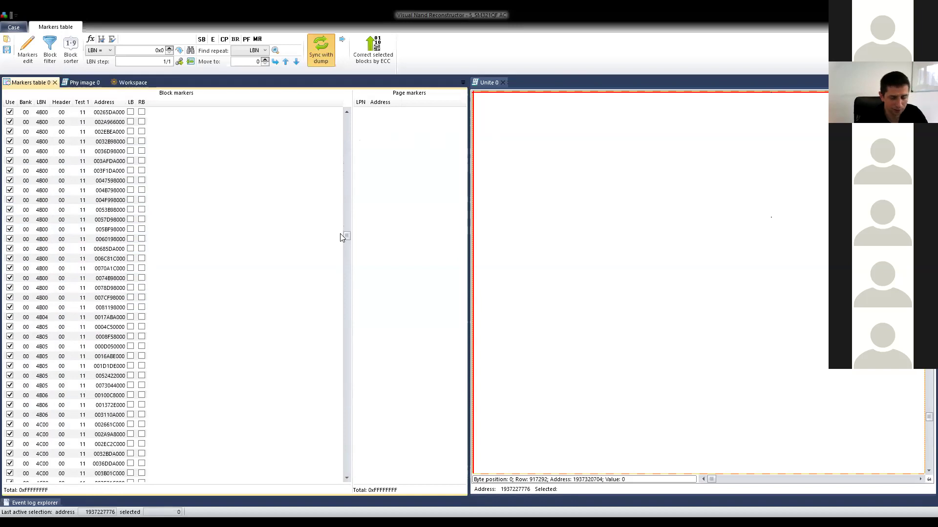
Show the Phy image 0 bitmap and enlarge its viewing area to fit the whole Header, test and LBN section.
left_click(83, 83)
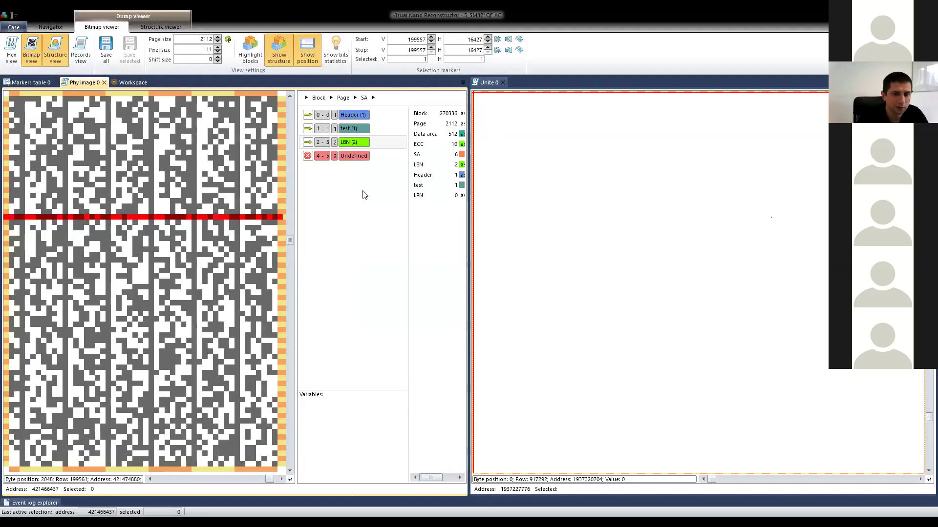
left_click_drag(468, 226, 662, 223)
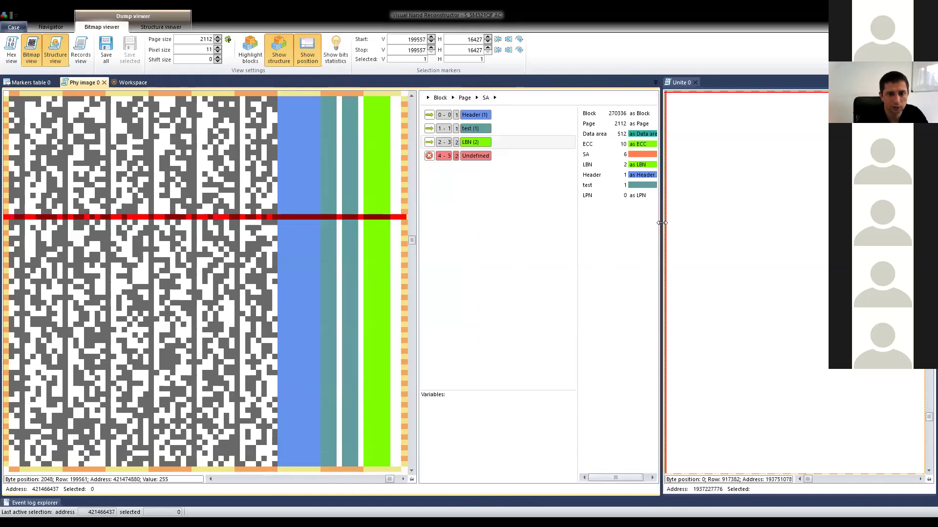
left_click(404, 480)
left_click(405, 480)
left_click(210, 480)
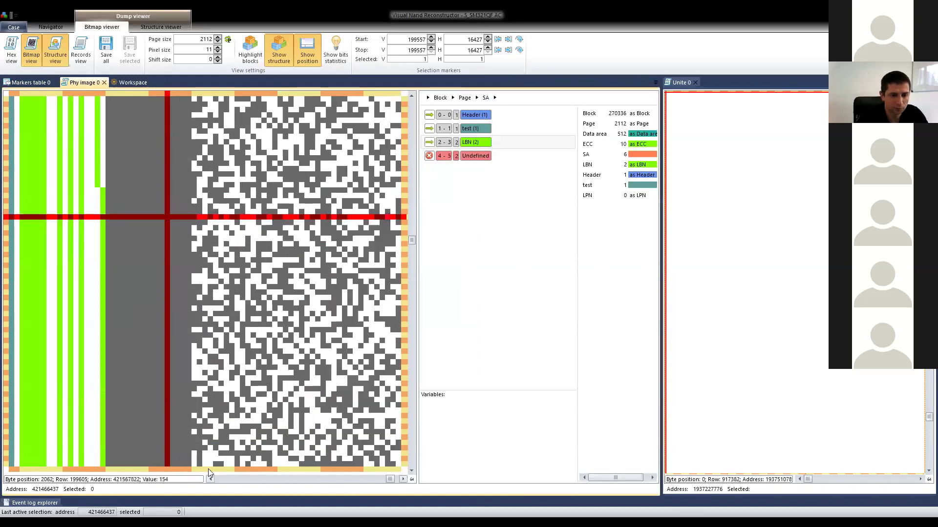
scroll(152, 147, "down", 2)
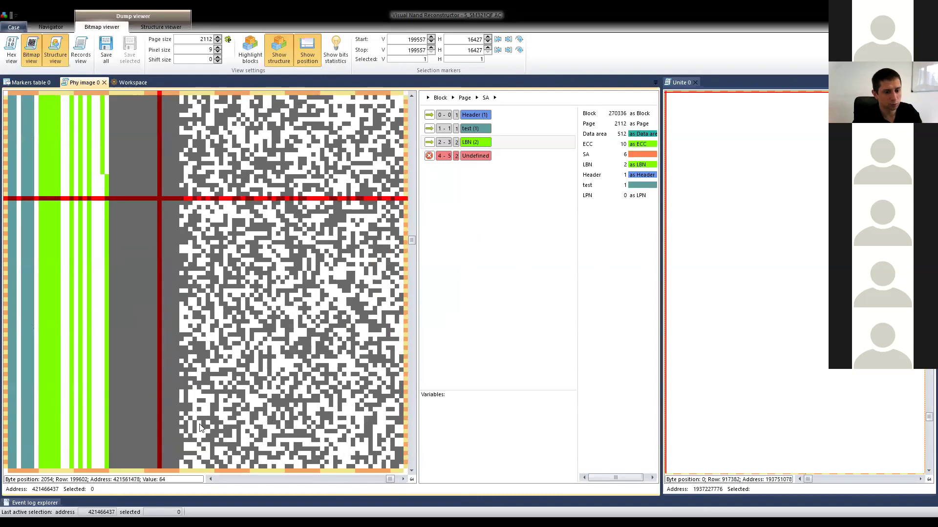
left_click(210, 479)
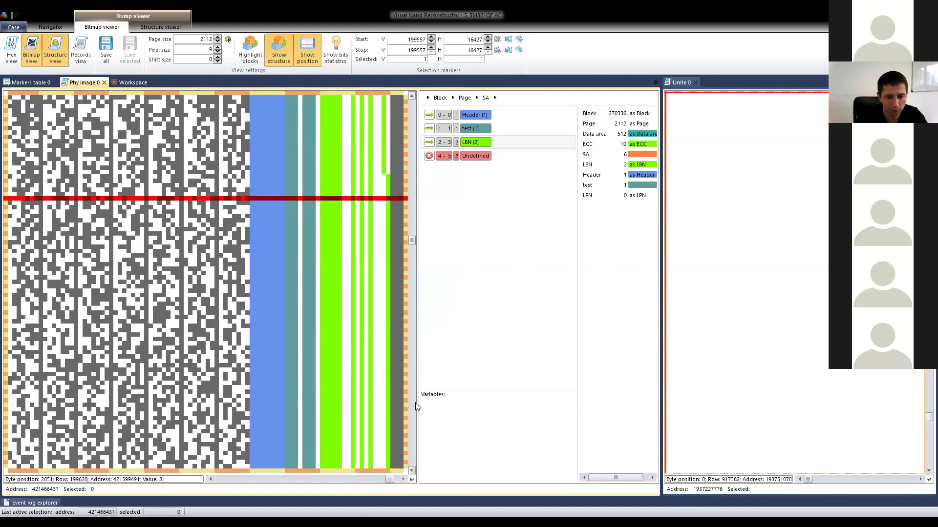
left_click_drag(419, 403, 525, 439)
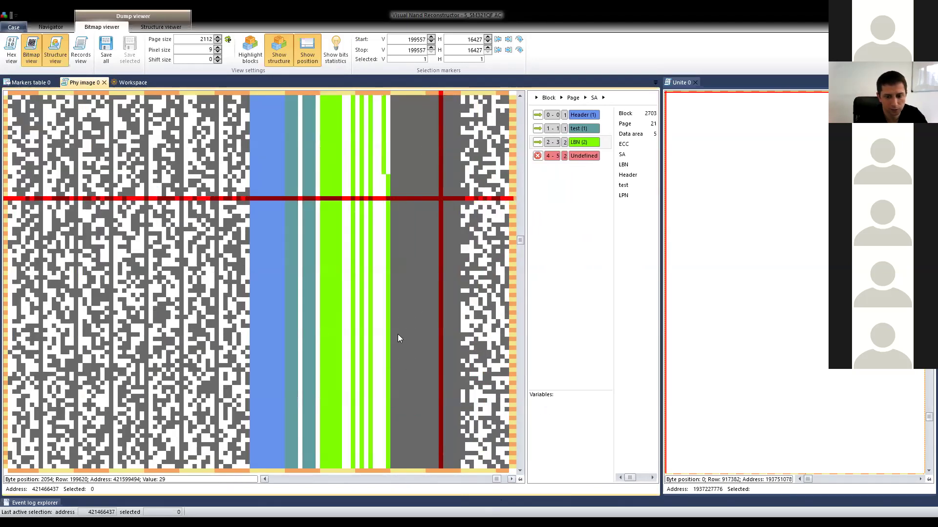
scroll(411, 226, "down", 1)
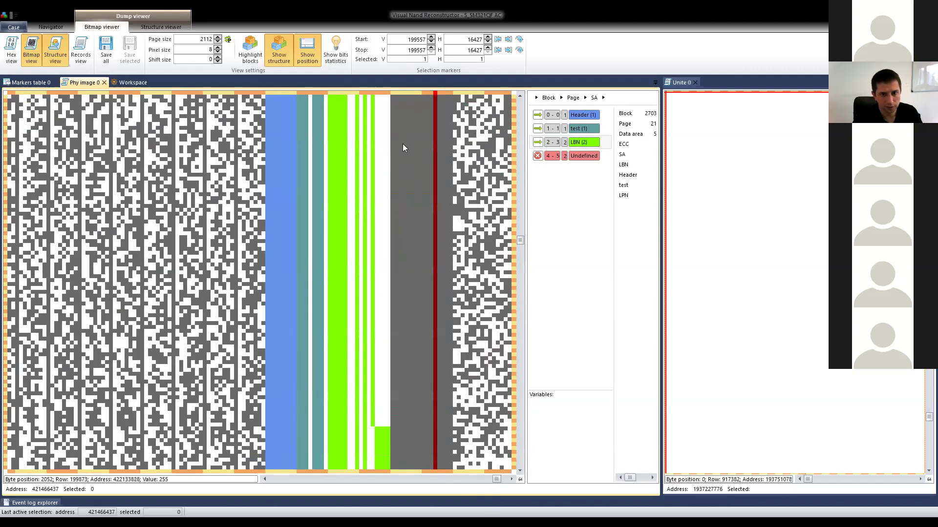
Examine how the bits inside and just after the LBN area change between blocks, marking individual bits for comparison.
scroll(405, 115, "down", 3)
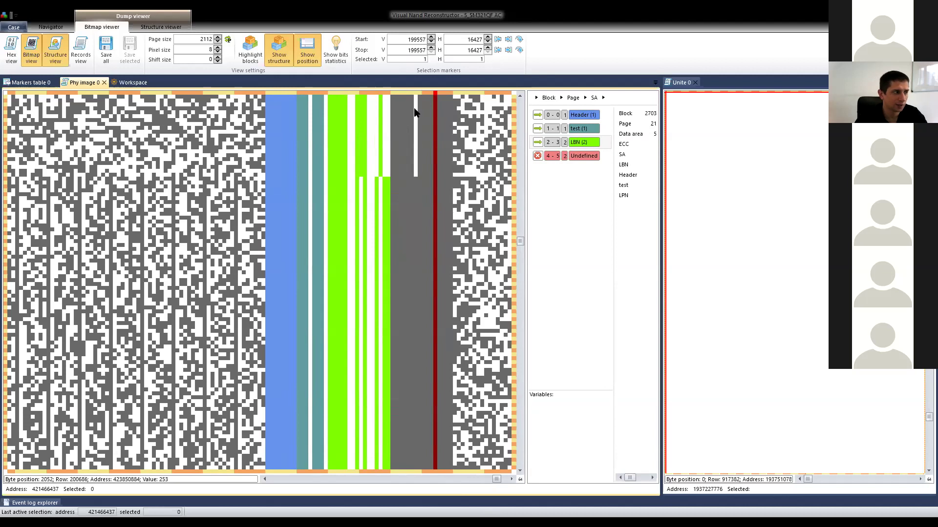
scroll(411, 115, "down", 3)
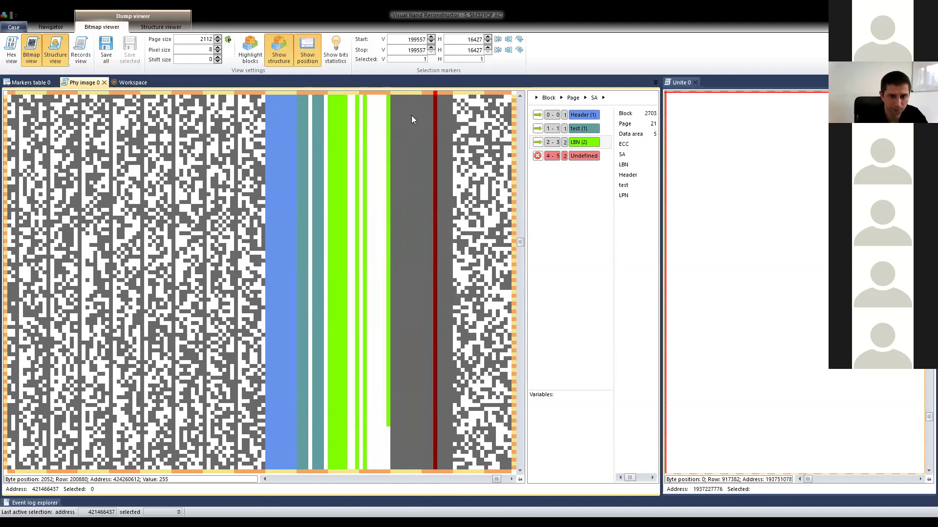
scroll(411, 115, "down", 3)
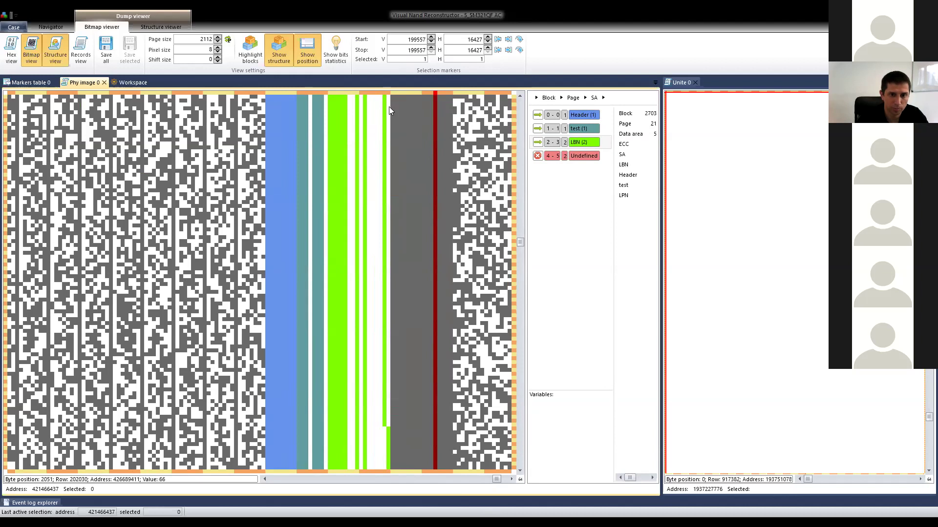
left_click(373, 104)
left_click(403, 105)
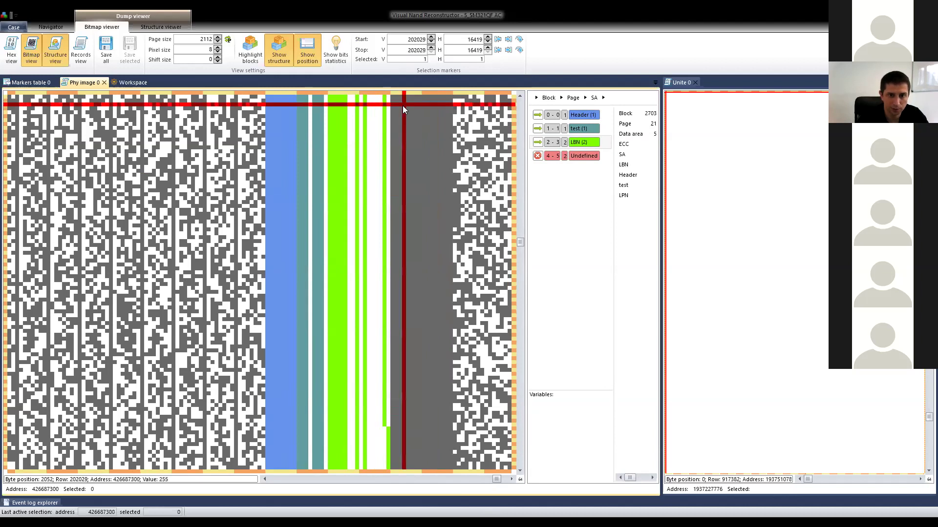
left_click(379, 115)
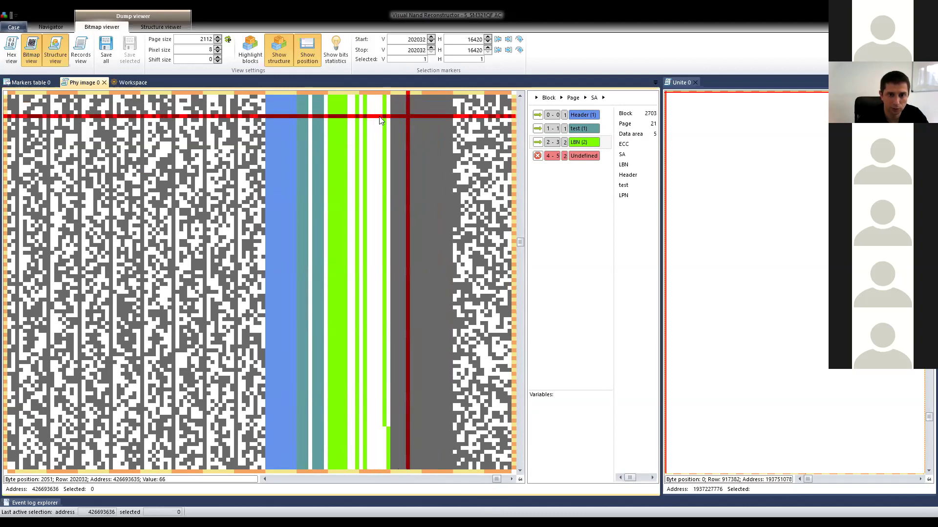
left_click(402, 115)
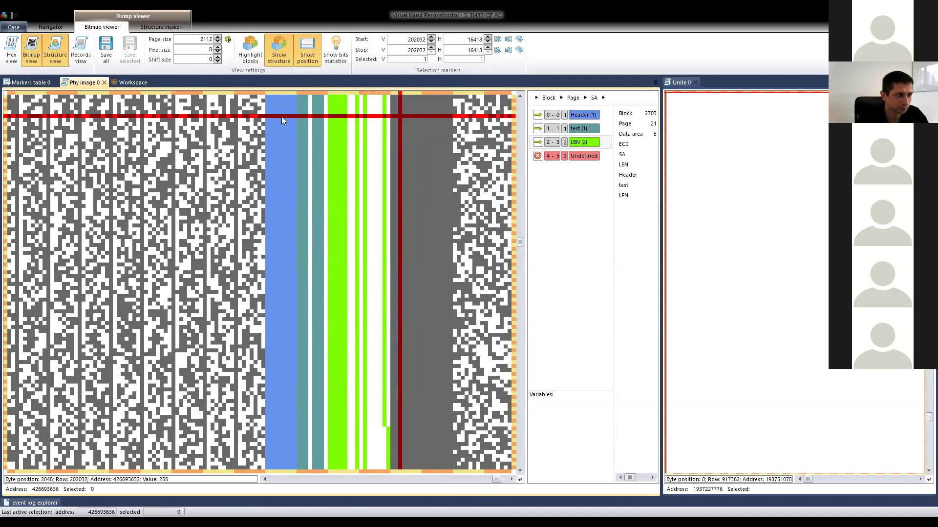
left_click(387, 136)
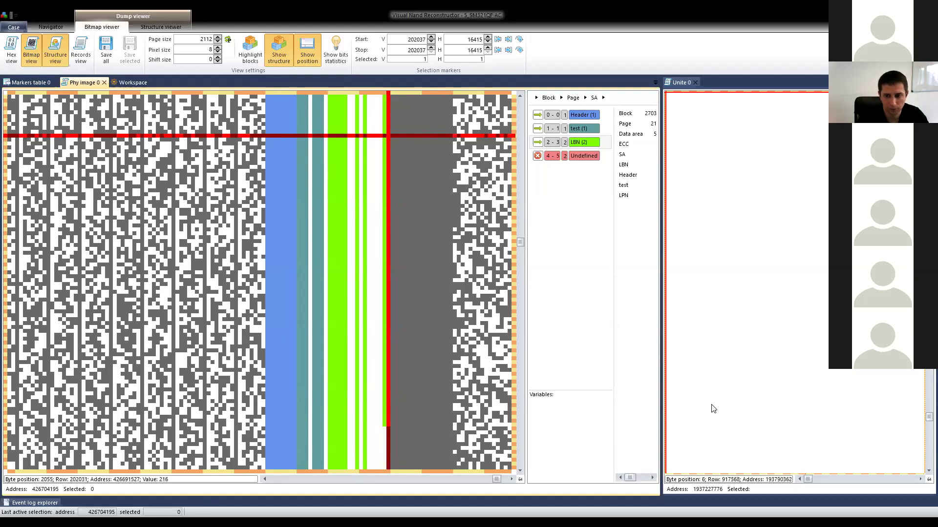
Switch to the drawing whiteboard, clear the old sketch and draw a row of small circles.
key("alt+Tab")
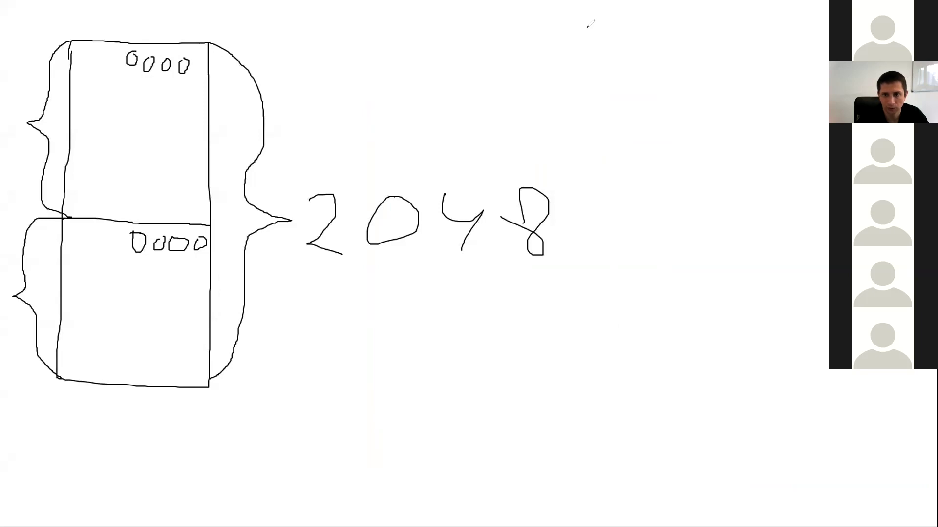
key("e")
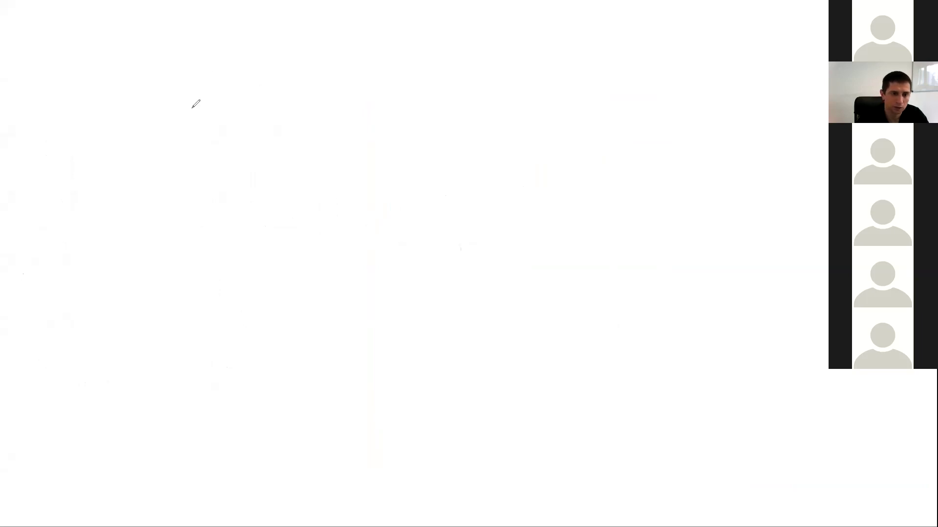
mouse_move(210, 96)
left_mouse_down()
mouse_move(301, 107)
mouse_move(313, 95)
left_mouse_up()
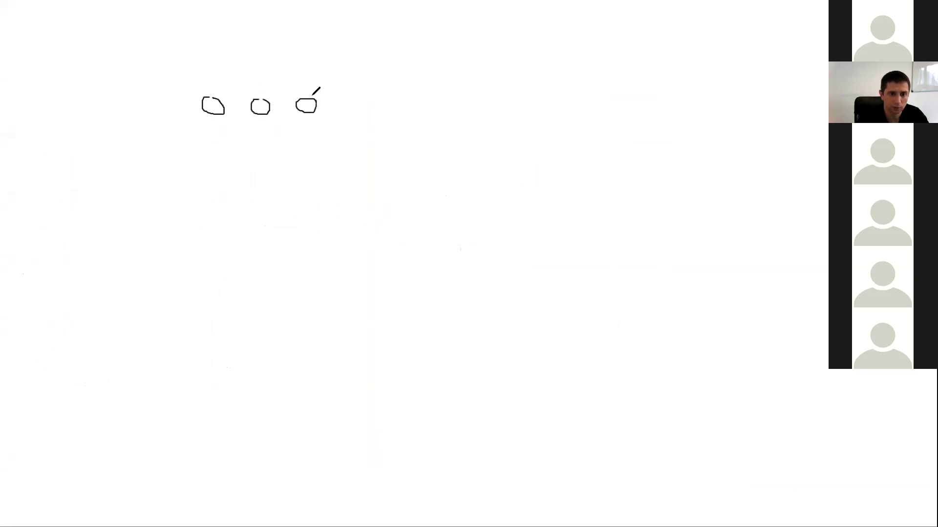
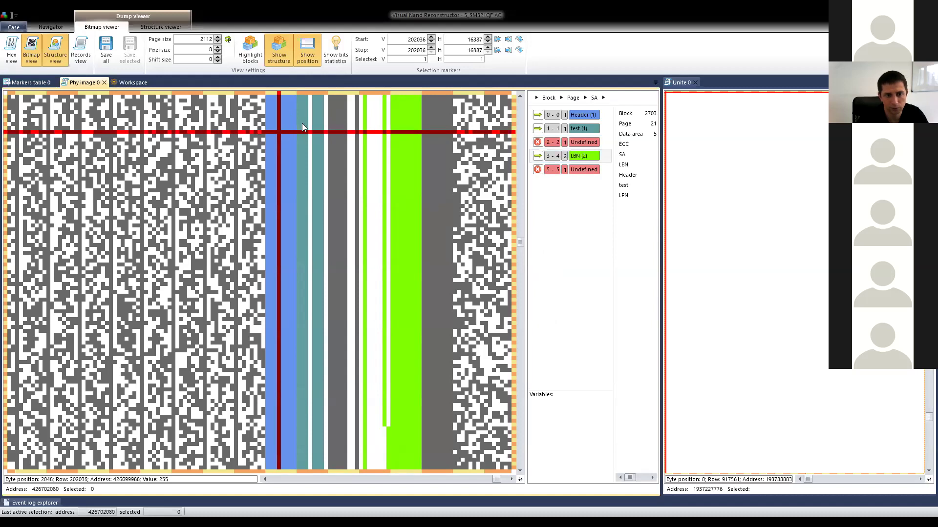
Check the LBN area at spare-area bytes 3-4 in the Phy image 0 bitmap across several blocks.
left_click(290, 149)
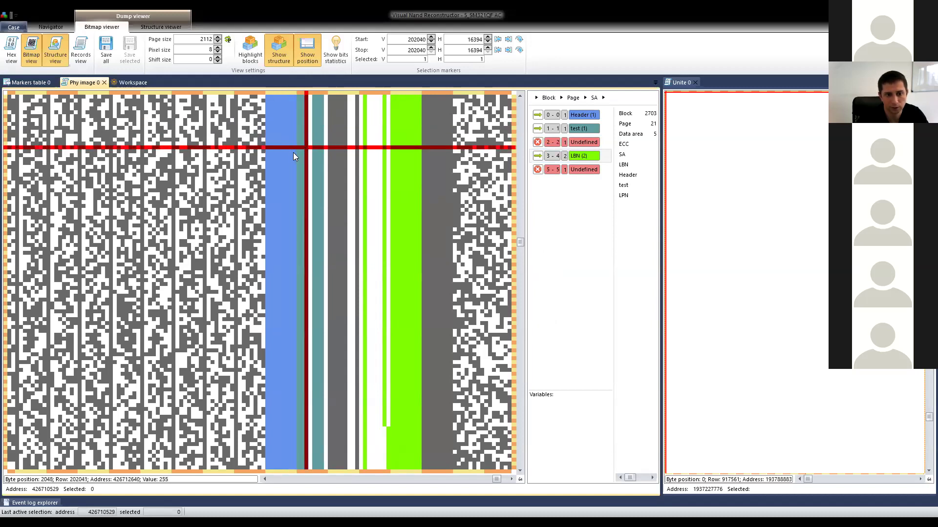
left_click(294, 159)
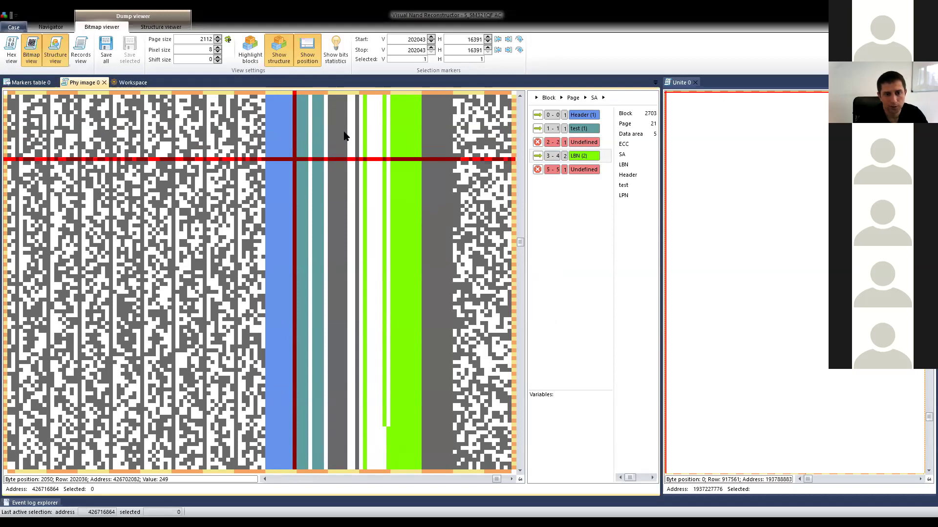
scroll(387, 136, "down", 5)
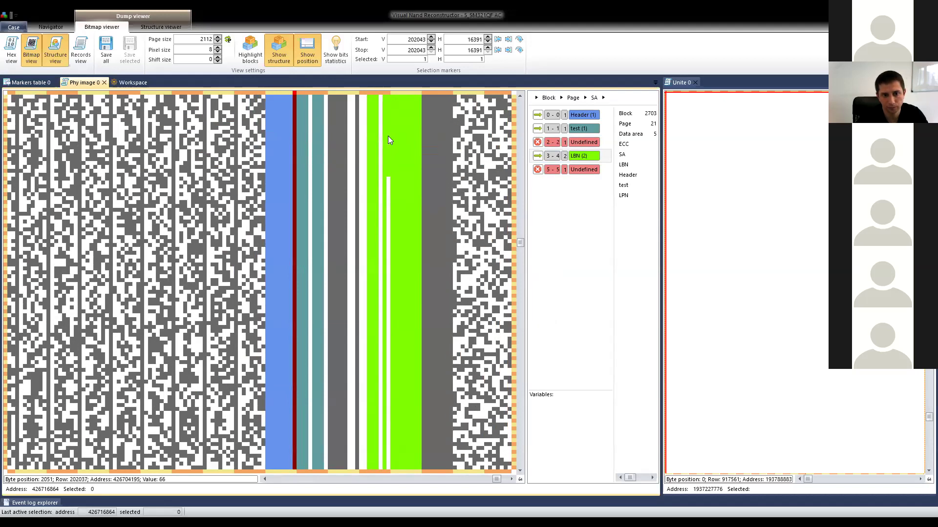
scroll(388, 136, "down", 5)
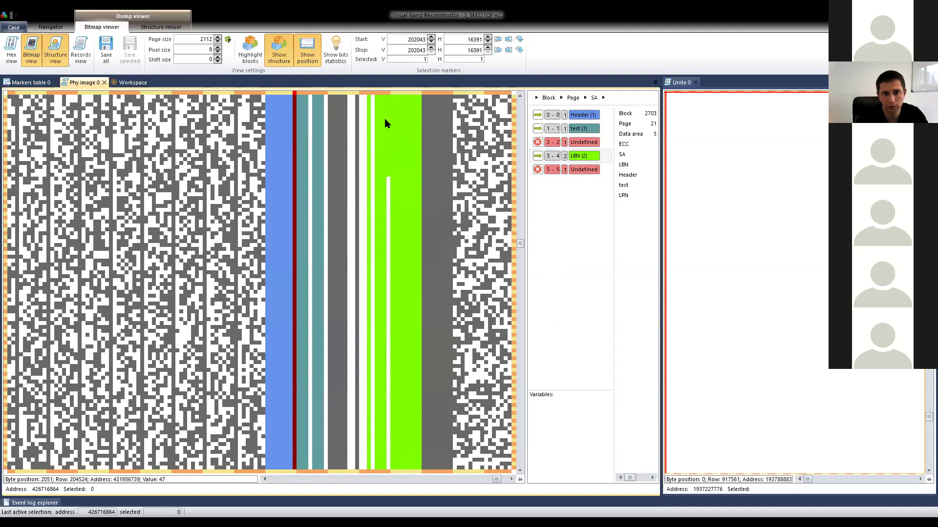
Set the Markers table element's LBN position to 2051,2052 in the workspace and create its translation table.
left_click(126, 85)
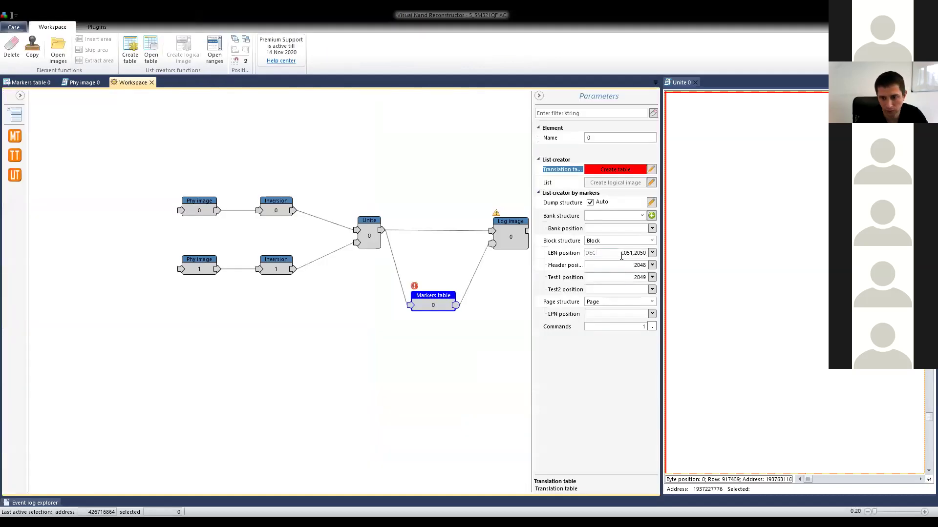
left_click(647, 253)
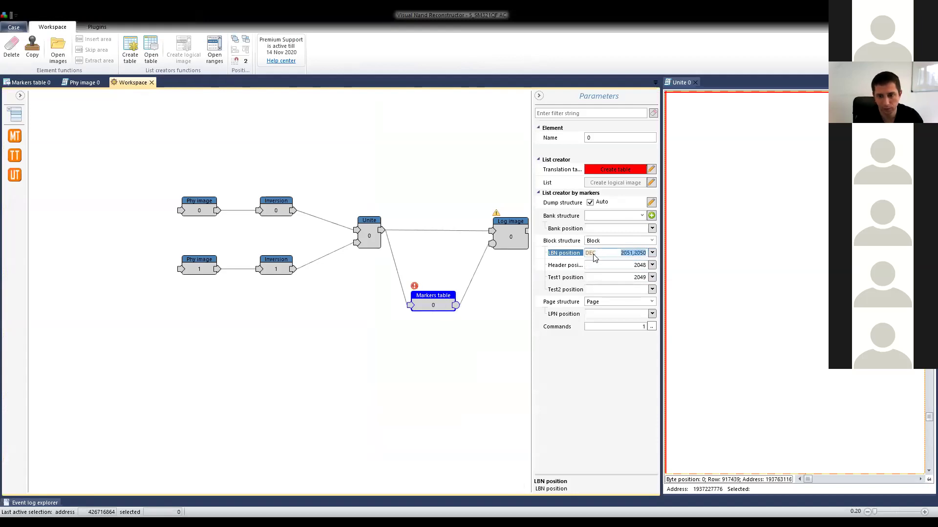
key("BackSpace")
left_click(652, 254)
left_click(601, 264)
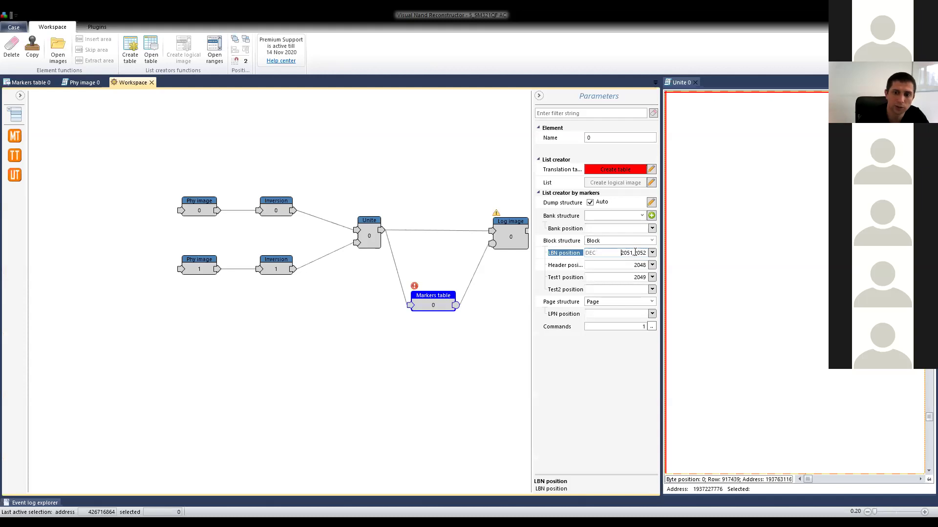
left_click(613, 169)
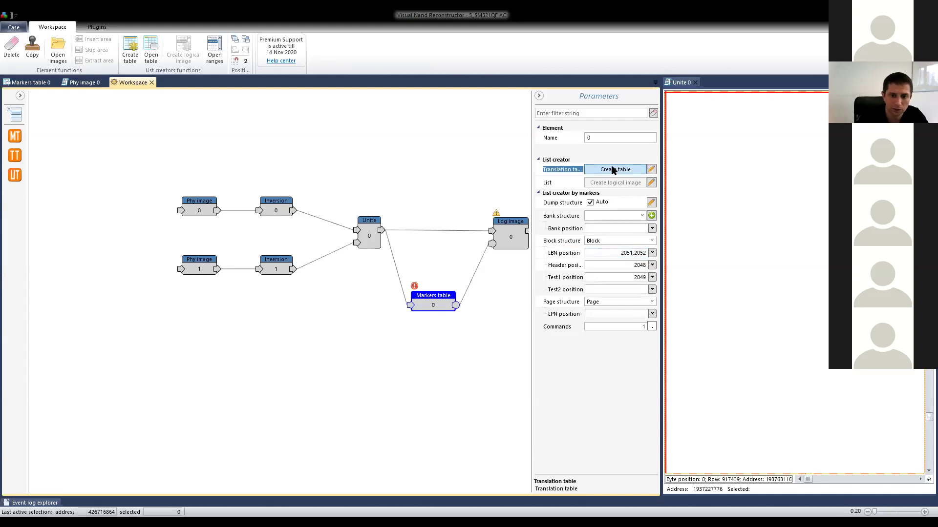
left_click(613, 169)
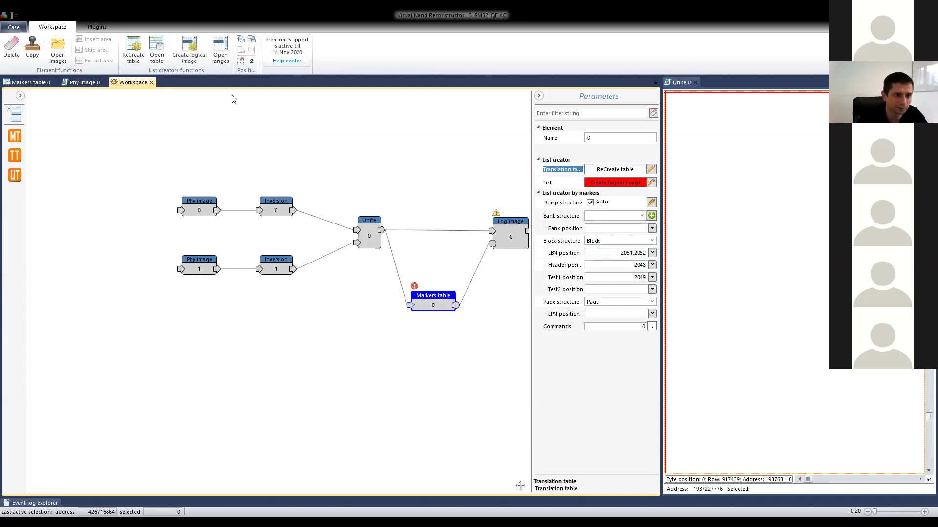
Open the markers table and sort its blocks with the default block sorter.
left_click(157, 51)
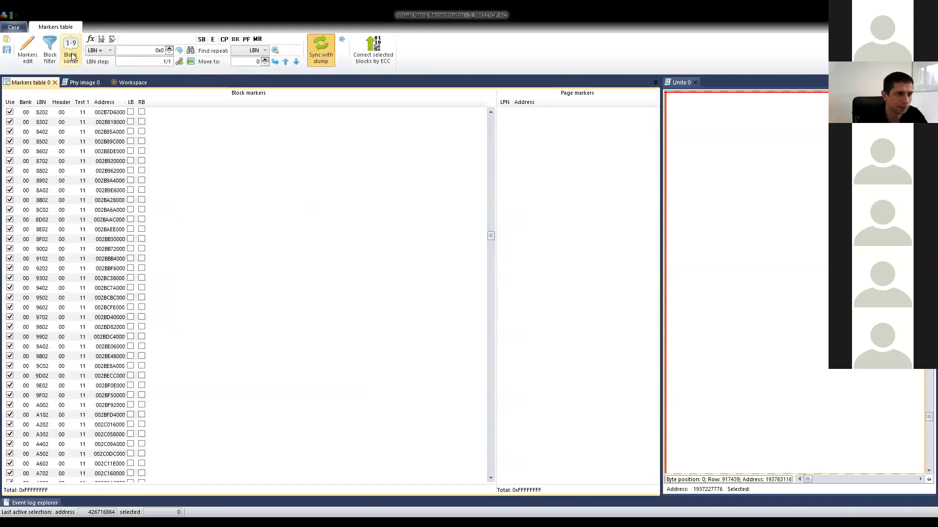
left_click(71, 52)
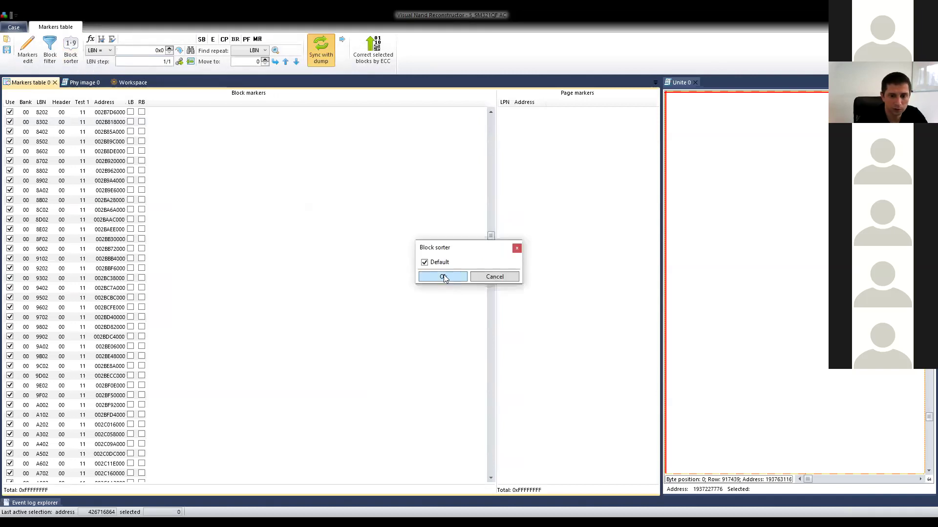
left_click(443, 277)
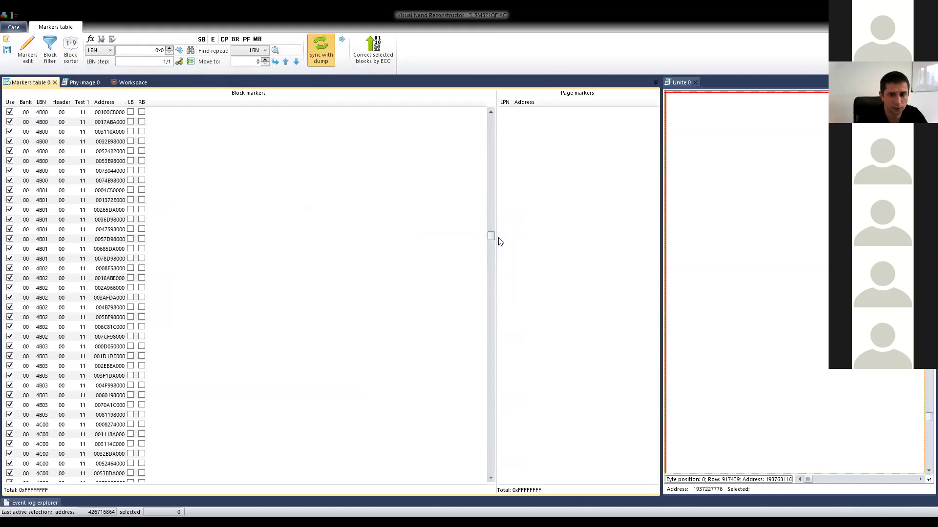
Go to the start of the sorted block markers and examine the entries with LBN 0000 up to 0001.
left_click_drag(489, 233, 491, 105)
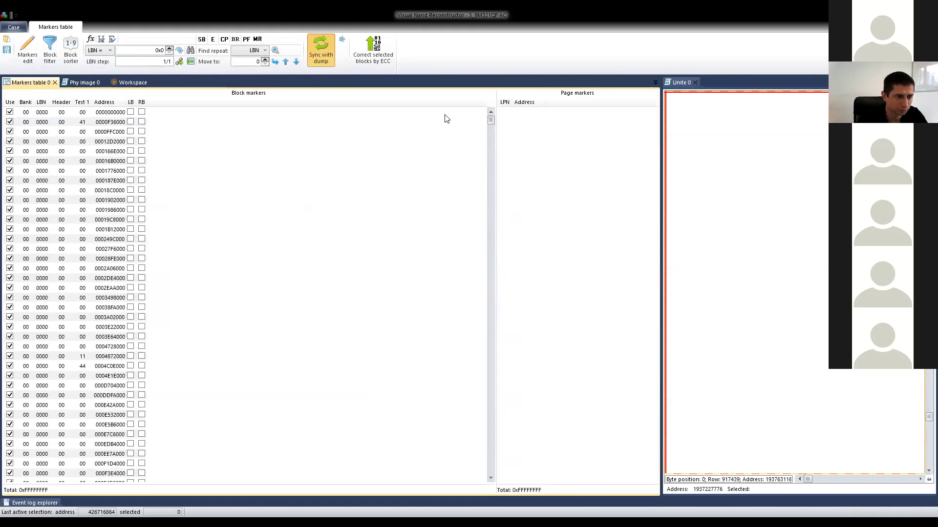
scroll(109, 204, "down", 15)
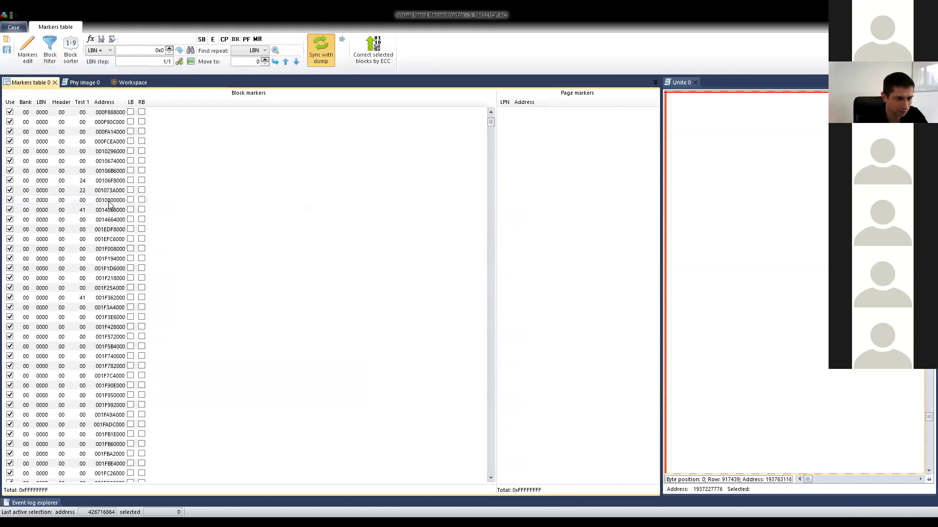
scroll(109, 204, "down", 15)
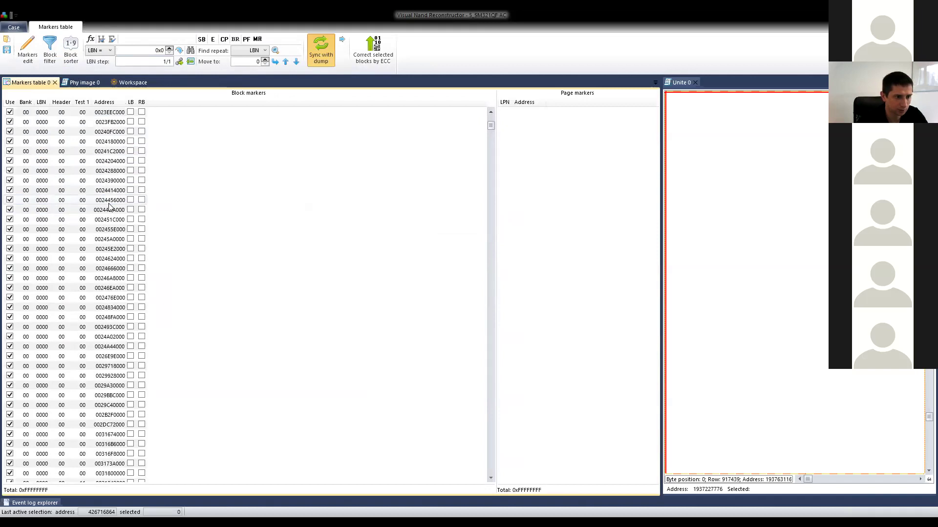
scroll(109, 207, "down", 15)
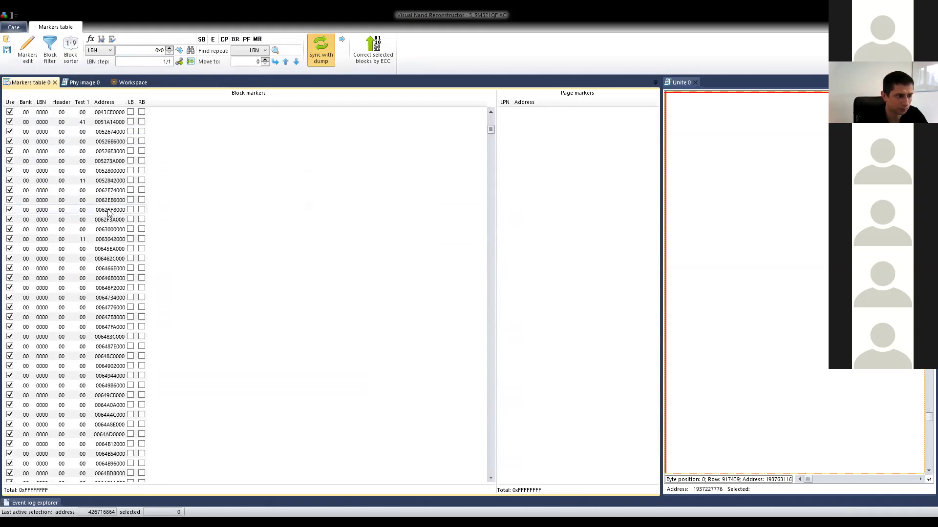
scroll(109, 212, "down", 11)
scroll(212, 182, "down", 3)
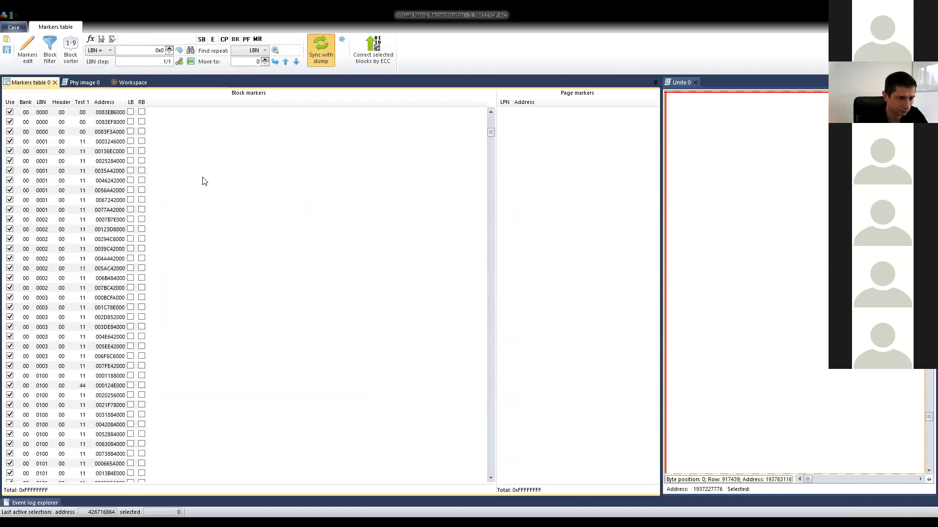
scroll(85, 156, "up", 3)
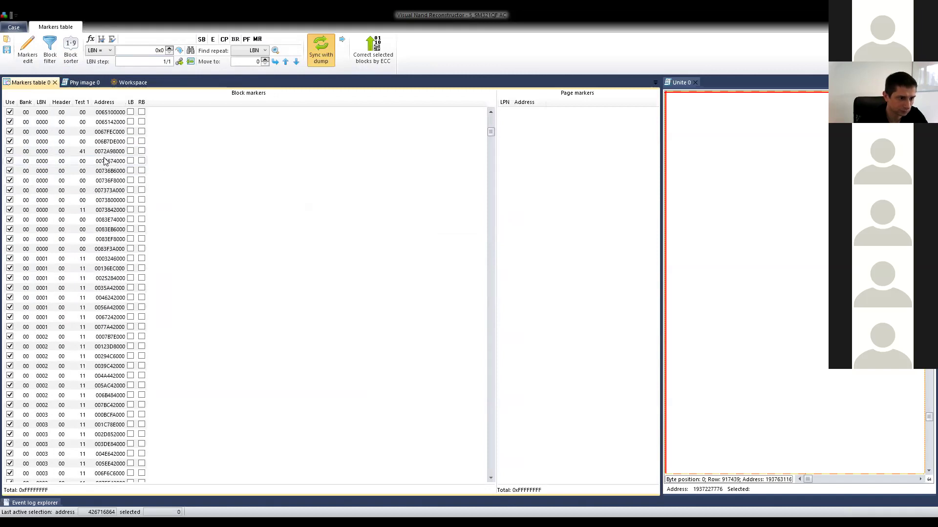
scroll(86, 156, "down", 1)
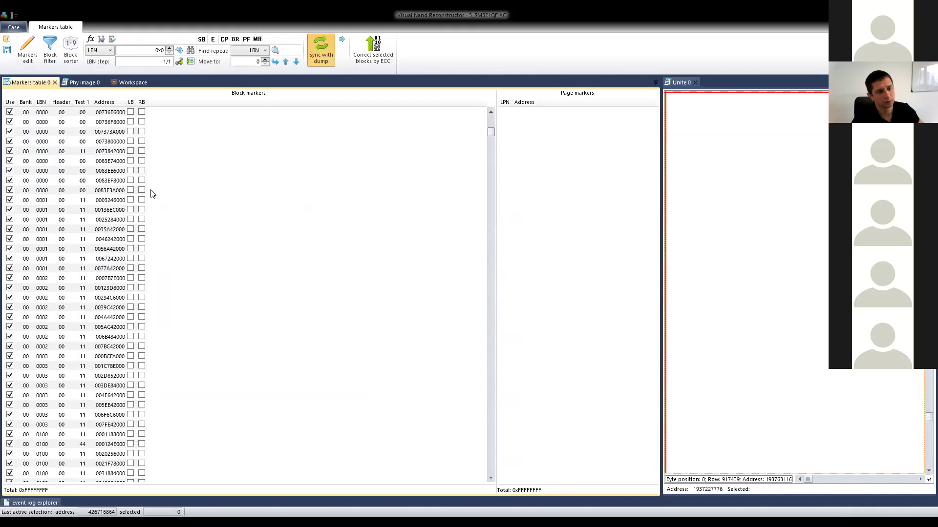
Examine how the two LBN bytes progress through the block markers from 0001 to 0400.
scroll(47, 139, "up", 3)
scroll(47, 142, "down", 4)
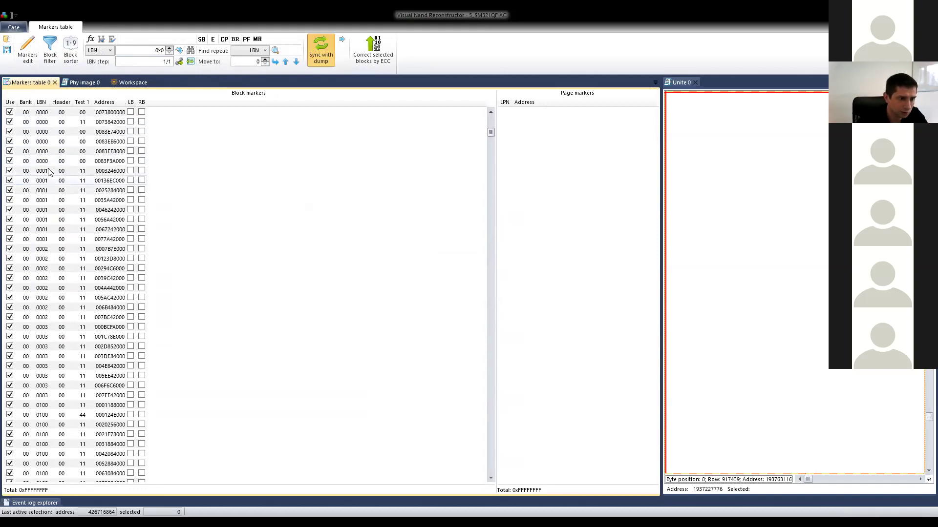
scroll(44, 239, "down", 2)
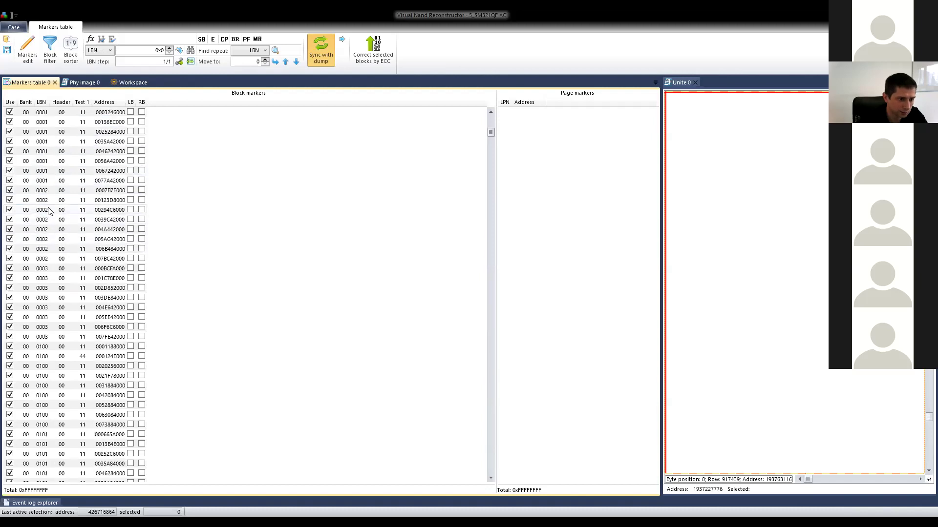
scroll(53, 242, "down", 3)
scroll(62, 242, "down", 2)
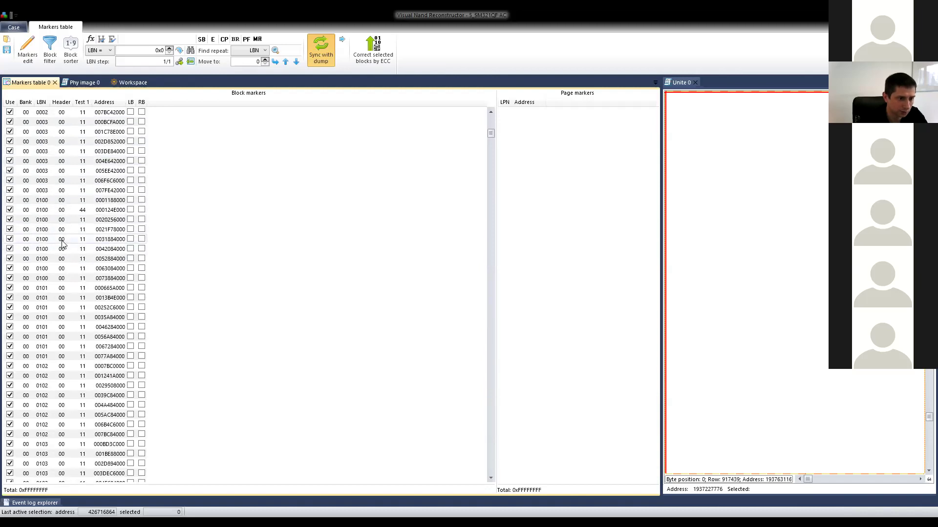
scroll(45, 225, "down", 3)
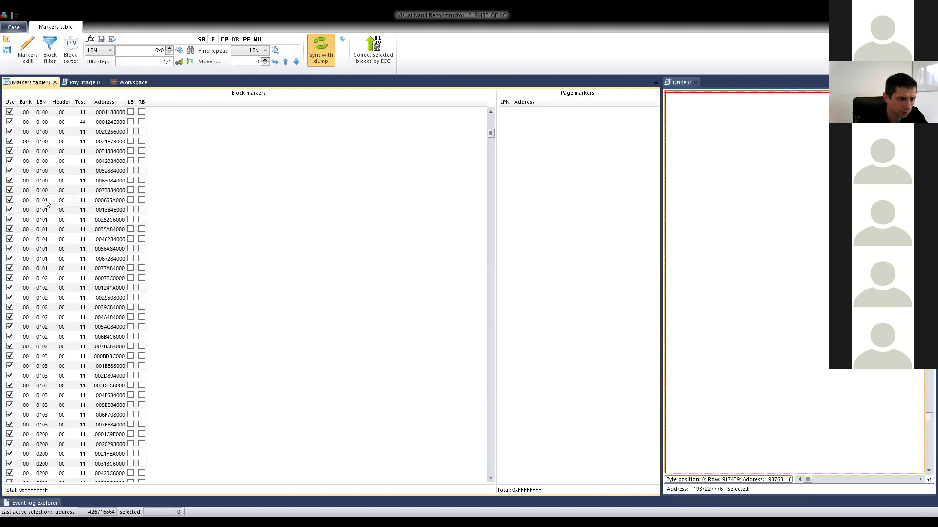
scroll(46, 204, "down", 3)
scroll(60, 229, "down", 3)
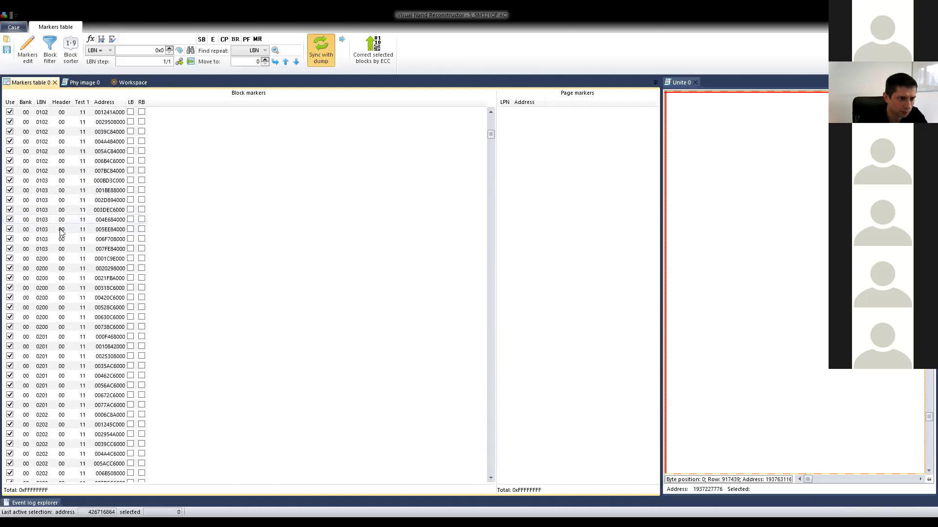
scroll(47, 257, "down", 2)
scroll(55, 246, "down", 2)
scroll(42, 247, "down", 4)
scroll(42, 266, "down", 3)
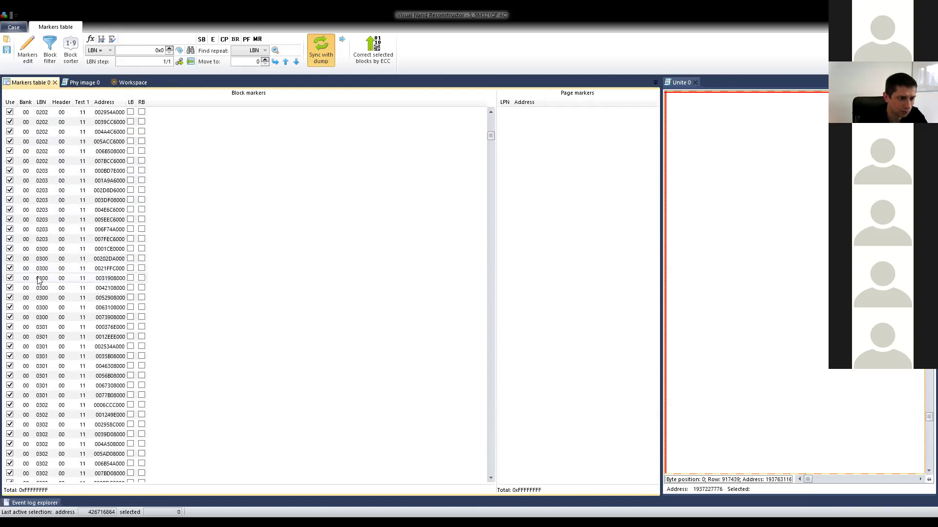
scroll(42, 276, "down", 2)
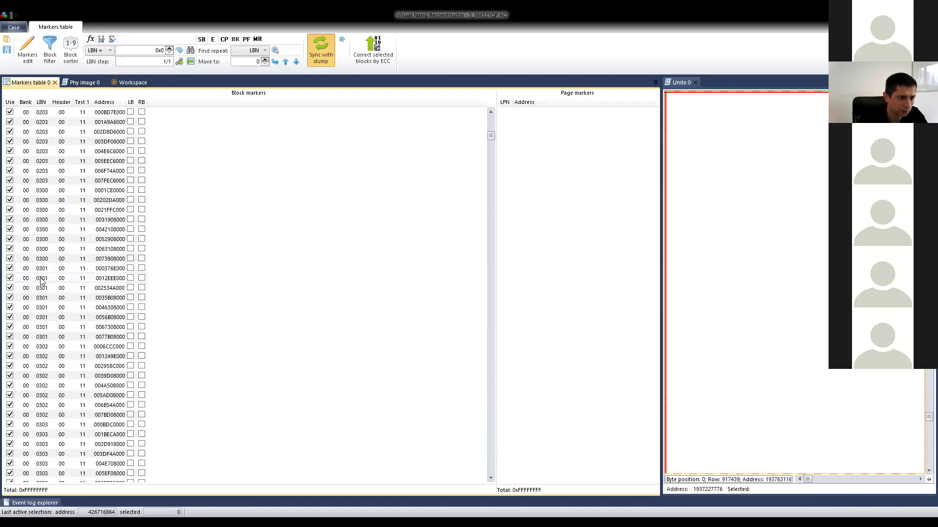
scroll(44, 281, "down", 7)
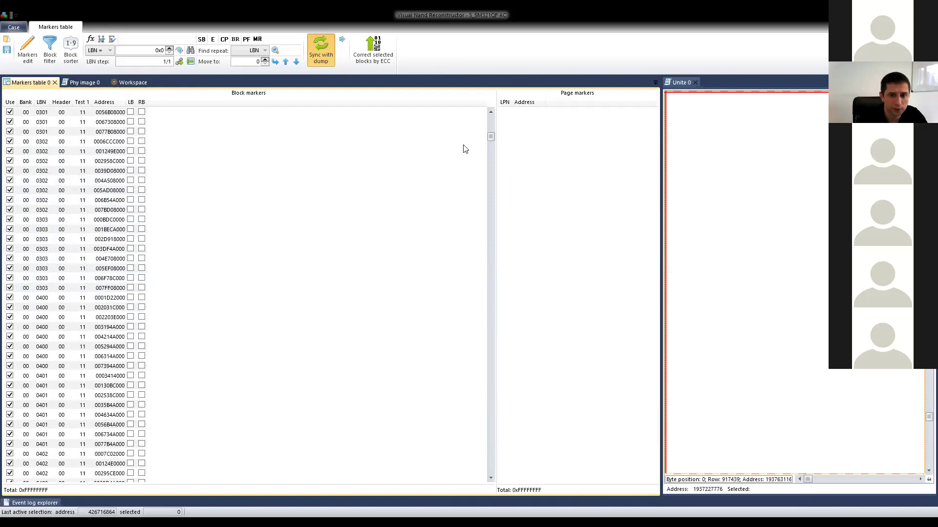
Select sample blocks farther down the markers table, at LBN 3C00 and LBN 7601.
left_click_drag(491, 136, 485, 214)
left_click(52, 327)
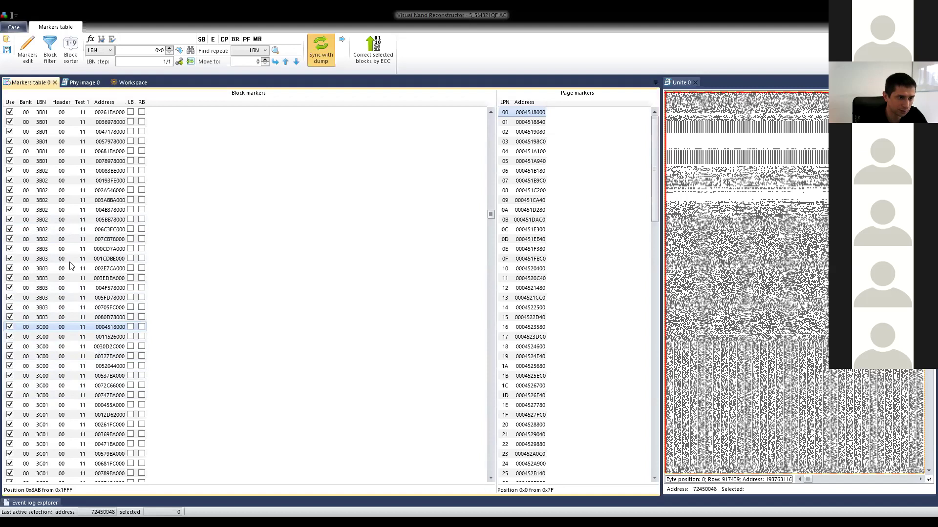
scroll(70, 264, "up", 7)
left_click_drag(492, 217, 491, 296)
left_click(49, 288)
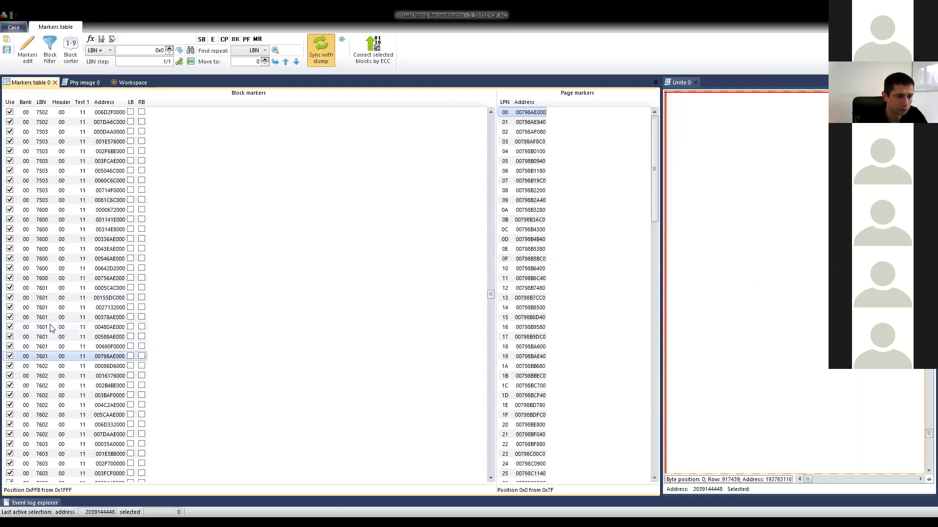
Compare the LBN byte order among the blocks at 0201 to 0403 with those at 2900 to 2C00.
left_click_drag(491, 295, 491, 134)
scroll(69, 146, "down", 15)
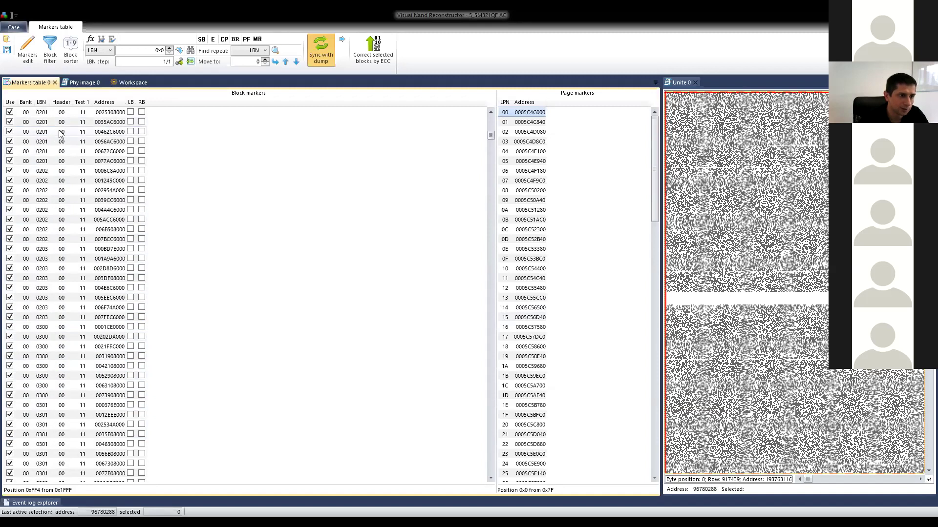
scroll(48, 126, "down", 11)
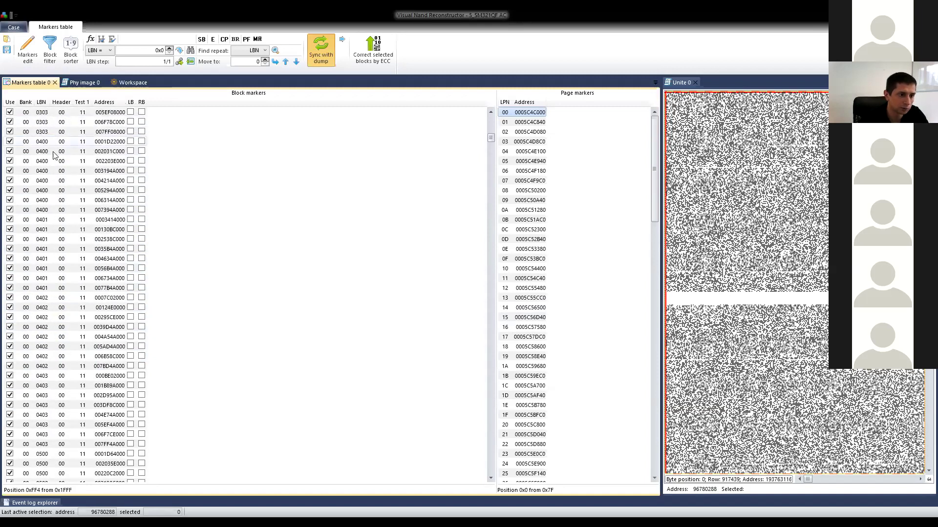
scroll(491, 133, "up", 4)
left_click_drag(491, 133, 494, 197)
scroll(491, 131, "down", 11)
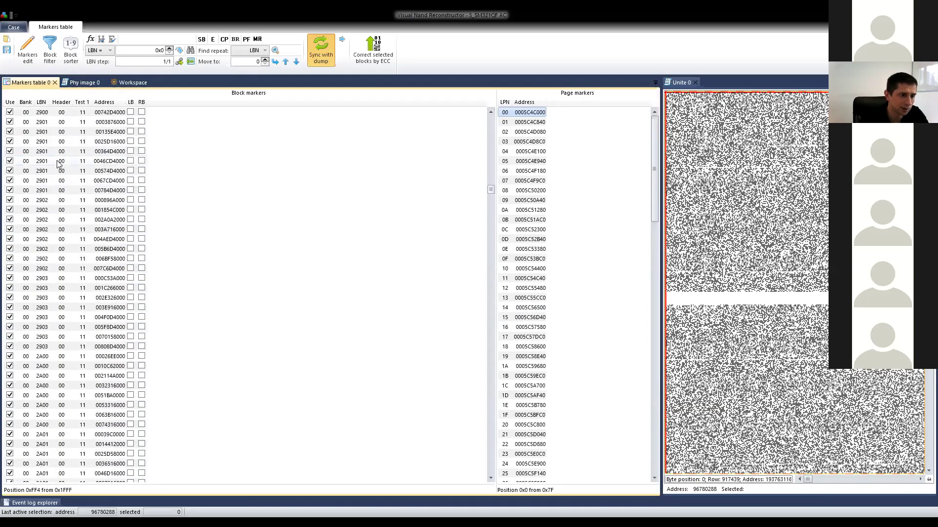
scroll(58, 173, "down", 5)
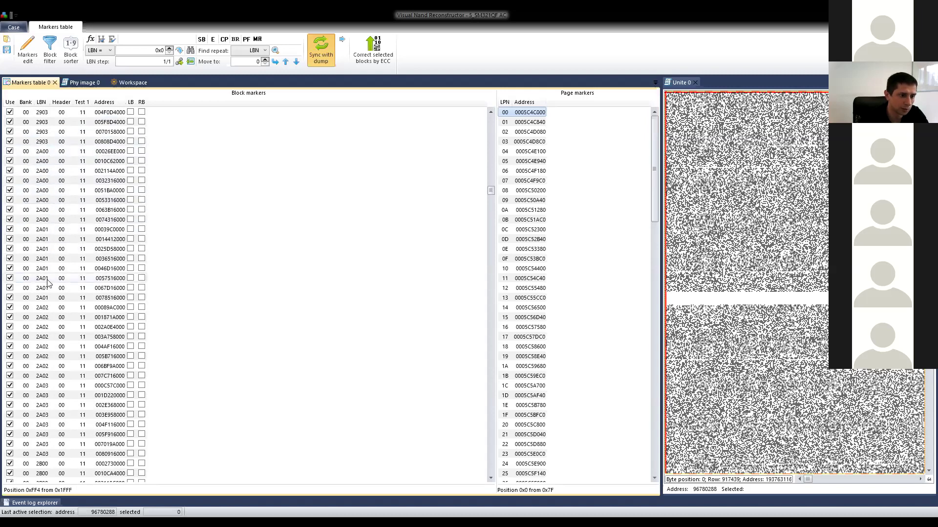
scroll(52, 340, "down", 6)
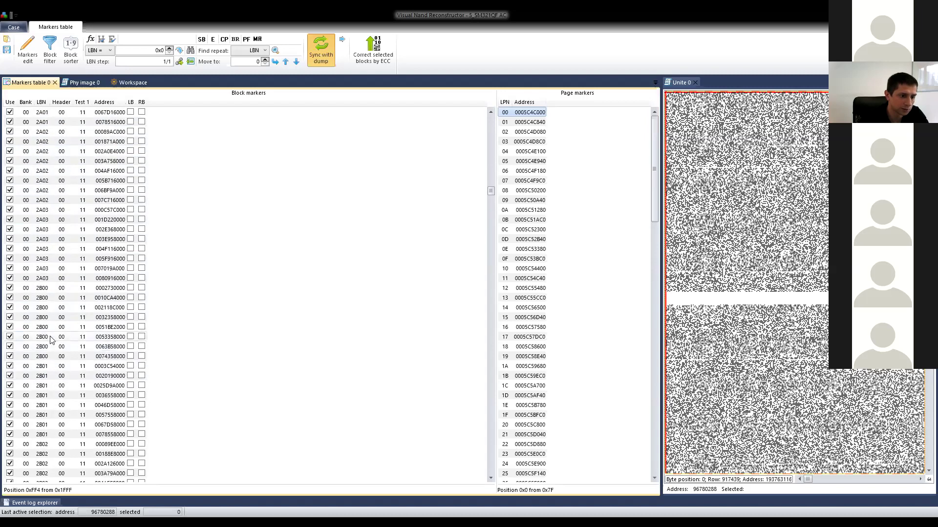
scroll(45, 376, "down", 6)
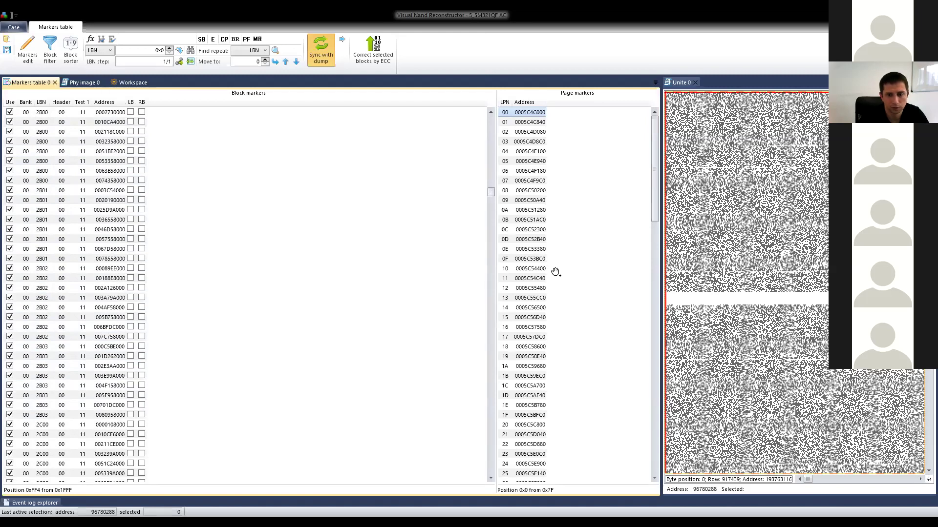
Switch to the presentation and show the LBN slide comparing inverted and little-endian marker tables.
key("alt+Tab")
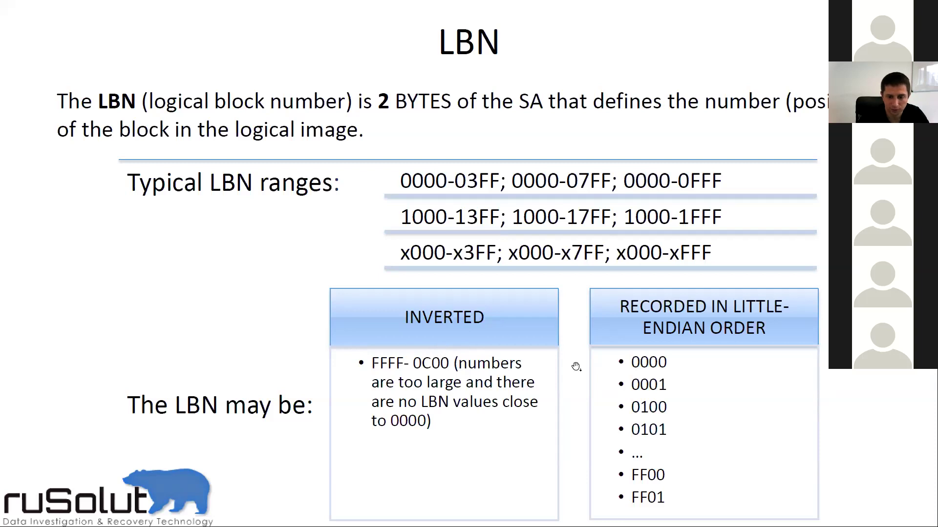
left_click(477, 297)
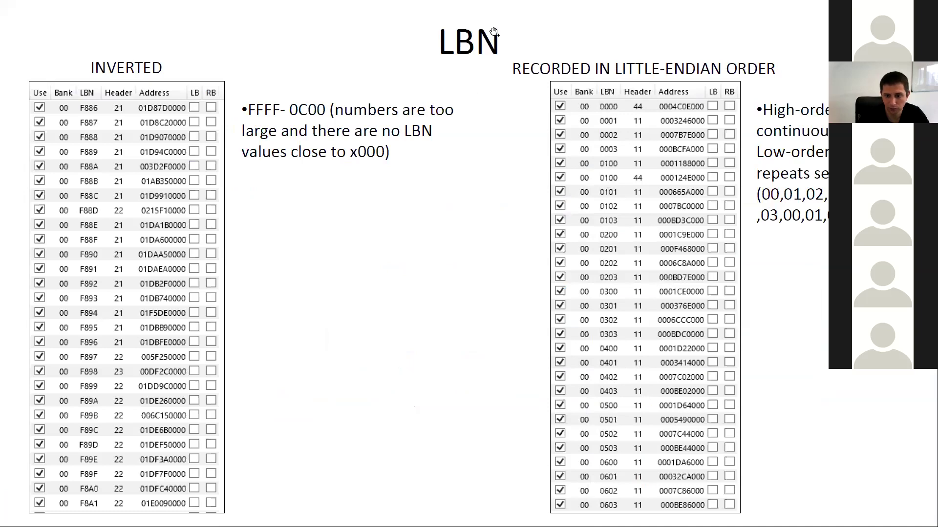
Switch back to Visual NAND Reconstructor and set the markers table's LBN position to the swapped bytes 2052,2051.
key("alt+Tab")
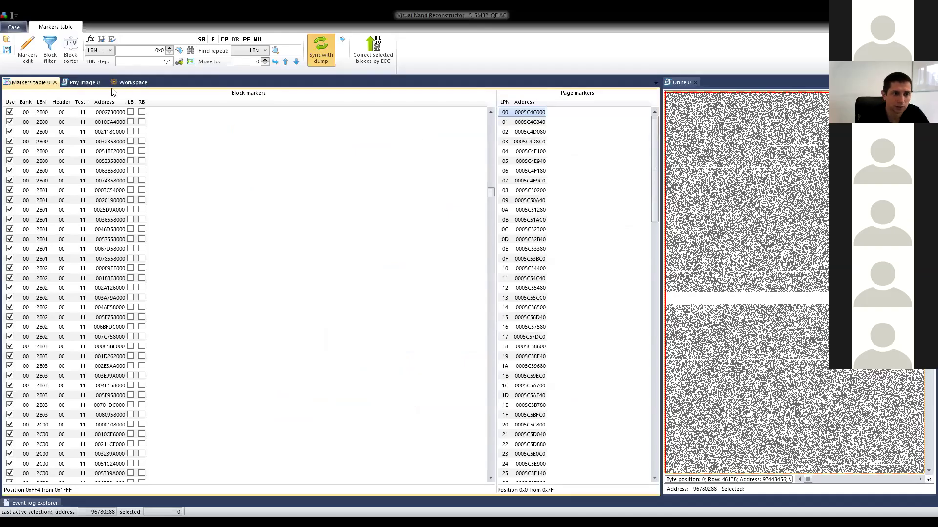
left_click(131, 82)
left_click(619, 253)
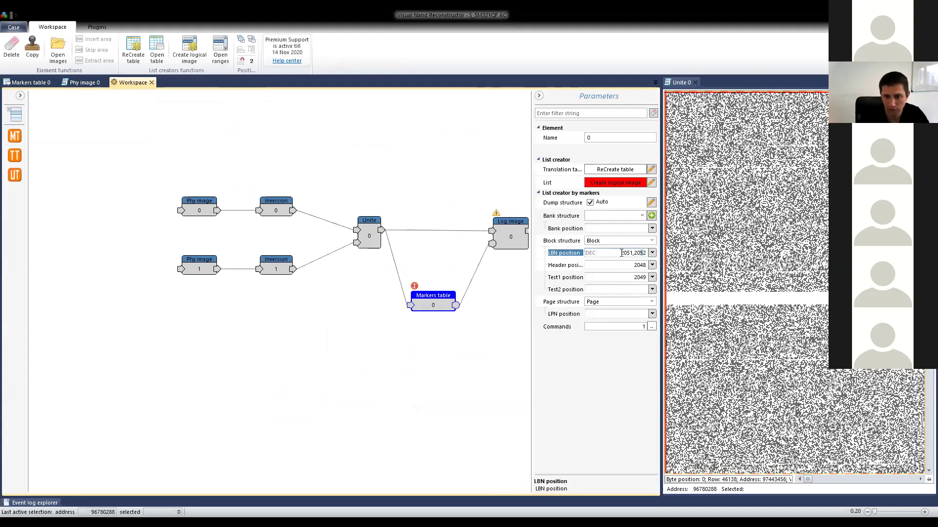
left_click_drag(617, 252, 655, 254)
key("BackSpace")
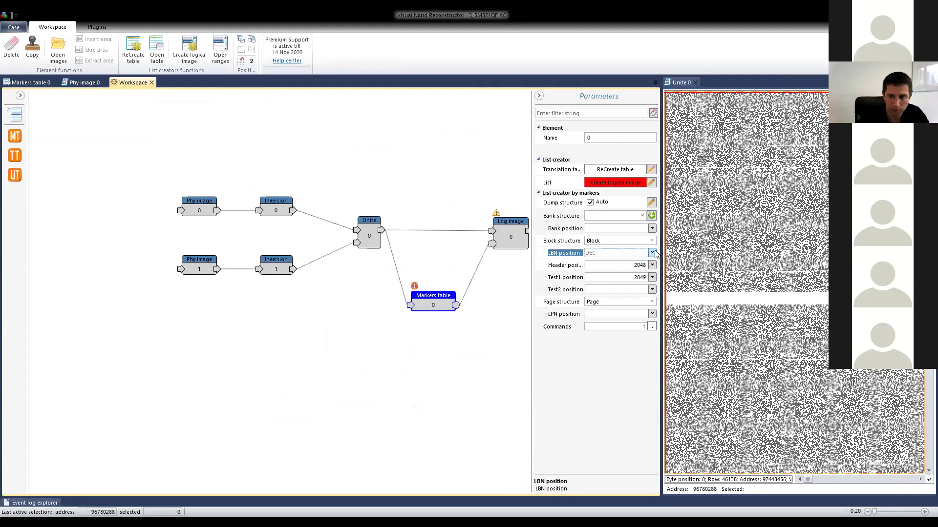
key("Return")
left_click(499, 292)
left_click(593, 251)
type("2052,2051")
key("Return")
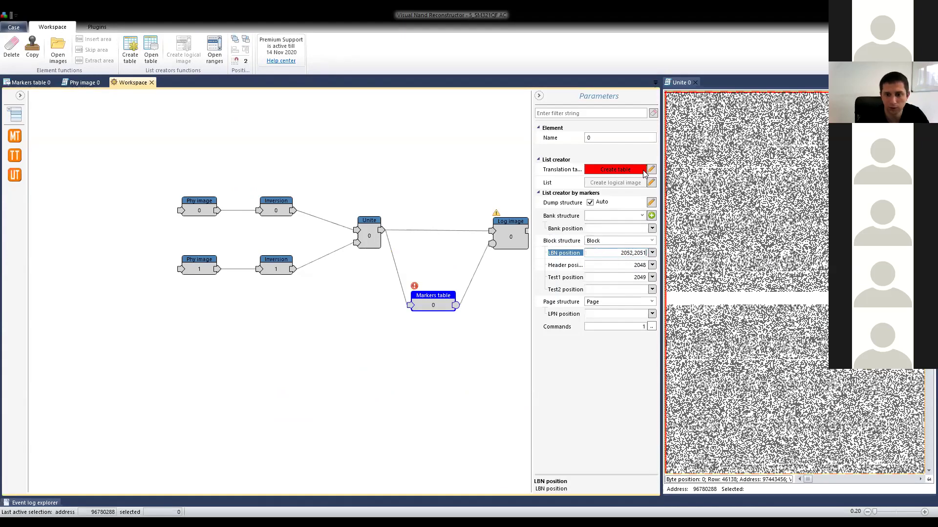
Rebuild the translation table with the swapped LBN bytes and open it sorted with the default block sorter.
left_click(621, 171)
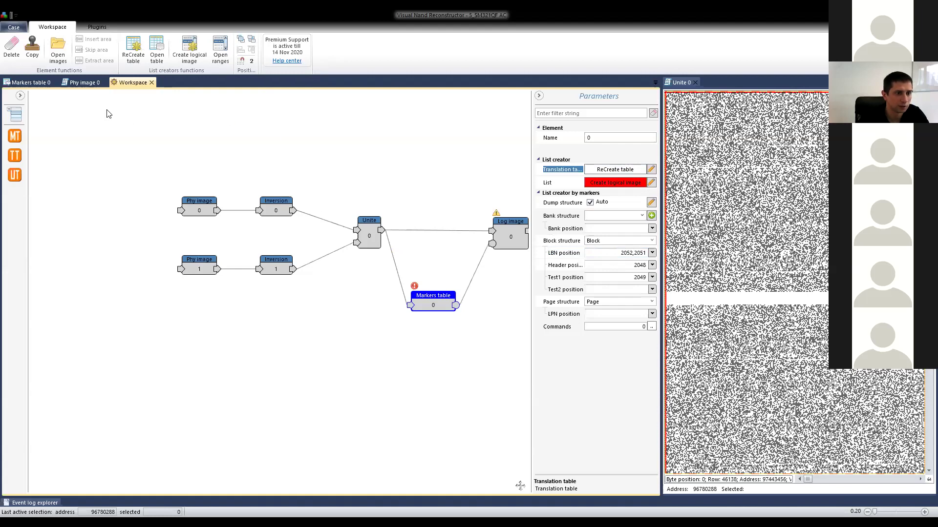
left_click(157, 48)
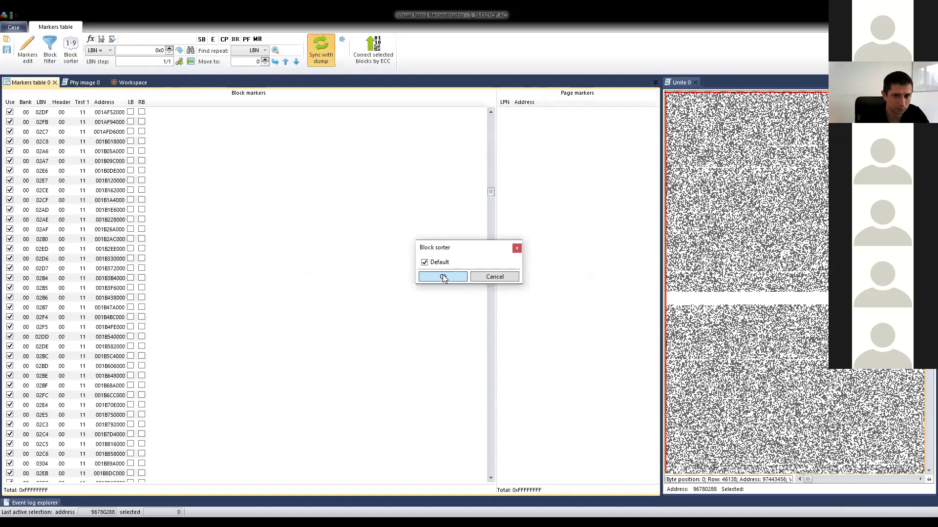
left_click(443, 277)
Examine the sorted block markers from LBN 0000 to 0012 for an ascending chain.
left_click_drag(491, 188, 491, 101)
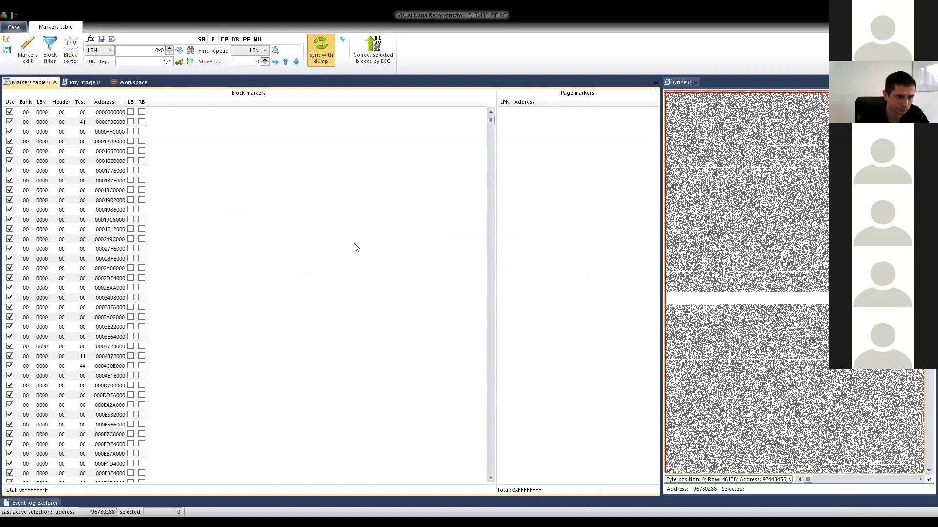
scroll(185, 243, "down", 15)
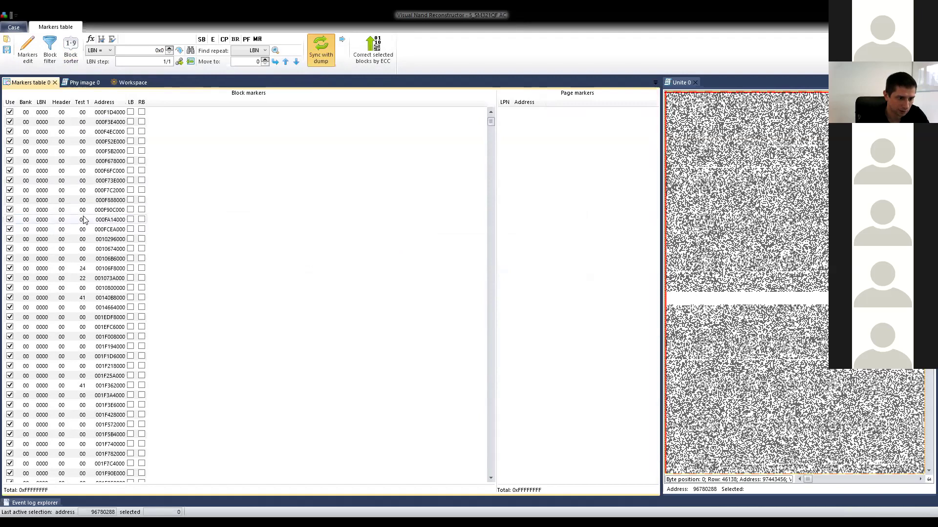
scroll(83, 220, "down", 15)
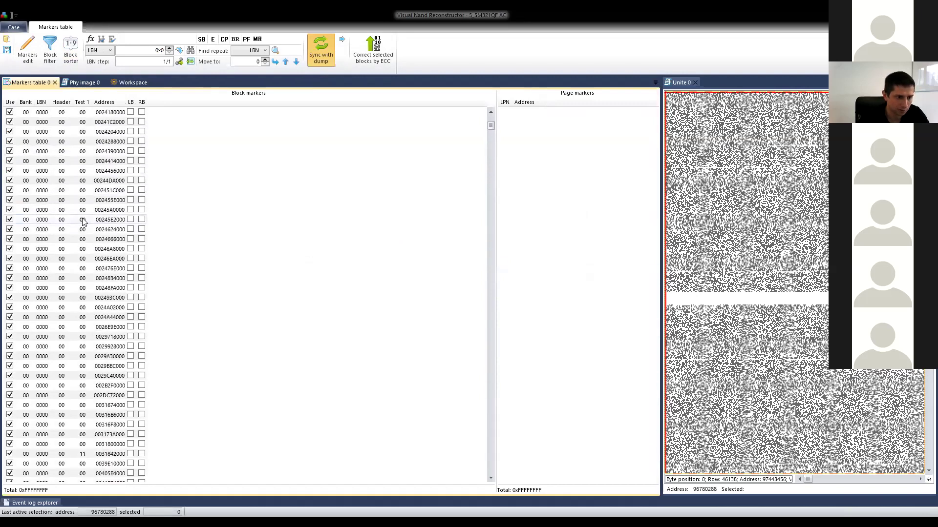
scroll(83, 219, "down", 12)
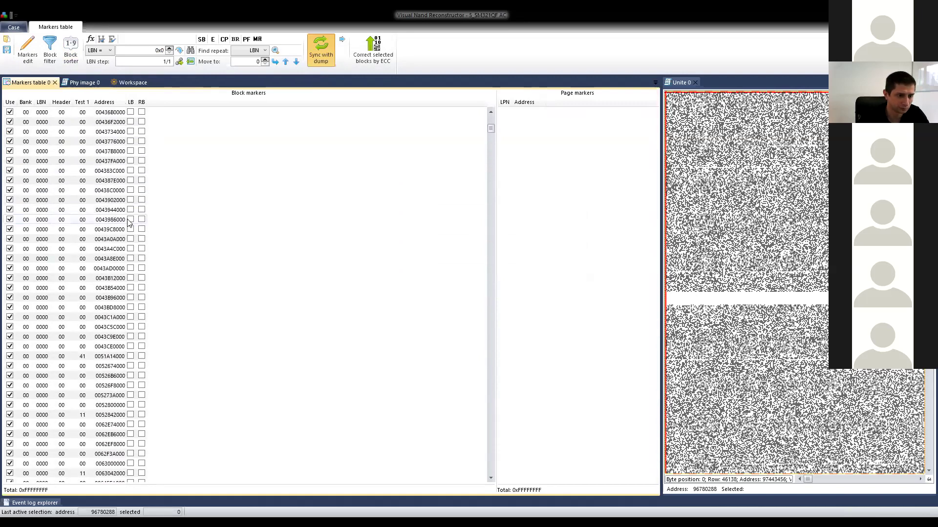
mouse_move(491, 132)
left_mouse_down()
mouse_move(487, 162)
mouse_move(485, 134)
left_mouse_up()
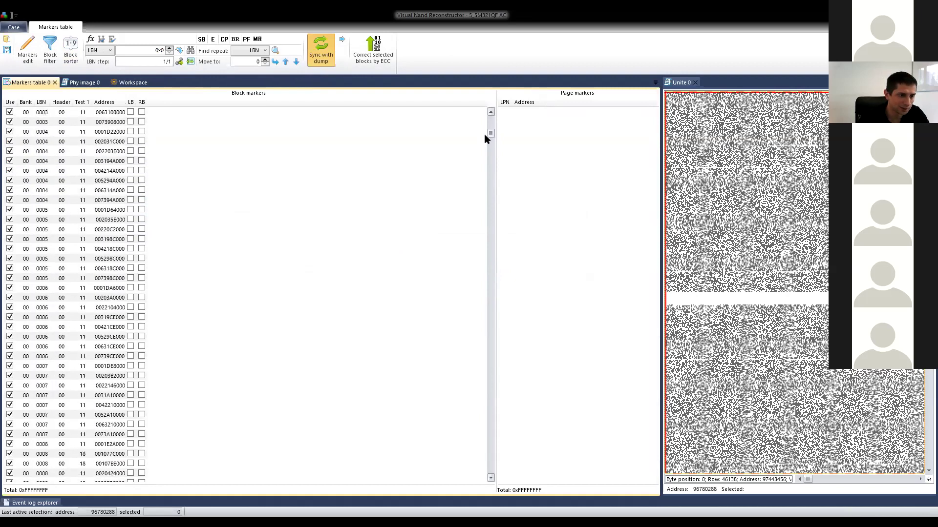
scroll(92, 141, "up", 6)
scroll(92, 140, "up", 3)
scroll(92, 141, "down", 13)
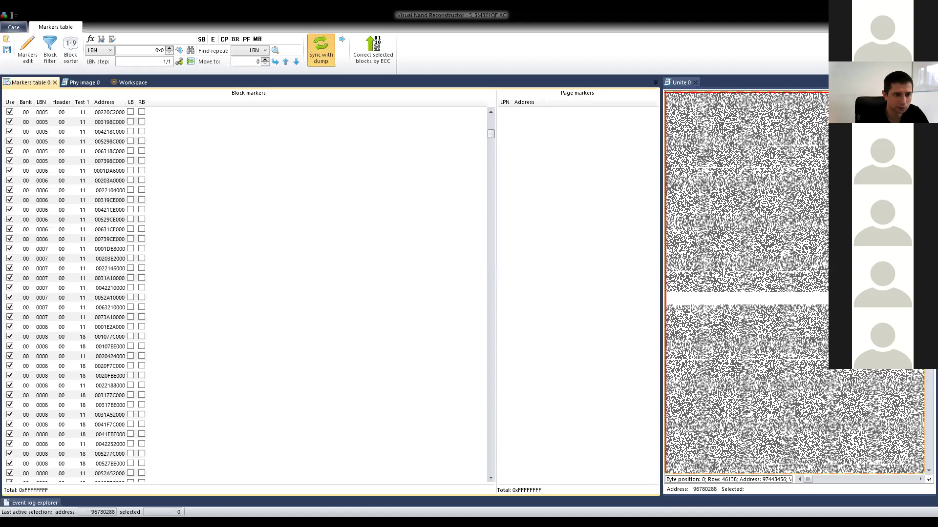
scroll(59, 182, "down", 4)
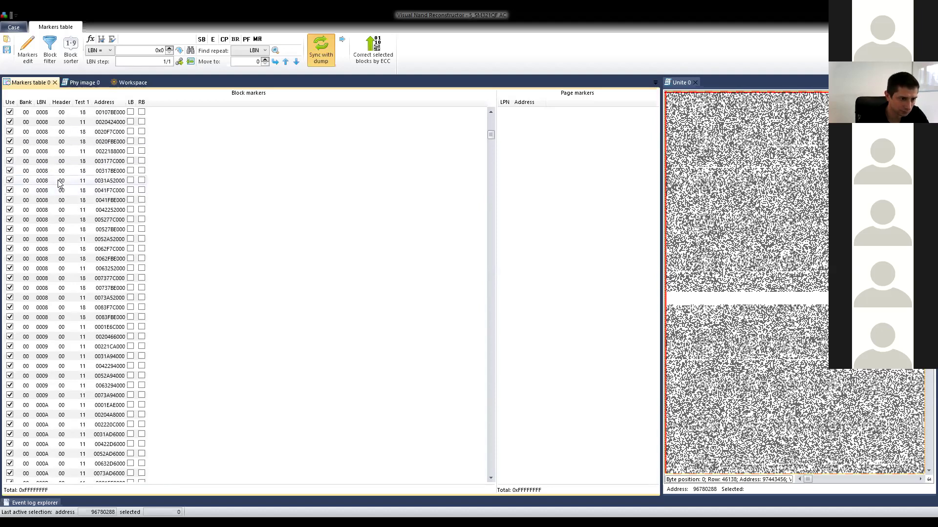
scroll(58, 182, "down", 14)
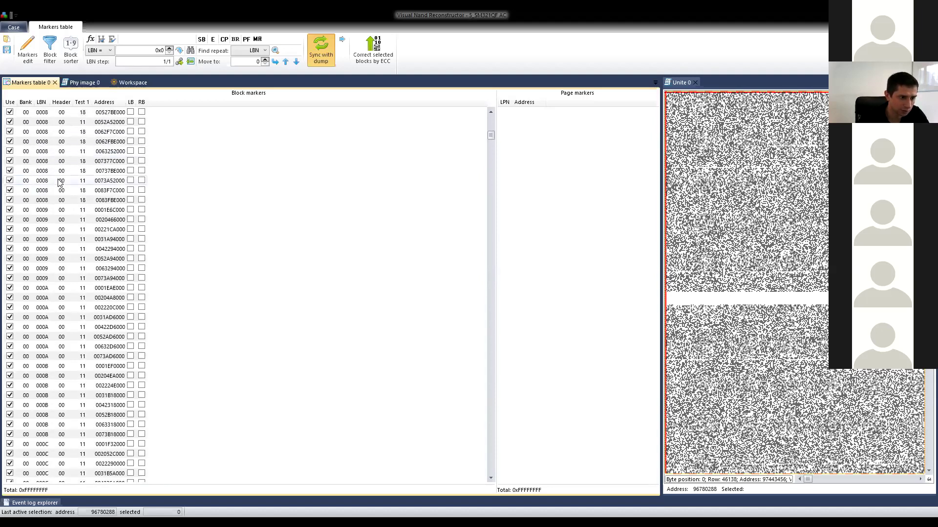
scroll(55, 185, "down", 16)
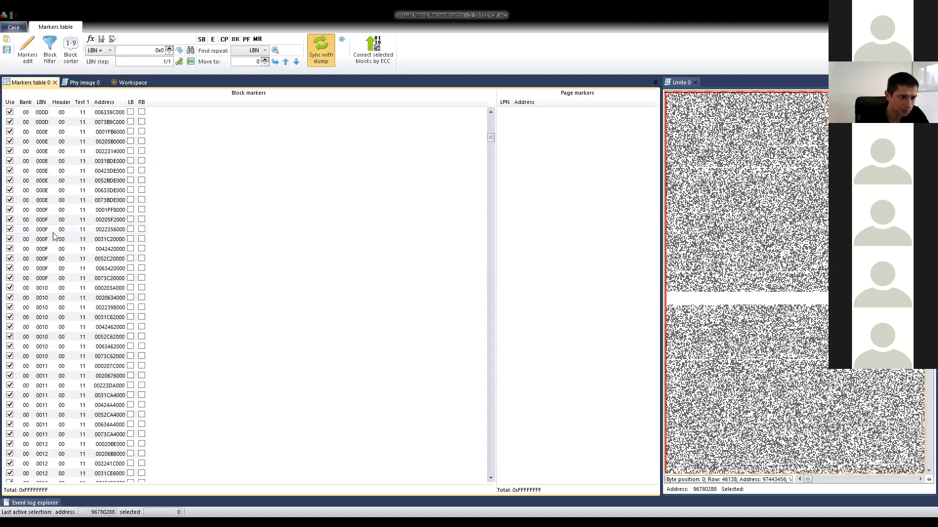
Check the transition from LBN 00FF to 0100 by selecting the last 00FF block and the first 0100 block.
left_click_drag(490, 137, 503, 226)
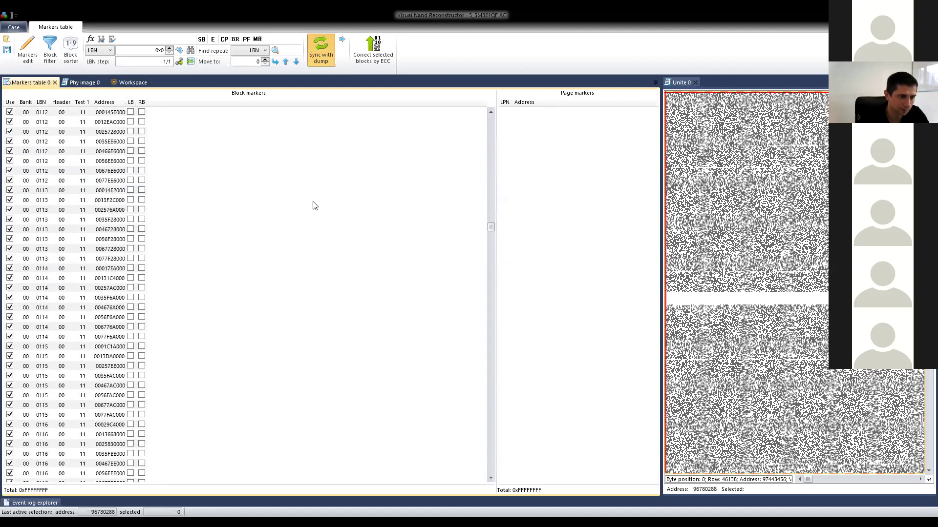
scroll(52, 182, "up", 4)
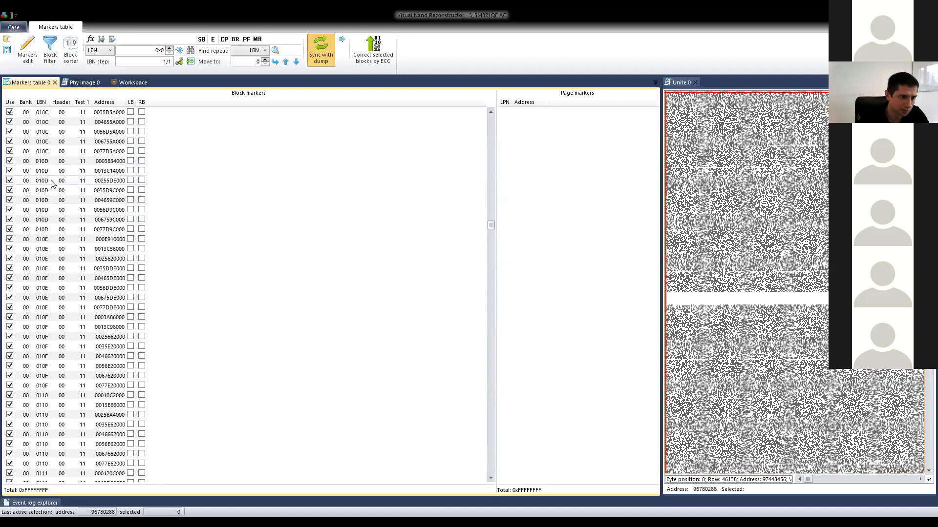
scroll(52, 182, "up", 17)
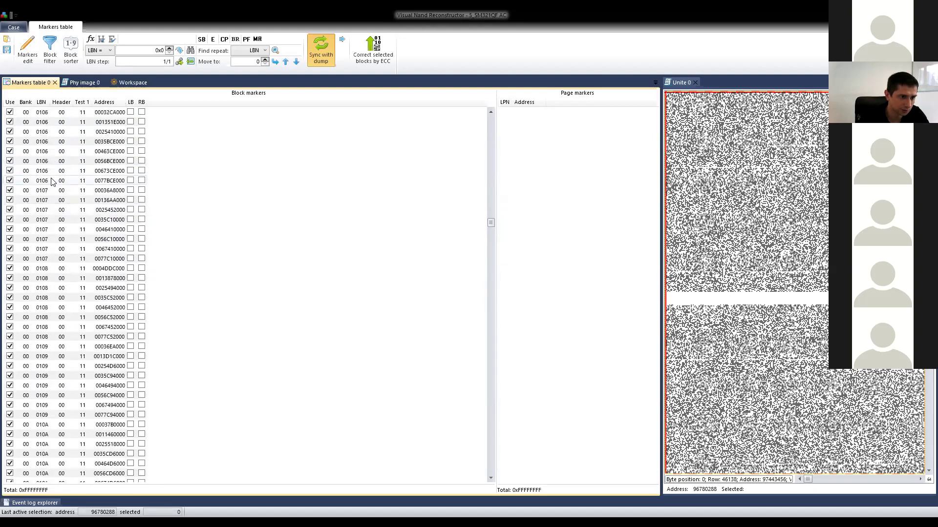
scroll(53, 182, "up", 16)
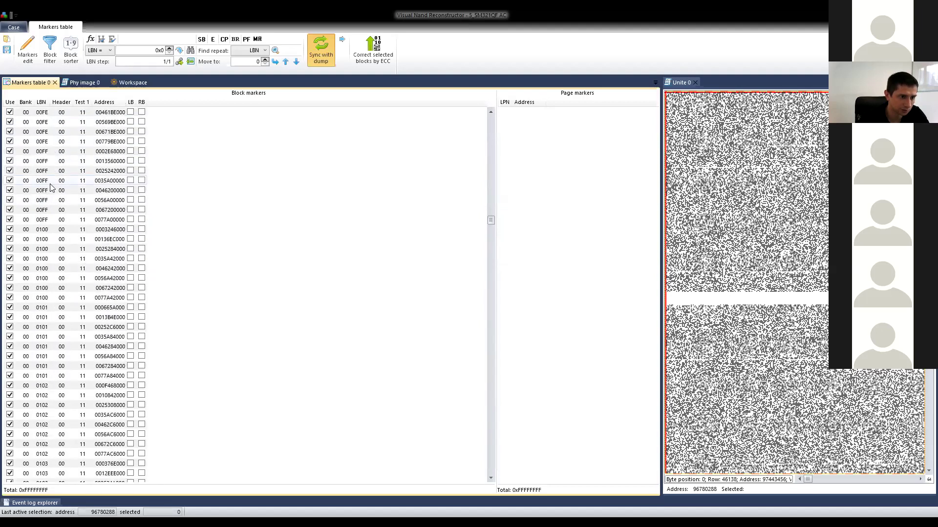
left_click(49, 220)
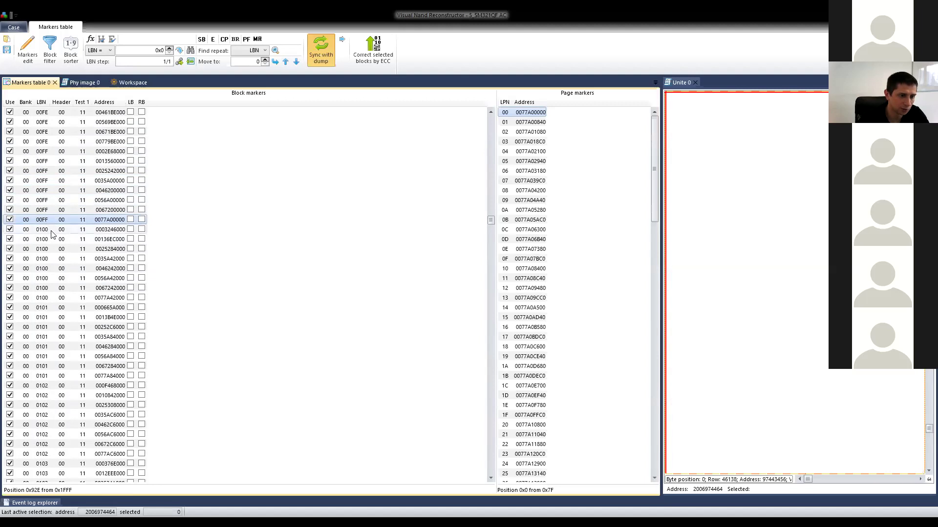
left_click(42, 231)
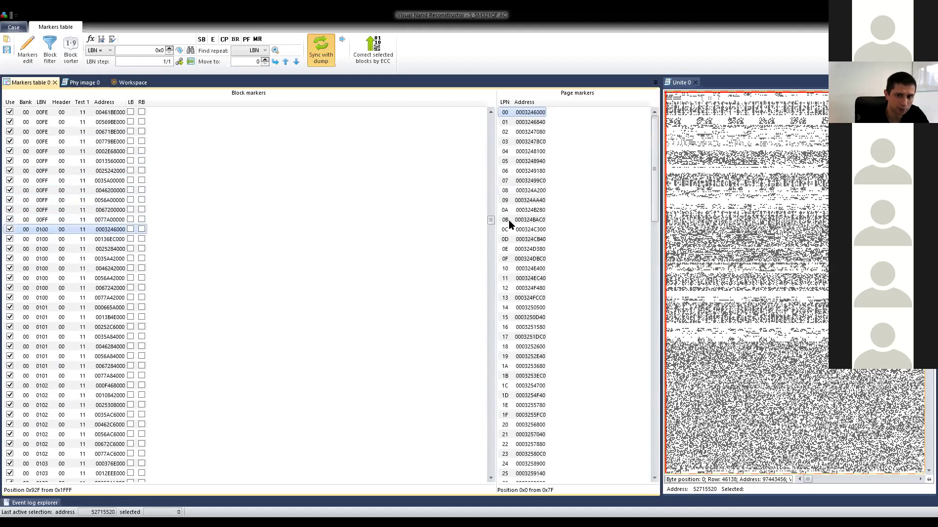
Check the transition from LBN 01FF to 0200 by selecting the first 0200 block.
left_click_drag(491, 220, 470, 317)
scroll(49, 253, "up", 20)
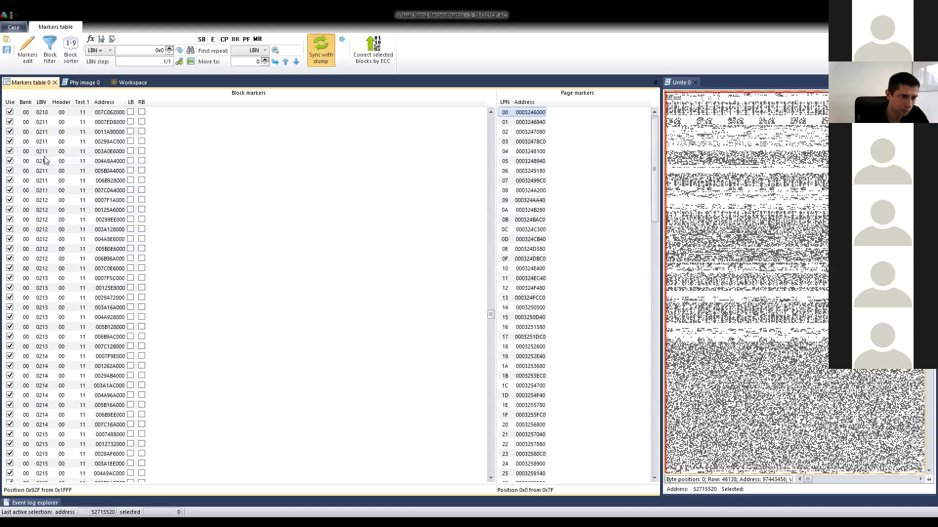
scroll(44, 158, "up", 20)
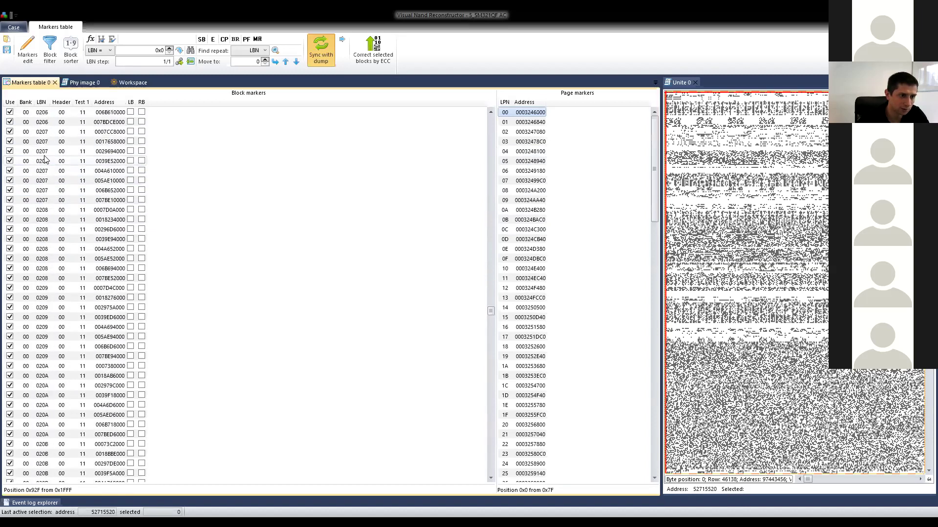
scroll(44, 158, "up", 12)
left_click(48, 180)
left_click(47, 171)
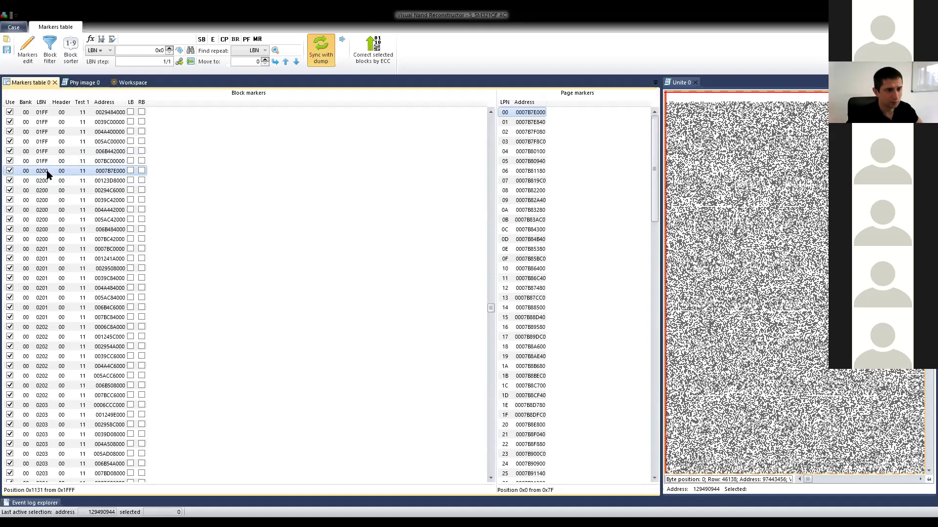
Inspect the highest LBN values at the end of the block markers and return to the LBN 0000 blocks.
left_click_drag(492, 313, 491, 429)
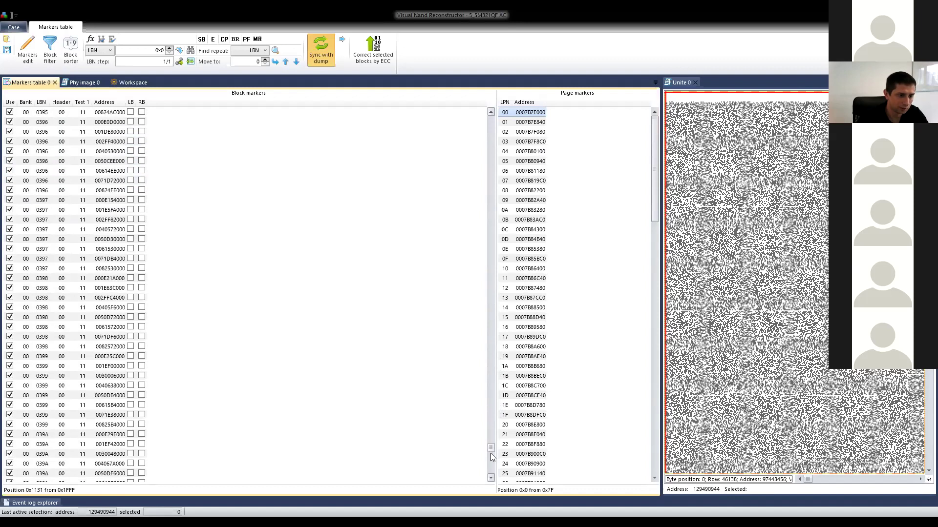
left_click_drag(493, 476, 494, 484)
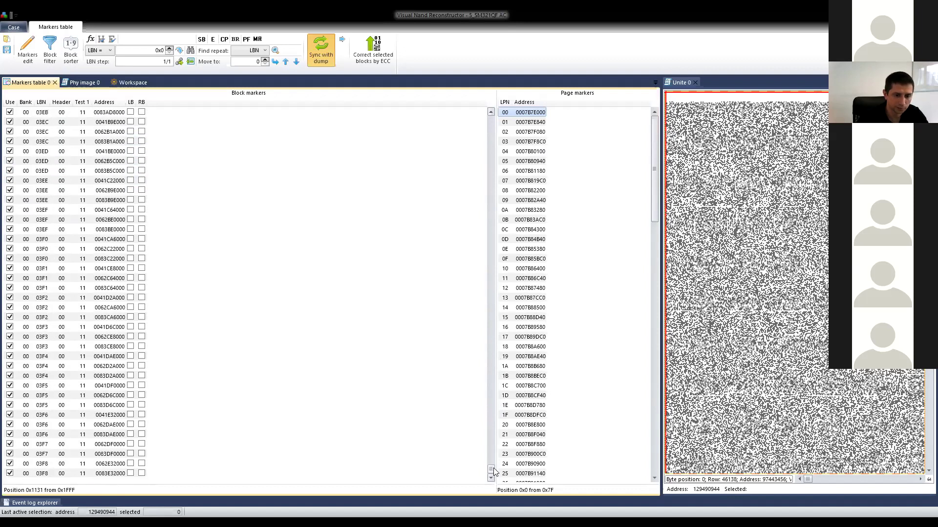
left_click_drag(499, 439, 492, 109)
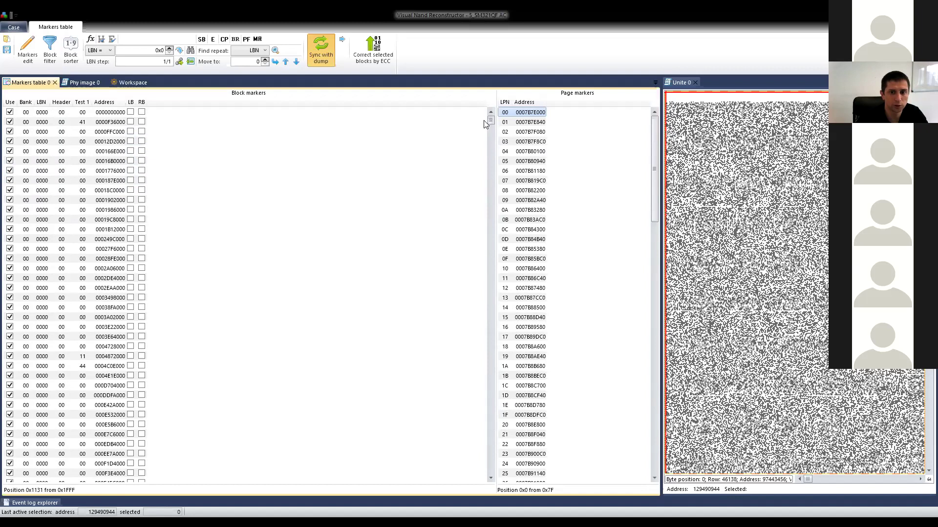
scroll(492, 123, "down", 7)
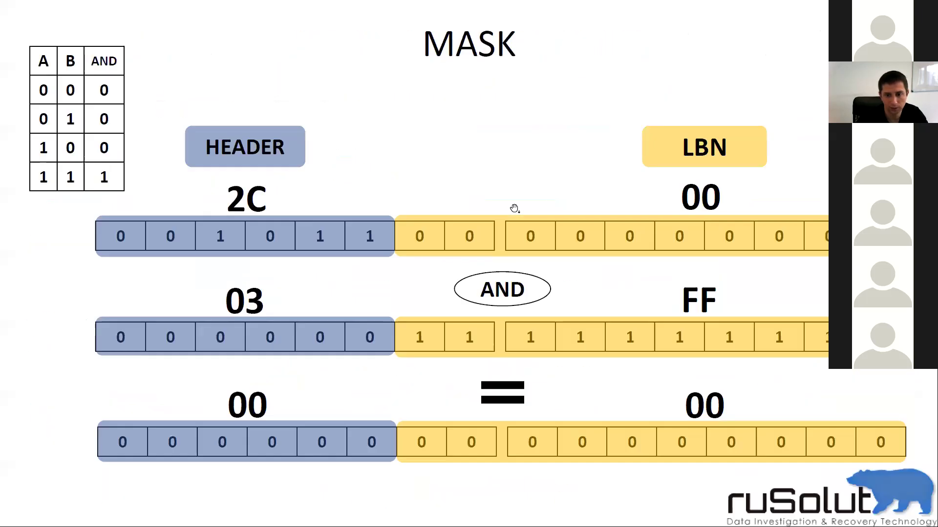
Show the Block Management slide, then switch back to the markers table and review the header and Test 1 values of the LBN 0000 blocks.
scroll(514, 209, "down", 3)
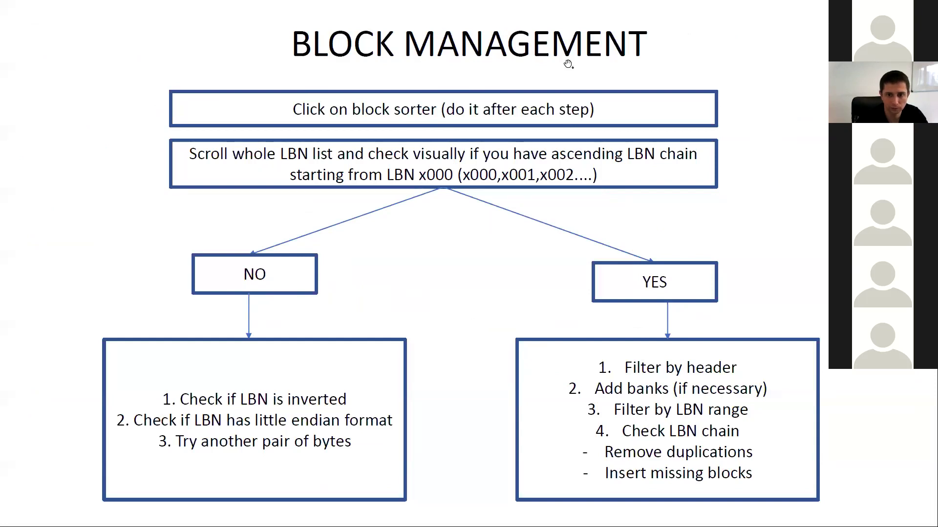
key("alt+Tab")
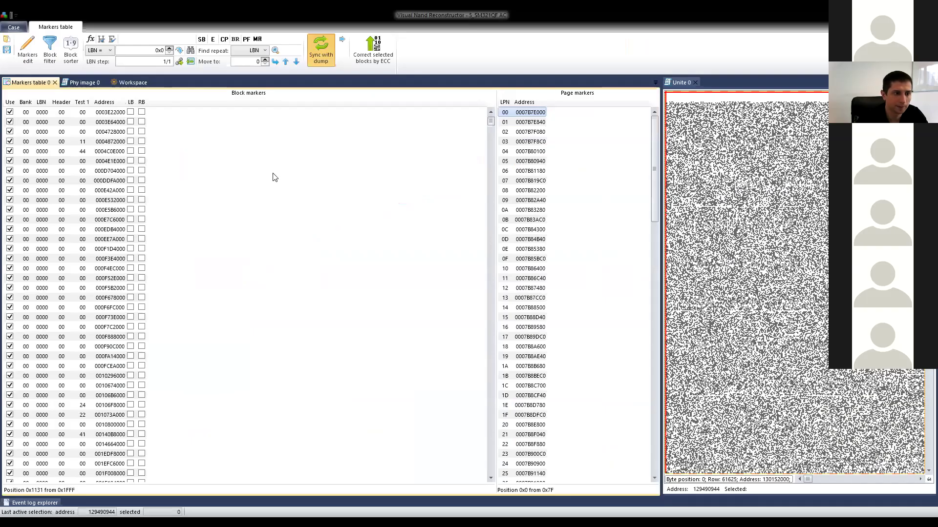
scroll(269, 176, "up", 7)
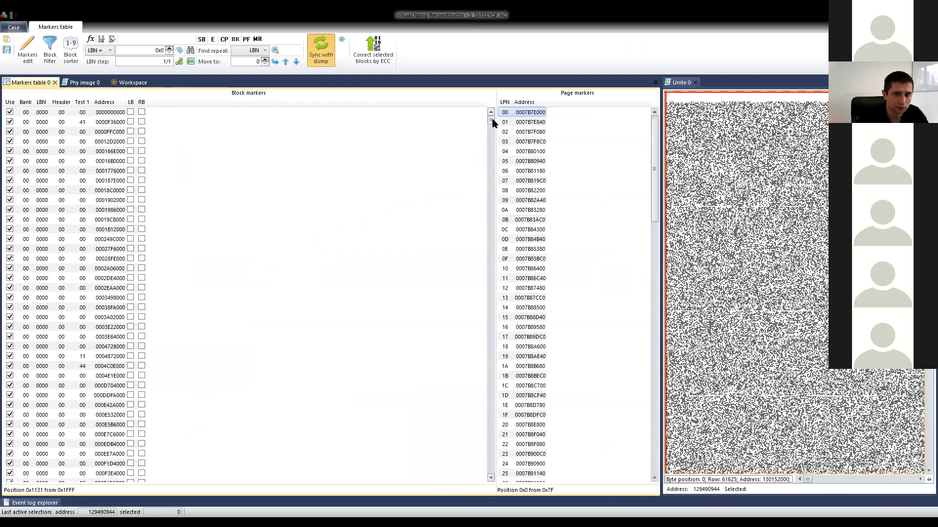
left_click_drag(491, 121, 491, 123)
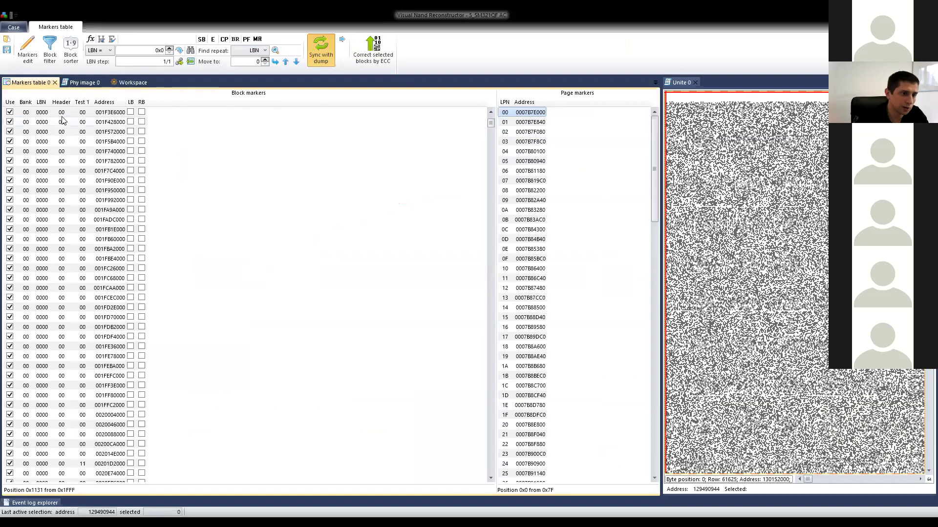
scroll(81, 119, "up", 10)
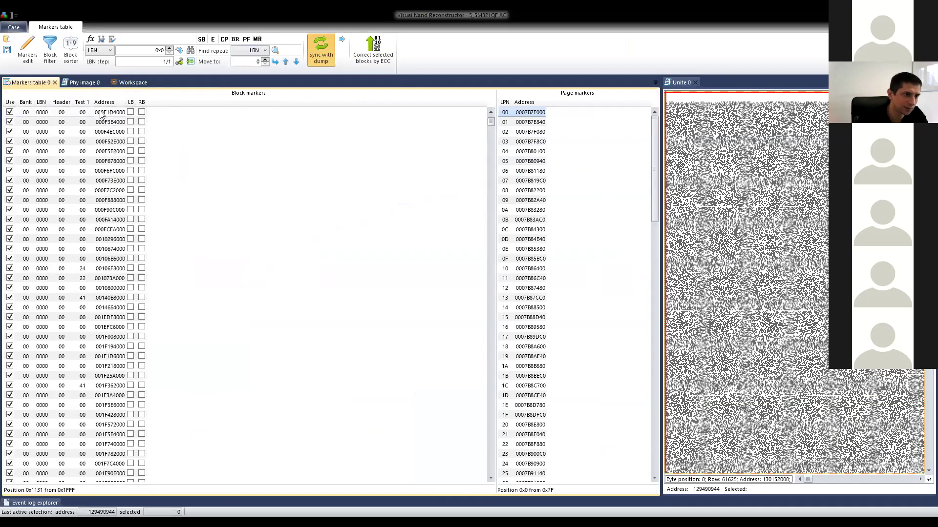
scroll(73, 124, "up", 6)
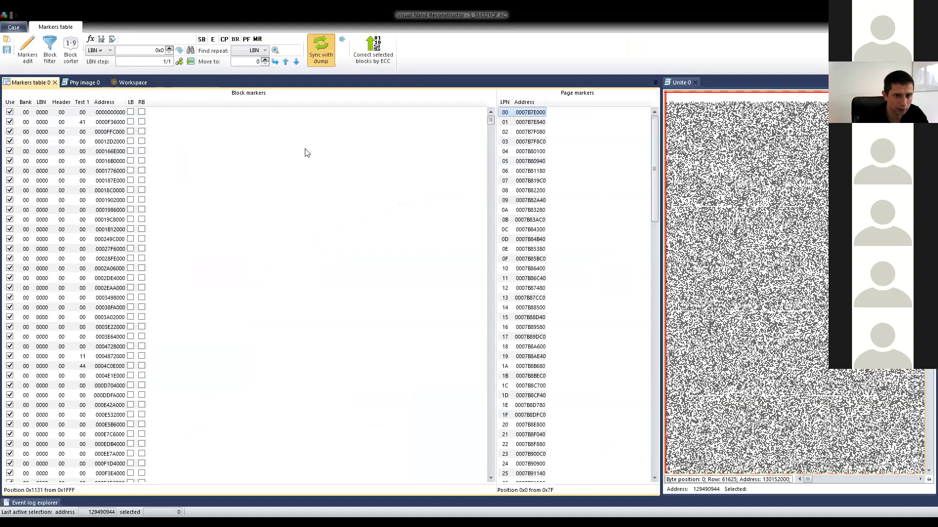
Select sample blocks at LBN 0052 and LBN 0053 among the repeated block markers.
left_click_drag(490, 119, 492, 160)
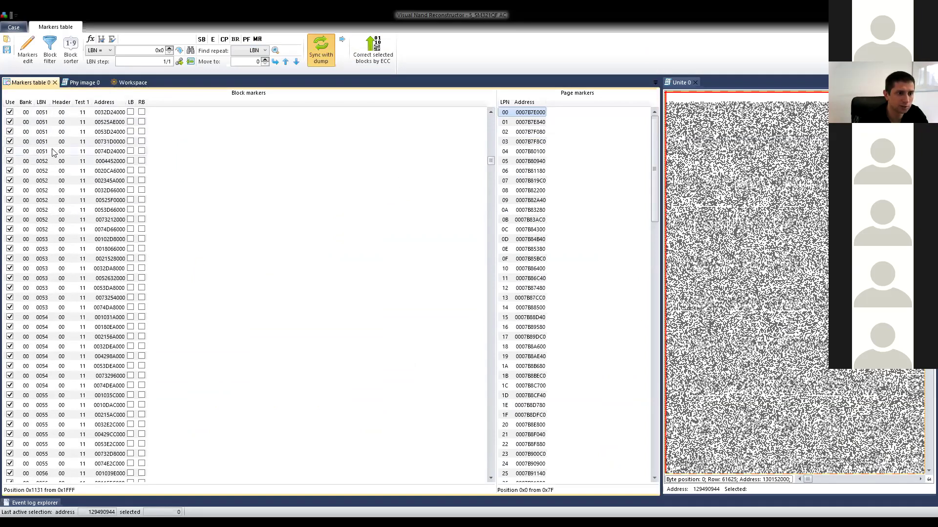
left_click(42, 162)
left_click(43, 249)
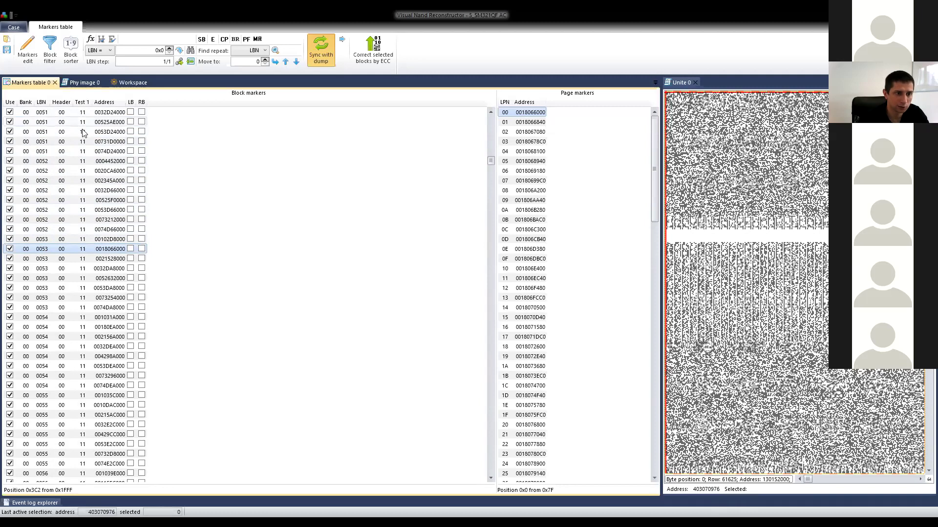
Filter the block markers by Test 1 using a set with the hex value 11.
mouse_move(490, 164)
left_mouse_down()
mouse_move(499, 279)
mouse_move(488, 411)
mouse_move(485, 148)
left_mouse_up()
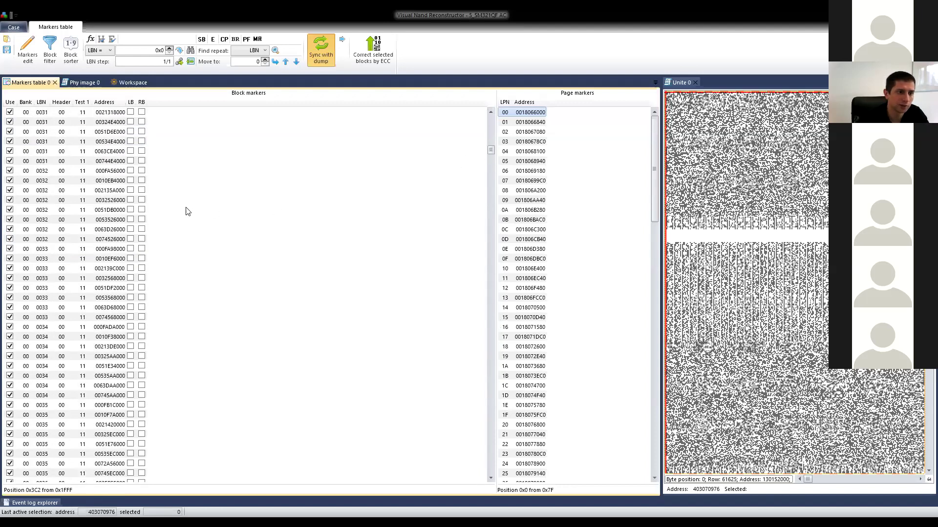
scroll(194, 169, "up", 7)
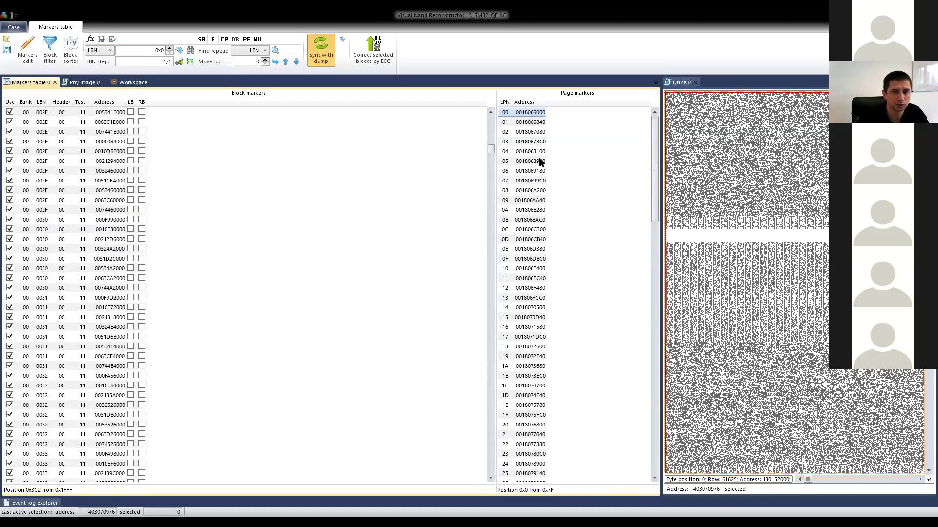
scroll(488, 151, "up", 20)
scroll(484, 151, "down", 20)
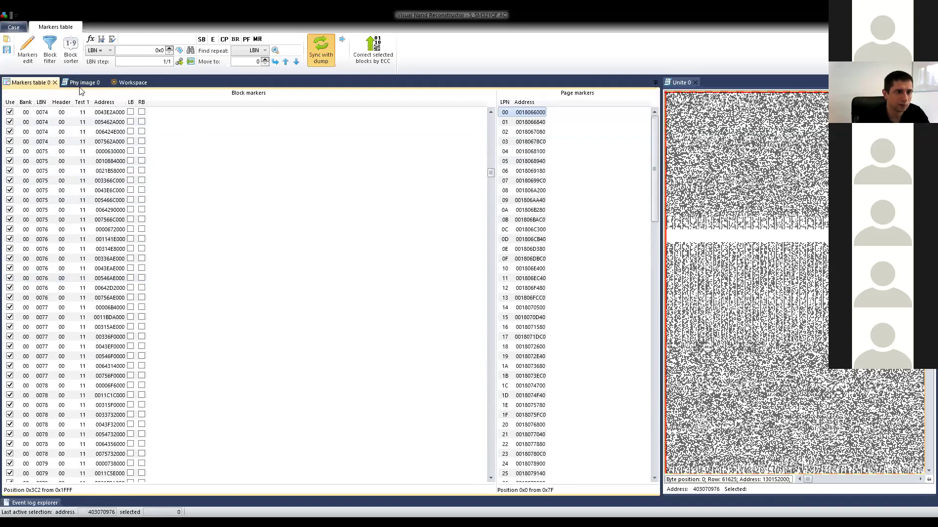
left_click(49, 48)
left_click_drag(457, 245, 366, 178)
left_click(314, 195)
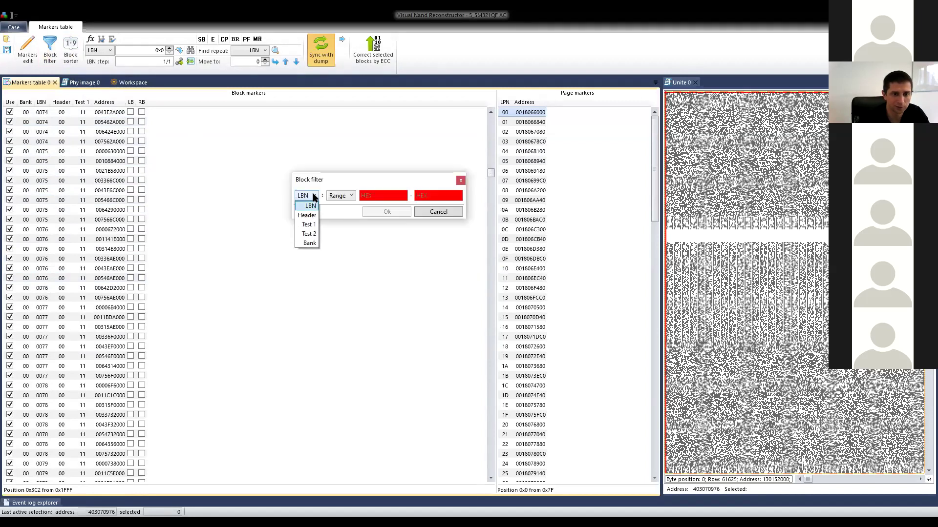
left_click(306, 227)
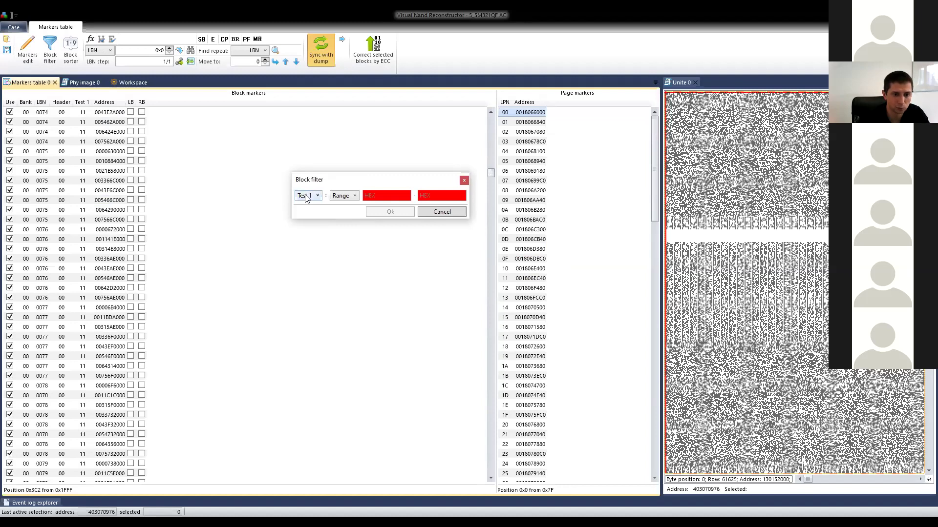
left_click(340, 197)
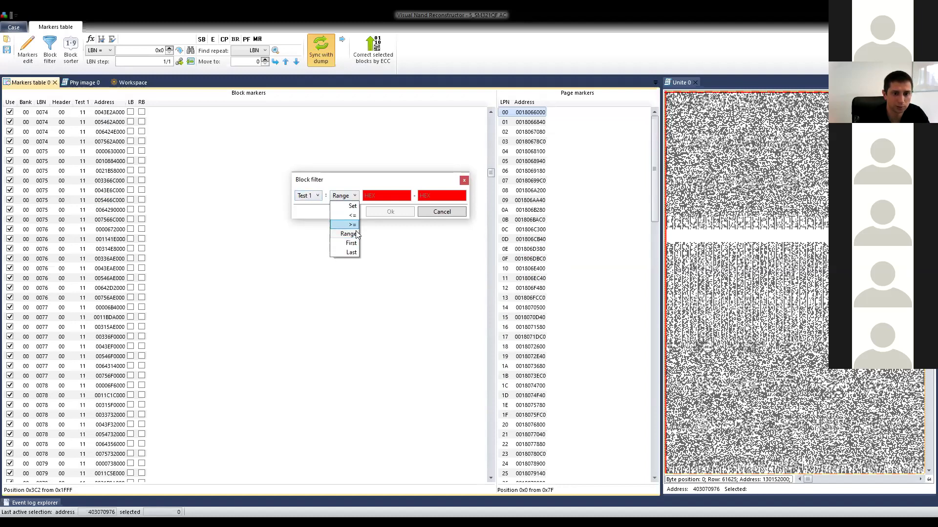
left_click(352, 206)
type("11")
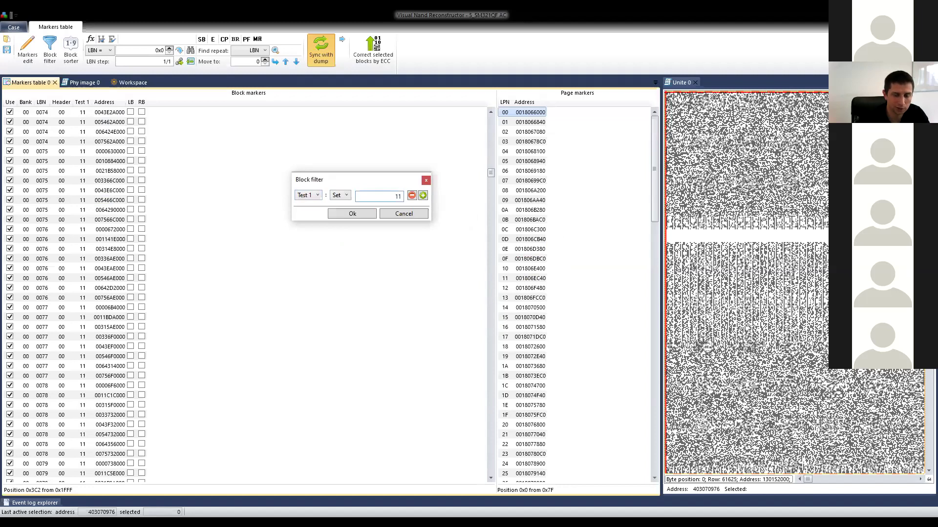
left_click(352, 214)
Sort the filtered block markers in the default order and check their LBN sequence.
left_click_drag(491, 173, 491, 111)
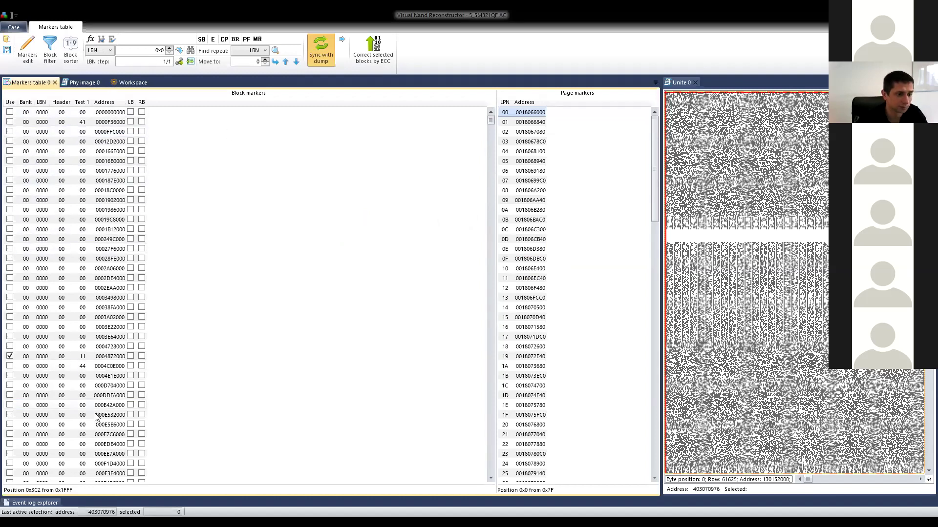
scroll(62, 360, "down", 2)
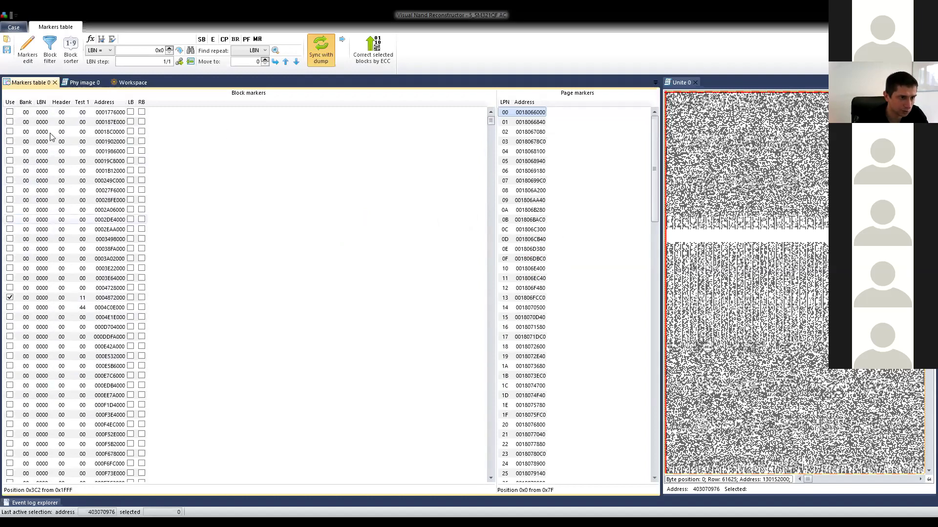
left_click(72, 53)
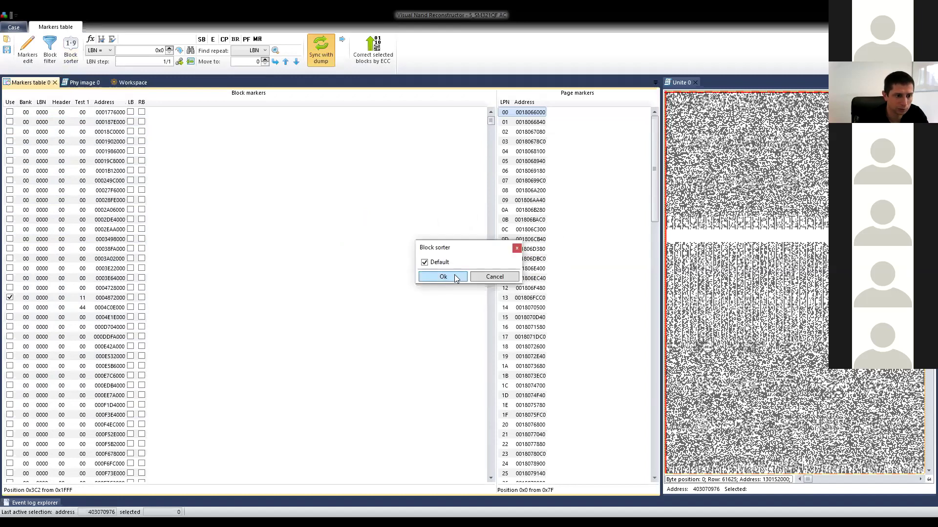
left_click(443, 277)
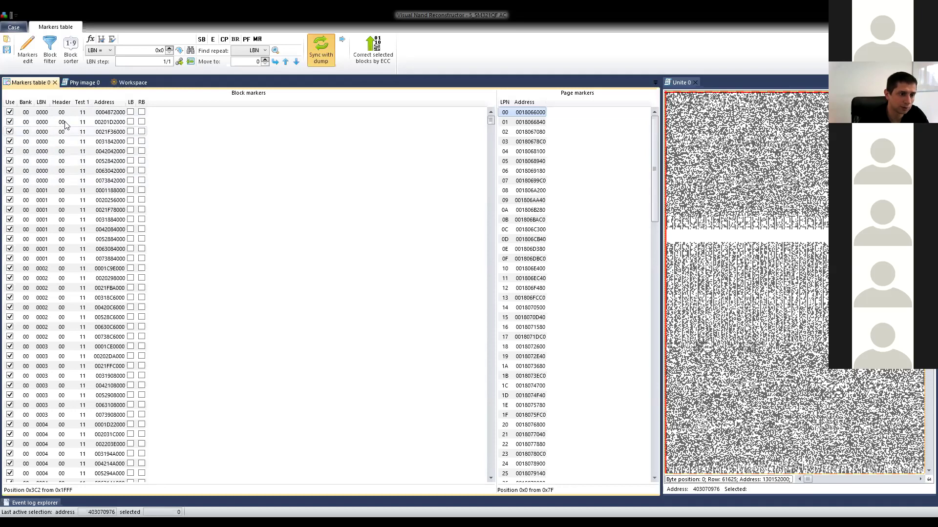
scroll(59, 133, "down", 5)
scroll(58, 133, "down", 20)
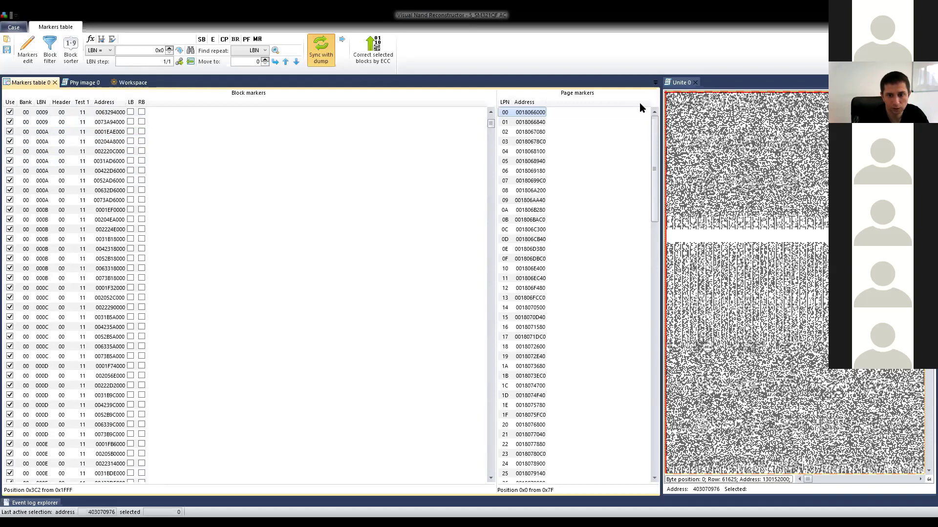
Consult the Block Management slide and add a bank structure with 8 banks to the Markers table element in the workspace.
key("alt+Tab")
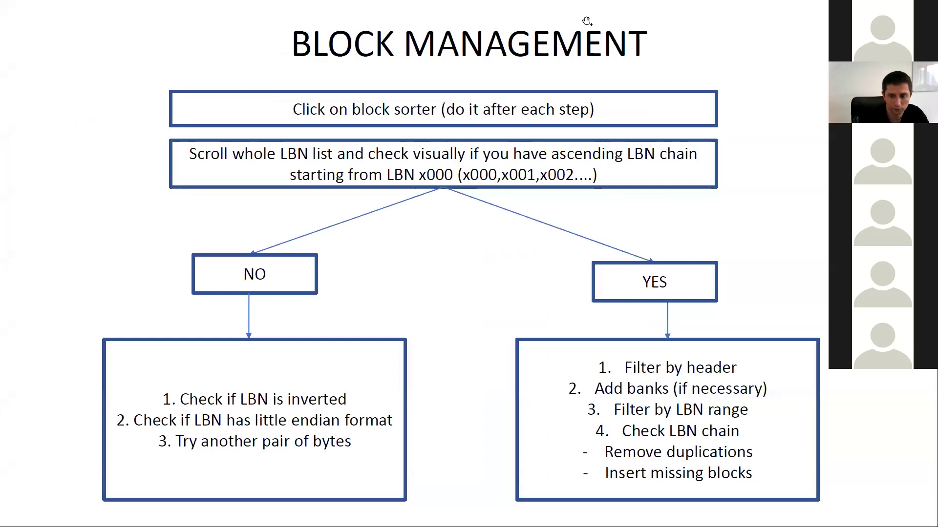
key("alt+Tab")
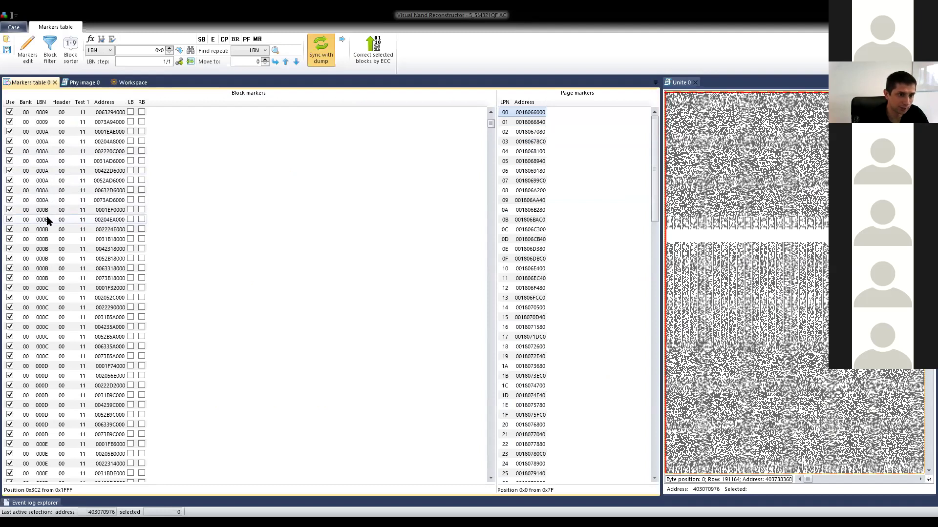
left_click(128, 83)
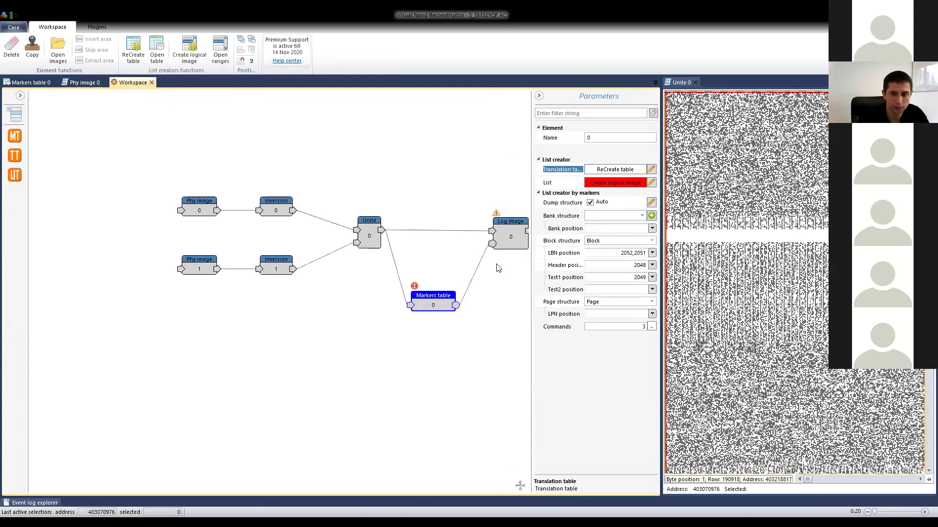
left_click(652, 215)
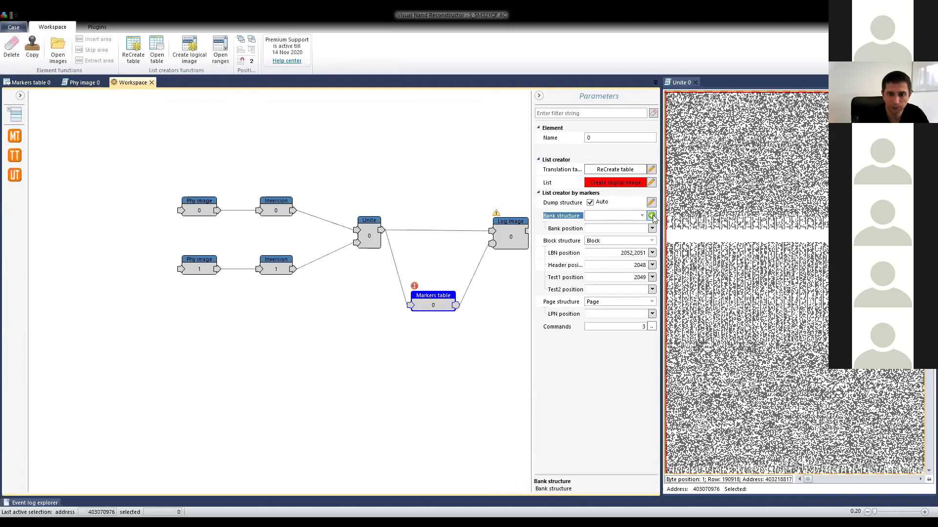
left_click(525, 265)
type("8")
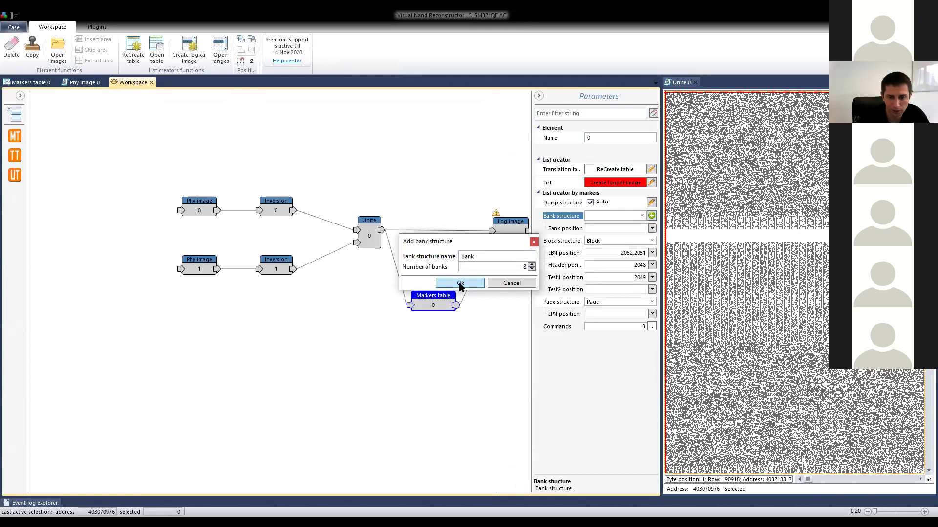
left_click(460, 284)
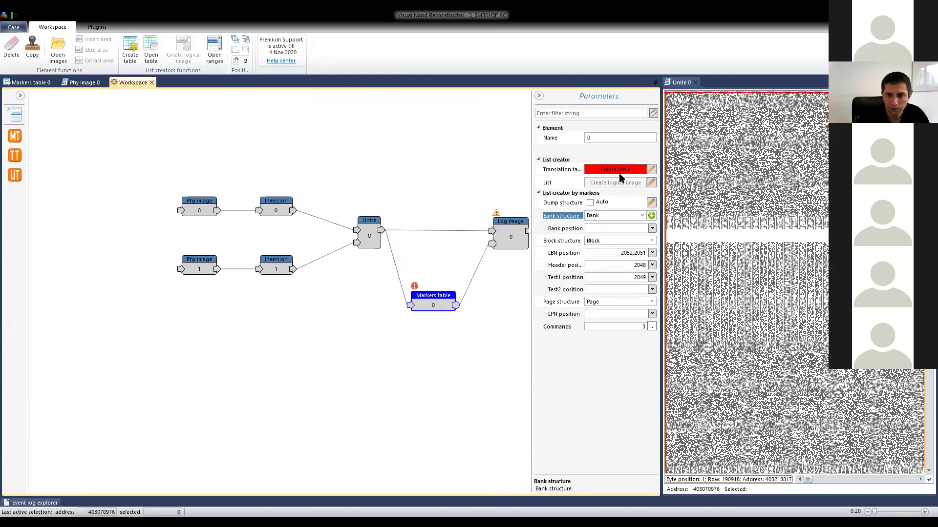
Create the translation table with the Header position set to 2049 and the Test1 position cleared.
left_click(632, 264)
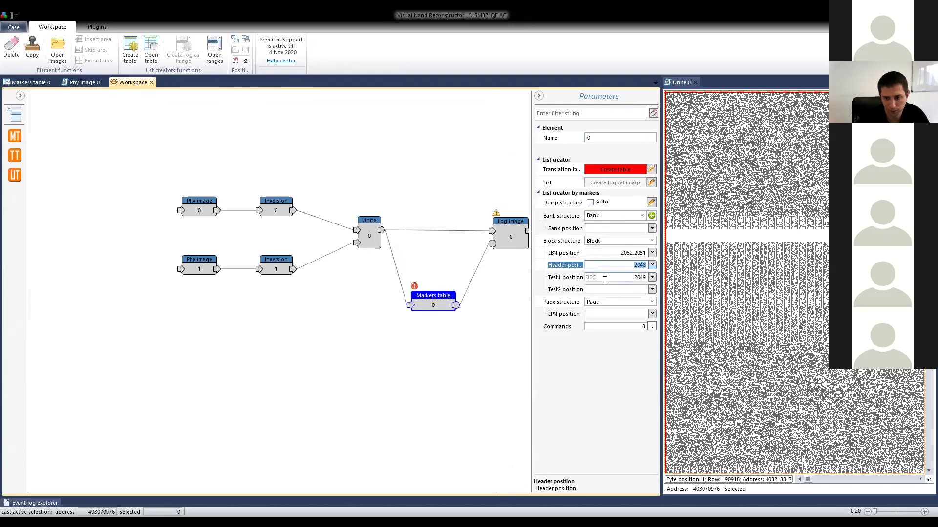
type("2049")
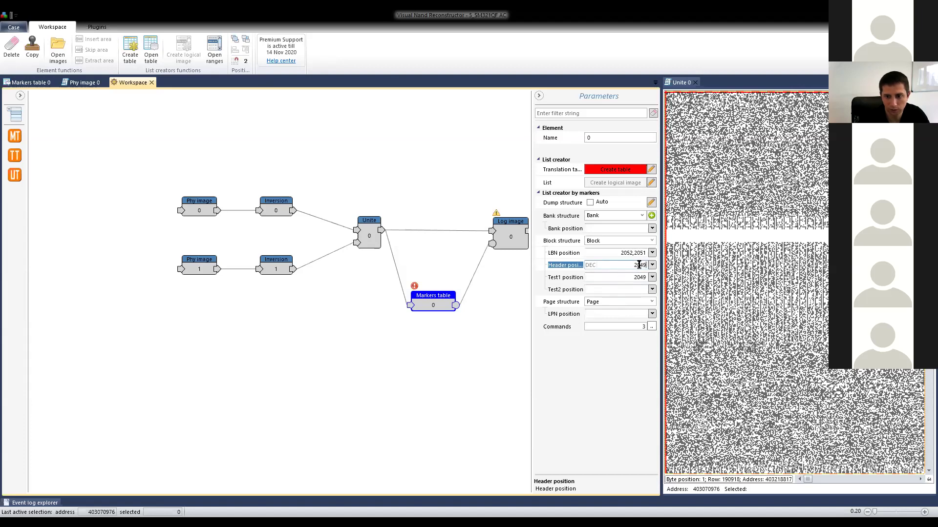
left_click(631, 277)
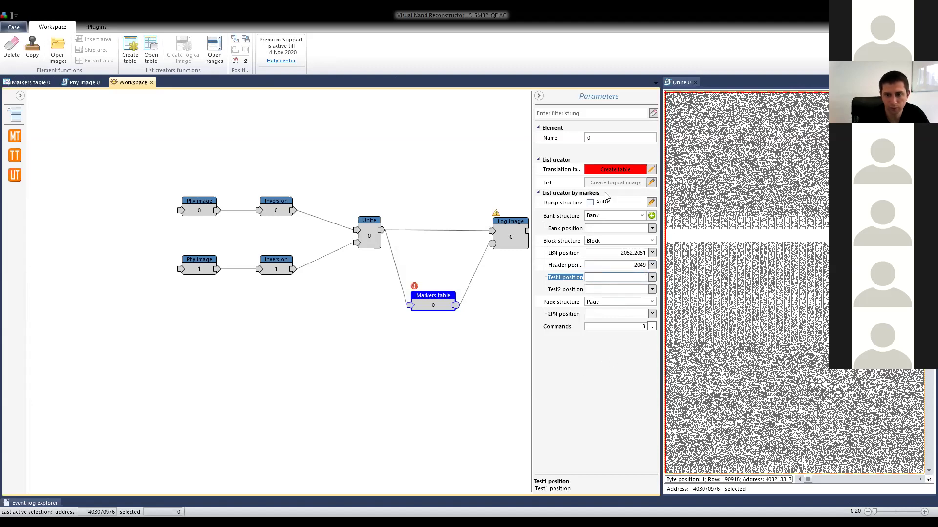
left_click(613, 169)
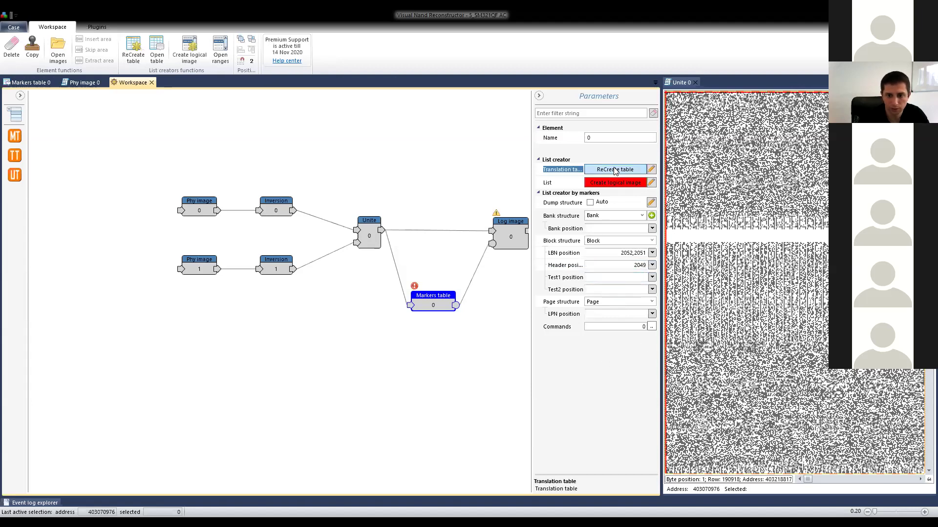
Open the Markers table element from the workspace and sort its blocks in the default order.
left_click(497, 292)
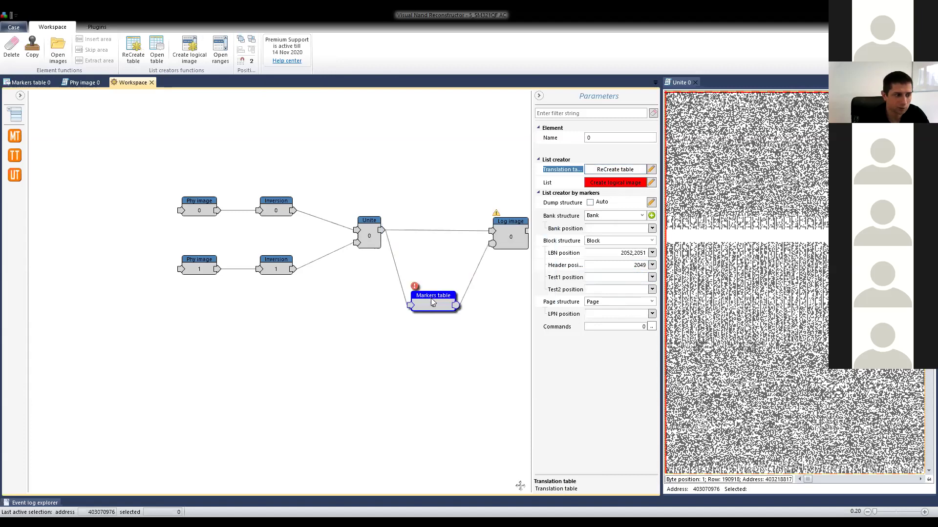
double_click(430, 299)
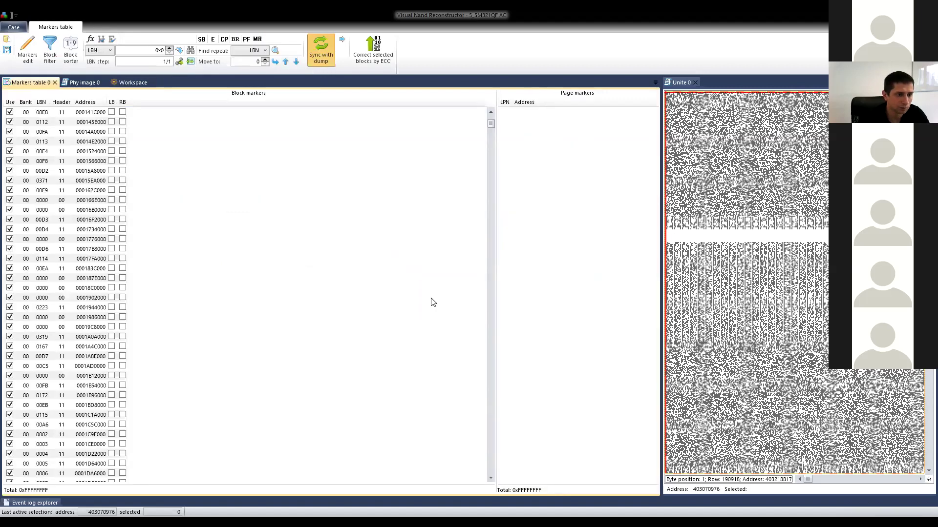
left_click(72, 53)
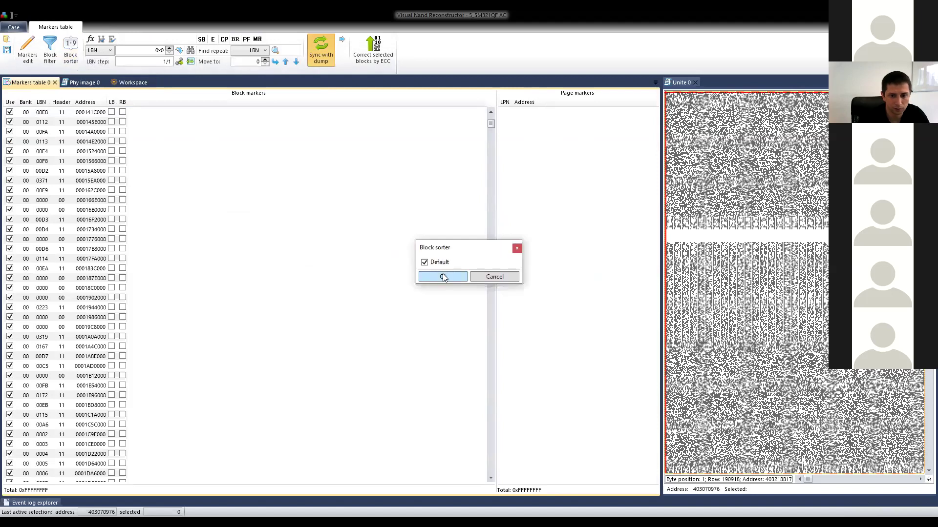
left_click(442, 277)
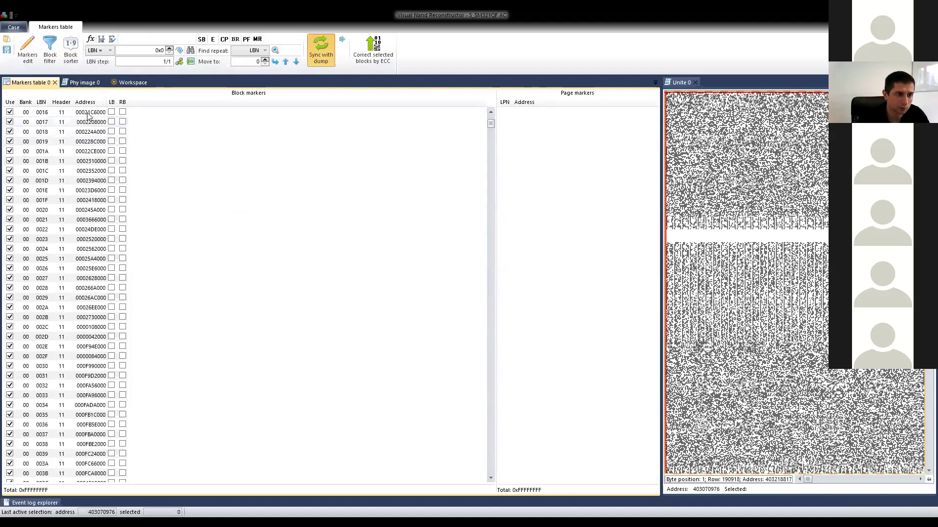
left_click_drag(491, 121, 490, 106)
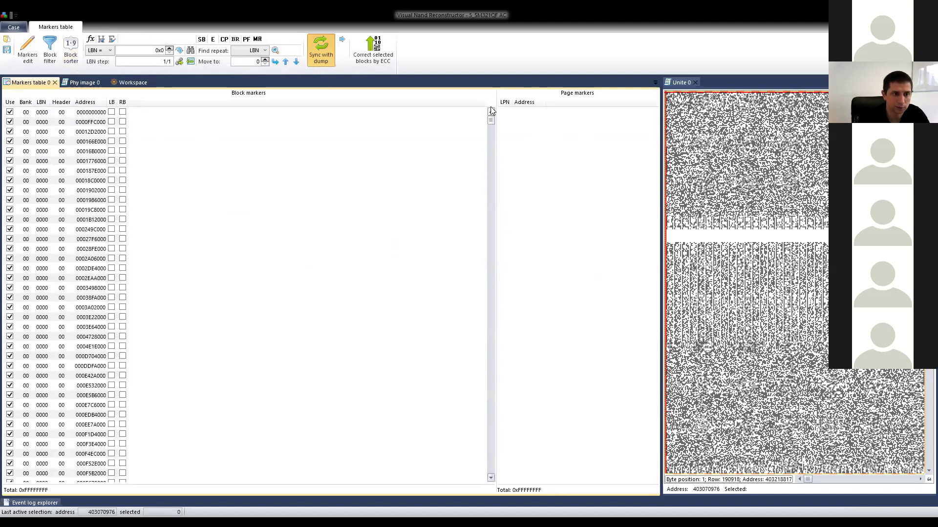
Filter the block markers by Header using a set with the hex value 11.
left_click(50, 49)
left_click(398, 263)
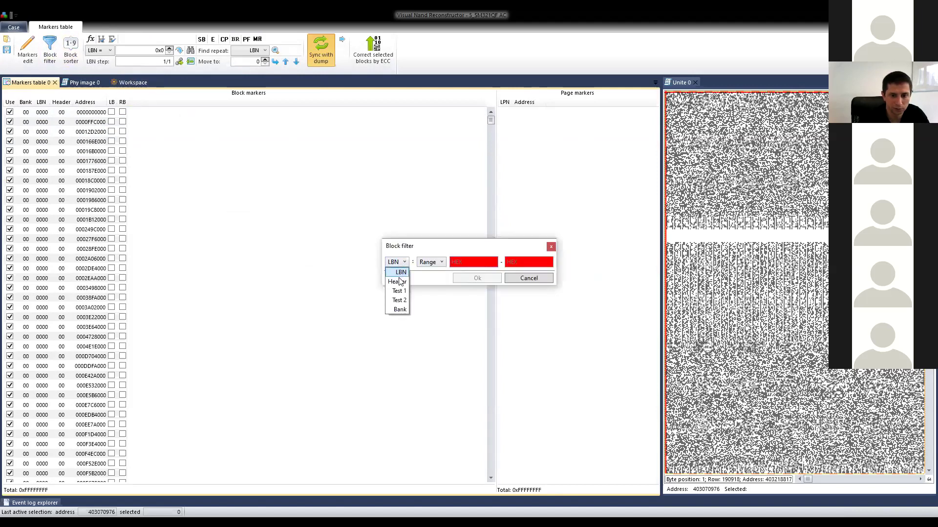
left_click(399, 283)
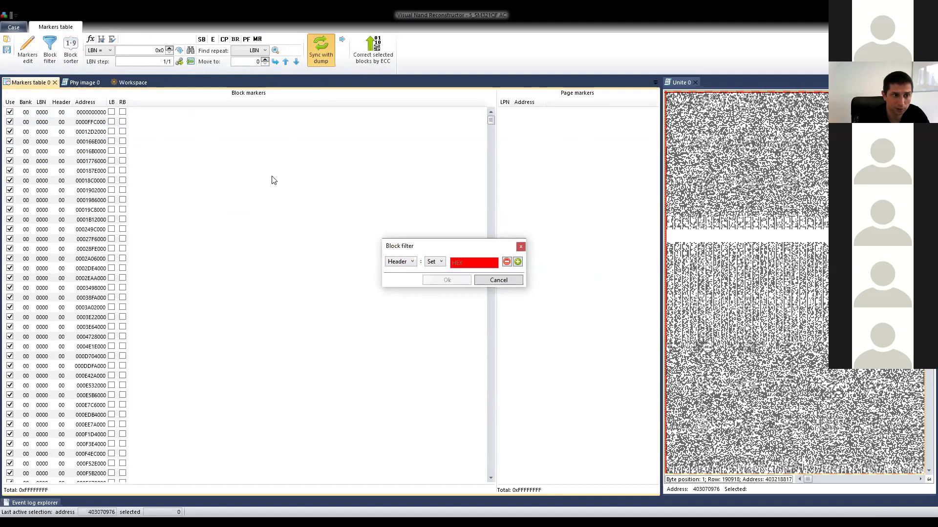
left_click(436, 263)
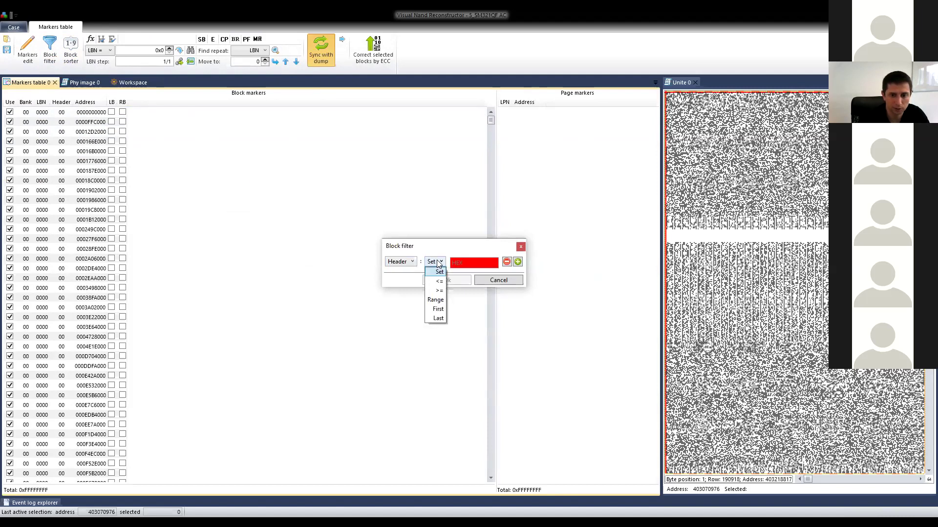
left_click(480, 263)
type("11")
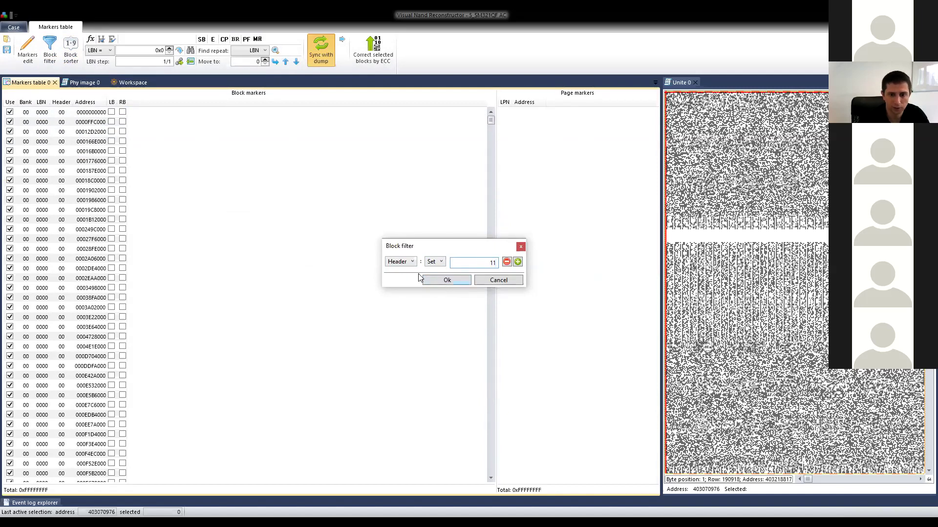
left_click(440, 280)
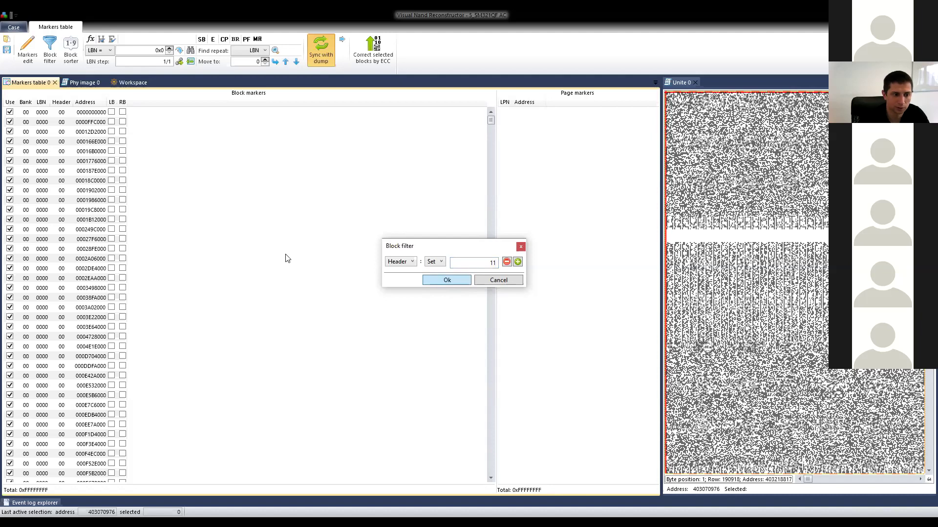
Sort the filtered block markers in the default order so that the used blocks with header 11 are grouped by bank and LBN.
scroll(48, 140, "down", 5)
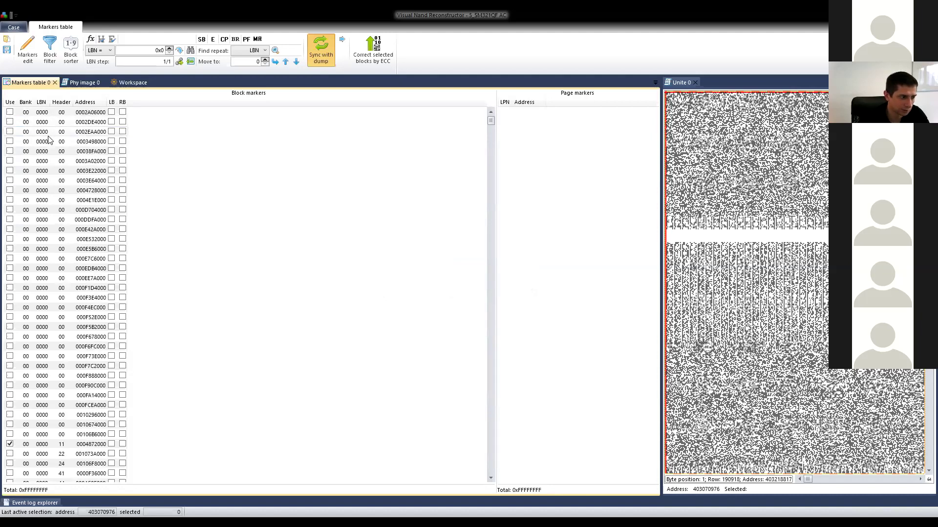
scroll(49, 140, "down", 10)
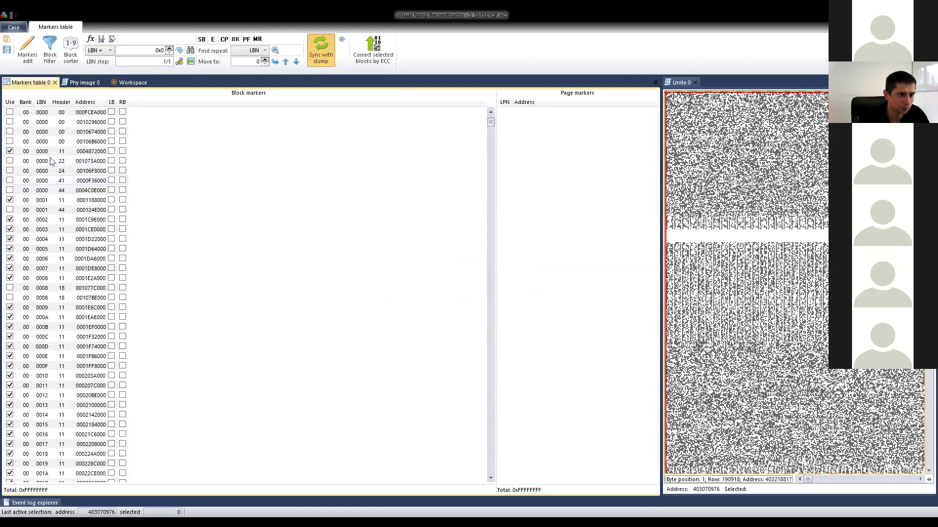
left_click(70, 55)
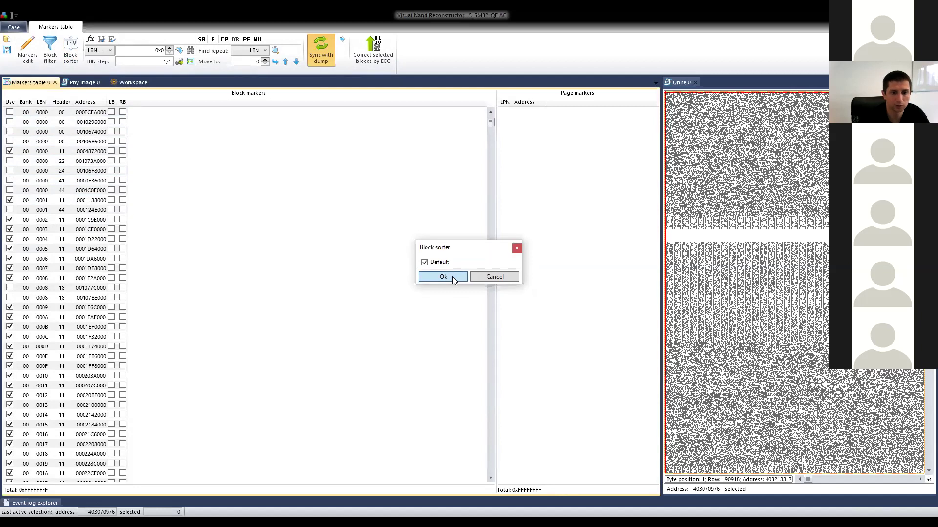
left_click(453, 276)
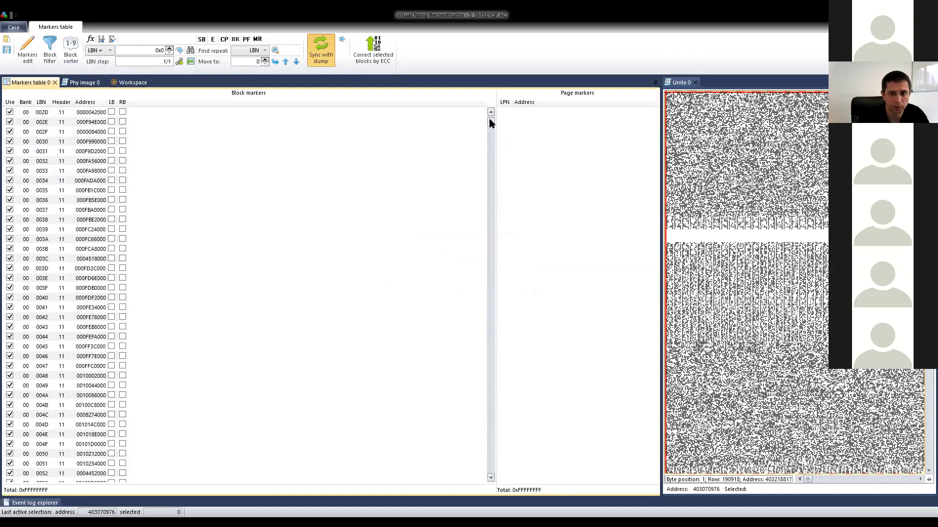
Examine the ascending LBN chain of bank 00 from LBN 0000 to the boundary where bank 01 begins.
left_click(53, 114)
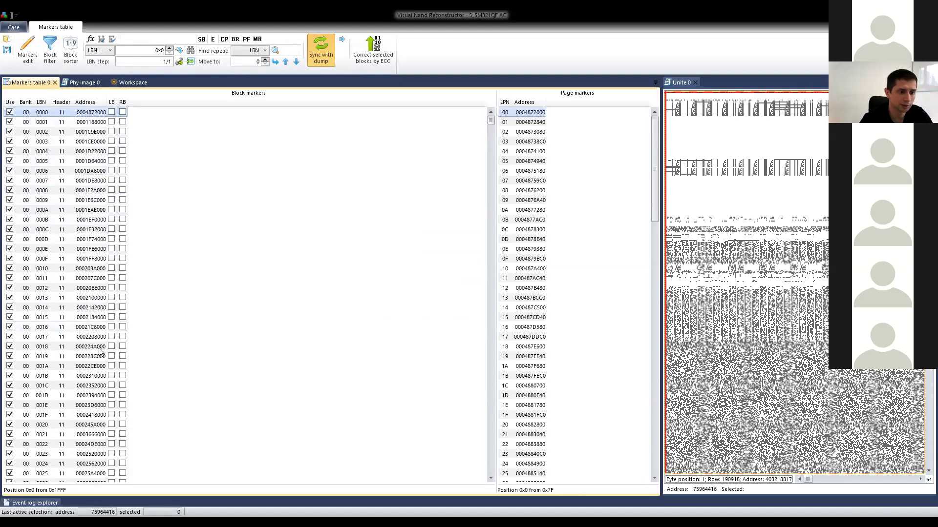
scroll(106, 357, "down", 13)
scroll(127, 342, "down", 20)
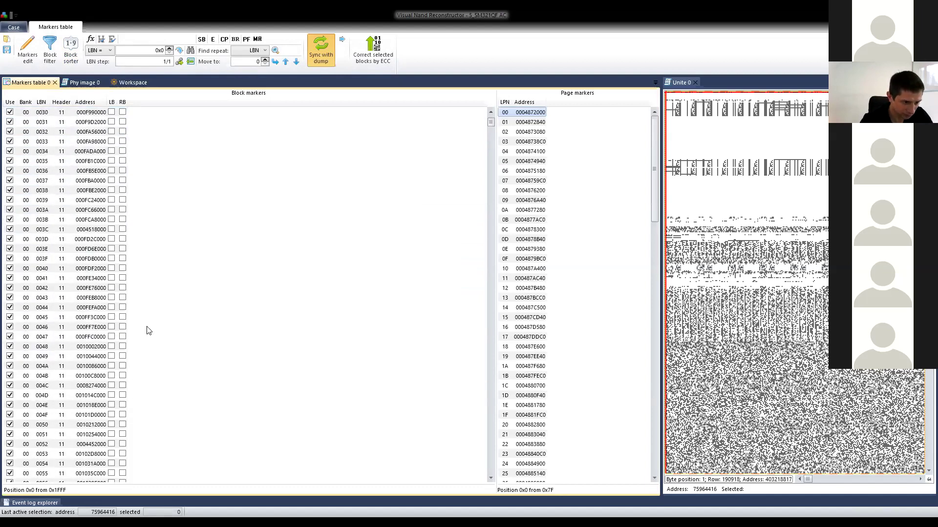
scroll(490, 134, "down", 8)
left_click_drag(490, 134, 491, 158)
scroll(49, 179, "down", 17)
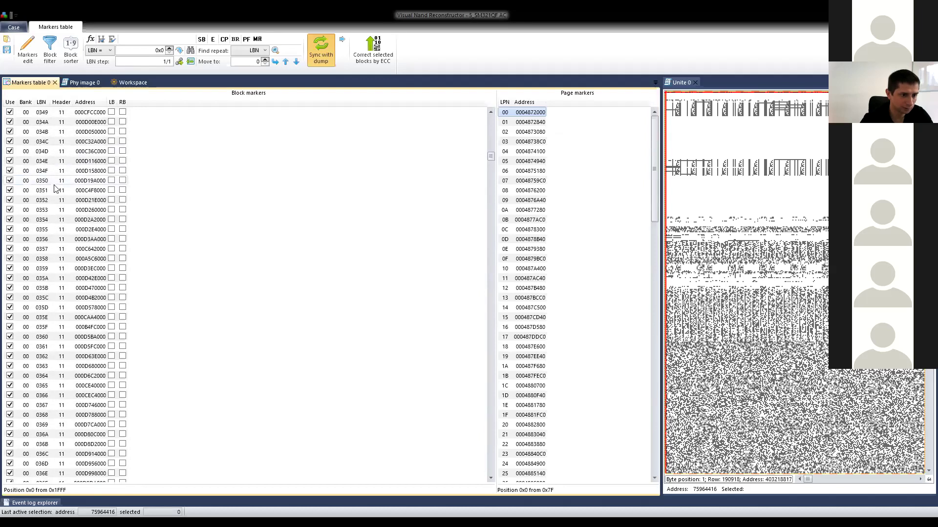
scroll(49, 228, "down", 20)
scroll(43, 326, "up", 3)
left_click(48, 298)
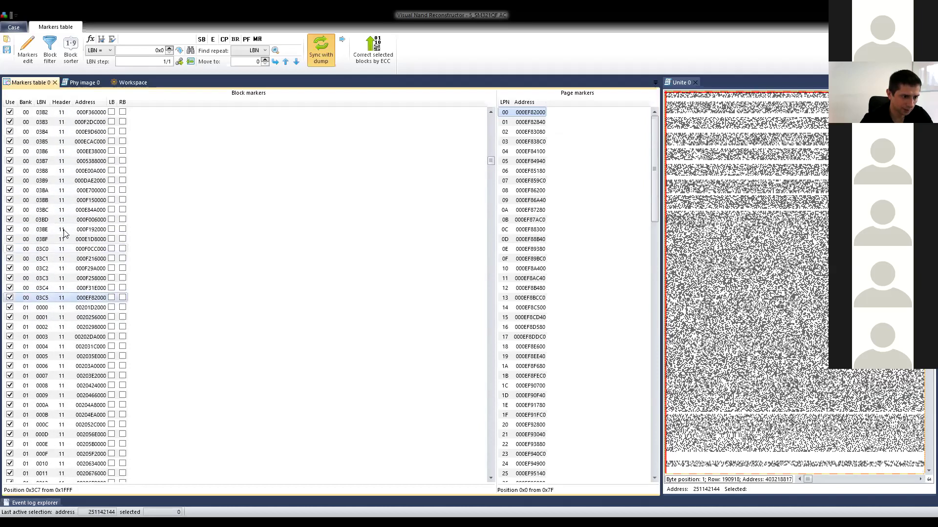
left_click(49, 308)
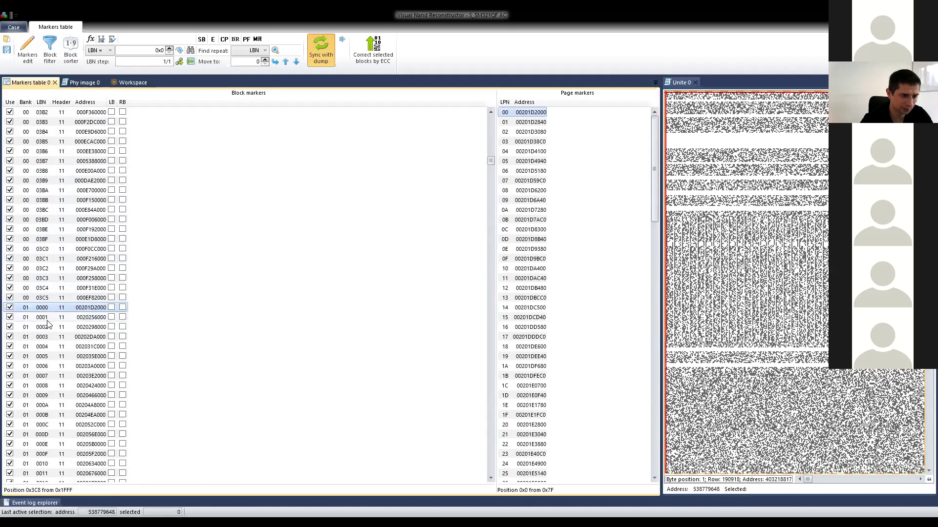
scroll(49, 320, "down", 17)
left_click_drag(491, 164, 490, 116)
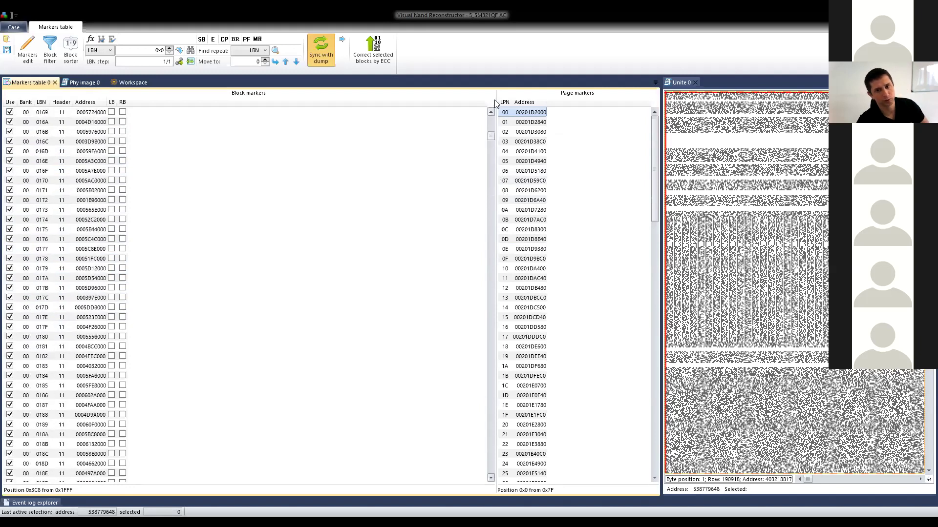
Check the LBN chain for breaks from the first block of bank 00, using an LBN step of 1/1.
left_click(53, 114)
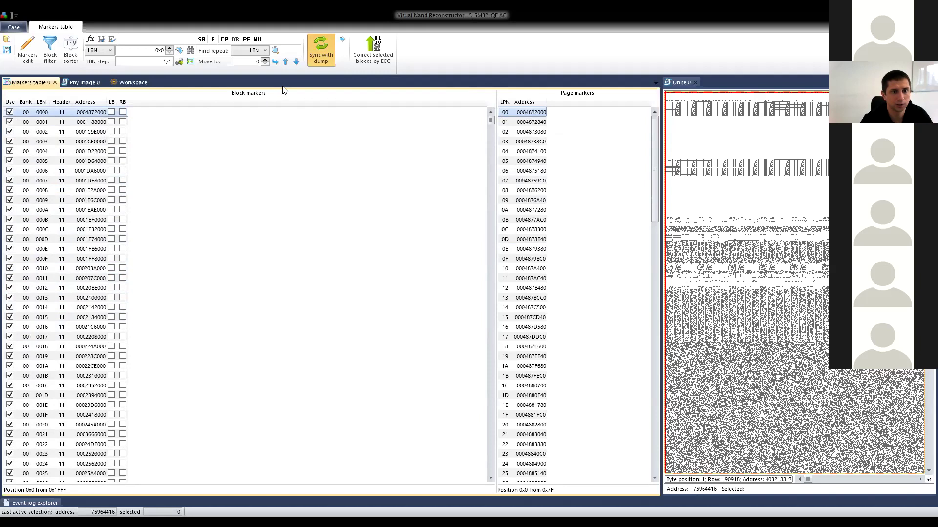
left_click(180, 63)
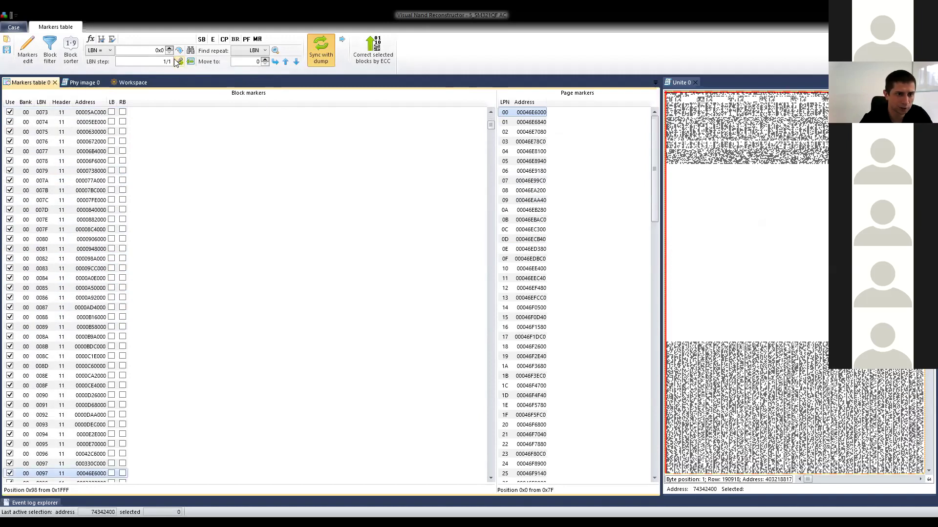
scroll(68, 211, "down", 7)
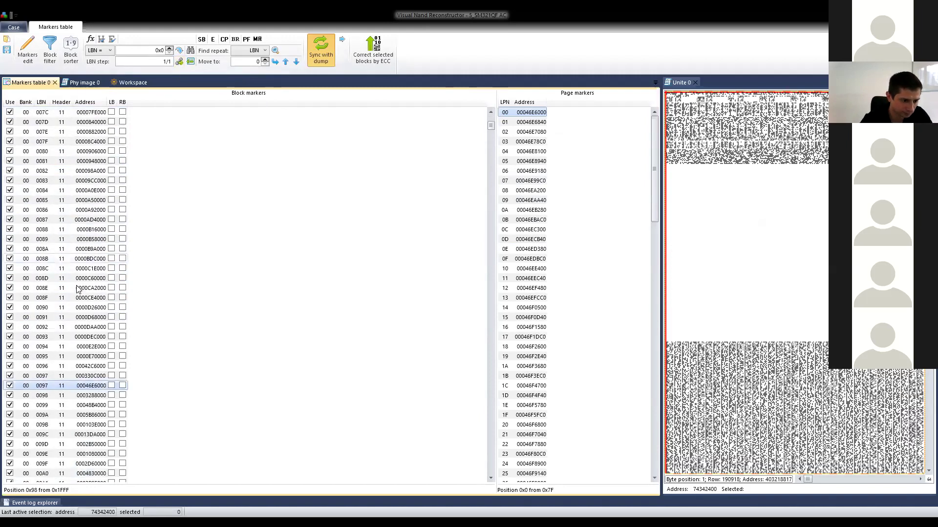
Compare the dump contents of the two blocks sharing LBN 0097 with each other and with the neighbouring blocks.
left_click(49, 259)
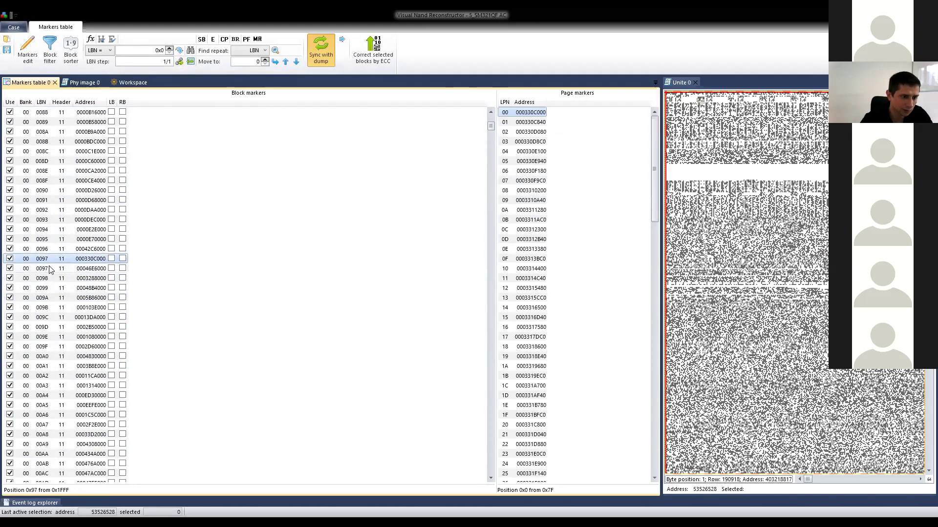
left_click(47, 268)
left_click(49, 259)
left_click(48, 267)
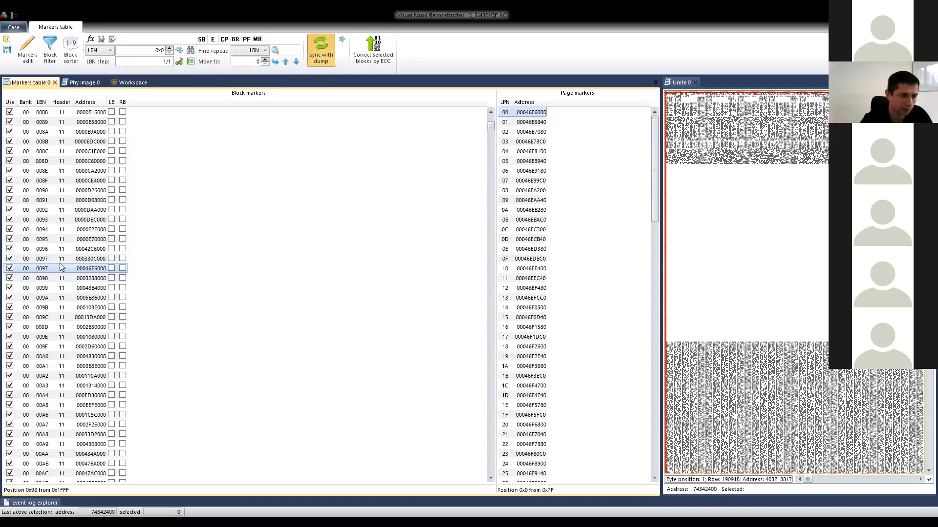
left_click(53, 259)
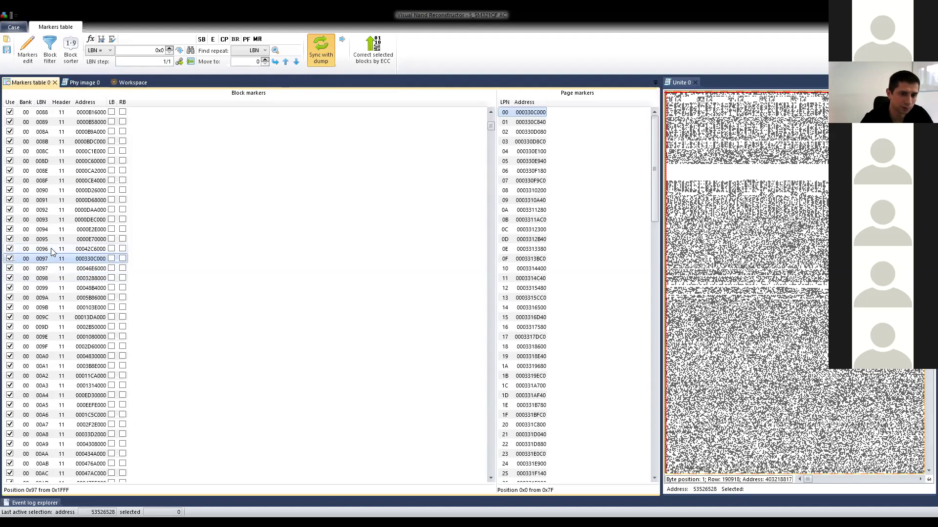
key("Up")
key("Up")
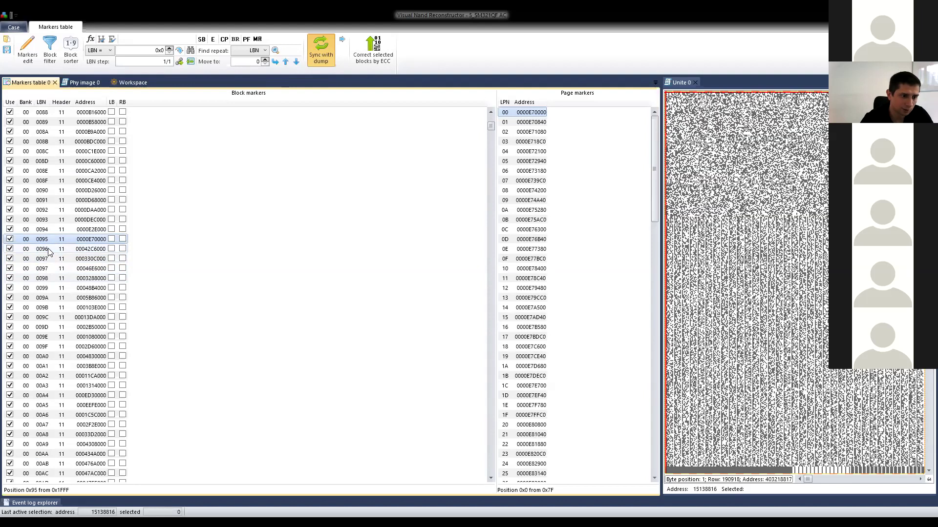
left_click(49, 250)
left_click(49, 279)
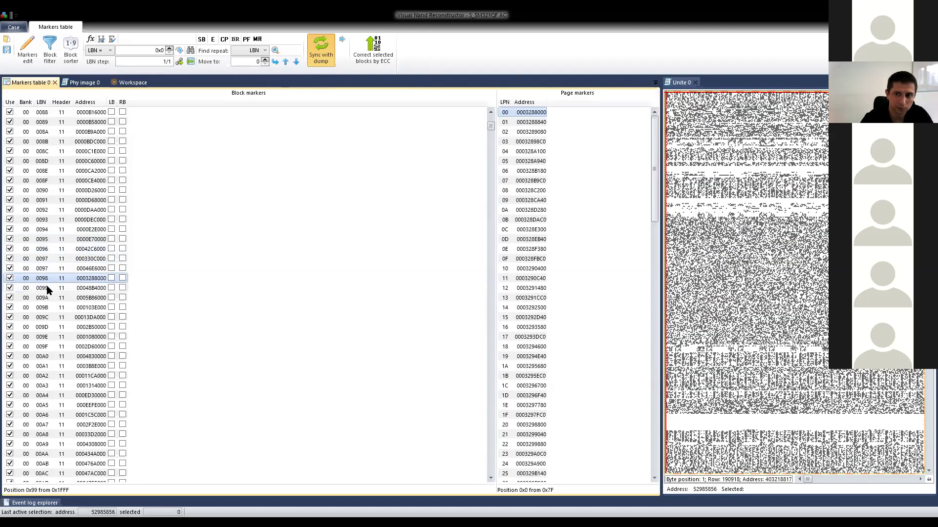
left_click(47, 290)
left_click(48, 281)
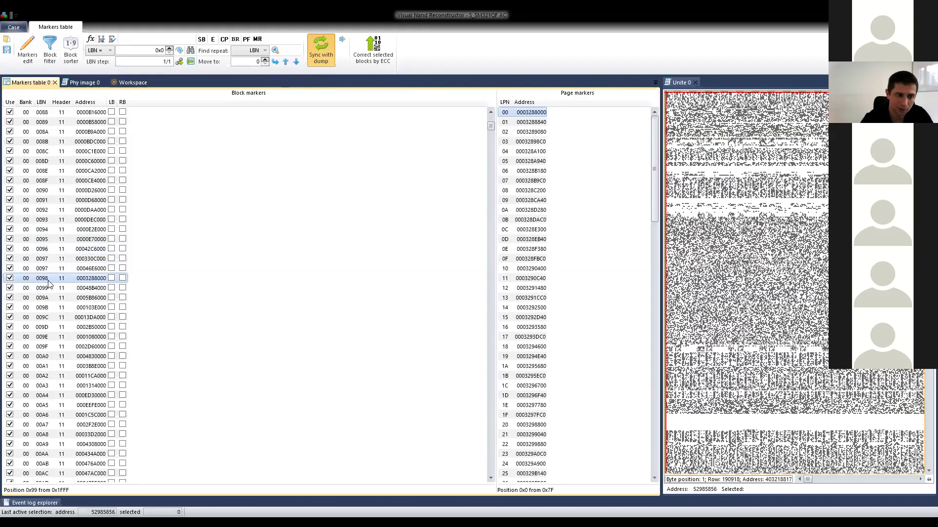
left_click(49, 267)
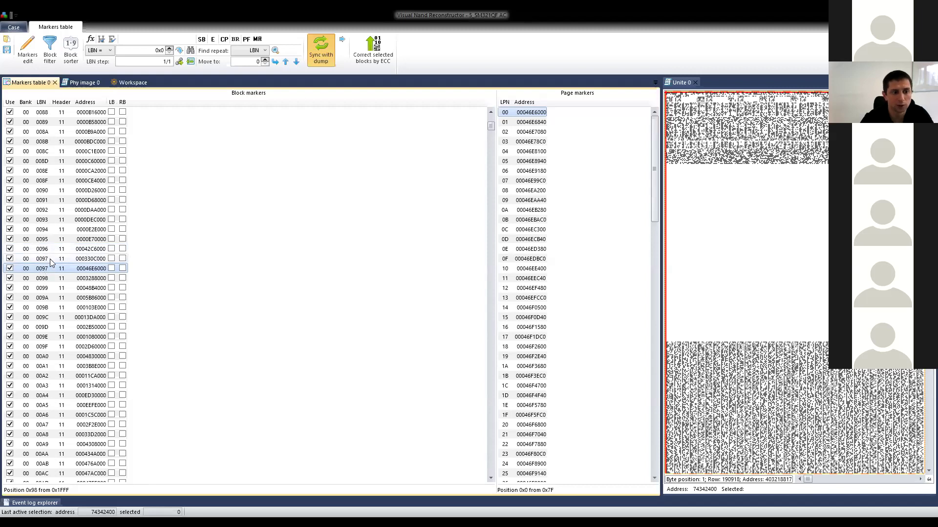
left_click(50, 259)
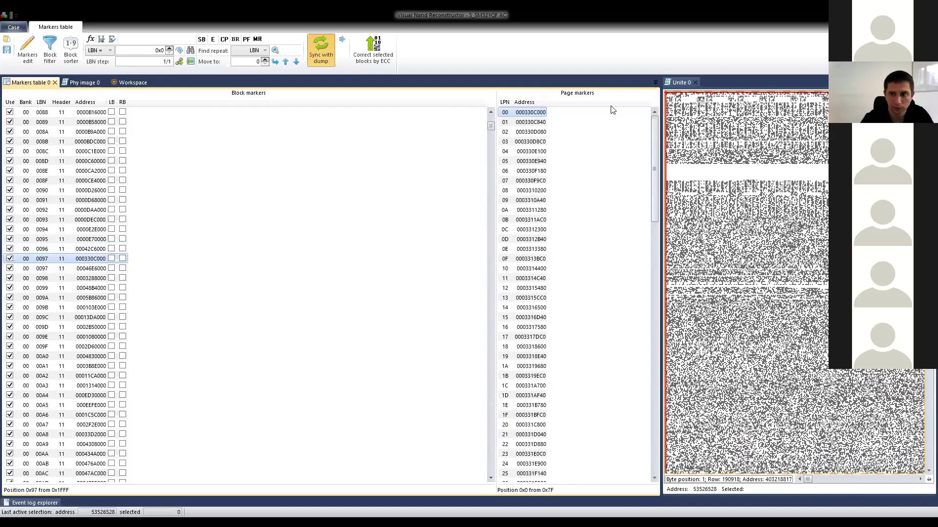
Show the dump bitmap with block highlighting and inspect the LBN 0097 block at address 000330C000.
left_click(682, 83)
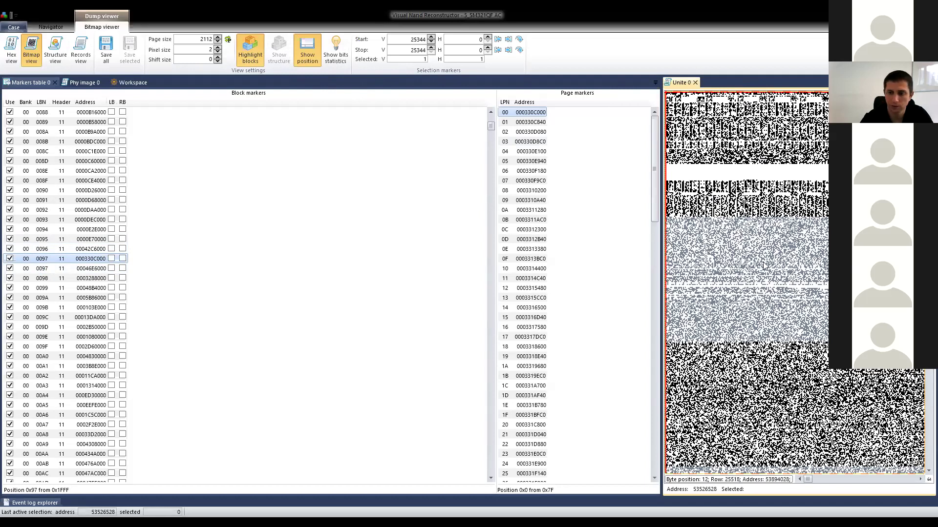
left_click(51, 269)
left_click(50, 259)
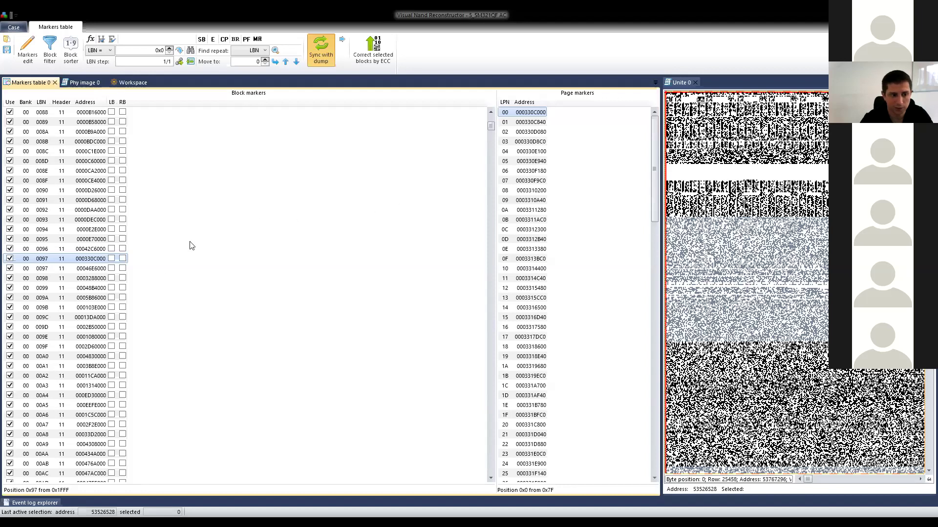
Compare the two LBN 0097 blocks in the highlighted bitmap and exclude the one at address 00046E6000 from use.
left_click(50, 269)
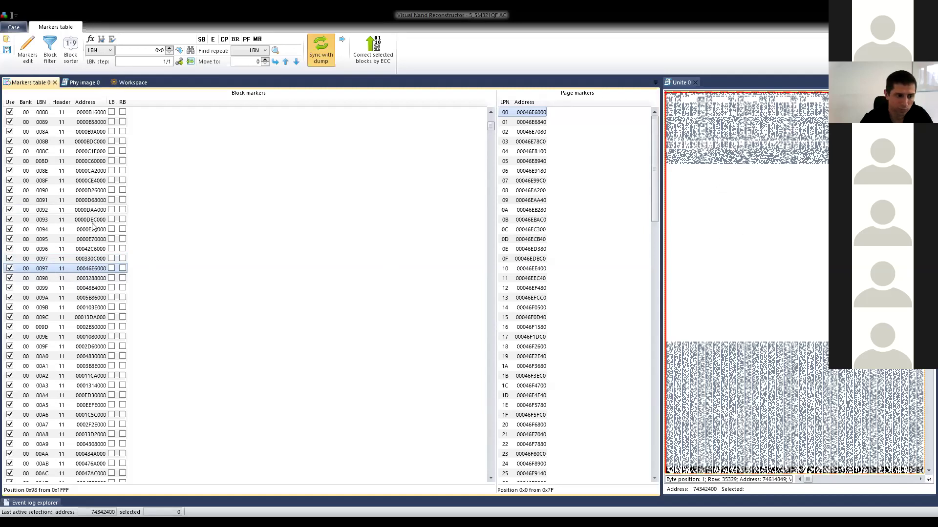
left_click(48, 258)
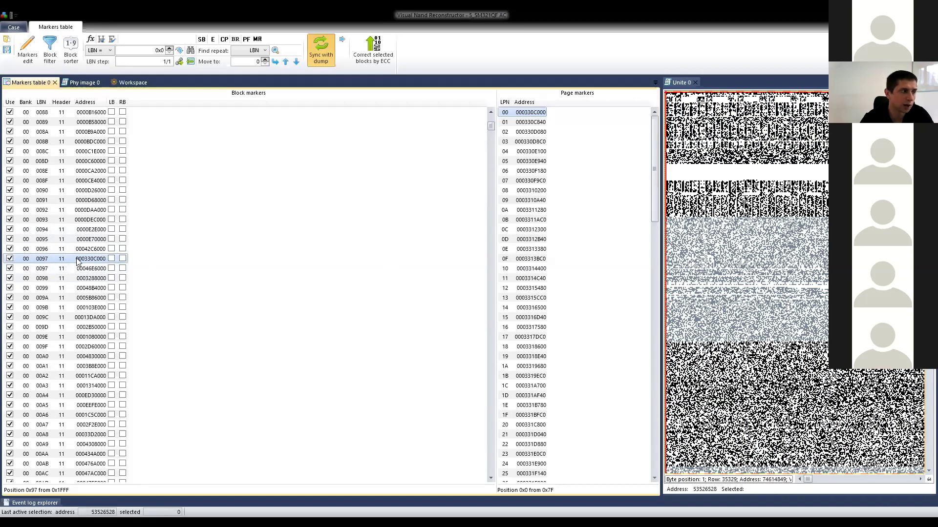
left_click(45, 268)
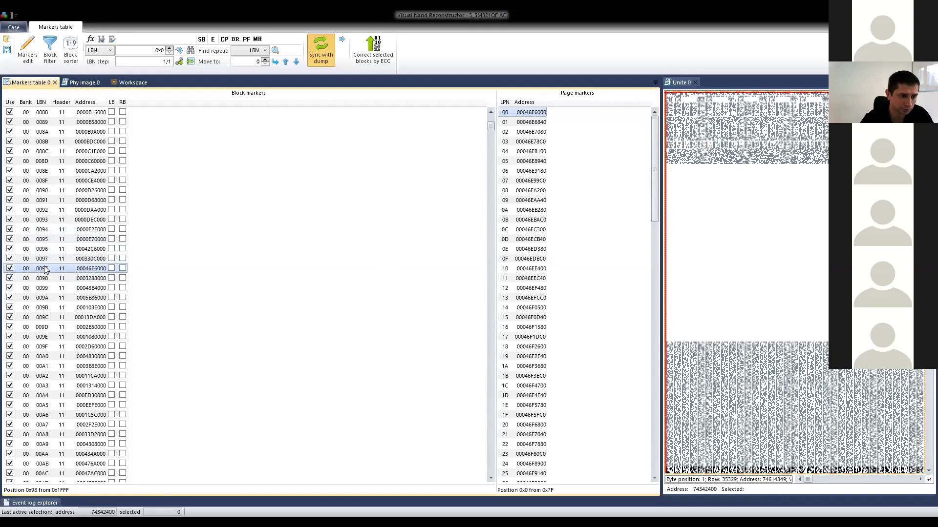
left_click(10, 268)
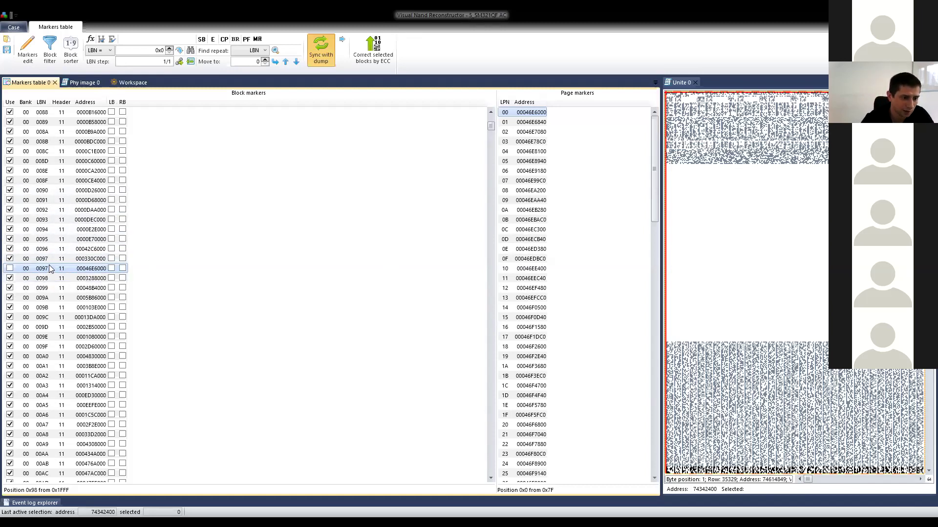
Find the next duplicate in the LBN chain and, after comparing both LBN 00D5 blocks, exclude the one at address 000F846000 from use.
left_click(180, 61)
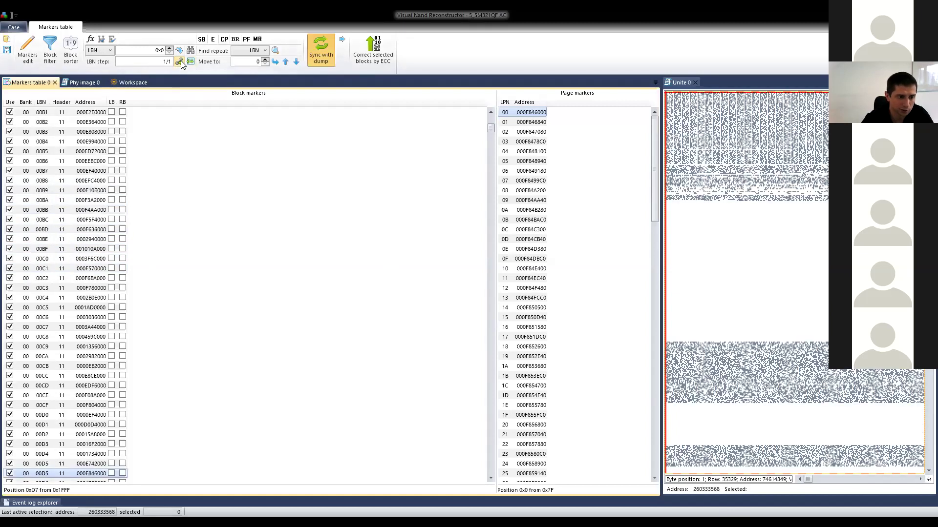
scroll(89, 192, "down", 5)
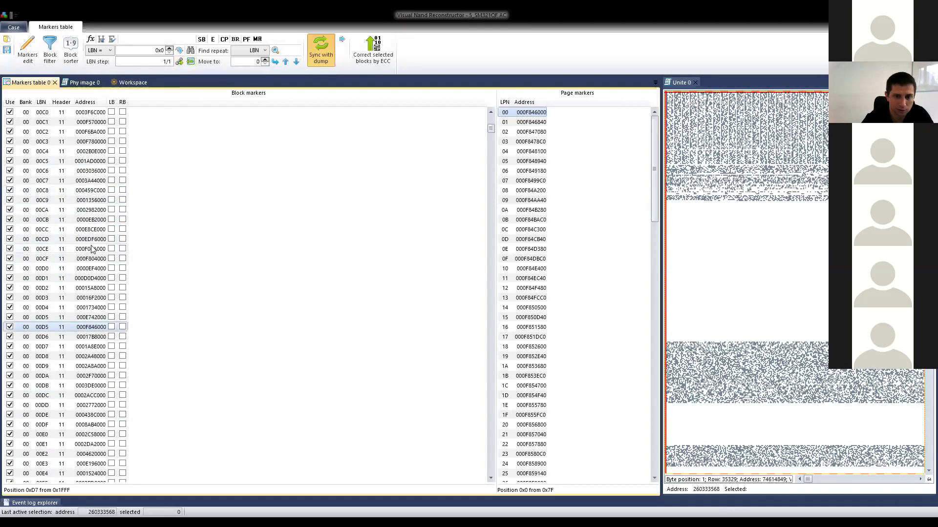
left_click(49, 317)
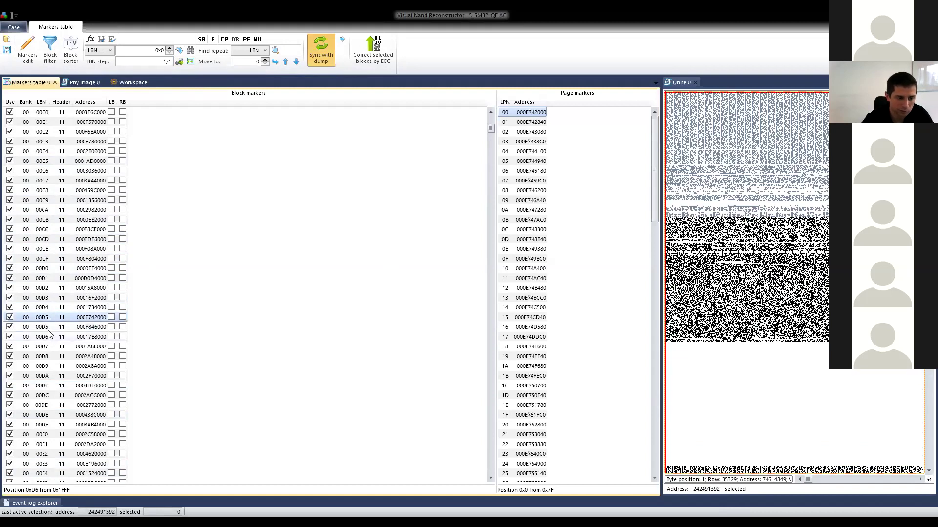
left_click(49, 328)
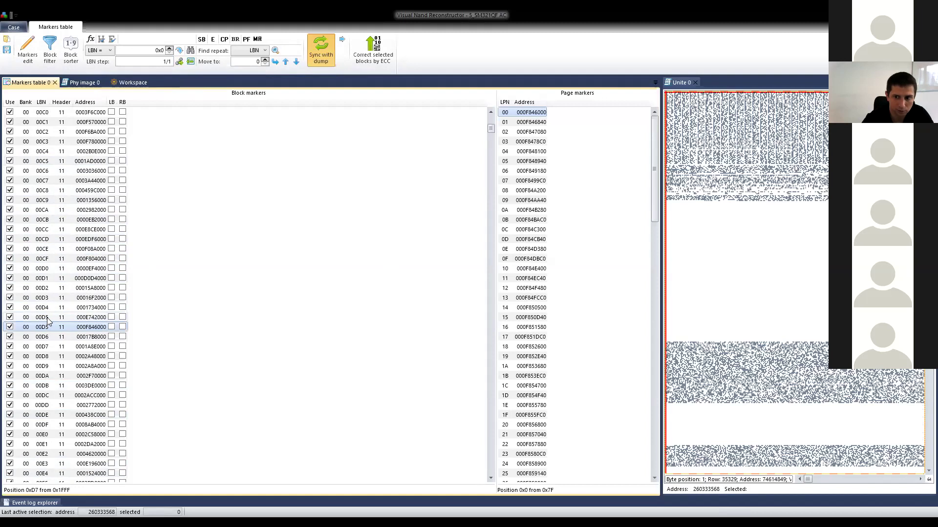
left_click(48, 318)
left_click(47, 327)
left_click(46, 318)
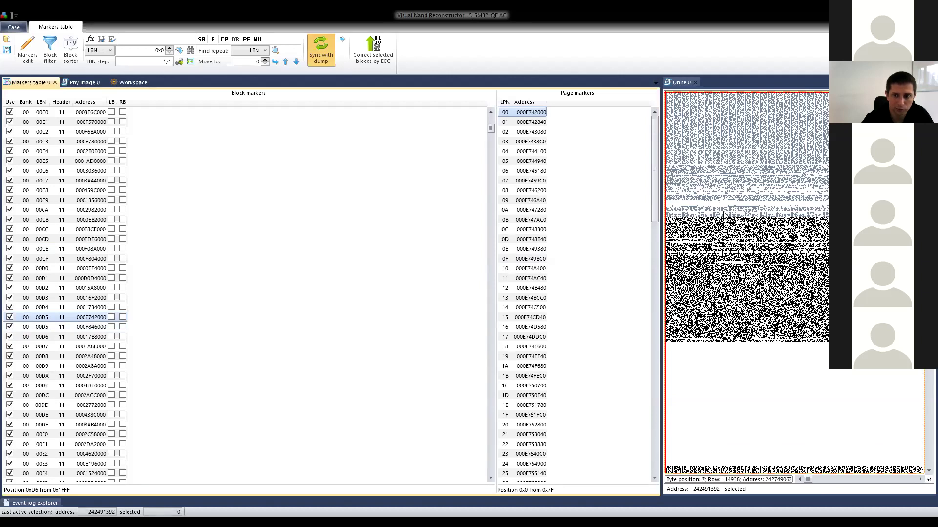
left_click(47, 330)
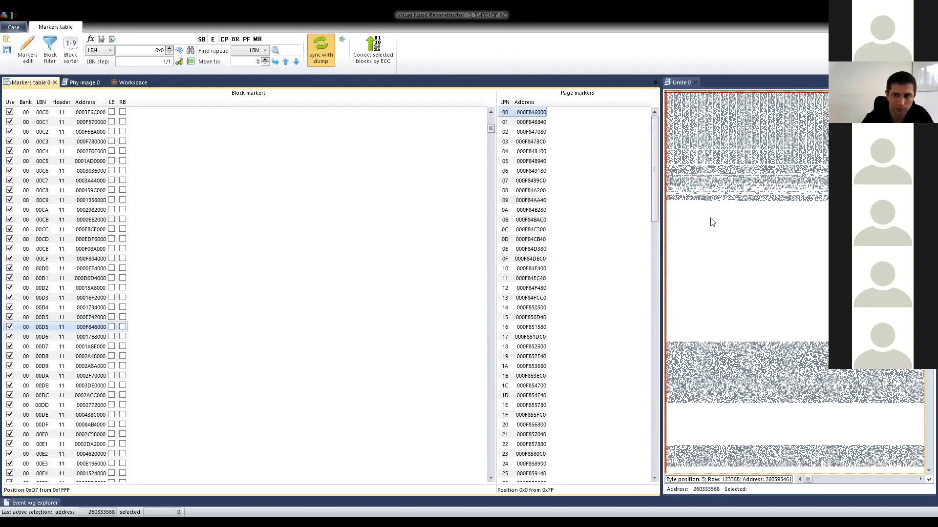
left_click(10, 327)
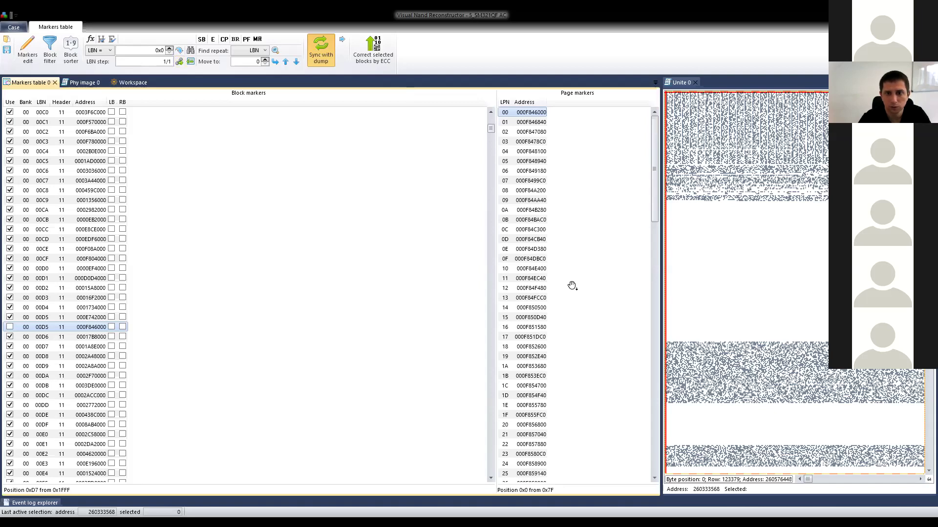
Switch to the presentation and consult the Block Management slide.
key("alt+Tab")
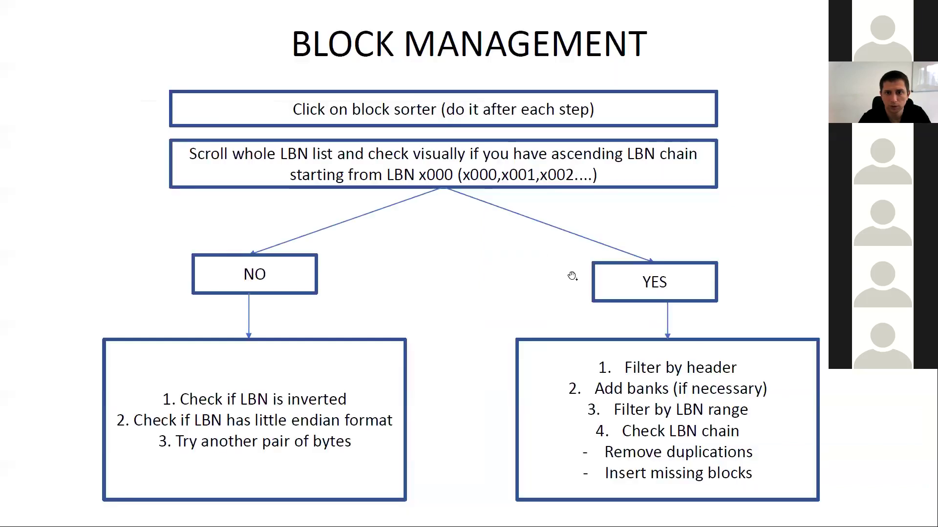
Consult the Missing Blocks and Duplicated Blocks slides, and return to Visual Nand Reconstructor to recheck both LBN 00D5 blocks.
key("Page_Down")
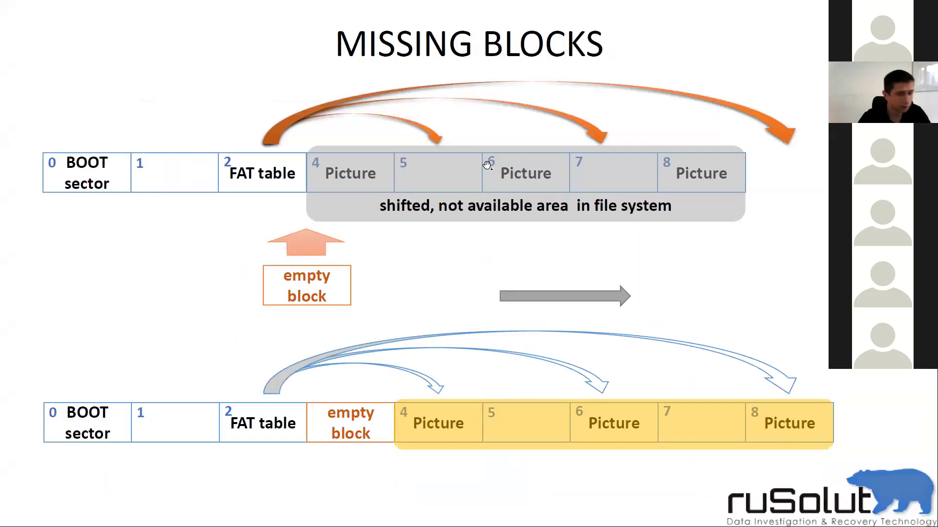
key("Page_Up")
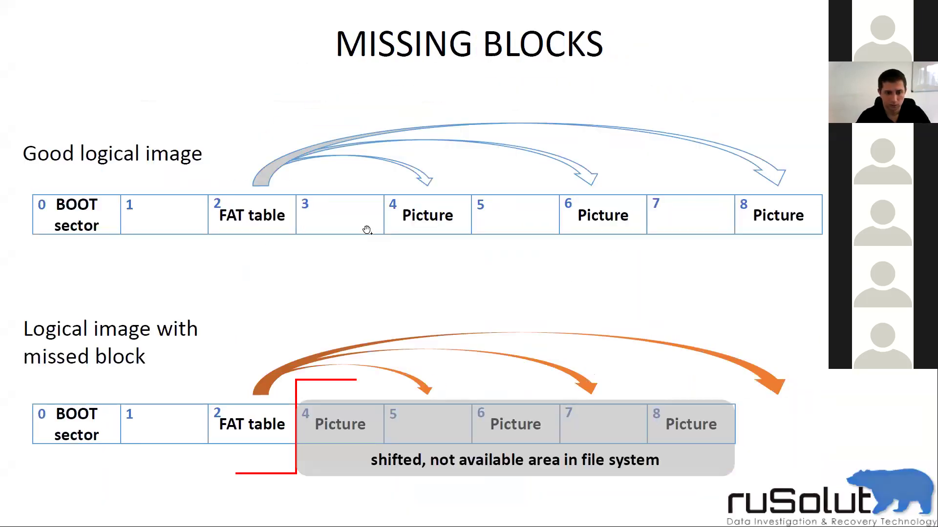
key("Page_Down")
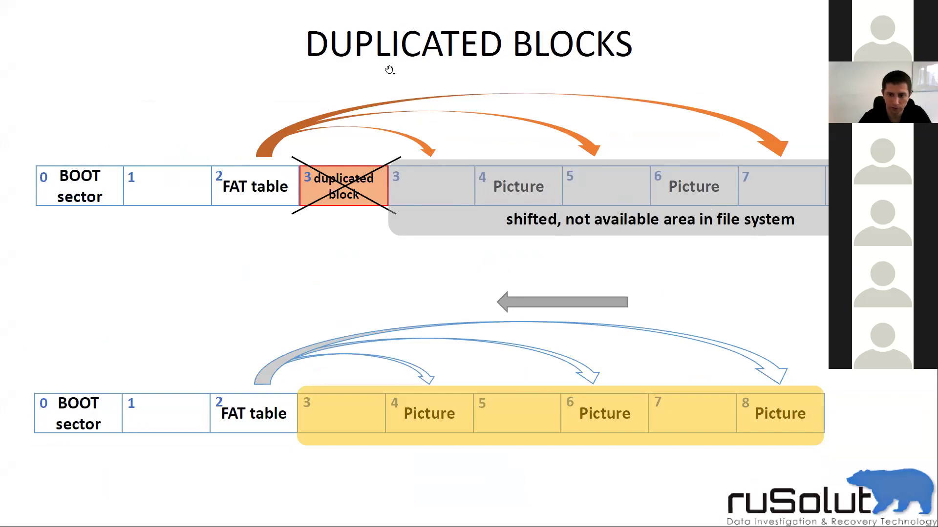
key("alt+Tab")
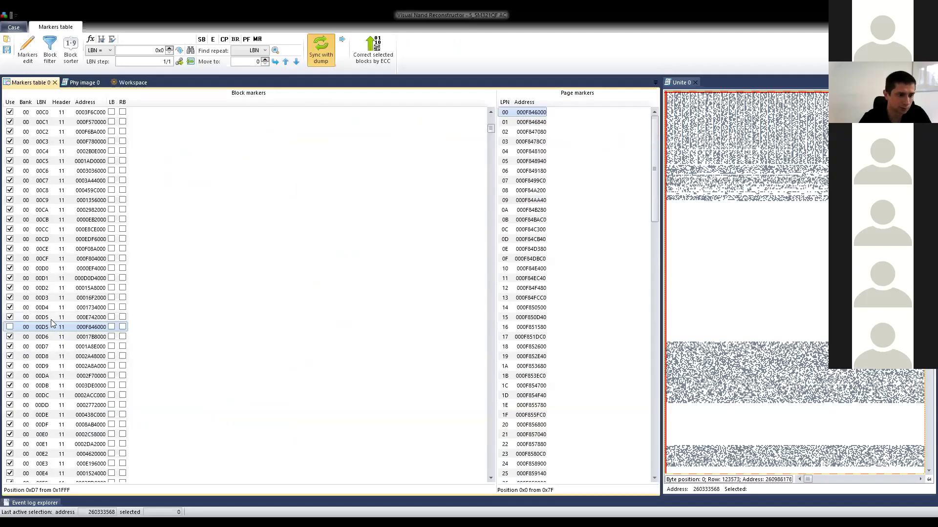
left_click(50, 318)
left_click(48, 327)
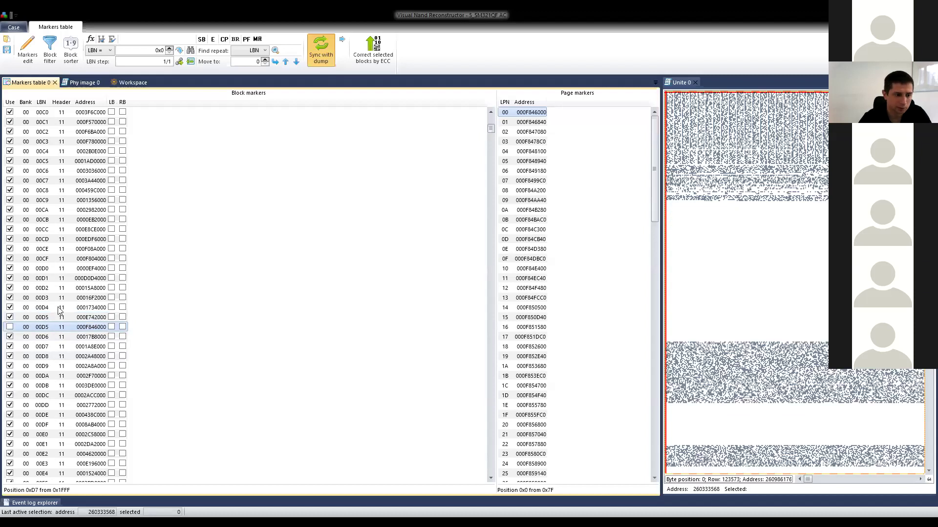
Find the next duplicate in the LBN chain, compare both bank 01 LBN 012C blocks in the bitmap, and exclude the one at address 0013FB0000.
left_click(179, 62)
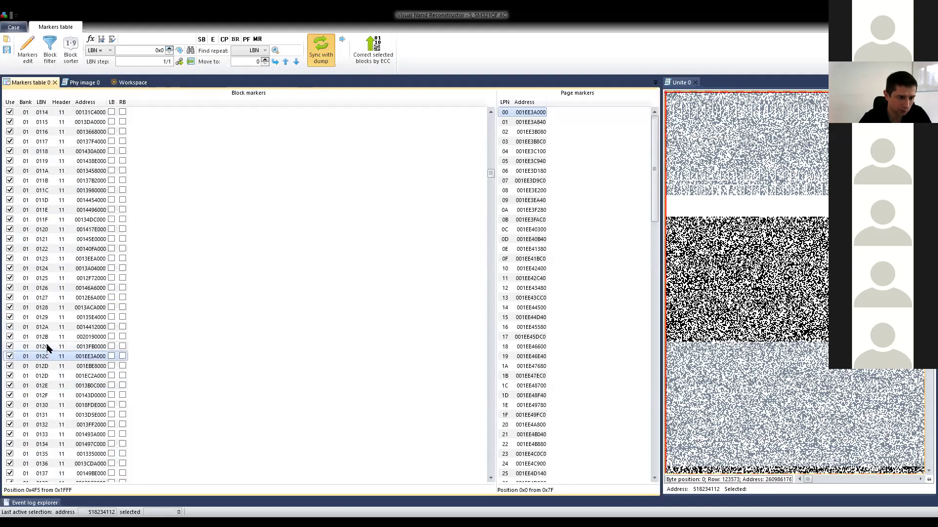
left_click(48, 347)
left_click(51, 356)
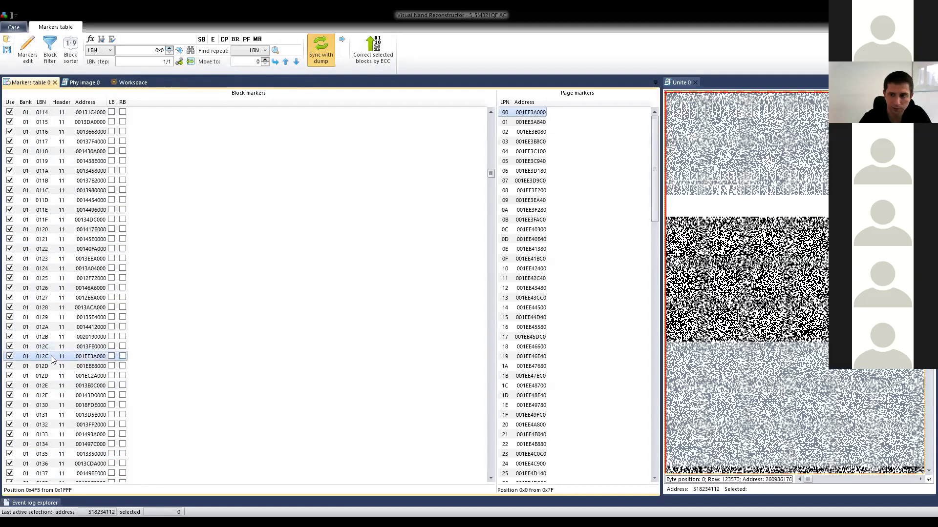
key("Up")
key("Down")
key("Up")
key("Down")
key("Up")
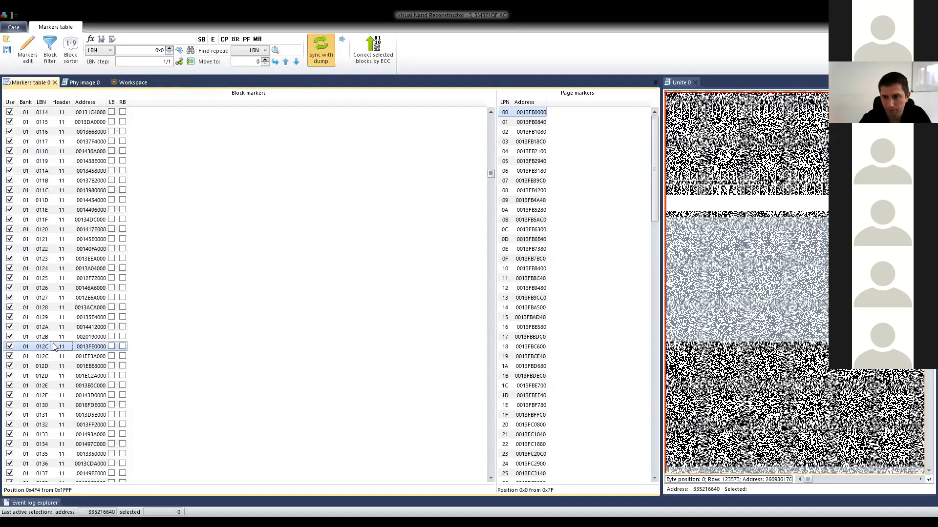
key("Down")
key("Up")
key("Down")
key("Up")
key("Down")
key("Up")
key("Down")
key("Up")
key("Down")
key("Up")
key("Down")
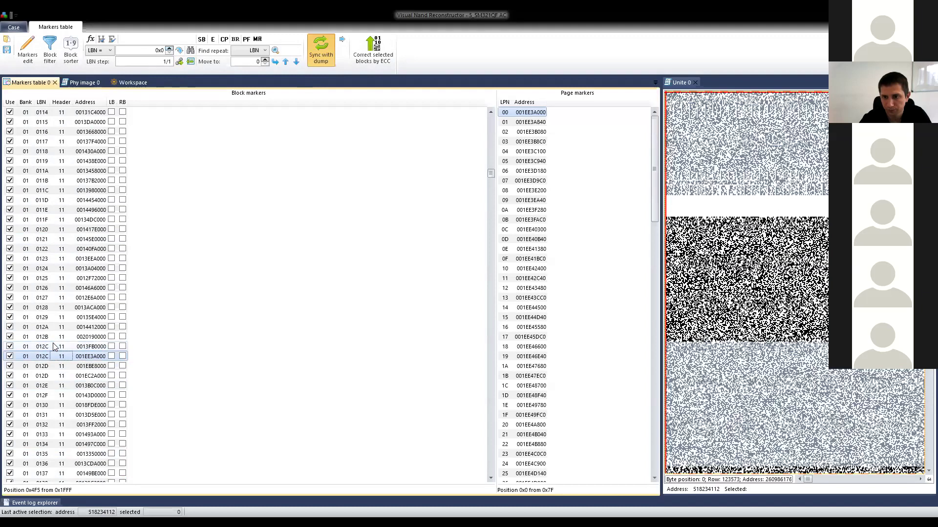
key("Up")
key("Down")
key("Up")
key("Down")
key("Up")
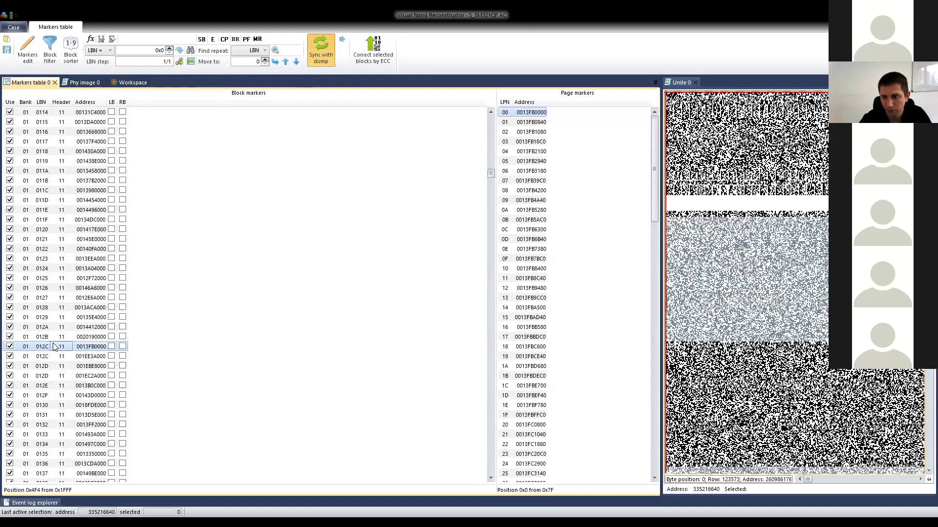
key("Down")
key("Up")
key("Down")
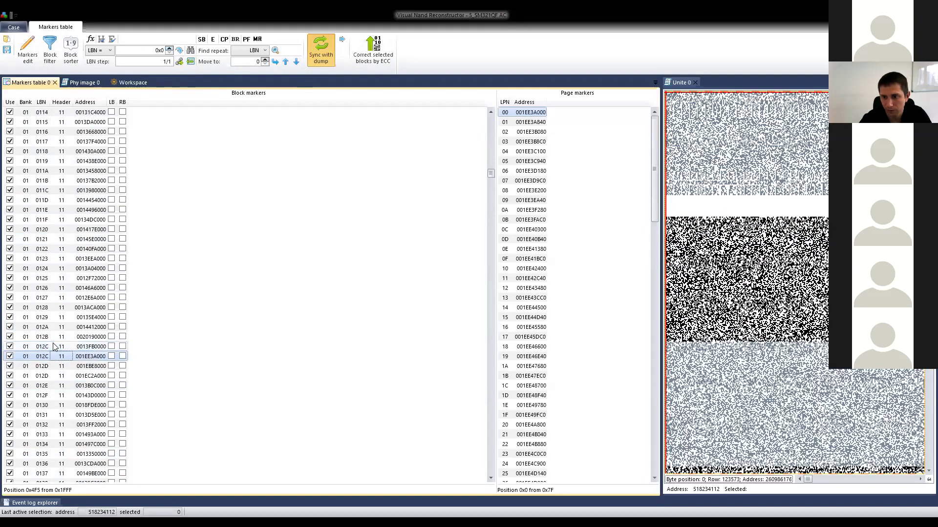
key("Up")
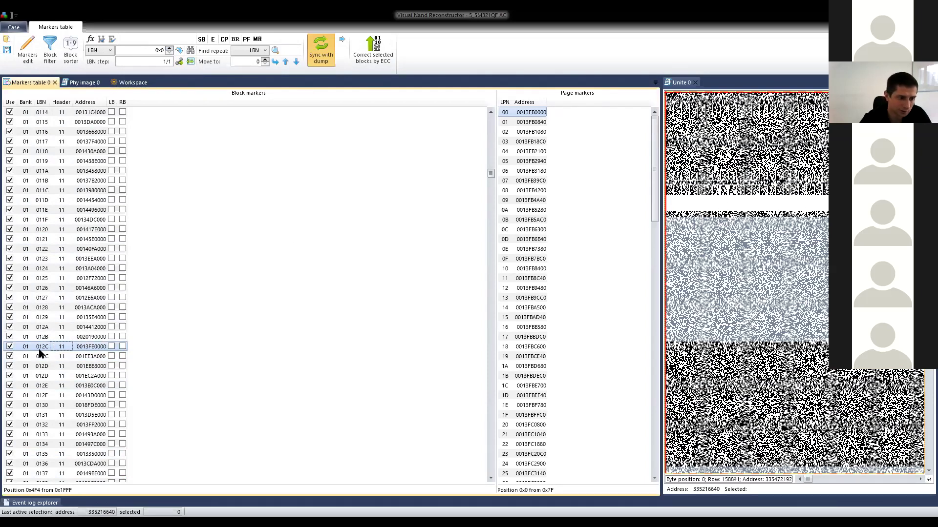
left_click(9, 347)
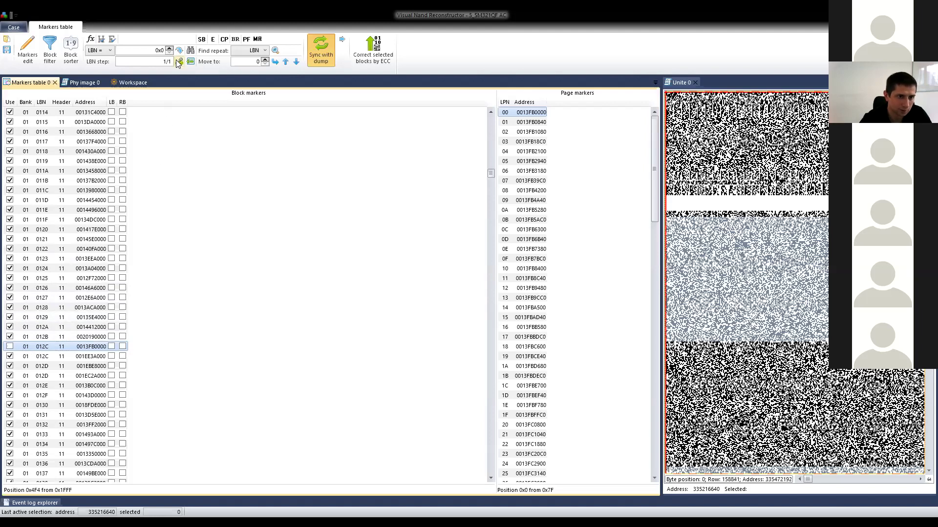
Find the next duplicate and, after comparing both bank 01 LBN 012D blocks, exclude the one at address 001EC2A000 from use.
left_click(180, 62)
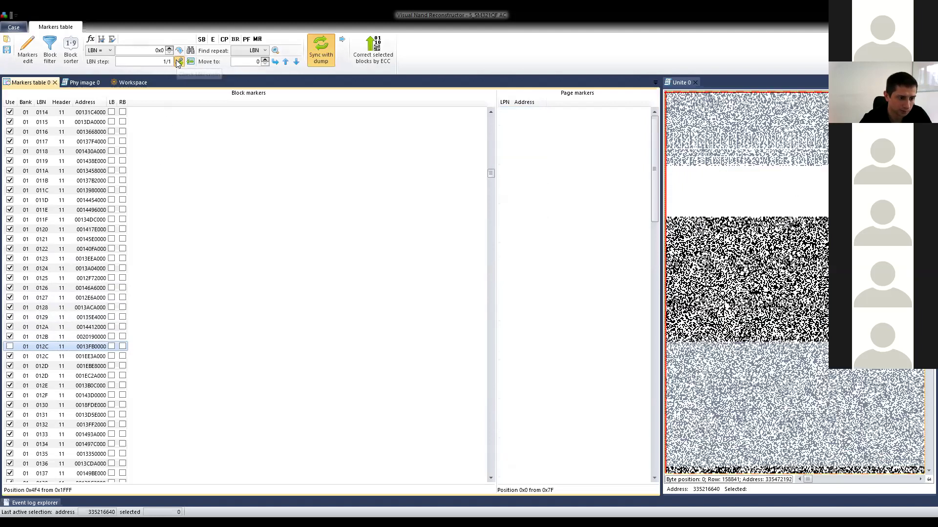
left_click(44, 366)
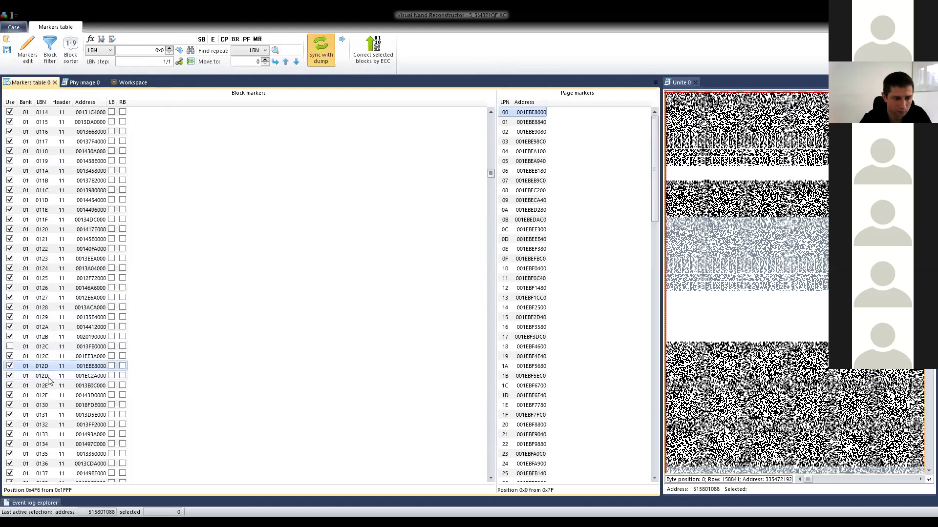
left_click(47, 375)
left_click(47, 369)
left_click(48, 377)
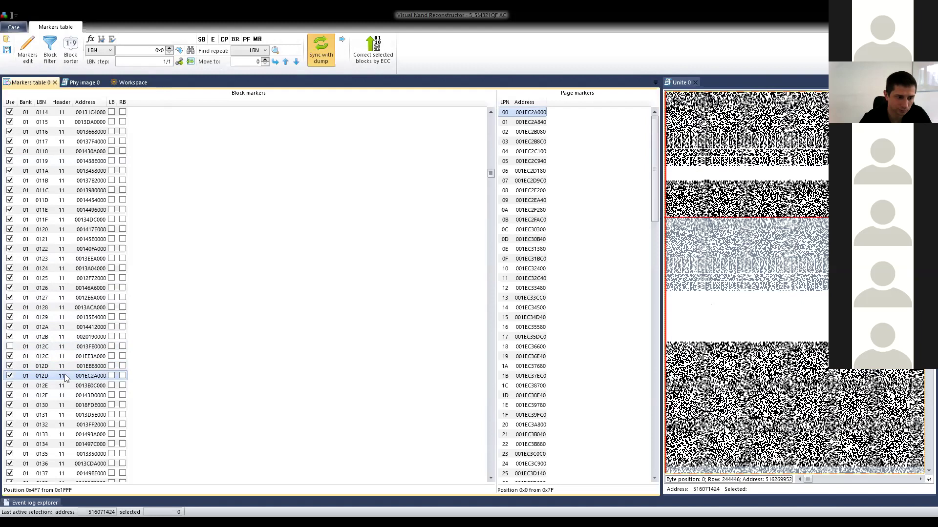
left_click(52, 367)
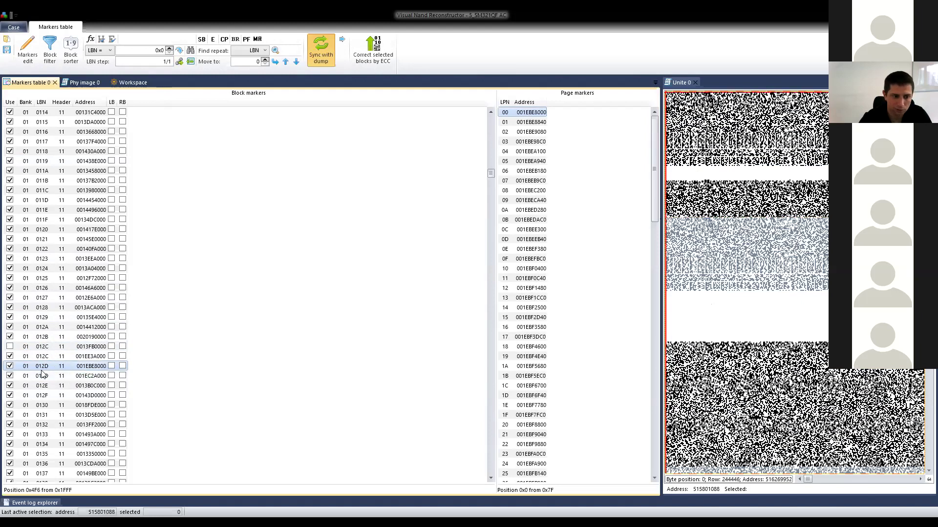
left_click(39, 379)
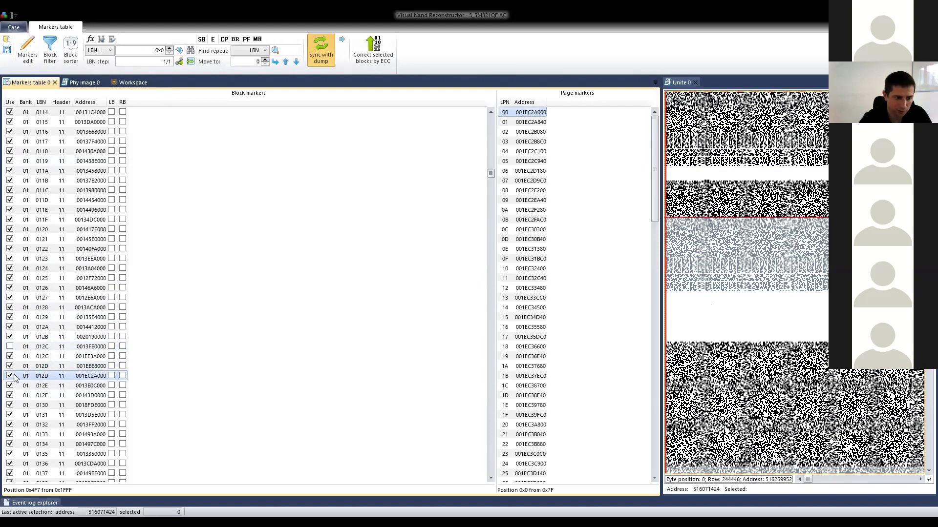
left_click(46, 366)
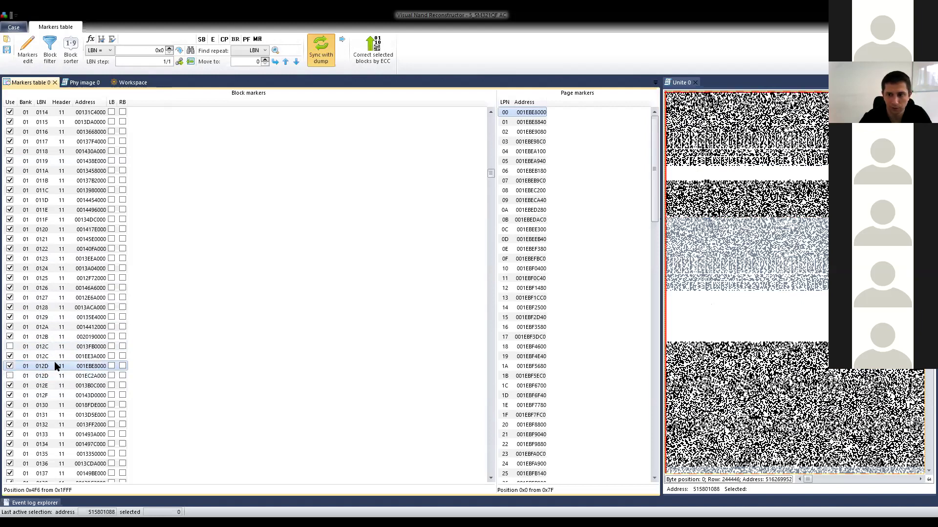
left_click(179, 61)
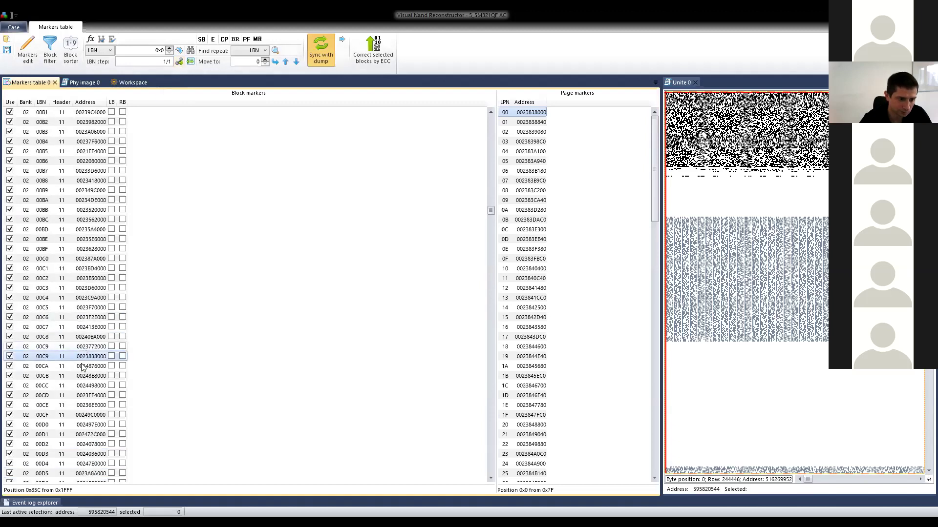
left_click(53, 347)
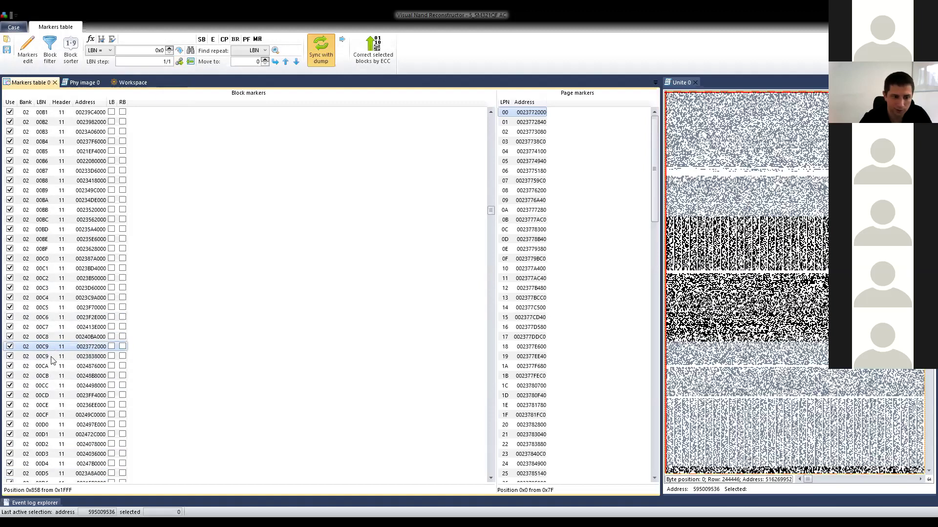
left_click(50, 358)
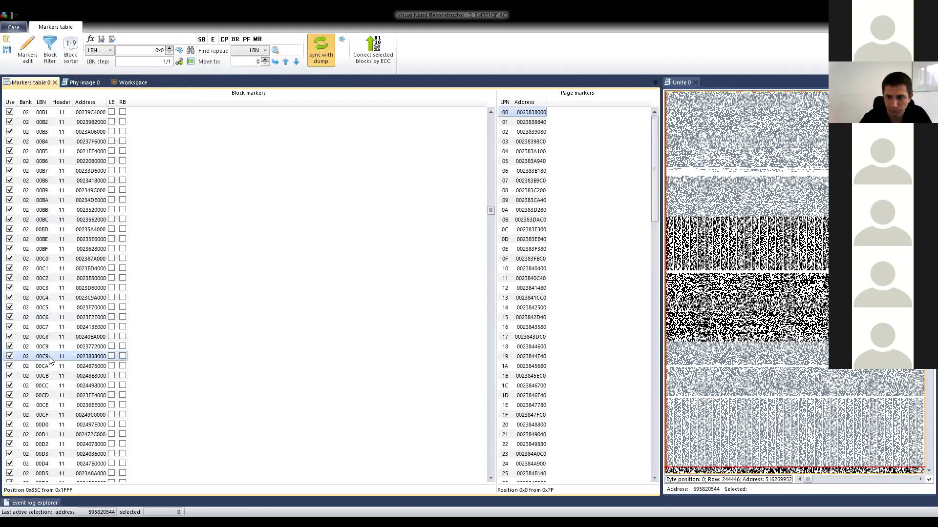
left_click(49, 347)
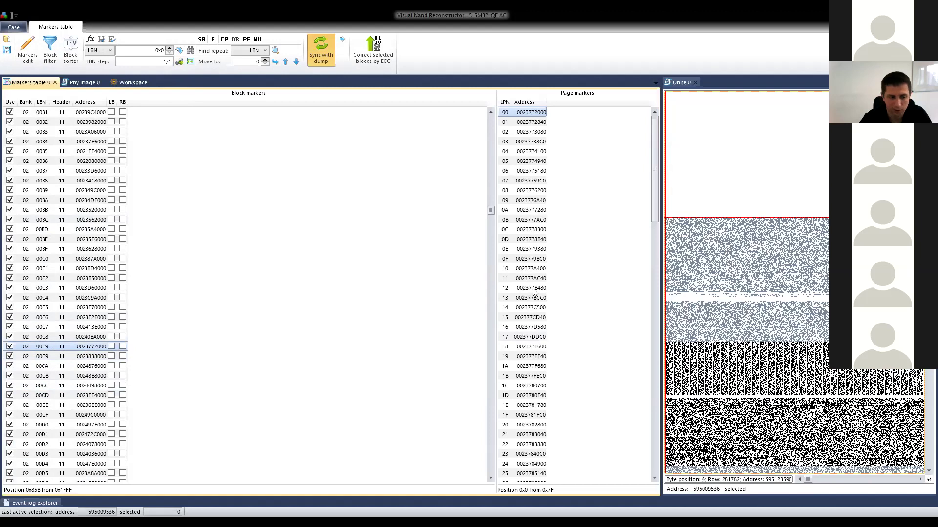
left_click(48, 357)
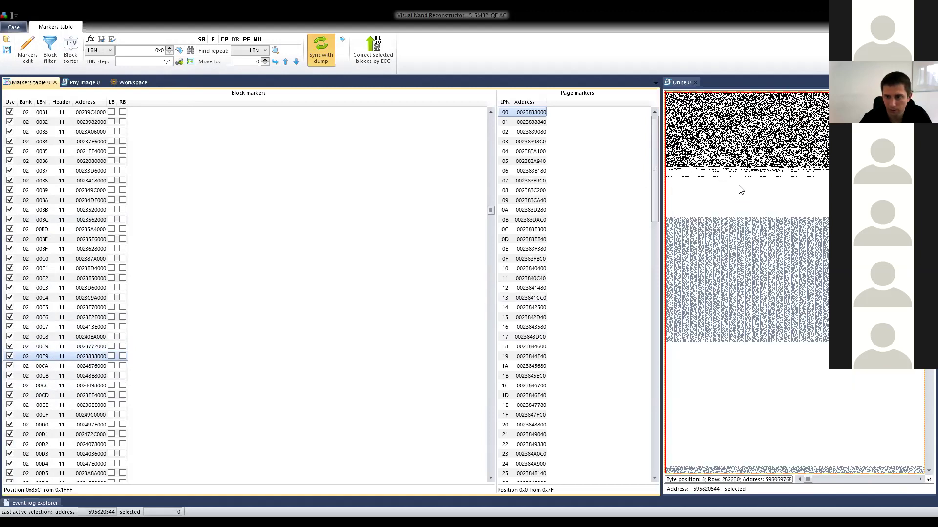
left_click(48, 347)
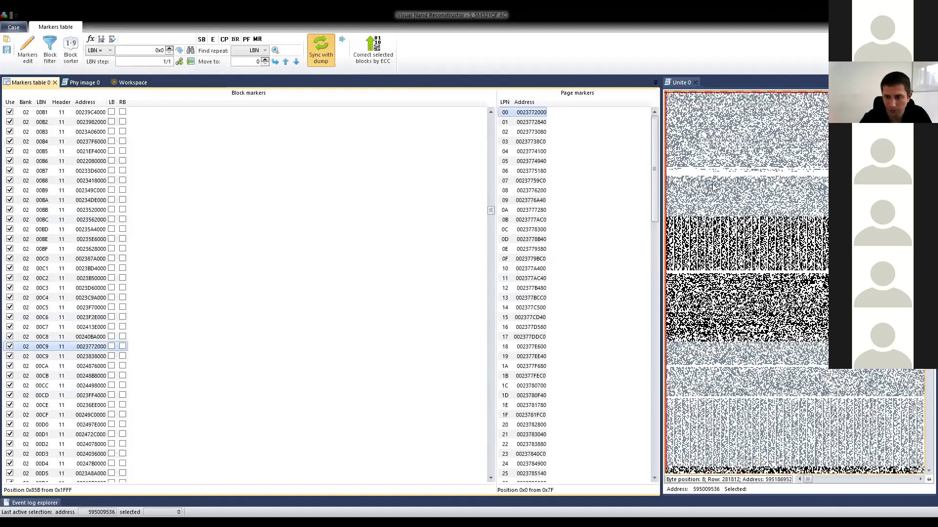
left_click(9, 357)
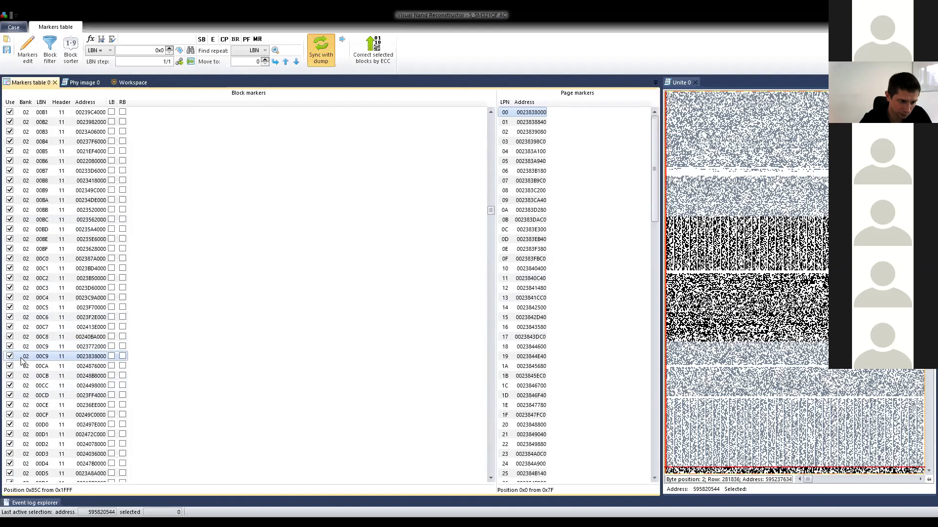
scroll(609, 351, "down", 1)
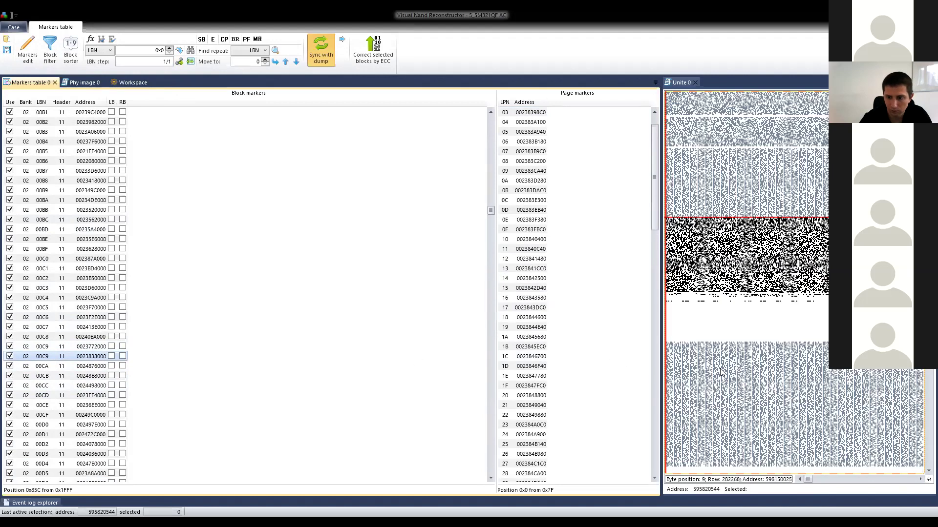
left_click(10, 357)
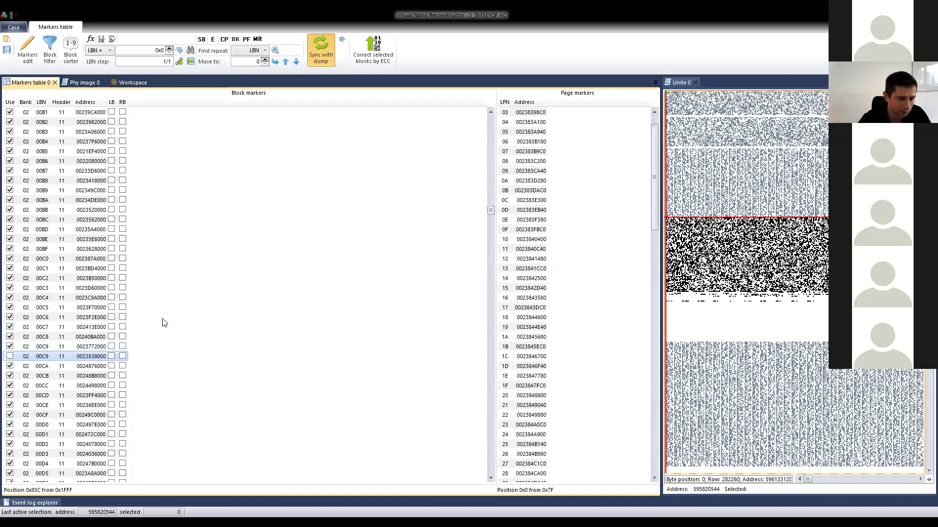
left_click(55, 345)
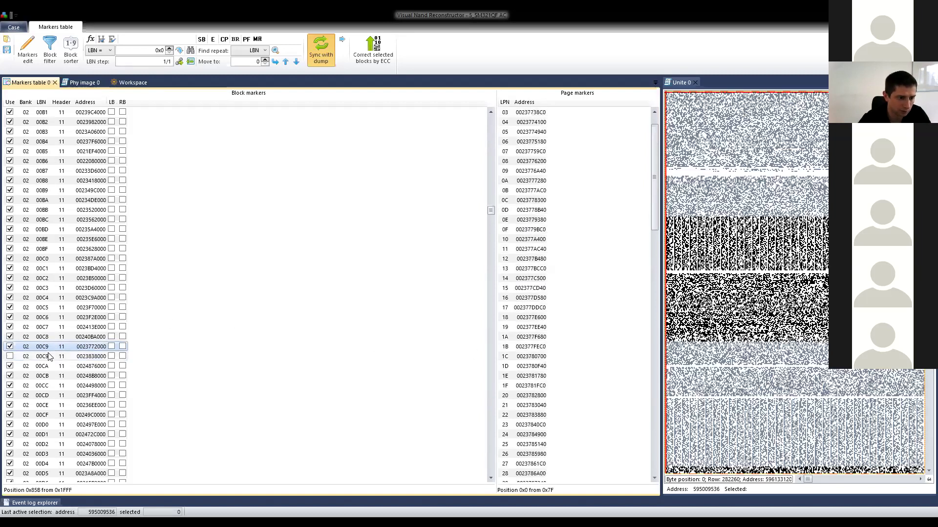
left_click(50, 355)
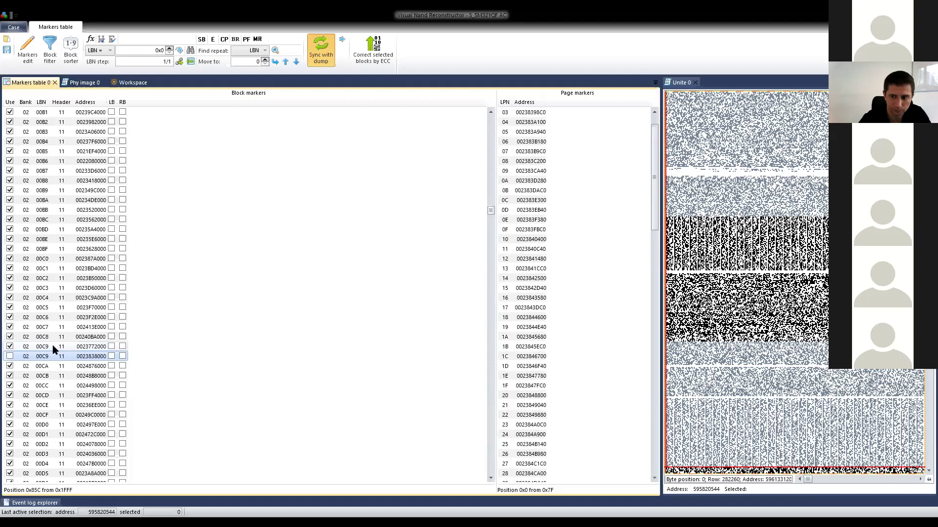
left_click(52, 345)
left_click(50, 355)
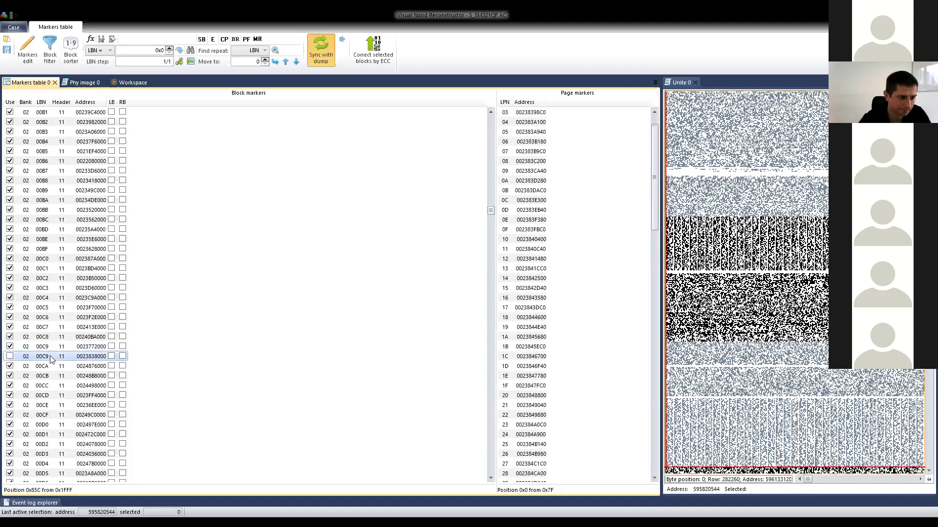
Find the next duplicate, compare both bank 02 LBN 00DC blocks in the bitmap, and exclude the one at address 002434E000 from use.
left_click(179, 62)
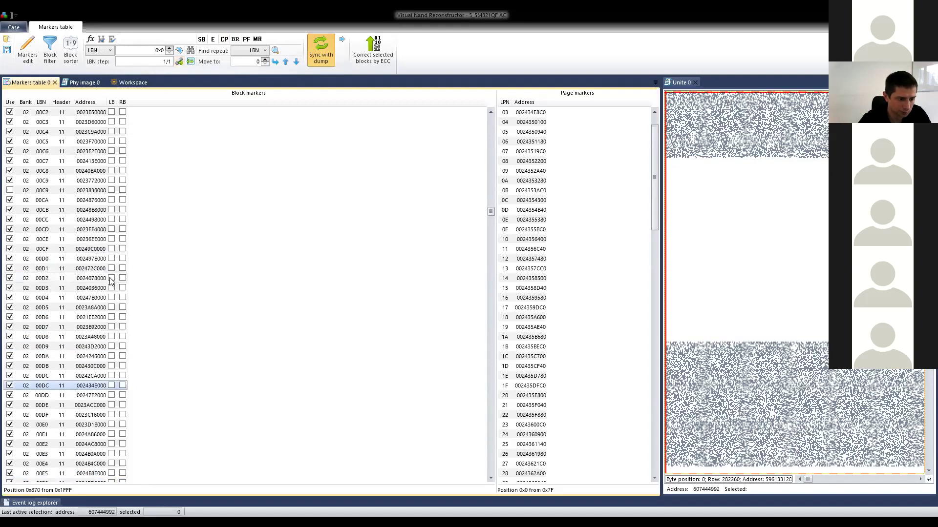
left_click(49, 348)
left_click(49, 353)
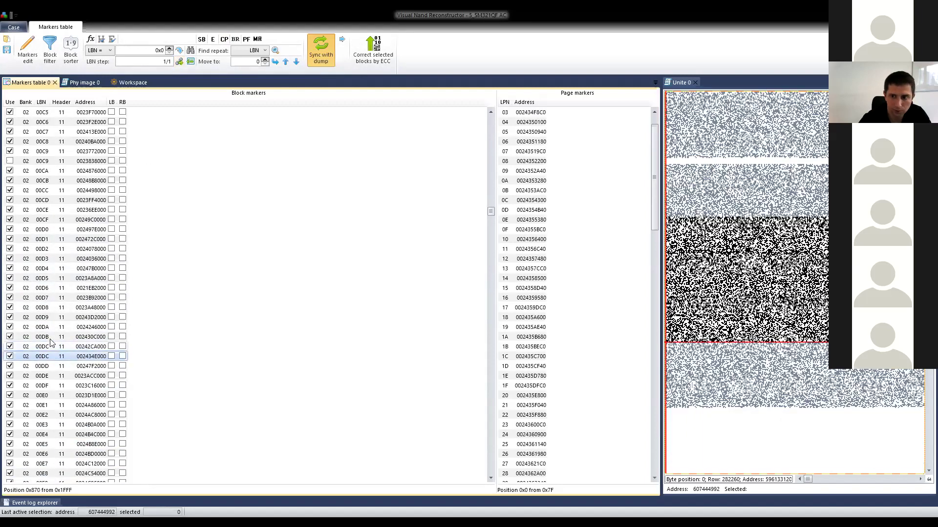
left_click(50, 337)
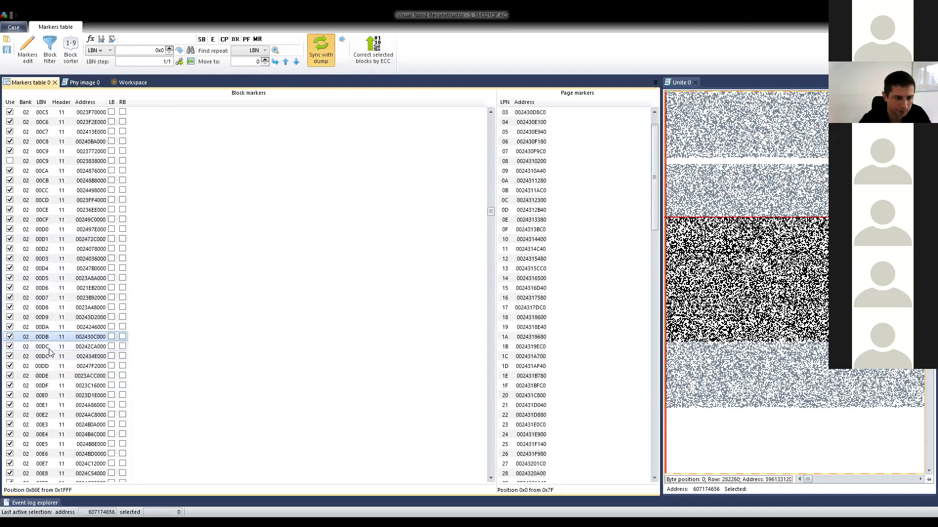
left_click(49, 347)
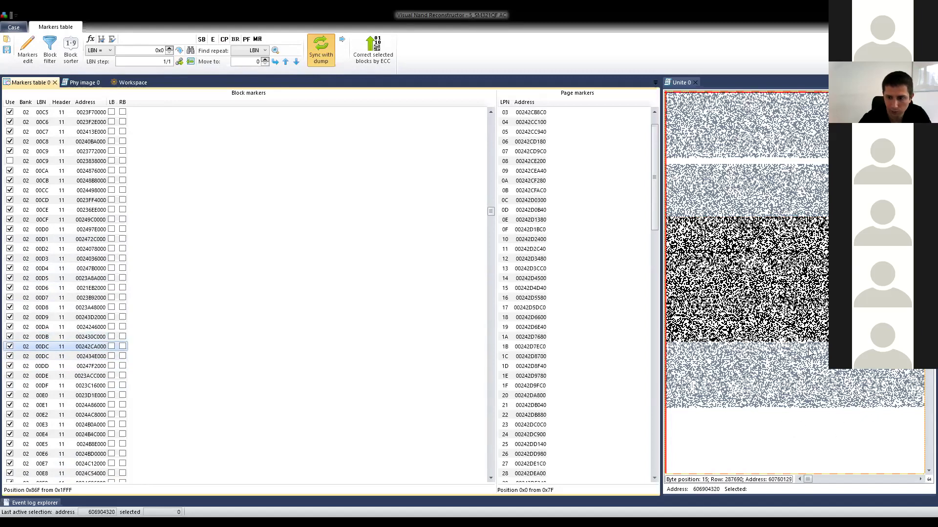
left_click(45, 358)
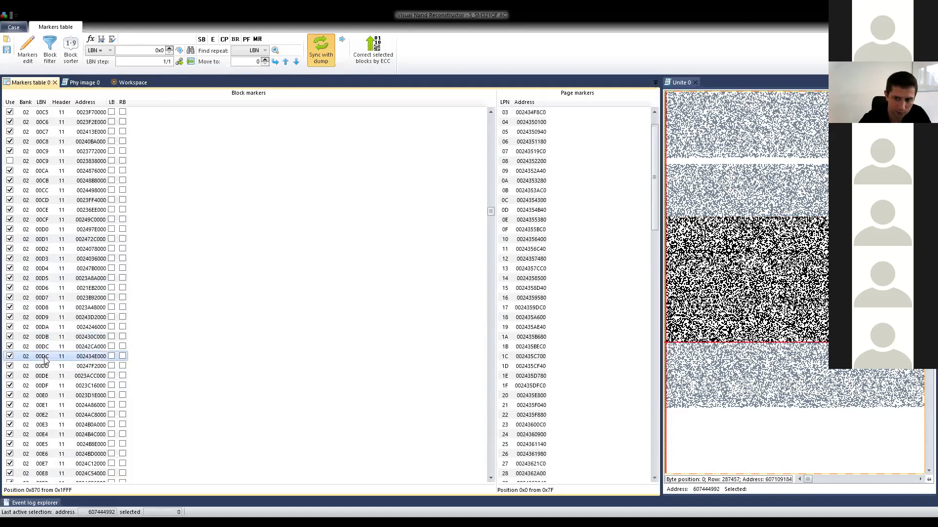
left_click(10, 356)
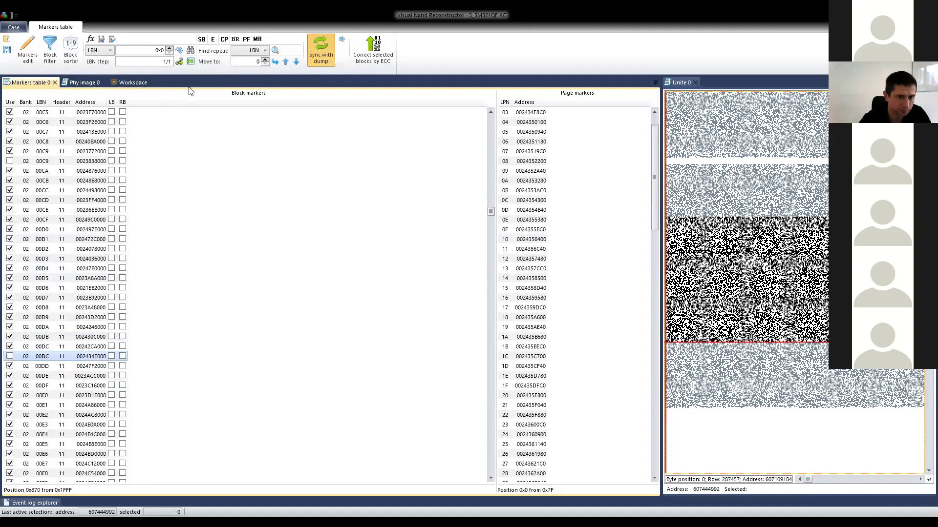
Find the next two duplicates and exclude the bank 04 LBN 0070 block at 00430C2000 and the bank 06 LBN 0081 block at 00645A8000.
left_click(179, 61)
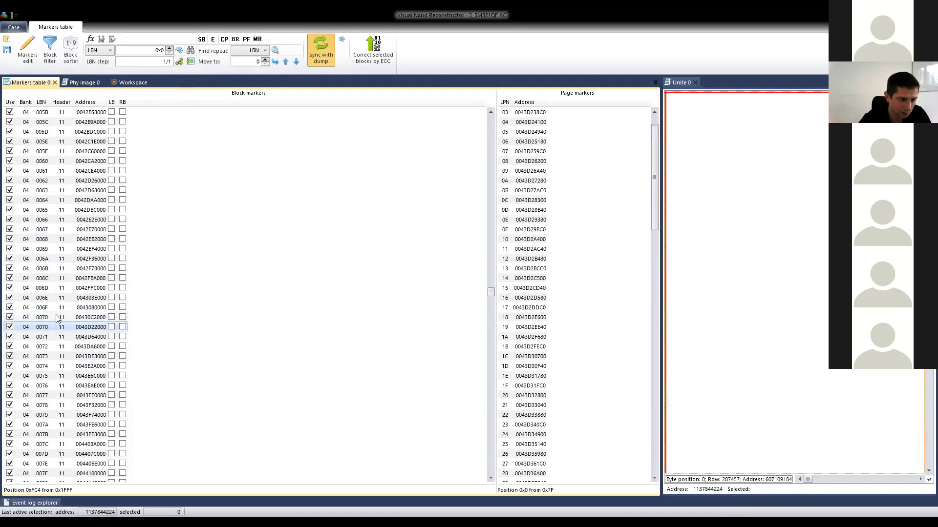
left_click(10, 318)
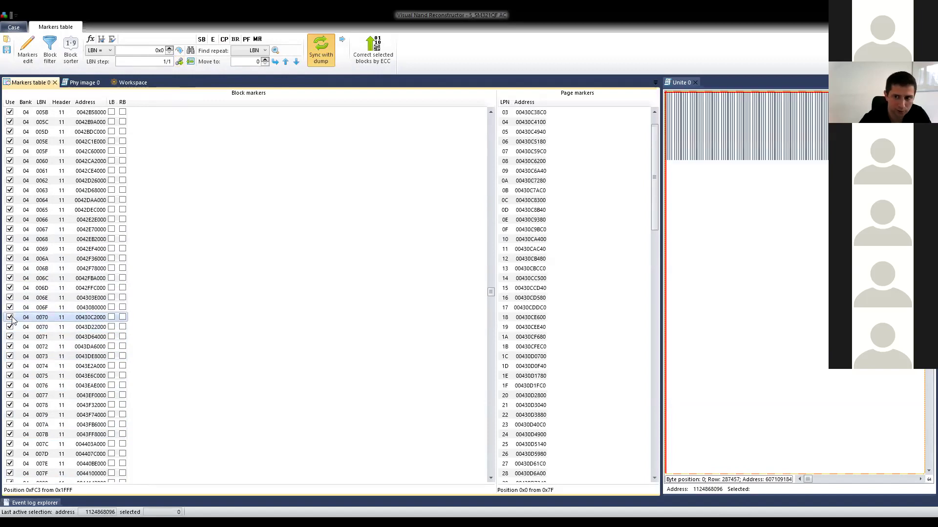
left_click(179, 61)
left_click(179, 61)
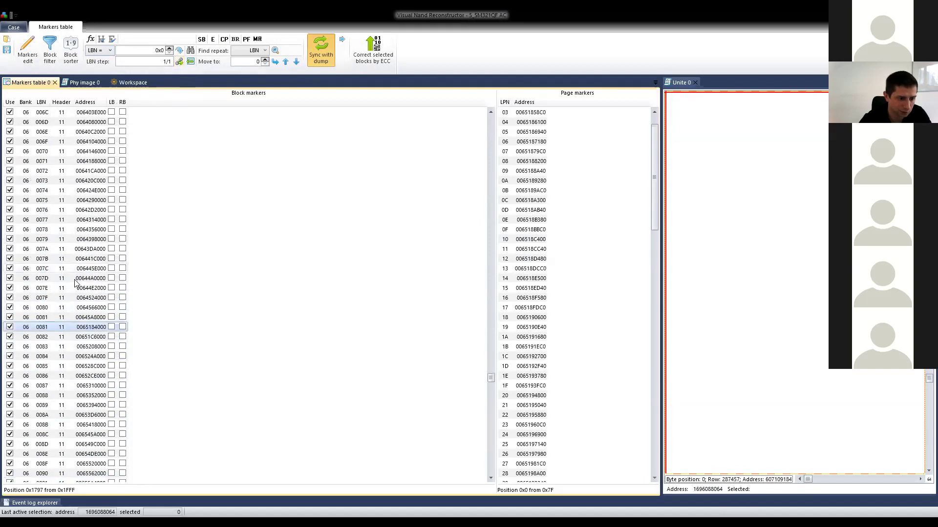
left_click(47, 319)
left_click(10, 318)
Check the remaining LBN chain for errors, re-sort the blocks with the Default option, and recheck the chain from the first block.
left_click(178, 61)
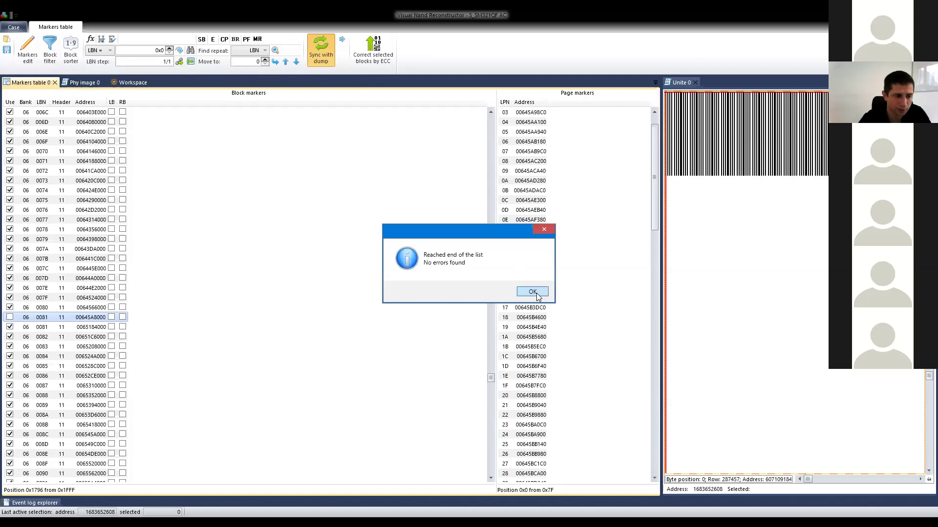
left_click(533, 292)
left_click_drag(490, 380, 483, 112)
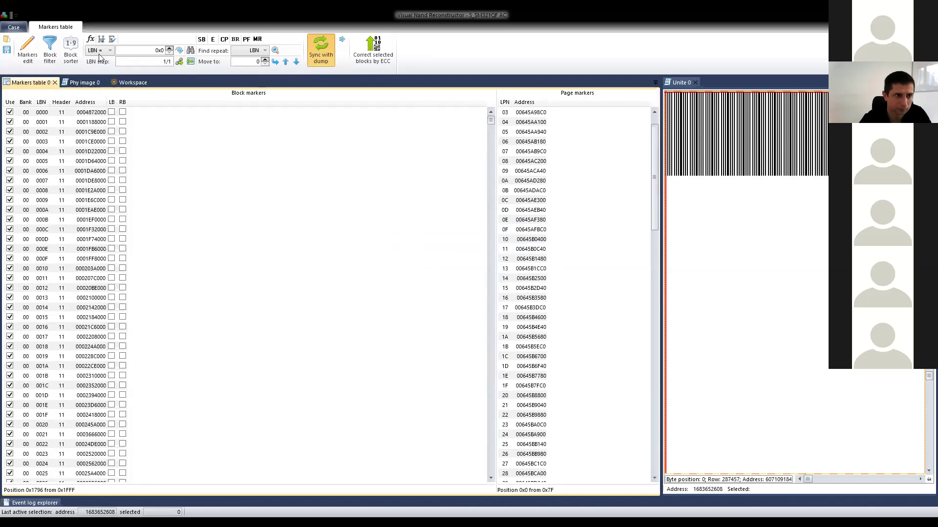
left_click(70, 52)
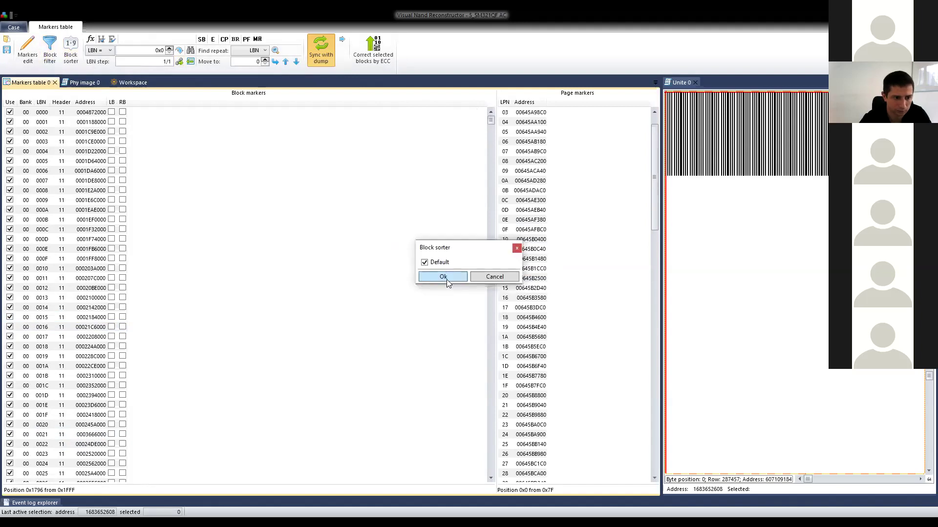
left_click(443, 277)
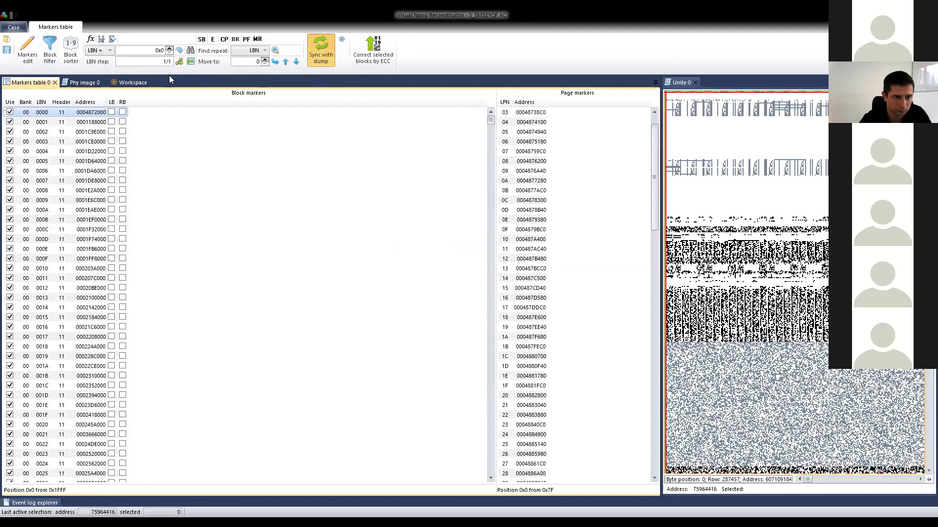
left_click(179, 62)
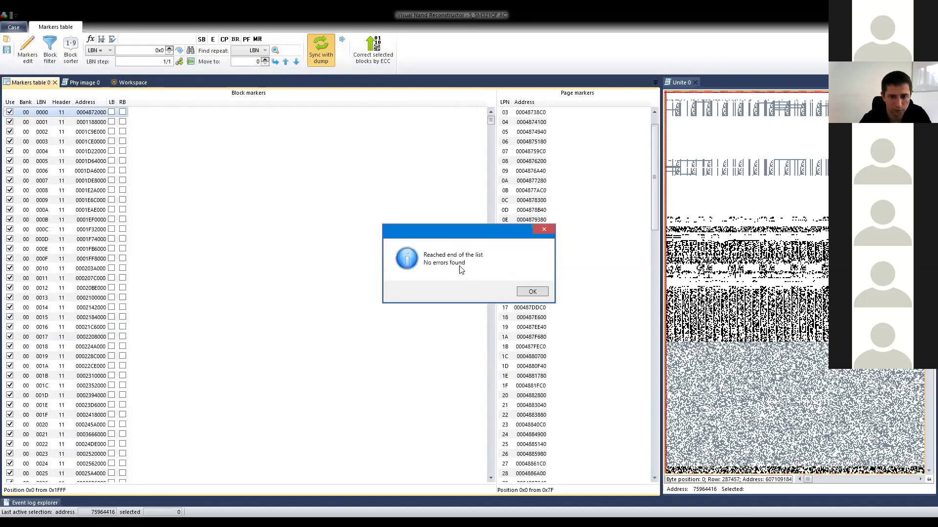
left_click(533, 292)
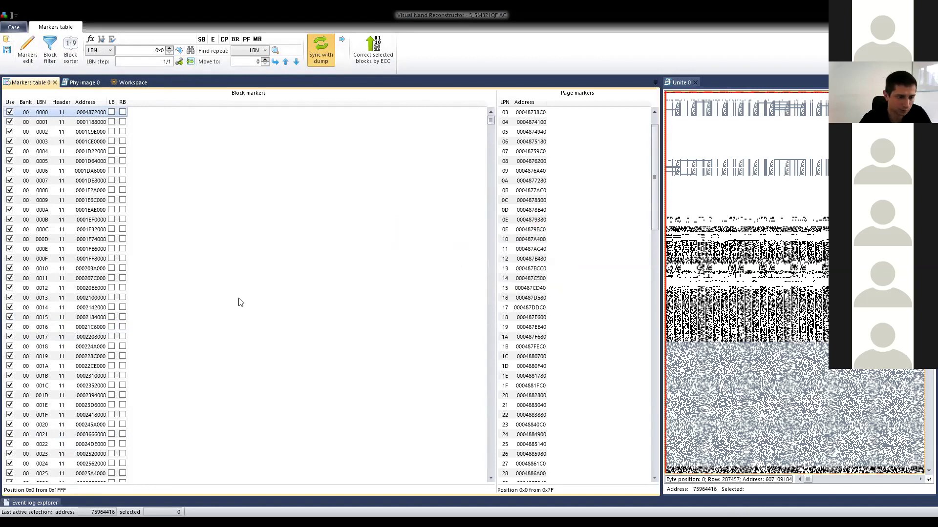
Examine where the LBN chains of banks 00 and 01 end, viewing the last block of each bank in the bitmap.
left_click_drag(489, 120, 480, 166)
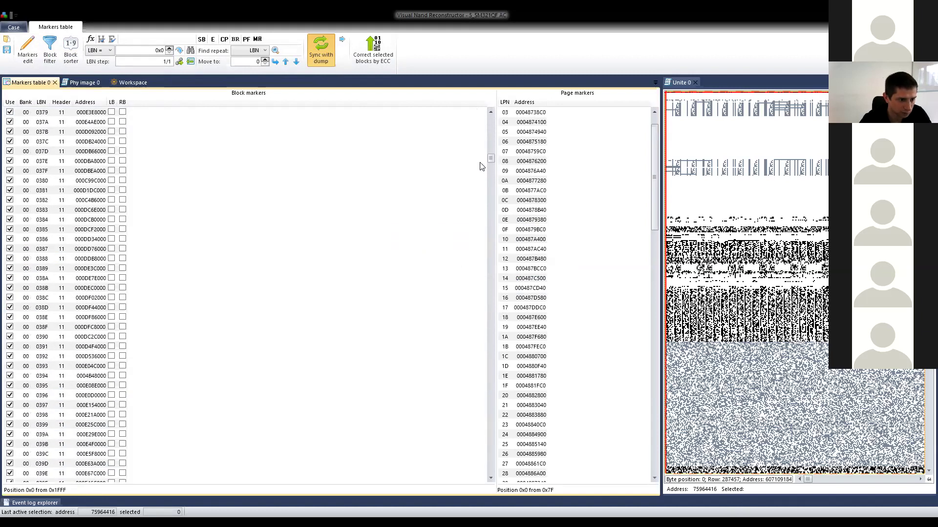
scroll(141, 253, "down", 11)
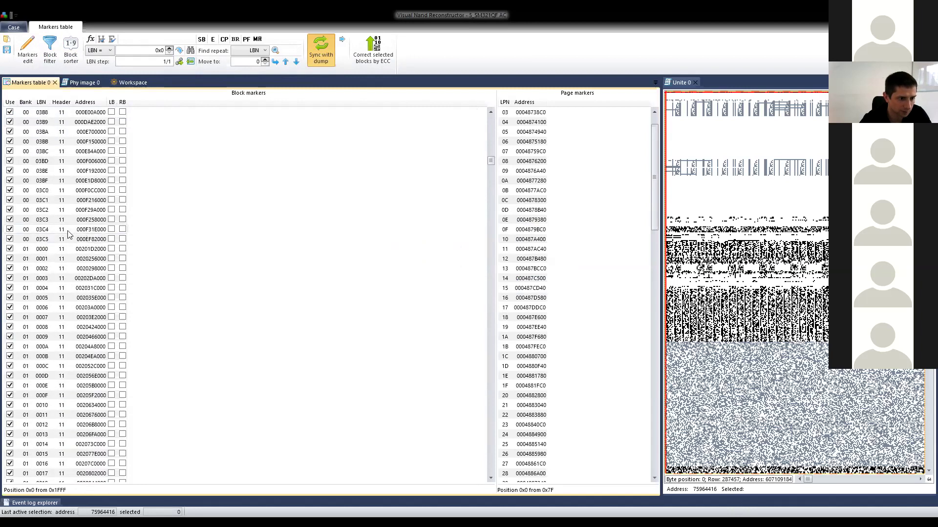
left_click(42, 240)
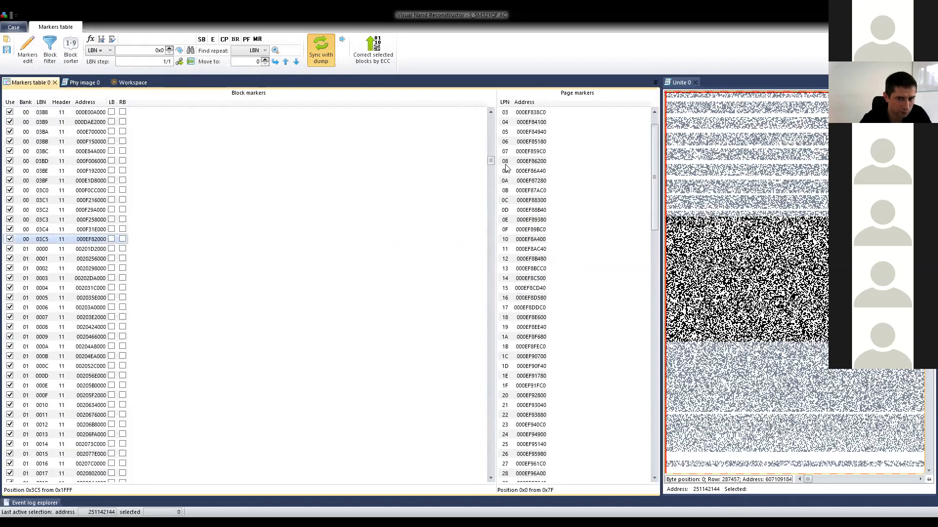
left_click_drag(490, 161, 488, 199)
scroll(46, 266, "down", 8)
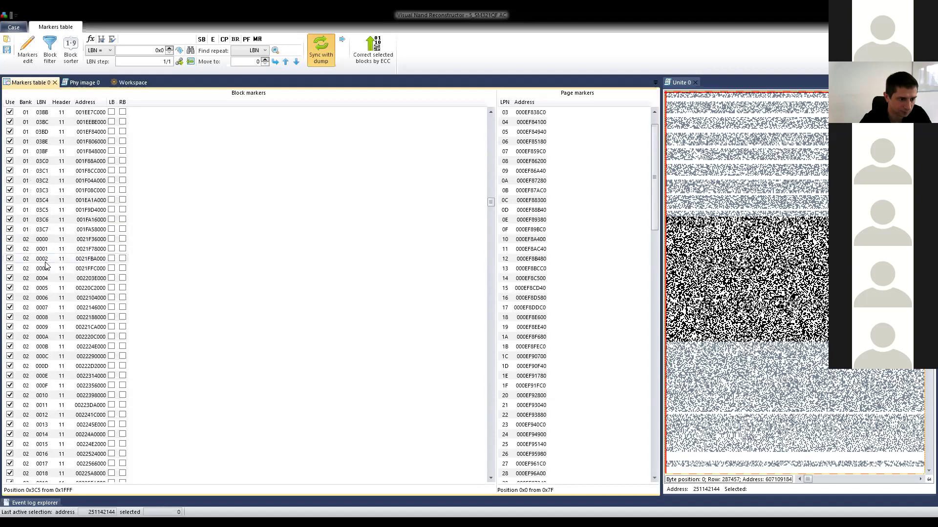
left_click(48, 230)
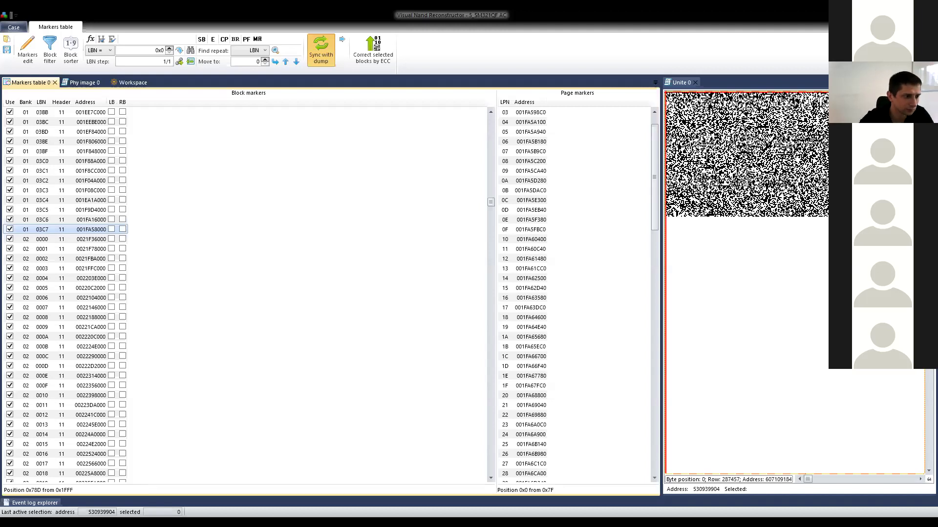
scroll(91, 242, "down", 5)
left_click_drag(491, 204, 485, 112)
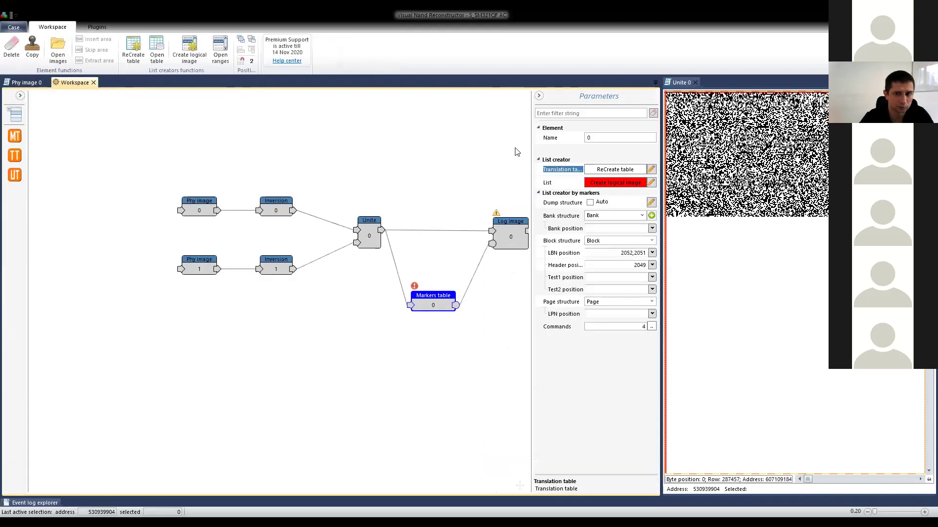
Create the logical image from the markers table with the Auto option, and close the Unite 0 dump view.
left_click(610, 186)
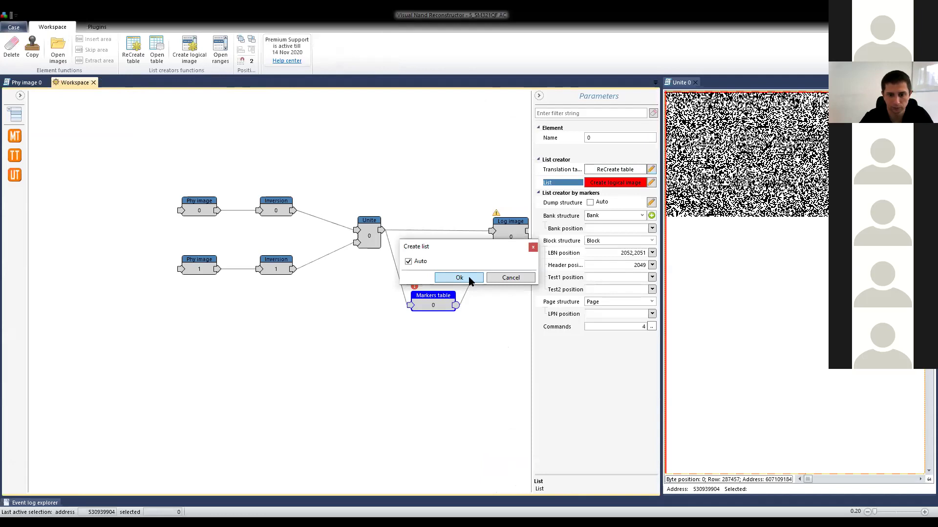
left_click(459, 277)
left_click(696, 86)
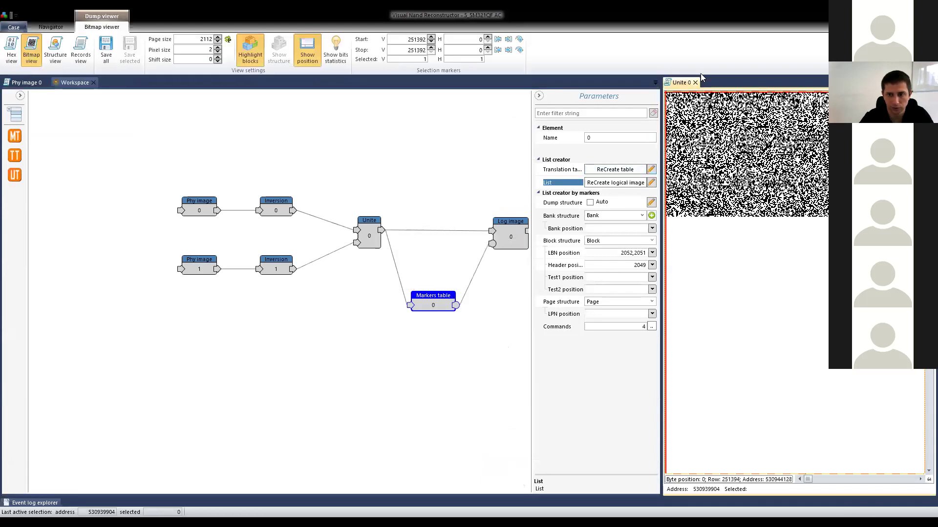
left_click(695, 82)
Open the logical image in the file system viewer and display the Root folder of the FAT16 LEXAR volume under the MBR.
left_click(512, 232)
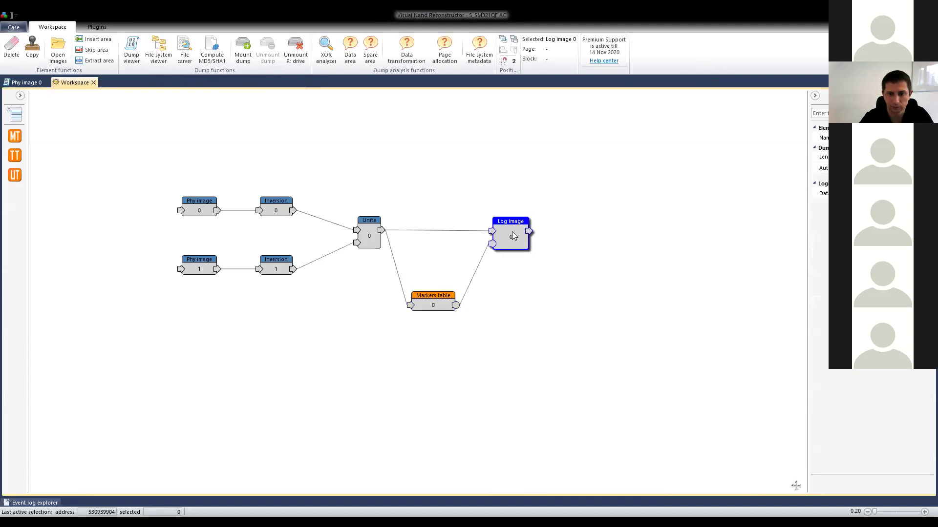
left_click(159, 47)
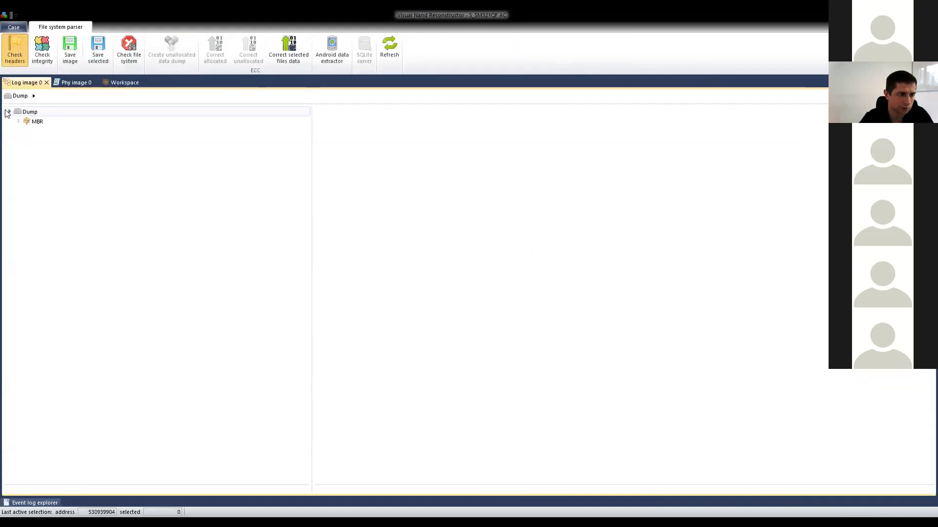
left_click(24, 120)
left_click(19, 121)
left_click(62, 132)
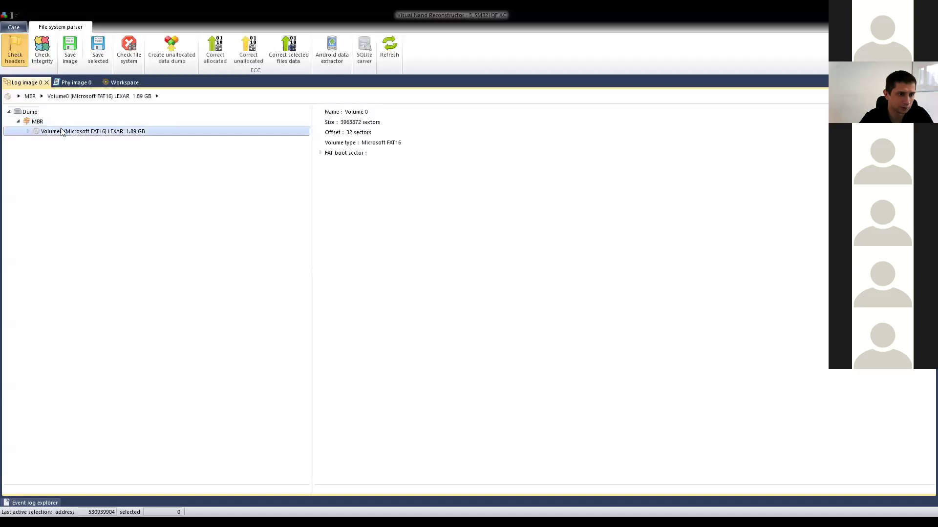
left_click(27, 131)
left_click(63, 141)
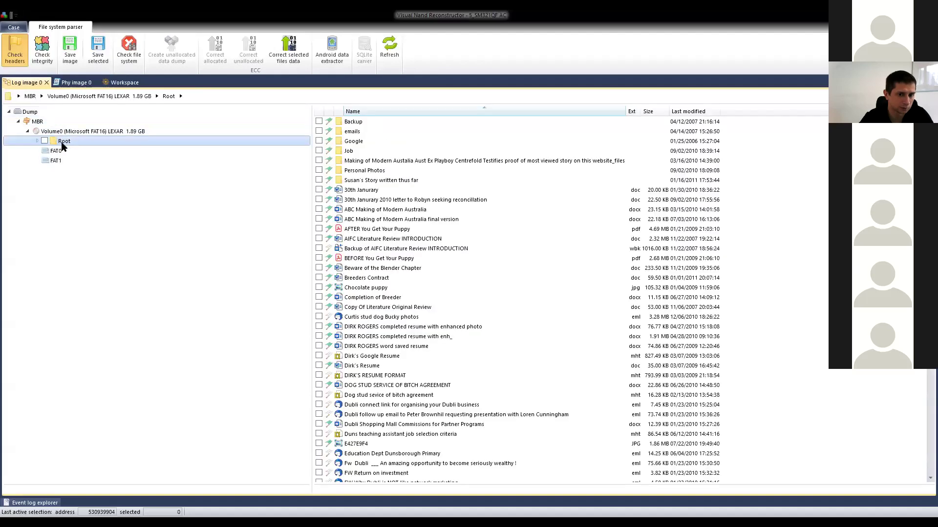
Look through the files and folders in the volume's Root folder, checking their header status marks.
scroll(516, 211, "down", 20)
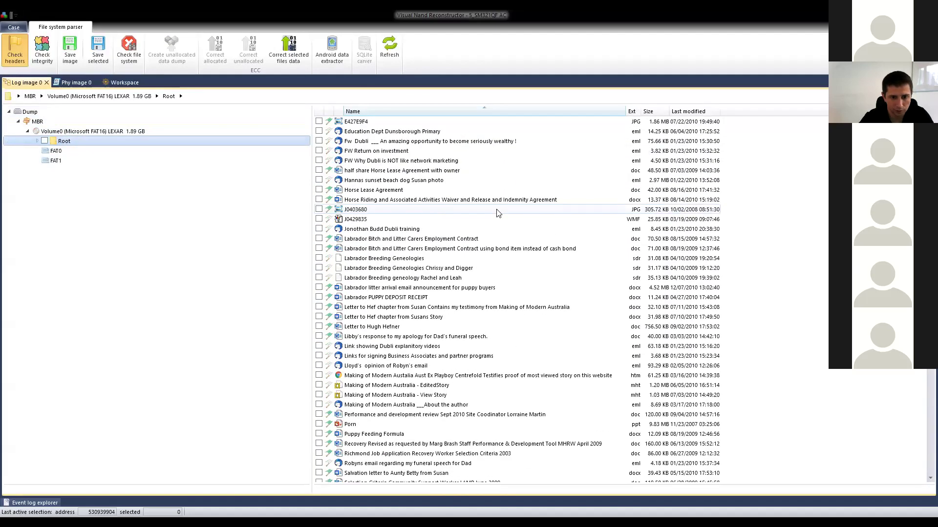
scroll(458, 298, "up", 20)
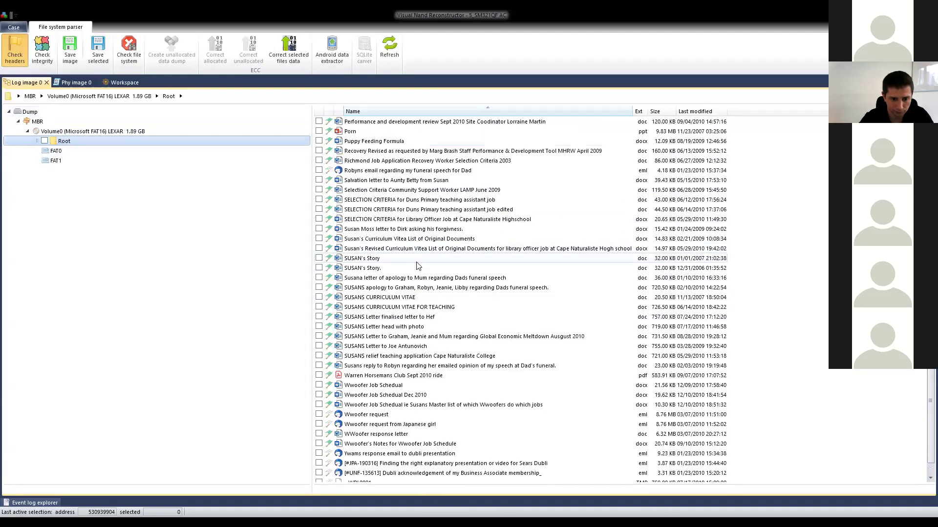
scroll(412, 260, "up", 1)
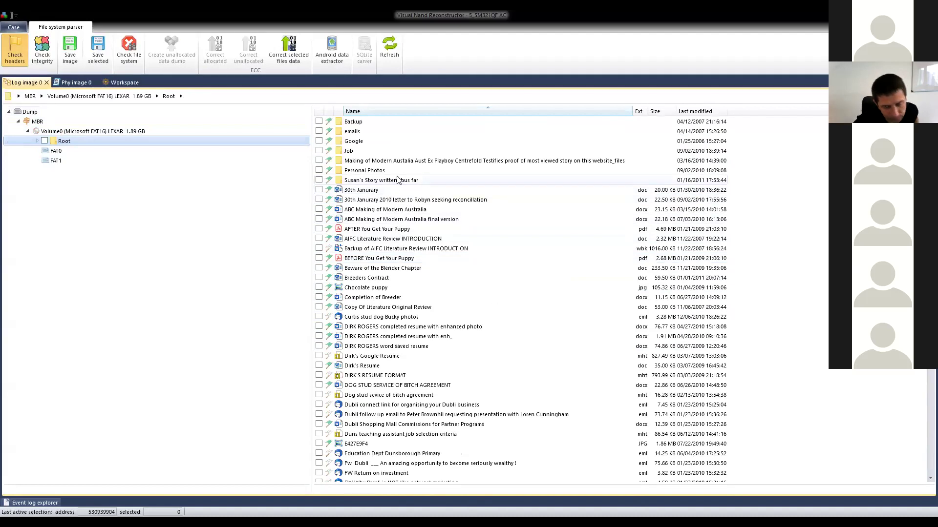
scroll(397, 161, "down", 18)
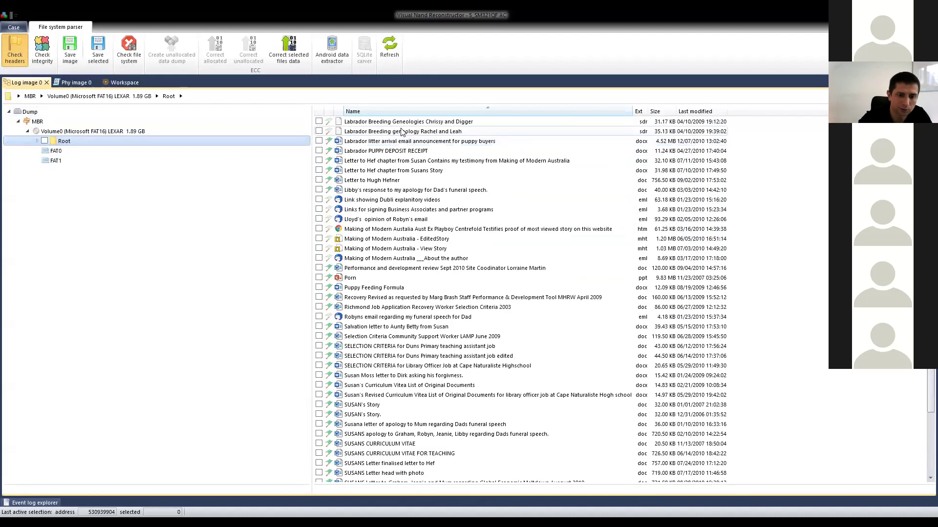
scroll(405, 241, "up", 5)
scroll(405, 241, "up", 3)
scroll(390, 225, "down", 6)
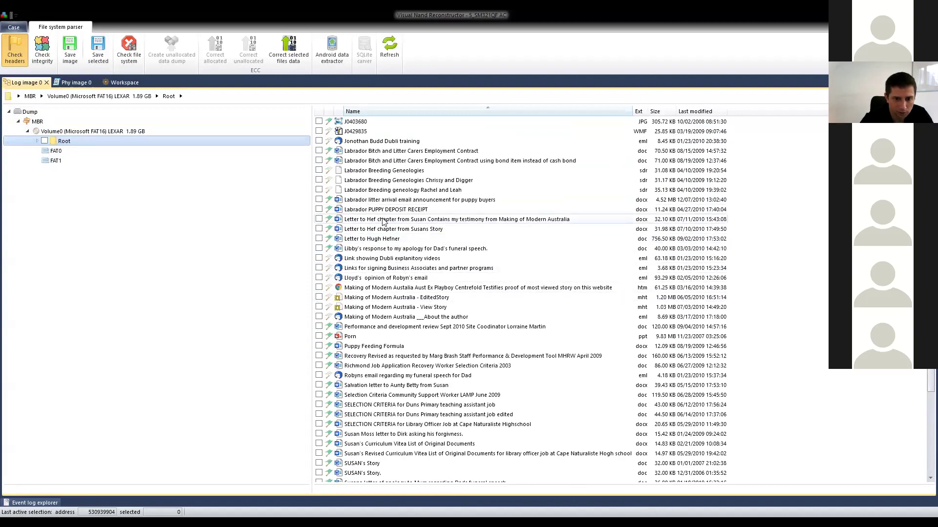
Go to the data start of the 32.10 KB docx letter in the logical image's dump.
left_click(384, 221)
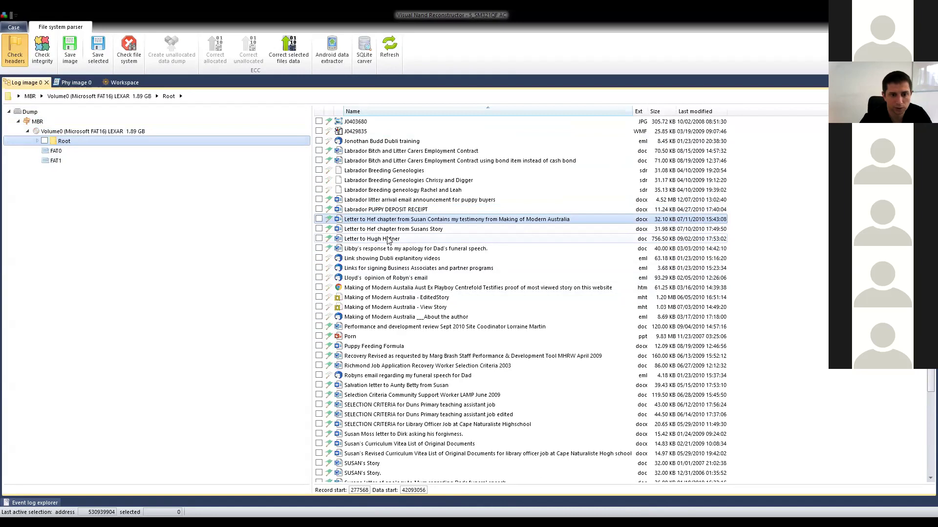
right_click(359, 222)
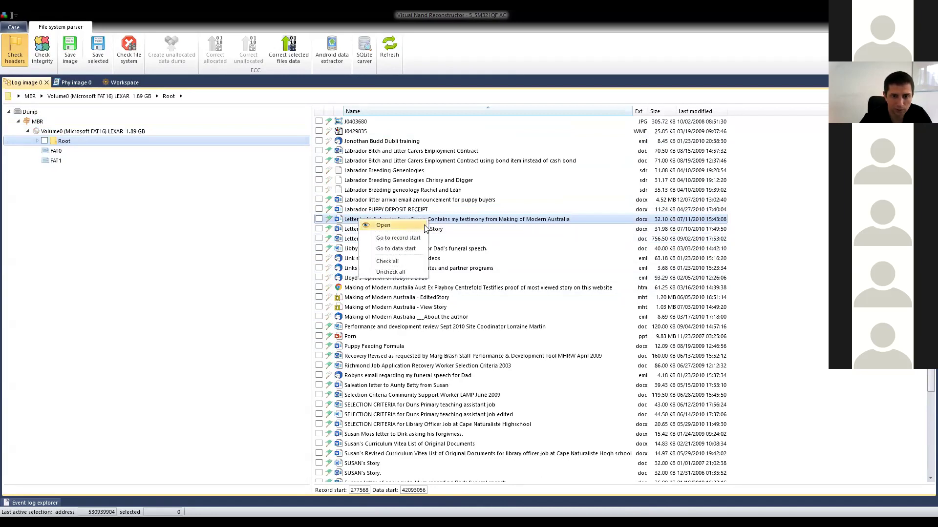
left_click(392, 249)
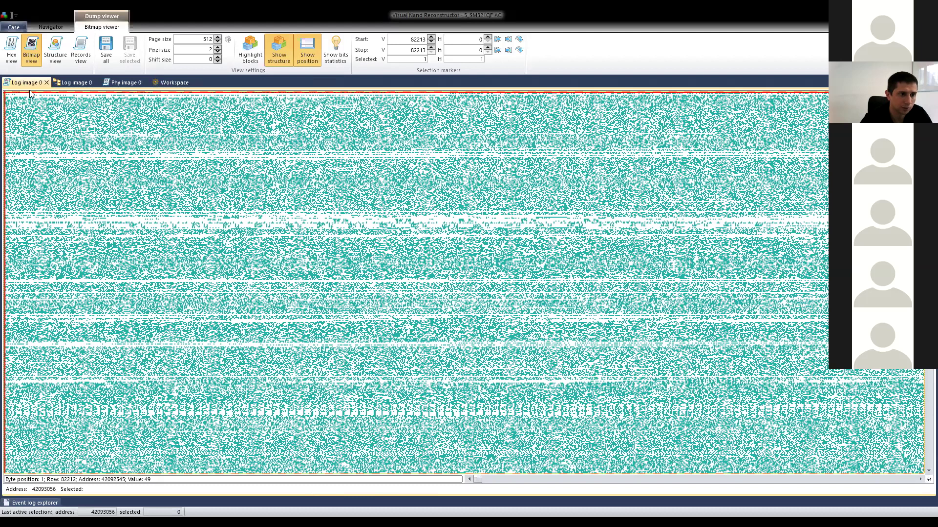
Show the docx file's start in hex beside the bitmap, and jump to its source location in the Unite 0 dump.
scroll(20, 102, "up", 3)
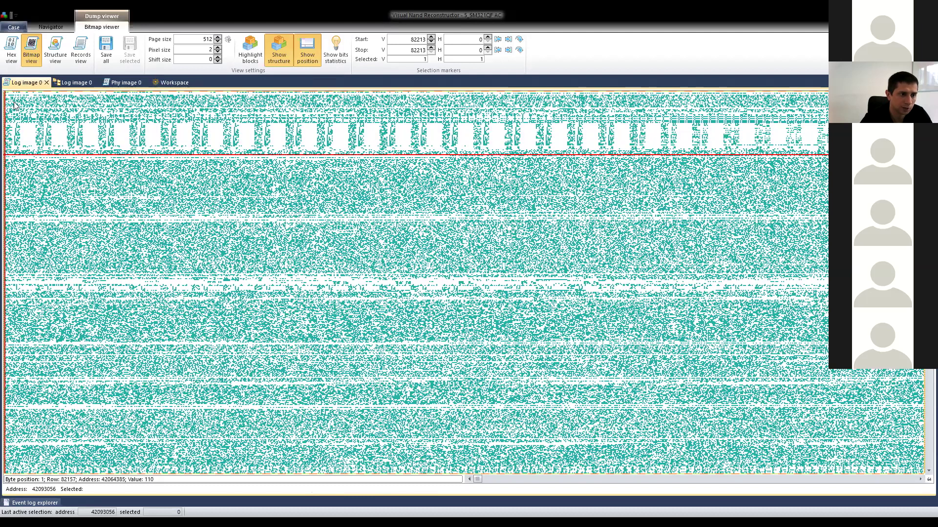
left_click(11, 57)
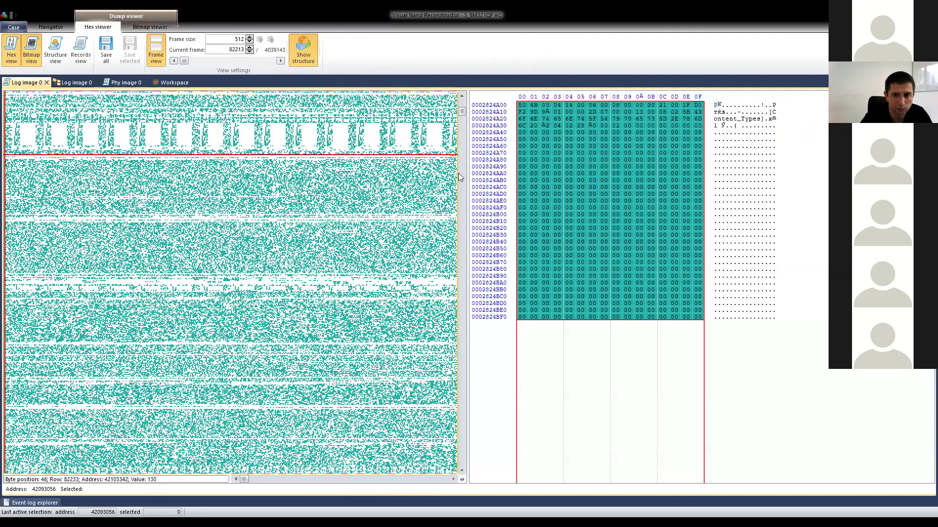
left_click(50, 28)
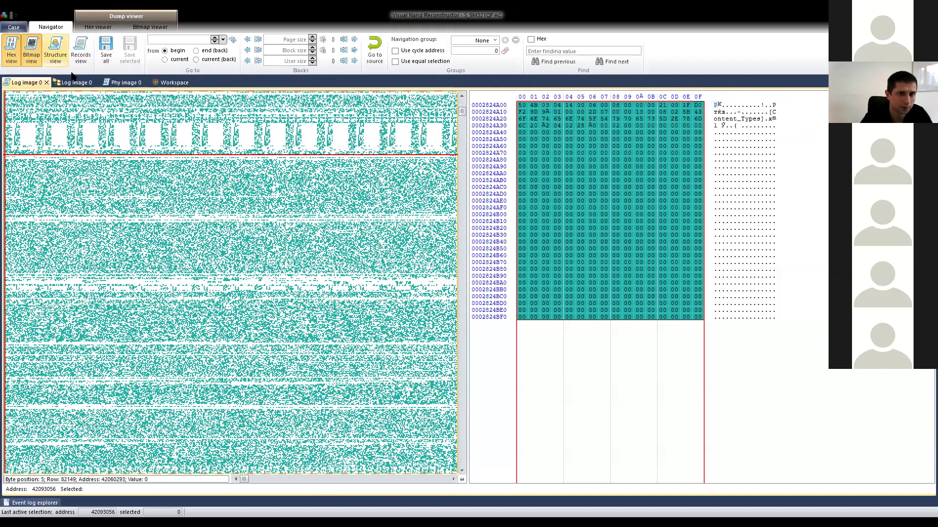
left_click(374, 47)
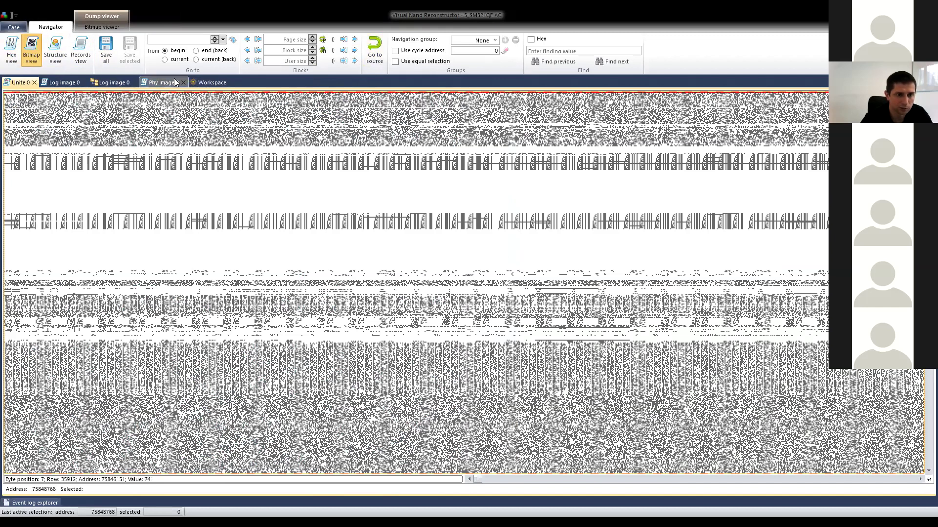
Check the element chain in the workspace, and open the Unite 0 dump's structure at the Block level.
left_click(211, 83)
left_click(527, 246)
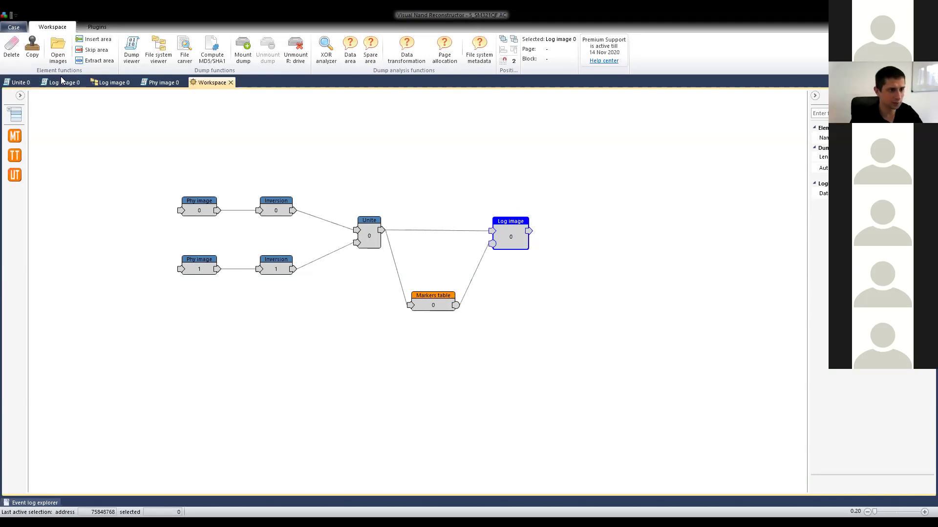
left_click(19, 82)
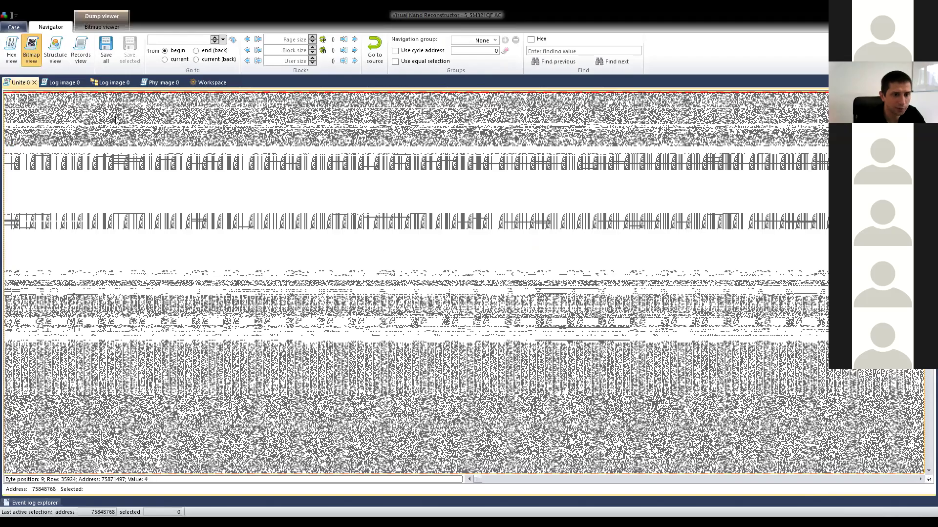
left_click(54, 53)
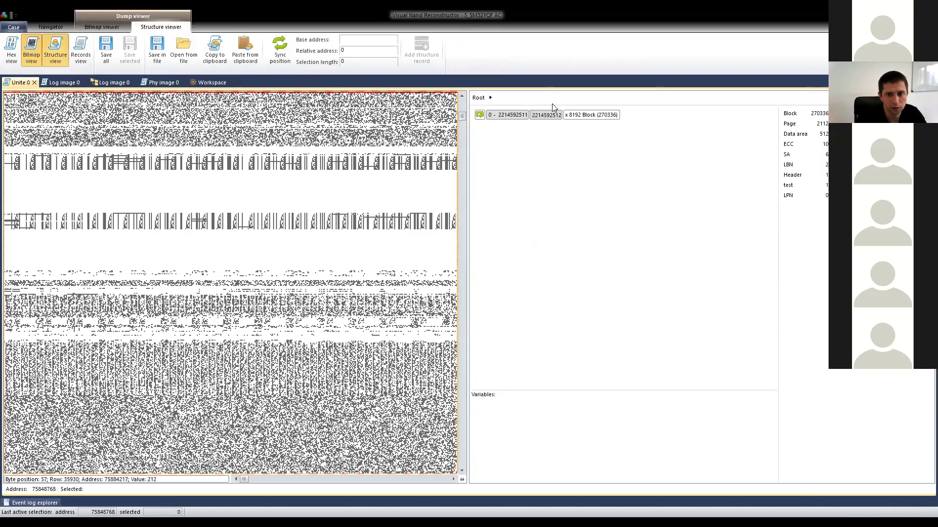
left_click(521, 118)
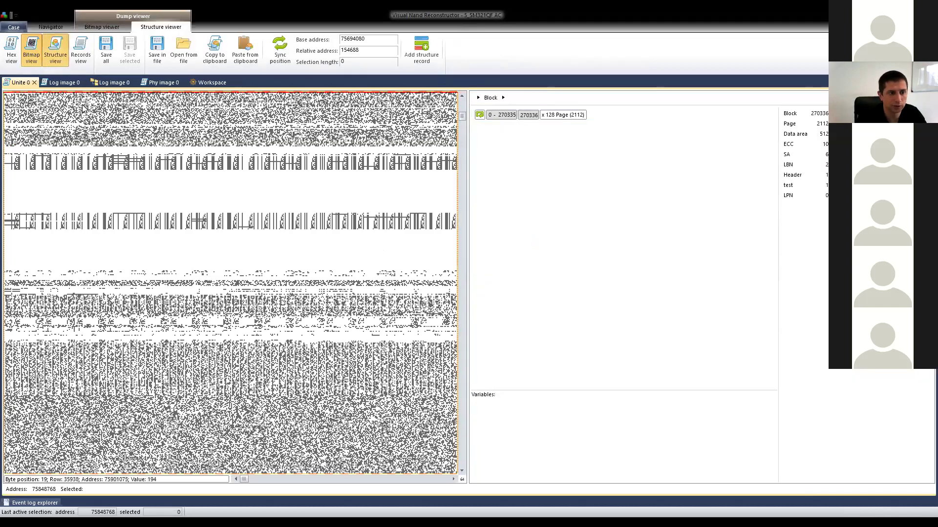
Compare the Unite 0 bitmap with the logical image's bitmap around the docx file's start, ending on Unite 0.
left_click_drag(244, 480, 252, 480)
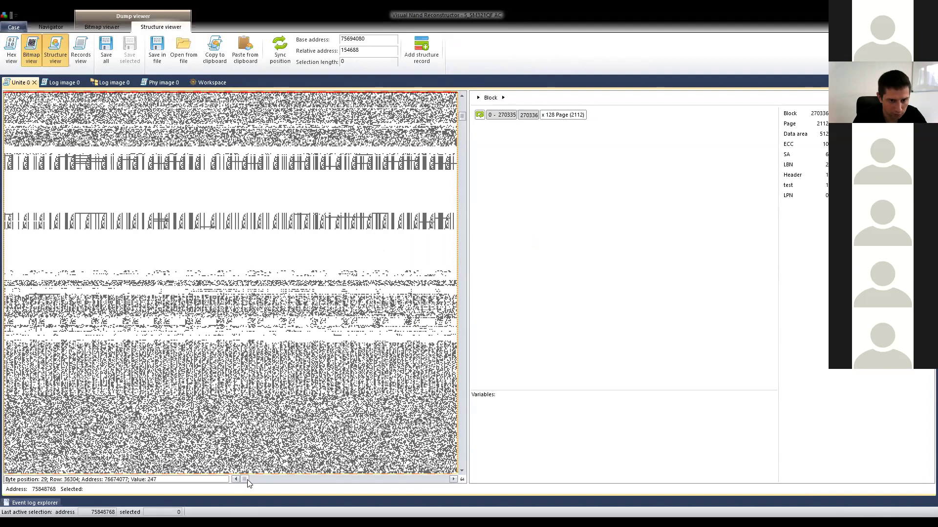
left_click(62, 83)
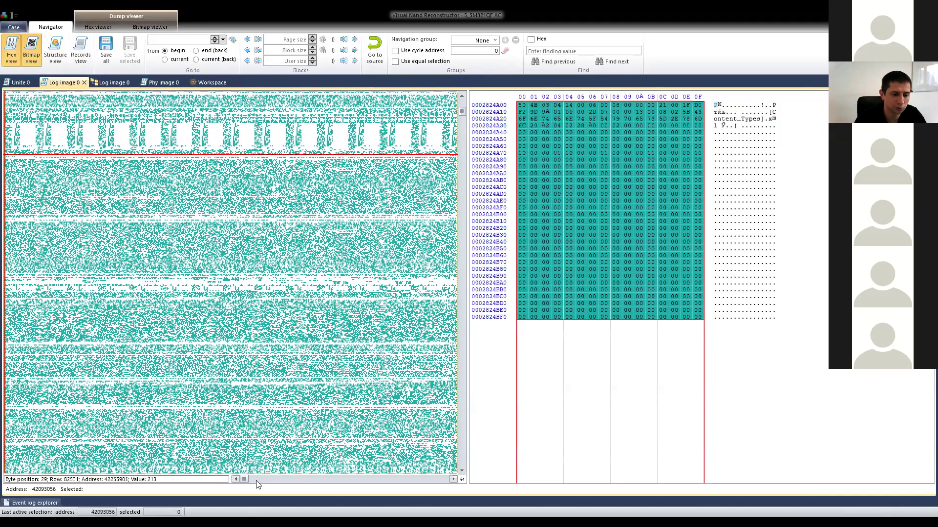
mouse_move(246, 481)
left_mouse_down()
mouse_move(486, 498)
mouse_move(243, 481)
left_mouse_up()
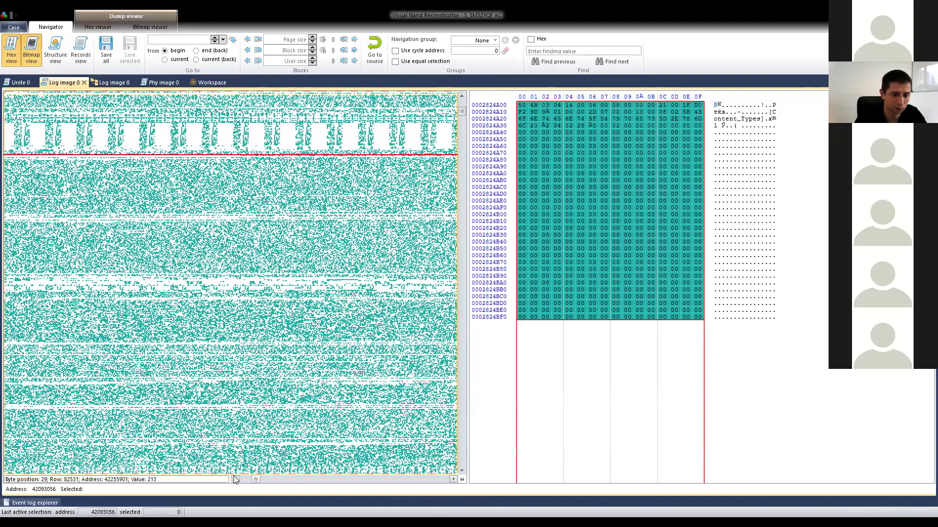
left_click(18, 83)
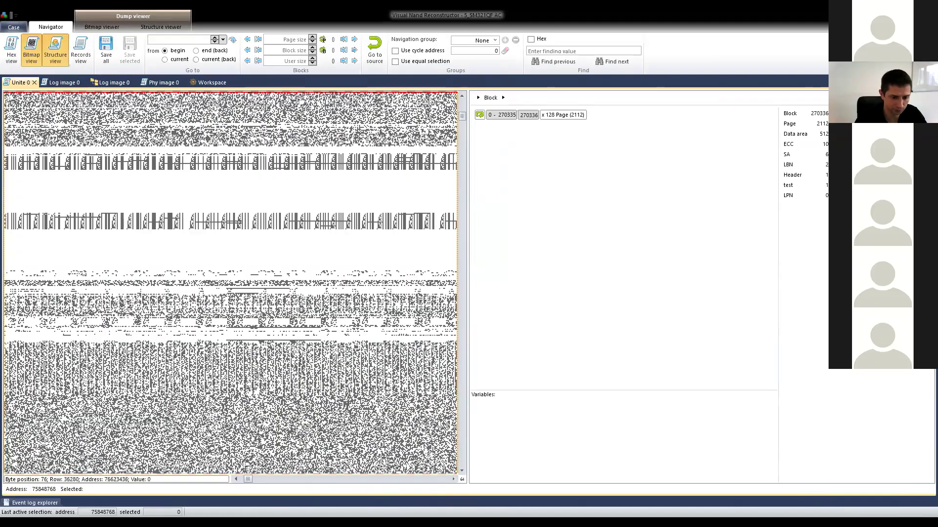
Bring the spare area at the page ends into view and descend through Page and SA to the LBN field.
left_click_drag(249, 482, 448, 496)
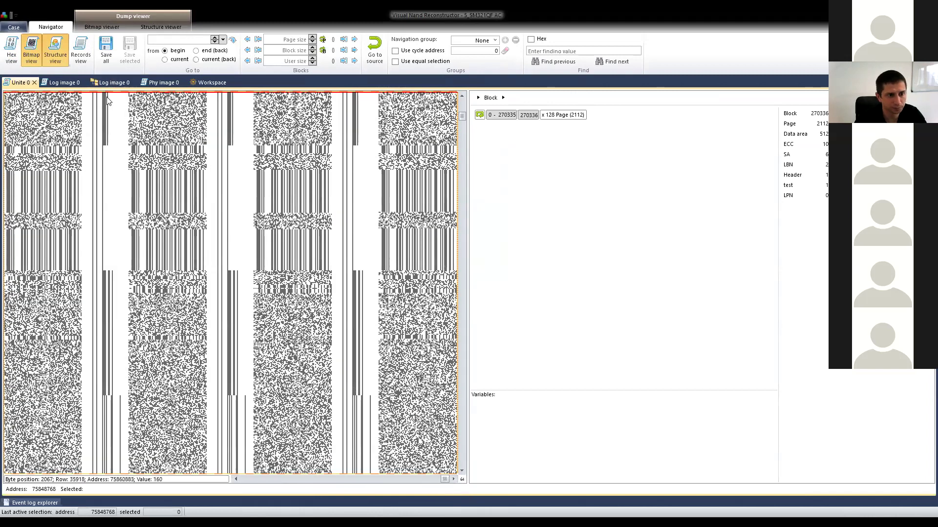
scroll(122, 119, "up", 3)
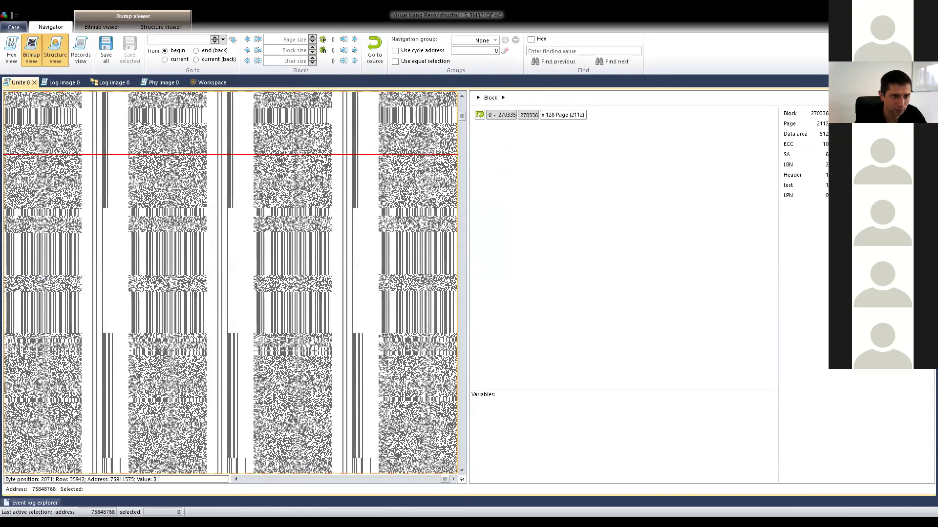
left_click(532, 116)
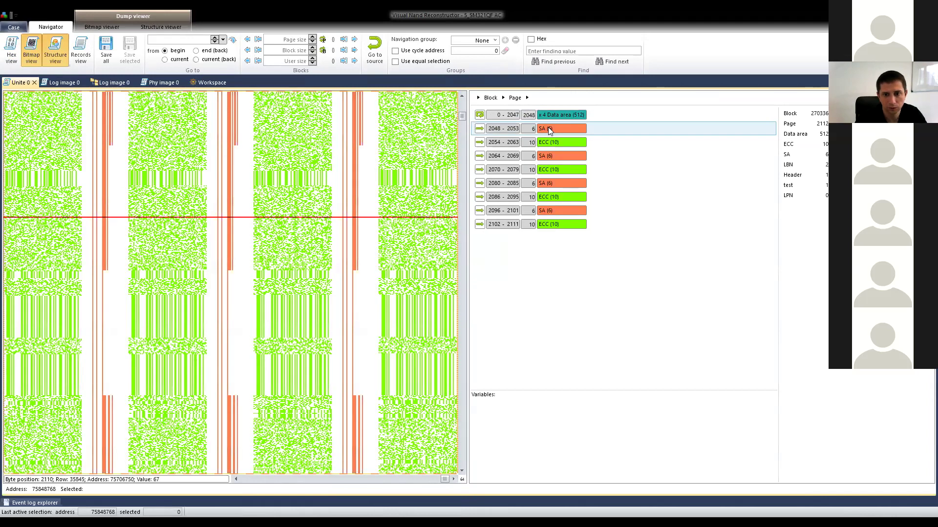
left_click(549, 130)
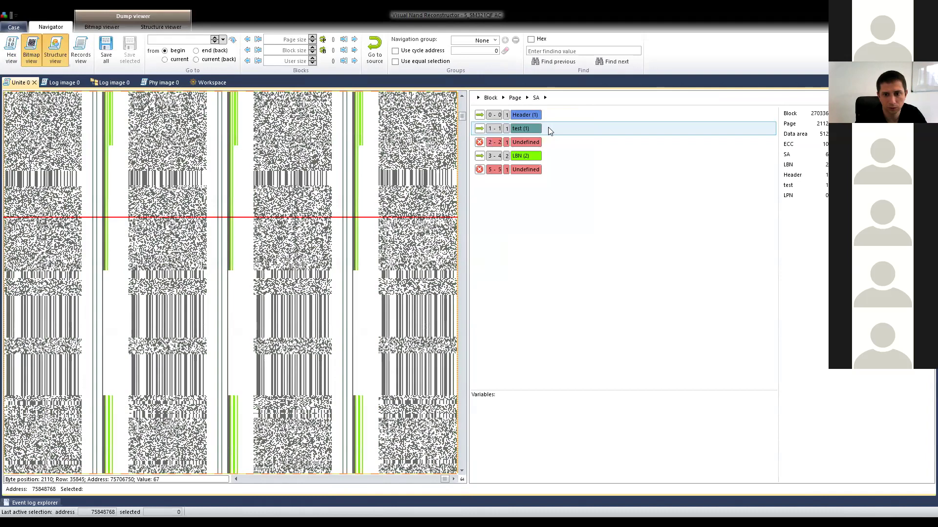
left_click(524, 157)
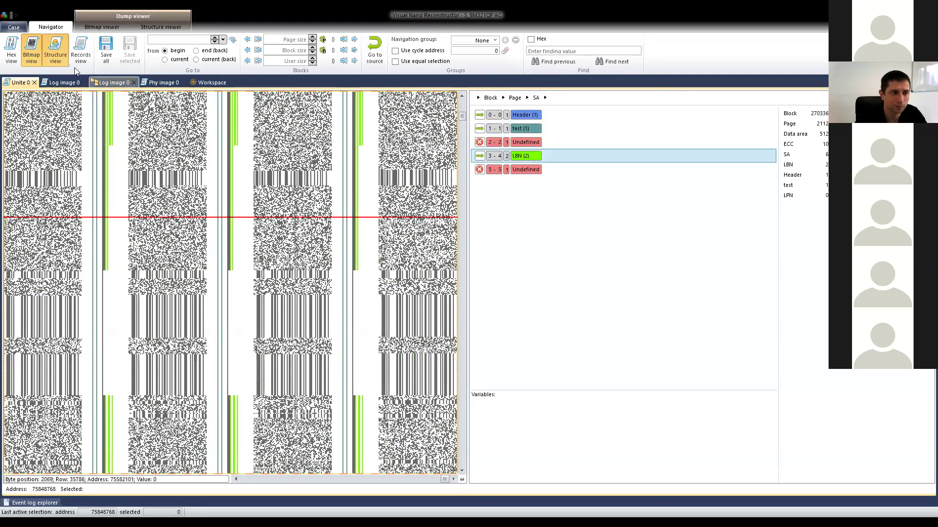
Show the Unite 0 dump in hex and examine the two LBN bytes of the source page's first spare area.
left_click(12, 49)
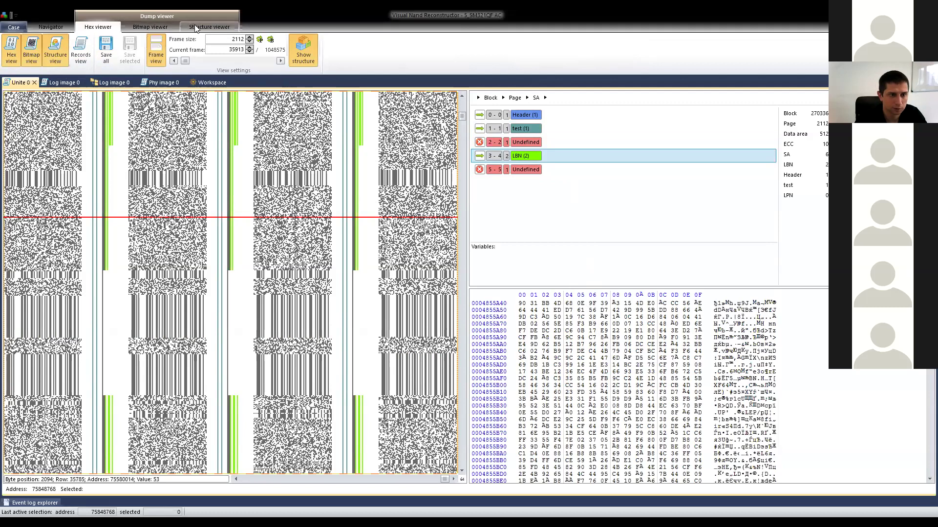
left_click(209, 27)
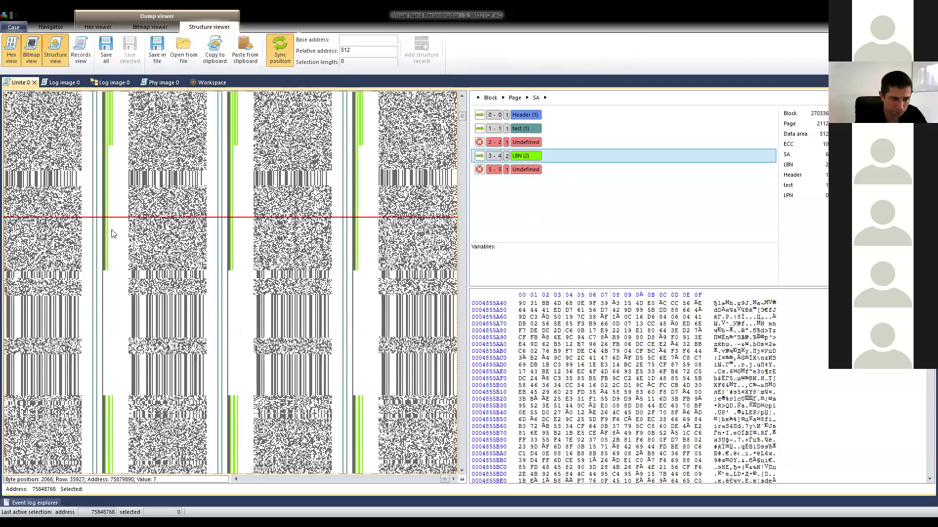
scroll(765, 345, "down", 3)
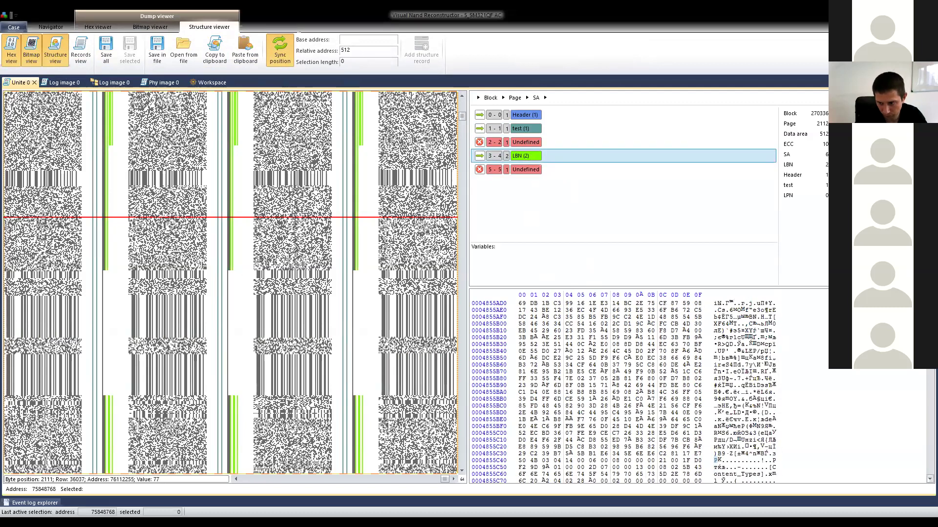
scroll(745, 380, "down", 11)
left_click_drag(921, 374, 921, 475)
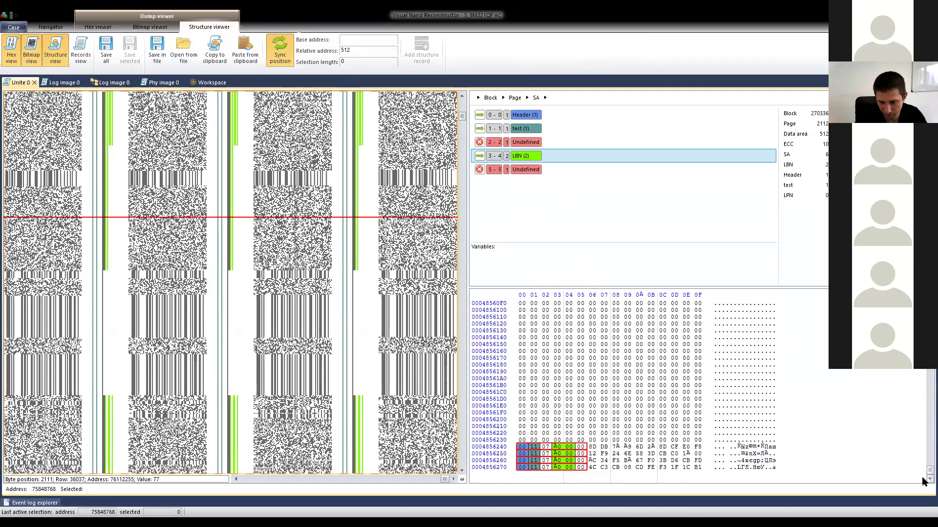
left_click(558, 447)
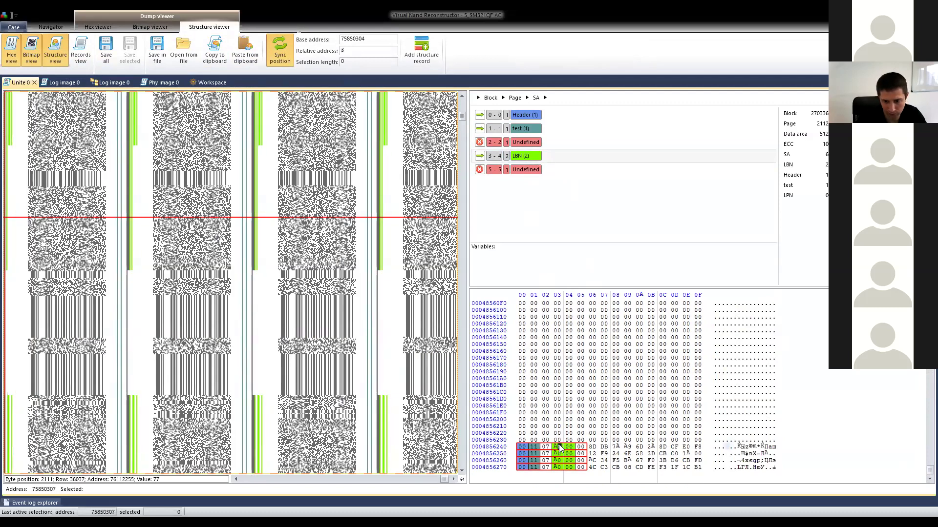
left_click(568, 448)
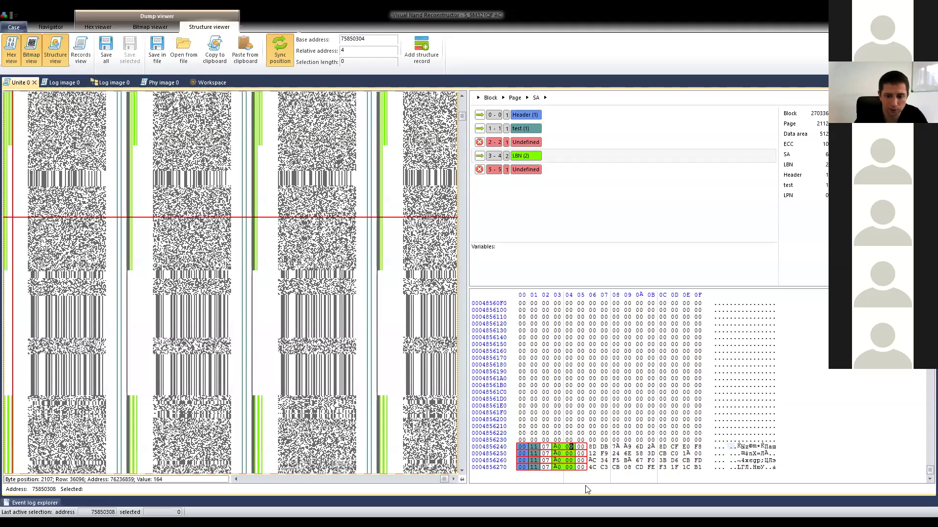
Open Markers table 0 to look through its LBN chain, and return to the logical image element in the workspace.
left_click(59, 81)
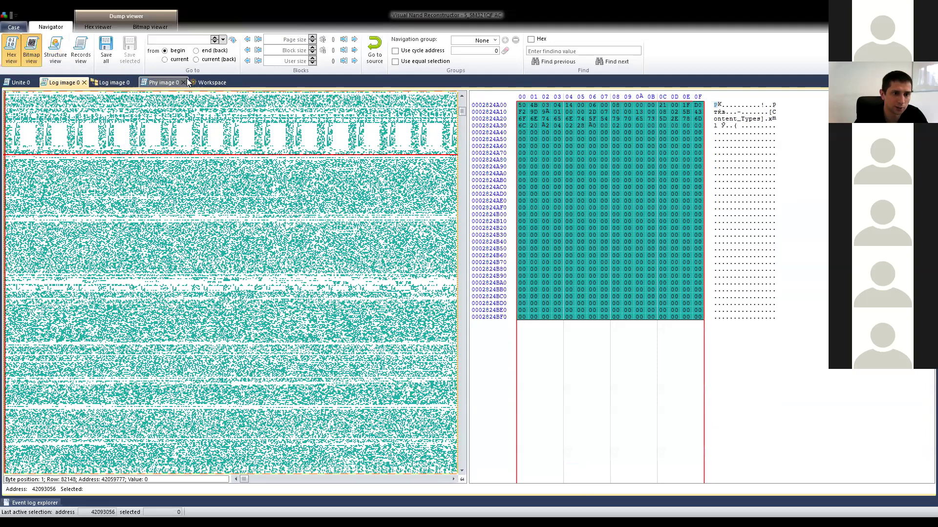
left_click(210, 82)
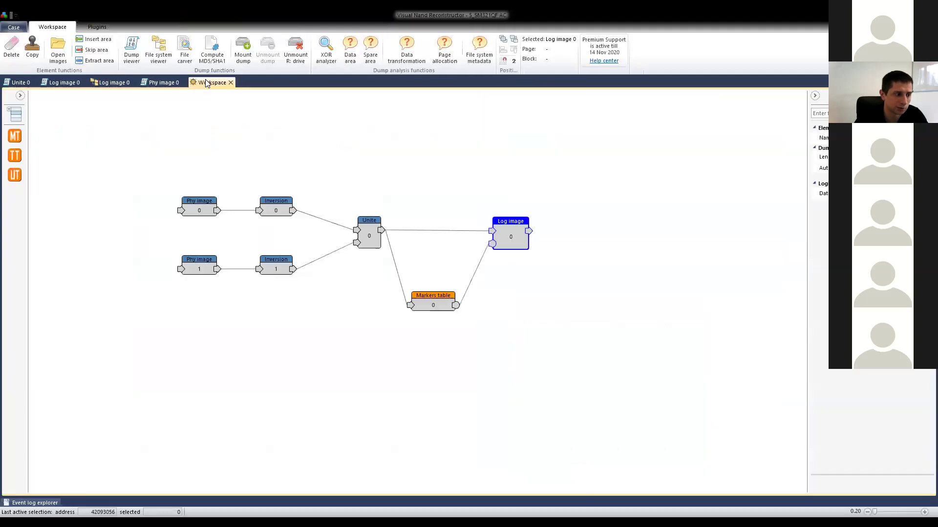
double_click(431, 305)
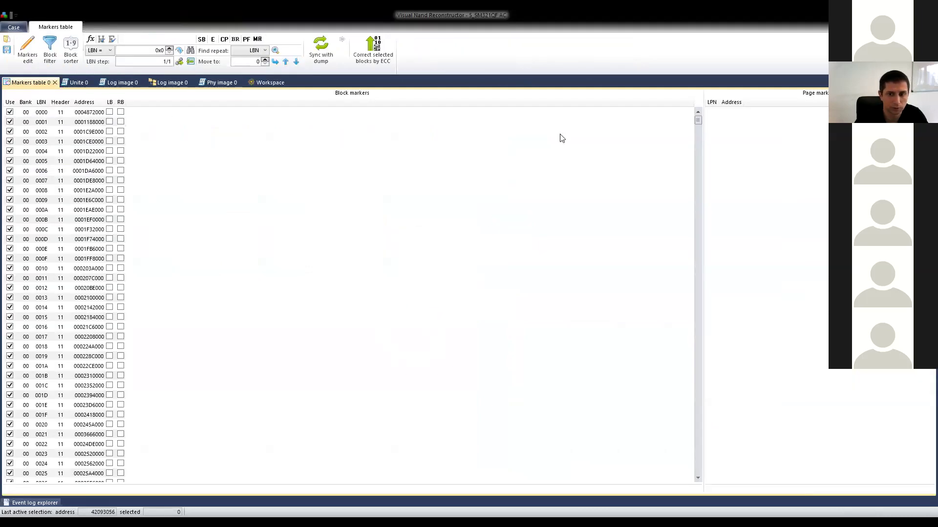
left_click_drag(699, 132, 697, 234)
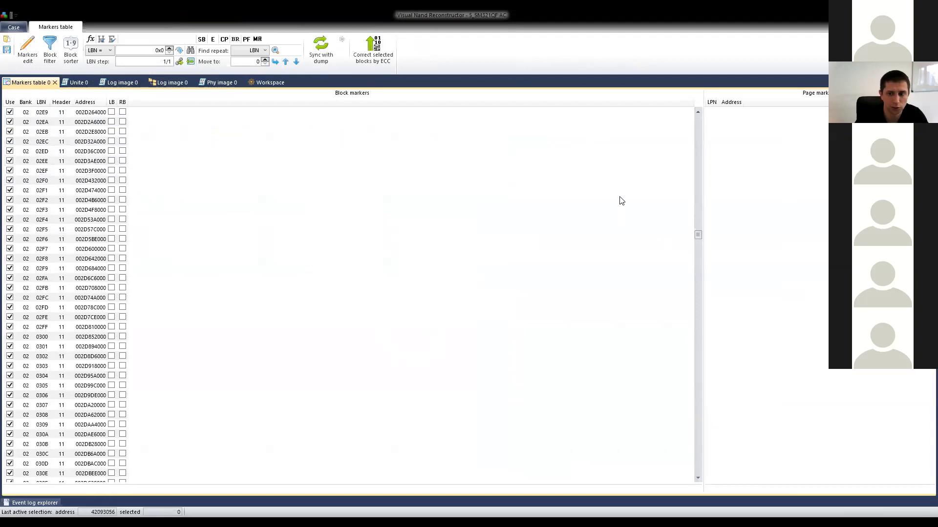
left_click(272, 82)
left_click(506, 234)
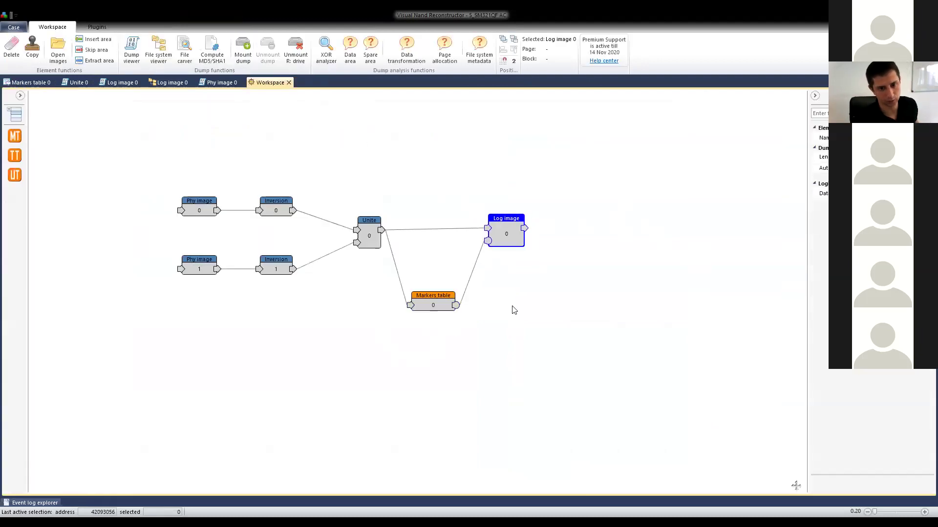
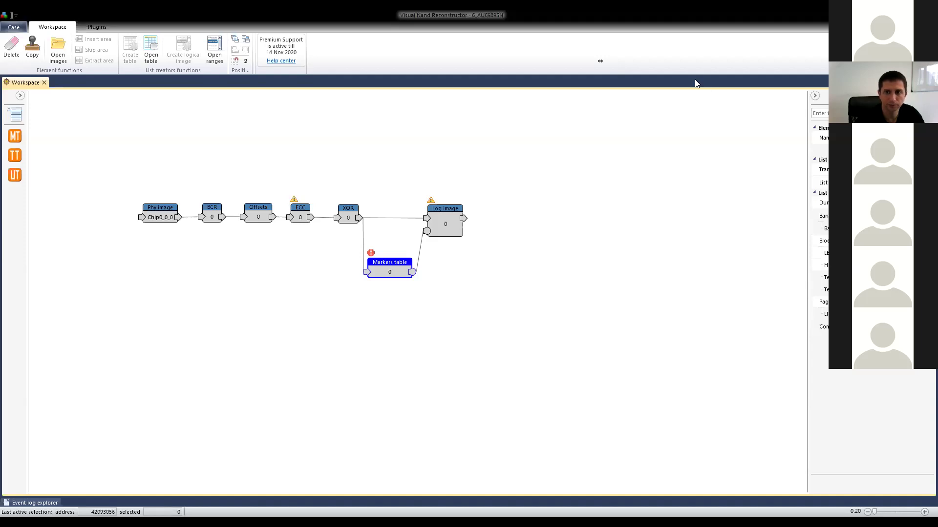
Look over the elements of the other case, view the physical image Chip0_0_0 as a bitmap and close it.
left_click(166, 210)
left_click(267, 208)
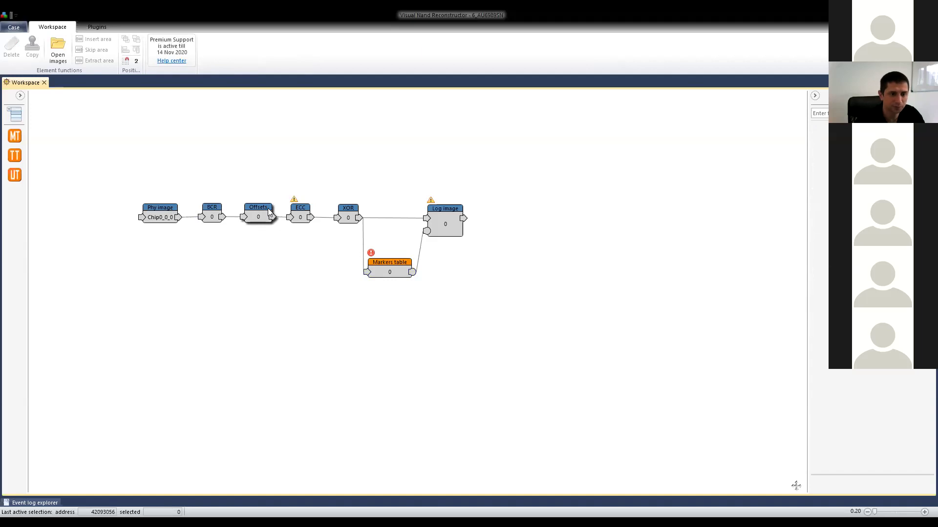
left_click(389, 267)
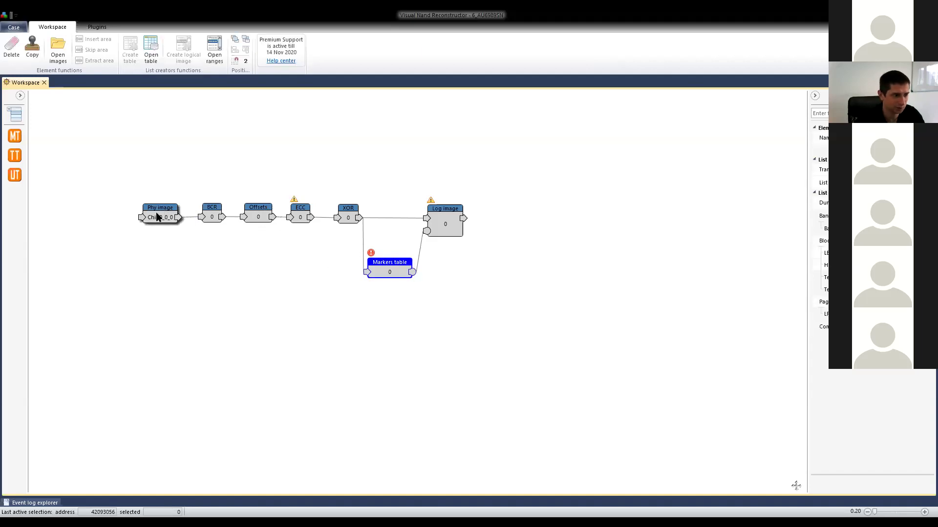
double_click(156, 218)
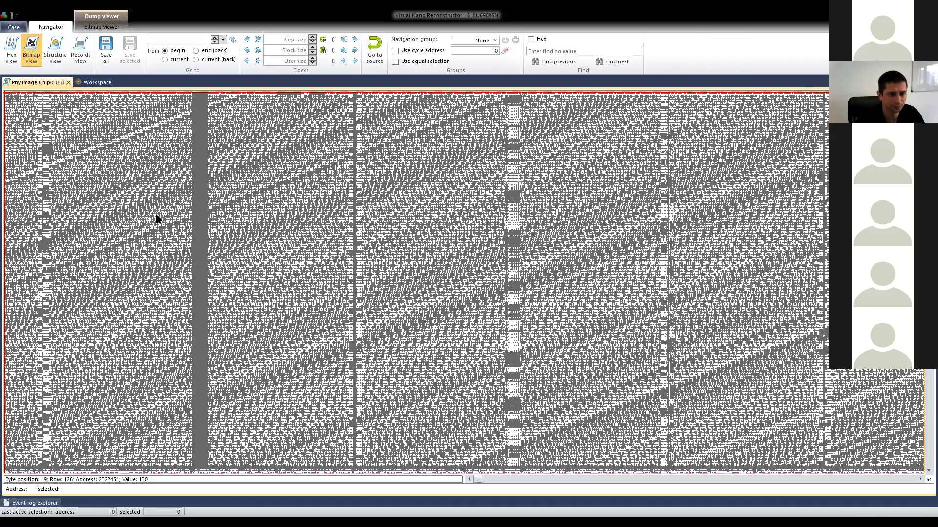
left_click(69, 82)
Check the Offsets and BCR elements, and reopen the bitmap of Chip0_0_0 to examine its raw data pattern.
left_click(245, 219)
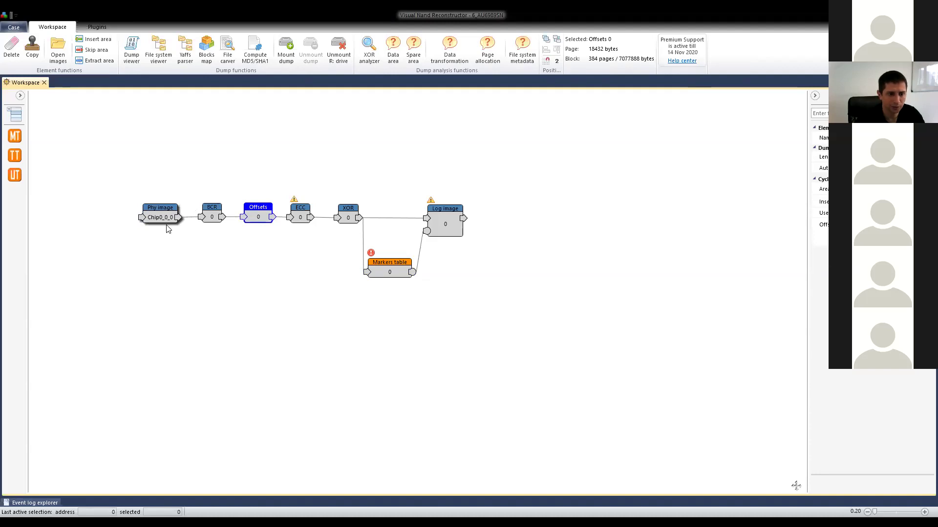
left_click(213, 211)
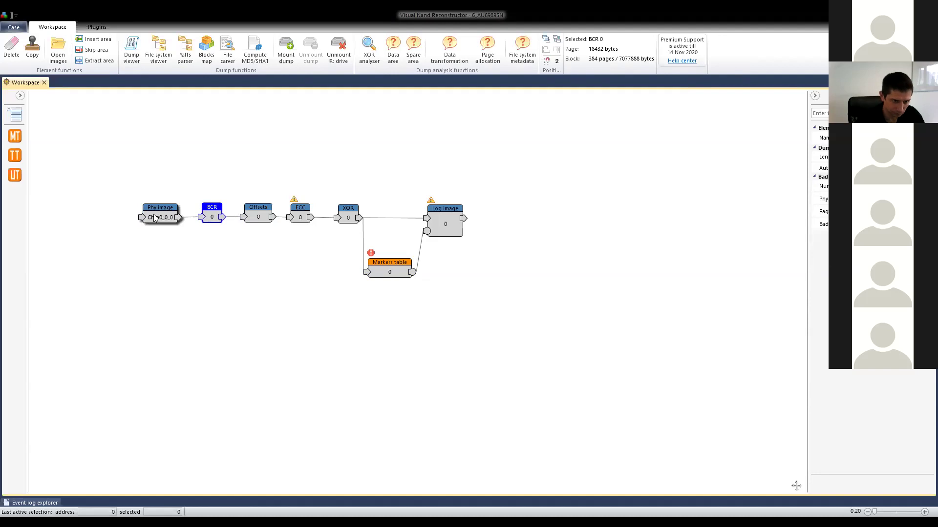
double_click(153, 215)
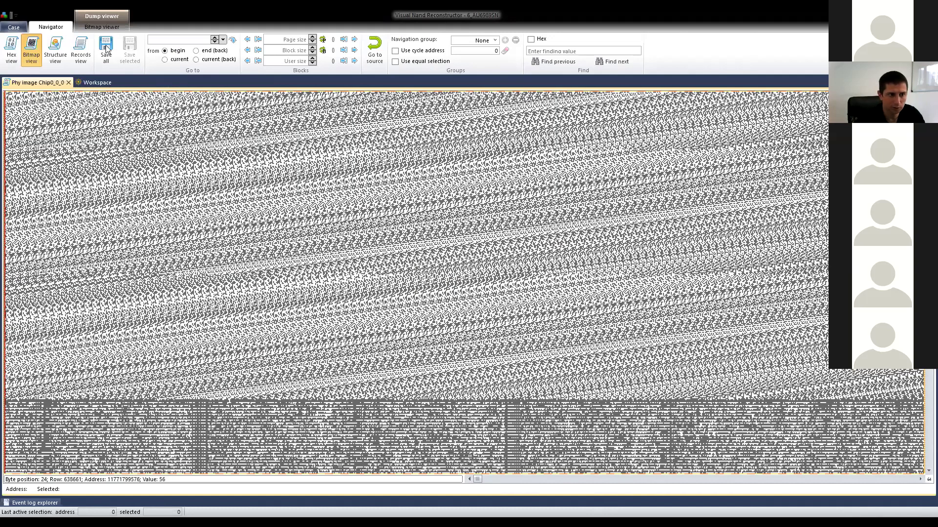
Show the structure of the Chip0_0_0 image and look through its page layout of data area, SA and ECC fields.
left_click(55, 49)
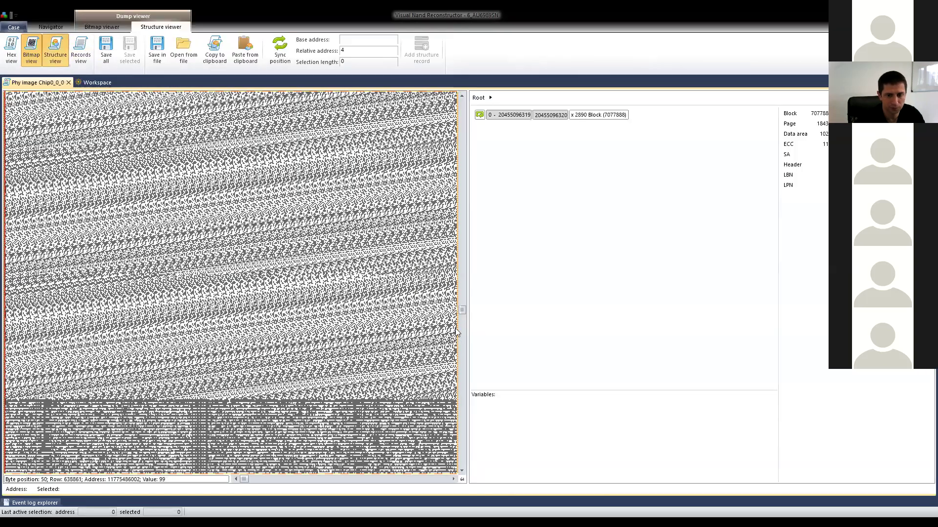
double_click(517, 116)
double_click(517, 116)
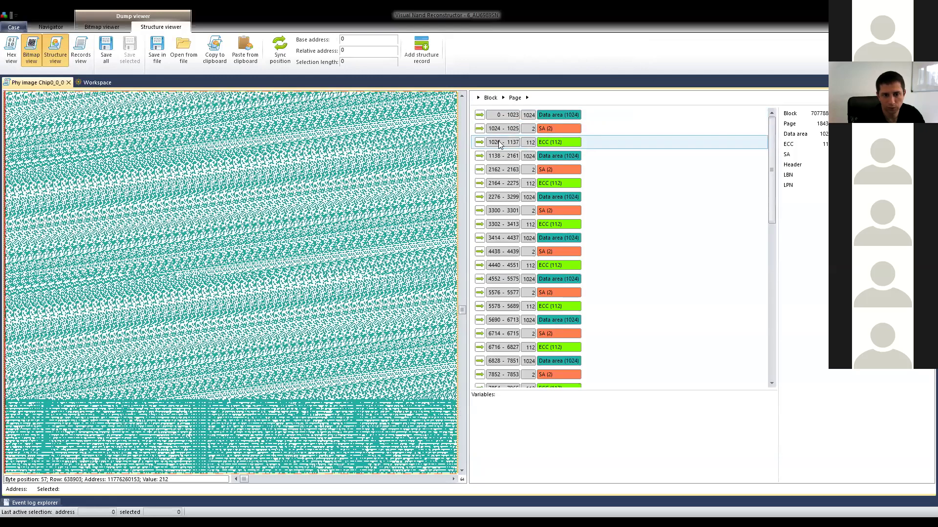
scroll(511, 229, "down", 8)
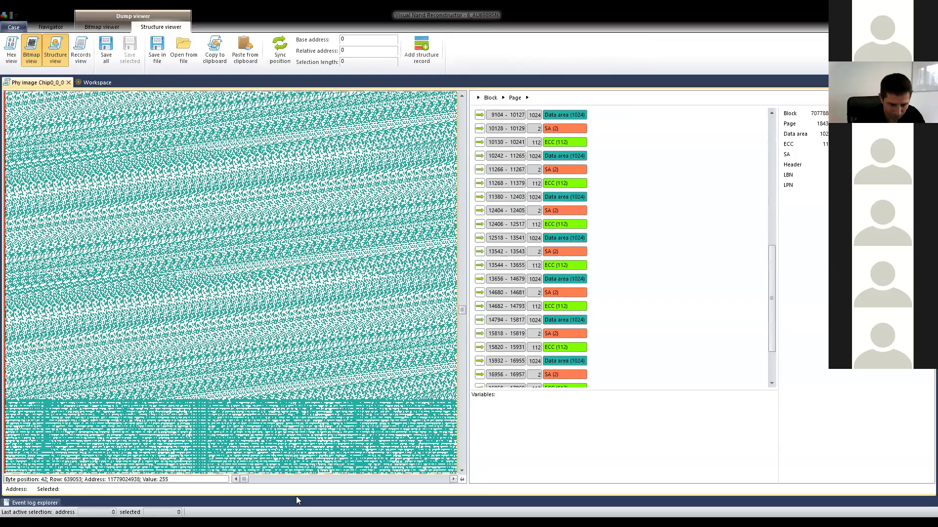
Examine the Chip0_0_0 bitmap pattern further along the page and across neighbouring blocks, and close the physical image.
left_click(269, 482)
left_click_drag(269, 482, 308, 483)
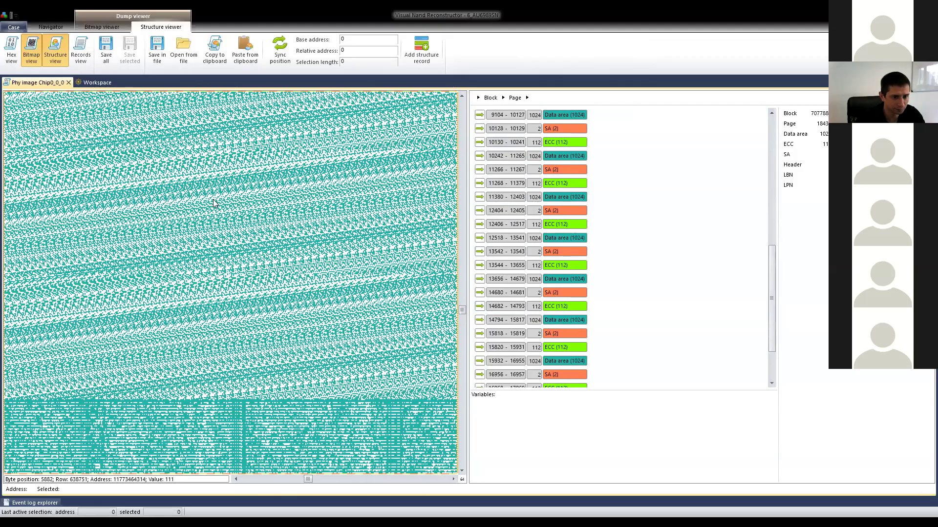
scroll(208, 218, "up", 3)
scroll(208, 218, "down", 5)
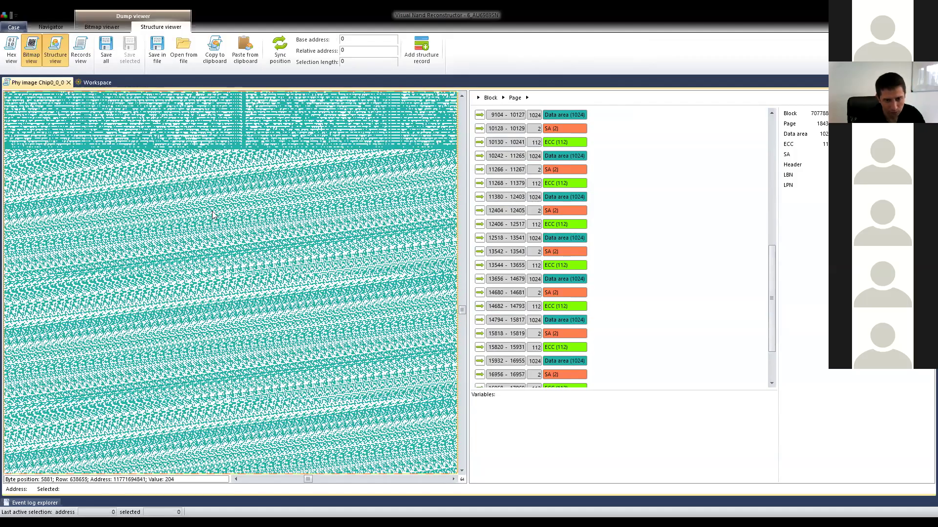
scroll(212, 215, "down", 5)
scroll(213, 215, "down", 5)
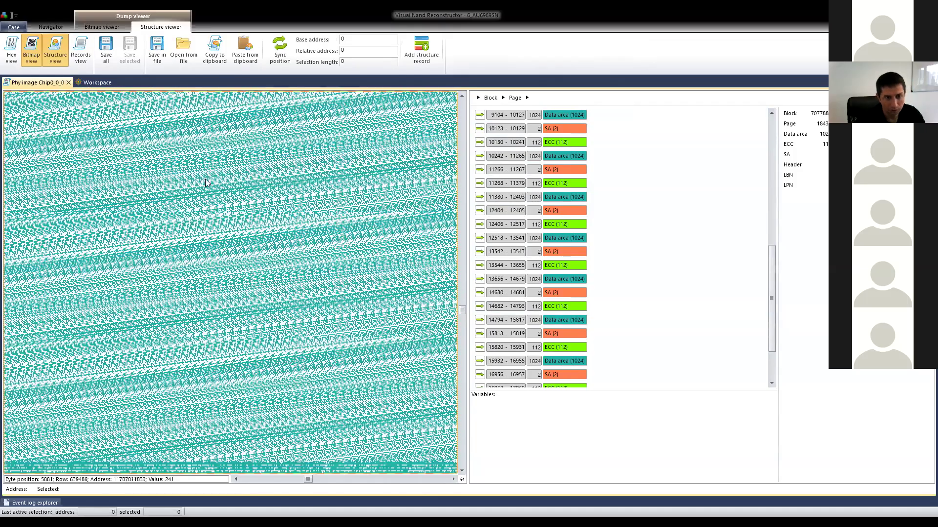
left_click_drag(308, 480, 409, 491)
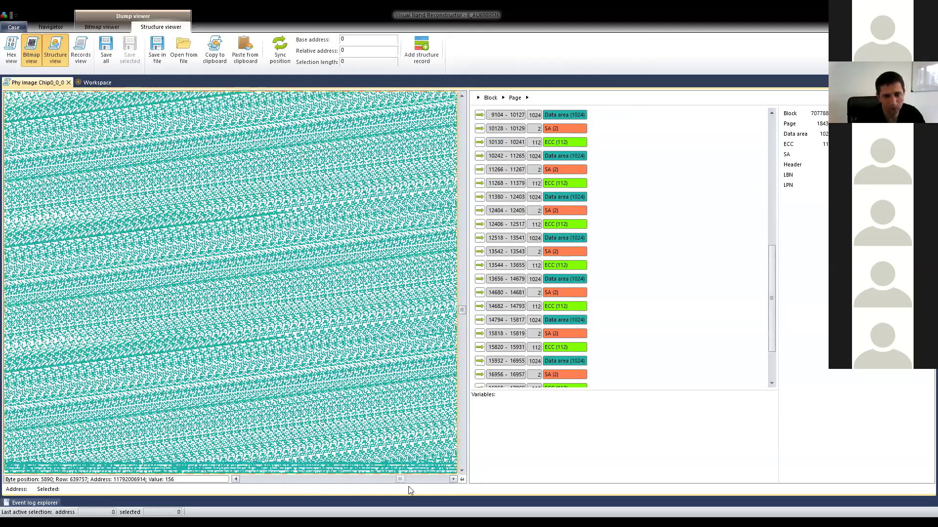
left_click(68, 82)
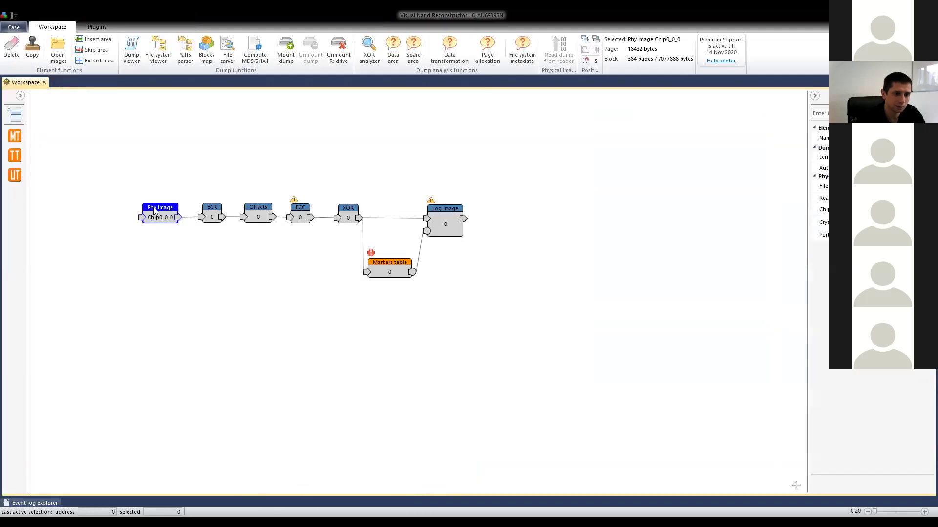
View the BCR 0 dump as a bitmap, close it, and reopen BCR 0 in its editor to examine plane 0.
double_click(211, 216)
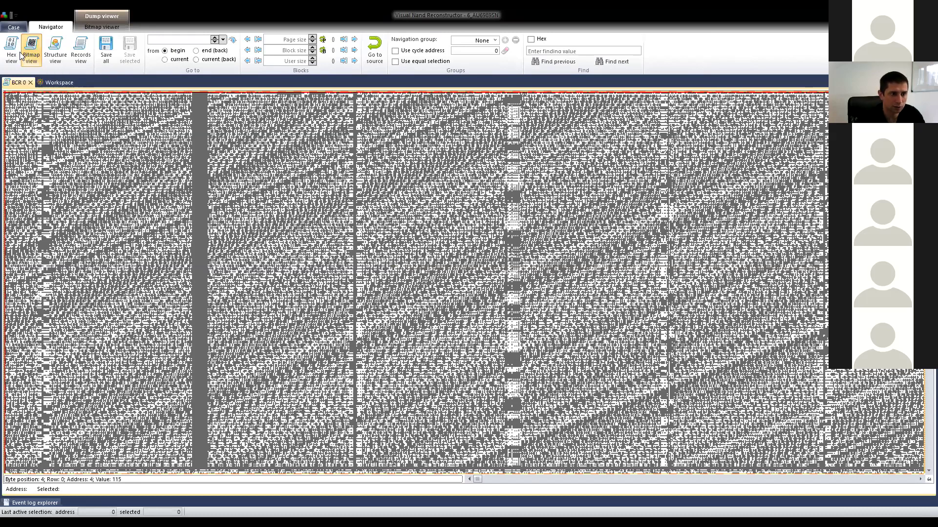
left_click(30, 83)
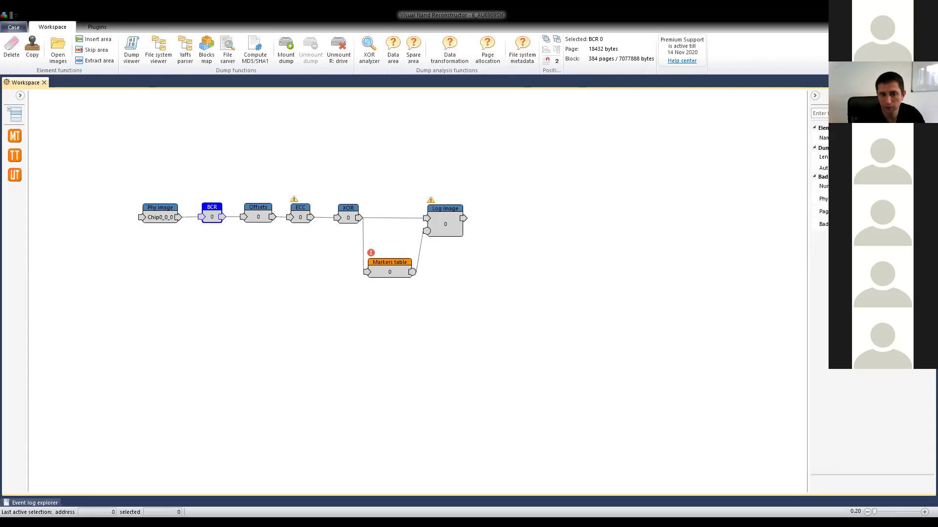
double_click(212, 216)
scroll(697, 105, "down", 8)
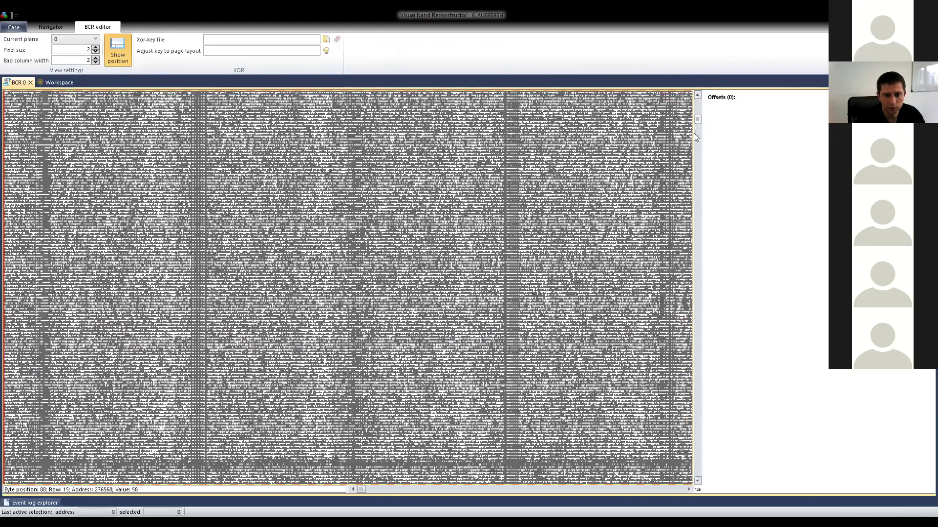
scroll(694, 136, "down", 15)
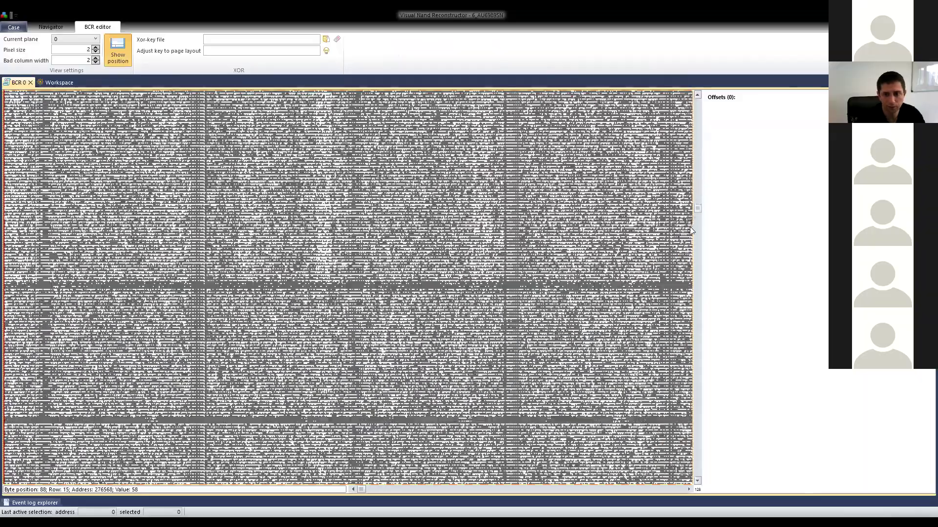
scroll(691, 230, "down", 16)
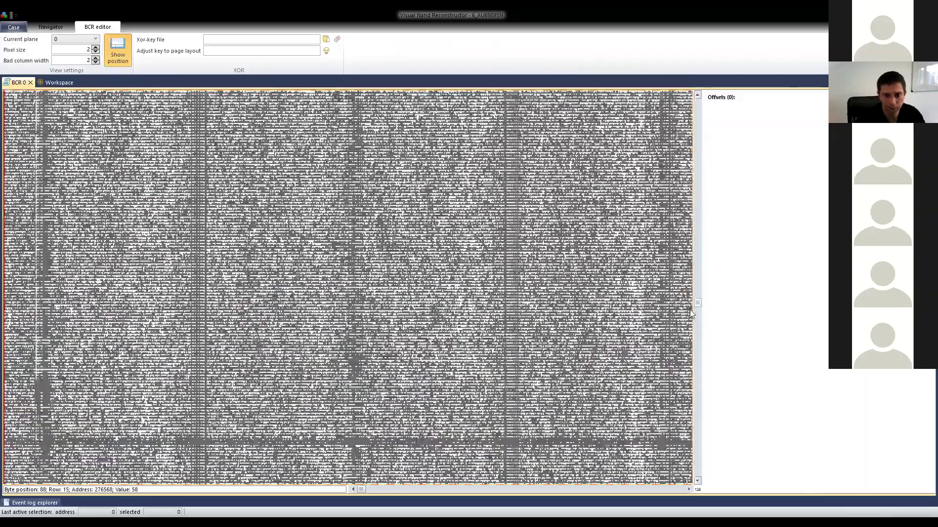
scroll(690, 313, "down", 18)
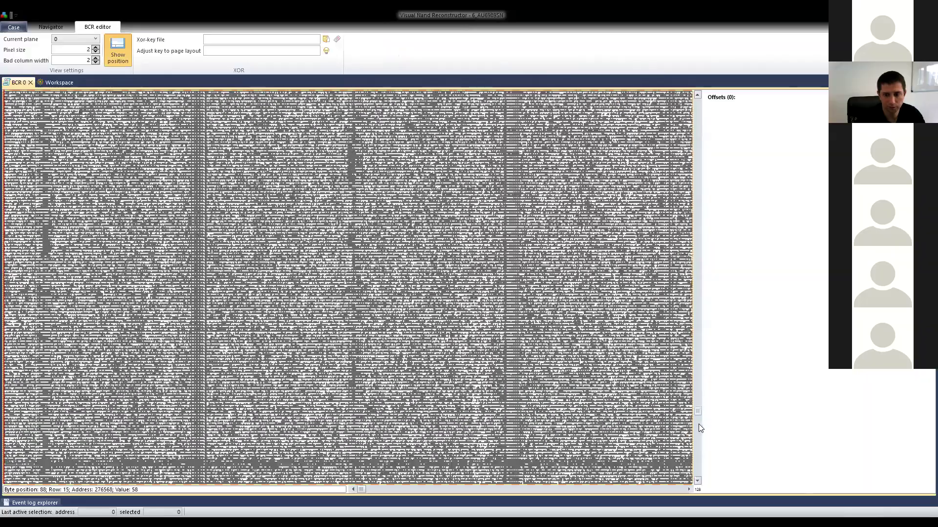
scroll(698, 429, "up", 15)
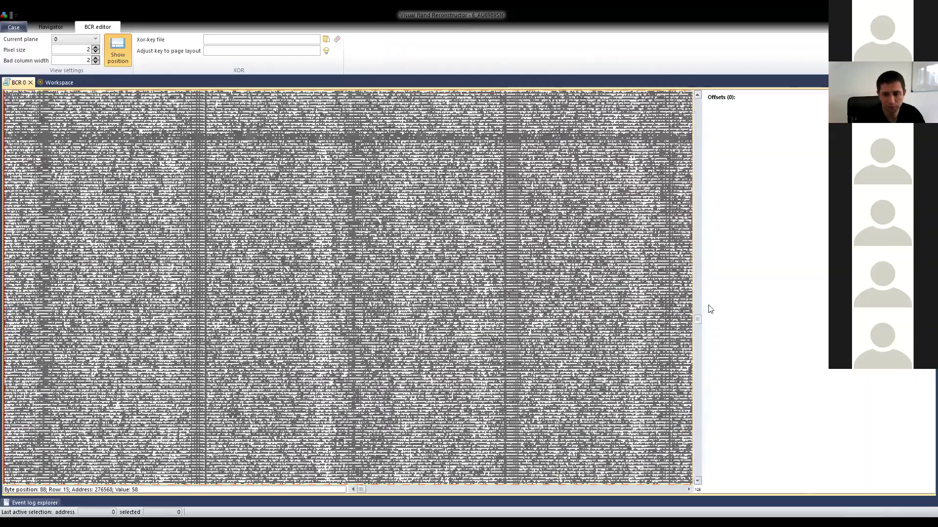
left_click_drag(697, 318, 691, 98)
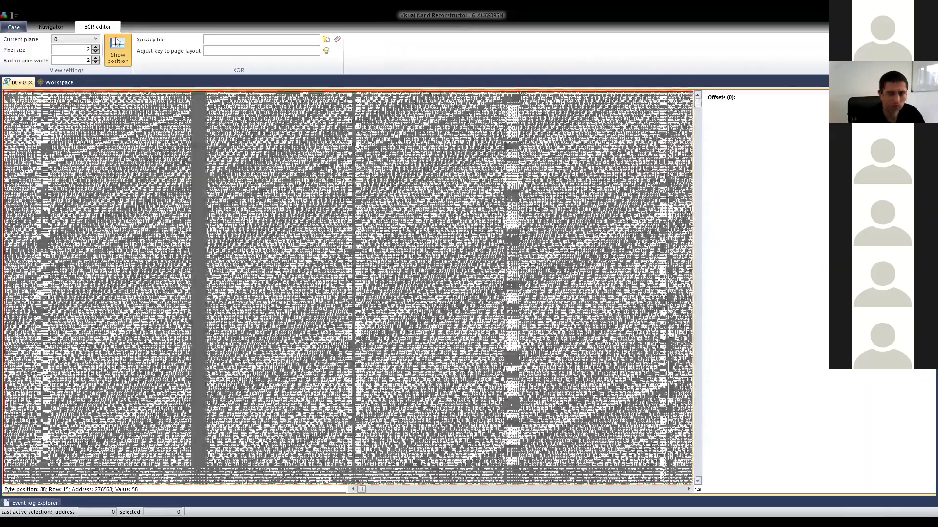
Switch the BCR 0 editor to plane 1, examine the marked bad columns in the bitmap, and close the editor.
left_click(75, 39)
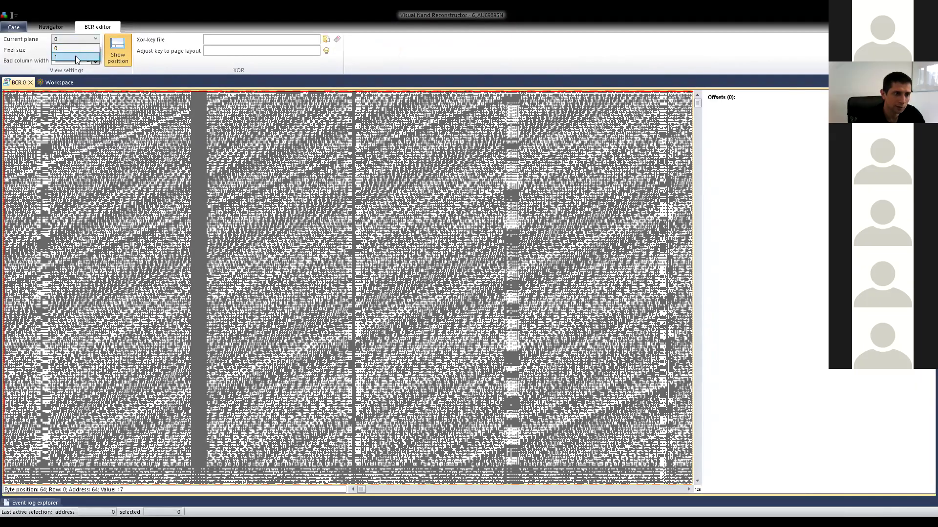
left_click(76, 57)
left_click_drag(697, 103, 697, 135)
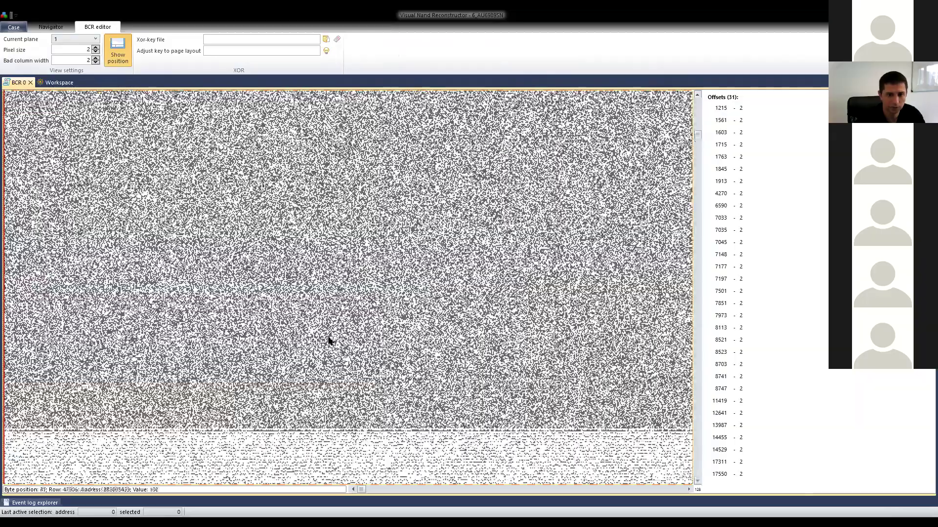
scroll(328, 340, "down", 5)
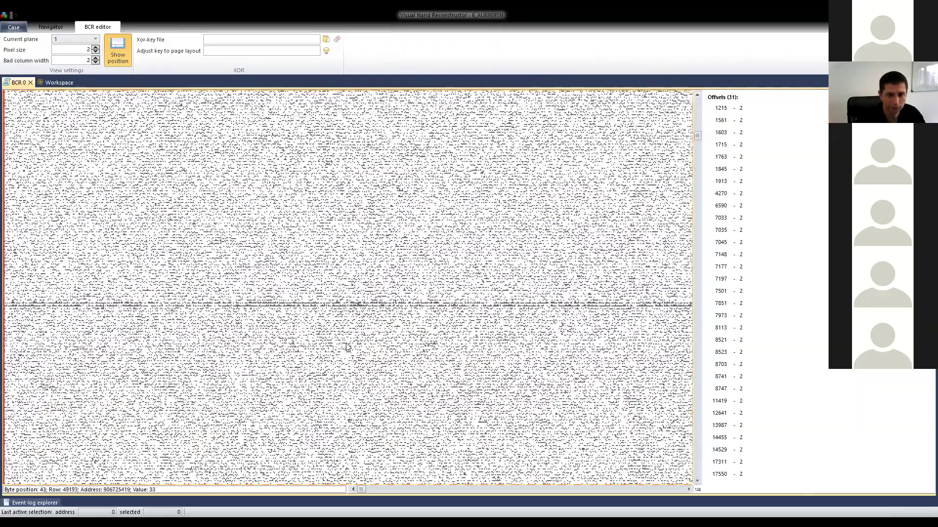
scroll(346, 347, "down", 5)
left_click_drag(363, 489, 387, 492)
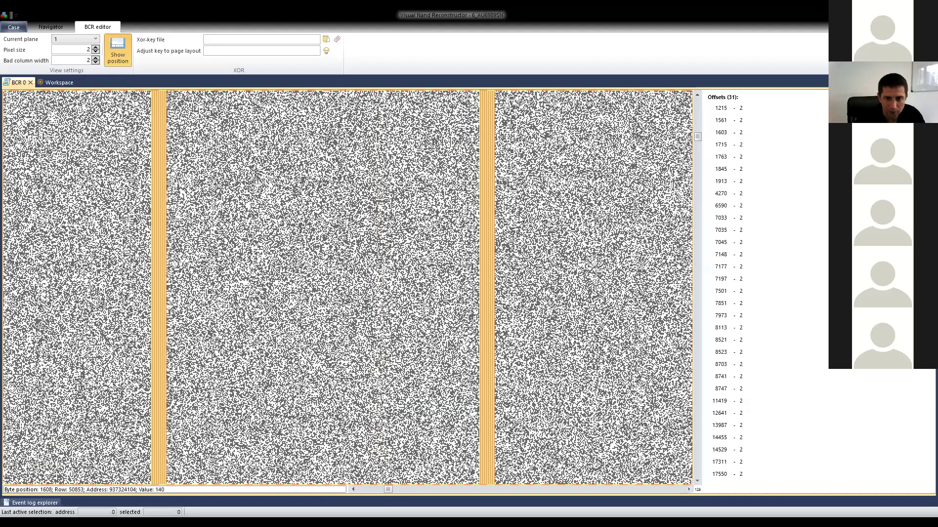
left_click(30, 82)
Add a second BCR element from the dump operations to the workspace and connect it to physical image Chip0_0_0.
left_click(15, 114)
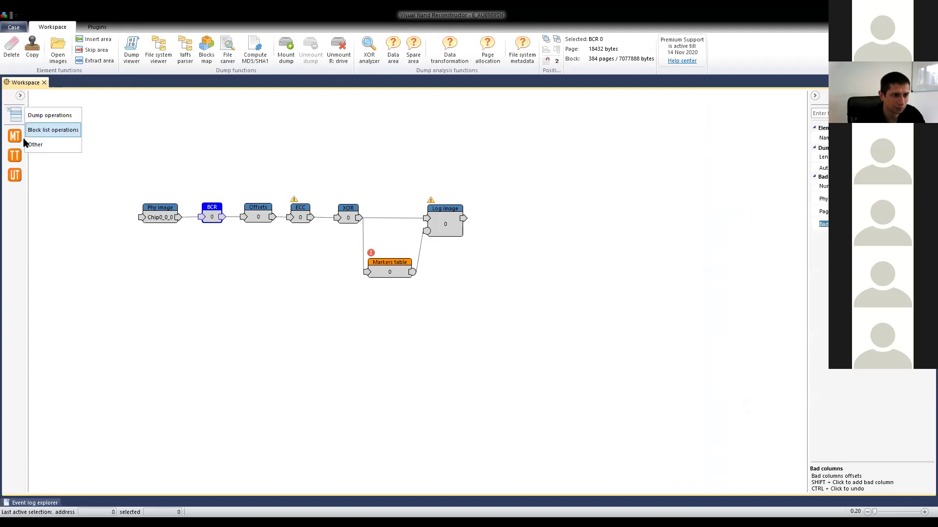
left_click(50, 116)
left_click_drag(14, 175, 255, 330)
mouse_move(179, 219)
left_mouse_down()
mouse_move(245, 335)
mouse_move(253, 322)
mouse_move(228, 307)
left_mouse_up()
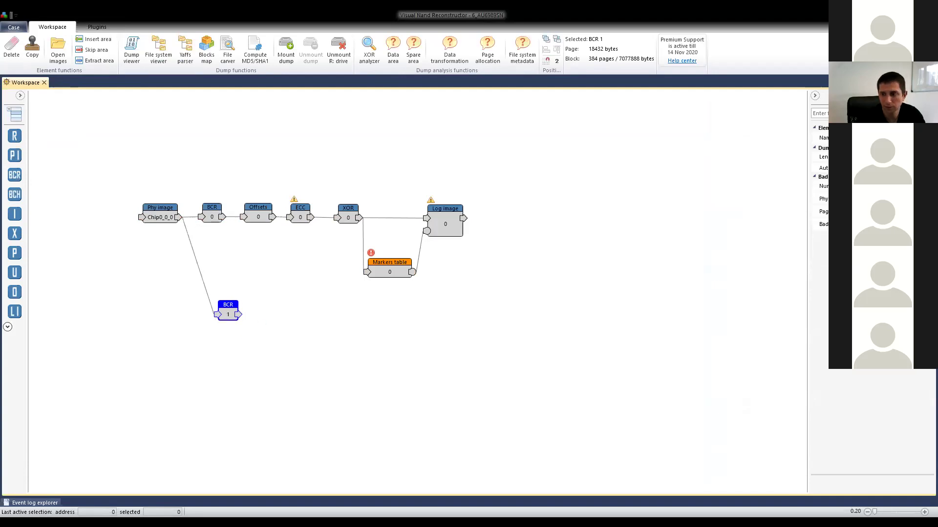
Open the new BCR 1 element in its editor, show plane 1 further down the dump, and set the pixel size to 1.
double_click(228, 308)
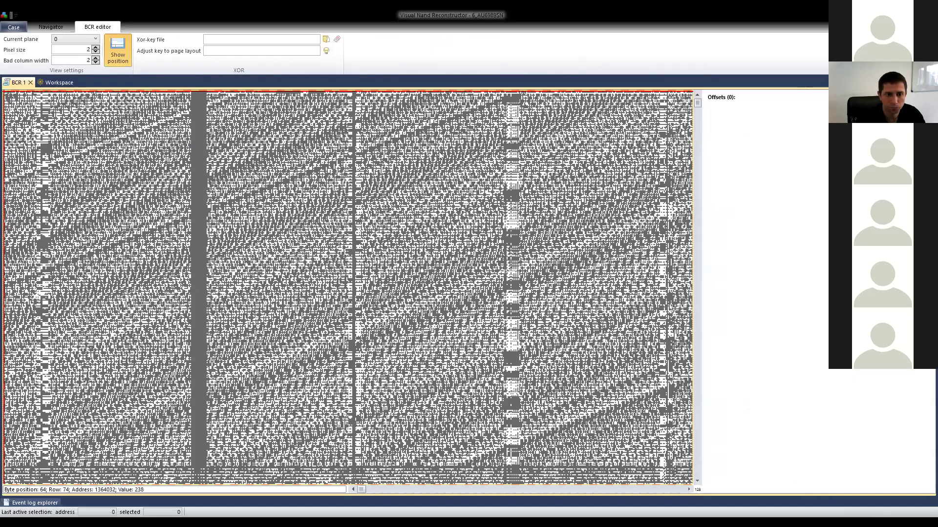
left_click(67, 40)
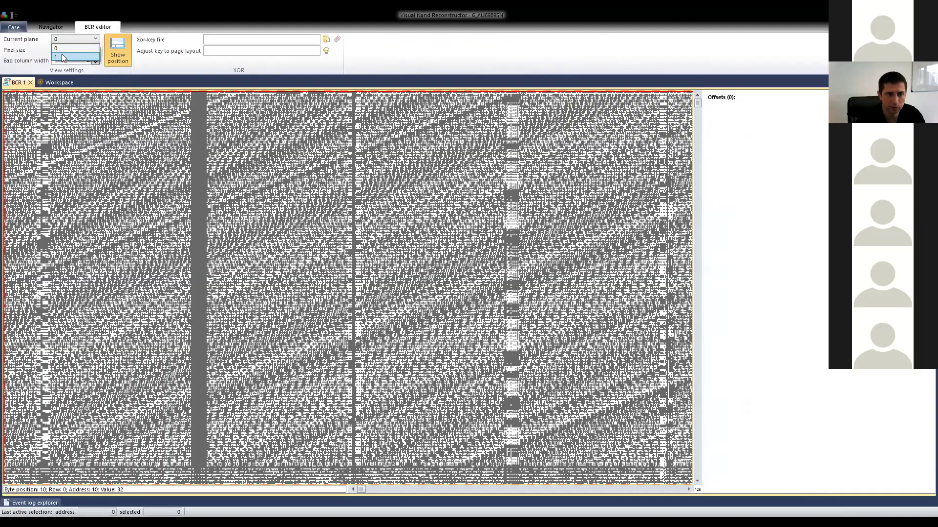
left_click(62, 54)
left_click_drag(697, 104, 696, 147)
left_click(209, 291)
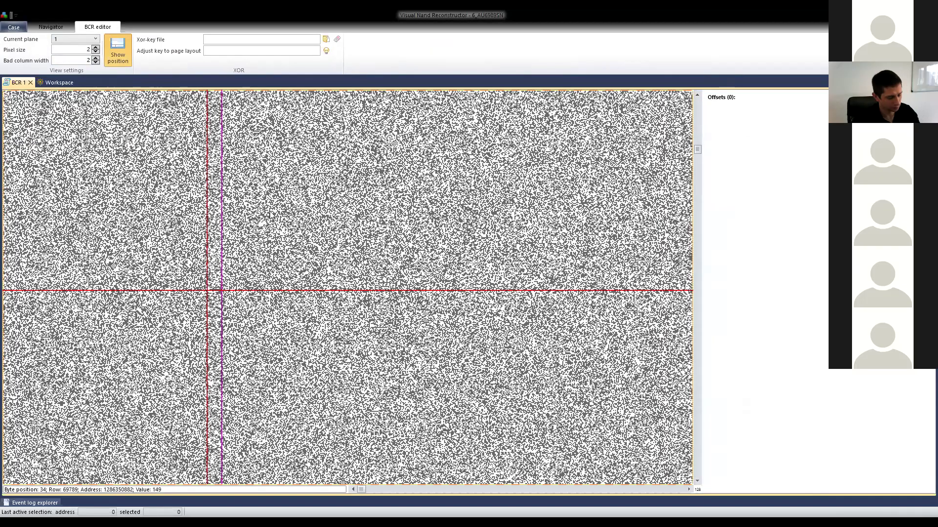
scroll(256, 230, "down", 1)
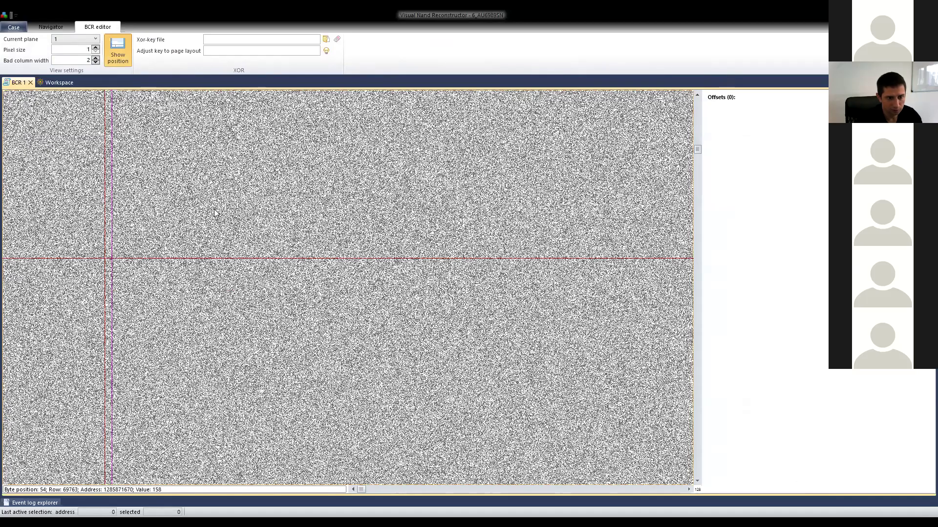
Examine the plane 1 dump across the page width for bad columns, ending at the one past byte position 4262.
scroll(215, 212, "right", 4)
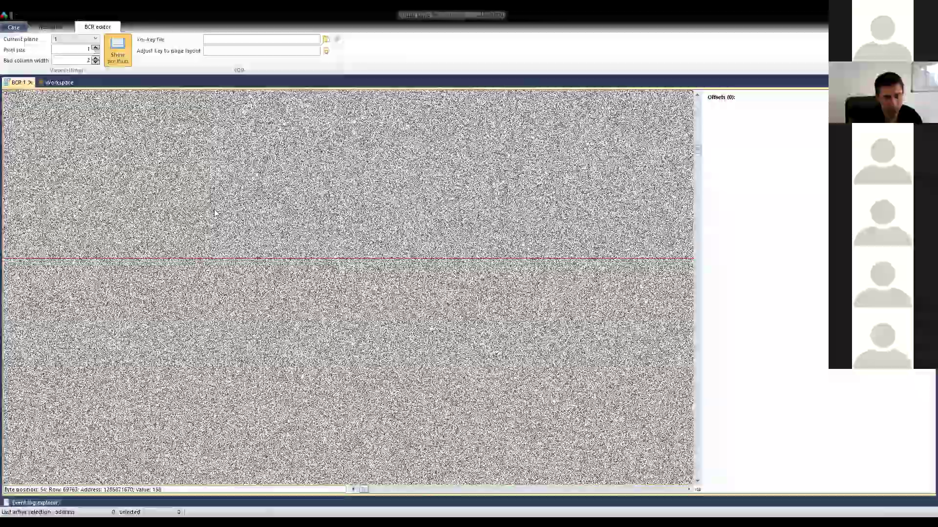
scroll(215, 213, "right", 4)
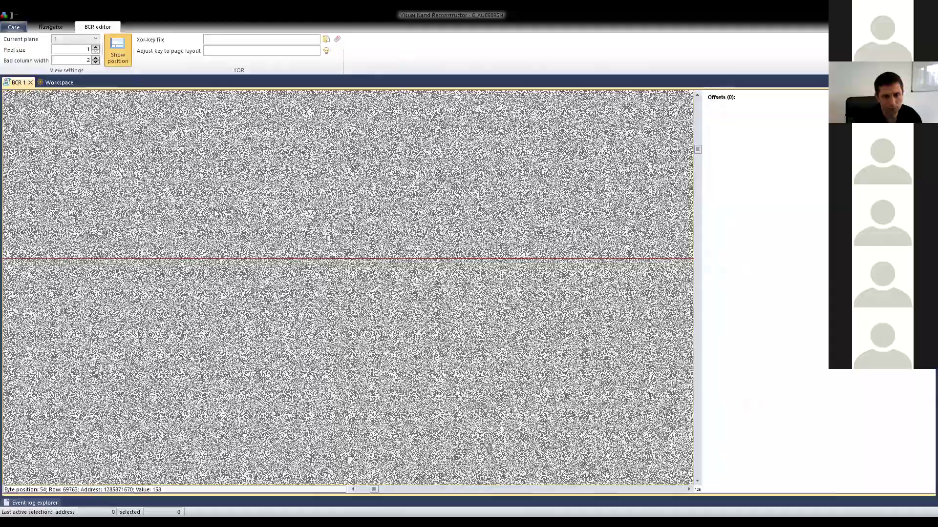
scroll(215, 213, "right", 3)
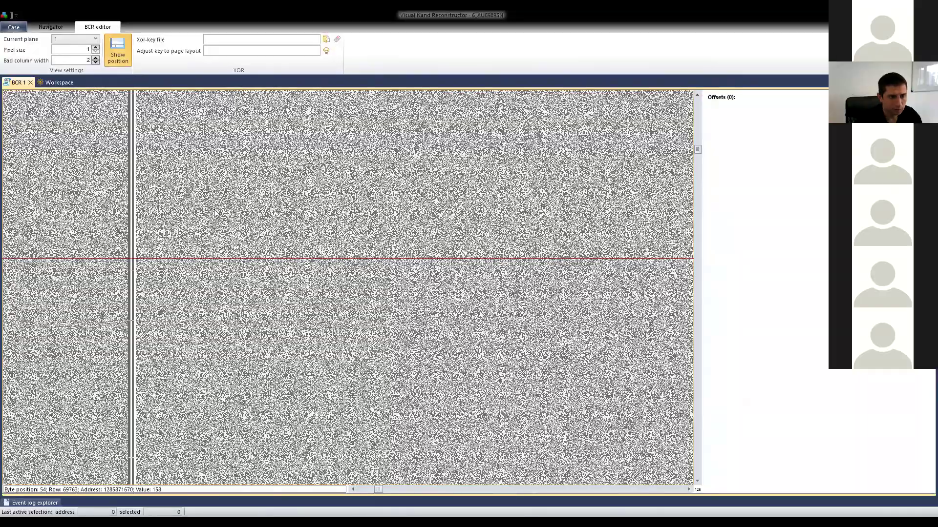
scroll(215, 212, "right", 2)
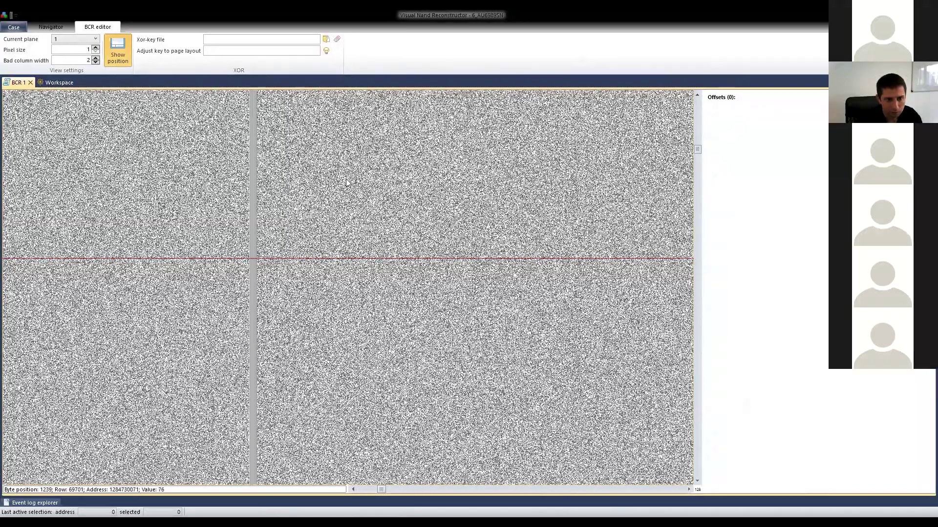
scroll(286, 218, "right", 3)
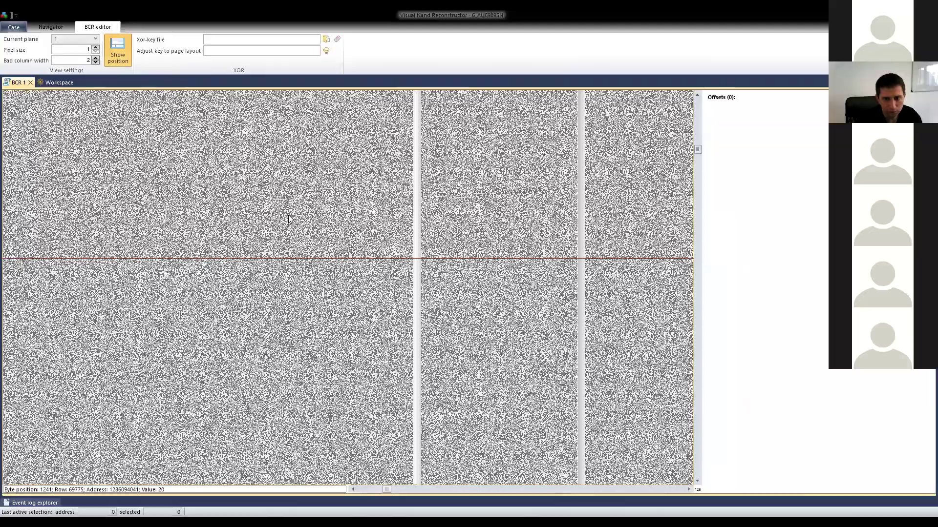
scroll(288, 218, "right", 3)
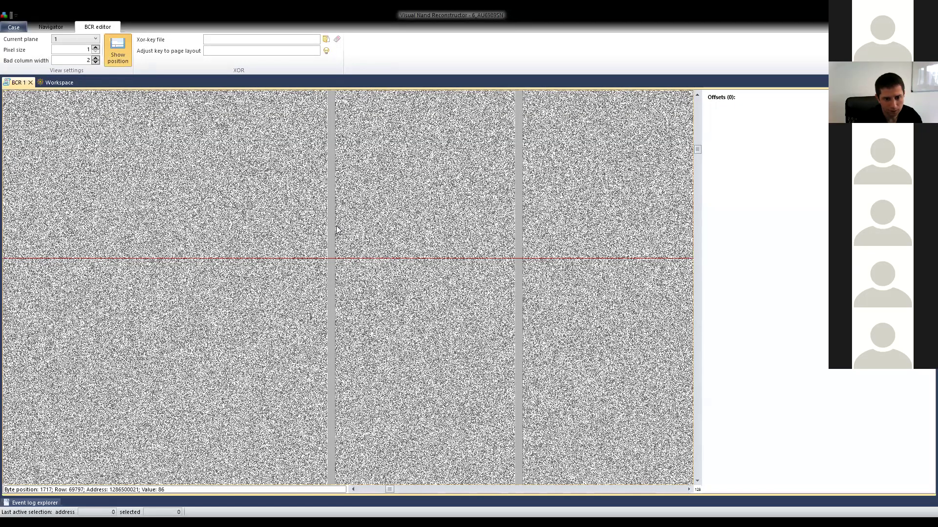
scroll(336, 229, "right", 3)
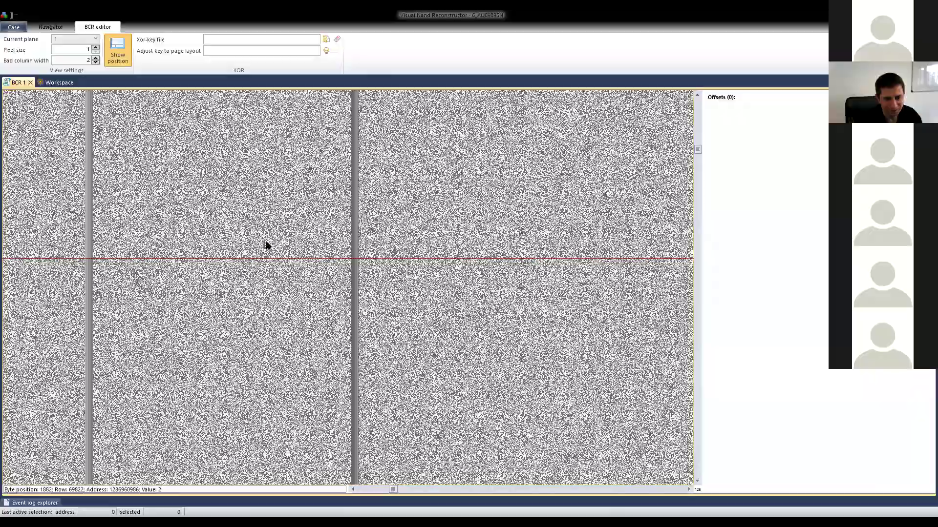
scroll(348, 239, "right", 3)
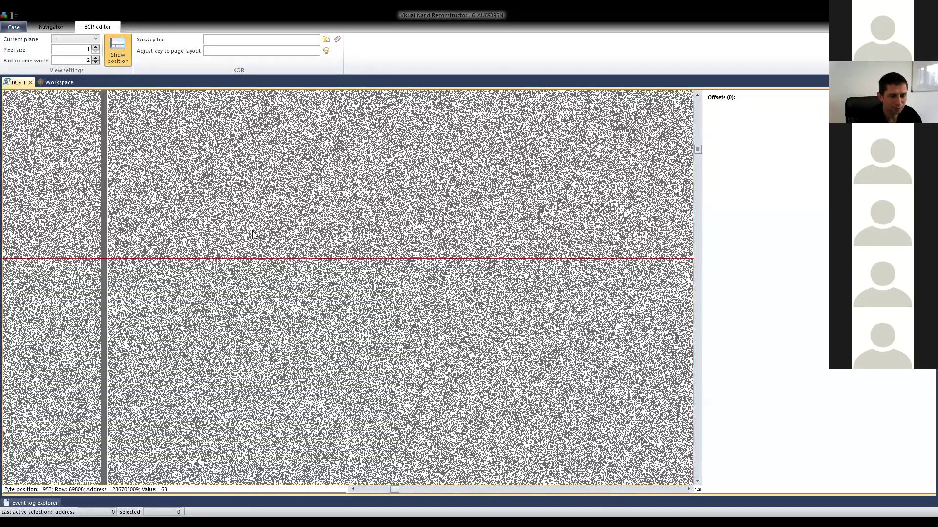
scroll(240, 229, "right", 4)
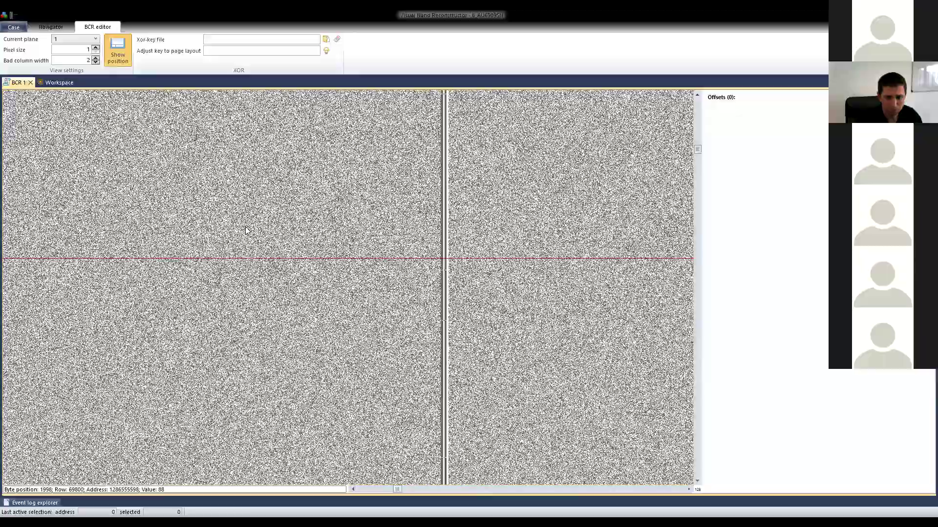
scroll(246, 231, "right", 4)
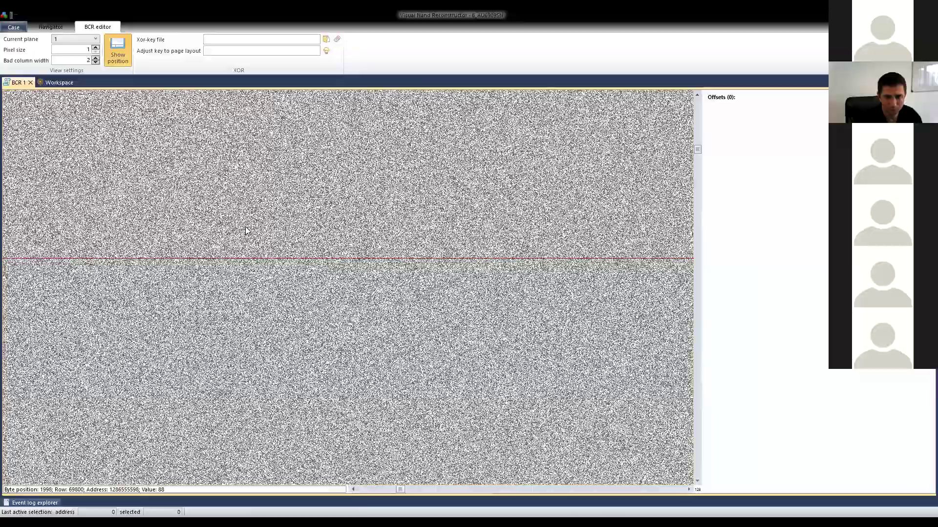
scroll(244, 225, "right", 3)
scroll(241, 217, "right", 5)
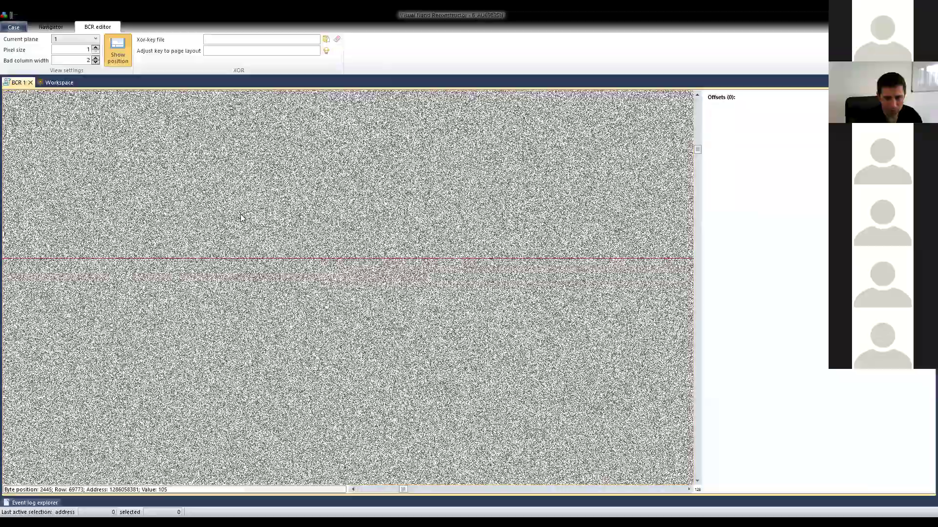
scroll(241, 218, "right", 8)
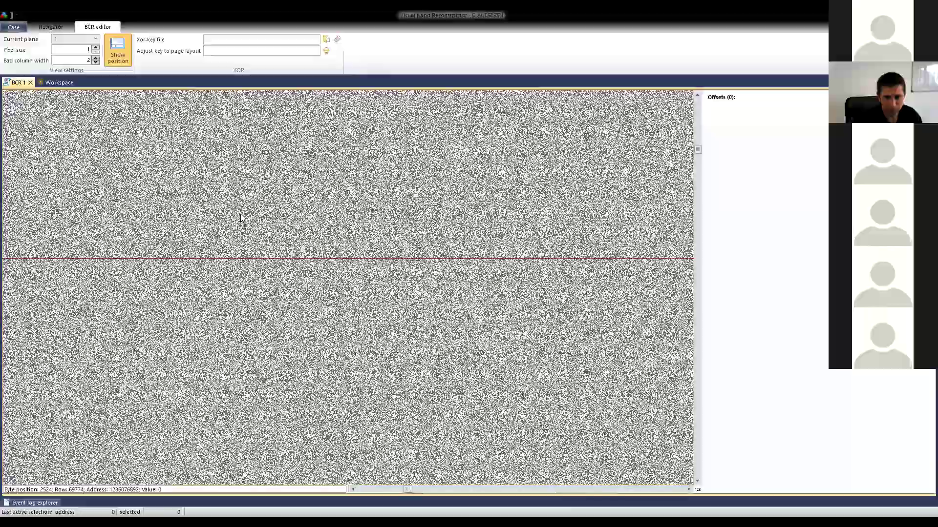
scroll(240, 222, "right", 9)
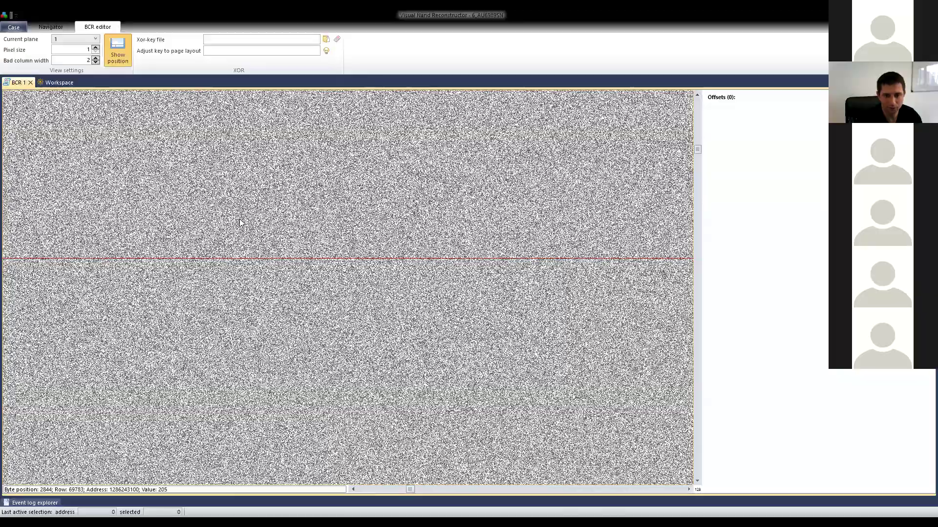
scroll(239, 222, "right", 2)
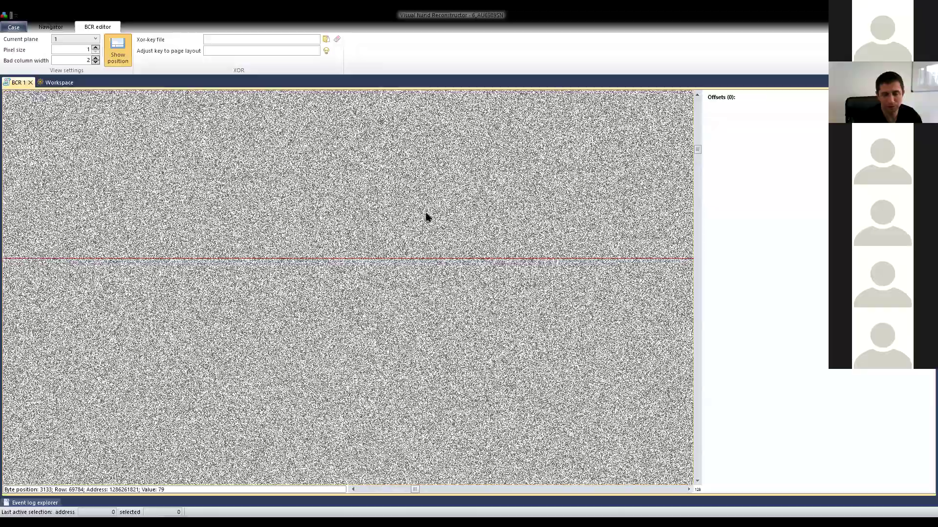
scroll(337, 267, "right", 4)
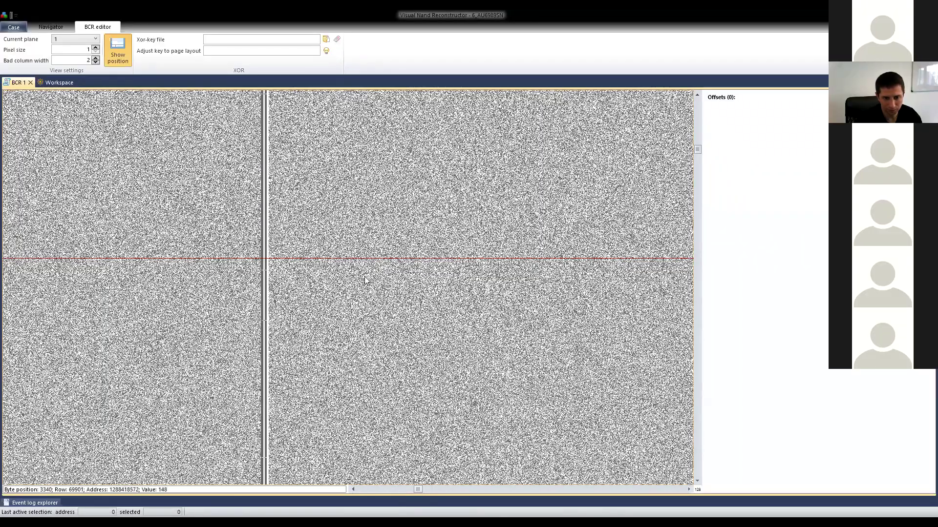
scroll(398, 306, "right", 8)
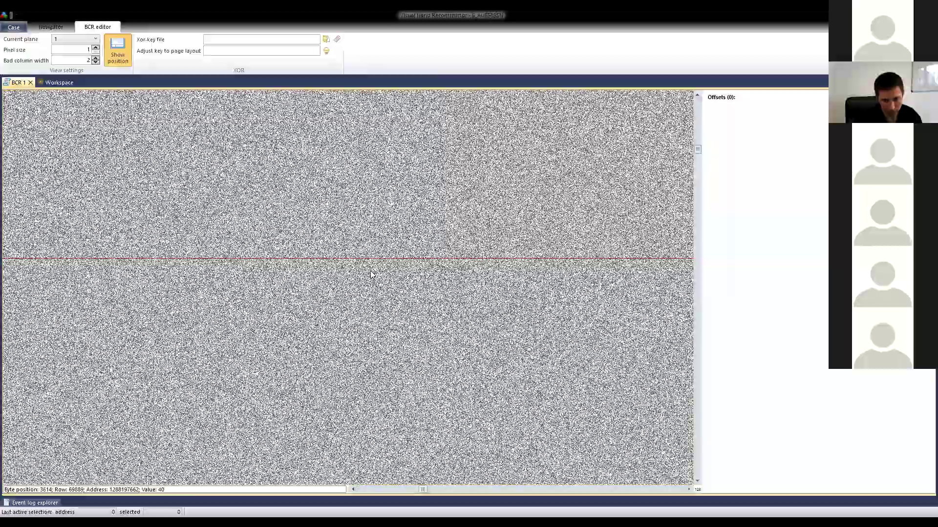
scroll(366, 244, "right", 5)
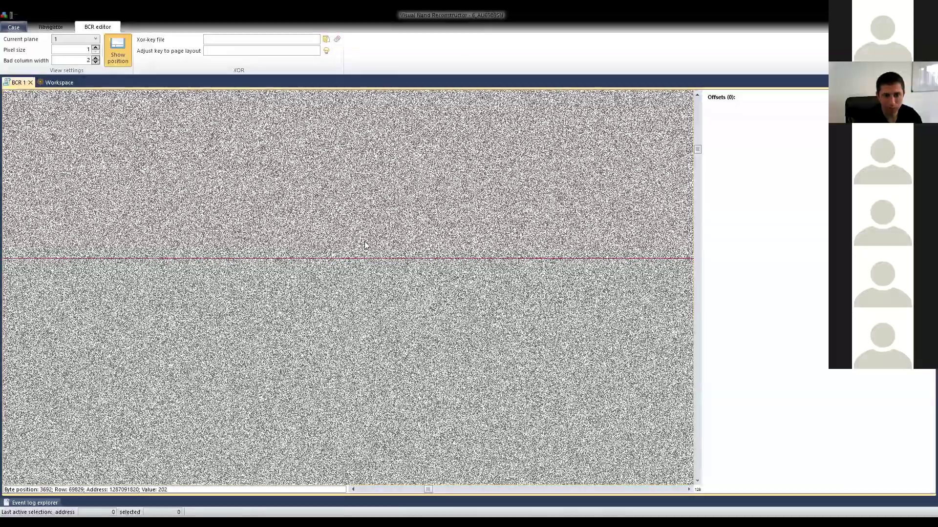
scroll(362, 248, "right", 4)
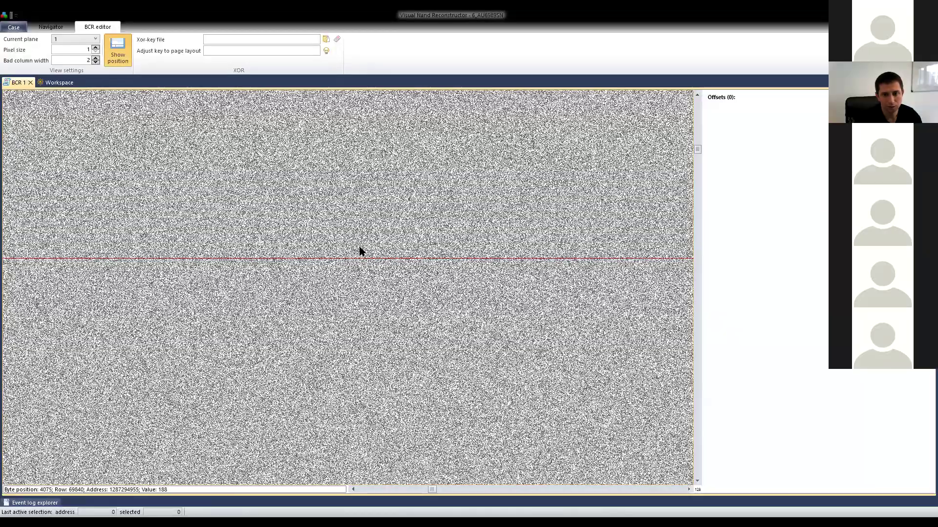
scroll(360, 251, "right", 4)
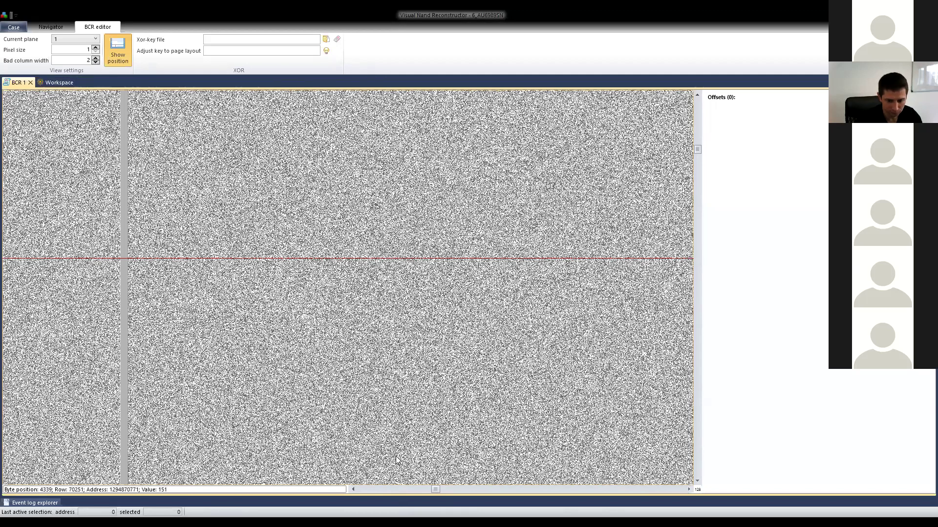
scroll(431, 488, "left", 3)
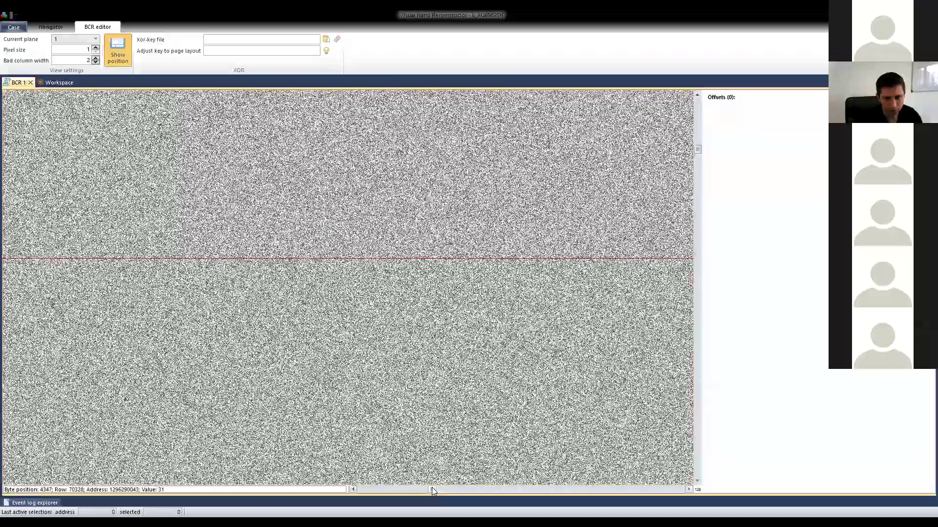
scroll(537, 215, "right", 1)
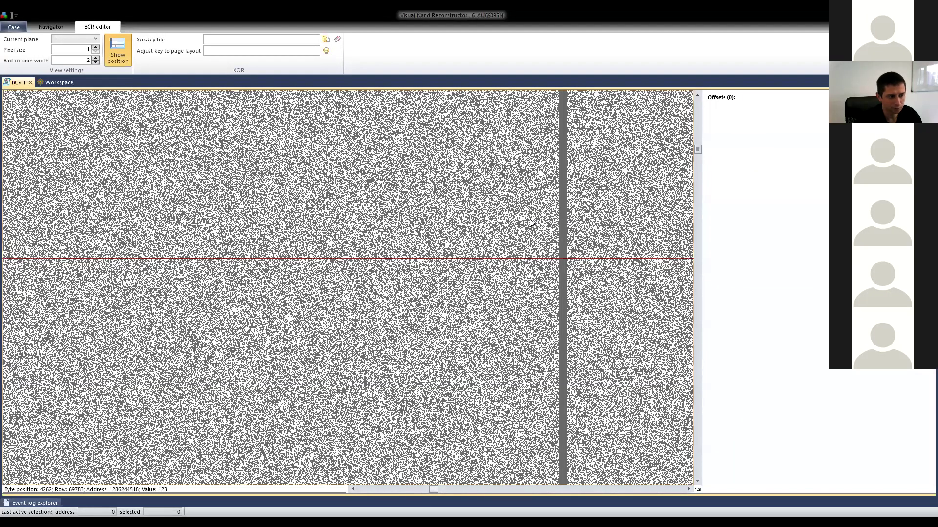
Check how the bad column past byte position 4262 runs through lower and higher rows of the plane 1 dump.
scroll(531, 222, "down", 5)
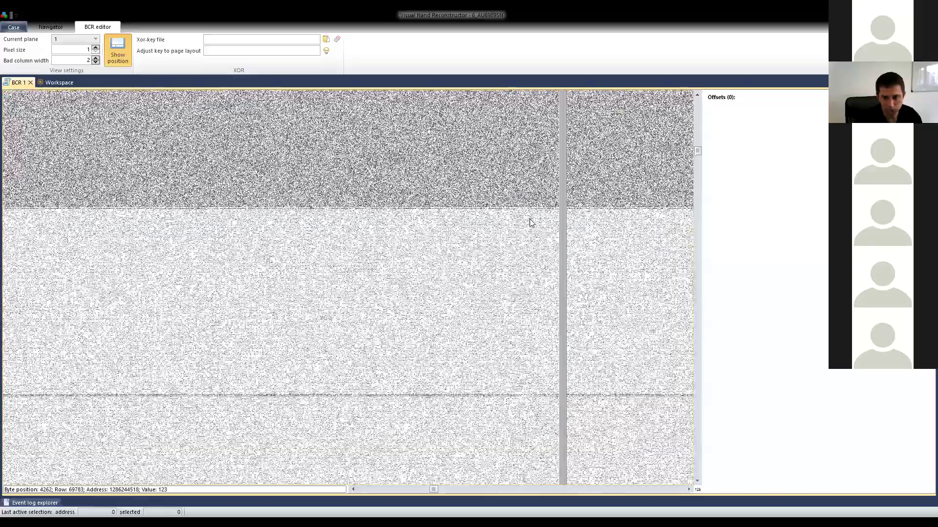
scroll(608, 226, "down", 2)
scroll(588, 228, "down", 5)
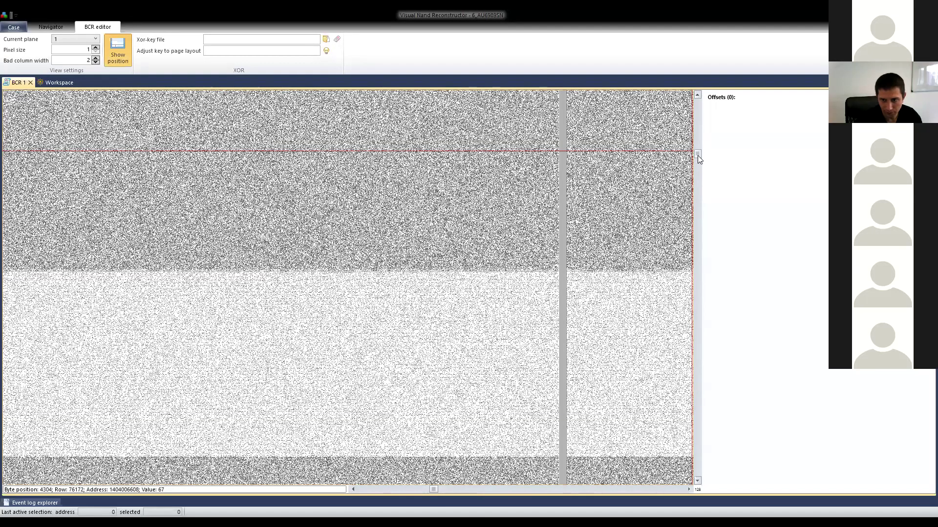
scroll(697, 156, "up", 5)
left_click(698, 131)
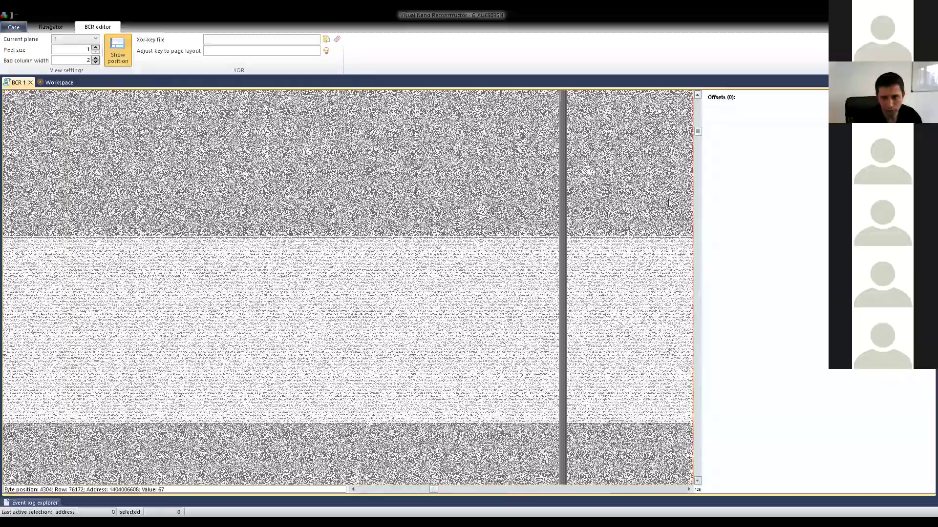
scroll(567, 250, "up", 5)
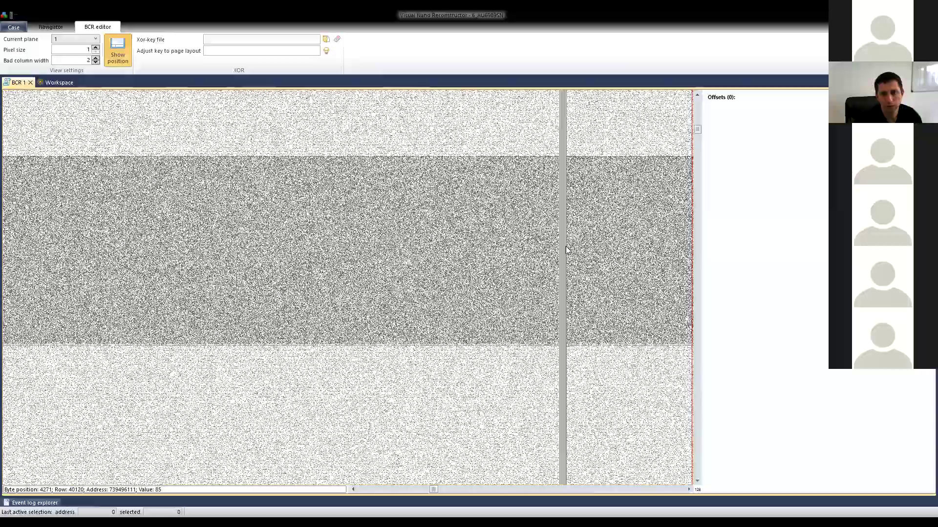
scroll(567, 250, "up", 5)
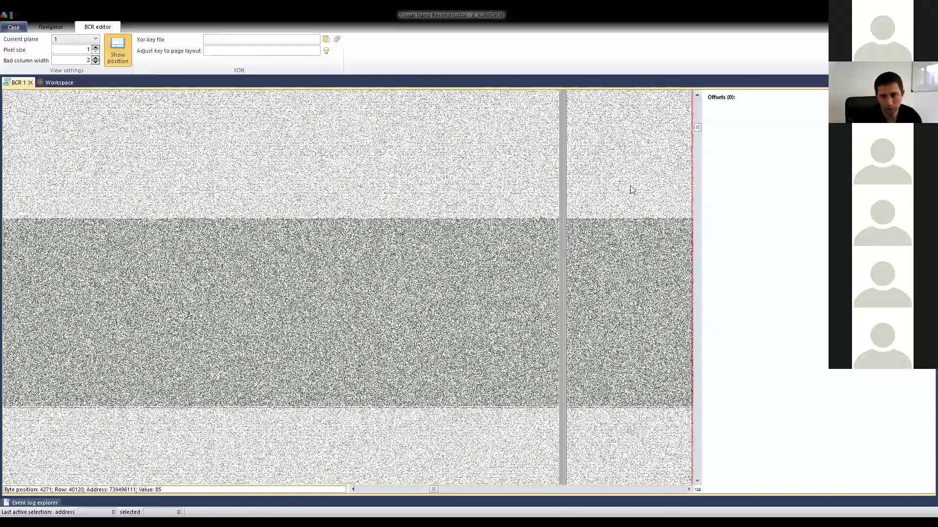
Start choosing an XOR key file for BCR 1 and search the AlcorMicro(AU) key folder for *6989*.
left_click(326, 39)
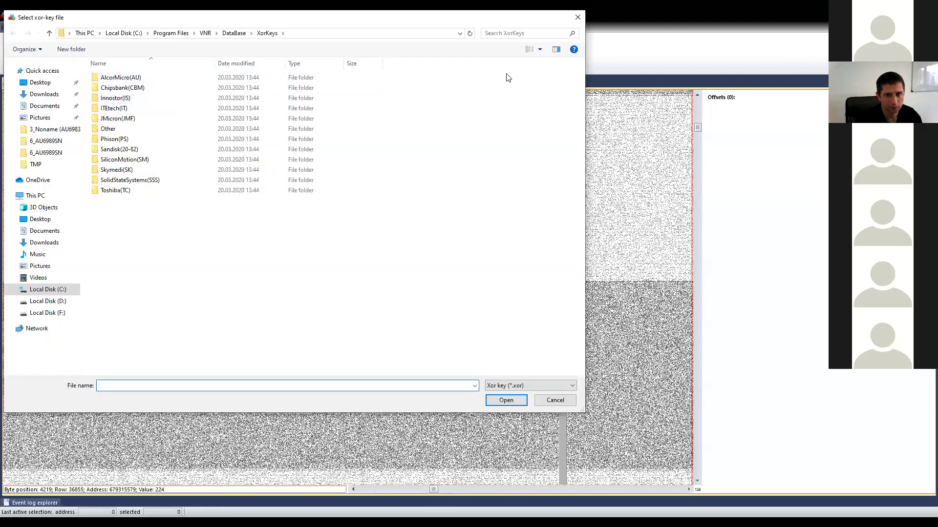
left_click(495, 33)
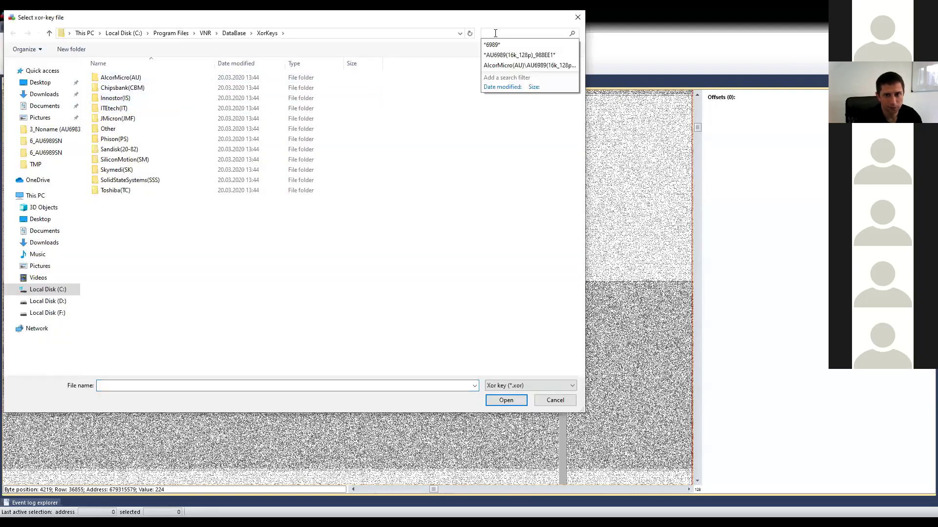
double_click(131, 78)
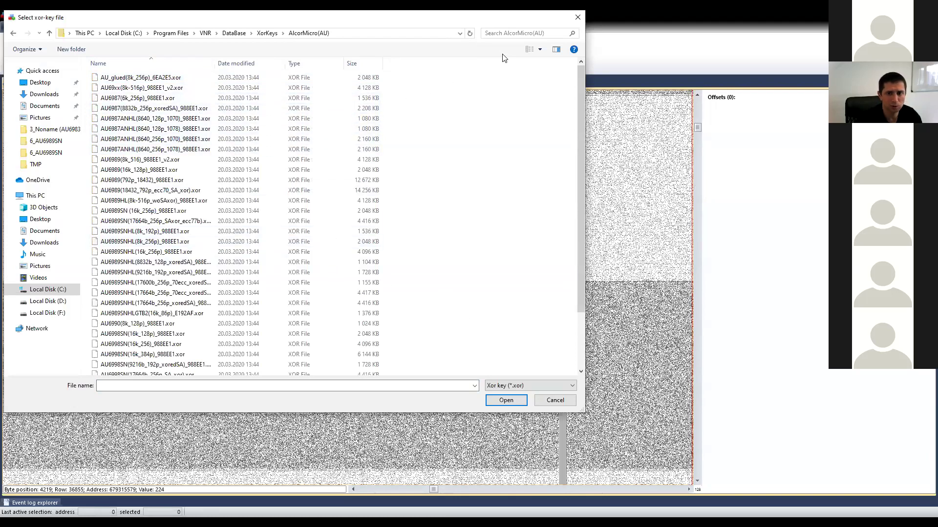
left_click(498, 33)
left_click(497, 42)
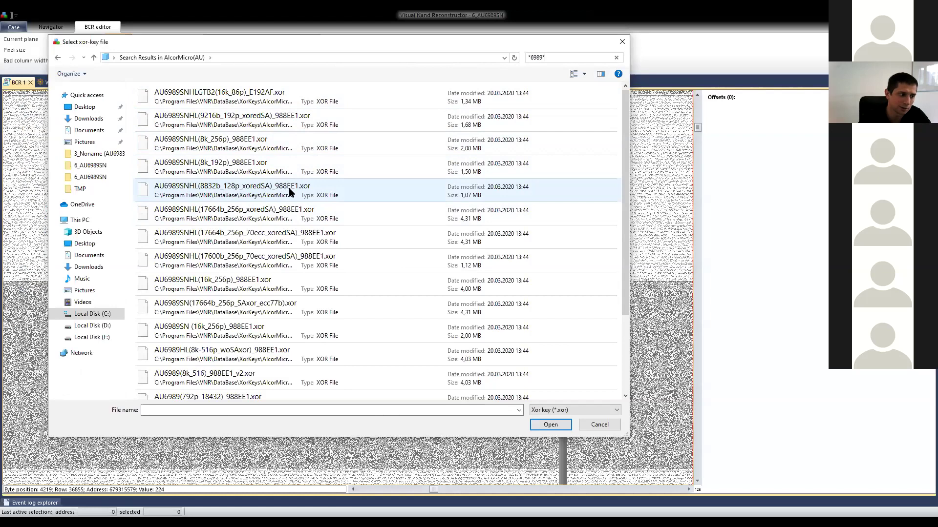
scroll(269, 215, "down", 3)
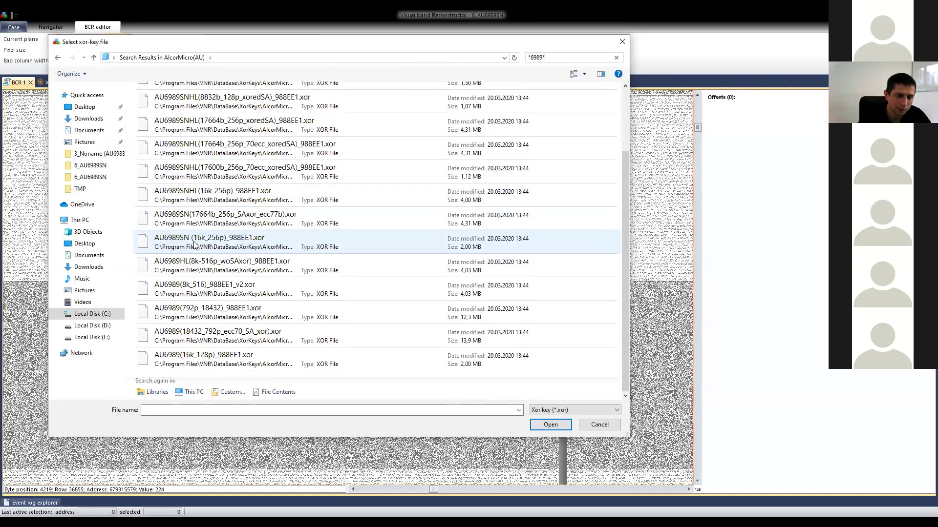
scroll(239, 182, "up", 2)
scroll(242, 229, "down", 2)
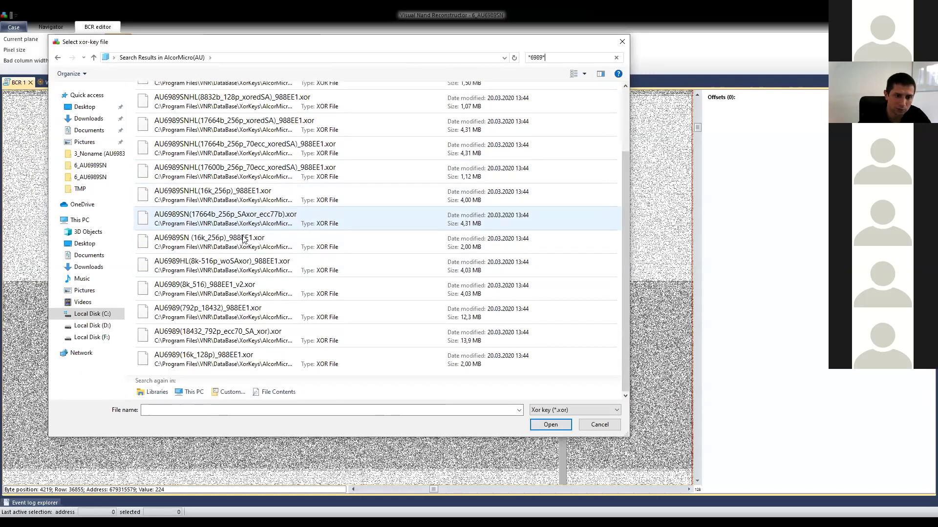
Load AU6989SN (16k_256p)_988EE1.xor as the XOR key and adjust it to the page layout (W400/I72)F/W400/I152.
left_click(213, 245)
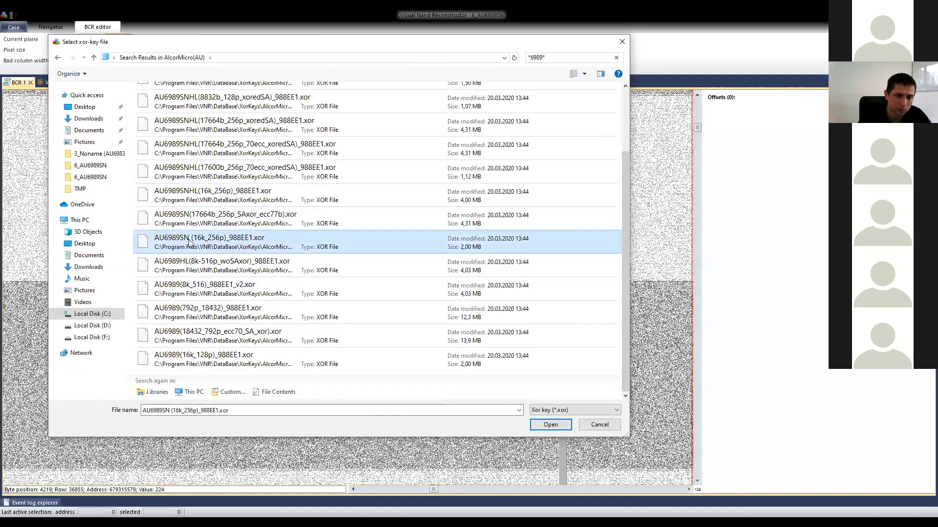
left_click(556, 424)
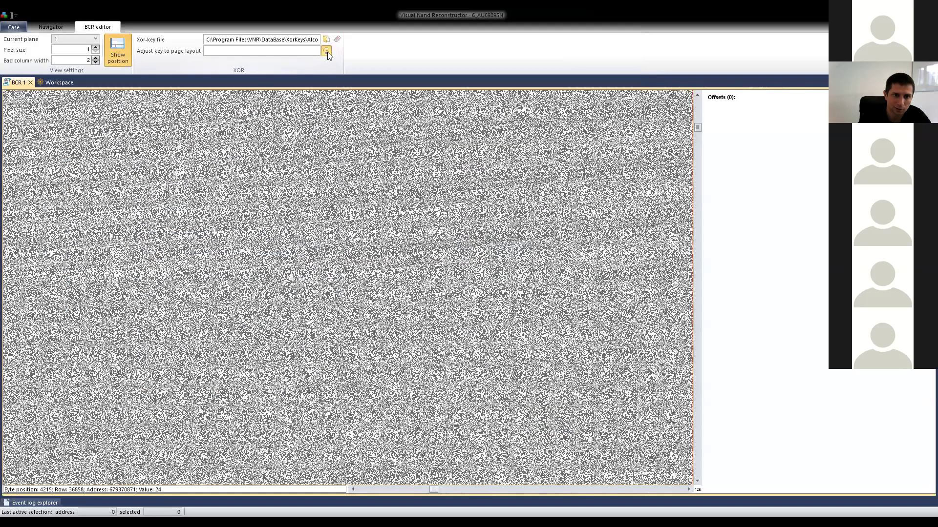
left_click(326, 51)
left_click(520, 293)
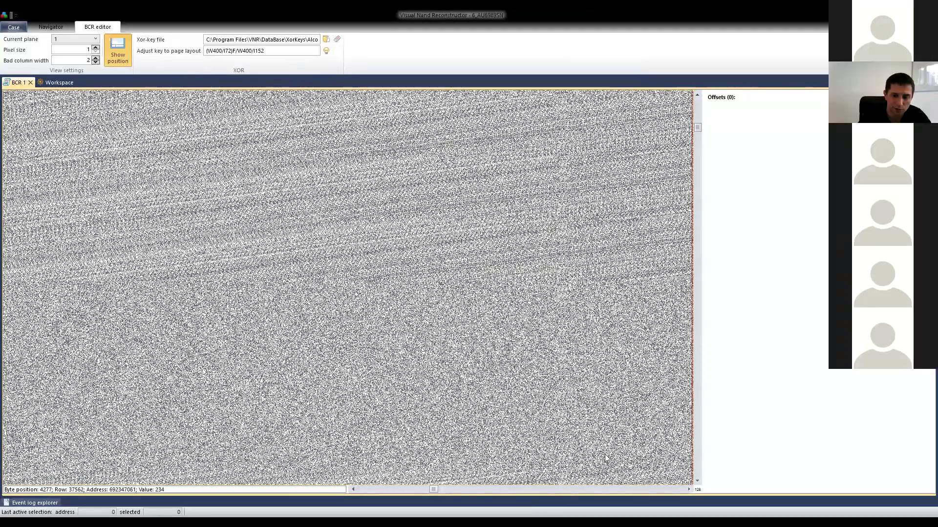
Locate the first break in the XOR-decoded pattern of plane 1 and mark a 2-byte-wide bad column at offset 1215.
left_click_drag(432, 489, 332, 494)
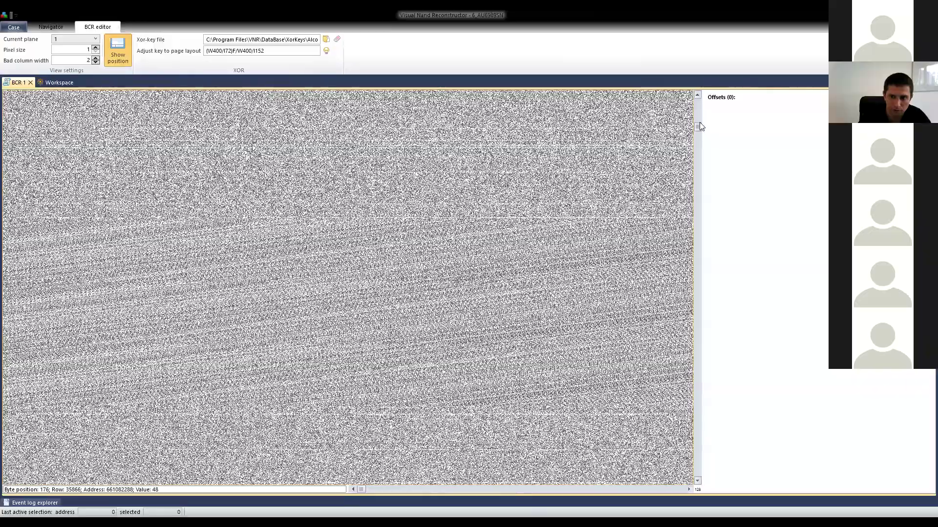
left_click_drag(698, 129, 697, 162)
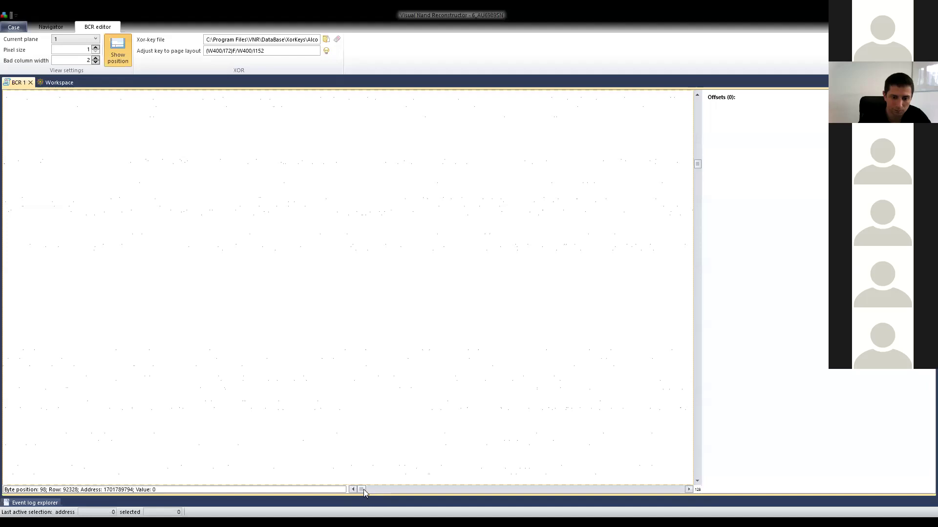
left_click_drag(370, 491, 374, 490)
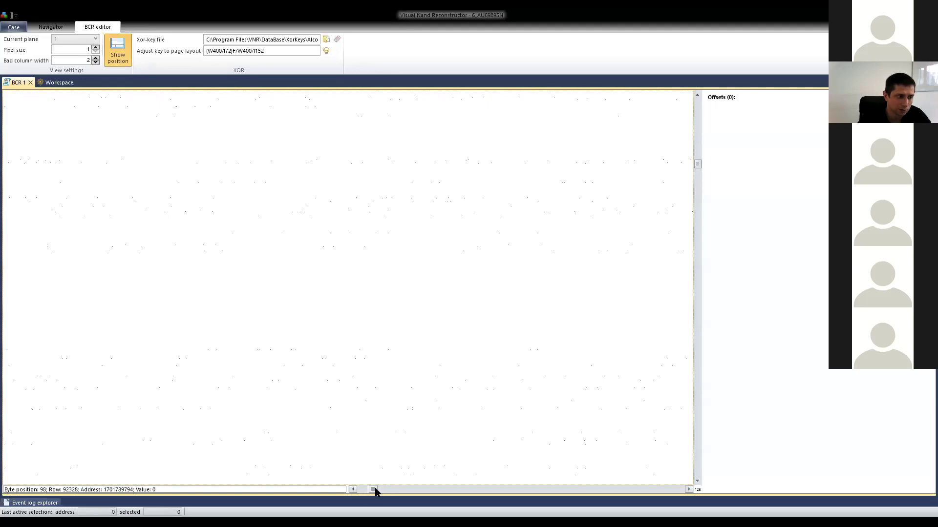
left_click_drag(378, 490, 383, 490)
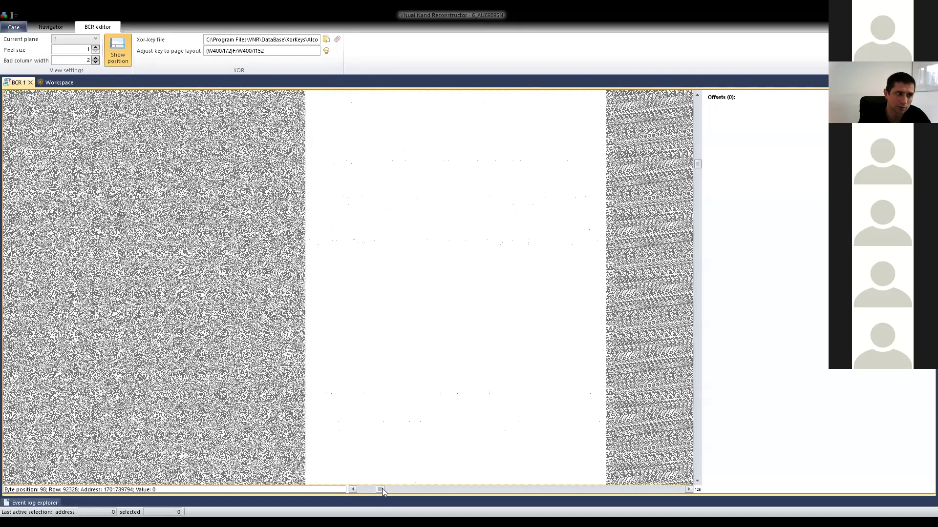
left_click_drag(382, 489, 384, 487)
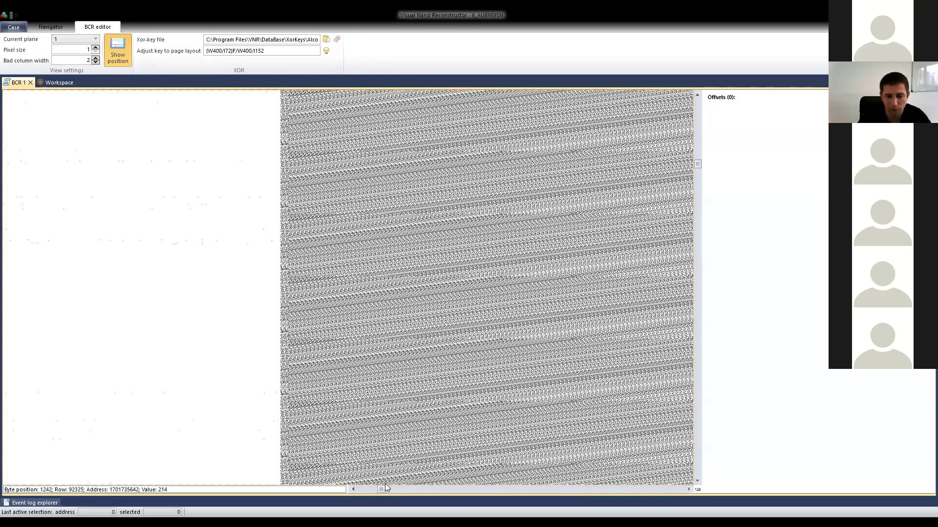
mouse_move(381, 488)
left_mouse_down()
mouse_move(370, 490)
mouse_move(379, 490)
left_mouse_up()
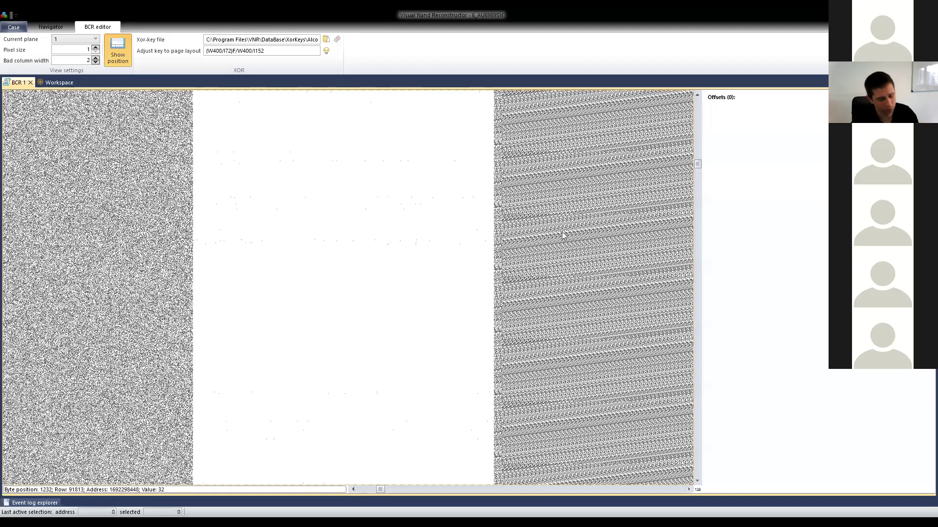
left_click(496, 241)
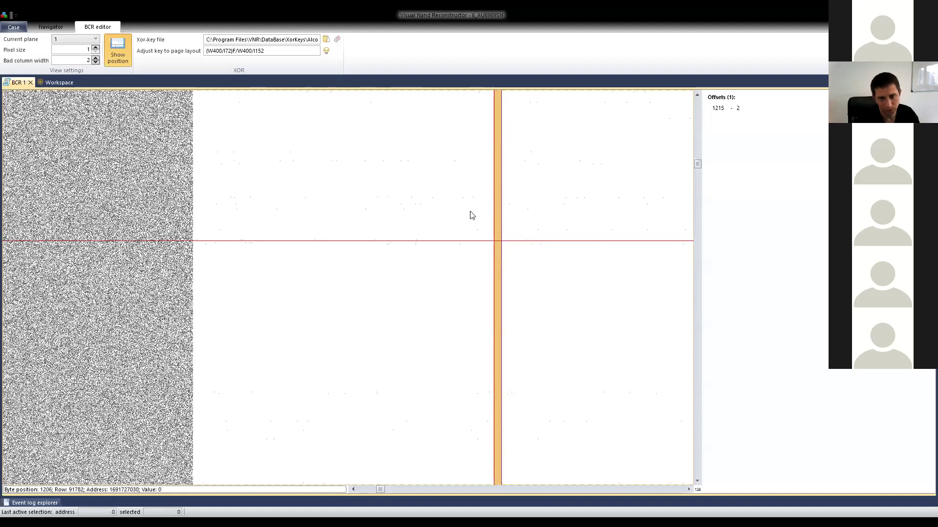
Mark the next two bad columns of plane 1 at offsets 1561 and 1603, each 2 wide.
scroll(433, 213, "right", 5)
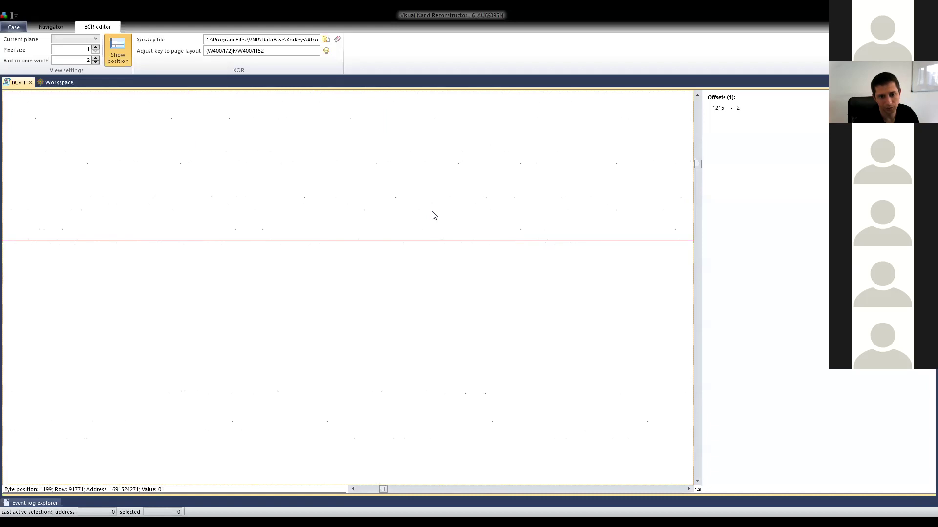
scroll(434, 215, "right", 3)
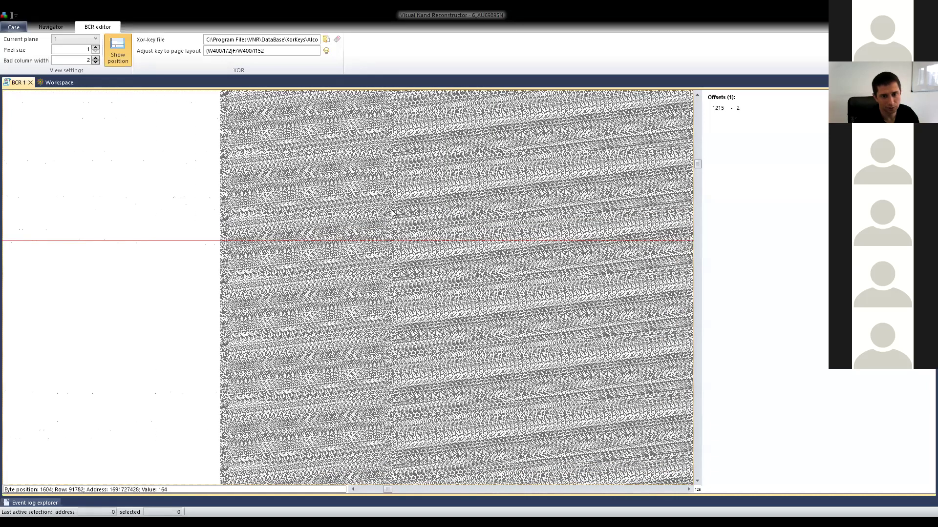
left_click(223, 242)
left_click(386, 242)
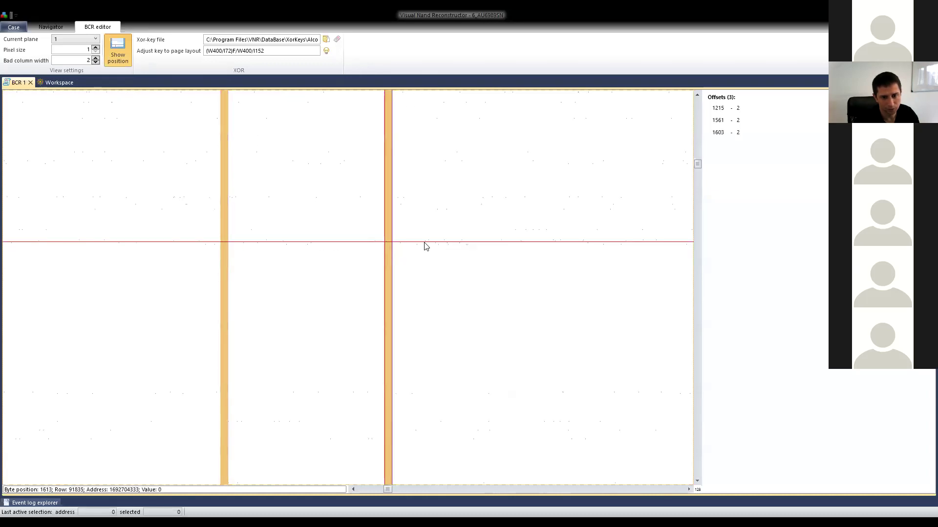
Mark bad columns at offsets 1715 and 1763 where the decoded pattern of plane 1 breaks again.
scroll(424, 247, "right", 5)
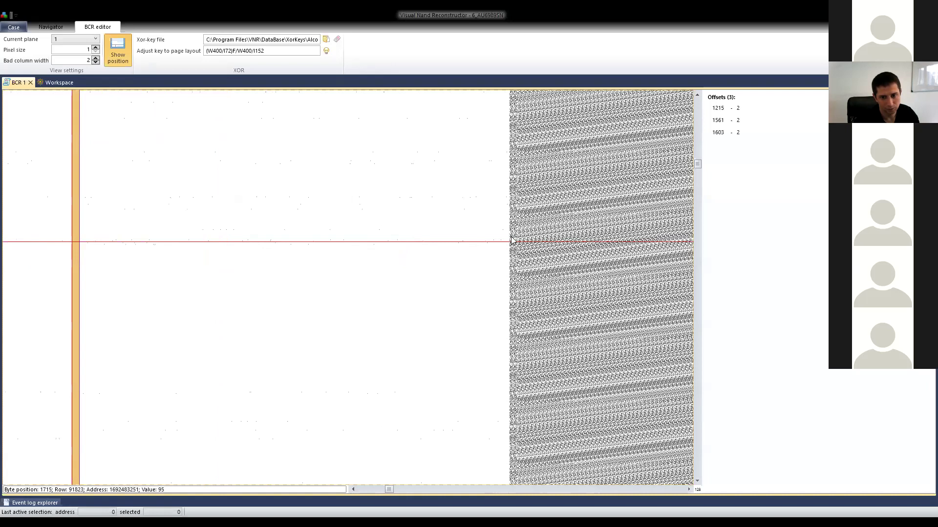
left_click(512, 242)
scroll(510, 237, "down", 3)
scroll(488, 230, "right", 4)
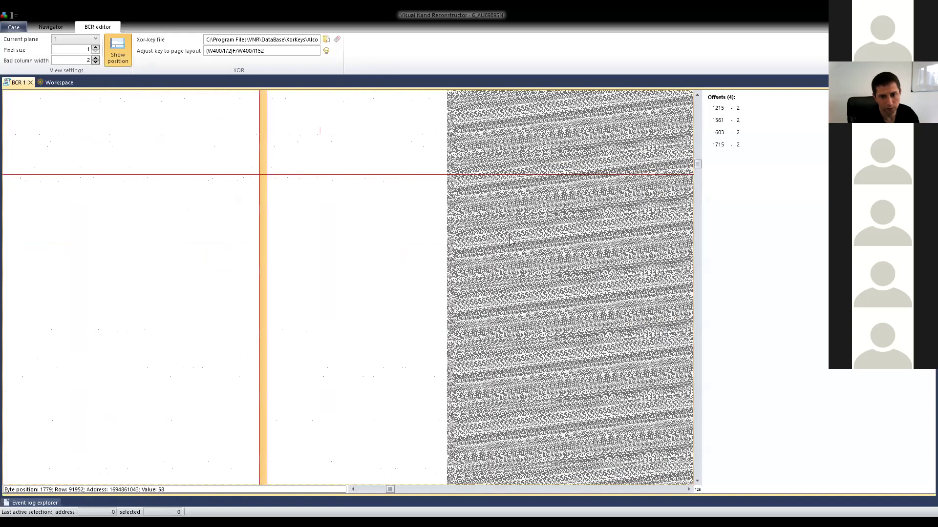
left_click(449, 213)
Add two more bad columns of width 2 to plane 1 at offsets 1845 and 1913.
scroll(447, 213, "right", 6)
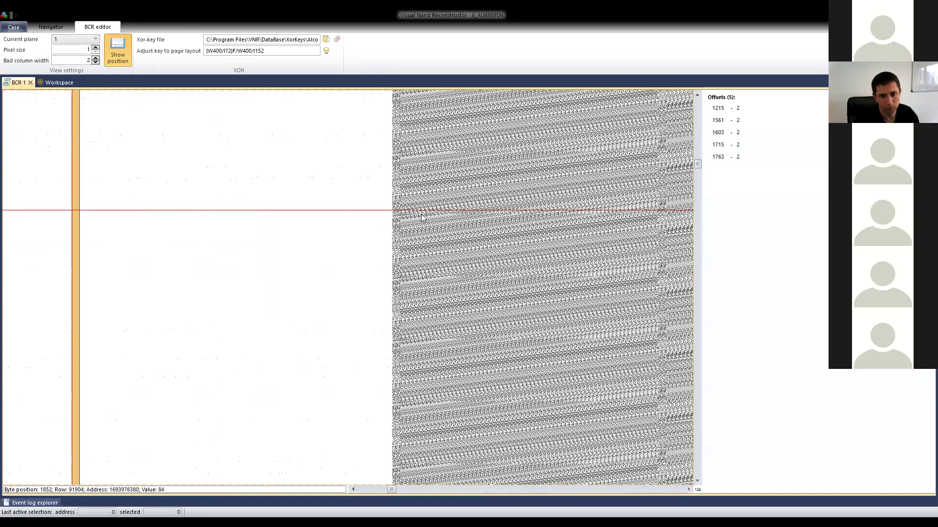
left_click(396, 220)
scroll(417, 220, "right", 3)
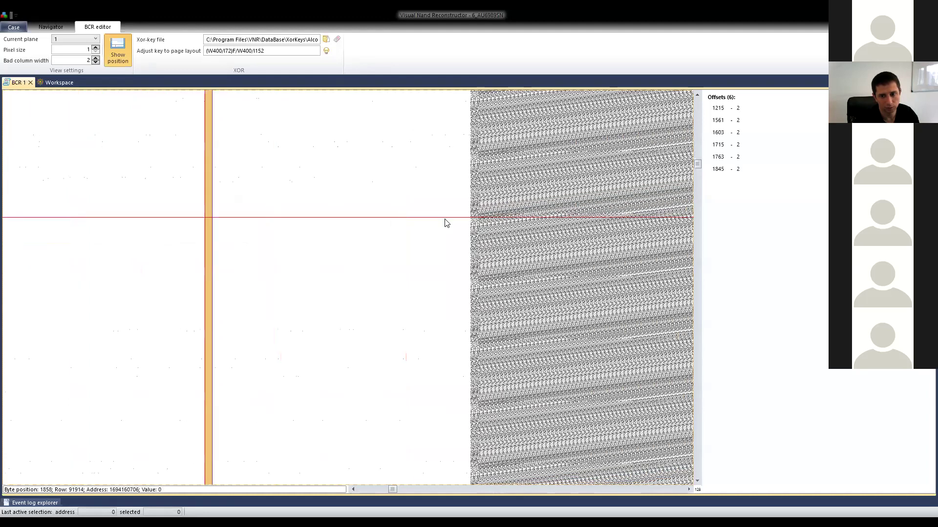
left_click(474, 225)
Check the page width past offset 1913 for further bad columns and close the BCR 1 editor.
scroll(476, 224, "right", 6)
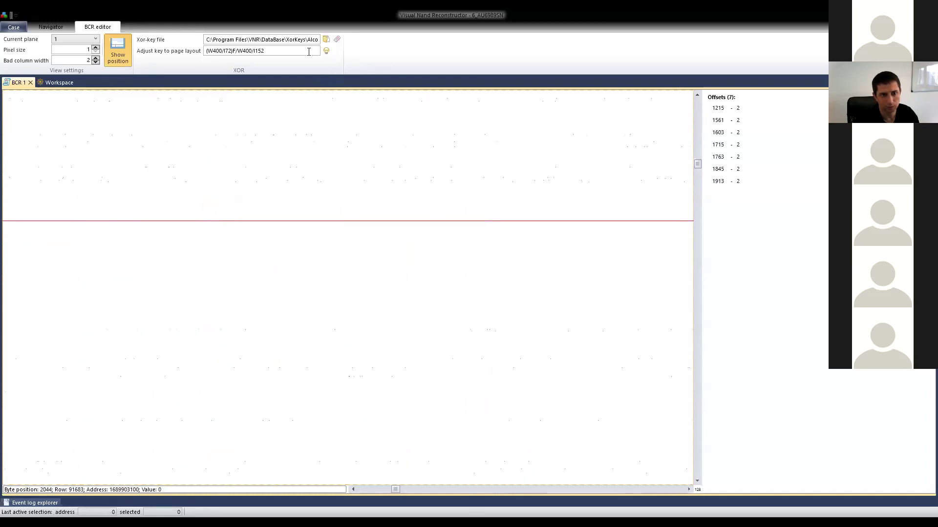
scroll(381, 172, "right", 4)
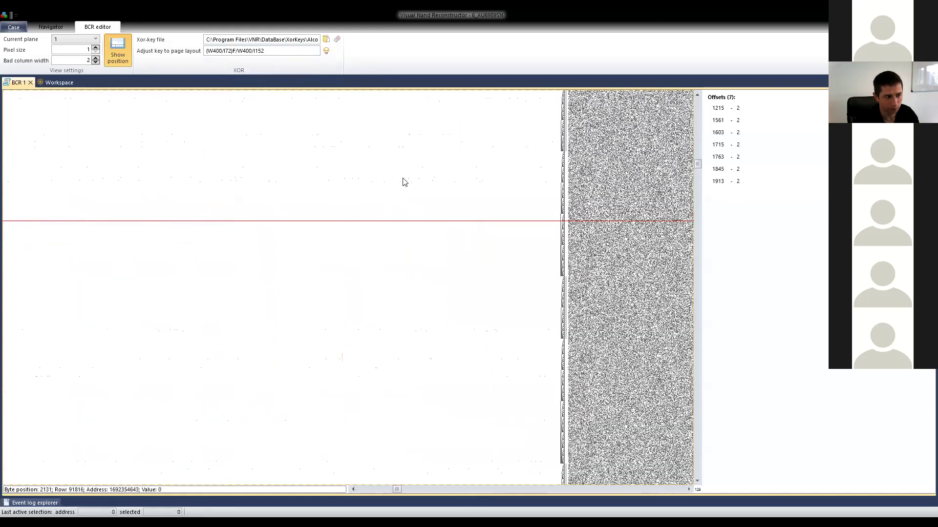
scroll(452, 197, "right", 9)
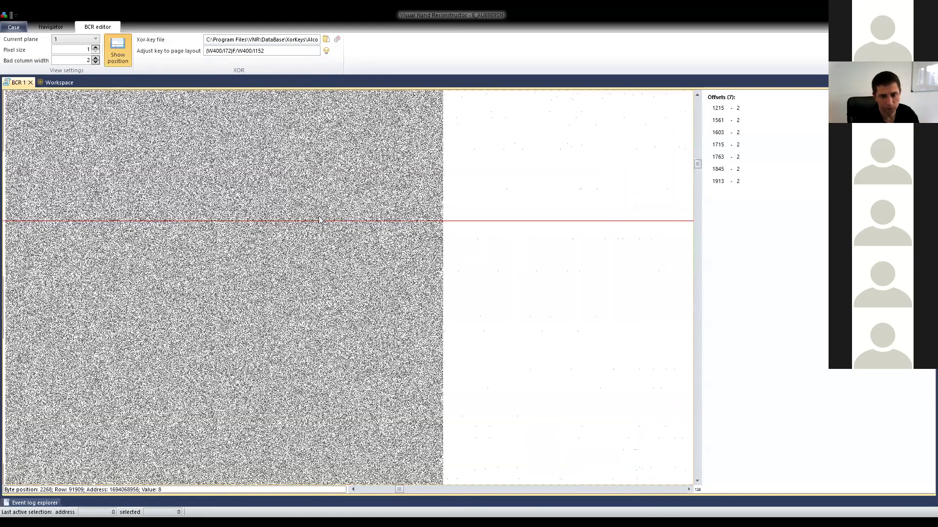
scroll(501, 226, "right", 10)
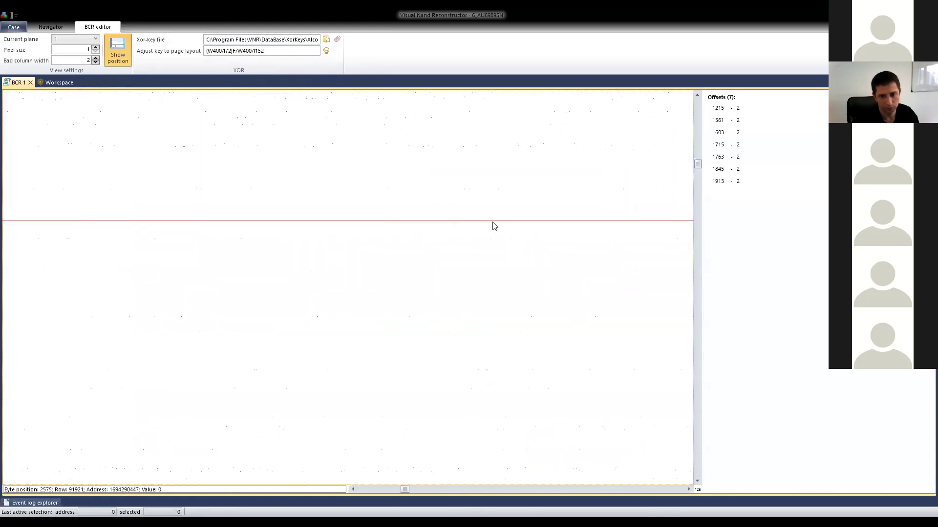
scroll(492, 220, "right", 9)
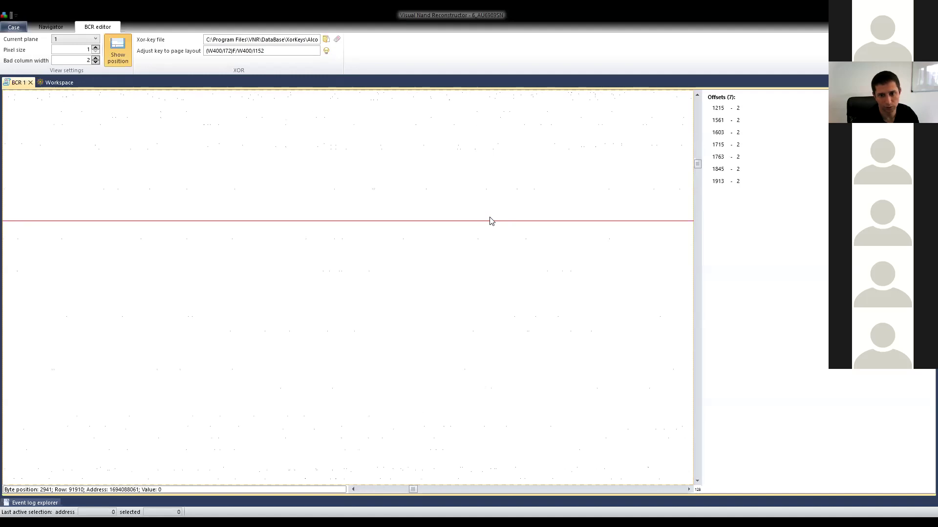
scroll(490, 219, "right", 15)
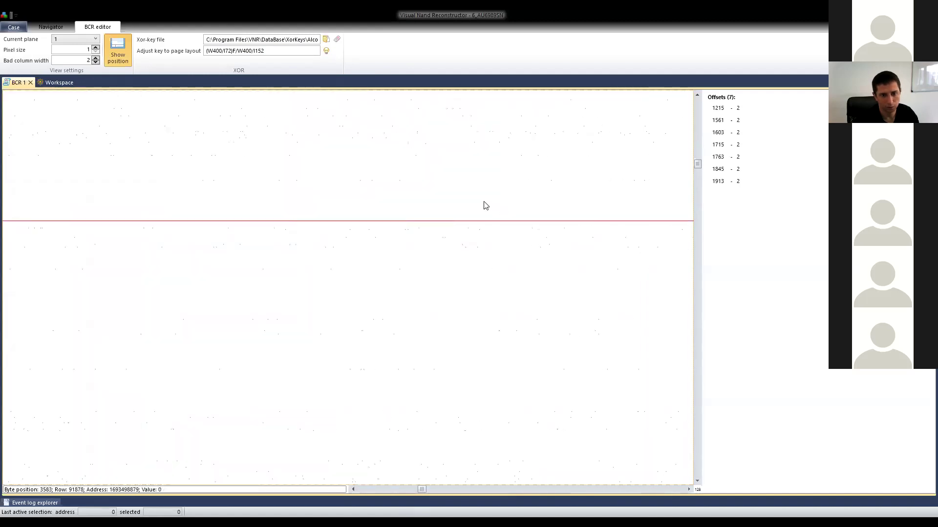
left_click(31, 83)
Delete the BCR 1 element from the workspace.
left_click_drag(229, 314, 197, 336)
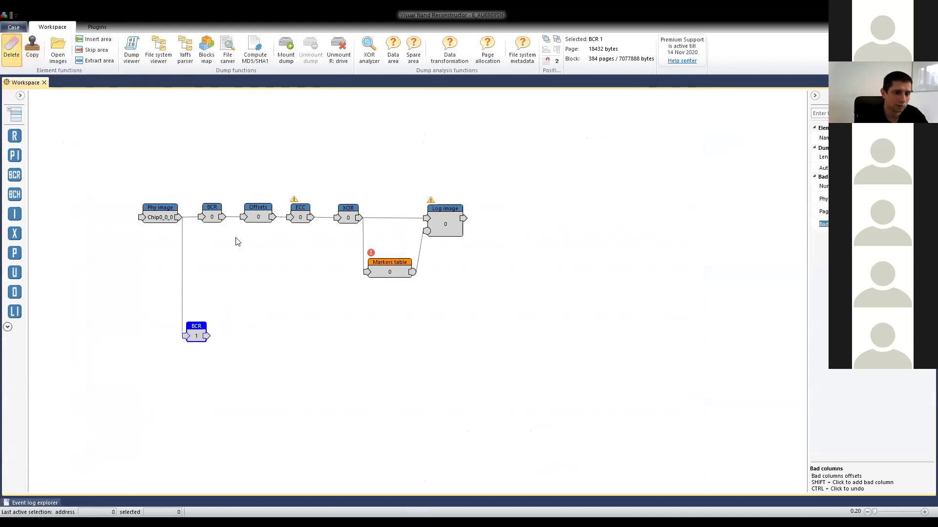
key("Delete")
key("Return")
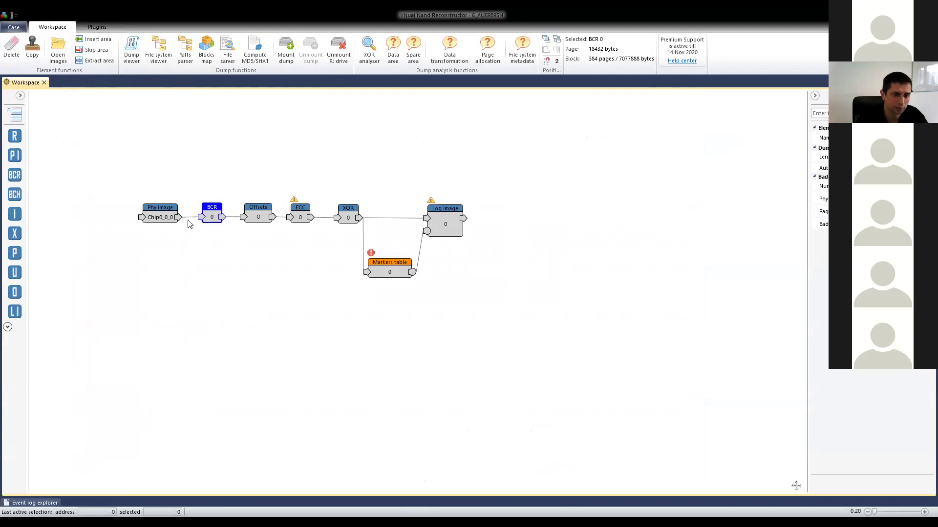
Move the Phy image, BCR and Offsets elements away from ECC, leaving a gap before it, and align Offsets with BCR.
left_click(258, 214)
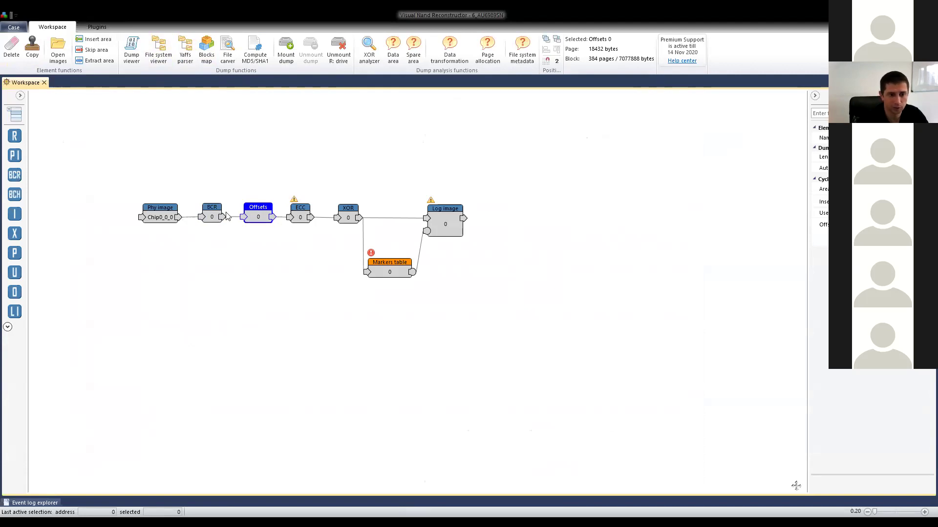
left_click_drag(279, 193, 140, 239)
left_click_drag(264, 218, 204, 215)
left_click(213, 244)
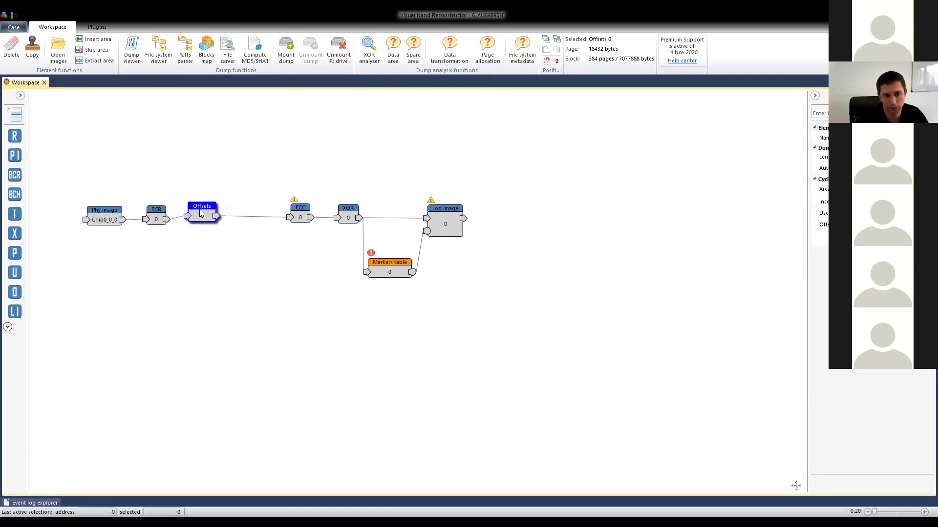
left_click_drag(203, 215, 210, 221)
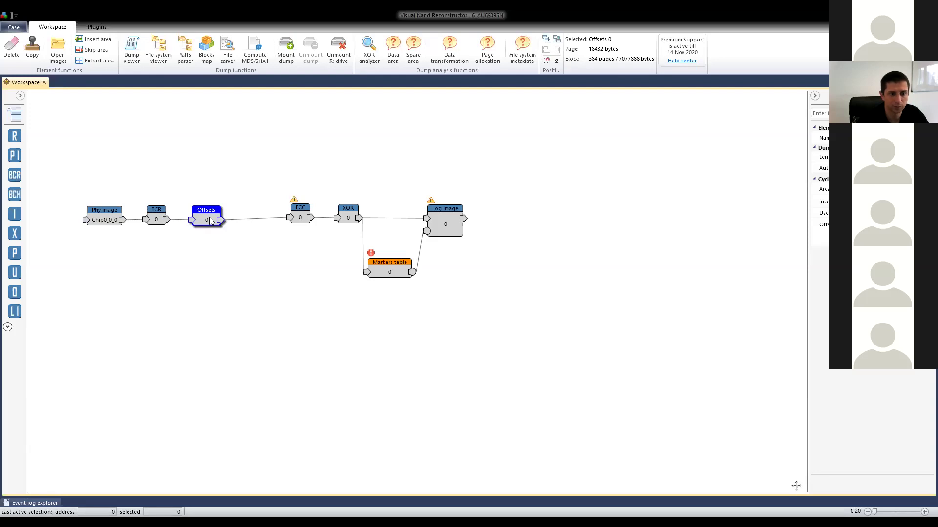
Open the Offsets 0 dump, show the structure view beside the bitmap, and expand the block into its page structure.
double_click(202, 218)
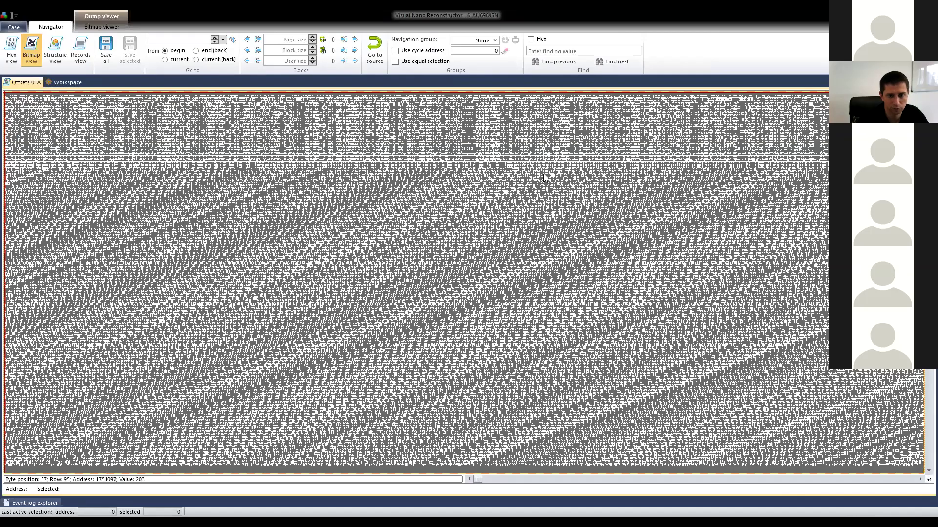
scroll(401, 212, "down", 5)
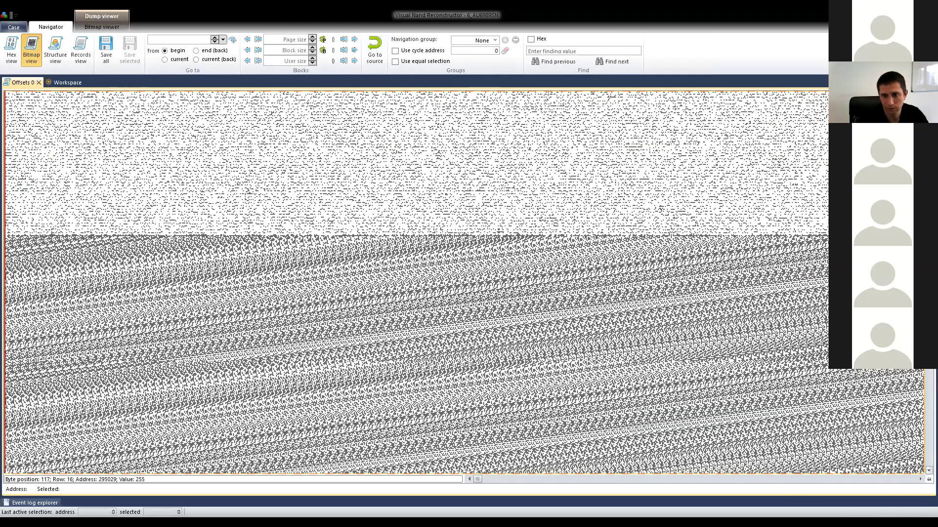
scroll(400, 212, "down", 2)
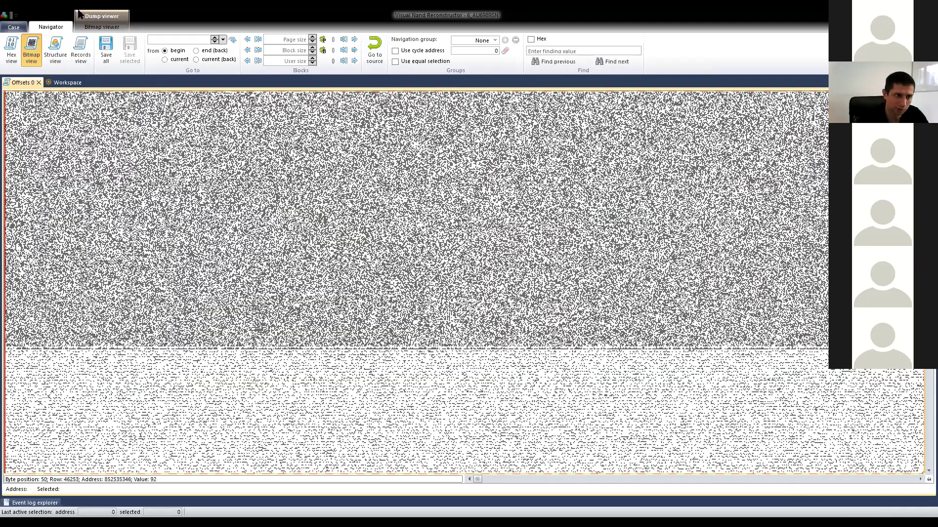
left_click(55, 49)
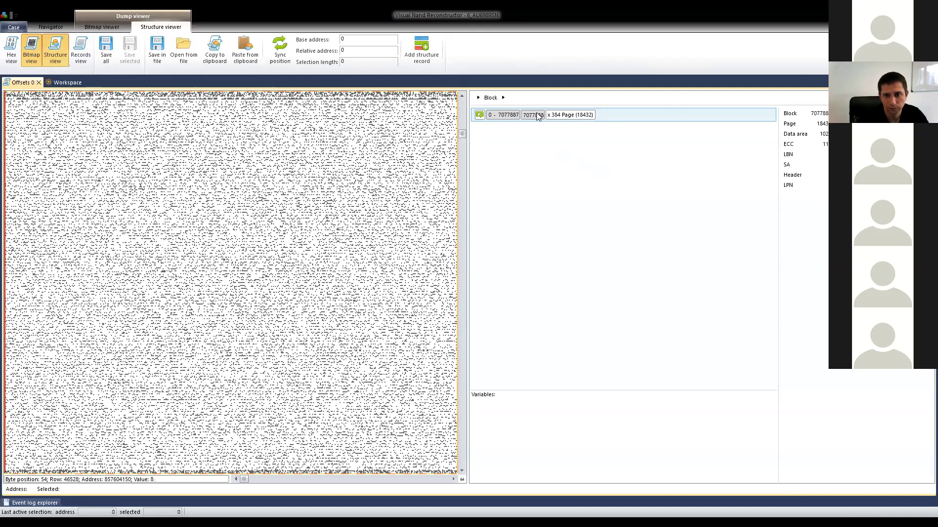
left_click(537, 116)
scroll(540, 146, "down", 3)
scroll(541, 155, "up", 3)
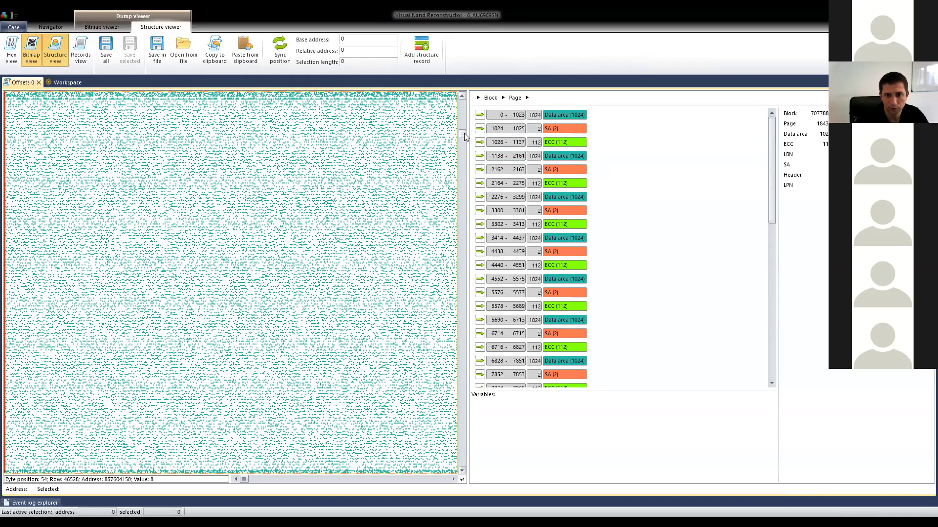
Sync the bitmap position to the undefined area 18208–18431 at the end of the page and examine it across lower rows.
scroll(461, 154, "down", 2)
scroll(460, 161, "down", 3)
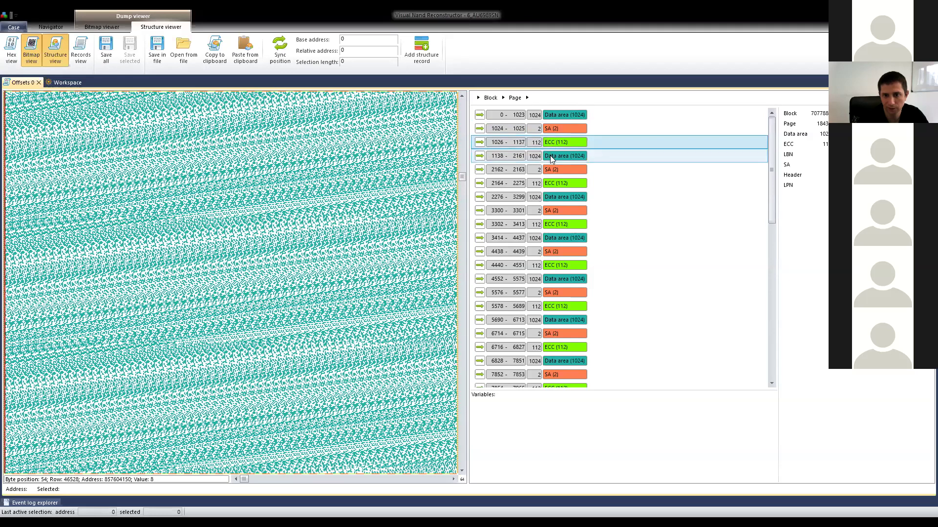
scroll(552, 195, "down", 10)
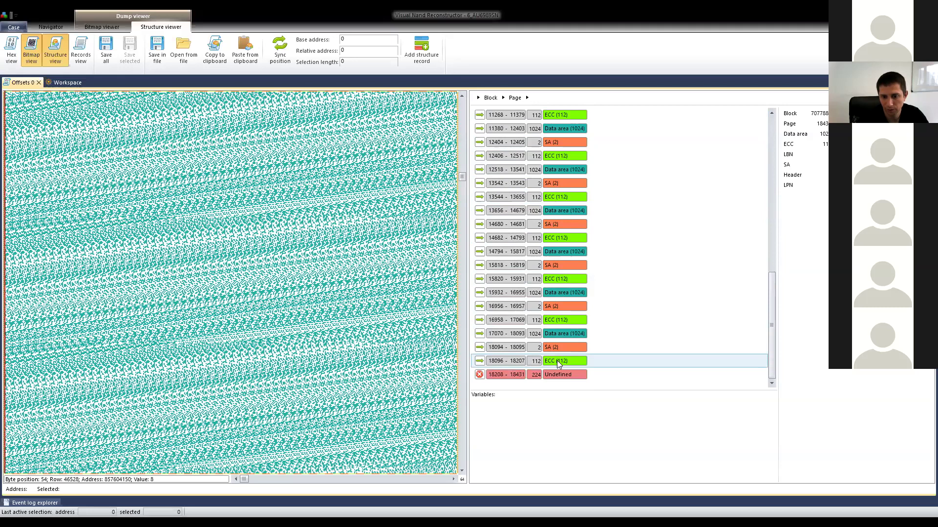
left_click(558, 372)
left_click(280, 49)
left_click(557, 375)
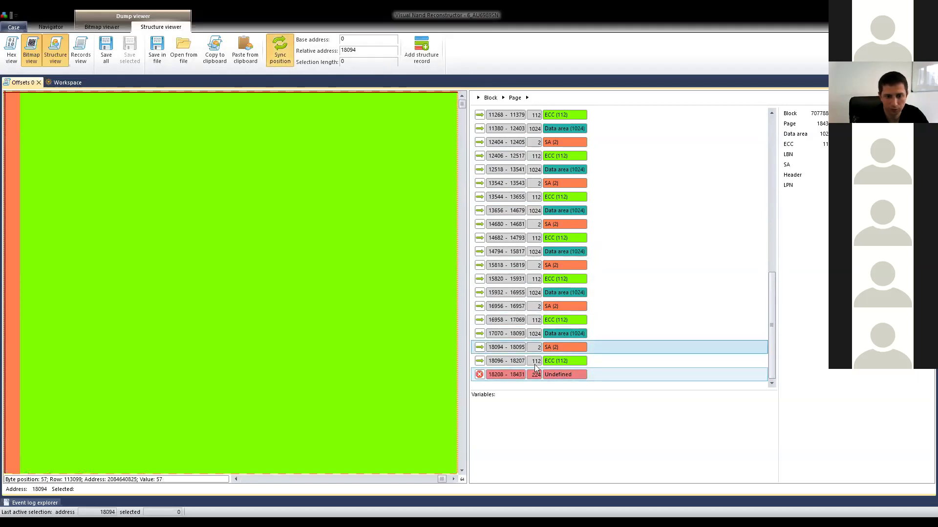
left_click_drag(464, 105, 462, 221)
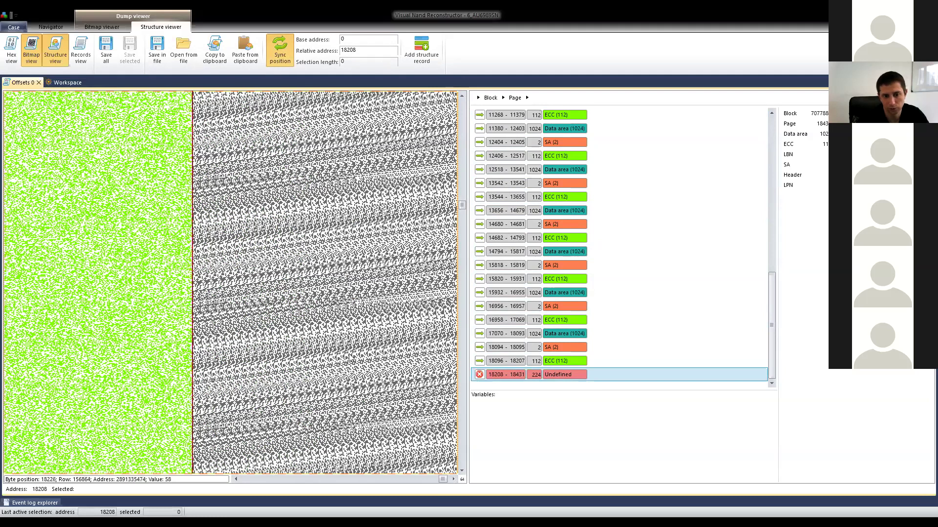
left_click_drag(463, 209, 464, 223)
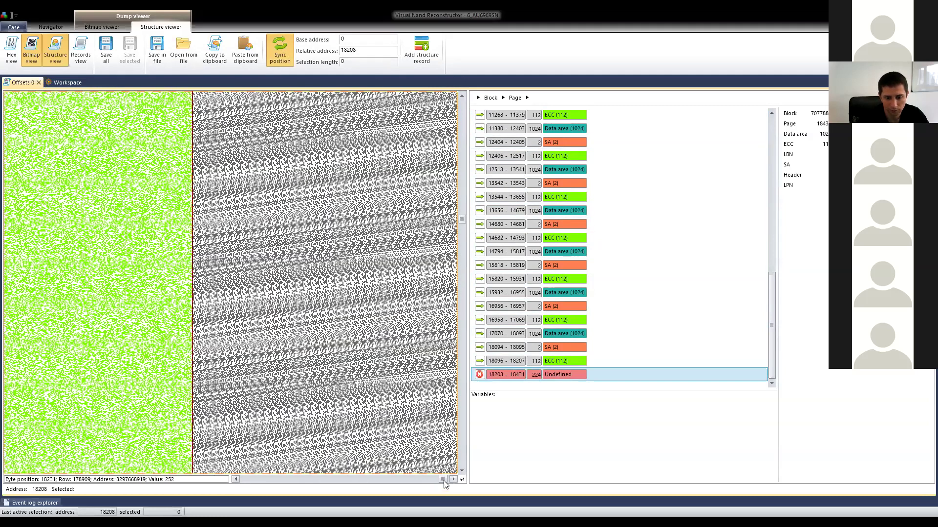
Sync the bitmap to the first SA area (1024–1025) and bring its boundary with the preceding data area into view.
left_click_drag(425, 483, 377, 481)
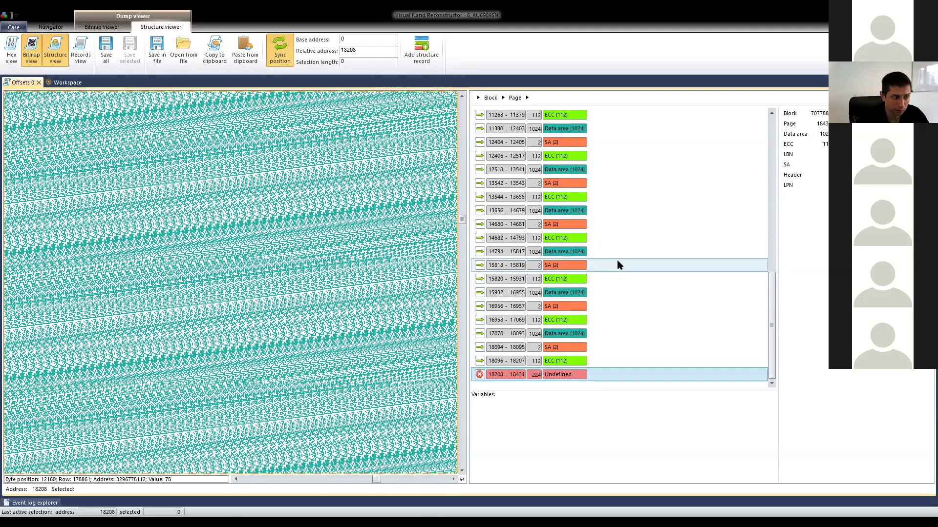
scroll(585, 242, "up", 10)
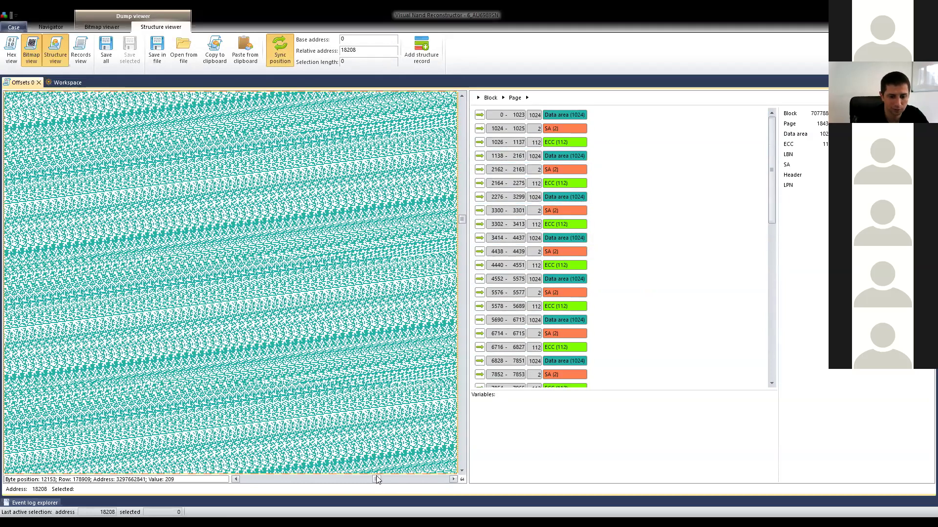
left_click_drag(338, 476, 233, 479)
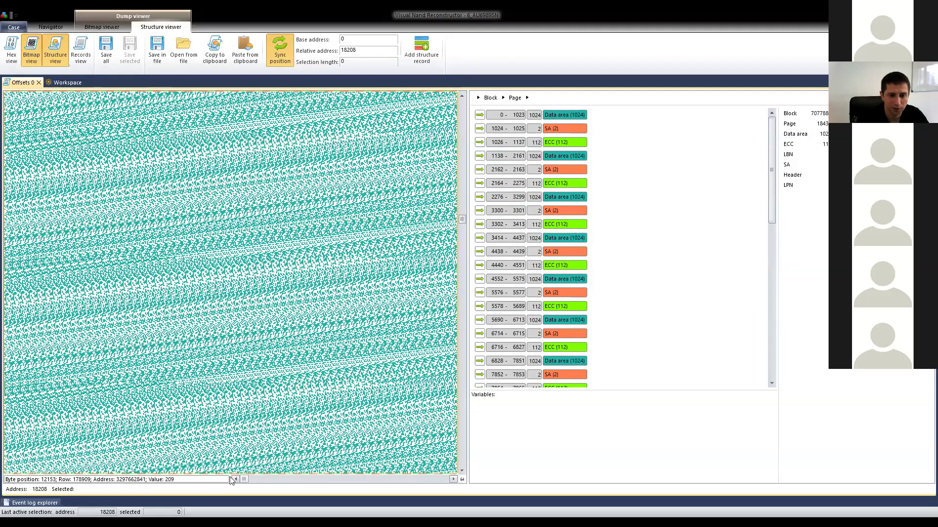
left_click(578, 128)
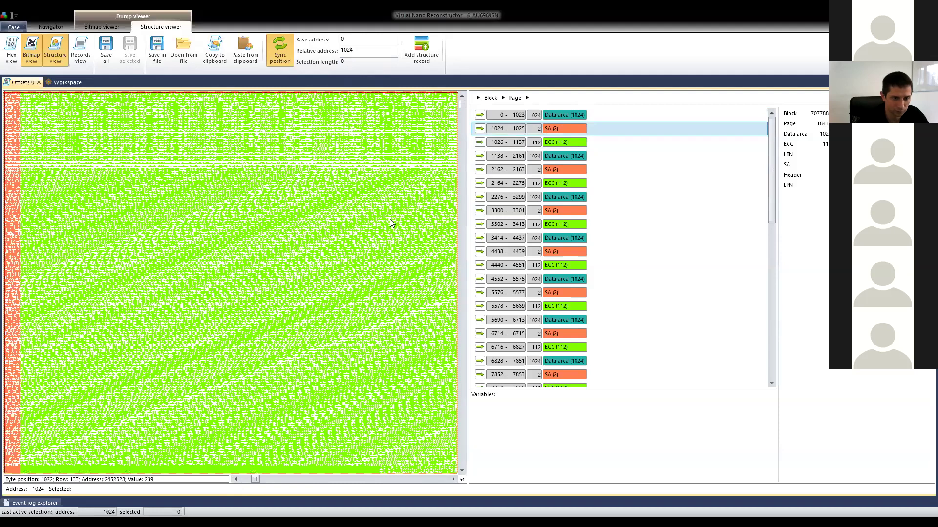
scroll(458, 115, "up", 1)
left_click_drag(455, 128, 454, 149)
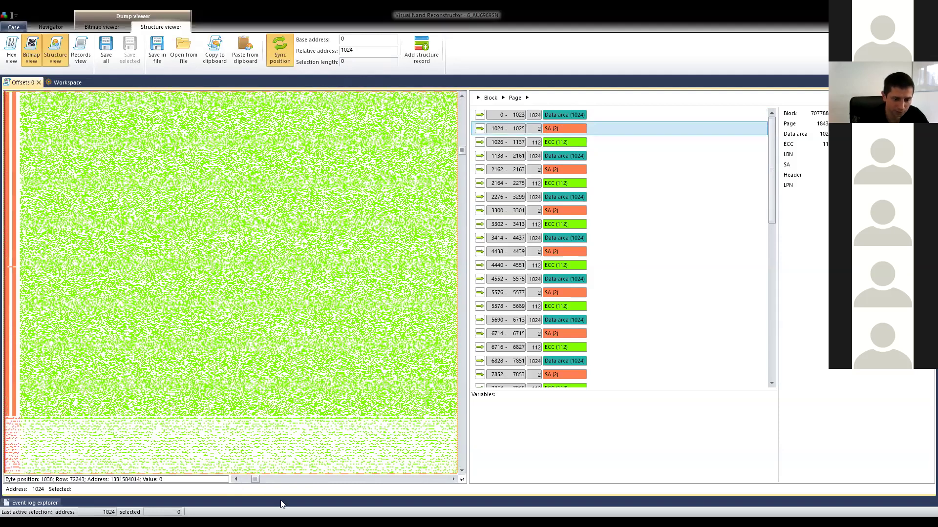
left_click(236, 479)
left_click(236, 479)
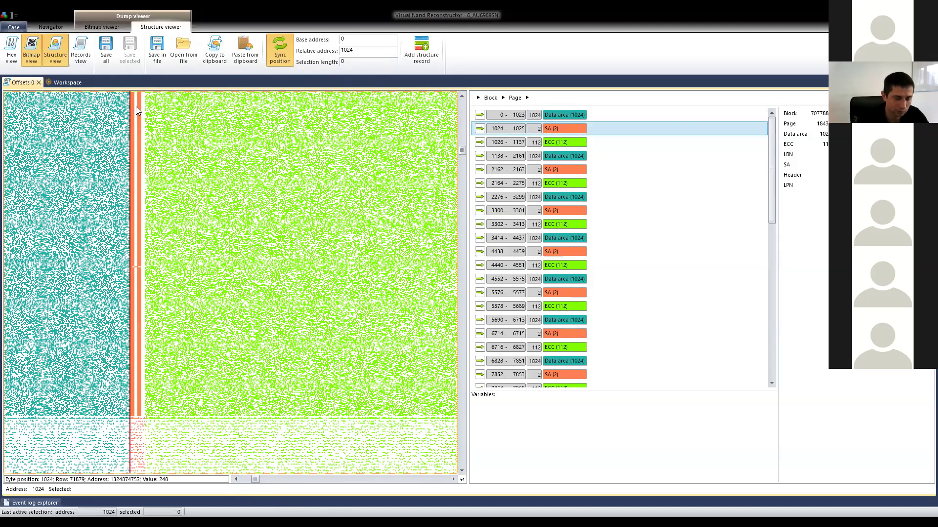
Examine the bit pattern of the first SA area at different row ranges of the dump, up close and from afar.
scroll(136, 110, "up", 1)
scroll(136, 110, "up", 1)
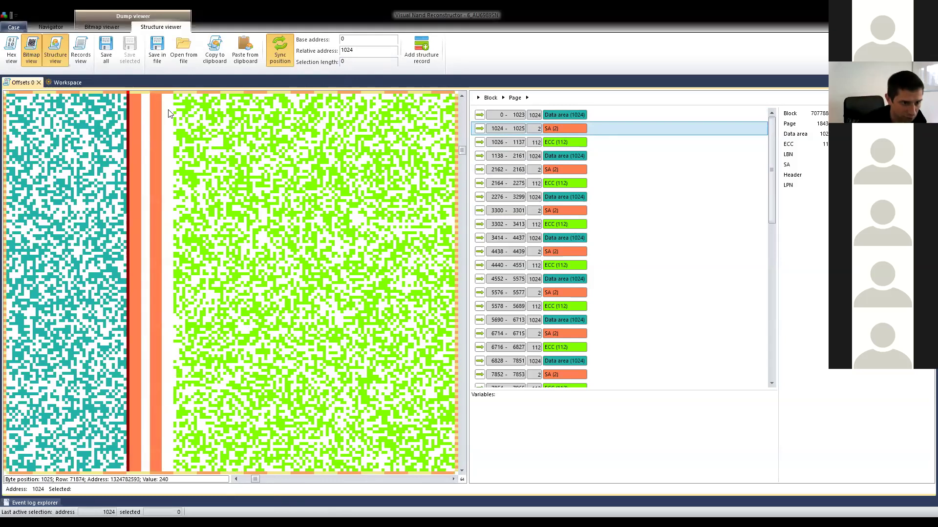
scroll(252, 138, "down", 5)
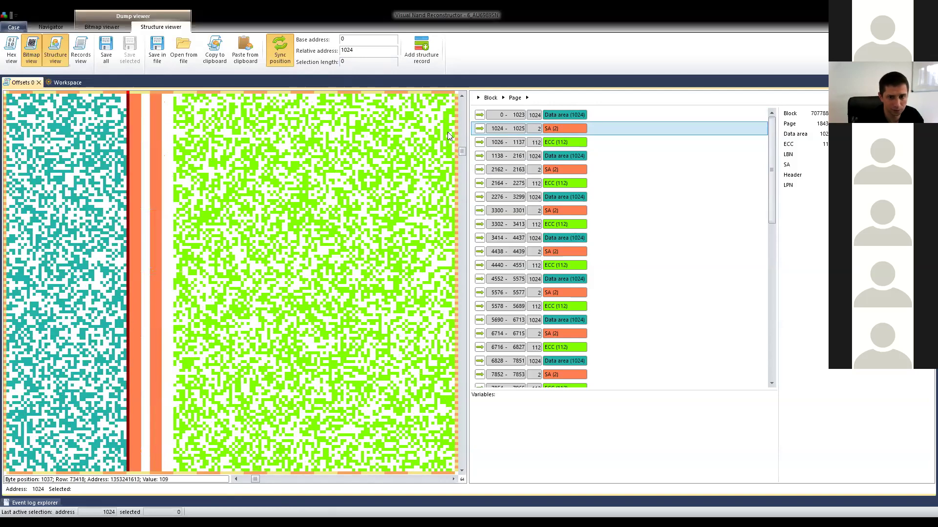
left_click_drag(461, 149, 448, 224)
scroll(177, 140, "down", 3)
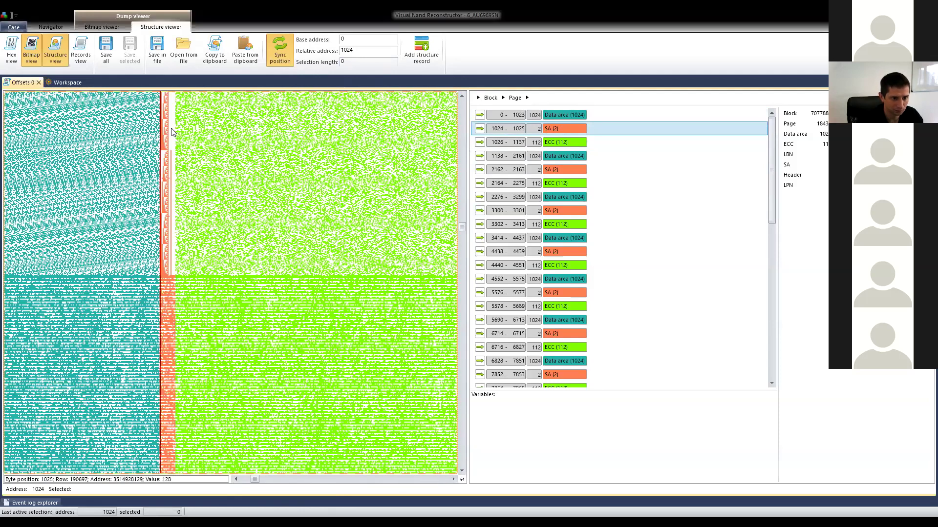
scroll(171, 132, "down", 2)
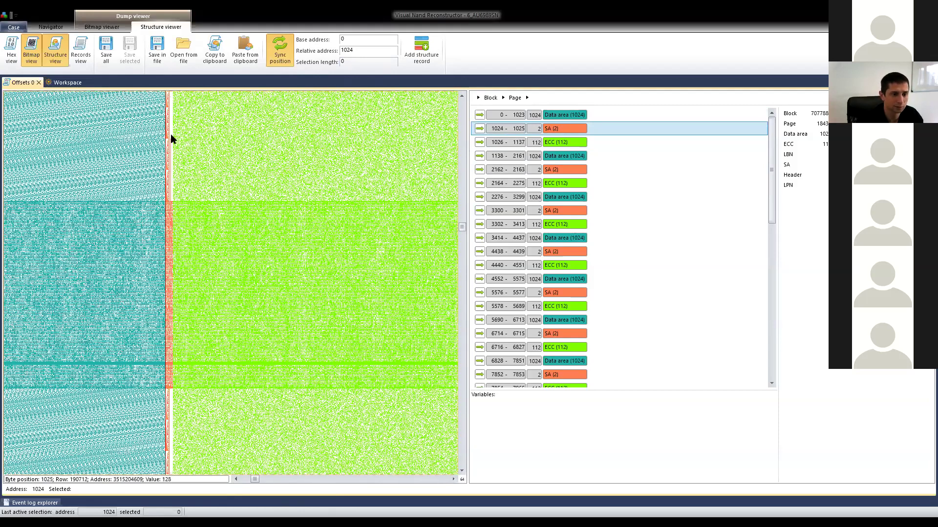
scroll(171, 146, "up", 5)
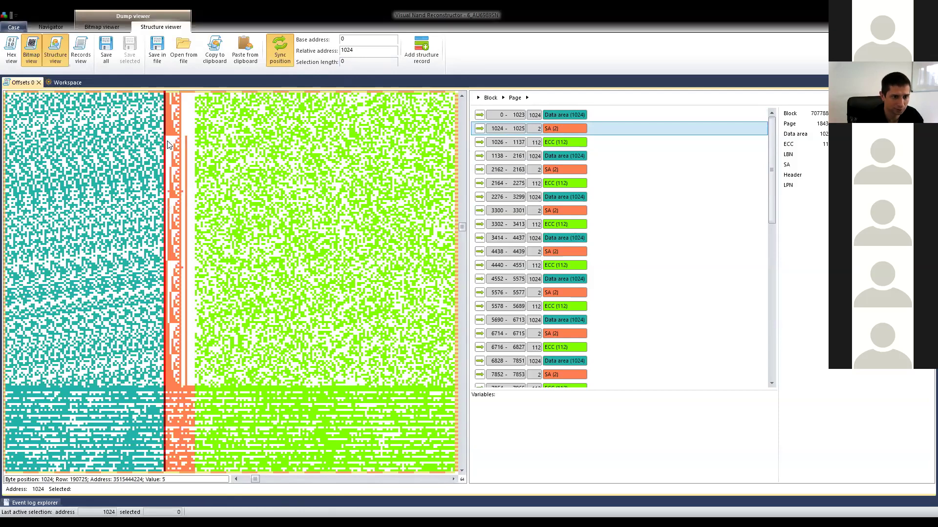
scroll(181, 168, "down", 3)
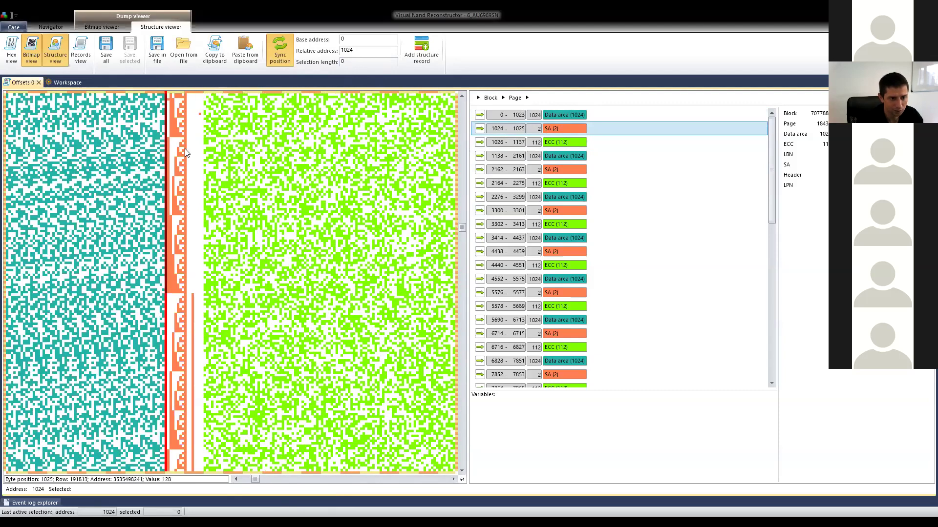
scroll(172, 180, "down", 1)
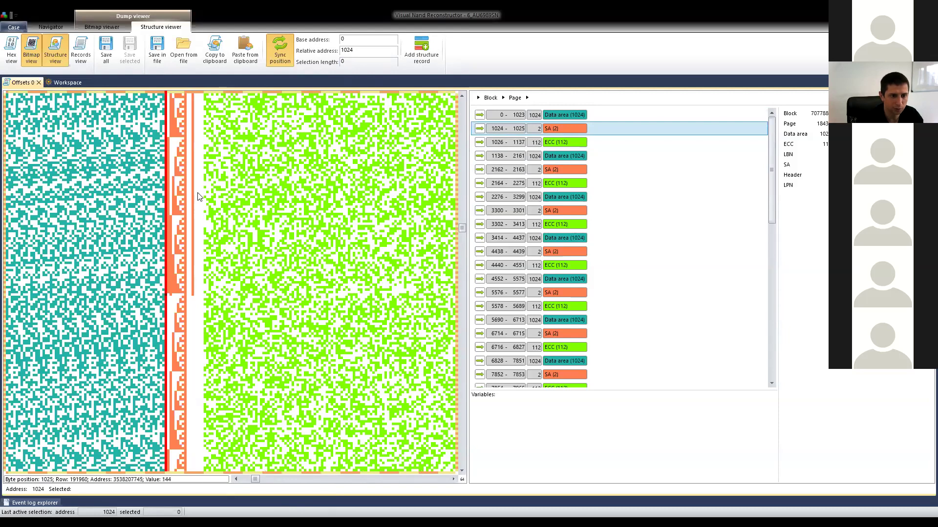
scroll(193, 197, "up", 3)
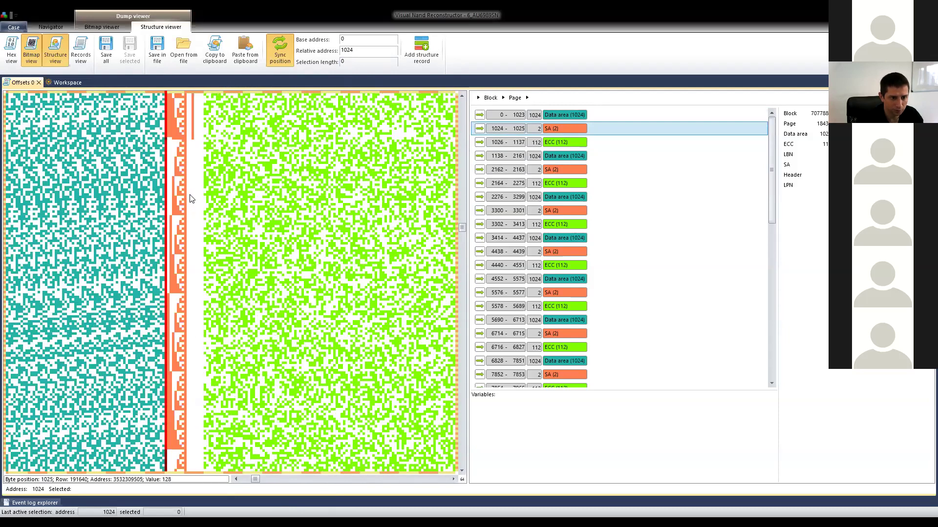
Mark a row in the SA area where its bit pattern changes and compare the pattern with rows further down the dump.
left_click(182, 141)
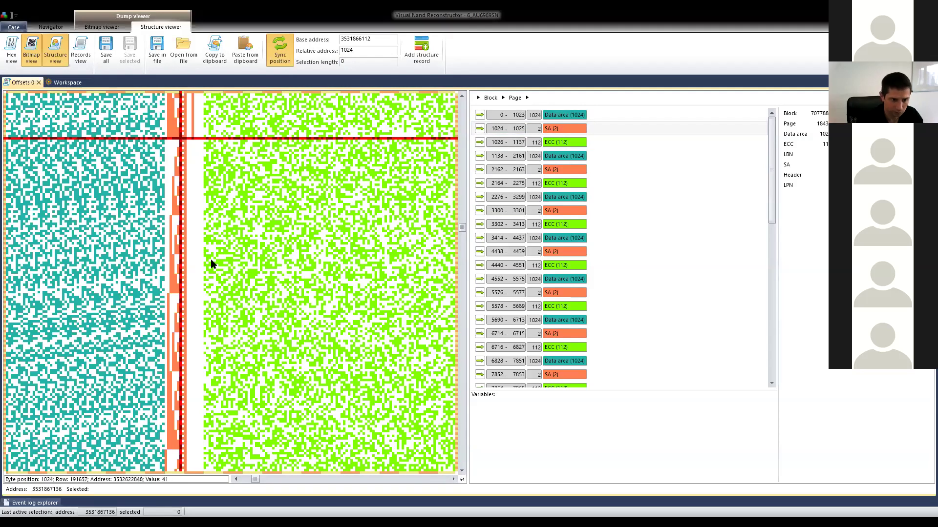
scroll(164, 215, "up", 1)
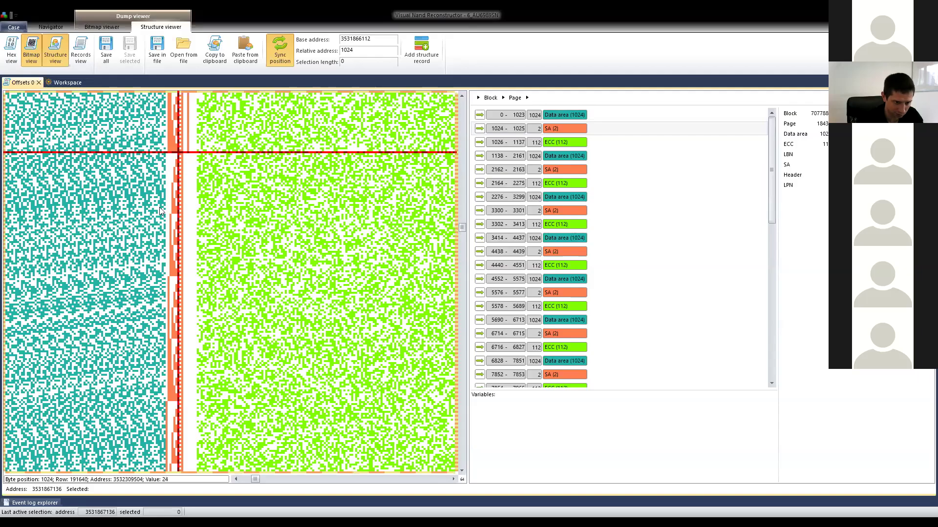
scroll(184, 225, "up", 10)
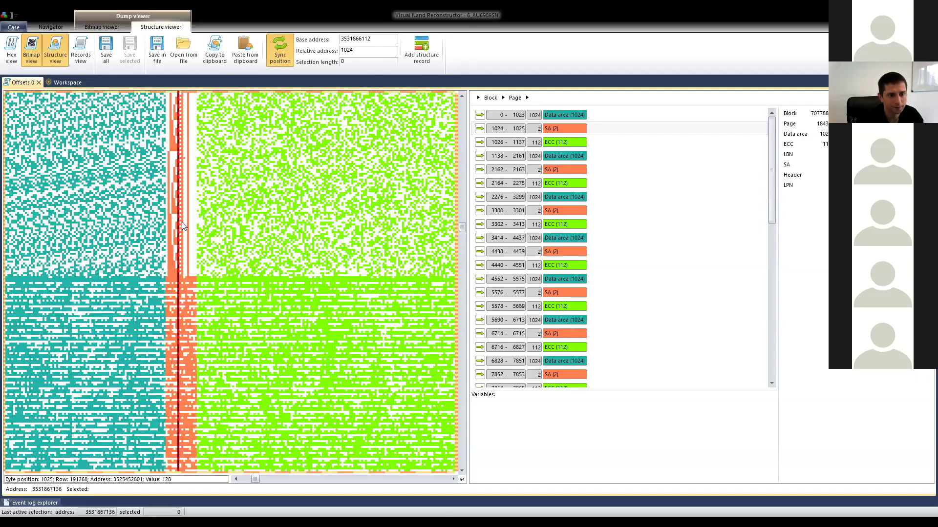
left_click_drag(462, 230, 458, 269)
scroll(215, 220, "up", 5)
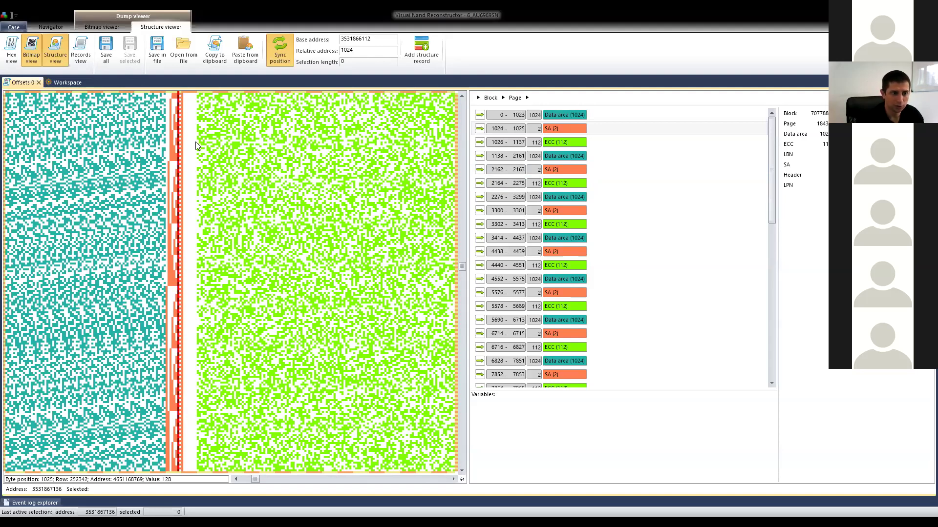
Open the structure of the first SA area and define its undefined bytes 0–1 as LBN.
double_click(563, 128)
double_click(516, 118)
left_click(523, 235)
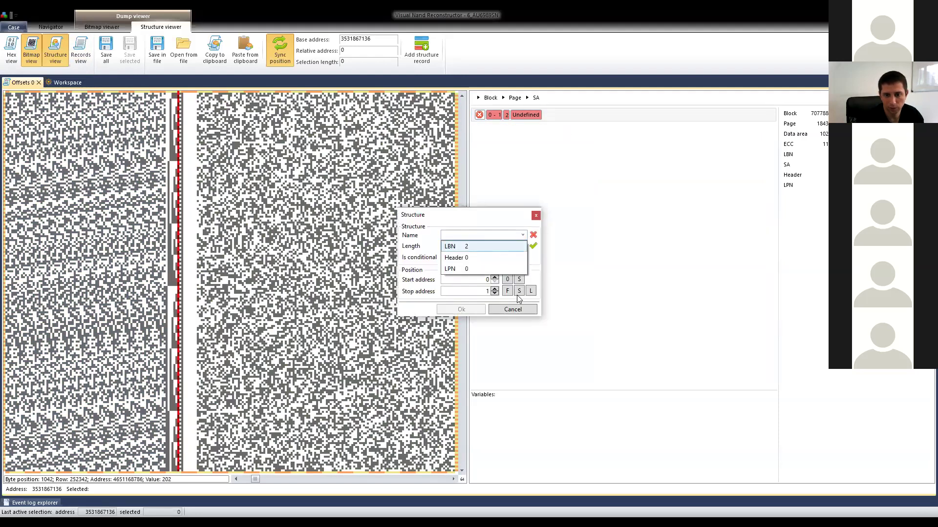
key("Return")
left_click(469, 311)
scroll(230, 168, "down", 5)
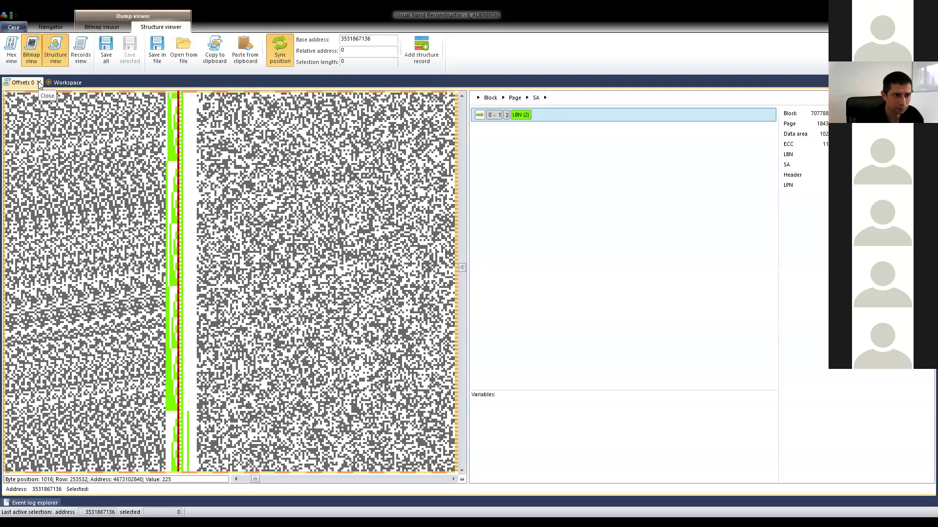
Close the Offsets 0 dump, select the LBN position of the Markers table element and create its translation table.
left_click(39, 82)
left_click(395, 271)
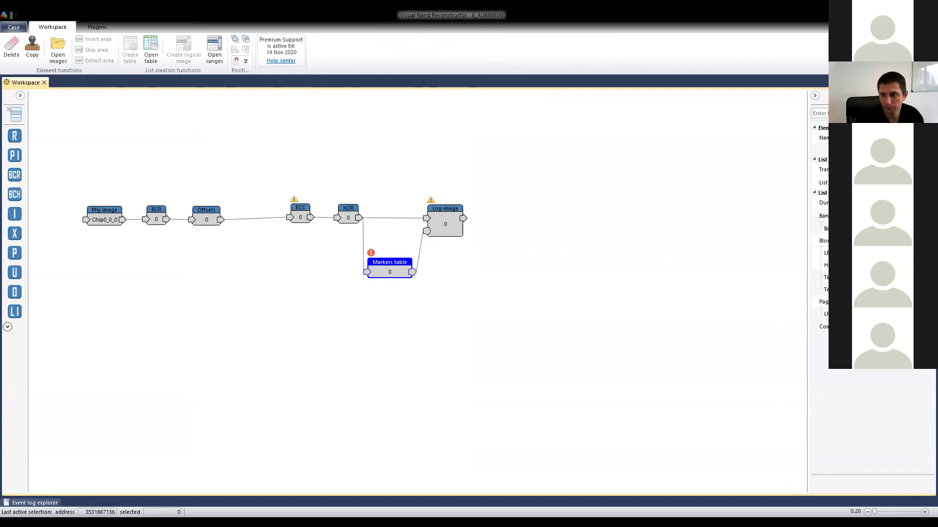
left_click(825, 253)
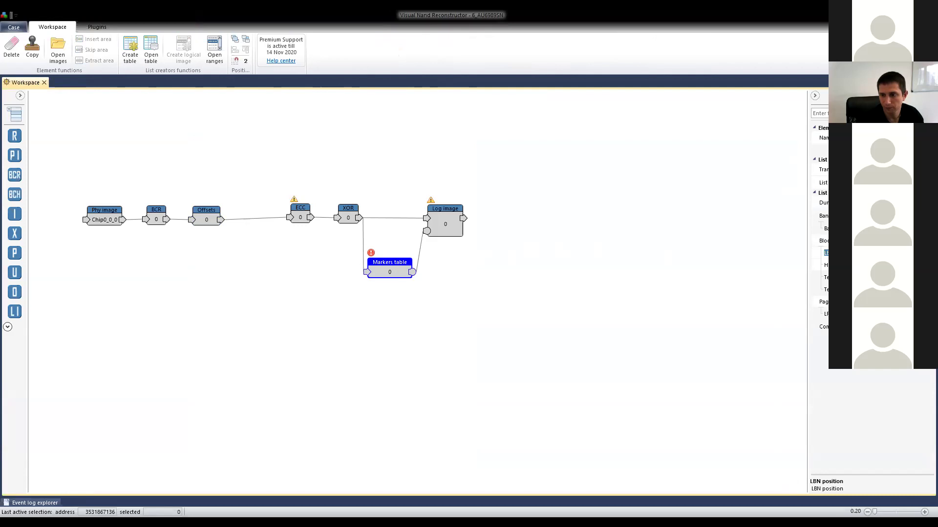
left_click(130, 49)
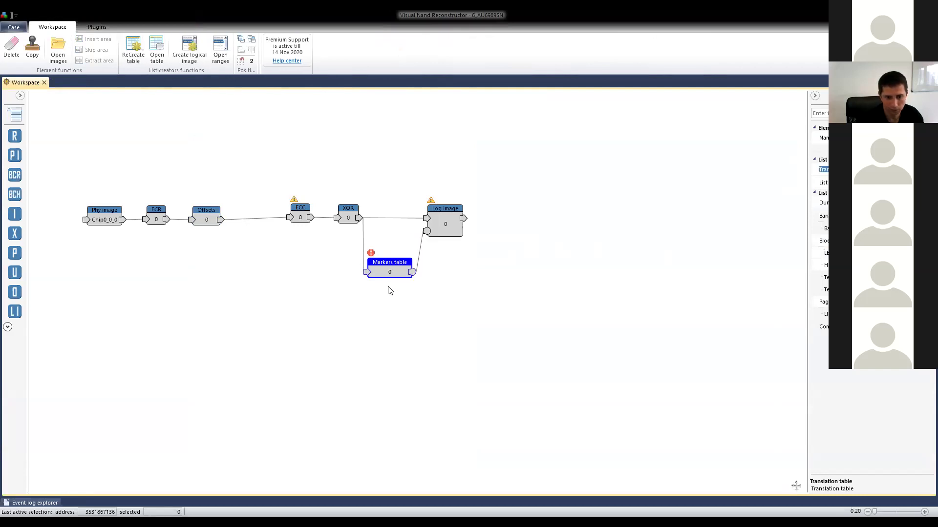
Open the Markers table and sort its blocks with the Default block sorter.
double_click(388, 265)
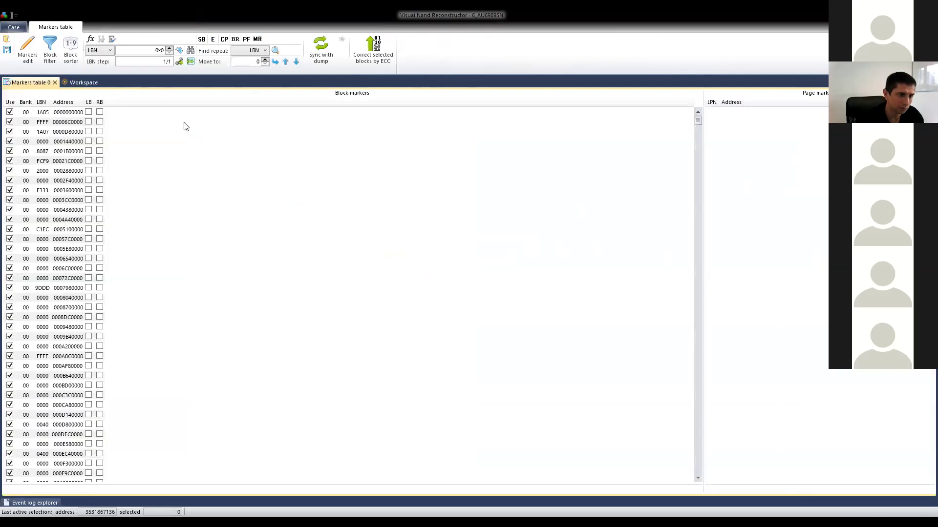
left_click(71, 51)
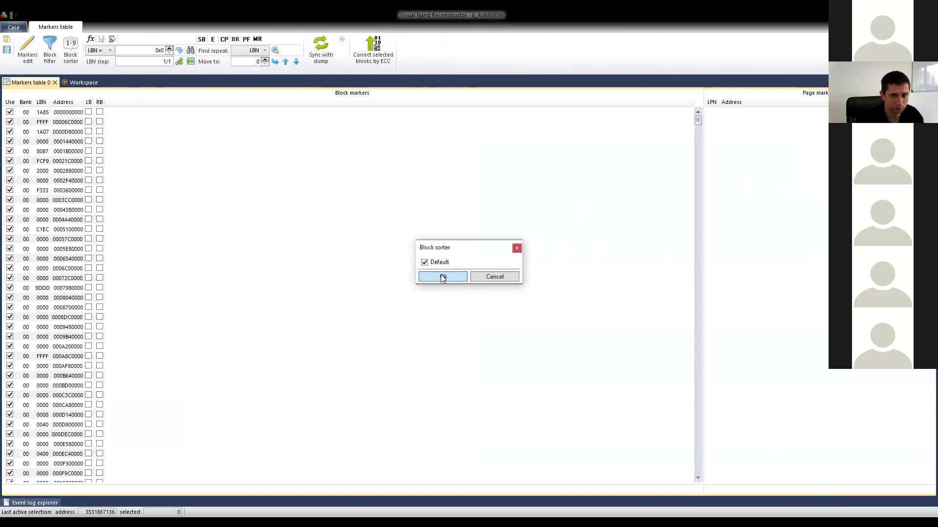
left_click(442, 276)
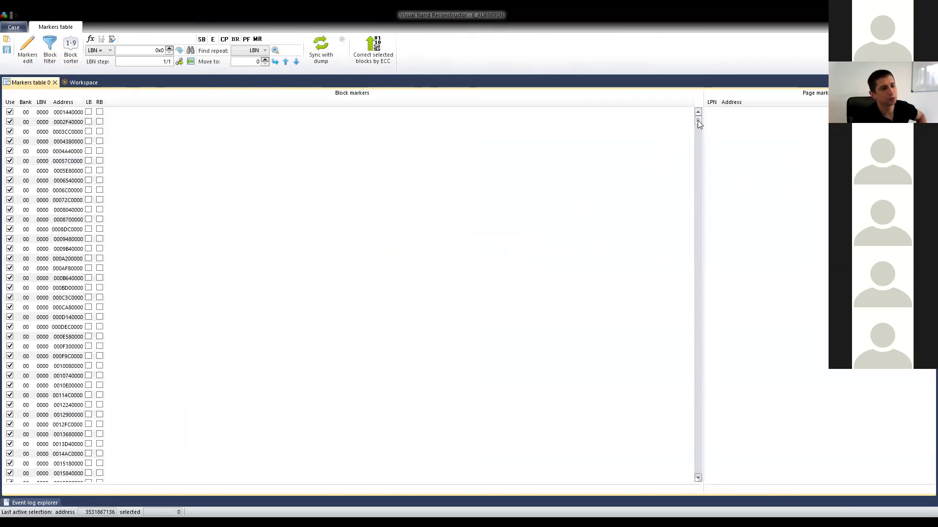
Examine the sequence of LBN values in the sorted block markers list and how they repeat and step across blocks.
left_click_drag(698, 121, 697, 163)
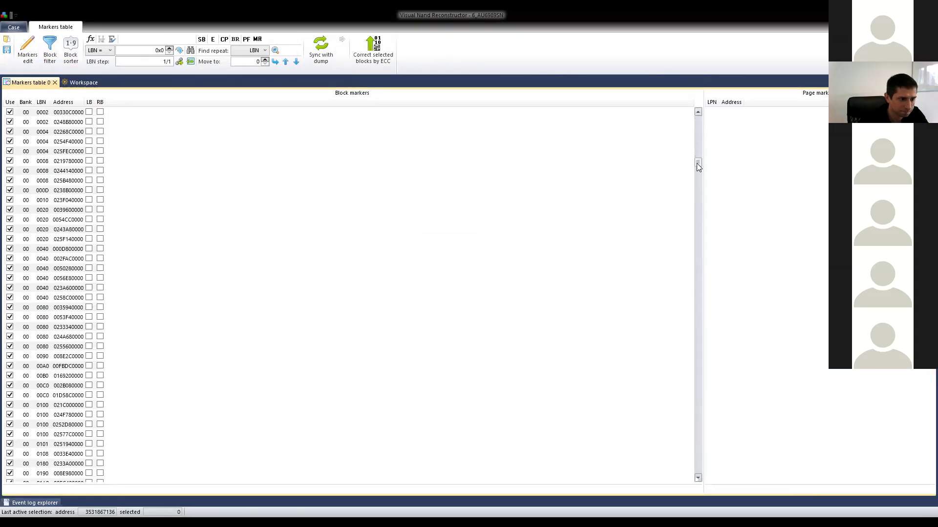
scroll(190, 128, "up", 3)
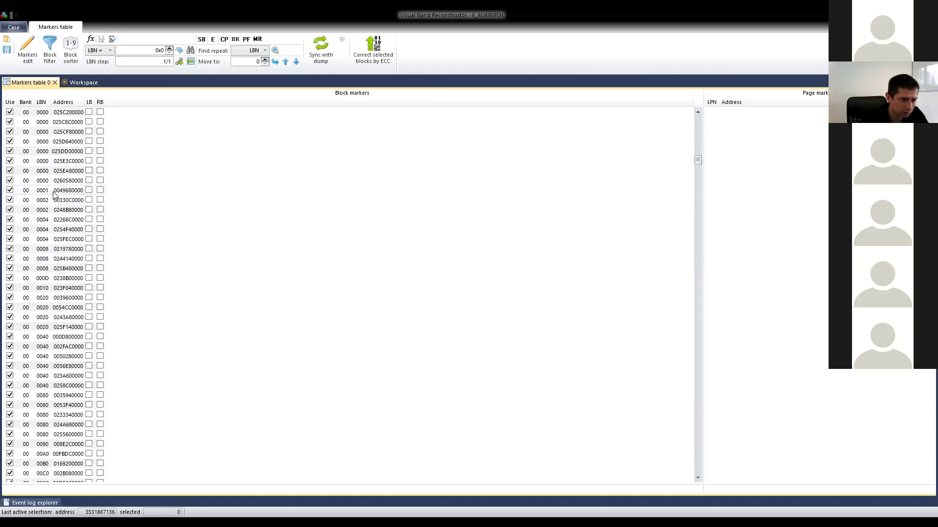
scroll(57, 216, "down", 8)
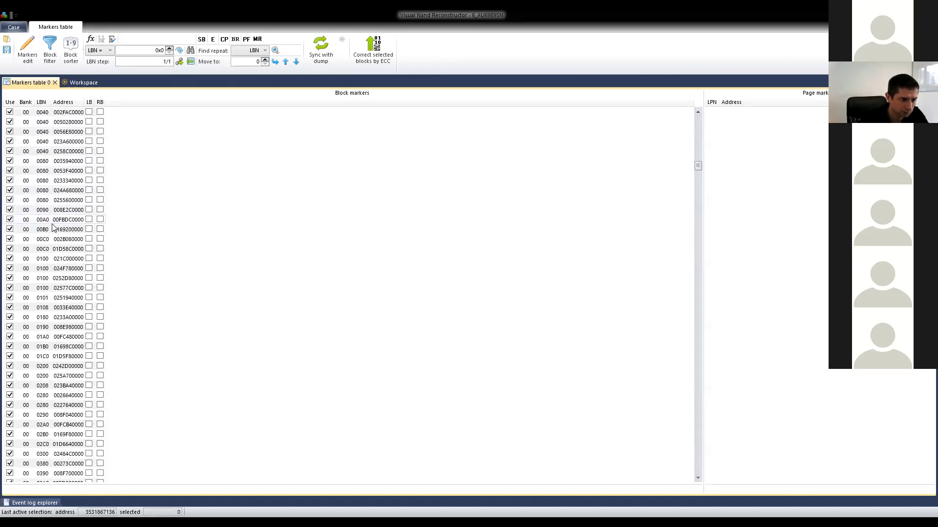
scroll(49, 174, "down", 2)
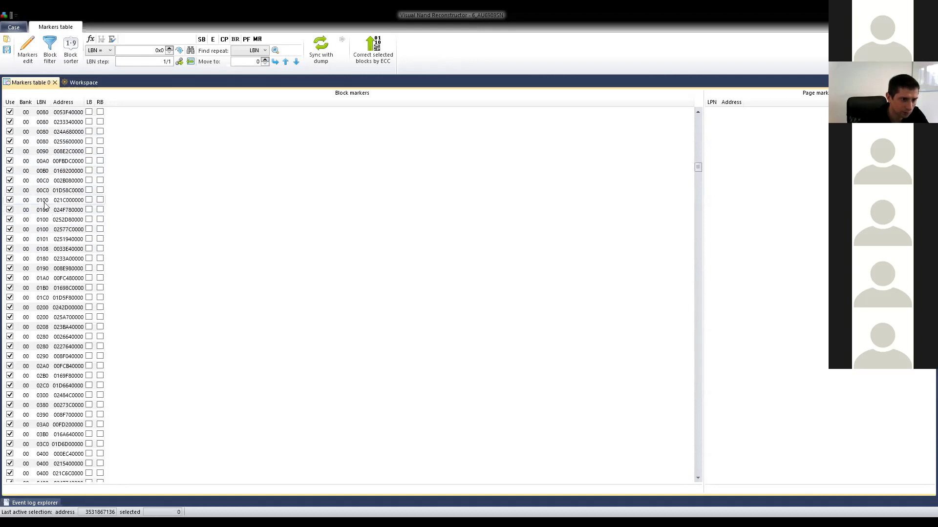
scroll(48, 208, "down", 4)
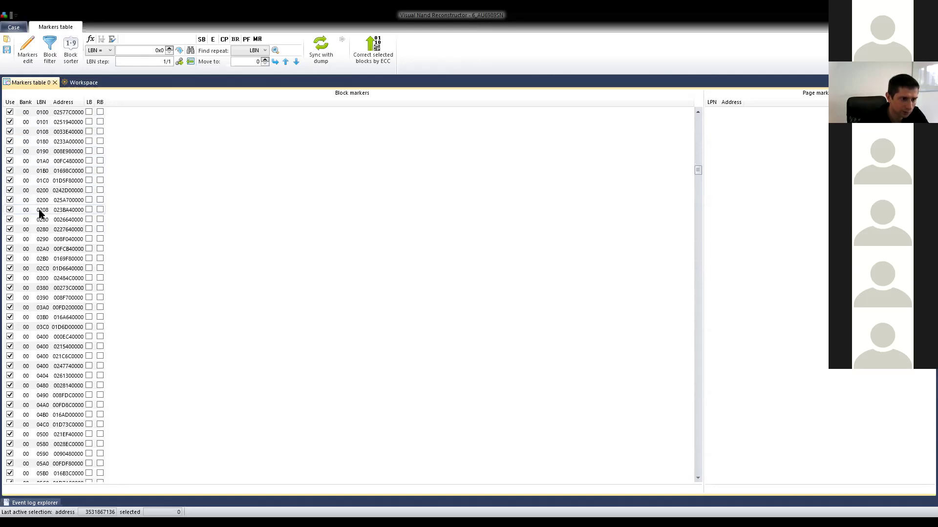
scroll(44, 215, "down", 5)
scroll(54, 223, "down", 3)
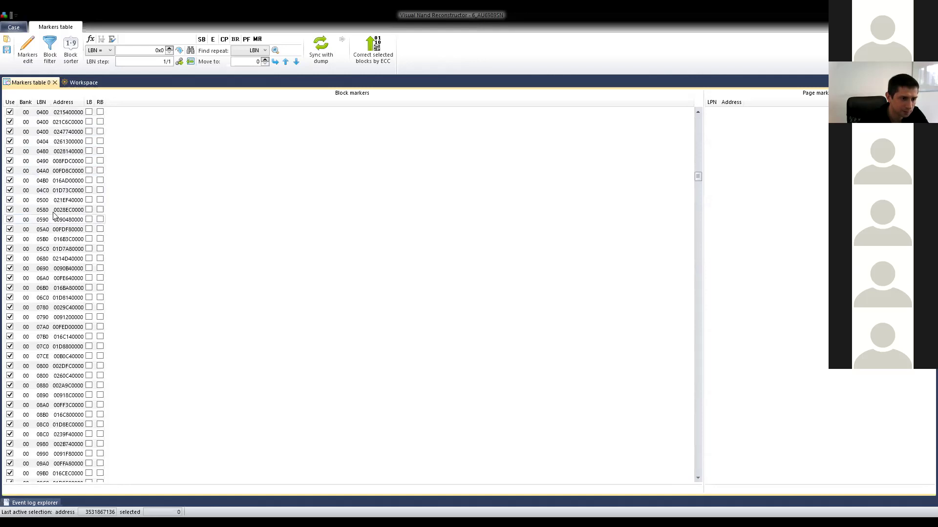
scroll(56, 229, "down", 11)
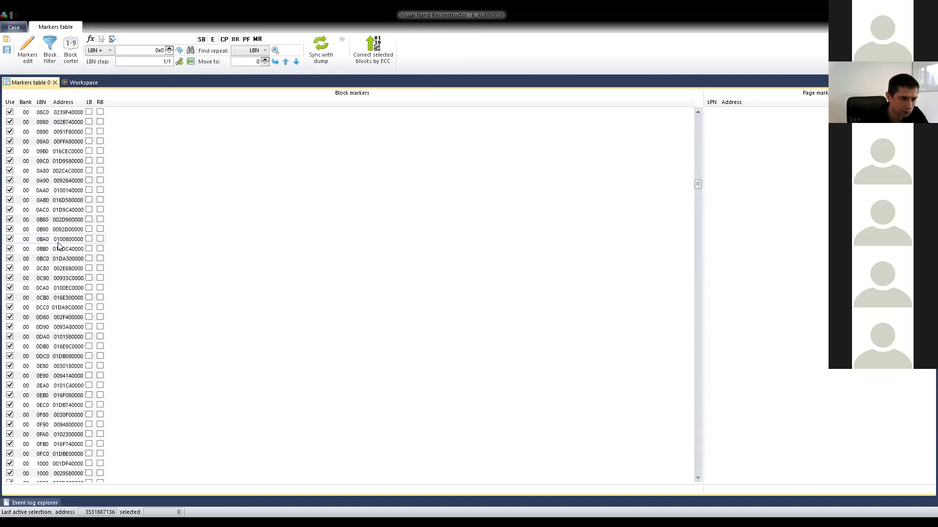
scroll(58, 244, "up", 14)
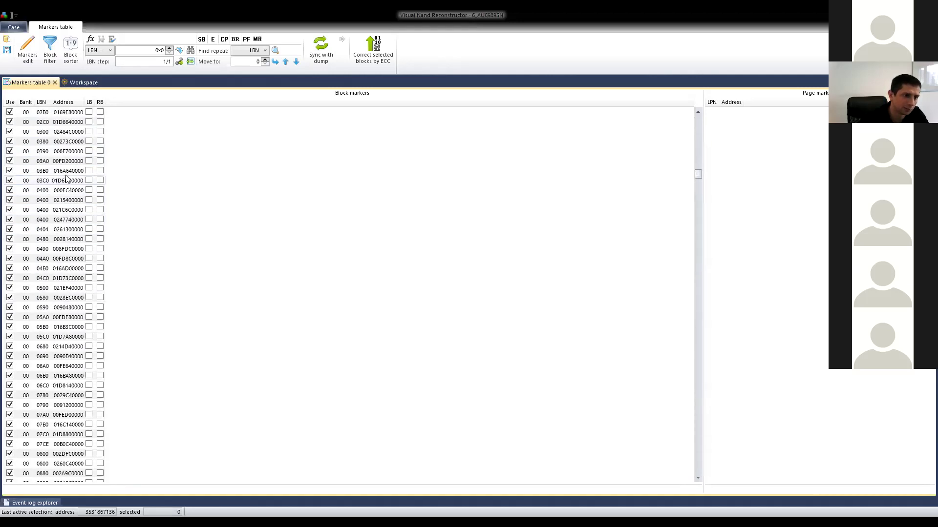
scroll(125, 177, "down", 7)
scroll(126, 178, "down", 9)
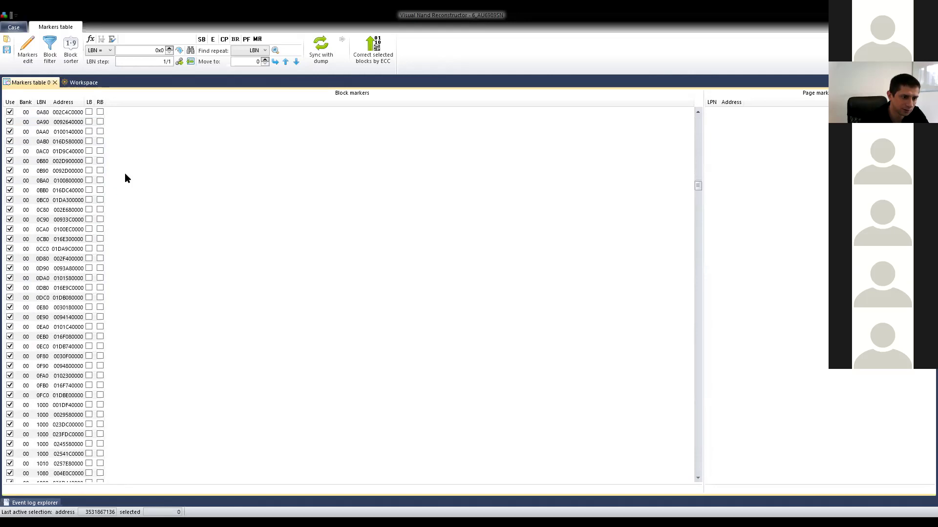
Check how the LBN values progress through the higher ranges of the block markers list, from 0A80 onward.
scroll(126, 178, "down", 6)
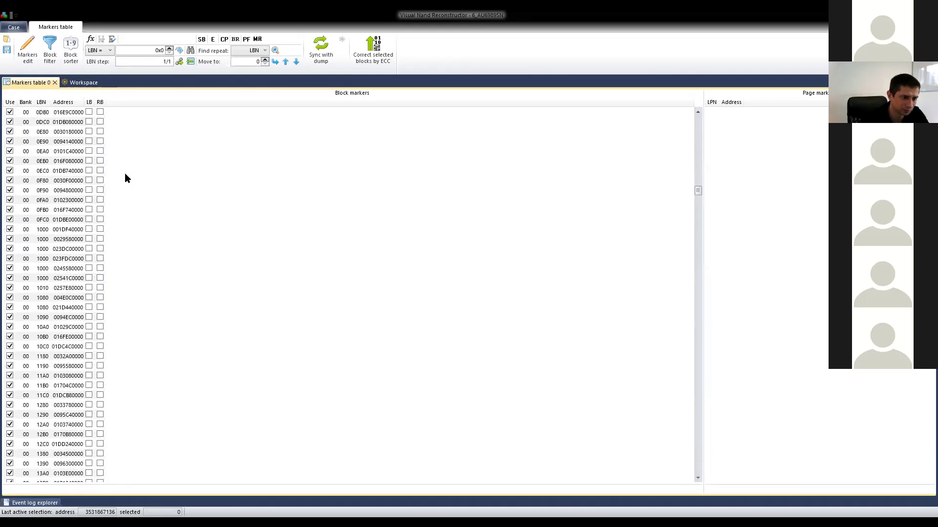
scroll(126, 178, "down", 4)
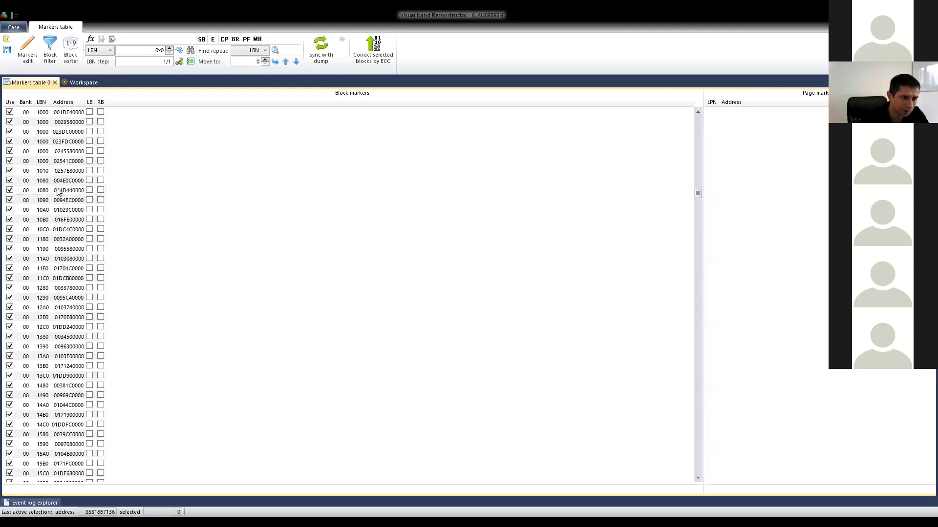
scroll(58, 191, "down", 1)
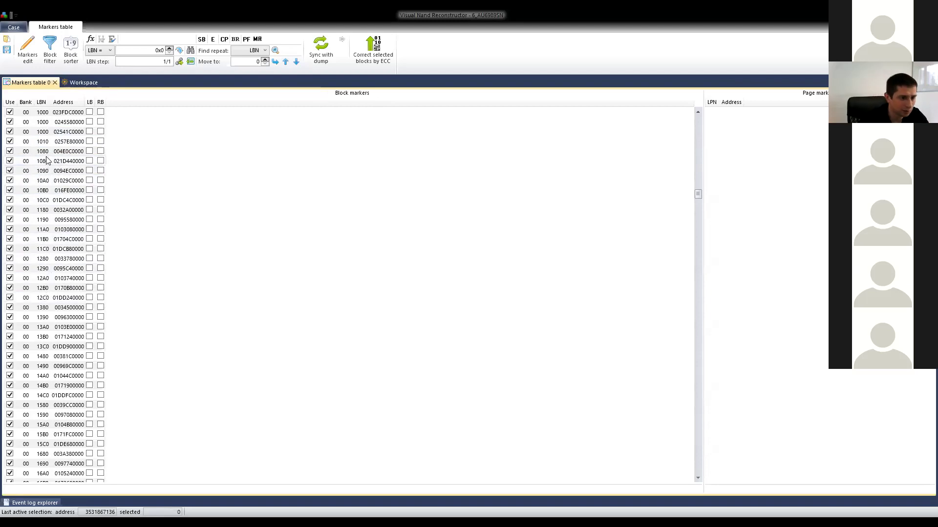
scroll(42, 166, "down", 14)
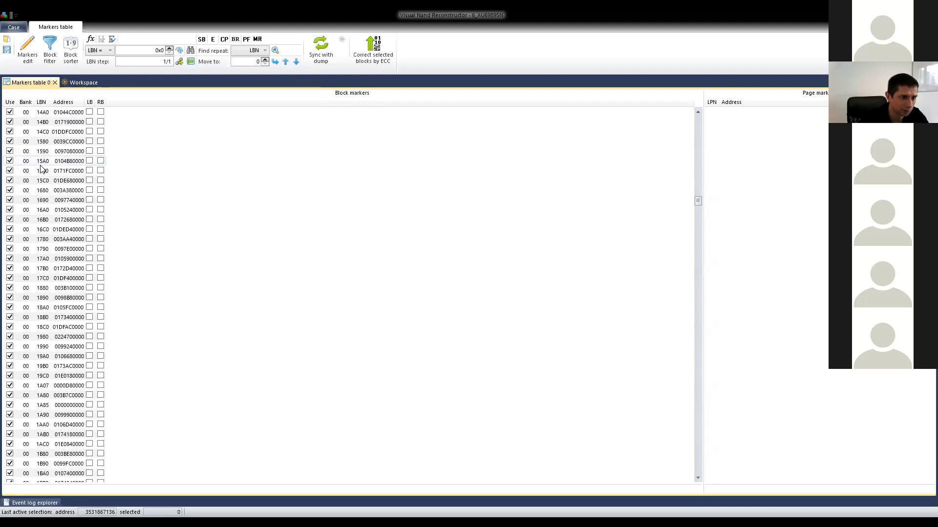
scroll(42, 186, "down", 10)
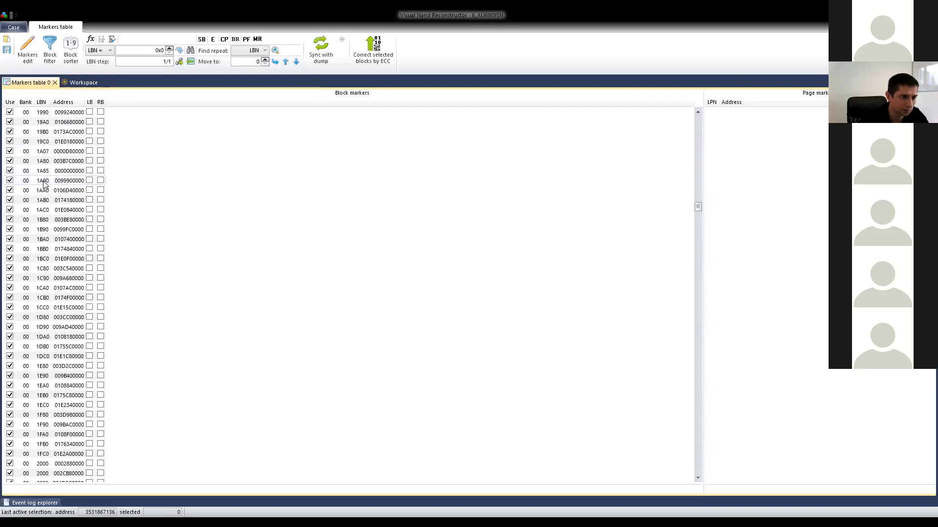
scroll(41, 205, "down", 13)
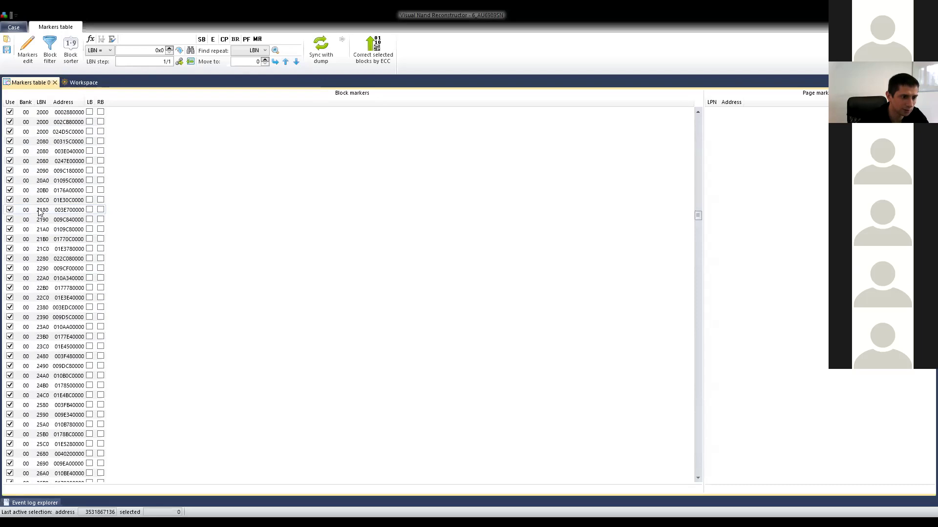
scroll(40, 205, "down", 5)
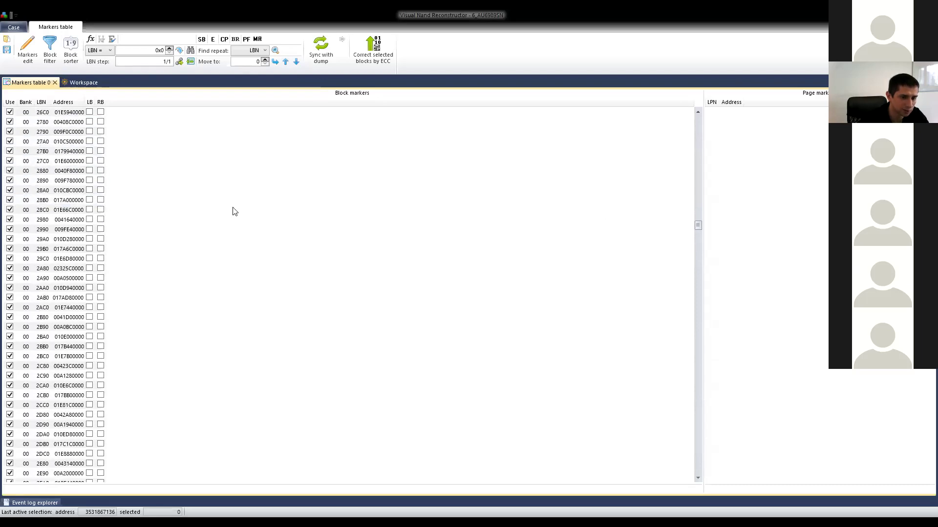
left_click_drag(699, 225, 701, 311)
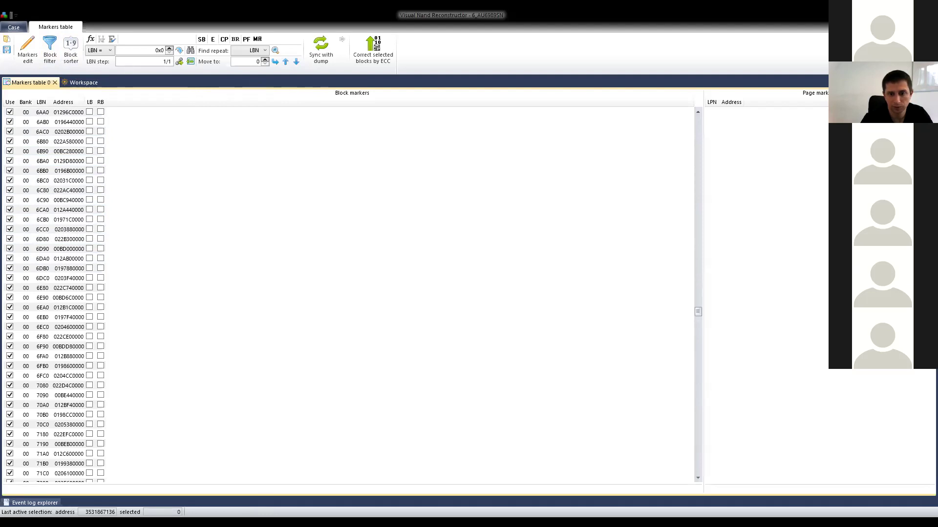
key("alt+Tab")
key("Right")
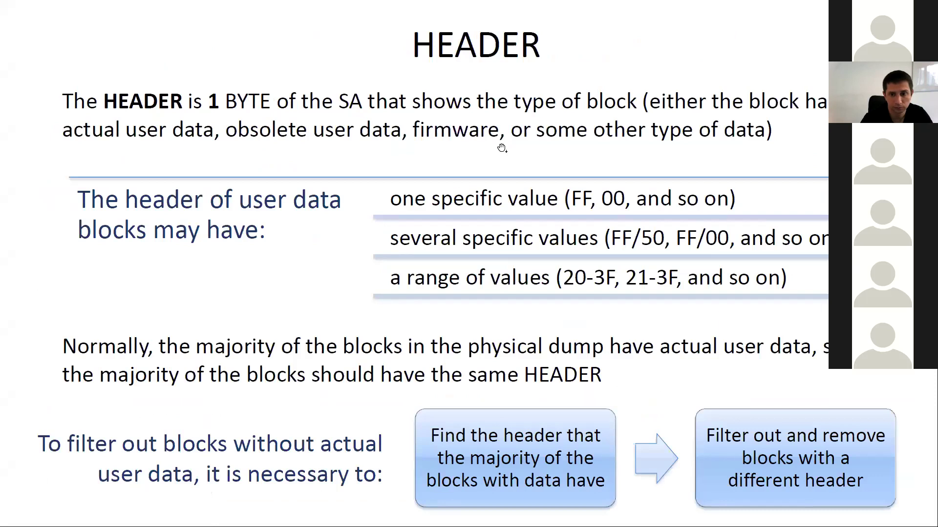
key("Right")
key("Right")
key("Left")
key("Left")
key("Left")
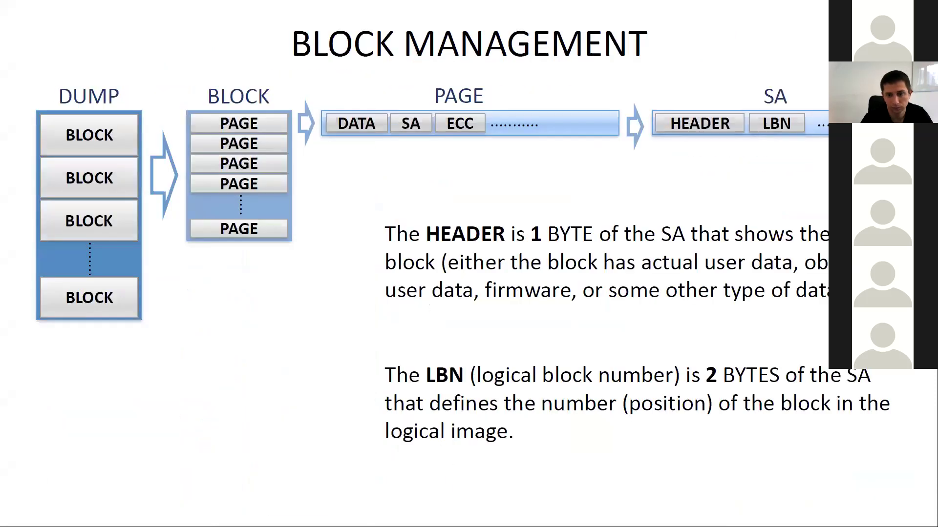
key("Right")
key("Right")
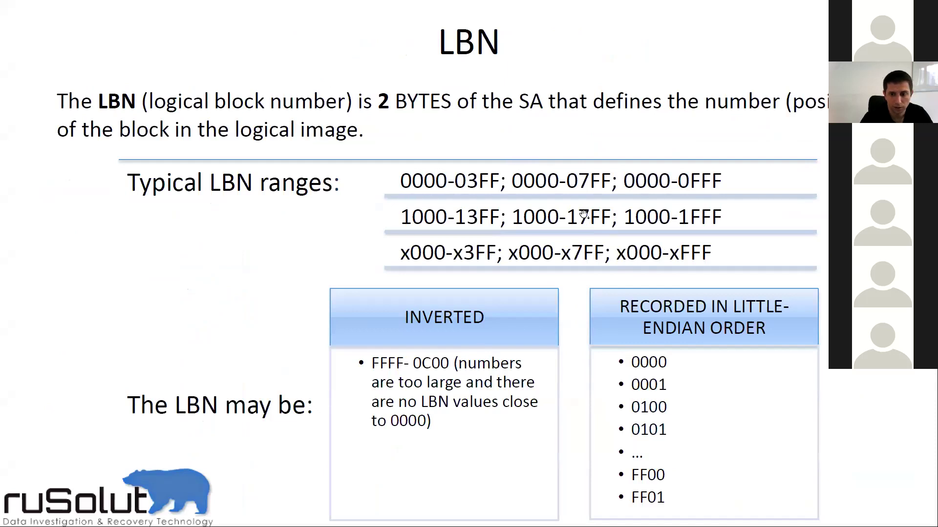
key("Right")
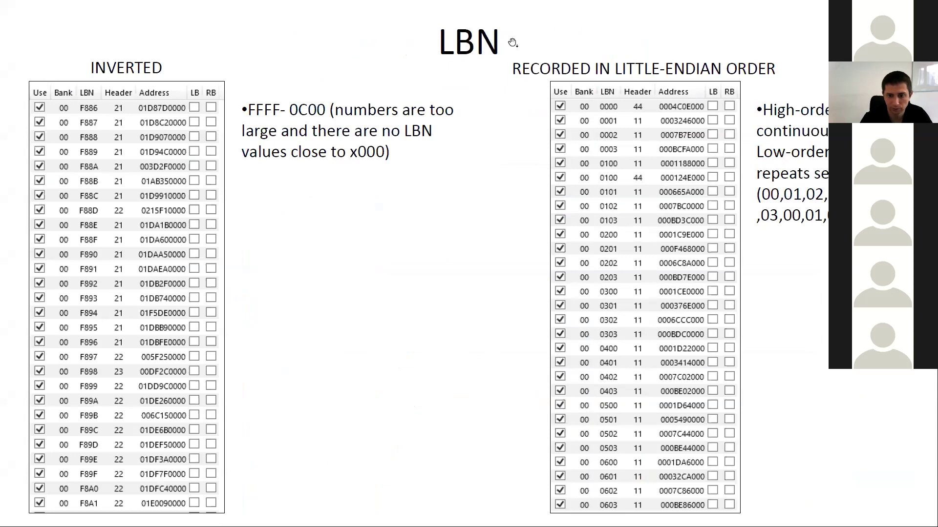
key("alt+Tab")
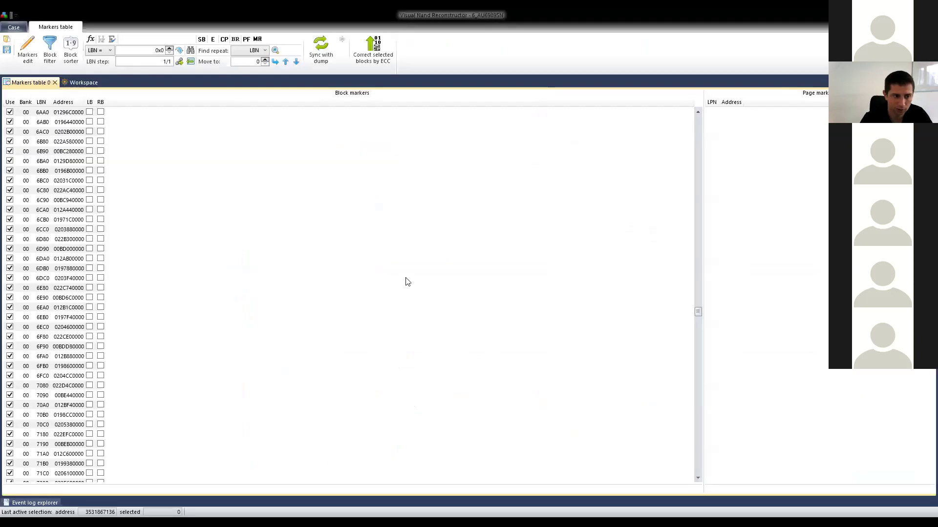
Change the Markers table element's LBN position to the reversed byte order, discard its current markers table and recreate the translation table.
left_click(81, 83)
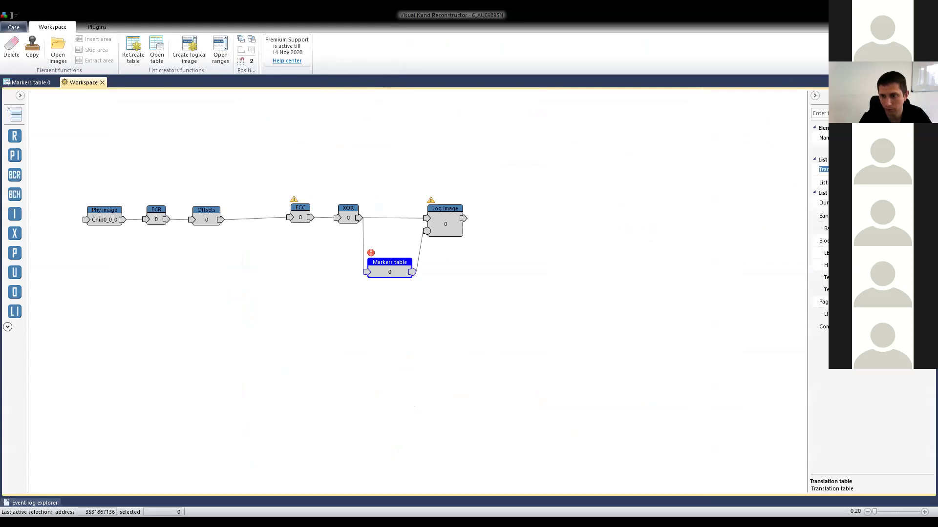
left_click(826, 253)
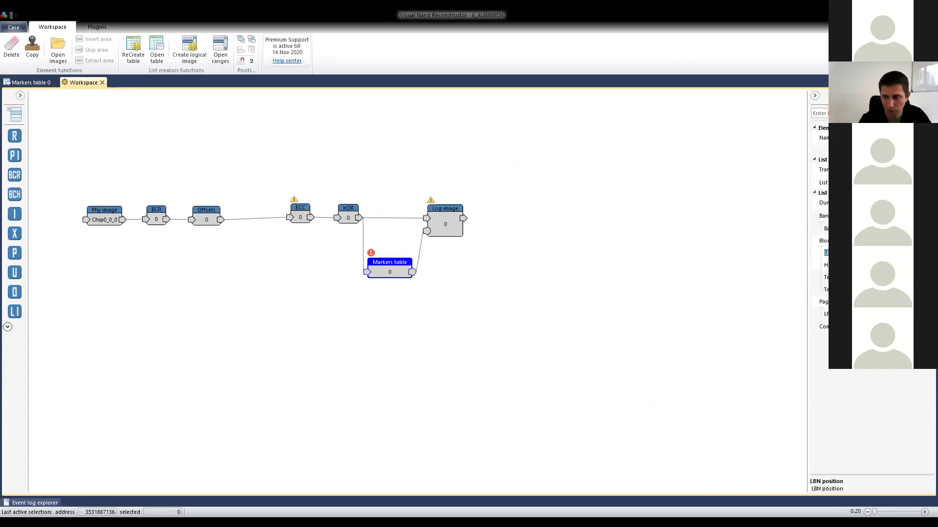
key("Return")
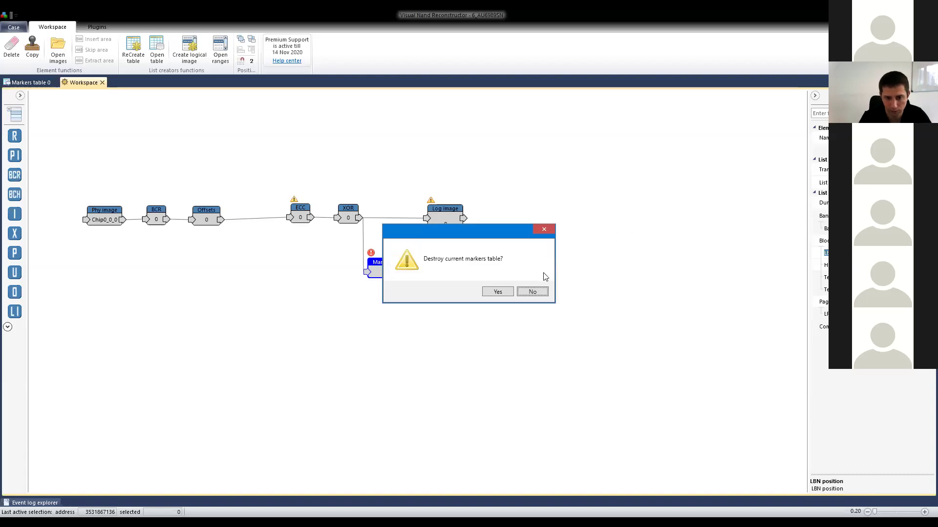
left_click(497, 292)
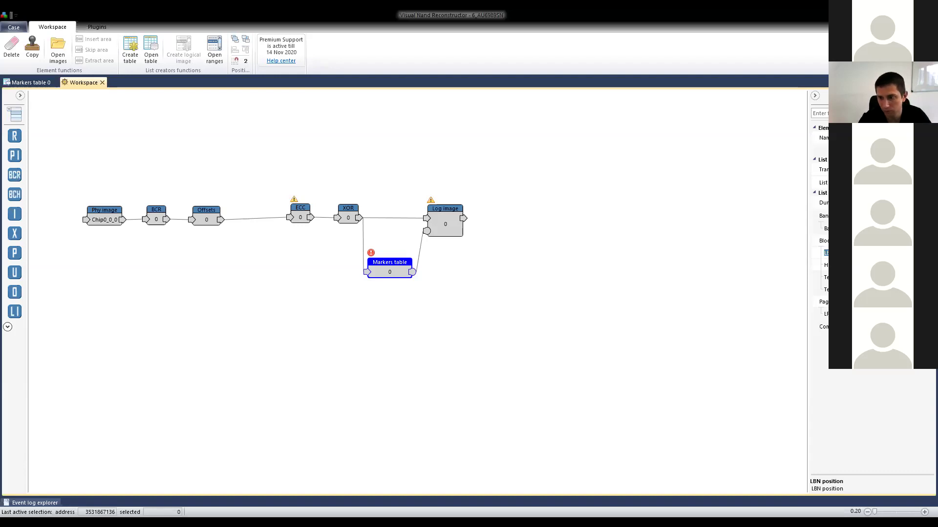
left_click(824, 169)
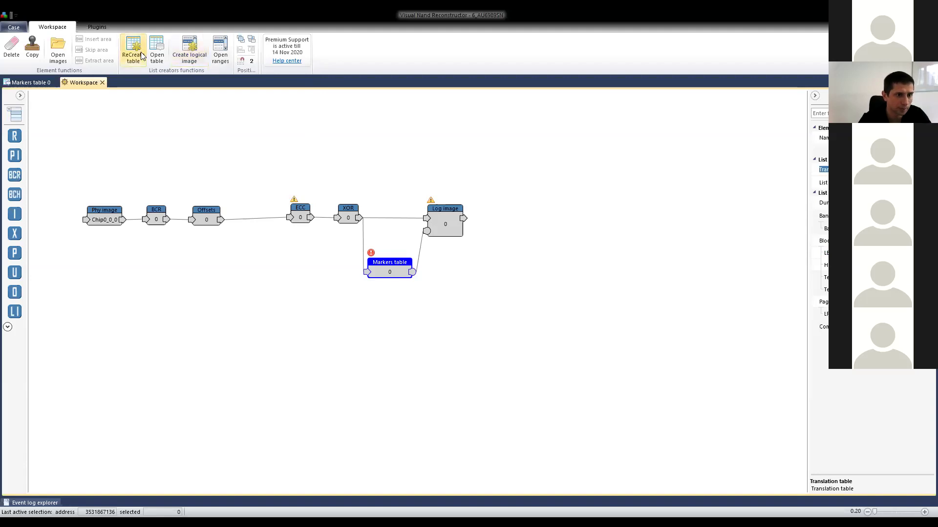
Open the recreated Markers table and sort its blocks again with the Default block sorter.
left_click(156, 51)
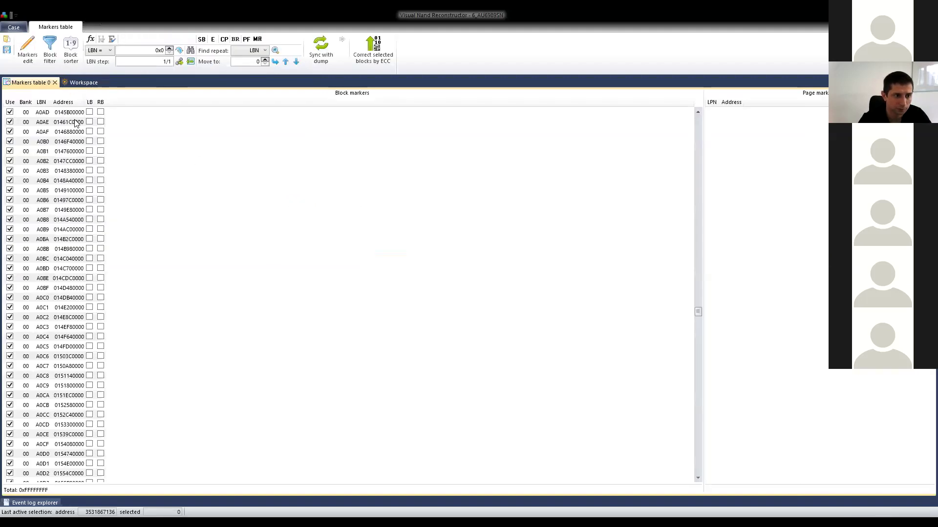
left_click(71, 49)
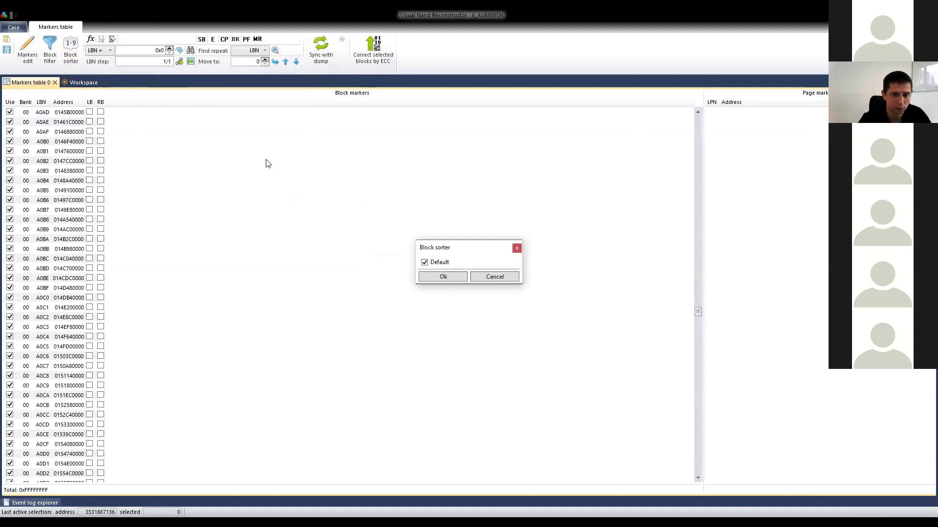
left_click(443, 277)
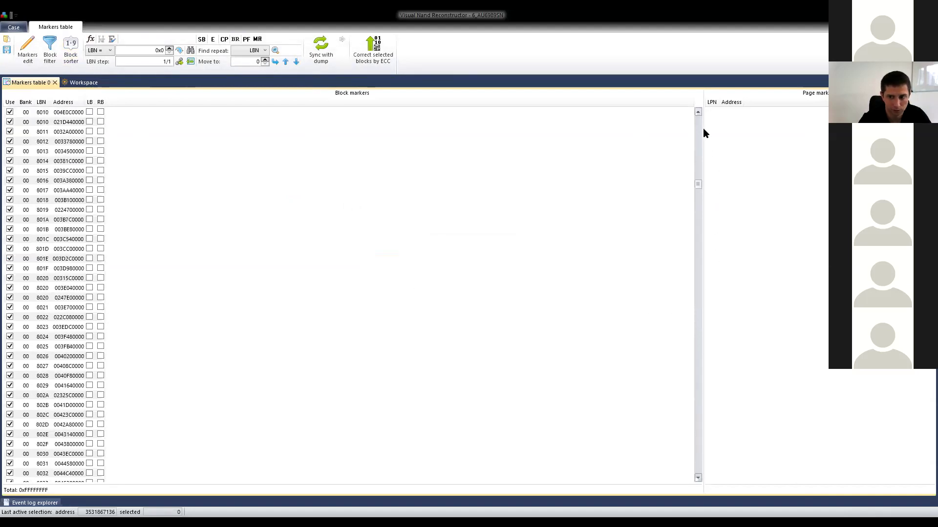
Examine the lowest LBN values in the re-sorted list, from 0000 up to the start of the 8000 range, for repeats and gaps.
scroll(125, 177, "down", 15)
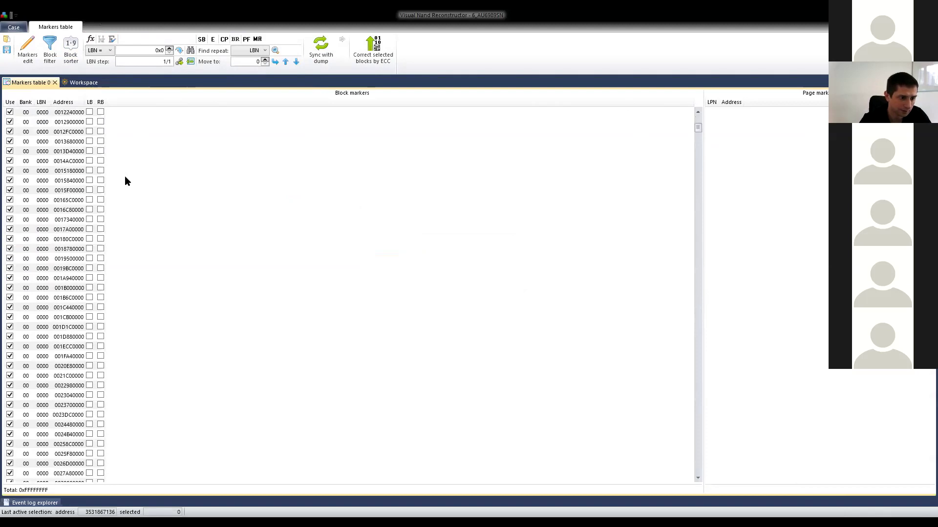
scroll(125, 179, "down", 15)
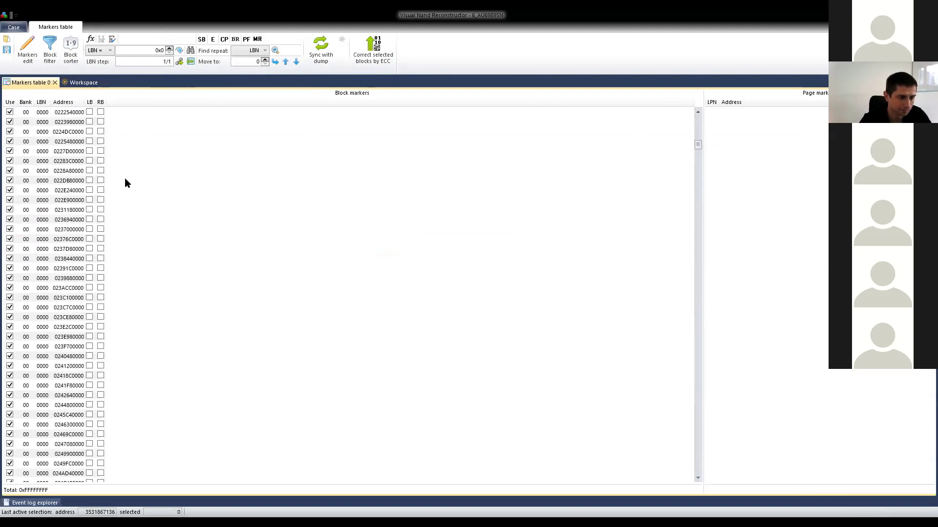
scroll(125, 180, "down", 10)
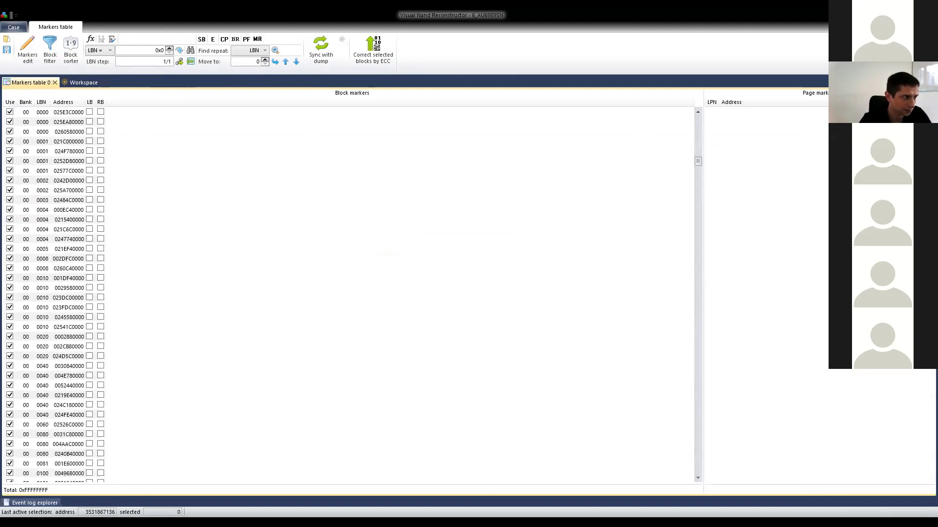
scroll(142, 192, "down", 7)
scroll(145, 194, "up", 5)
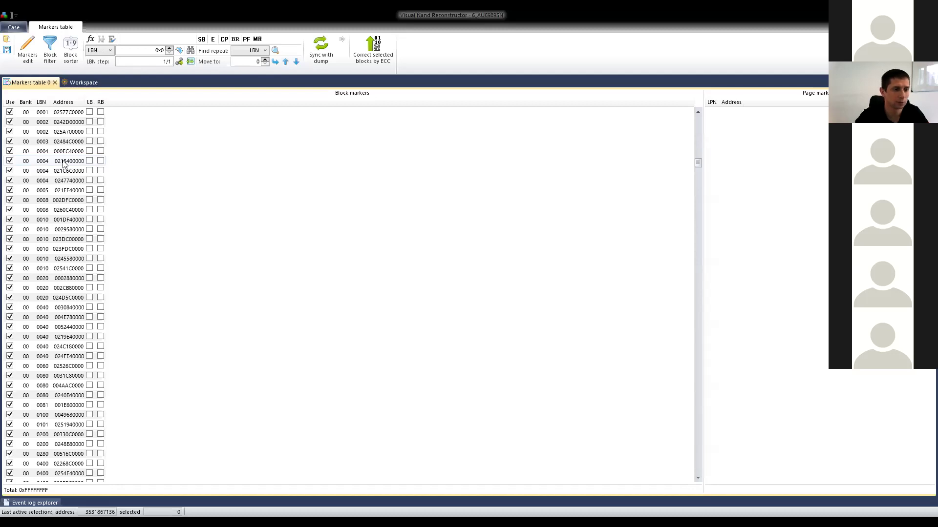
scroll(83, 164, "up", 6)
scroll(63, 169, "down", 2)
scroll(55, 214, "down", 5)
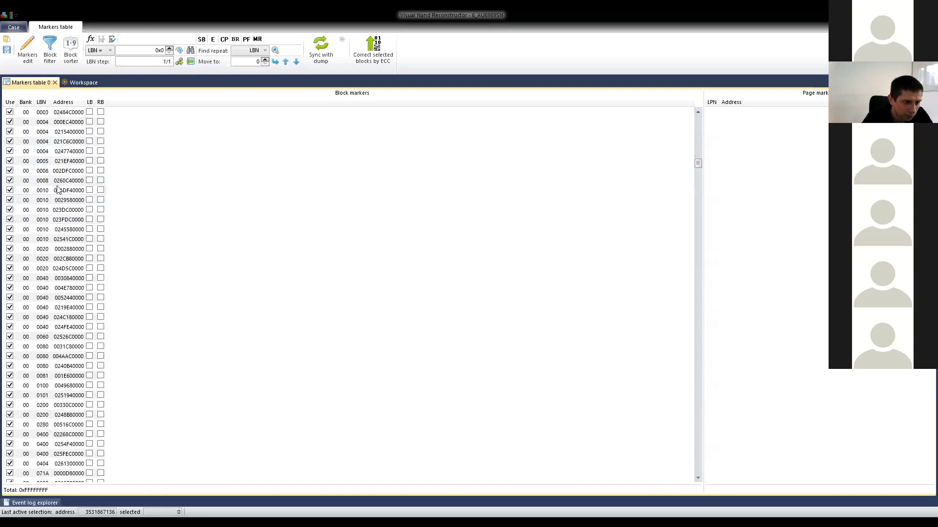
scroll(54, 196, "down", 2)
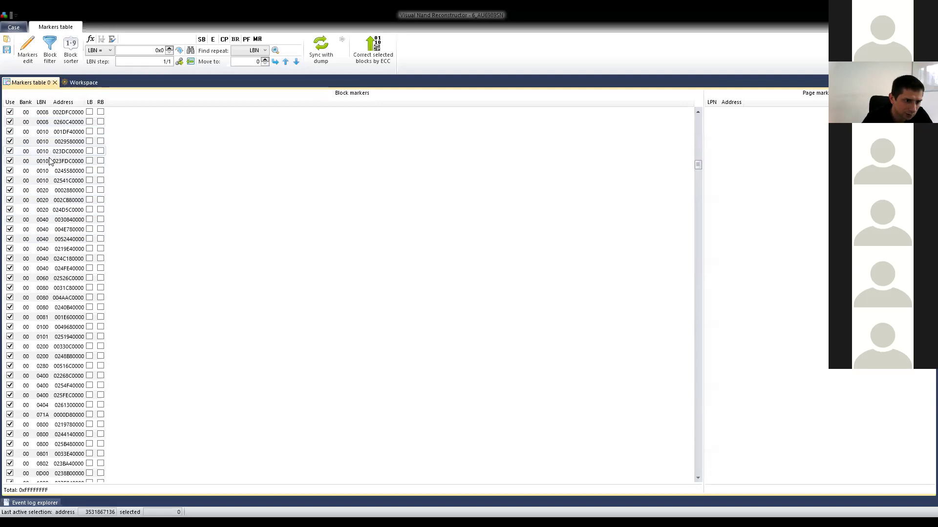
scroll(55, 224, "down", 4)
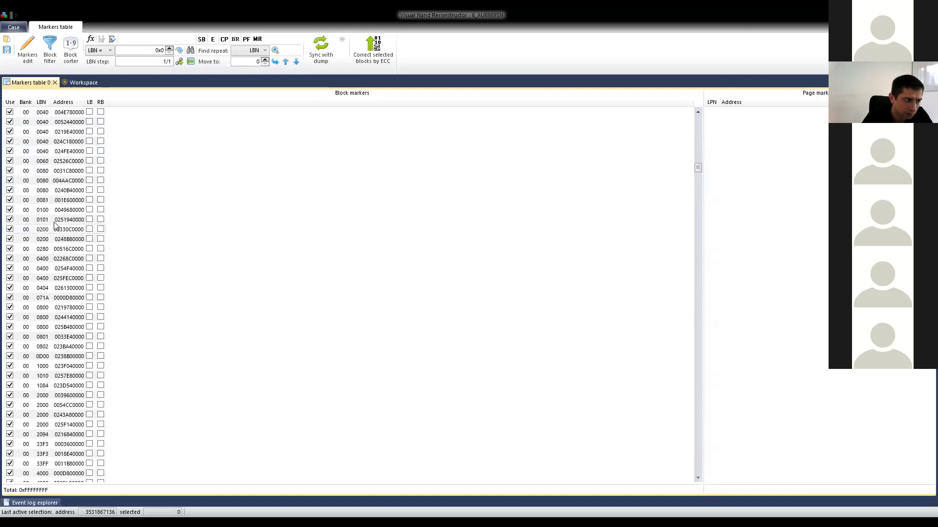
scroll(55, 210, "down", 3)
scroll(55, 211, "down", 3)
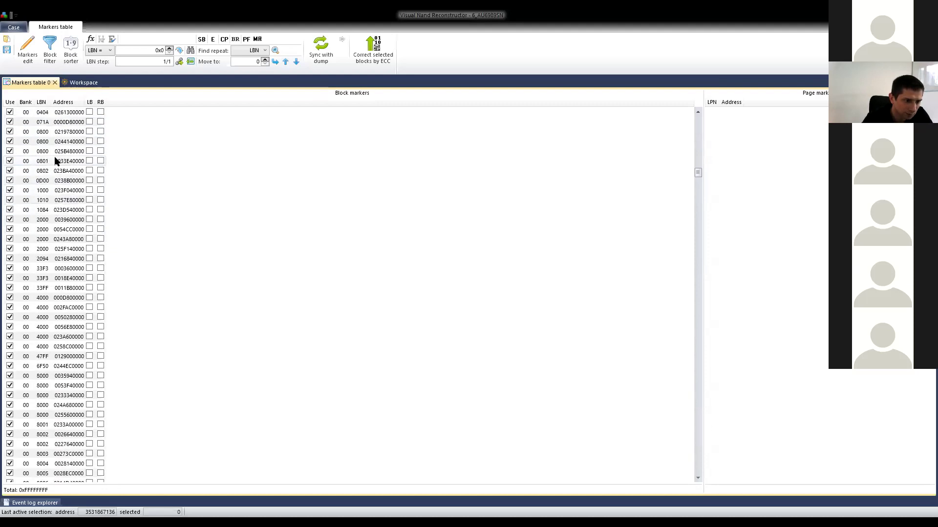
scroll(58, 173, "down", 2)
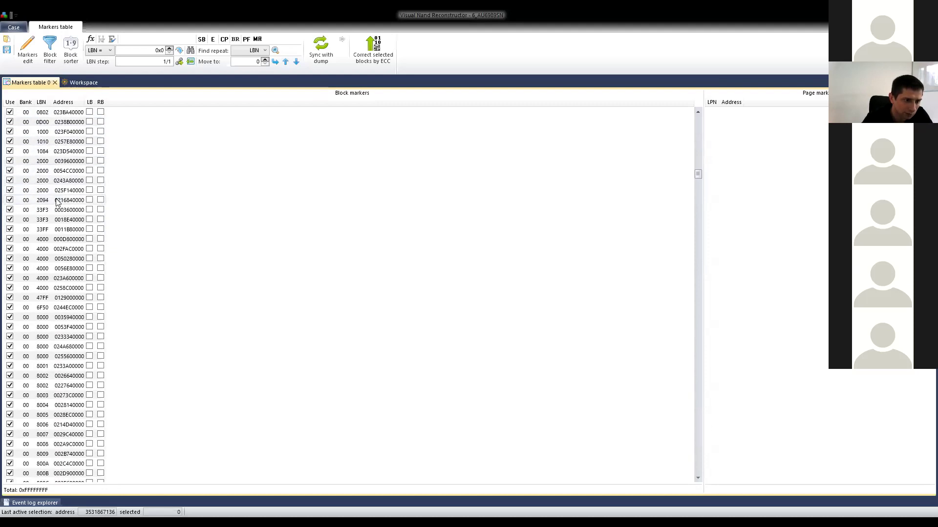
scroll(57, 202, "down", 3)
scroll(58, 198, "down", 1)
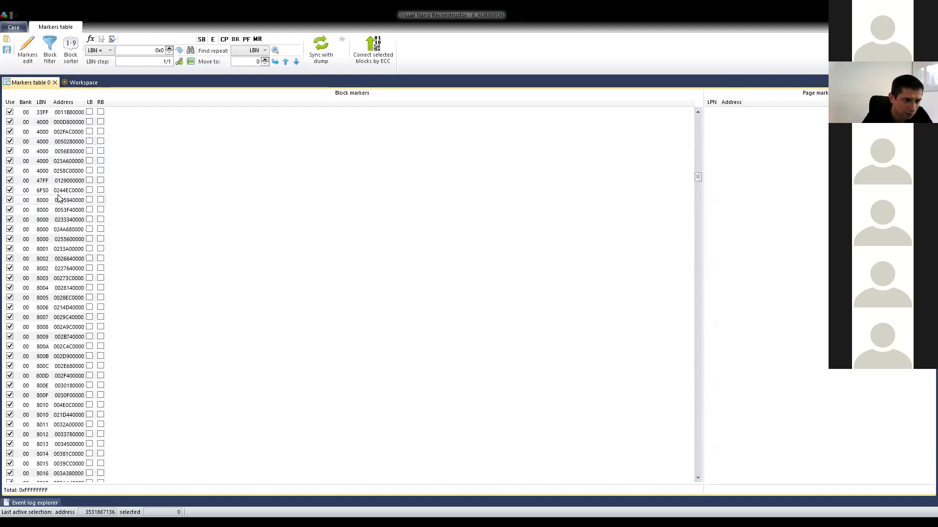
scroll(57, 198, "down", 1)
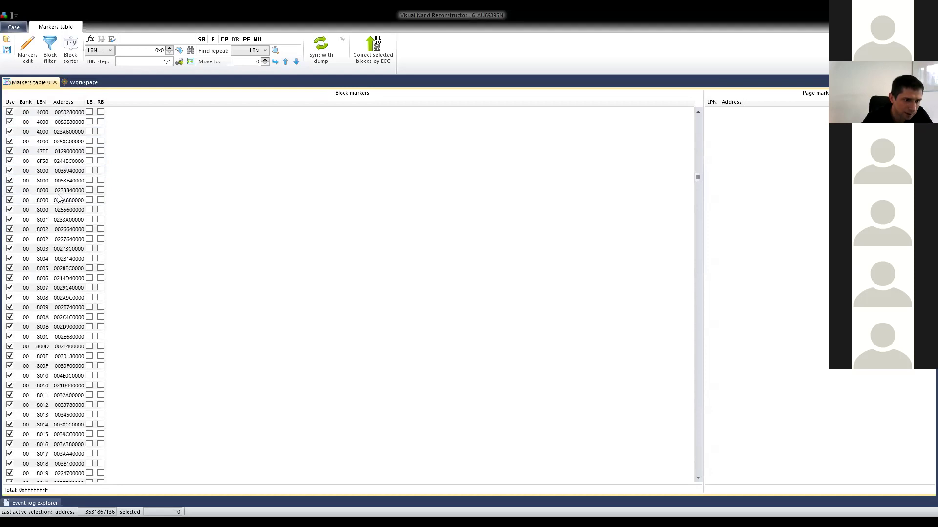
Check the continuity of the LBN values through the 8000 range and across the transition into the 9000 range.
scroll(55, 193, "down", 2)
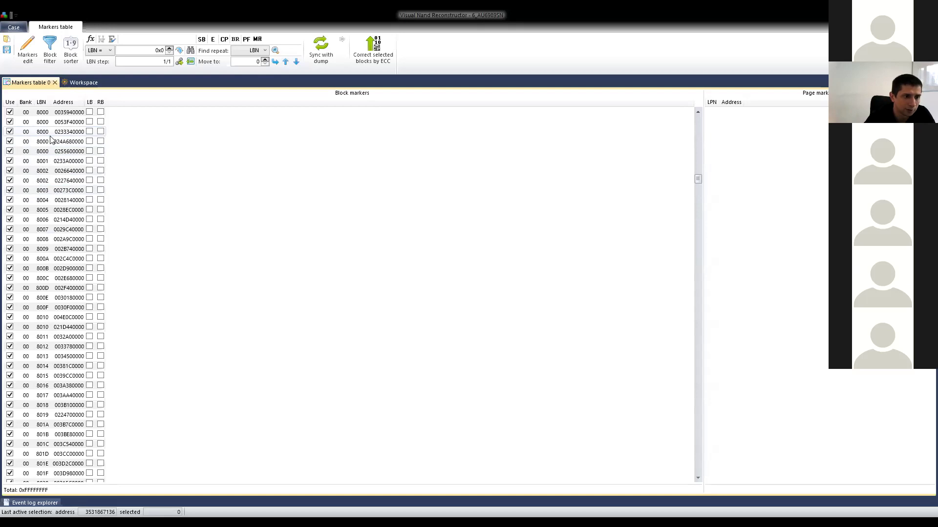
scroll(51, 151, "down", 1)
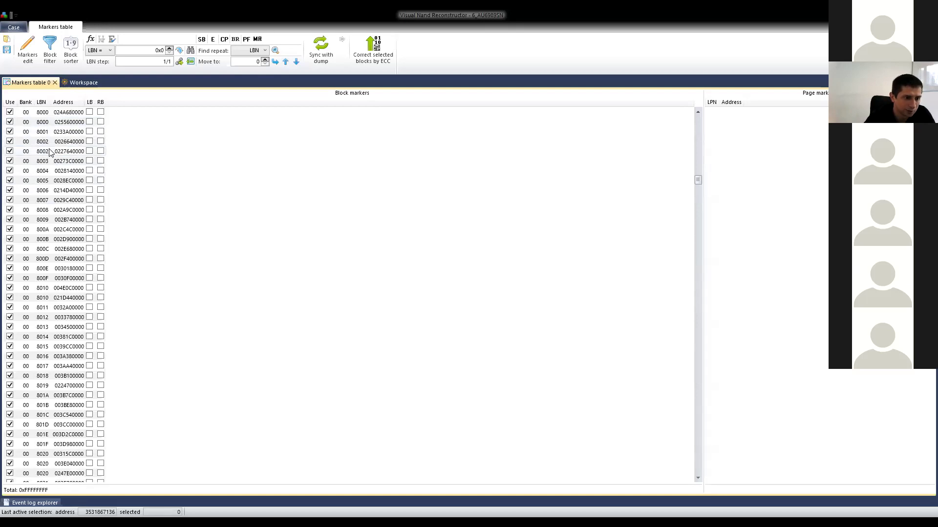
scroll(51, 152, "down", 2)
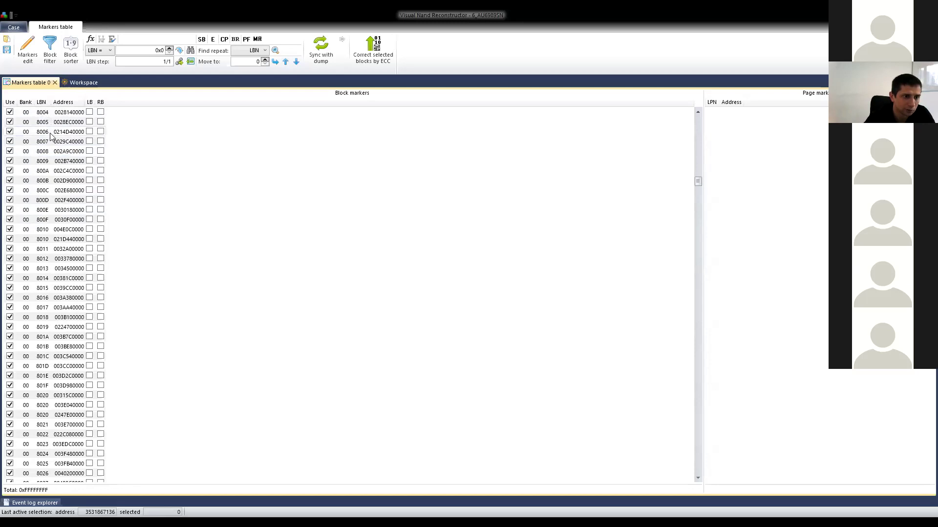
scroll(50, 169, "down", 9)
scroll(49, 175, "down", 9)
scroll(49, 177, "down", 20)
scroll(48, 177, "down", 17)
scroll(46, 214, "down", 20)
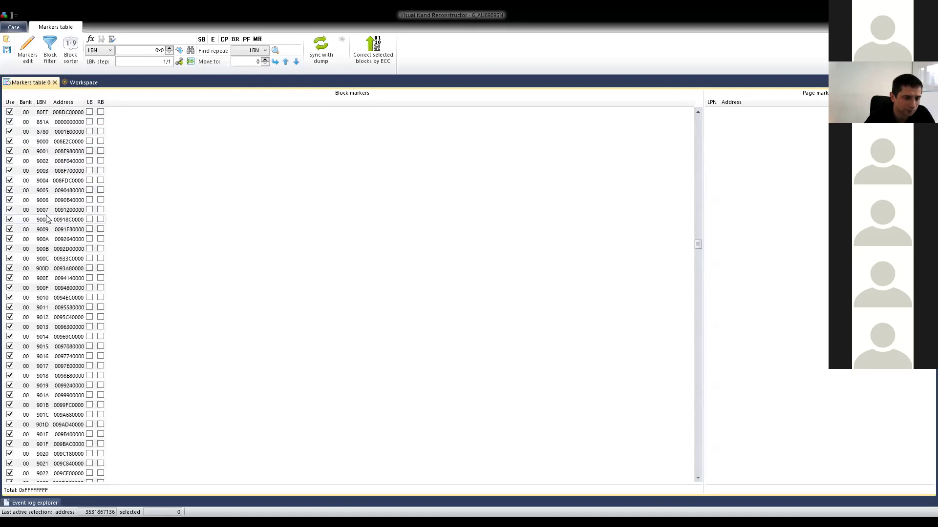
scroll(47, 219, "up", 4)
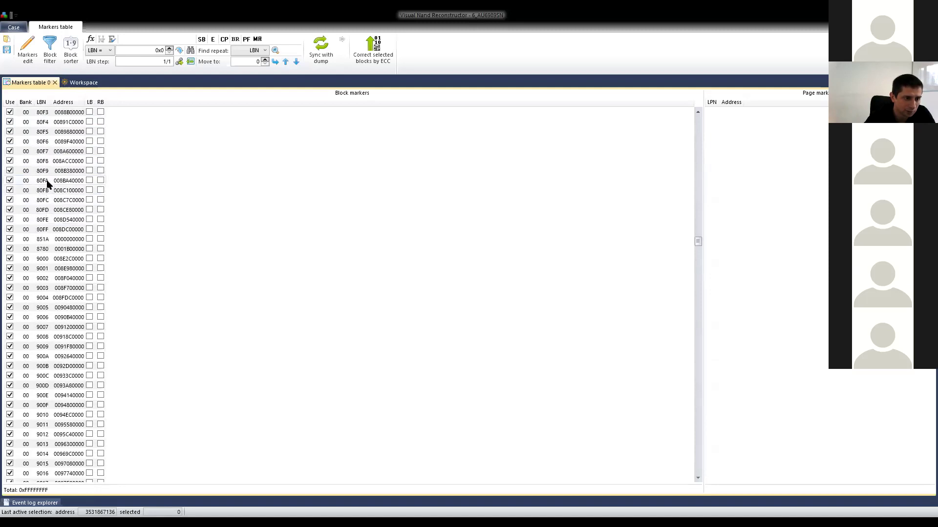
scroll(45, 249, "down", 20)
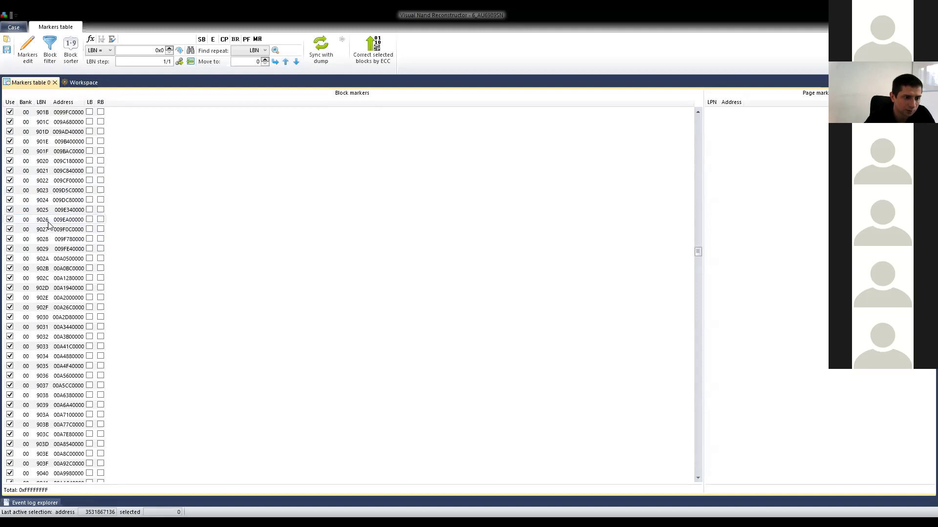
Open the dump view for the block with LBN C093 near the table's end and synchronise the markers table with the dump.
scroll(47, 226, "down", 20)
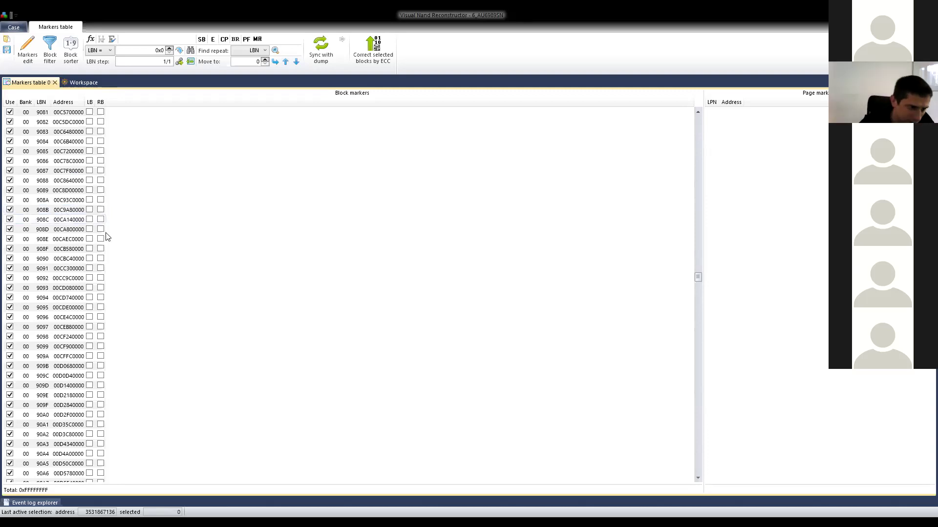
scroll(107, 237, "down", 12)
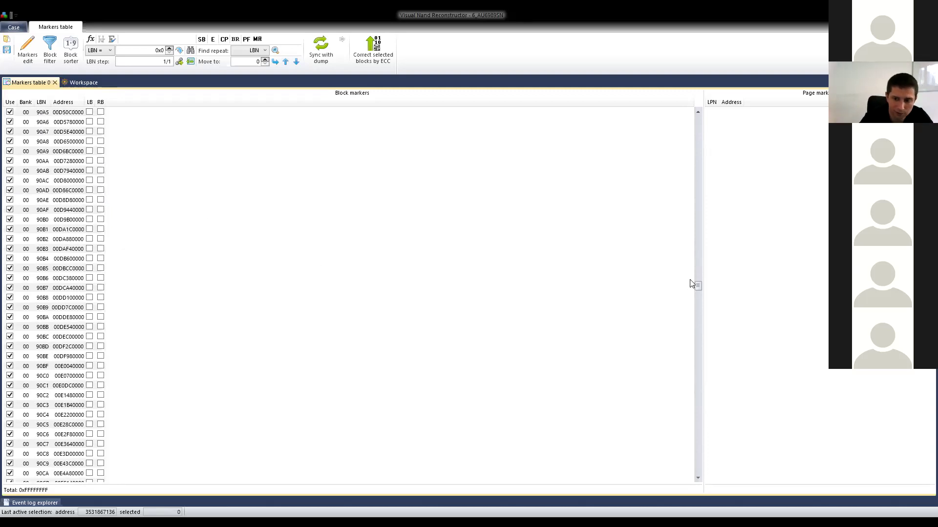
left_click_drag(695, 287, 742, 479)
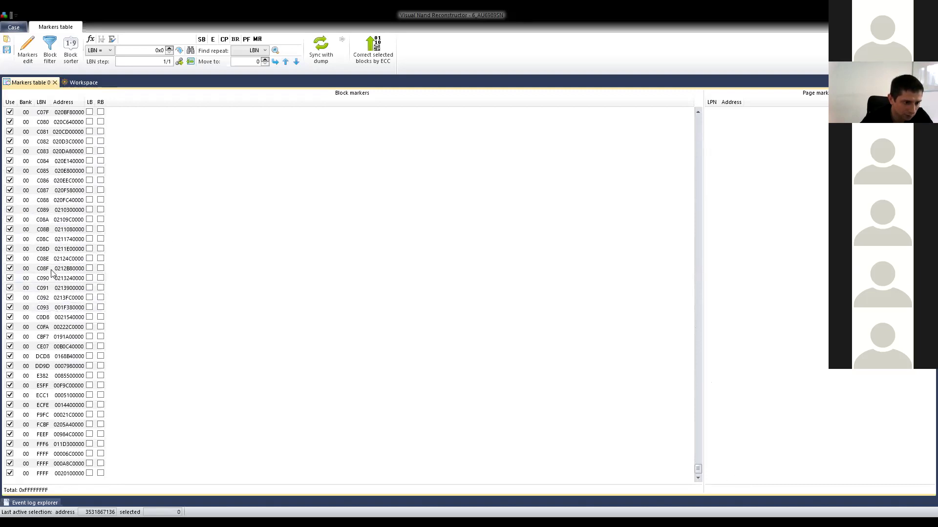
left_click(49, 307)
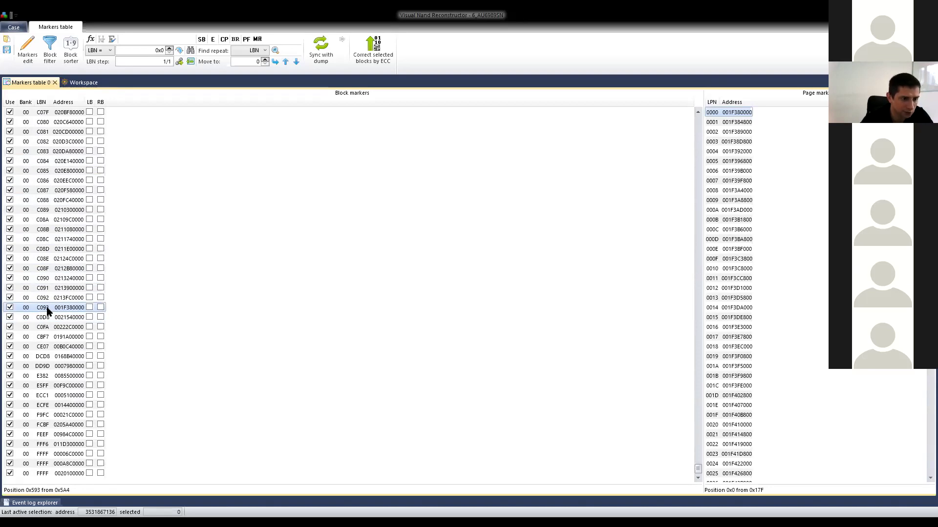
double_click(47, 308)
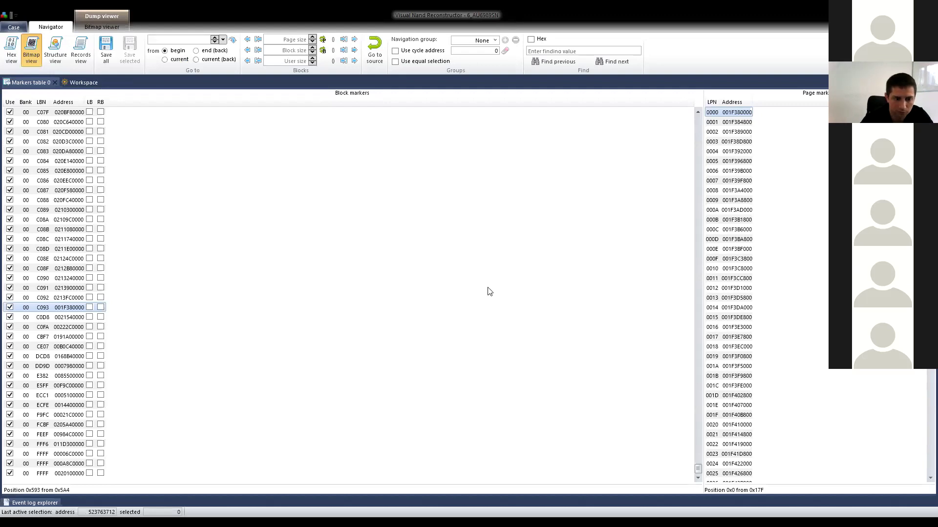
left_click(388, 89)
left_click(320, 49)
Examine the dump contents of the consecutive blocks from LBN C093 back to C088, along with the first blocks beyond C093.
left_click(49, 319)
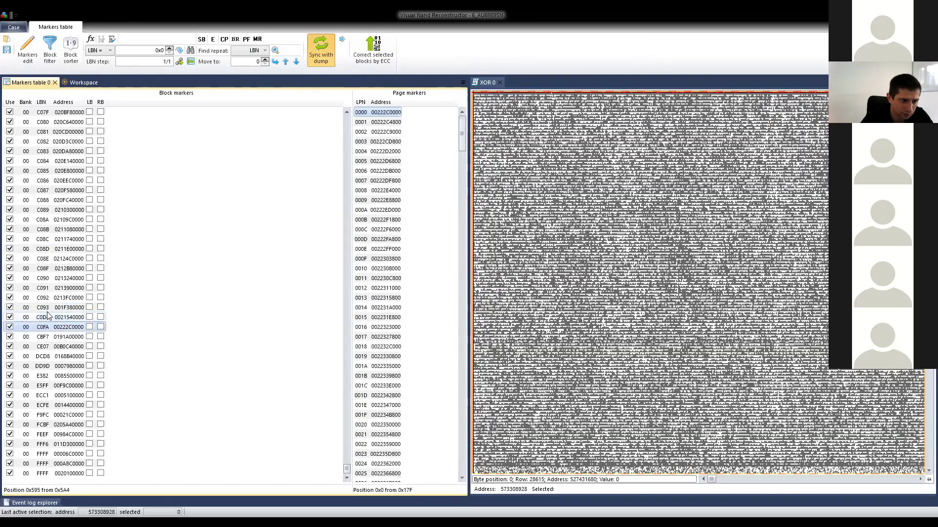
left_click(49, 308)
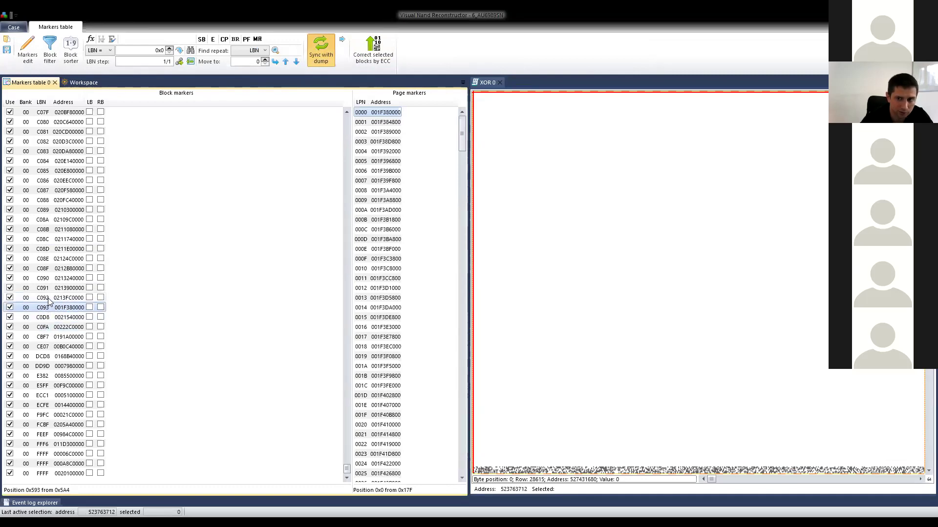
left_click(50, 299)
left_click(48, 288)
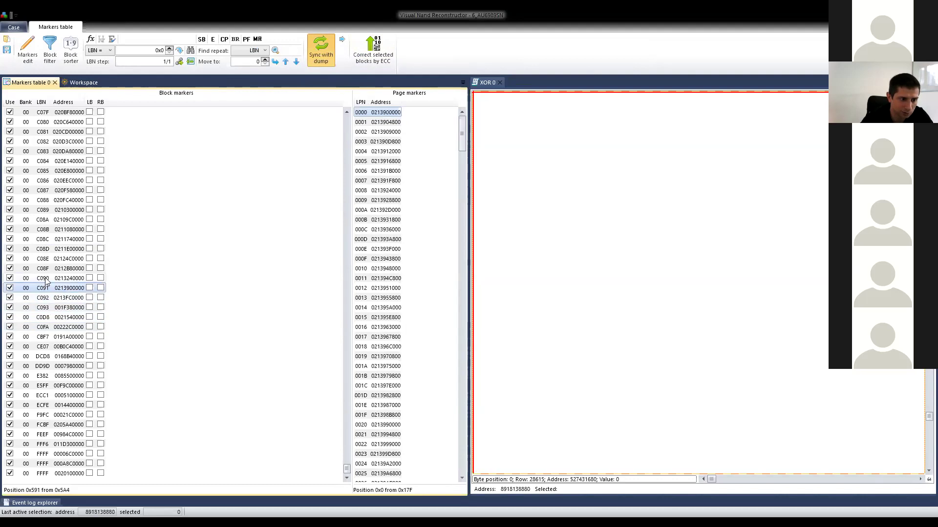
left_click(47, 278)
left_click(48, 266)
left_click(45, 257)
key("Up")
key("Up")
key("Up")
key("Up")
key("Up")
key("Up")
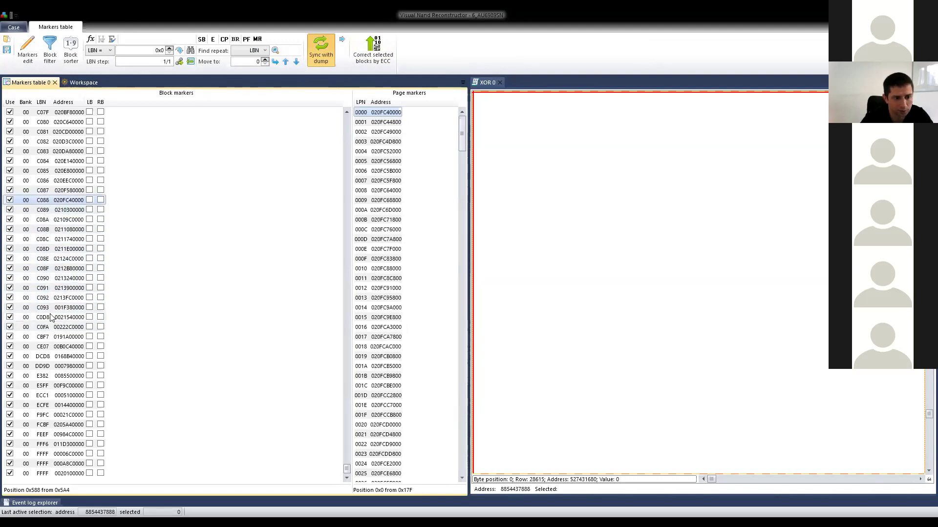
Compare the dump contents of block C093 with those of block C0D8 to locate the end of the valid LBN range.
left_click(44, 308)
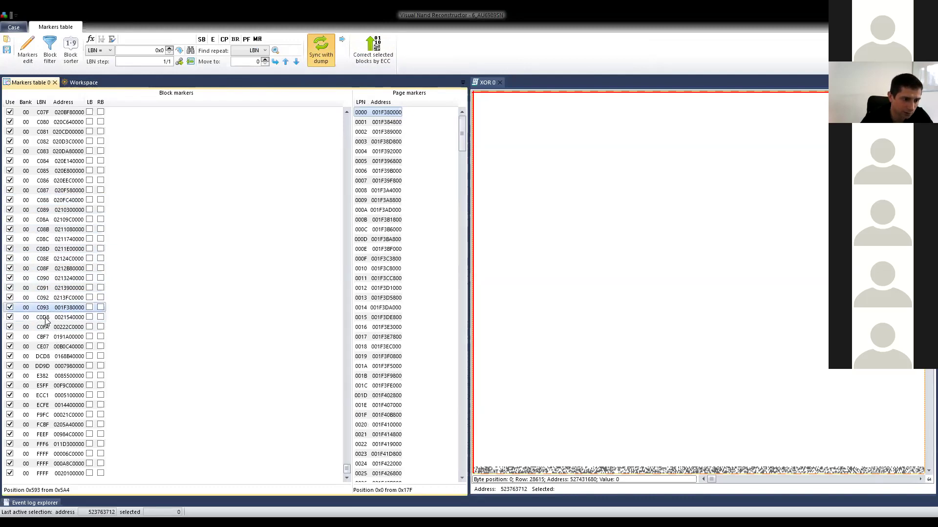
left_click(46, 318)
left_click(46, 309)
left_click(47, 316)
left_click(46, 307)
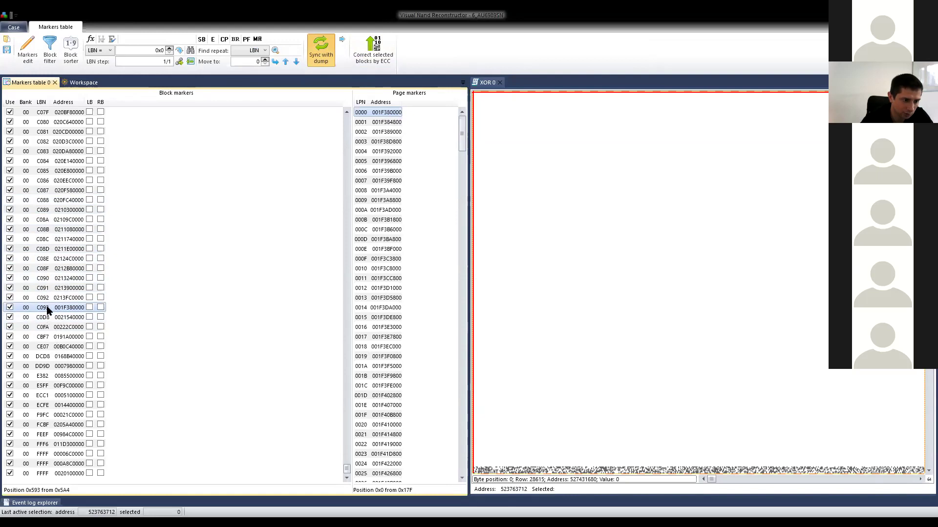
left_click(48, 318)
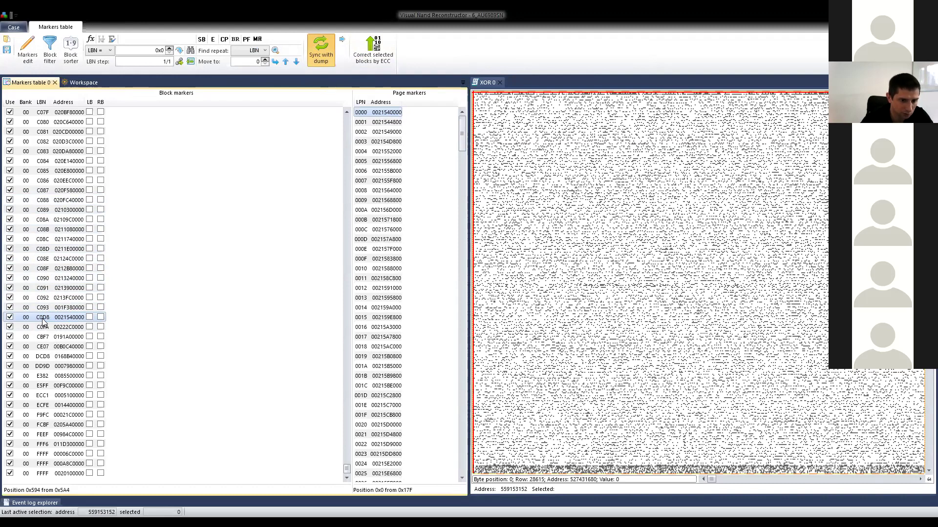
left_click(47, 310)
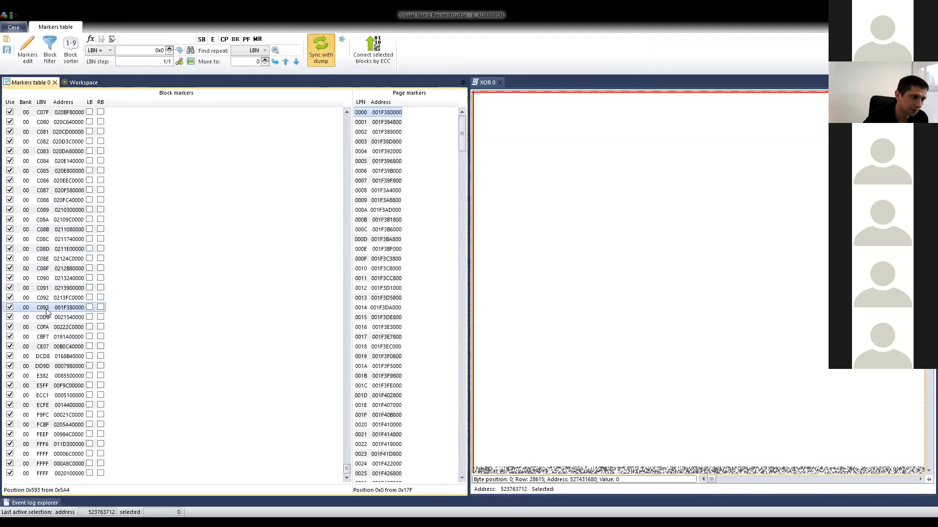
Examine the dump contents of the first LBN 8000 block and the blocks numbered 071A to 0802.
left_click_drag(346, 468, 347, 175)
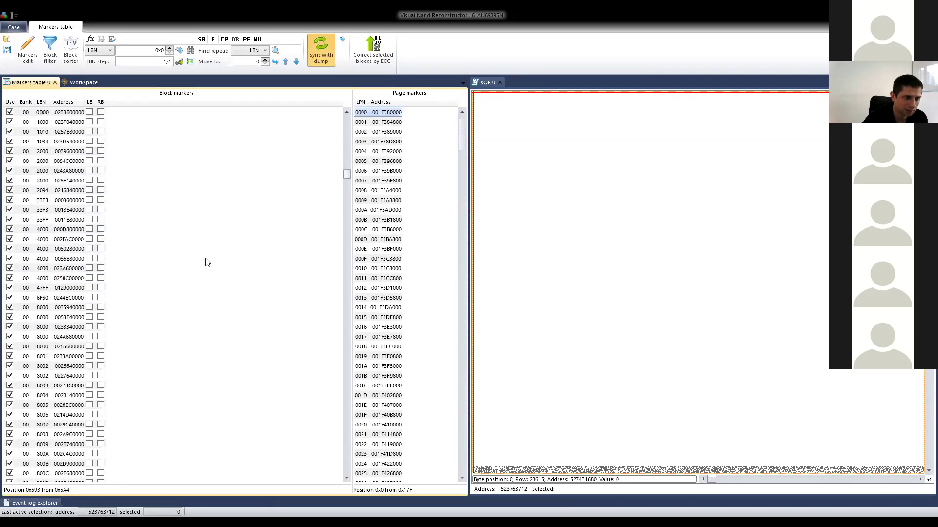
left_click(54, 307)
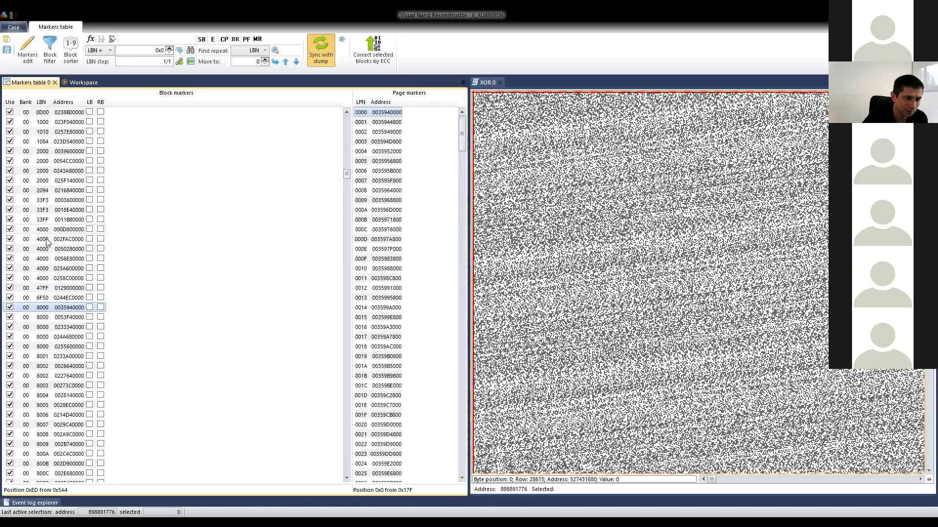
scroll(47, 282, "up", 1)
scroll(46, 282, "down", 1)
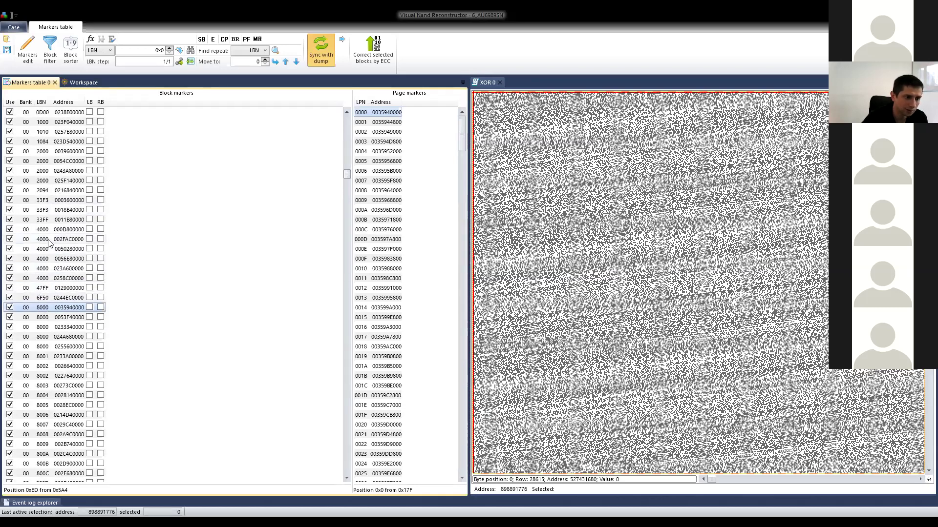
scroll(42, 254, "up", 3)
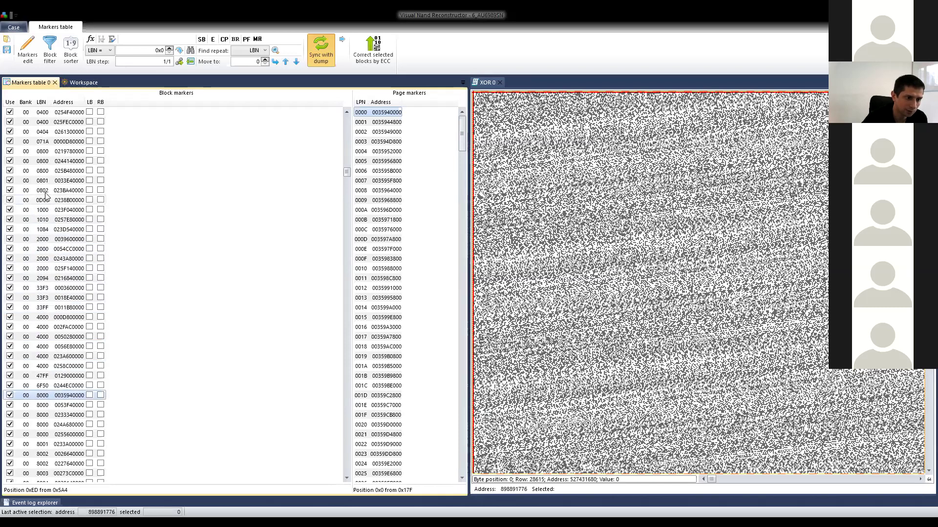
left_click(46, 181)
left_click(45, 150)
left_click(45, 141)
left_click(43, 190)
Examine the dump contents of the low-numbered blocks, continuing through the list to the first LBN 0040 block.
scroll(43, 180, "up", 20)
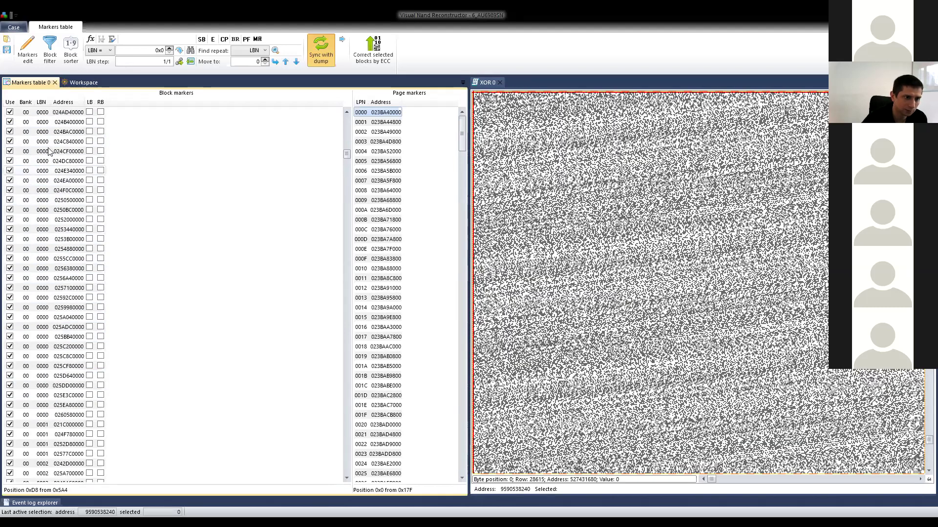
scroll(44, 176, "down", 3)
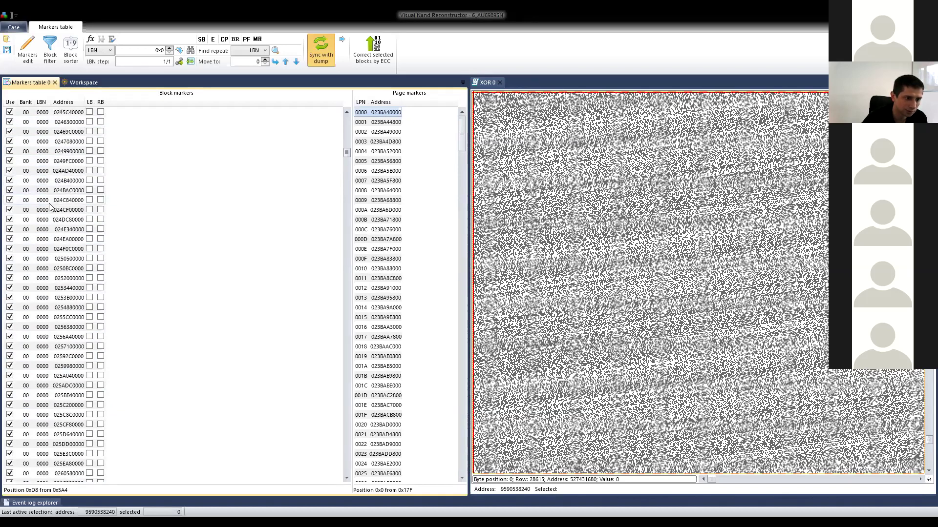
scroll(50, 207, "down", 10)
left_click(46, 151)
left_click(48, 200)
key("Down")
key("Down")
key("Down")
key("Down")
key("Down")
key("Down")
key("Down")
key("Down")
key("Down")
key("Down")
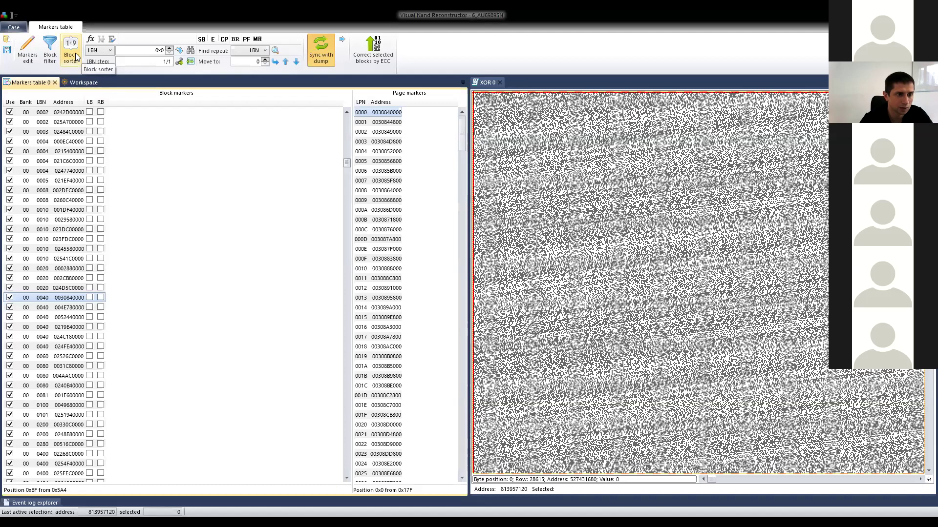
Apply a block filter on LBN with the range 8000 to c093.
left_click(49, 52)
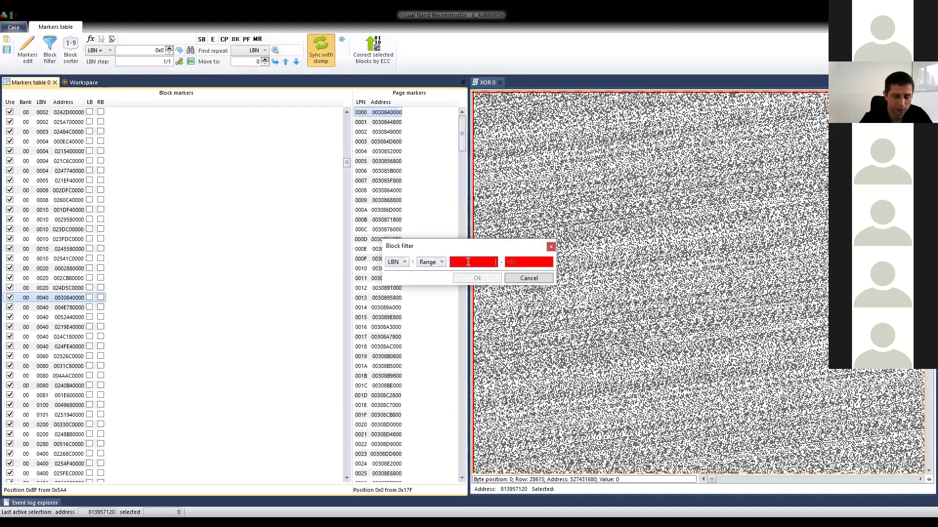
type("8000")
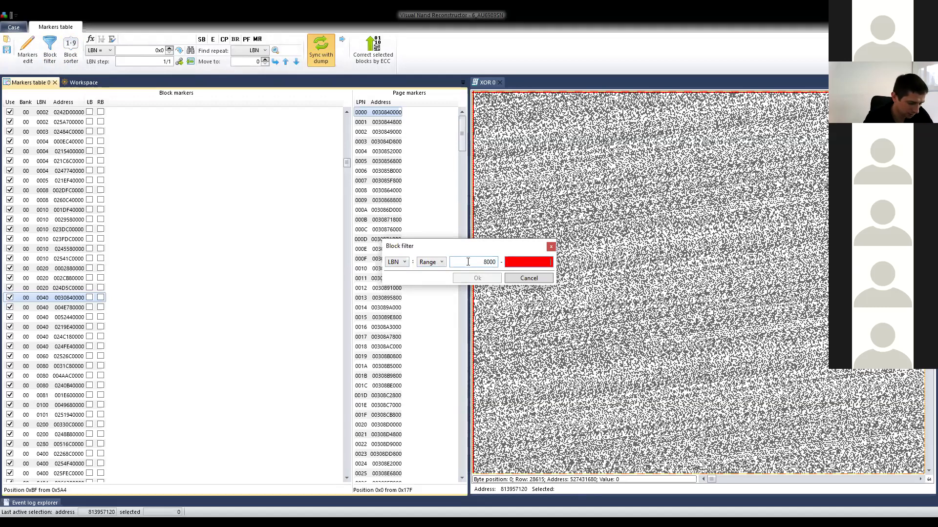
key("Tab")
type("c093")
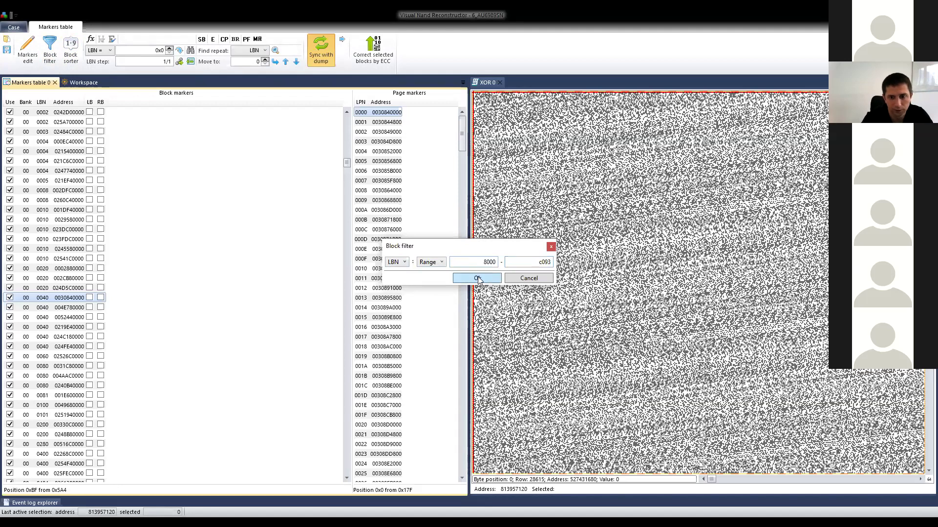
left_click(477, 278)
scroll(184, 167, "up", 11)
scroll(115, 131, "down", 20)
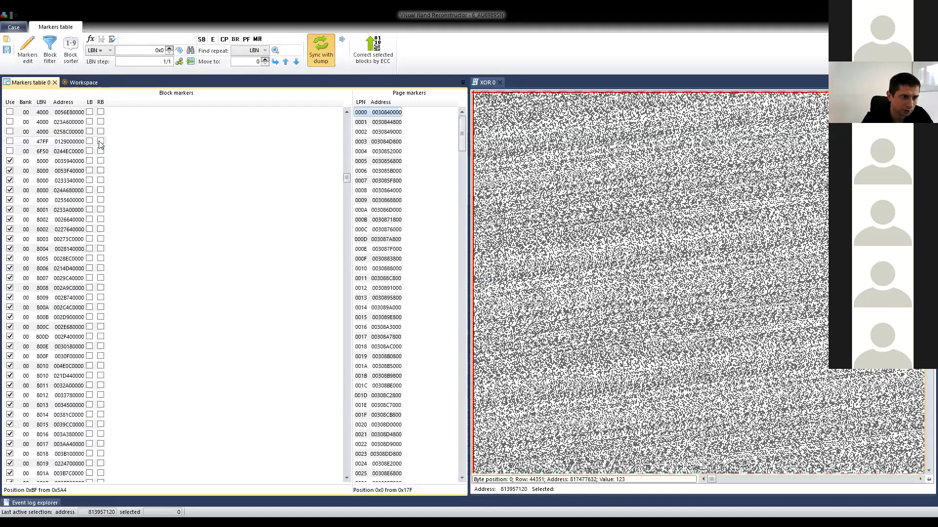
Sort the blocks with the default block sorter setting and return to the beginning of the markers table.
left_click(72, 50)
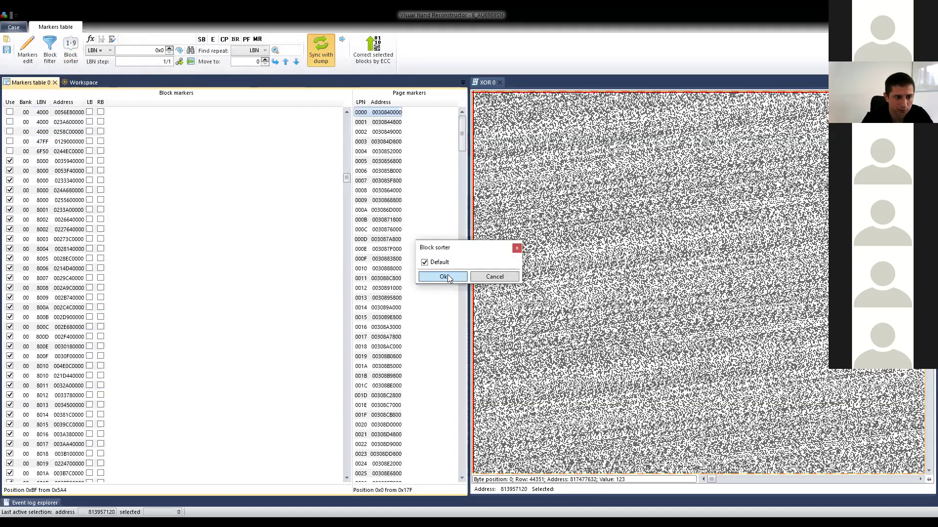
left_click(446, 277)
left_click(345, 133)
scroll(345, 133, "up", 15)
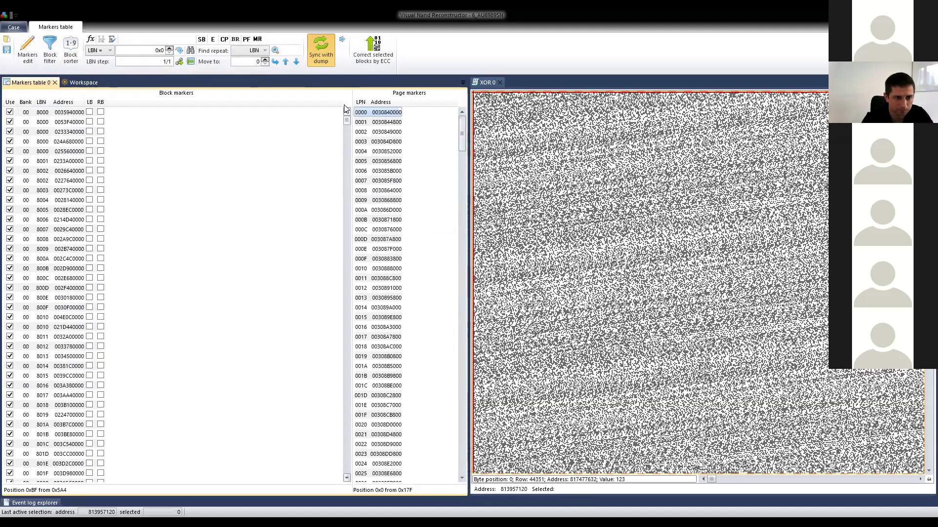
Compare the dump contents of the duplicate LBN 8000 blocks, block 8001 and both LBN 8002 blocks.
left_click(49, 114)
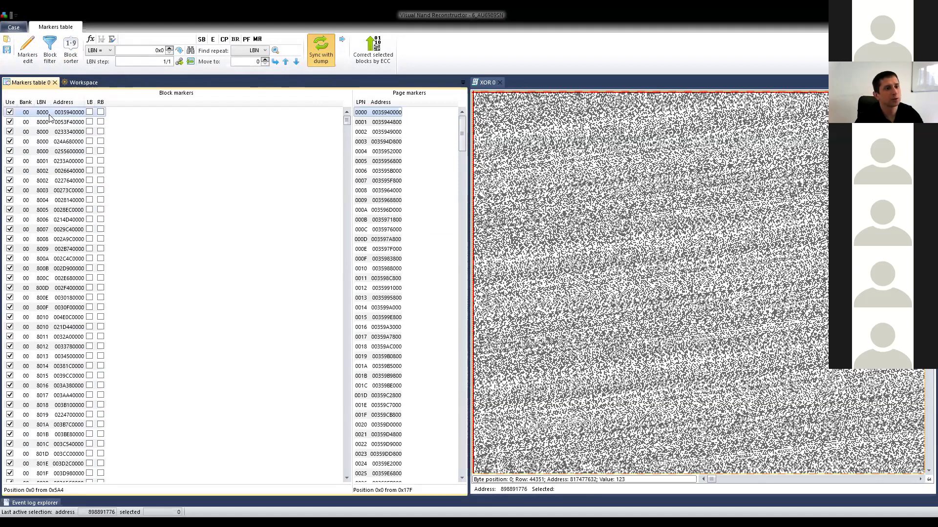
left_click(49, 121)
left_click(53, 132)
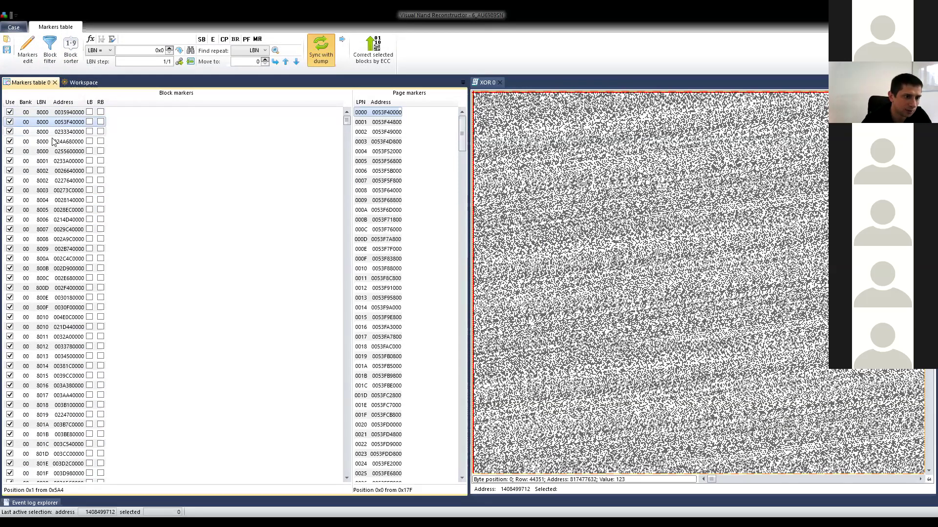
left_click(56, 161)
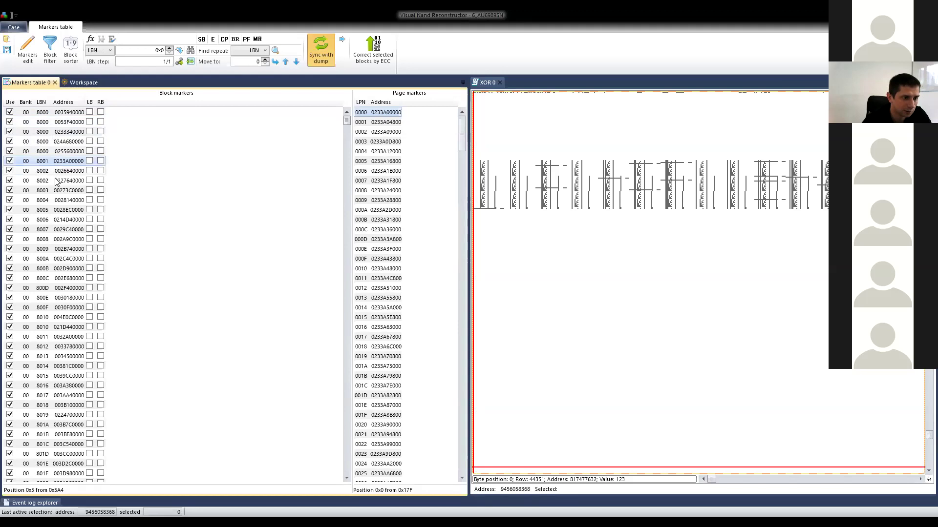
left_click(56, 171)
left_click(56, 180)
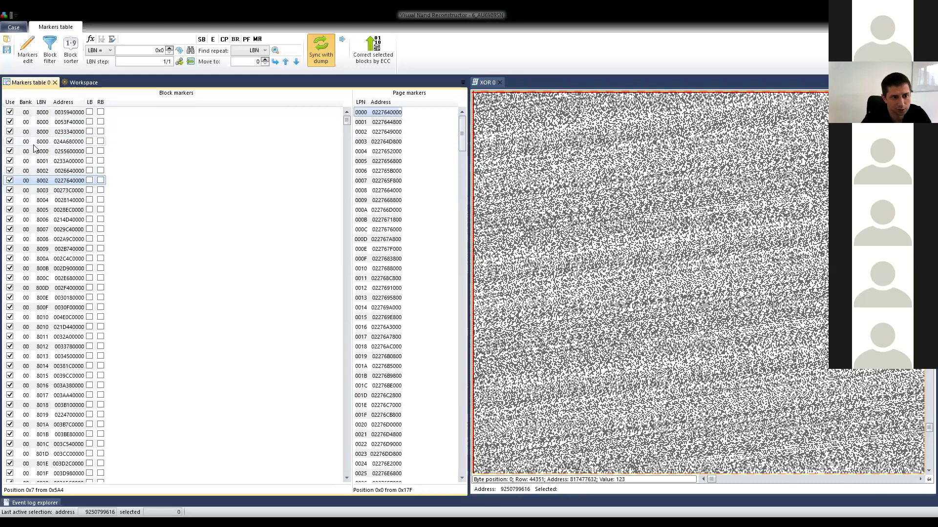
left_click(51, 164)
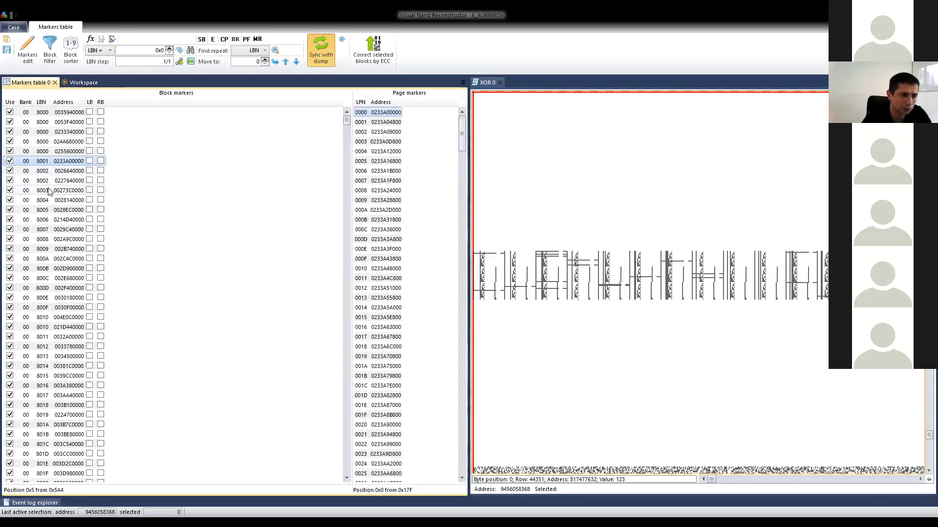
Examine the dump contents of blocks 8008 back to 8004 and compare them with the first two LBN 8000 blocks.
left_click(61, 239)
left_click(58, 229)
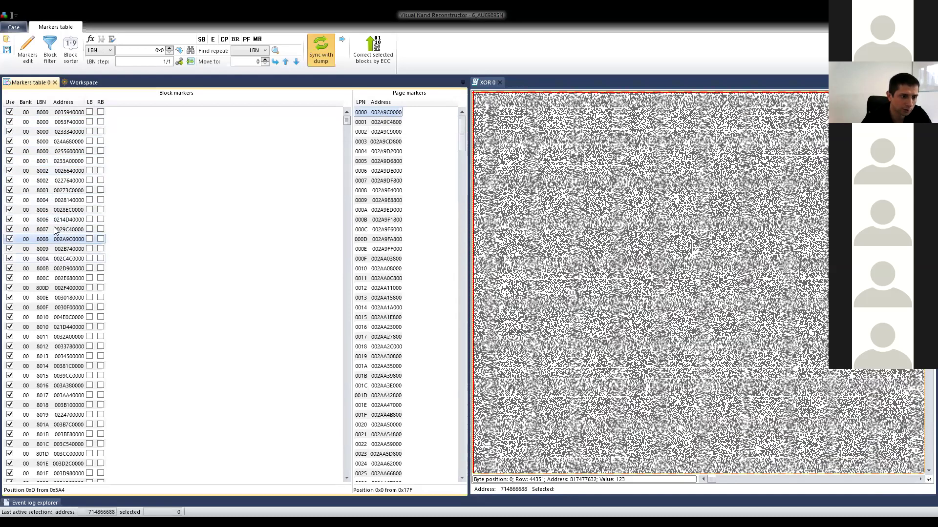
left_click(58, 220)
left_click(58, 209)
left_click(58, 200)
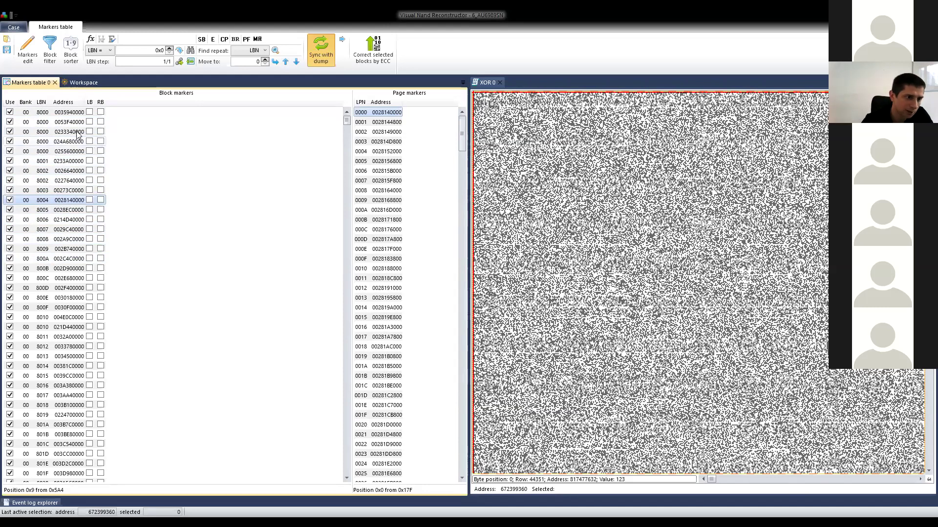
left_click(66, 114)
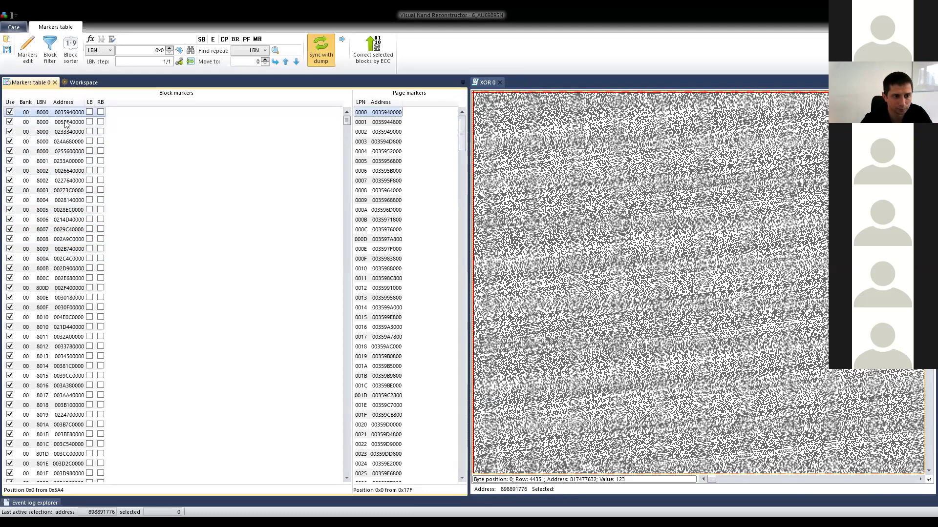
left_click(65, 120)
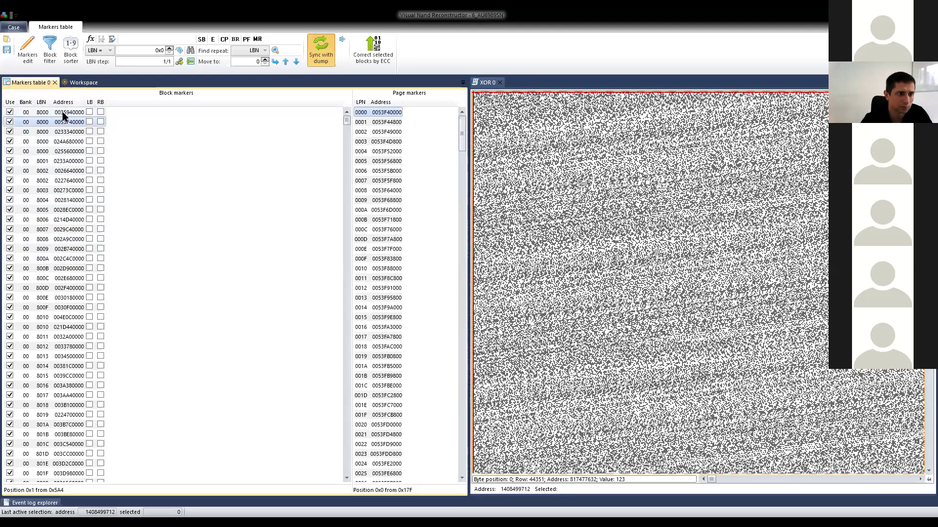
left_click(62, 116)
left_click(63, 122)
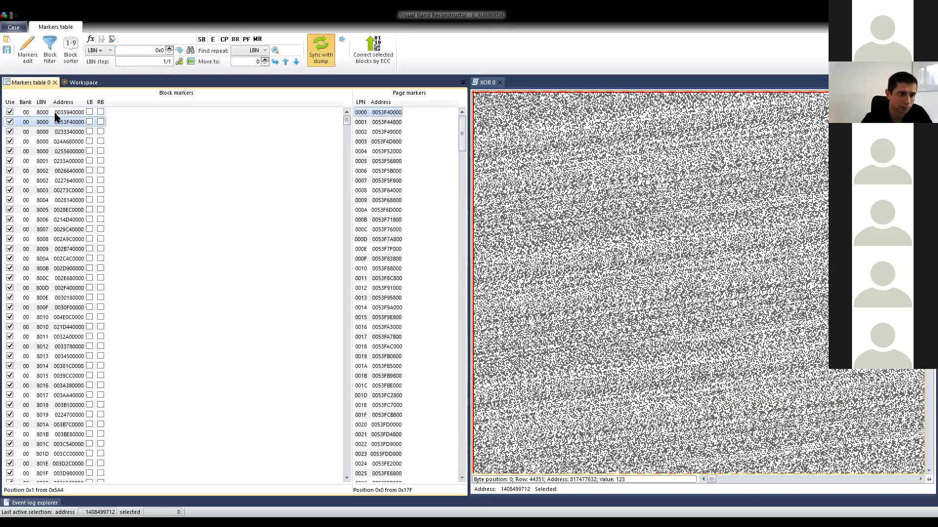
left_click(43, 150)
left_click(43, 144)
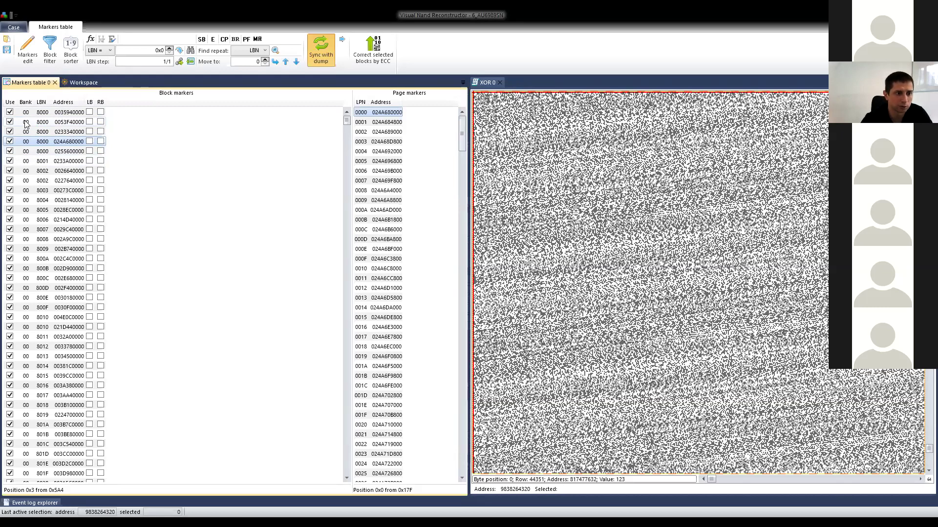
left_click(65, 112)
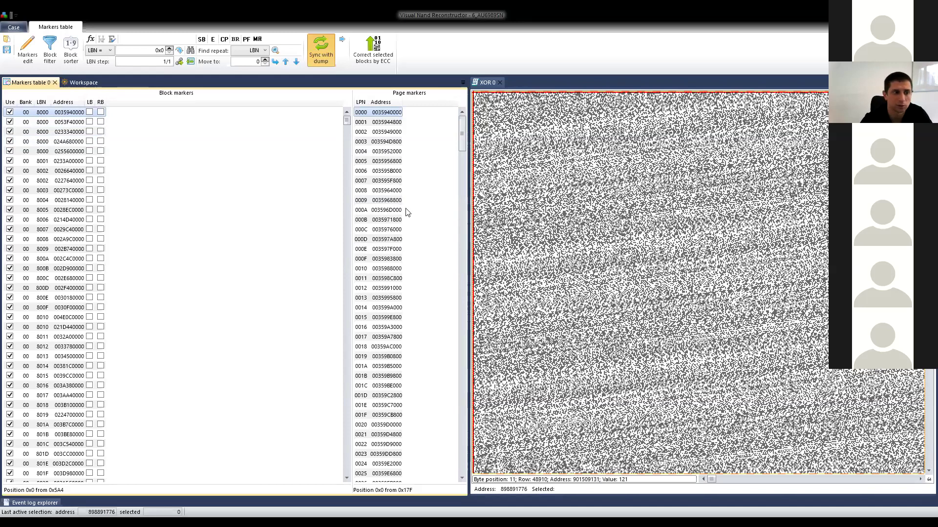
left_click(9, 111)
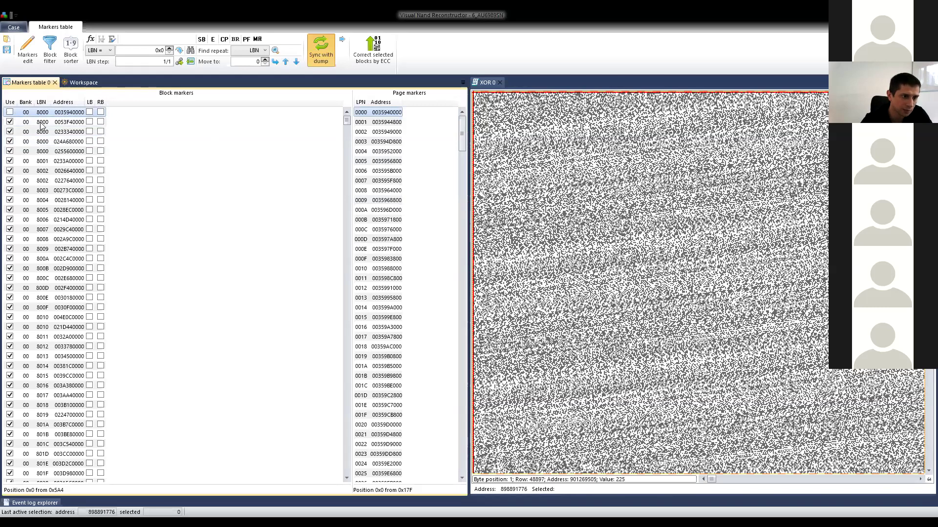
left_click(9, 122)
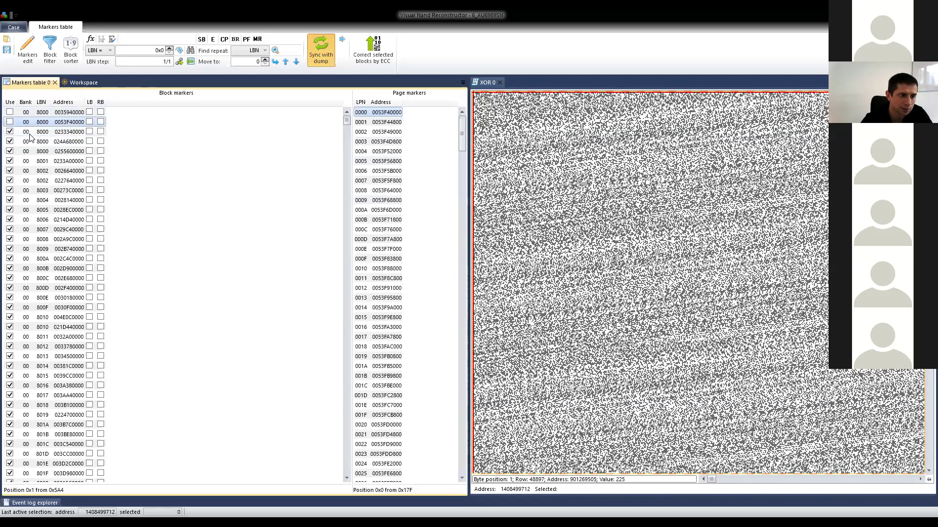
left_click(29, 132)
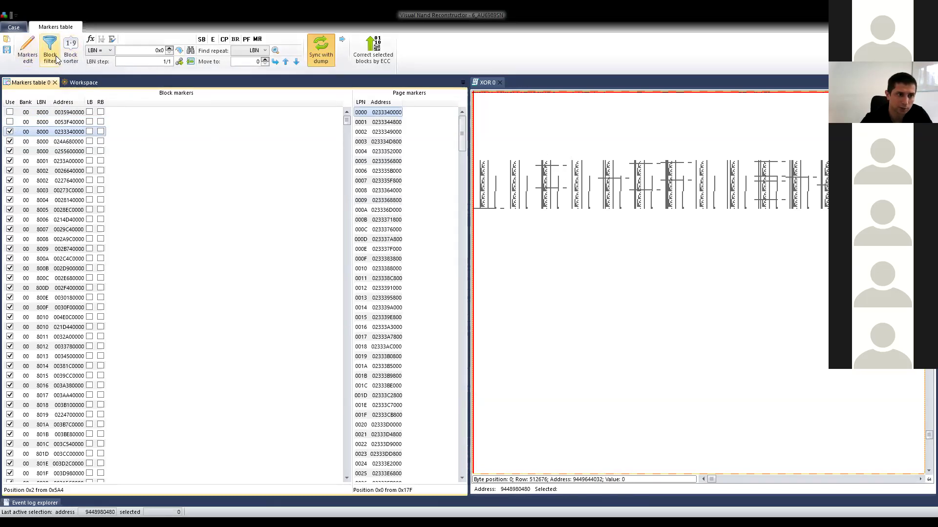
left_click(484, 84)
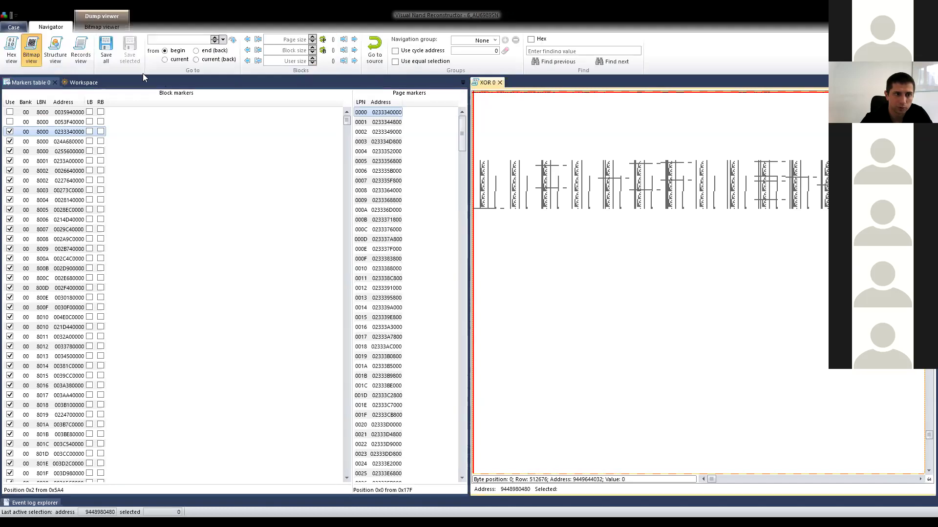
left_click(11, 48)
left_click_drag(697, 279, 620, 285)
left_click(544, 182)
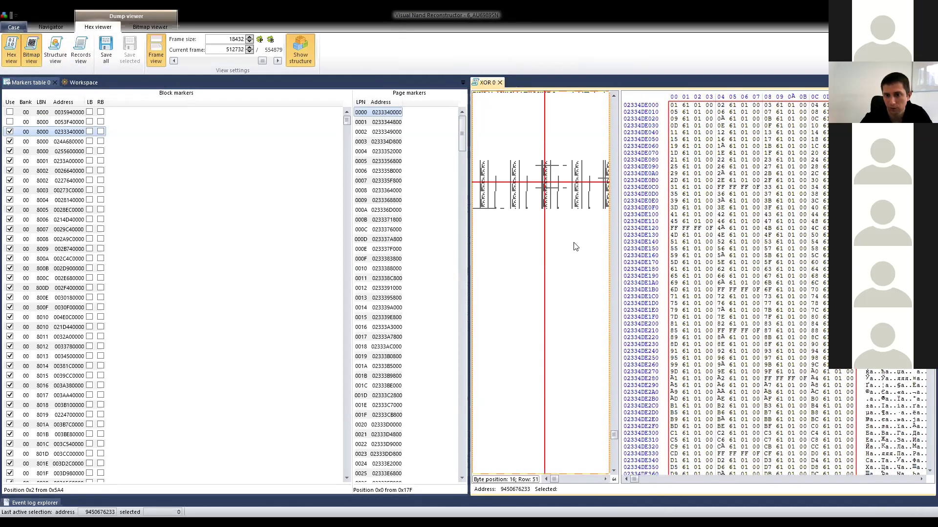
left_click_drag(617, 227, 740, 231)
left_click_drag(469, 256, 348, 257)
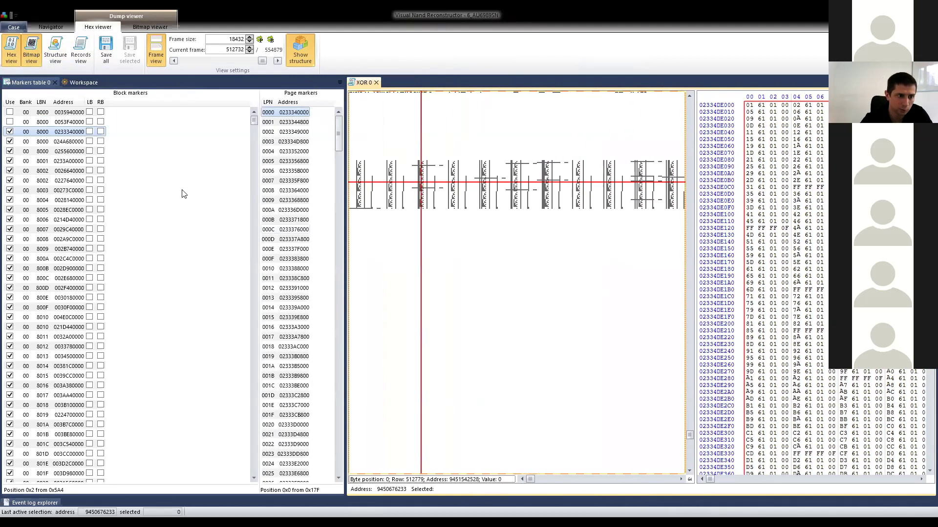
left_click(56, 142)
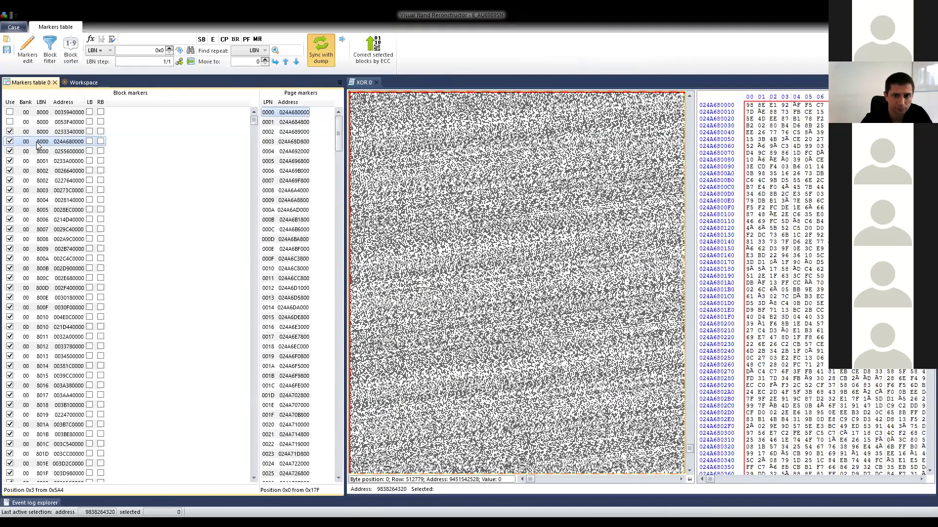
left_click(10, 141)
left_click(10, 152)
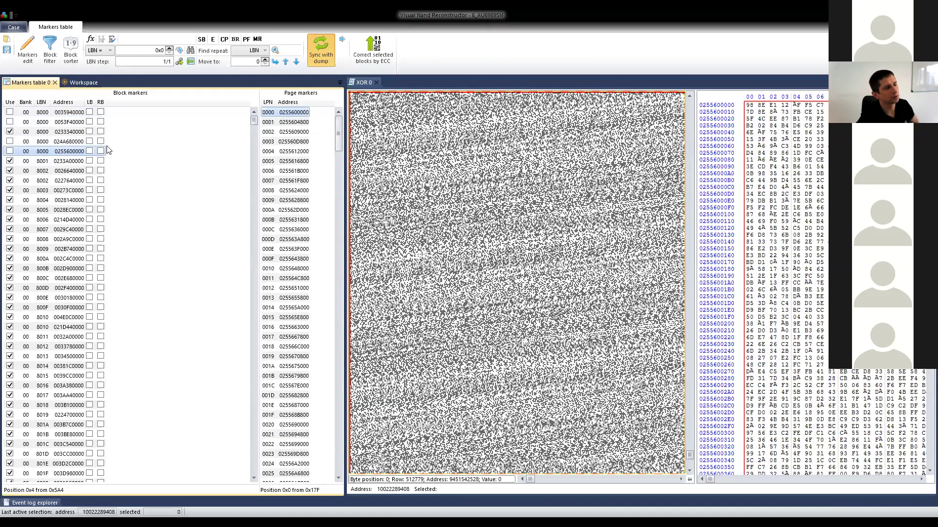
left_click(64, 132)
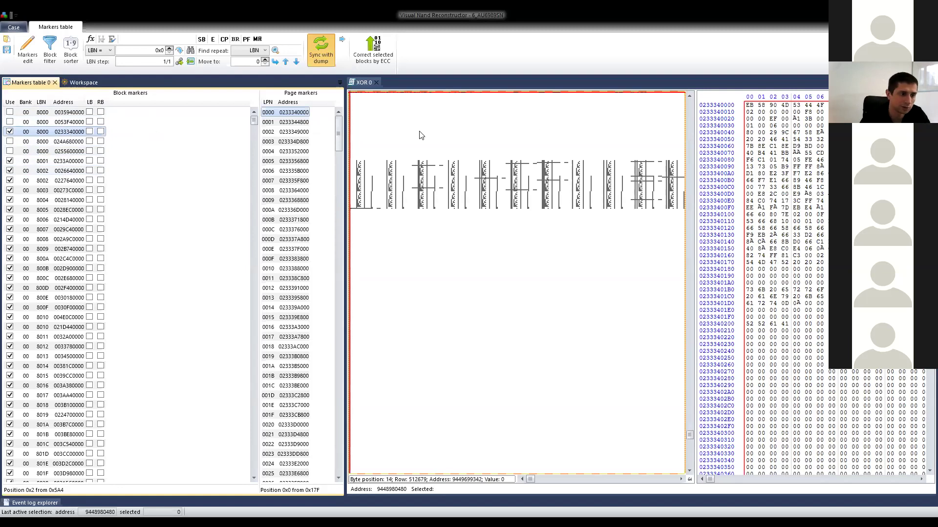
left_click(53, 161)
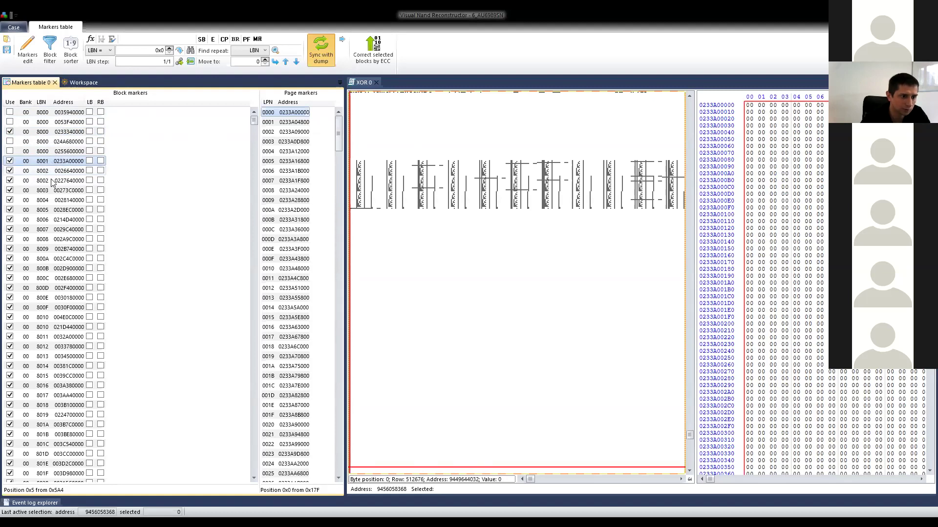
left_click(48, 172)
left_click(48, 181)
left_click(49, 172)
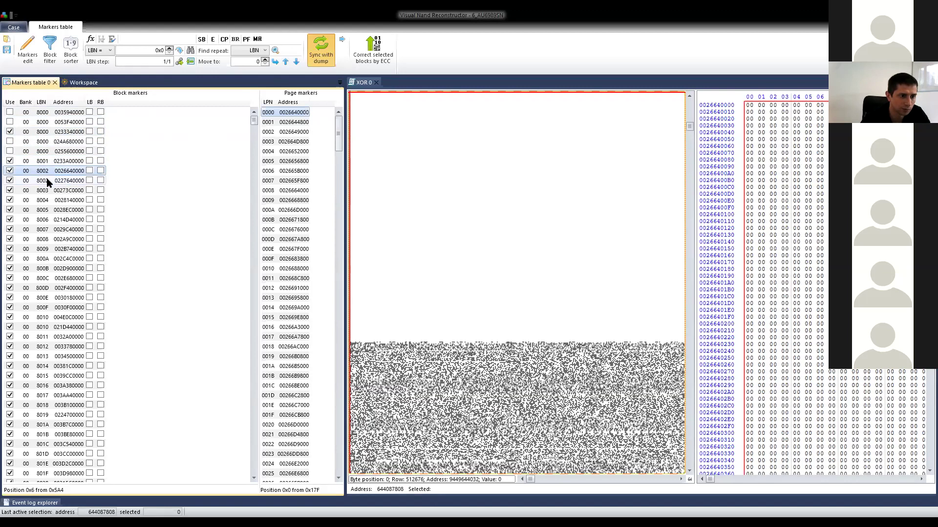
left_click(49, 179)
left_click(51, 172)
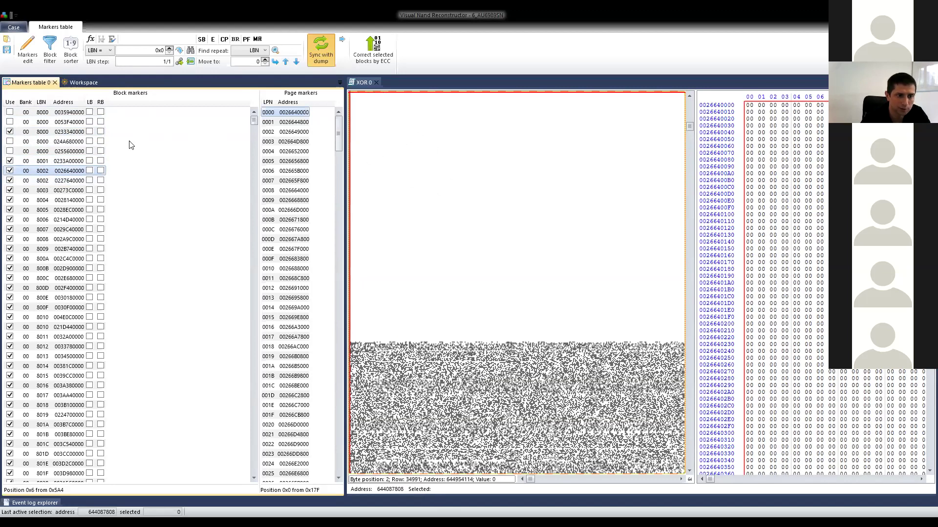
left_click(42, 182)
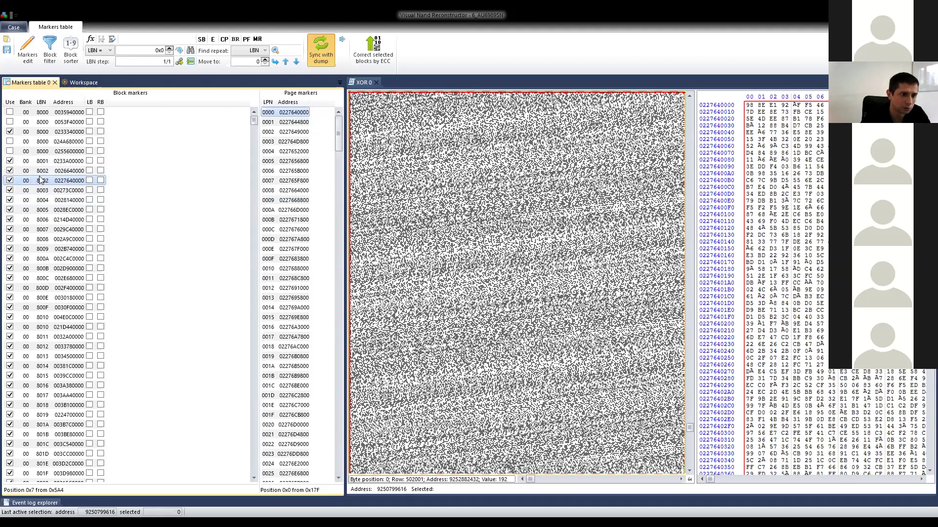
left_click(44, 162)
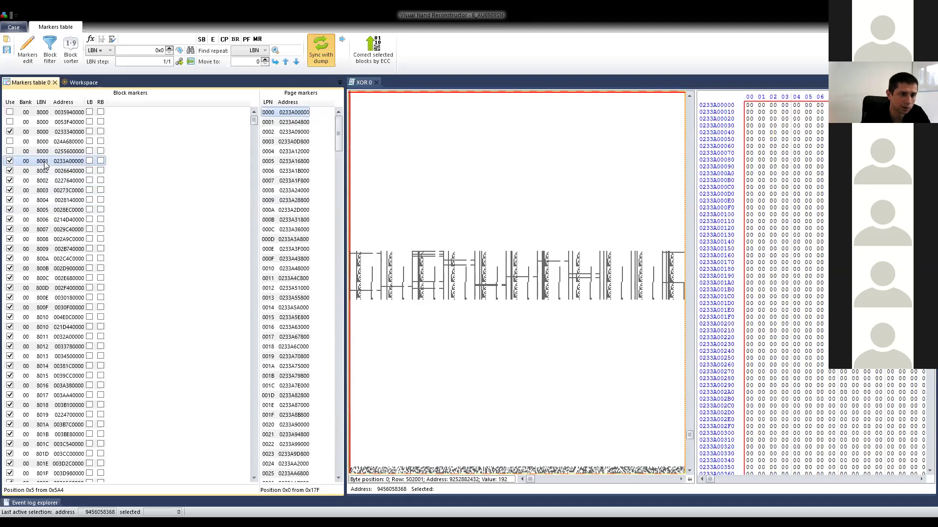
left_click(45, 192)
left_click(44, 201)
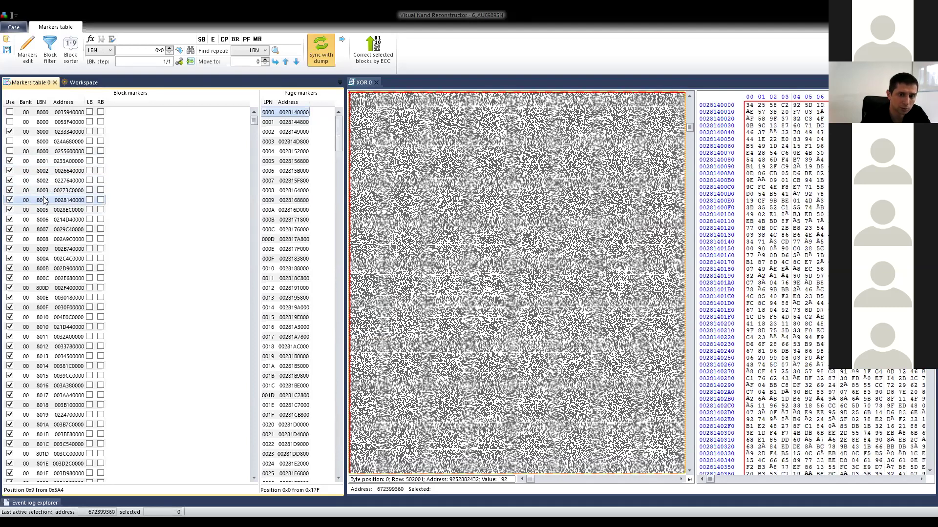
left_click(44, 193)
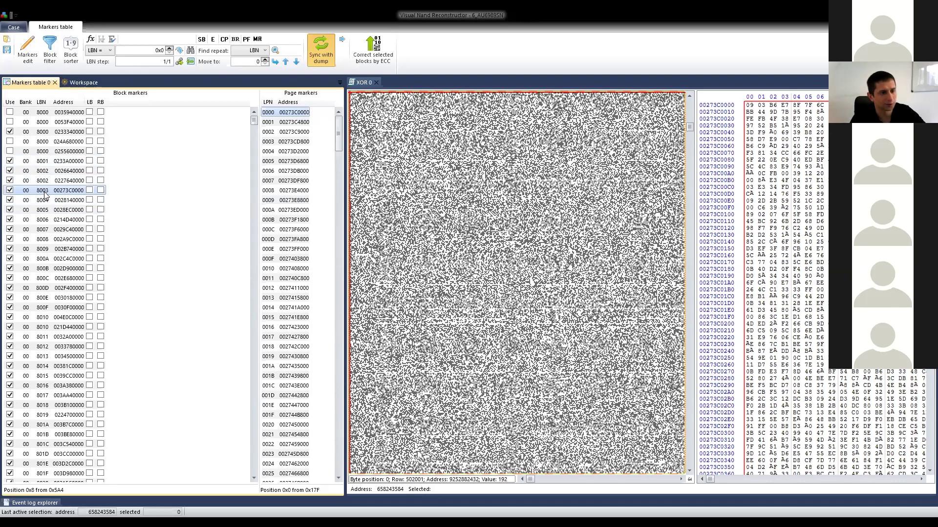
left_click(44, 173)
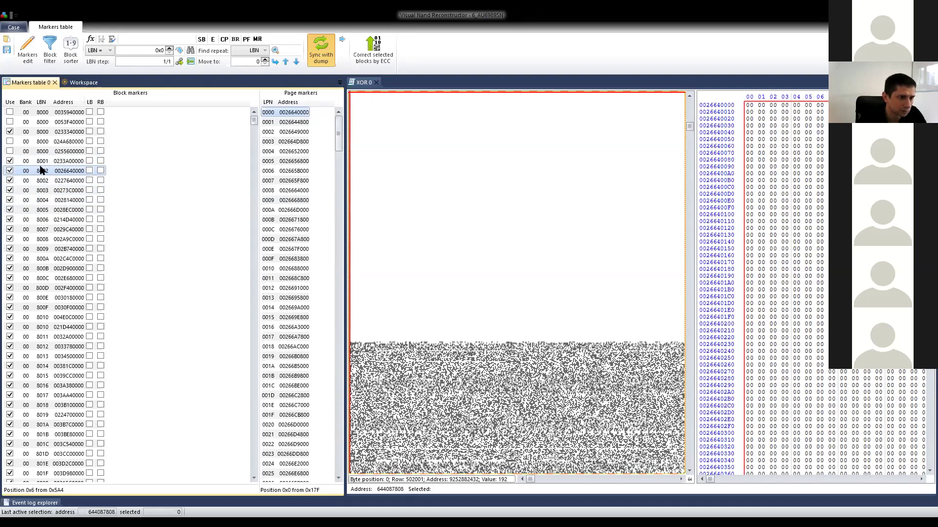
left_click(44, 180)
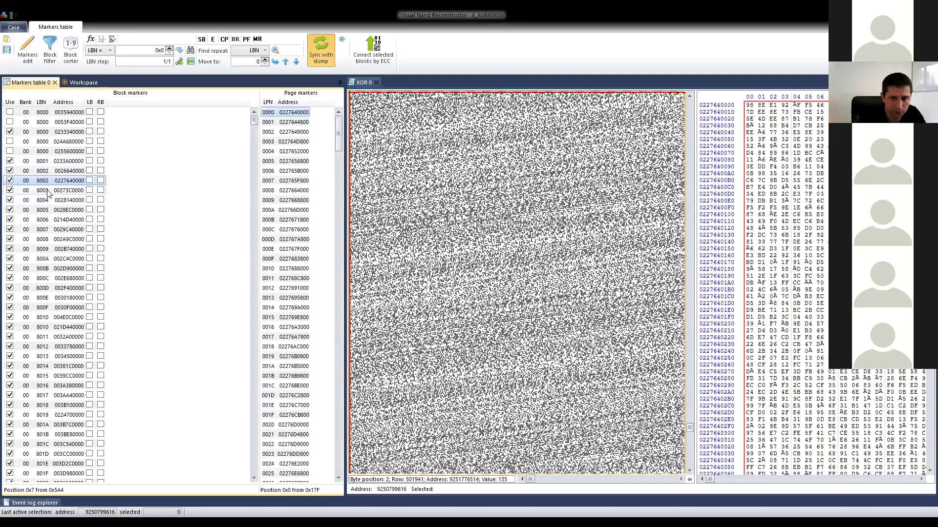
left_click(47, 191)
left_click(44, 201)
left_click(44, 210)
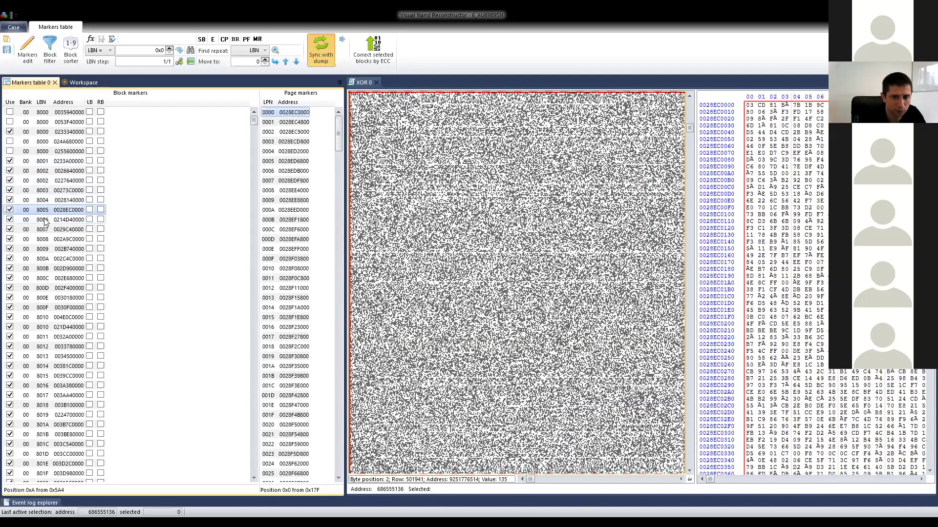
left_click(45, 220)
key("Down")
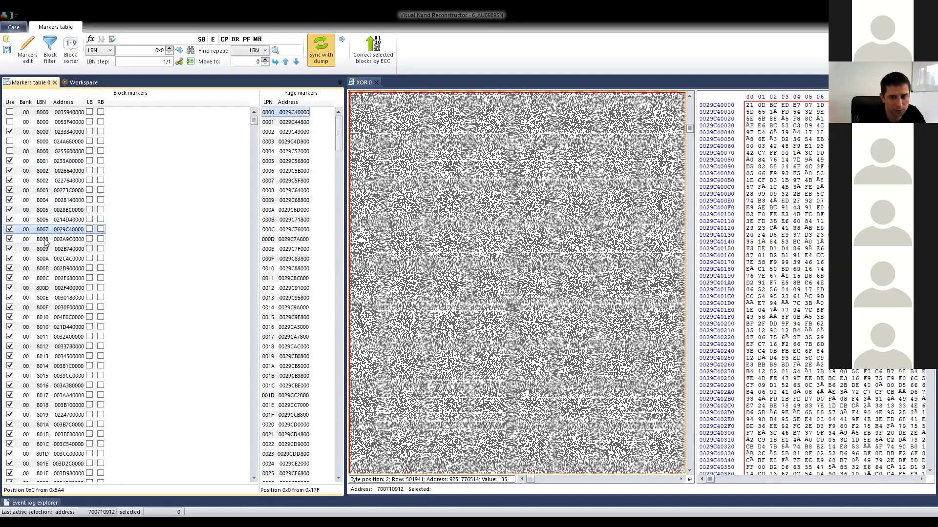
key("Down")
key("Down")
key("Down")
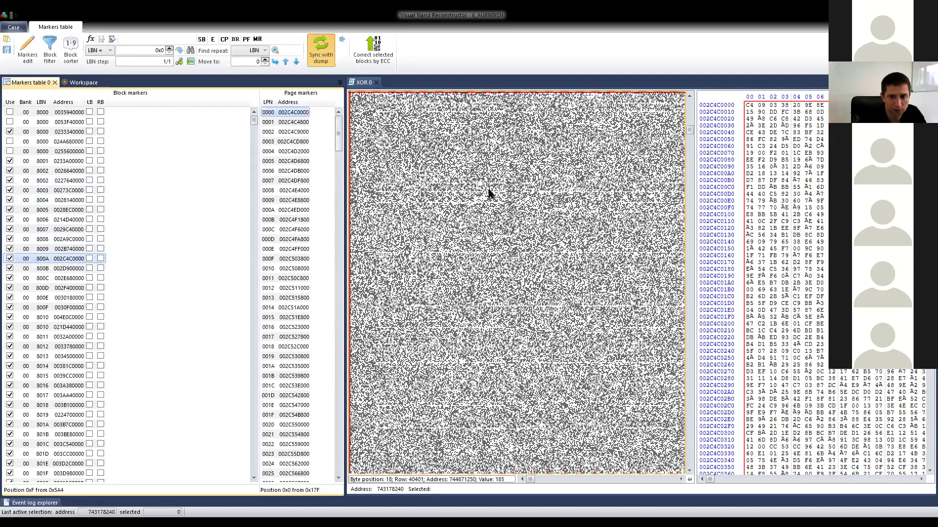
key("Down")
key("Down")
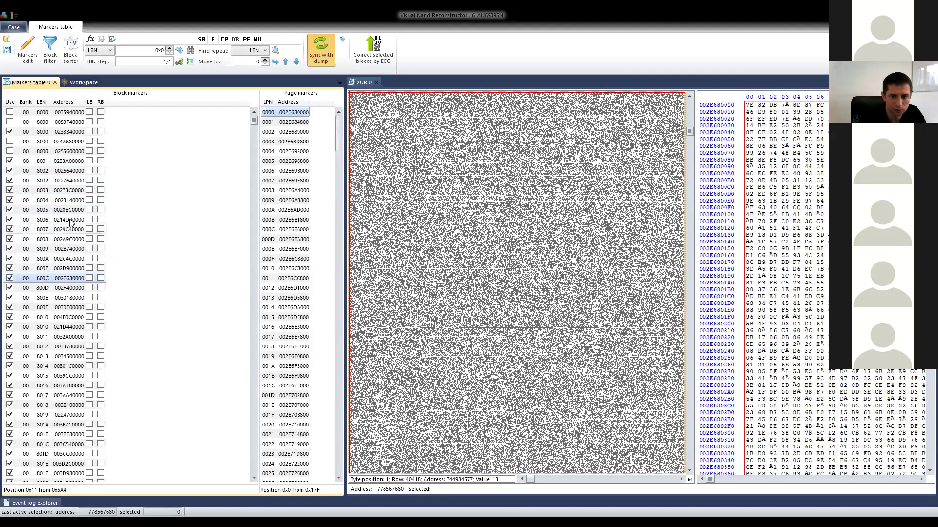
left_click(48, 181)
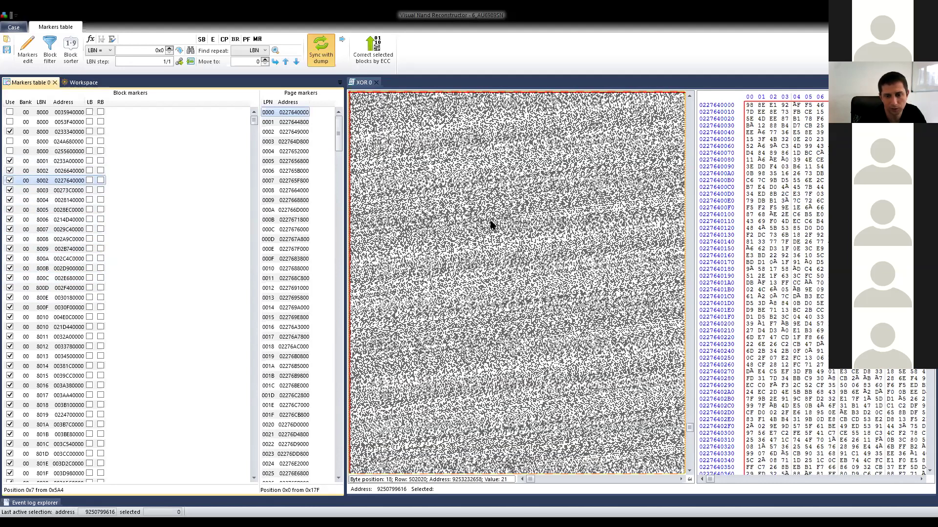
left_click(10, 181)
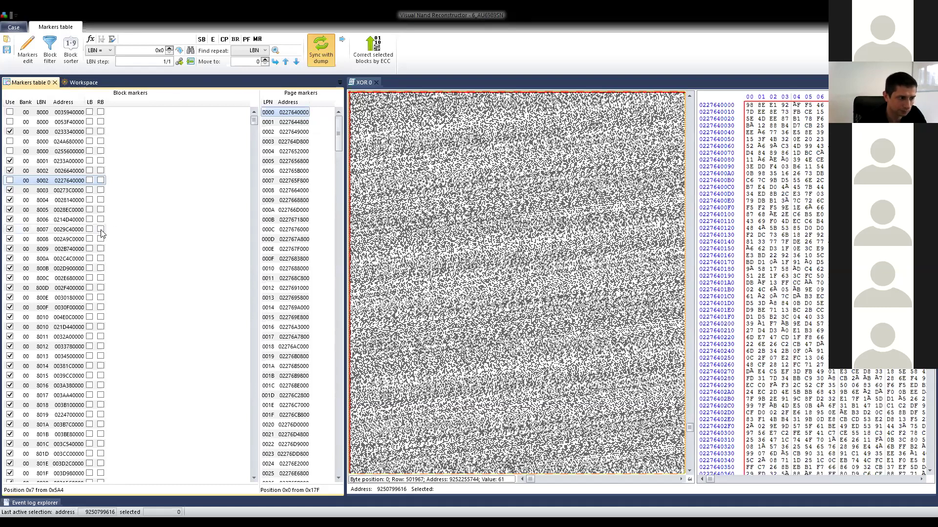
Examine the dump contents of blocks 8004, 8006 and 8007, and compare both LBN 8010 blocks with blocks 800E and 800F.
left_click(53, 201)
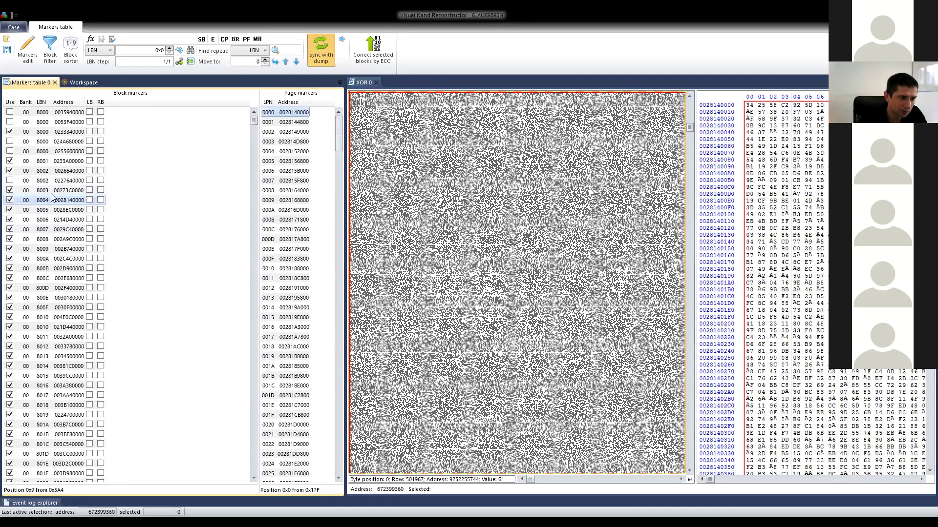
left_click(50, 230)
left_click(49, 220)
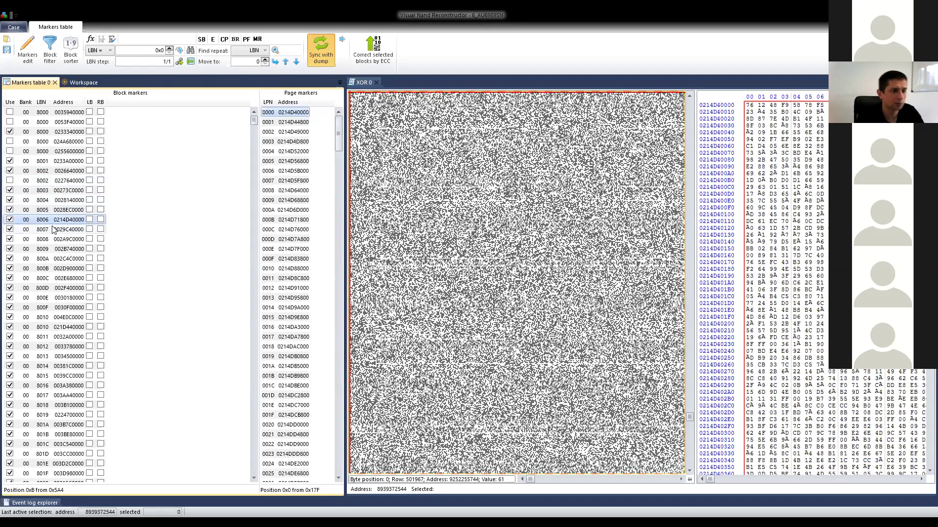
left_click(54, 230)
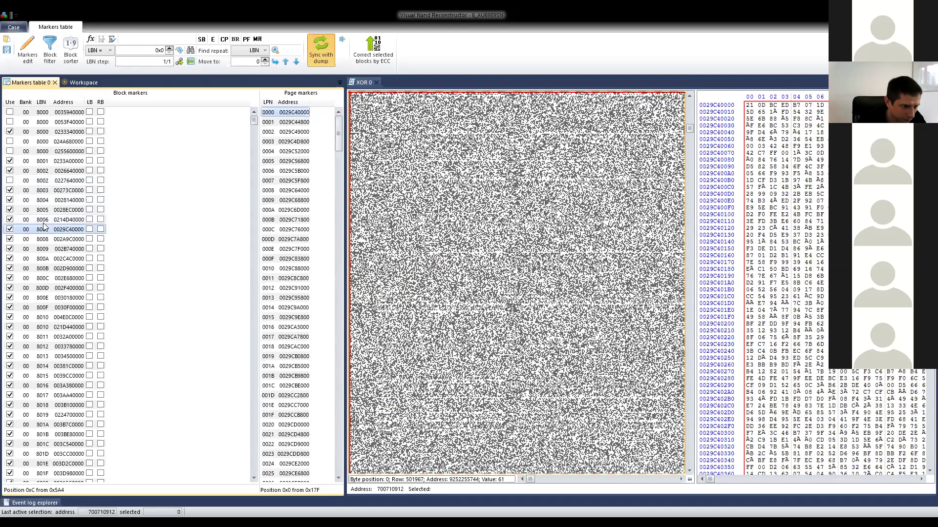
left_click(50, 318)
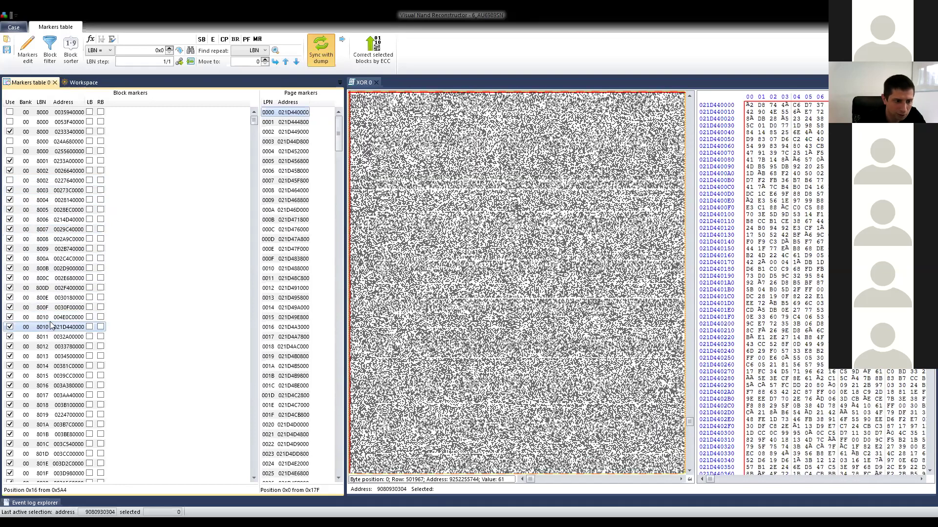
left_click(46, 309)
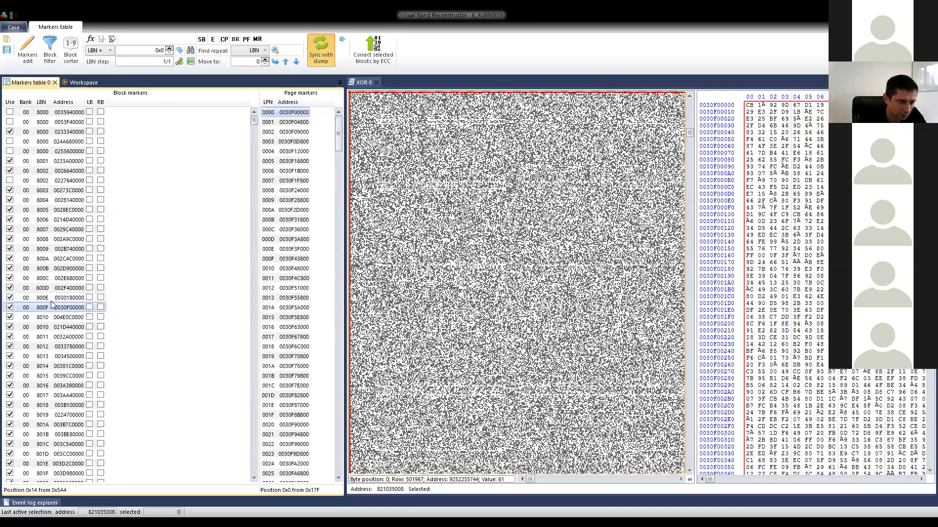
left_click(53, 300)
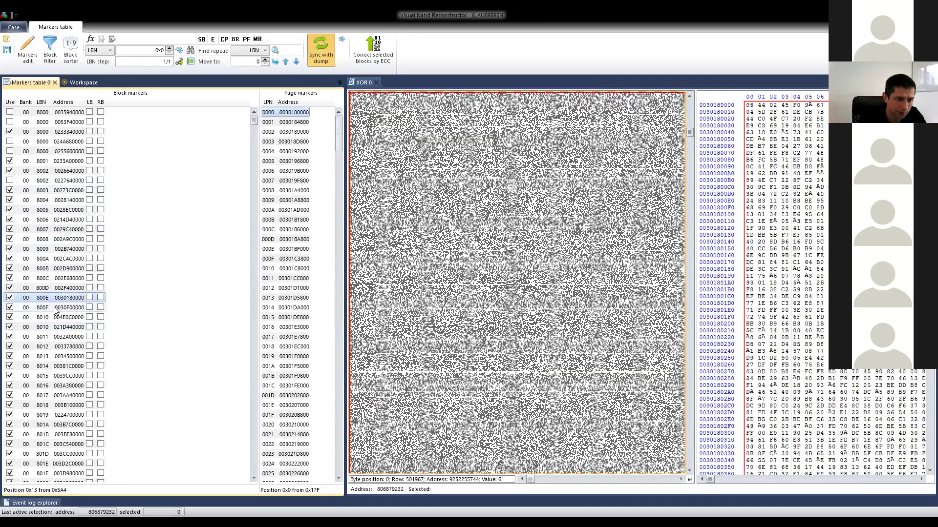
left_click(54, 305)
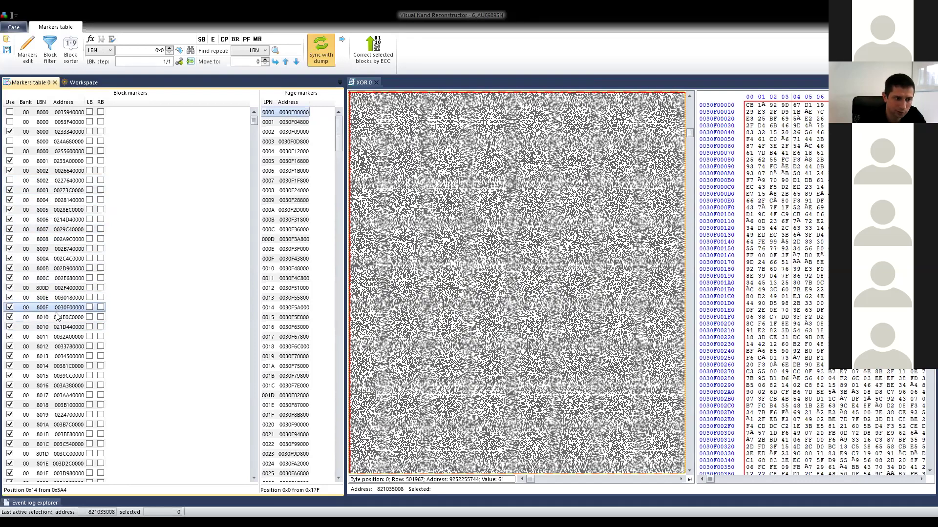
left_click(57, 318)
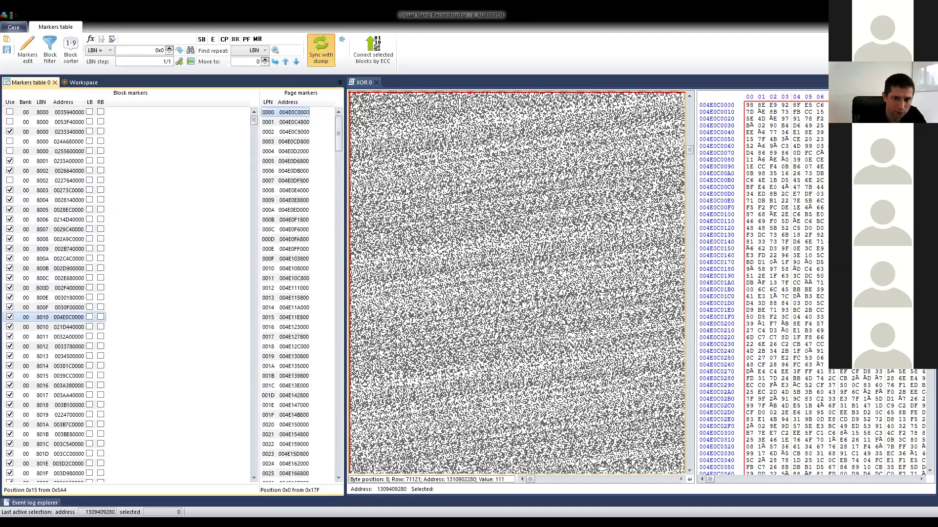
Compare both LBN 8010 blocks with blocks 800F, 8011 and 8012, and exclude the 8010 block at 004E0C0000 from use.
left_click(56, 327)
left_click(55, 338)
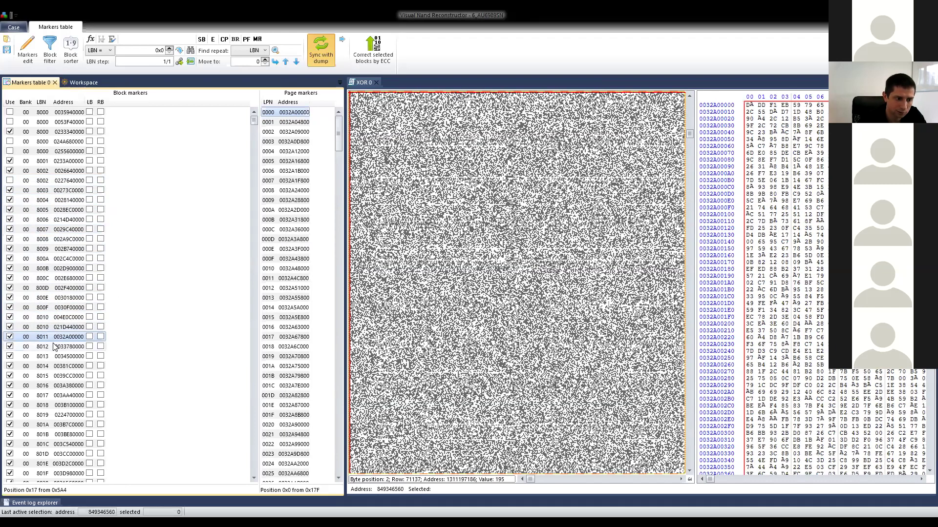
left_click(54, 347)
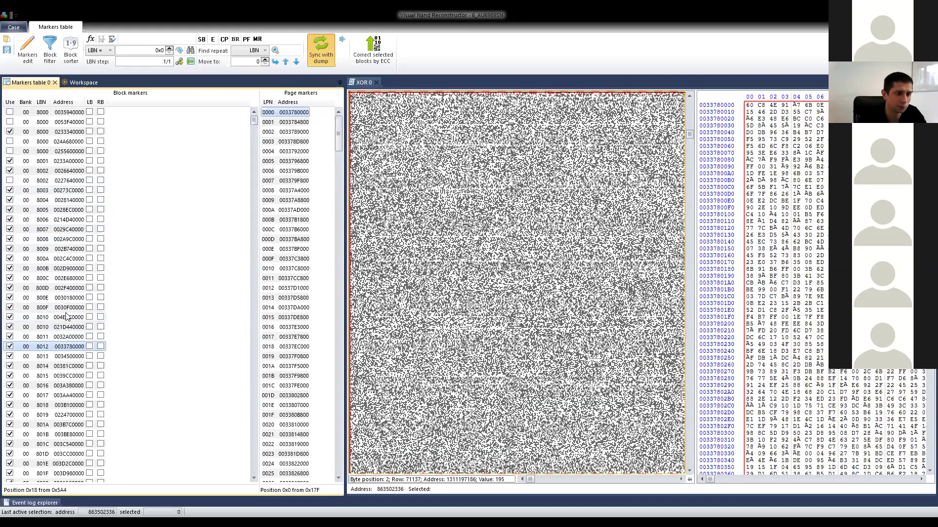
left_click(49, 309)
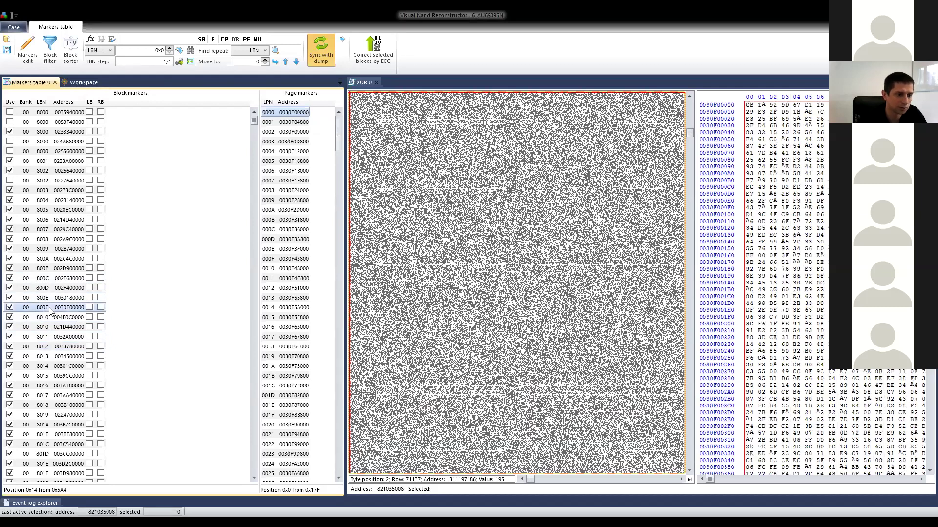
left_click(49, 338)
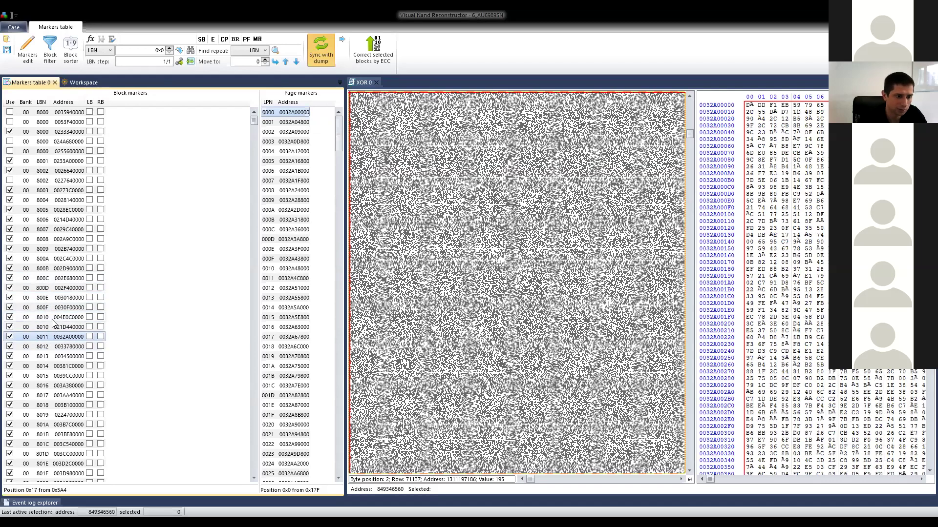
left_click(53, 319)
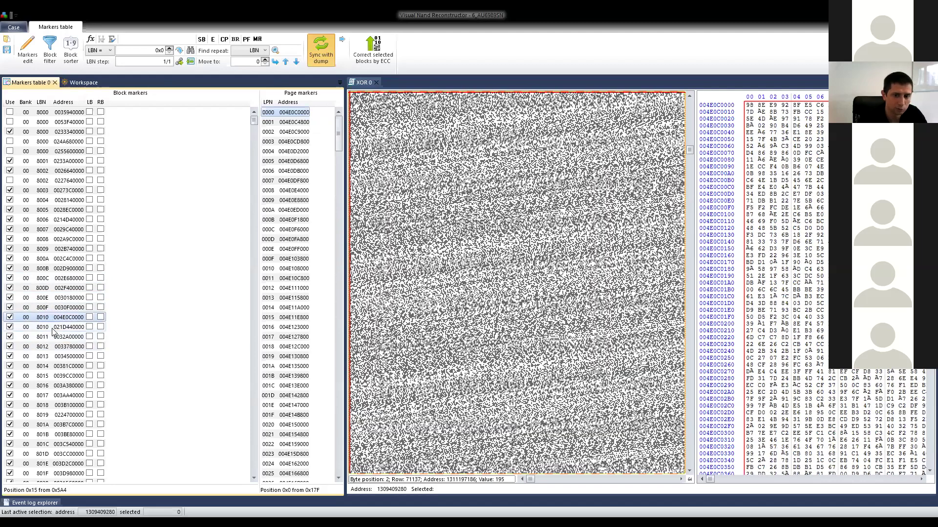
left_click(53, 328)
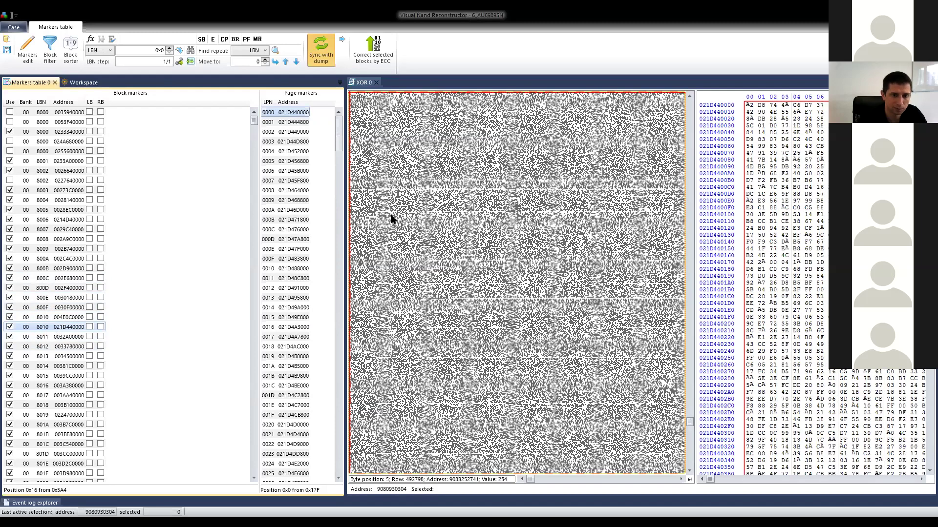
left_click(64, 308)
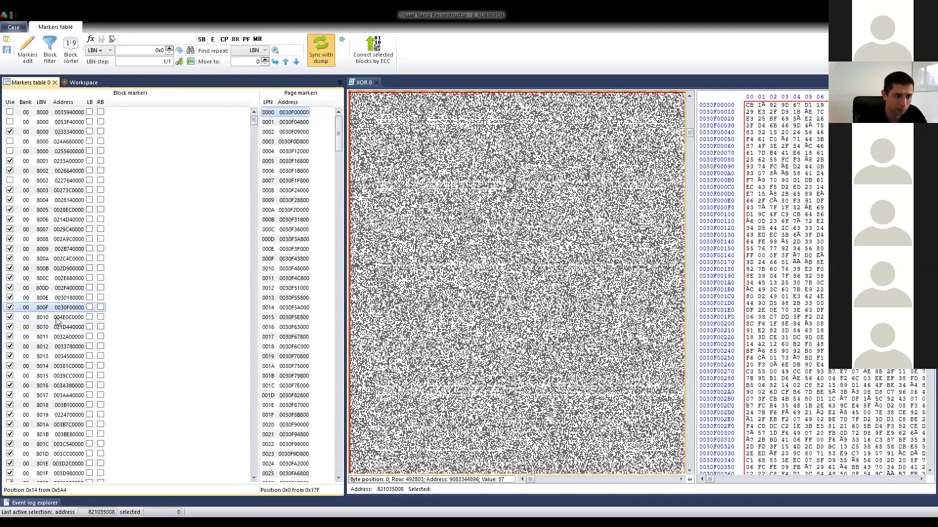
key("Down")
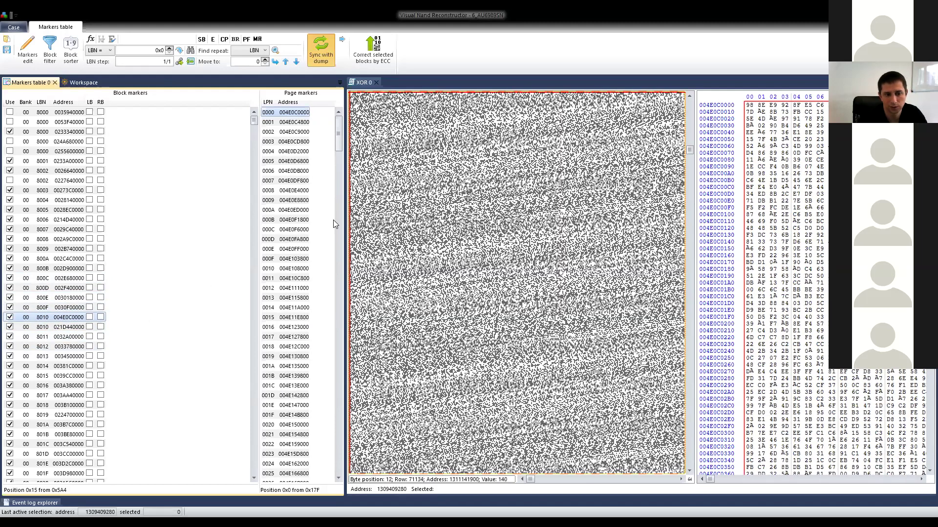
left_click(10, 317)
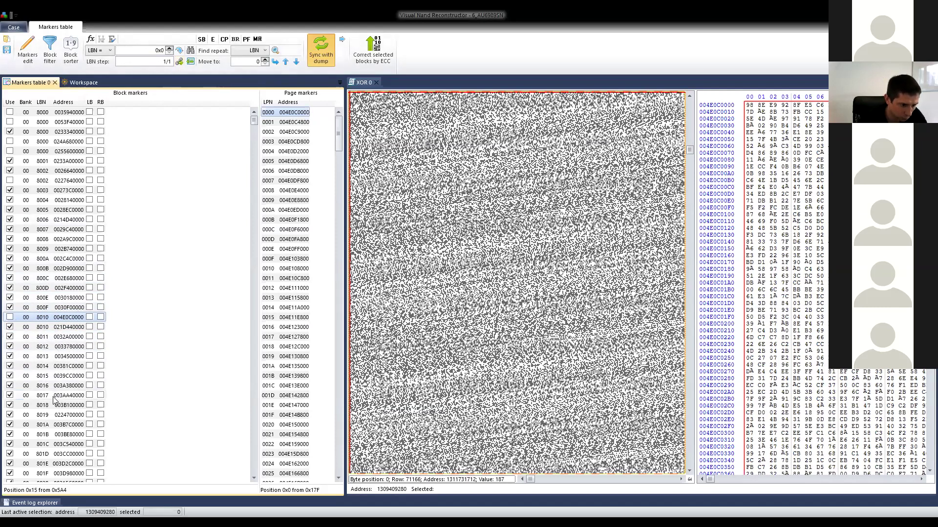
Run the LBN chain test, examine the LBN 8020 blocks at 00315C0000 and 003E040000, and exclude the one at 00315C0000 from use.
left_click(178, 62)
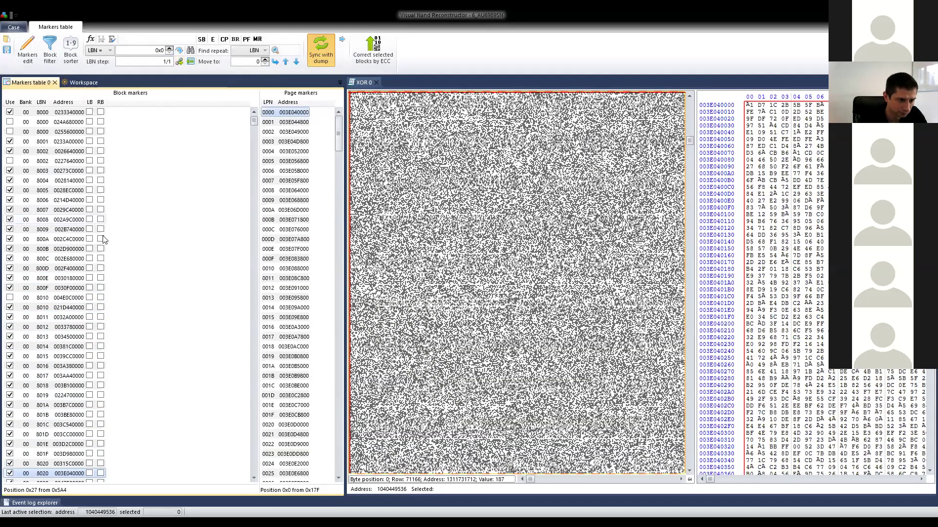
scroll(61, 245, "down", 9)
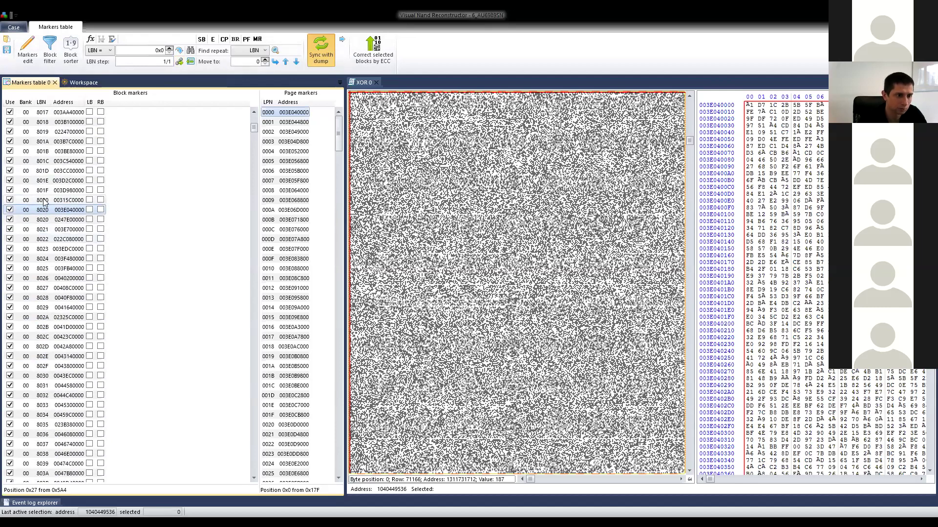
left_click(44, 200)
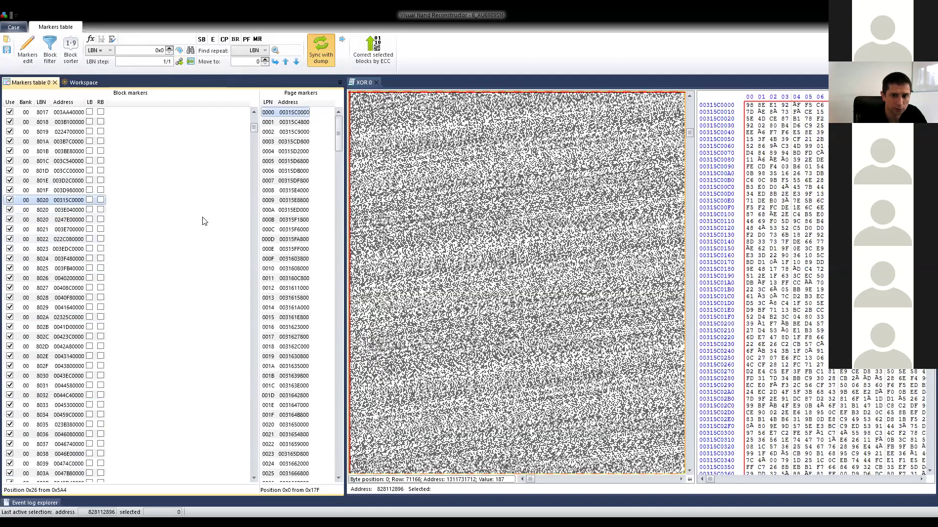
left_click(10, 200)
left_click(40, 210)
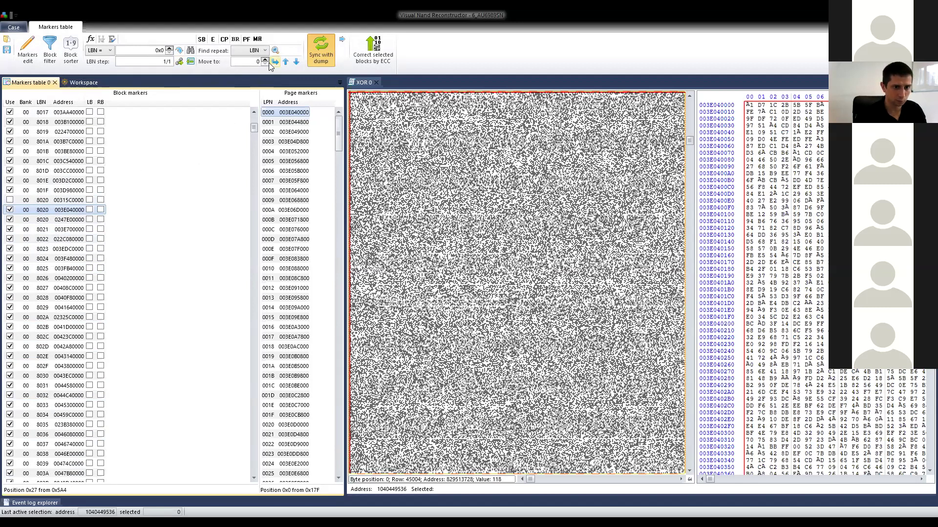
Continue the chain test, exclude the LBN 8020 block at 0247E00000 from use and compare it with the other 8020 blocks.
left_click(180, 62)
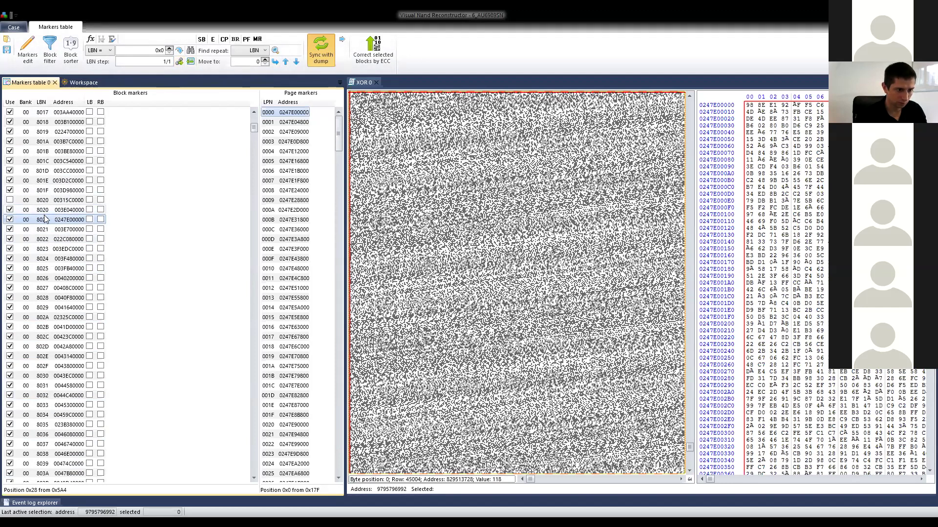
left_click(10, 220)
left_click(47, 211)
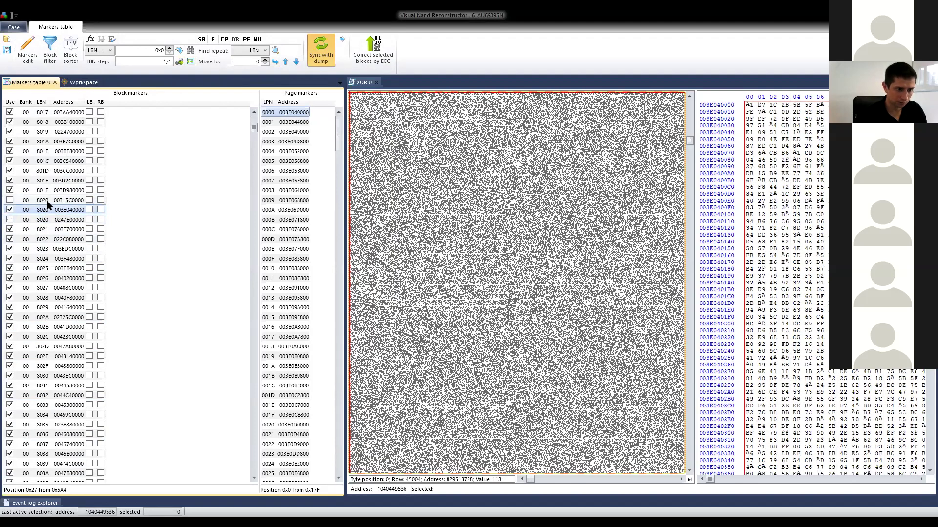
key("Up")
left_click(43, 221)
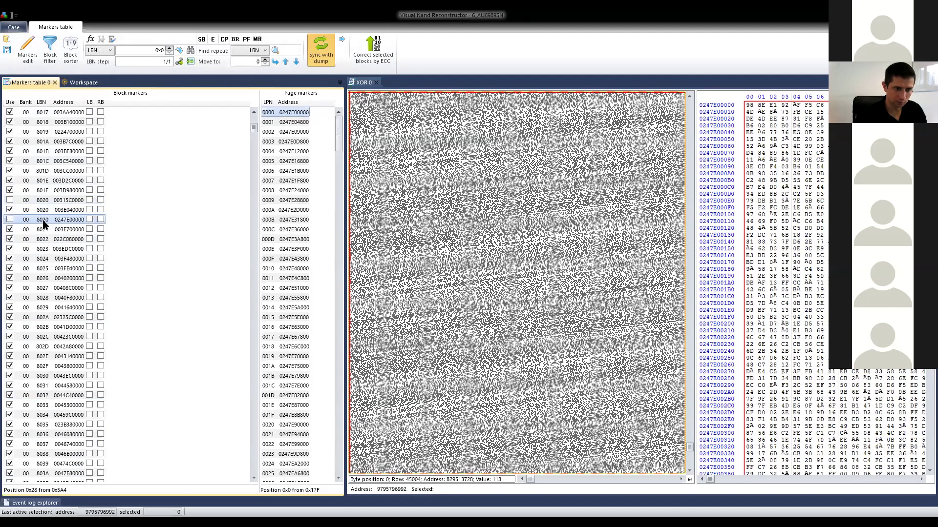
Run the chain test to the LBN 8041 duplicates and exclude the block at 00366C0000 from use.
left_click(179, 60)
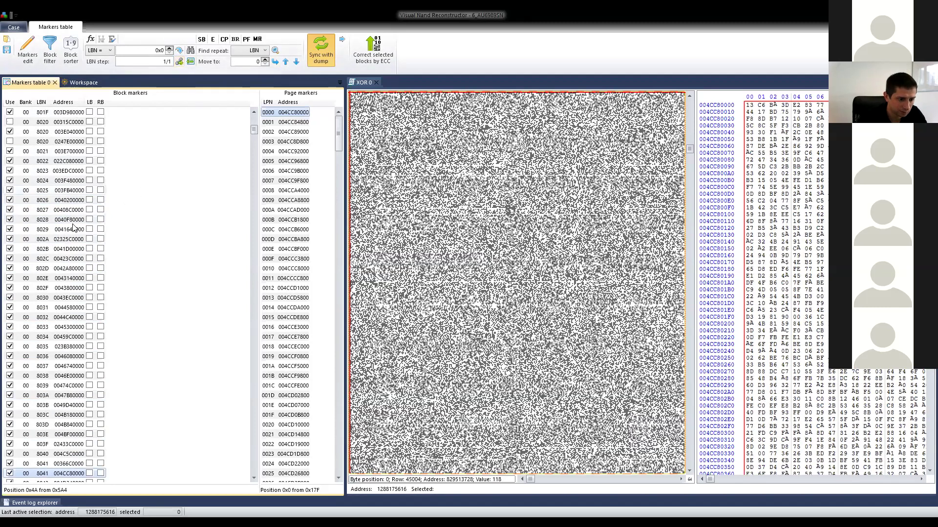
left_click(45, 260)
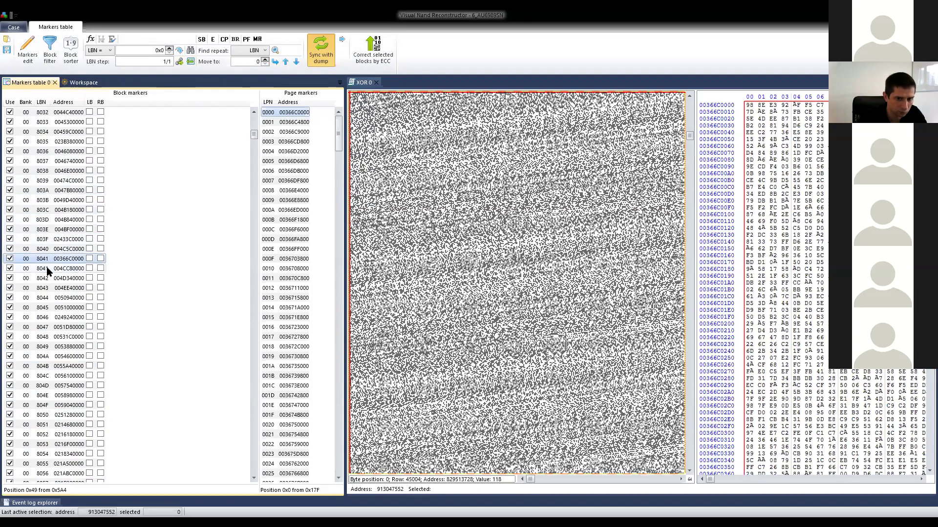
left_click(47, 267)
left_click(14, 260)
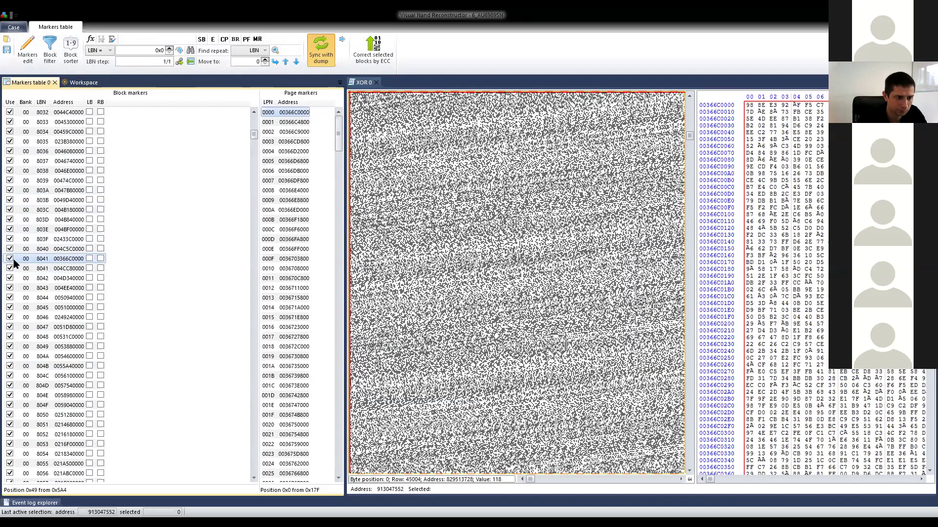
left_click(10, 260)
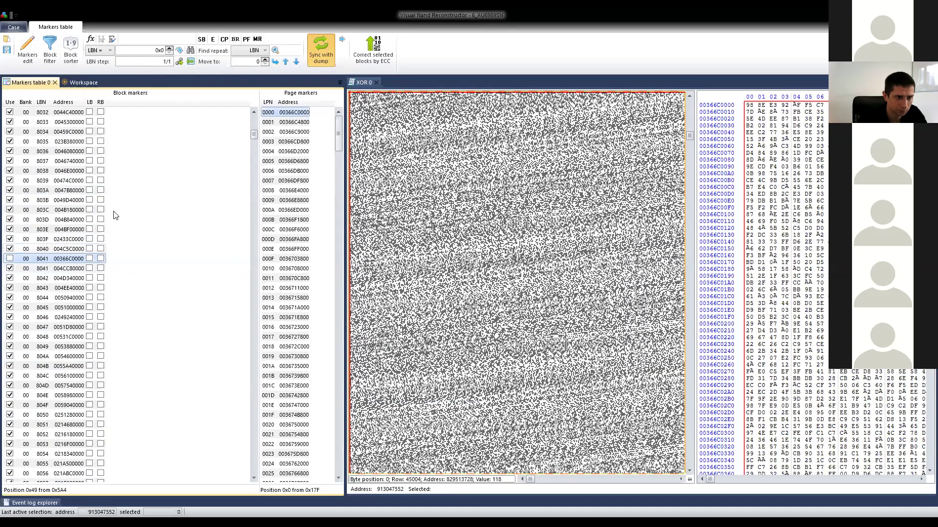
Continue the chain test and examine the dump contents of blocks 80FF, 851A, 8780, 9000, 9001 and 9003.
left_click(178, 63)
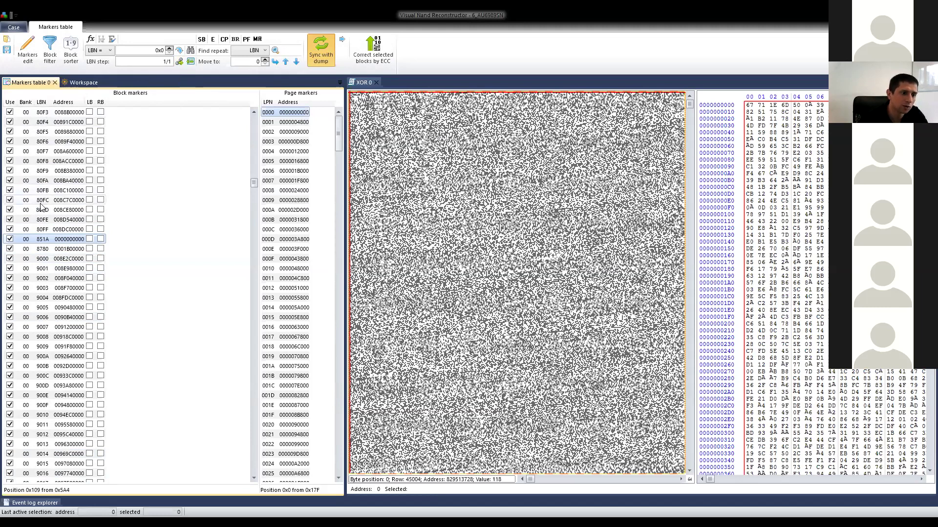
left_click(44, 231)
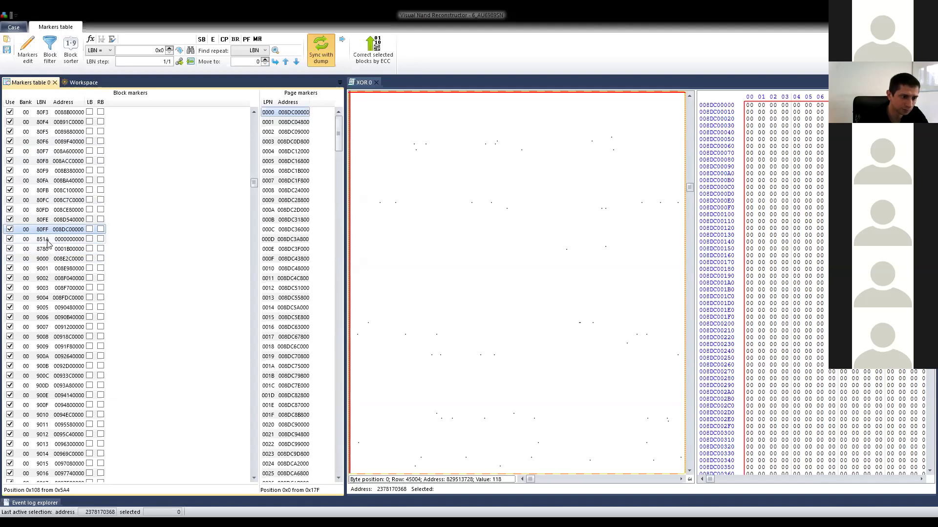
left_click(47, 239)
left_click(46, 249)
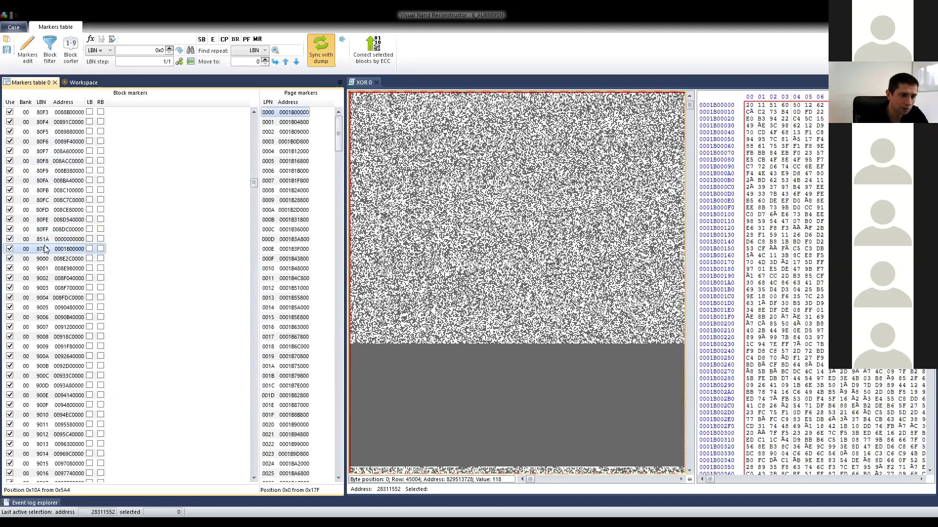
left_click(42, 261)
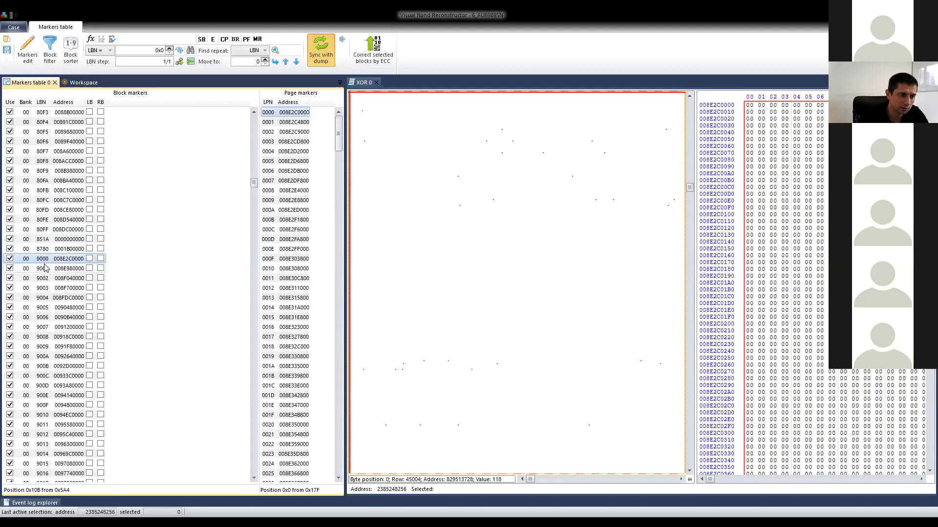
left_click(41, 269)
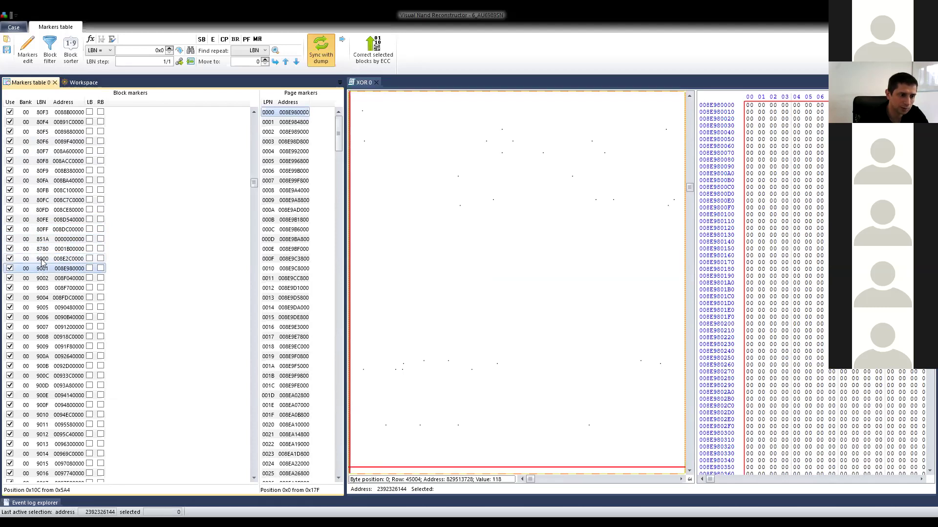
left_click(43, 288)
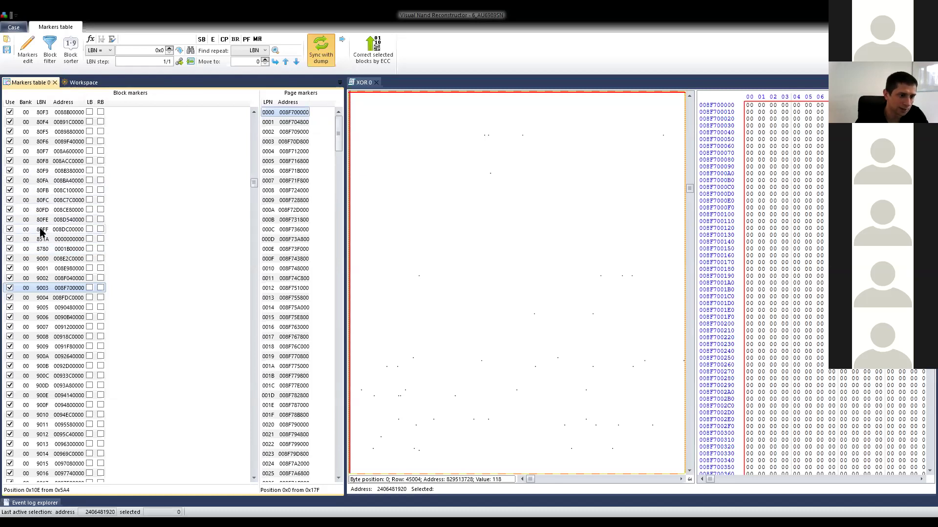
left_click(46, 261)
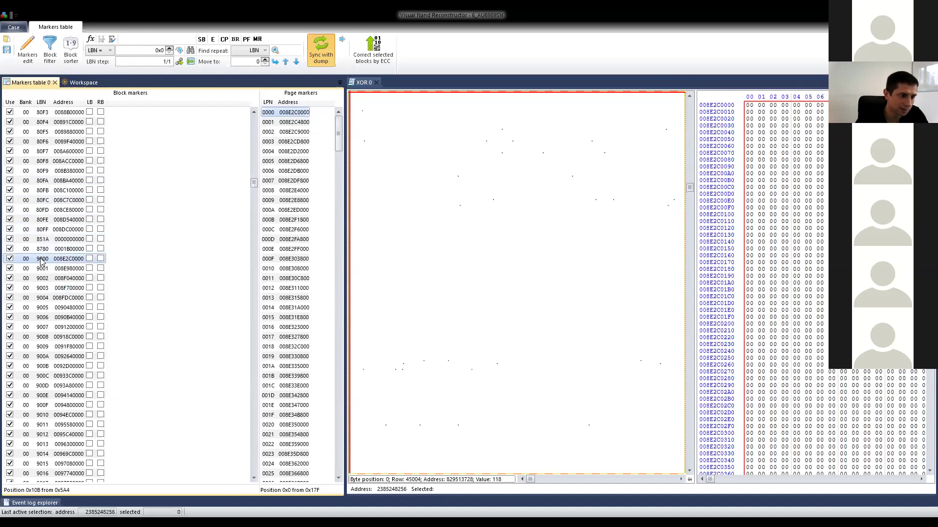
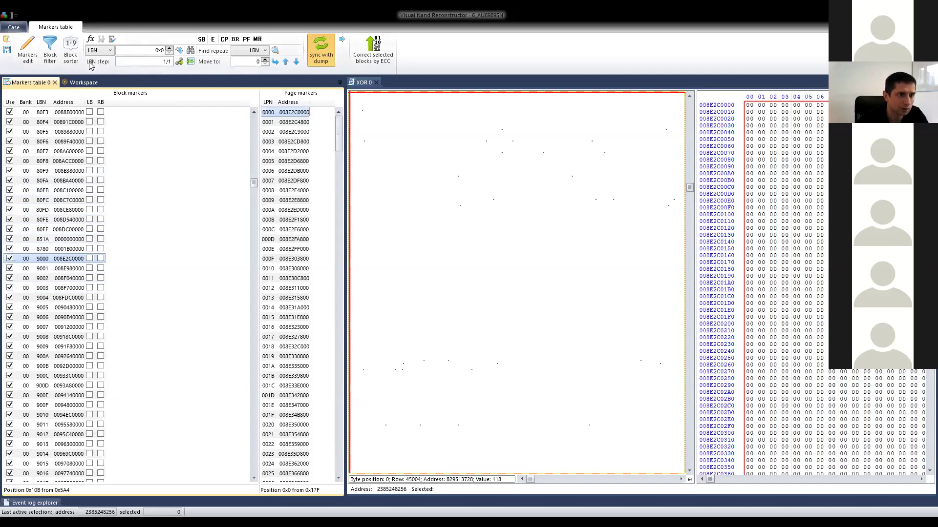
Set the LBN step to 10/1, consulting the LBN Chain Test Step slide for its syntax, and select block 80FC.
double_click(171, 62)
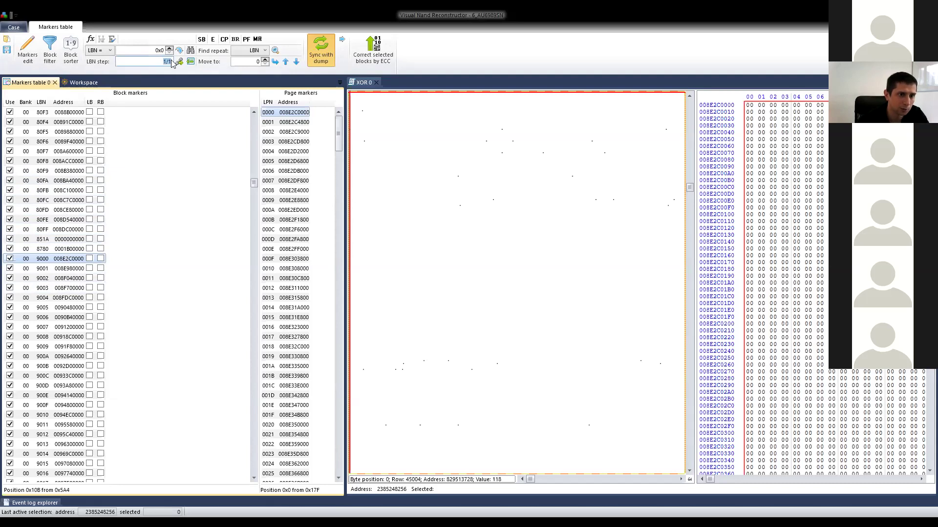
type("1")
key("Return")
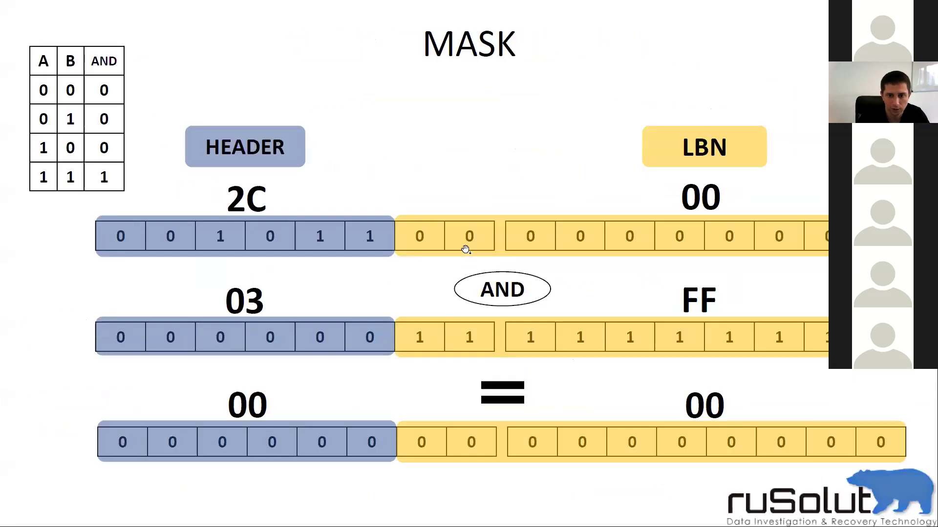
key("Left")
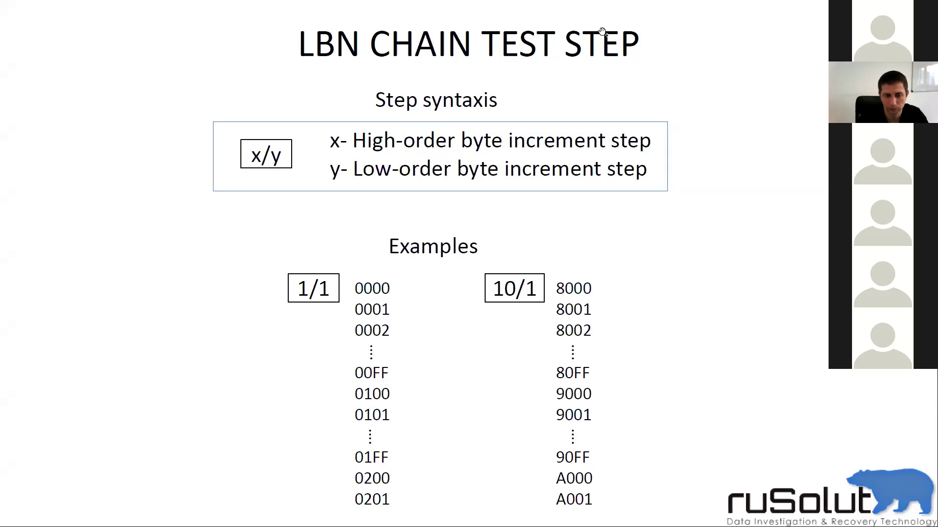
key("alt+Tab")
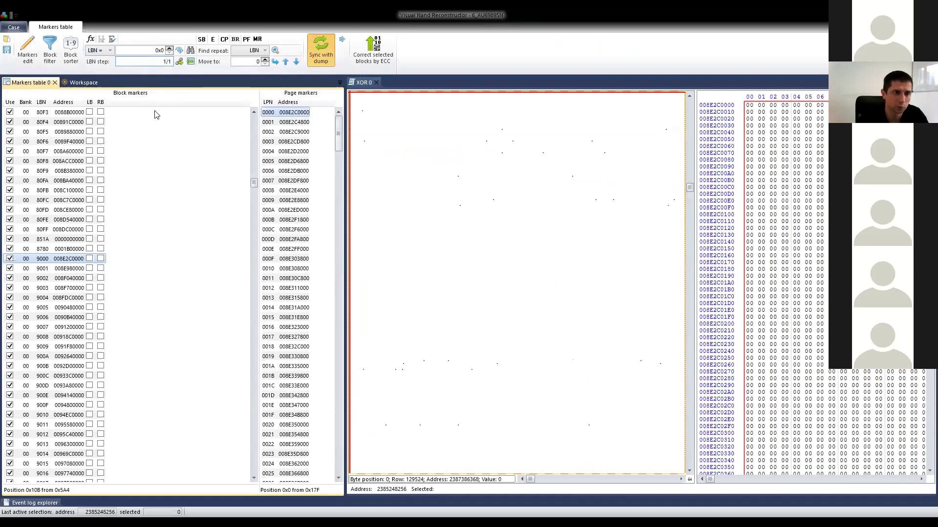
type("0")
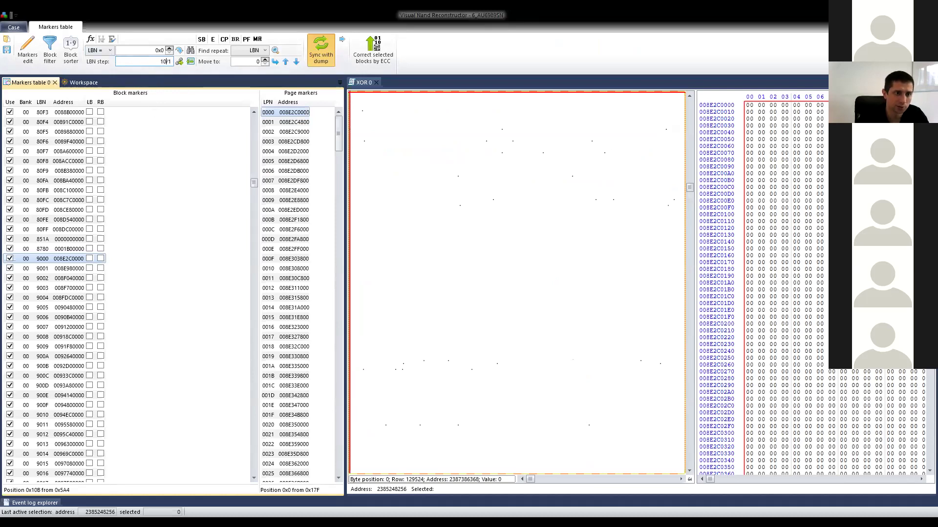
double_click(163, 62)
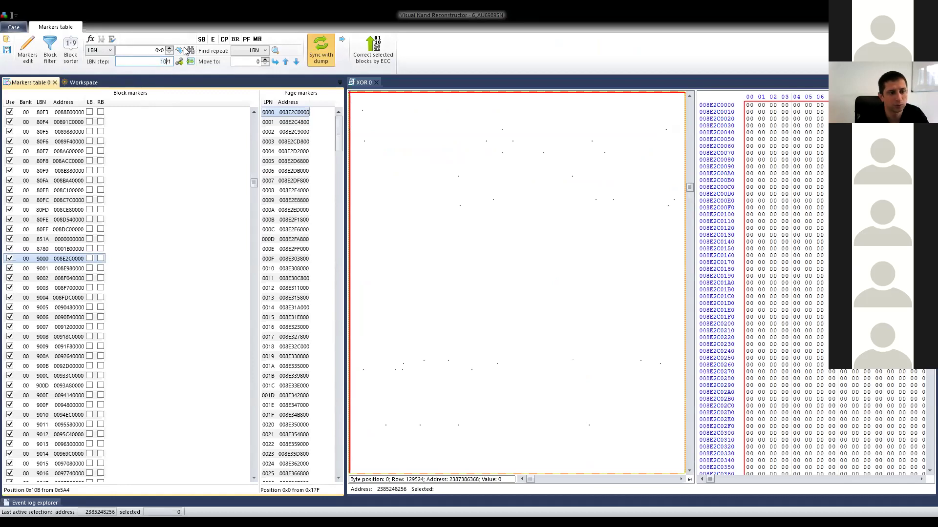
left_click(59, 201)
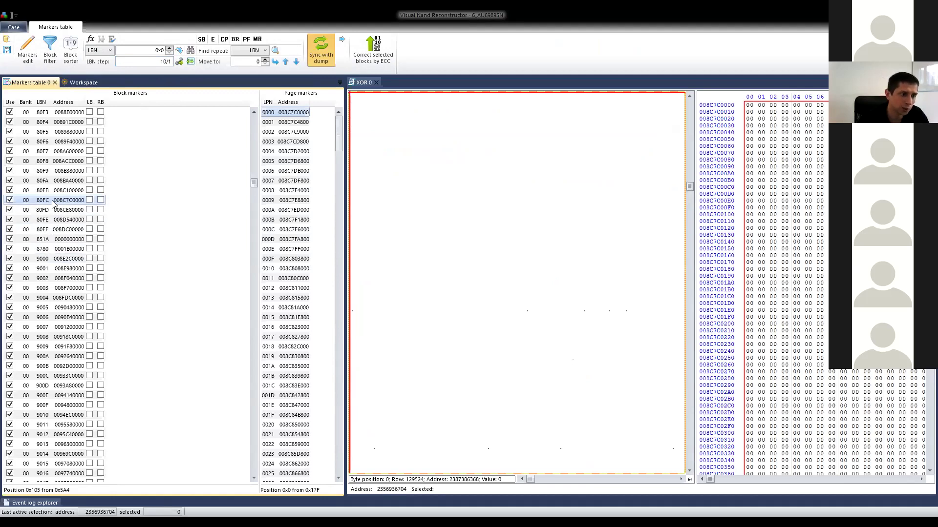
Exclude blocks 851A and 8780 from use and compare their dump contents with block 80FF.
left_click(47, 240)
left_click(47, 250)
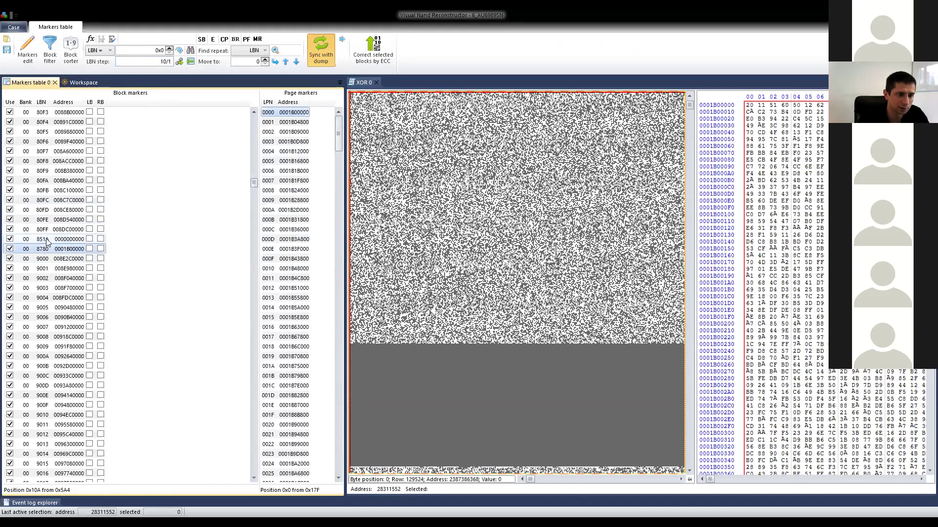
left_click(49, 240)
left_click(11, 240)
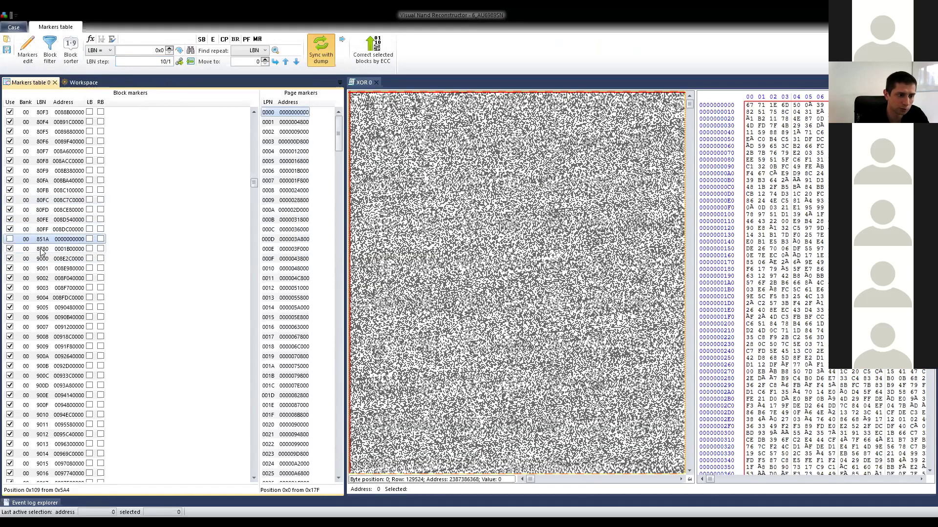
left_click(10, 249)
left_click(46, 230)
left_click(48, 240)
left_click(48, 249)
left_click(48, 240)
left_click(46, 249)
left_click(46, 240)
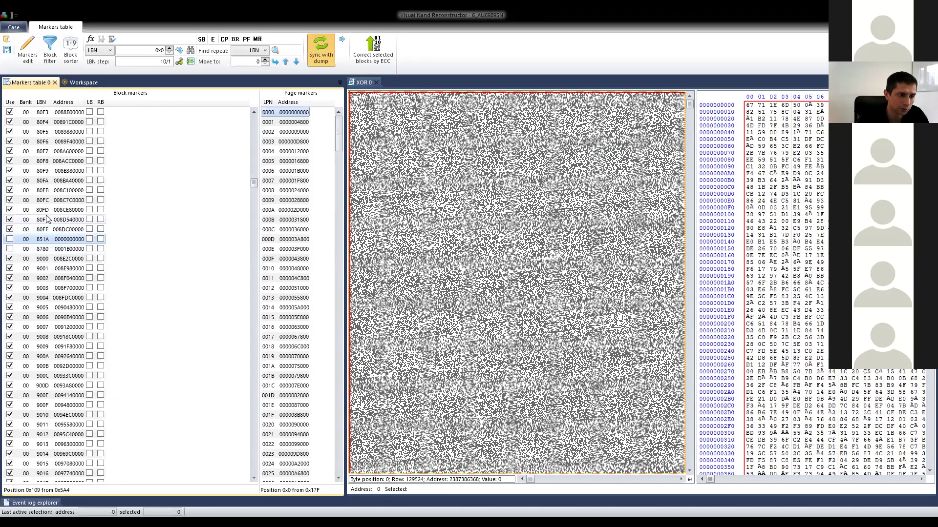
Try the LBN chain test from block 80FE with the LBN step set to 1/1.
left_click(47, 219)
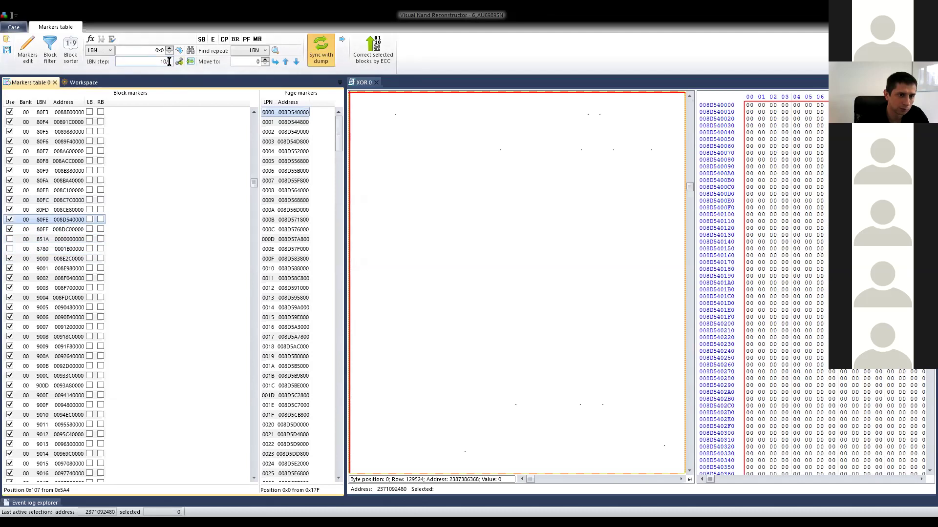
key("BackSpace")
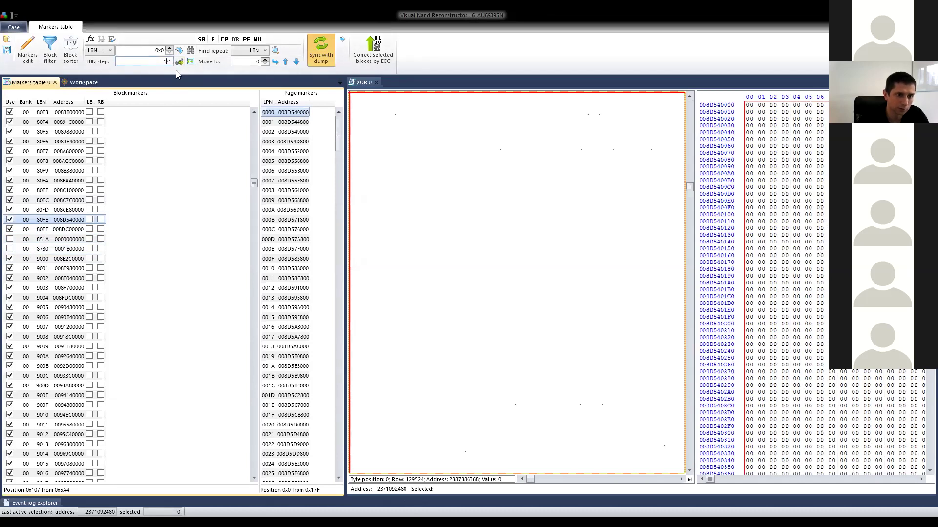
left_click(179, 61)
left_click(178, 62)
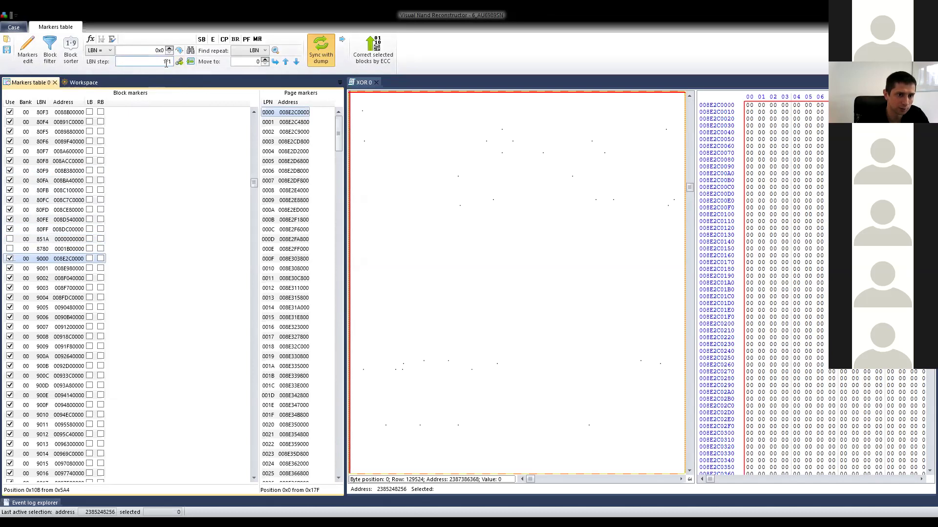
Run the chain test from block 80F6 with LBN step 10/1 and exclude blocks 987C and 9DFF from use.
left_click(10, 141)
left_click(11, 142)
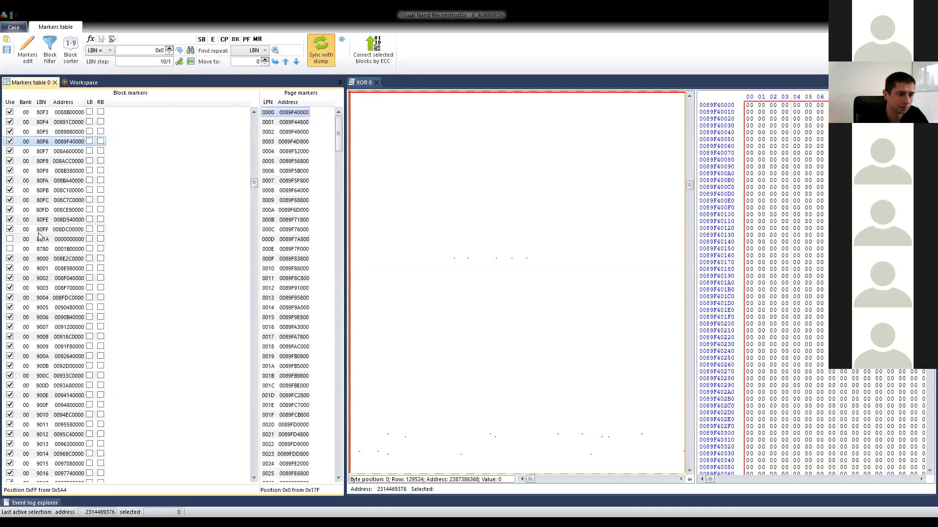
left_click(181, 61)
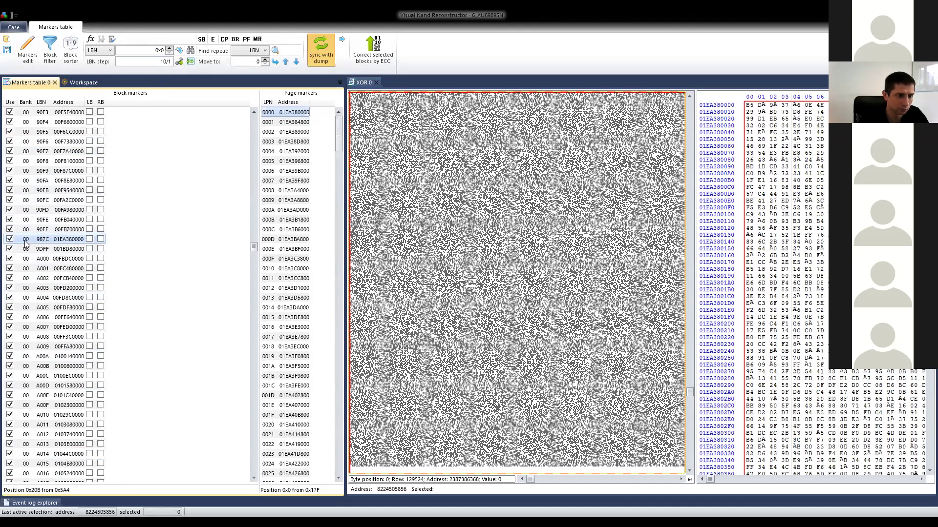
left_click(9, 238)
left_click(9, 249)
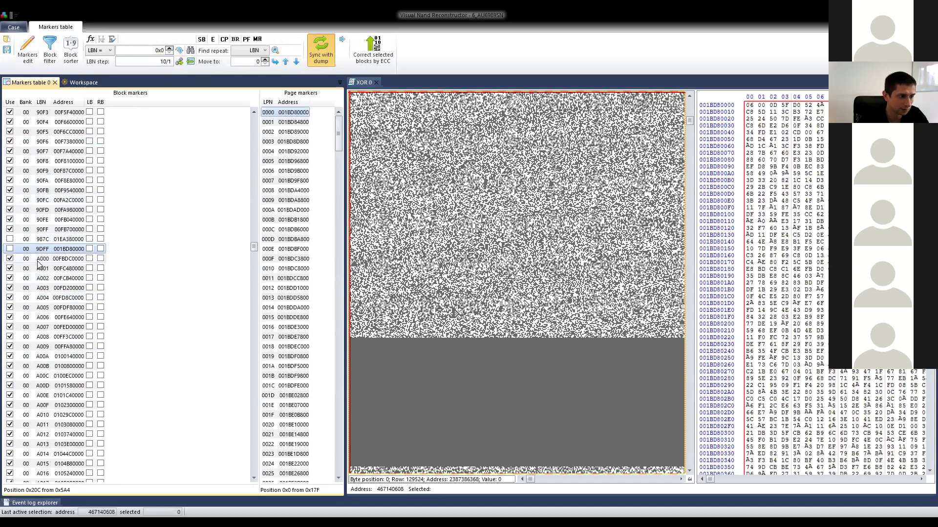
left_click(45, 240)
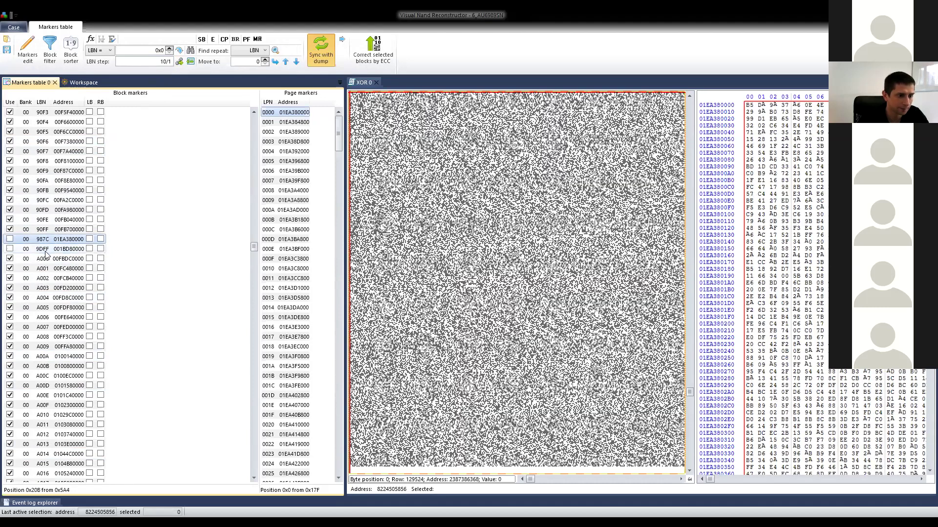
left_click(46, 250)
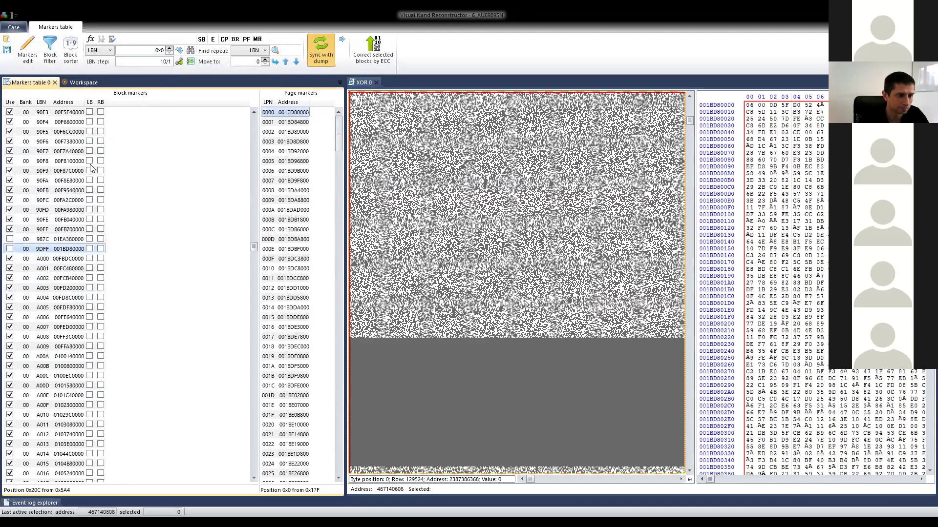
Continue the chain test to block A97D, compare it with blocks A0FF and B000, and exclude it from use.
left_click(179, 62)
scroll(65, 311, "down", 9)
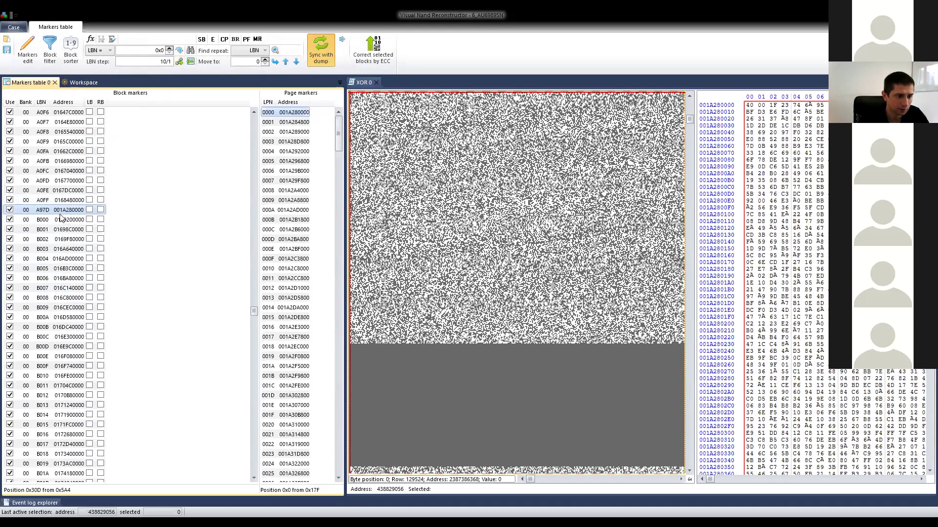
left_click(49, 201)
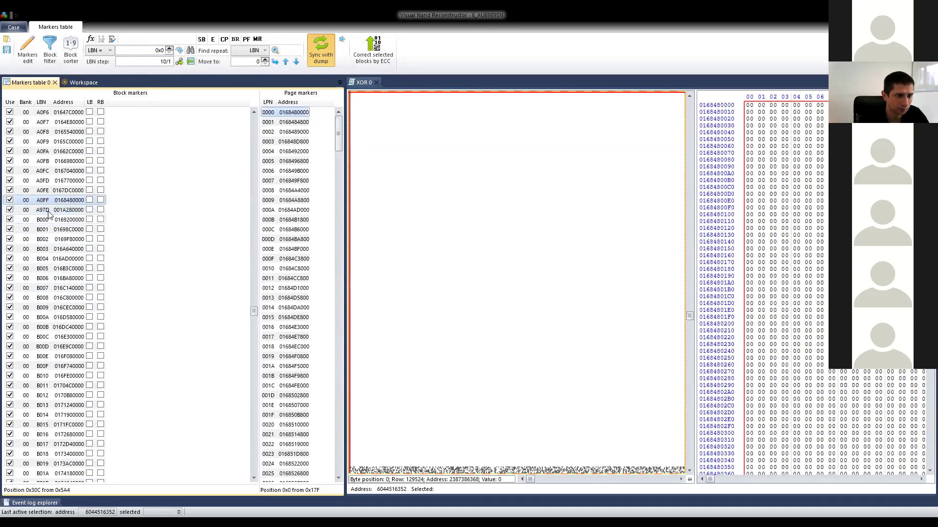
left_click(48, 219)
left_click(49, 208)
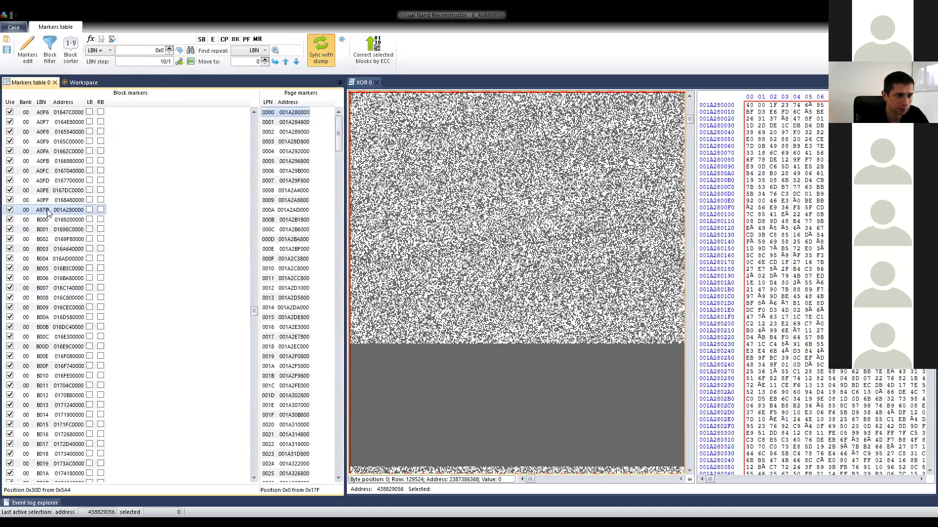
left_click(10, 210)
Continue the chain test past block A97D and exclude blocks B172 and BFFF from use.
left_click(180, 61)
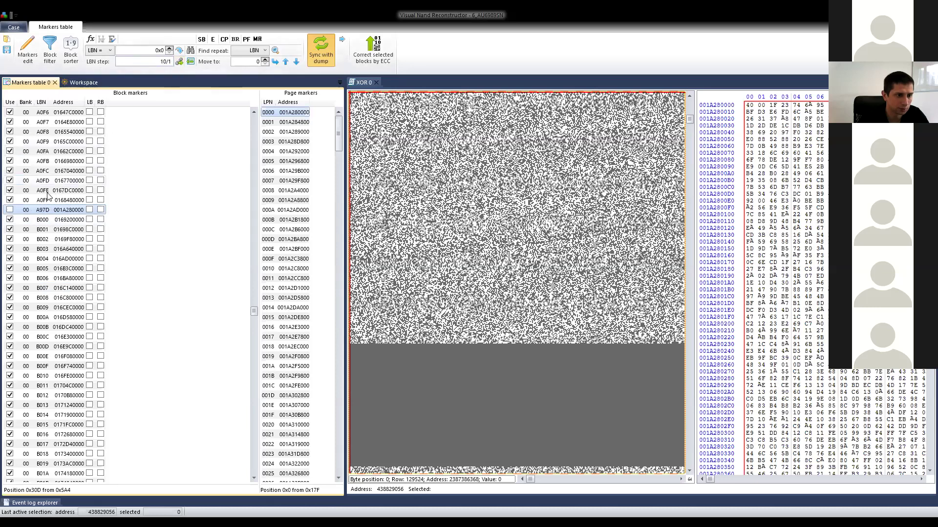
left_click(181, 60)
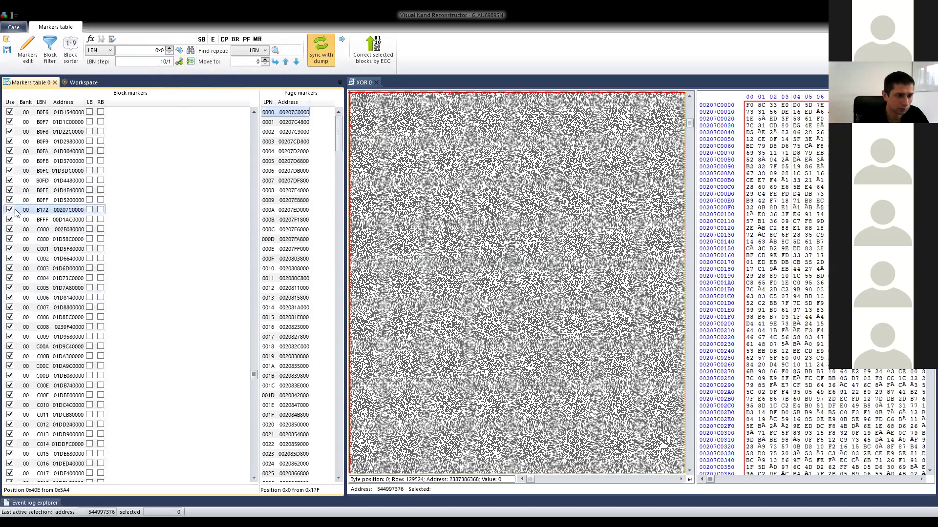
left_click(9, 210)
left_click(9, 220)
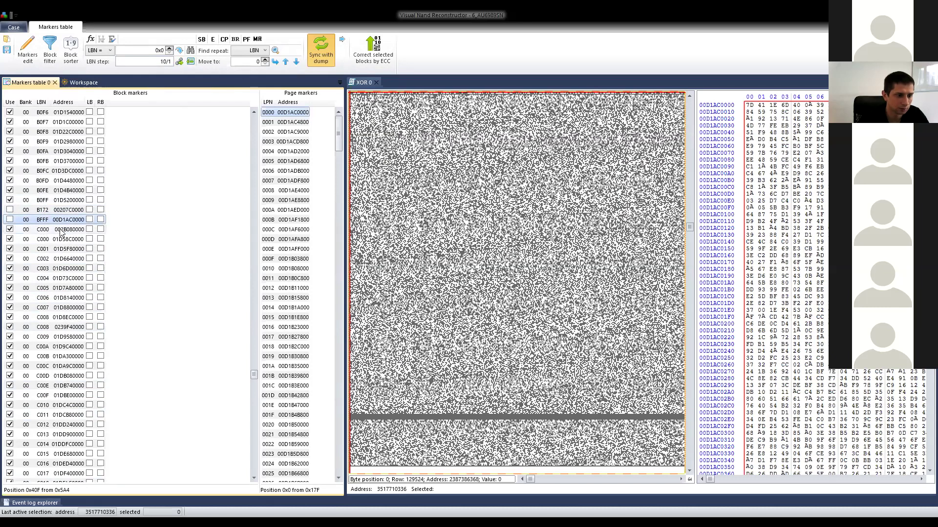
Run the chain test to the LBN C000 duplicates, compare them with neighbouring blocks and exclude the one at 002B080000 from use.
left_click(179, 61)
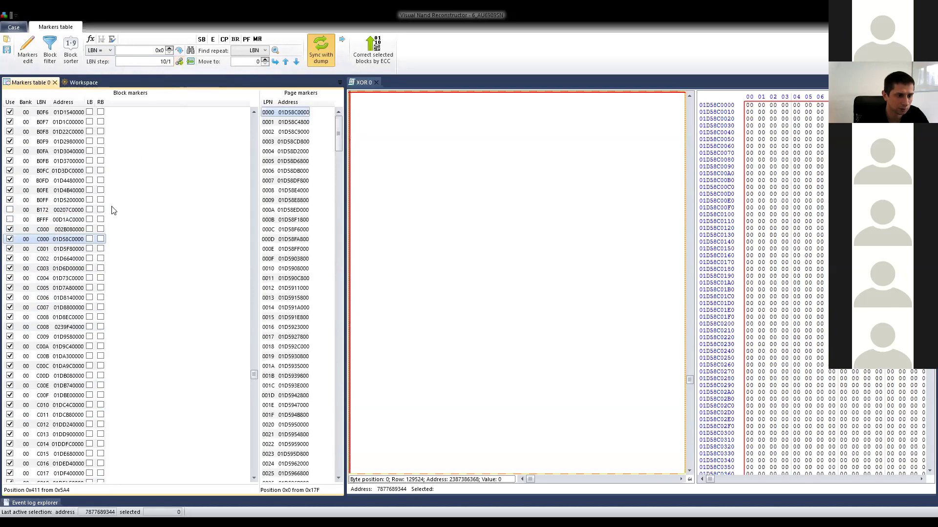
left_click(68, 230)
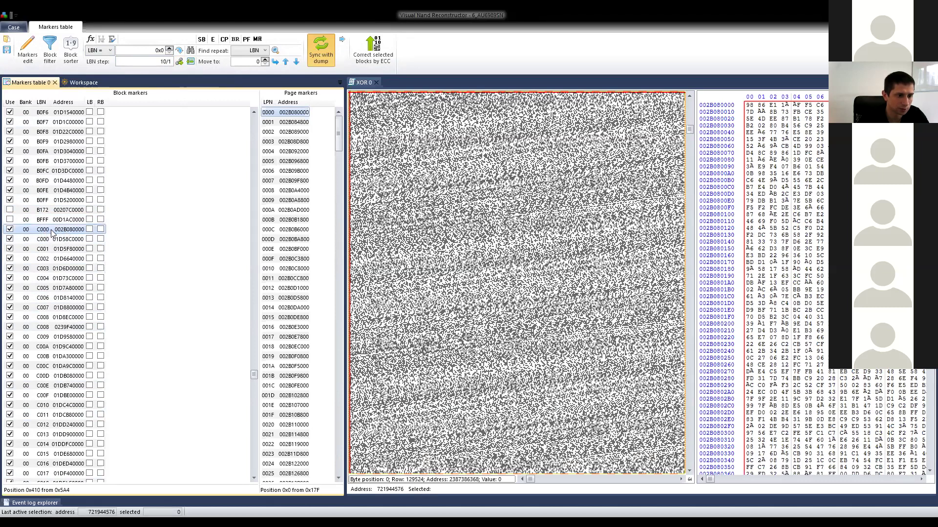
left_click(53, 240)
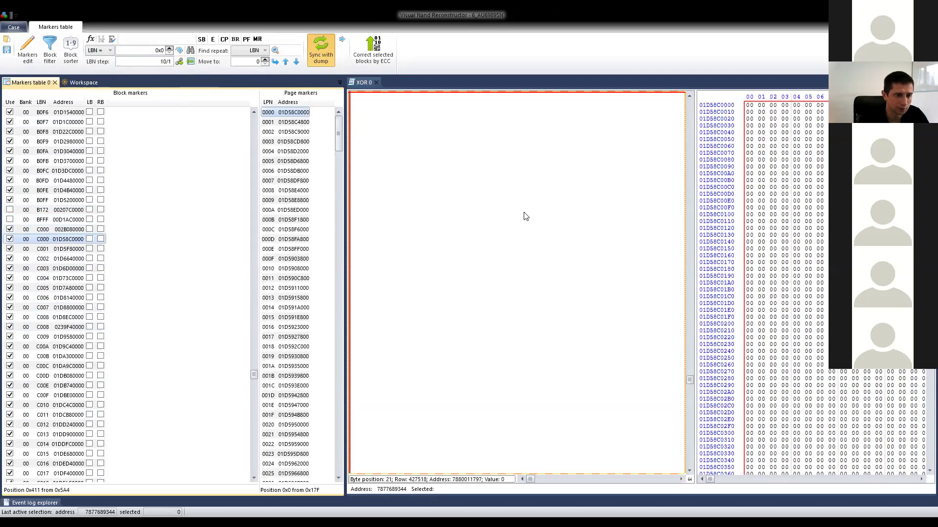
left_click(67, 250)
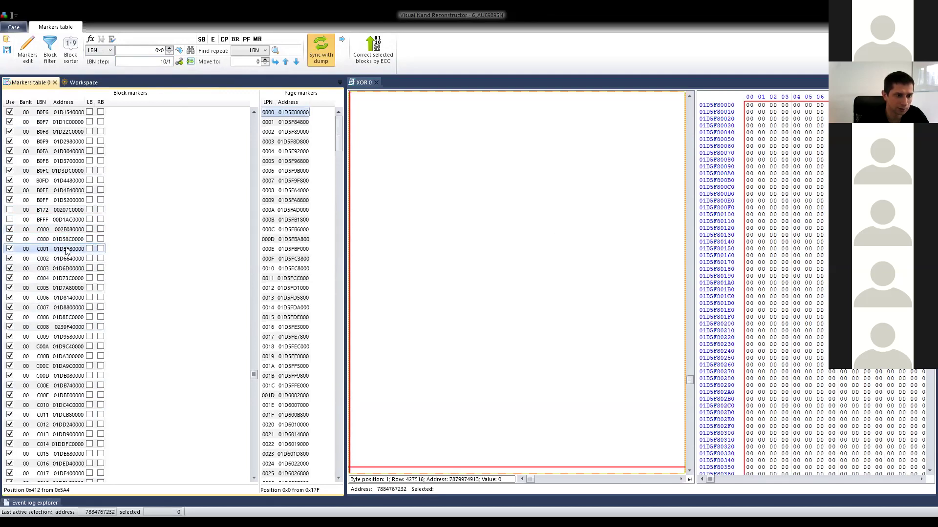
left_click(60, 222)
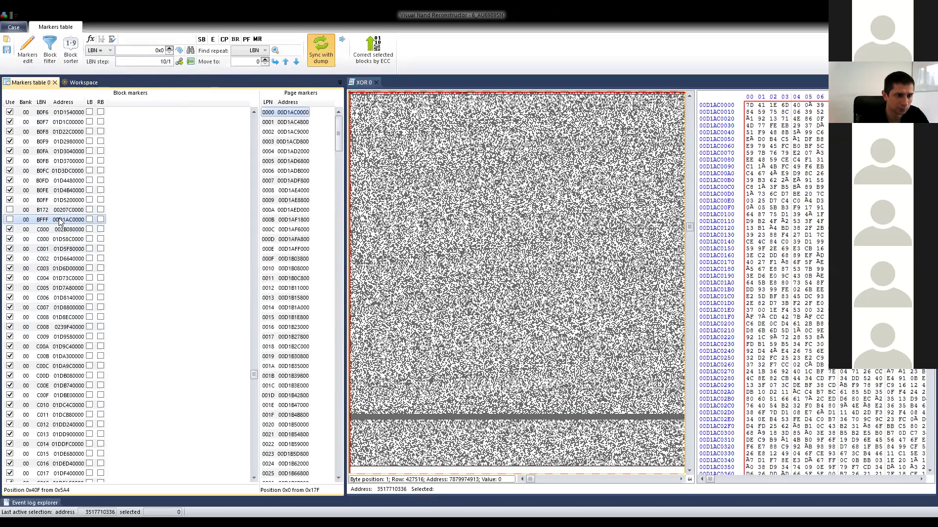
left_click(67, 201)
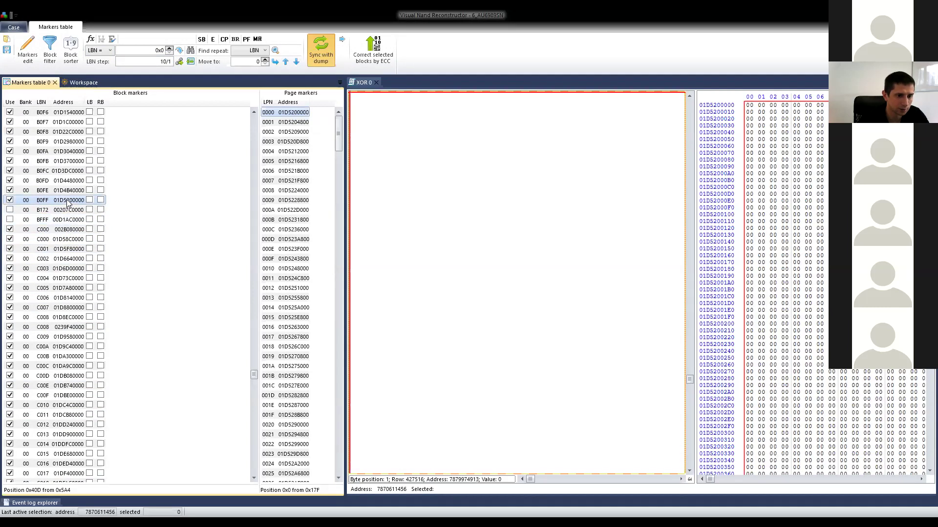
left_click(60, 230)
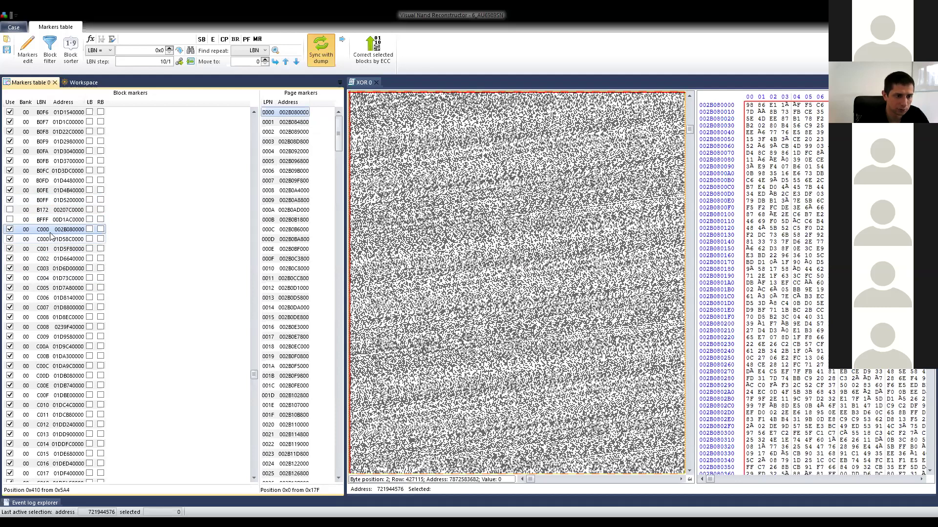
left_click(47, 239)
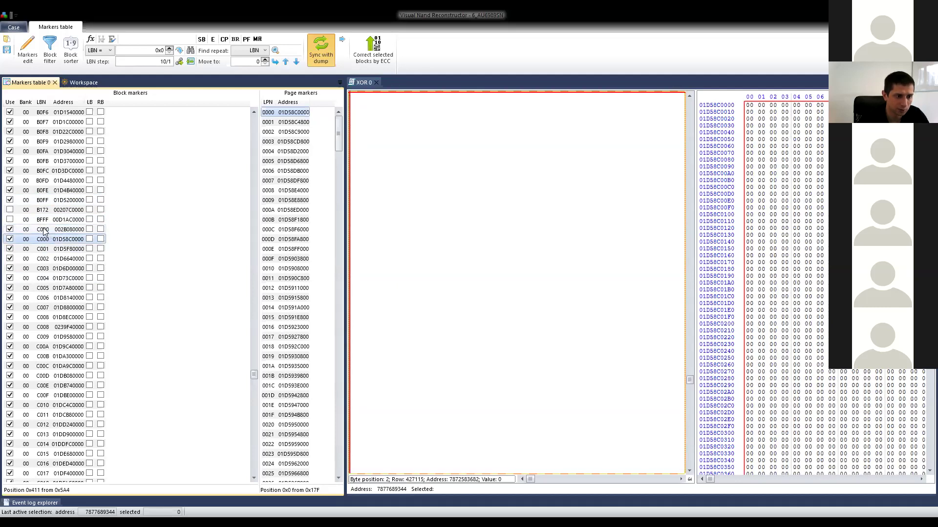
left_click(42, 229)
left_click(9, 230)
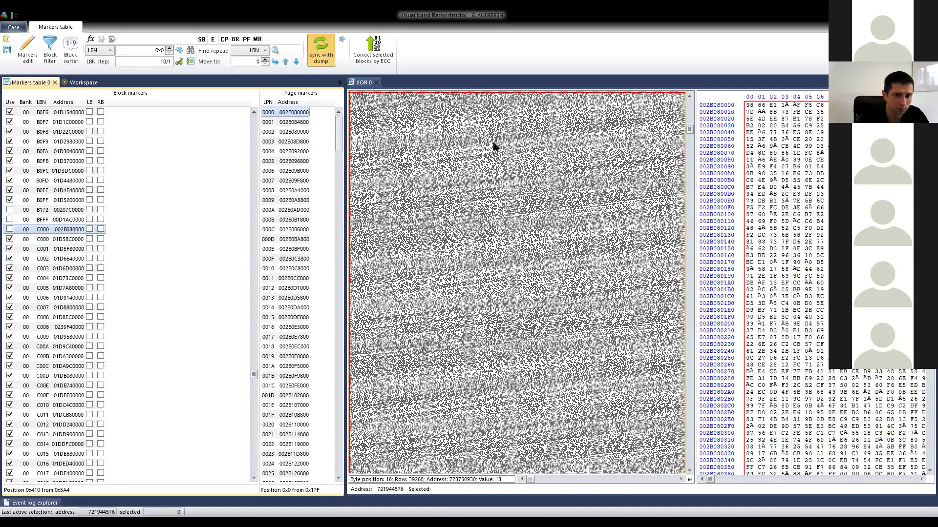
left_click(61, 240)
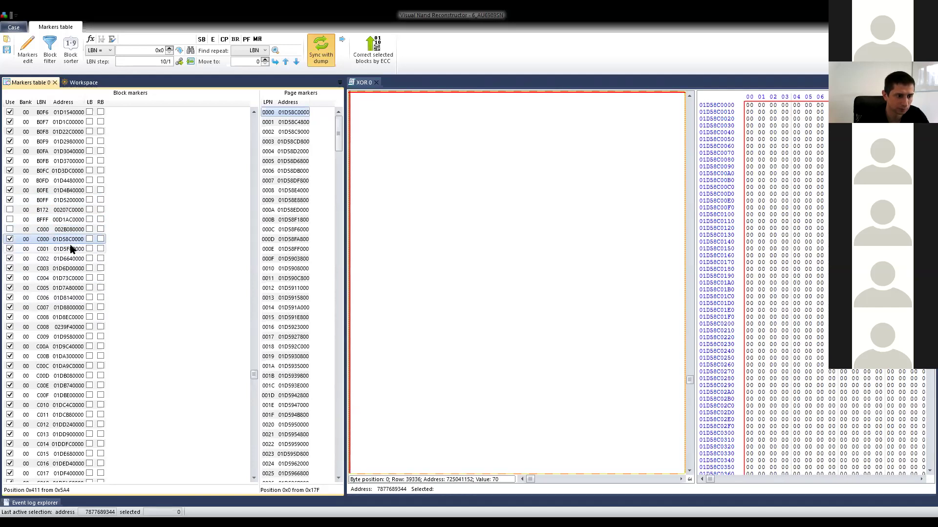
Continue the chain test to the LBN C008 duplicates, compare them and exclude the block at 0239F40000 from use.
left_click(182, 61)
left_click(49, 326)
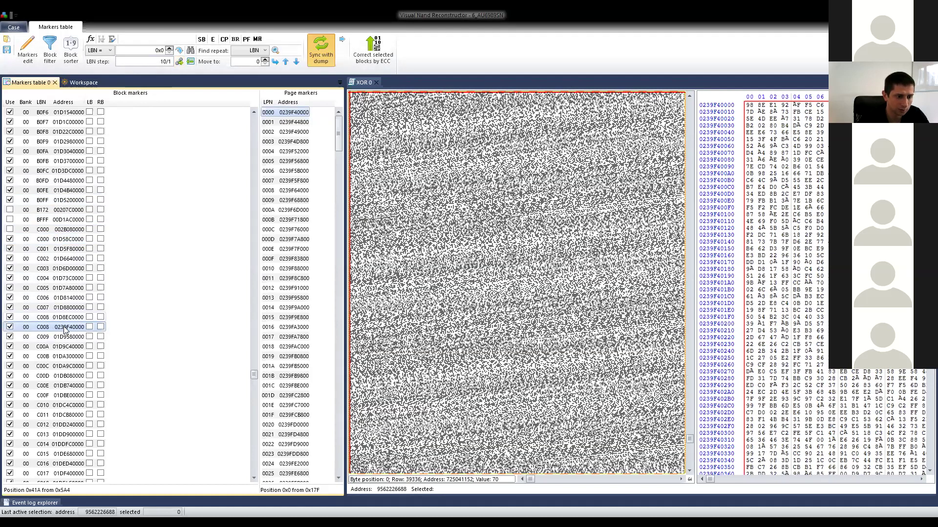
key("Up")
key("Down")
left_click(62, 338)
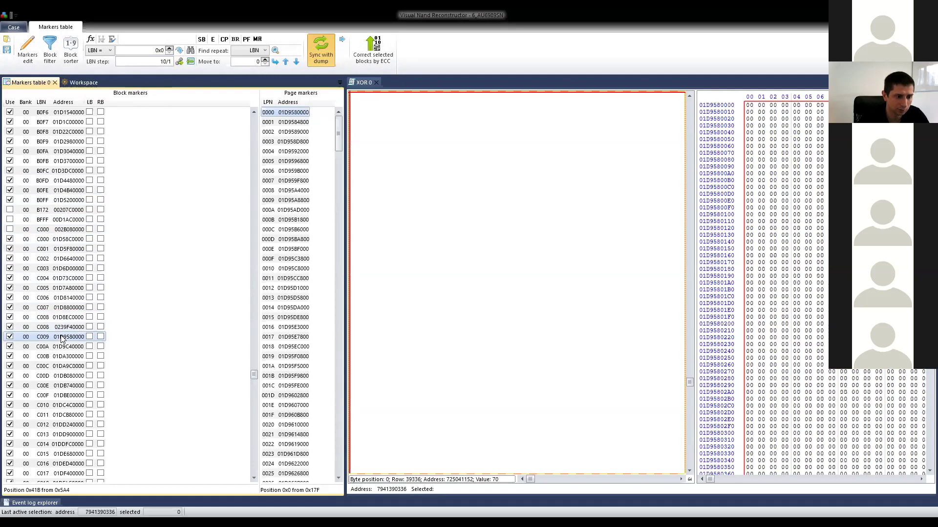
left_click(30, 330)
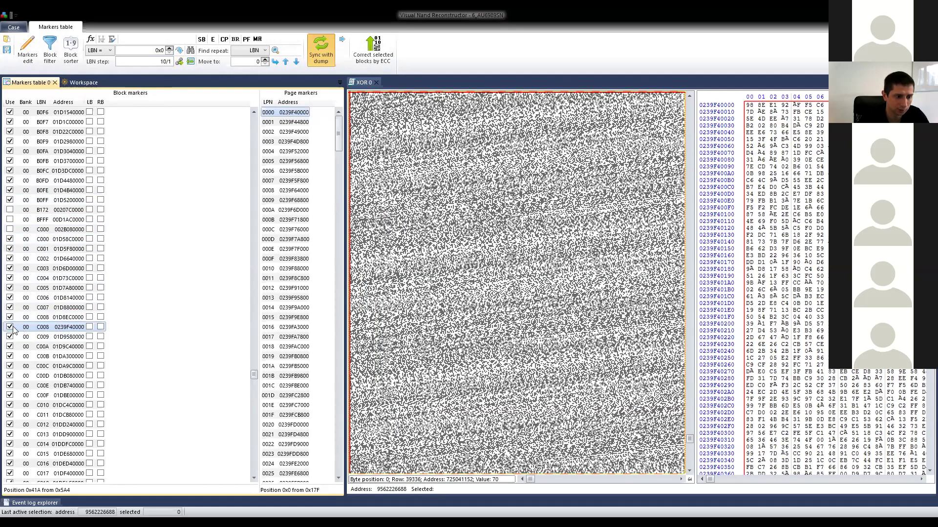
left_click(10, 326)
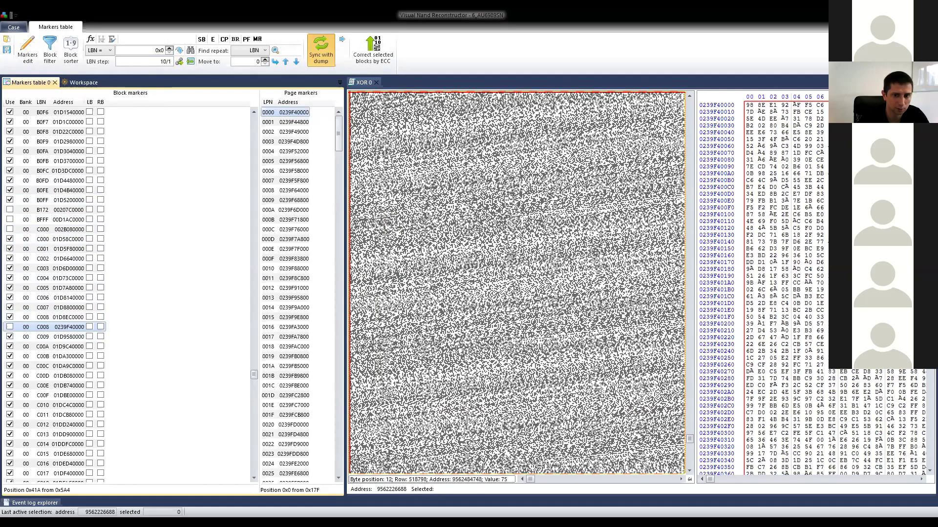
Continue the chain test to the LBN C053 duplicates, exclude the block at 022B9C0000 from use and rerun the test.
left_click(180, 61)
scroll(109, 263, "down", 7)
left_click(48, 229)
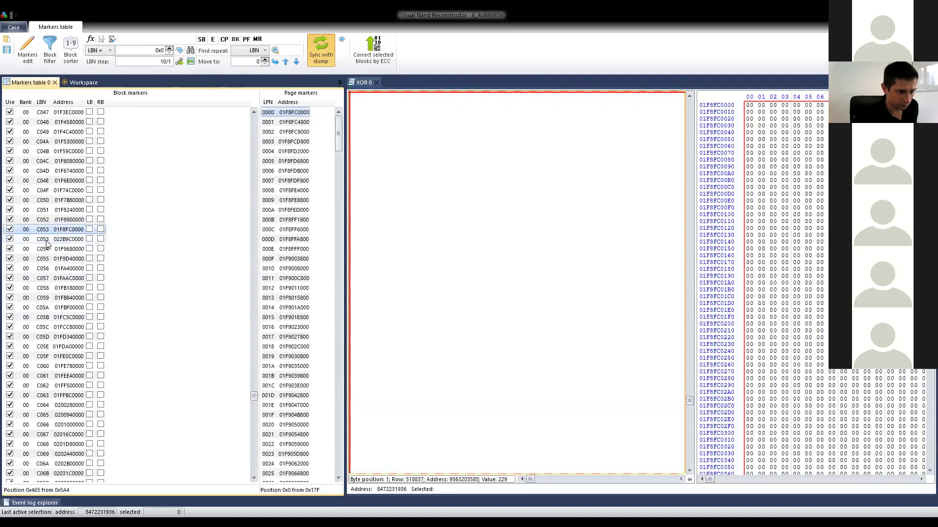
left_click(47, 239)
left_click(49, 249)
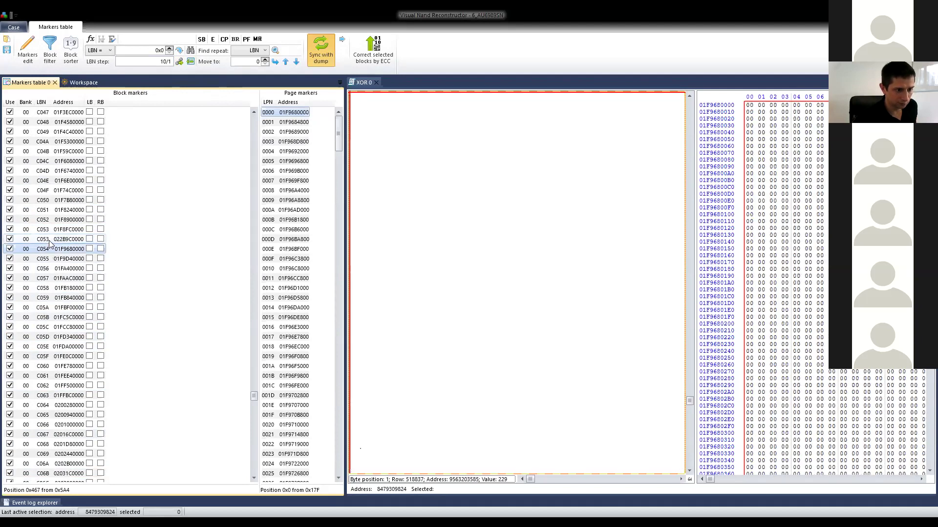
left_click(10, 239)
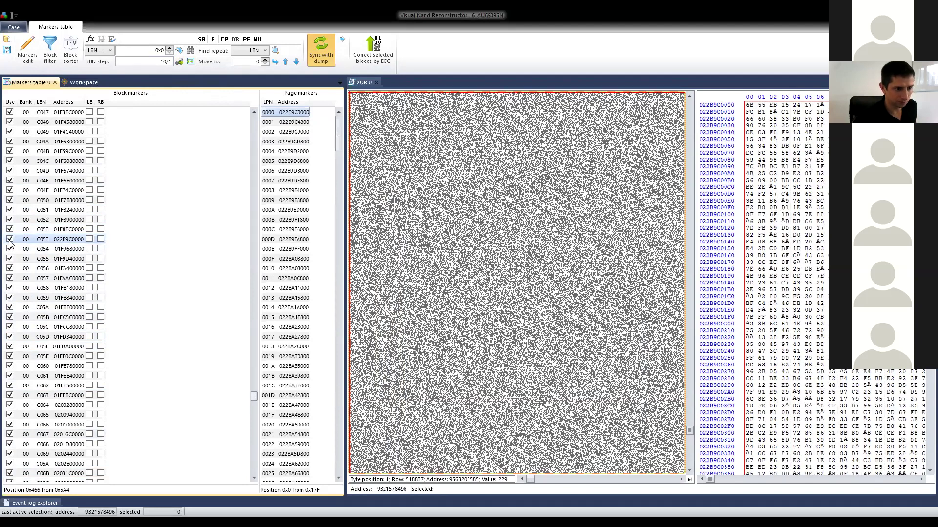
left_click(181, 61)
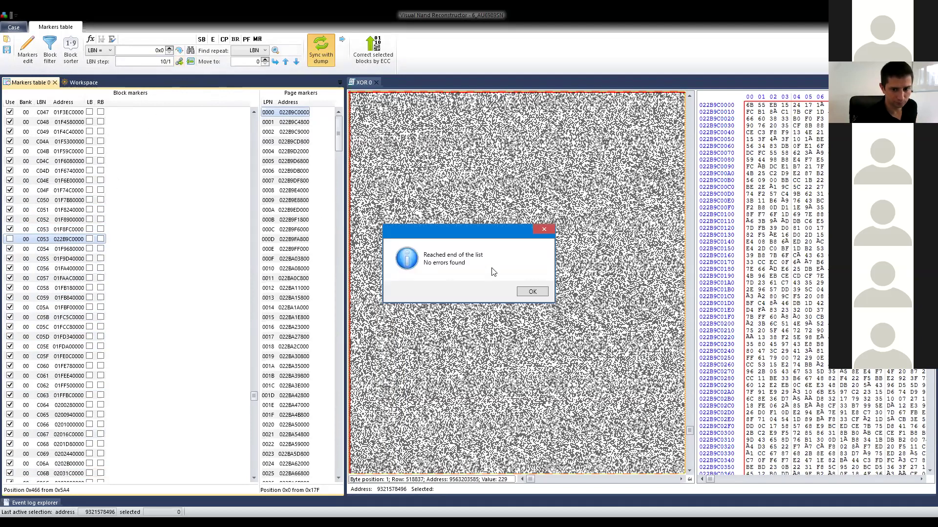
Close the chain test report, sort the block markers with the default sorter and show the data of block 8000.
left_click(533, 292)
left_click(72, 55)
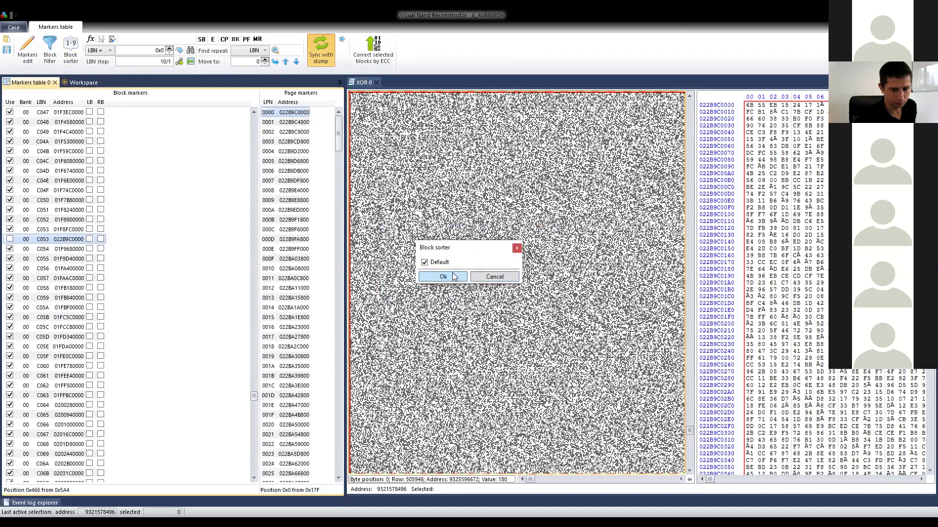
left_click(452, 276)
left_click_drag(250, 122, 251, 104)
left_click(60, 115)
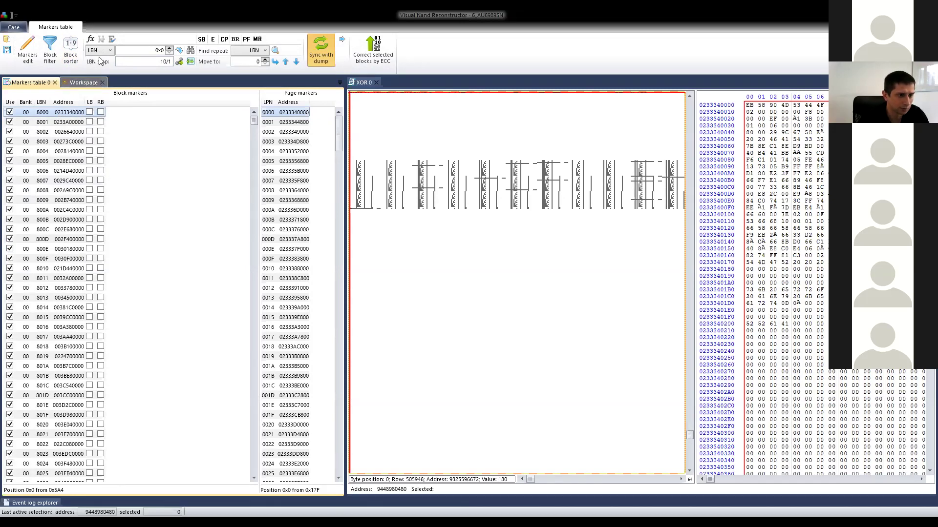
Close the XOR 0 dump viewer, move the Markers table element slightly lower in the workspace and open its table.
left_click(81, 84)
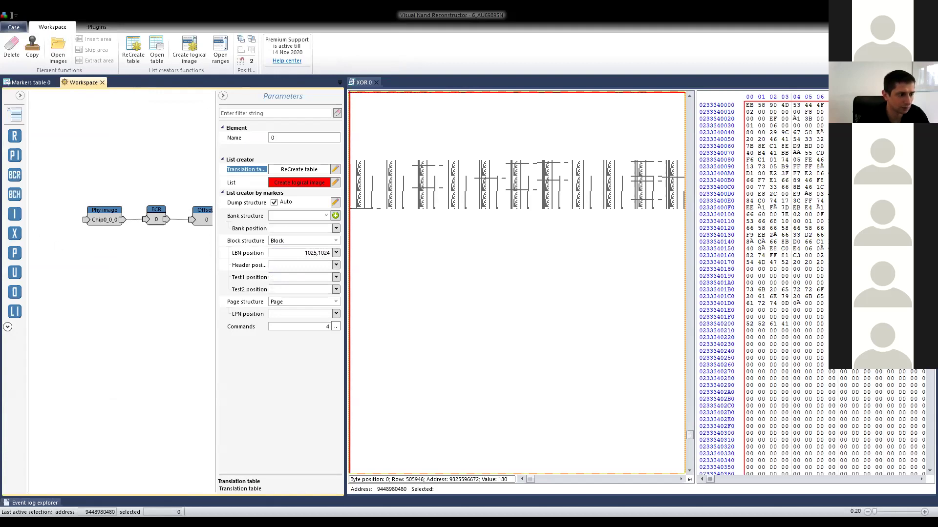
left_click(376, 83)
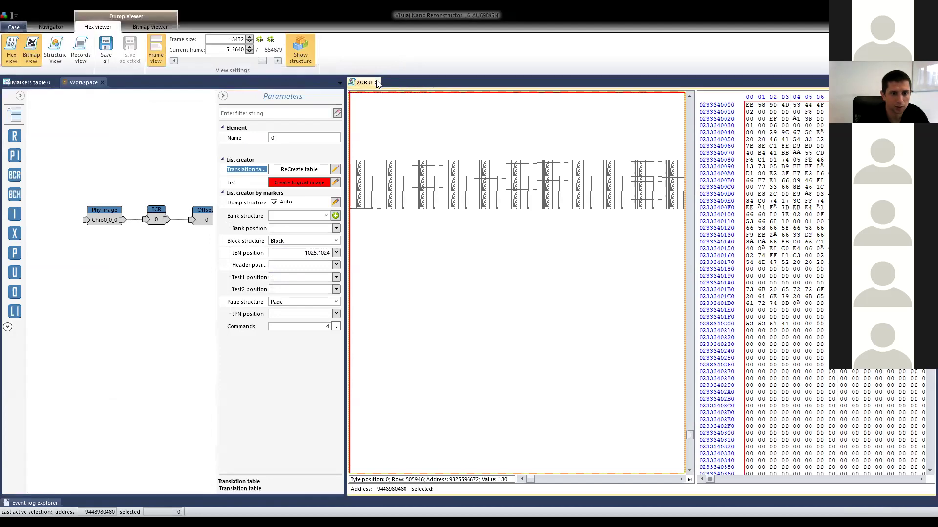
left_click(376, 83)
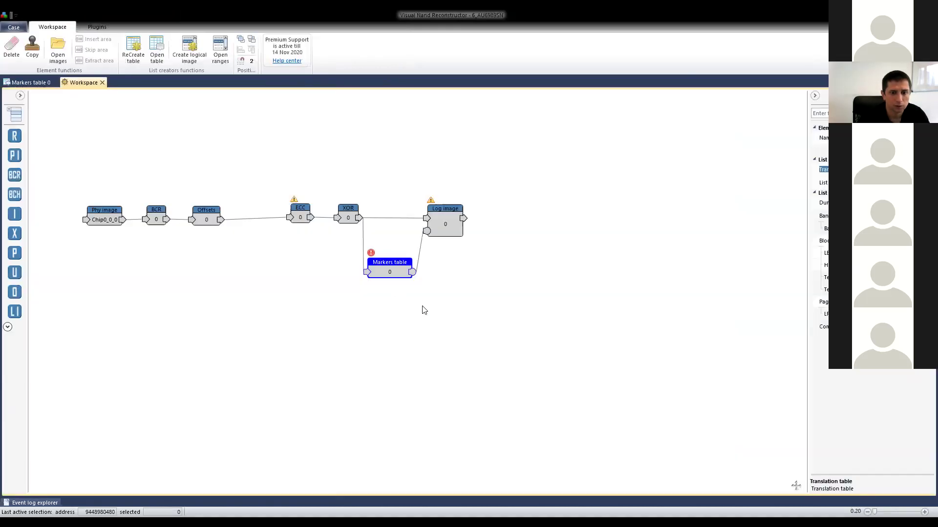
left_click_drag(407, 274, 407, 286)
double_click(391, 284)
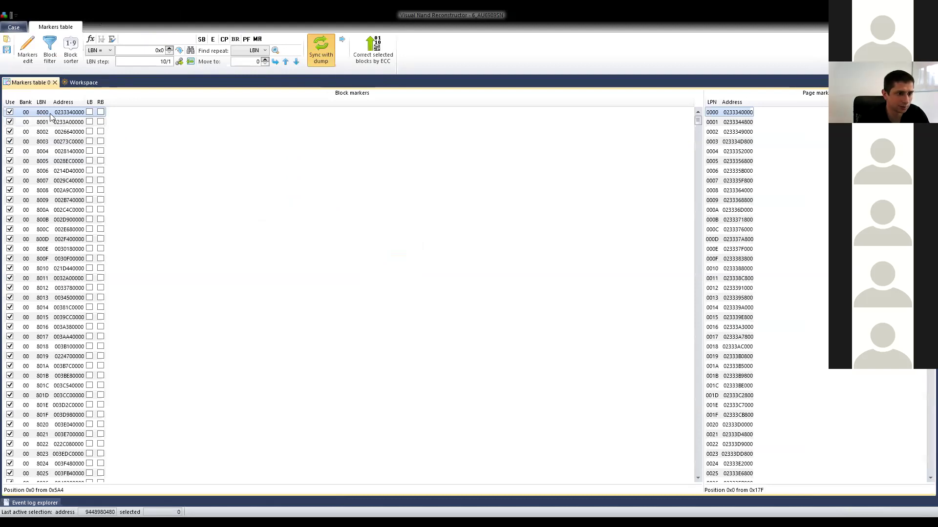
Retest the LBN chain of the sorted block markers from block 8000 with step 10/1.
left_click(179, 61)
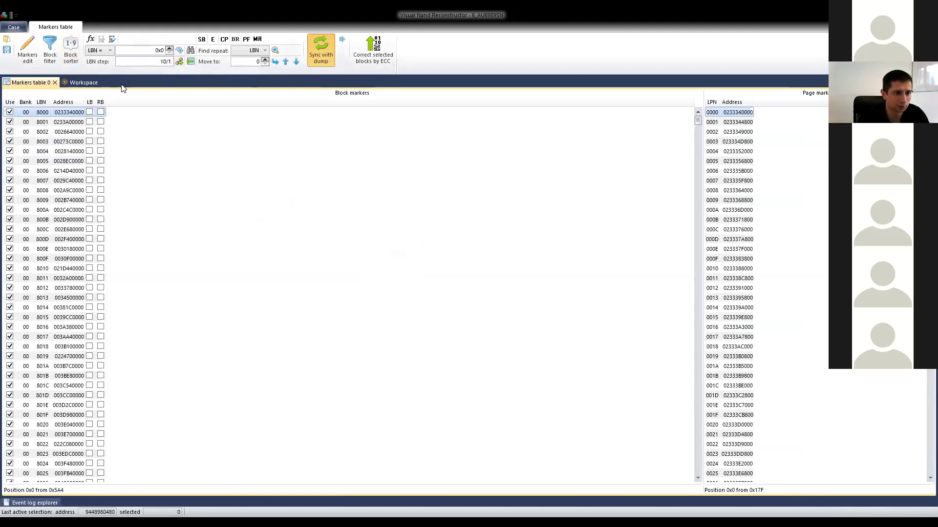
left_click(179, 61)
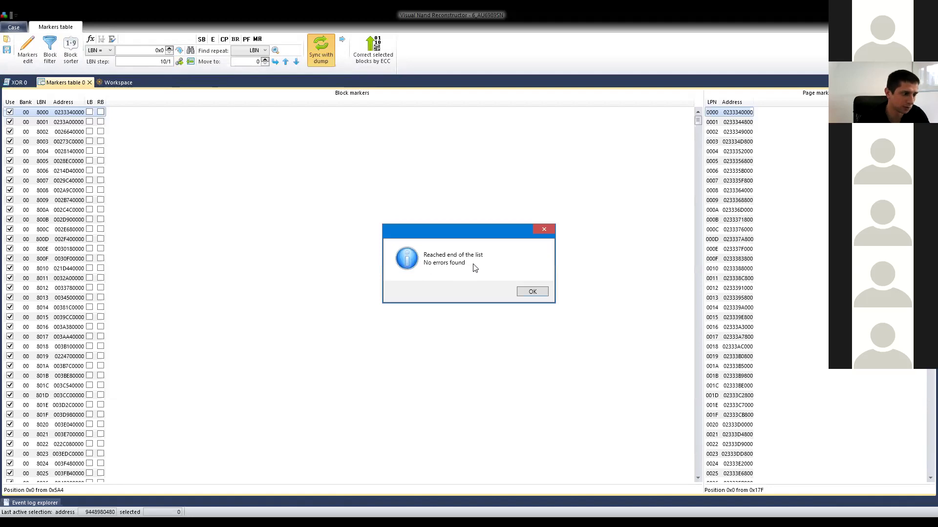
left_click(532, 291)
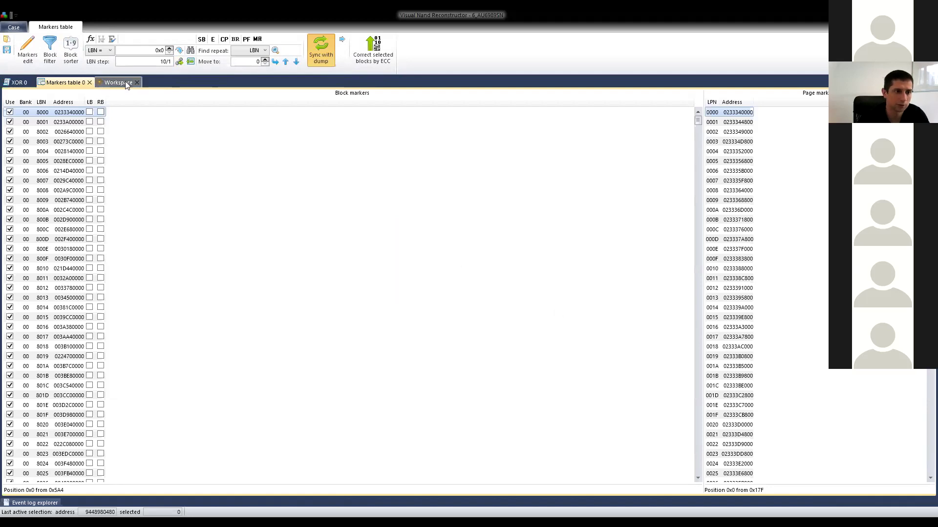
Create the logical image from the markers table with the Auto option and open it in the file system parser.
left_click(123, 82)
double_click(824, 182)
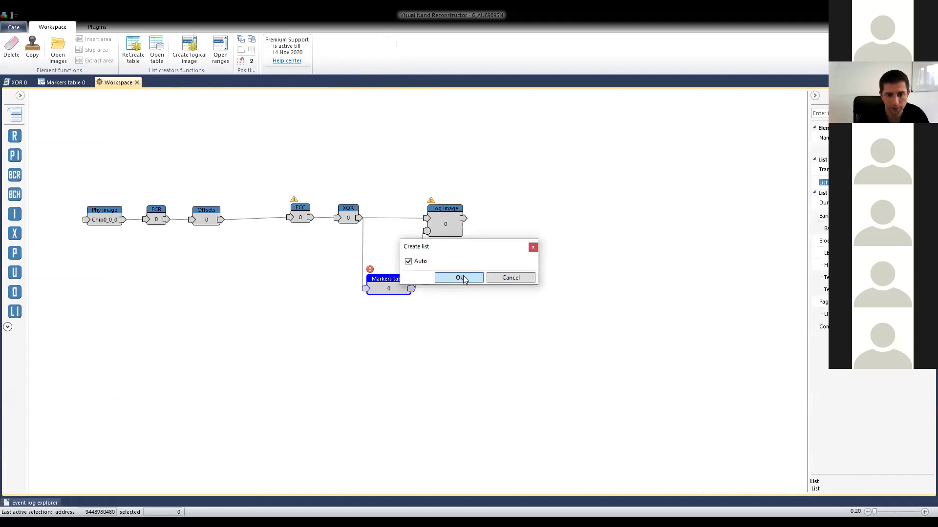
left_click(459, 278)
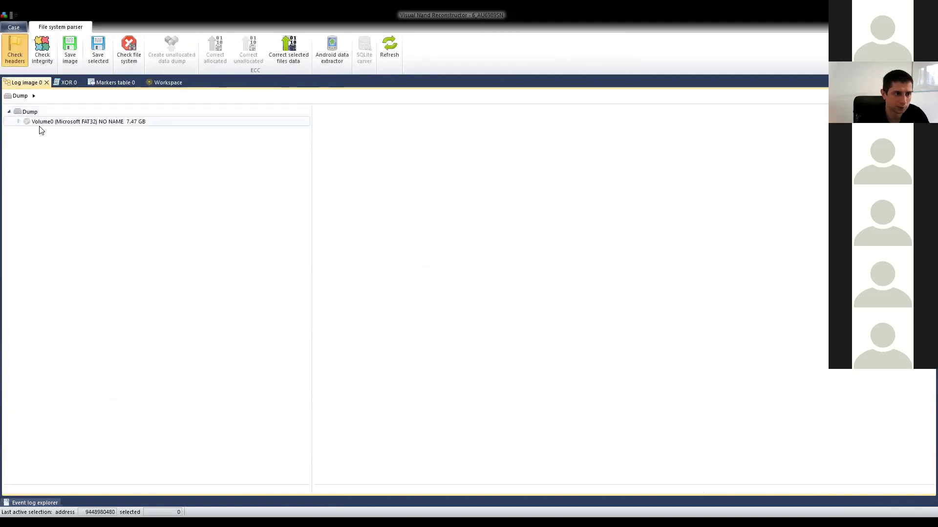
Expand Volume0 of the logical image and list the contents of System Volume Information and Root.
left_click(30, 122)
left_click(17, 121)
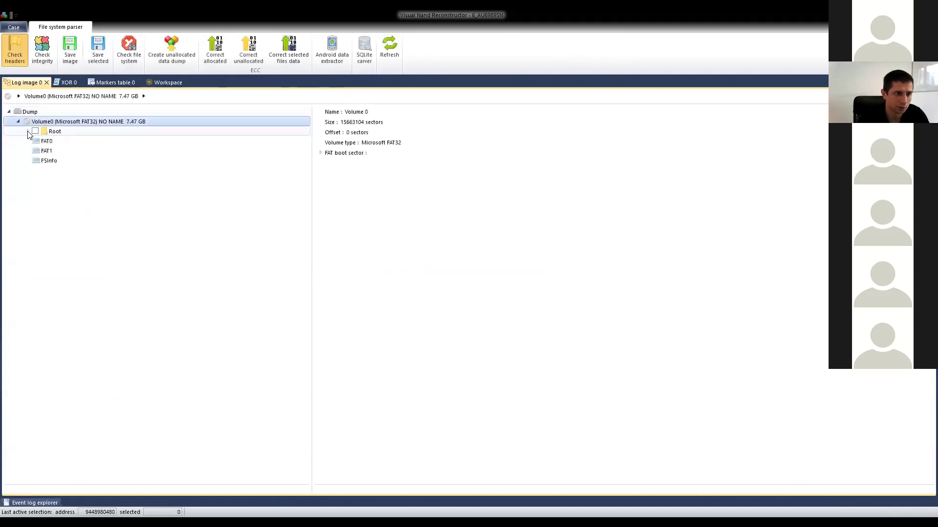
double_click(52, 133)
left_click(90, 142)
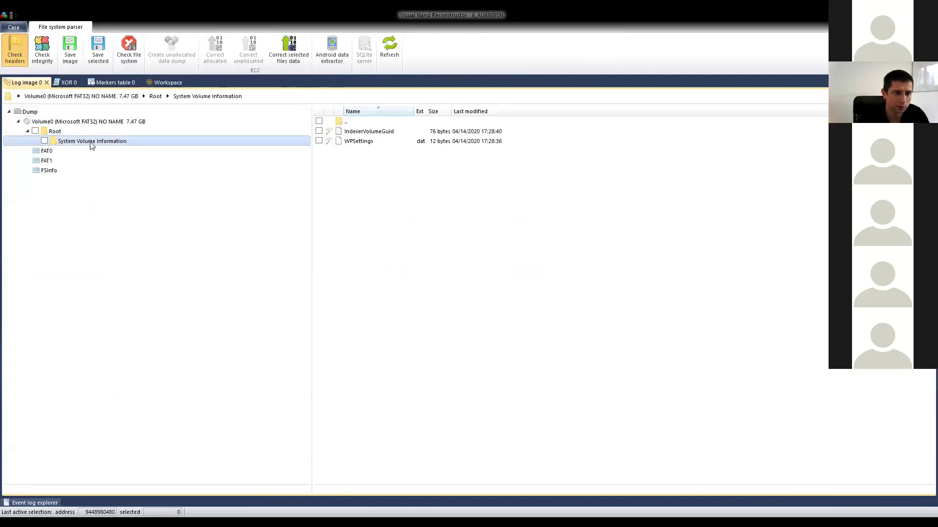
left_click(55, 131)
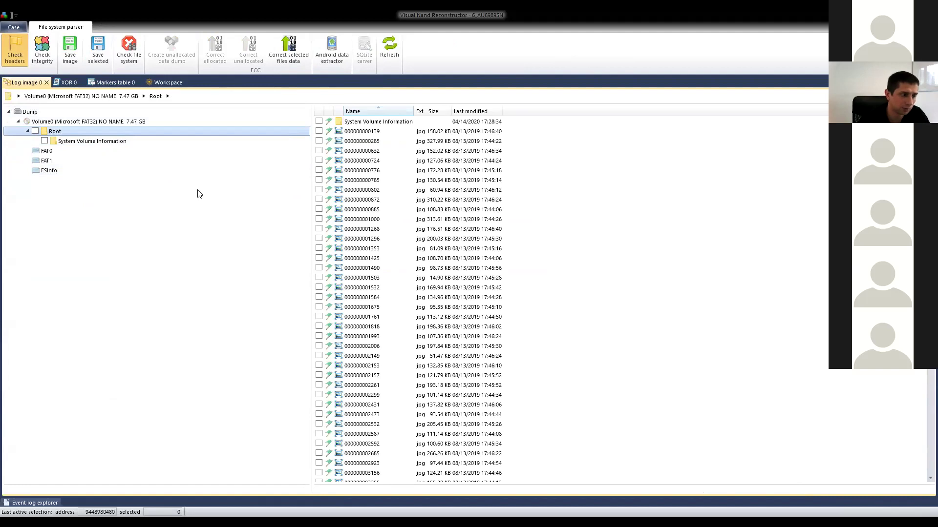
left_click(379, 298)
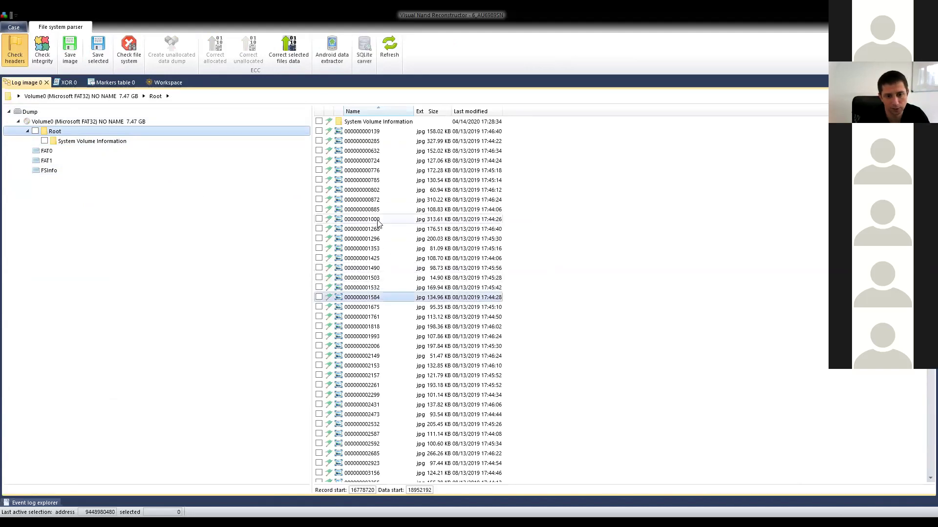
scroll(379, 297, "down", 6)
left_click_drag(931, 146, 923, 408)
double_click(376, 326)
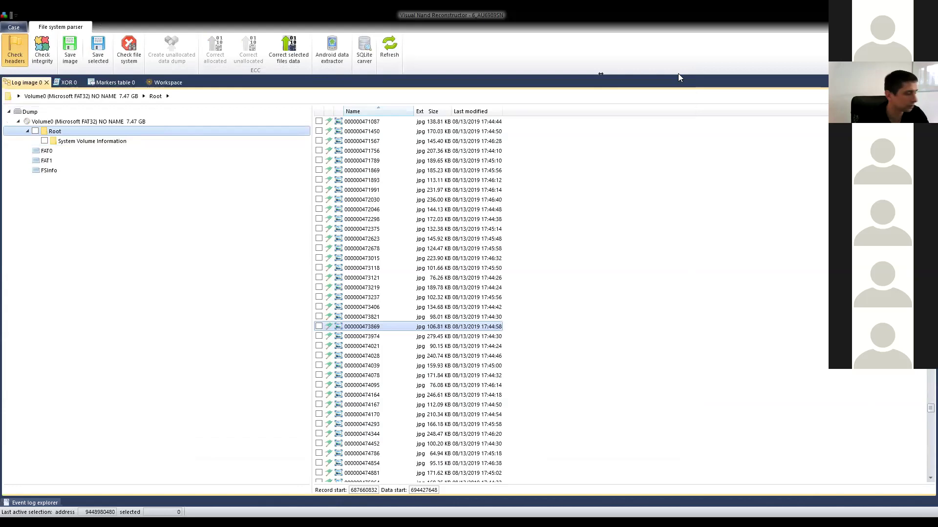
left_click(373, 211)
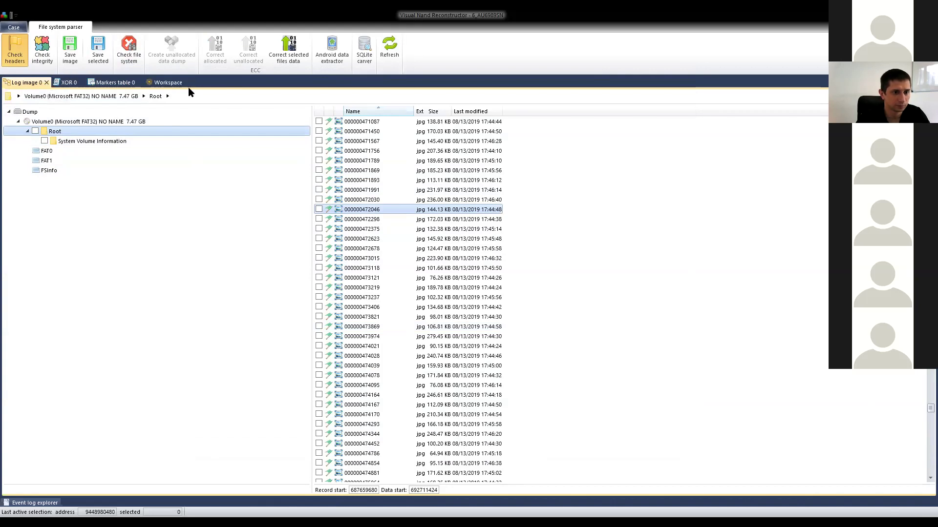
Shift the ECC, XOR, Markers table and Log image elements together slightly closer to the Offsets element in the workspace.
left_click(168, 83)
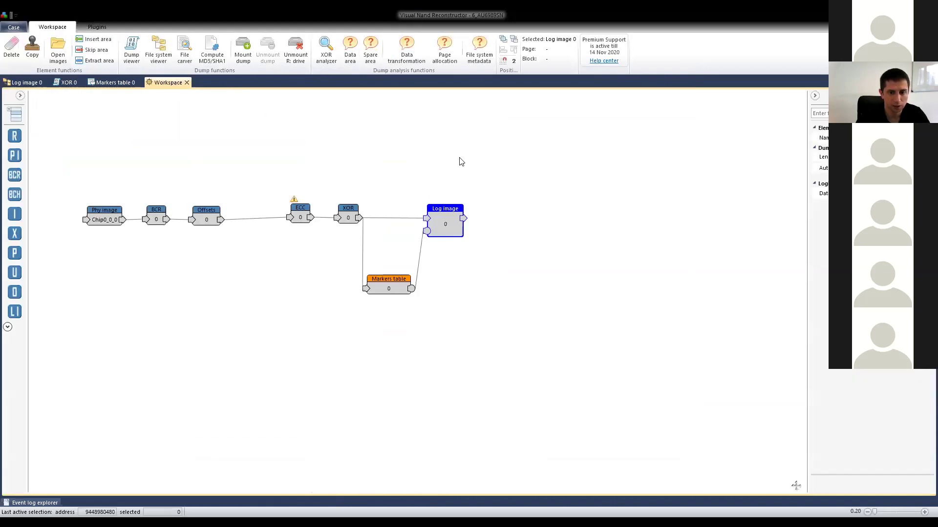
left_click_drag(529, 172, 295, 327)
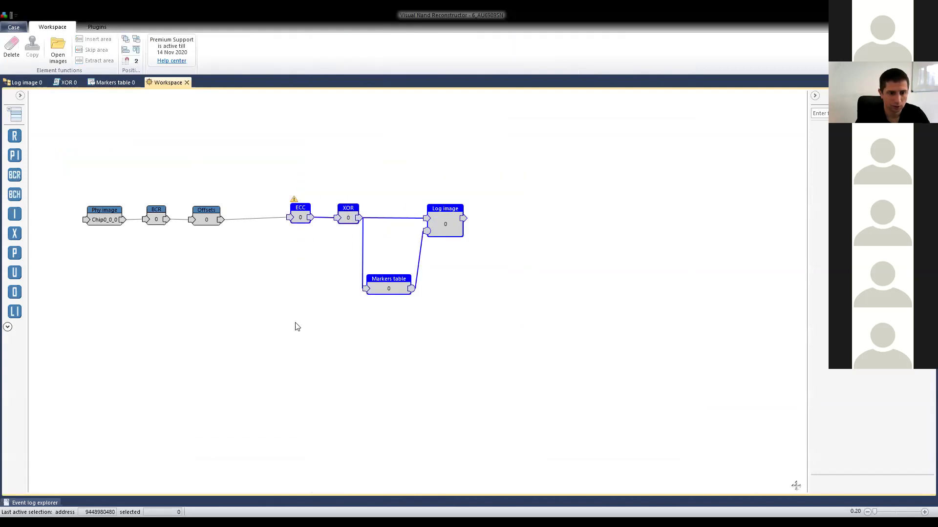
left_click_drag(306, 221, 280, 225)
left_click(295, 165)
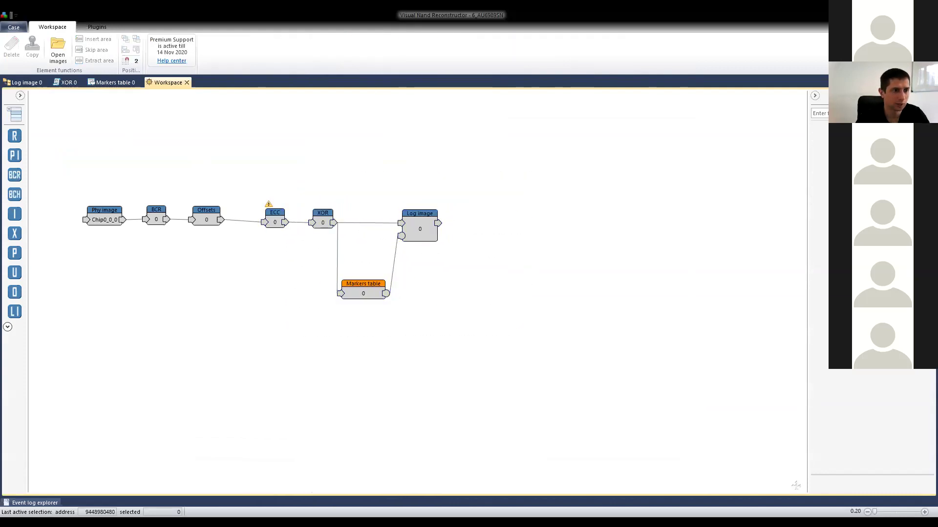
Open SM325AC.case from the 5_SM325AC folder on drive F without saving the current case.
left_click(13, 26)
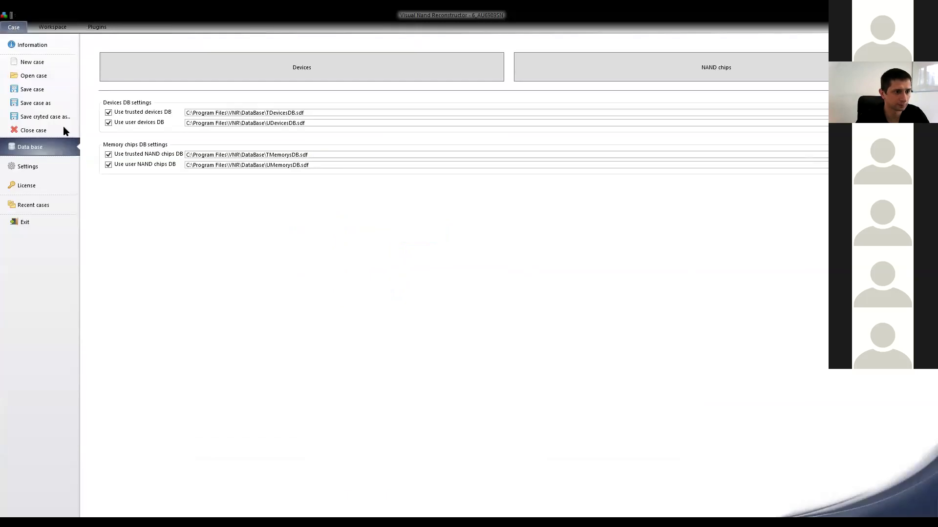
left_click(43, 77)
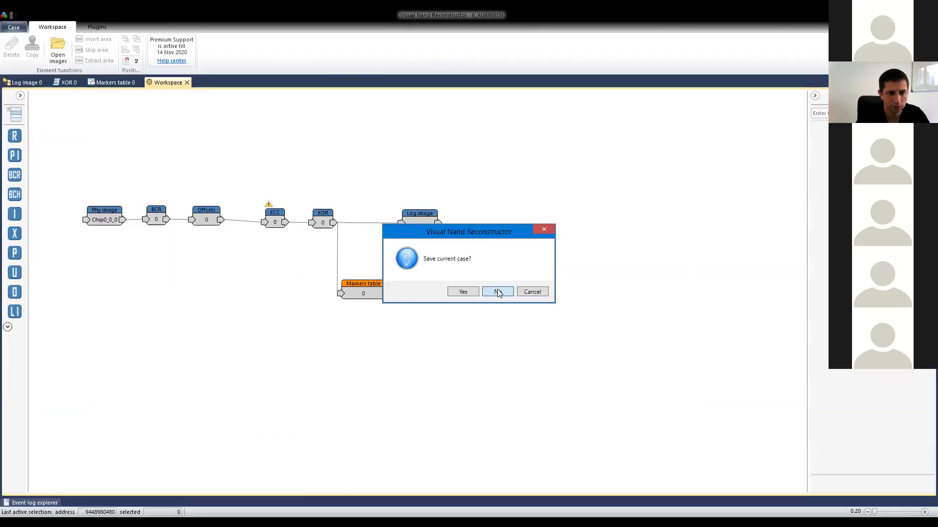
left_click(498, 292)
left_click(93, 336)
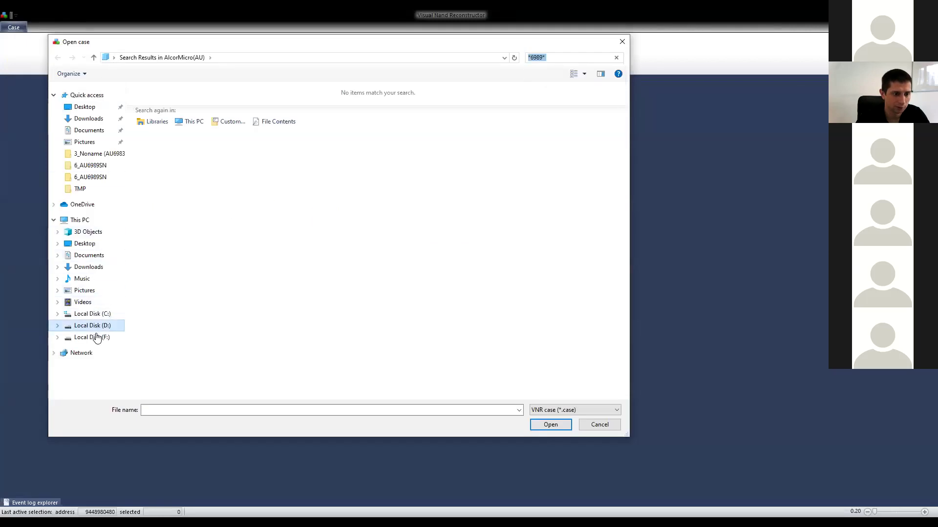
double_click(163, 143)
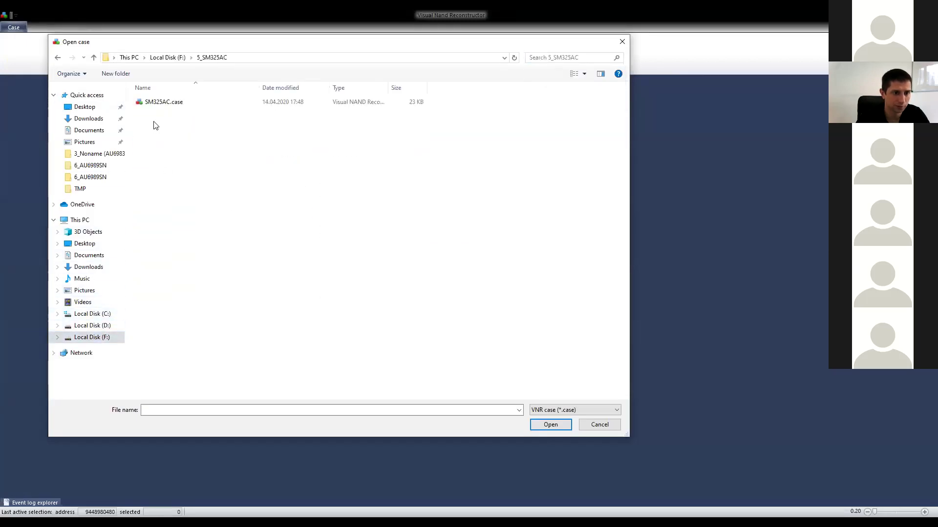
left_click(155, 103)
double_click(155, 105)
Open the physical image Chip0_0_0 with its structure view and place the cursor in the noisy data further down the dump.
left_click(375, 267)
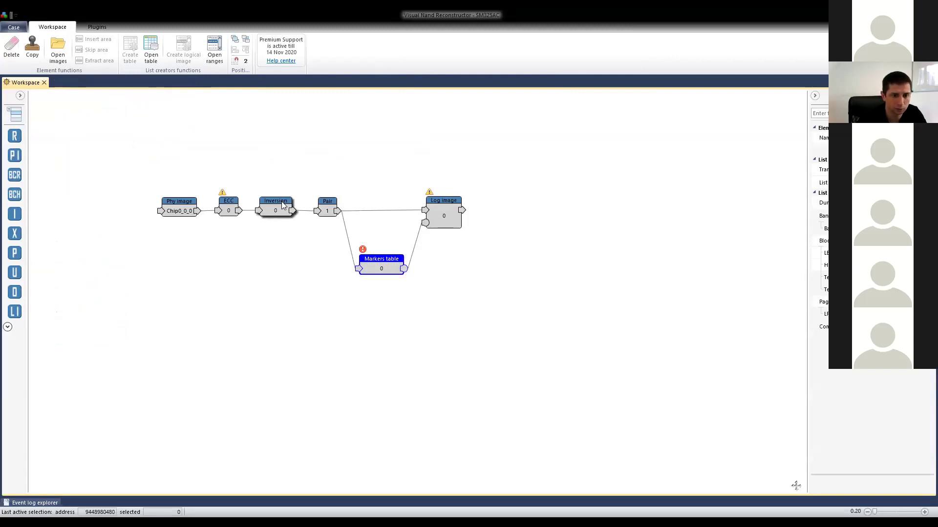
left_click(182, 210)
left_click(229, 208)
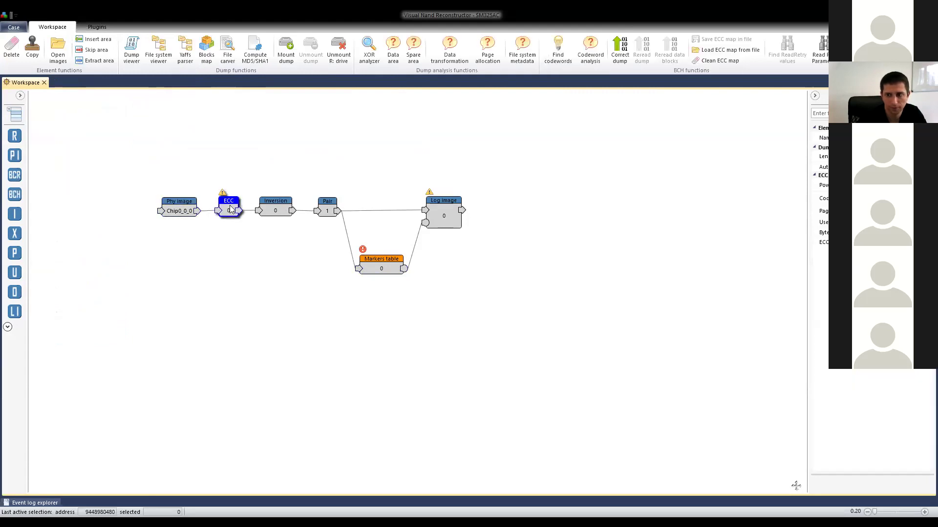
double_click(180, 207)
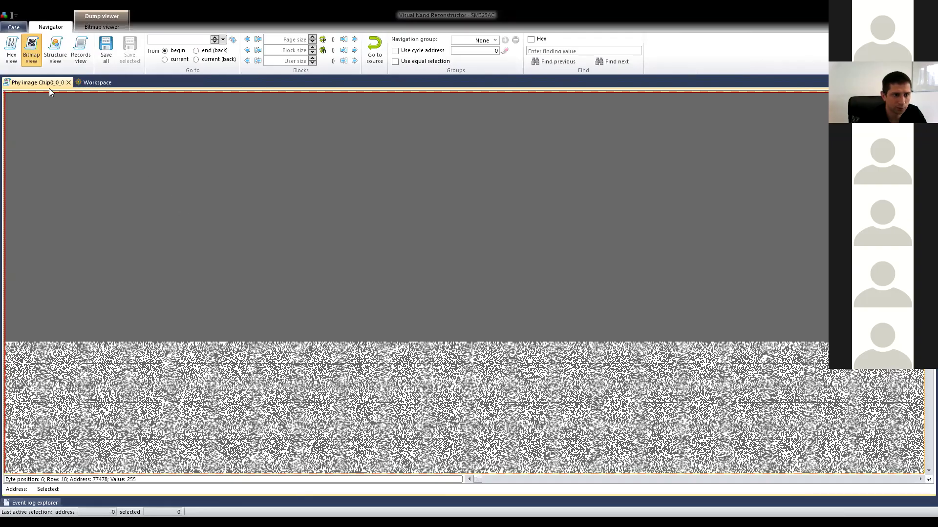
left_click(56, 53)
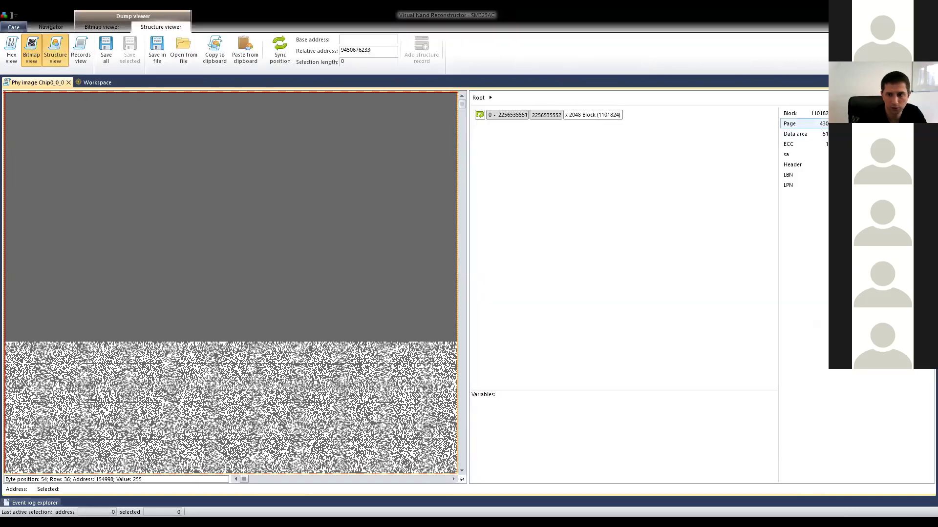
left_click_drag(461, 104, 462, 183)
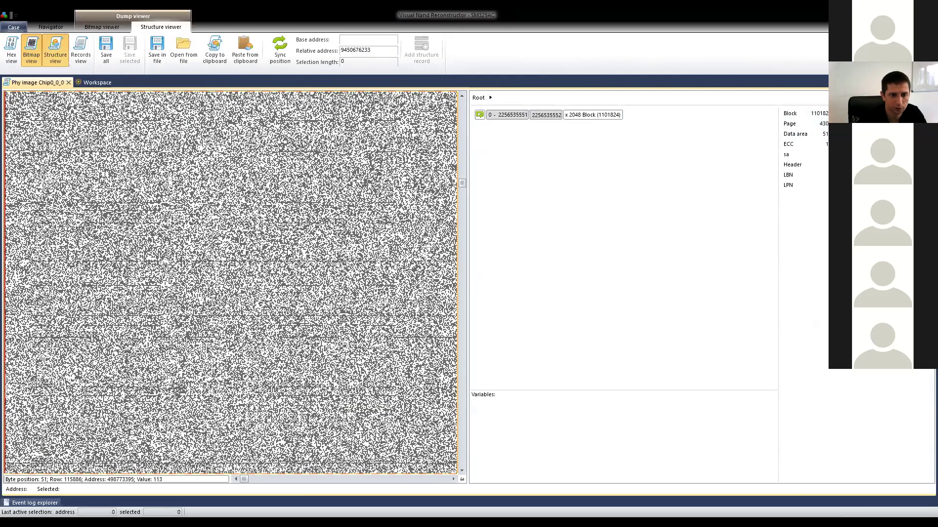
left_click(288, 249)
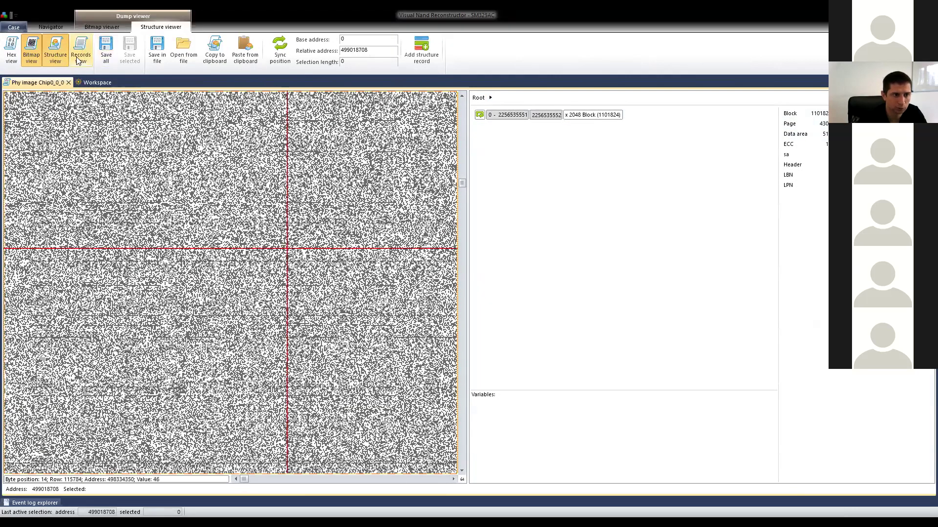
Drill down through the Block and Page structure of the physical image to the first sa record.
left_click(591, 122)
left_click(552, 122)
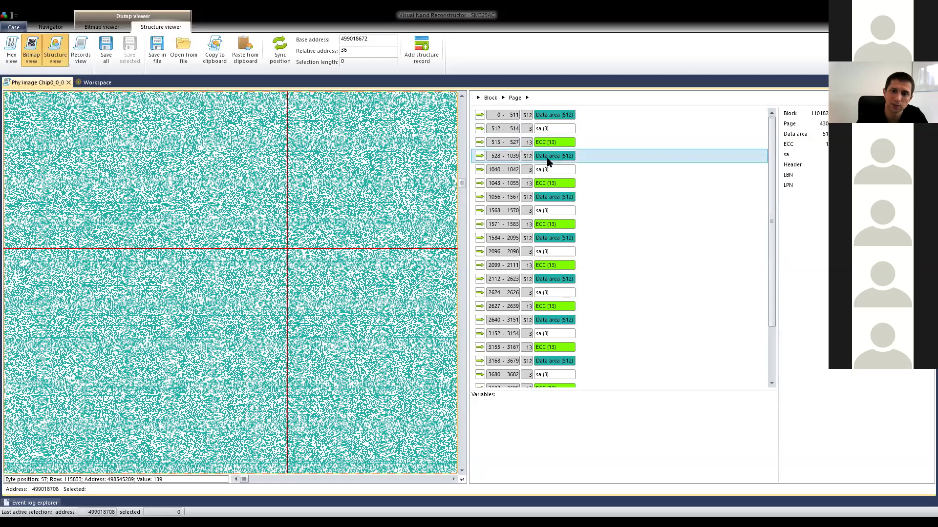
left_click(547, 224)
double_click(550, 130)
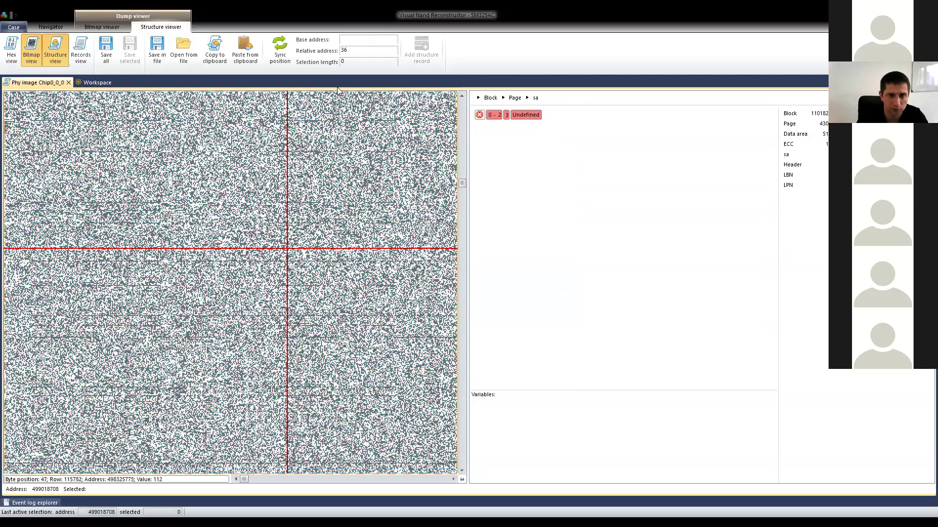
Return to the Page structure at another dump position, enable position sync and locate the sa record at bytes 512-514.
left_click(274, 191)
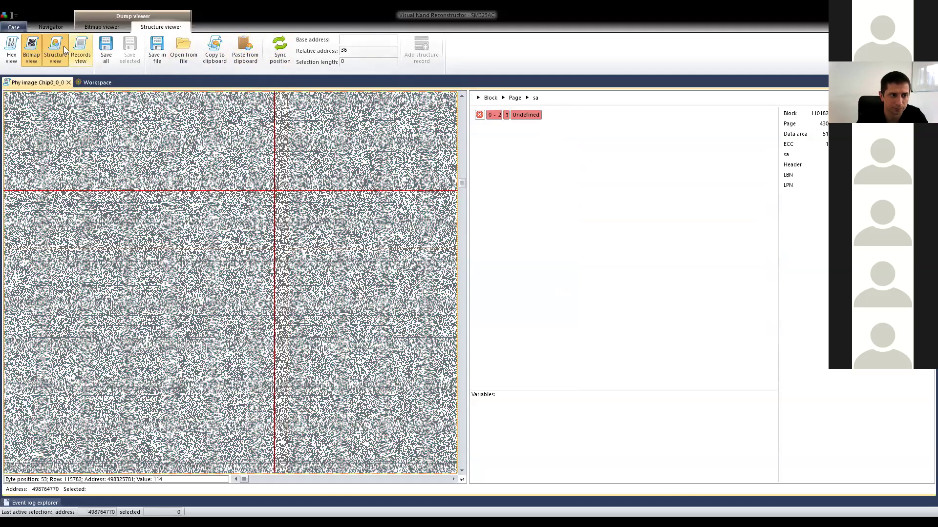
left_click(514, 98)
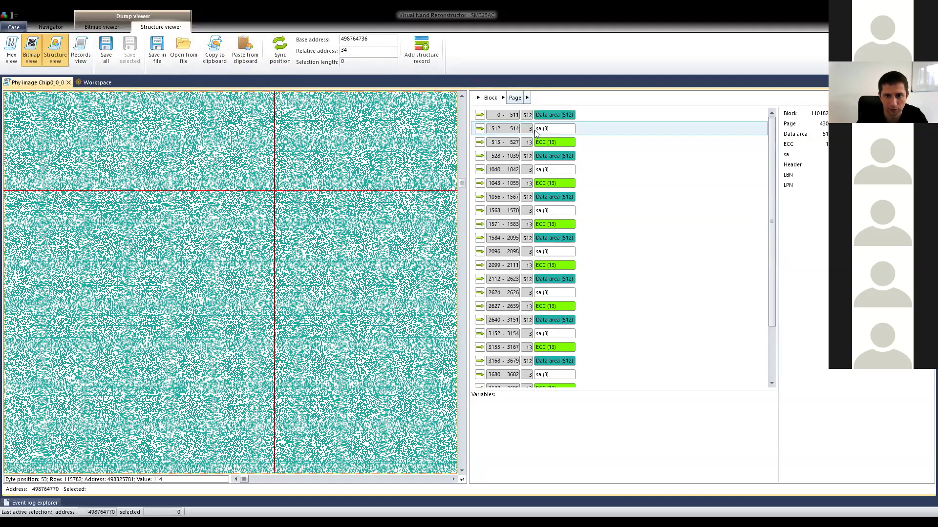
left_click(289, 53)
left_click(523, 135)
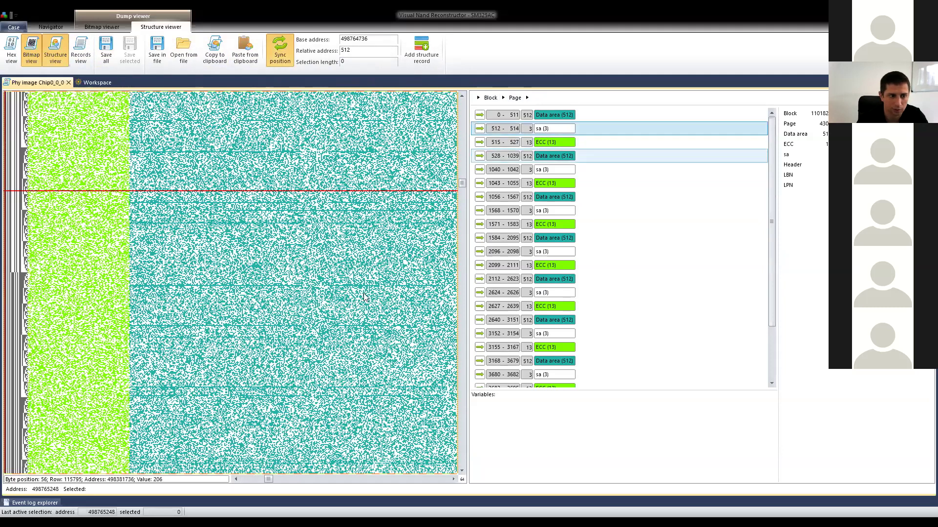
Examine the spare-area byte columns beside the ECC area in blocks further down the dump.
left_click(236, 479)
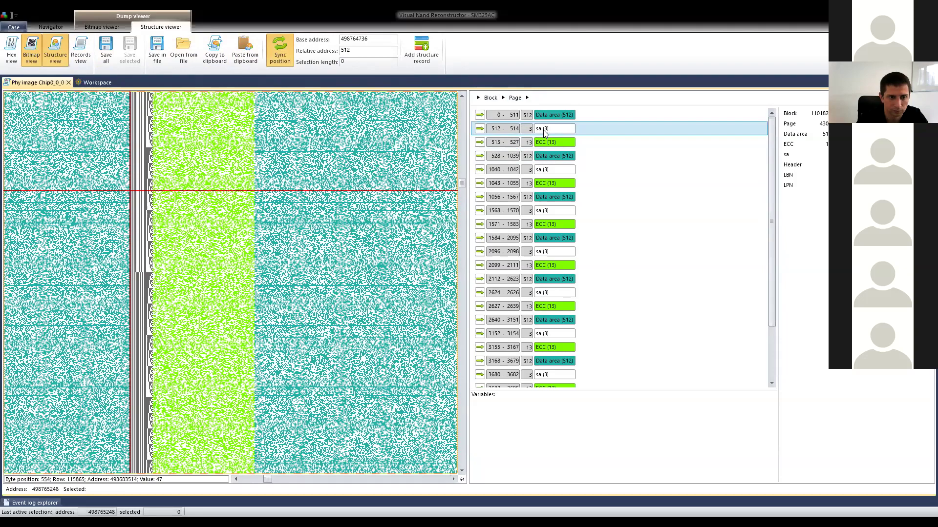
left_click_drag(463, 186, 462, 230)
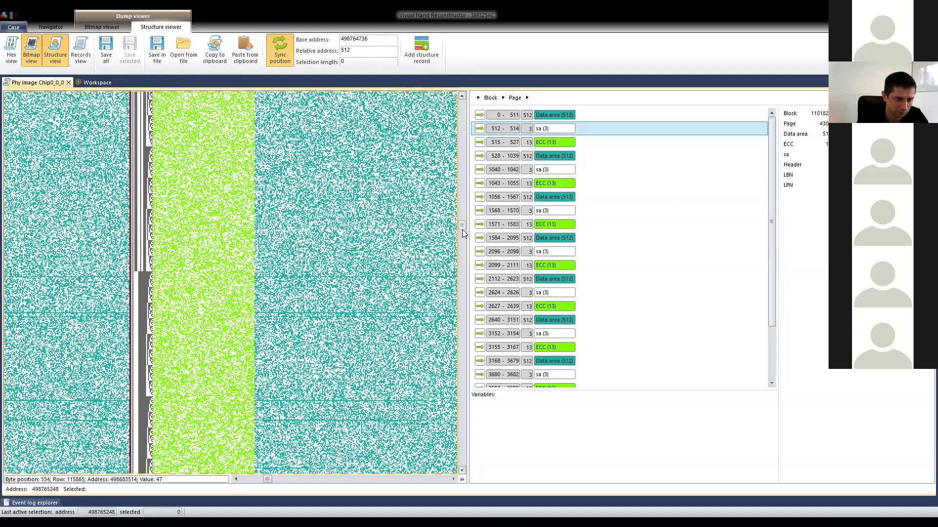
scroll(300, 240, "down", 8)
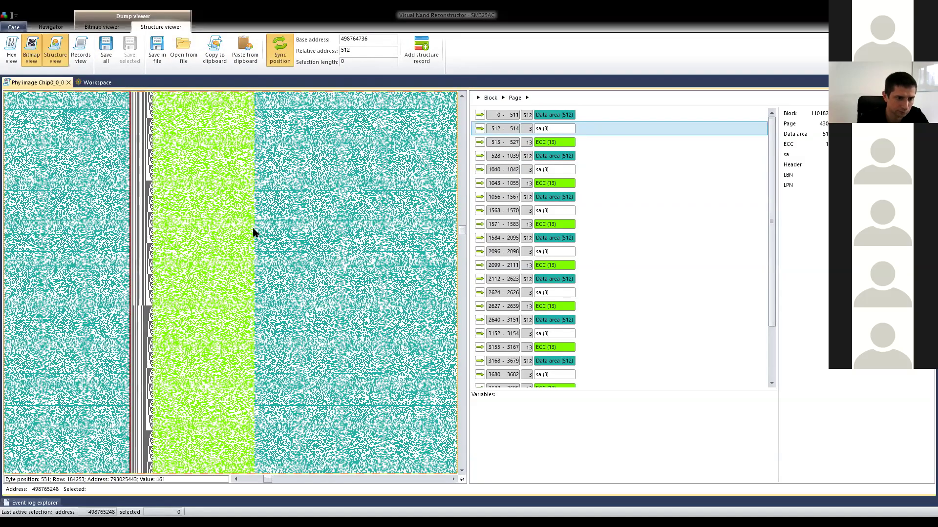
scroll(240, 225, "down", 2)
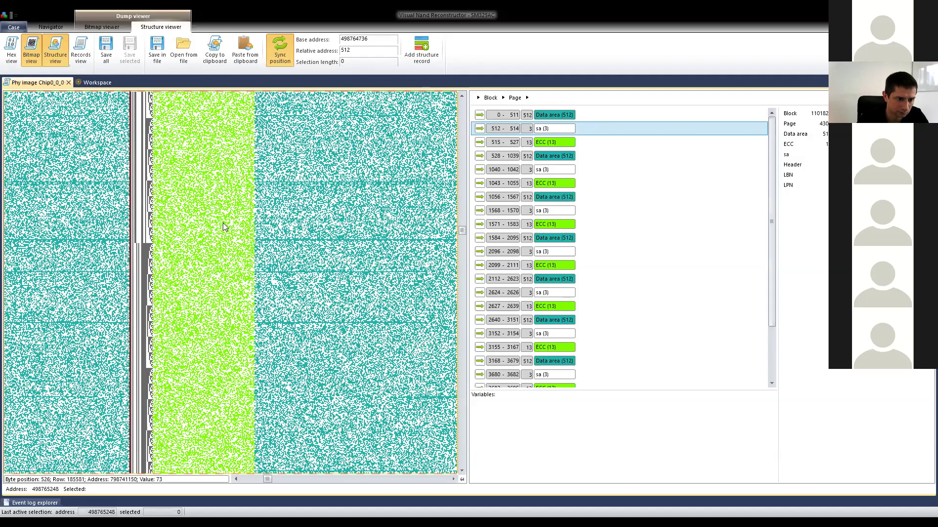
scroll(220, 219, "down", 2)
scroll(219, 224, "down", 2)
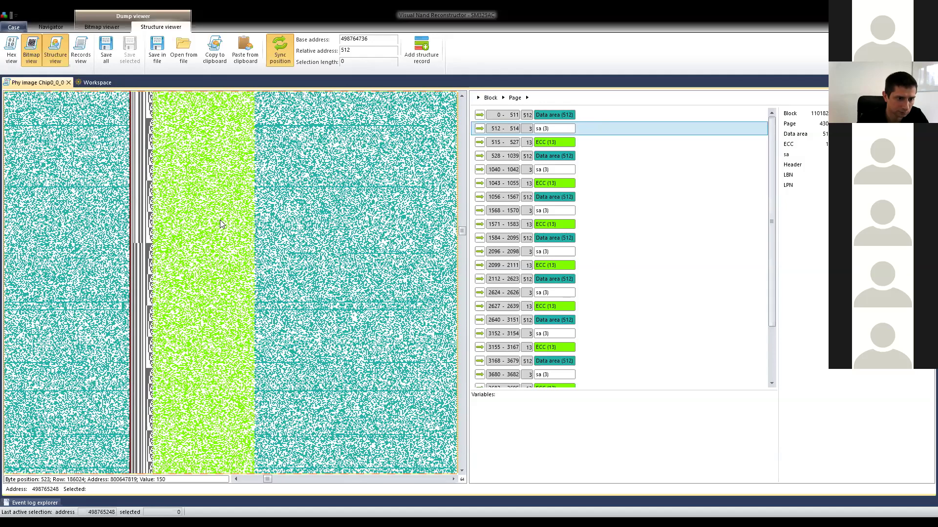
scroll(220, 223, "down", 4)
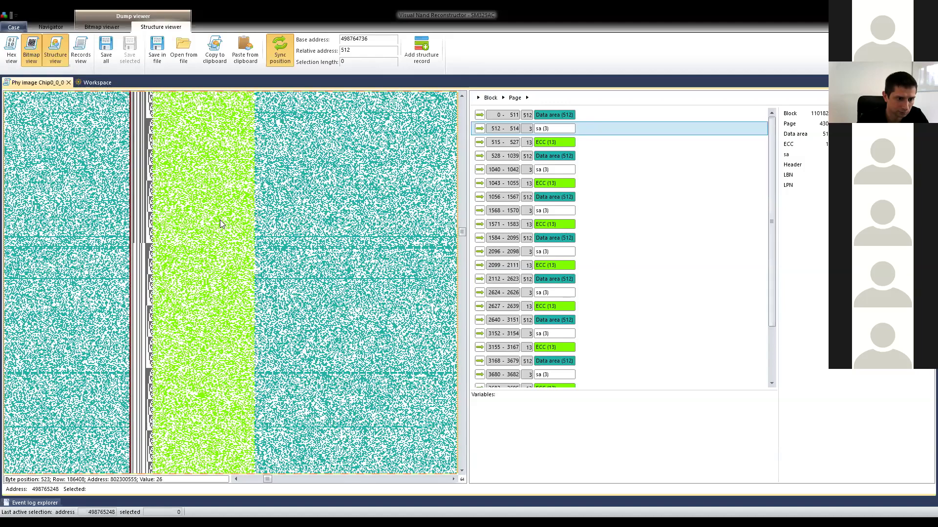
scroll(220, 223, "down", 8)
scroll(223, 218, "down", 15)
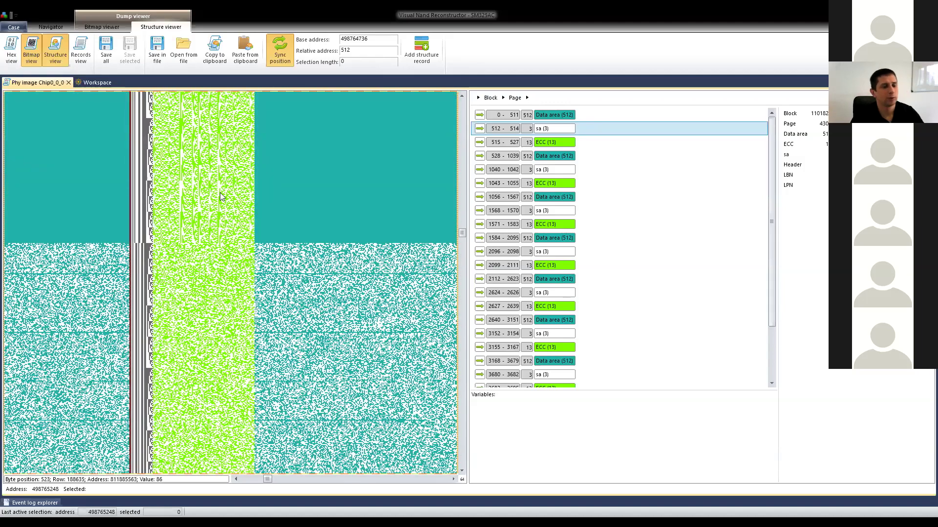
scroll(220, 196, "down", 4)
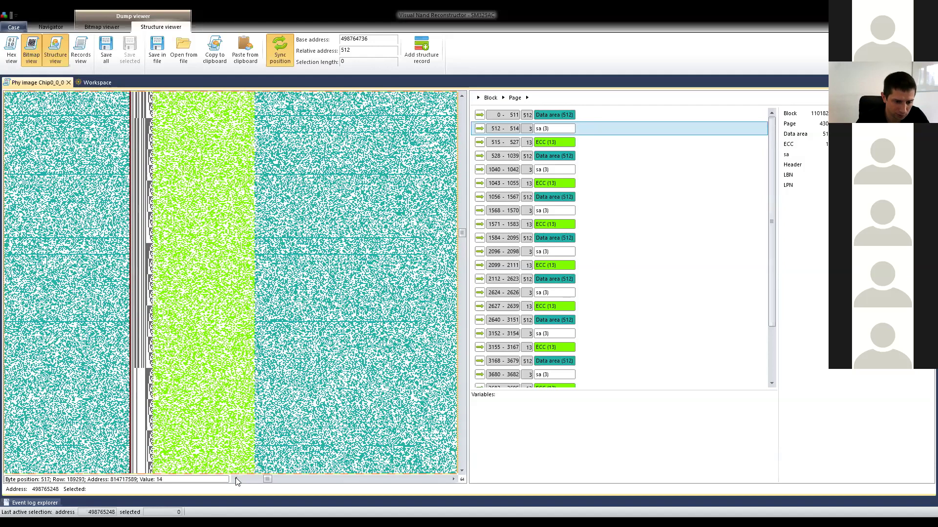
left_click(236, 480)
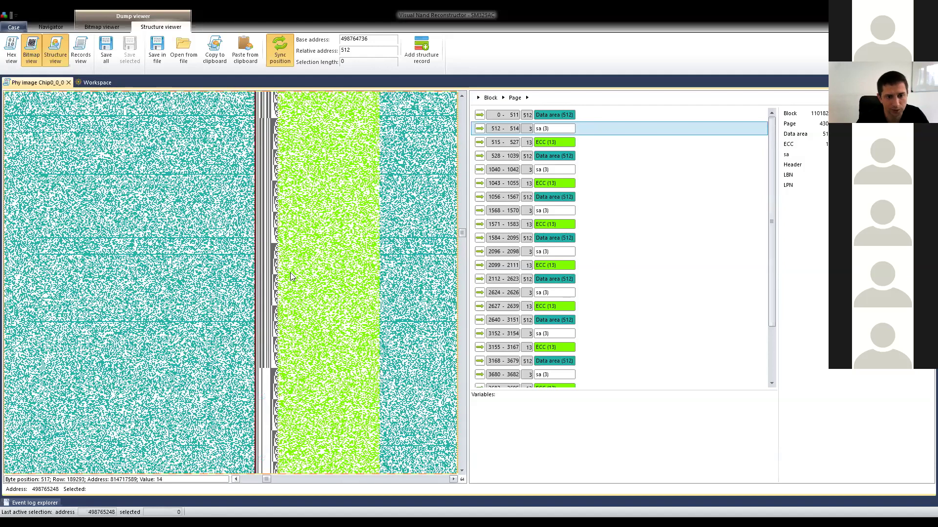
Open the structure of the sa record at bytes 512-514 and inspect its first two bytes in the magnified bitmap.
double_click(559, 128)
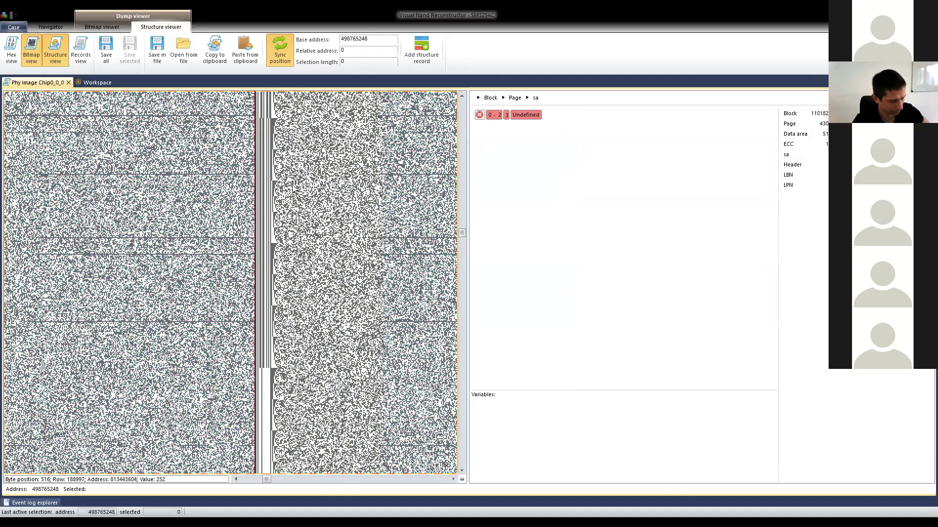
scroll(286, 185, "up", 3)
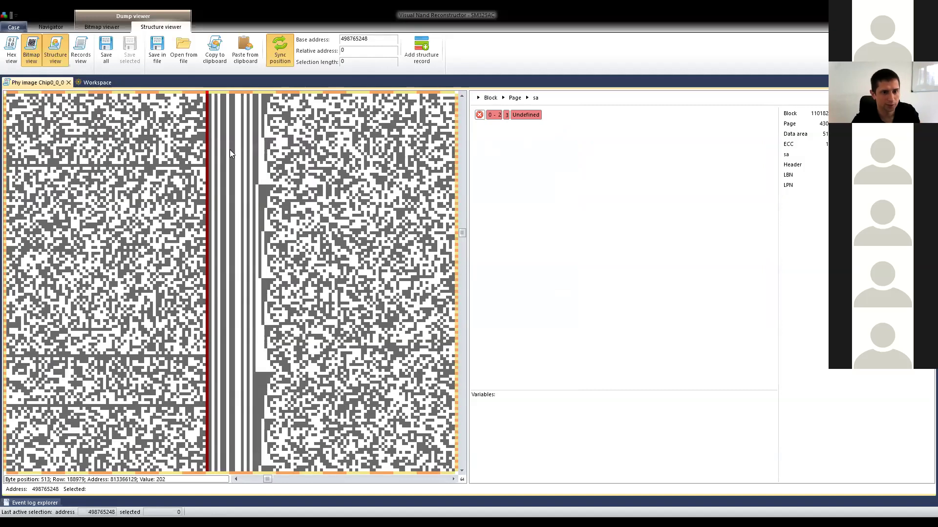
scroll(229, 149, "down", 3)
left_click(220, 99)
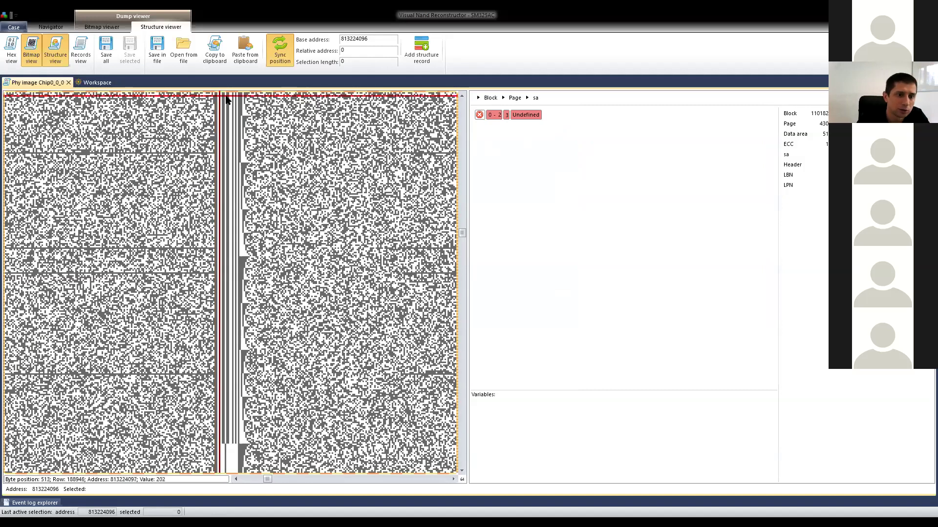
left_click(230, 101)
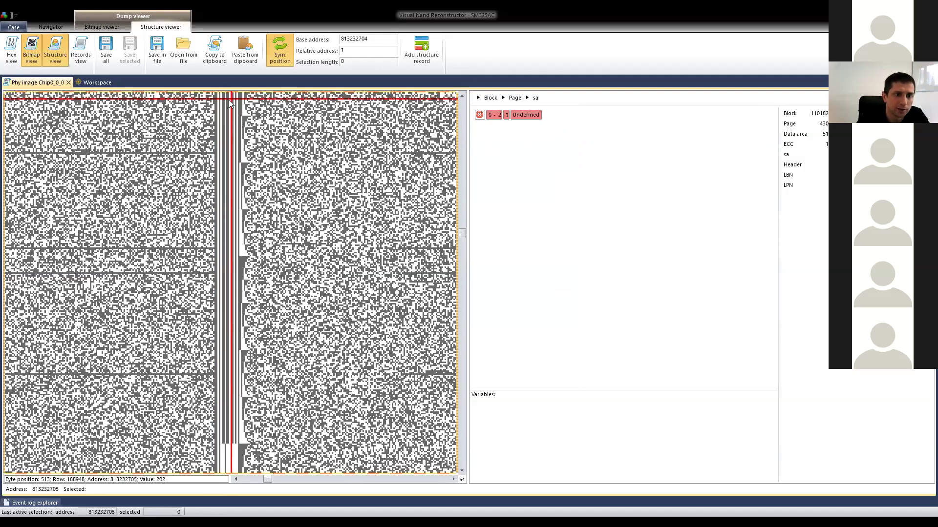
left_click(219, 109)
scroll(222, 117, "down", 3)
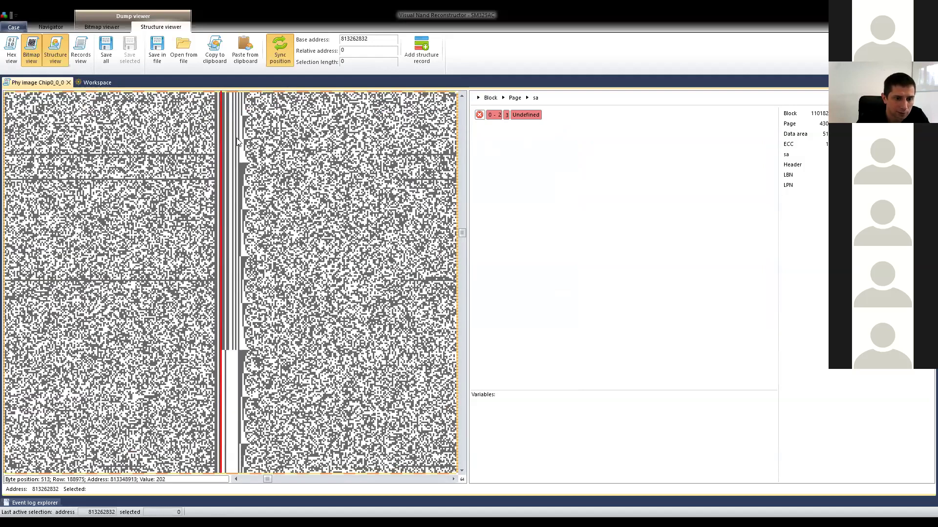
Compare the sa bytes at the block boundaries before and after the uniformly filled area of the dump.
scroll(234, 147, "up", 2)
left_click(232, 257)
scroll(243, 237, "down", 4)
left_click(229, 256)
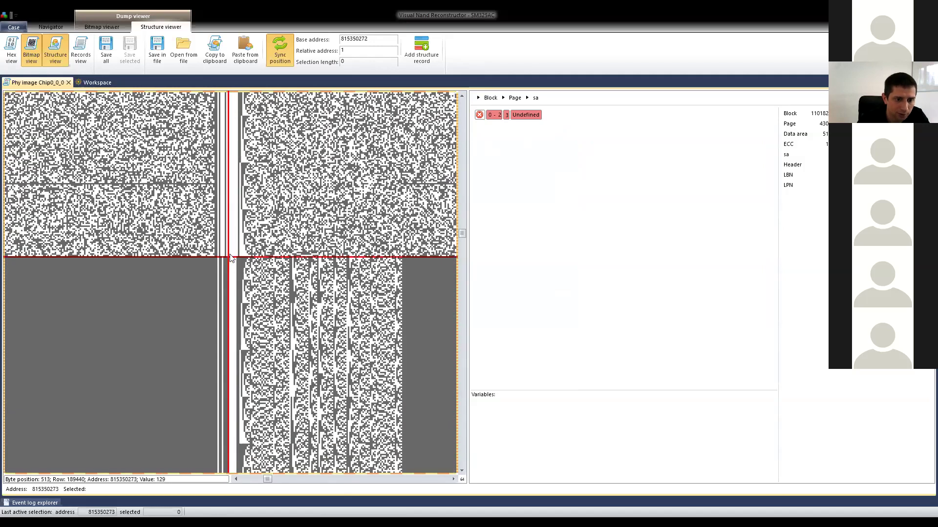
scroll(234, 252, "down", 5)
left_click(231, 159)
scroll(231, 184, "down", 5)
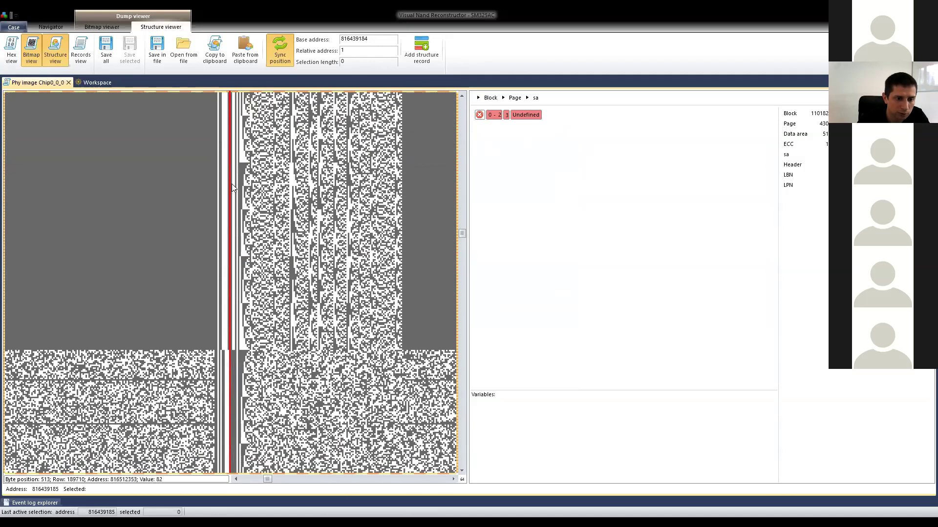
scroll(232, 185, "up", 1)
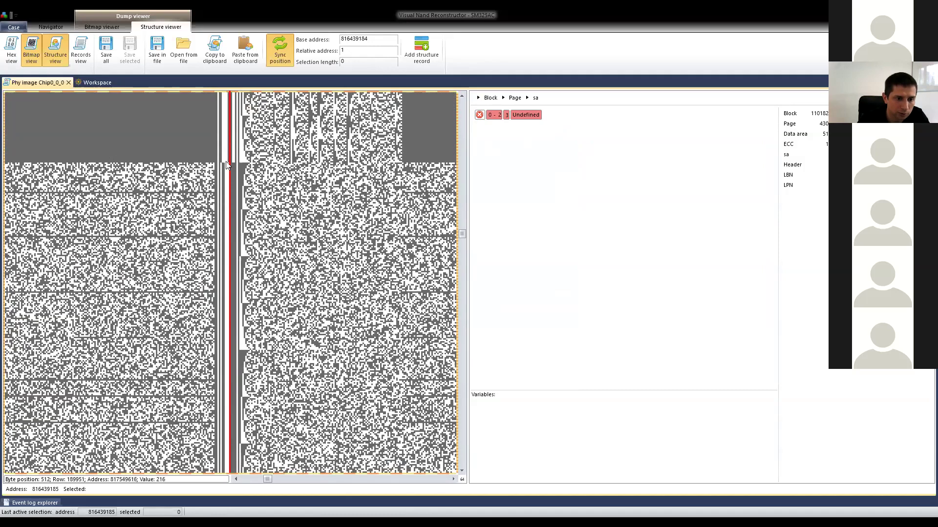
scroll(229, 176, "down", 3)
left_click(230, 342)
left_click(242, 179)
scroll(314, 211, "up", 3)
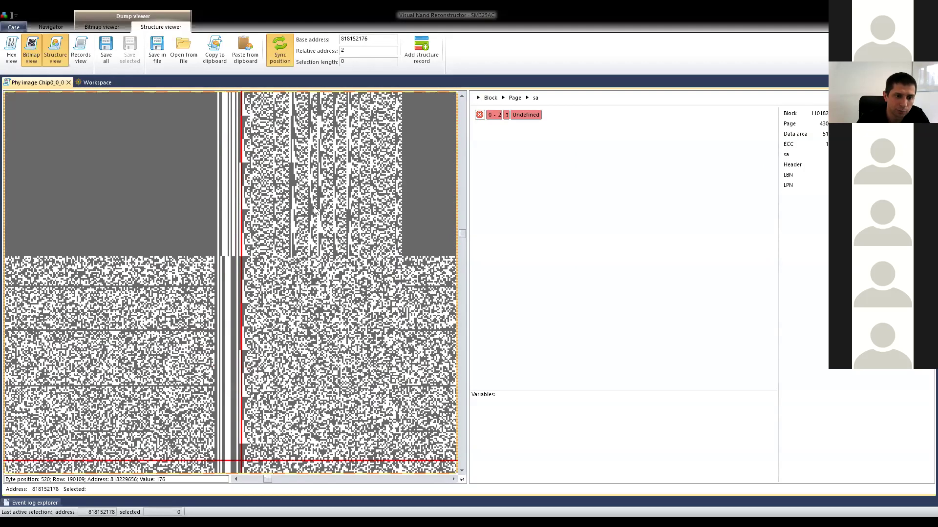
Check the sa bytes of the following noisy blocks and mark the positions where their pattern changes.
scroll(308, 206, "down", 6)
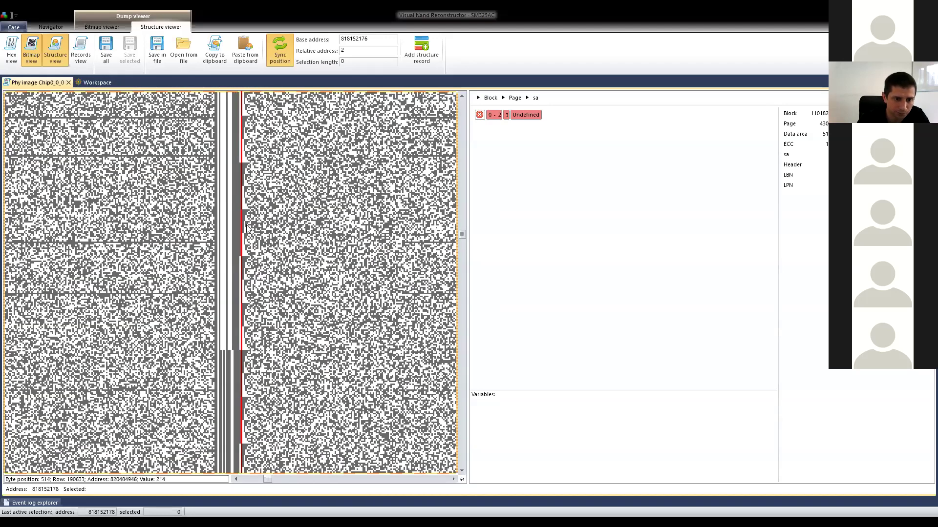
scroll(260, 226, "down", 5)
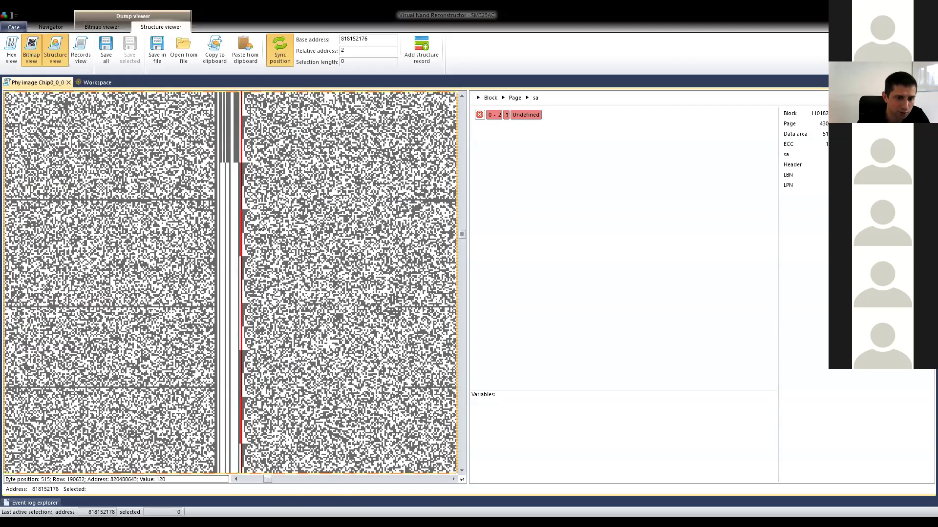
scroll(259, 225, "up", 1)
left_click(225, 163)
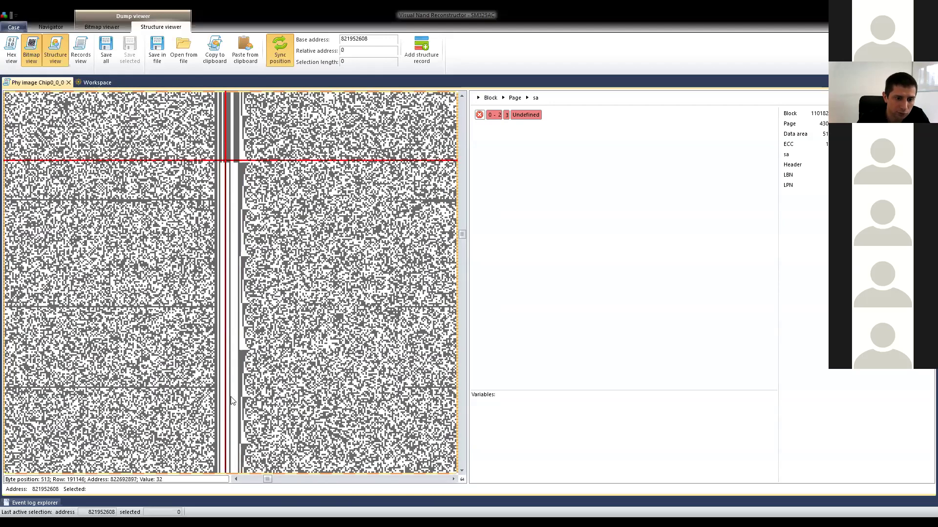
scroll(239, 274, "down", 1)
left_click(288, 256)
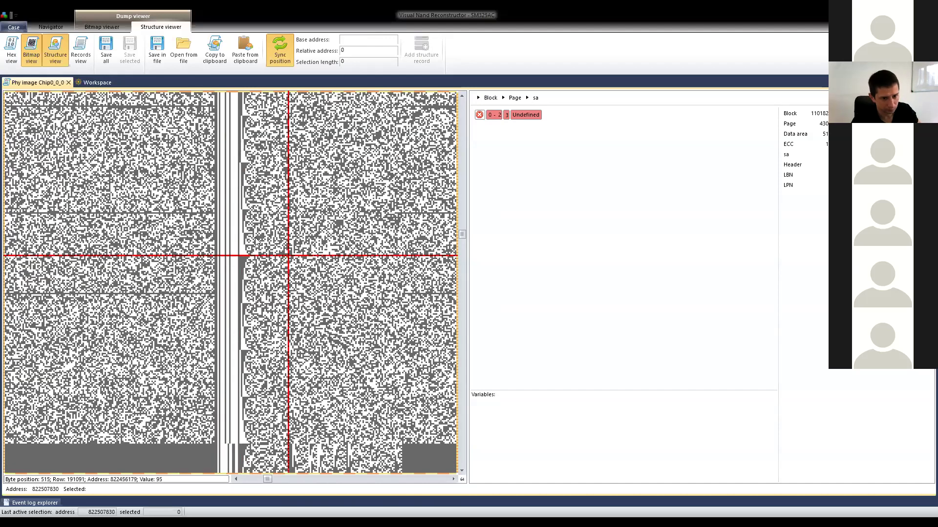
Examine one block's sa bytes from its start to the next filled area, and compare them with the blocks further down.
scroll(262, 243, "down", 1)
scroll(253, 186, "up", 2)
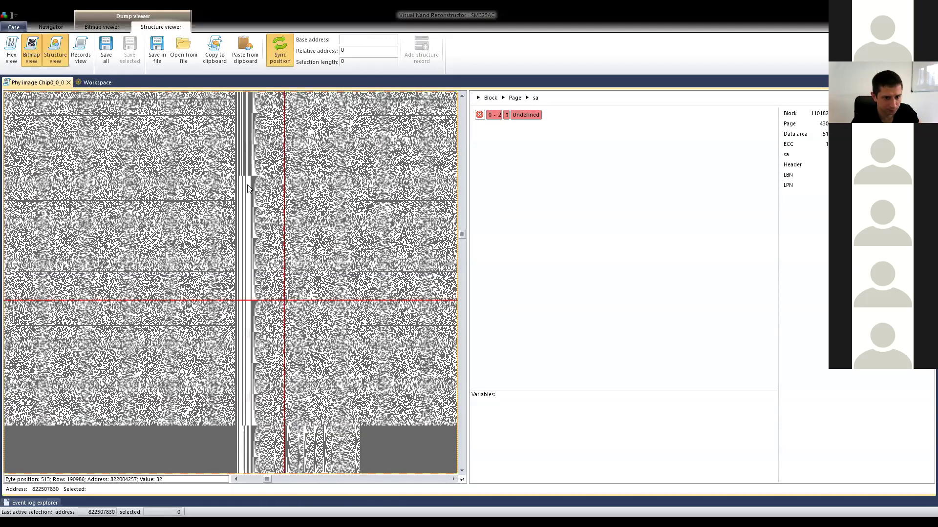
scroll(248, 184, "down", 1)
scroll(250, 180, "down", 1)
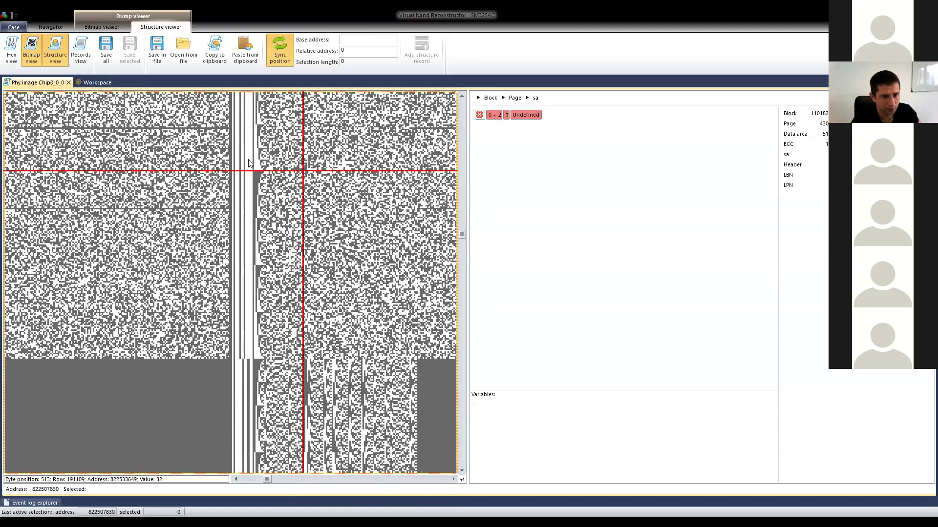
scroll(258, 170, "up", 1)
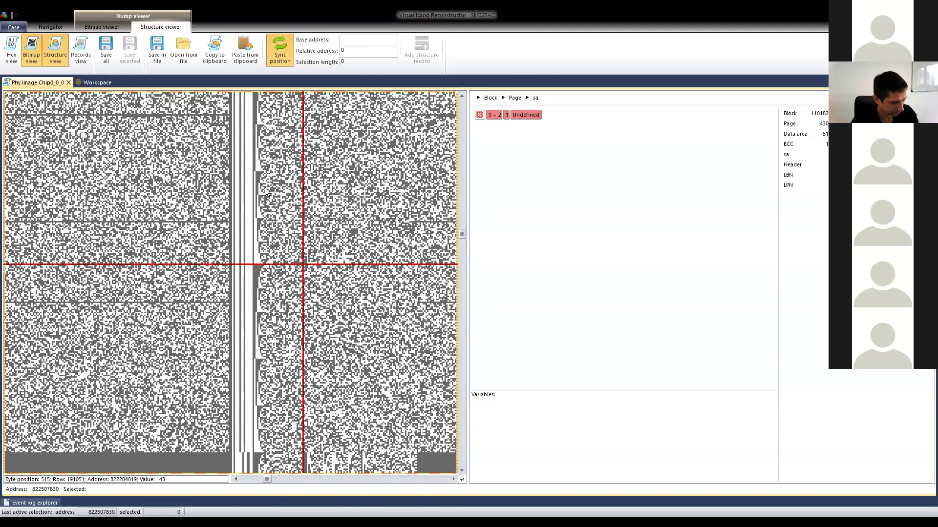
scroll(264, 187, "down", 1)
scroll(265, 187, "up", 1)
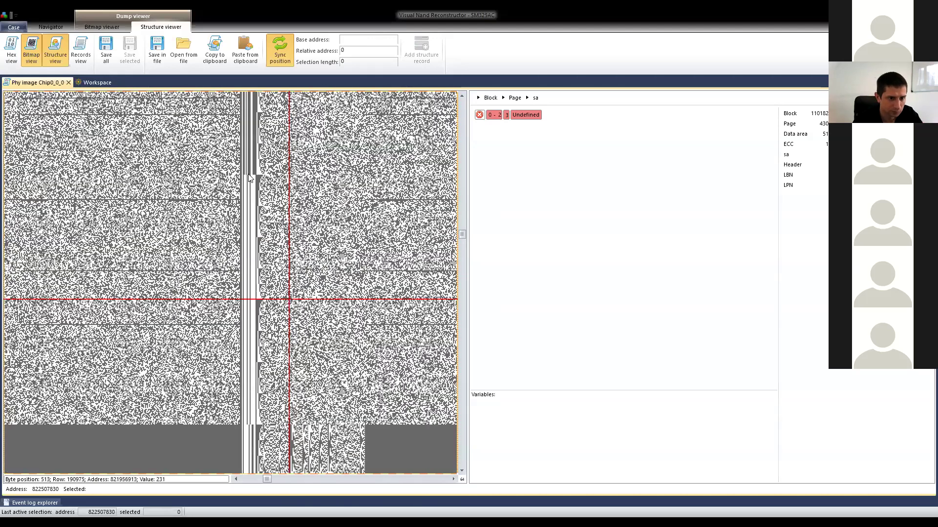
left_click(249, 174)
left_click(326, 389)
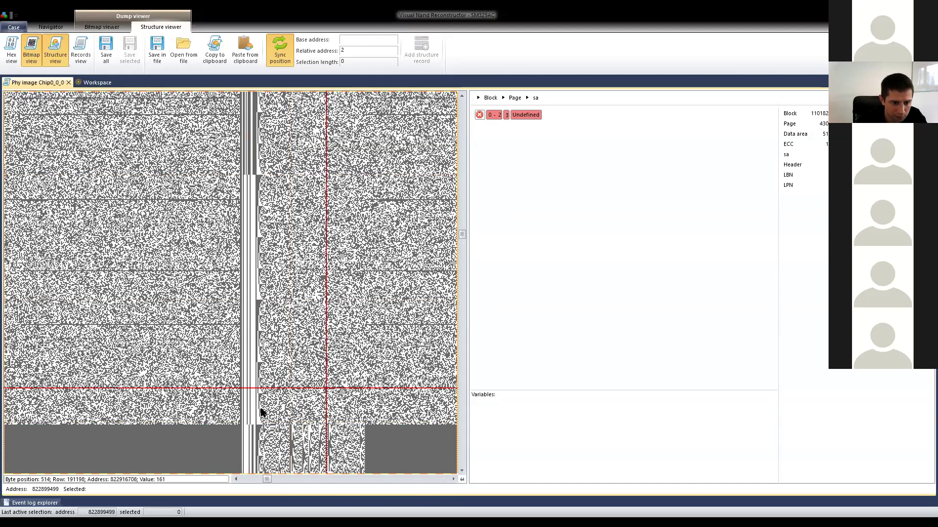
scroll(272, 285, "down", 5)
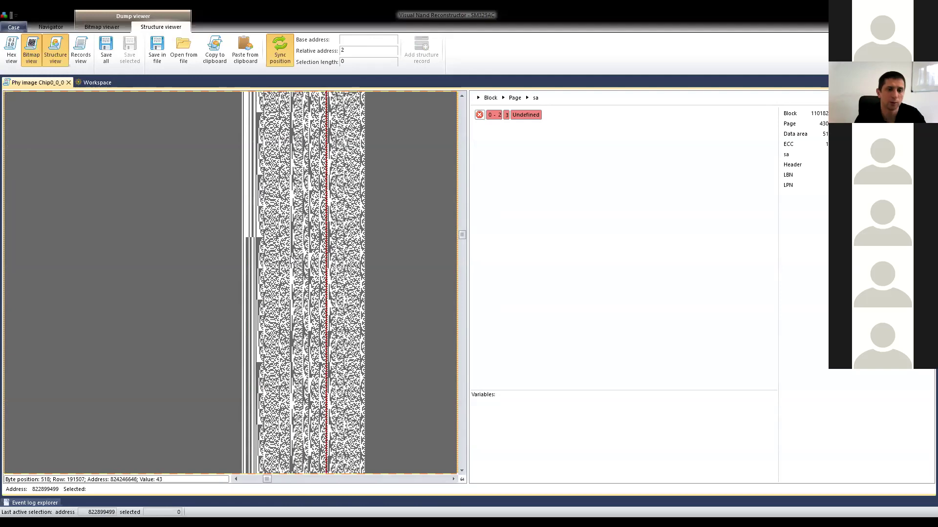
scroll(291, 259, "down", 8)
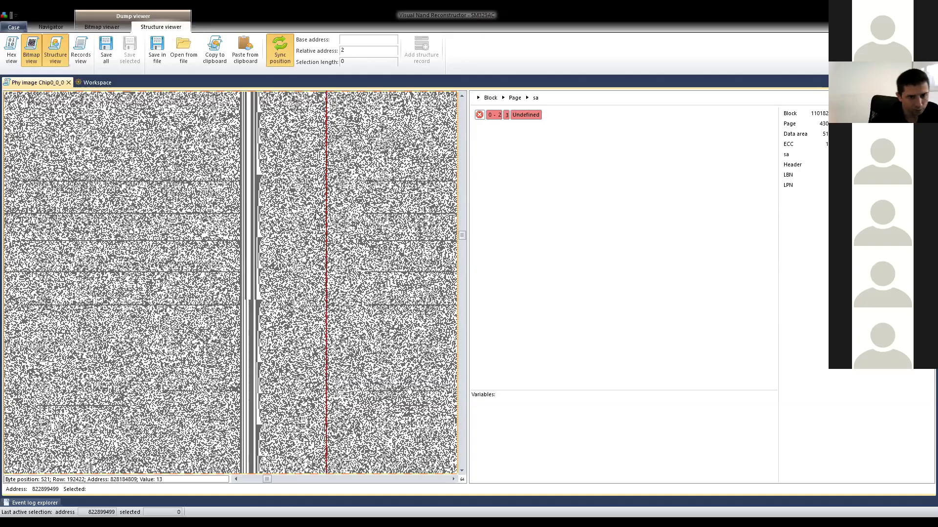
scroll(318, 194, "down", 3)
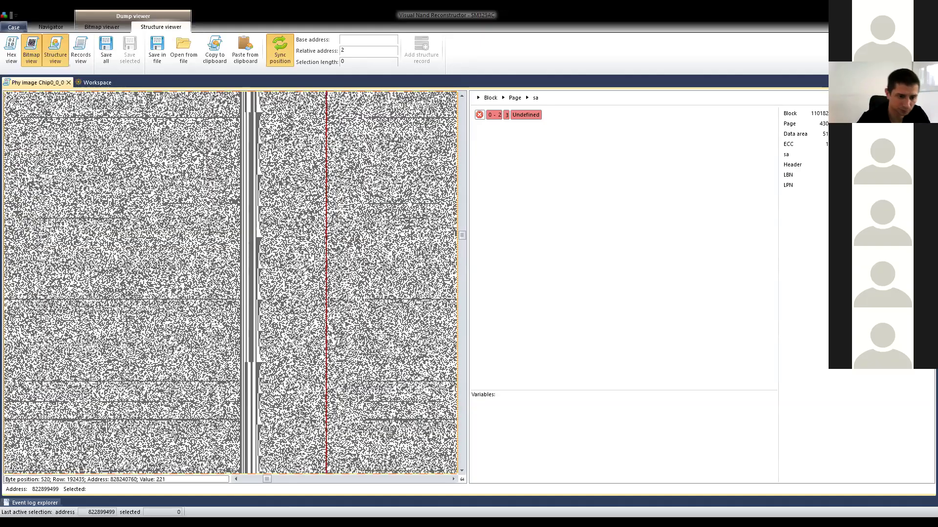
scroll(301, 228, "down", 4)
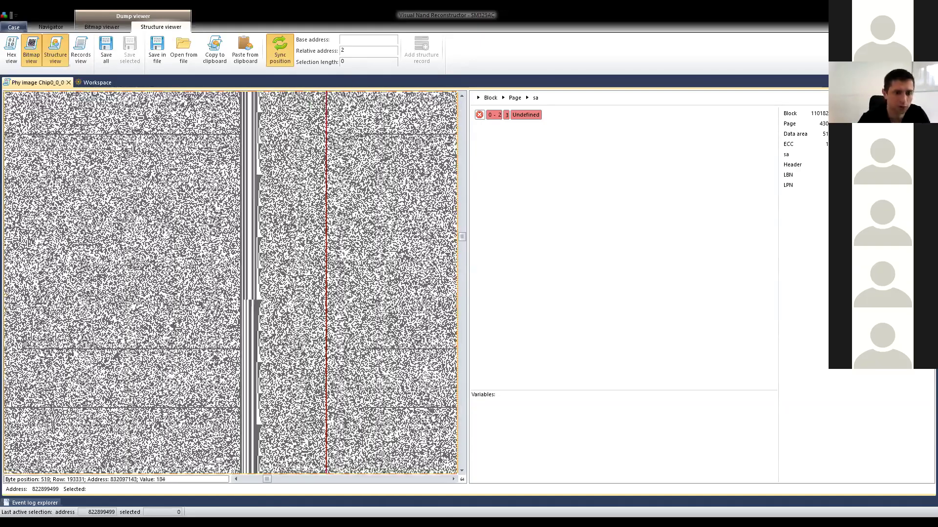
scroll(254, 318, "down", 2)
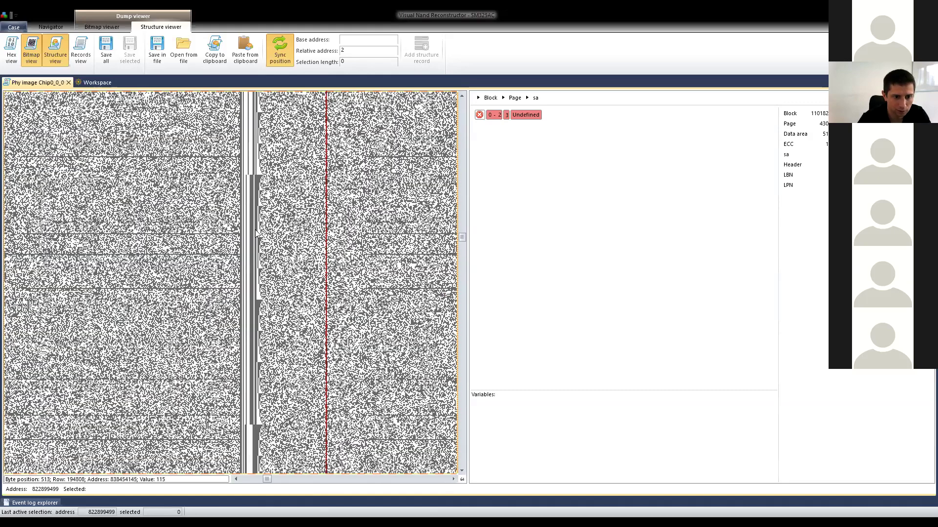
Define a 2-byte LBN record at addresses 0 to 1 of the sa structure.
left_click(524, 120)
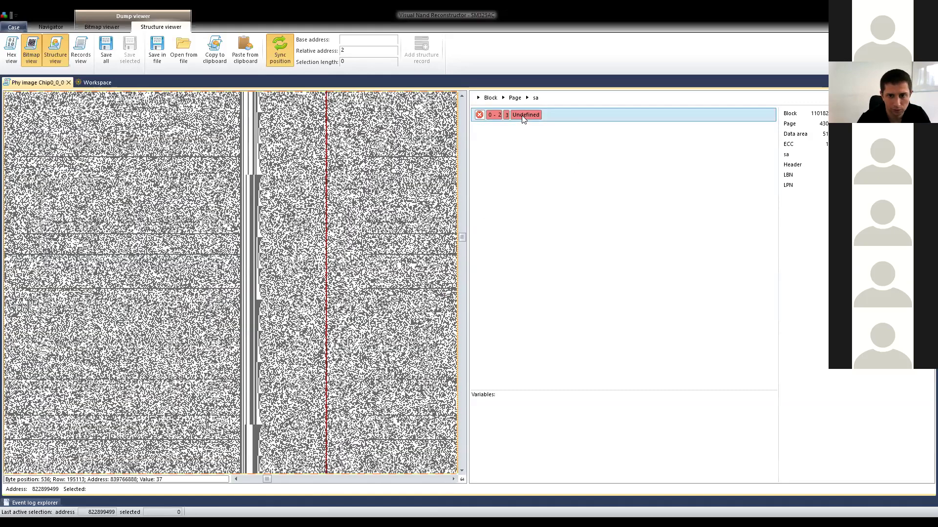
double_click(524, 119)
left_click(522, 235)
left_click(461, 259)
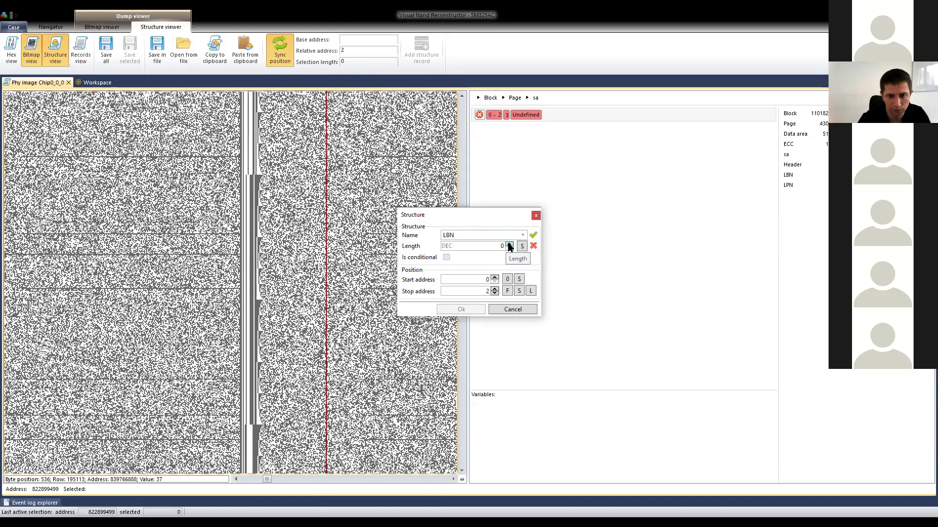
left_click(509, 244)
left_click(517, 244)
left_click(531, 291)
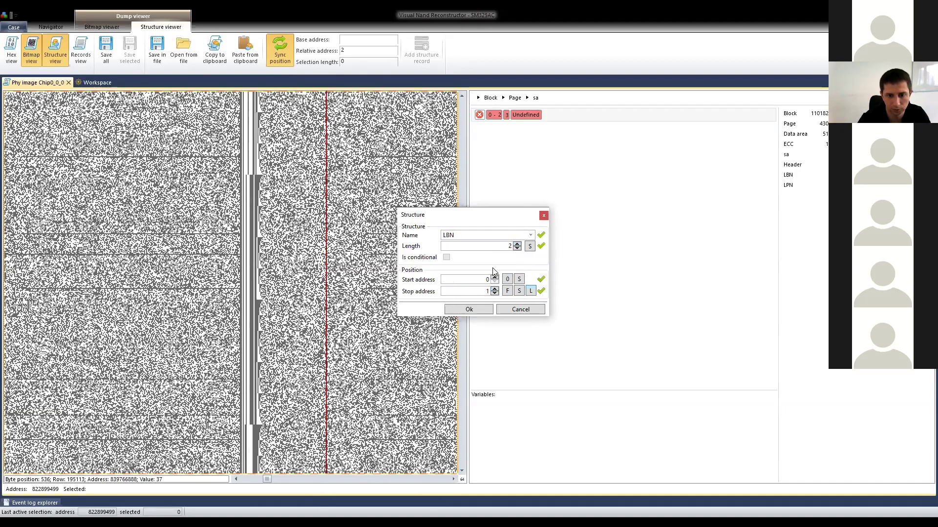
left_click(467, 310)
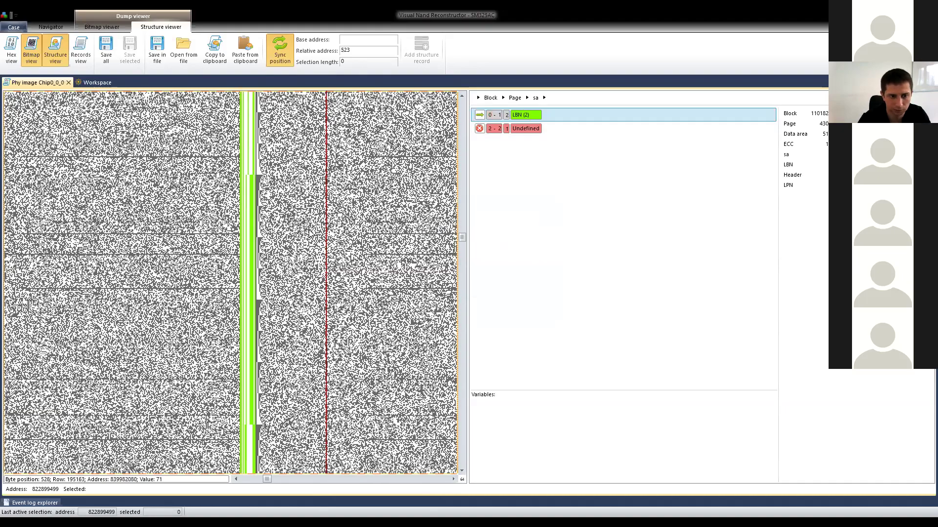
Check the highlighted LBN bytes across the following blocks of the dump and close the physical image's dump view.
scroll(276, 219, "down", 5)
scroll(276, 220, "down", 10)
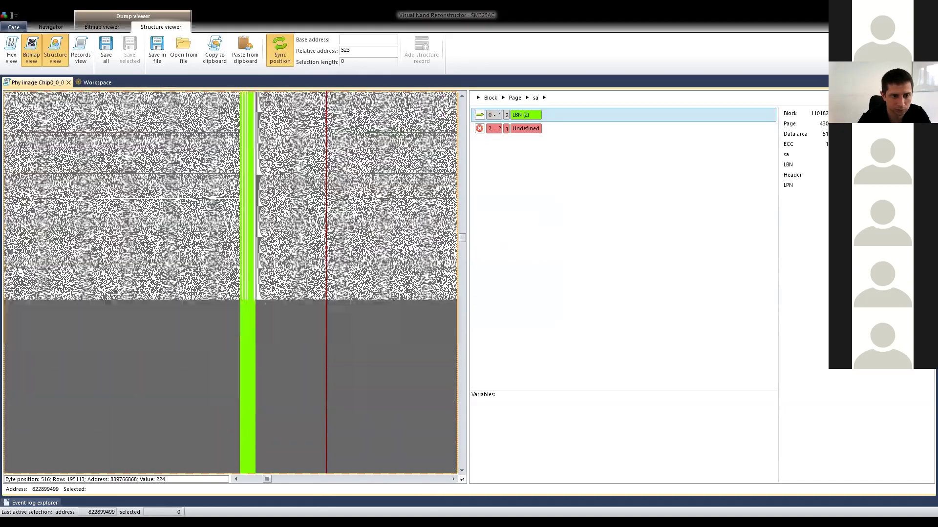
scroll(247, 189, "down", 3)
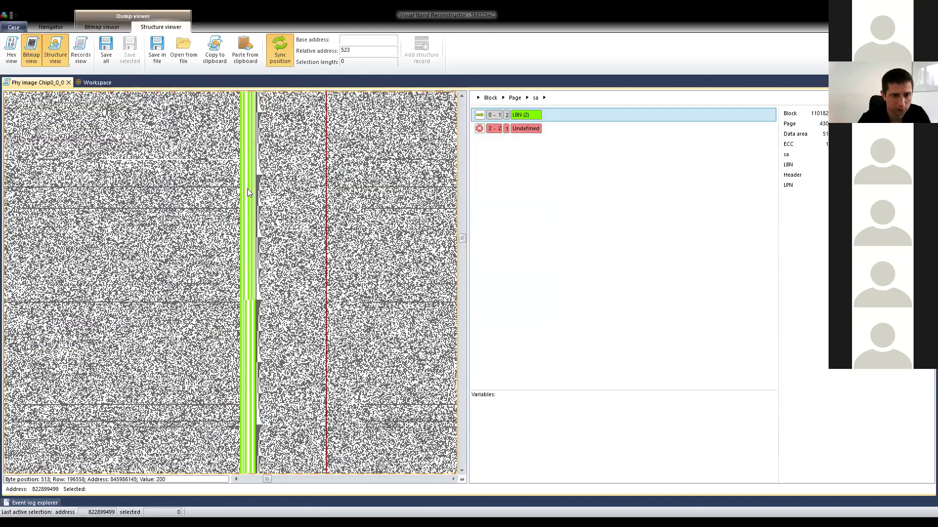
scroll(262, 184, "down", 10)
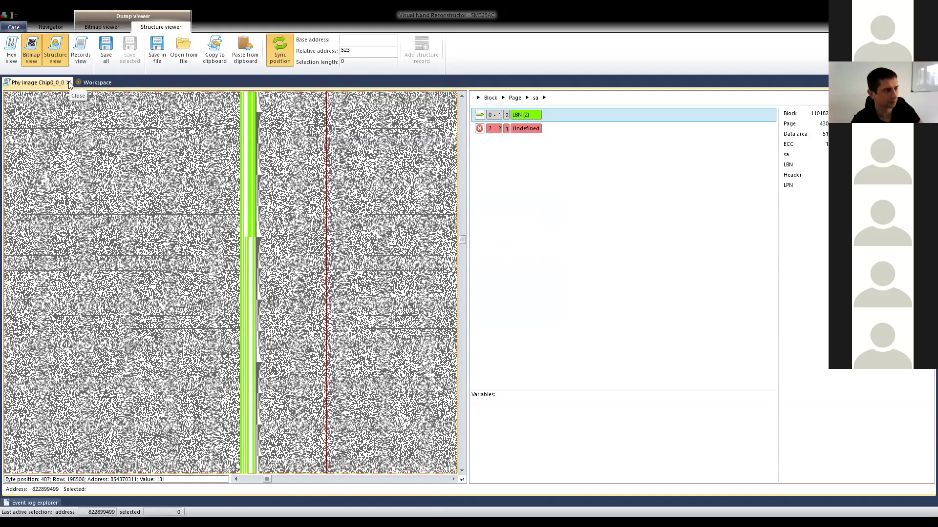
left_click(69, 83)
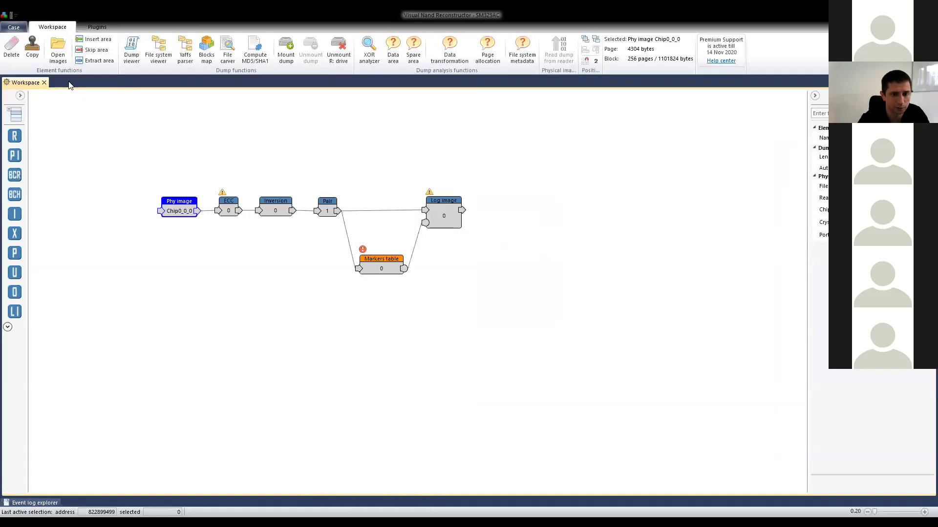
Set the LBN position for the Markers table element and open its table of block markers.
left_click(362, 277)
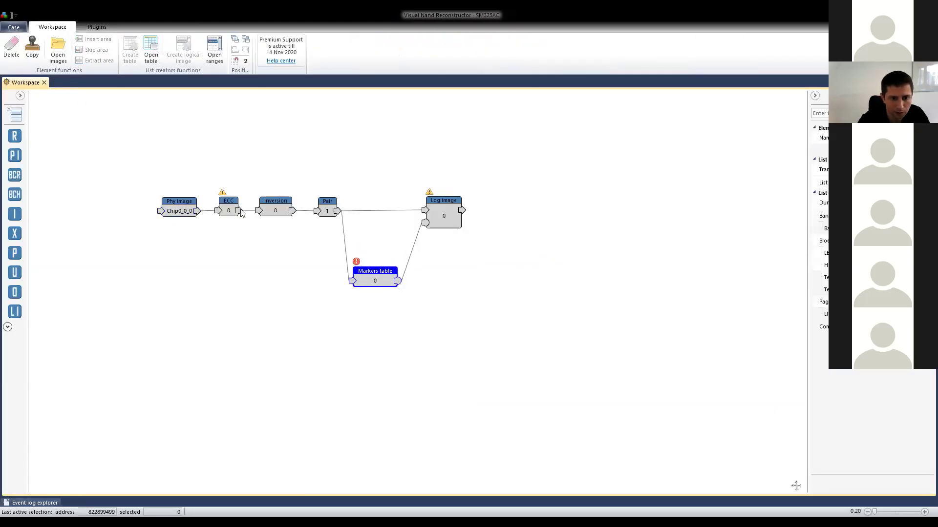
left_click(454, 216)
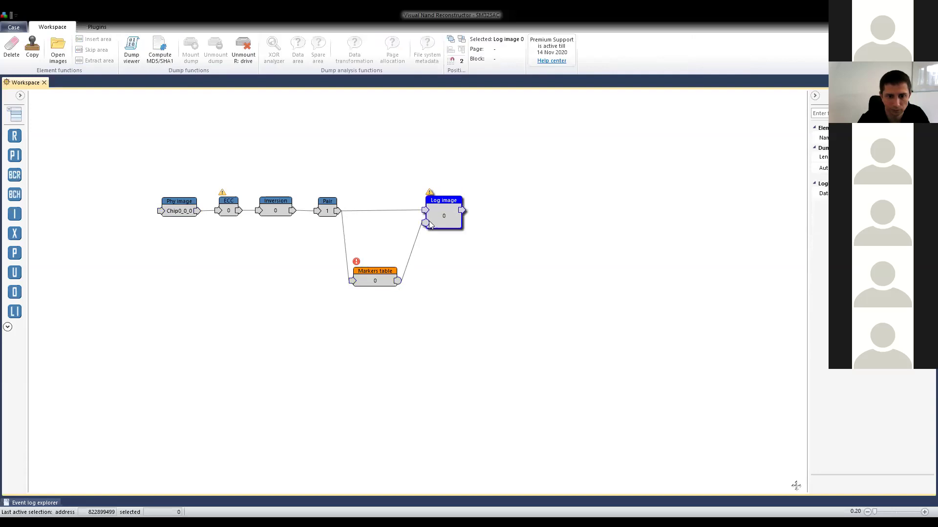
left_click(374, 275)
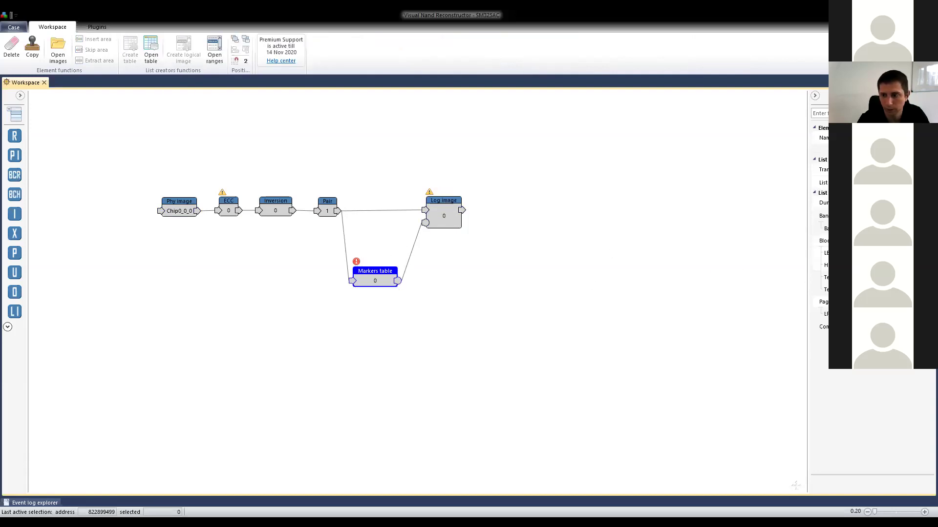
left_click(824, 252)
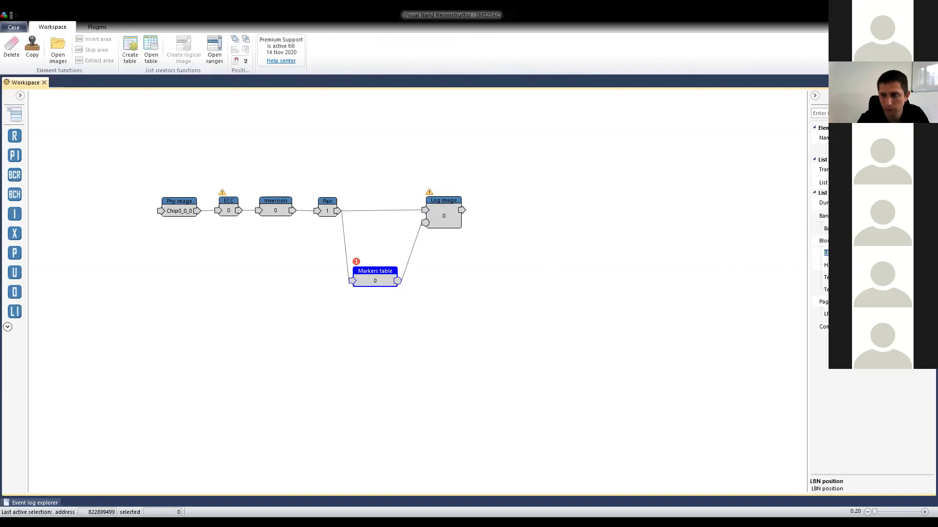
left_click(823, 170)
double_click(367, 273)
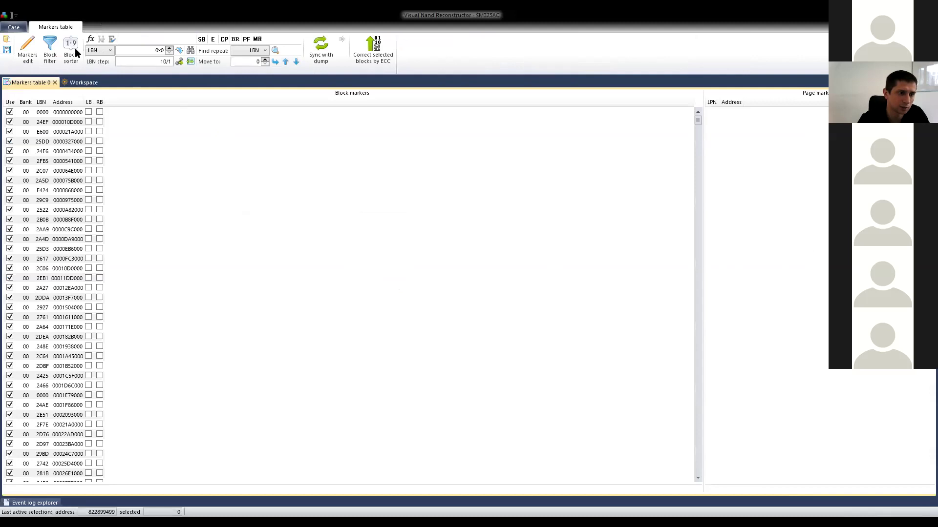
Sort the block markers with the default block sorter and select the first block whose LBN is not 0000.
left_click(71, 51)
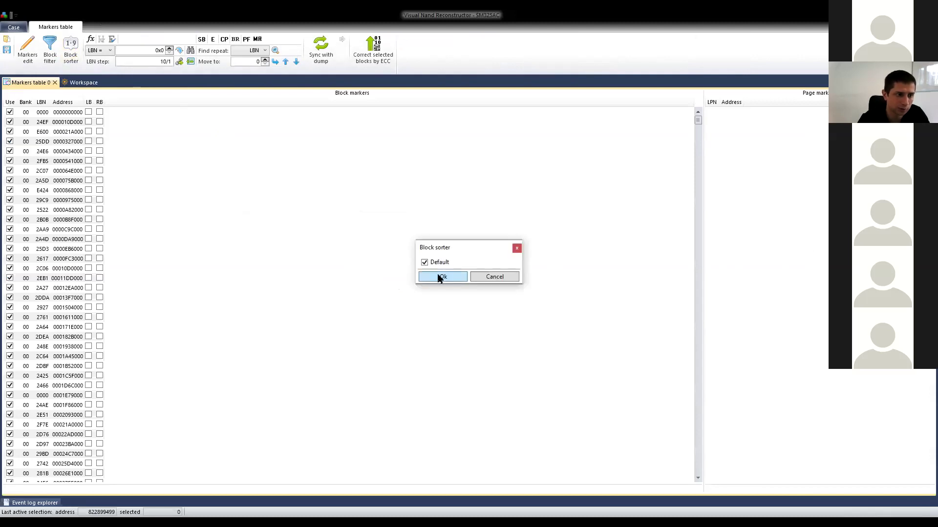
left_click(439, 278)
left_click_drag(697, 121, 697, 140)
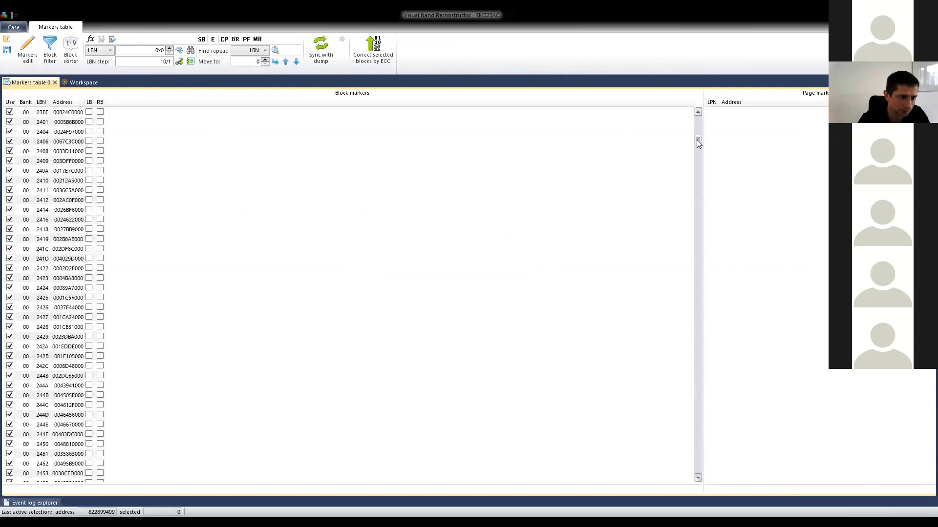
scroll(244, 131, "up", 5)
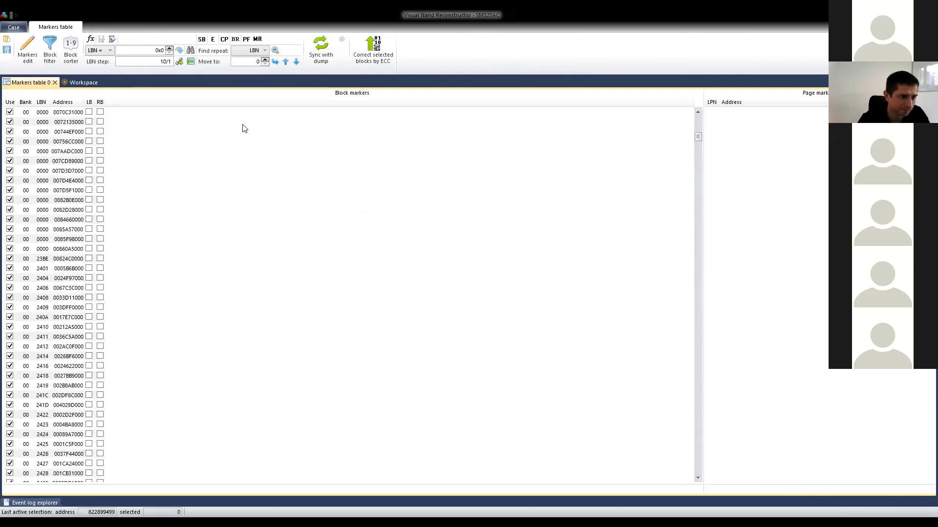
left_click(52, 260)
Review how the sorted LBNs continue from 2401 up to the 2700 range, looking for consecutive and repeated numbers.
scroll(53, 260, "down", 11)
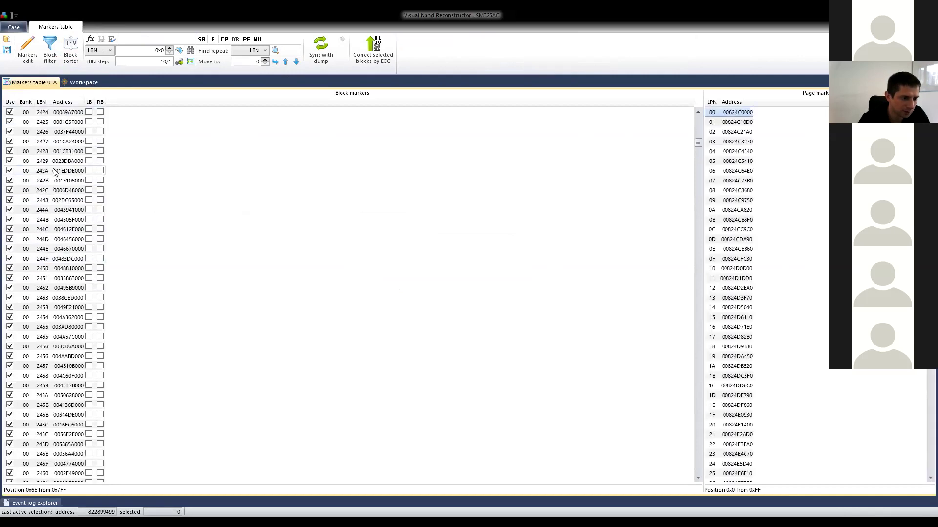
scroll(55, 171, "down", 2)
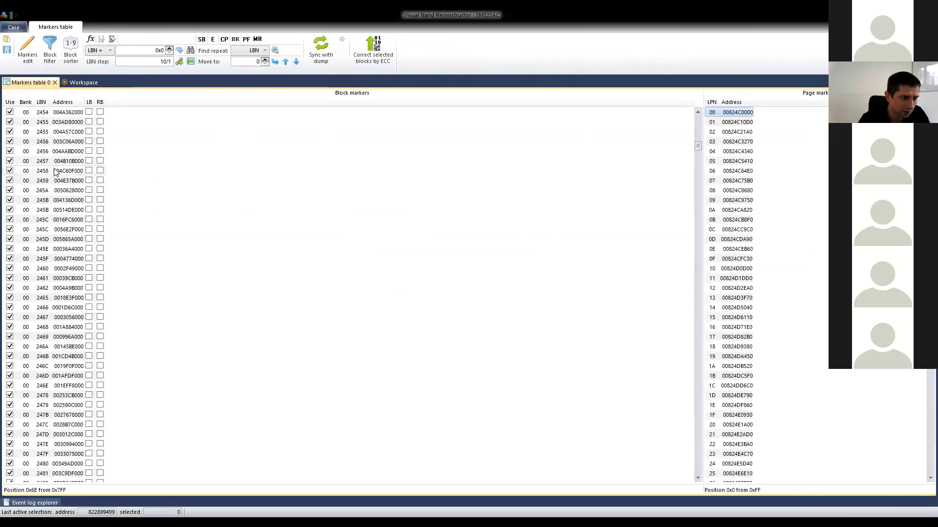
scroll(53, 171, "up", 9)
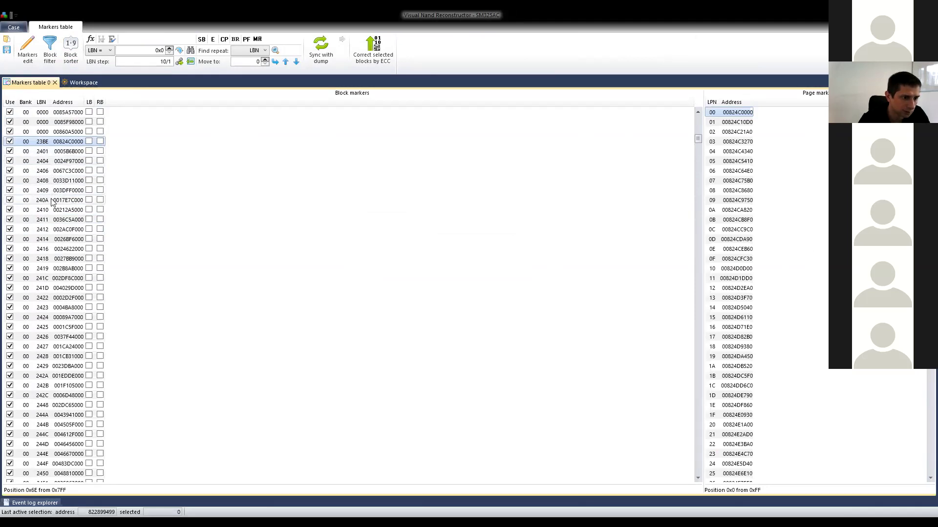
scroll(50, 237, "down", 10)
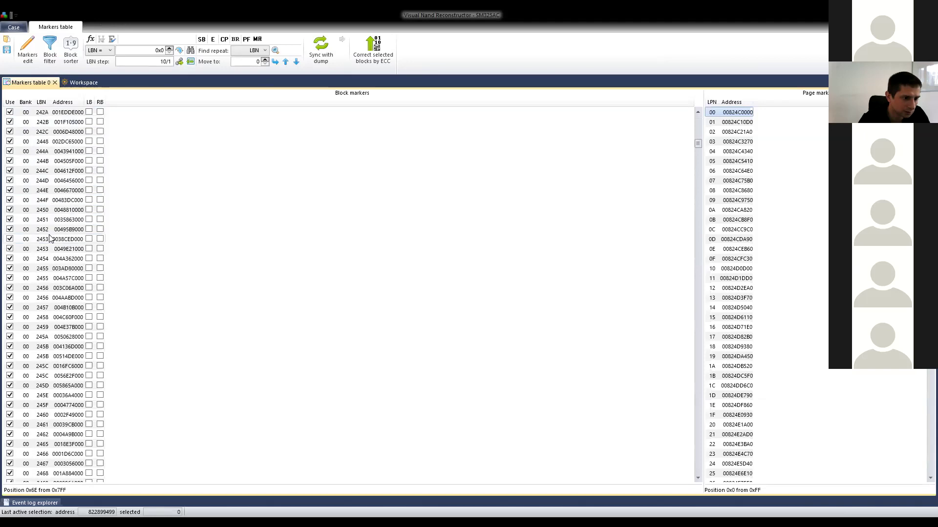
scroll(50, 238, "down", 18)
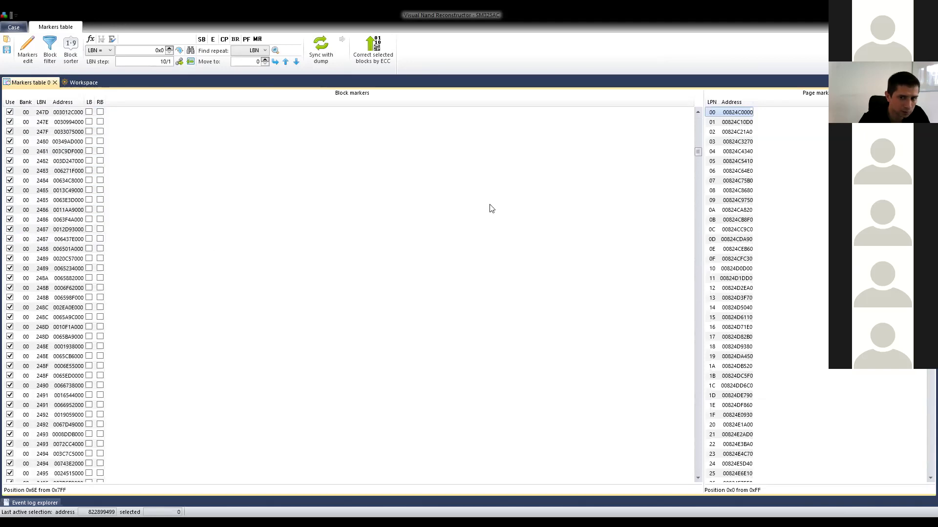
left_click_drag(698, 154, 708, 228)
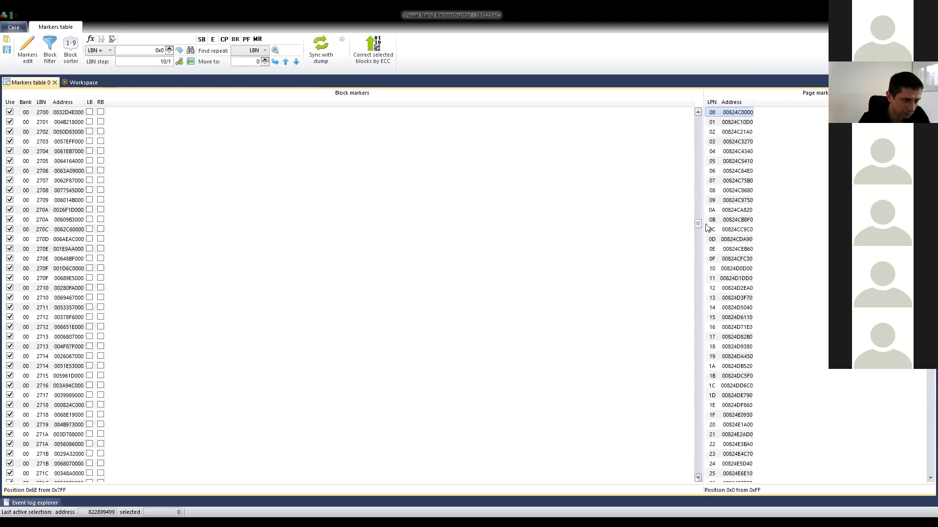
left_click_drag(708, 228, 707, 234)
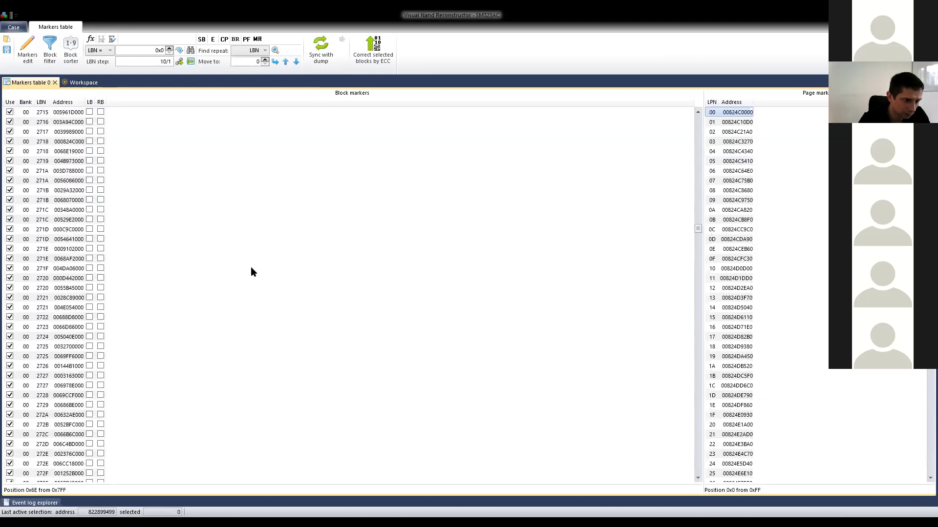
Compare the two block markers that share LBN 271E and their page addresses.
left_click(52, 258)
left_click(51, 250)
left_click(47, 259)
left_click(46, 250)
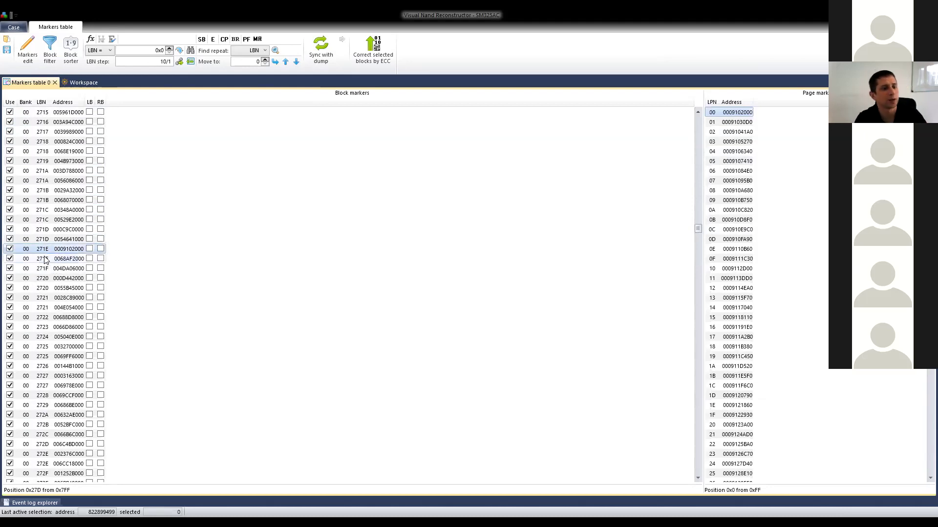
left_click(44, 259)
left_click(49, 250)
left_click(50, 258)
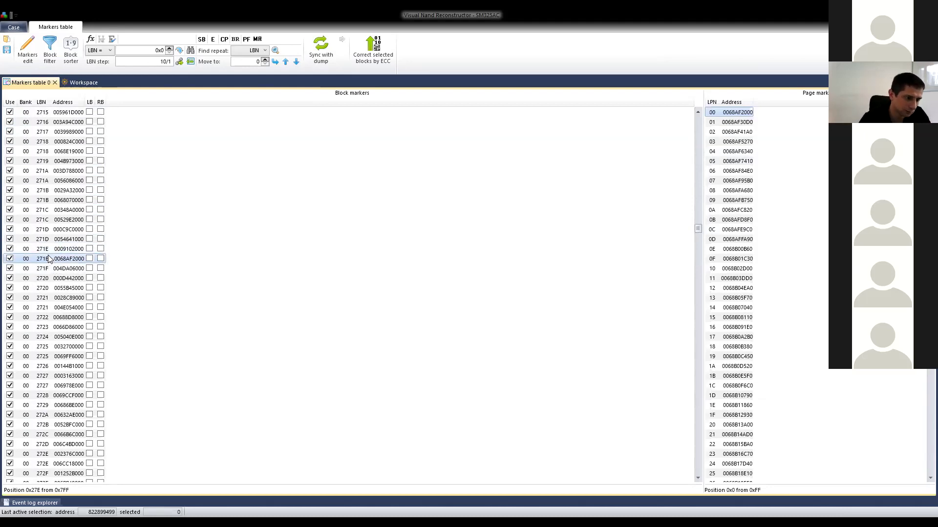
Step through the block markers from LBN 295E to 2963 and compare the repeated LBNs with the entries below them.
scroll(244, 251, "down", 13)
left_click_drag(698, 250, 699, 297)
left_click(53, 250)
left_click(47, 262)
left_click(51, 269)
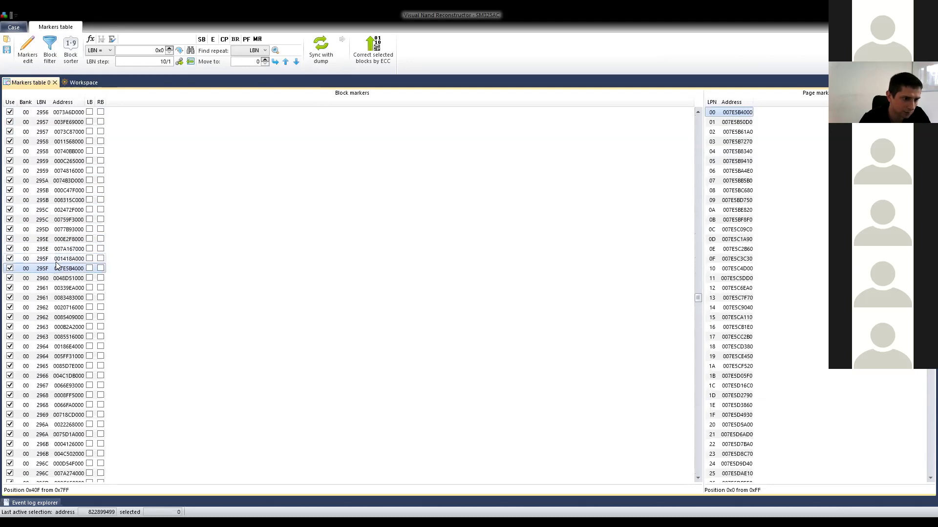
left_click(55, 278)
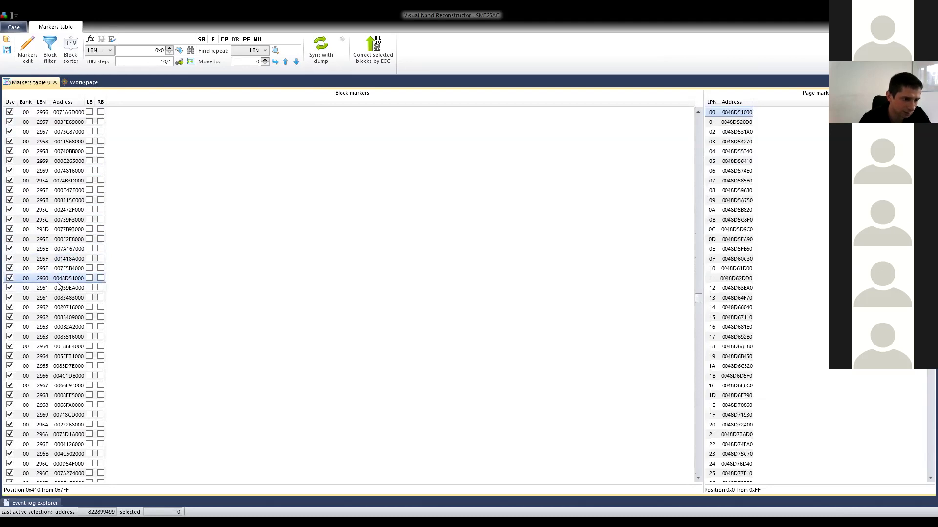
left_click(55, 288)
left_click(55, 298)
left_click(56, 307)
left_click(57, 317)
left_click(57, 327)
left_click(57, 337)
scroll(64, 337, "down", 13)
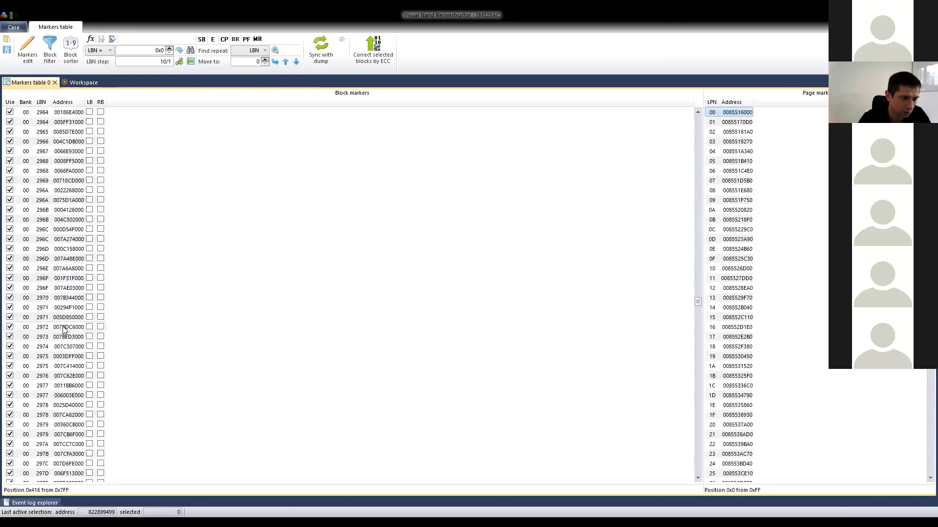
scroll(697, 309, "up", 6)
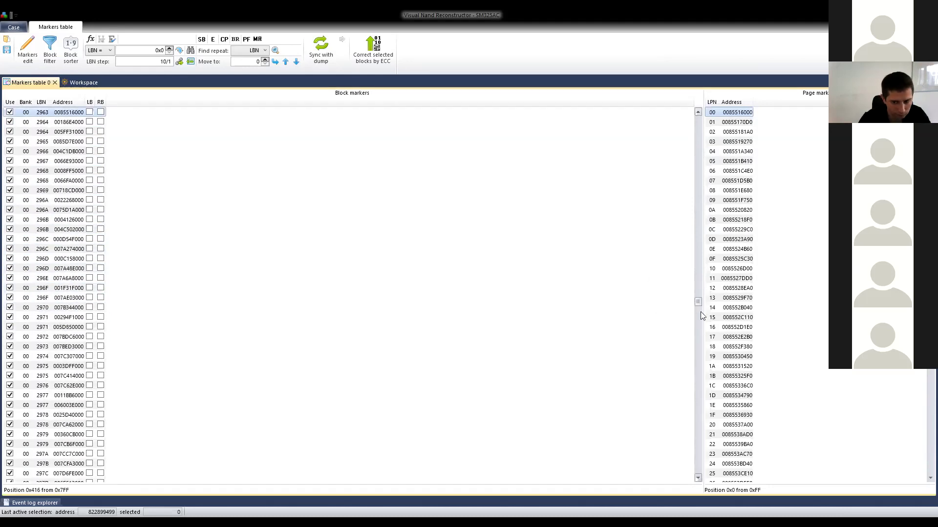
Examine the LBN sequence between 2AD4 and 2B4E and select the second block marker with LBN 2AD4.
left_click_drag(699, 305, 698, 353)
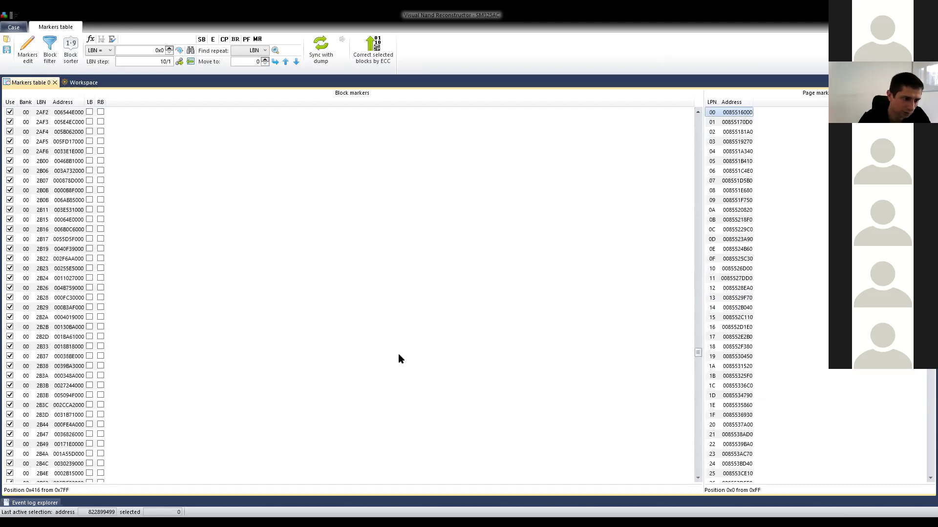
scroll(61, 230, "up", 11)
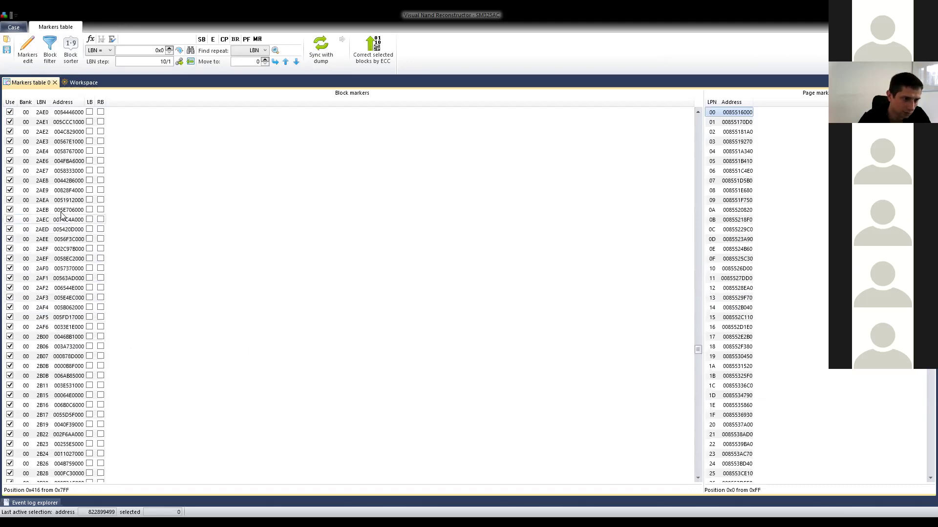
left_click(55, 151)
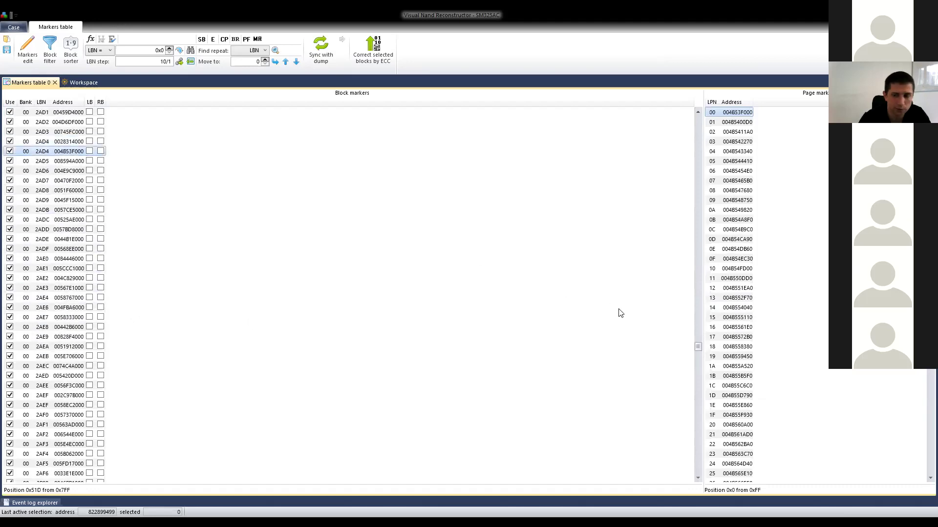
Examine the 0000 markers near the start of the sorted table and the transition to LBN 23BE and 2401.
left_click_drag(698, 354, 698, 119)
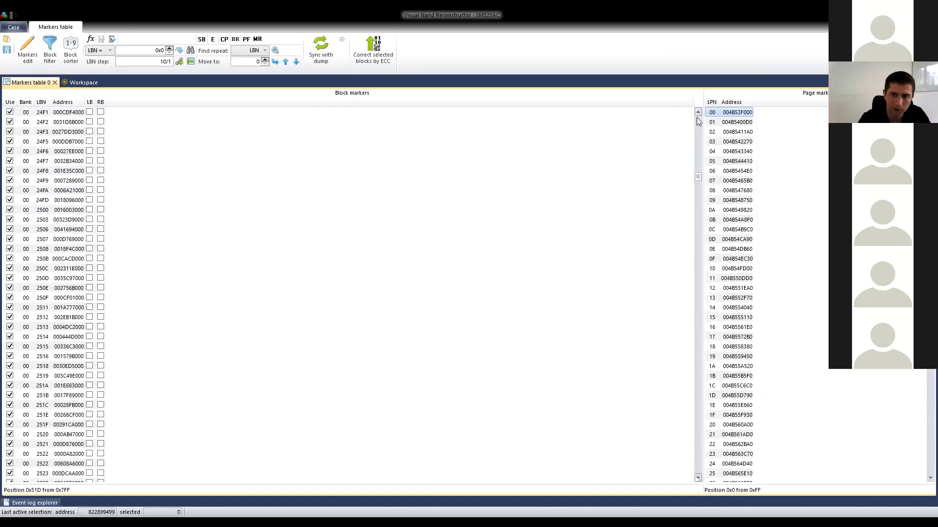
scroll(125, 259, "down", 17)
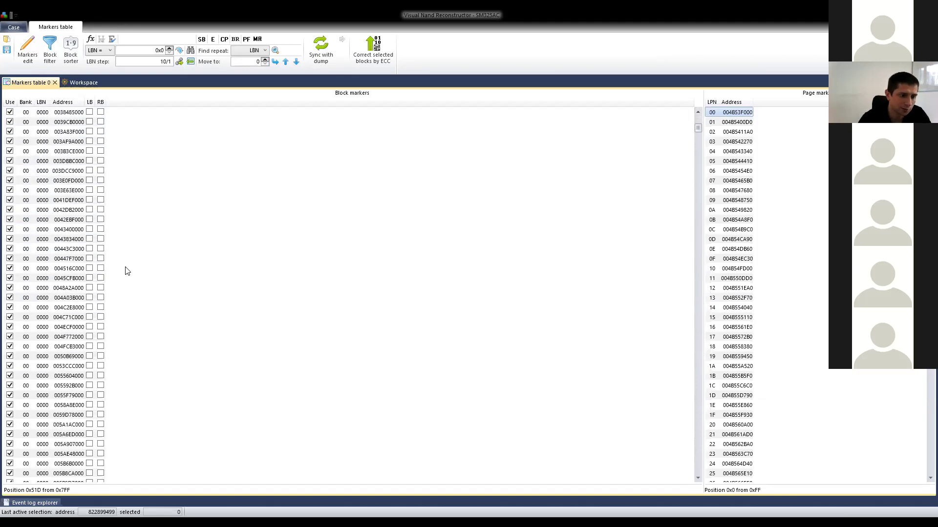
scroll(700, 131, "up", 9)
left_click_drag(700, 124, 698, 143)
scroll(45, 197, "up", 8)
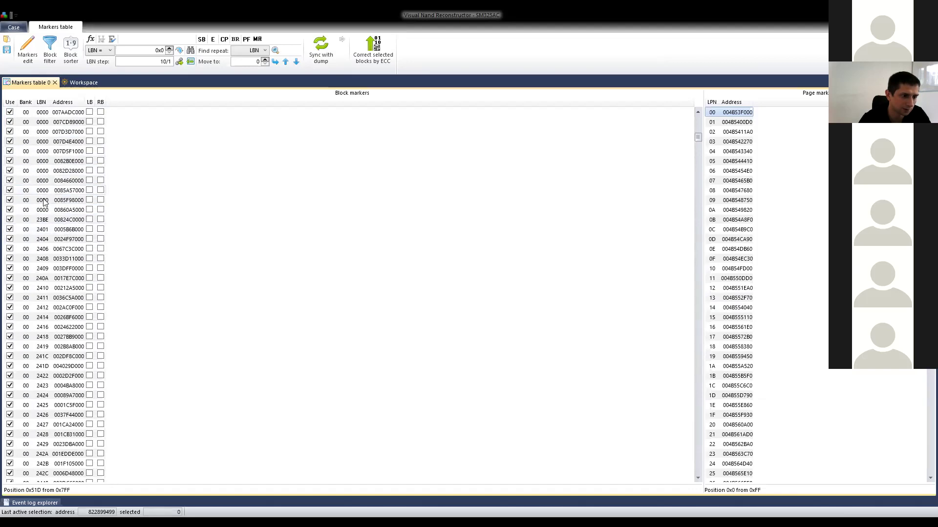
Select the block marker with LBN 23BE and switch to the presentation to bring up the MASK slide.
left_click(42, 221)
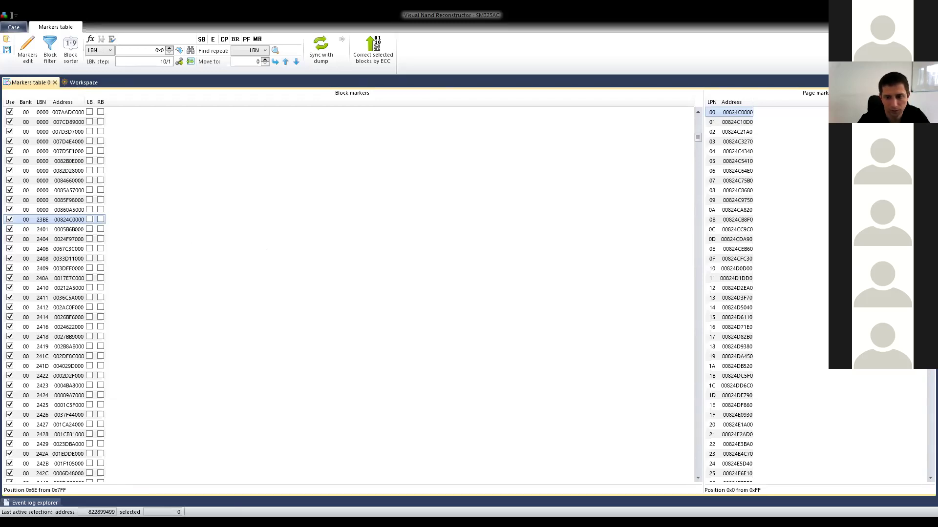
key("alt+Tab")
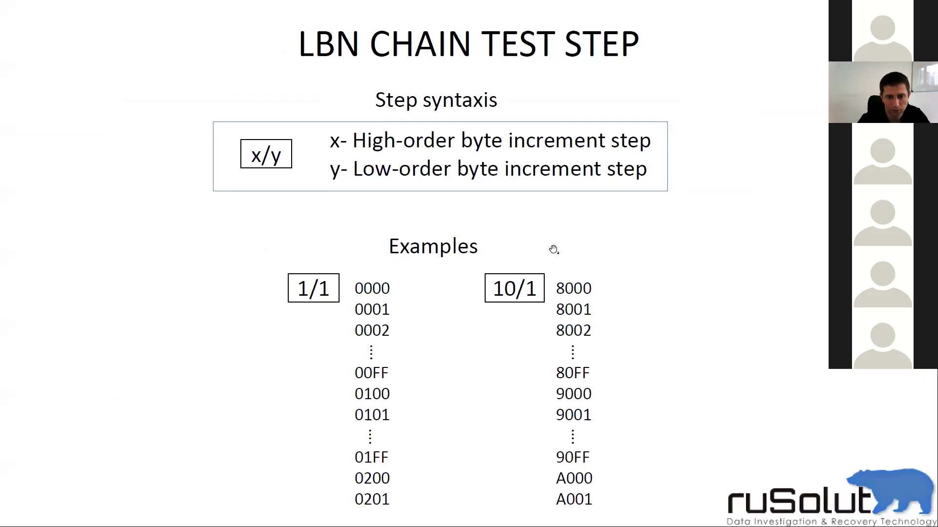
left_click(420, 206)
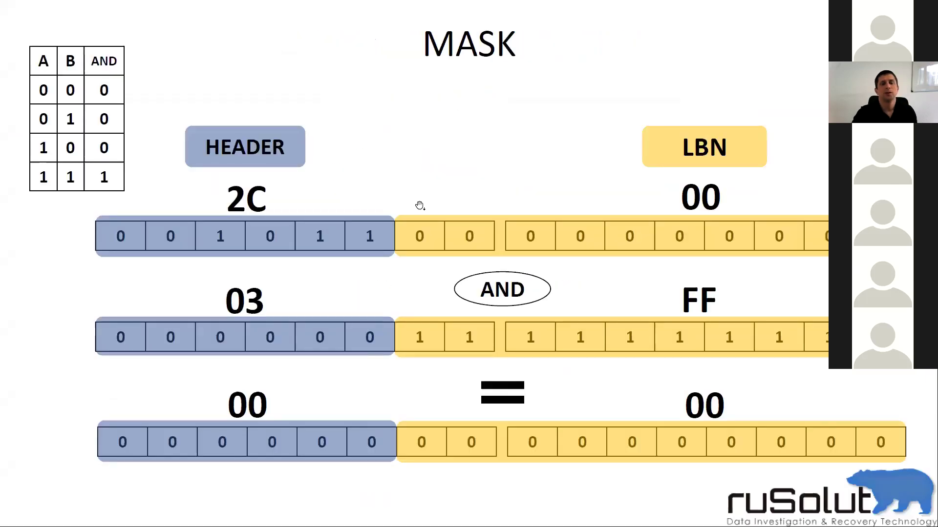
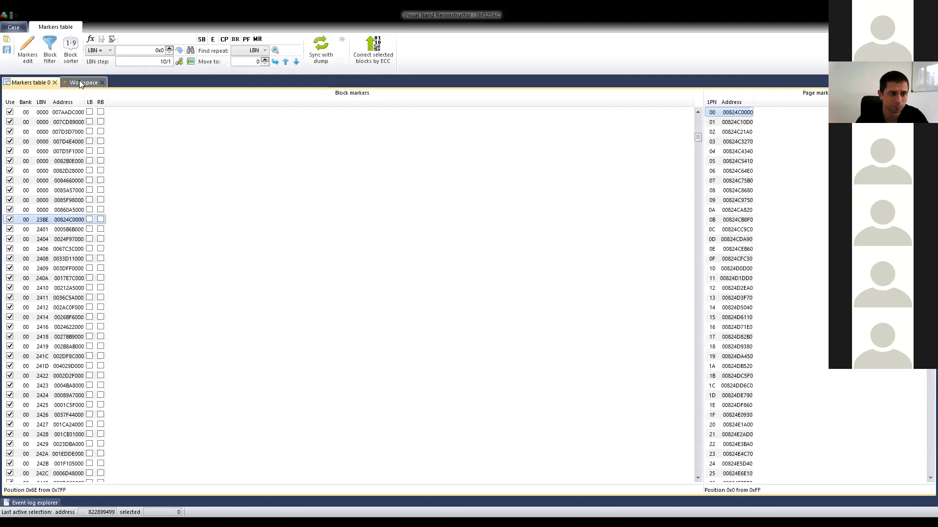
Select the Markers table element on the workspace, edit its Test1 position and destroy its current markers table.
left_click(81, 84)
left_click_drag(442, 212, 466, 212)
left_click_drag(394, 277, 394, 284)
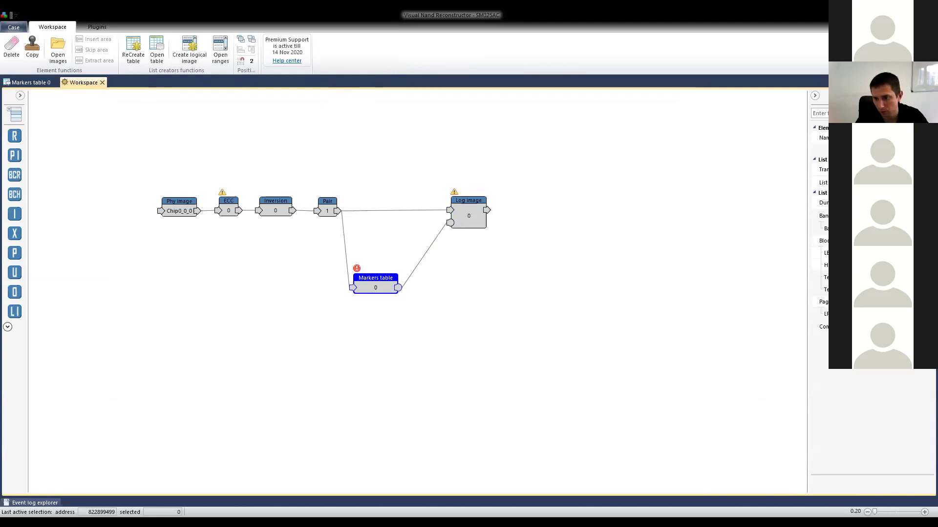
left_click(825, 277)
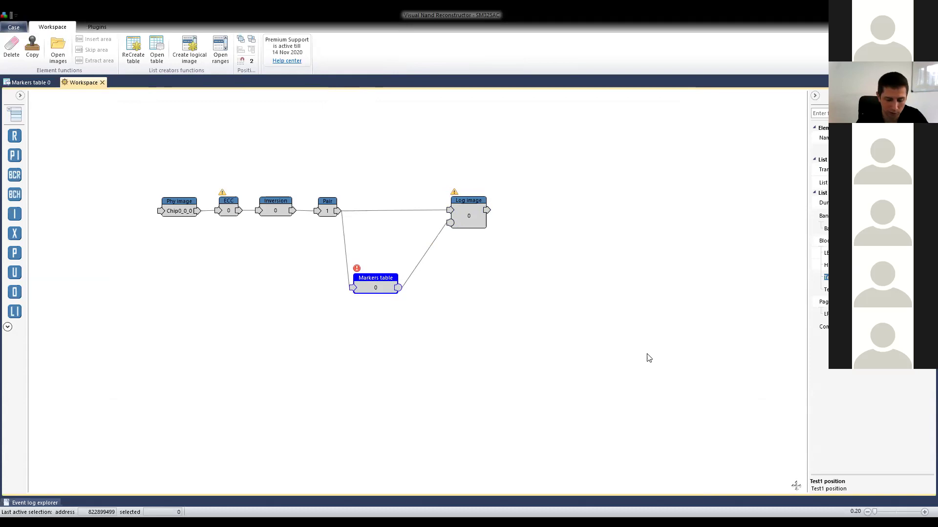
key("Delete")
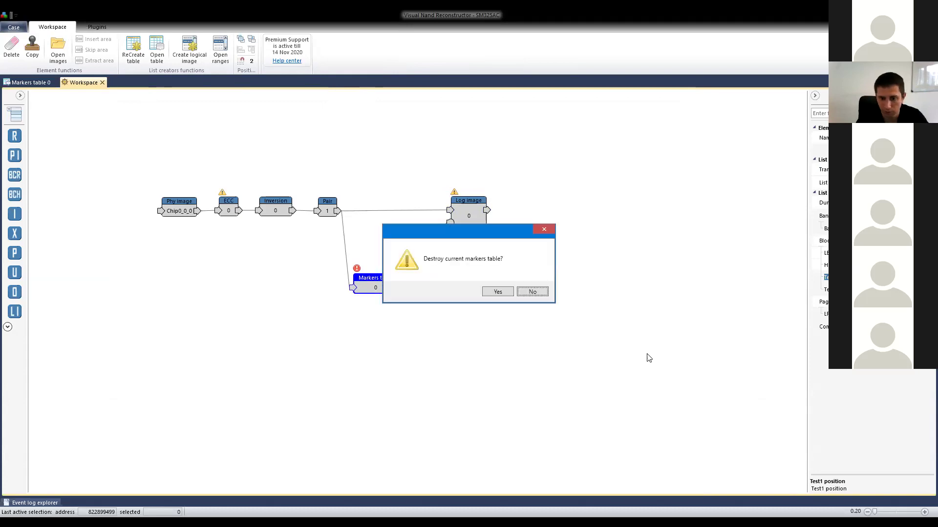
left_click(497, 292)
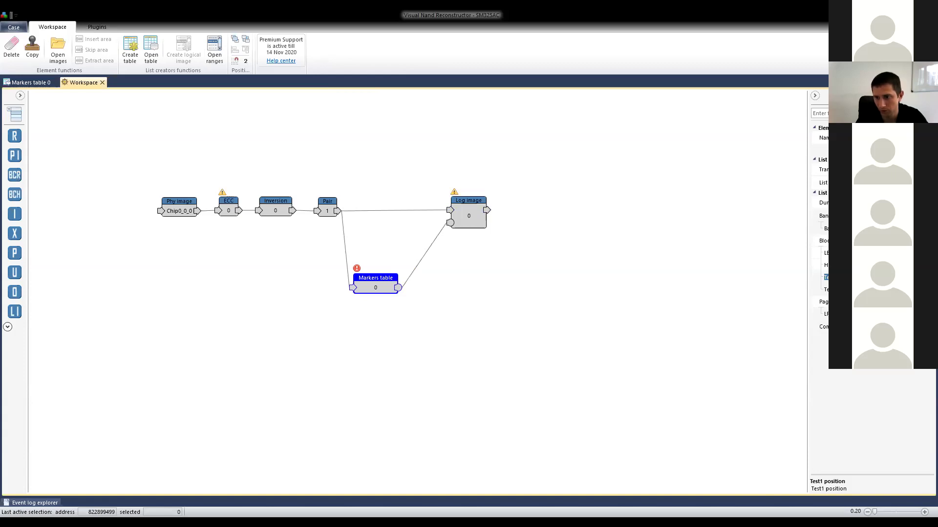
Recreate and open the markers table with the Test 1 column, and sort the block markers in default order.
left_click(823, 169)
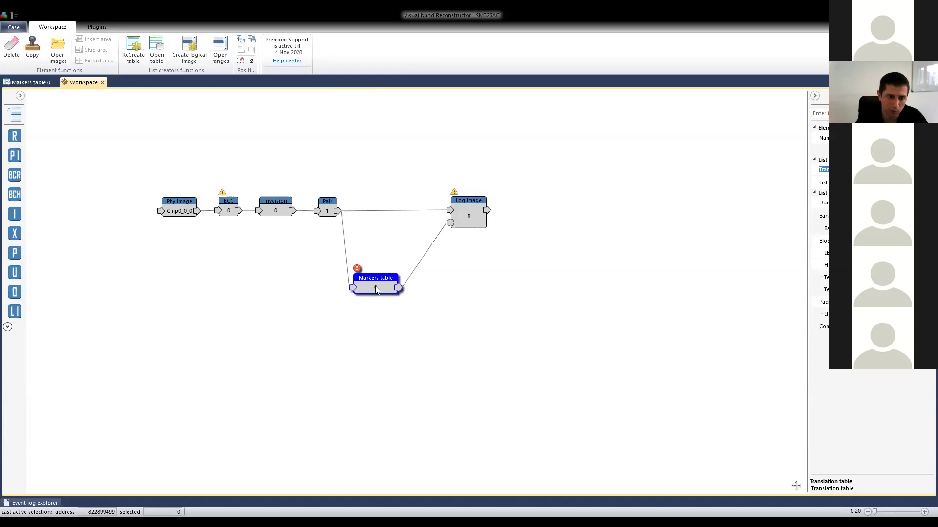
double_click(375, 286)
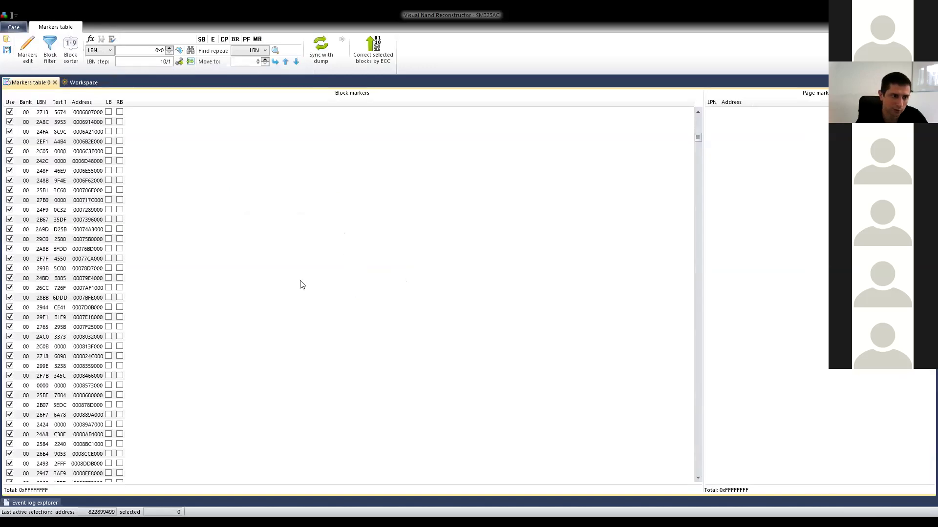
left_click(71, 48)
left_click(444, 277)
scroll(696, 147, "down", 2)
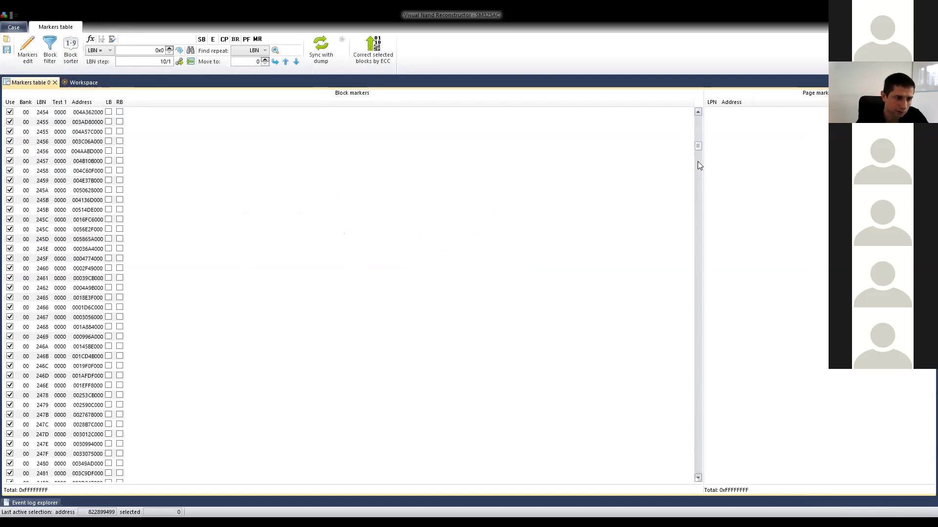
scroll(699, 169, "down", 3)
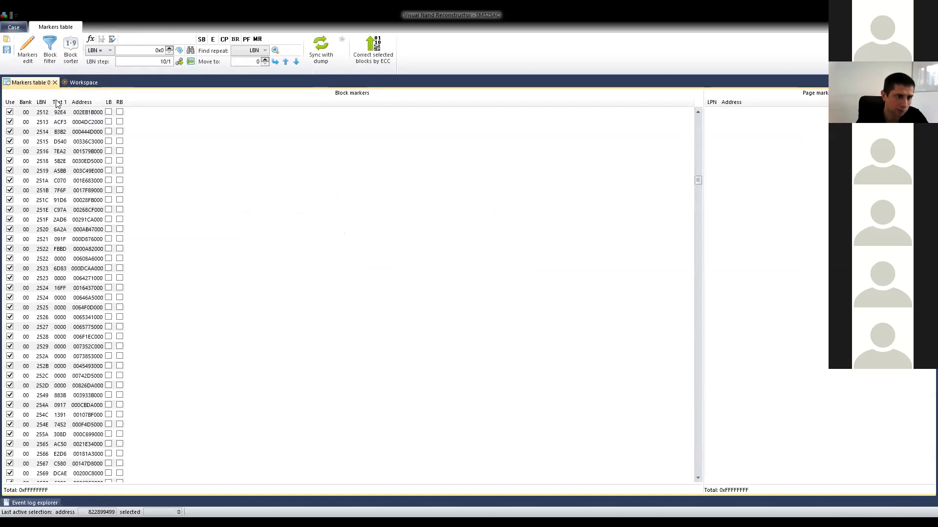
Sort the block markers with a custom order that uses Test 1 as the third field instead of LBN.
left_click(71, 54)
left_click(424, 262)
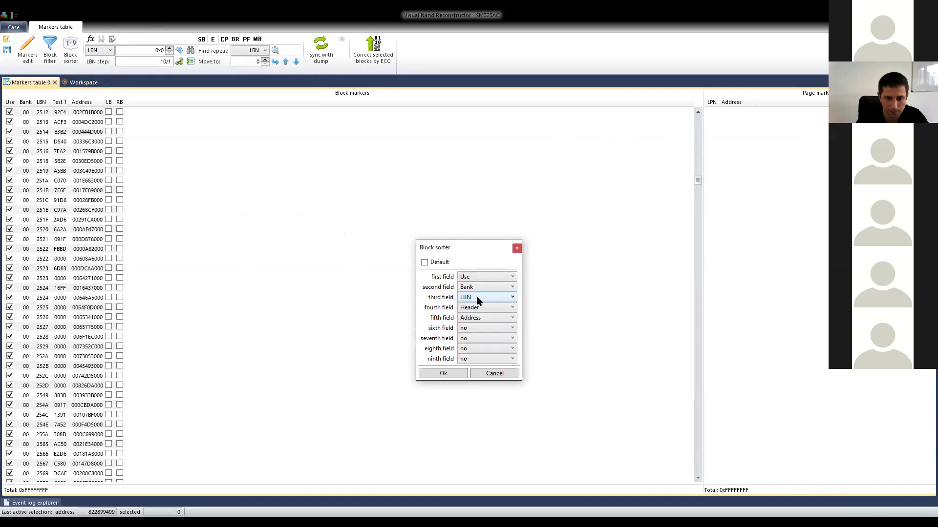
left_click(478, 299)
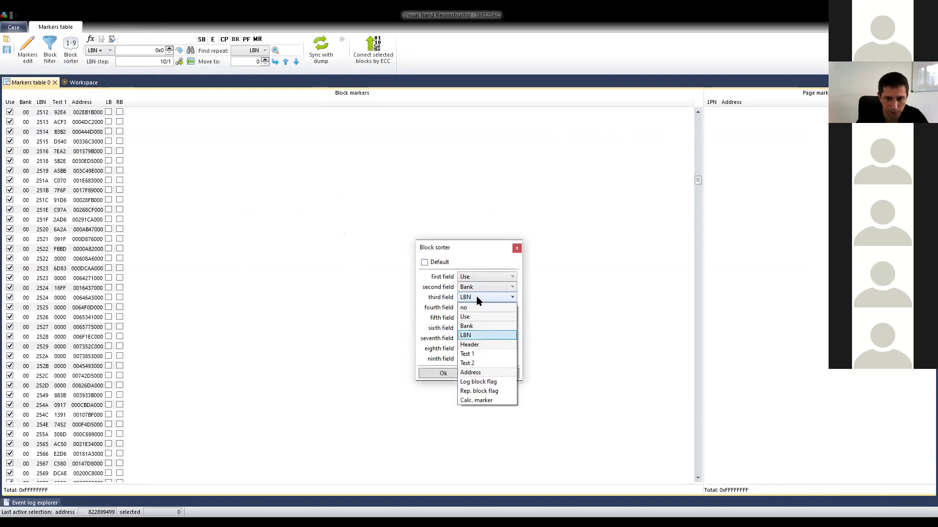
left_click(473, 355)
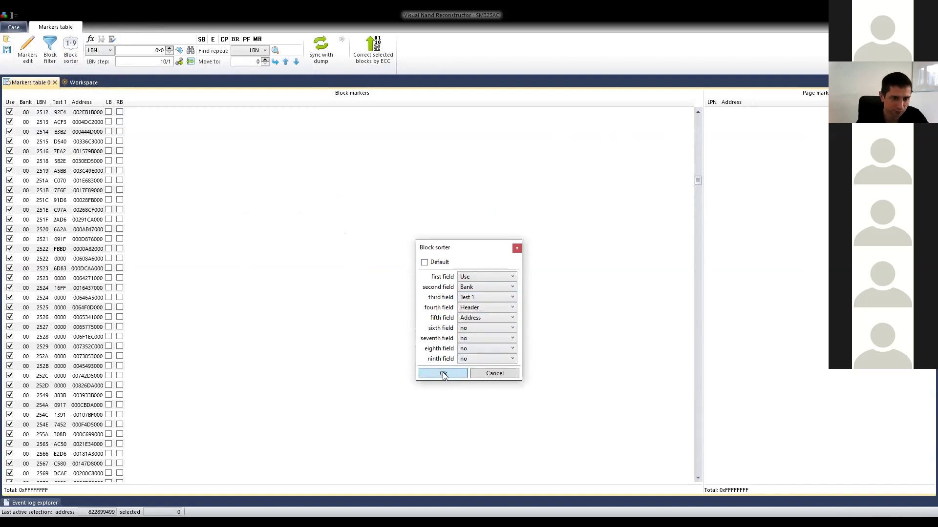
left_click(443, 374)
Find the block marker with Test 1 value 55AA, open its address in the Pair 1 dump and dock the dump beside the markers table.
left_click_drag(696, 181, 696, 384)
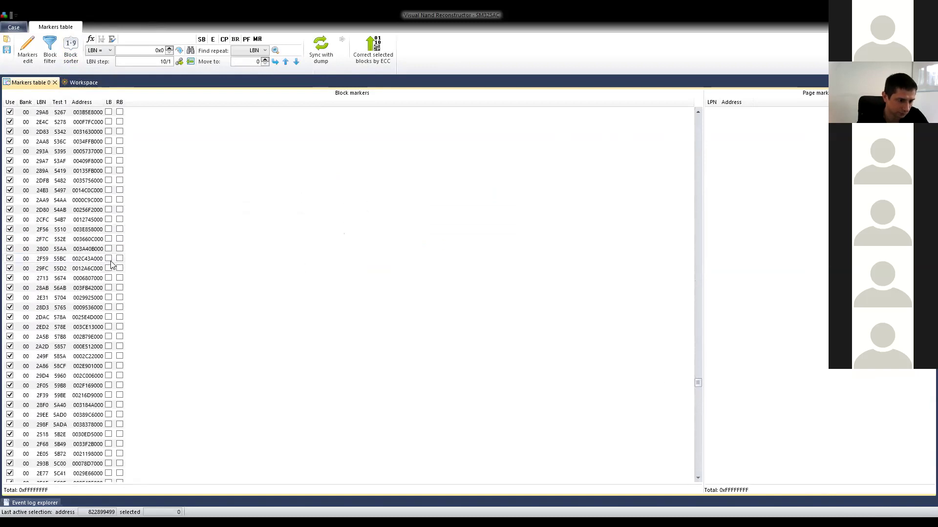
left_click(64, 250)
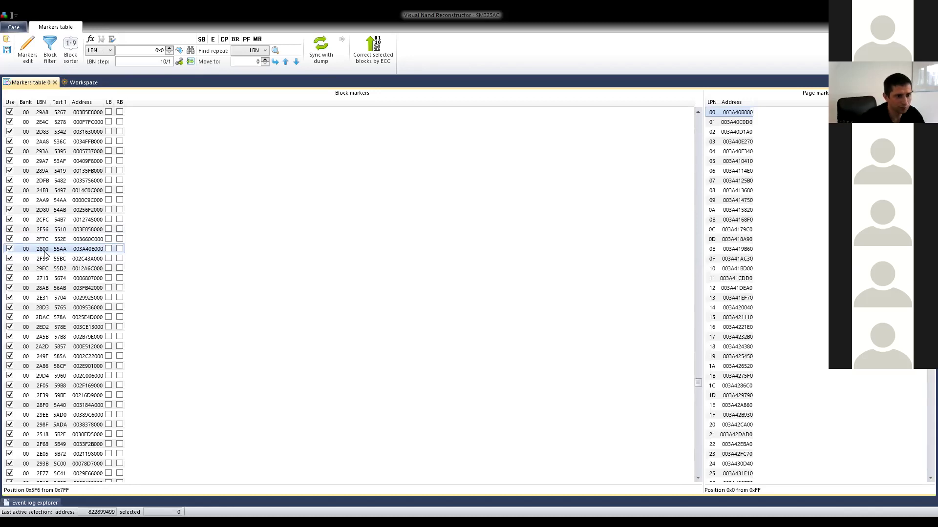
double_click(54, 252)
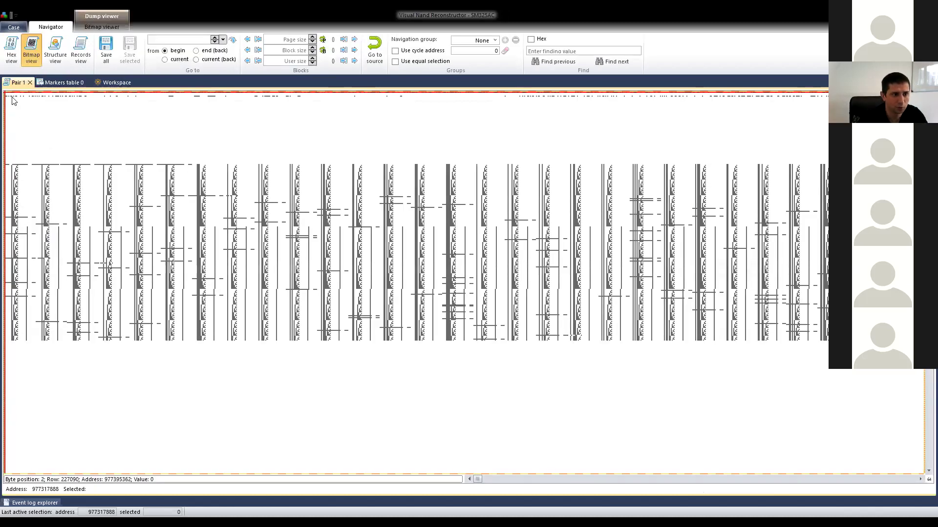
left_click_drag(18, 83, 478, 272)
left_click(49, 253)
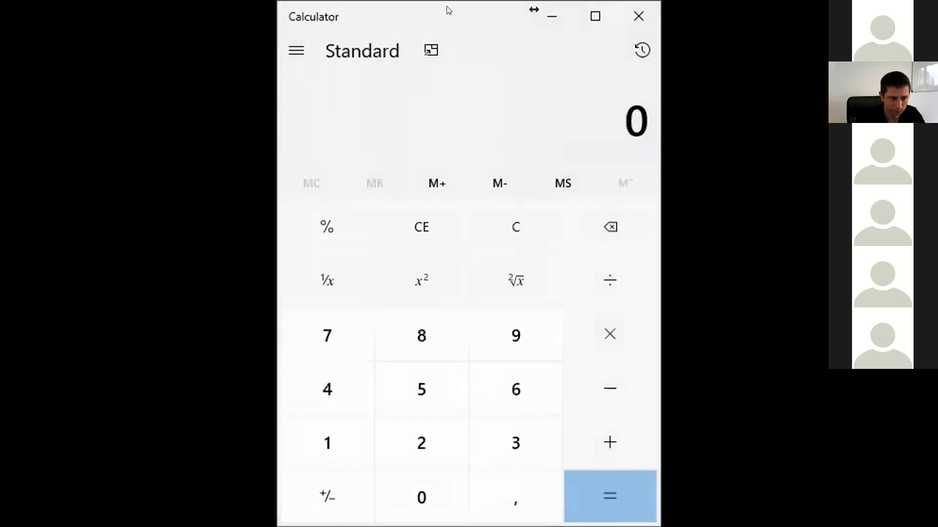
Switch to Calculator's Programmer mode and enter hexadecimal 2800 to read its binary form.
left_click(296, 51)
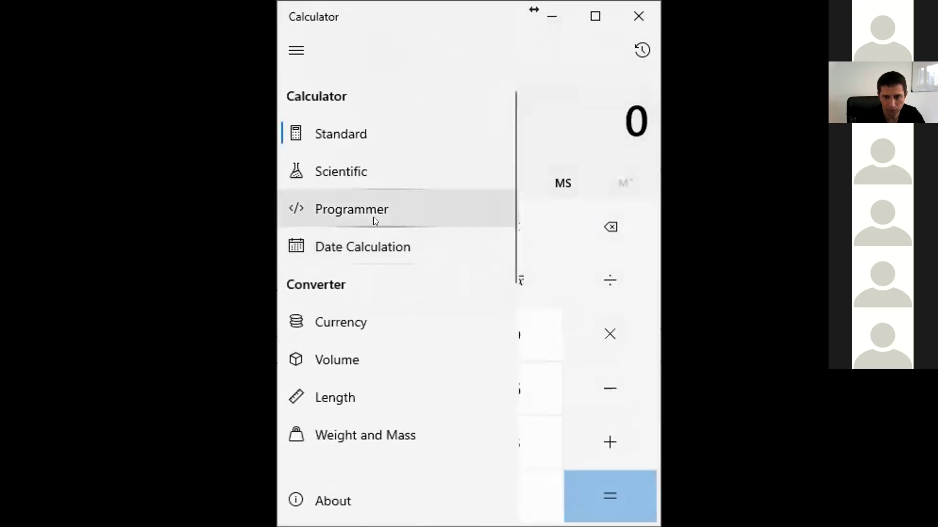
left_click(373, 208)
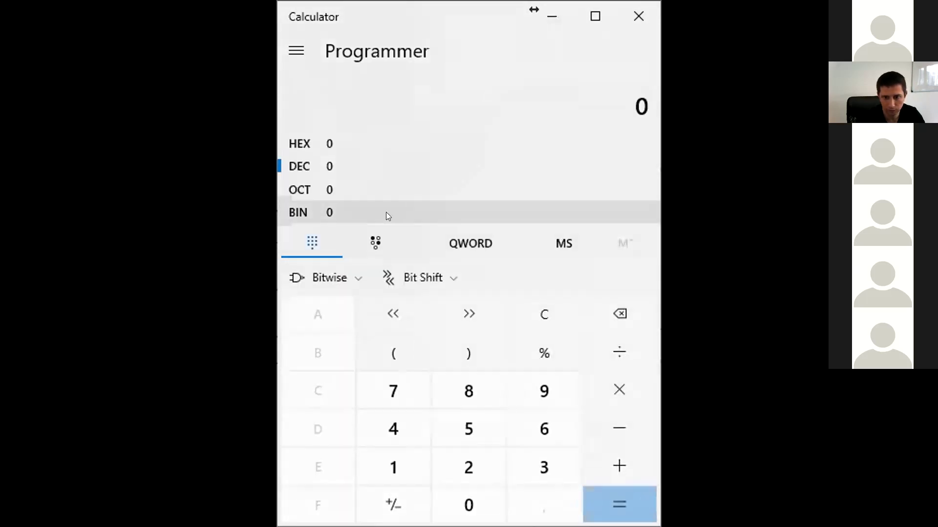
left_click(309, 142)
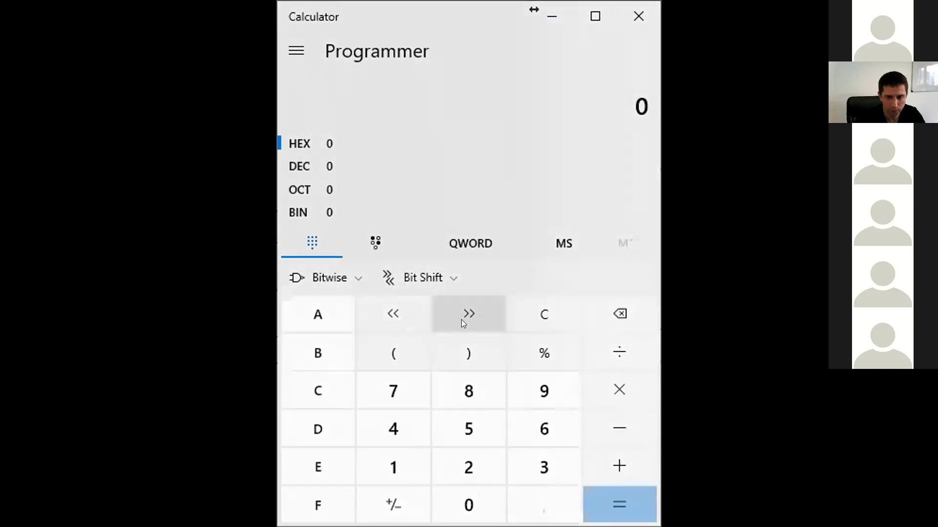
type("2800")
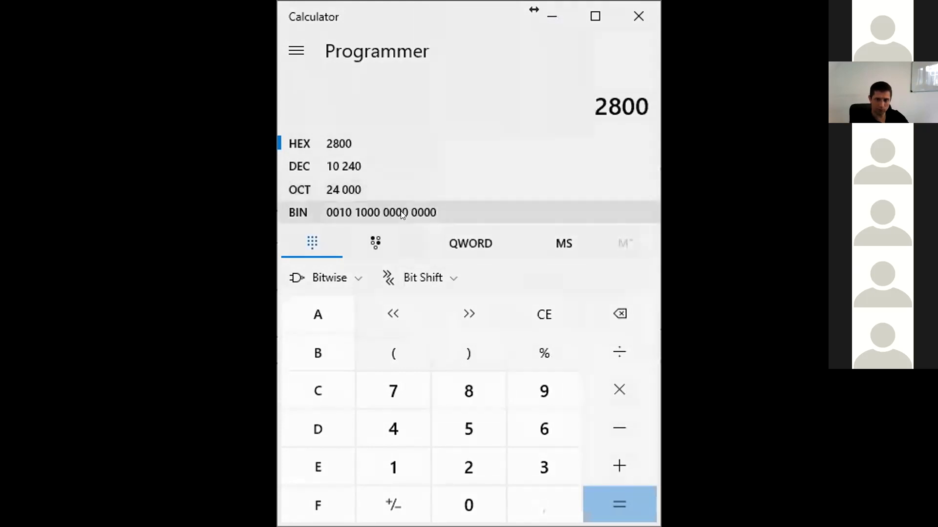
mouse_move(609, 97)
left_mouse_down()
mouse_move(592, 100)
mouse_move(620, 98)
left_mouse_up()
left_click(605, 96)
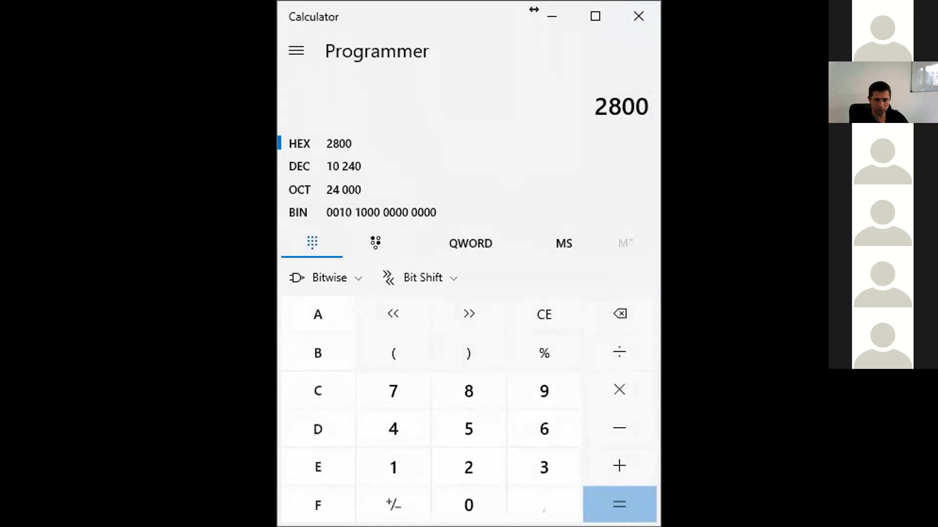
Consult the MASK slide, return to Visual Nand Reconstructor and apply the mask 3FF to the LBN markers.
key("alt+Tab")
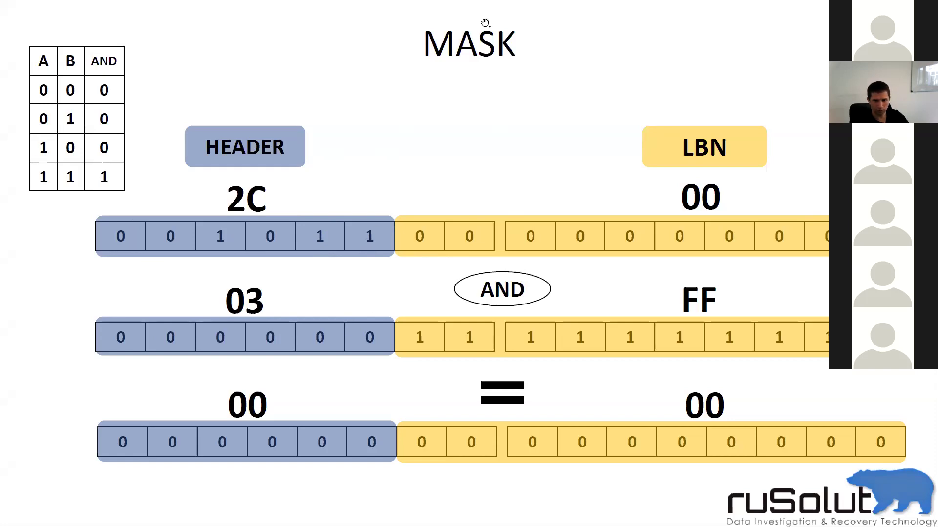
key("alt+Tab")
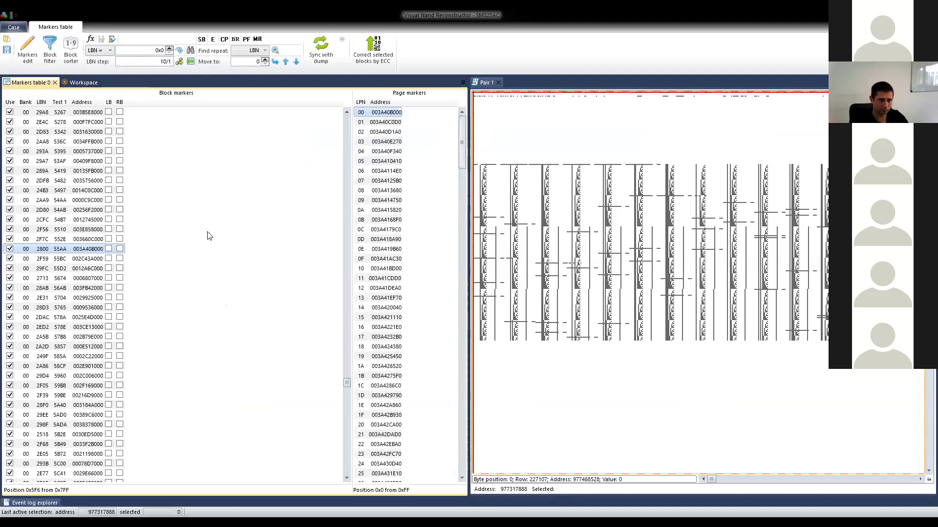
left_click(27, 49)
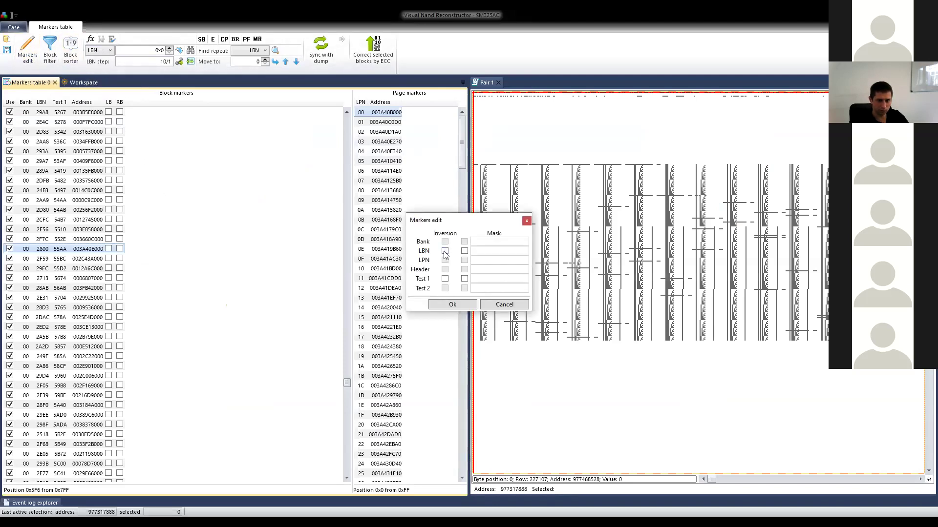
left_click(465, 250)
left_click(484, 252)
type("3ff")
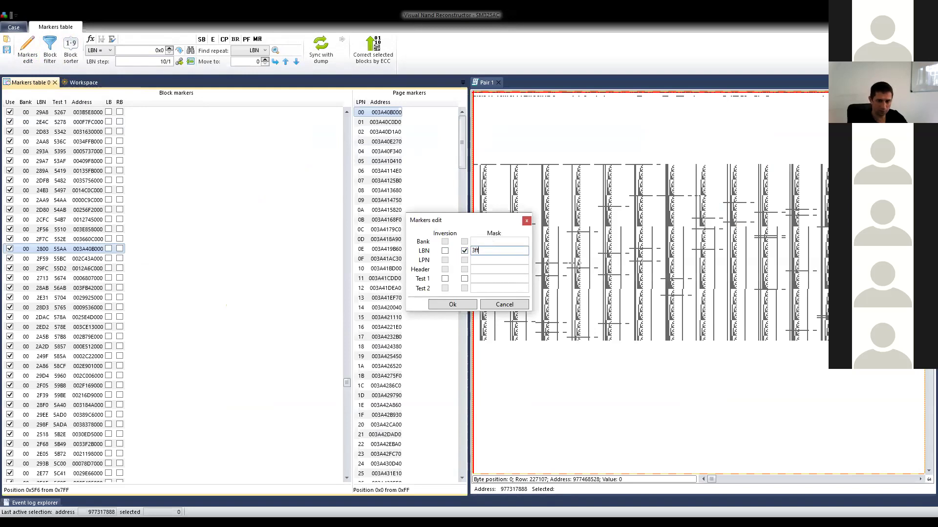
left_click(464, 305)
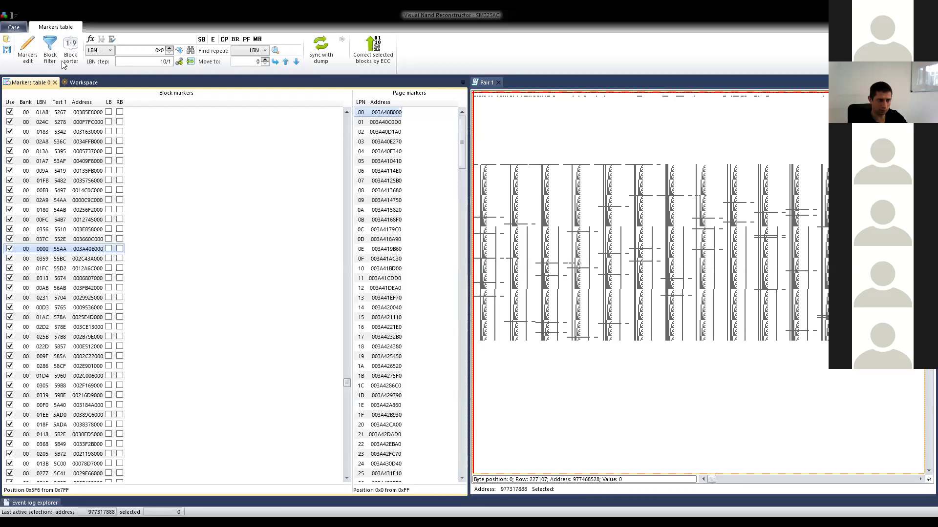
Re-sort the block markers in default order and examine the LBN 0000 entries and the transition to LBN 0001.
left_click(72, 49)
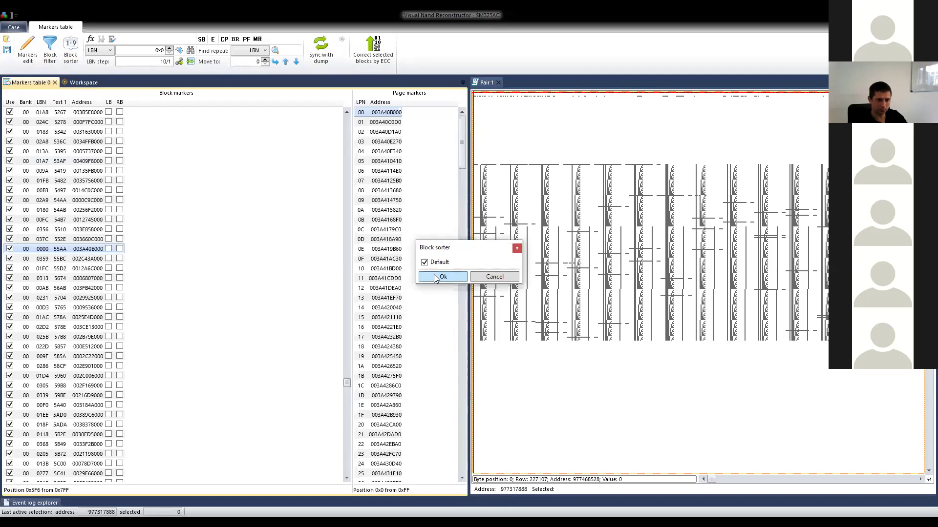
left_click(436, 277)
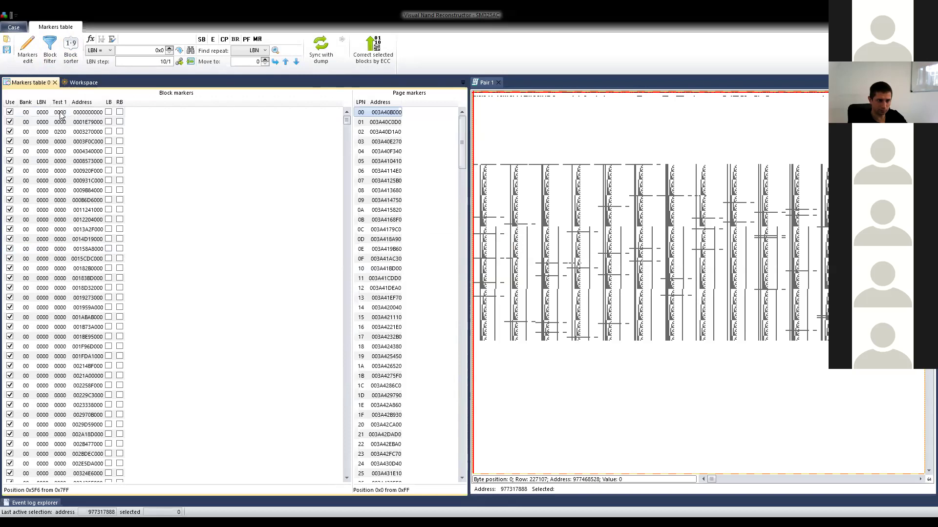
left_click(60, 114)
scroll(80, 205, "down", 16)
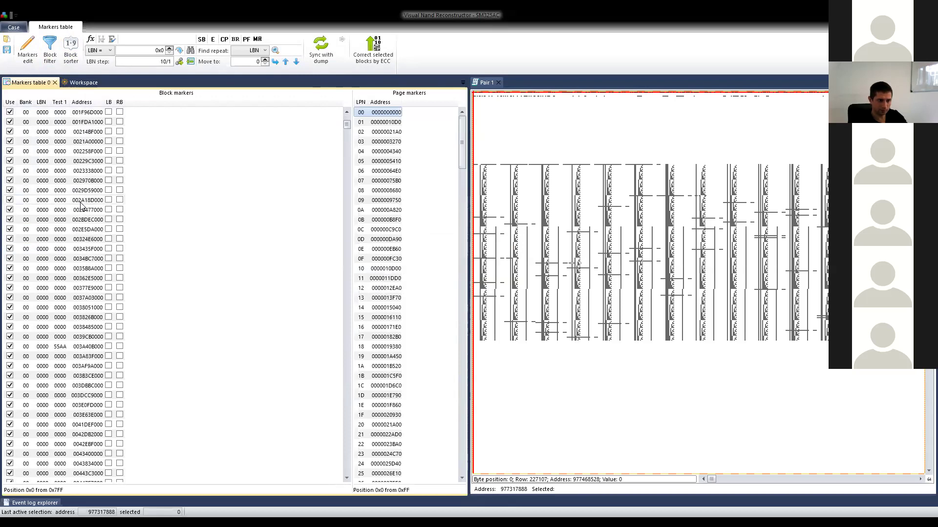
scroll(81, 205, "down", 15)
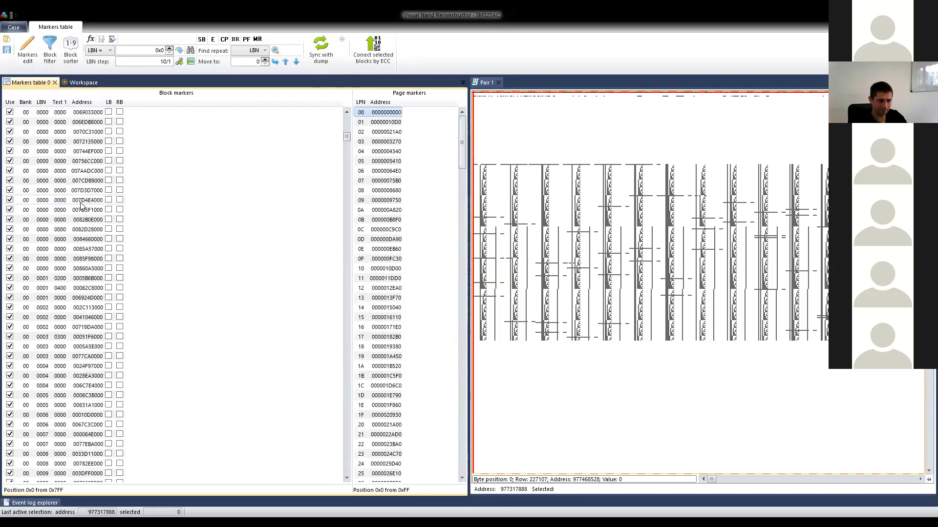
left_click(53, 278)
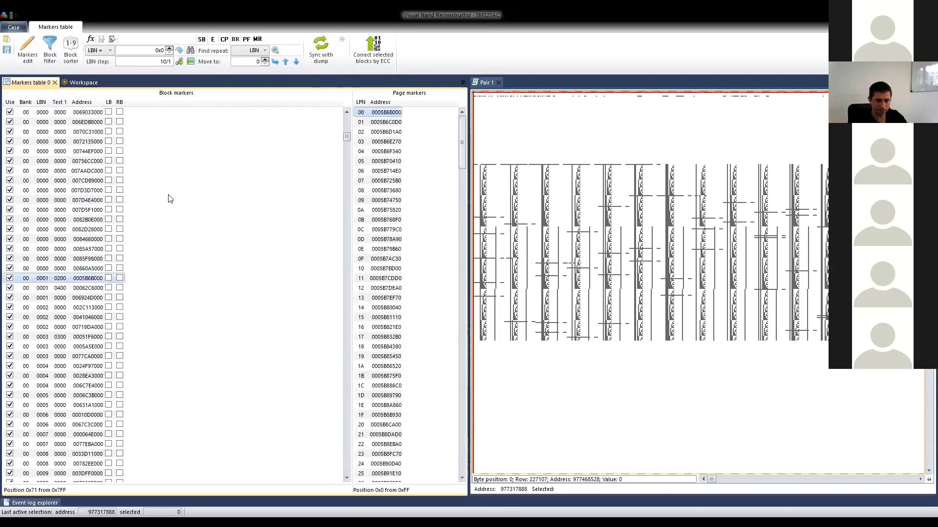
scroll(78, 190, "up", 10)
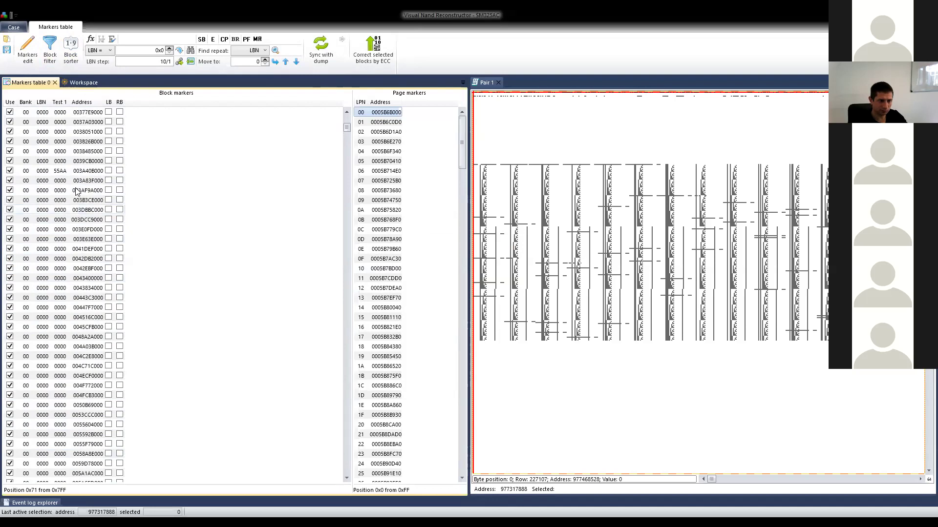
Examine the LBN sequence and Test 1 values of the sorted block markers from LBN 0000 to about LBN 00CF.
scroll(71, 195, "up", 5)
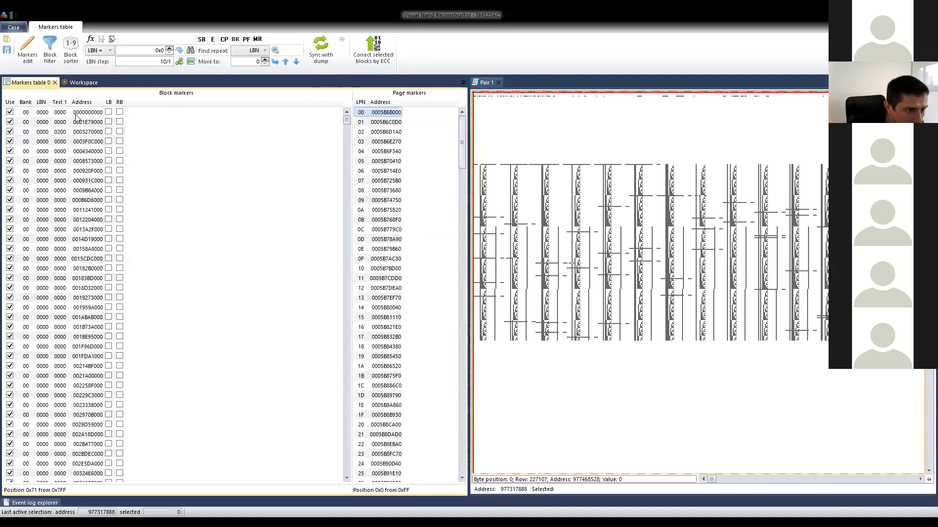
scroll(227, 180, "down", 4)
scroll(226, 179, "down", 10)
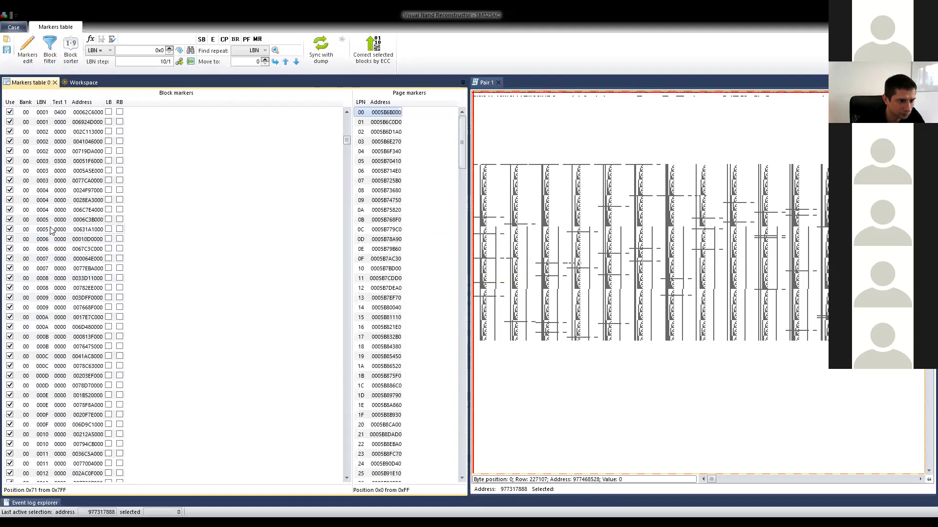
scroll(84, 392, "down", 11)
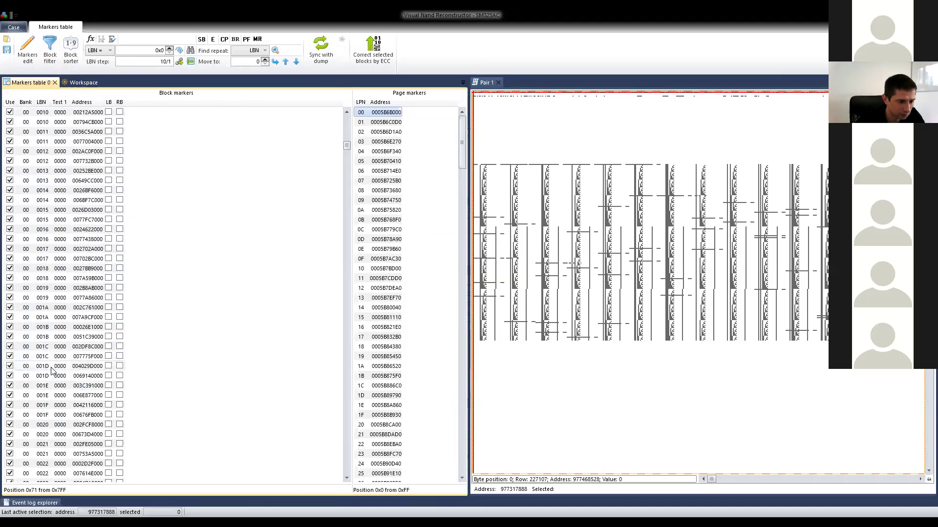
left_click_drag(347, 146, 347, 185)
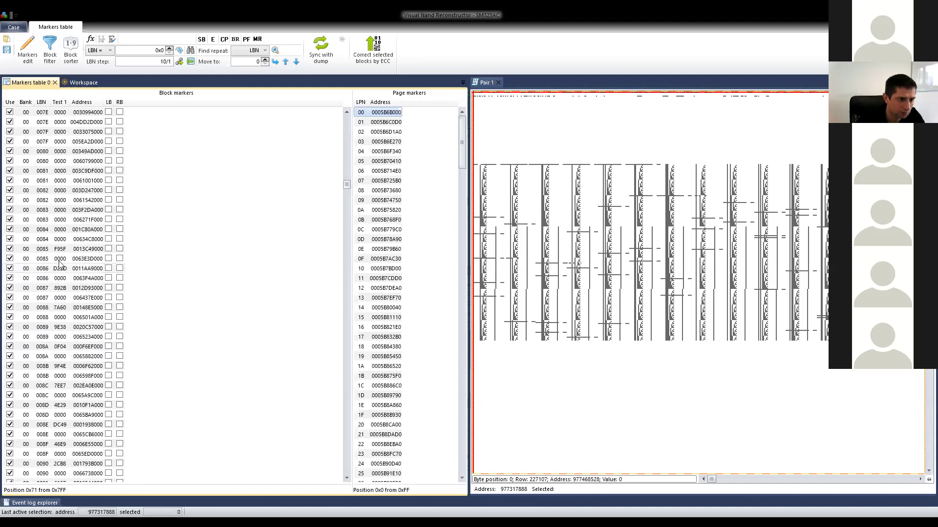
scroll(88, 282, "down", 7)
scroll(88, 282, "down", 20)
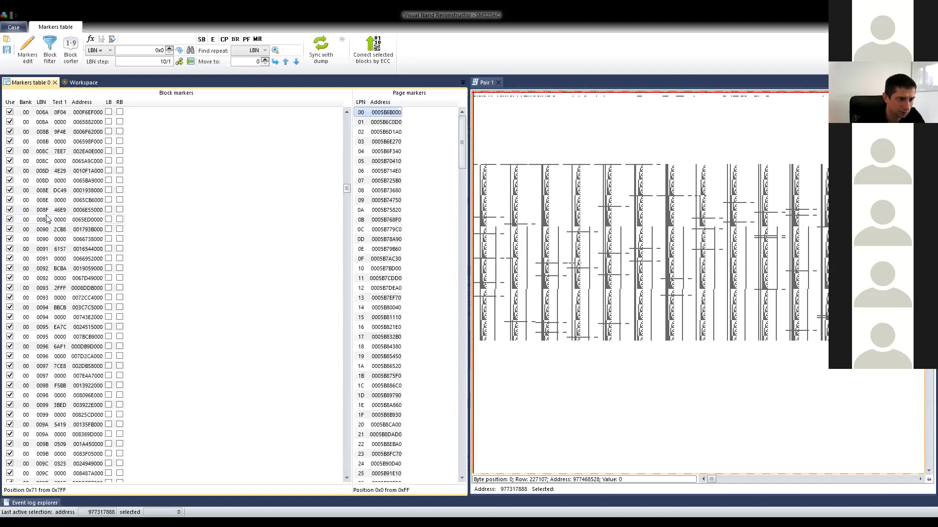
scroll(61, 223, "down", 7)
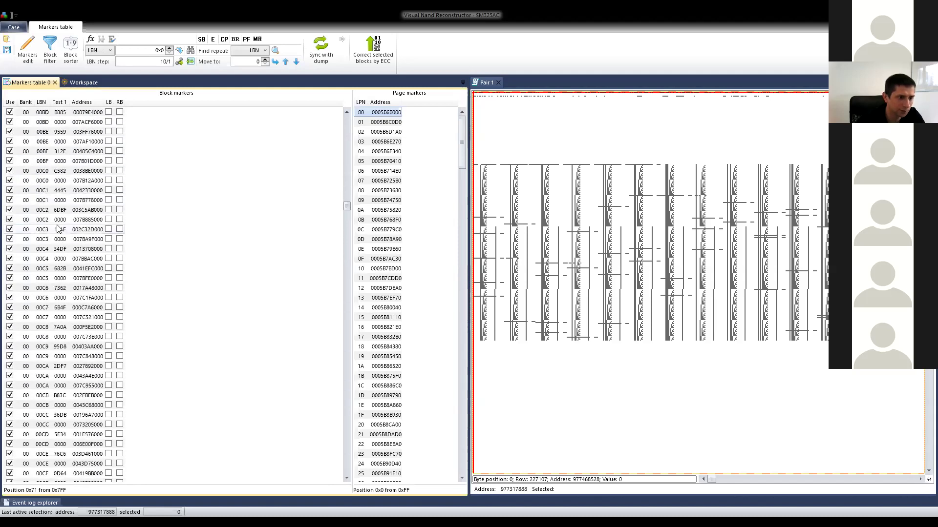
Compare the pairs of block markers that share an LBN, from LBN 00C1 to 00C3 and around LBN 00E1.
left_click(48, 190)
left_click(47, 200)
left_click(49, 191)
left_click(48, 200)
key("Down")
key("Down")
key("Down")
key("Down")
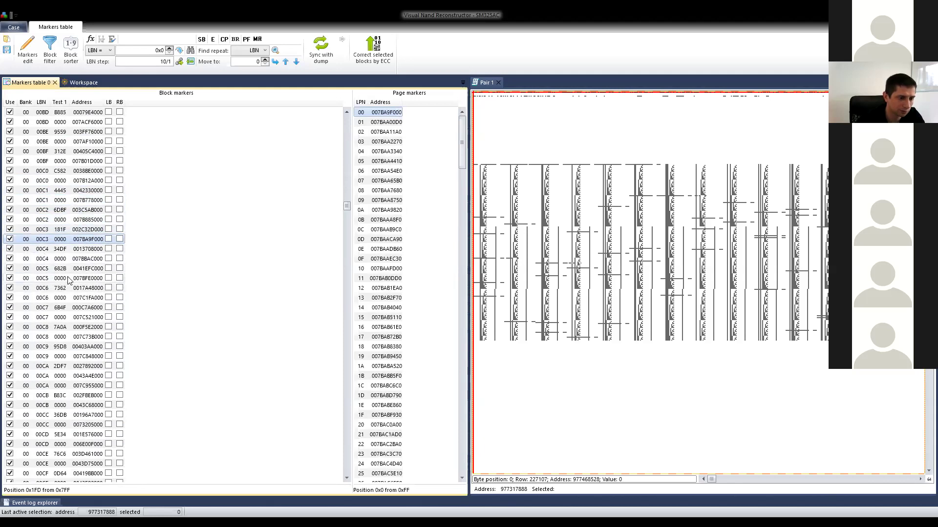
scroll(53, 337, "down", 12)
scroll(52, 268, "down", 6)
left_click(48, 268)
left_click(46, 278)
left_click(53, 306)
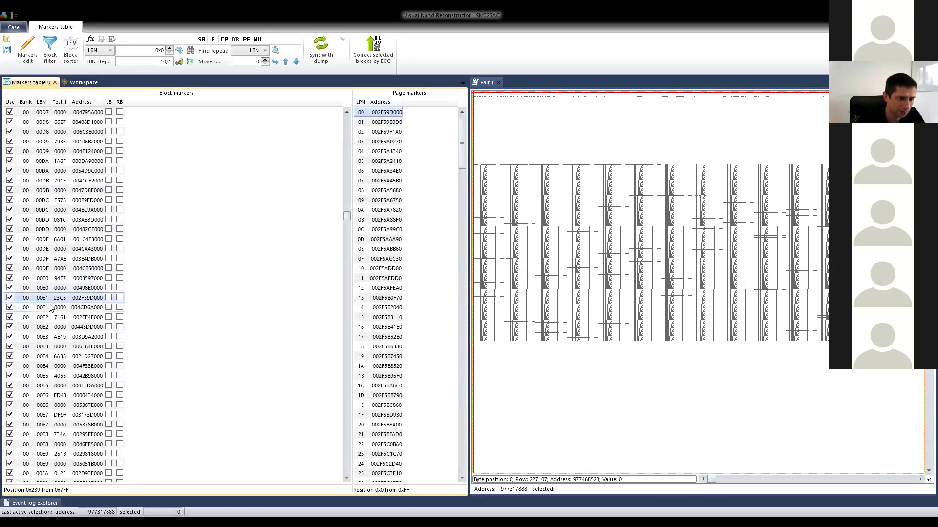
Review the markers table parameters in the workspace and inspect further paired block markers around LBN 00EF and LBN 0074.
left_click(83, 82)
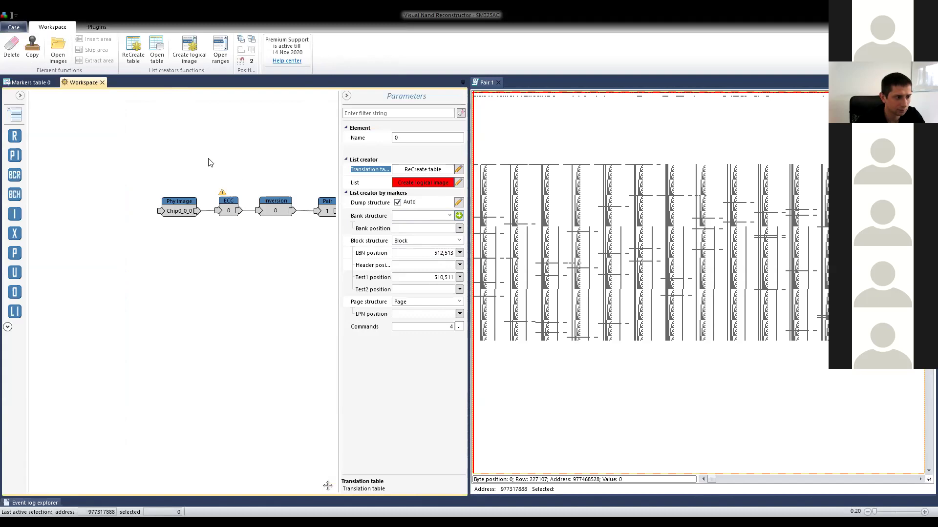
left_click(29, 83)
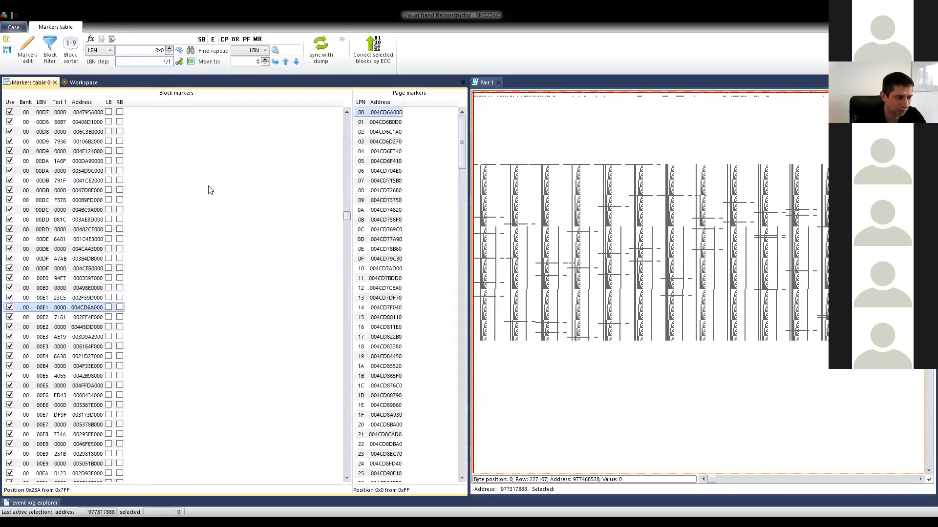
scroll(71, 222, "down", 12)
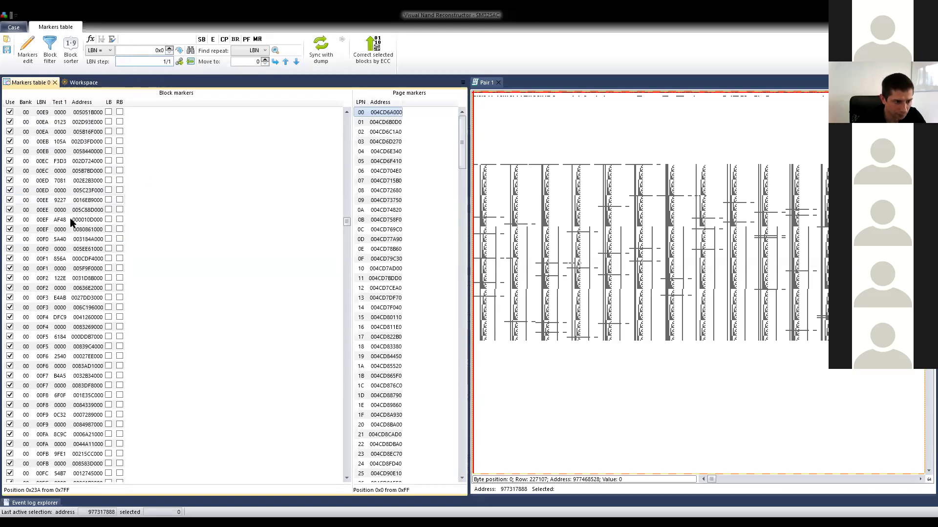
left_click(70, 219)
left_click_drag(347, 223, 346, 166)
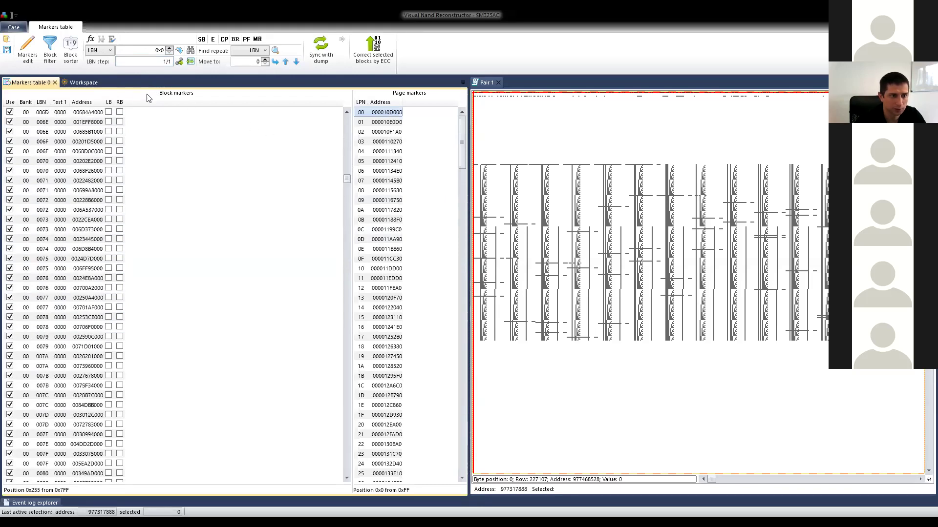
left_click(83, 82)
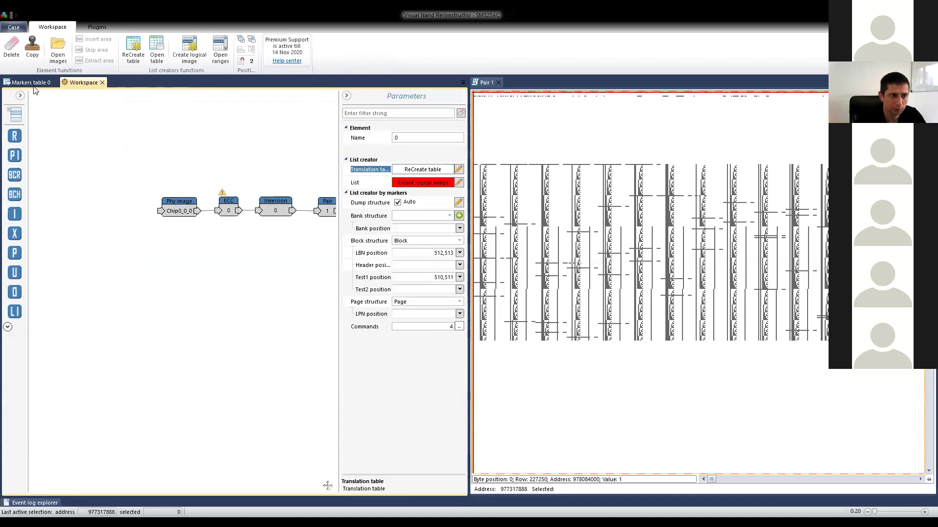
left_click(30, 82)
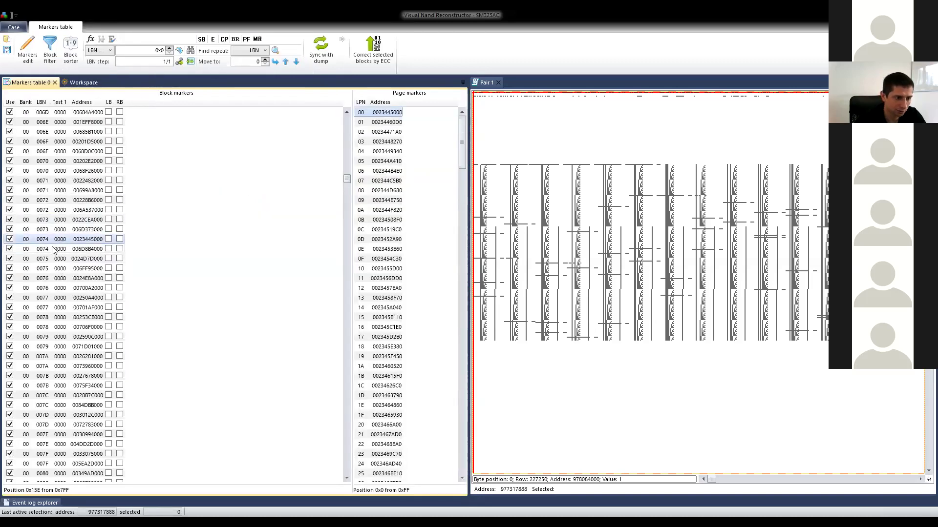
left_click(62, 239)
Add a bank structure named Bank with 2 banks to the markers table element and create its table again.
left_click(83, 82)
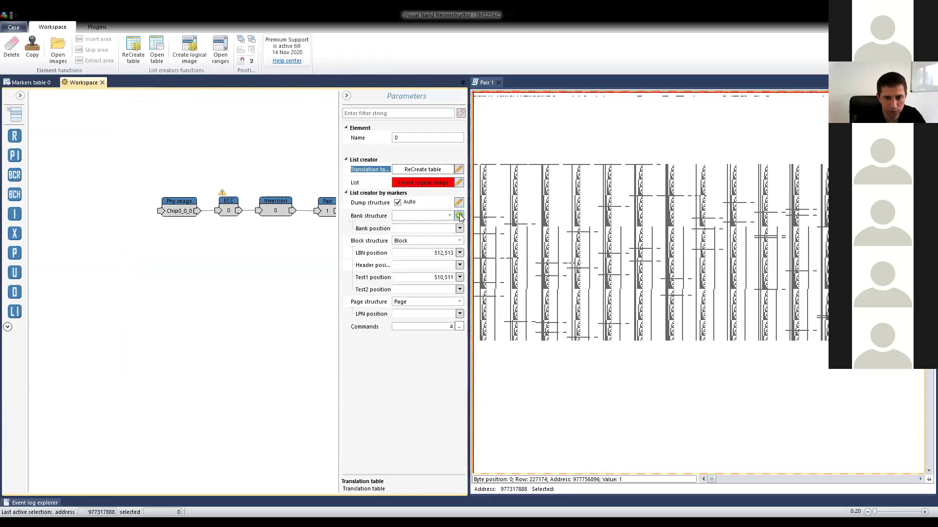
left_click(459, 216)
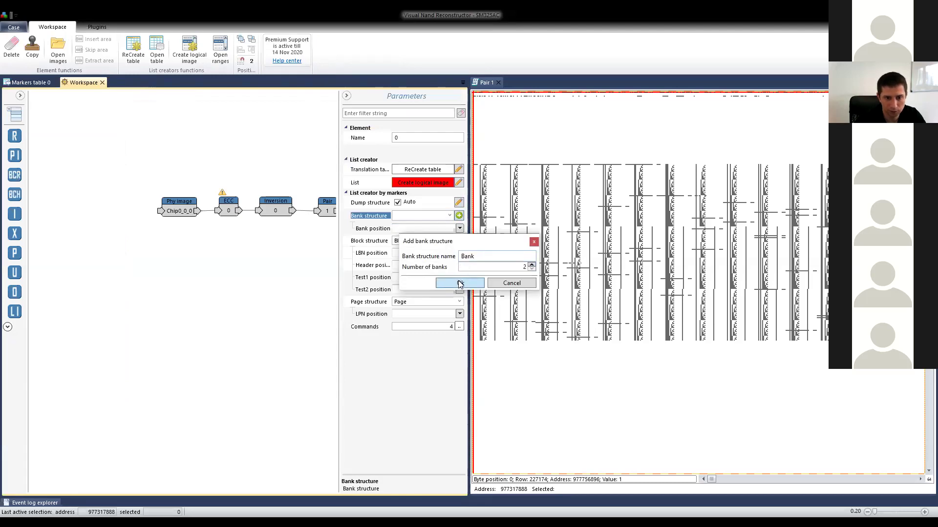
left_click(460, 283)
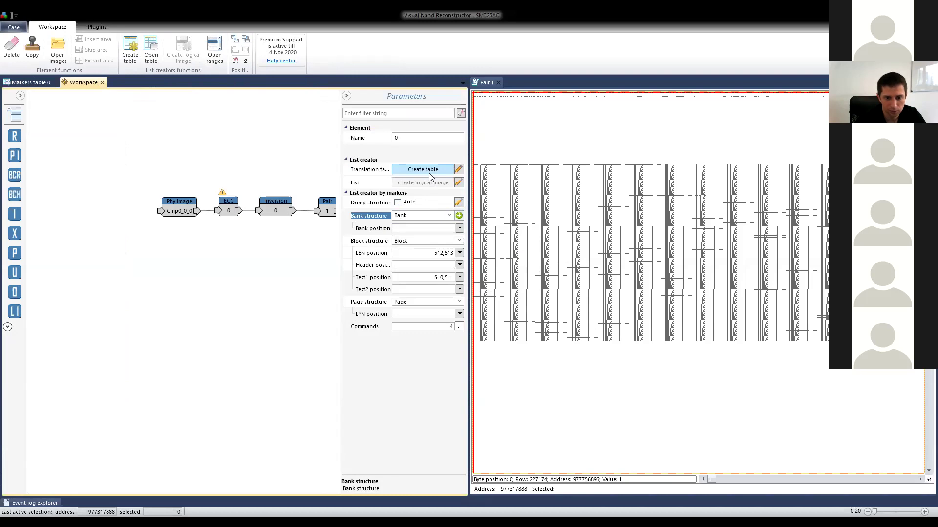
left_click(429, 174)
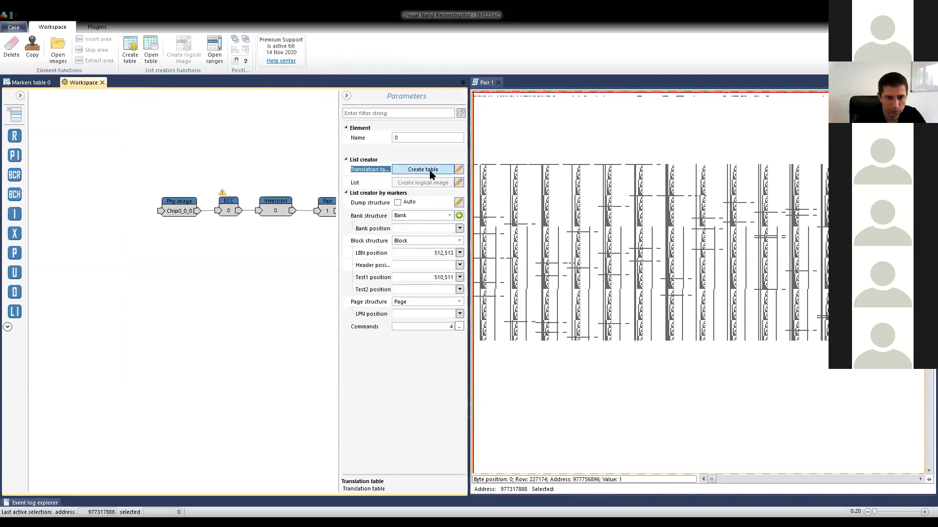
left_click(431, 174)
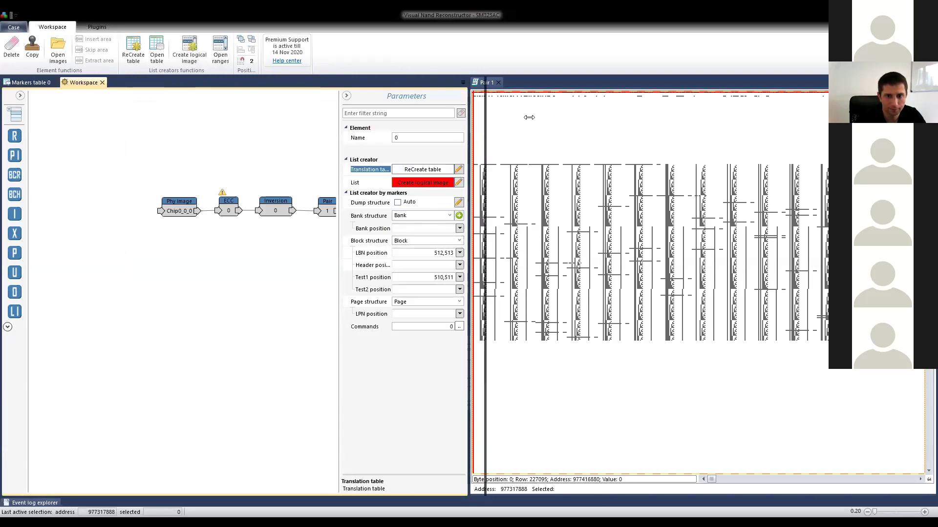
Widen the workspace area, open the markers table from its element and sort the block markers in default order.
left_click_drag(529, 117, 664, 117)
left_click(381, 280)
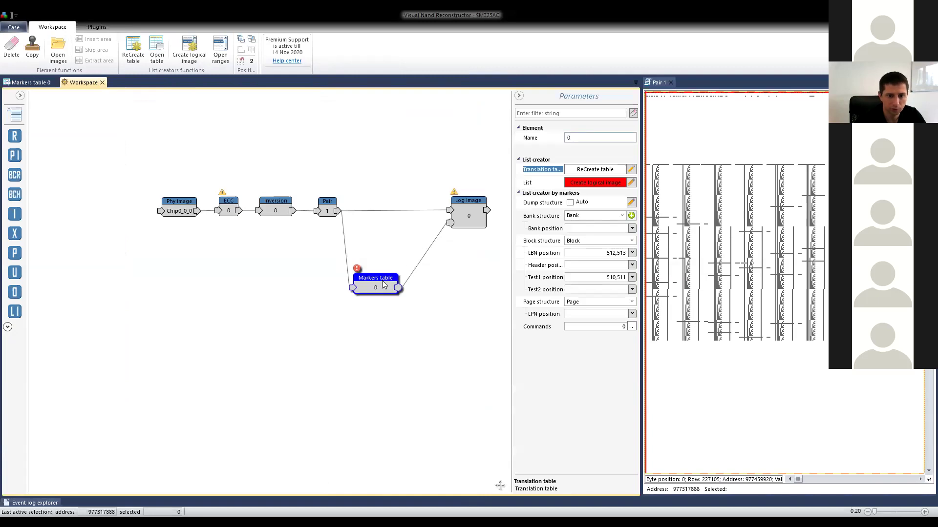
double_click(382, 280)
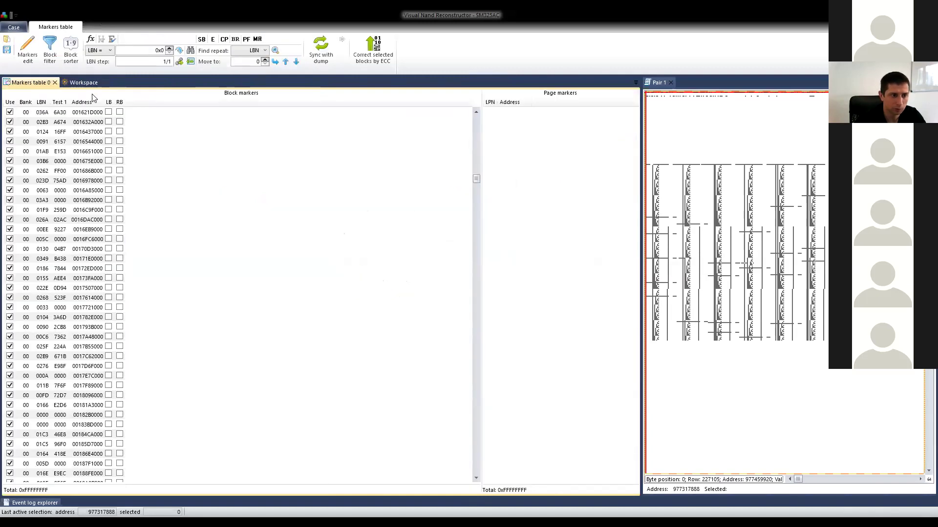
left_click(71, 58)
left_click(450, 275)
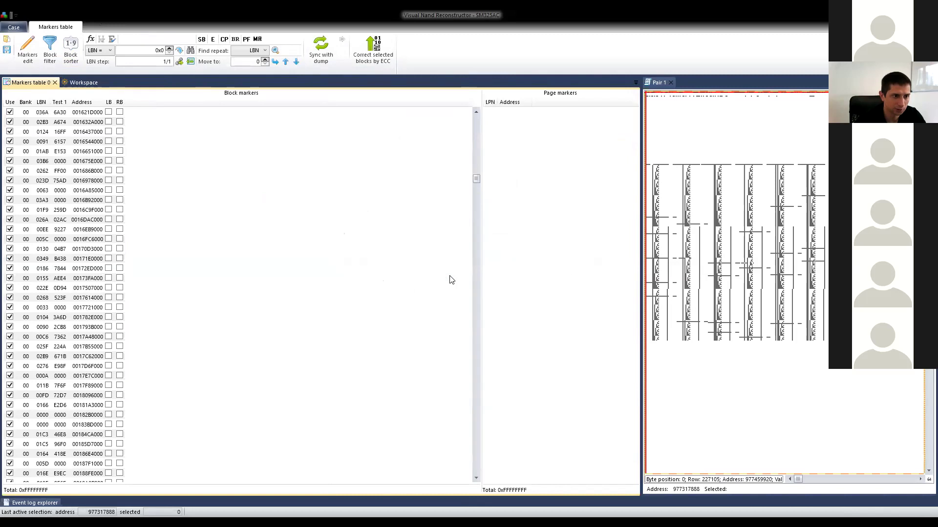
Look over the block markers near LBN 0003 to 0024 and check the LBN mask in the Markers edit settings.
left_click_drag(474, 179, 475, 132)
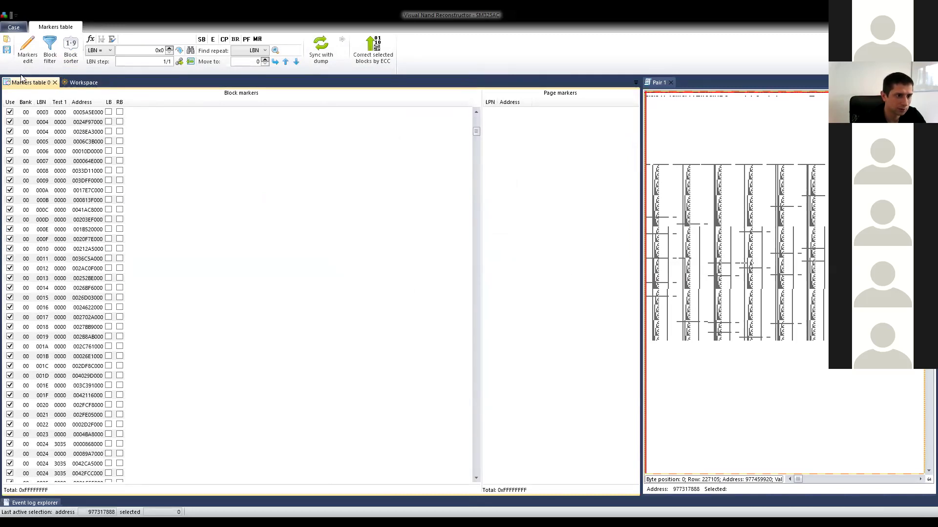
left_click(28, 52)
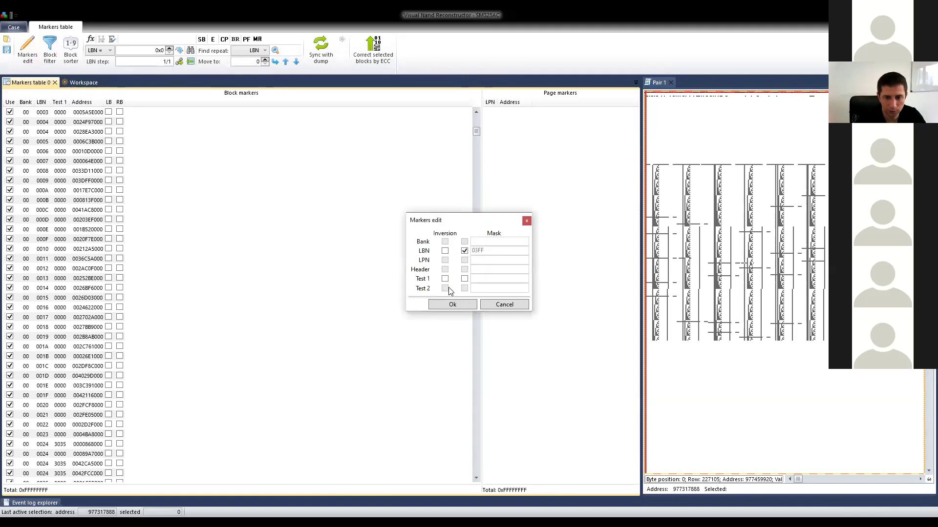
left_click(510, 304)
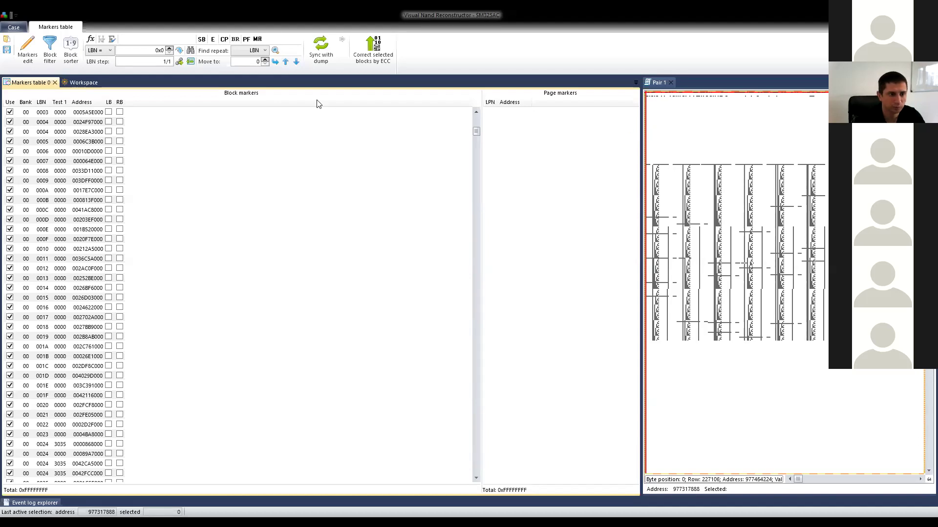
Set the markers table's header position to 512, discard the current table and create it again.
left_click(84, 84)
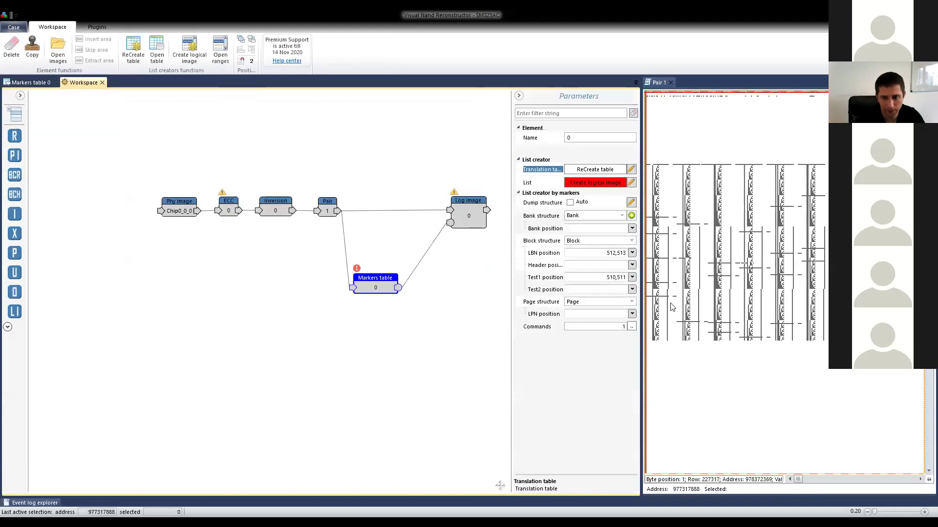
left_click(605, 264)
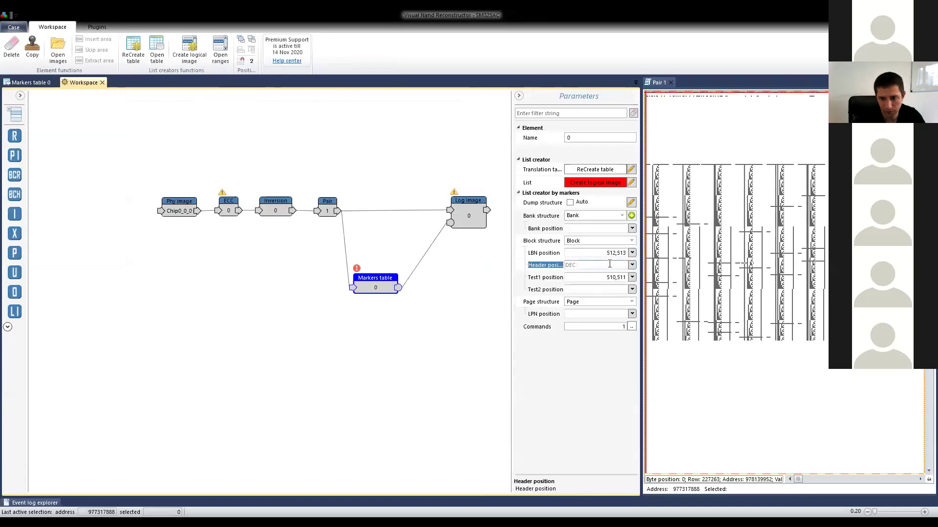
type("5")
key("Return")
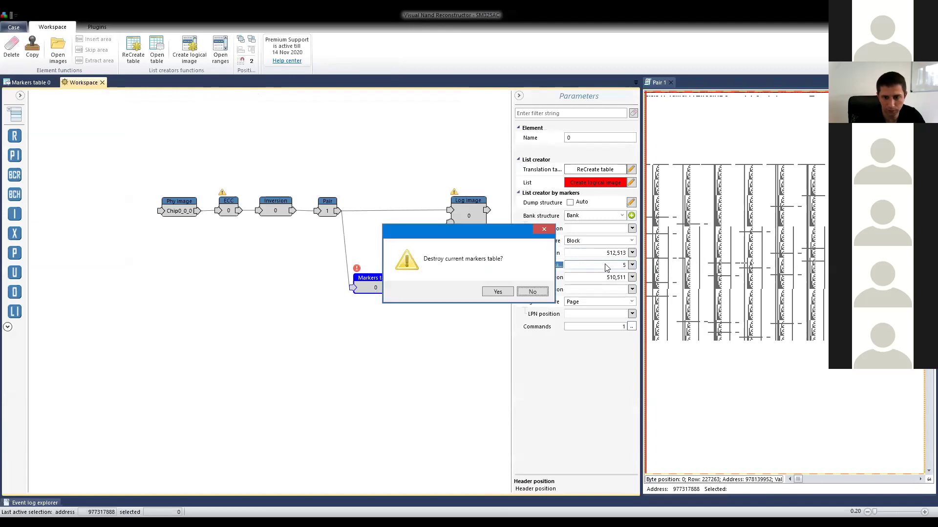
left_click(501, 292)
type("12")
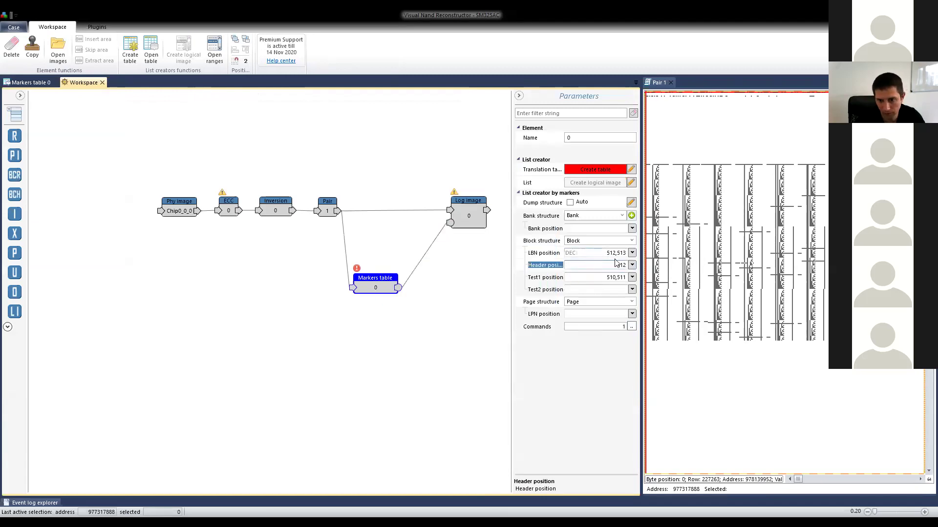
left_click(595, 169)
left_click(595, 169)
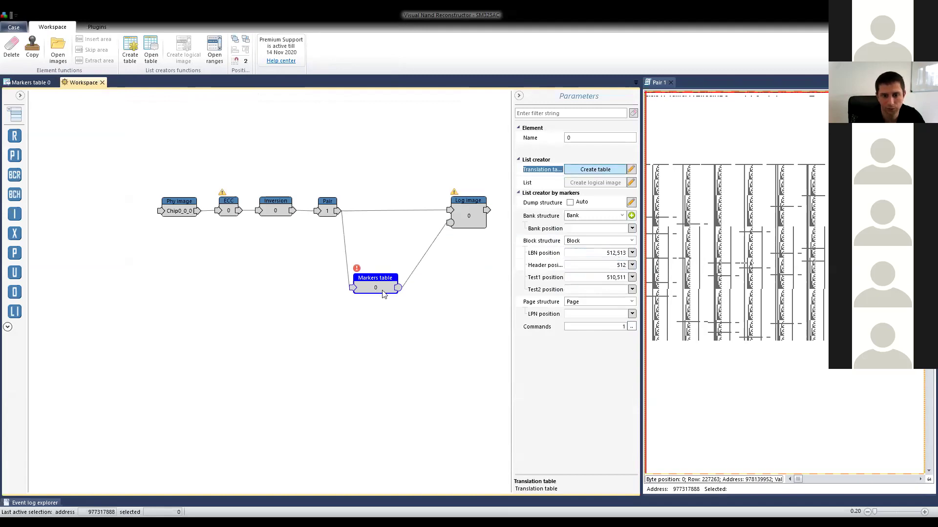
Open the table with the Header column, sort its block markers in default order and examine the Header values of repeated LBNs.
double_click(374, 282)
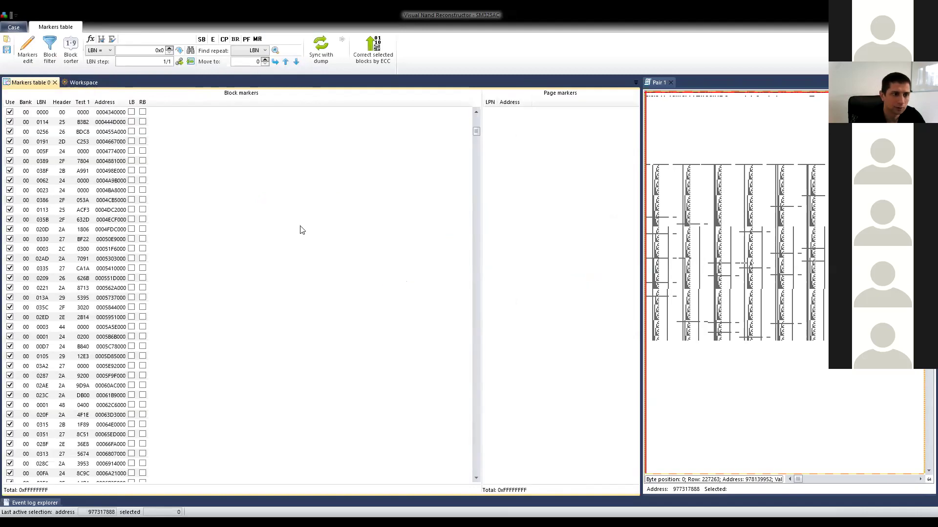
left_click(75, 54)
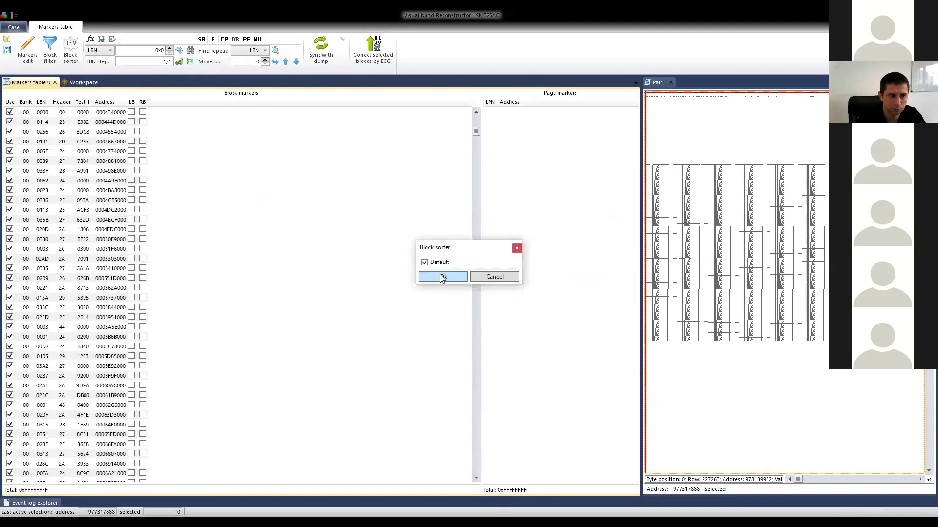
left_click(442, 277)
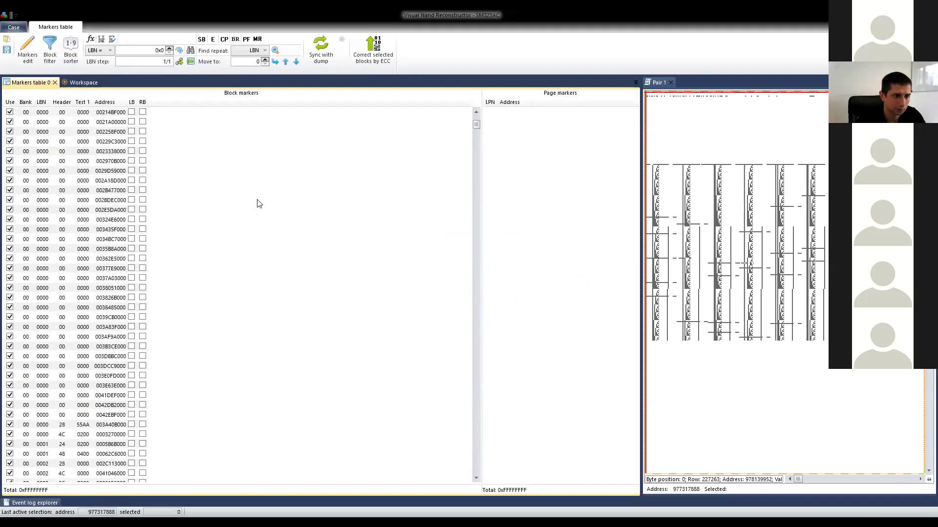
scroll(321, 173, "down", 10)
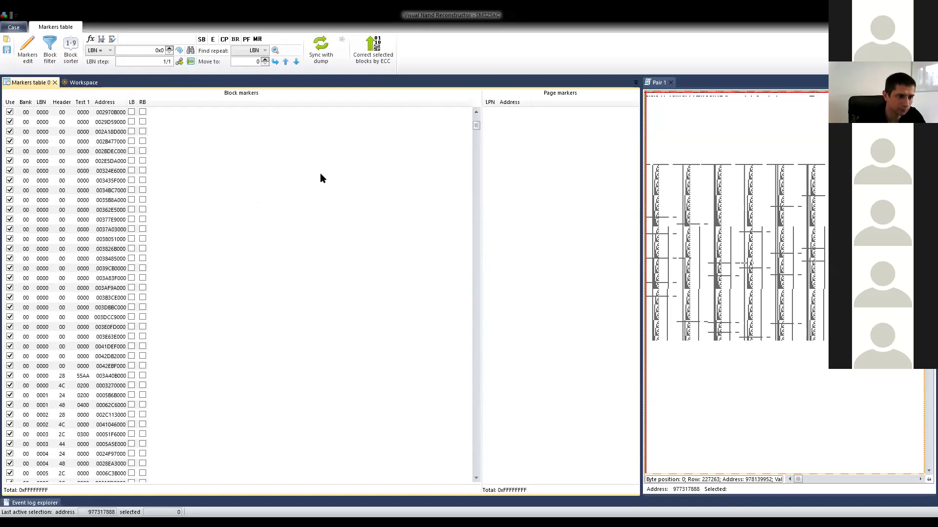
scroll(320, 181, "up", 1)
scroll(319, 182, "down", 4)
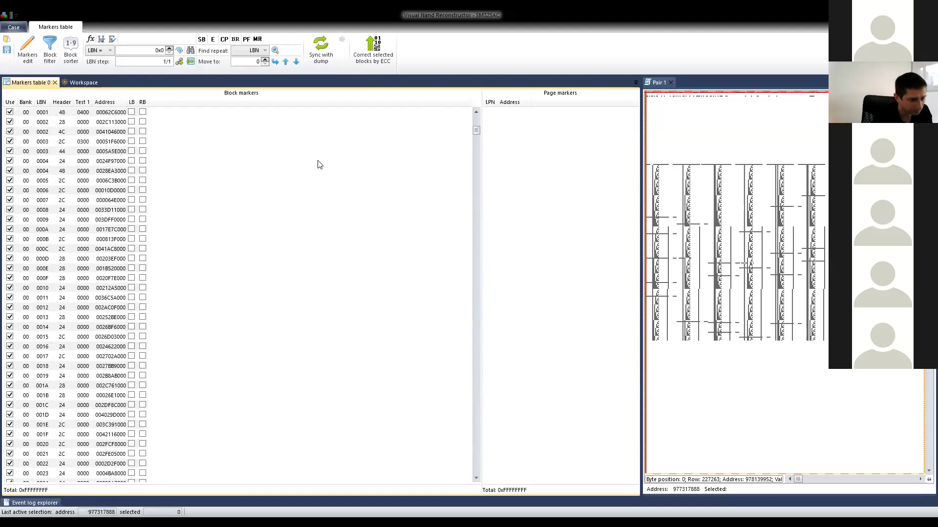
Look through the LBN-sorted block markers from 0001 to about 01AA and compare their Header and Test 1 values.
scroll(254, 163, "down", 7)
scroll(253, 163, "up", 6)
scroll(74, 132, "down", 15)
scroll(71, 145, "down", 20)
scroll(70, 145, "down", 11)
scroll(74, 167, "down", 20)
scroll(70, 171, "down", 20)
scroll(70, 181, "down", 4)
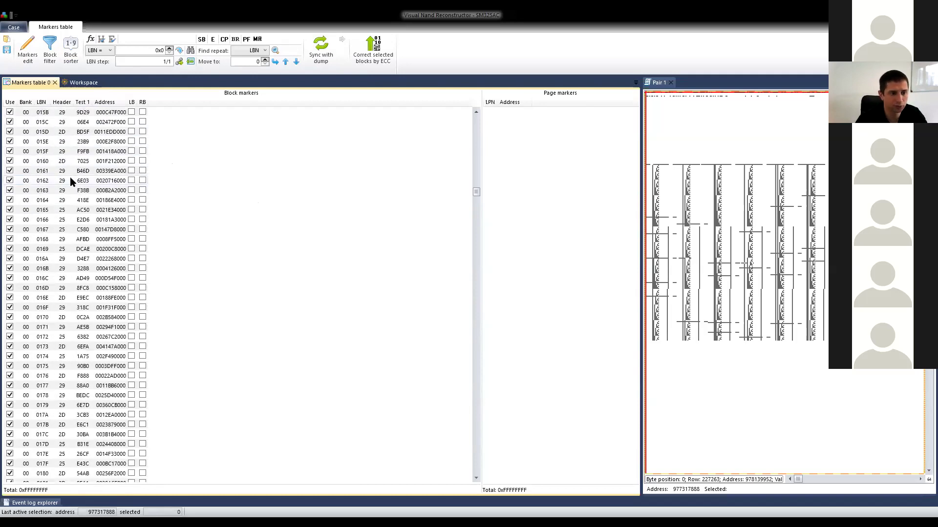
scroll(68, 201, "down", 10)
scroll(67, 205, "down", 4)
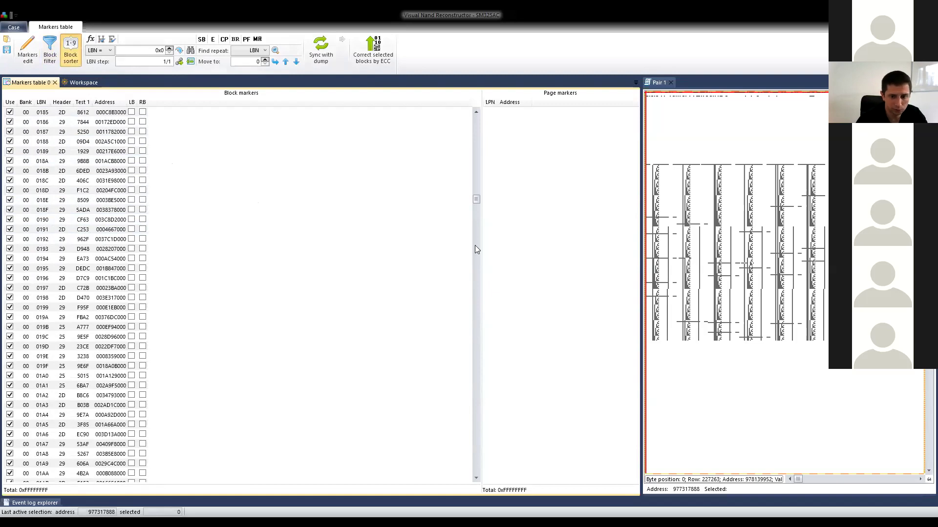
Sort the block markers by a custom order with Header instead of LBN as the third sort field.
left_click(437, 264)
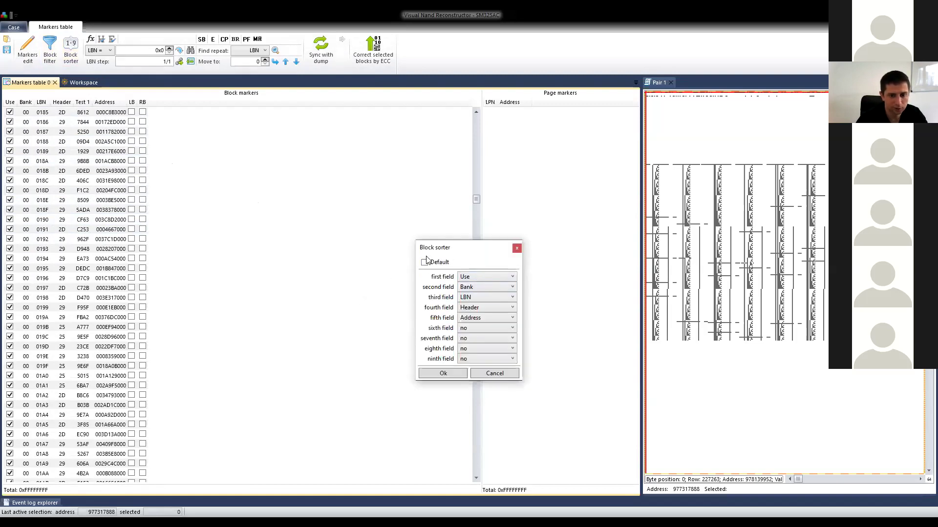
left_click(467, 298)
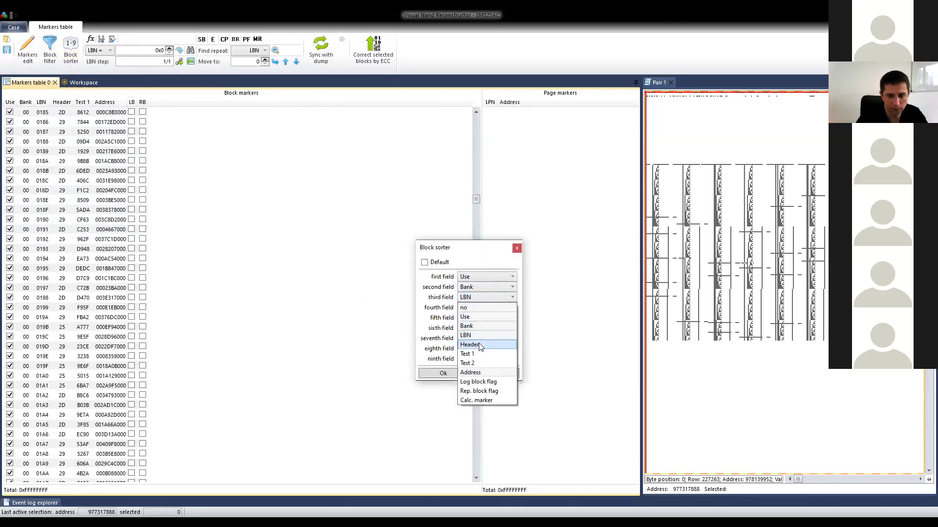
left_click(478, 346)
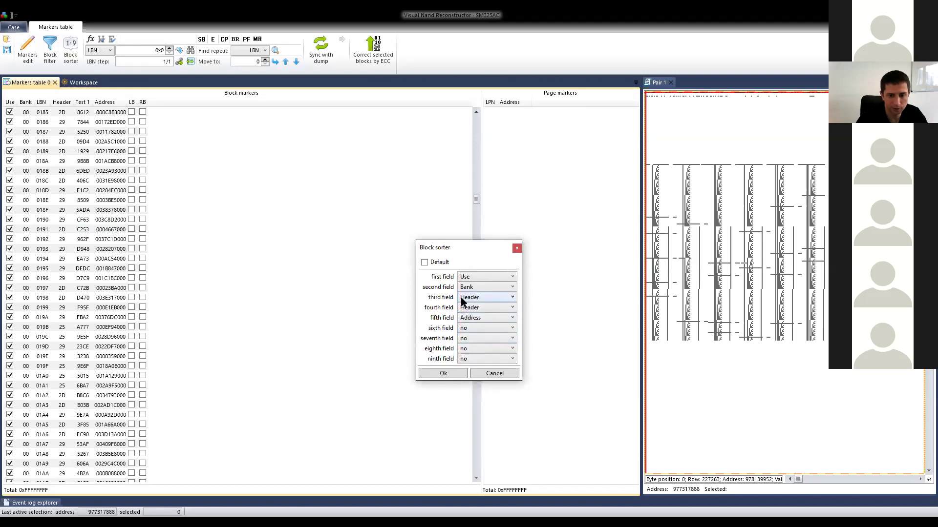
left_click(443, 373)
Examine the Header-sorted block markers of bank 00 for the range of valid Header values and the outliers beyond it.
left_click_drag(474, 117, 478, 129)
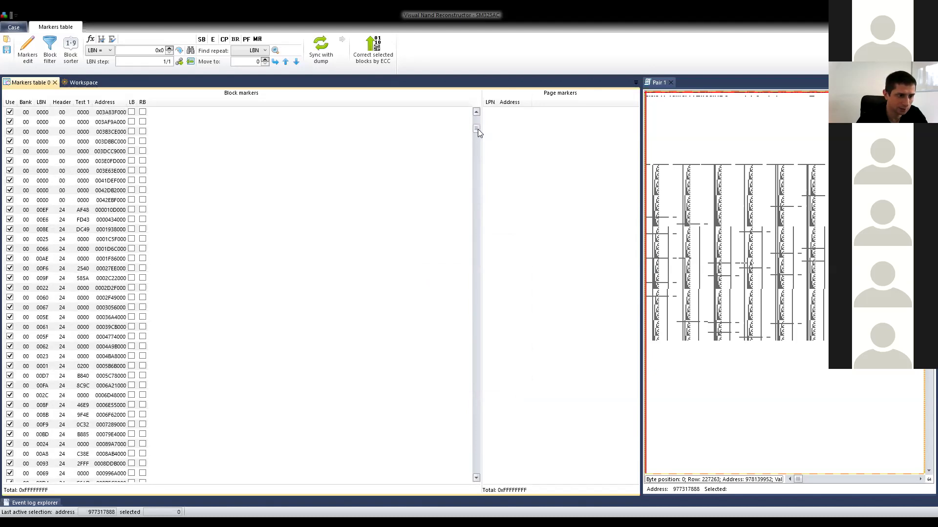
left_click(55, 212)
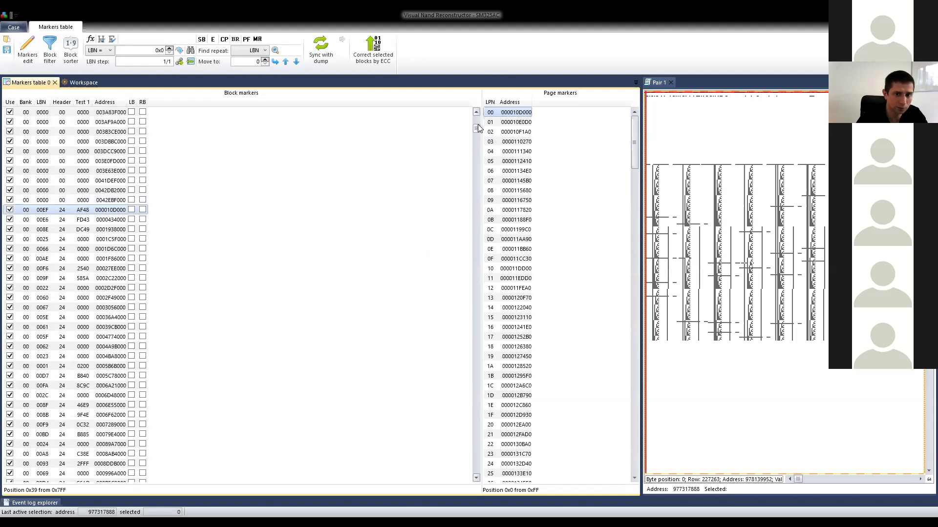
left_click(477, 147)
left_click_drag(477, 147, 491, 297)
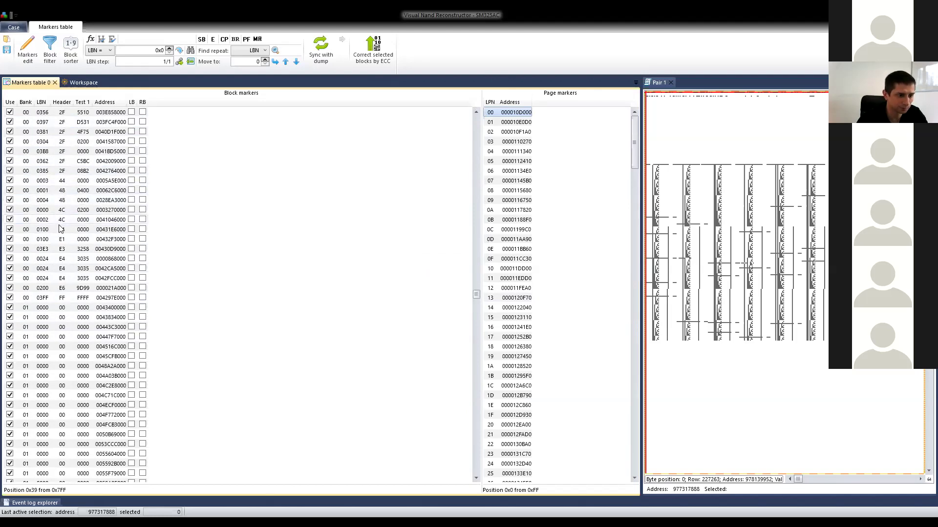
scroll(68, 244, "up", 20)
scroll(67, 219, "down", 5)
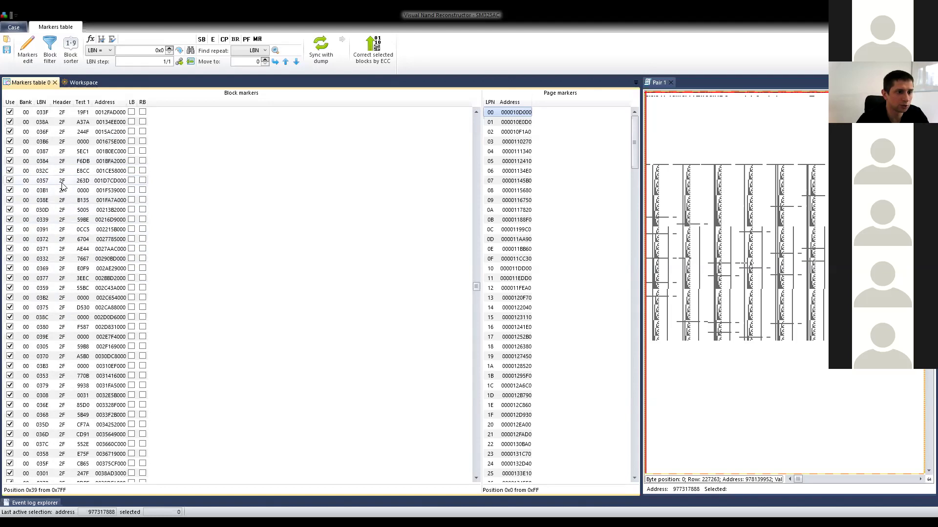
scroll(65, 183, "down", 1)
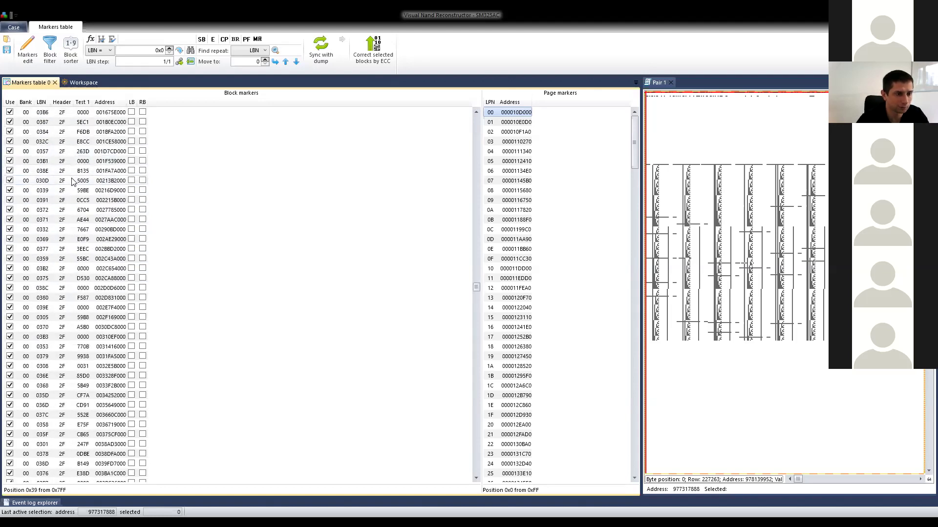
scroll(72, 182, "up", 5)
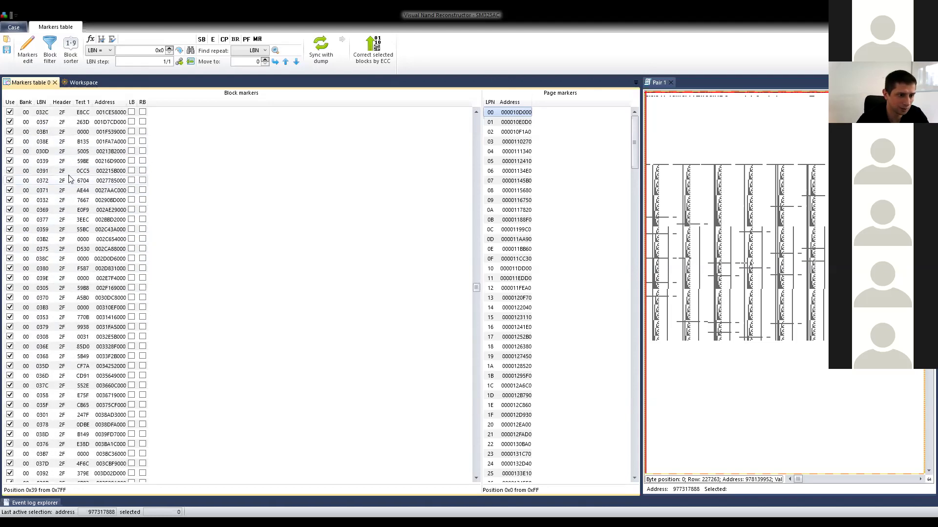
left_click_drag(475, 284, 472, 285)
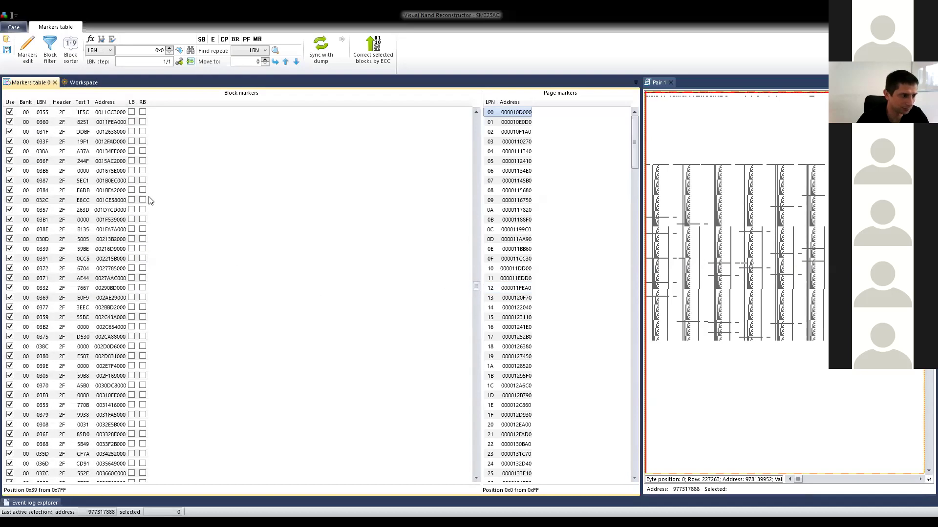
scroll(104, 215, "down", 13)
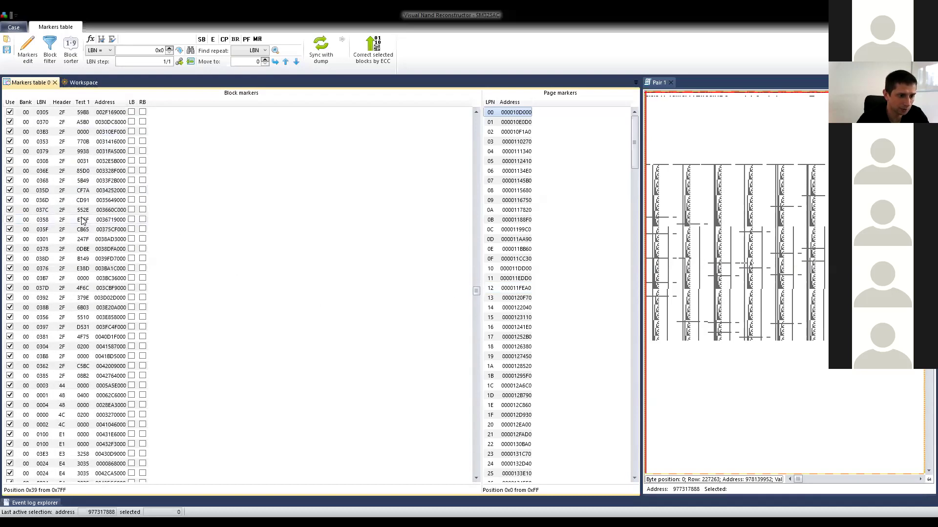
scroll(82, 221, "down", 1)
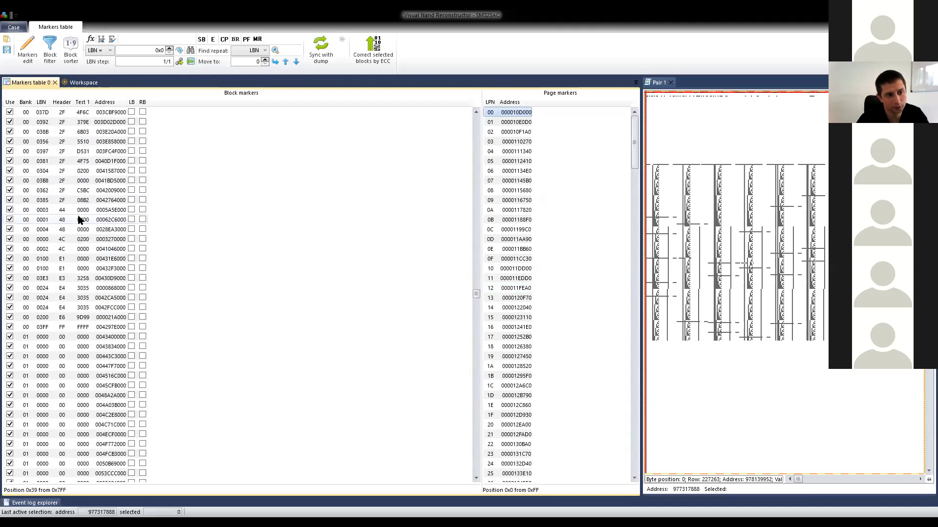
scroll(78, 220, "up", 7)
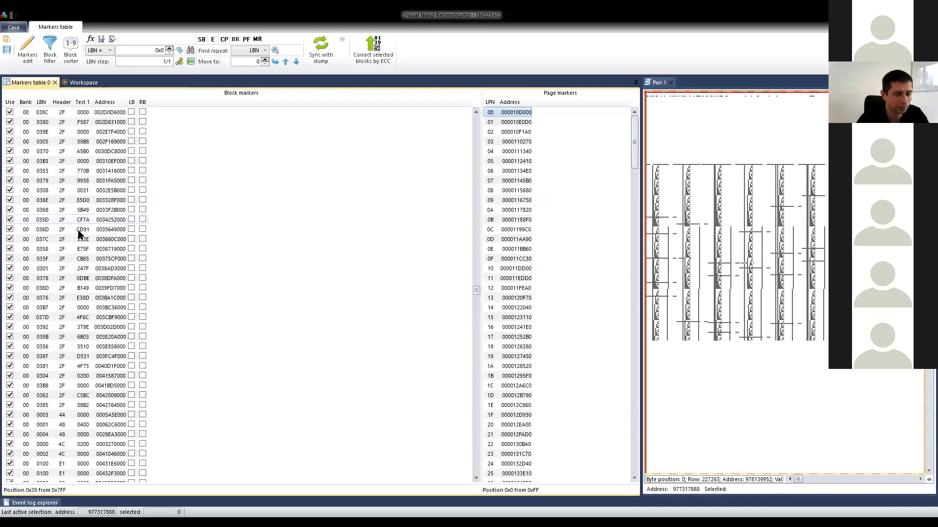
scroll(474, 290, "up", 8)
left_click_drag(480, 218, 472, 106)
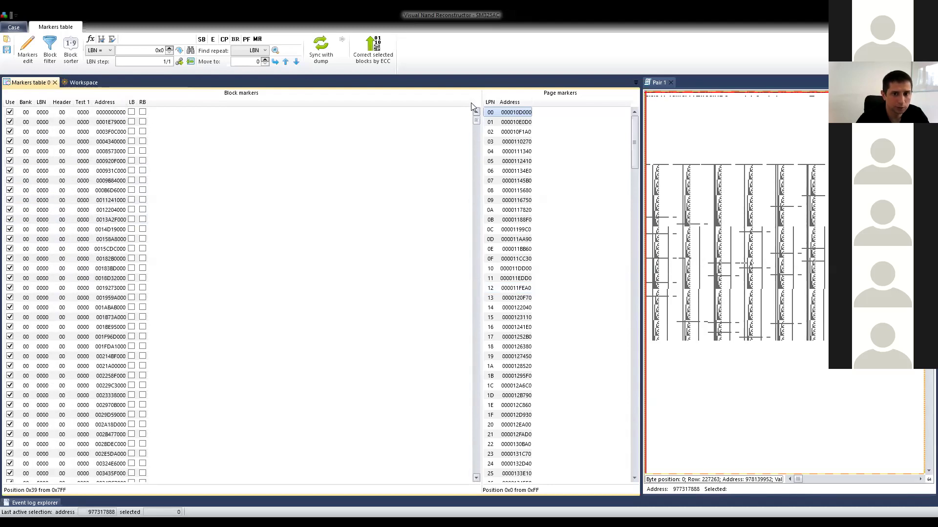
Filter the block markers by Header with the hexadecimal range 24 to 2F and check which blocks stay in use.
left_click(49, 48)
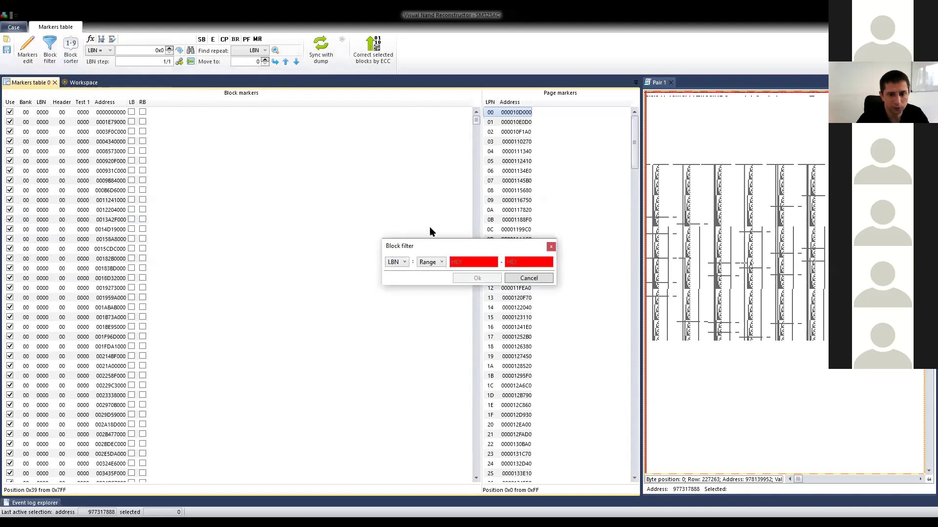
left_click(404, 264)
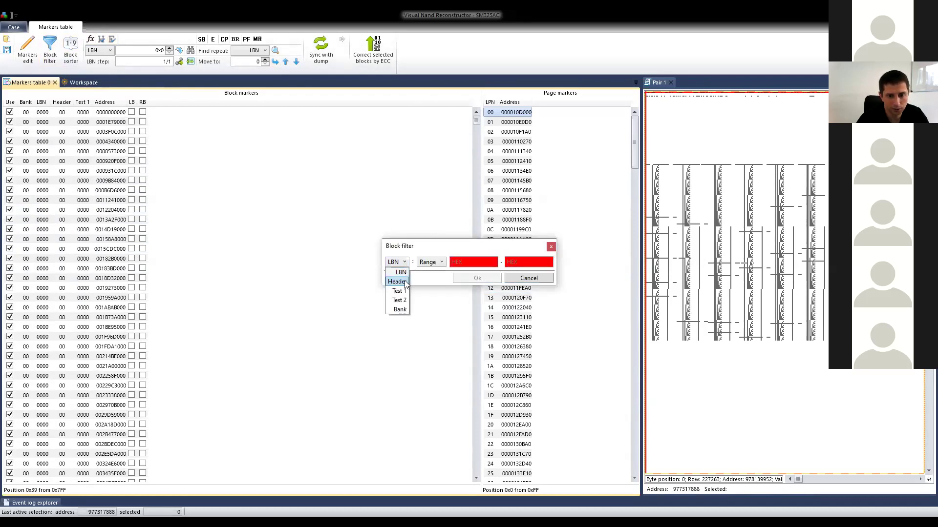
left_click(398, 282)
left_click(438, 263)
left_click(477, 259)
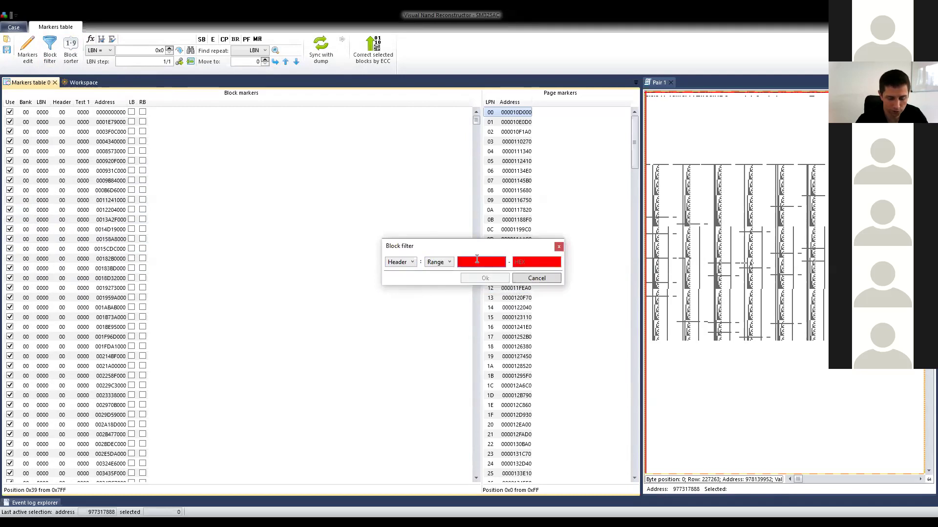
type("24")
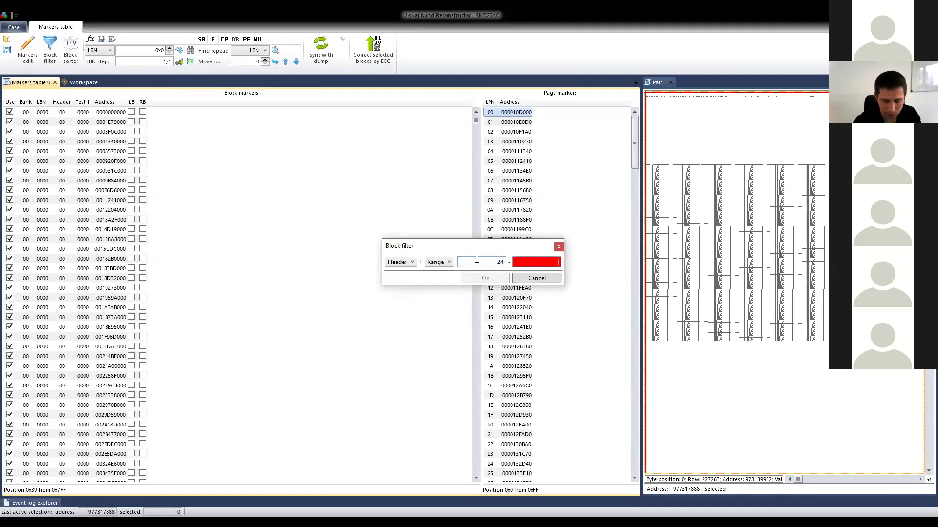
key("Tab")
type("2f")
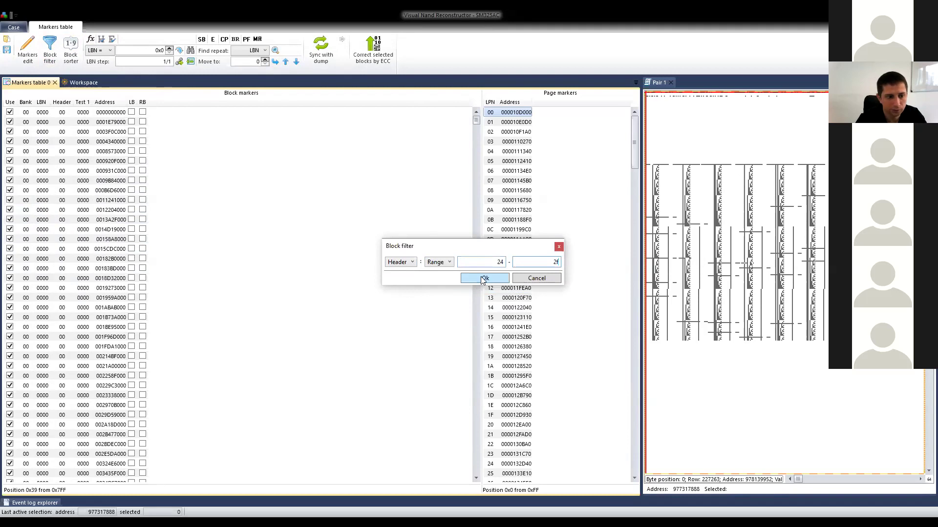
left_click(483, 278)
scroll(244, 215, "down", 13)
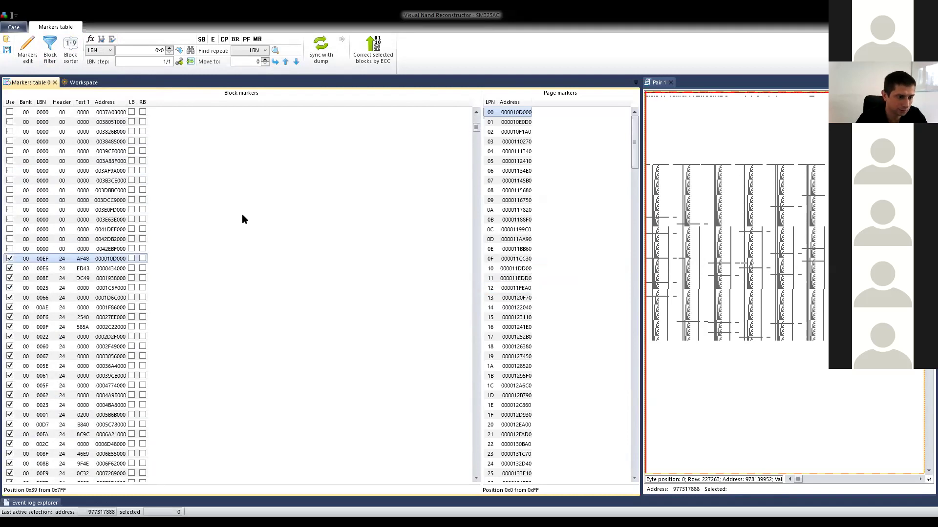
Sort the filtered block markers in default order and return to the start of the table.
left_click(69, 46)
left_click(443, 278)
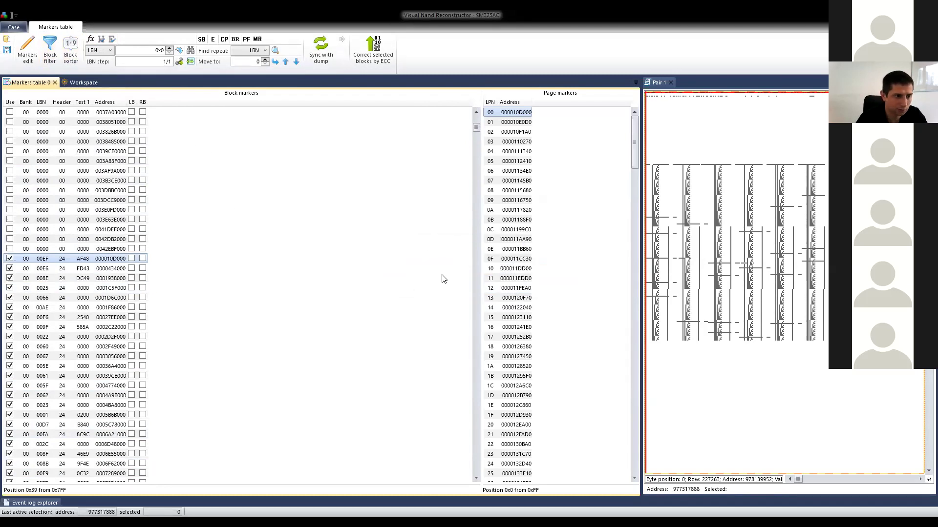
left_click_drag(475, 127, 478, 101)
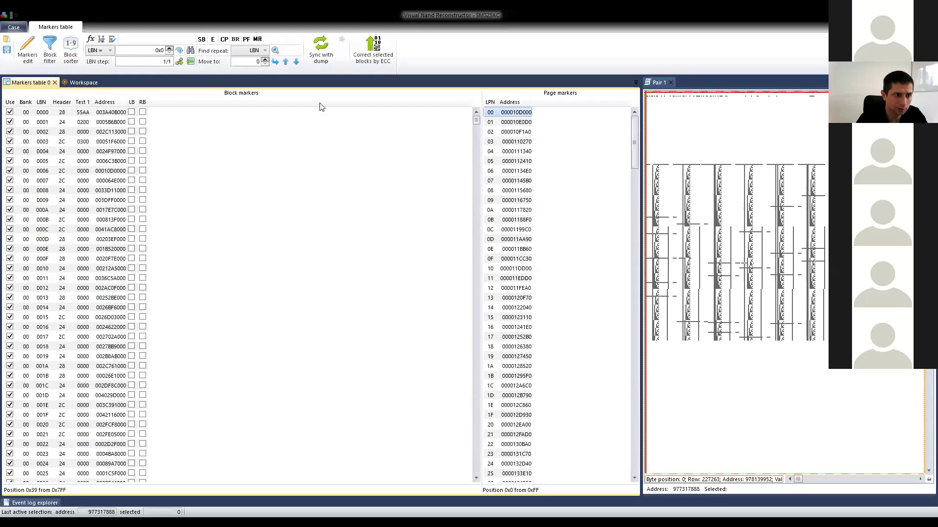
Select the block marker with LBN 0000 in bank 00 and switch to the MASK slide of the presentation.
left_click(48, 114)
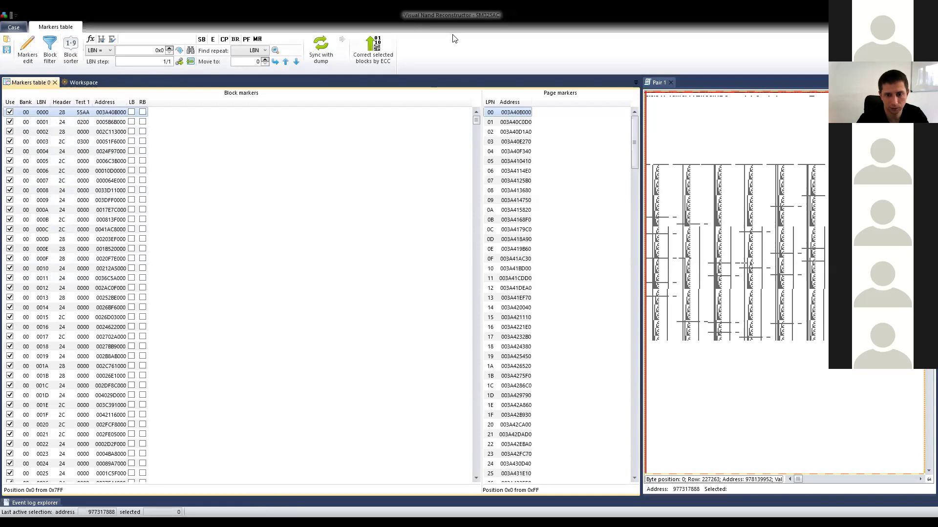
key("alt+Tab")
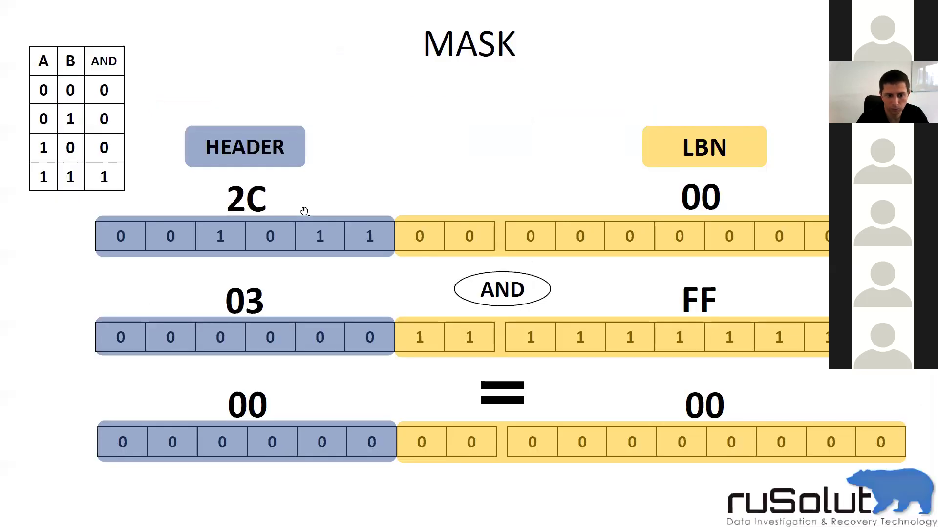